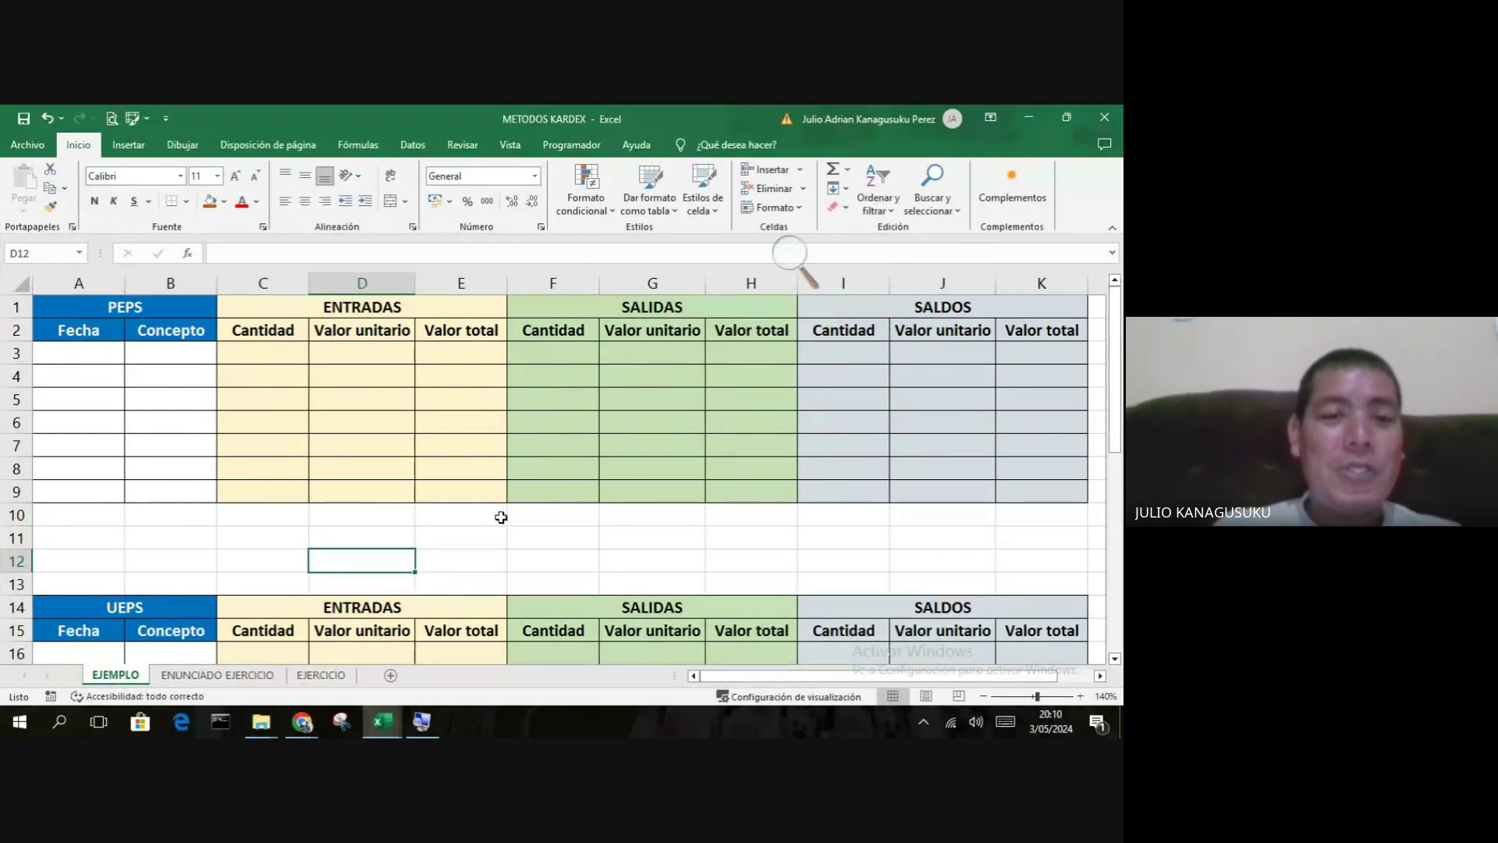
- Look over the empty PEPS and UEPS kardex tables on the EJEMPLO sheet
{"action": "left_click", "coordinate": [108, 310]}
{"action": "mouse_move", "coordinate": [107, 315]}
{"action": "left_mouse_down"}
{"action": "mouse_move", "coordinate": [458, 491]}
{"action": "mouse_move", "coordinate": [869, 495]}
{"action": "left_mouse_up"}
{"action": "scroll", "coordinate": [371, 482], "scroll_direction": "down", "scroll_amount": 3}
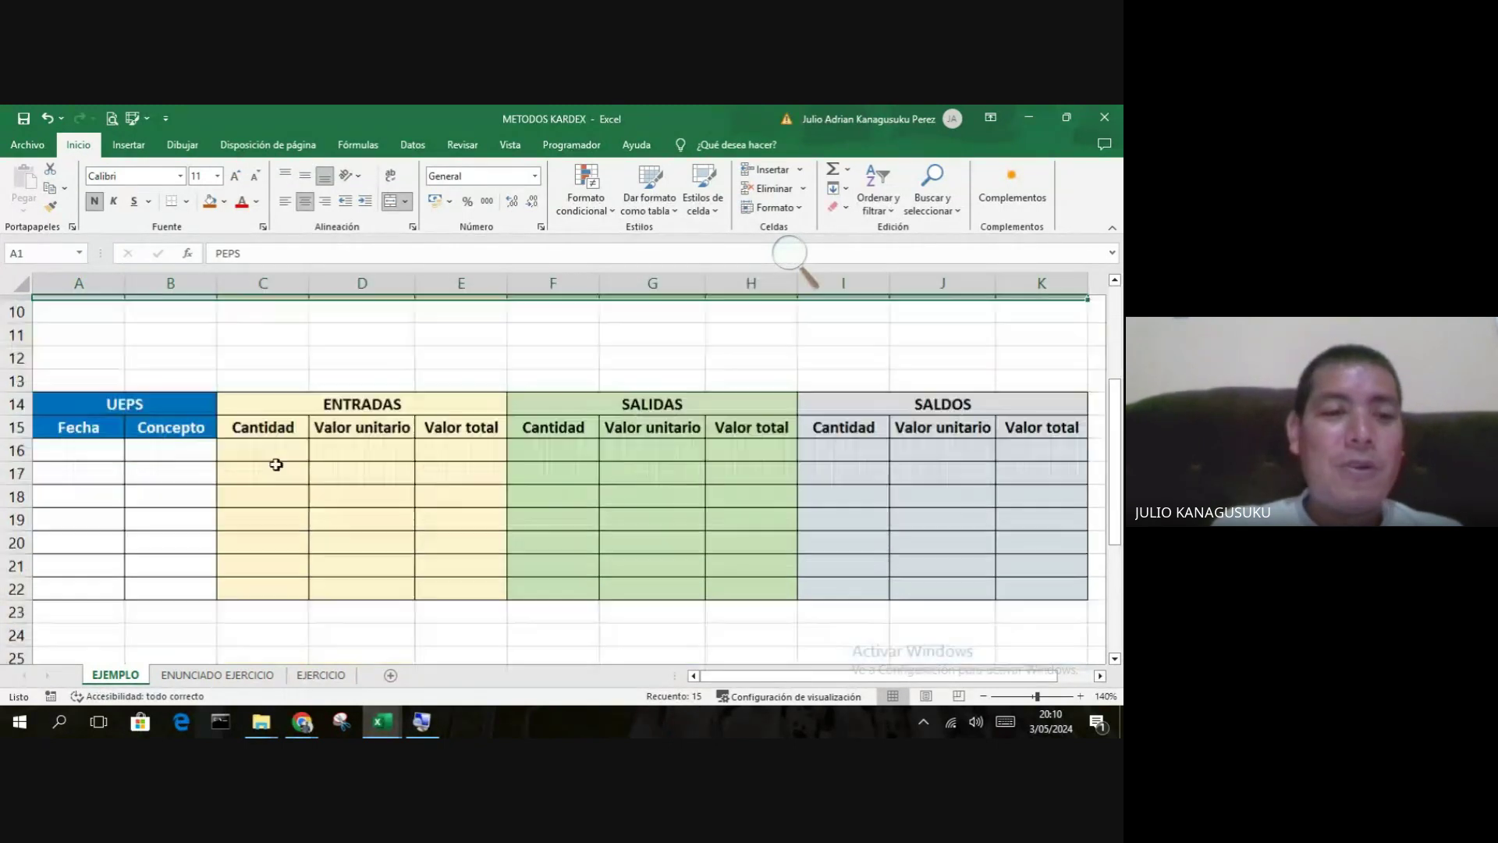
{"action": "mouse_move", "coordinate": [91, 402]}
{"action": "left_mouse_down"}
{"action": "mouse_move", "coordinate": [559, 565]}
{"action": "mouse_move", "coordinate": [871, 586]}
{"action": "left_mouse_up"}
{"action": "scroll", "coordinate": [310, 481], "scroll_direction": "up", "scroll_amount": 3}
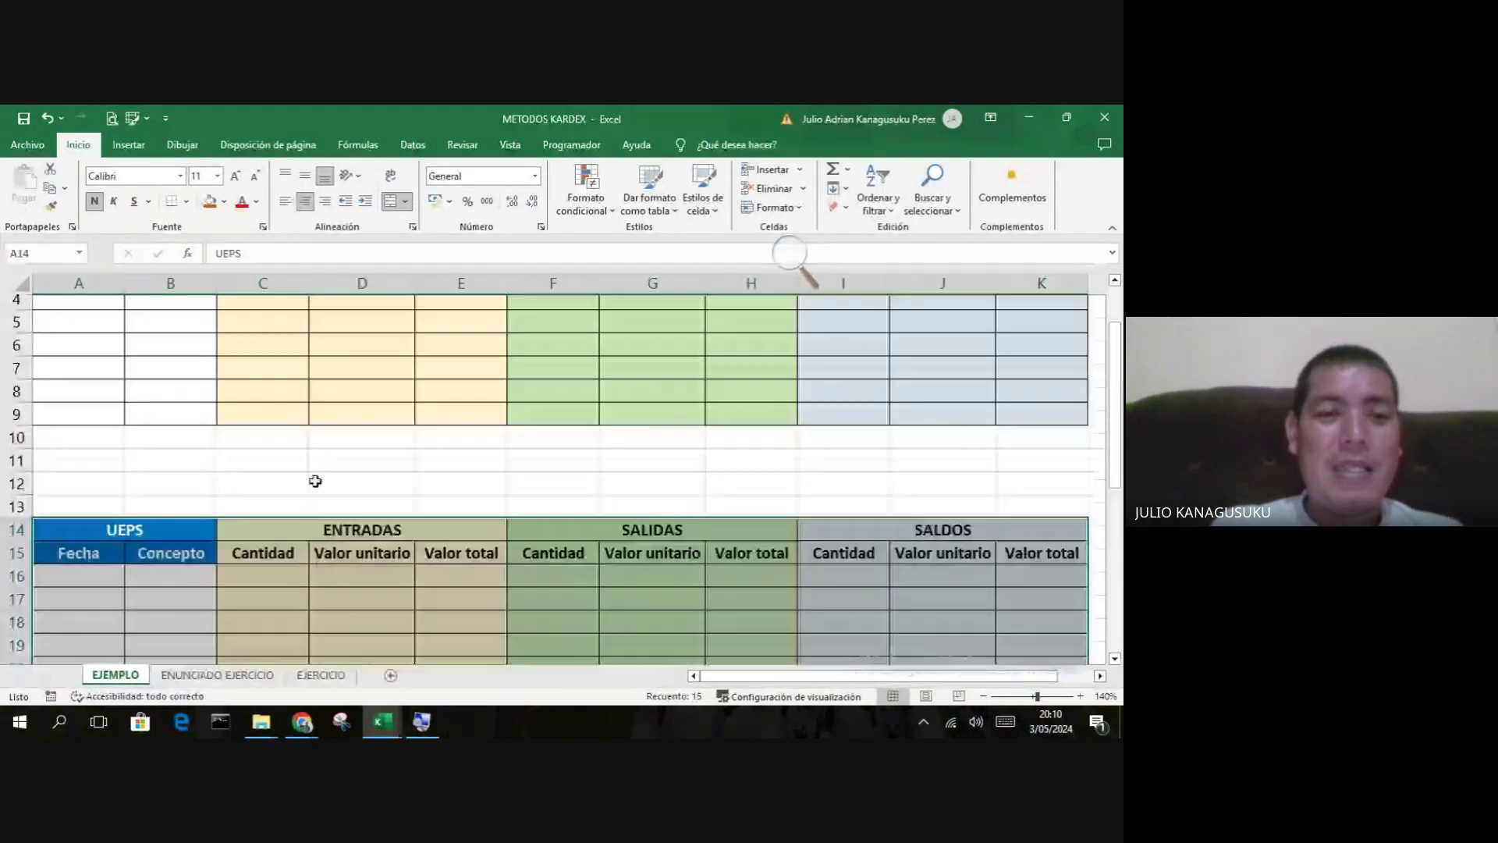
- Consult the "Ejemplo valoración de inventarios" page of the PDF in Chrome and return to the METODOS KARDEX workbook in Excel
{"action": "left_click", "coordinate": [93, 352]}
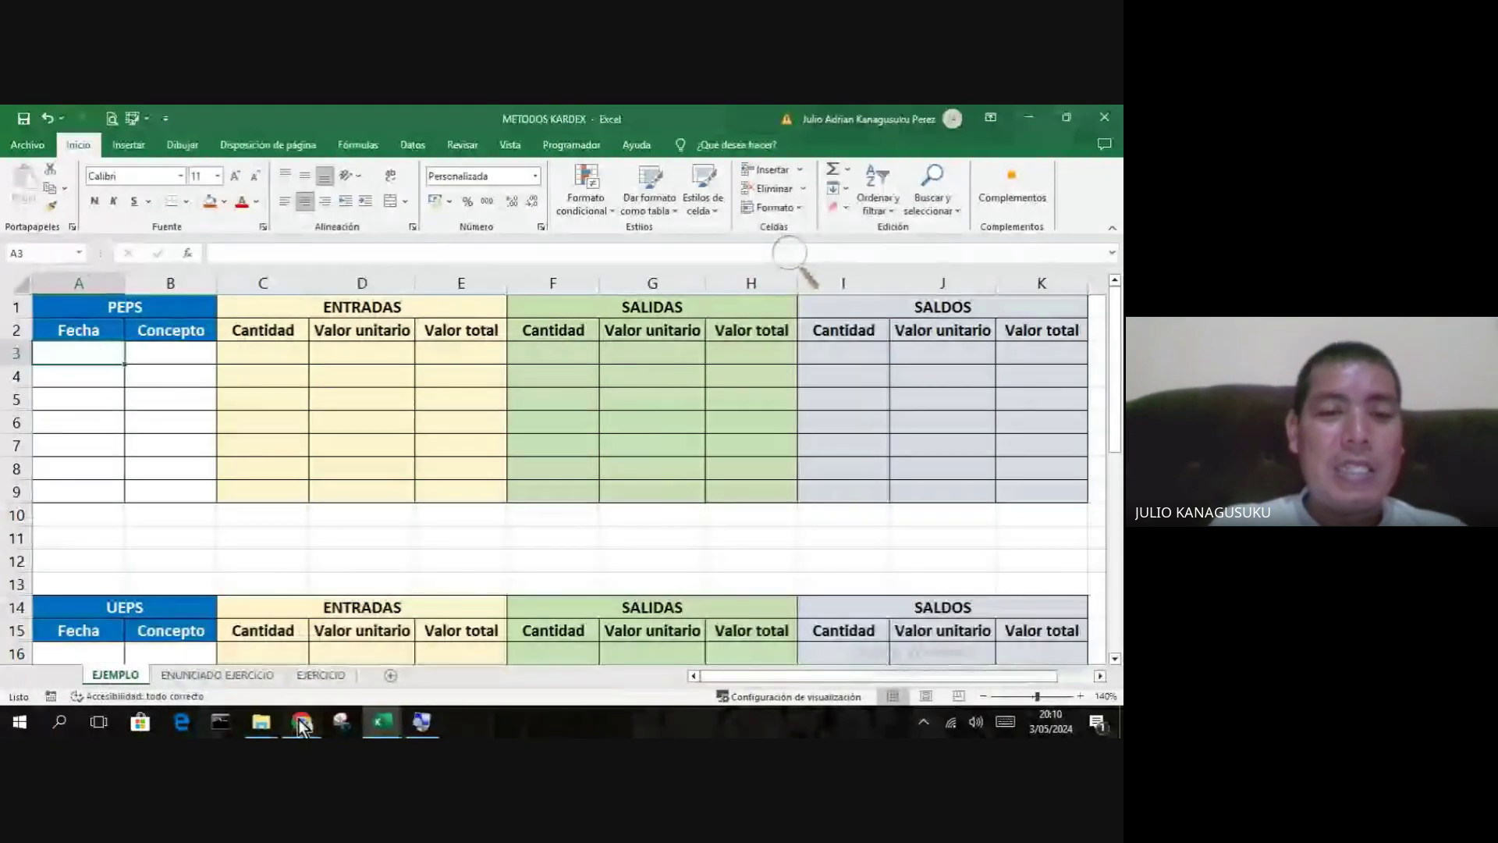
{"action": "mouse_move", "coordinate": [303, 725]}
{"action": "left_click", "coordinate": [228, 637]}
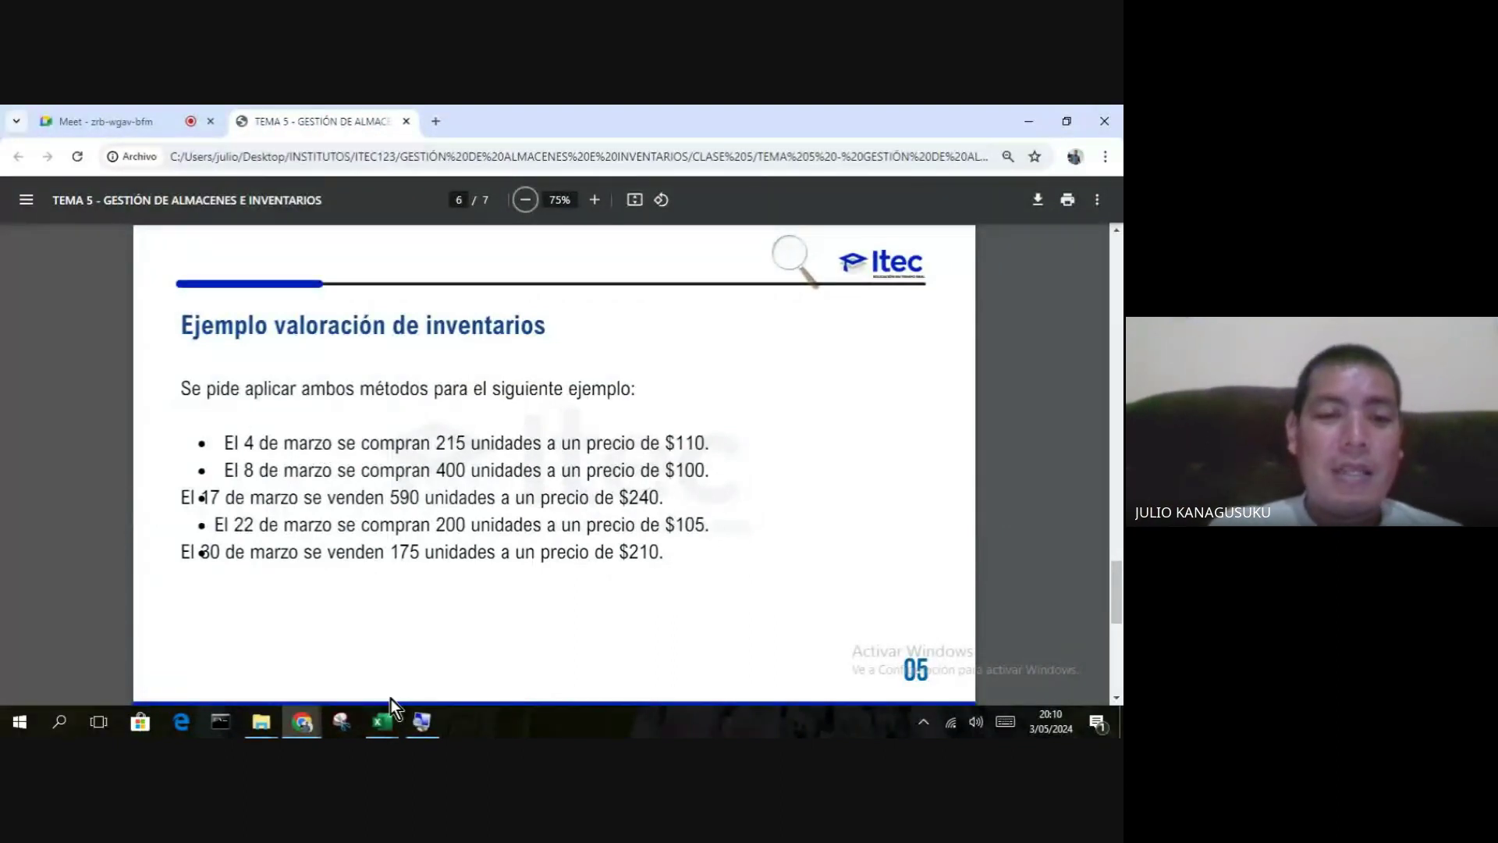
{"action": "mouse_move", "coordinate": [390, 699]}
{"action": "left_click", "coordinate": [442, 694]}
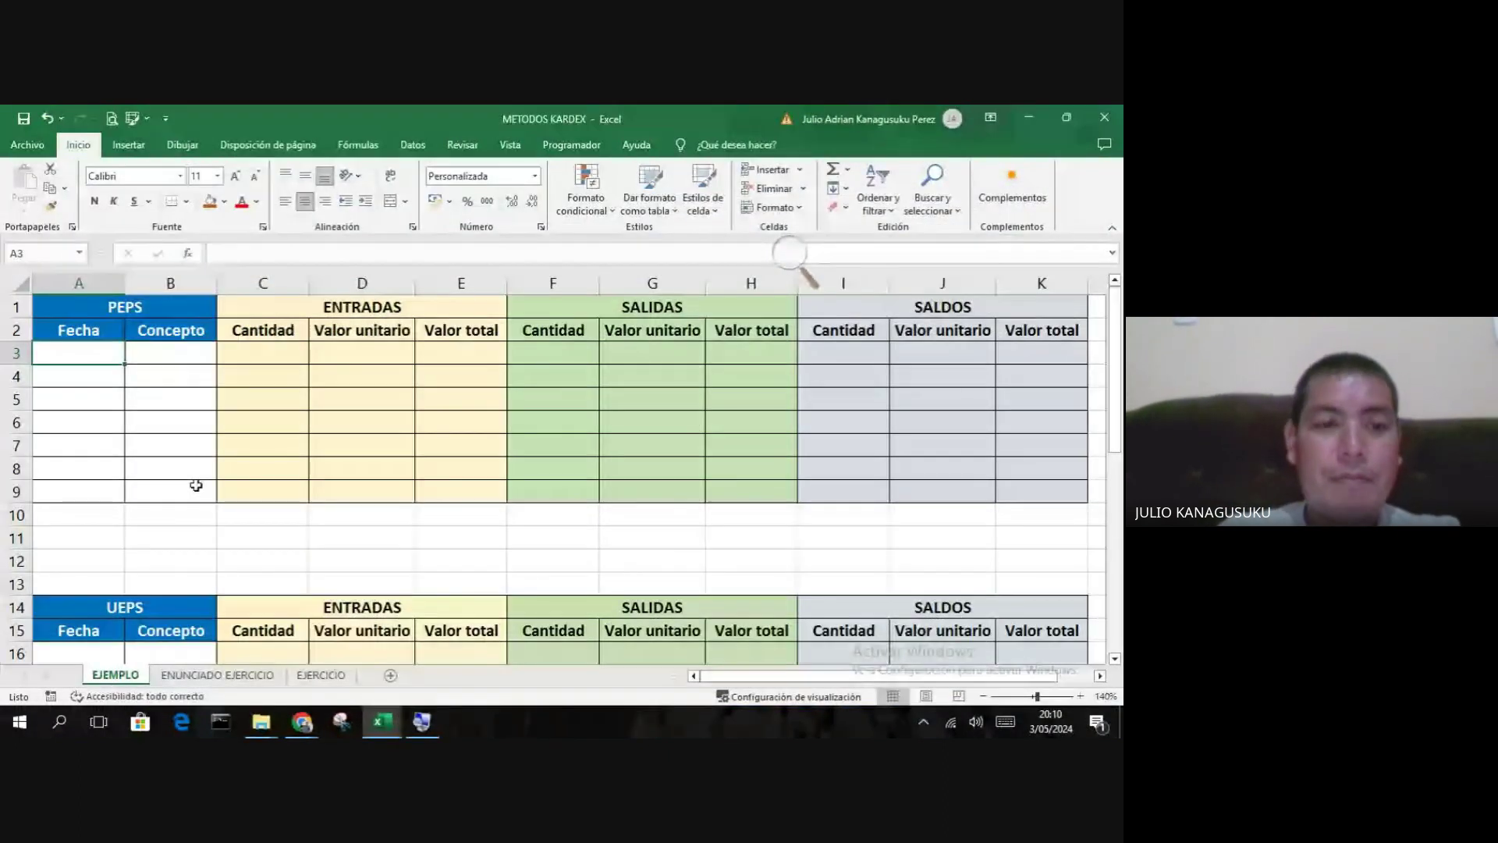
- Record the first PEPS movement in row 3 with date 4/3, concept Compra, incoming quantity 215 and unit value 110
{"action": "type", "text": "4/3"}
{"action": "key", "text": "Tab"}
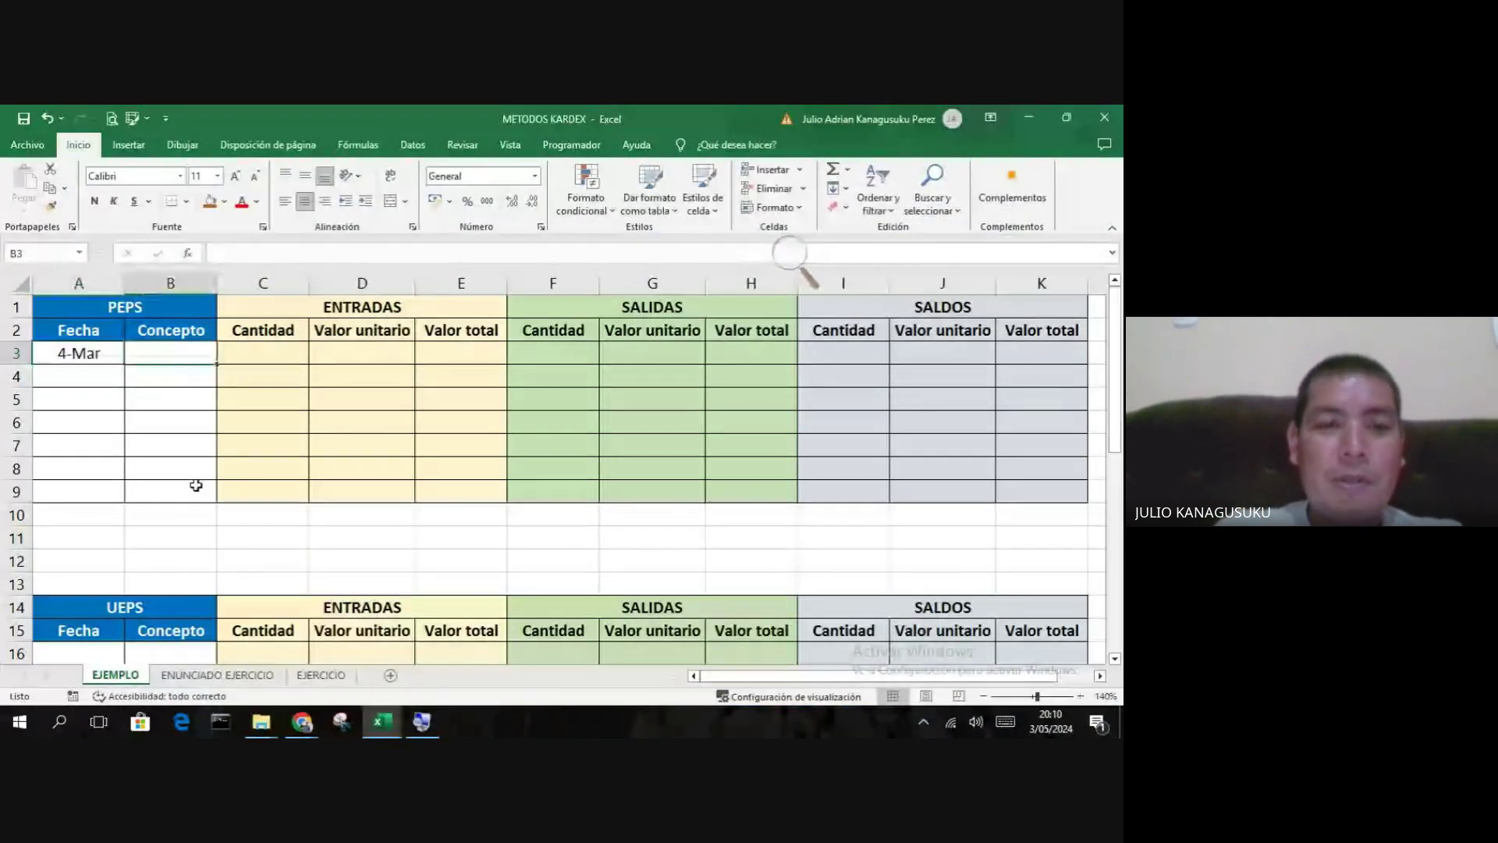
{"action": "type", "text": "Compra"}
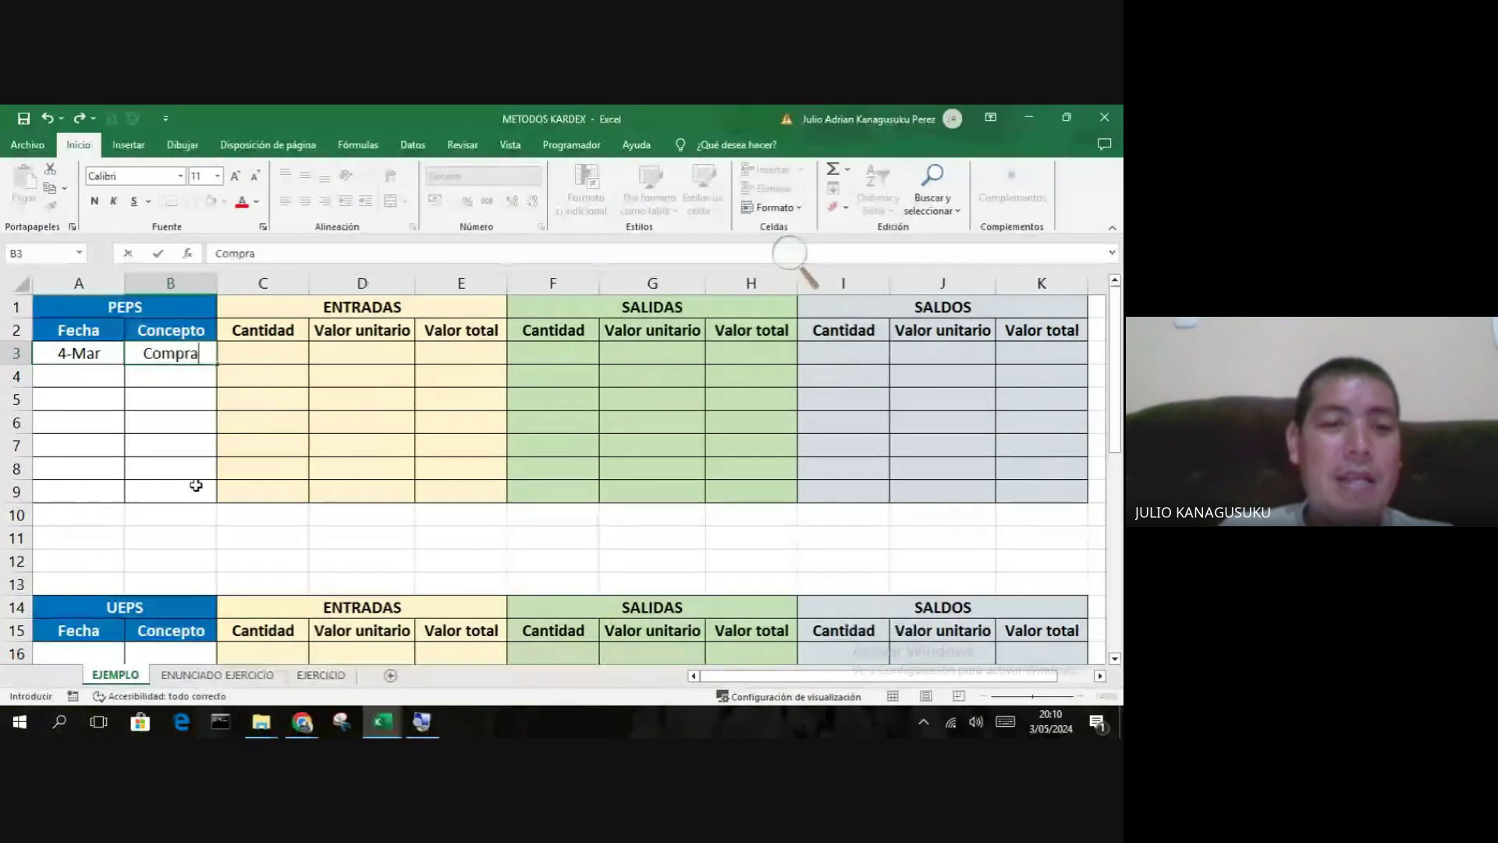
{"action": "key", "text": "Tab"}
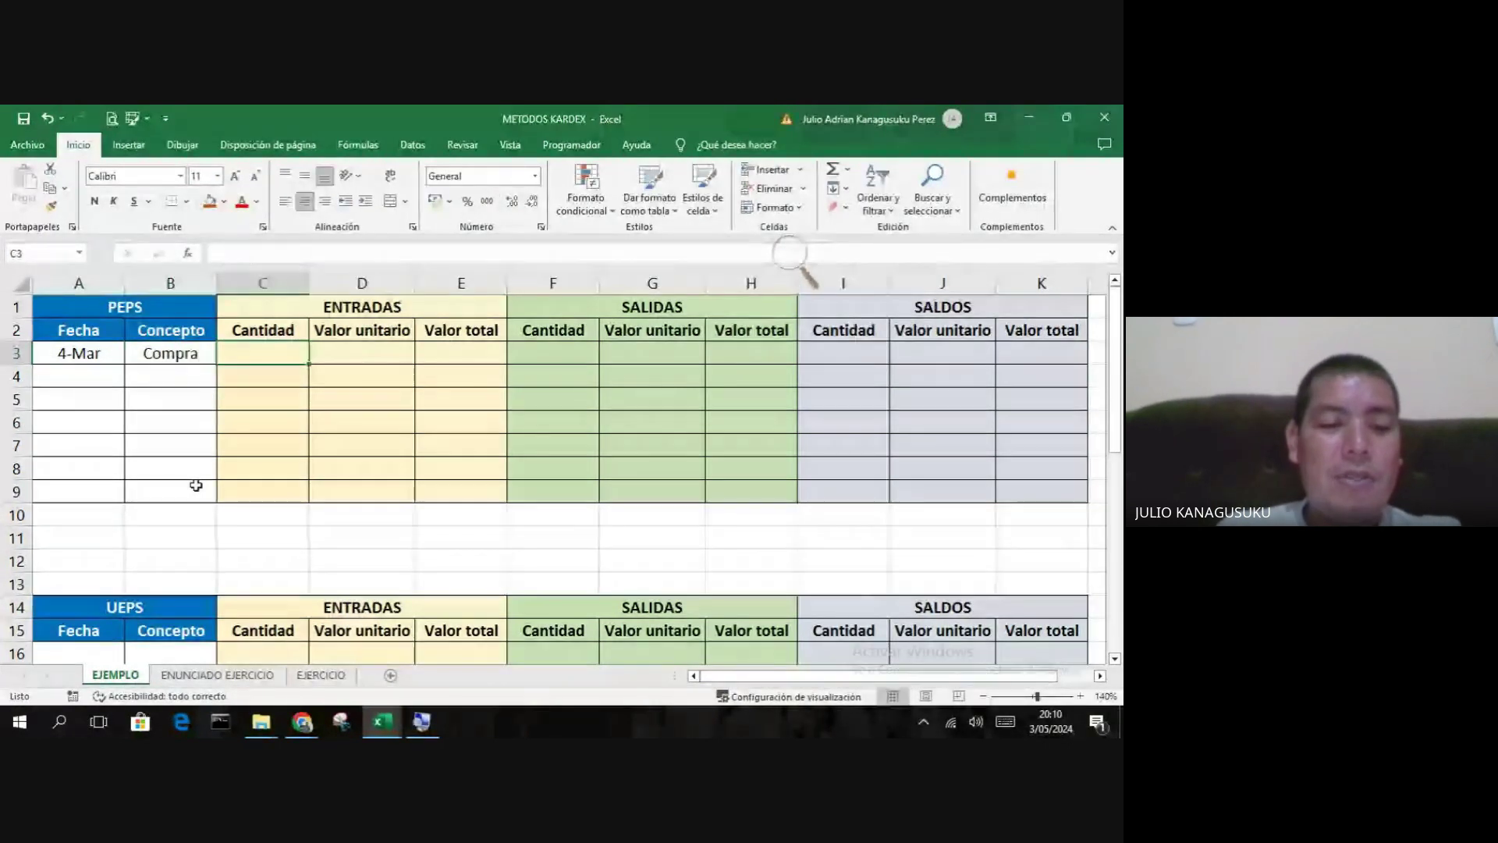
{"action": "type", "text": "215"}
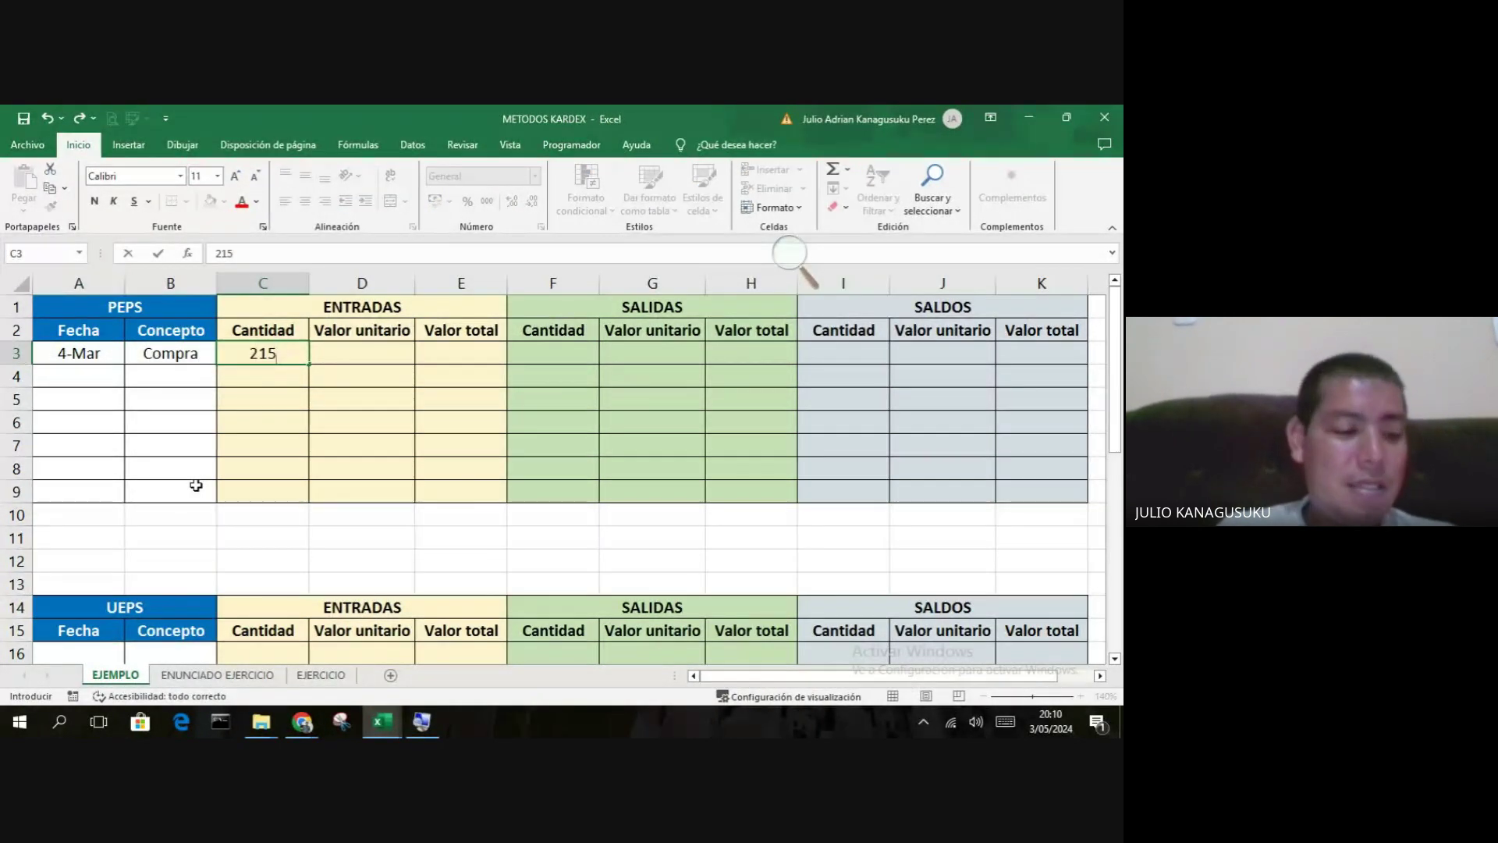
{"action": "key", "text": "Tab"}
{"action": "type", "text": "110"}
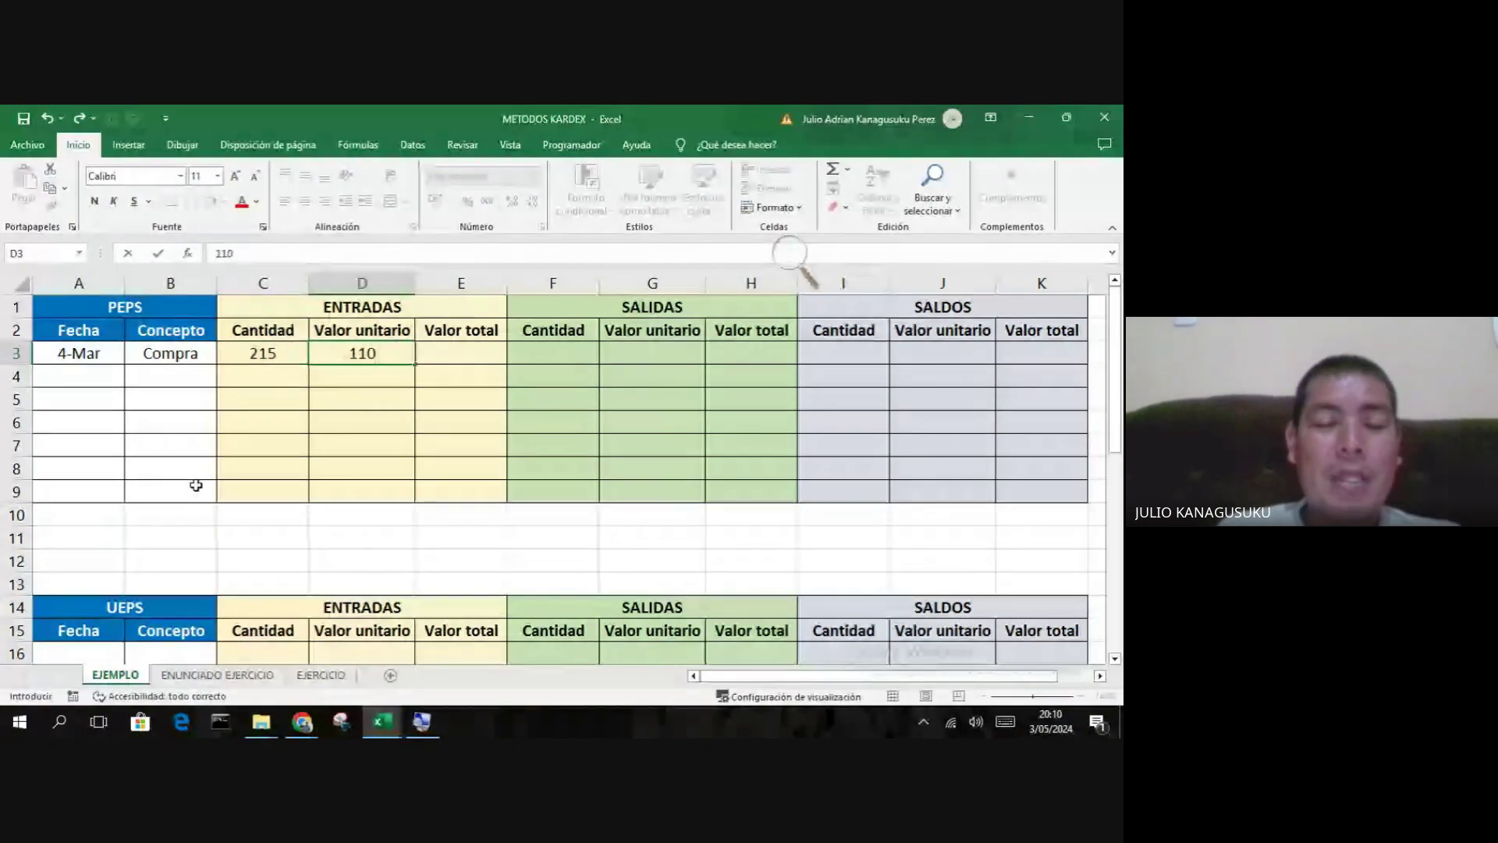
{"action": "key", "text": "Tab"}
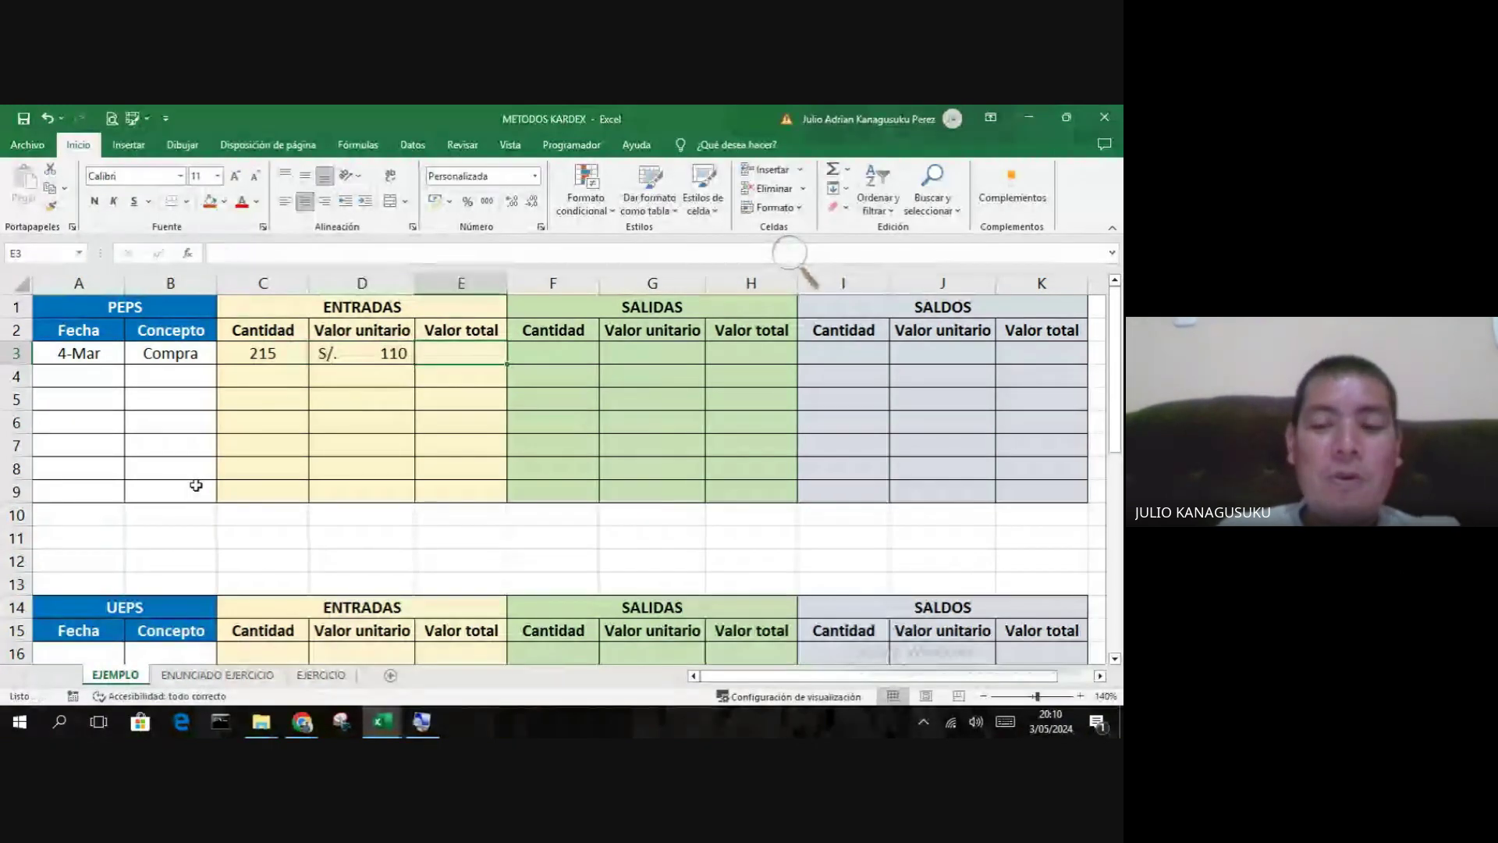
- Calculate the total value of the first purchase in E3 with the formula =D3*C3
{"action": "type", "text": "="}
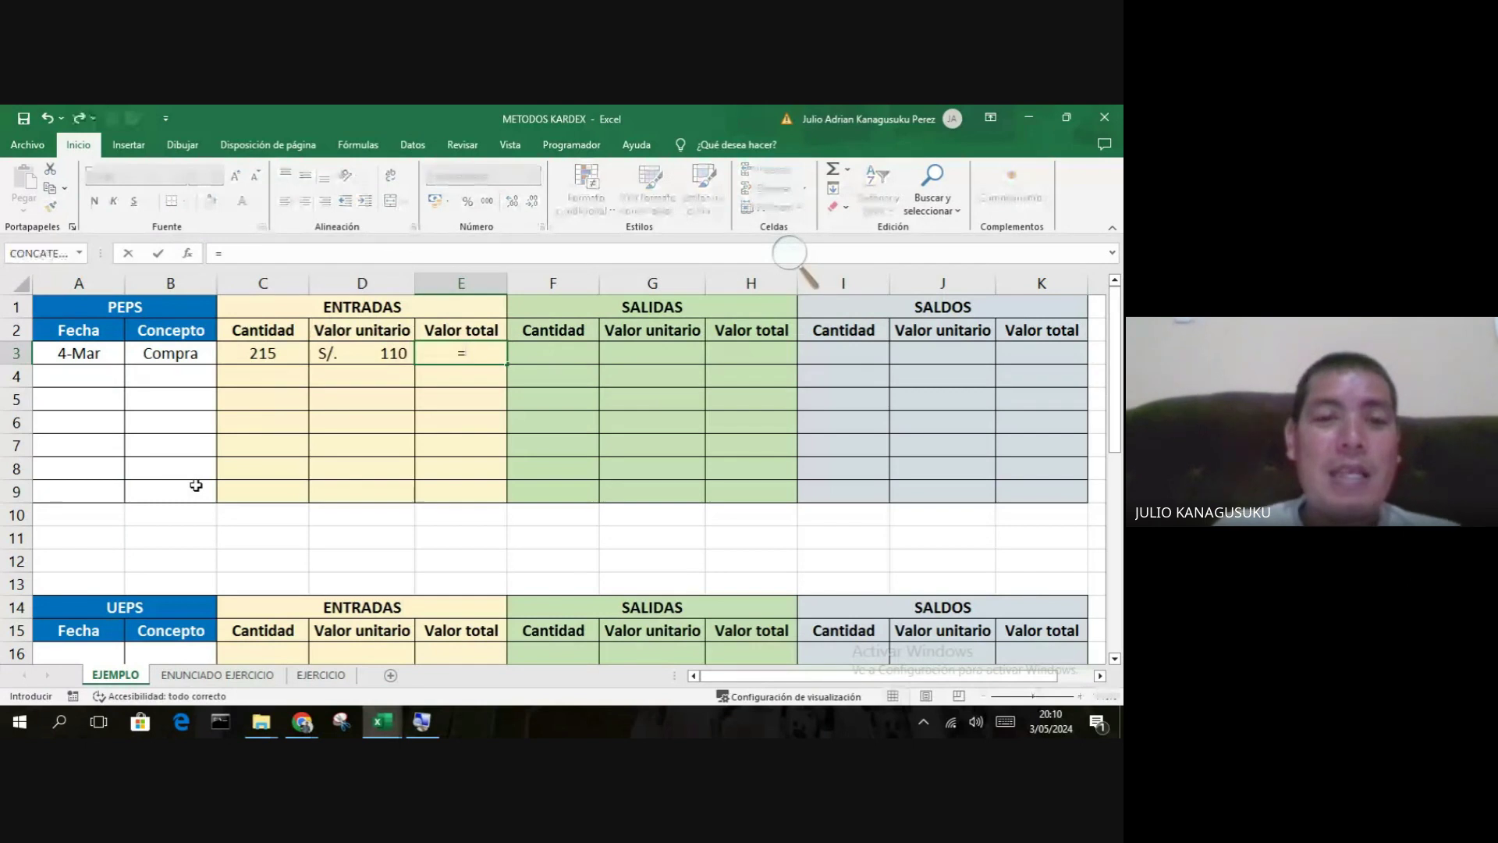
{"action": "left_click", "coordinate": [347, 356]}
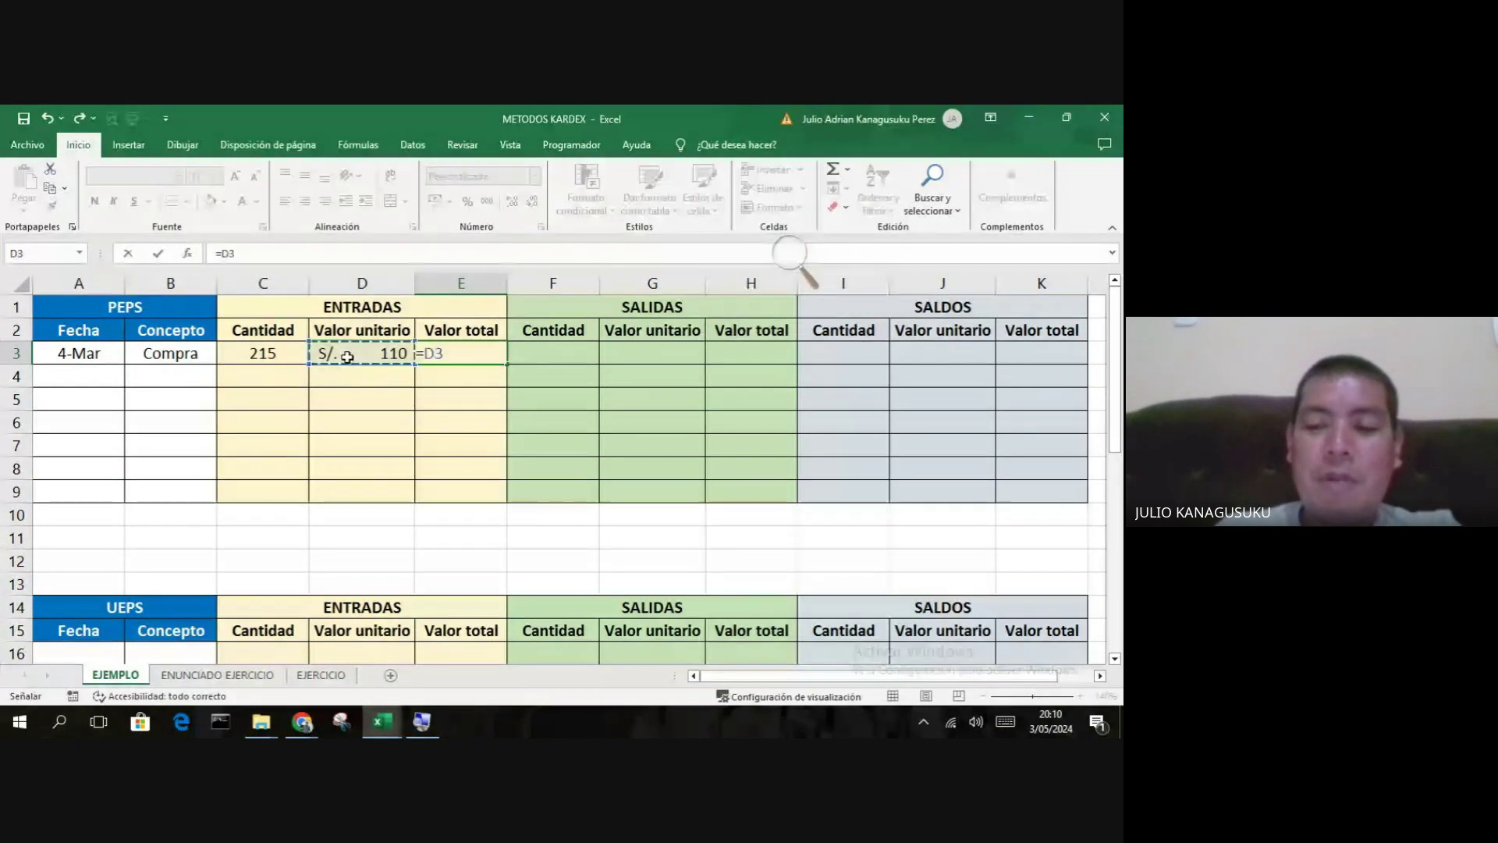
{"action": "type", "text": "*"}
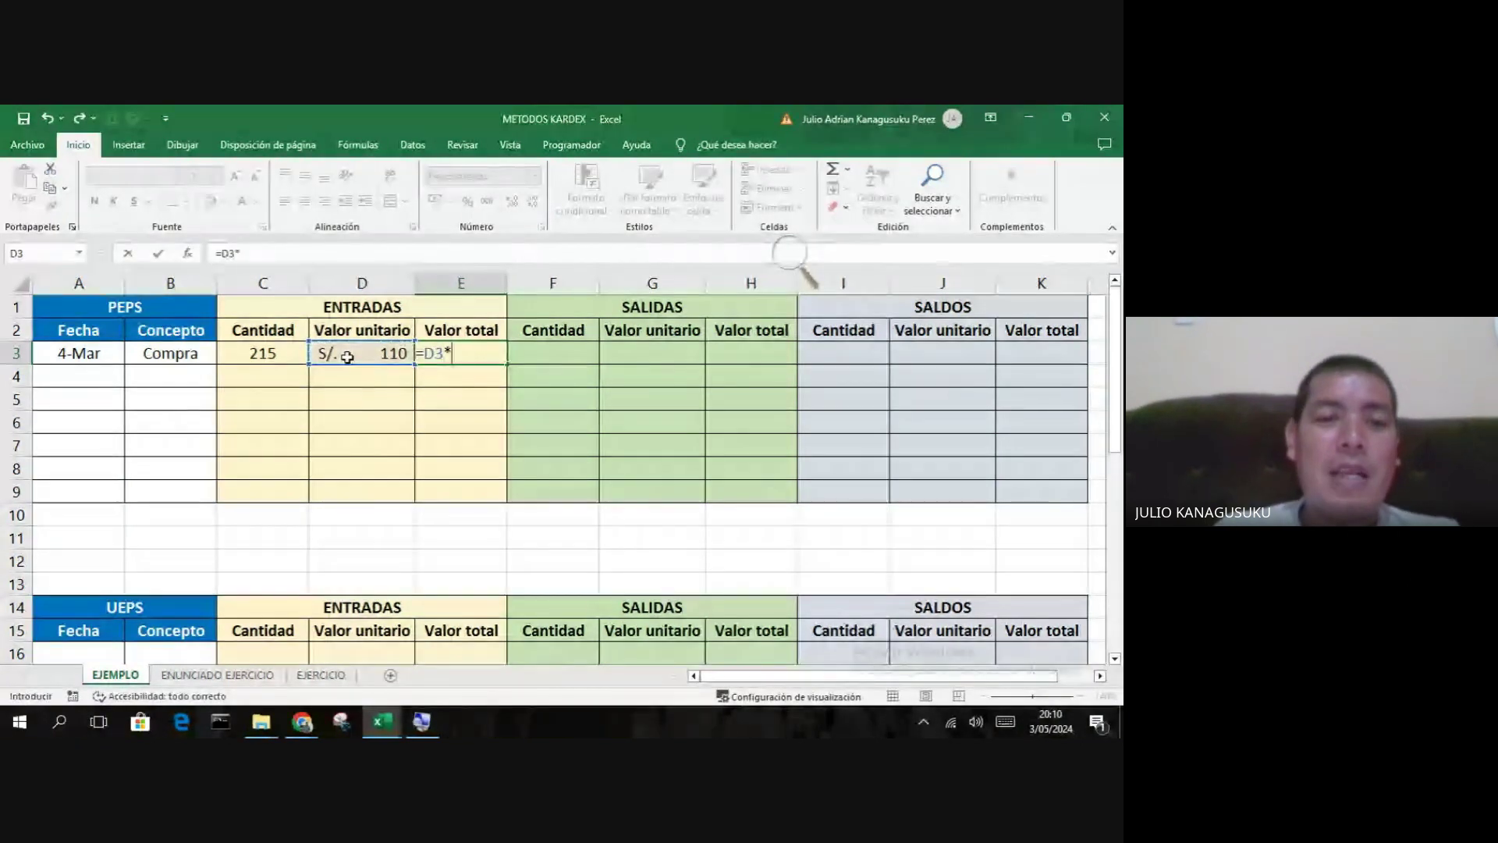
{"action": "left_click", "coordinate": [269, 358]}
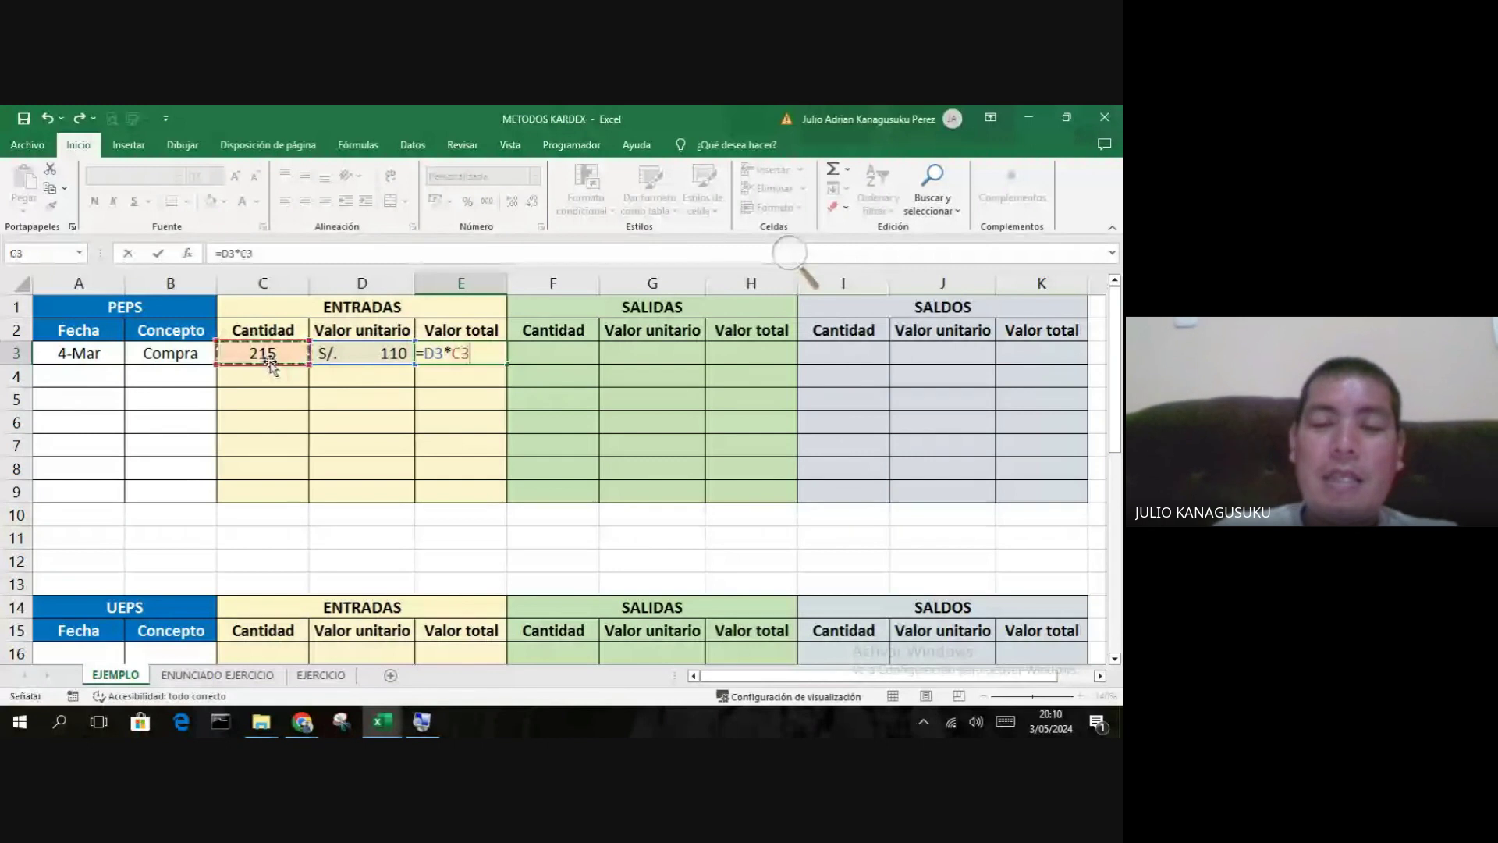
{"action": "key", "text": "Return"}
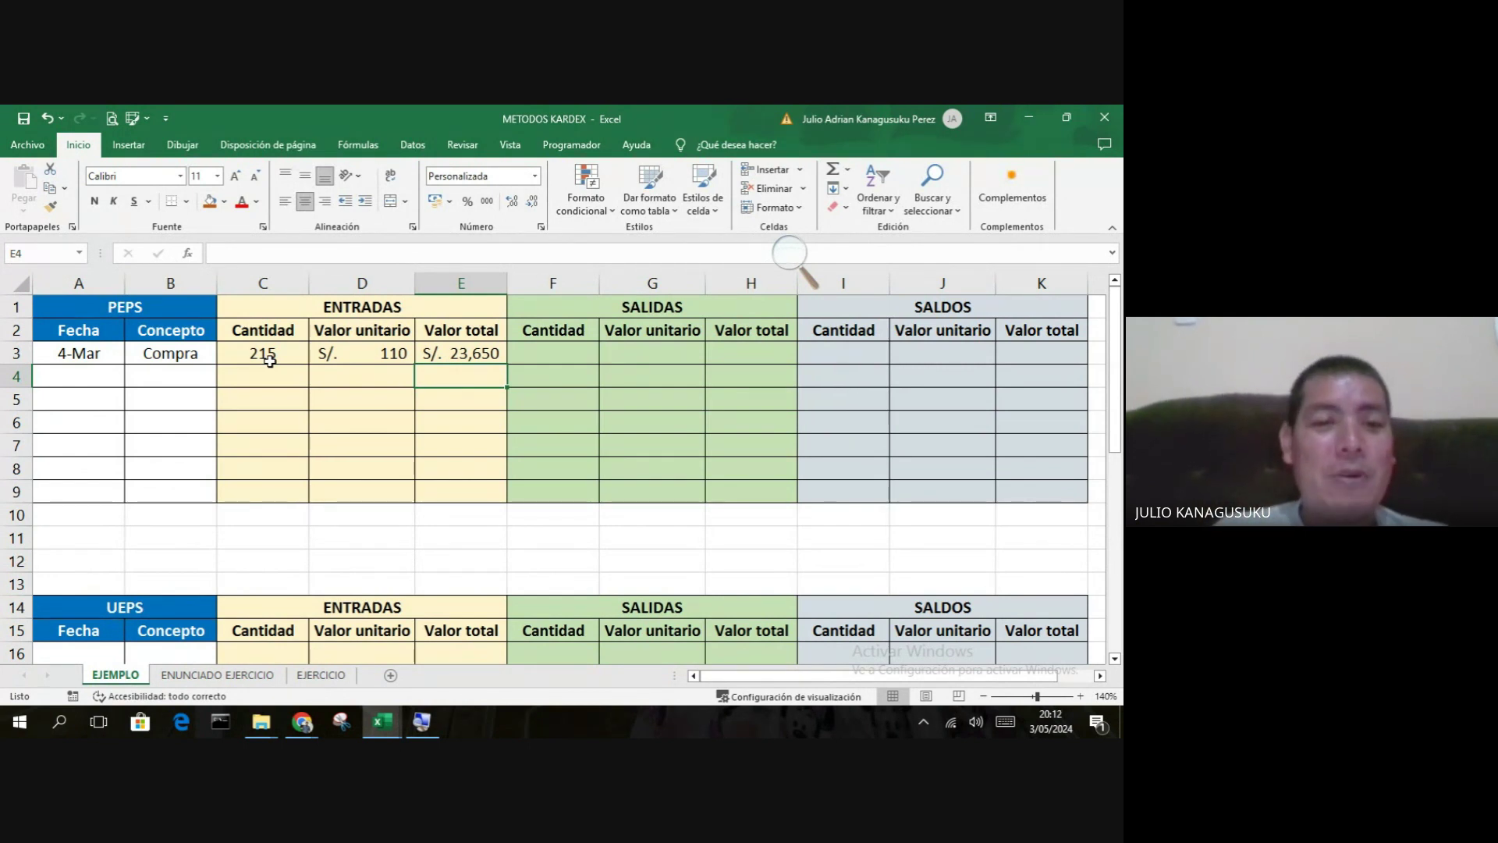
- Copy the first purchase's quantity, unit value and total from C3:E3 and paste them as values into SALDOS starting at I3
{"action": "left_click", "coordinate": [269, 359]}
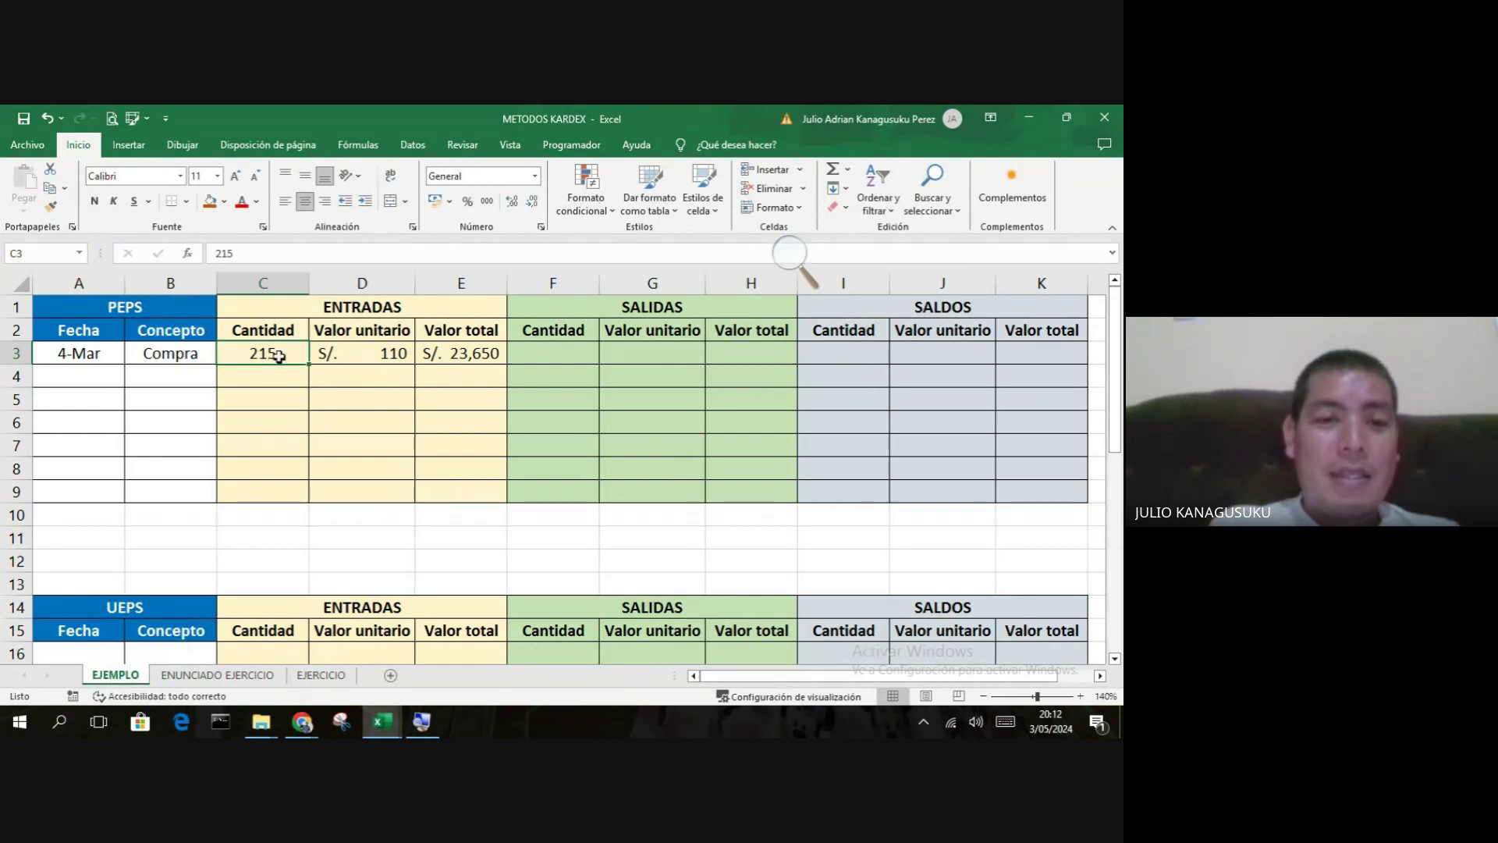
{"action": "left_click_drag", "start_coordinate": [270, 358], "coordinate": [467, 358]}
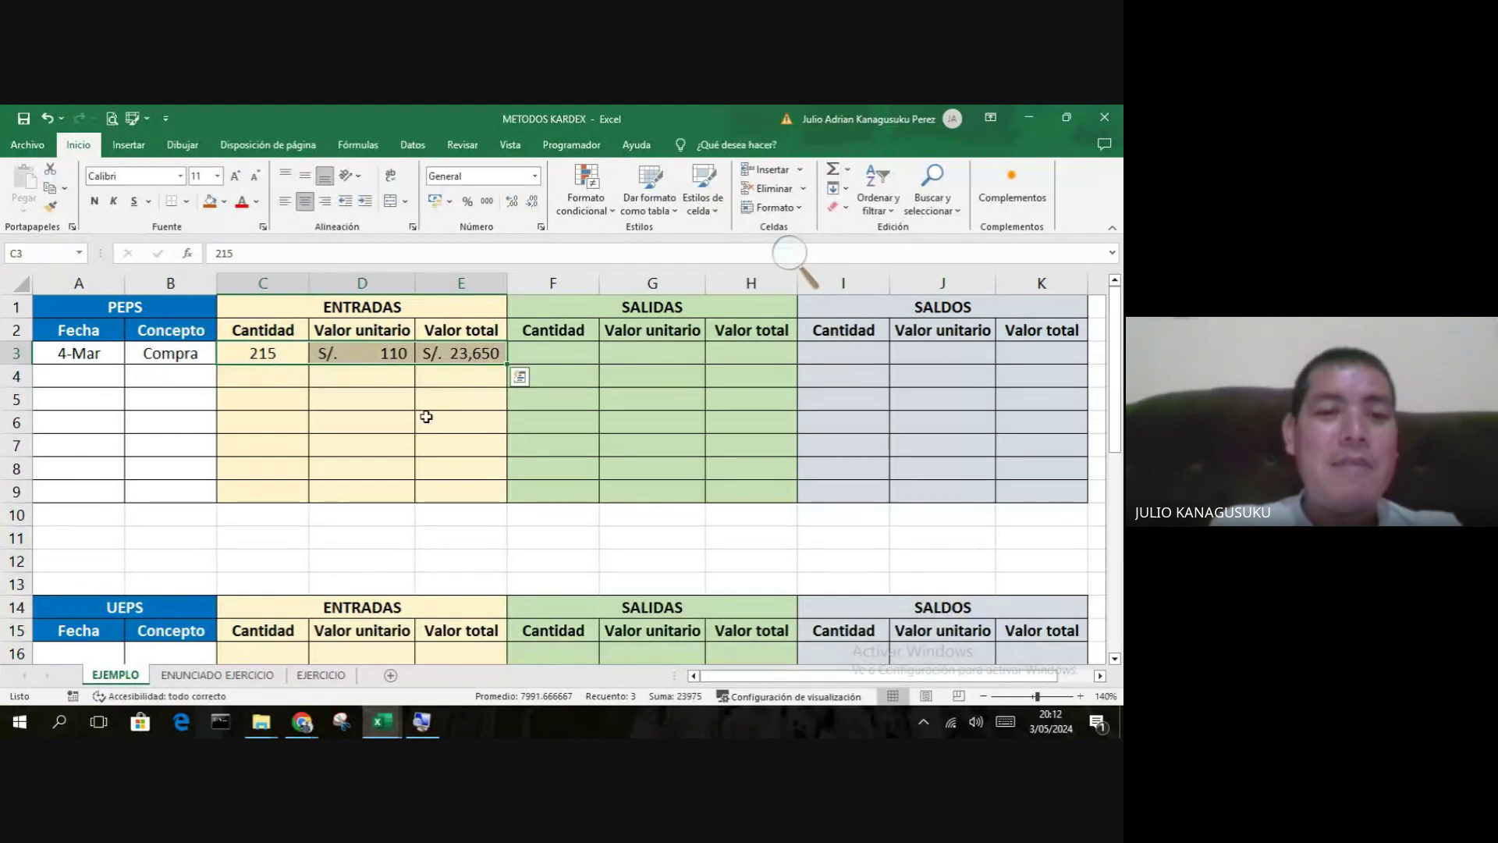
{"action": "key", "text": "ctrl+c"}
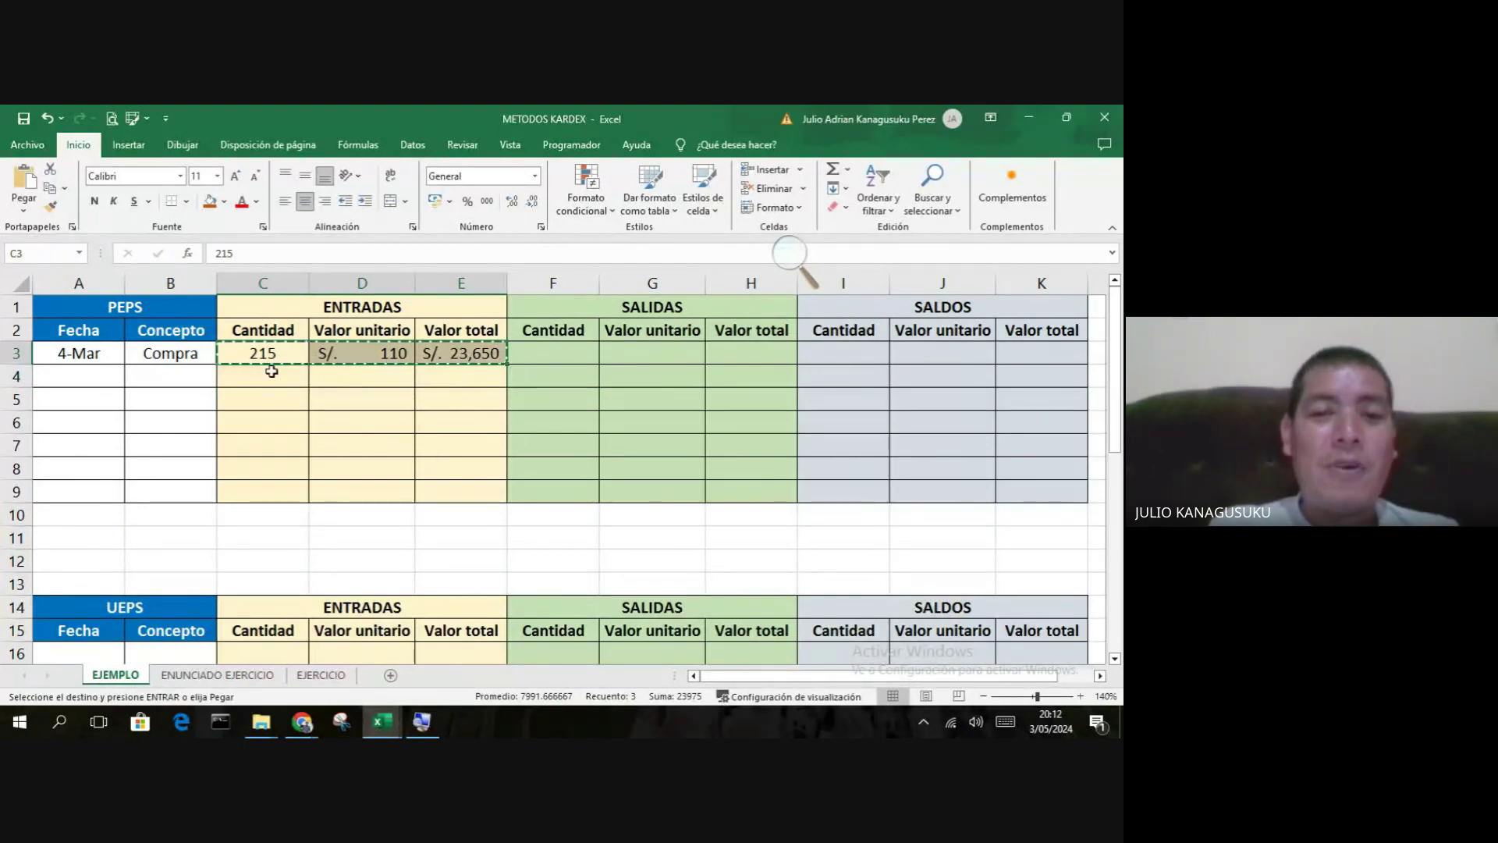
{"action": "left_click", "coordinate": [827, 351]}
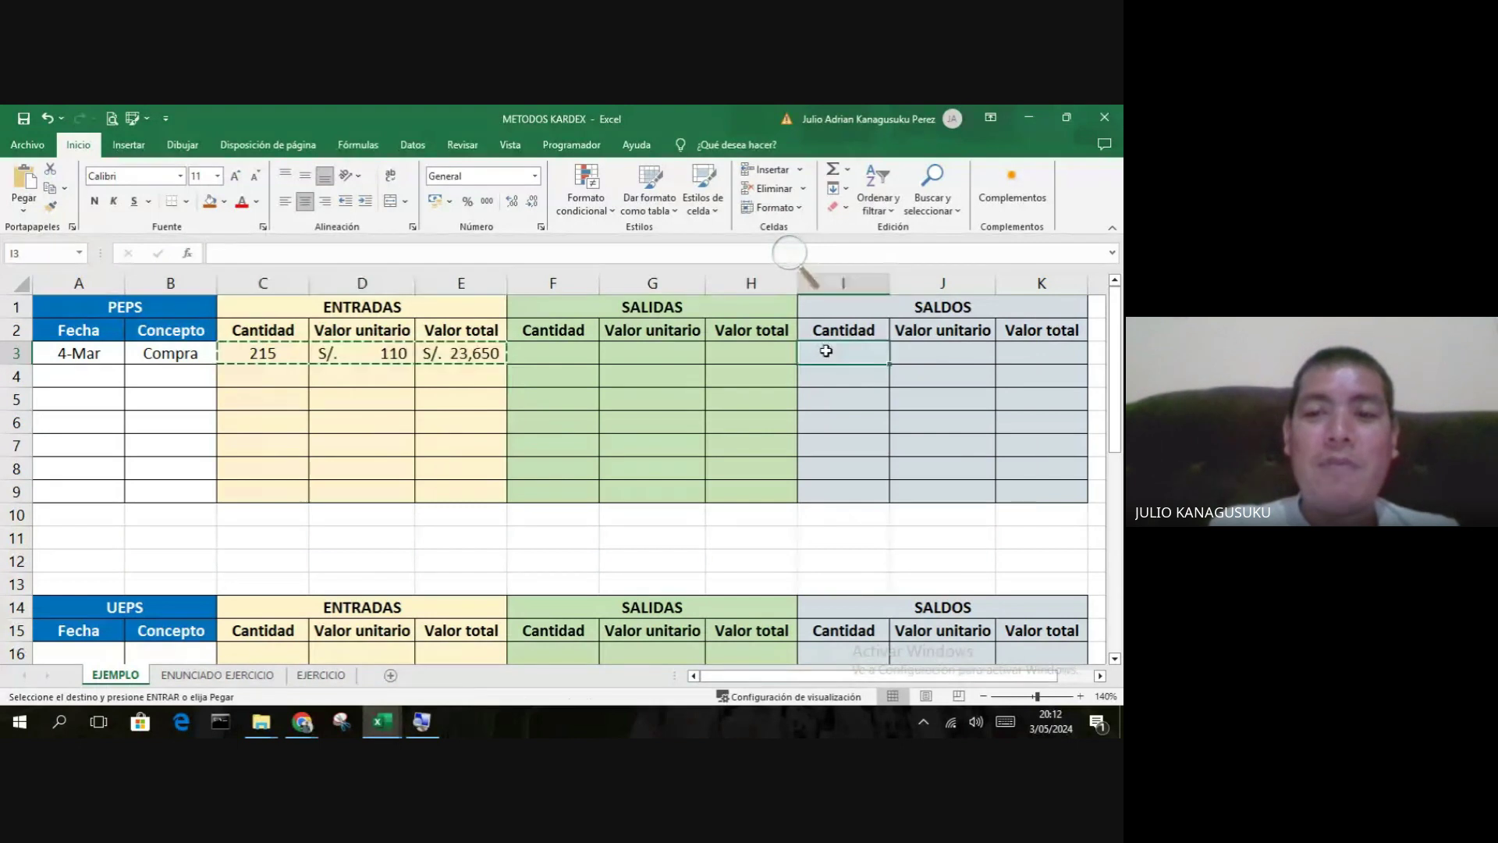
{"action": "right_click", "coordinate": [826, 351]}
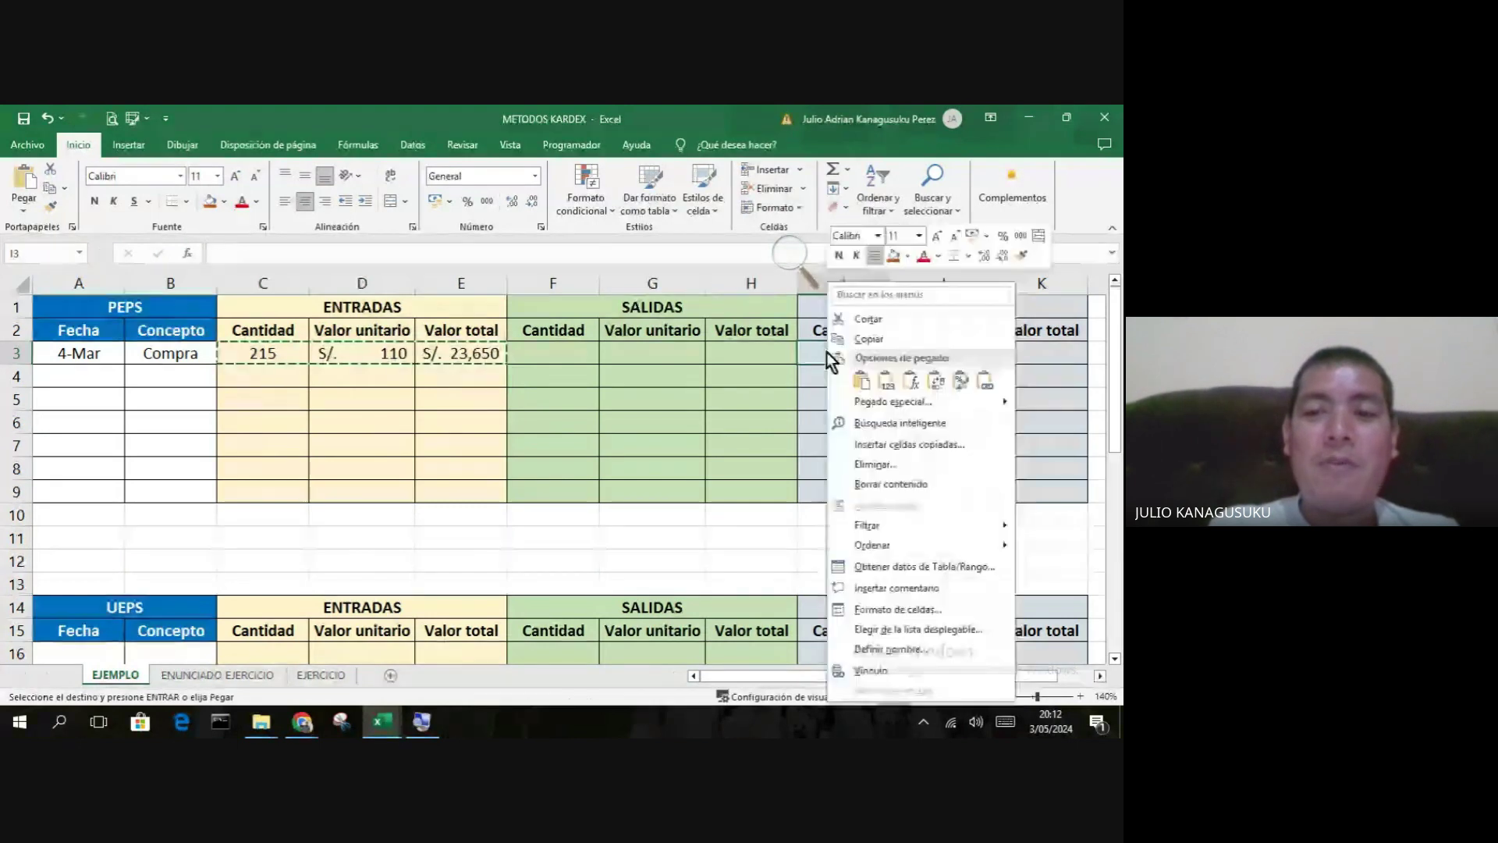
{"action": "left_click", "coordinate": [887, 389]}
{"action": "left_click", "coordinate": [839, 401]}
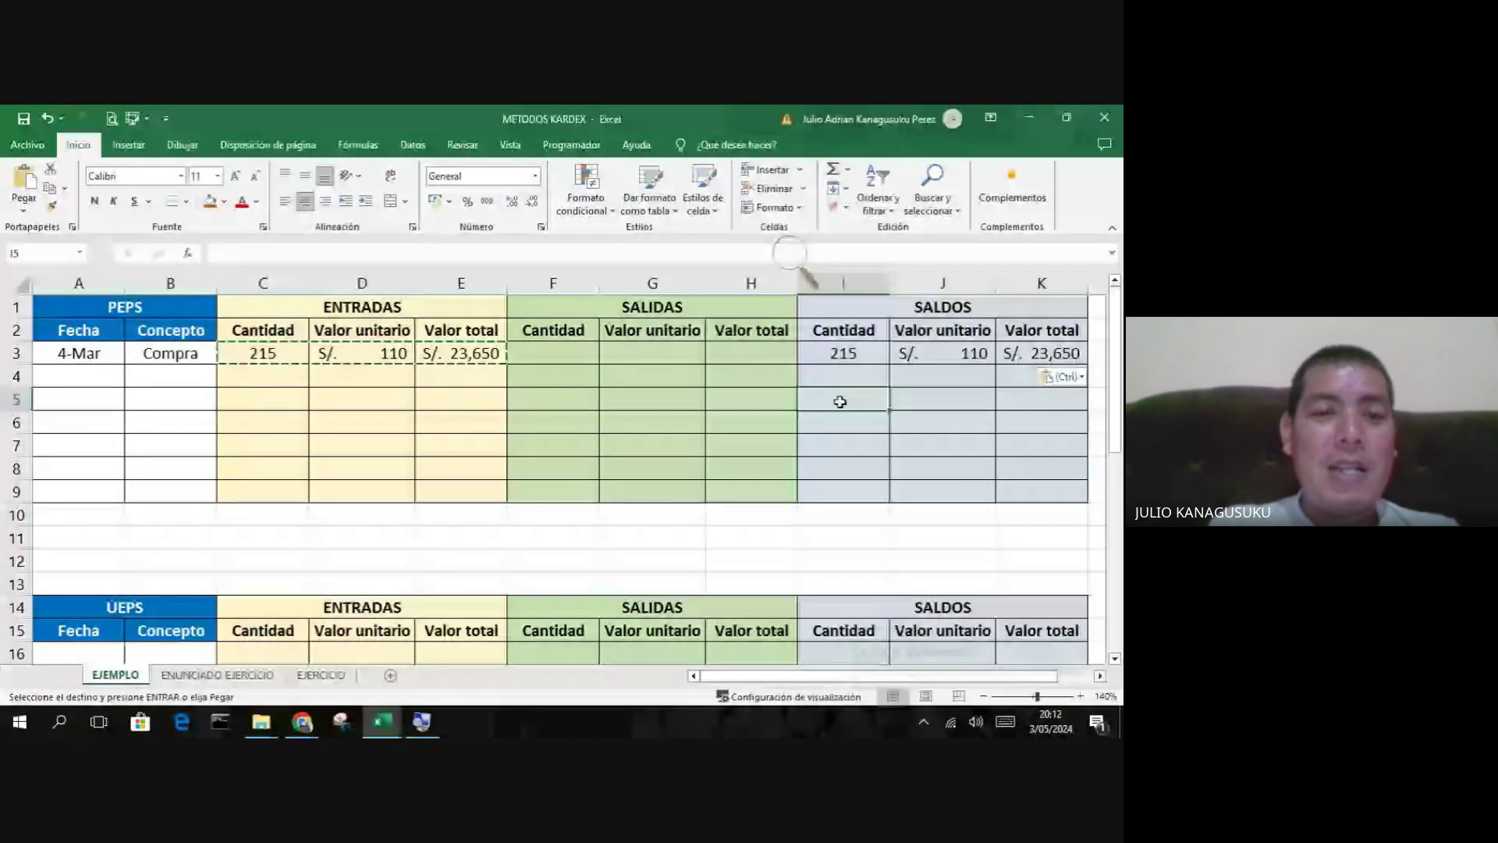
{"action": "left_click_drag", "start_coordinate": [269, 353], "coordinate": [484, 353]}
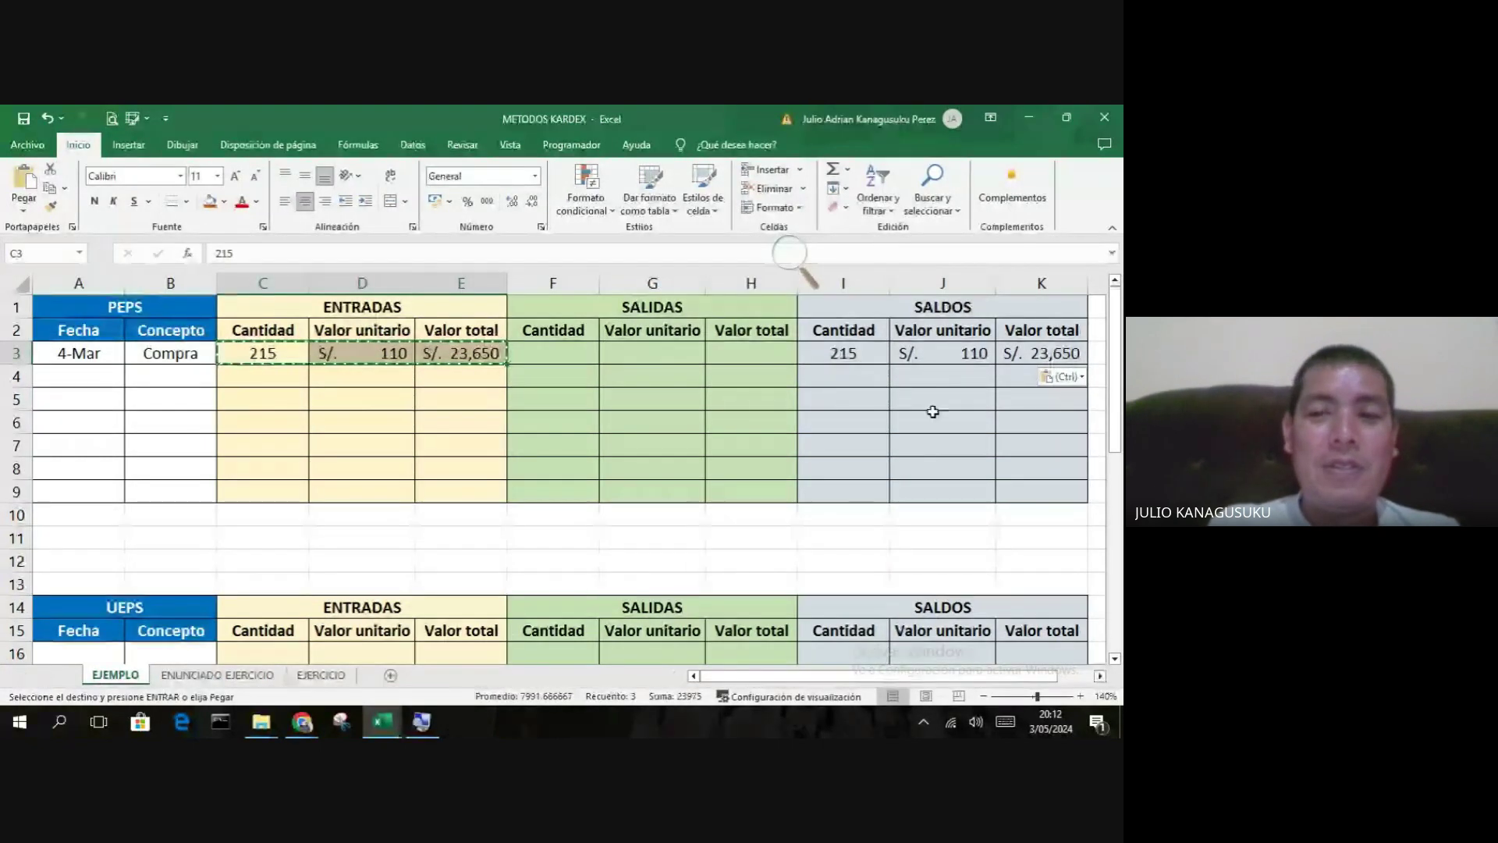
{"action": "left_click", "coordinate": [933, 413]}
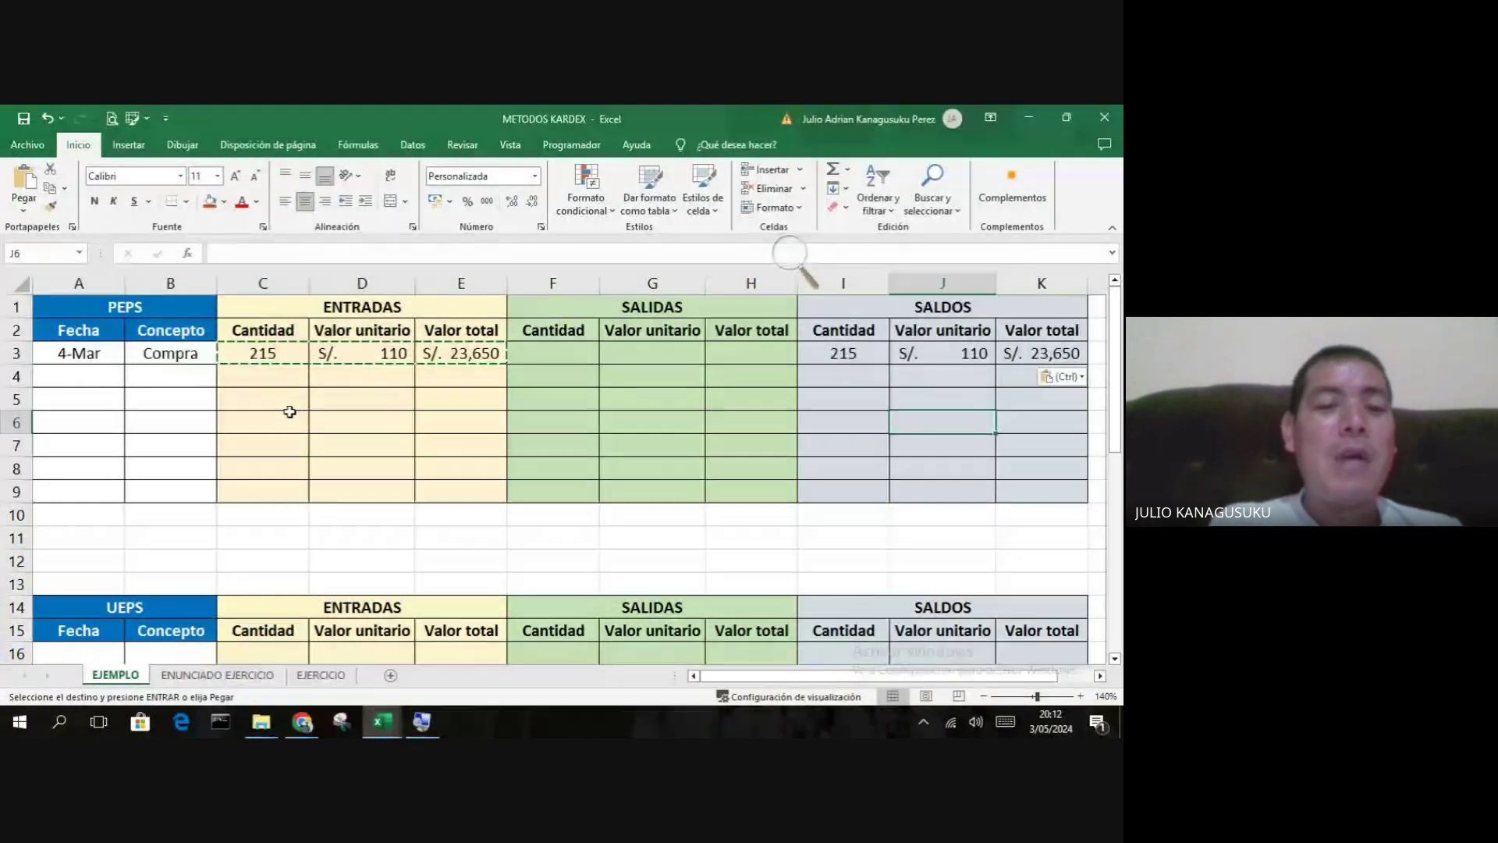
- Check the second purchase in the Chrome PDF and enter date 8-mar, concept Compra and incoming quantity 400 in PEPS row 4 in Excel
{"action": "left_click", "coordinate": [304, 722]}
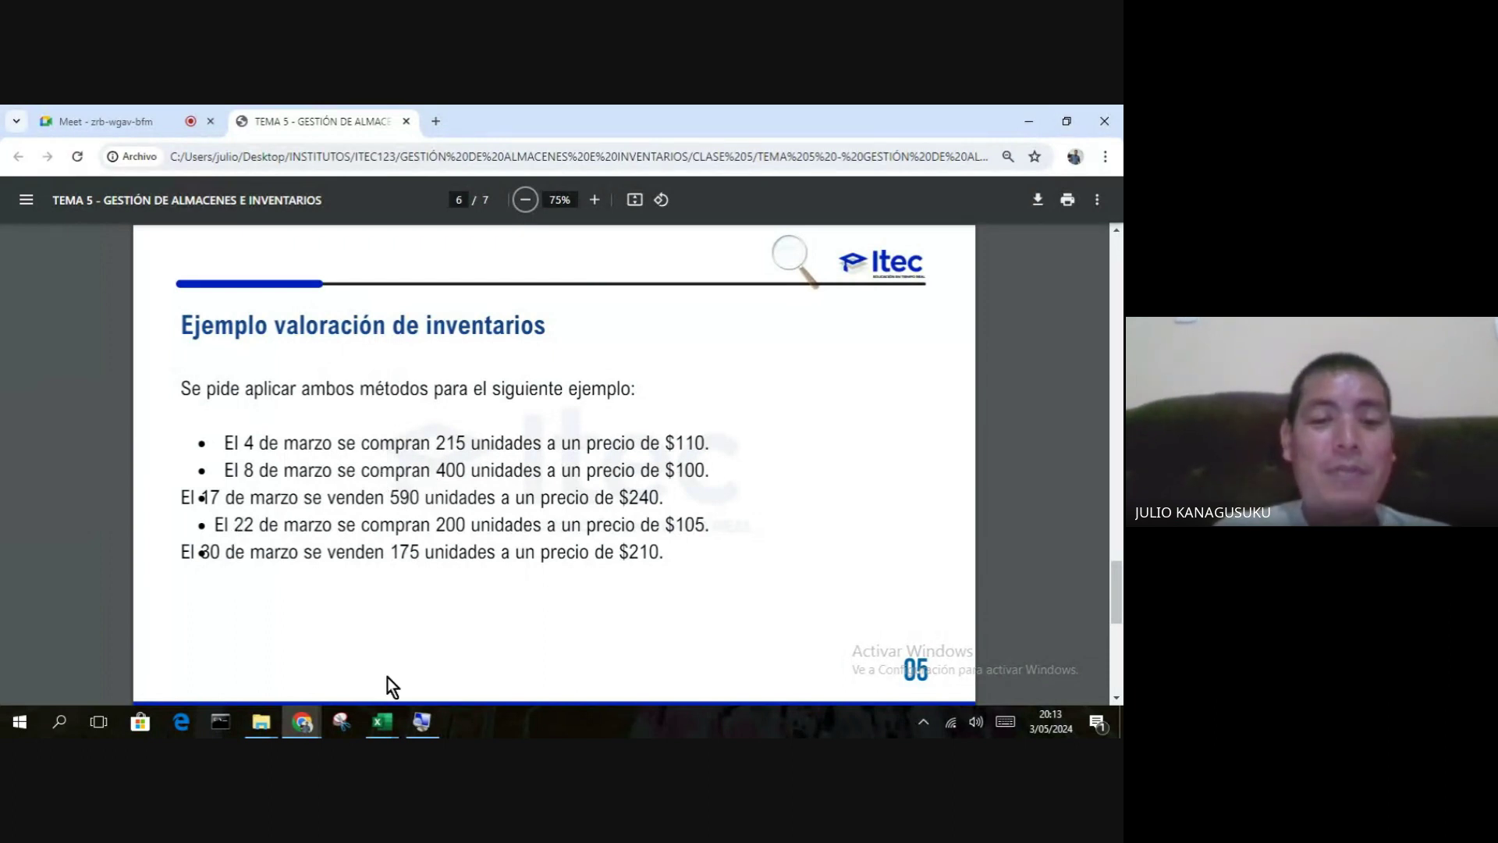
{"action": "mouse_move", "coordinate": [381, 731]}
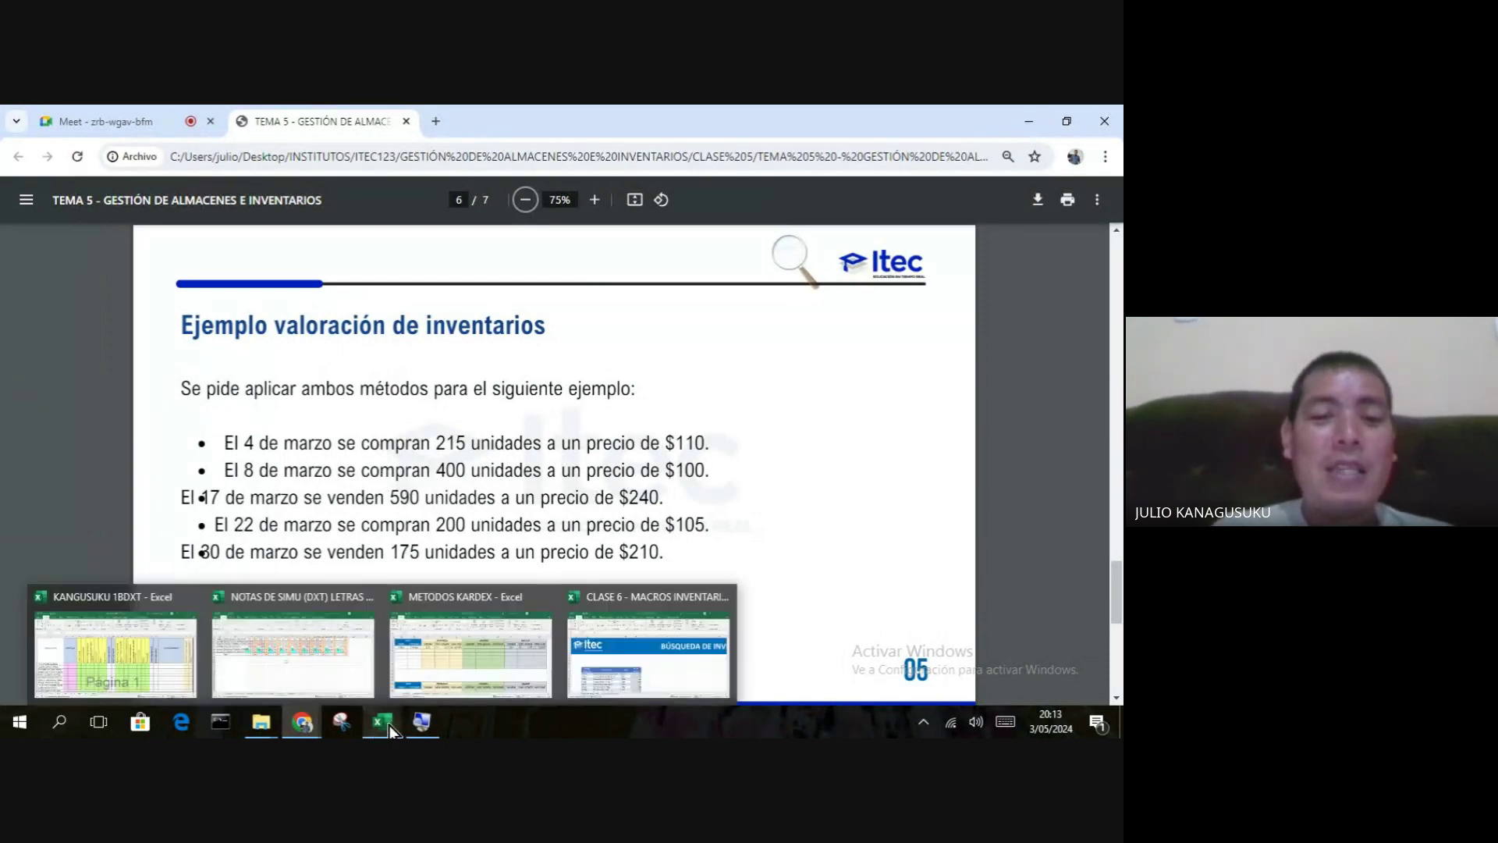
{"action": "left_click", "coordinate": [451, 671]}
{"action": "left_click", "coordinate": [112, 385]}
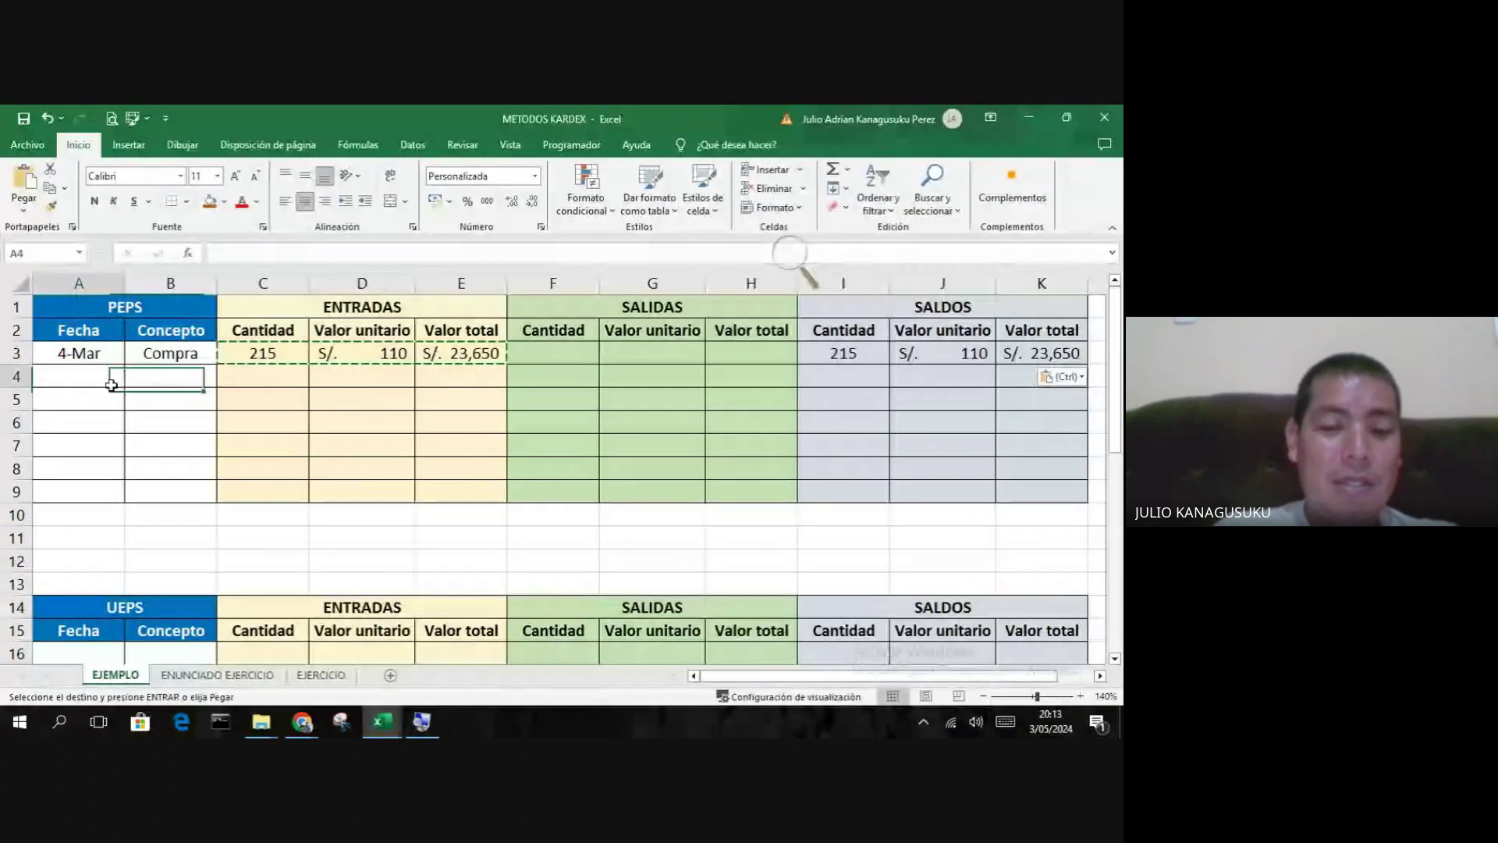
{"action": "type", "text": "8-mar"}
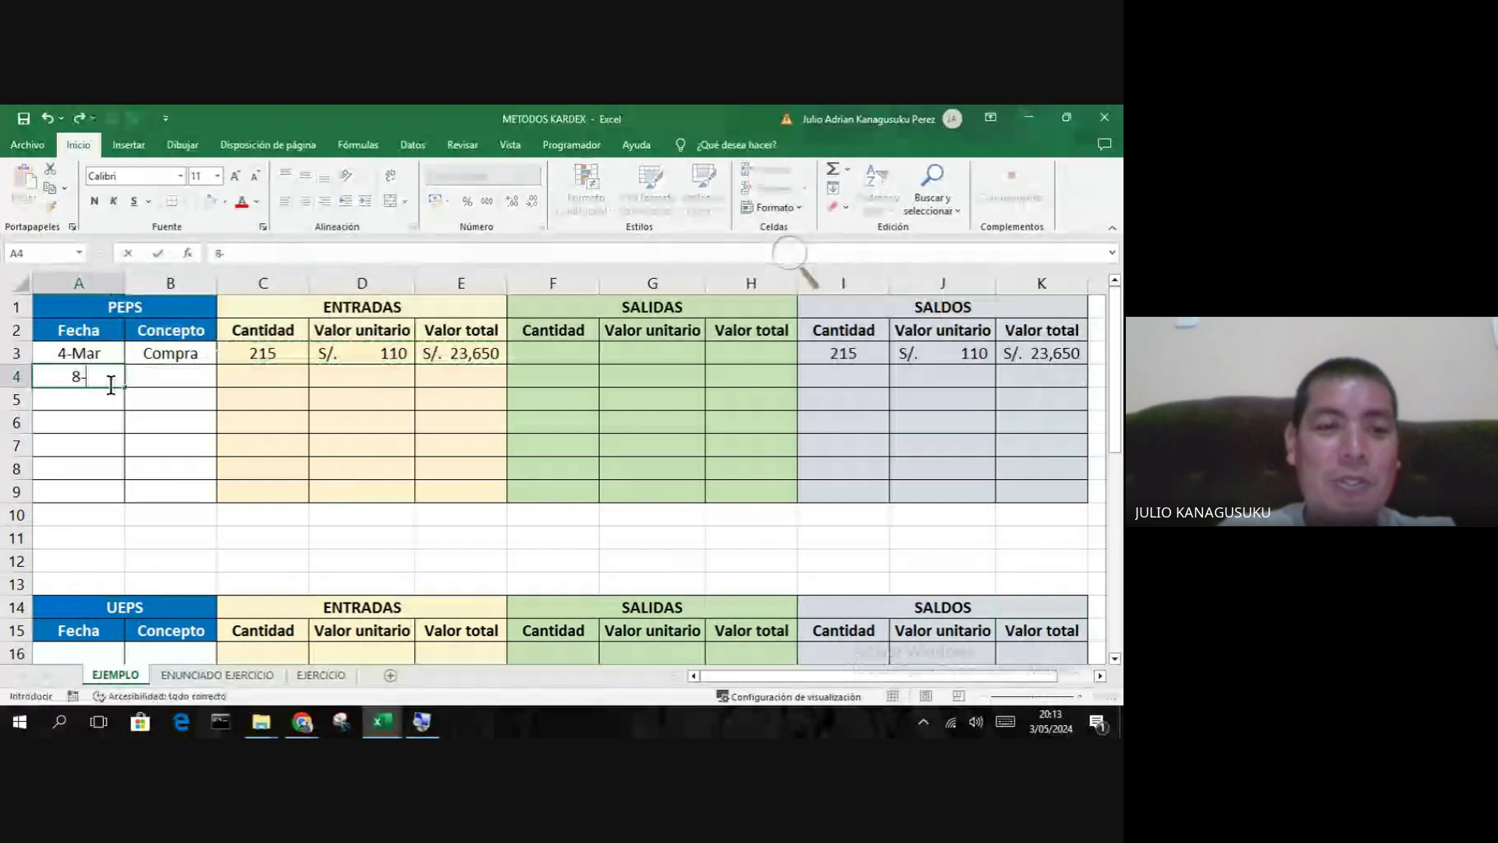
{"action": "key", "text": "Tab"}
{"action": "type", "text": "Compra"}
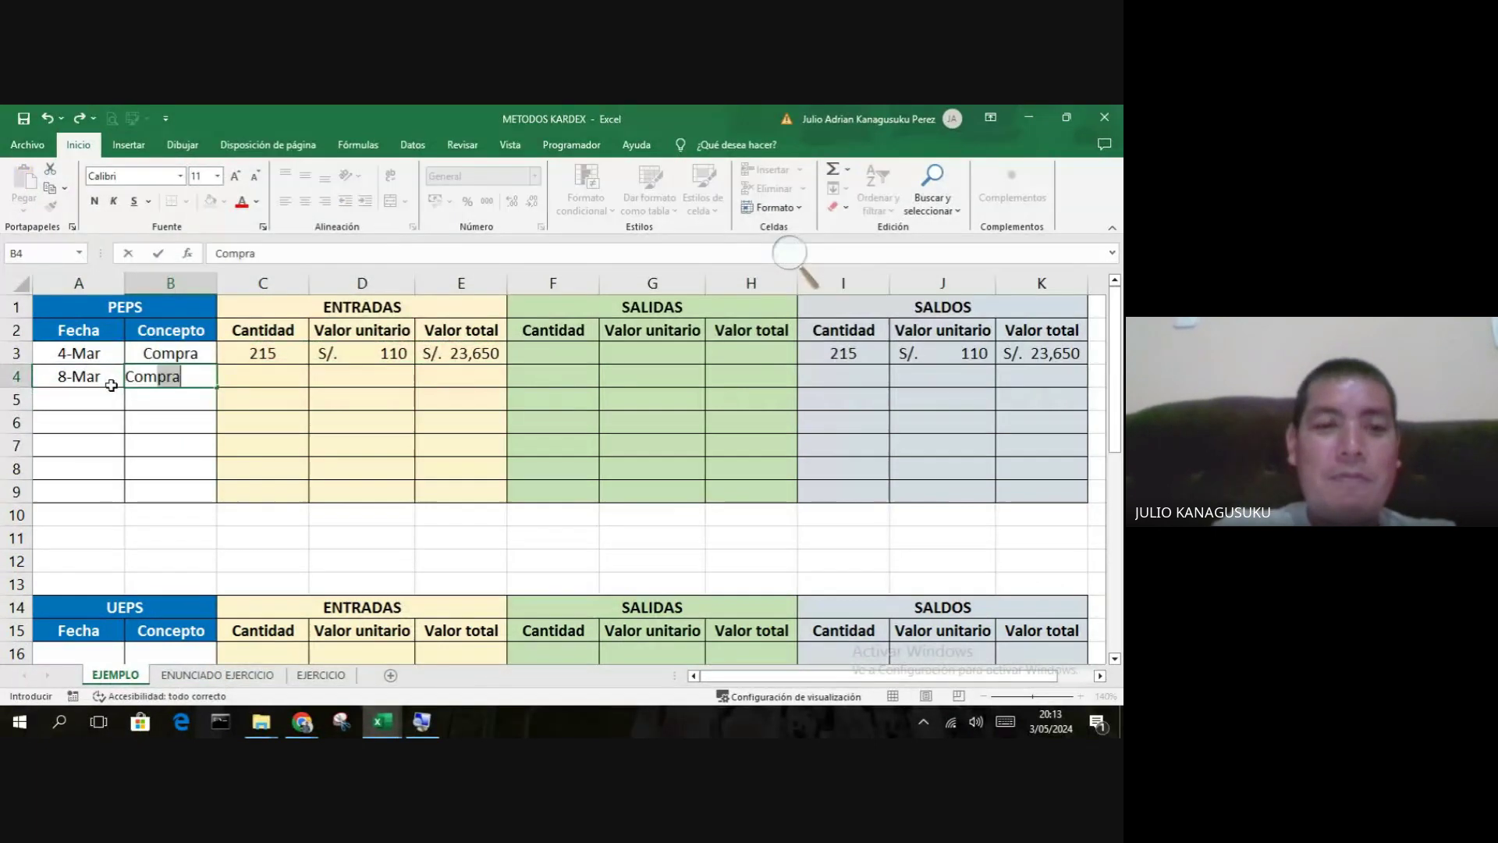
{"action": "key", "text": "Tab"}
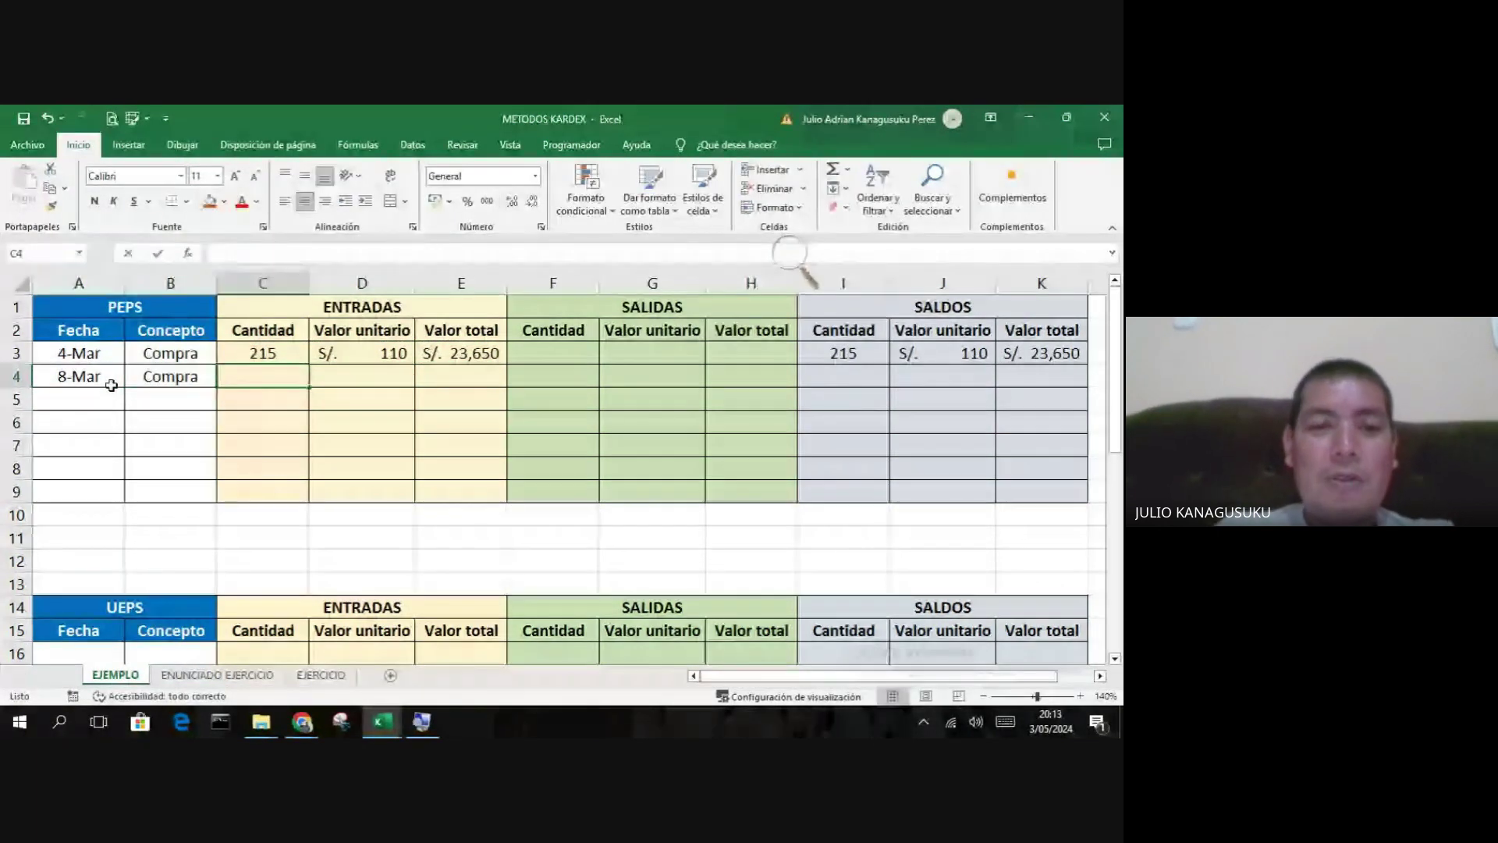
{"action": "type", "text": "400"}
{"action": "key", "text": "Tab"}
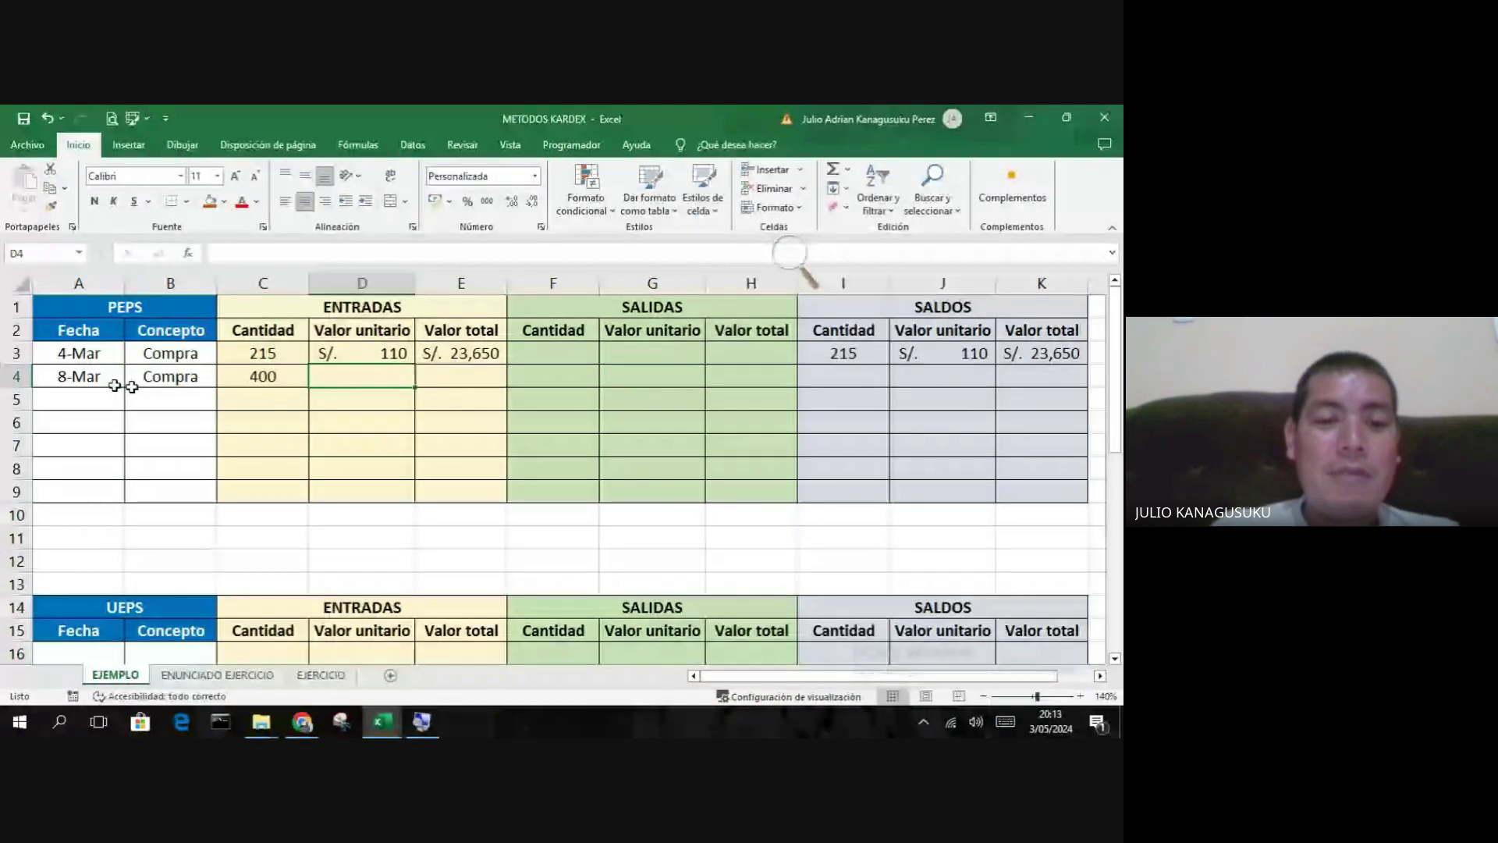
- Check the 8 March purchase price in the Chrome PDF and enter unit value 100 in D4 of the Excel workbook
{"action": "left_click", "coordinate": [294, 717]}
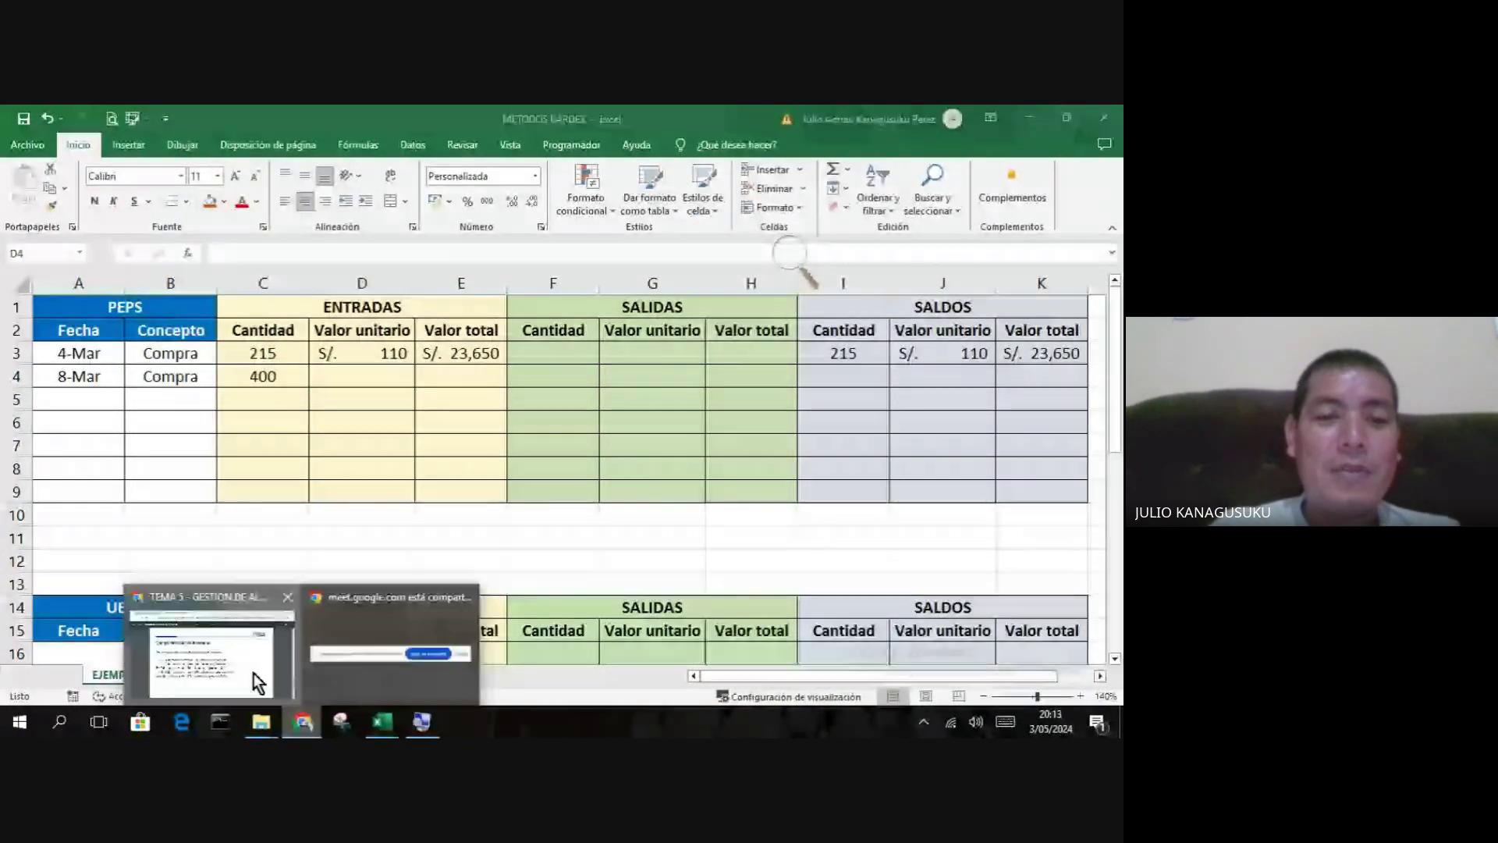
{"action": "left_click", "coordinate": [252, 673]}
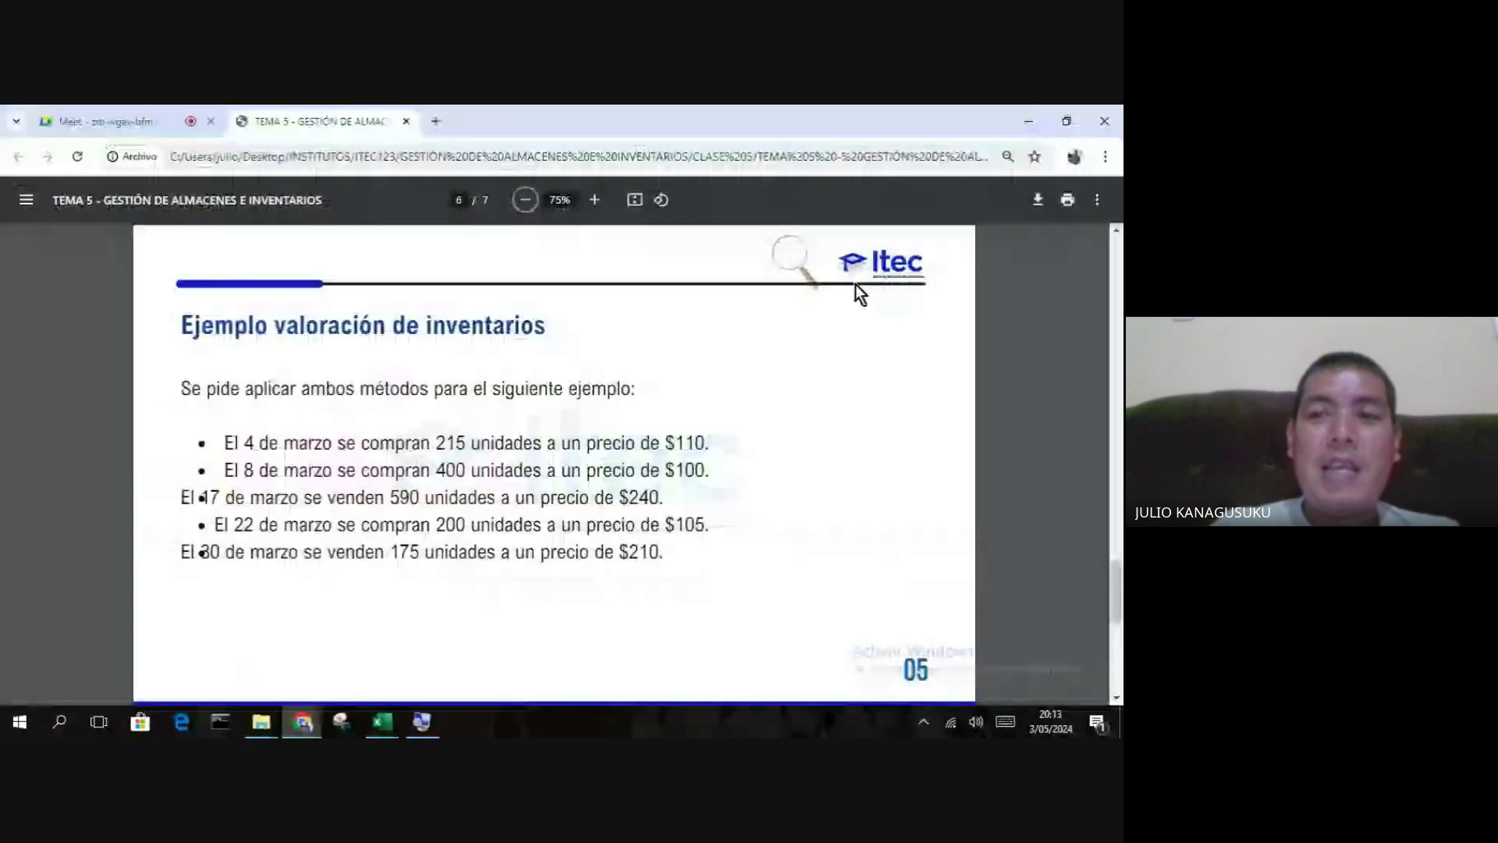
{"action": "left_click", "coordinate": [1029, 113]}
{"action": "type", "text": "100"}
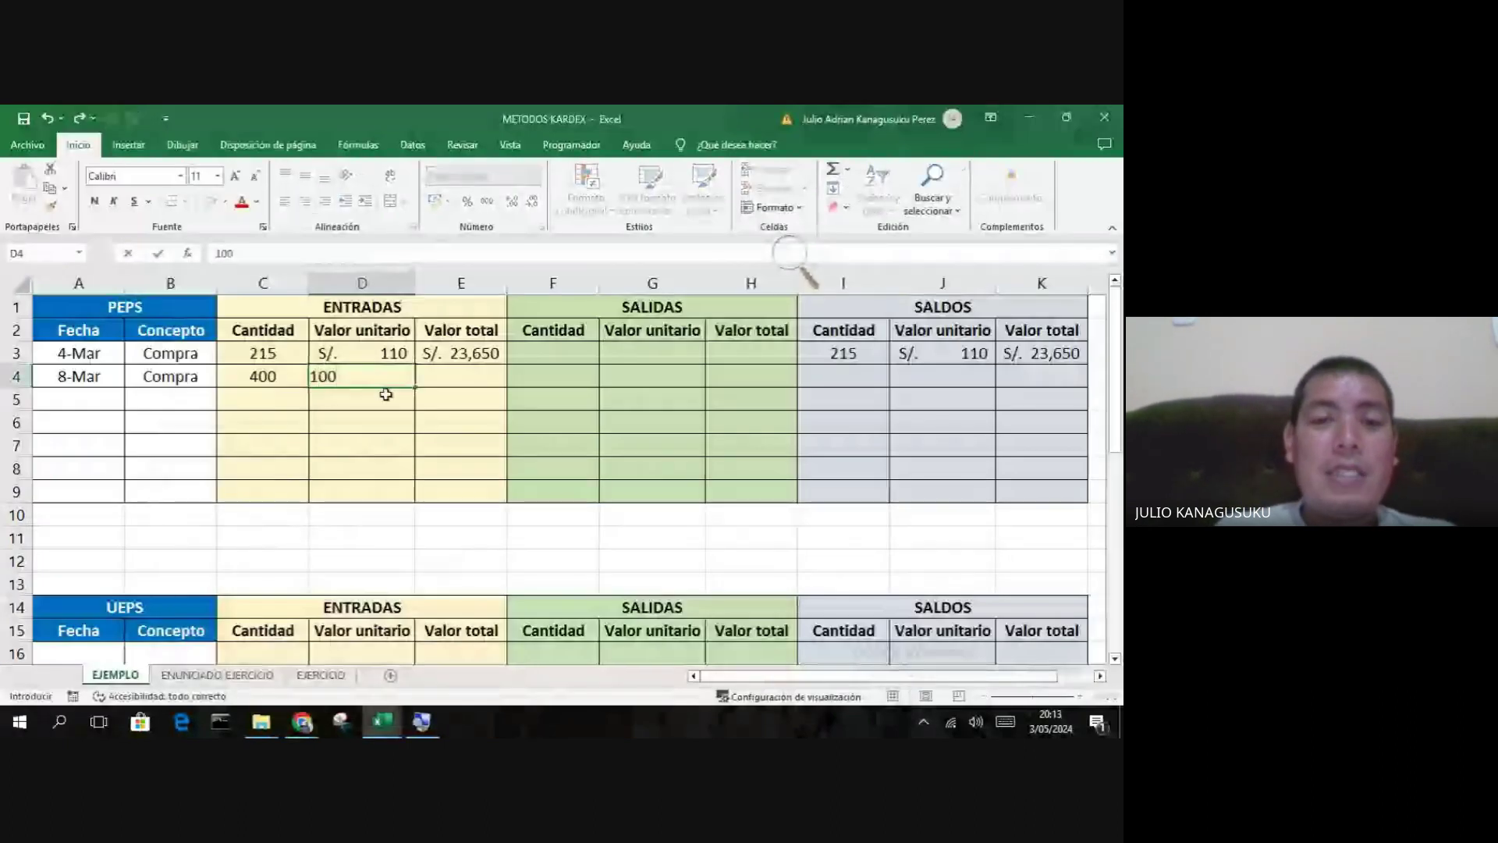
{"action": "key", "text": "Tab"}
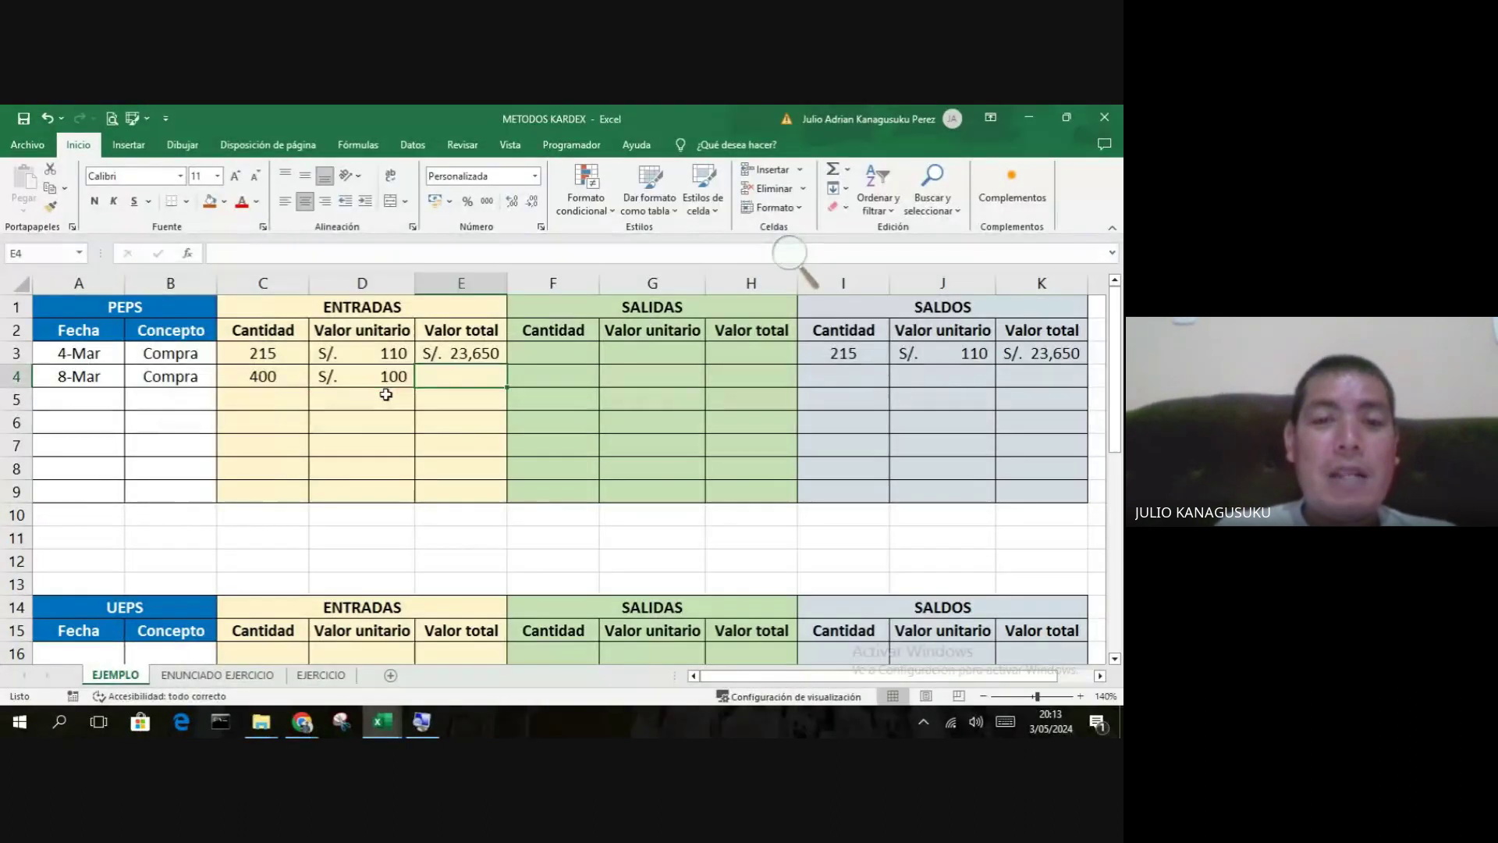
- Fill the total value formula from E3 down to E4, and copy C4:E4 into SALDOS starting at I4
{"action": "left_click", "coordinate": [469, 347]}
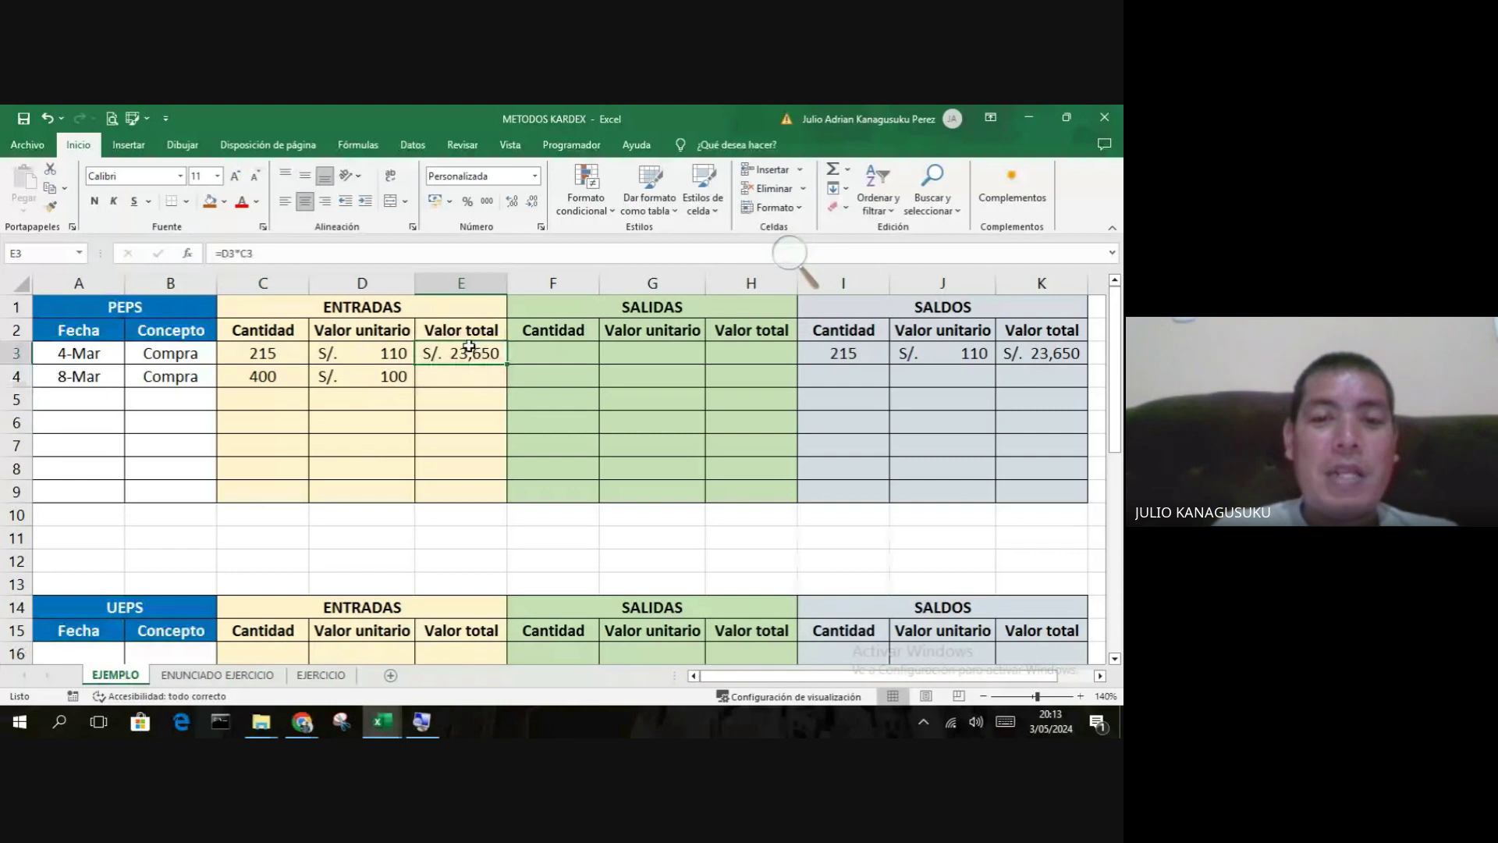
{"action": "left_click_drag", "start_coordinate": [507, 363], "coordinate": [498, 385]}
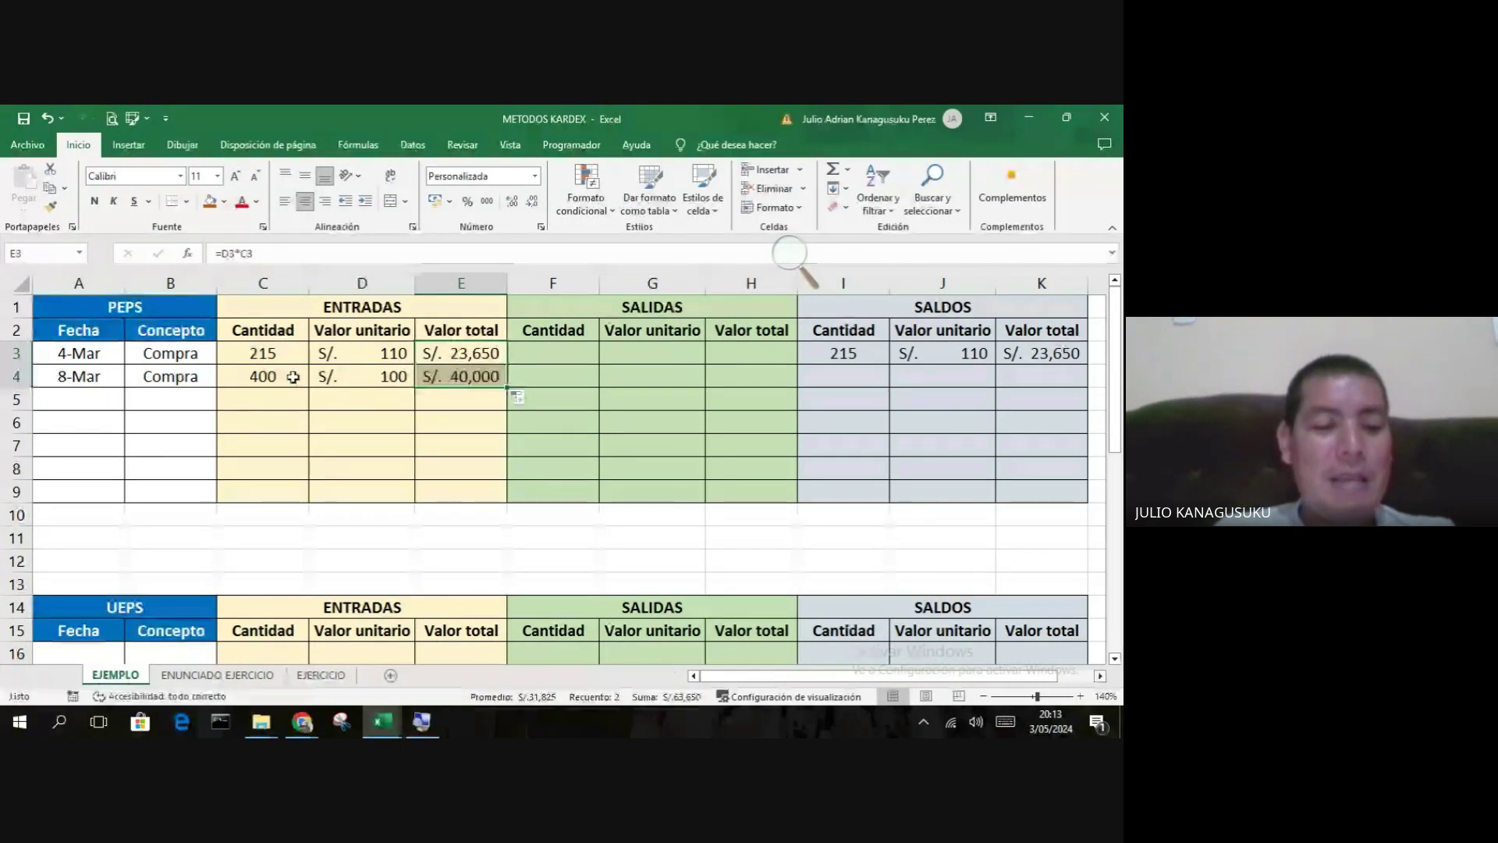
{"action": "left_click_drag", "start_coordinate": [292, 376], "coordinate": [442, 375]}
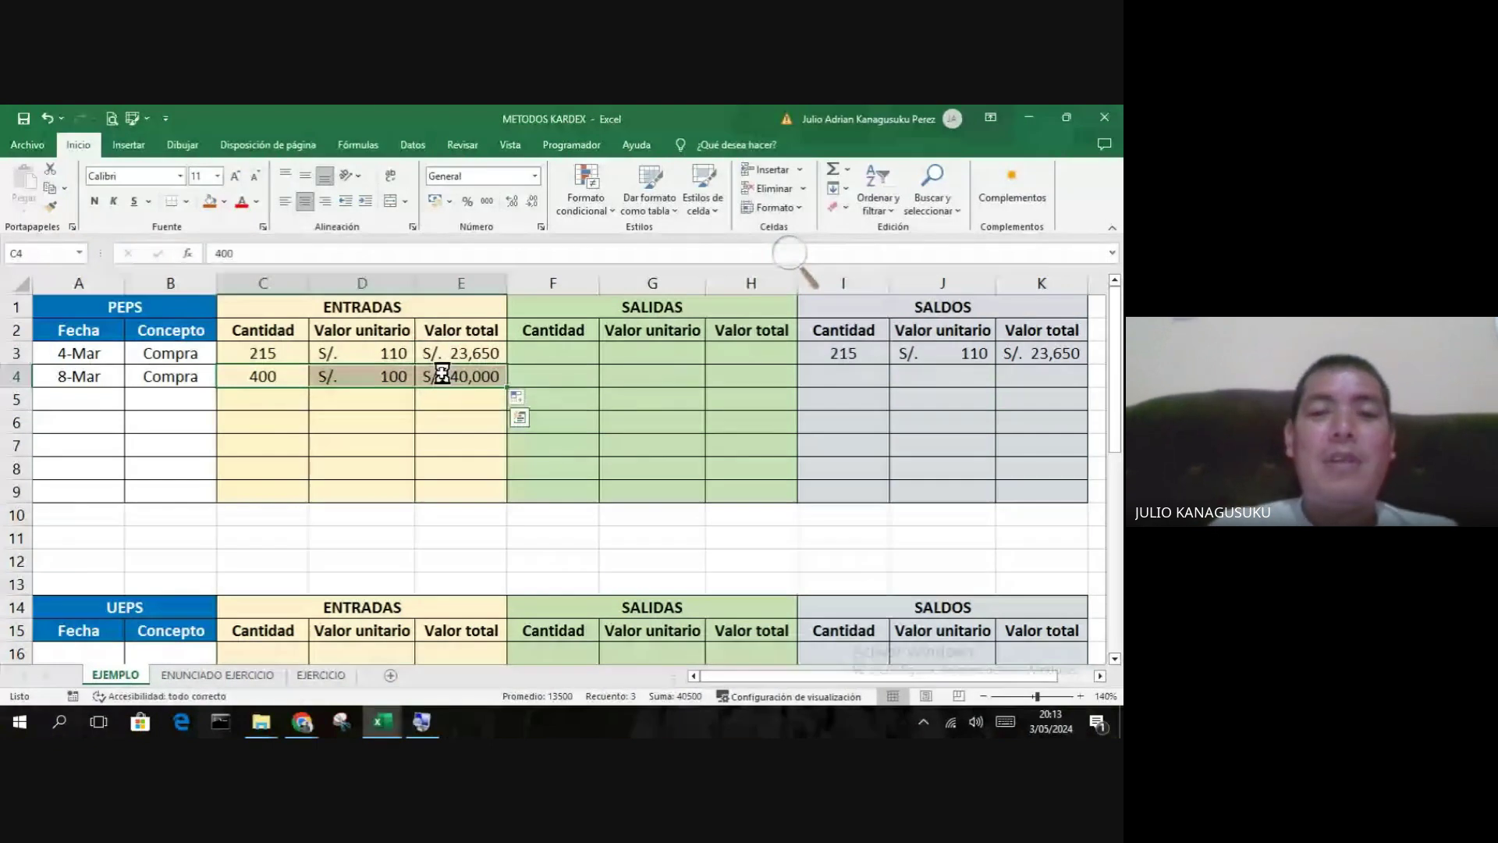
{"action": "key", "text": "ctrl+c"}
{"action": "left_click", "coordinate": [848, 376]}
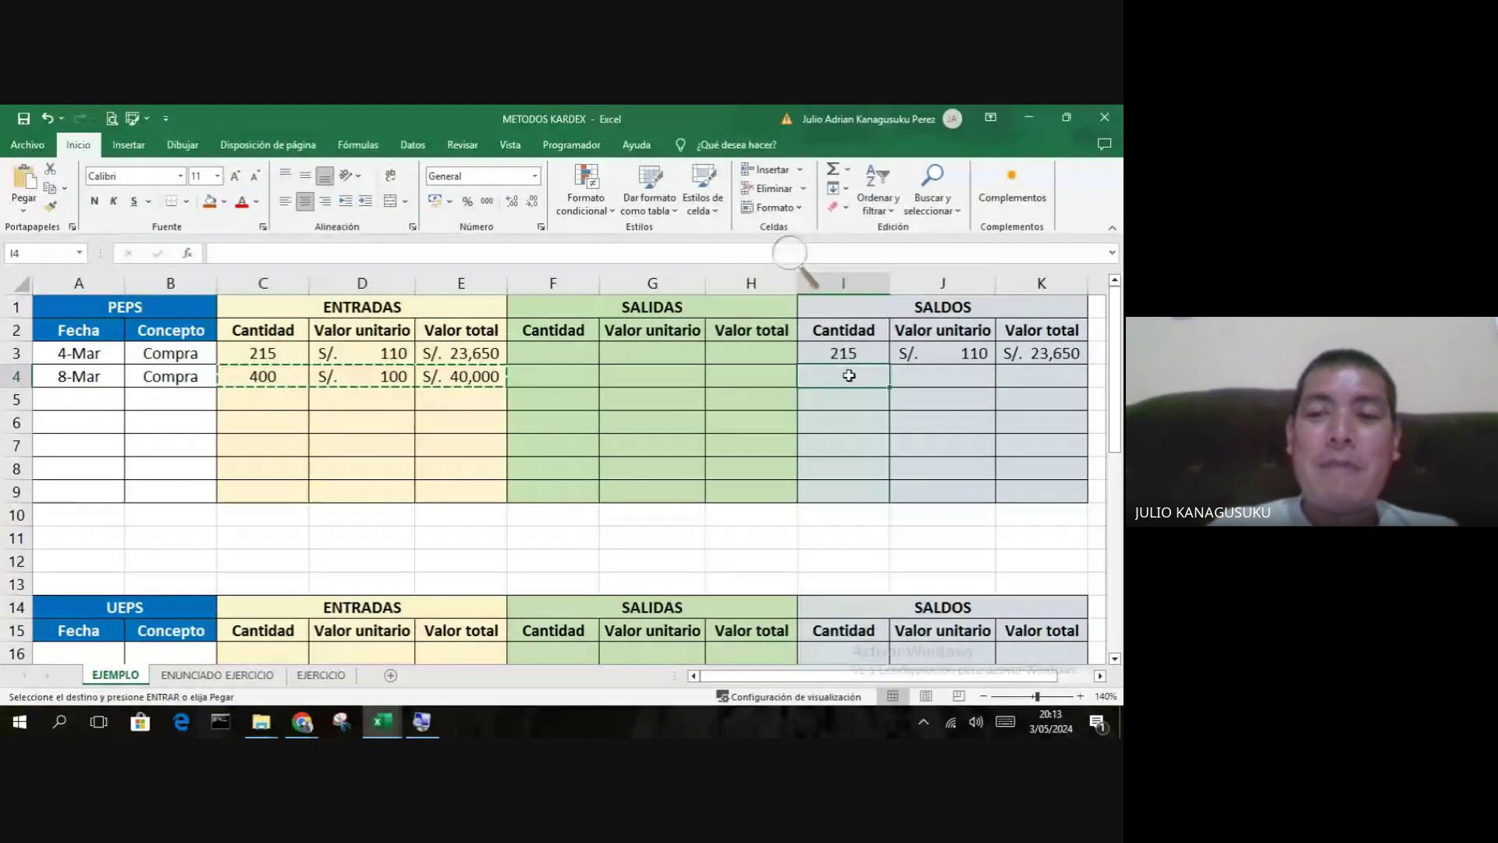
{"action": "key", "text": "ctrl+v"}
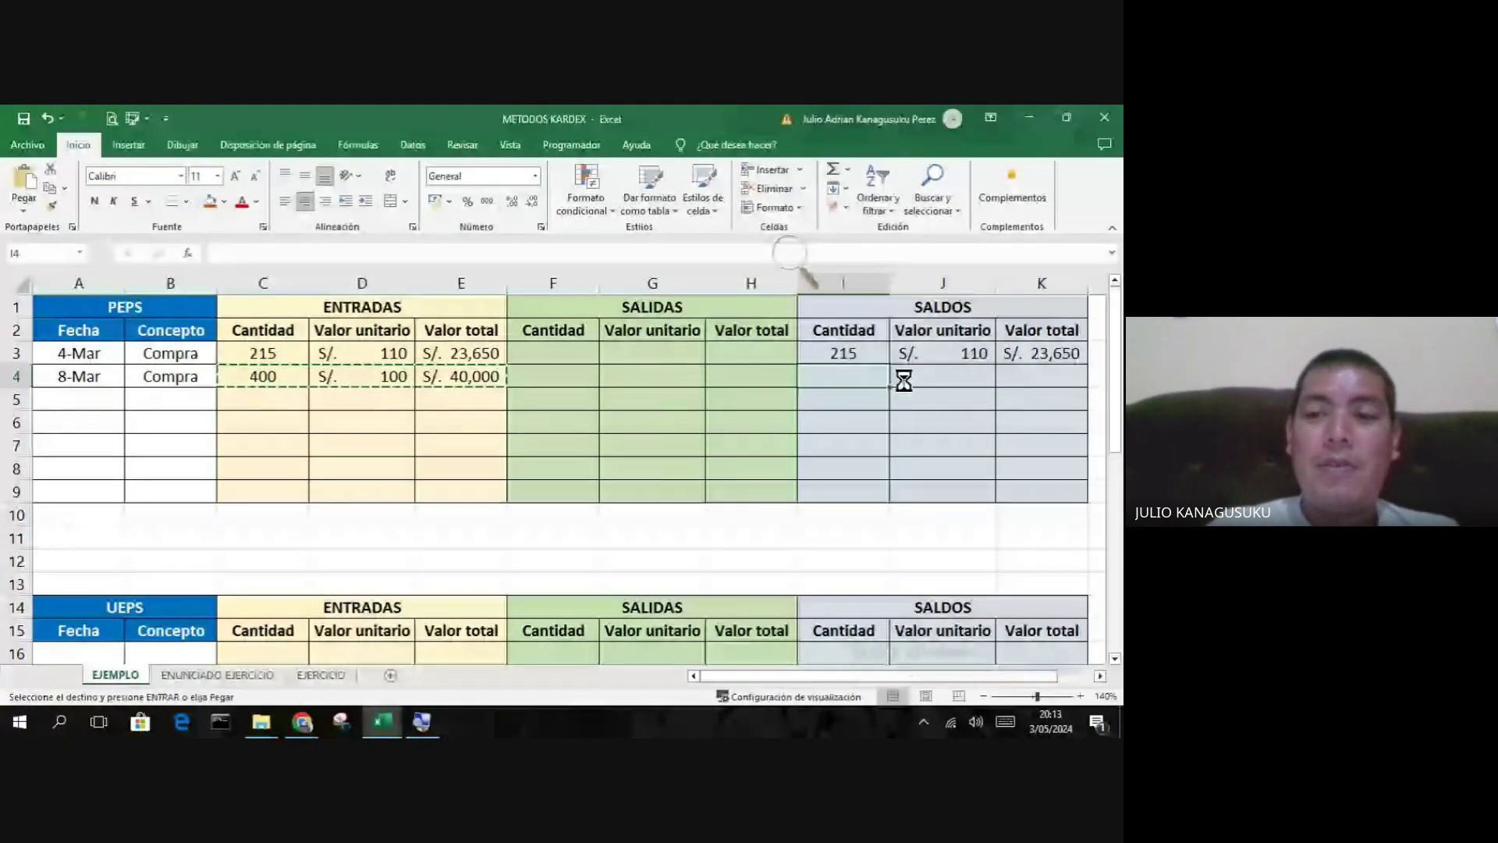
{"action": "key", "text": "Down"}
{"action": "key", "text": "Down"}
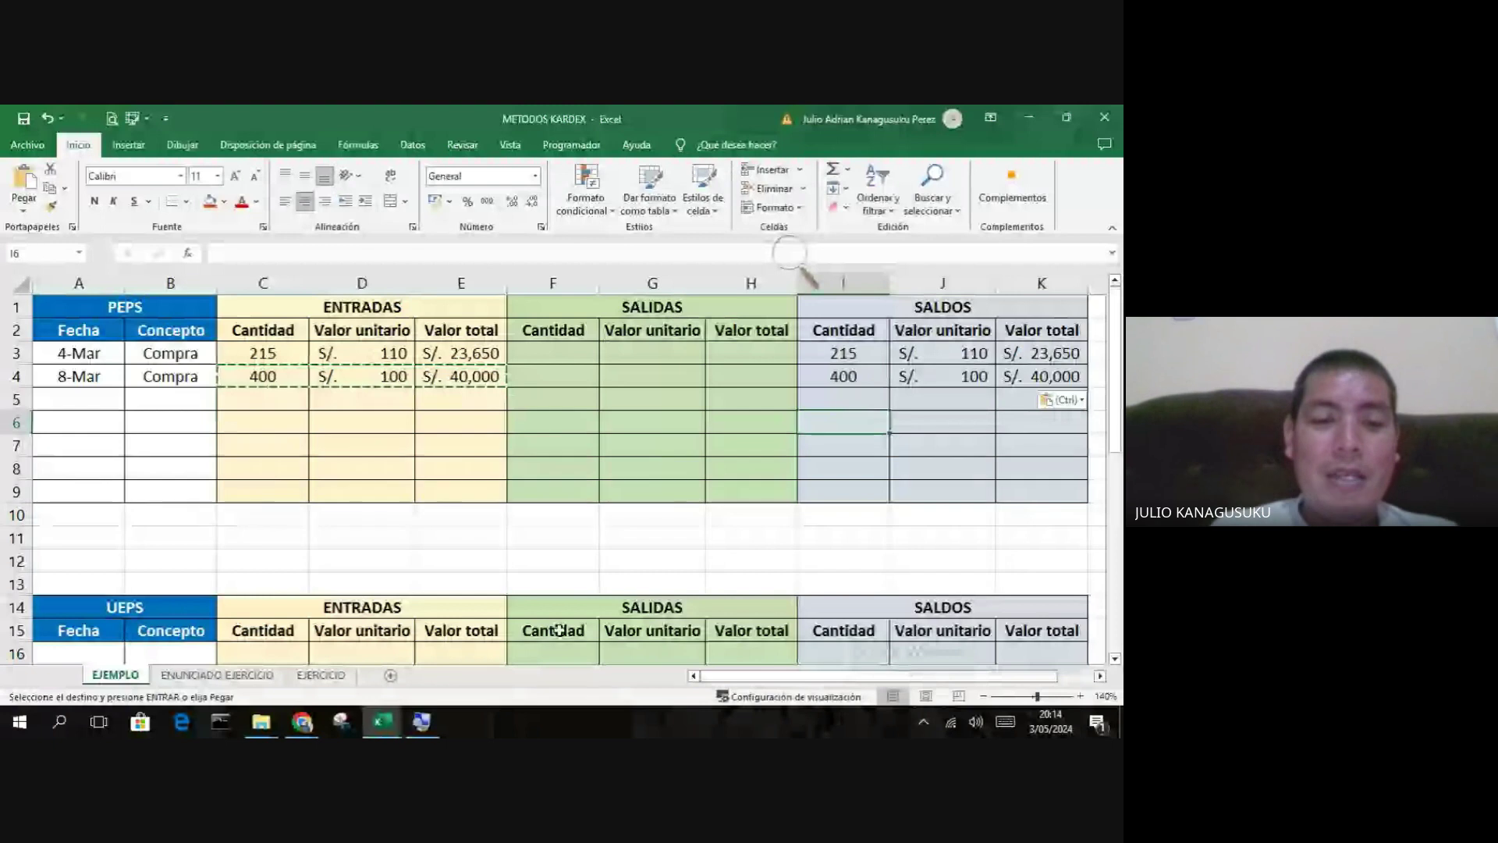
- Check the third transaction in the Chrome PDF and enter date 17 mar and concept Venta in PEPS row 5 in Excel
{"action": "left_click", "coordinate": [315, 719]}
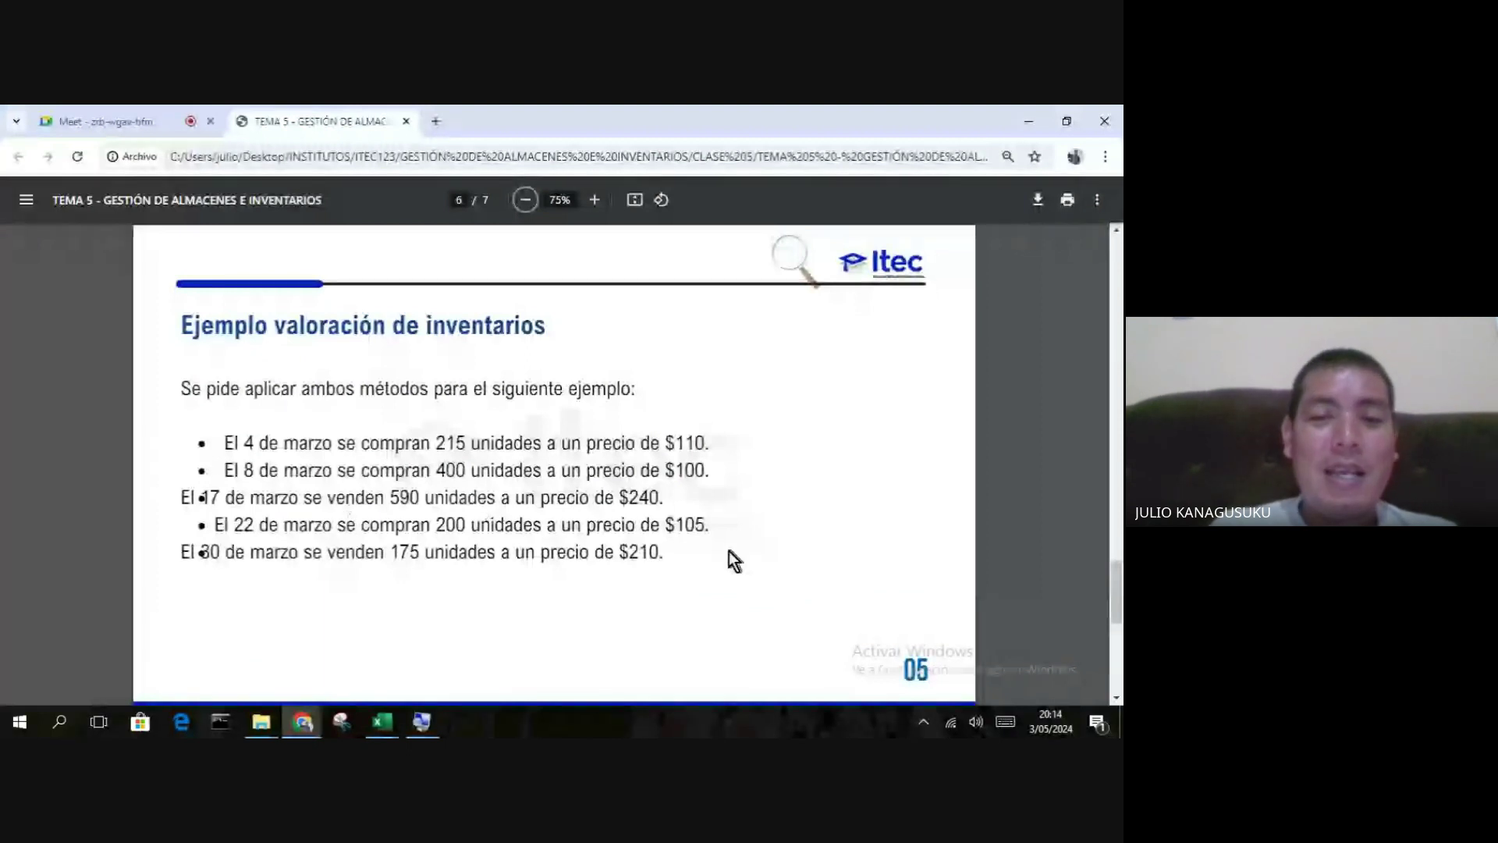
{"action": "left_click", "coordinate": [1028, 134]}
{"action": "type", "text": "17 "}
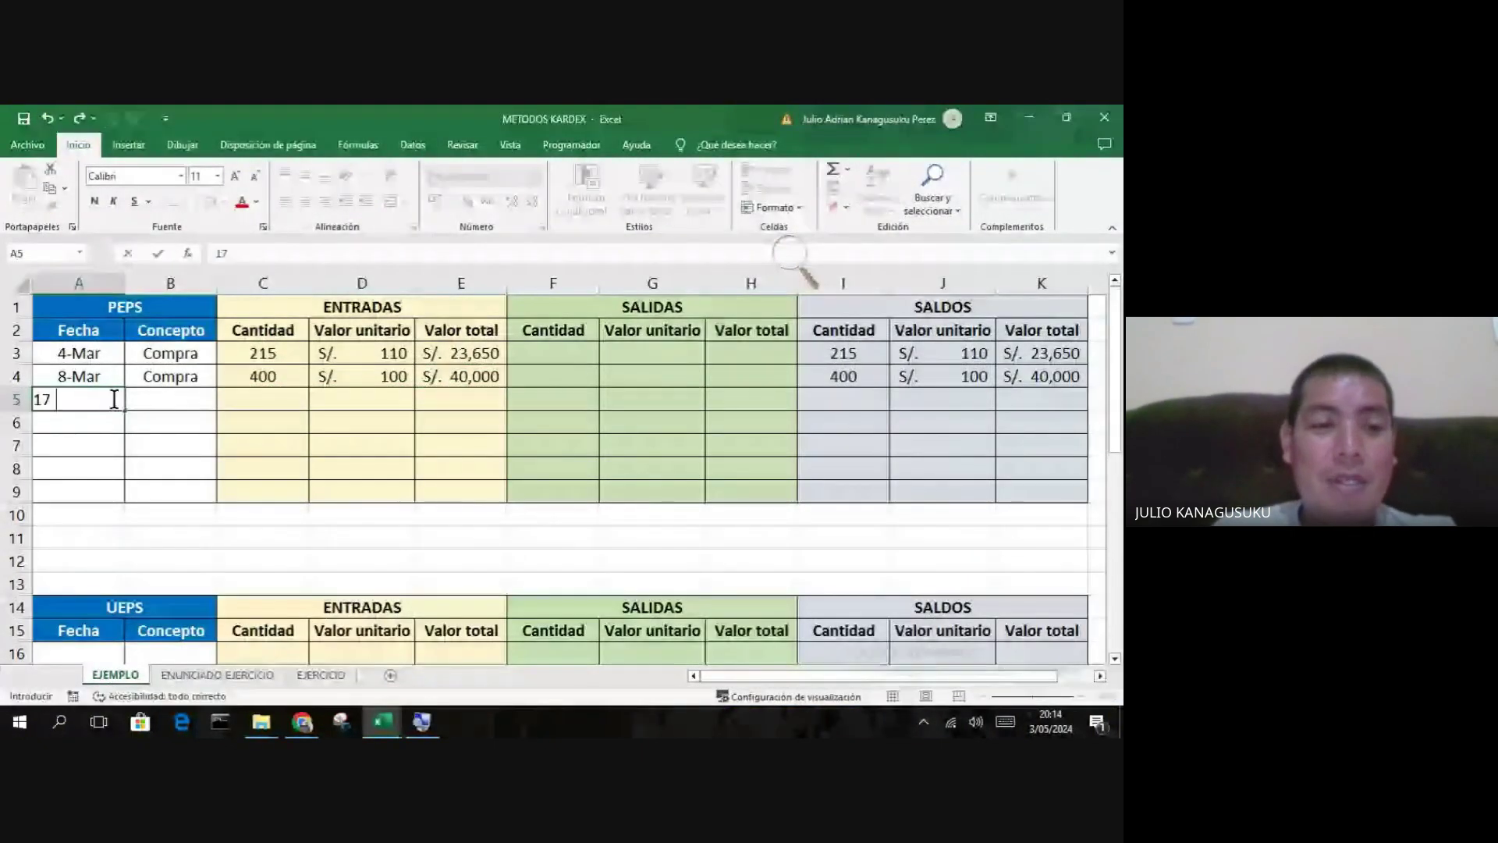
{"action": "type", "text": "mar"}
{"action": "key", "text": "Tab"}
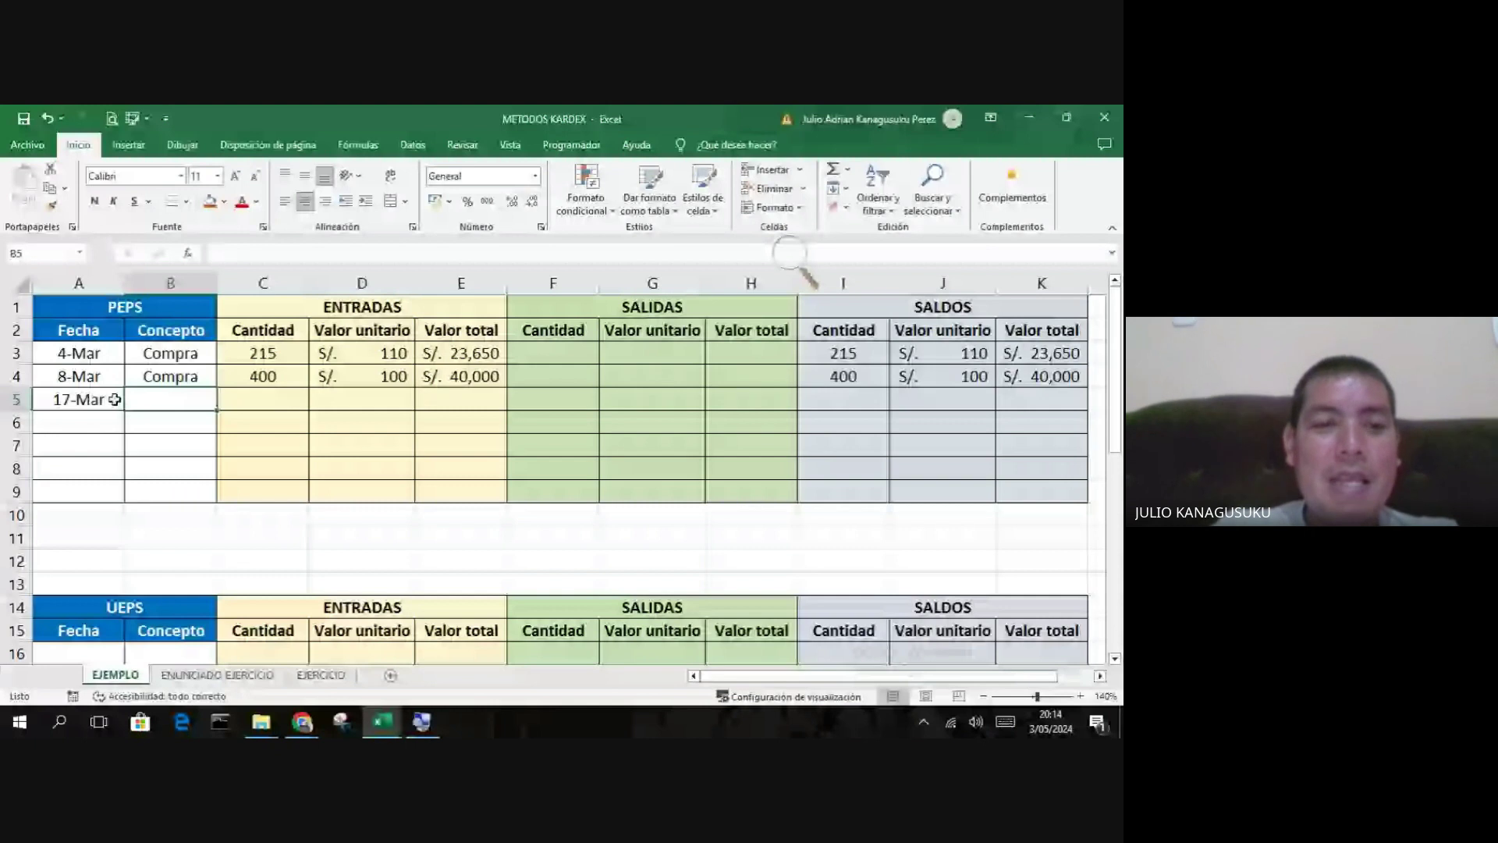
{"action": "type", "text": "Venta"}
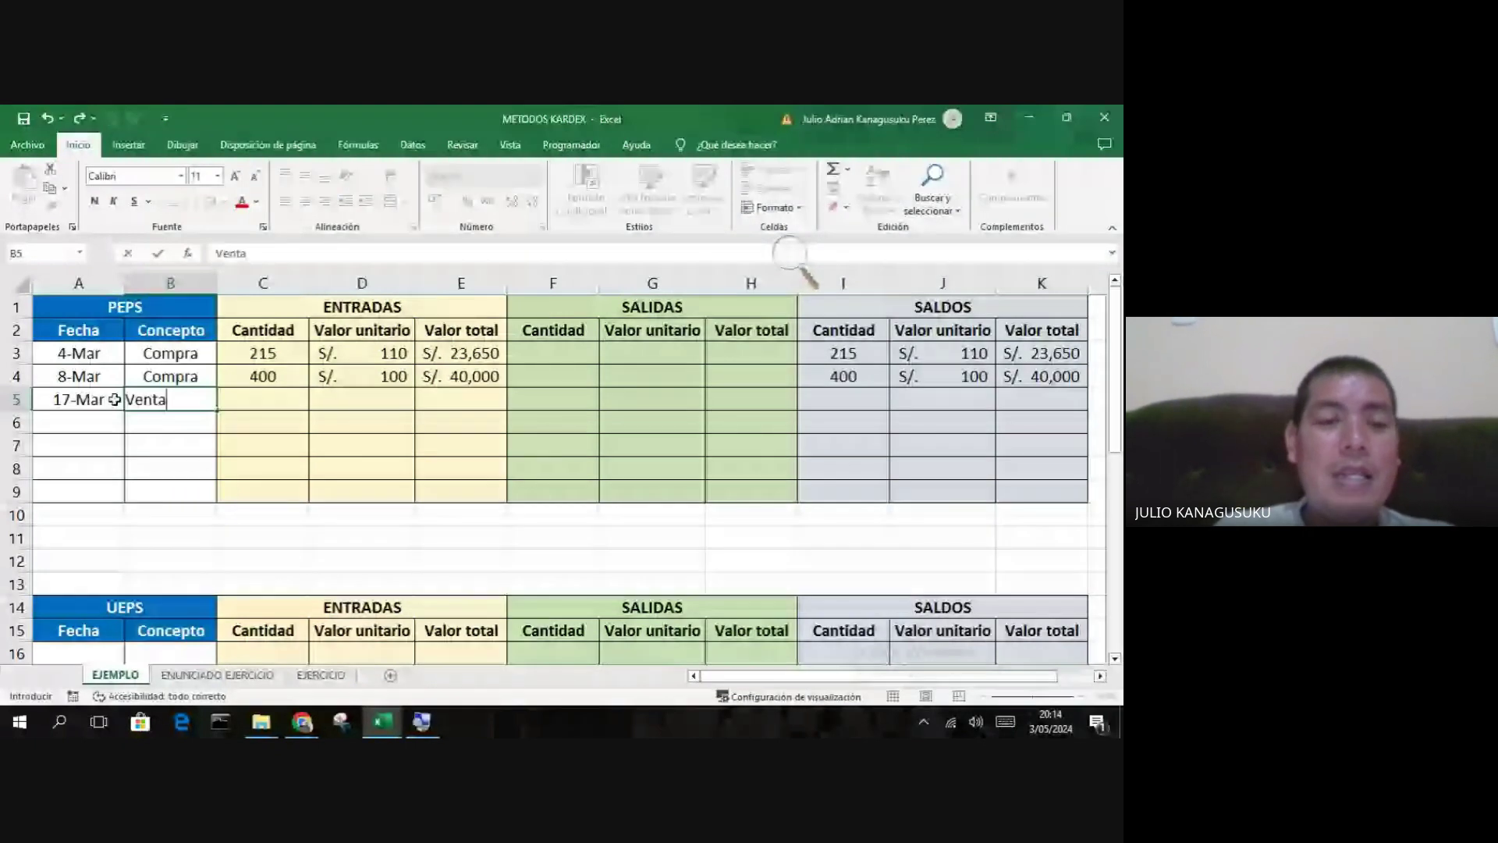
{"action": "key", "text": "Tab"}
{"action": "key", "text": "Tab"}
{"action": "key", "text": "Tab"}
{"action": "key", "text": "Tab"}
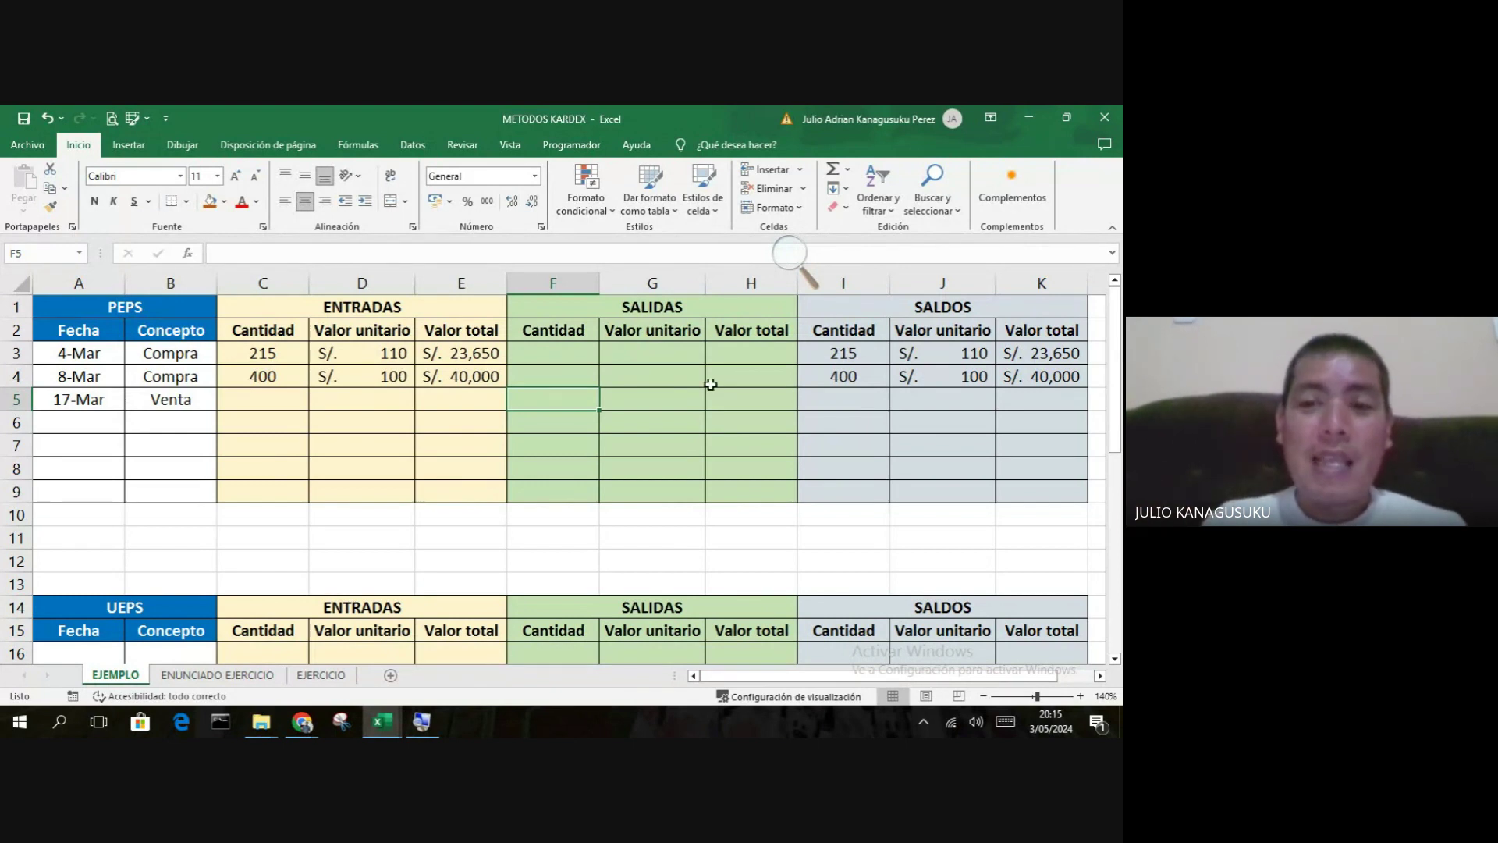
- Enter 215 as the outgoing quantity in F5, using up the first purchase's balance from I3
{"action": "left_click", "coordinate": [874, 355]}
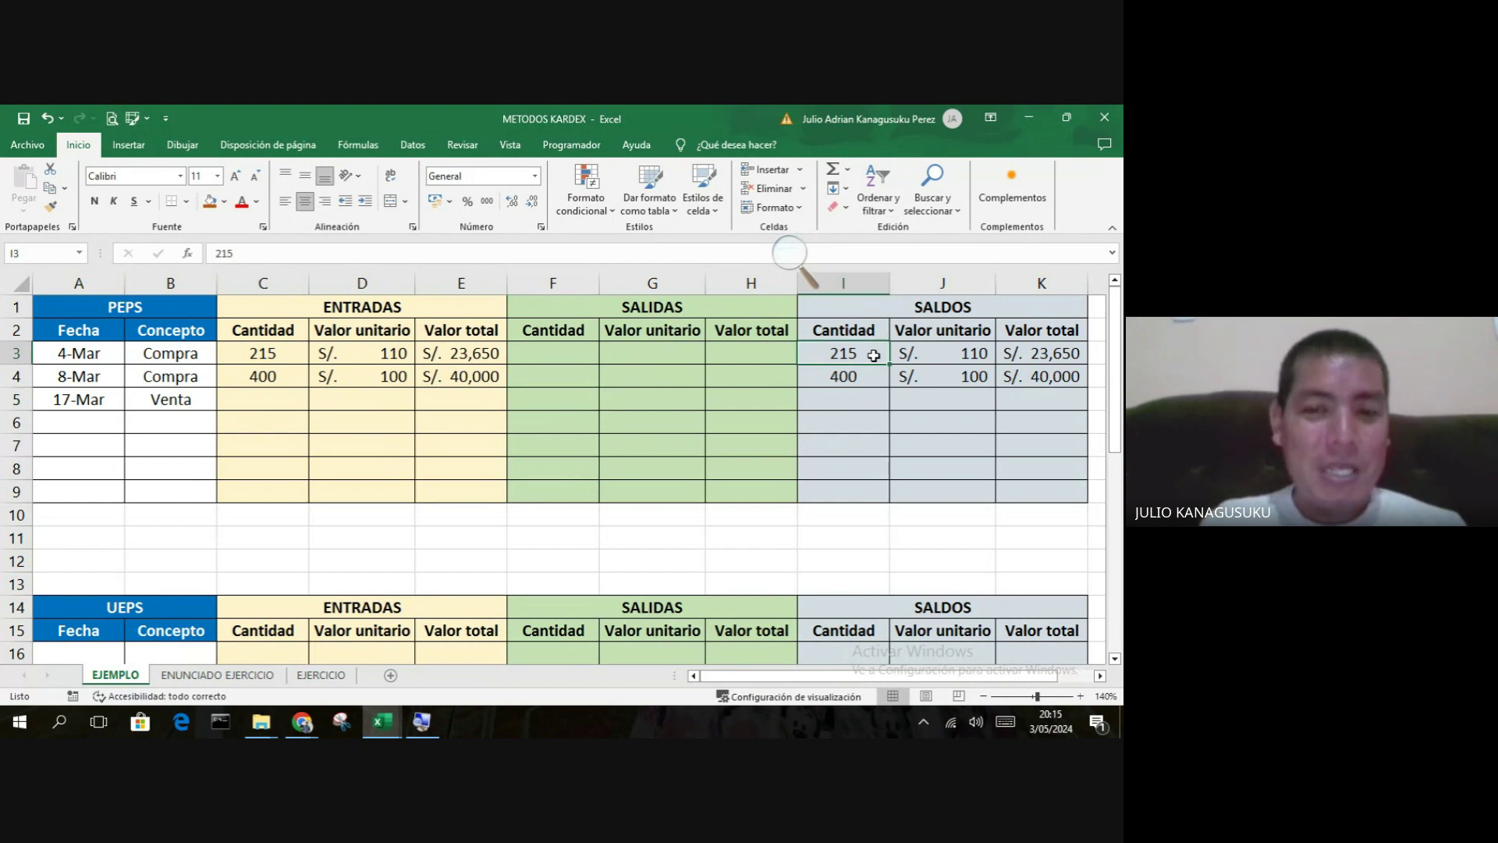
{"action": "left_click", "coordinate": [577, 412]}
{"action": "type", "text": "215"}
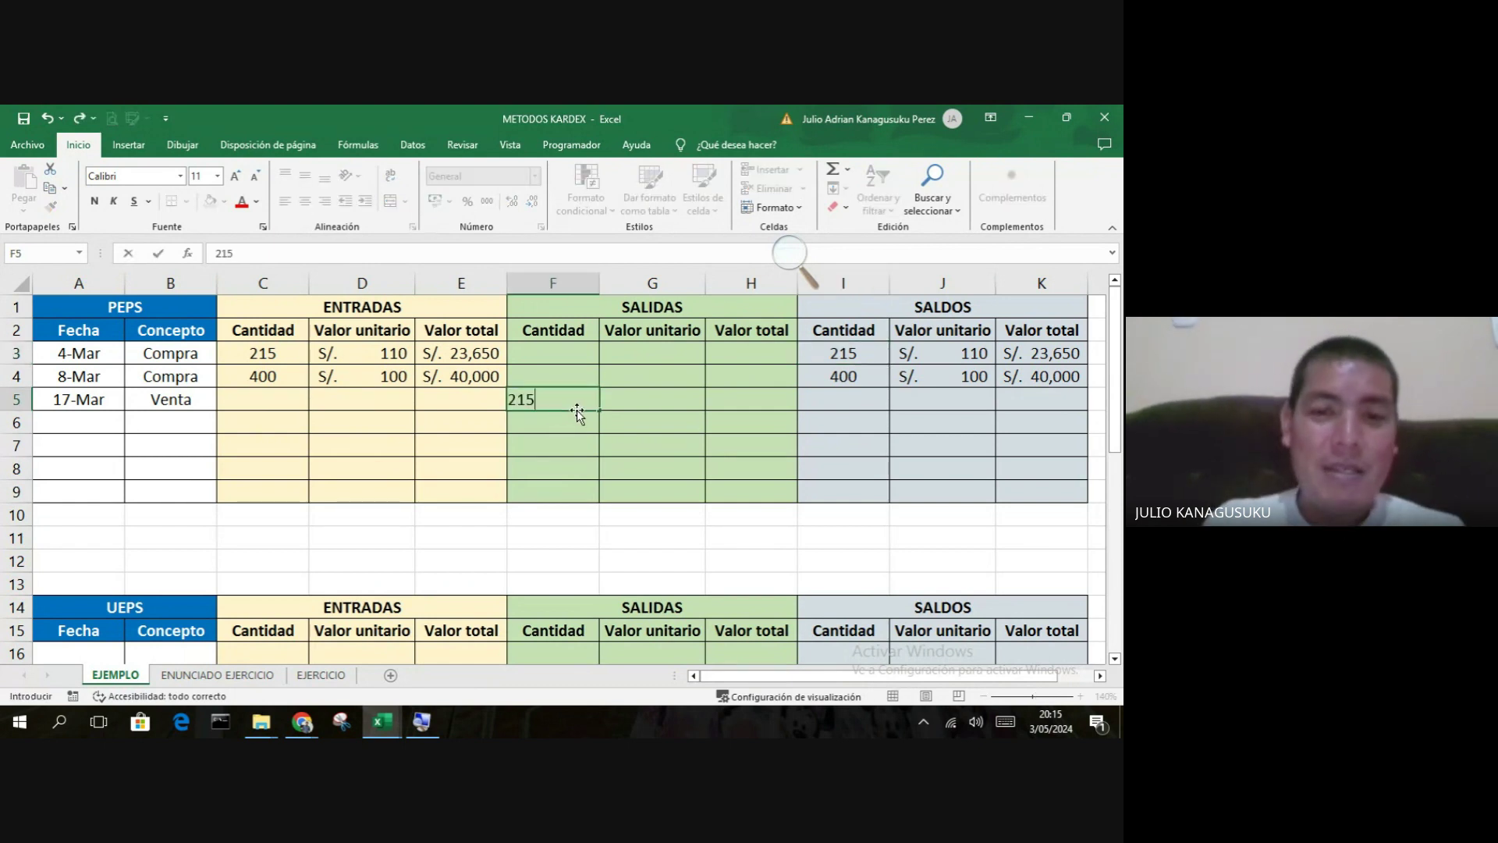
{"action": "key", "text": "Tab"}
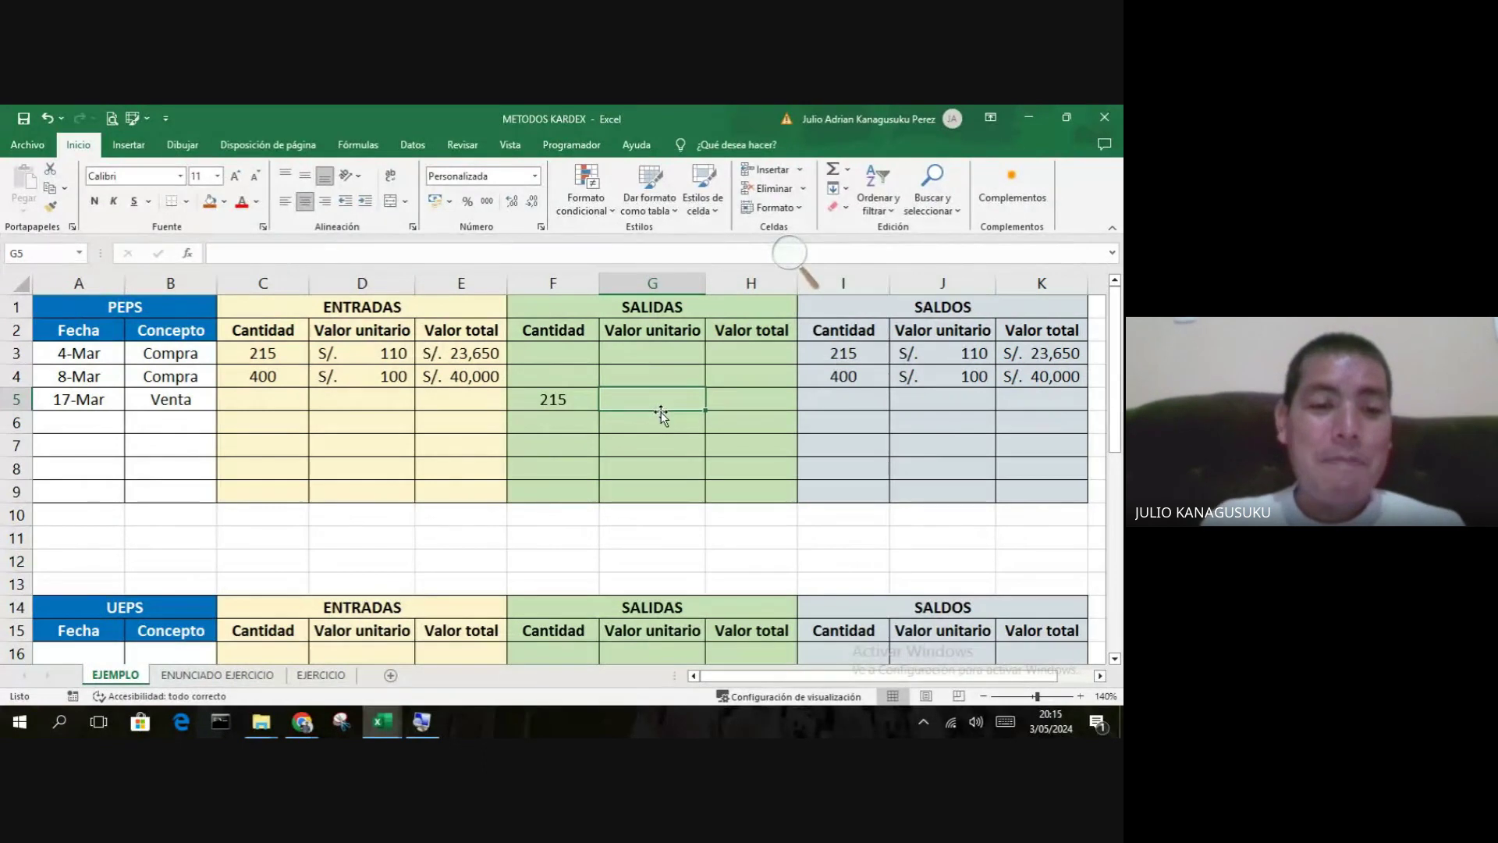
- Check the 17 March sale price in the Chrome PDF and enter unit value 240 in G5 of the Excel workbook
{"action": "left_click", "coordinate": [302, 721]}
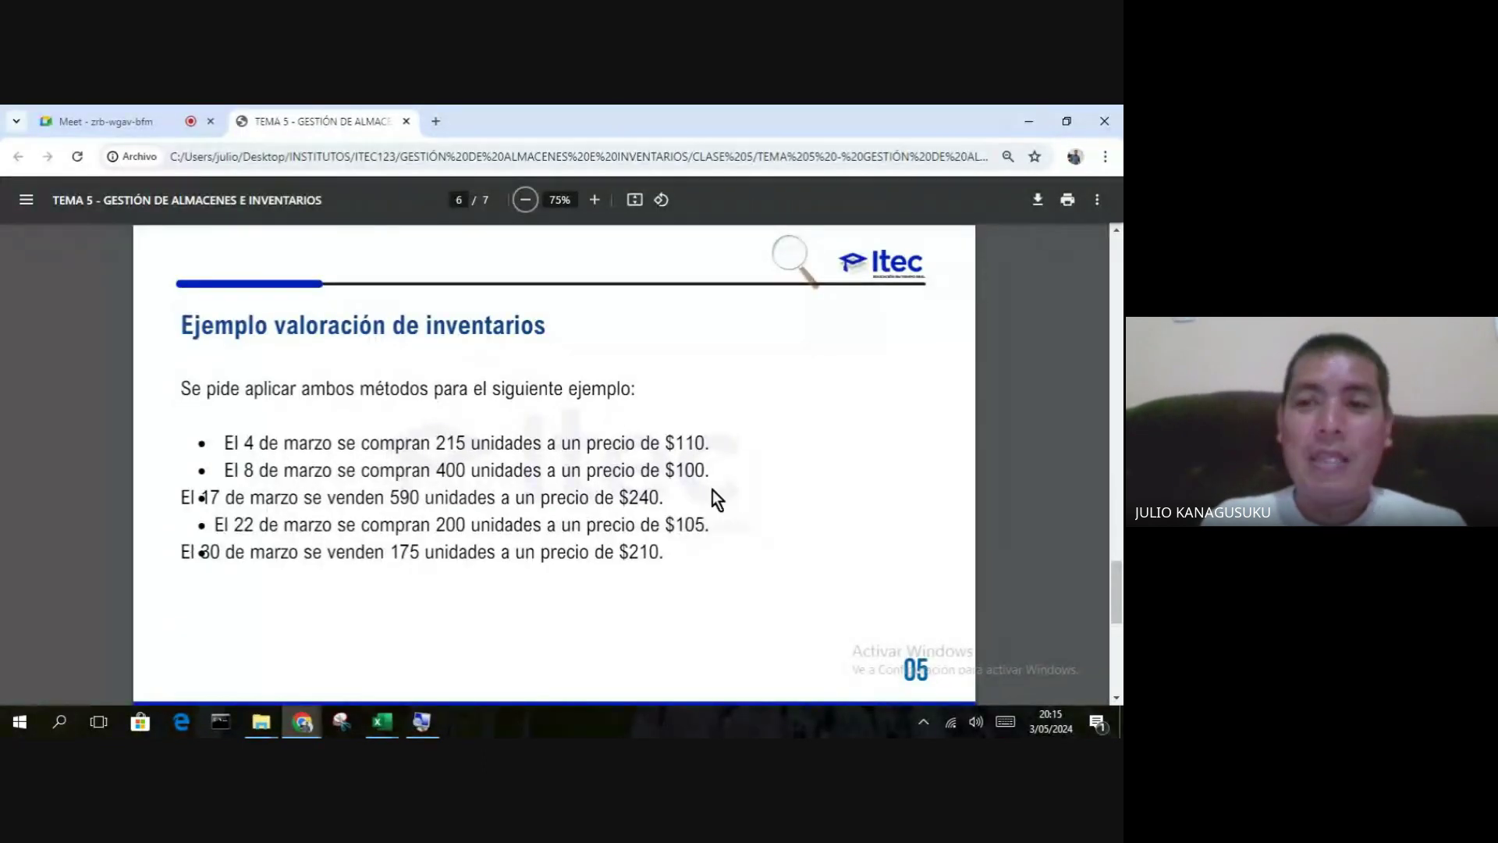
{"action": "left_click", "coordinate": [1028, 121]}
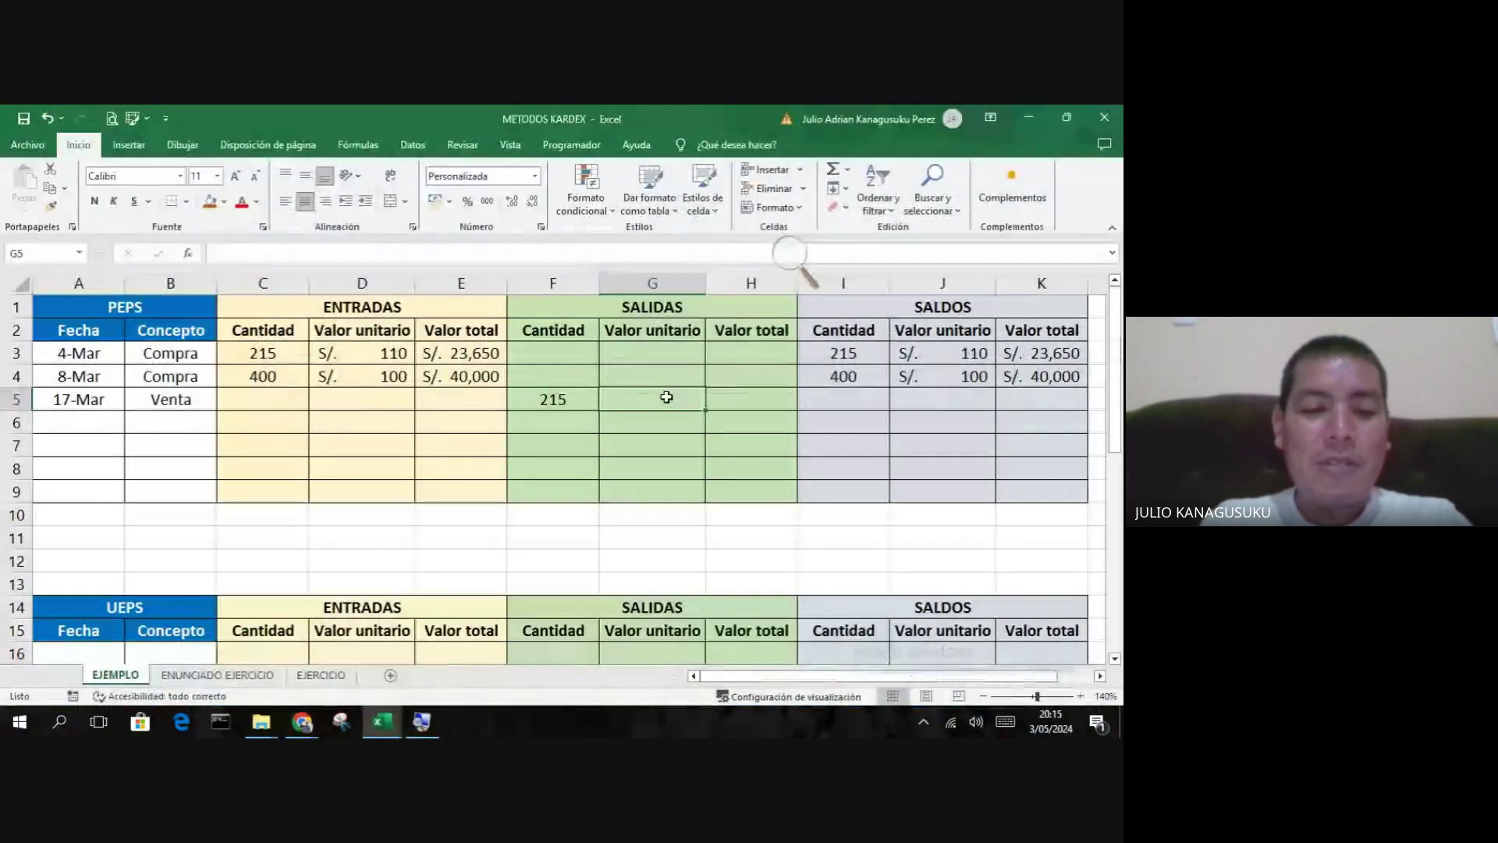
{"action": "type", "text": "240"}
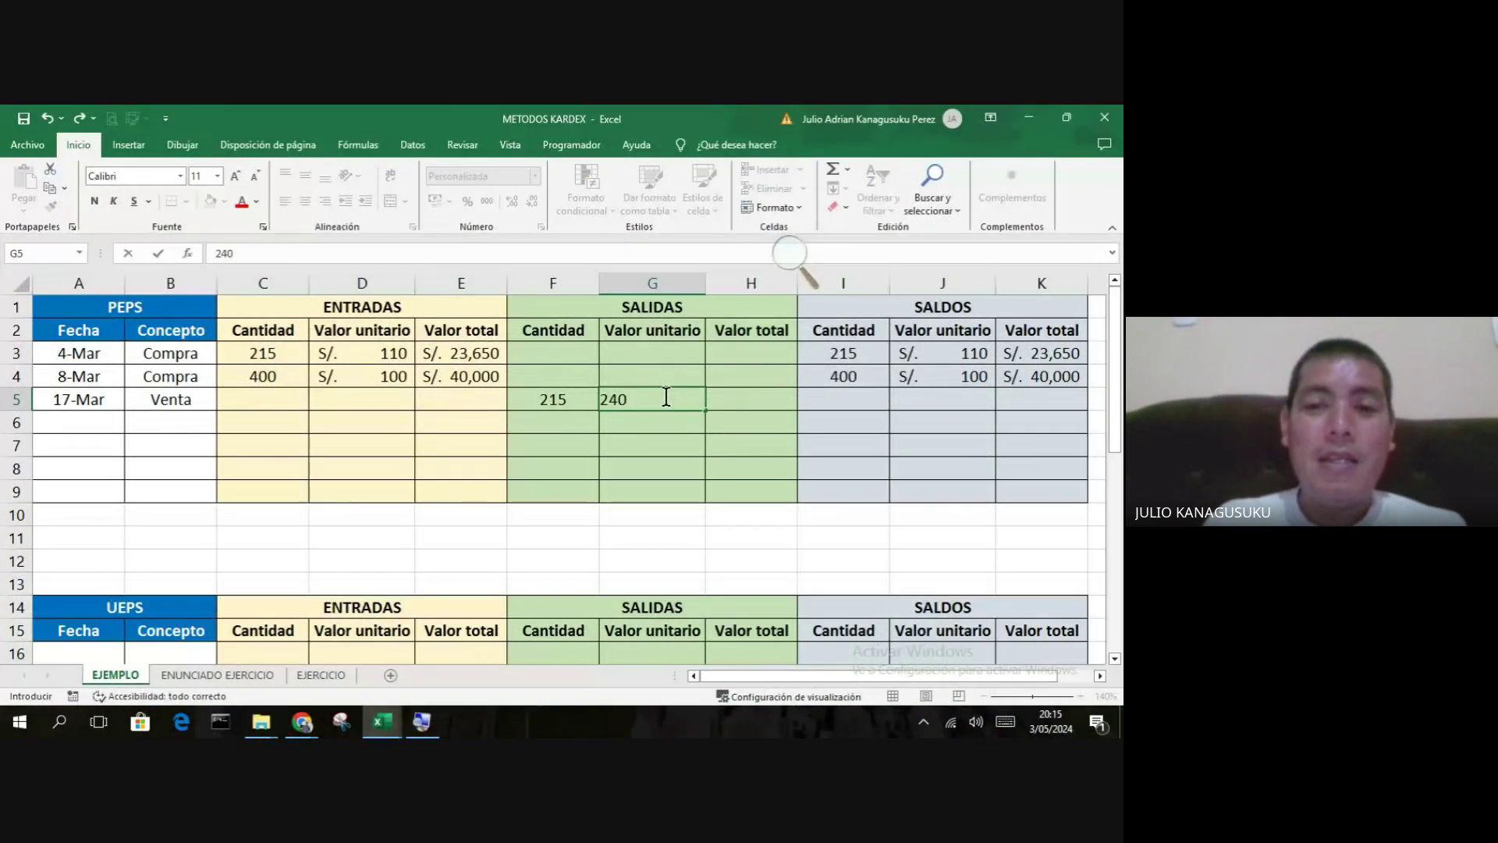
{"action": "key", "text": "Tab"}
- Calculate the total value of the first outgoing line in H5 with the formula =G5*F5
{"action": "type", "text": "="}
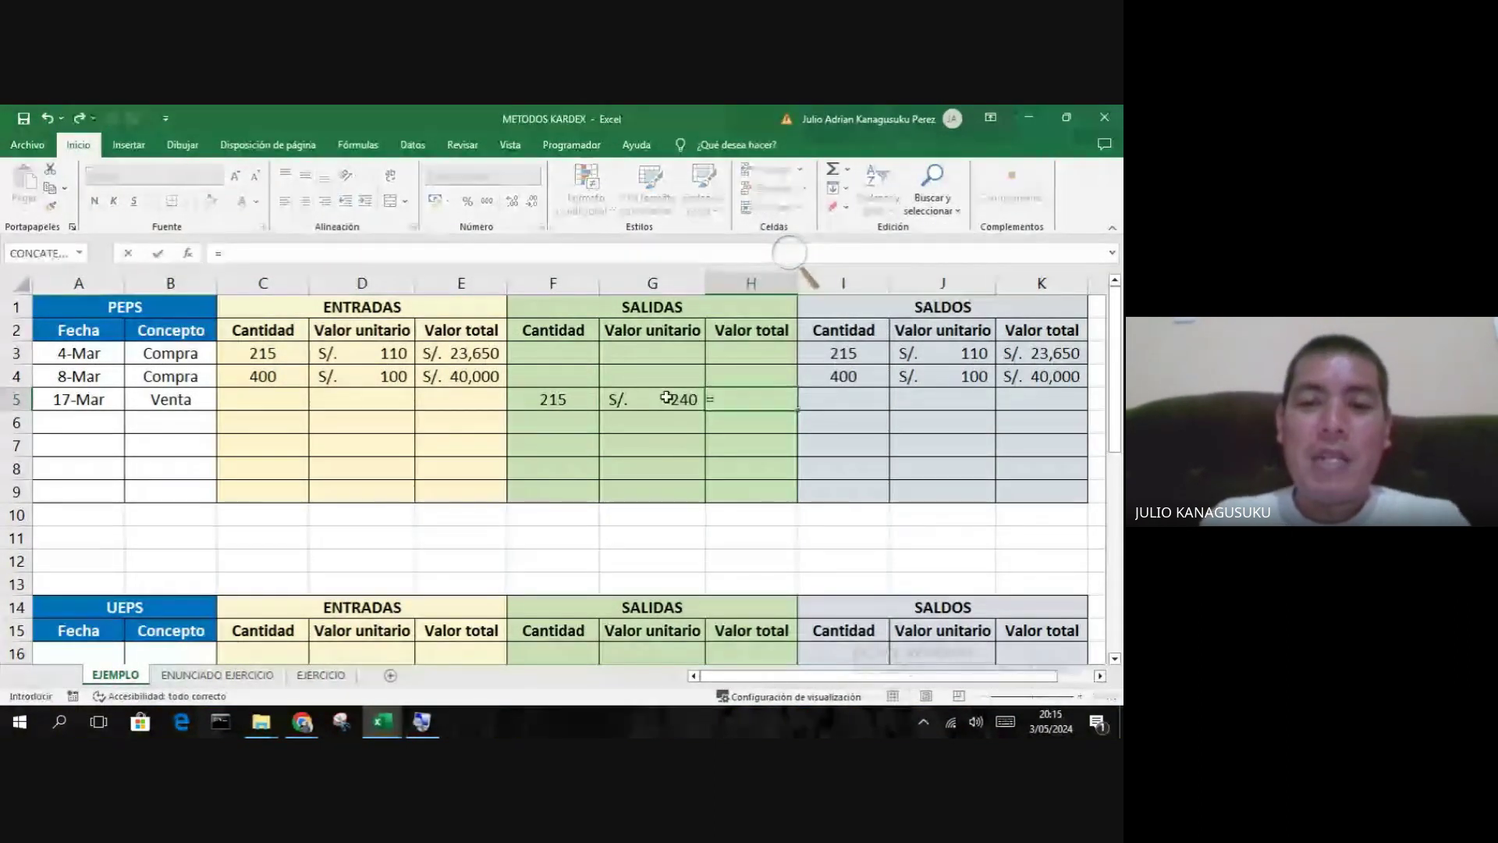
{"action": "left_click", "coordinate": [666, 398]}
{"action": "type", "text": "*"}
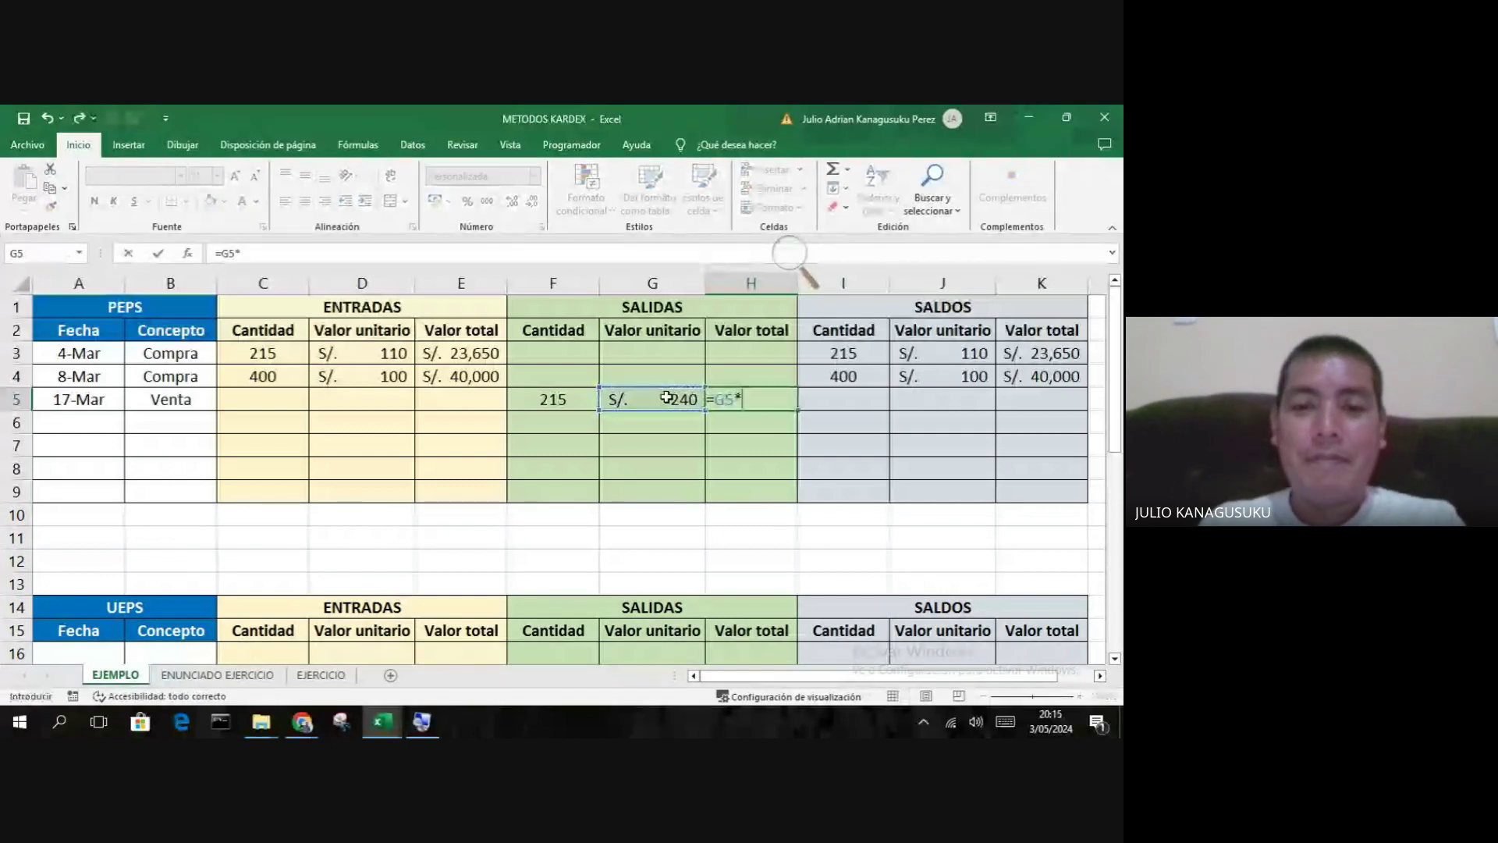
{"action": "left_click", "coordinate": [581, 399]}
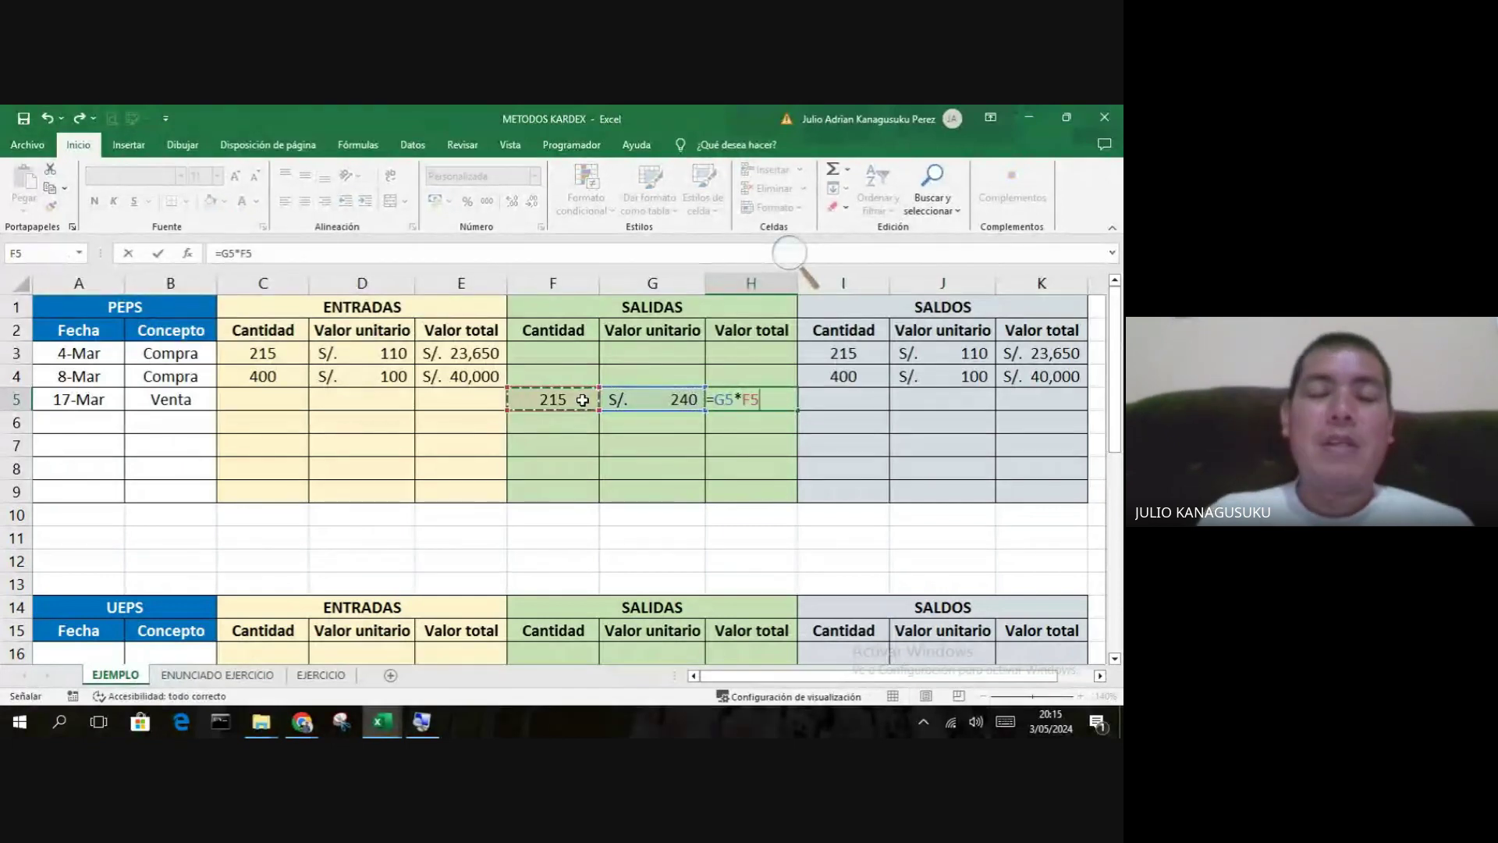
{"action": "key", "text": "Return"}
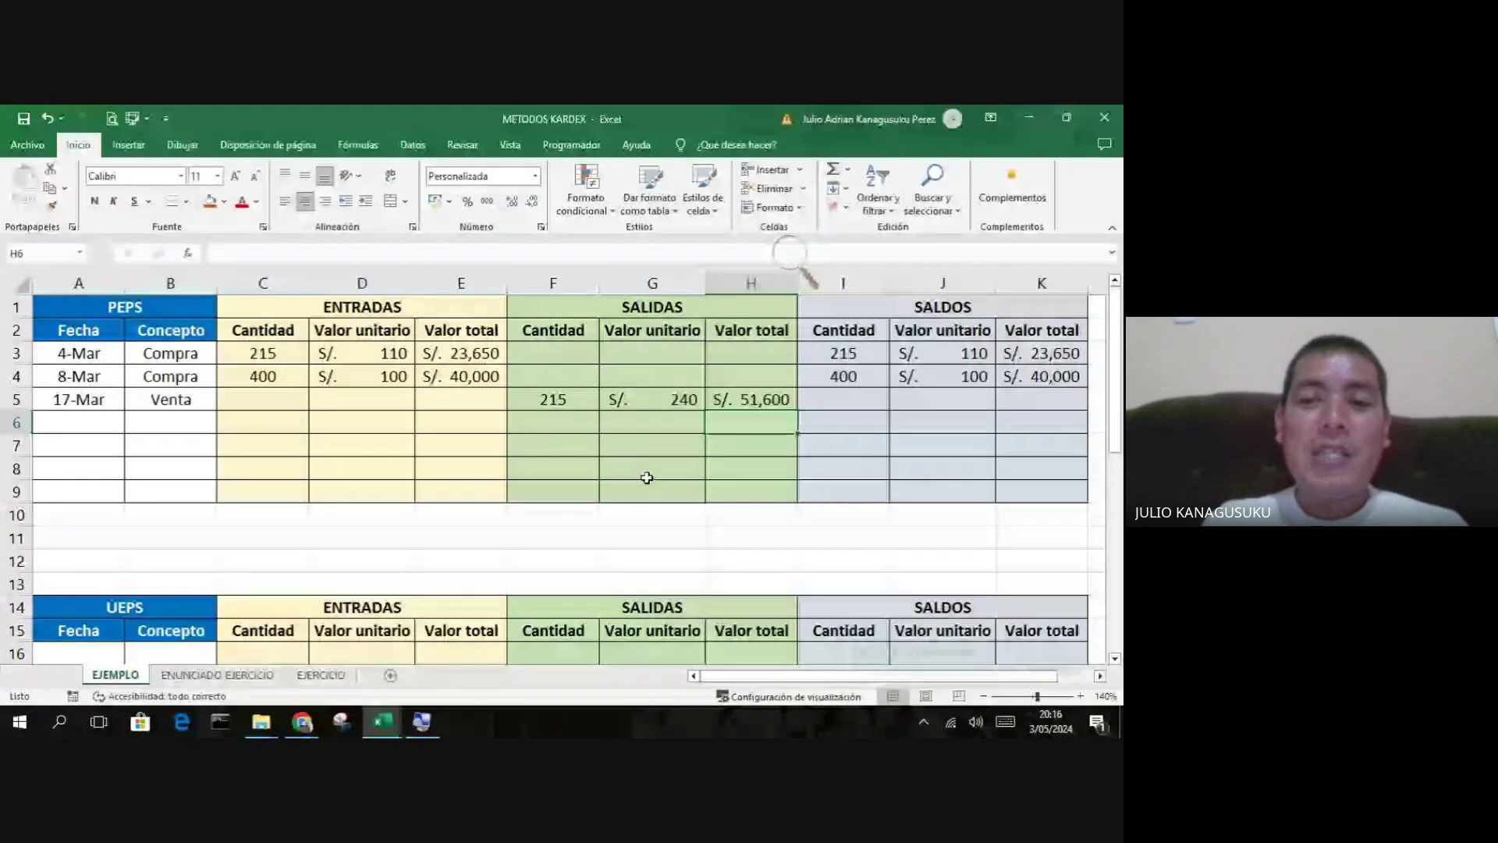
- Enter the rest of the sale as quantity 375 and unit value 240 in F6:G6, and fill the H5 formula down to H6
{"action": "left_click", "coordinate": [837, 355]}
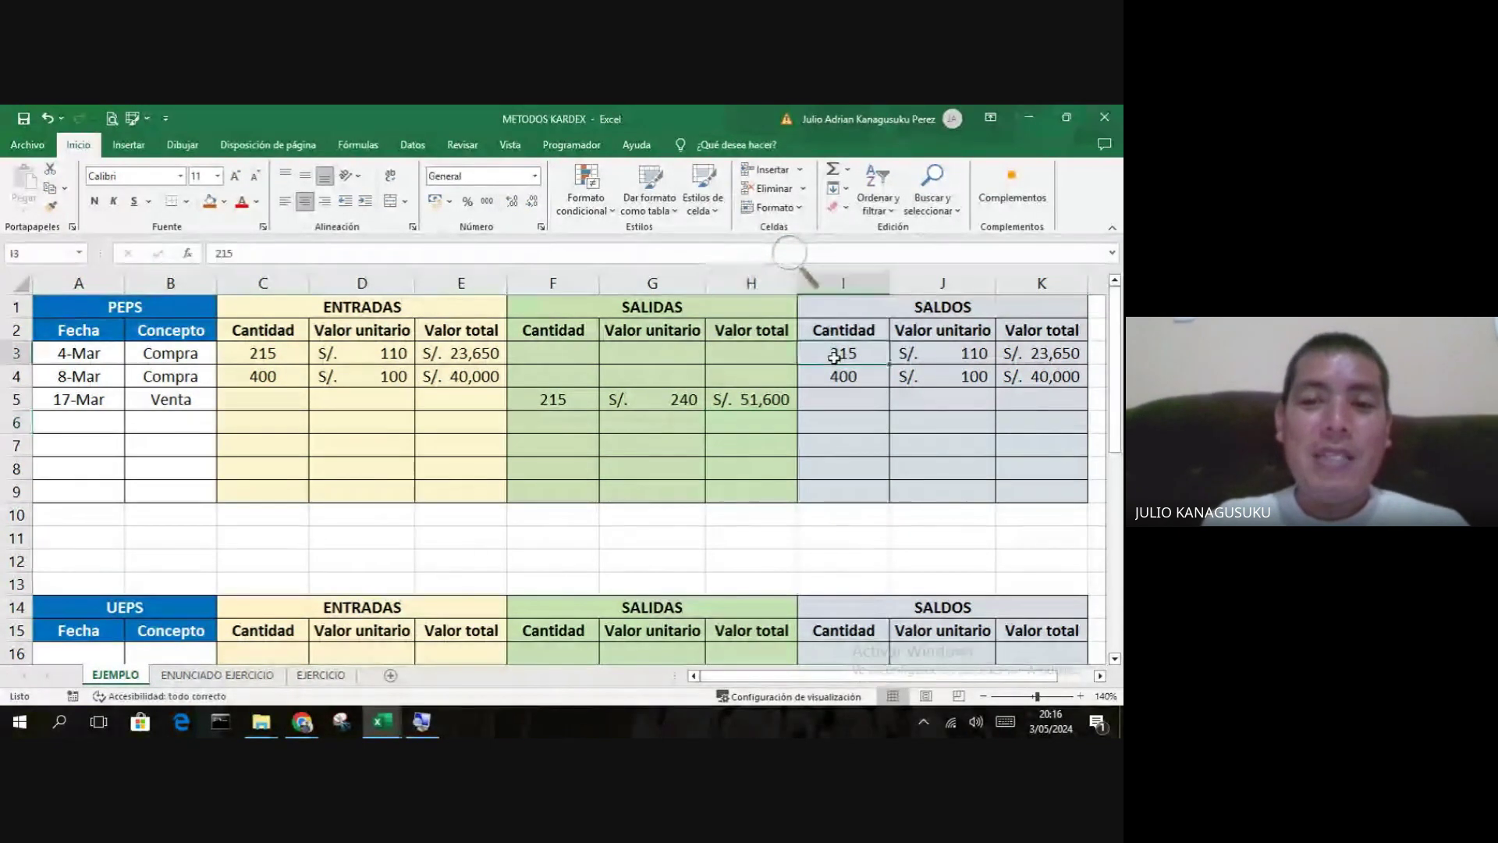
{"action": "left_click", "coordinate": [560, 419]}
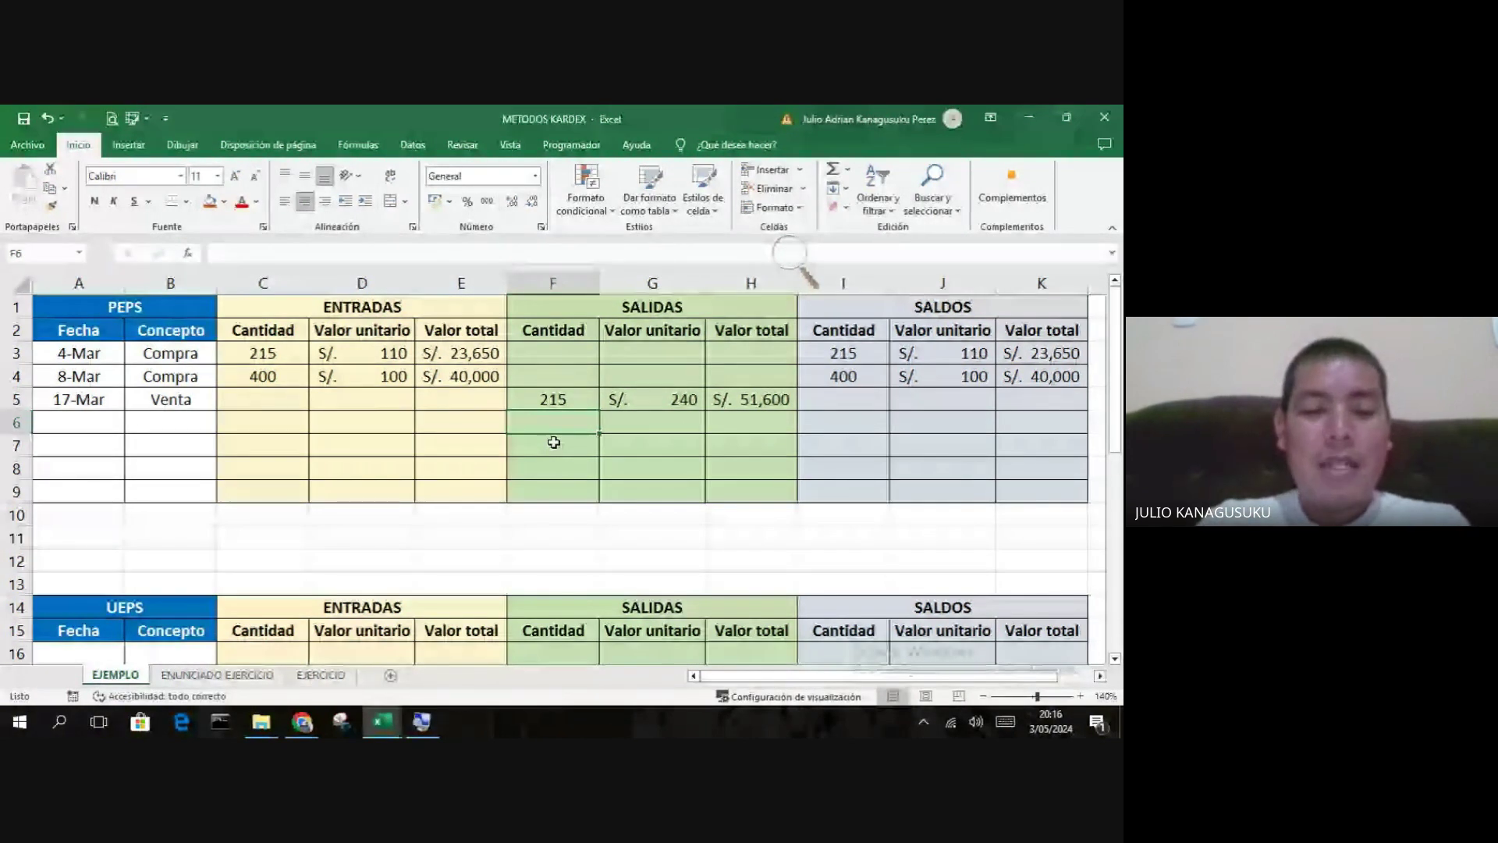
{"action": "type", "text": "375"}
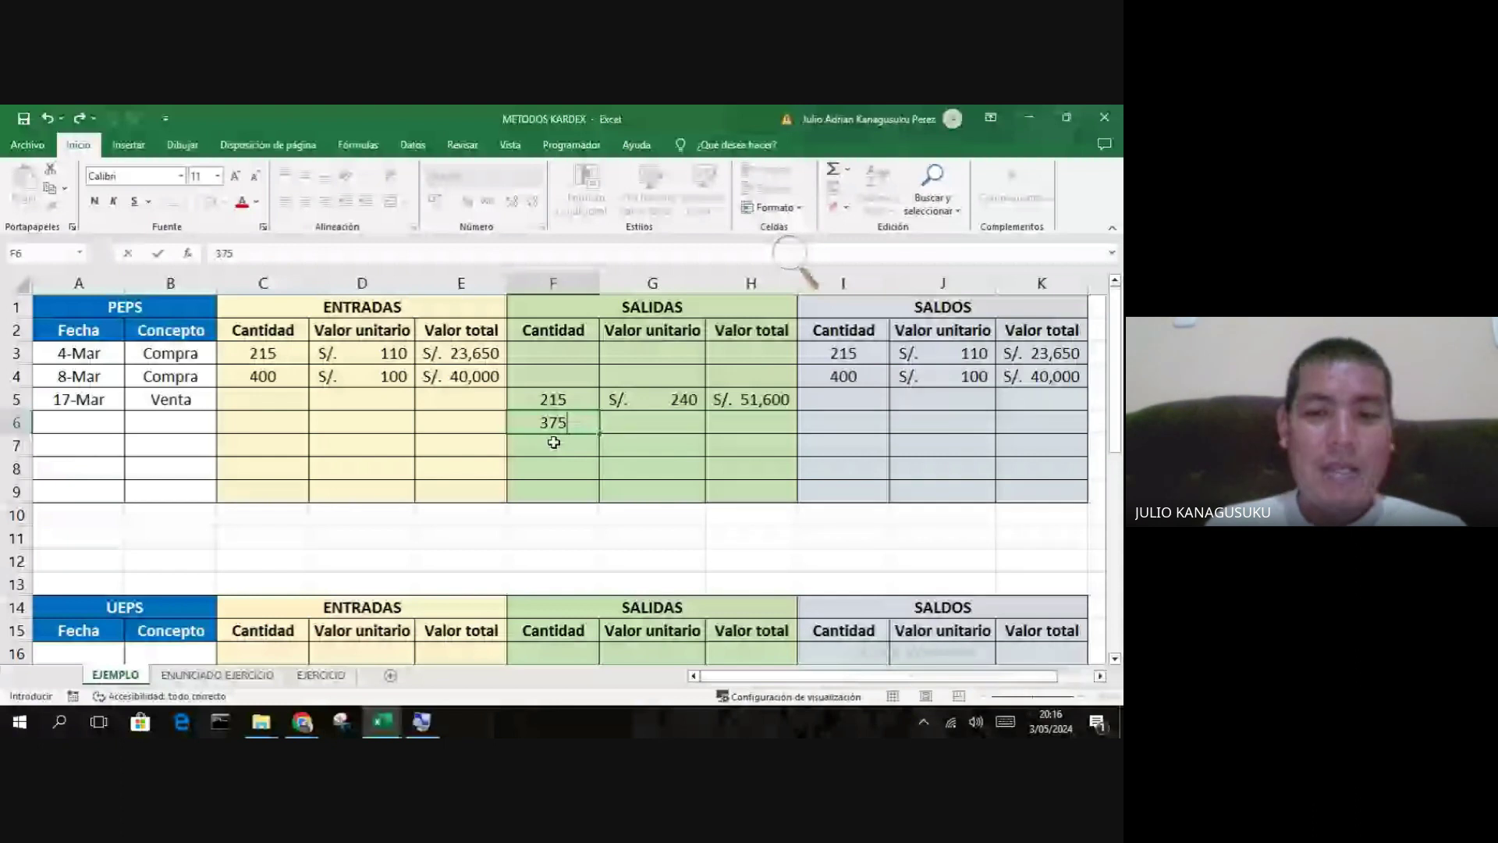
{"action": "key", "text": "Tab"}
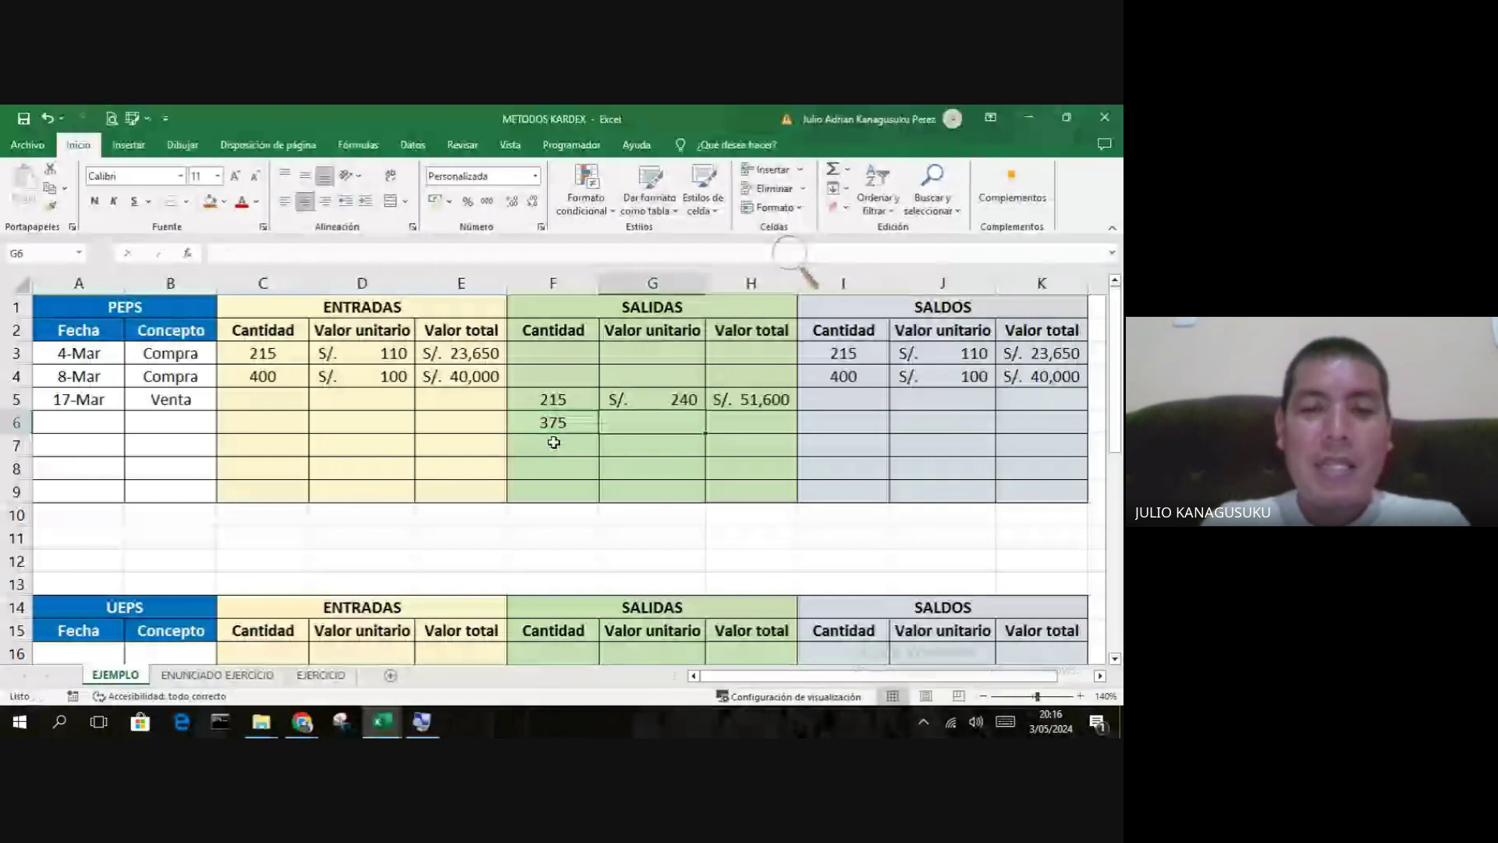
{"action": "type", "text": "240"}
{"action": "key", "text": "Tab"}
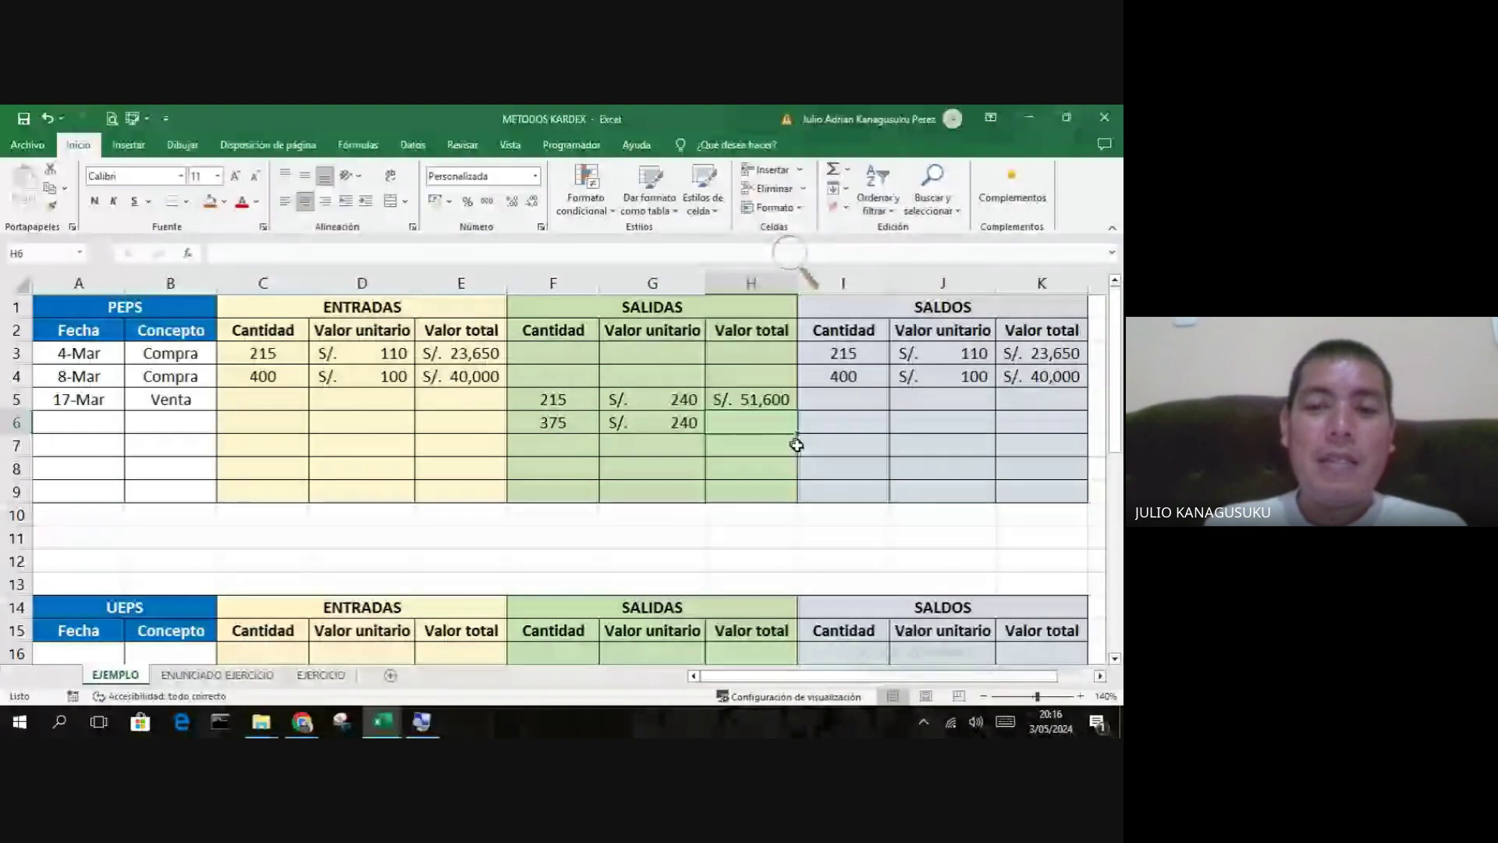
{"action": "left_click", "coordinate": [764, 399]}
{"action": "left_click_drag", "start_coordinate": [797, 410], "coordinate": [800, 433]}
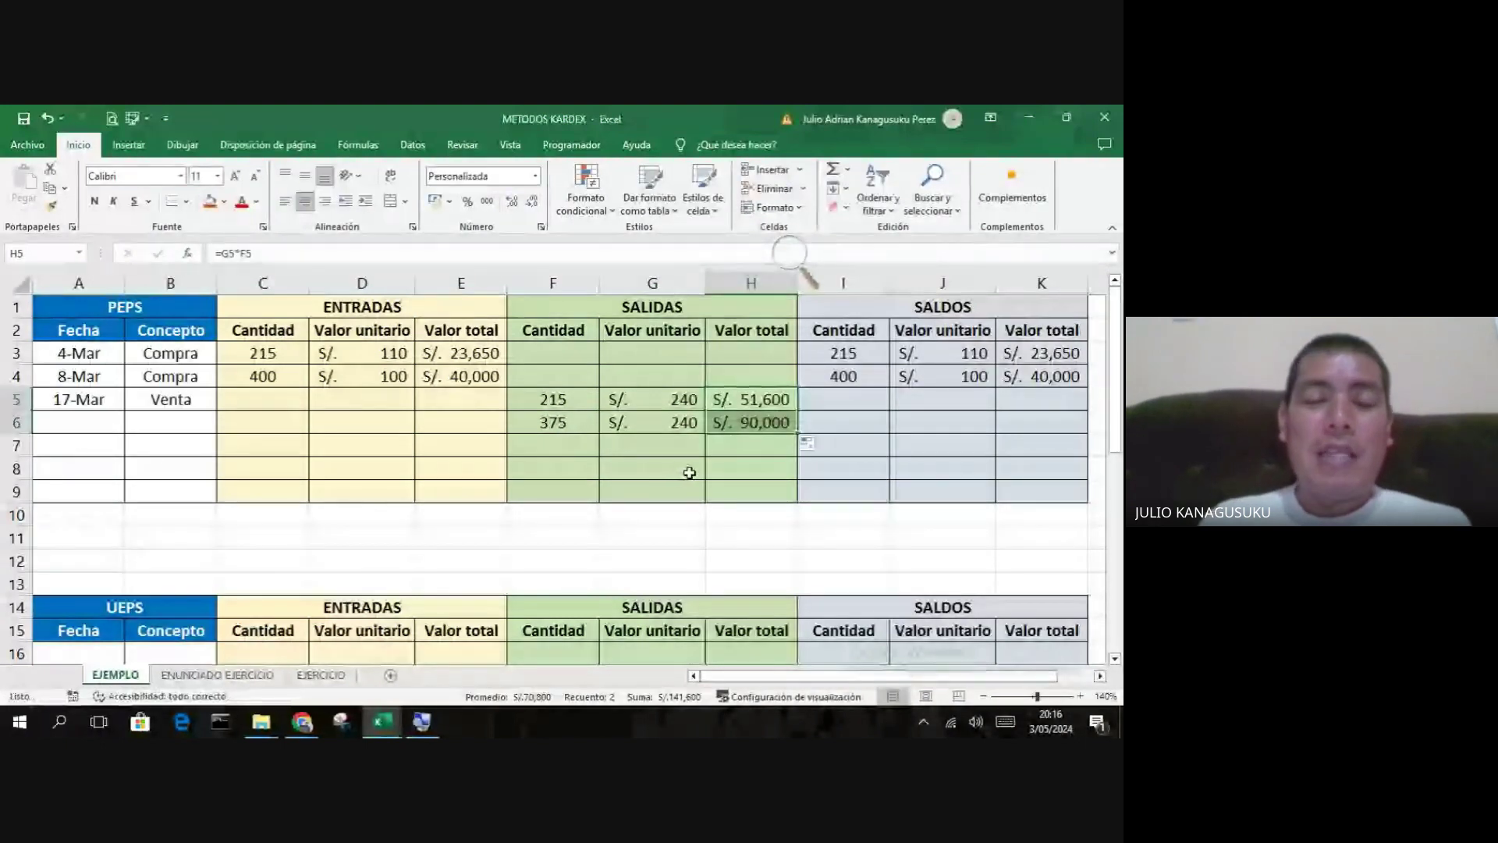
- Compare the sold quantities in F5:F6 with the SALDOS quantities in I3:I4, then select I6 for the remaining balance
{"action": "left_click", "coordinate": [574, 427]}
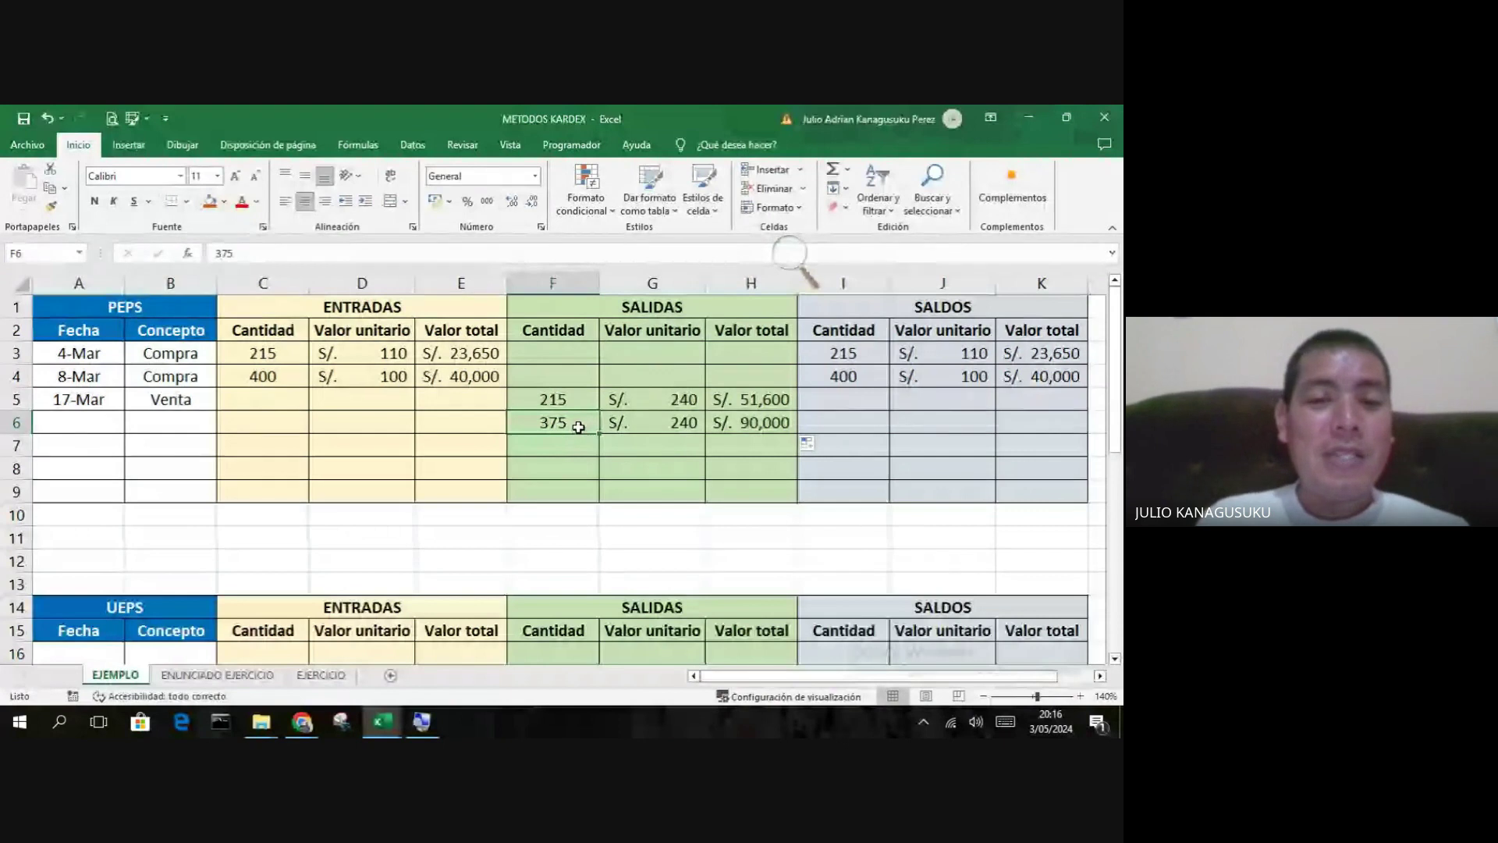
{"action": "left_click", "coordinate": [858, 374]}
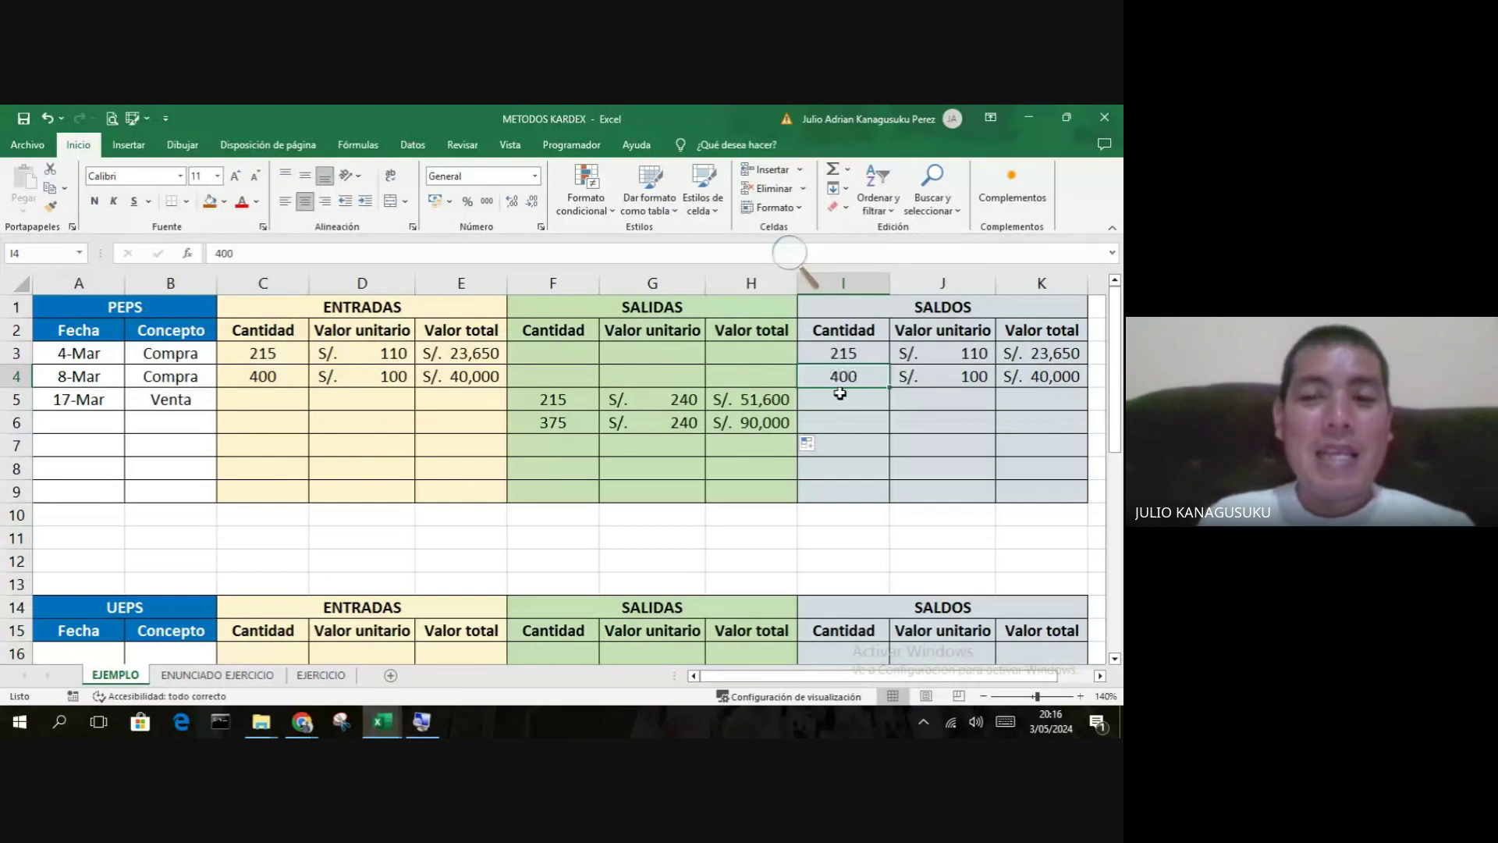
{"action": "left_click", "coordinate": [847, 424]}
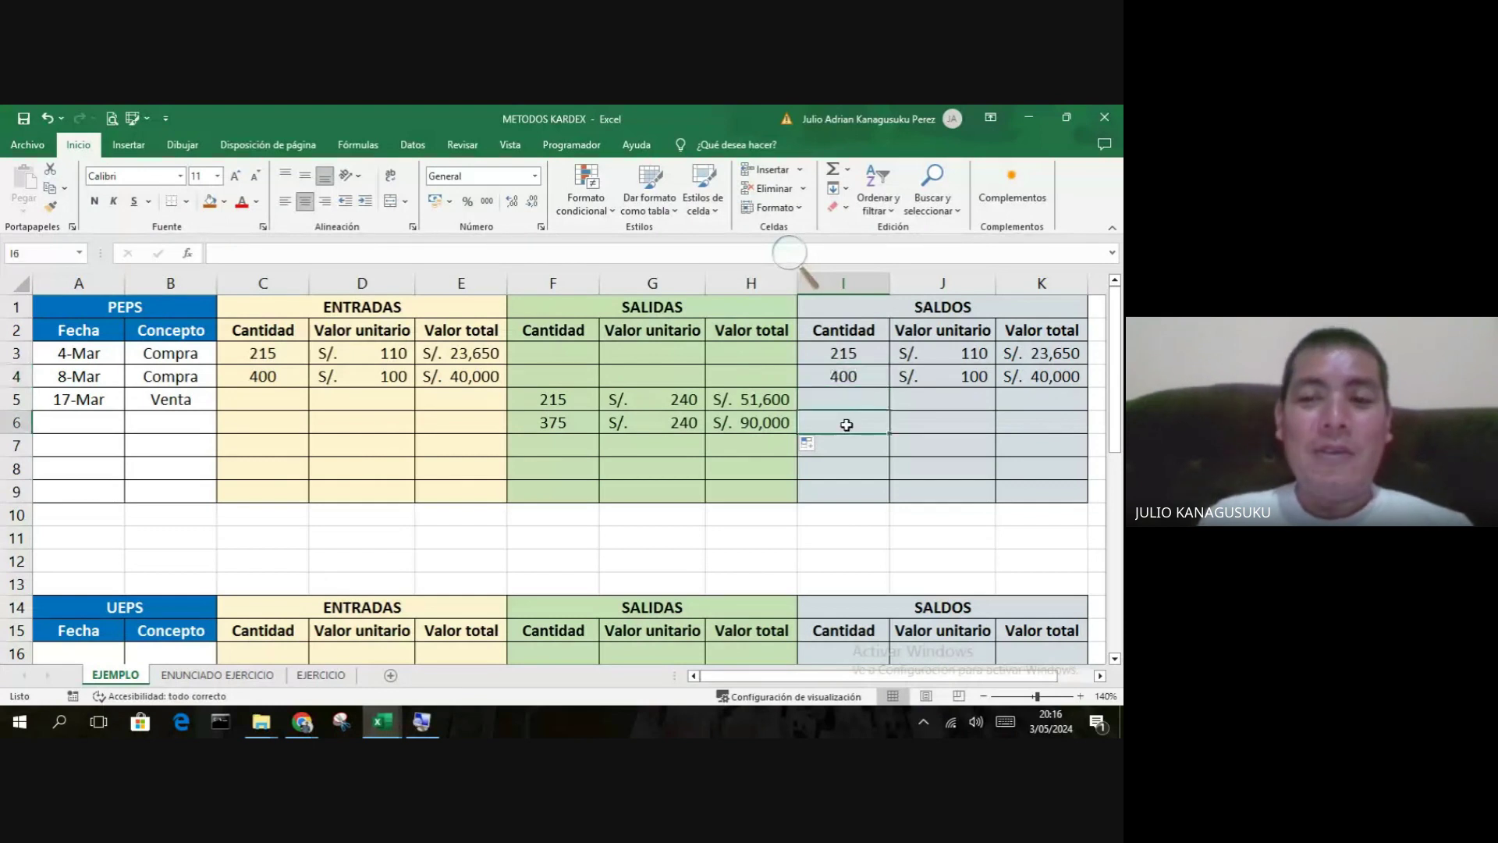
{"action": "left_click", "coordinate": [856, 359]}
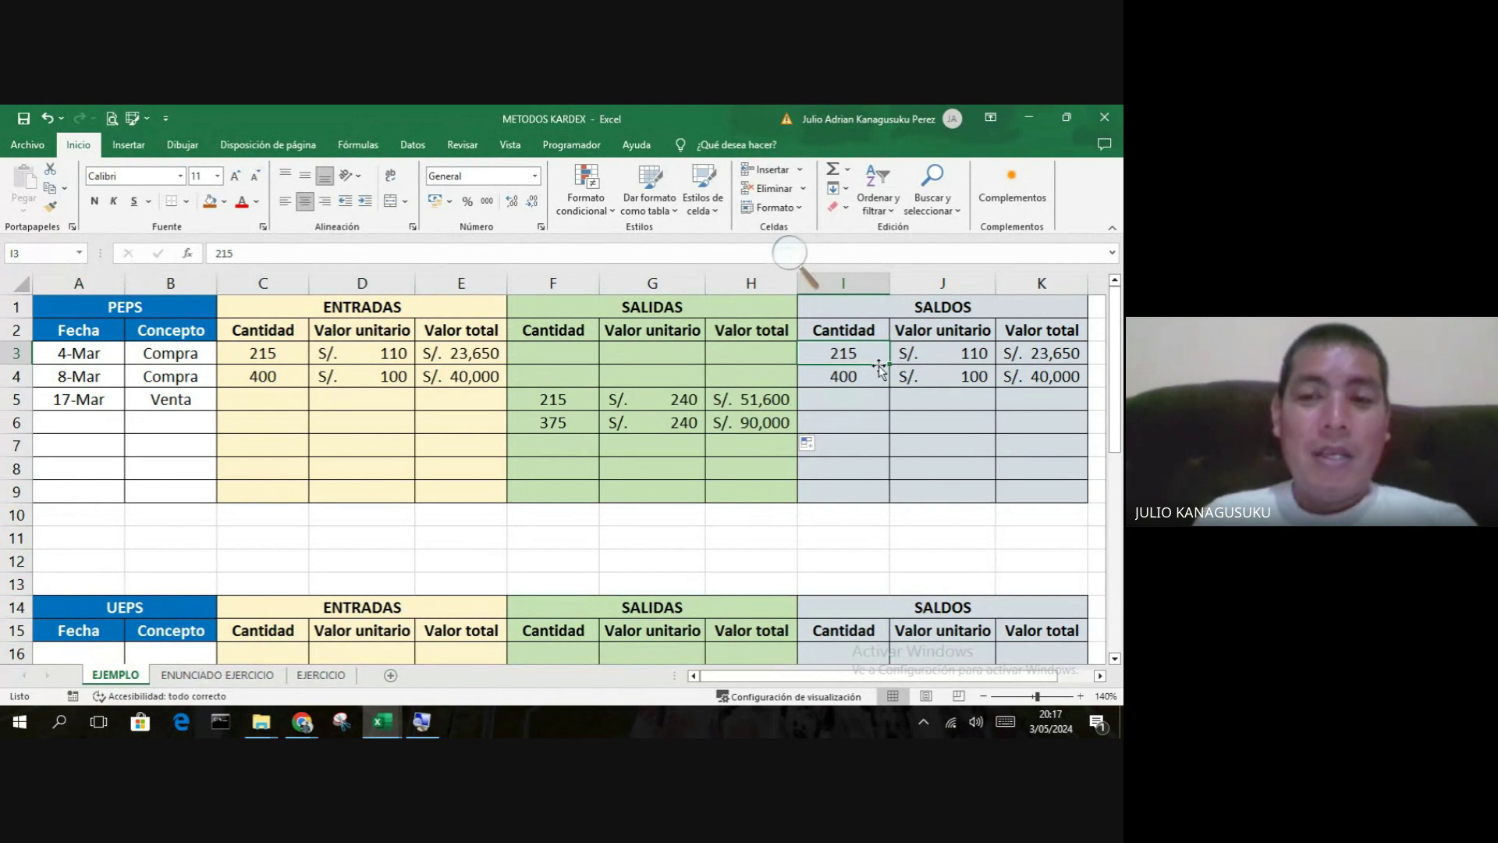
{"action": "left_click", "coordinate": [861, 378]}
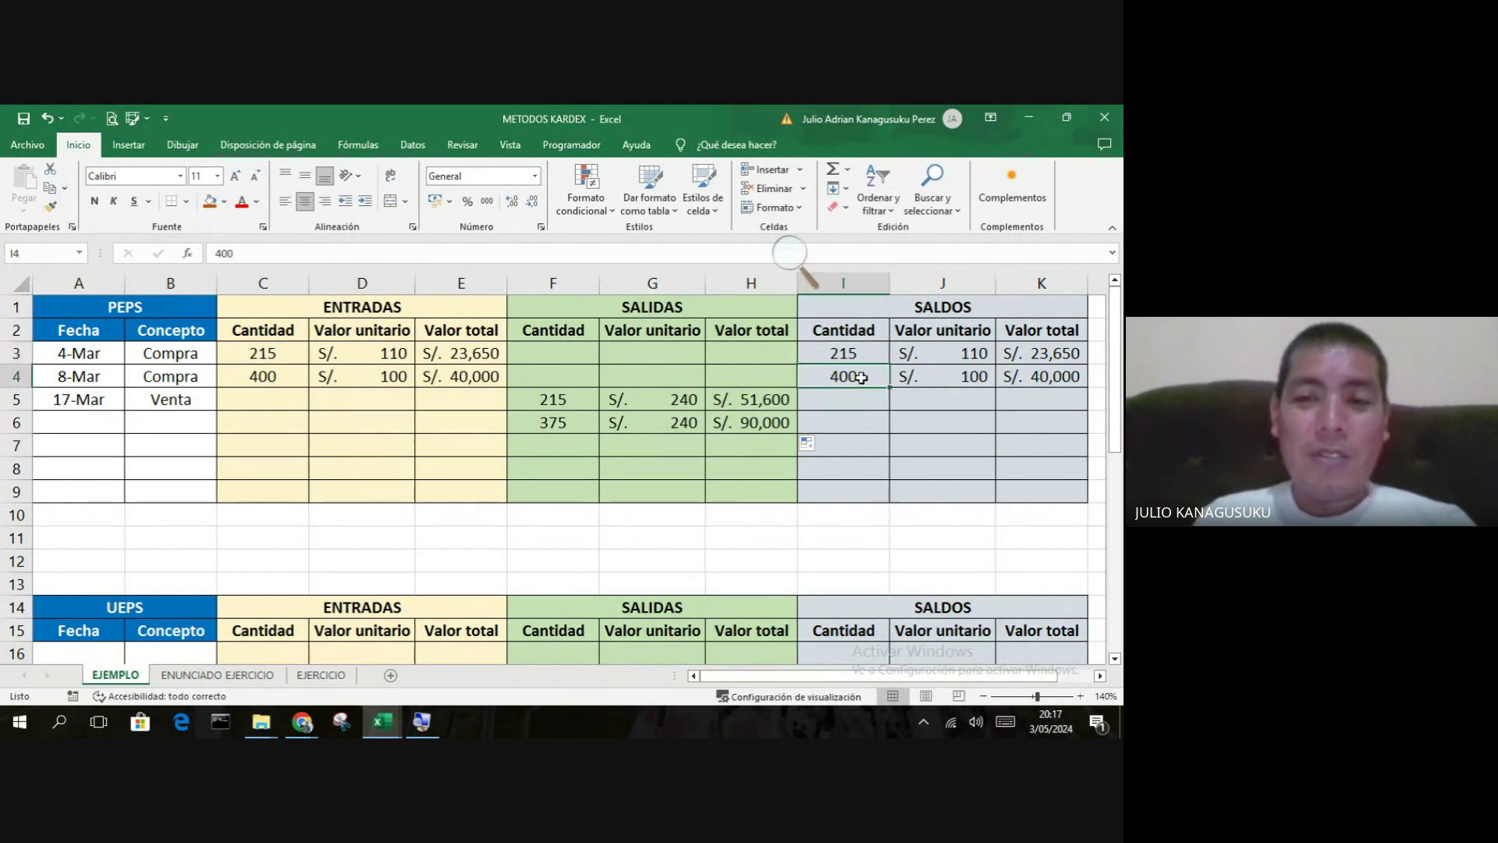
{"action": "left_click_drag", "start_coordinate": [553, 400], "coordinate": [562, 423]}
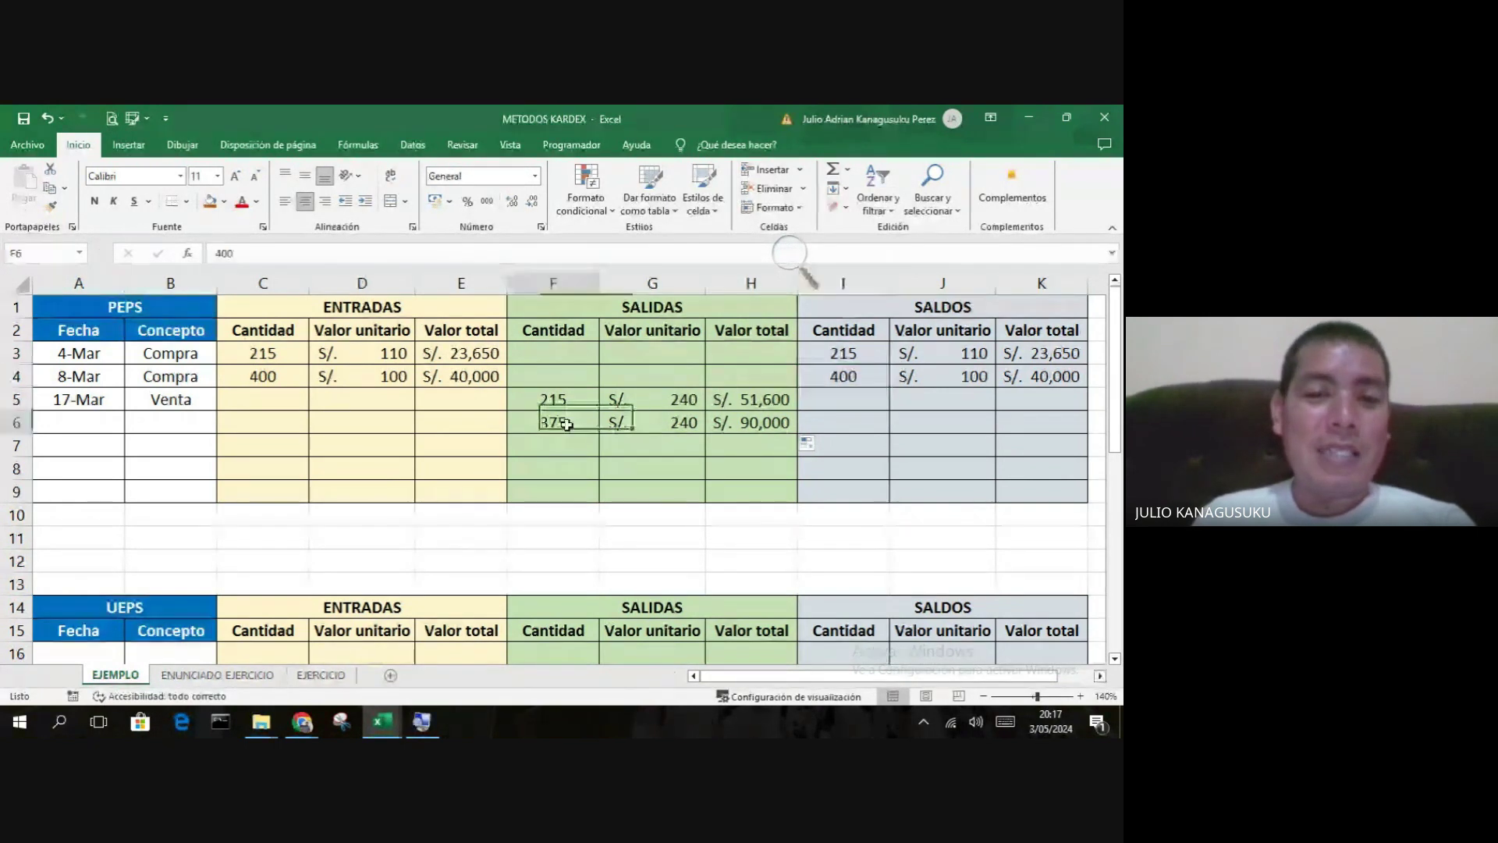
{"action": "left_click", "coordinate": [566, 424]}
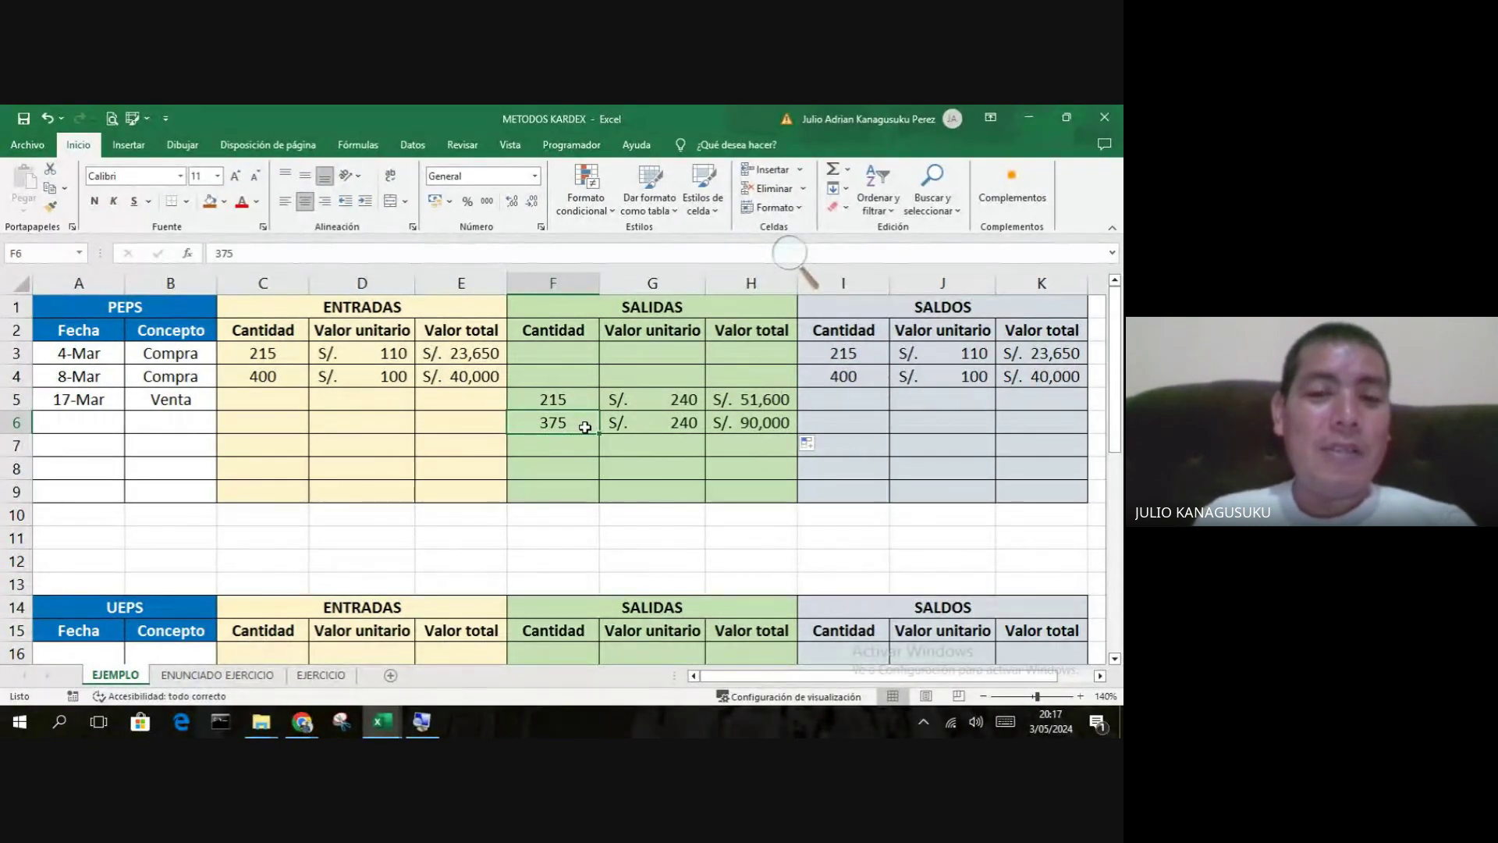
{"action": "left_click", "coordinate": [829, 424]}
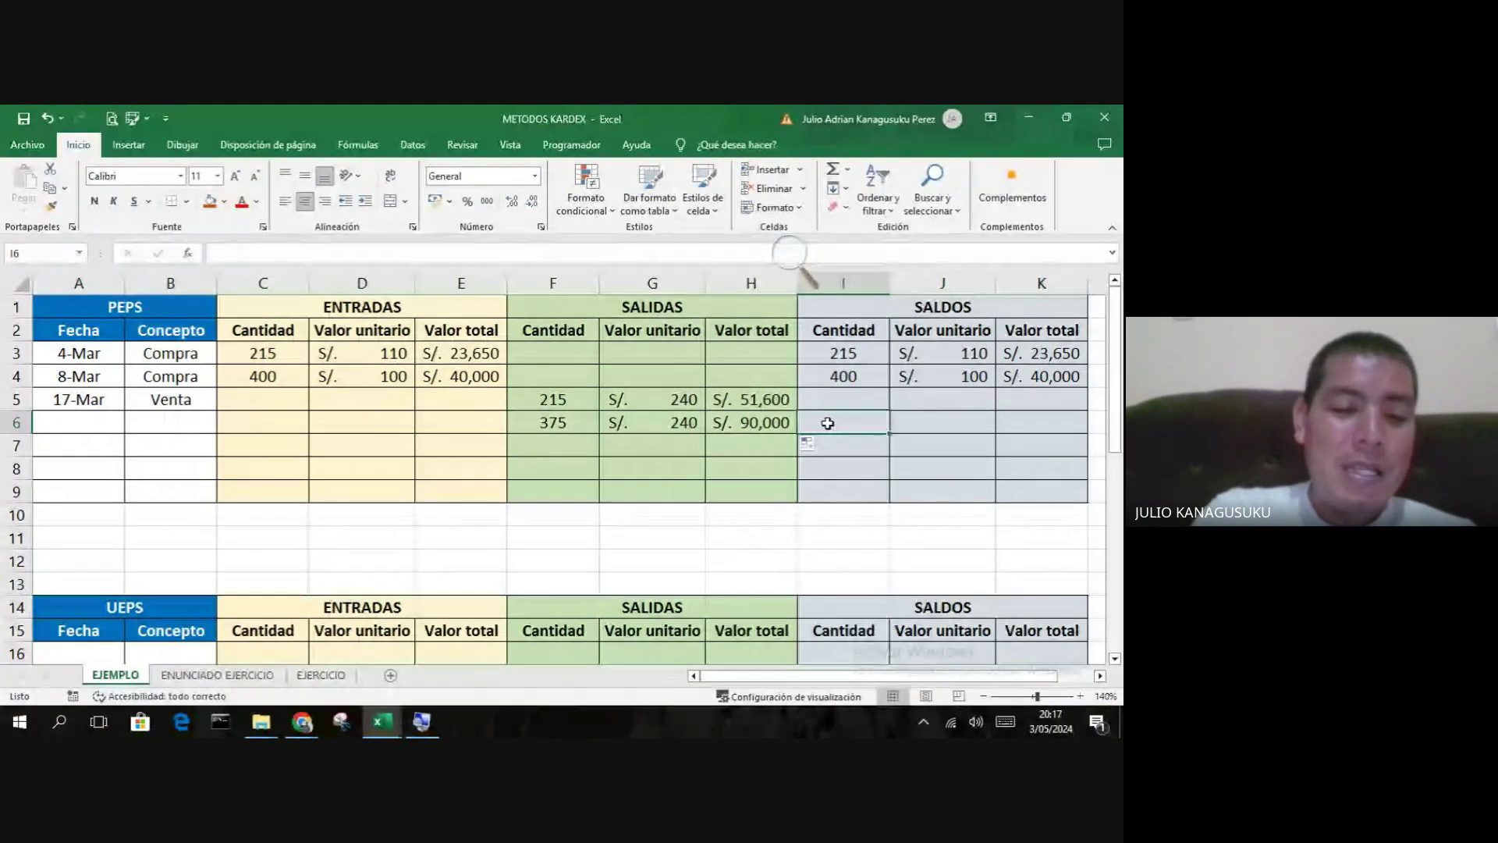
- Enter the remaining balance after the 17 March sale as quantity 25 and unit value 100 in I6:J6
{"action": "type", "text": "25"}
{"action": "key", "text": "Tab"}
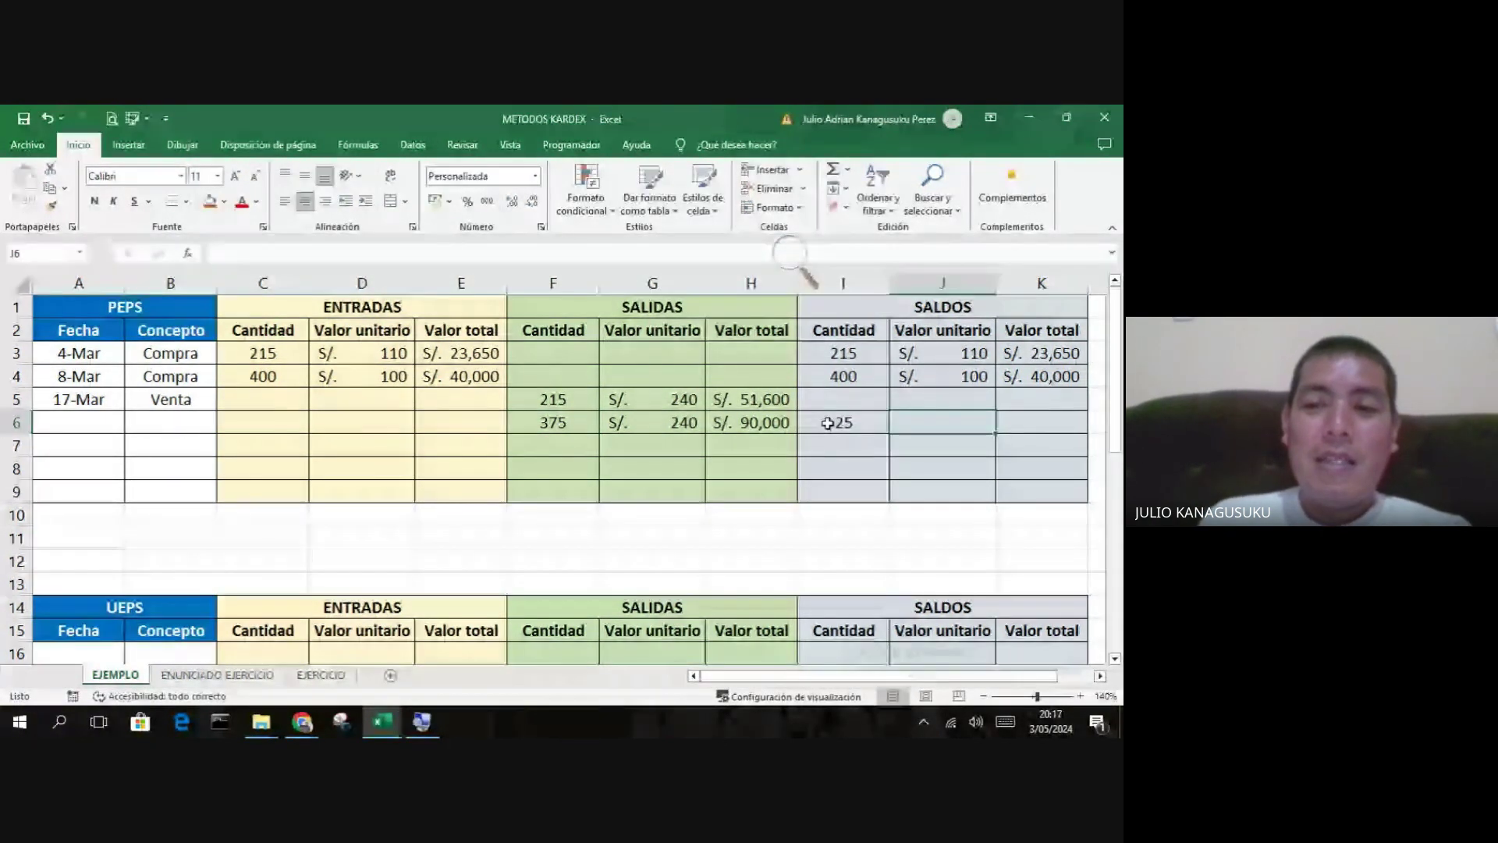
{"action": "type", "text": "10"}
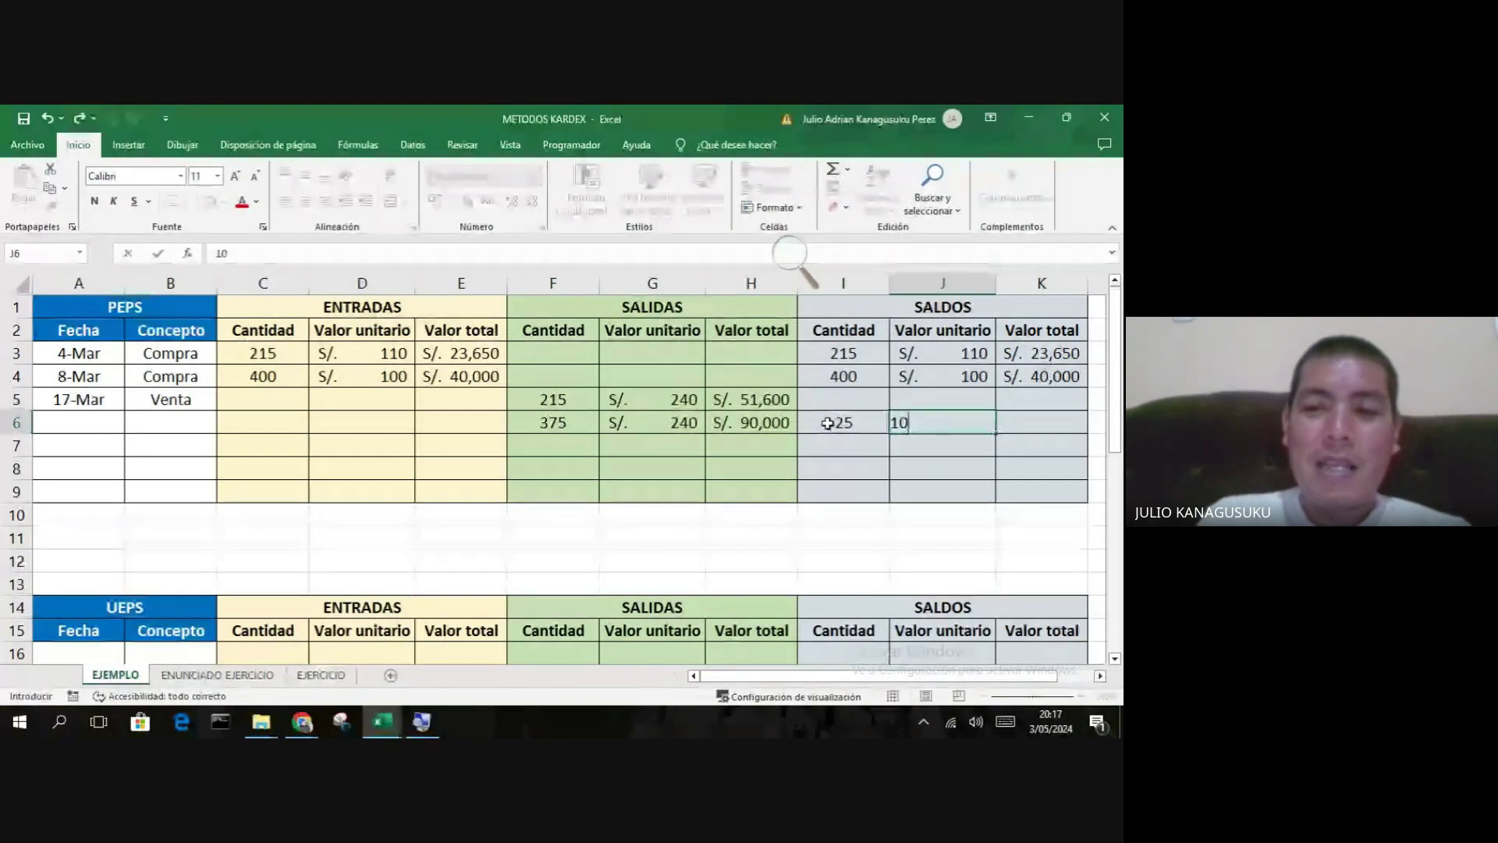
{"action": "type", "text": "0"}
{"action": "key", "text": "Tab"}
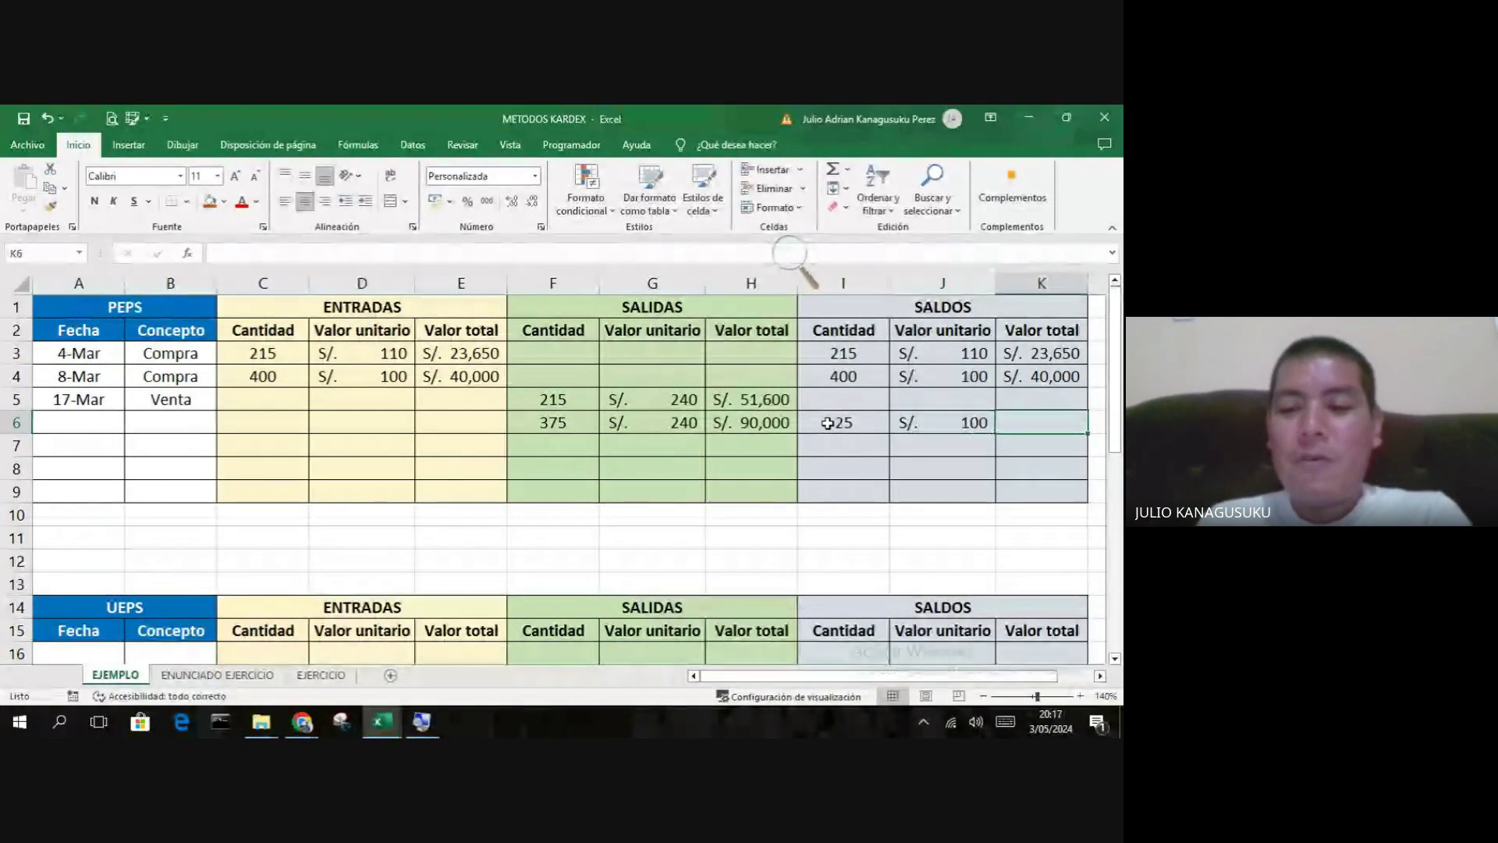
- Calculate the total value of the remaining balance in K6 with the formula =J6*I6
{"action": "type", "text": "="}
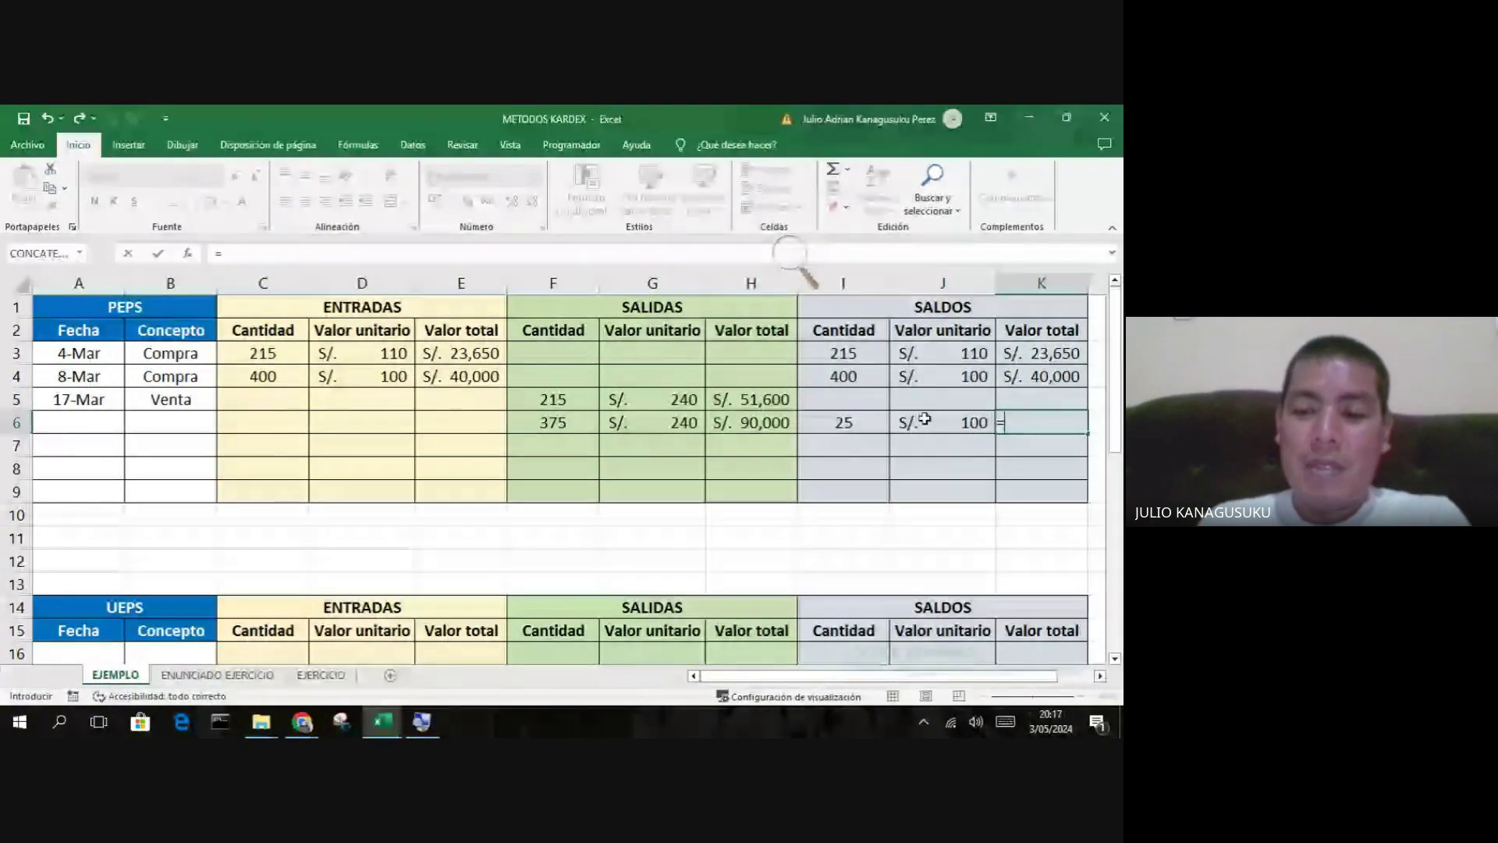
{"action": "left_click", "coordinate": [910, 422]}
{"action": "type", "text": "*"}
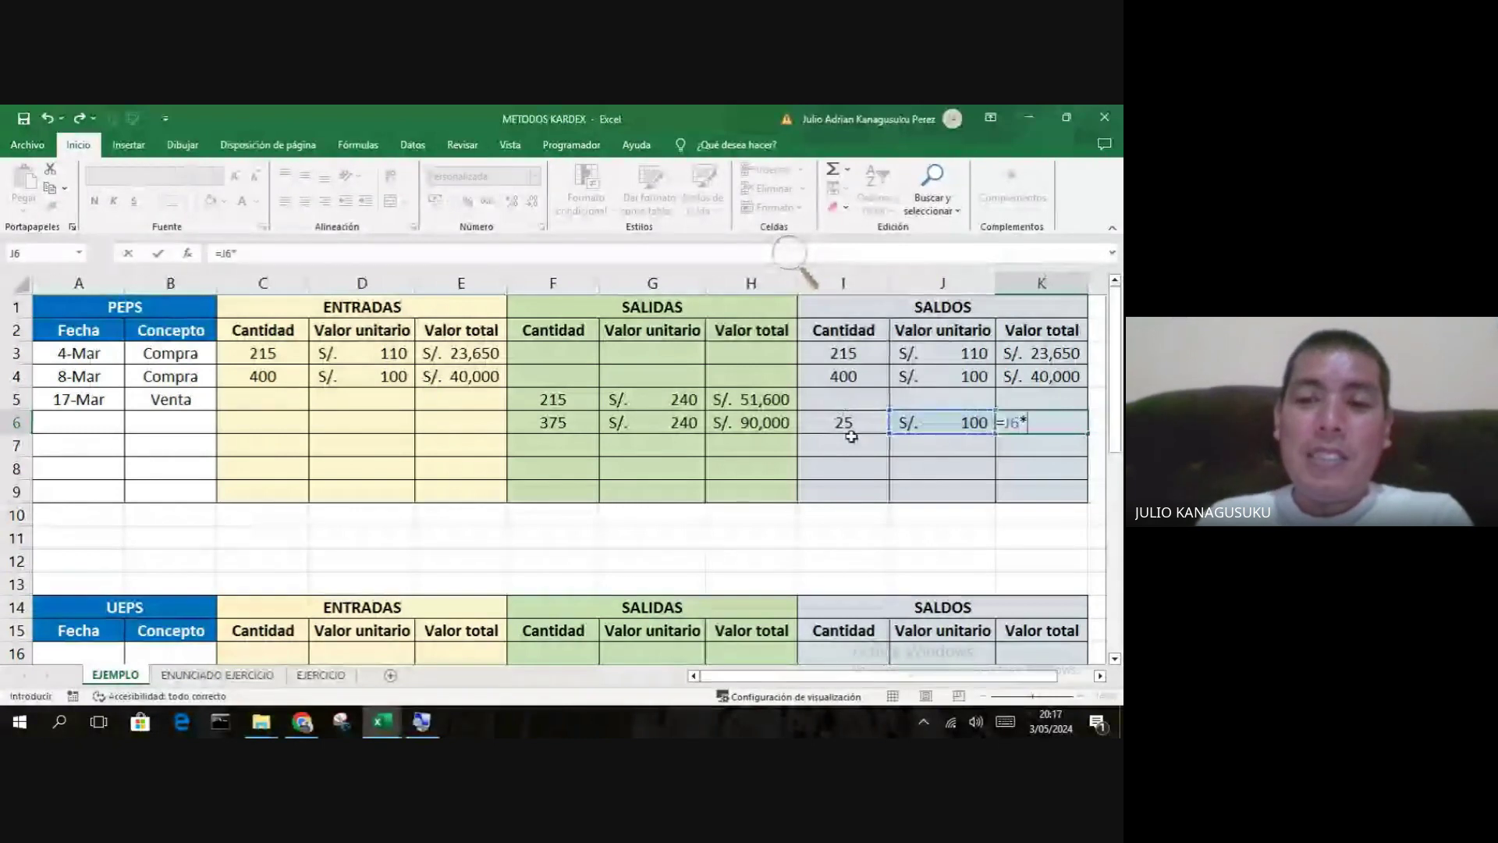
{"action": "left_click", "coordinate": [850, 433]}
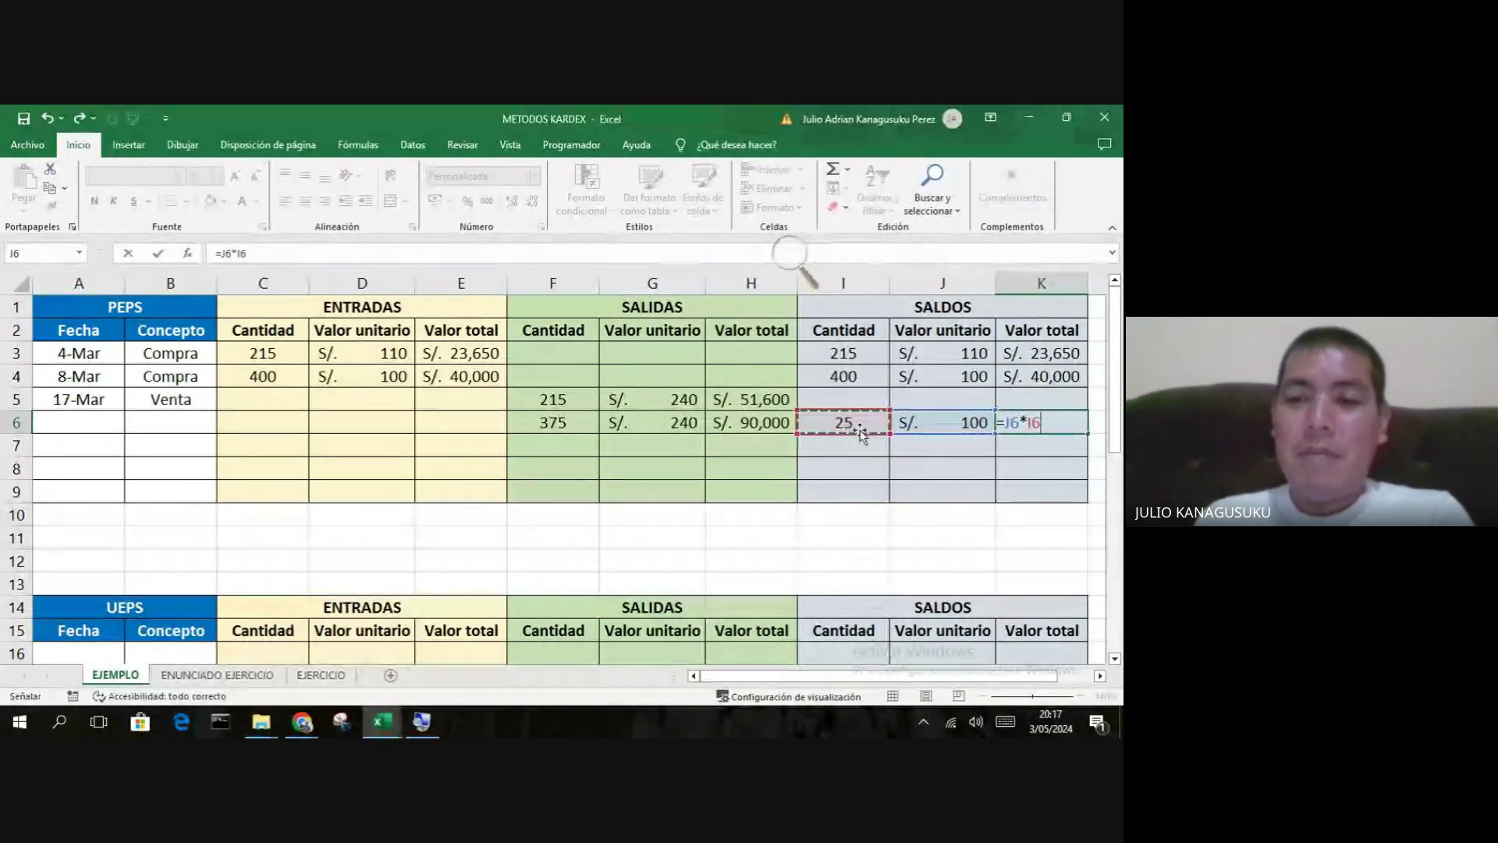
{"action": "key", "text": "Return"}
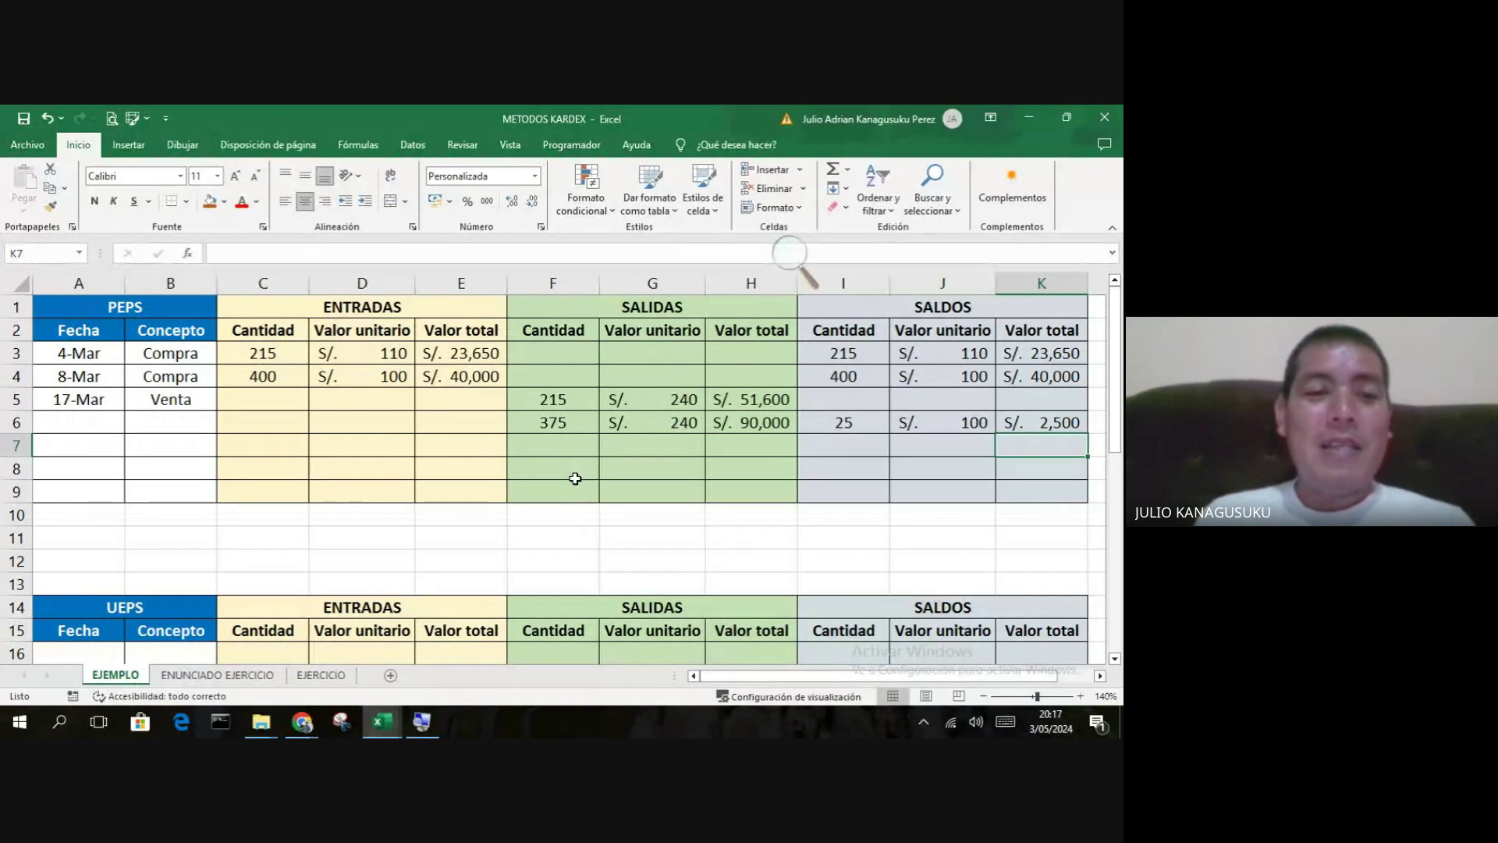
- Check the 22 March transaction in the Chrome PDF example, then return to the Excel kardex with A7 selected
{"action": "left_click", "coordinate": [81, 440]}
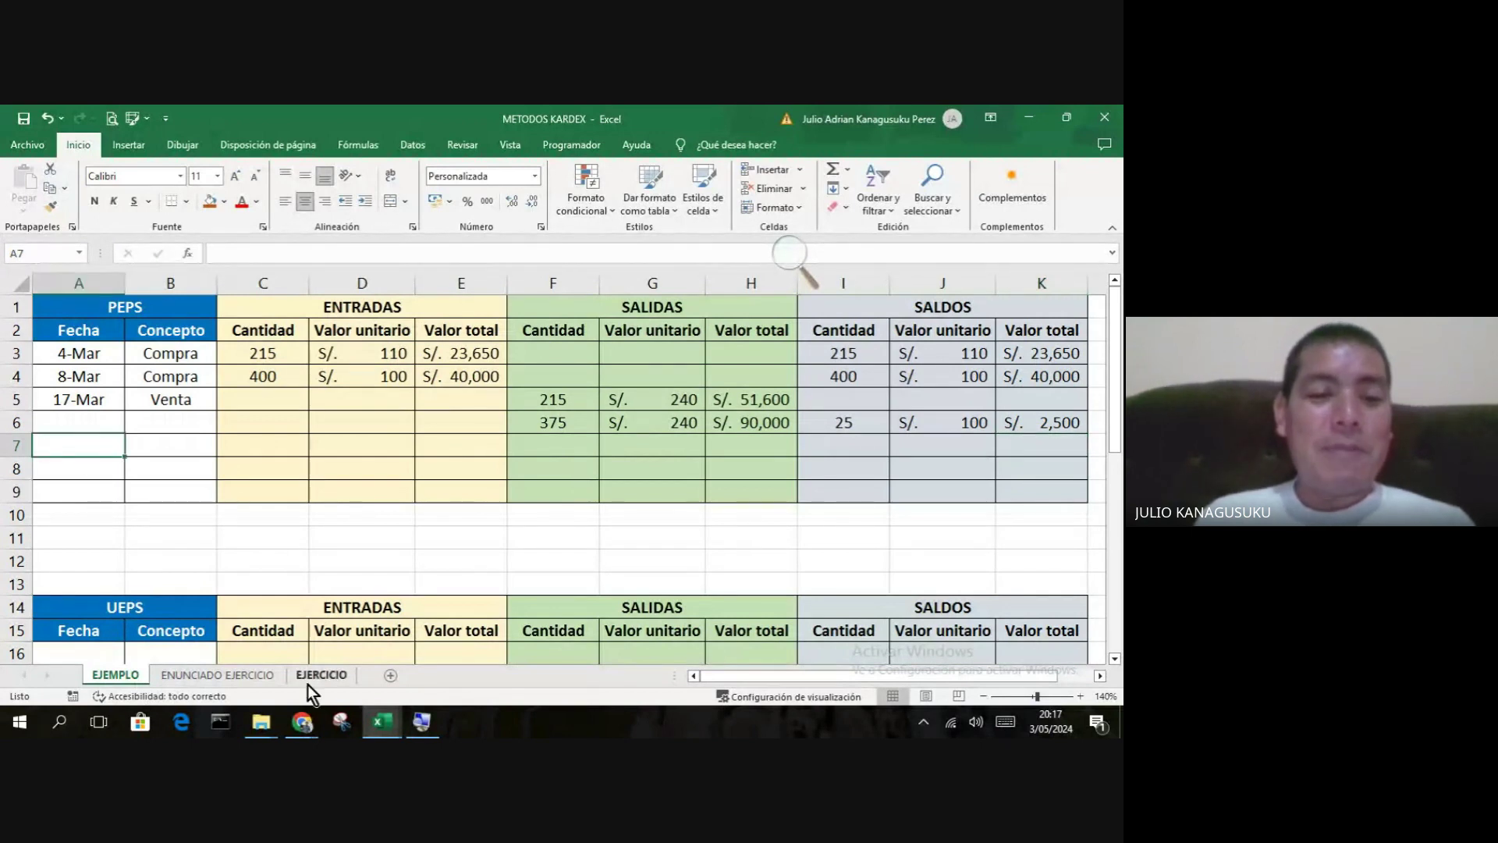
{"action": "mouse_move", "coordinate": [309, 716]}
{"action": "left_click", "coordinate": [246, 673]}
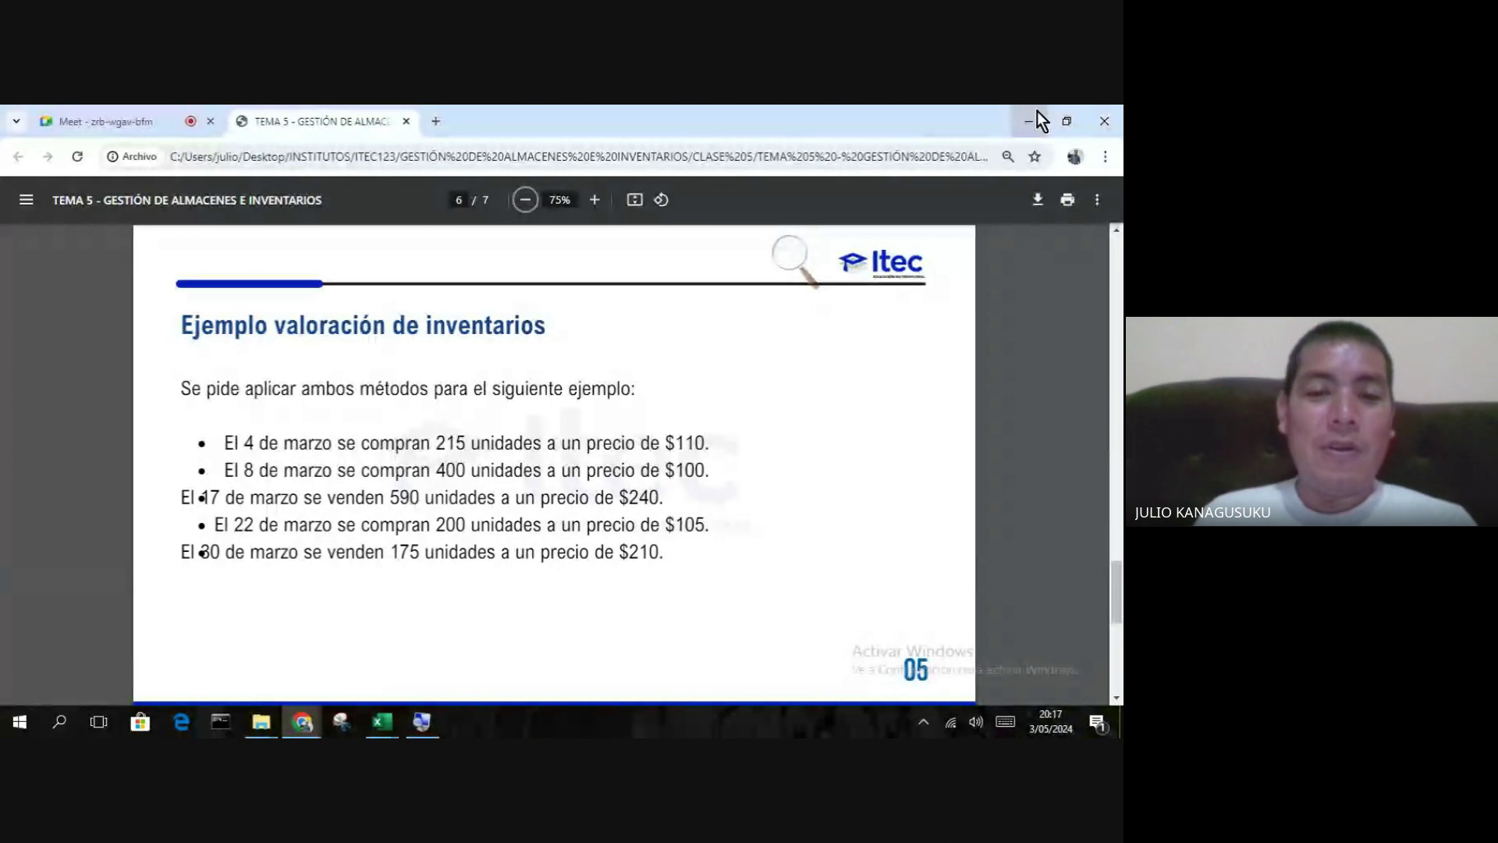
{"action": "left_click", "coordinate": [1037, 113]}
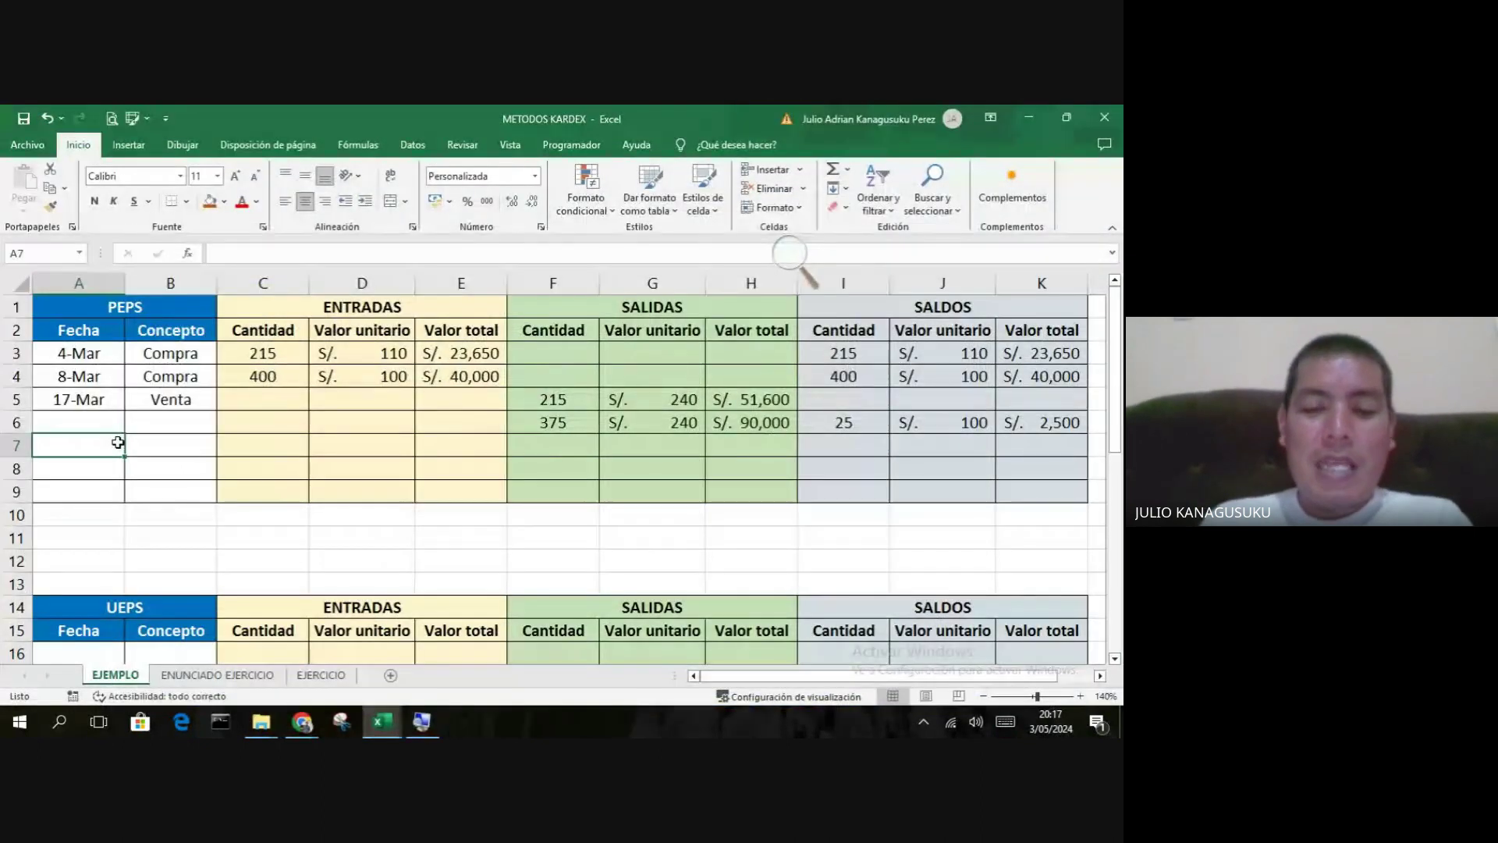
- Record the purchase in row 7 with date 22-3, concept Compra, incoming quantity 200 and unit value 105
{"action": "type", "text": "22-3"}
{"action": "key", "text": "Tab"}
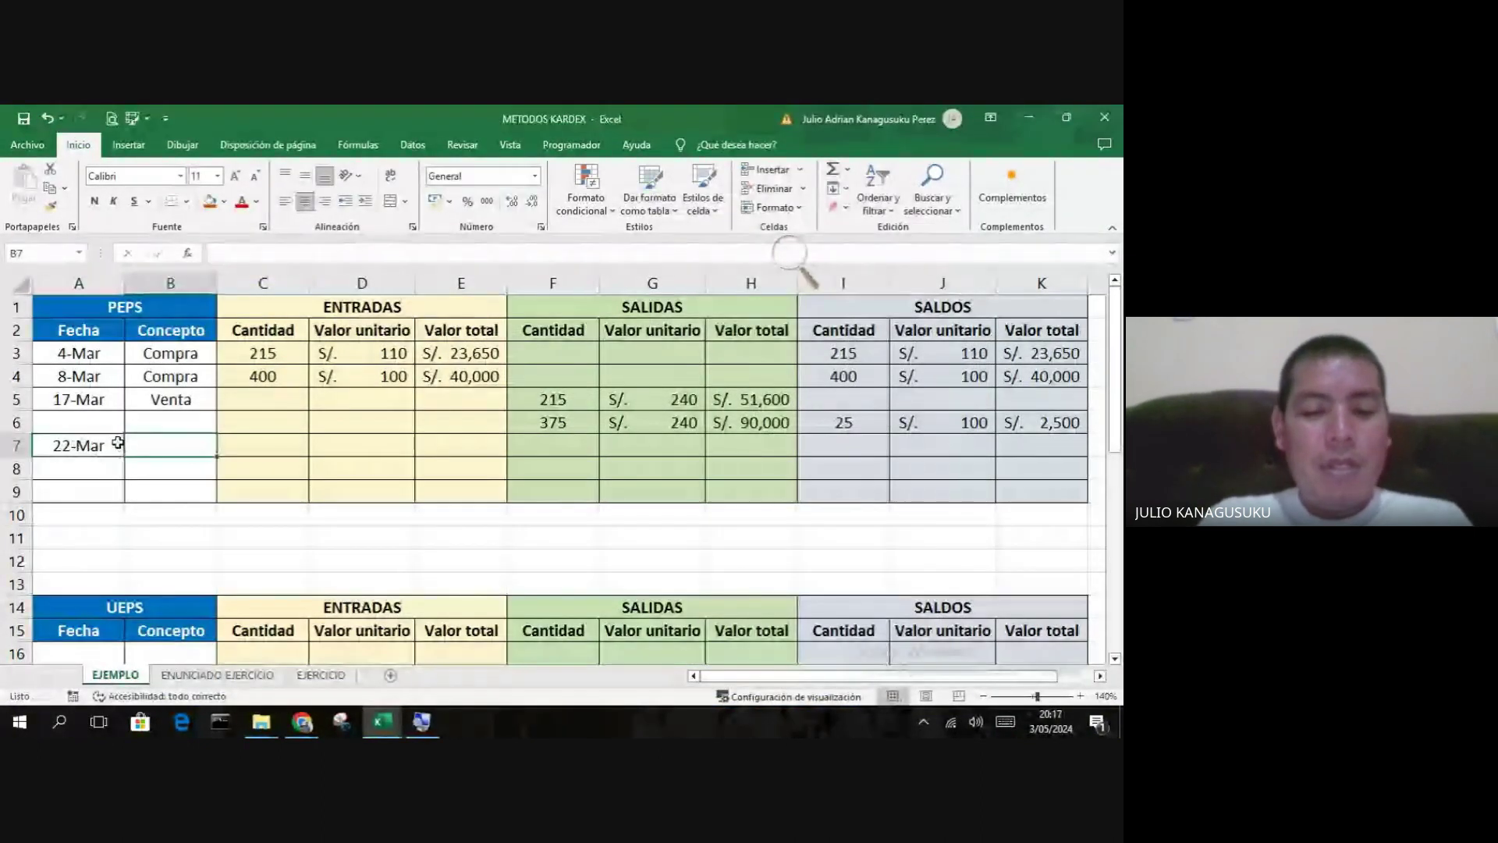
{"action": "type", "text": "Compra"}
{"action": "key", "text": "Tab"}
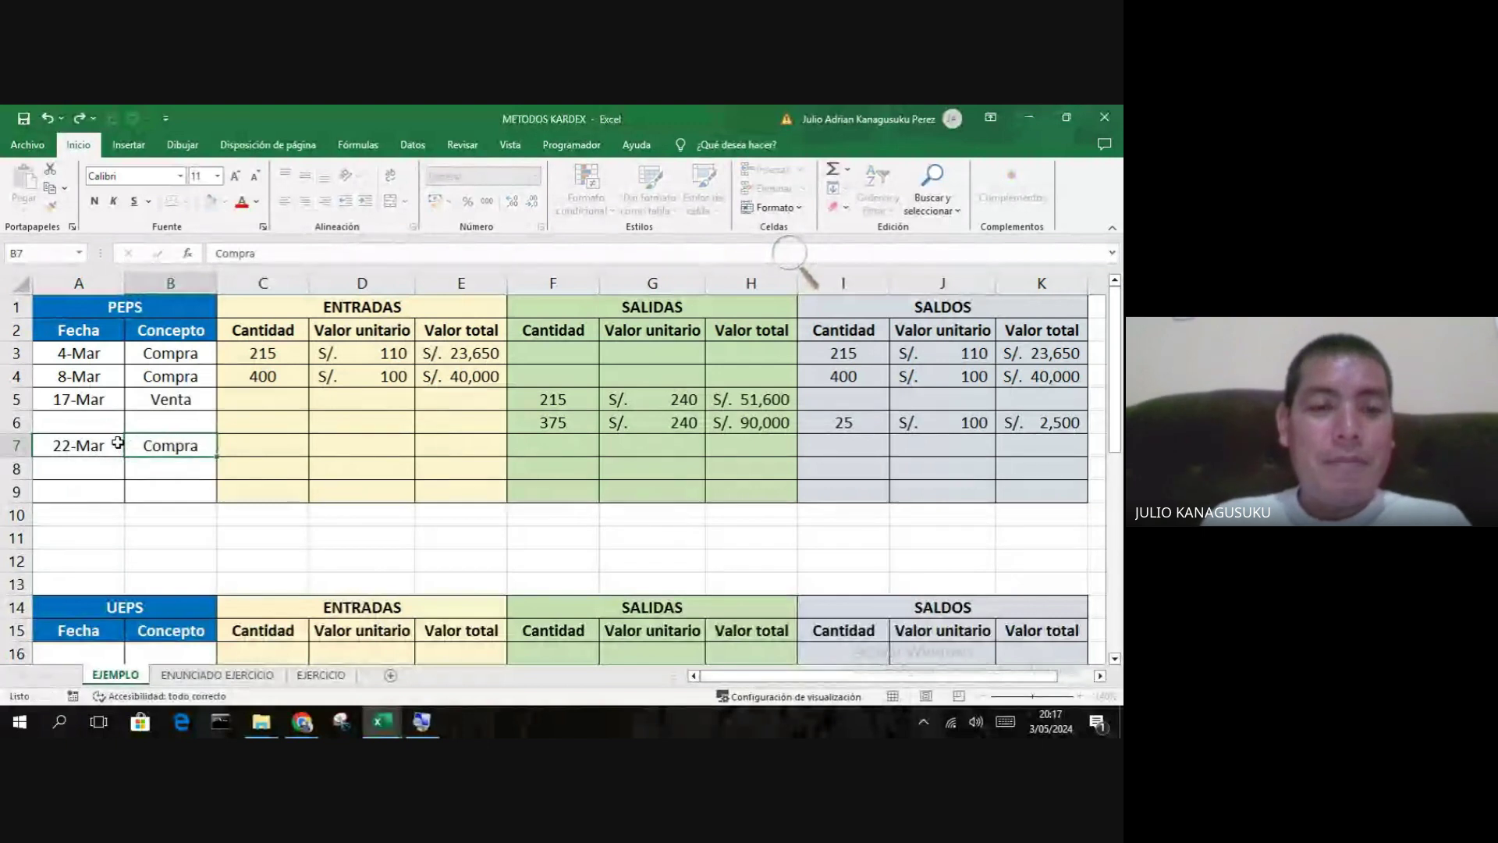
{"action": "type", "text": "200"}
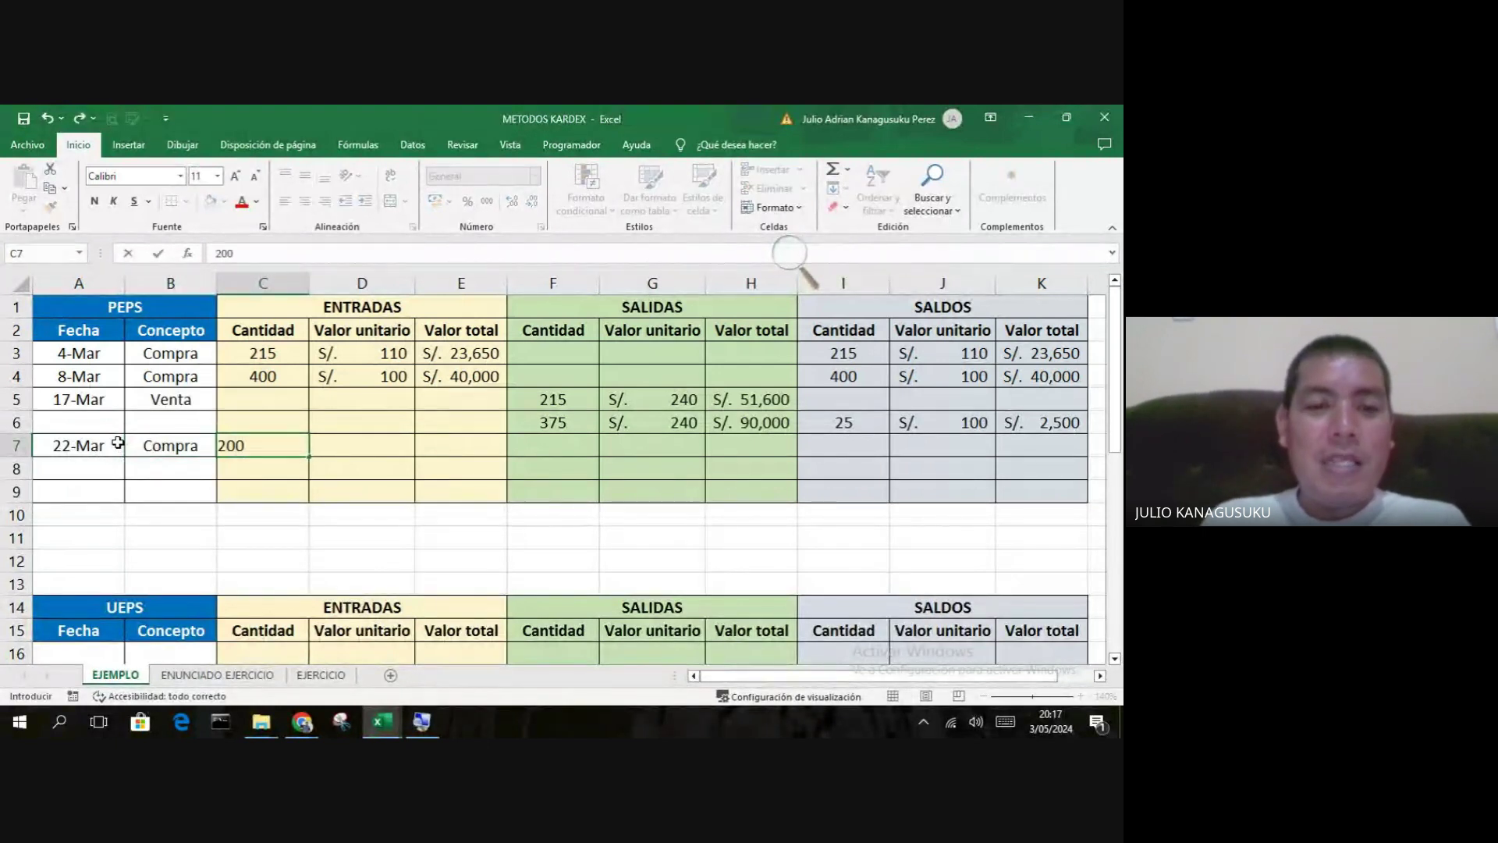
{"action": "key", "text": "Tab"}
{"action": "type", "text": "105"}
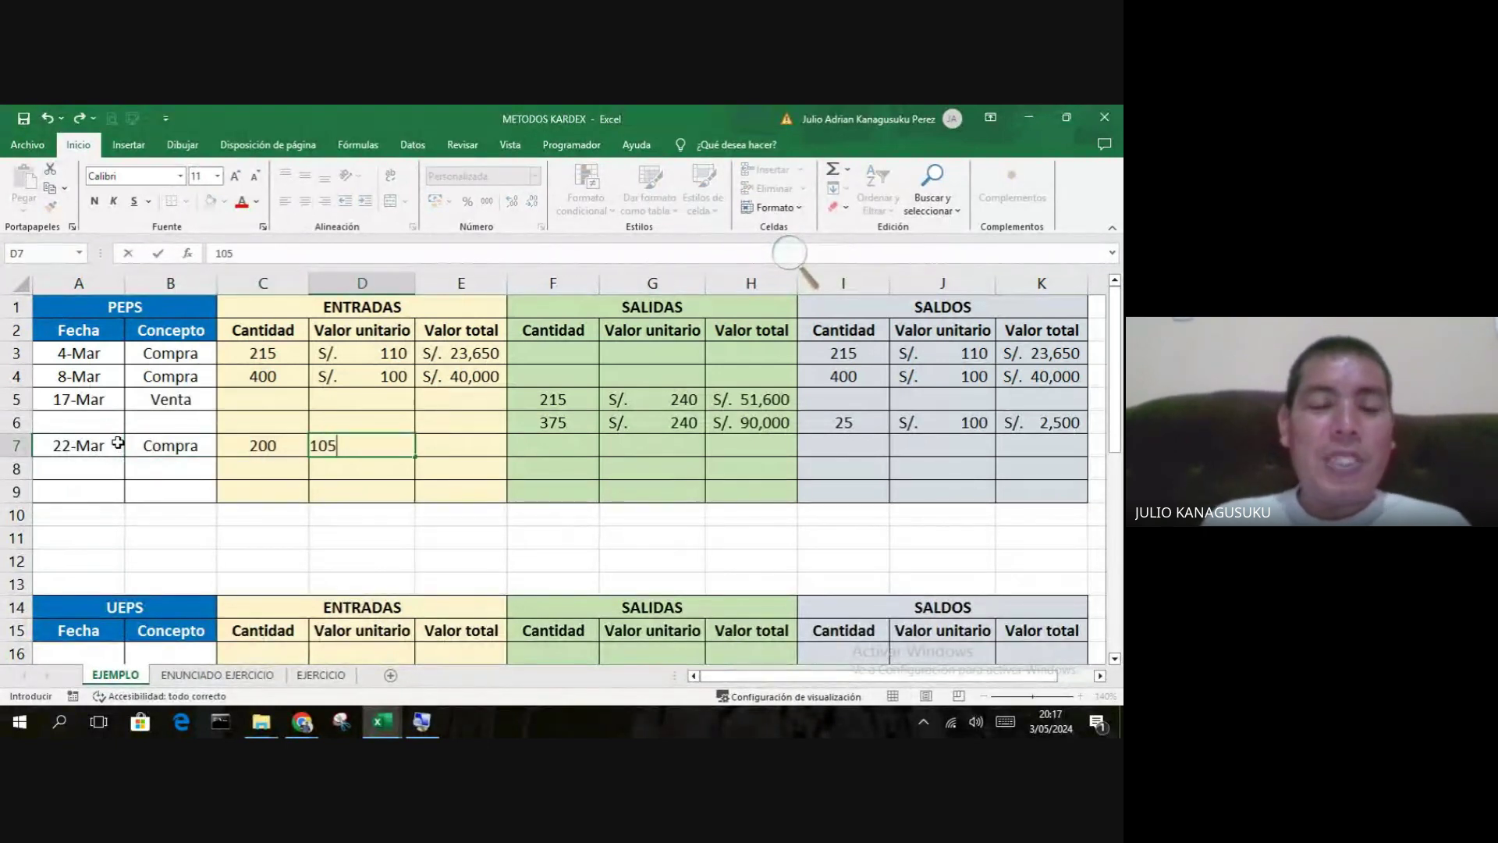
{"action": "key", "text": "Tab"}
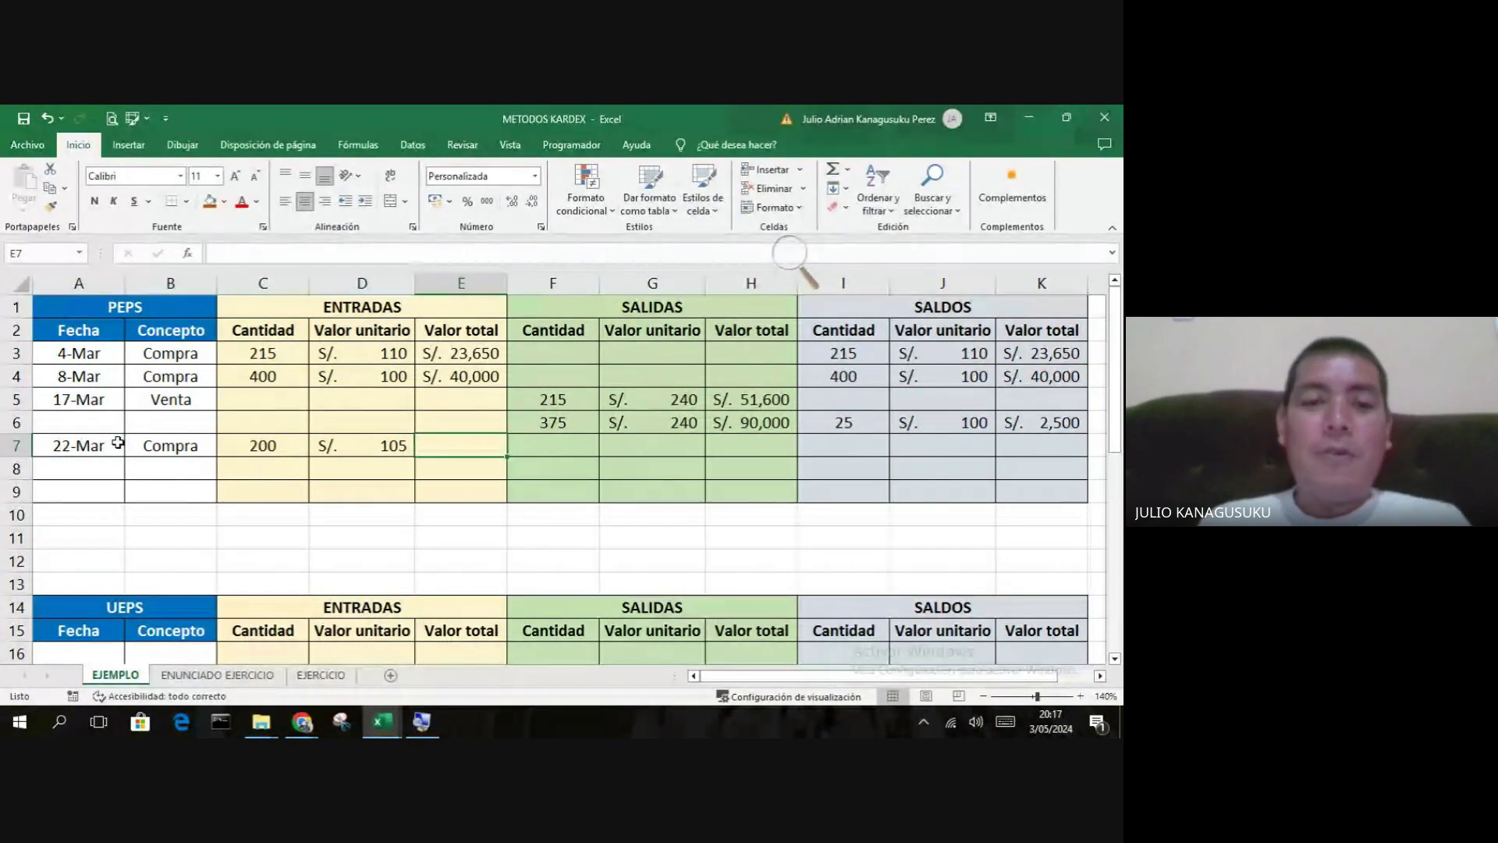
- Calculate the total value of the 22 March purchase in E7 with the formula =D7*C7
{"action": "type", "text": "="}
{"action": "left_click", "coordinate": [342, 443]}
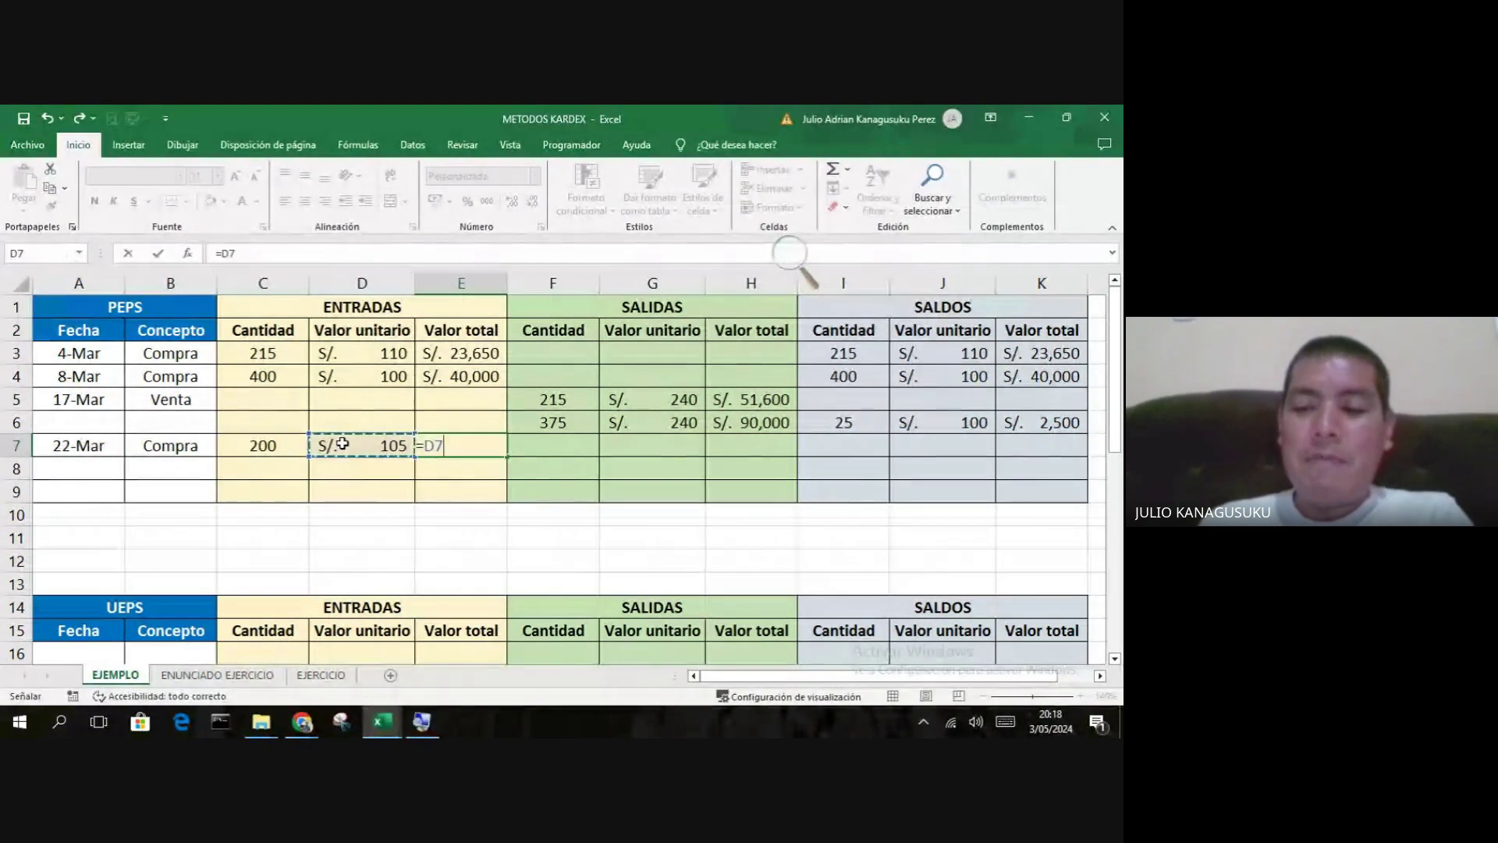
{"action": "type", "text": "*"}
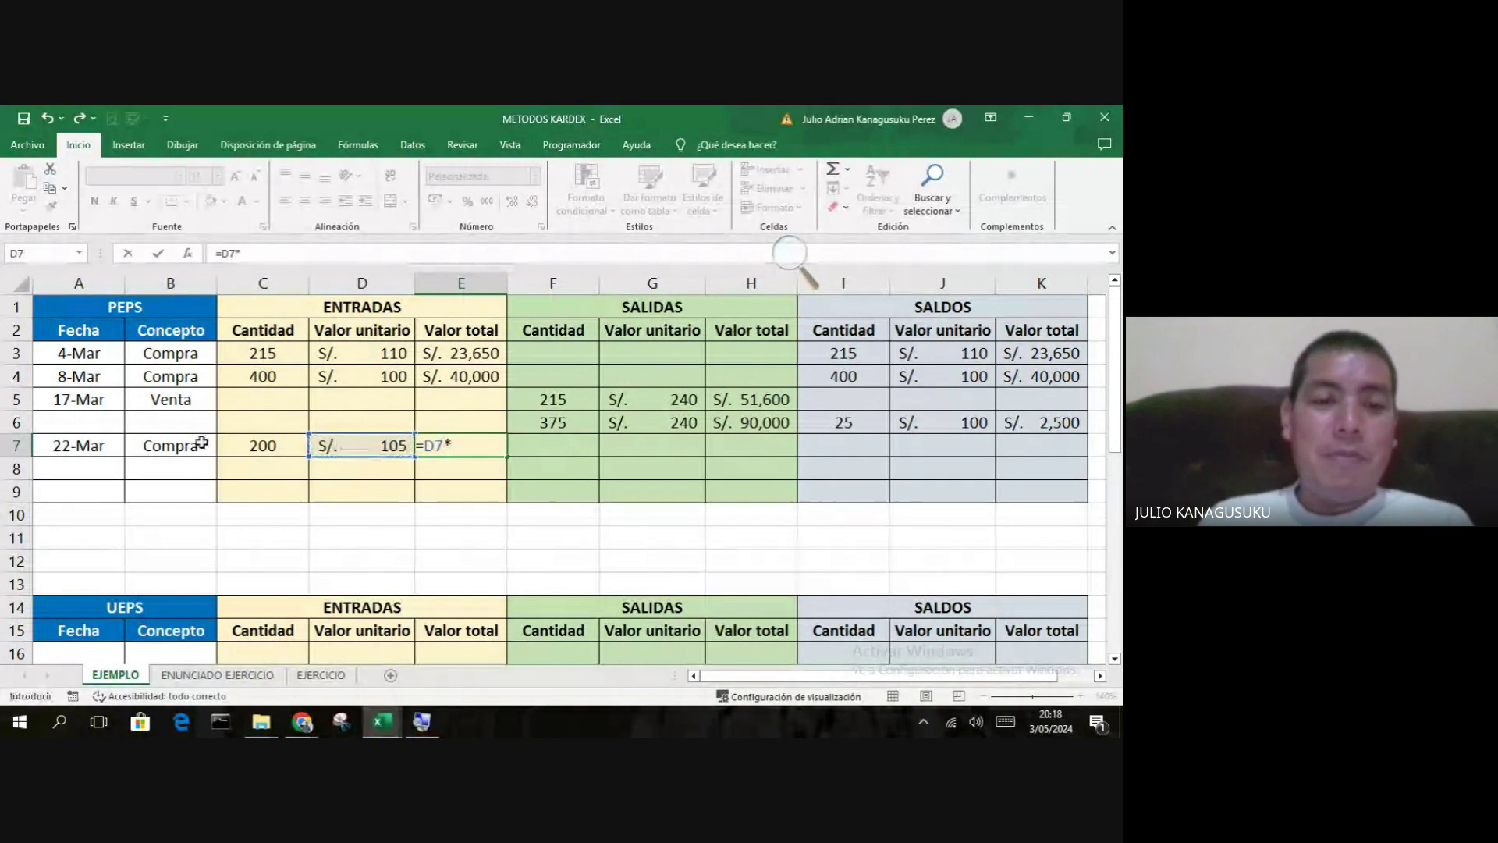
{"action": "left_click", "coordinate": [277, 451]}
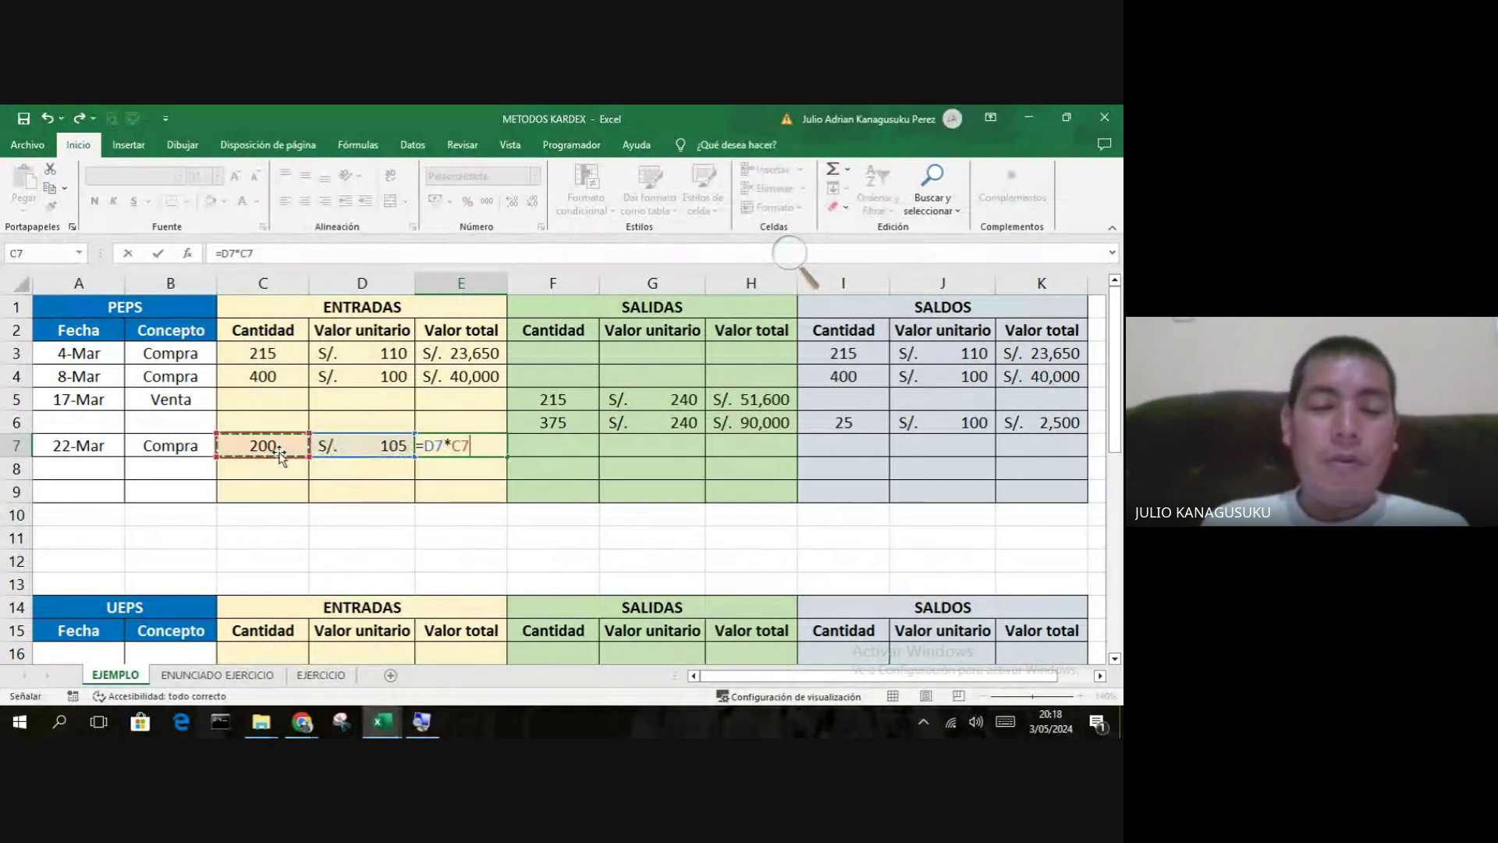
{"action": "key", "text": "Return"}
- Copy the 22 March purchase figures from C7:E7 into the SALDOS columns at I7:K7
{"action": "left_click_drag", "start_coordinate": [279, 451], "coordinate": [479, 446]}
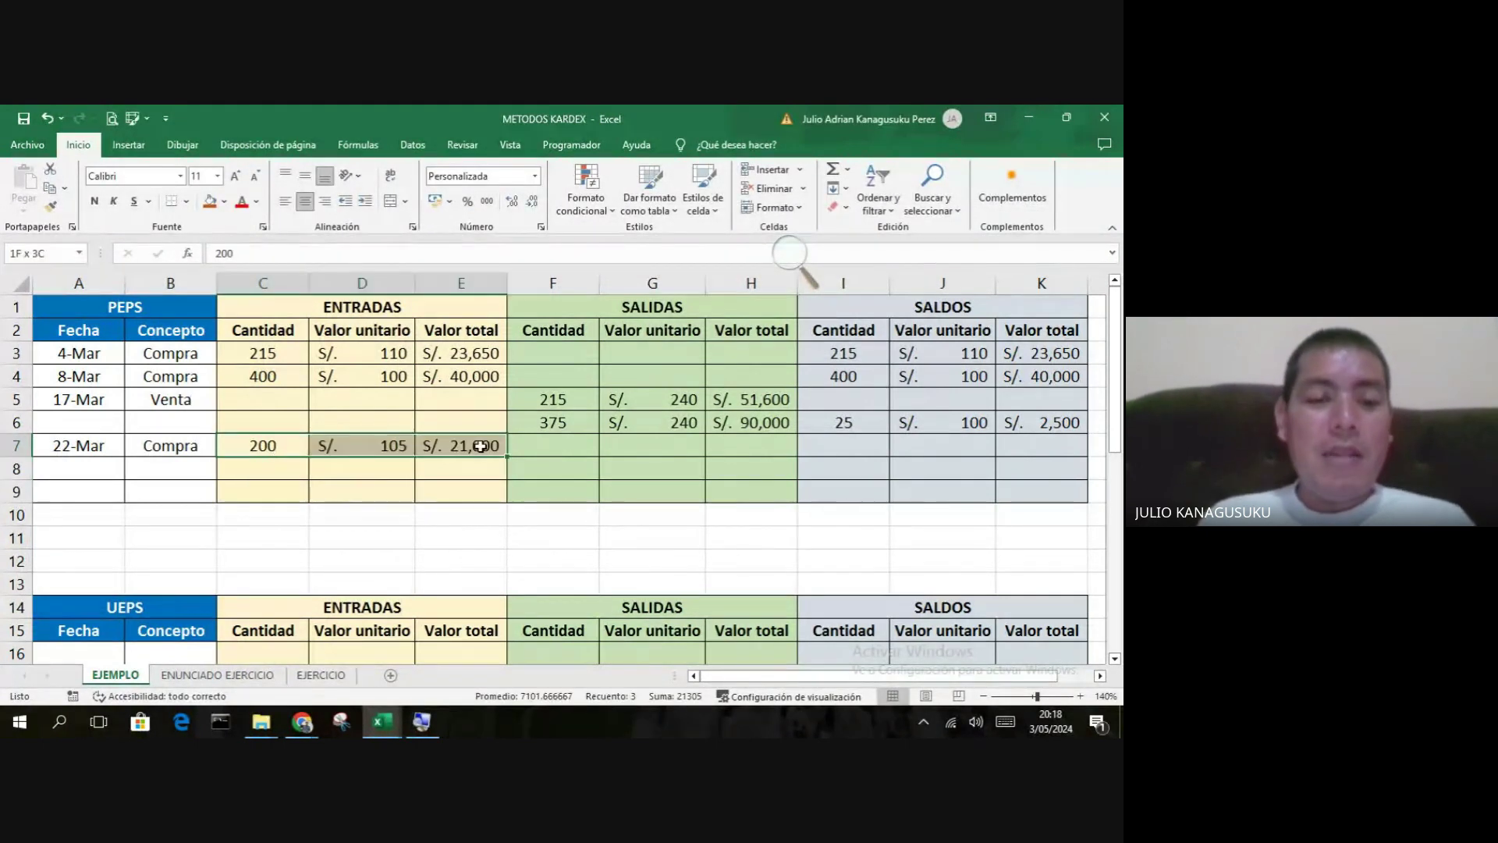
{"action": "key", "text": "ctrl+c"}
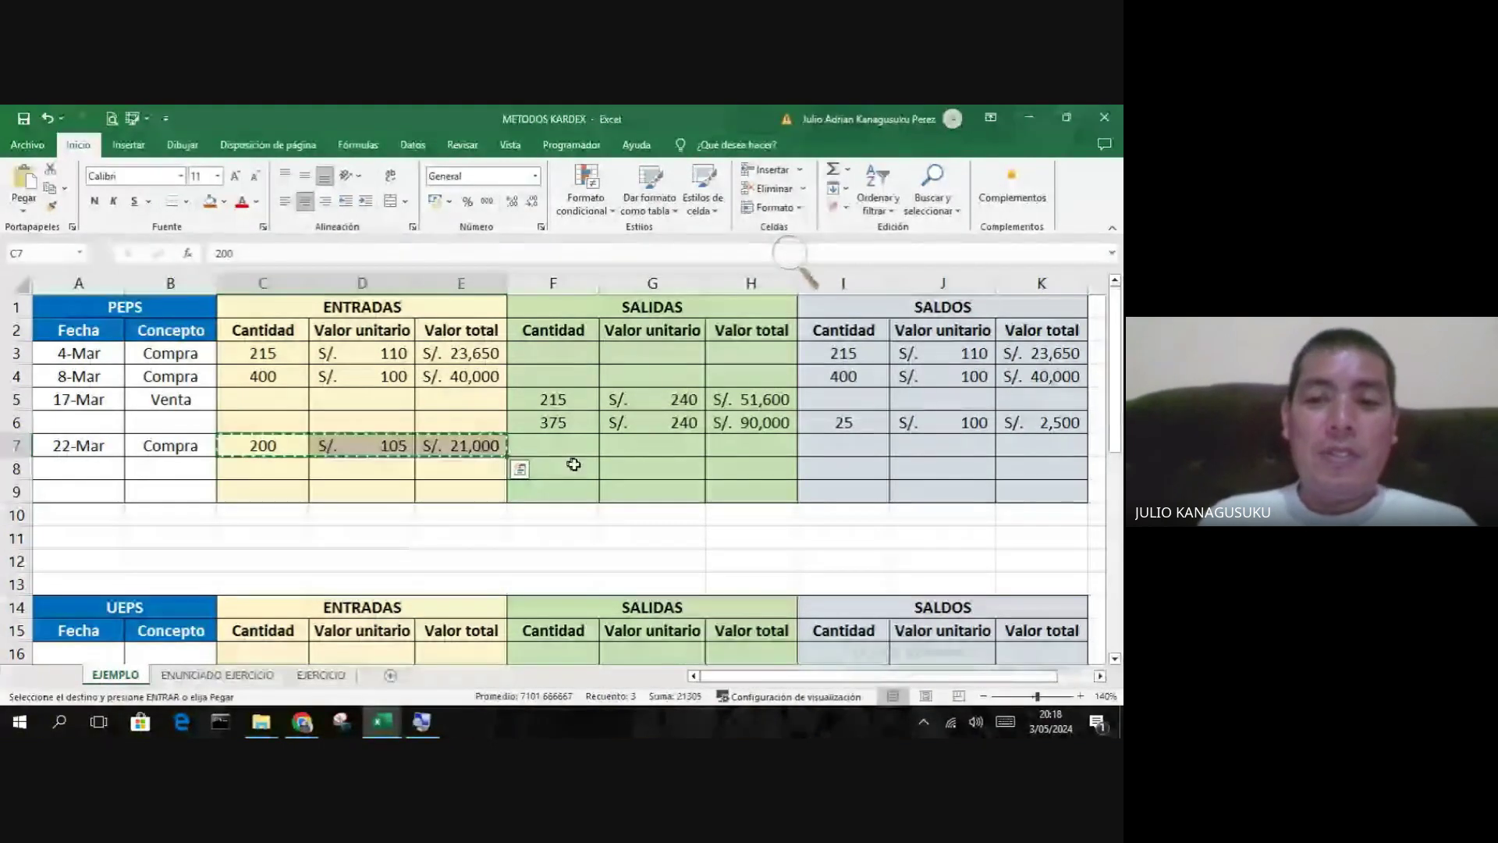
{"action": "left_click", "coordinate": [845, 451]}
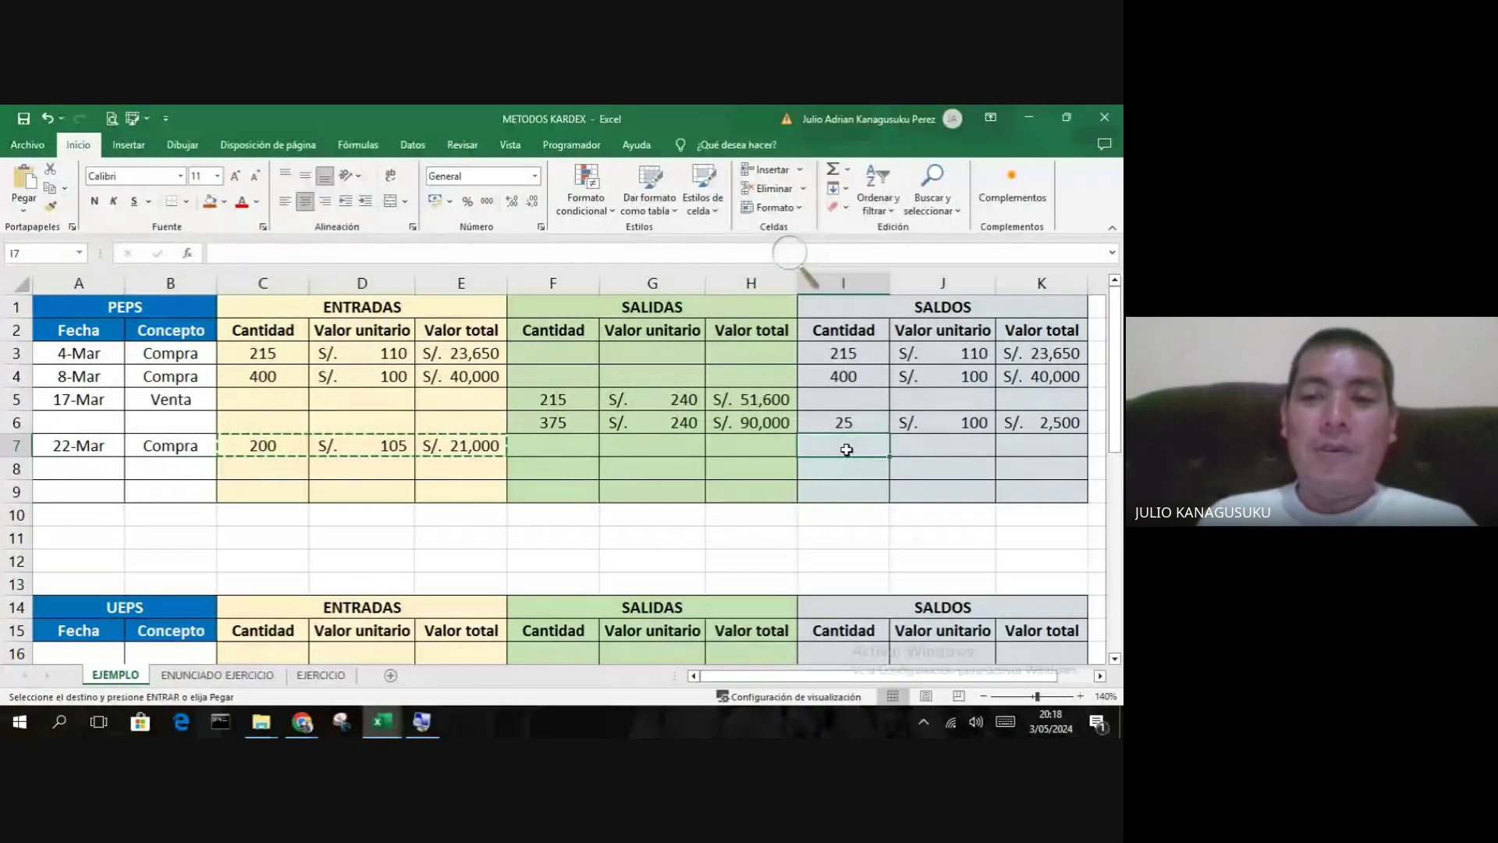
{"action": "key", "text": "ctrl+v"}
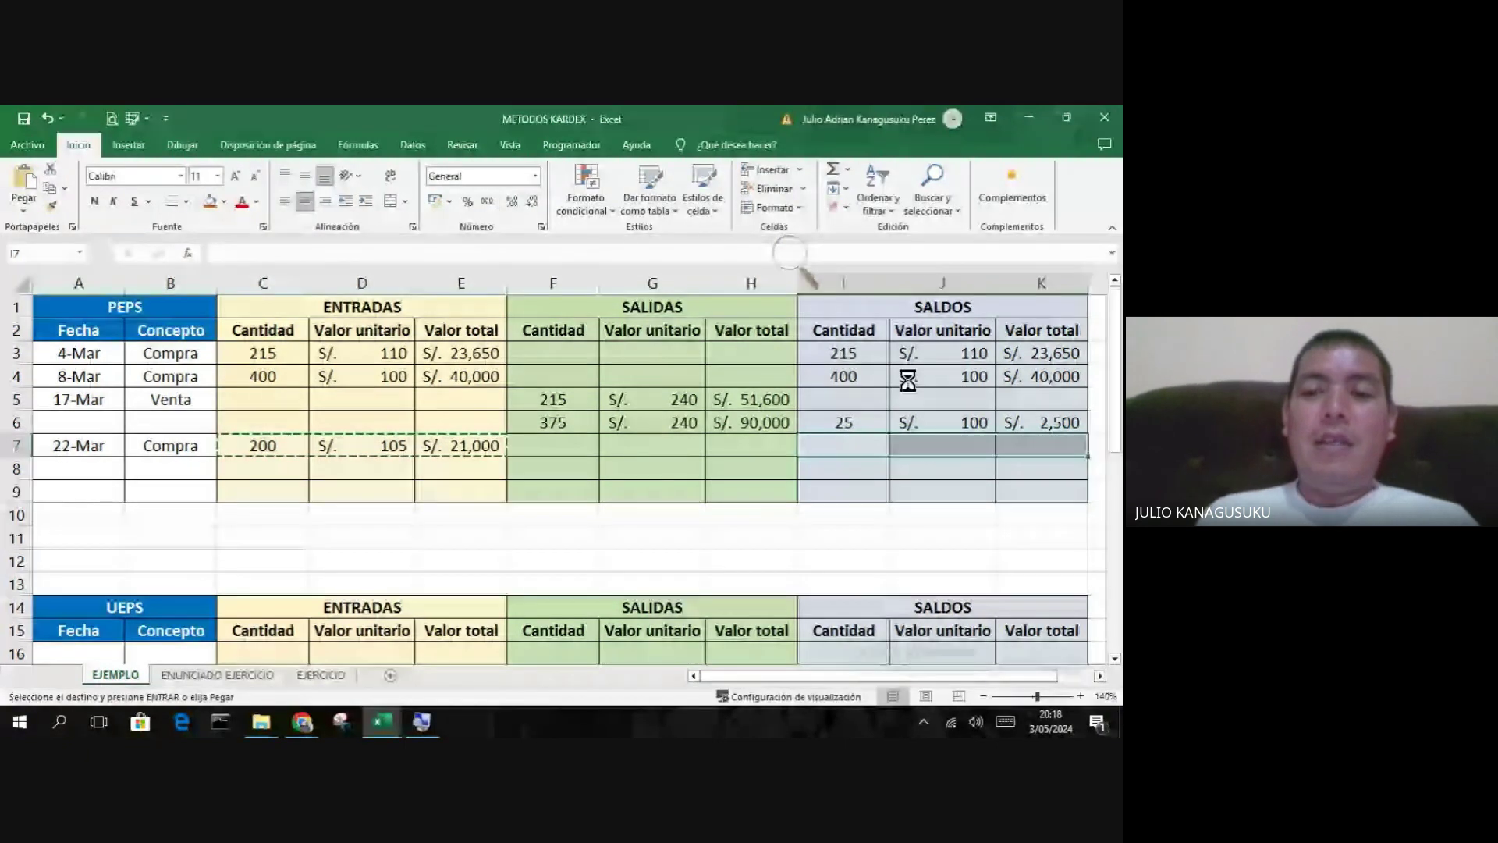
{"action": "left_click", "coordinate": [869, 478]}
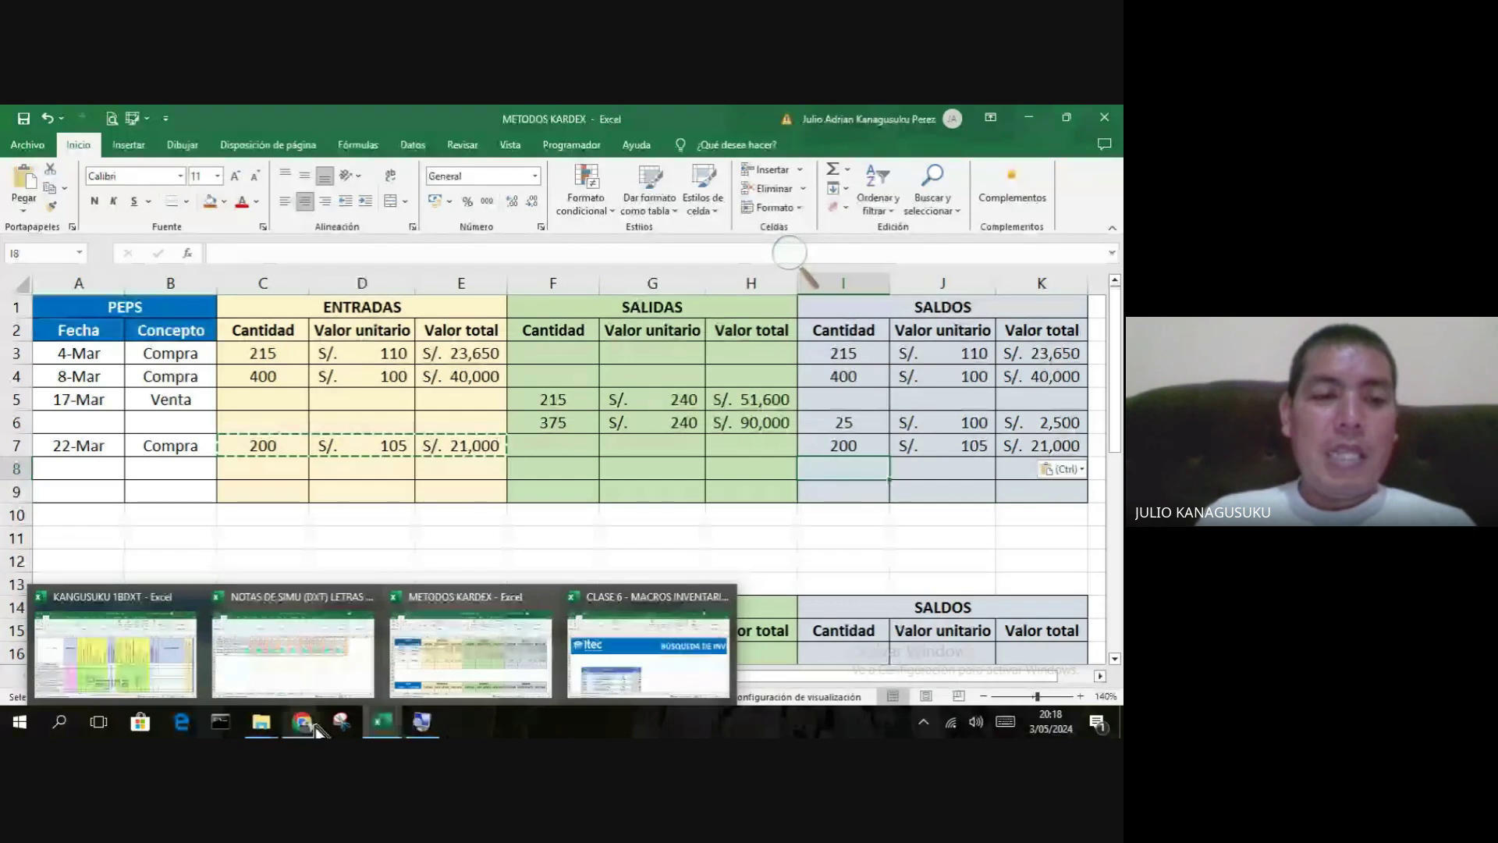
- Check the 30 March sale in the Chrome PDF example, then return to the METODOS KARDEX workbook in Excel
{"action": "mouse_move", "coordinate": [312, 726]}
{"action": "left_click", "coordinate": [232, 671]}
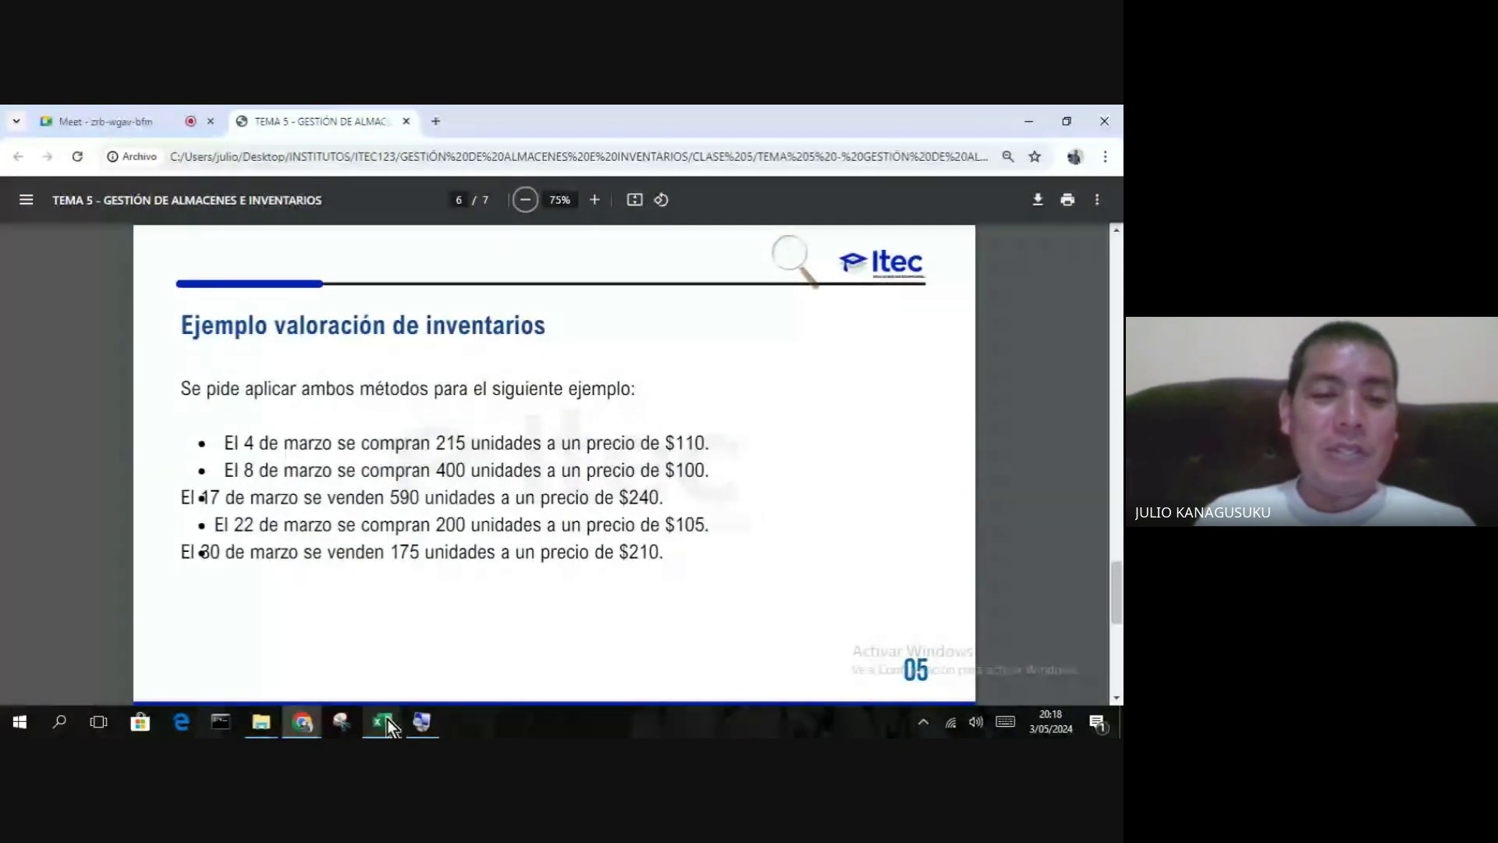
{"action": "mouse_move", "coordinate": [387, 719]}
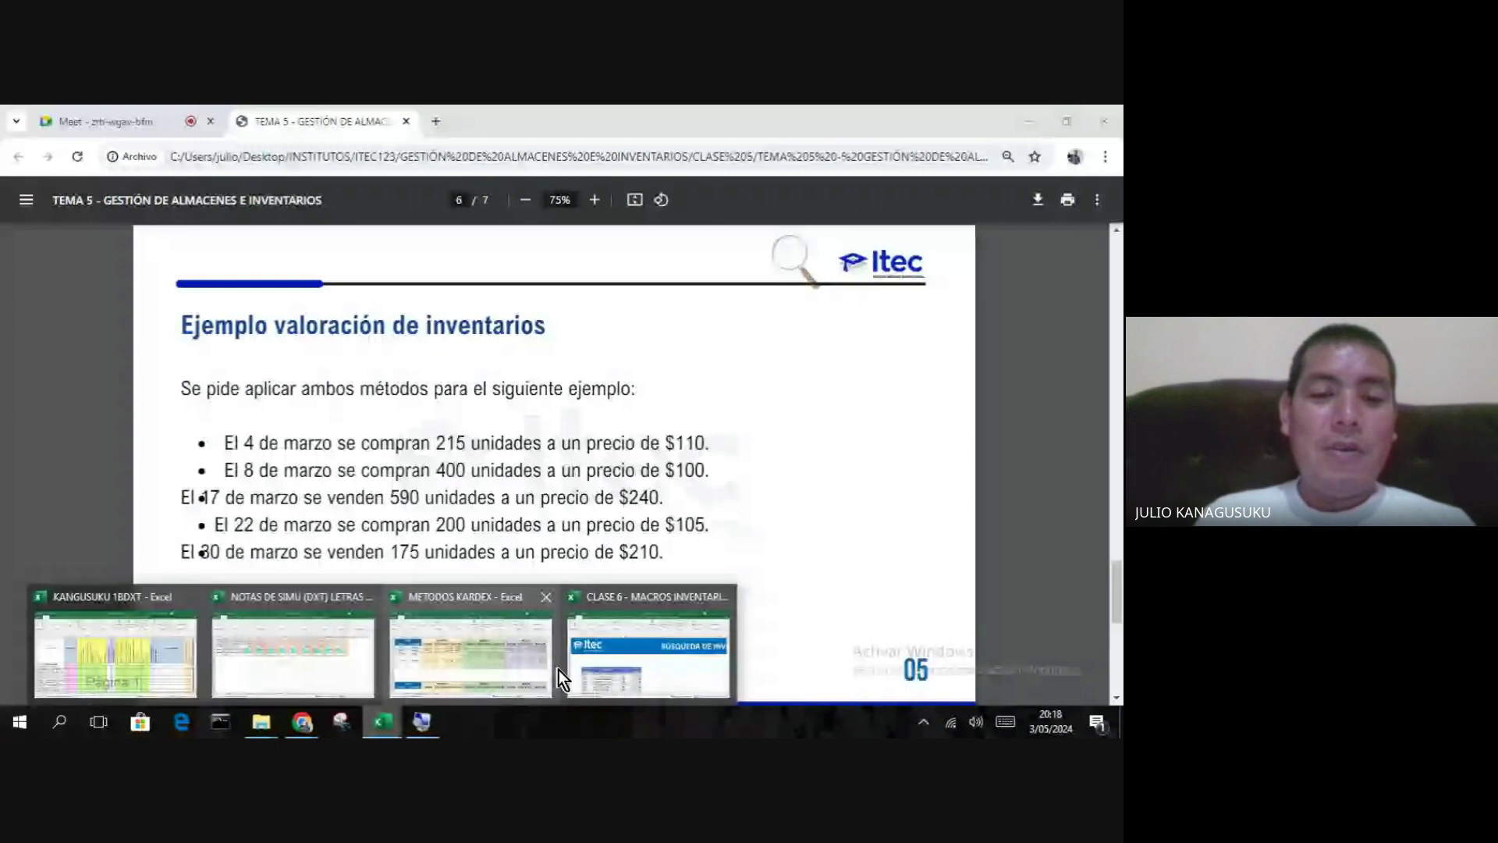
{"action": "left_click", "coordinate": [559, 669]}
- Enter date 30-3 and concept Venta in A8:B8, and move to the outgoing quantity cell F8
{"action": "left_click", "coordinate": [101, 472]}
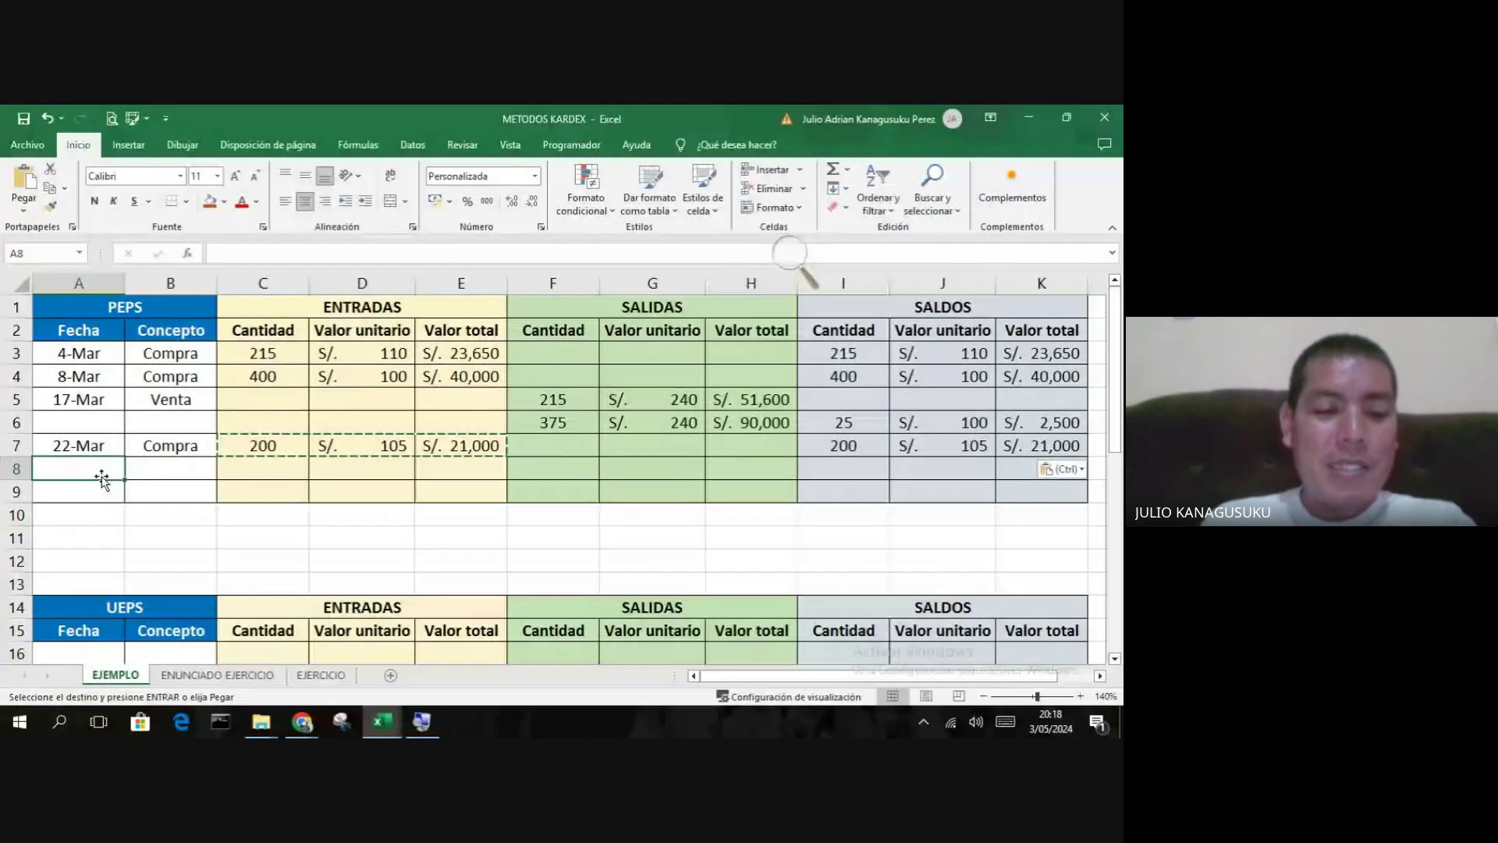
{"action": "type", "text": "30-3"}
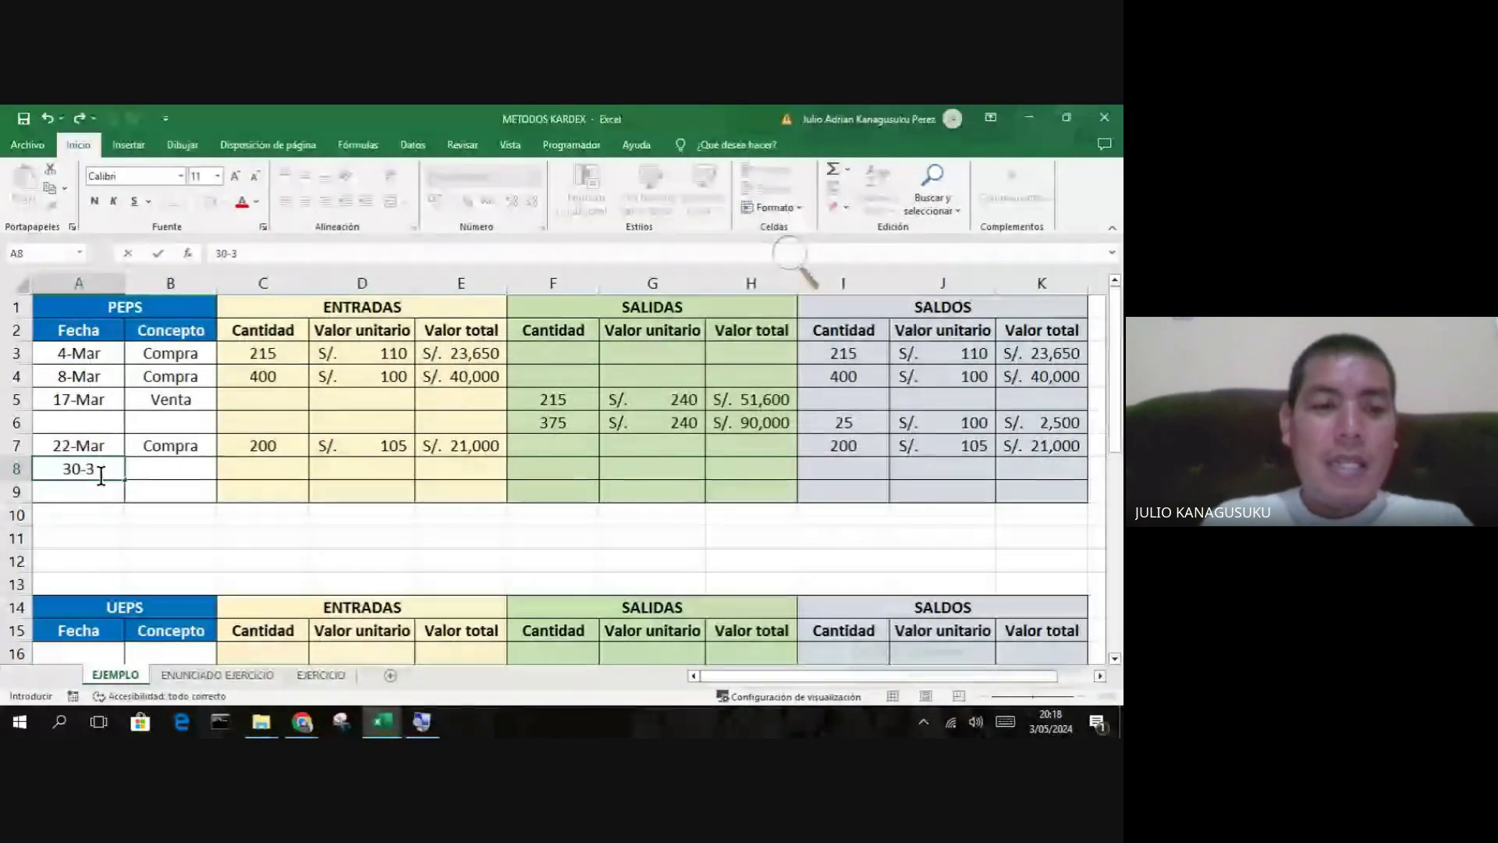
{"action": "key", "text": "Tab"}
{"action": "type", "text": "Venta"}
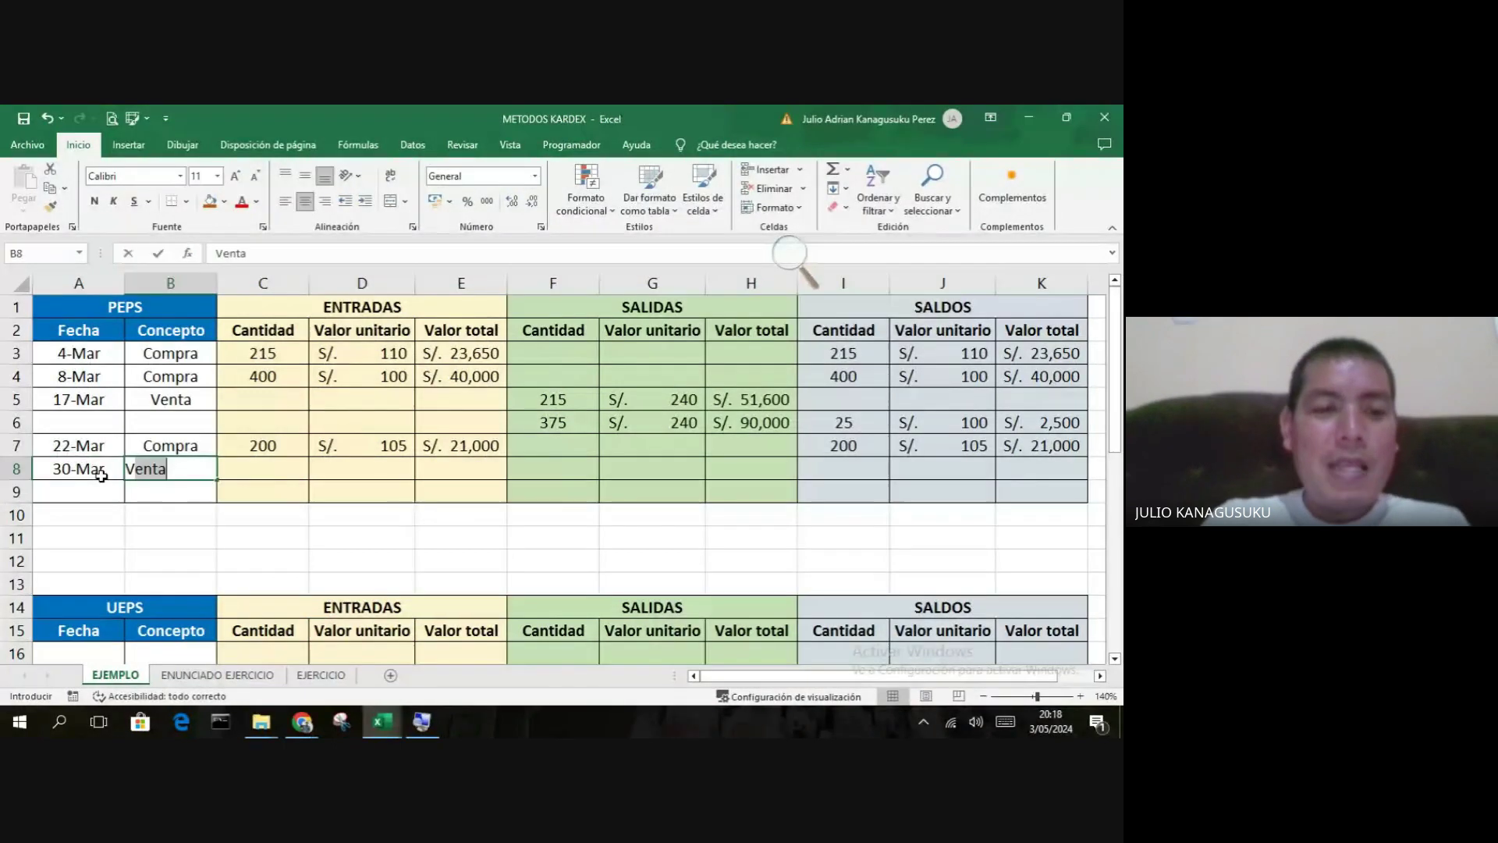
{"action": "key", "text": "Tab"}
{"action": "key", "text": "Tab"}
{"action": "key", "text": "Tab"}
{"action": "key", "text": "Tab"}
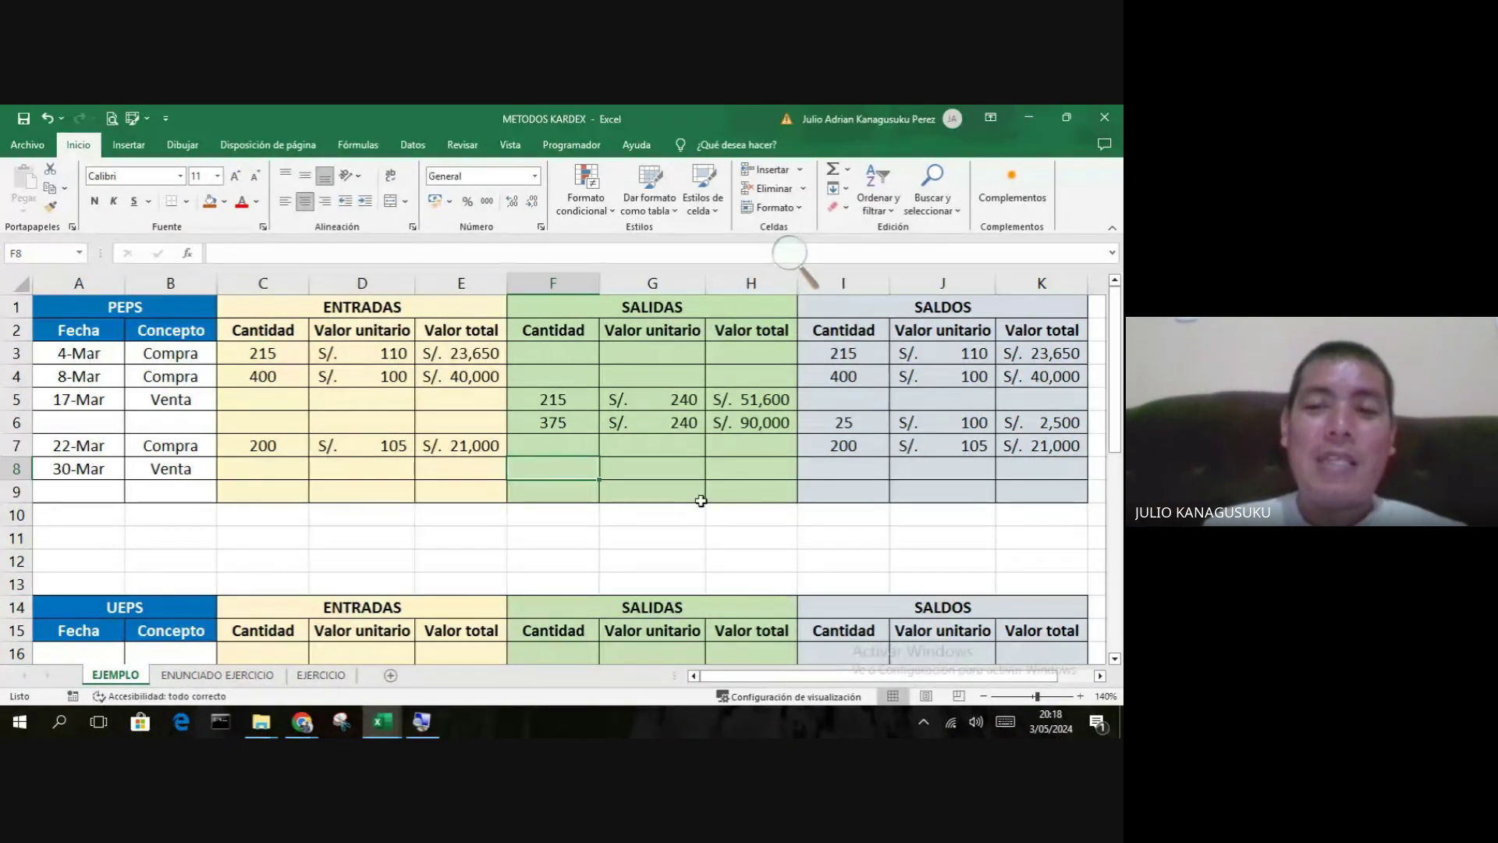
- Review the SALDOS quantities in I6, I4 and I7, and enter 25 as the first outgoing quantity in F8
{"action": "left_click", "coordinate": [859, 427]}
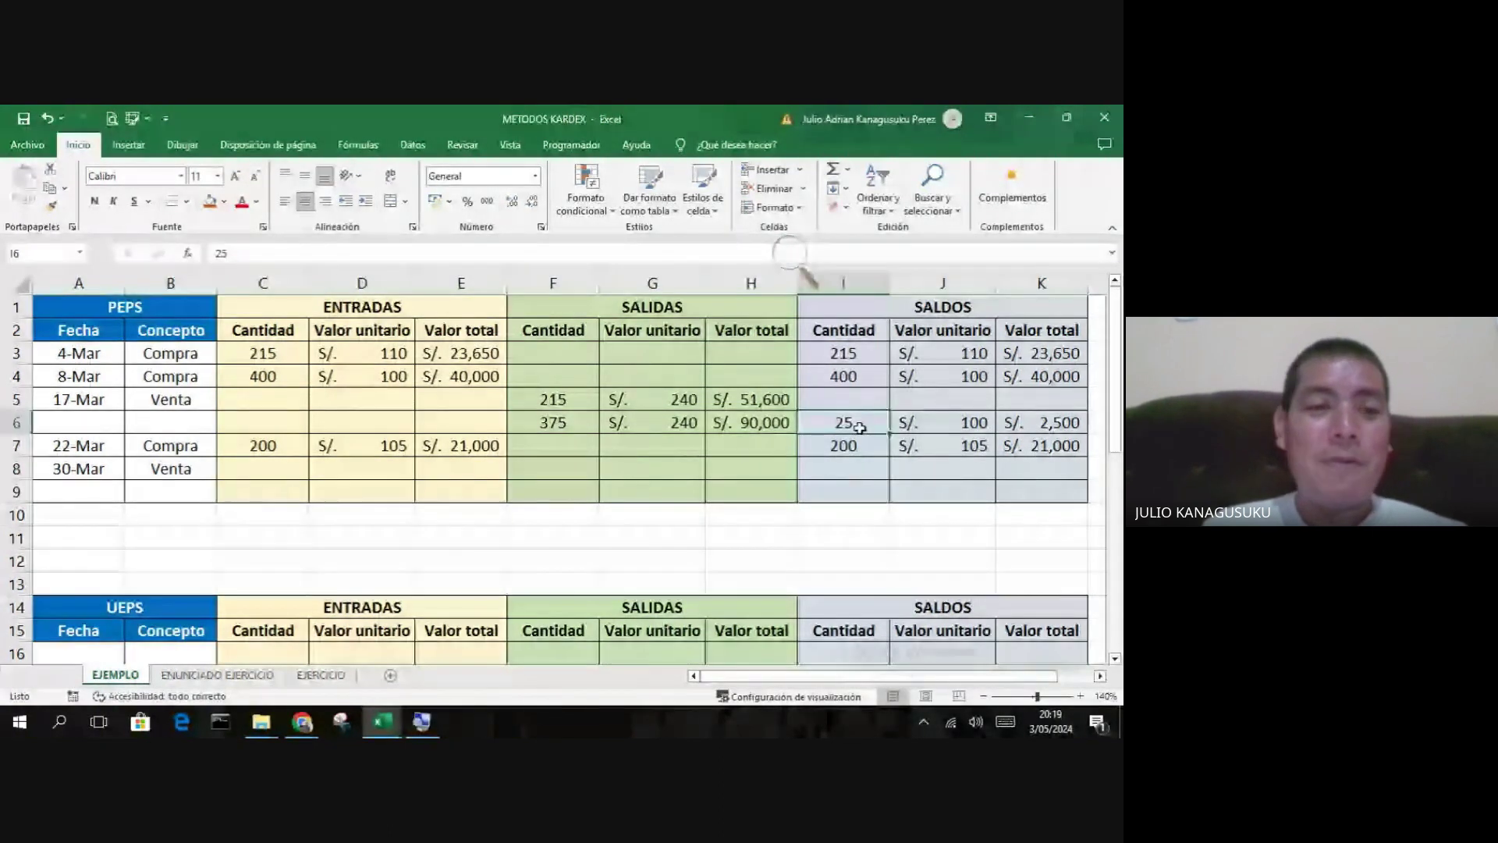
{"action": "left_click", "coordinate": [862, 380]}
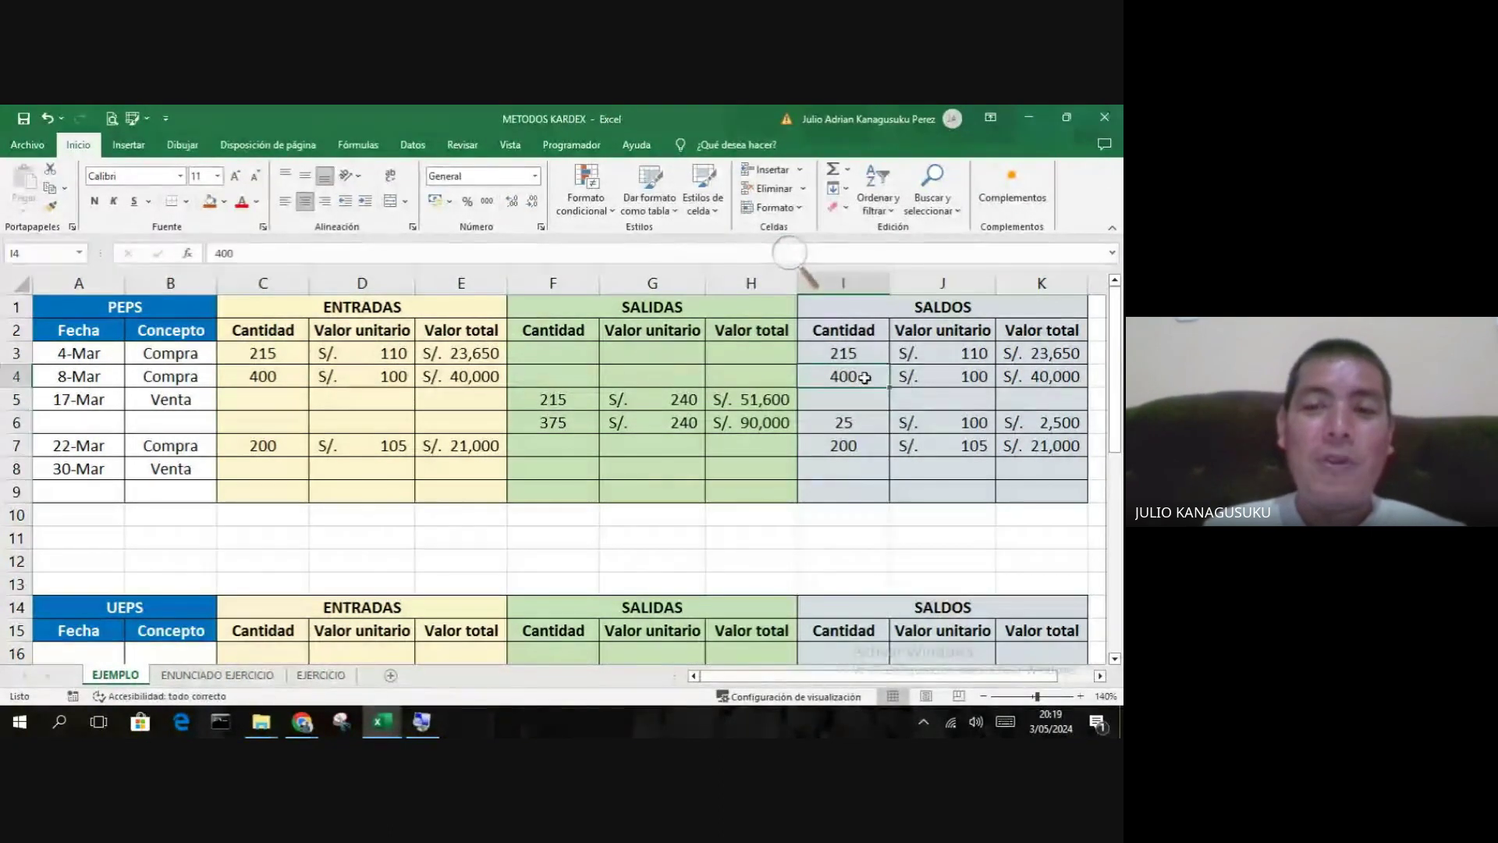
{"action": "left_click", "coordinate": [866, 445]}
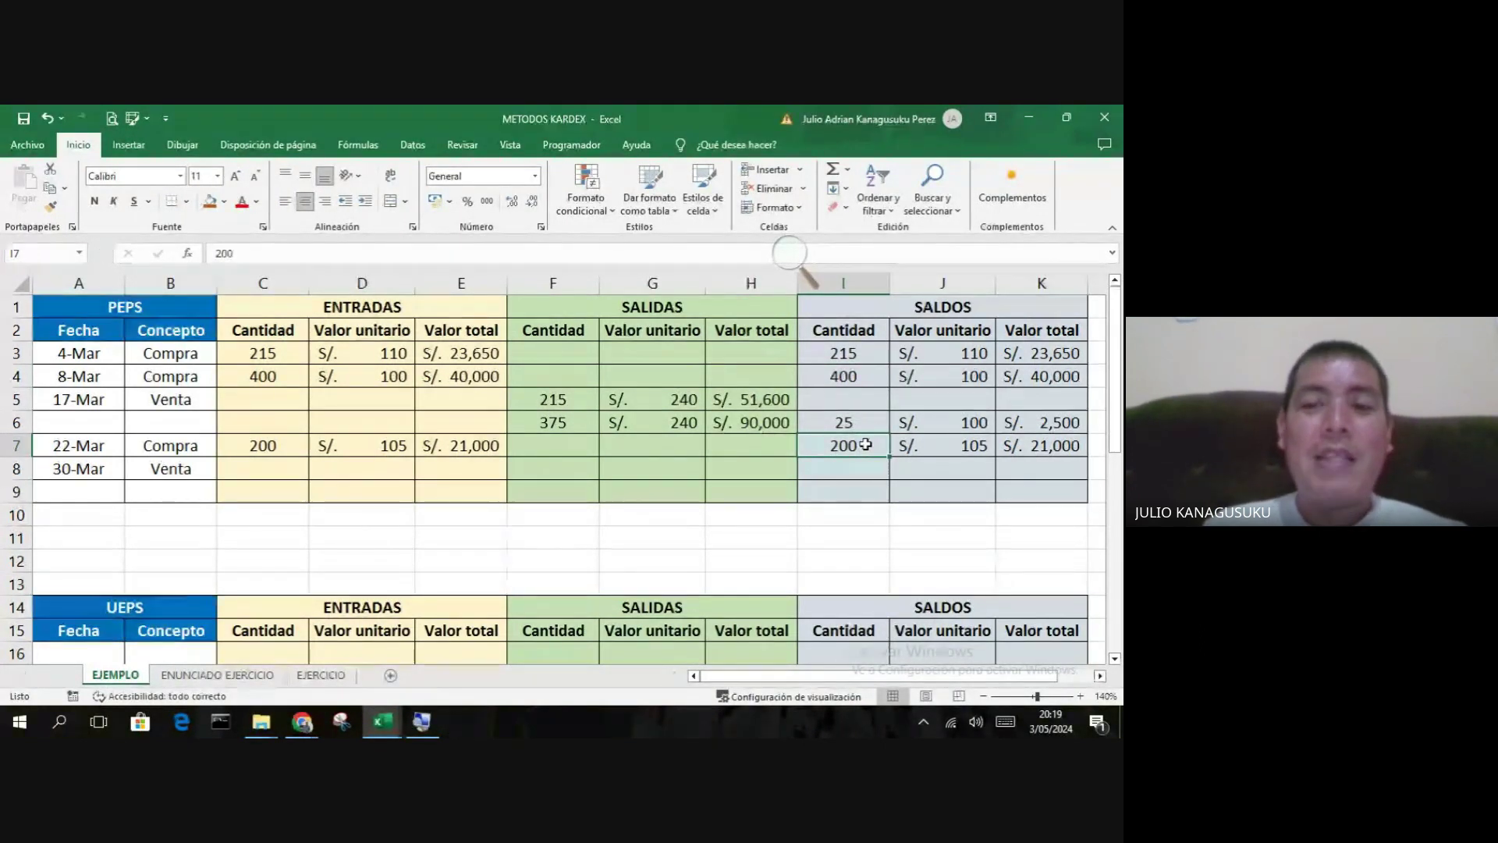
{"action": "left_click", "coordinate": [552, 472]}
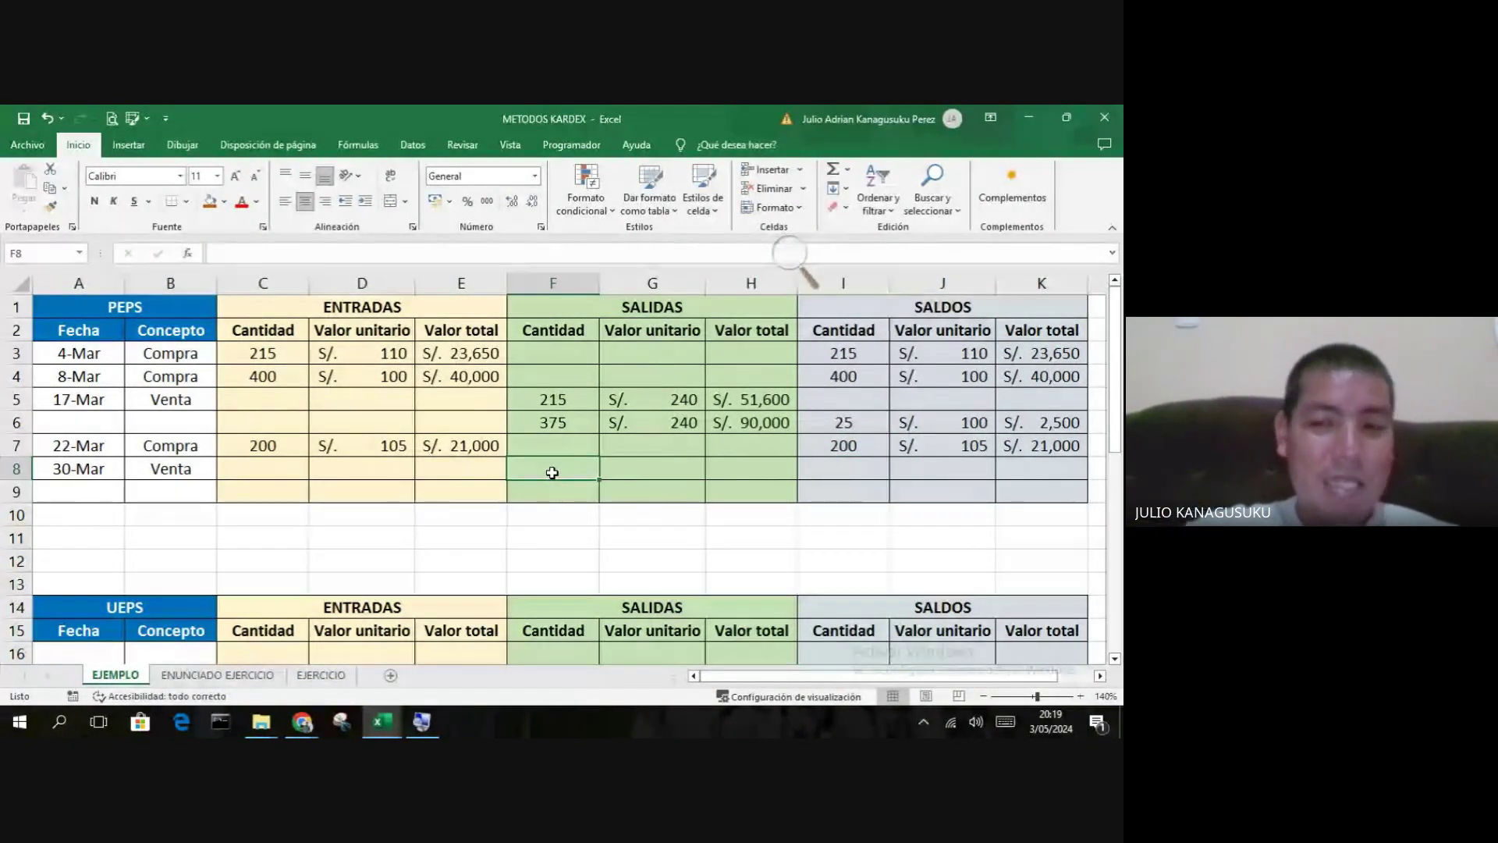
{"action": "type", "text": "25"}
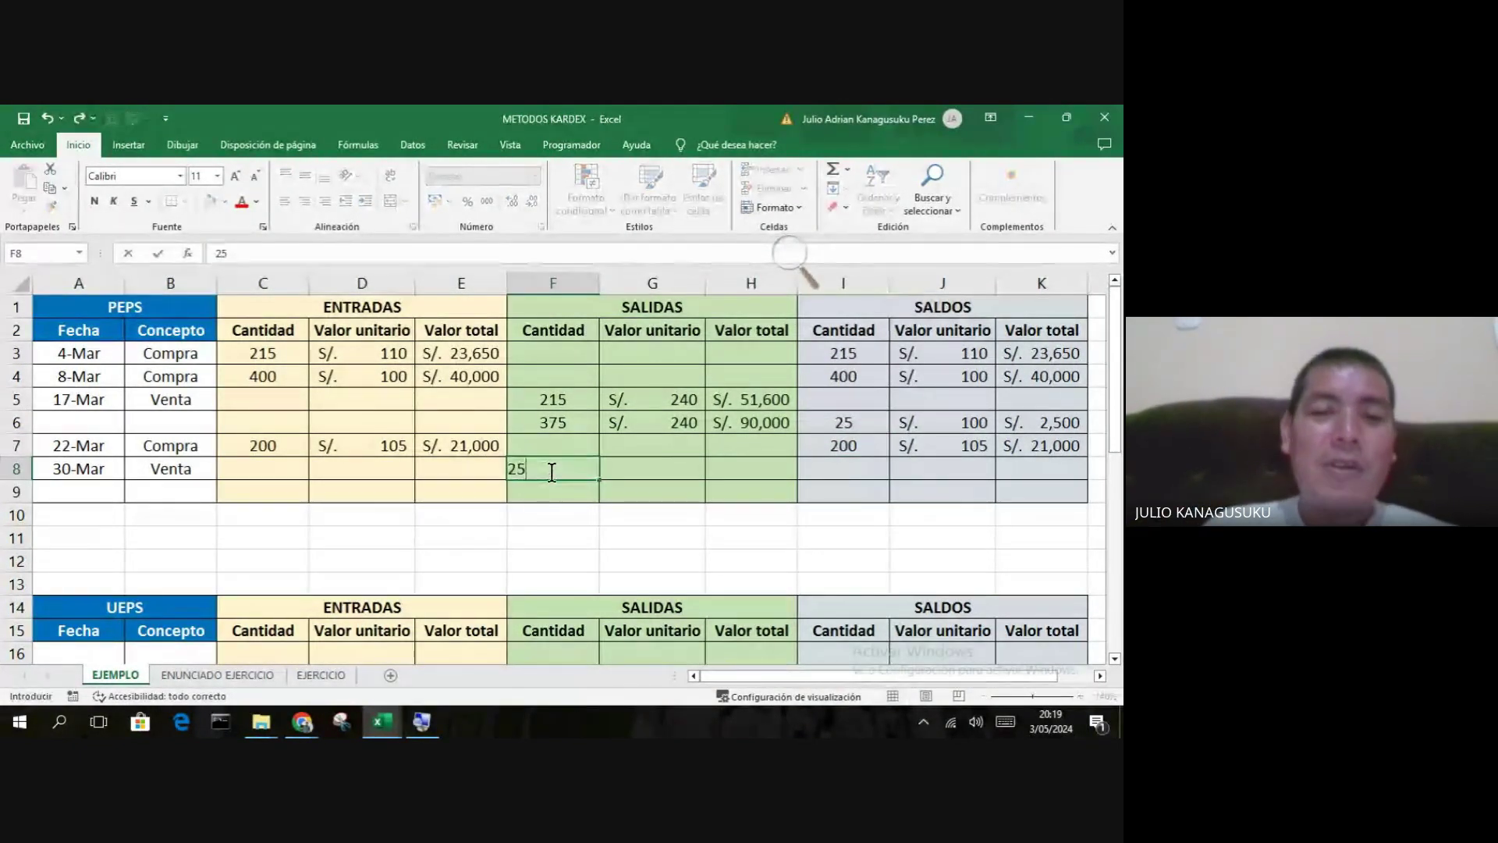
{"action": "key", "text": "Tab"}
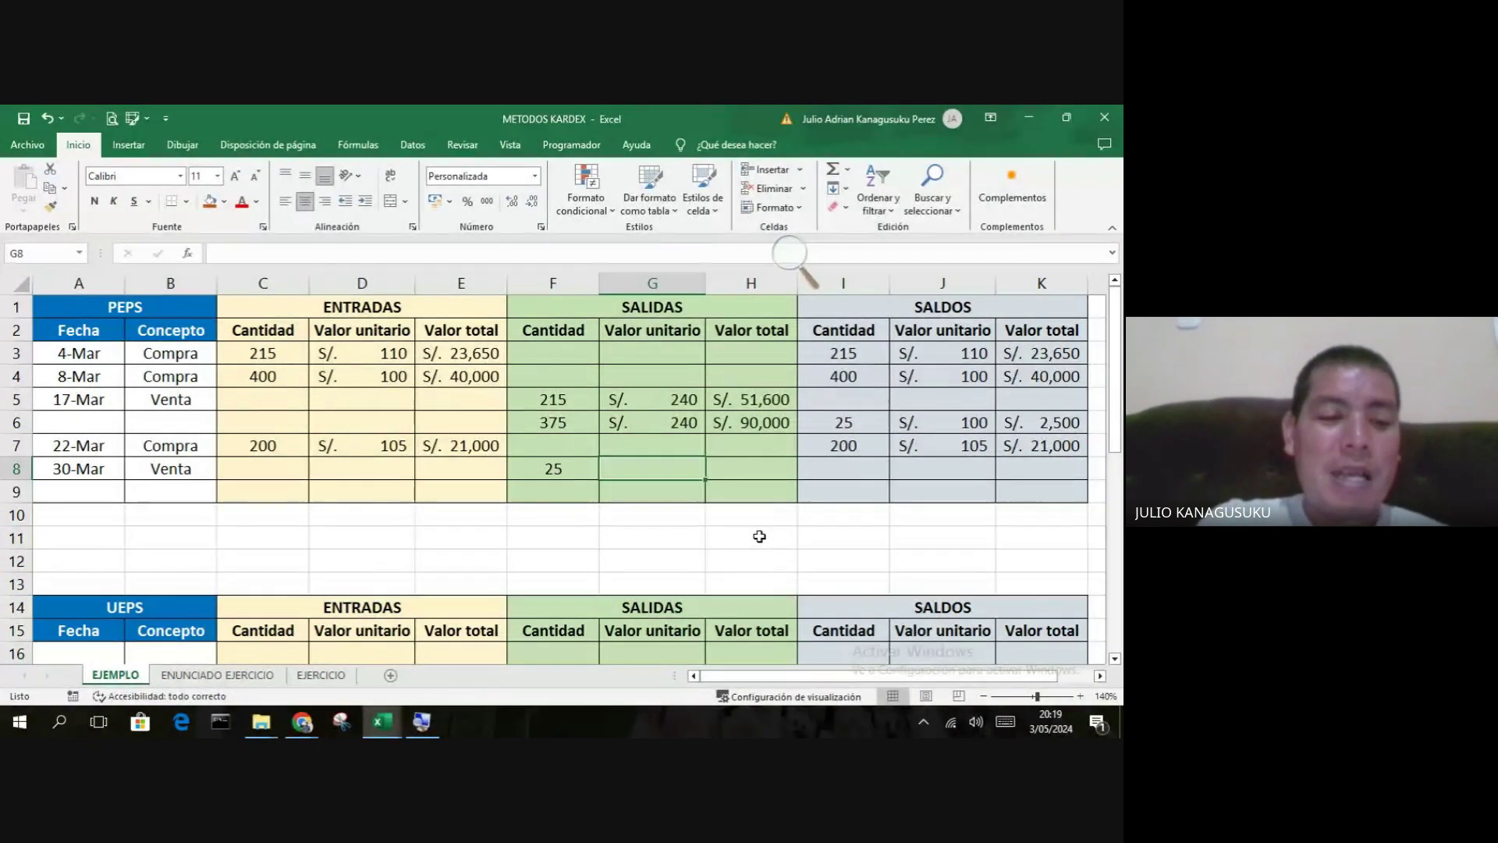
- Enter the 30 March sale's unit value of 210 in G8 and compute its total value in H8 as G8*F8
{"action": "type", "text": "210"}
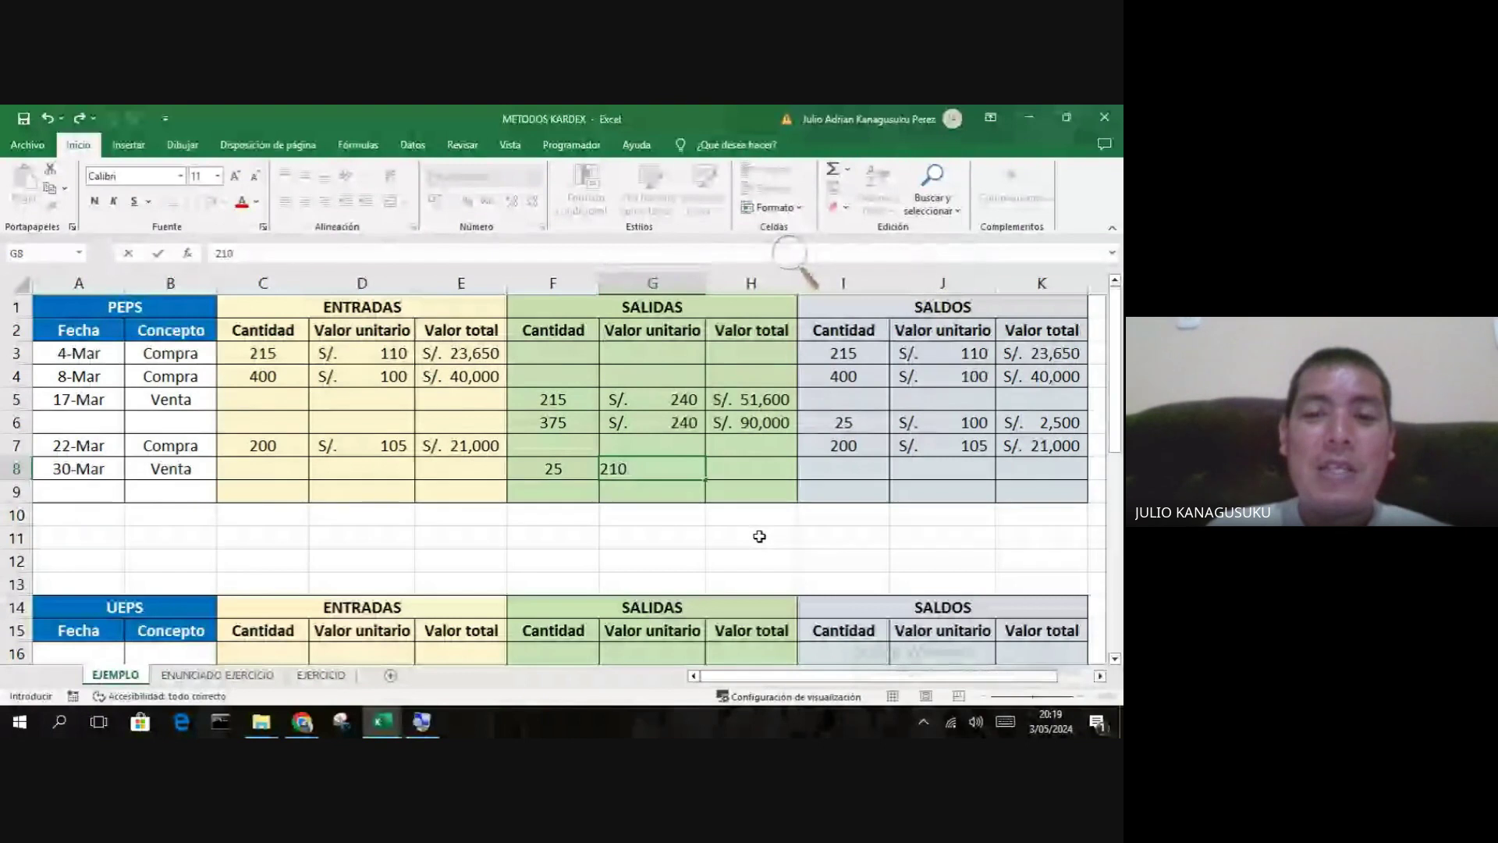
{"action": "key", "text": "Tab"}
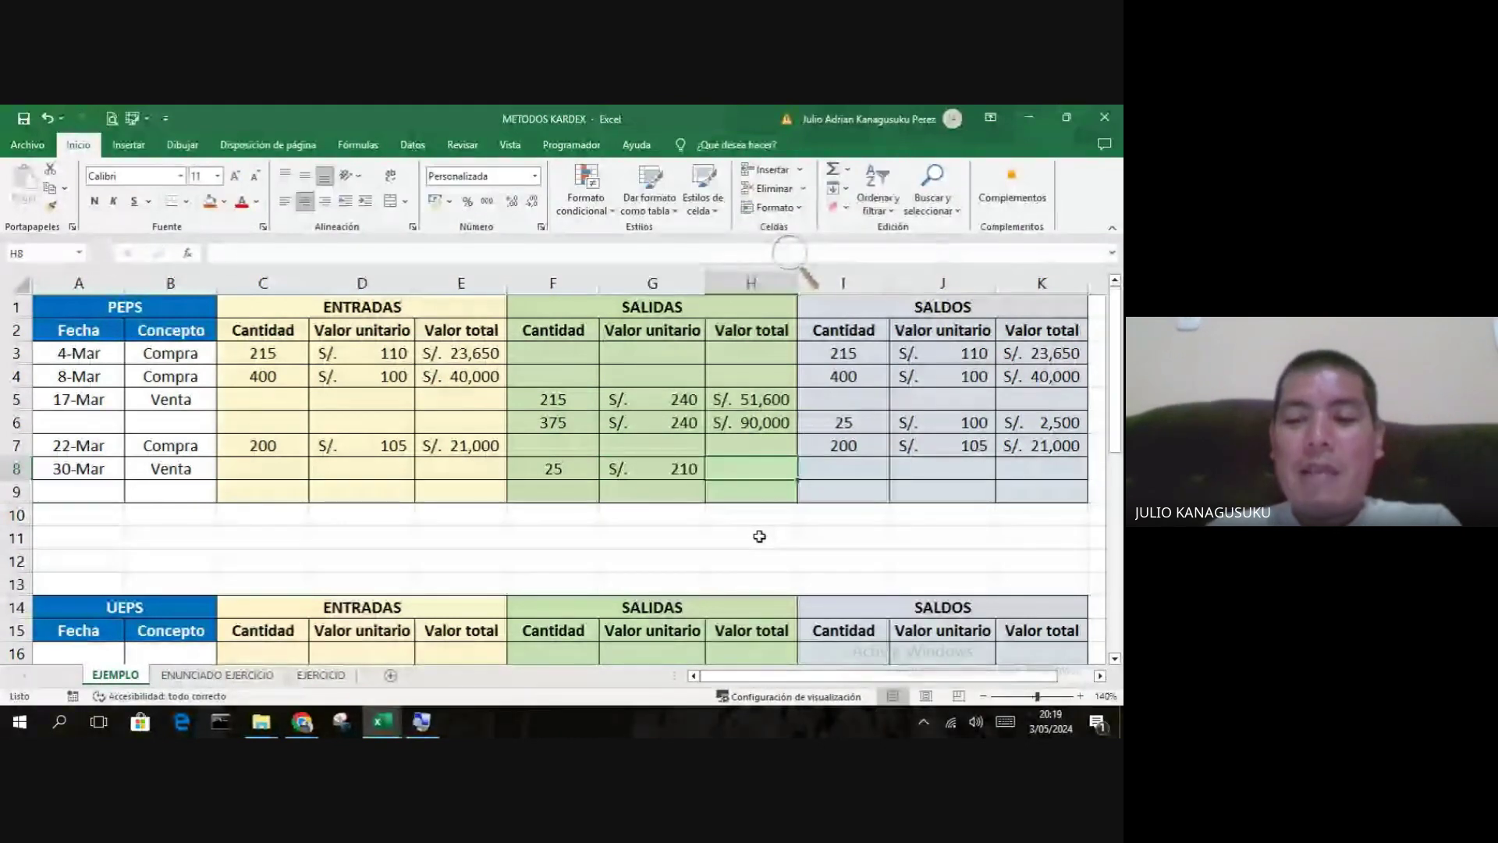
{"action": "type", "text": "="}
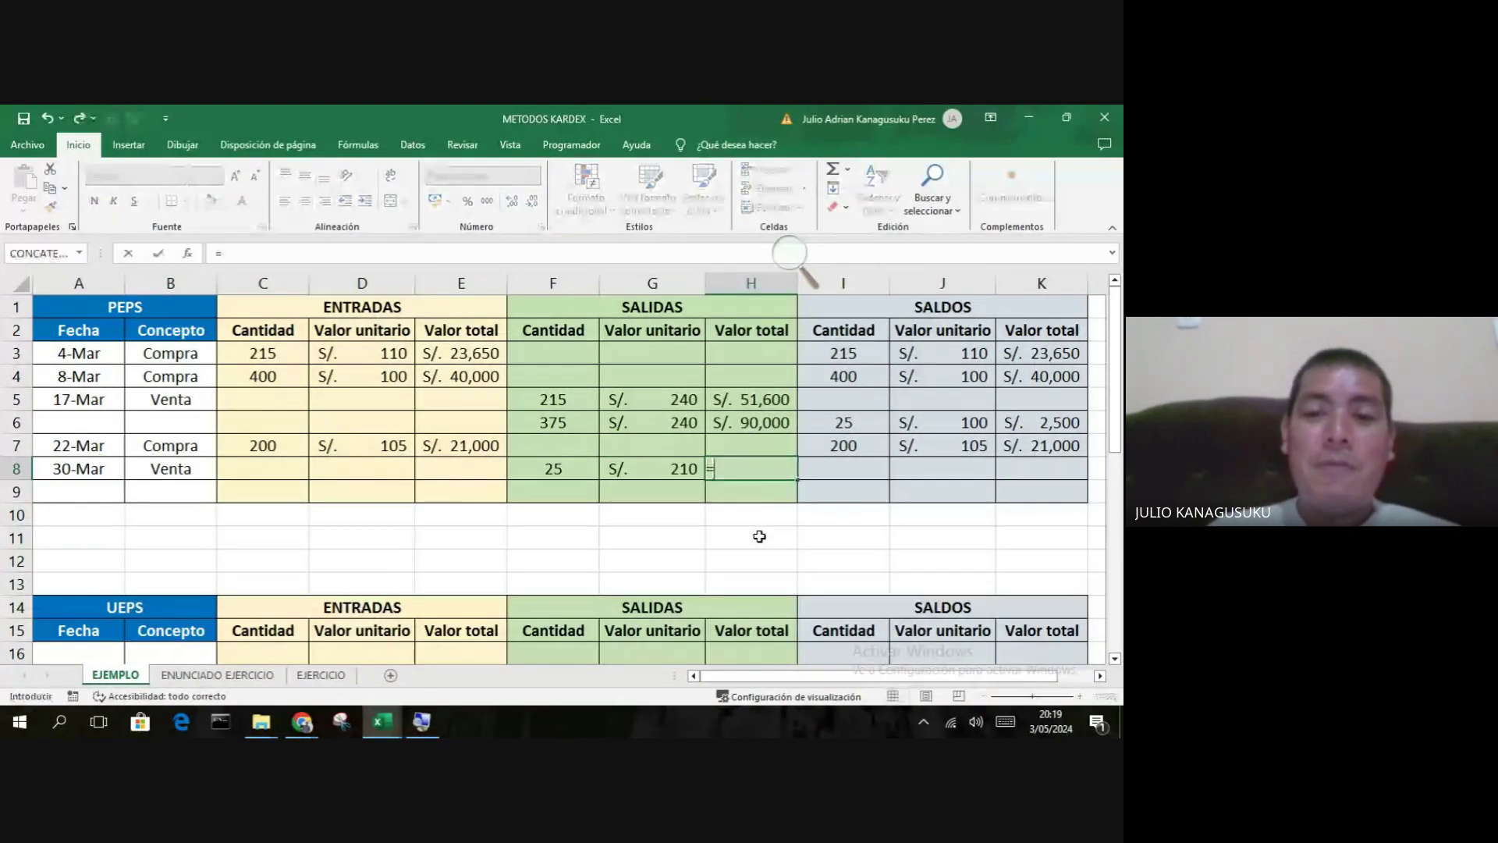
{"action": "left_click", "coordinate": [682, 476]}
{"action": "type", "text": "*"}
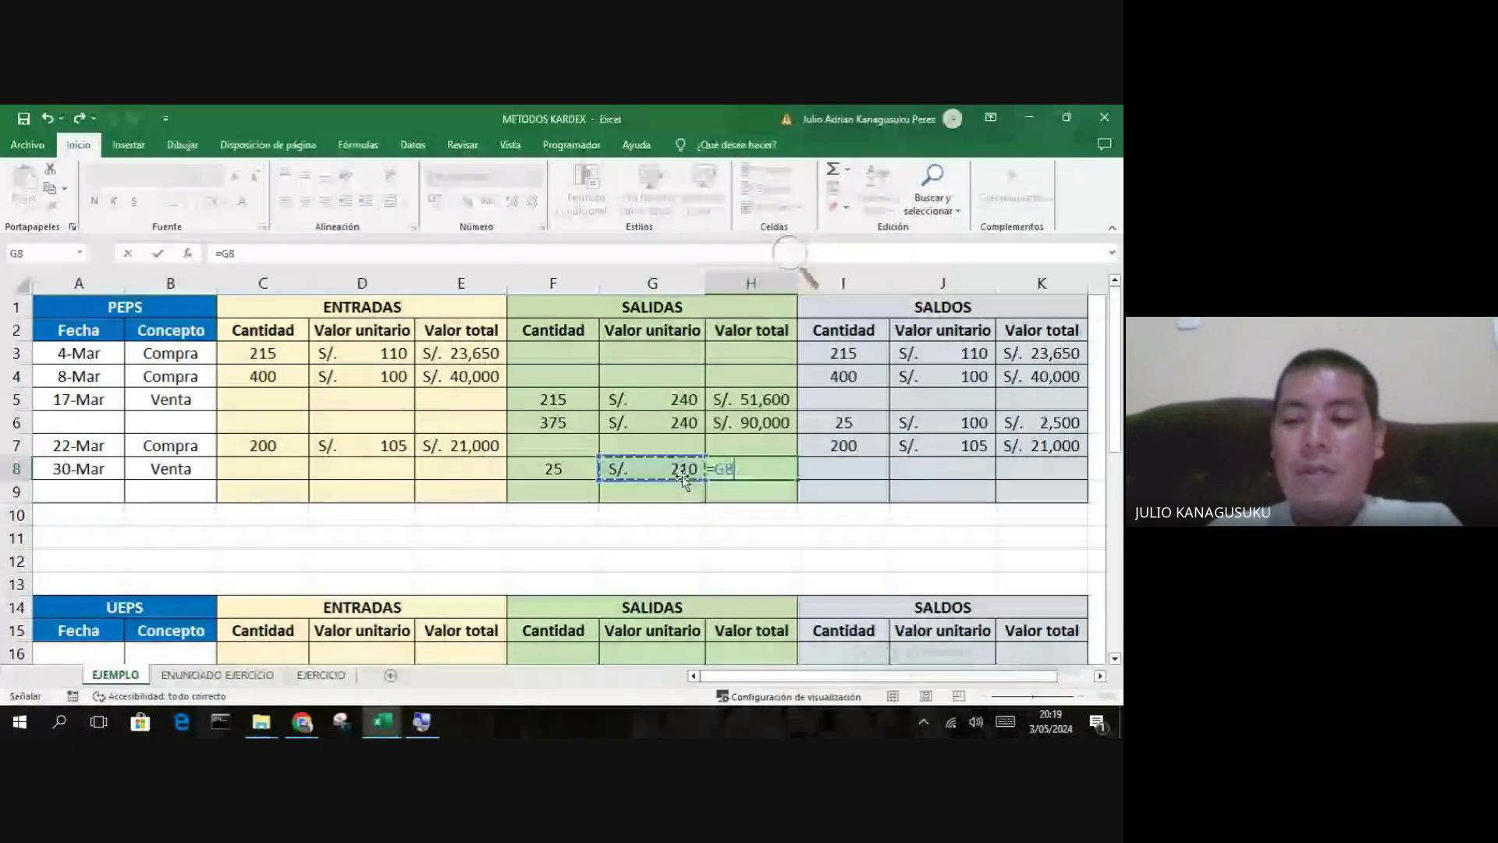
{"action": "left_click", "coordinate": [575, 472]}
{"action": "key", "text": "Return"}
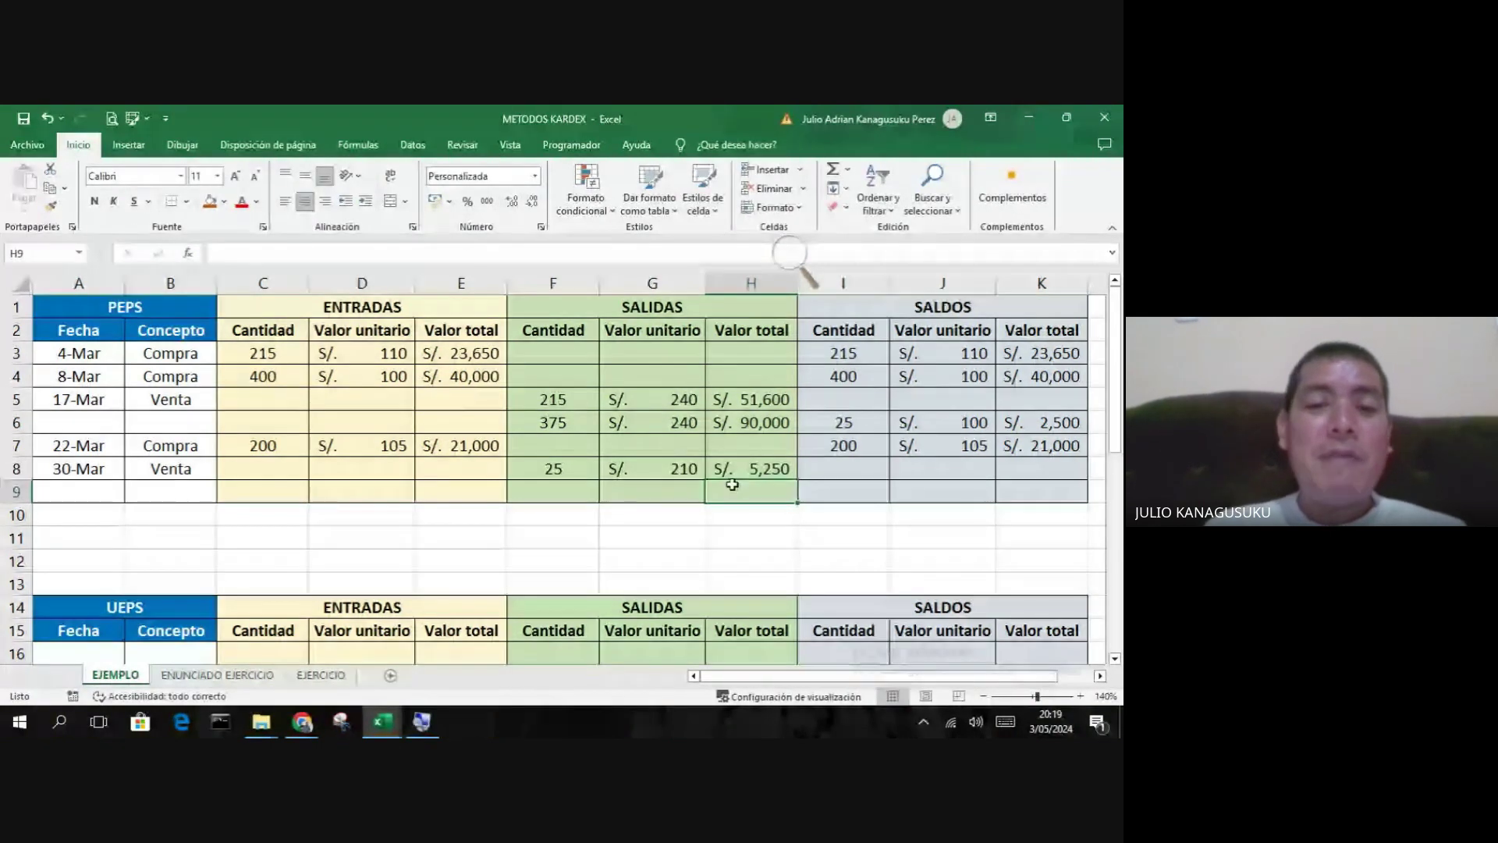
- Record the second 30 March outgoing line with quantity 150 in F9 and unit value 210 in G9, and fill the H8 formula into H9
{"action": "left_click", "coordinate": [575, 487]}
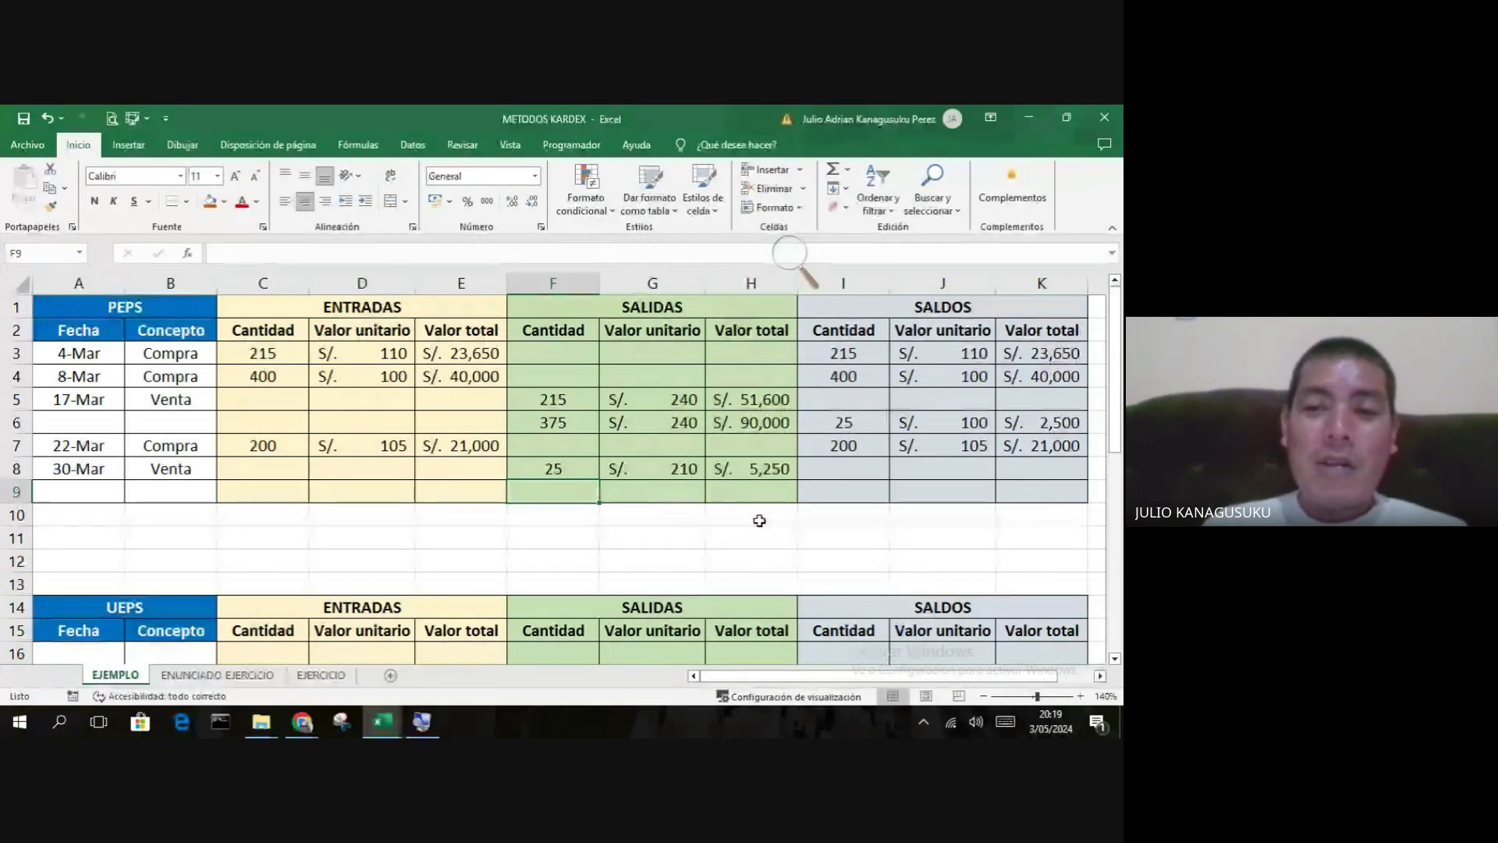
{"action": "left_click", "coordinate": [862, 446]}
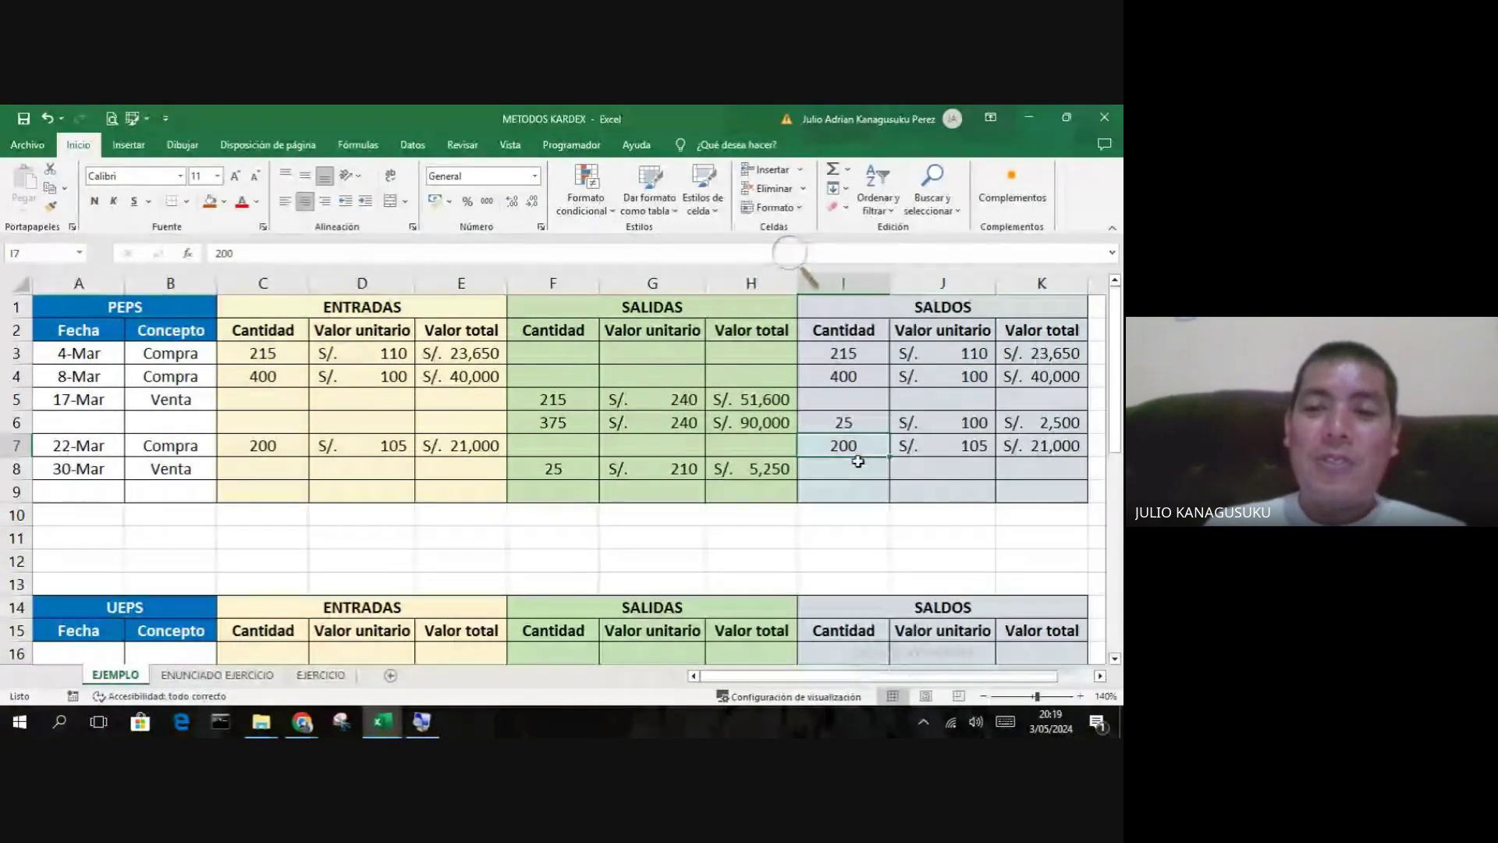
{"action": "left_click", "coordinate": [577, 496]}
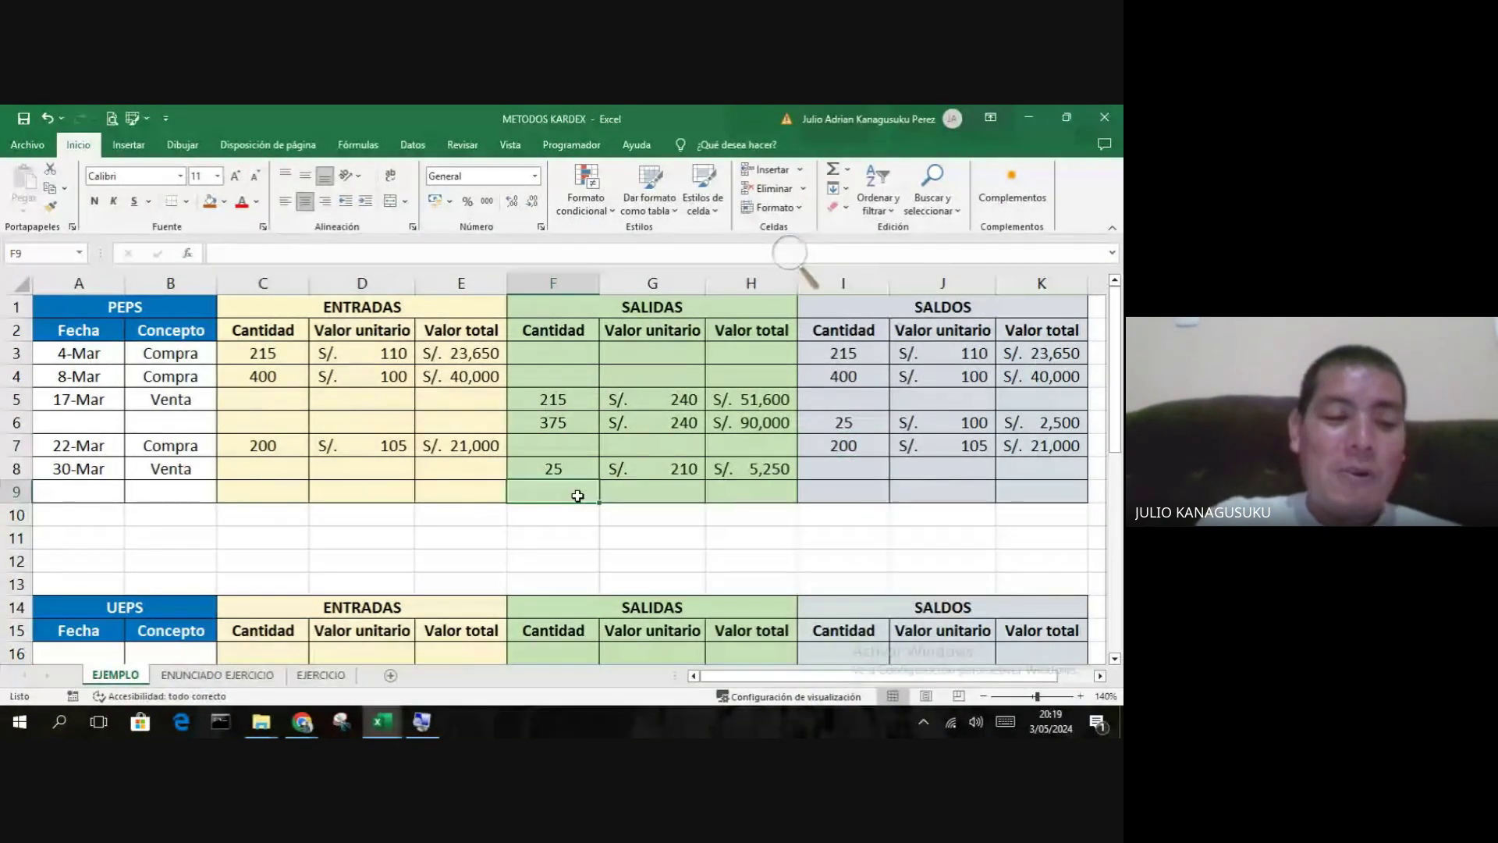
{"action": "type", "text": "150"}
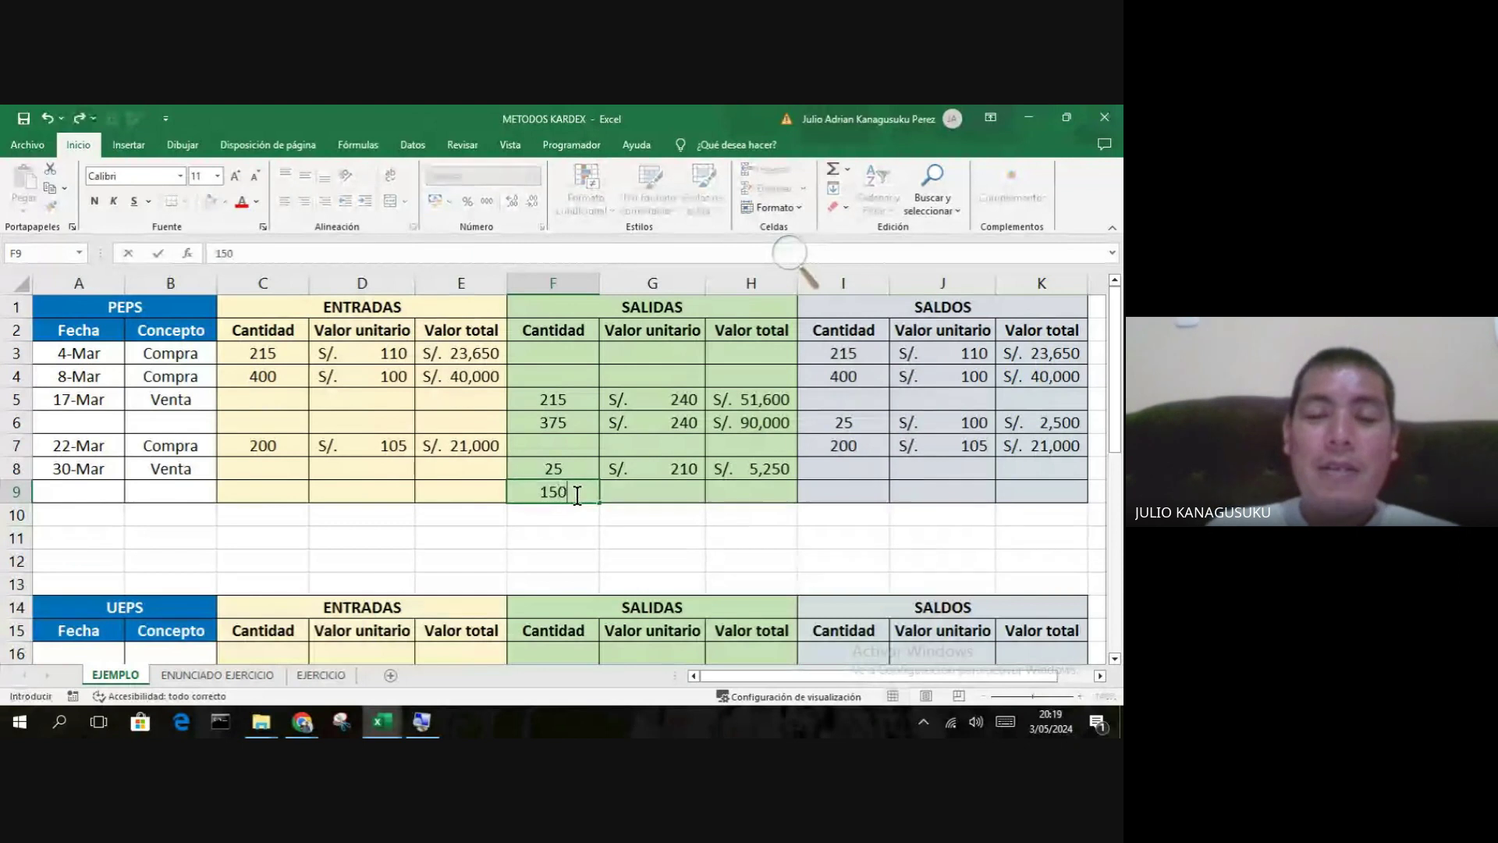
{"action": "key", "text": "Tab"}
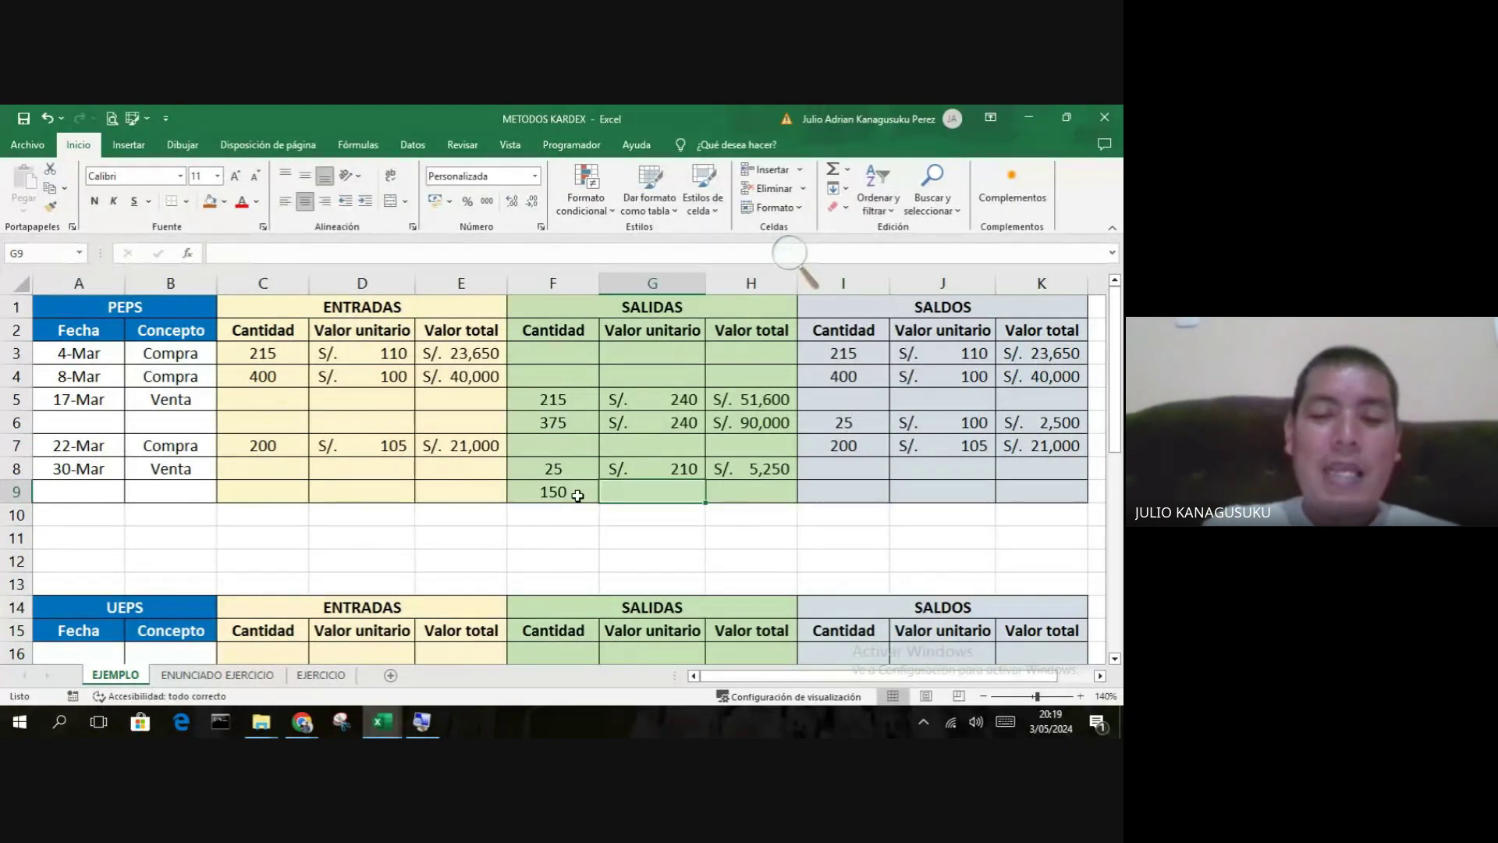
{"action": "type", "text": "210"}
{"action": "key", "text": "Tab"}
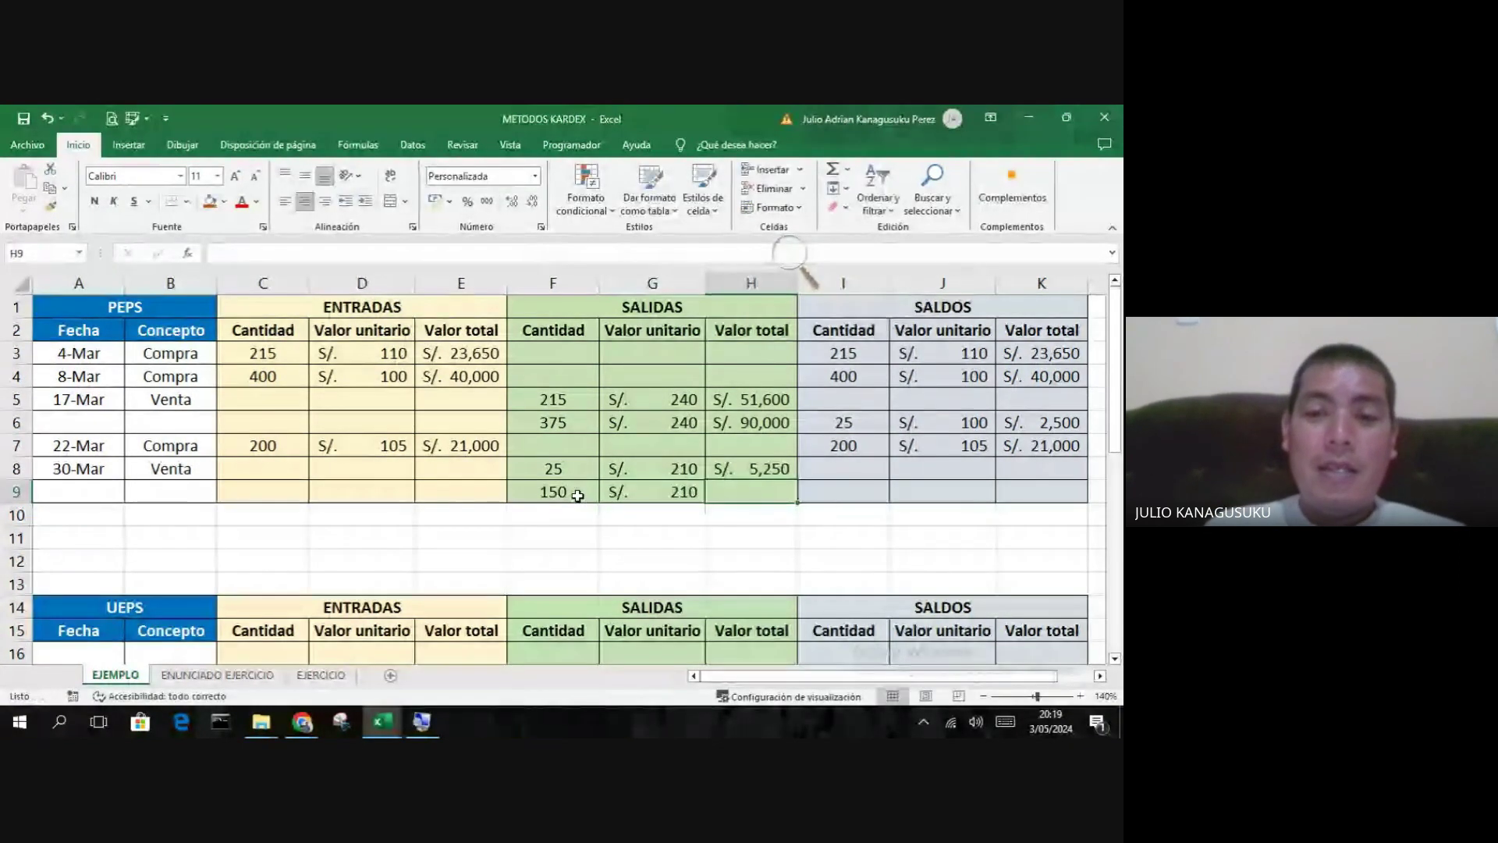
{"action": "left_click", "coordinate": [763, 471]}
{"action": "left_click_drag", "start_coordinate": [796, 479], "coordinate": [794, 497]}
- Check the outgoing quantities in F8:F9 against the SALDOS quantities in I6 and I7
{"action": "left_click_drag", "start_coordinate": [558, 464], "coordinate": [565, 488]}
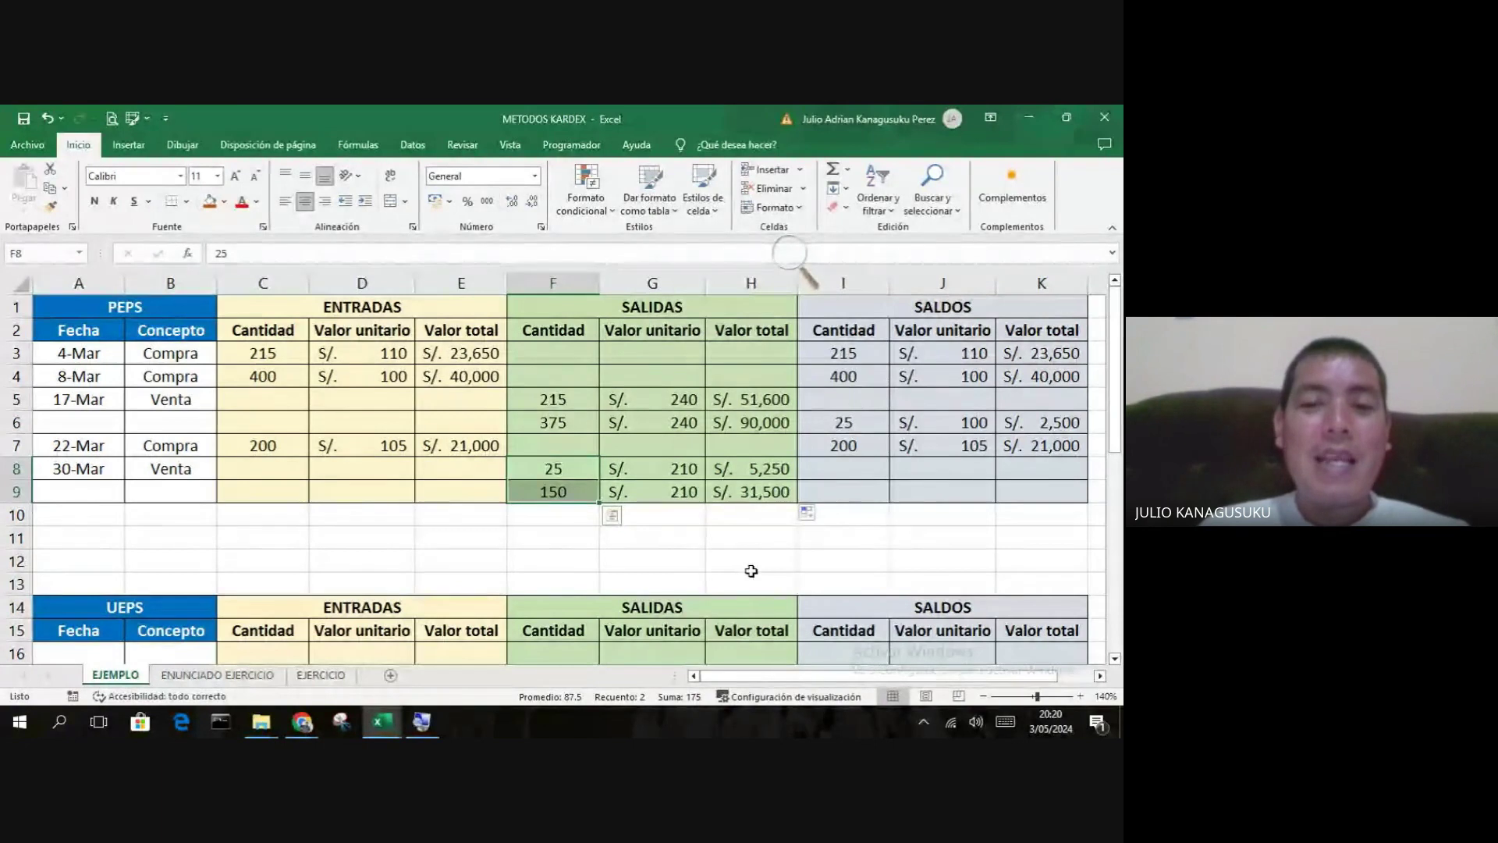
{"action": "left_click", "coordinate": [897, 582]}
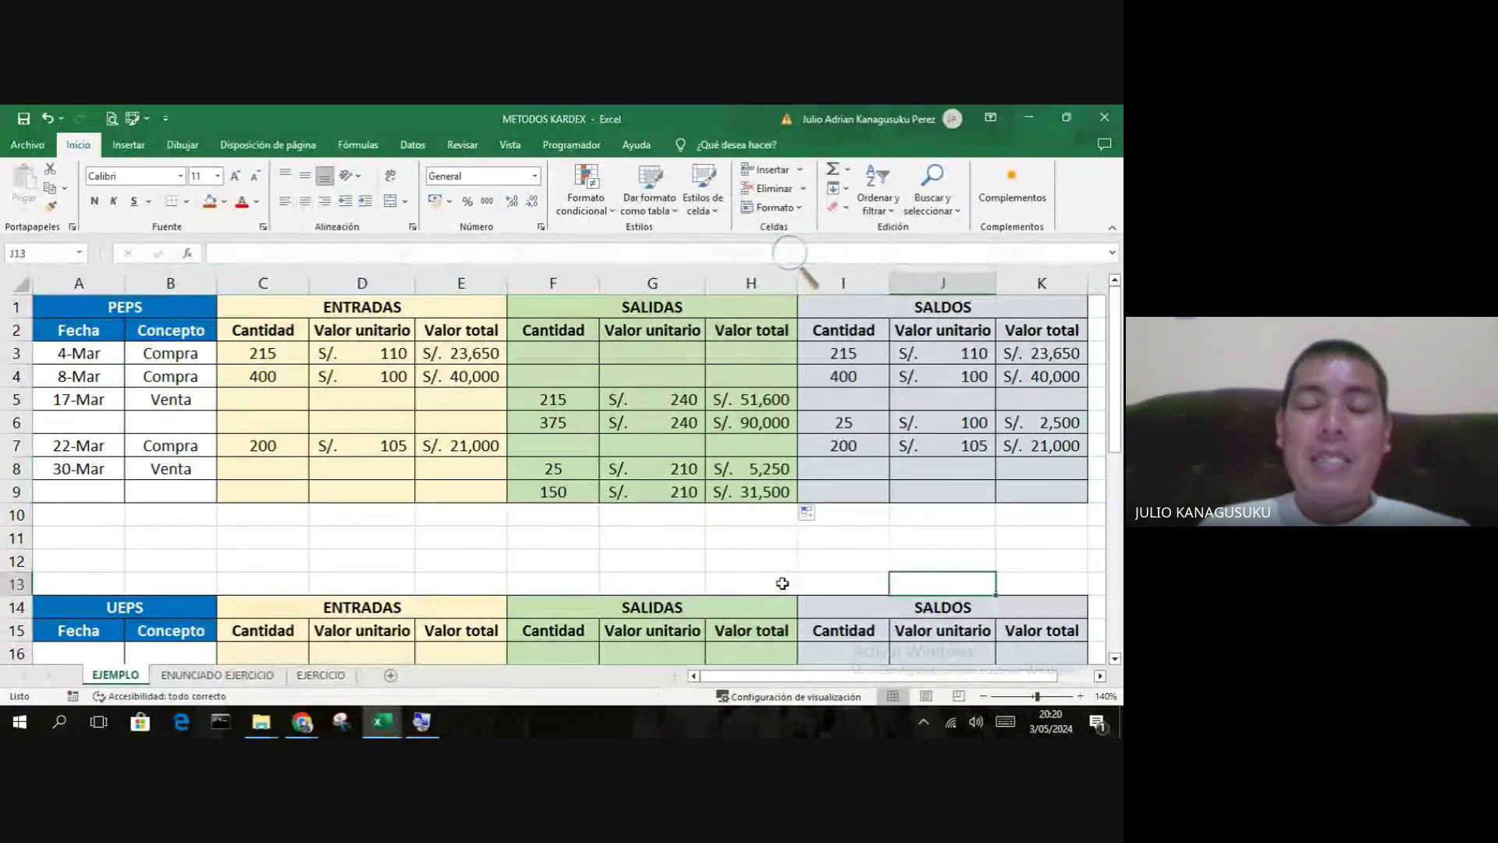
{"action": "left_click", "coordinate": [847, 493]}
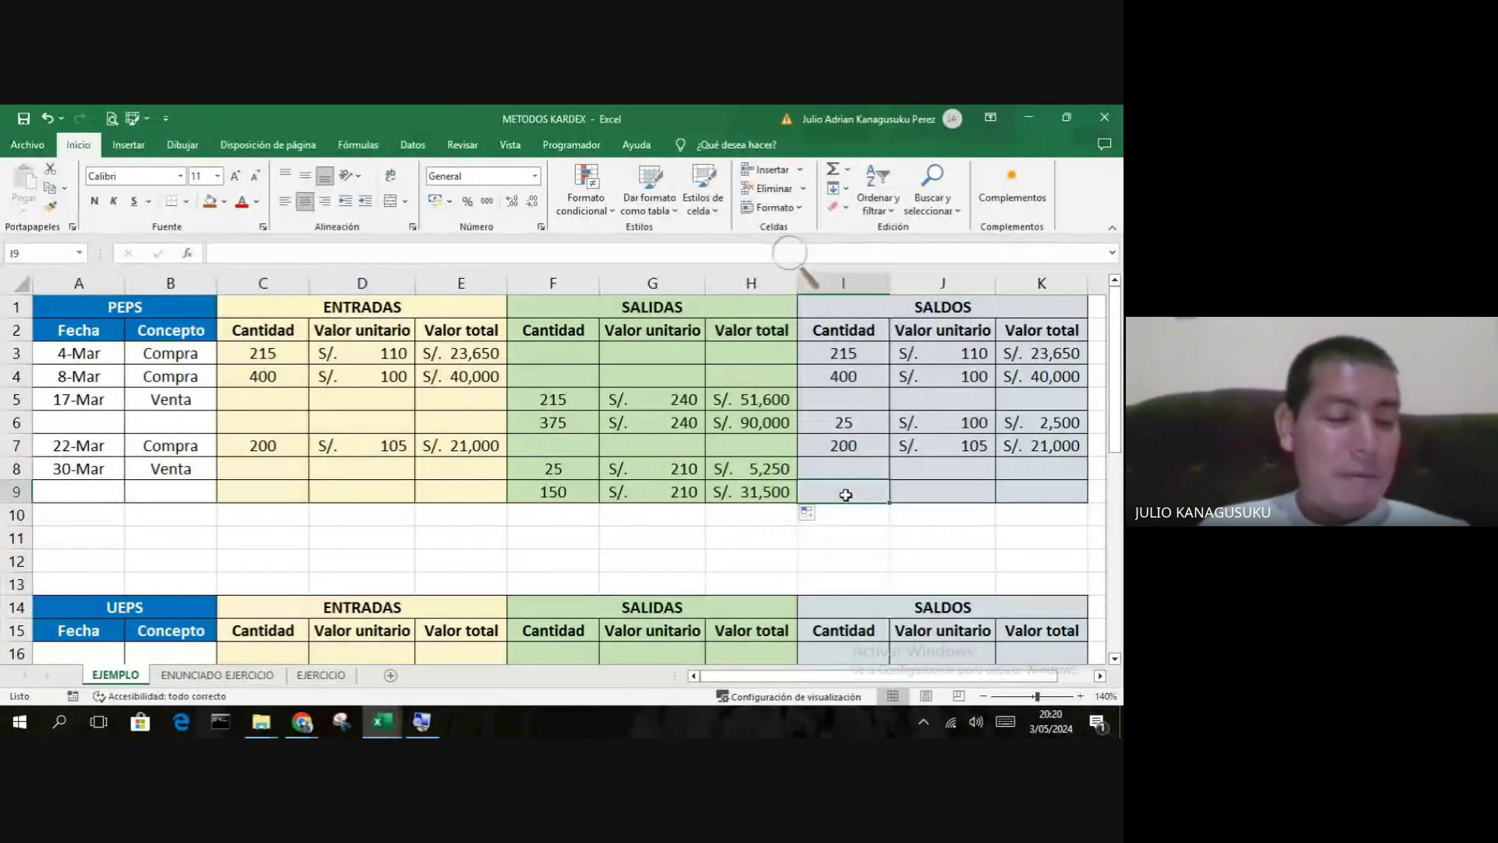
{"action": "left_click", "coordinate": [847, 425]}
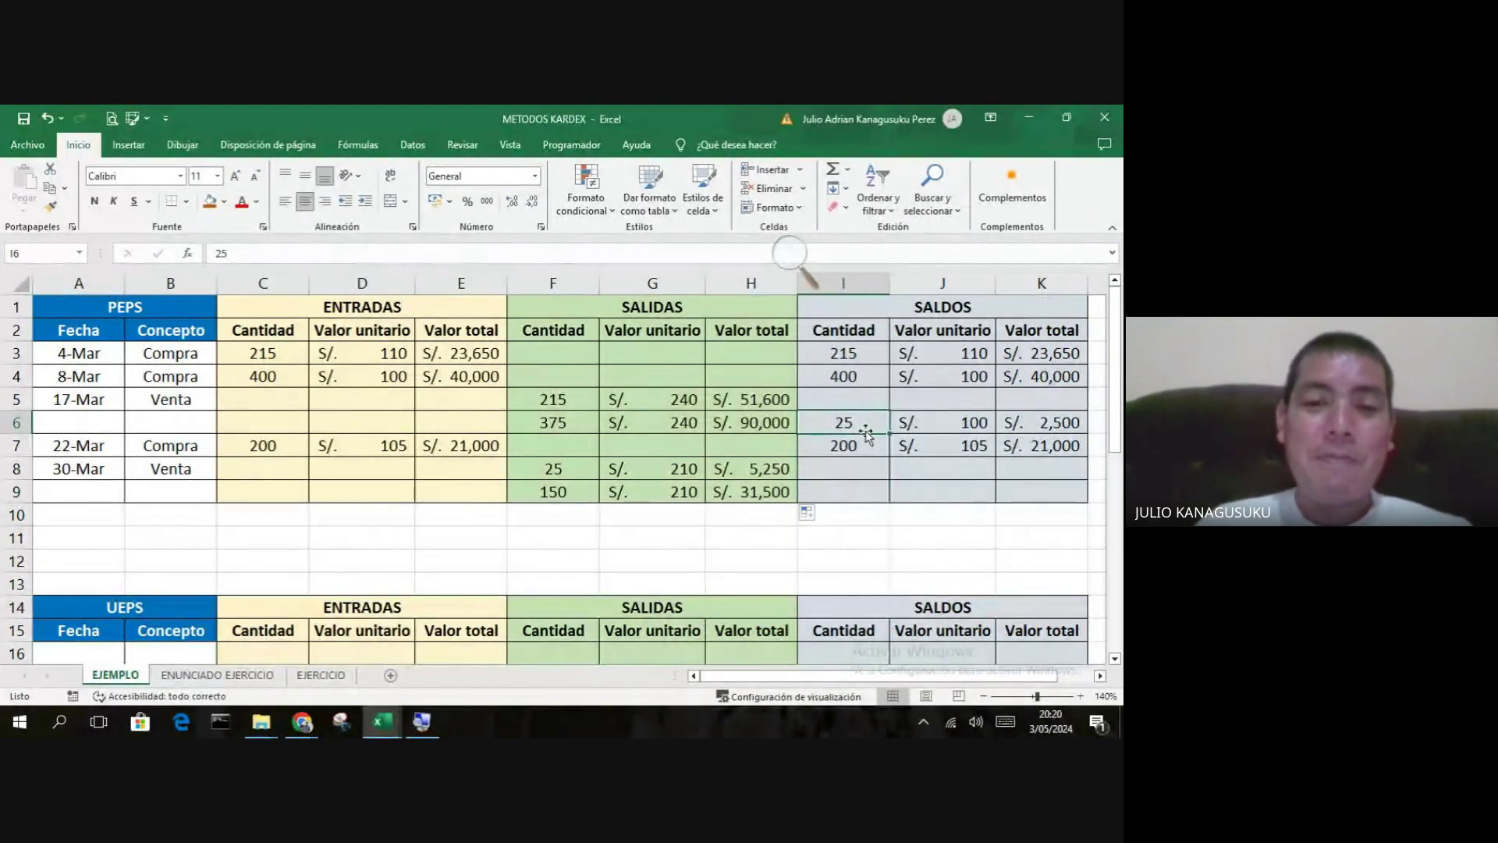
{"action": "left_click", "coordinate": [575, 470]}
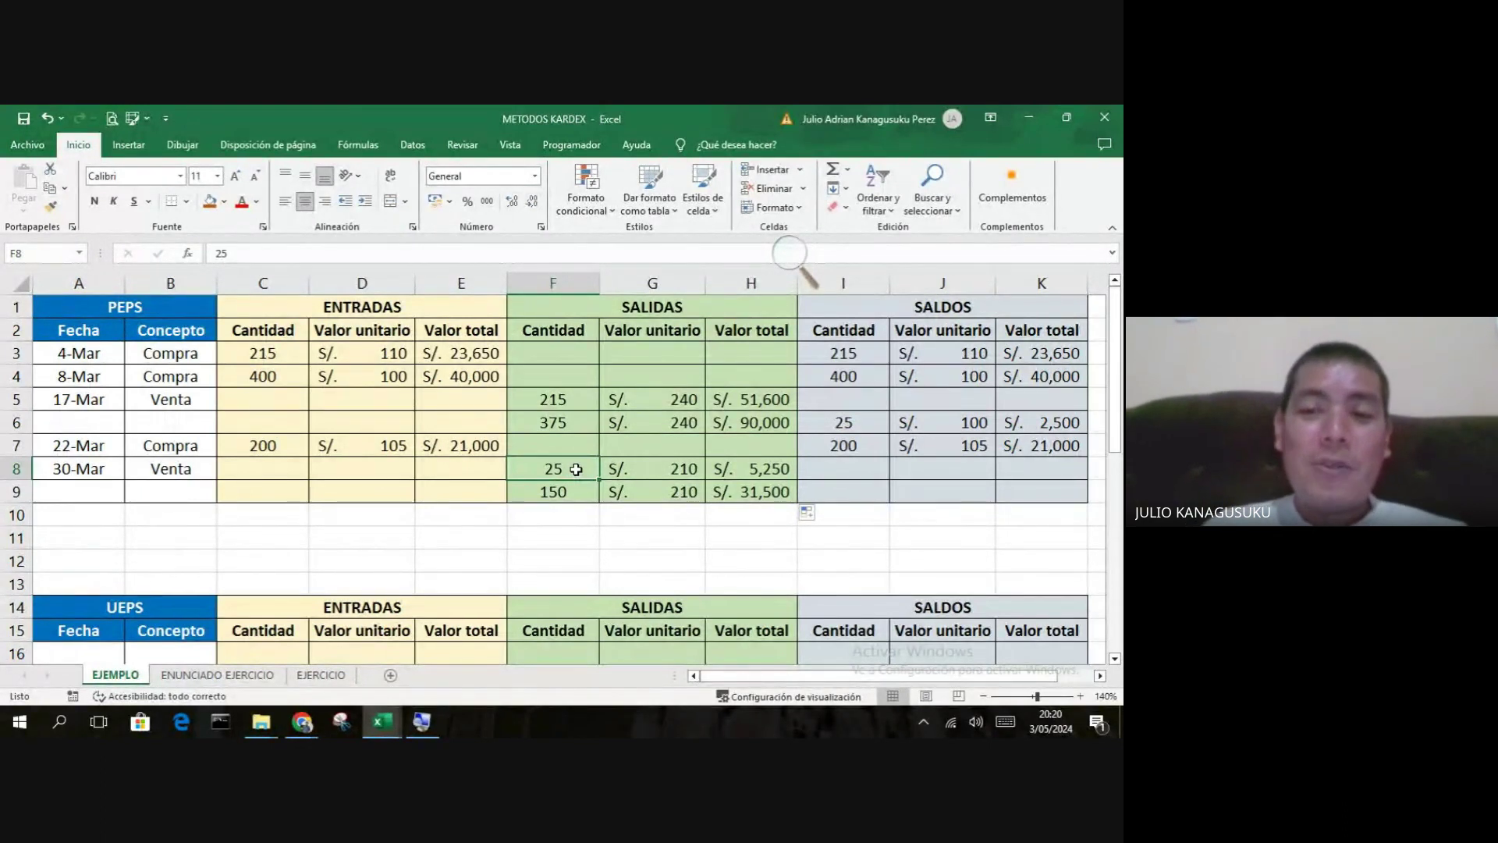
{"action": "left_click", "coordinate": [831, 455]}
{"action": "left_click", "coordinate": [561, 492]}
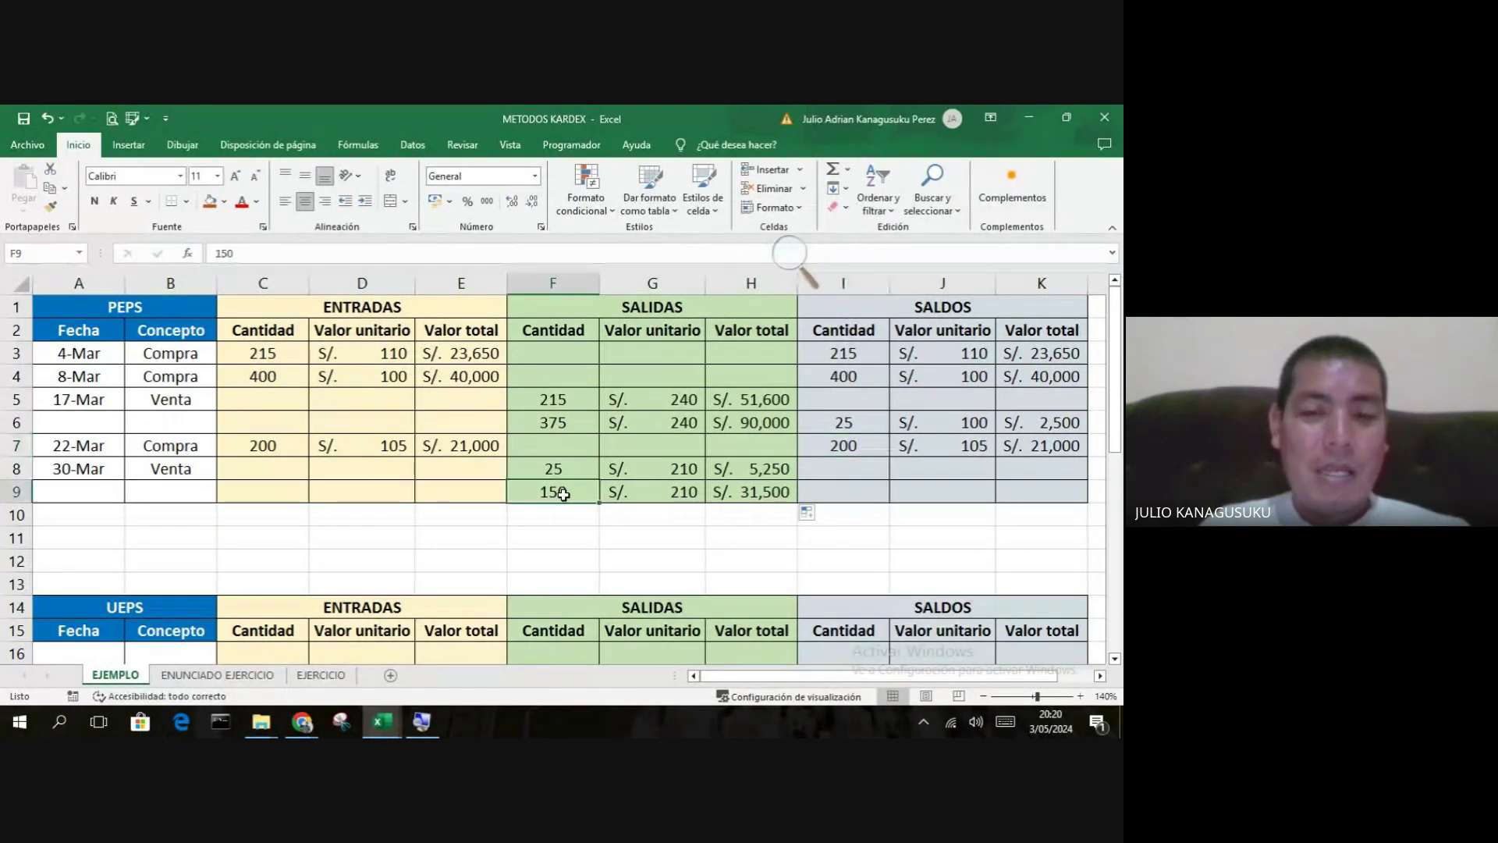
- Enter the closing balance in row 9 of SALDOS: quantity 50, unit value 105, and total value =I9*J9
{"action": "left_click", "coordinate": [841, 502]}
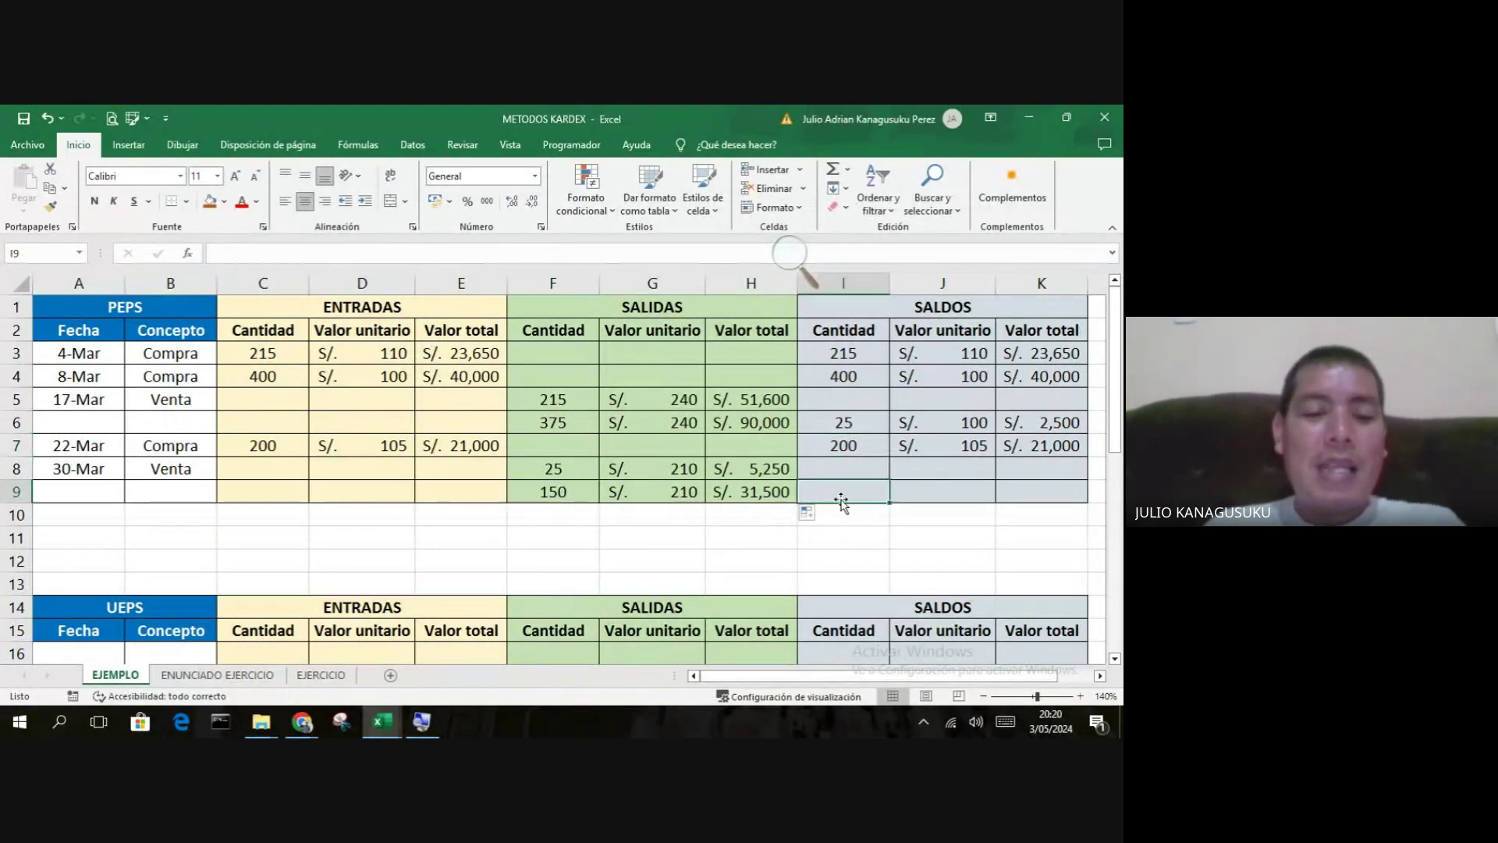
{"action": "type", "text": "50"}
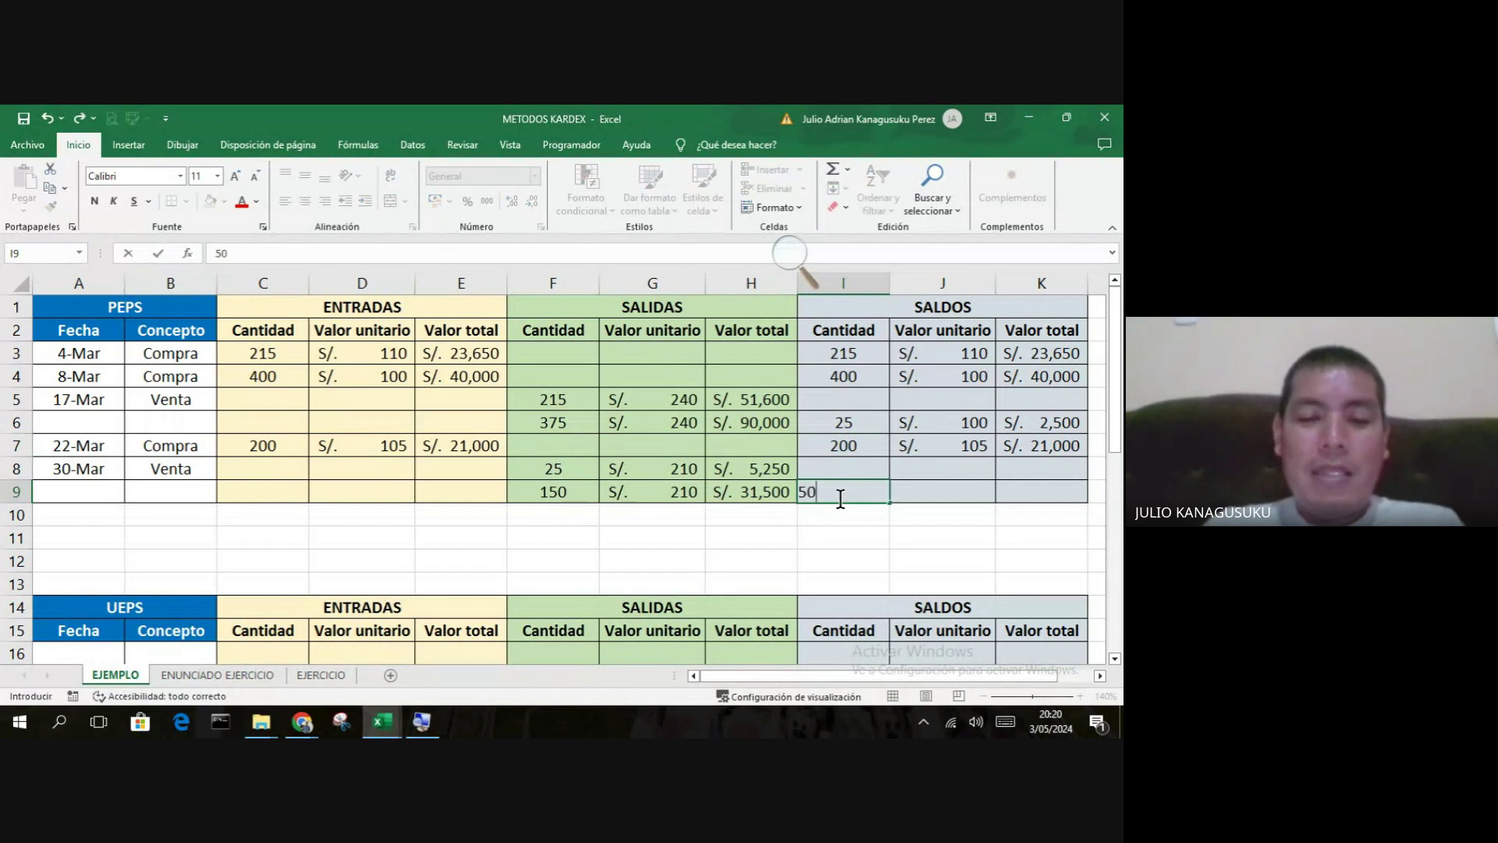
{"action": "key", "text": "Tab"}
{"action": "type", "text": "105"}
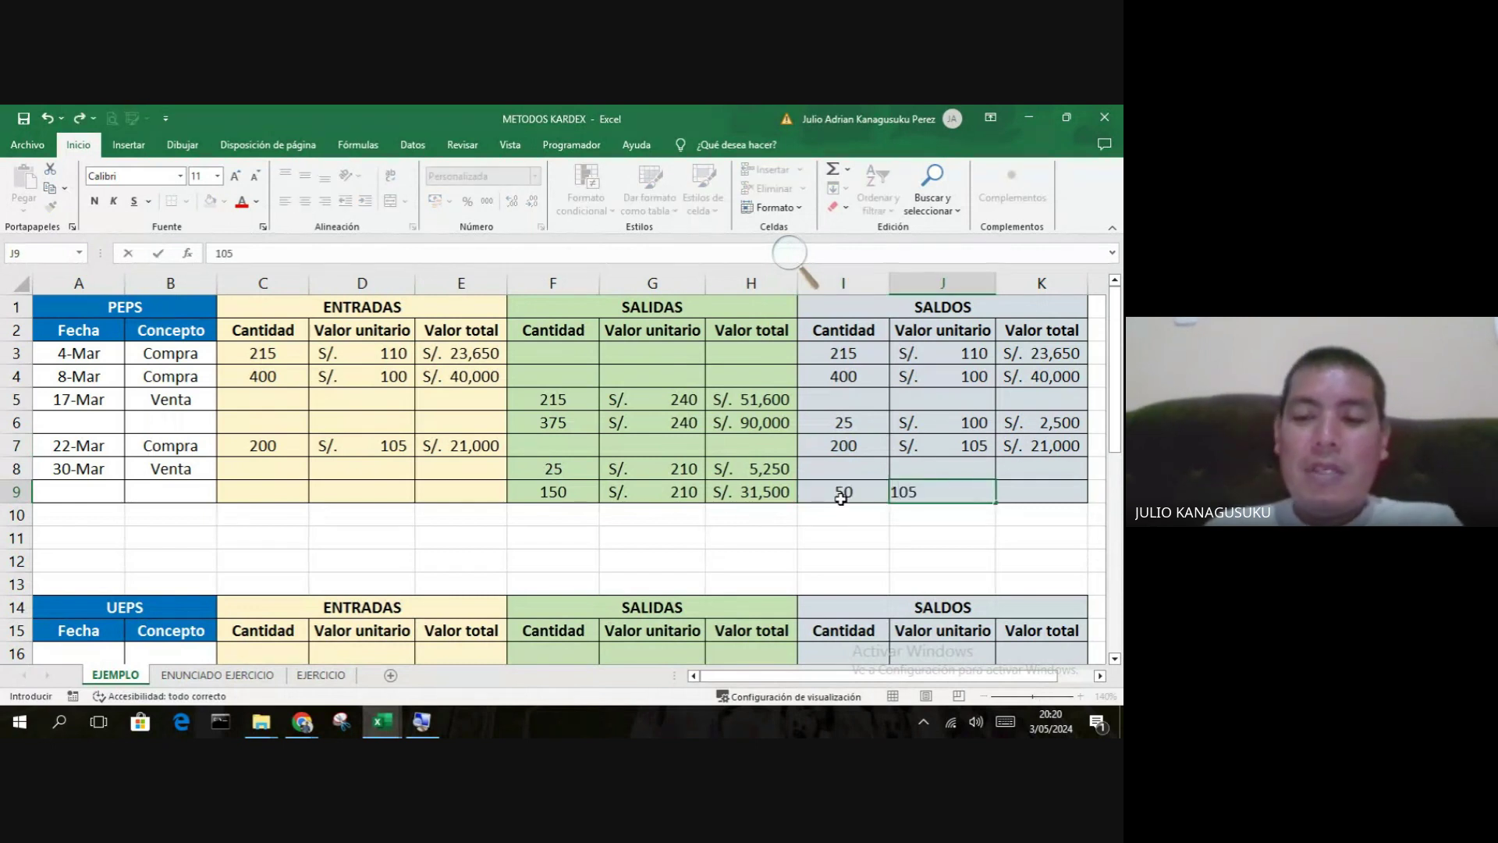
{"action": "key", "text": "Tab"}
{"action": "type", "text": "="}
{"action": "left_click", "coordinate": [841, 497]}
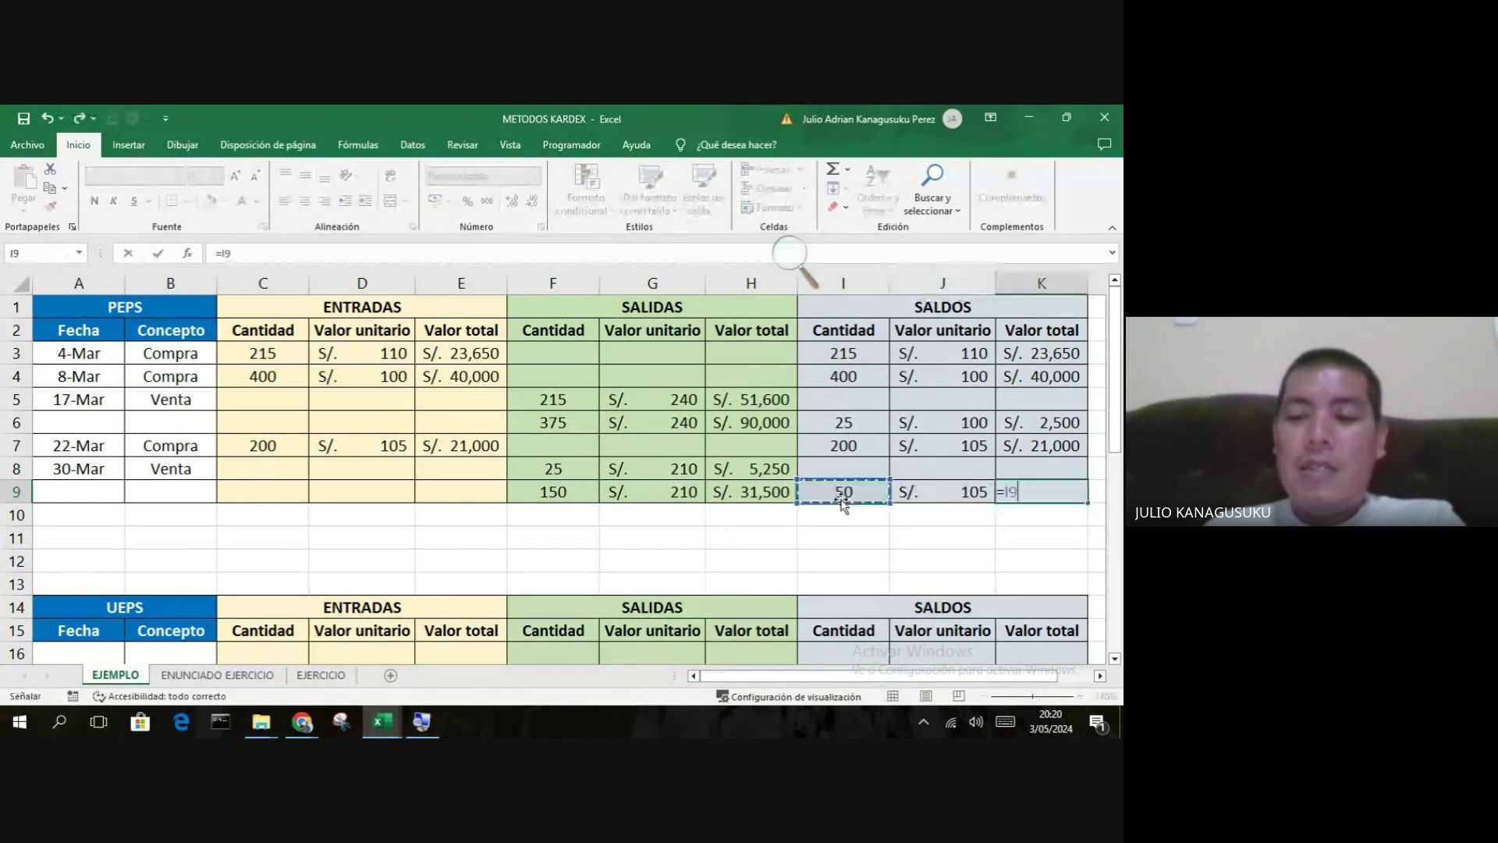
{"action": "type", "text": "*"}
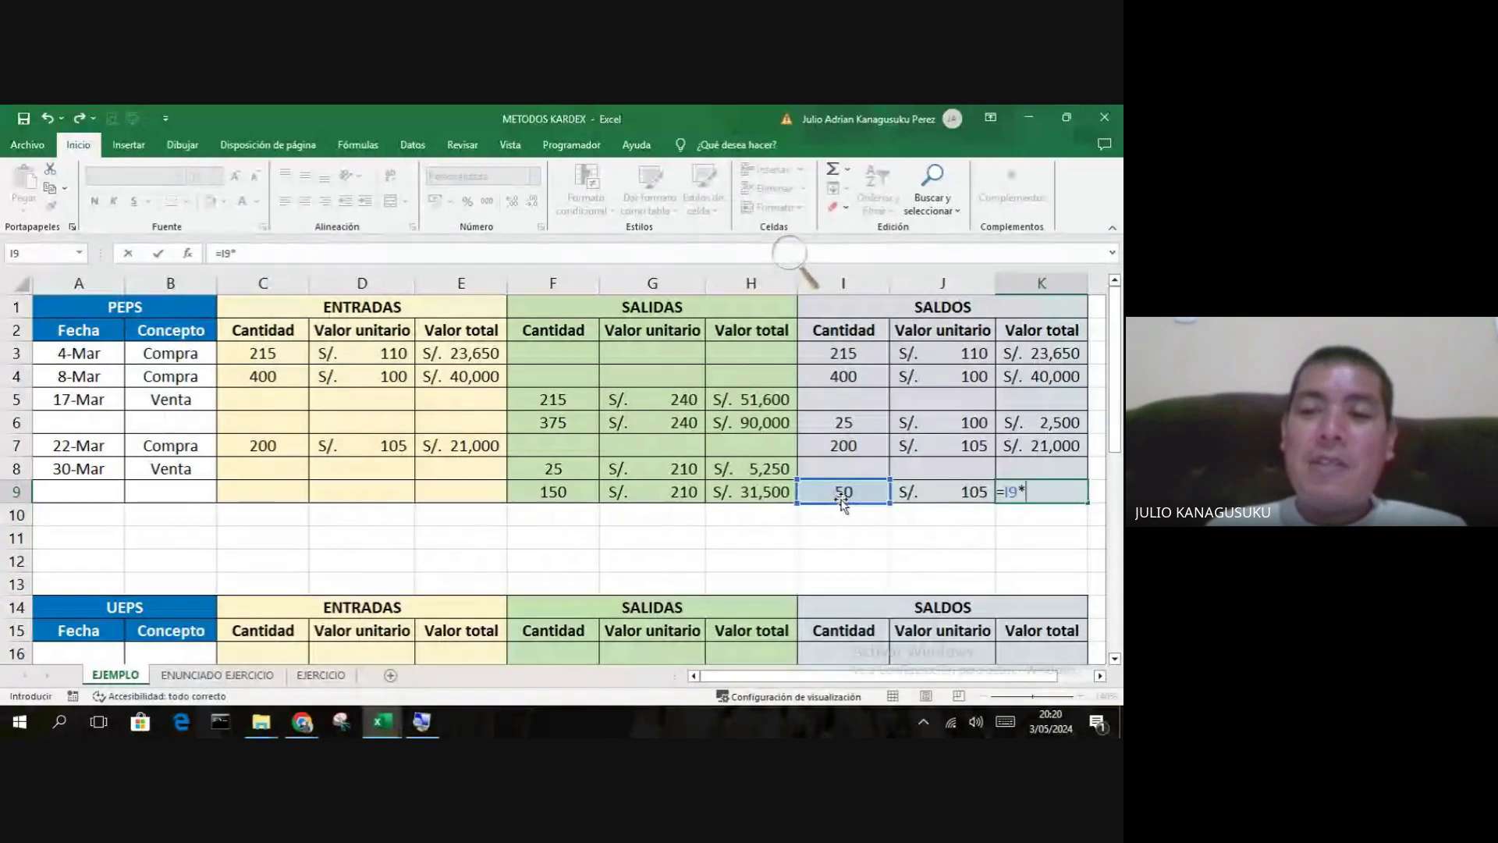
{"action": "left_click", "coordinate": [918, 497]}
{"action": "key", "text": "Return"}
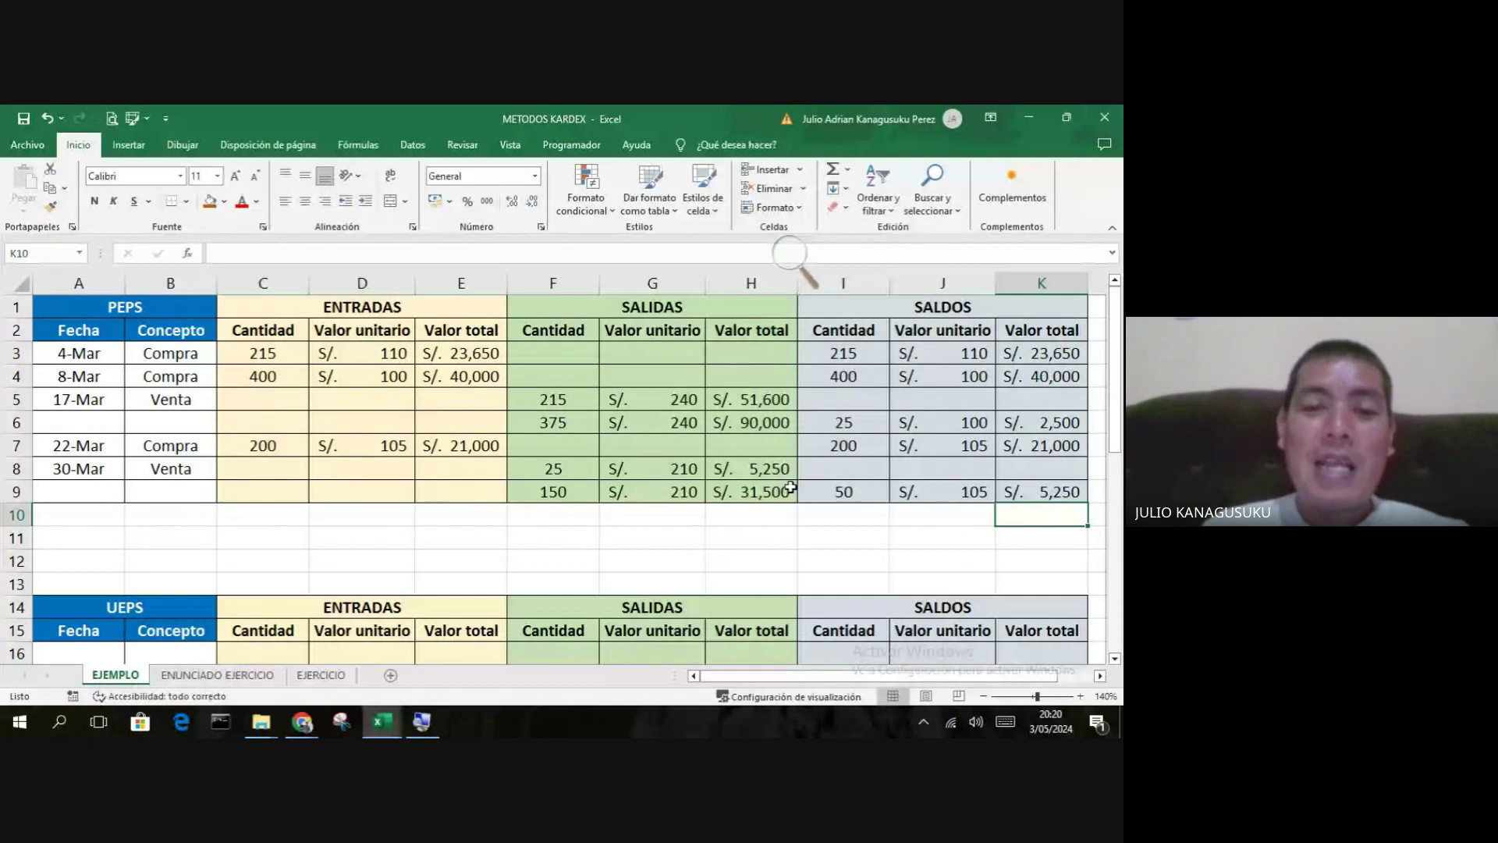
- Total the PEPS value columns with SUMA, adding E3:E9 in E10 for ENTRADAS and H3:H9 in H10 for SALIDAS
{"action": "left_click", "coordinate": [470, 514]}
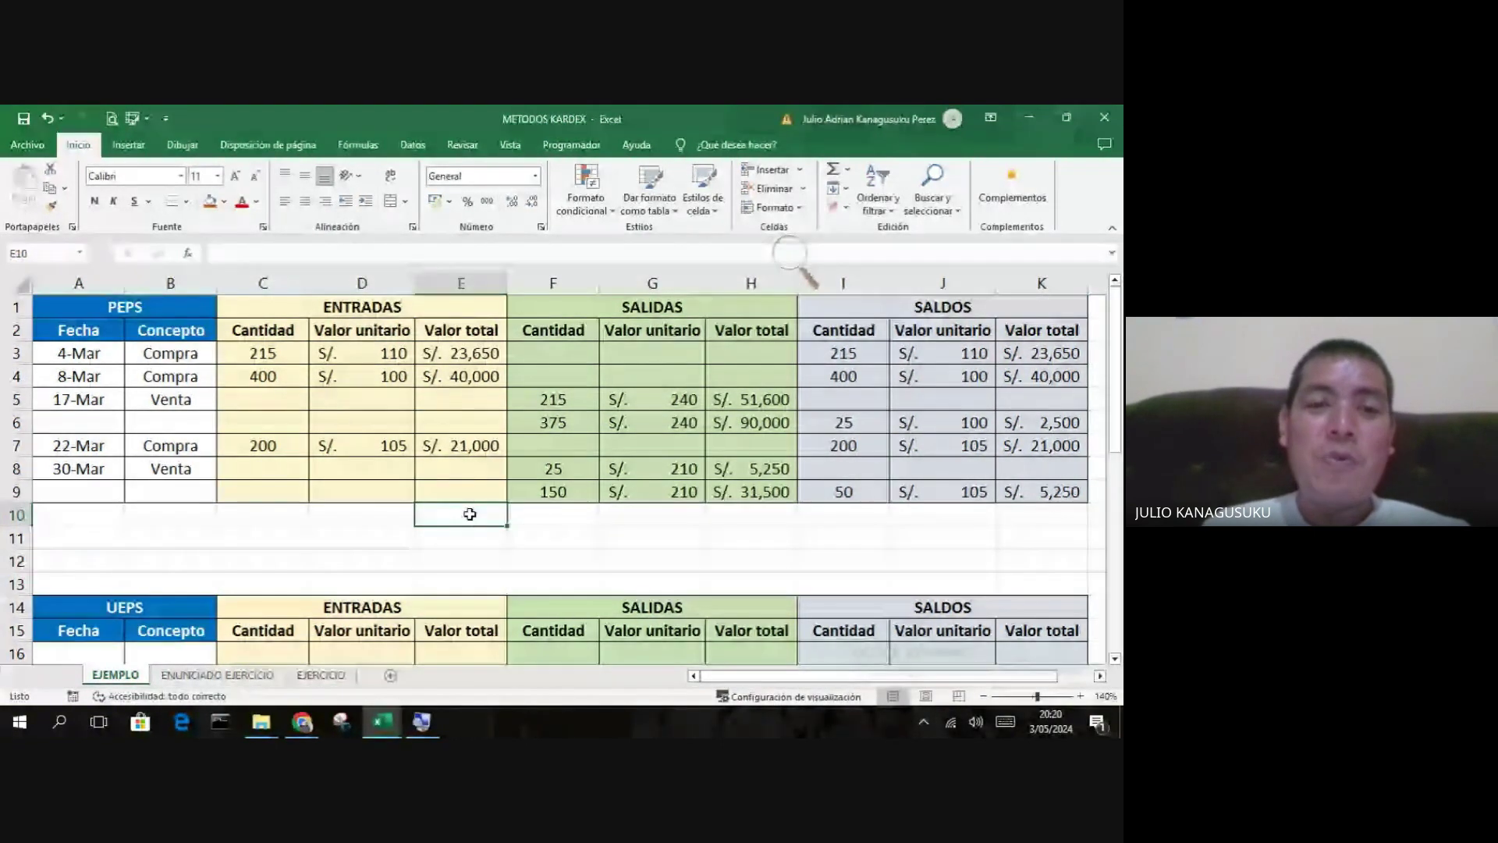
{"action": "left_click", "coordinate": [832, 178]}
{"action": "left_click_drag", "start_coordinate": [459, 352], "coordinate": [454, 489]}
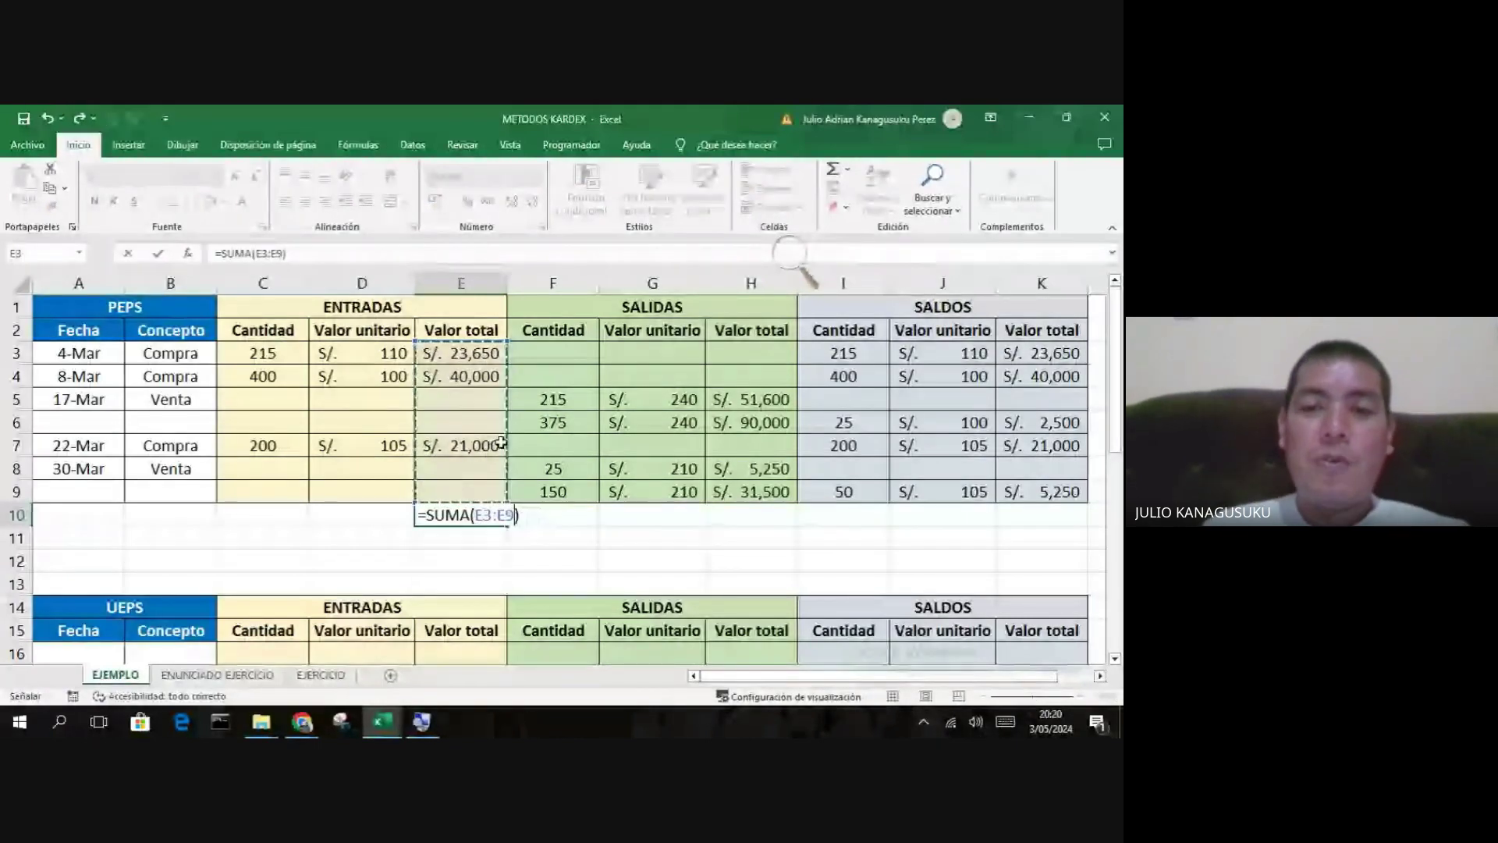
{"action": "key", "text": "Return"}
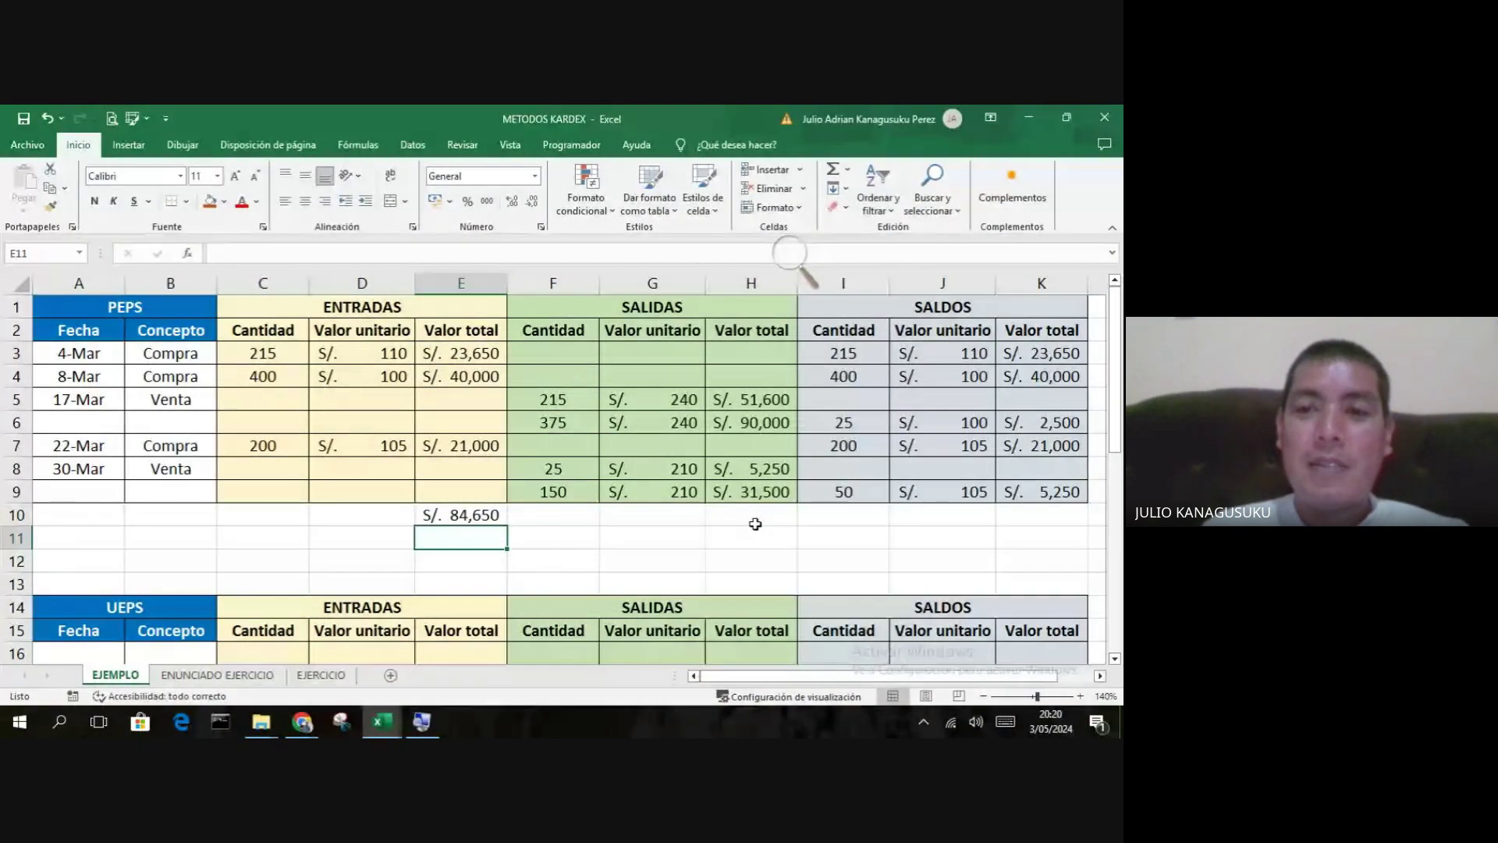
{"action": "left_click", "coordinate": [753, 518]}
{"action": "left_click", "coordinate": [834, 172]}
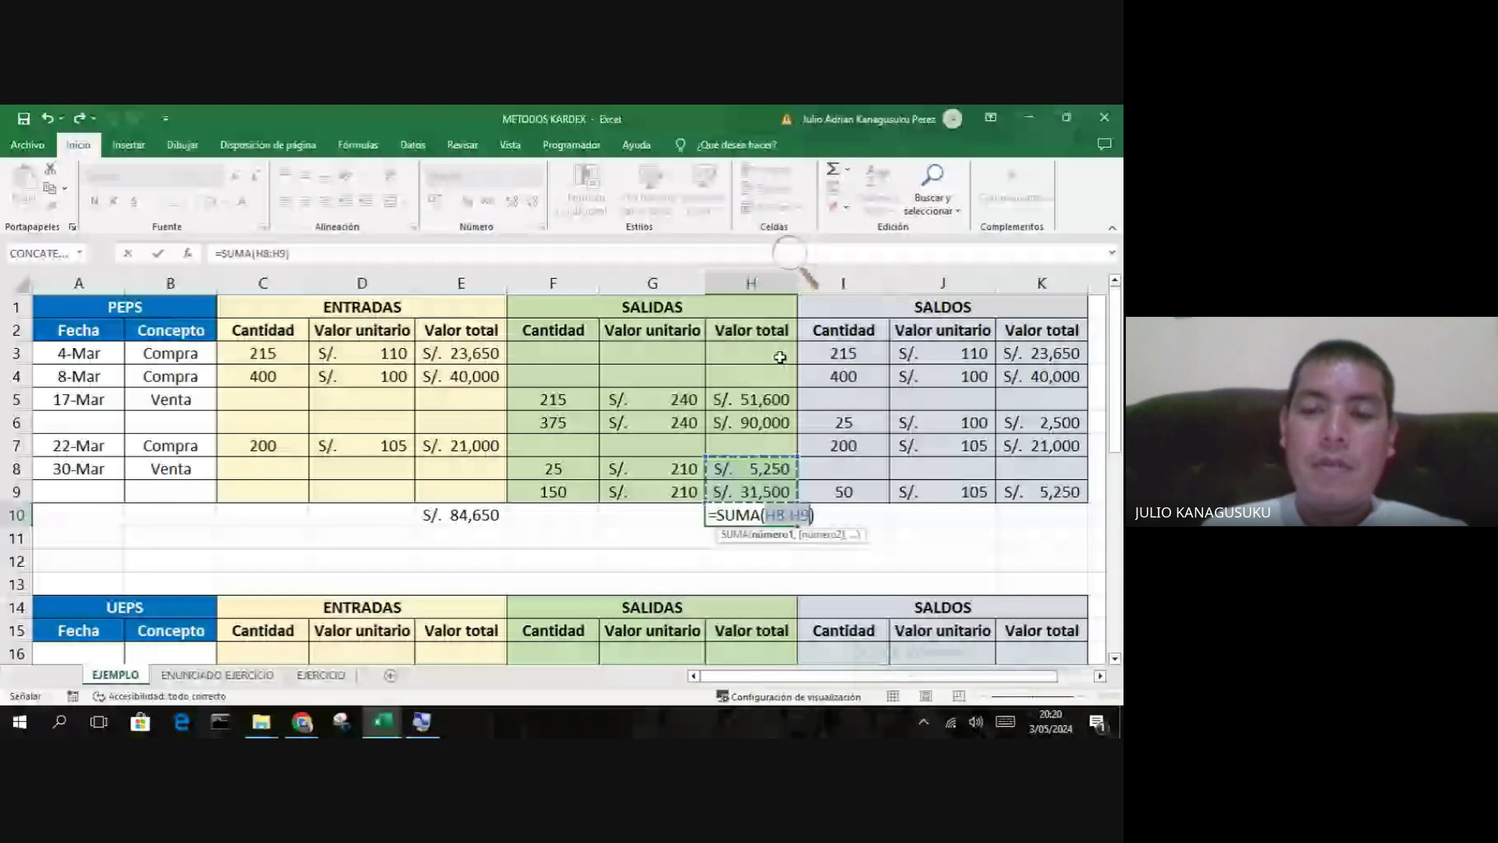
{"action": "left_click_drag", "start_coordinate": [779, 357], "coordinate": [770, 503]}
{"action": "key", "text": "ctrl+Return"}
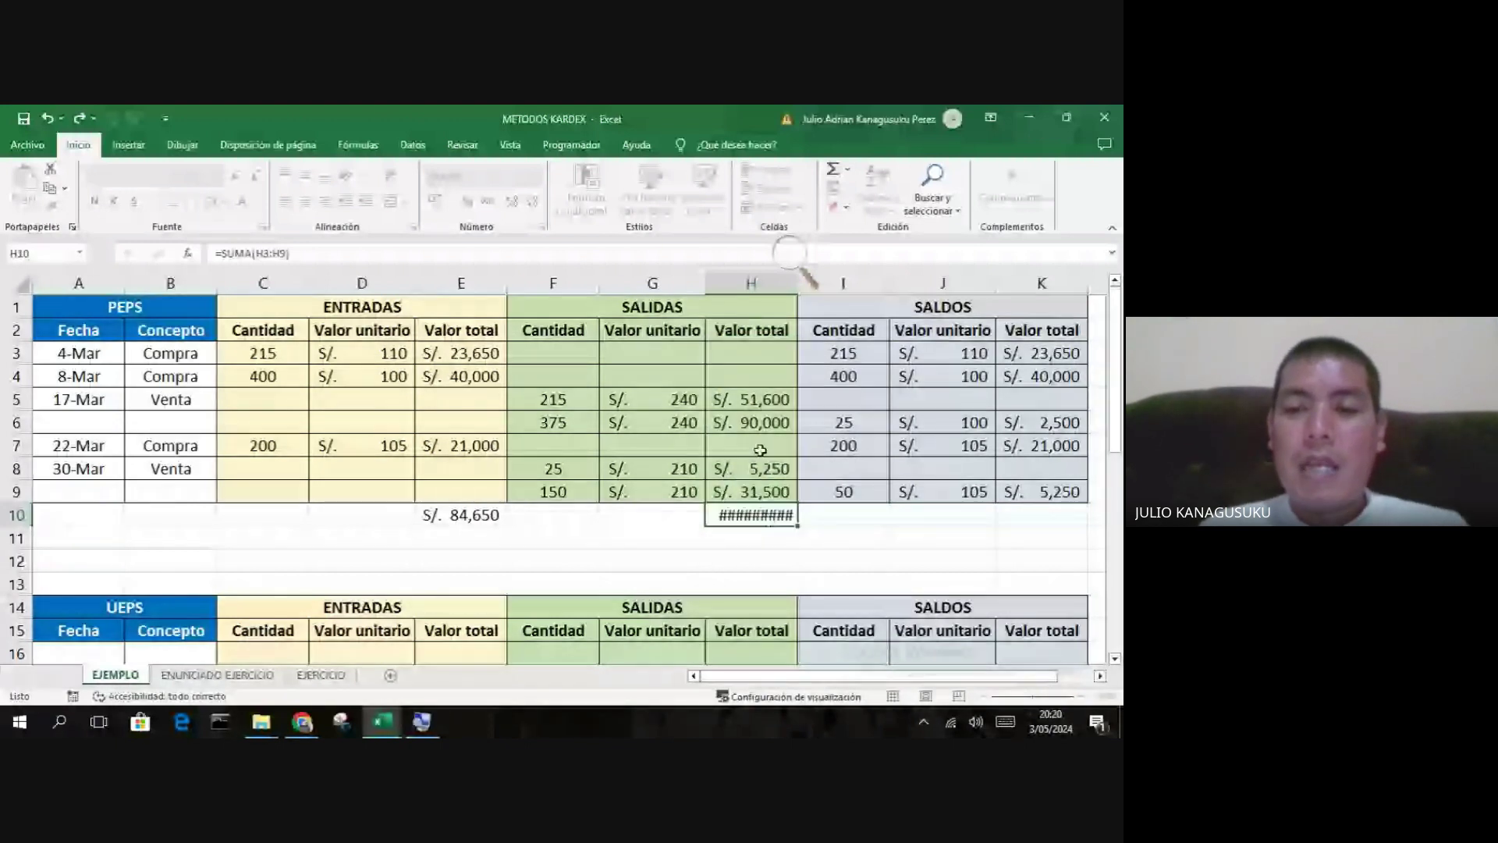
- Bring the final SALDOS quantity into I10 with the formula =I9
{"action": "left_click", "coordinate": [883, 517]}
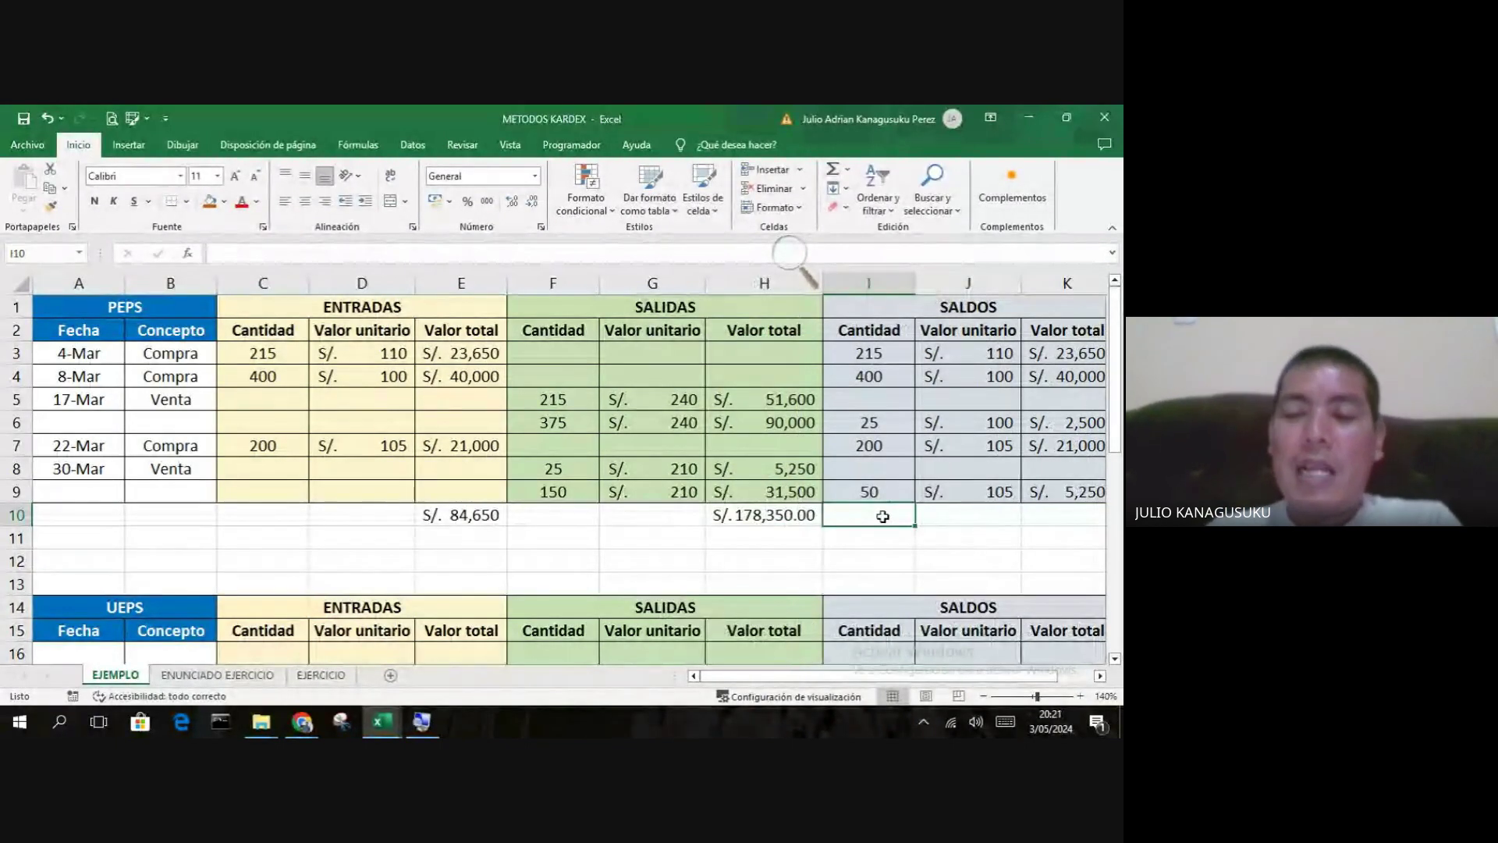
{"action": "type", "text": "="}
{"action": "left_click", "coordinate": [887, 492]}
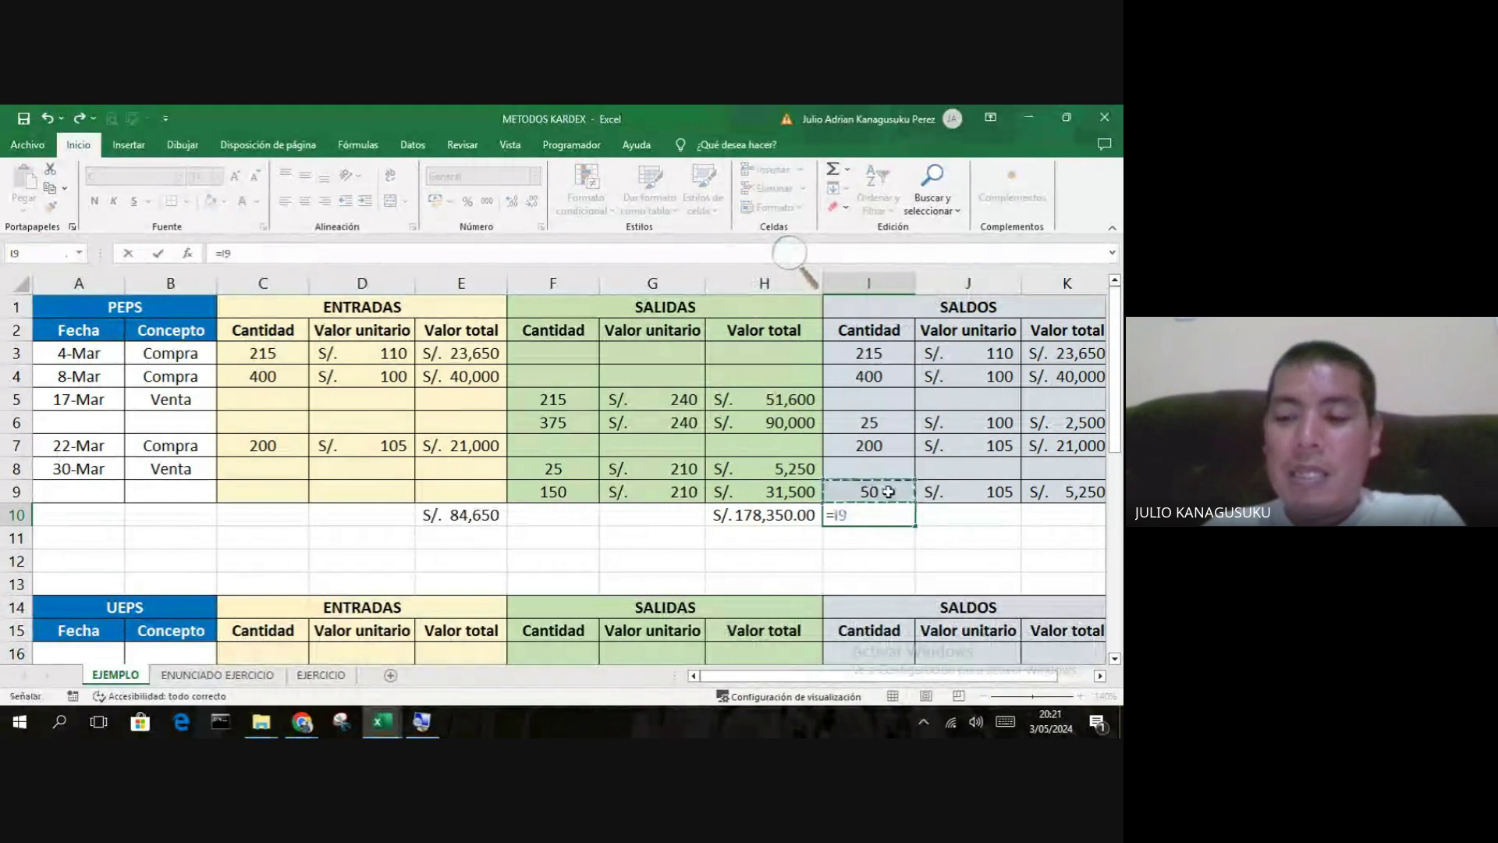
{"action": "key", "text": "Return"}
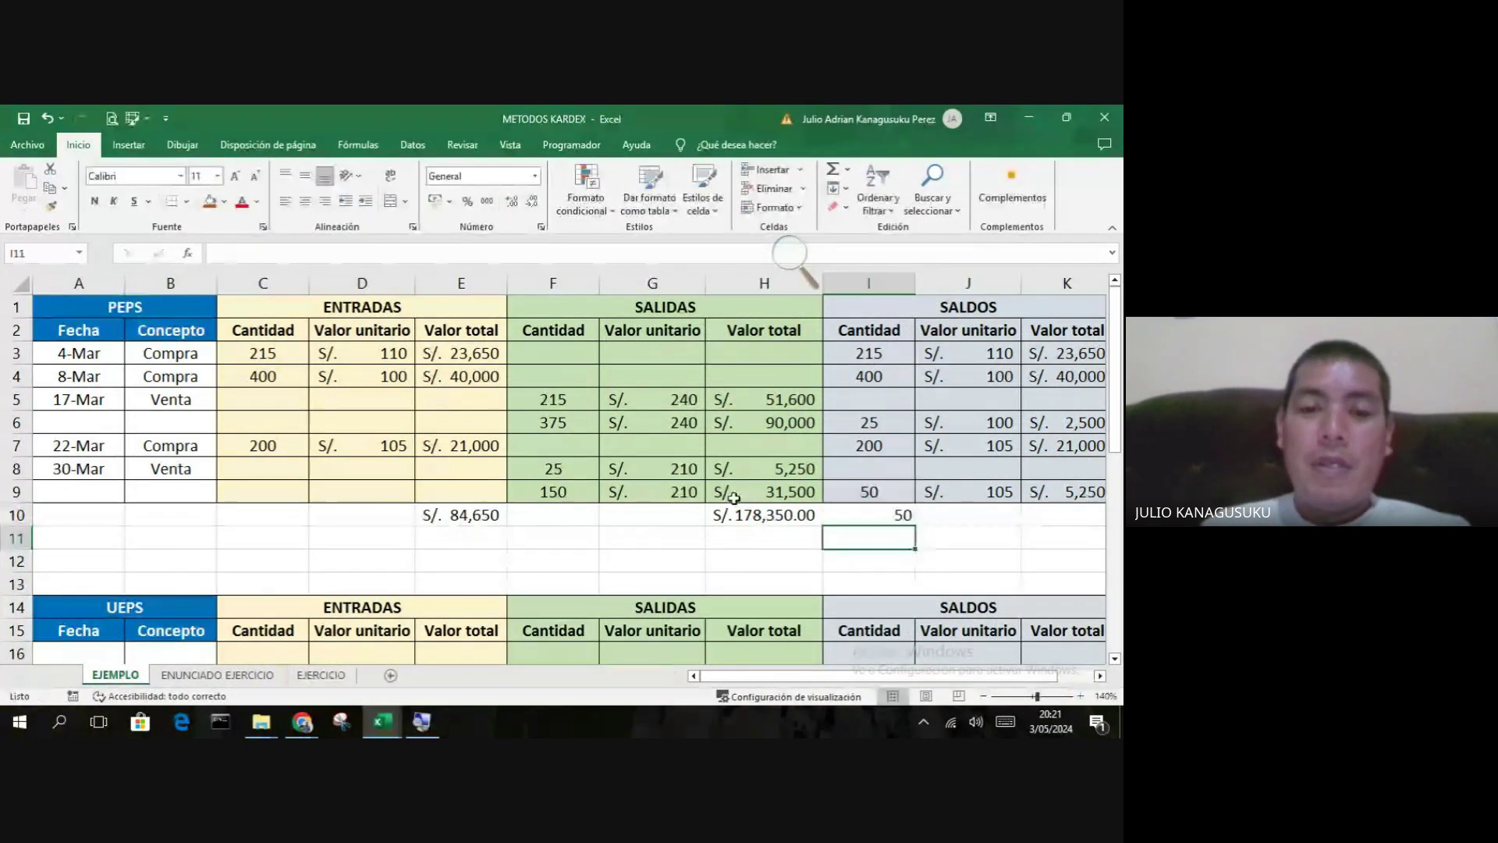
- Make the ENTRADAS total in E10 and the SALIDAS total in H10 bold with a border around each cell
{"action": "left_click", "coordinate": [475, 515]}
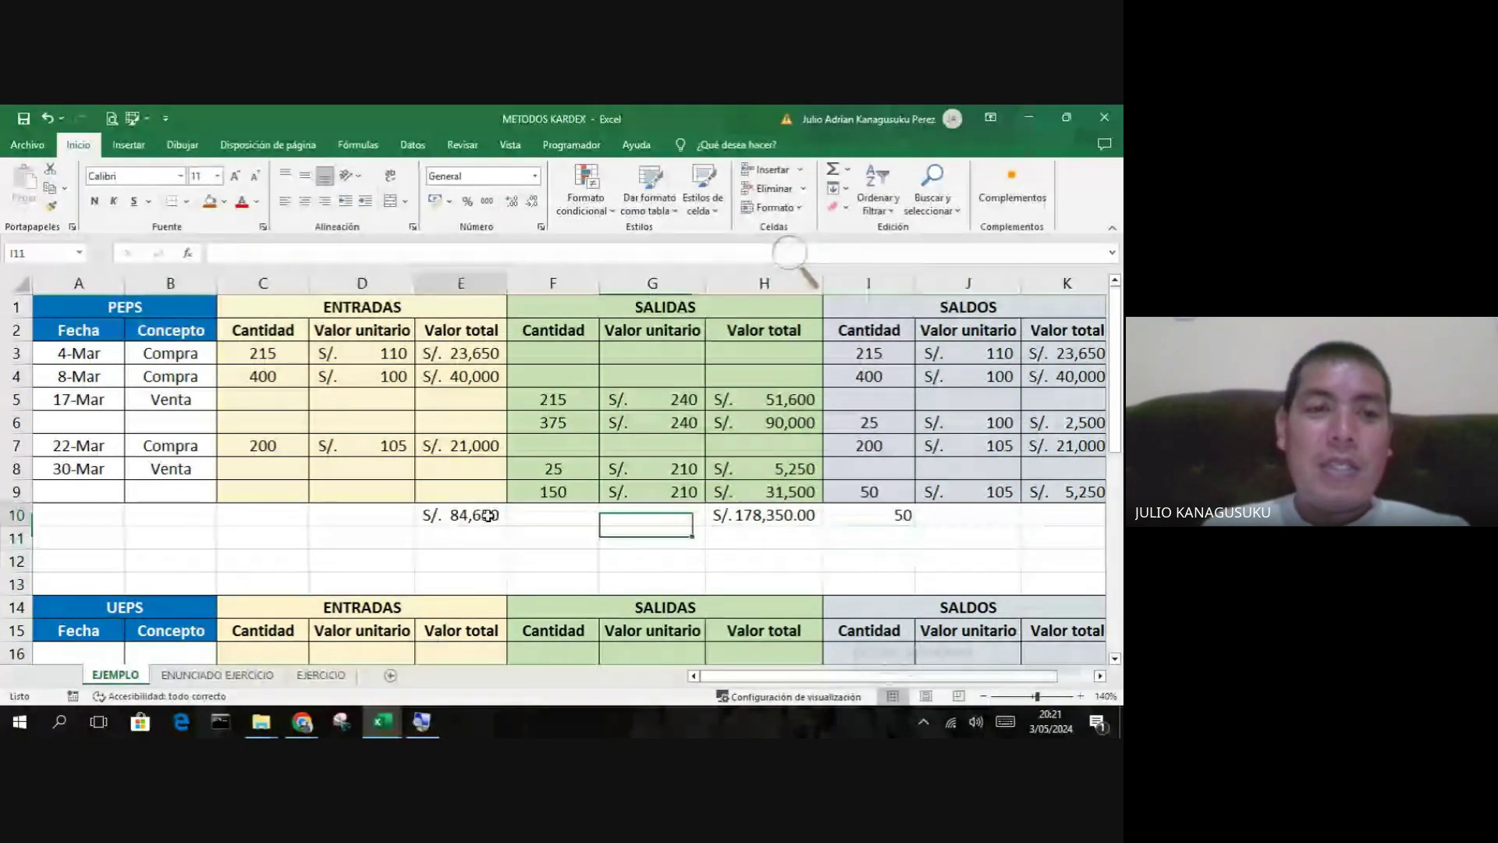
{"action": "left_click", "coordinate": [93, 206]}
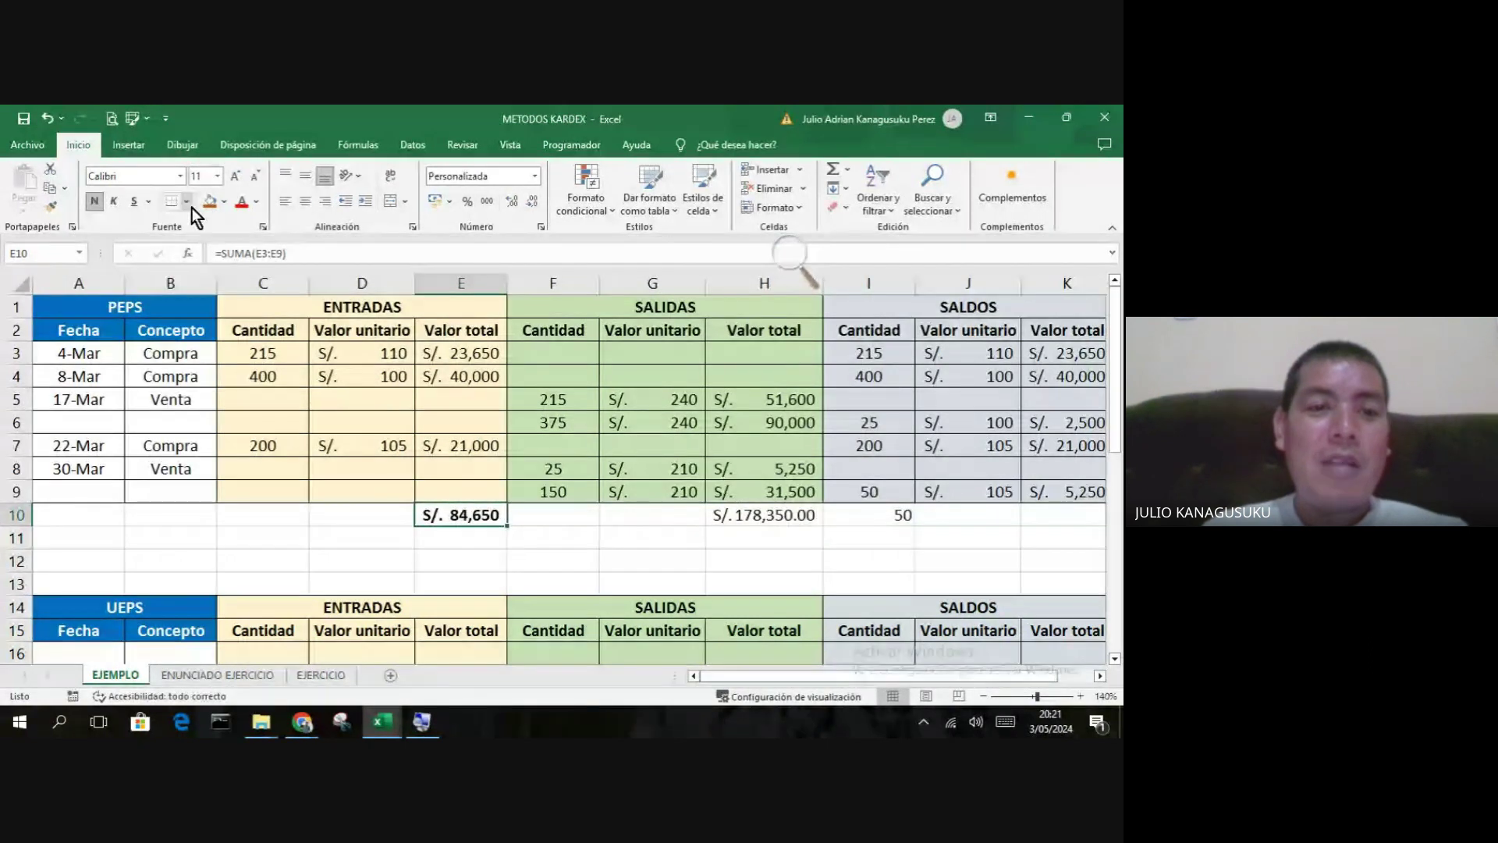
{"action": "left_click", "coordinate": [190, 207]}
{"action": "left_click", "coordinate": [212, 387]}
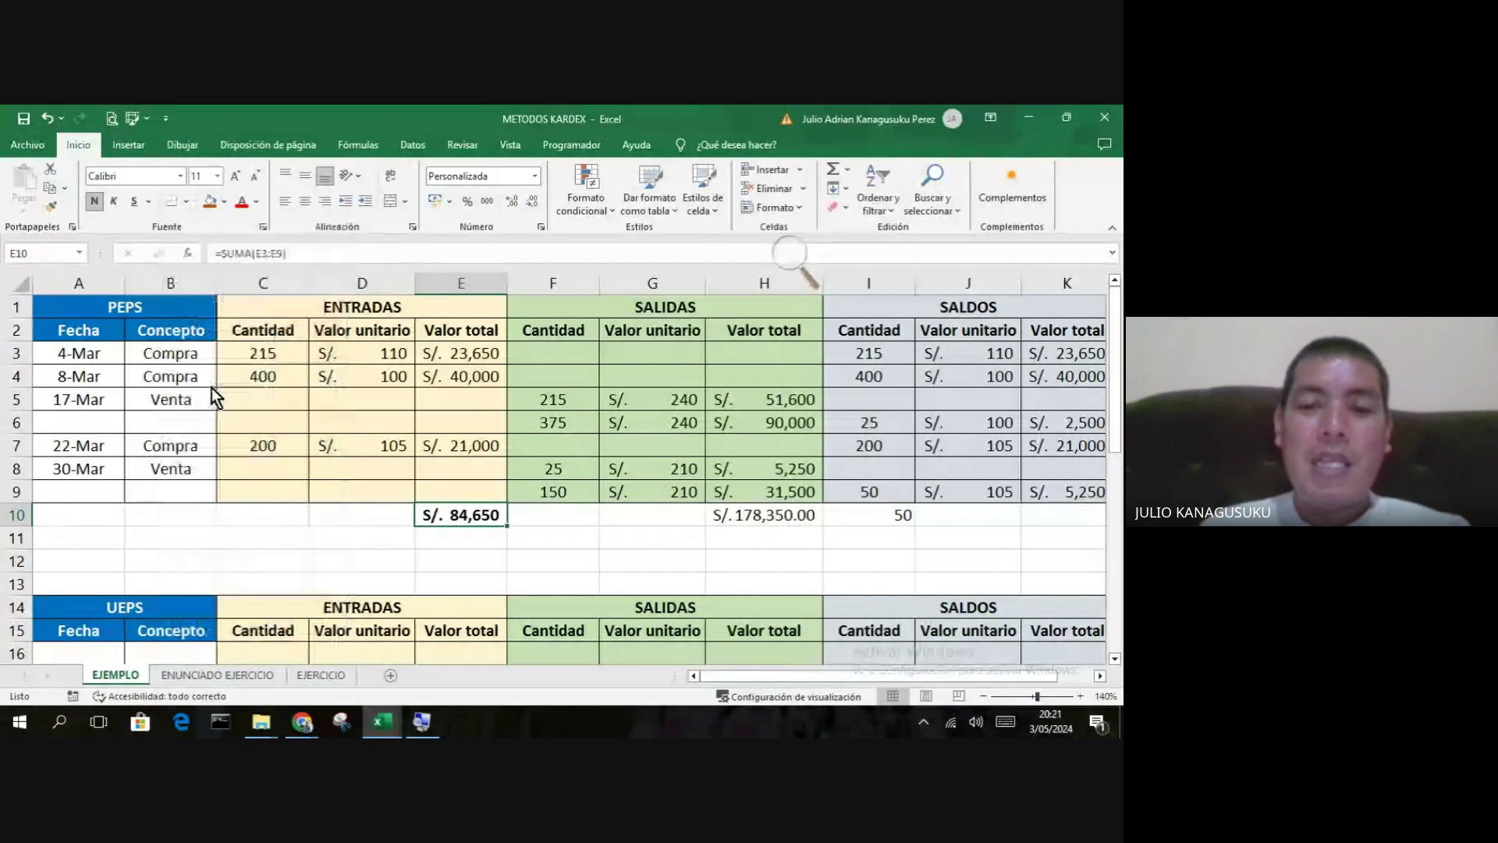
{"action": "left_click", "coordinate": [764, 522]}
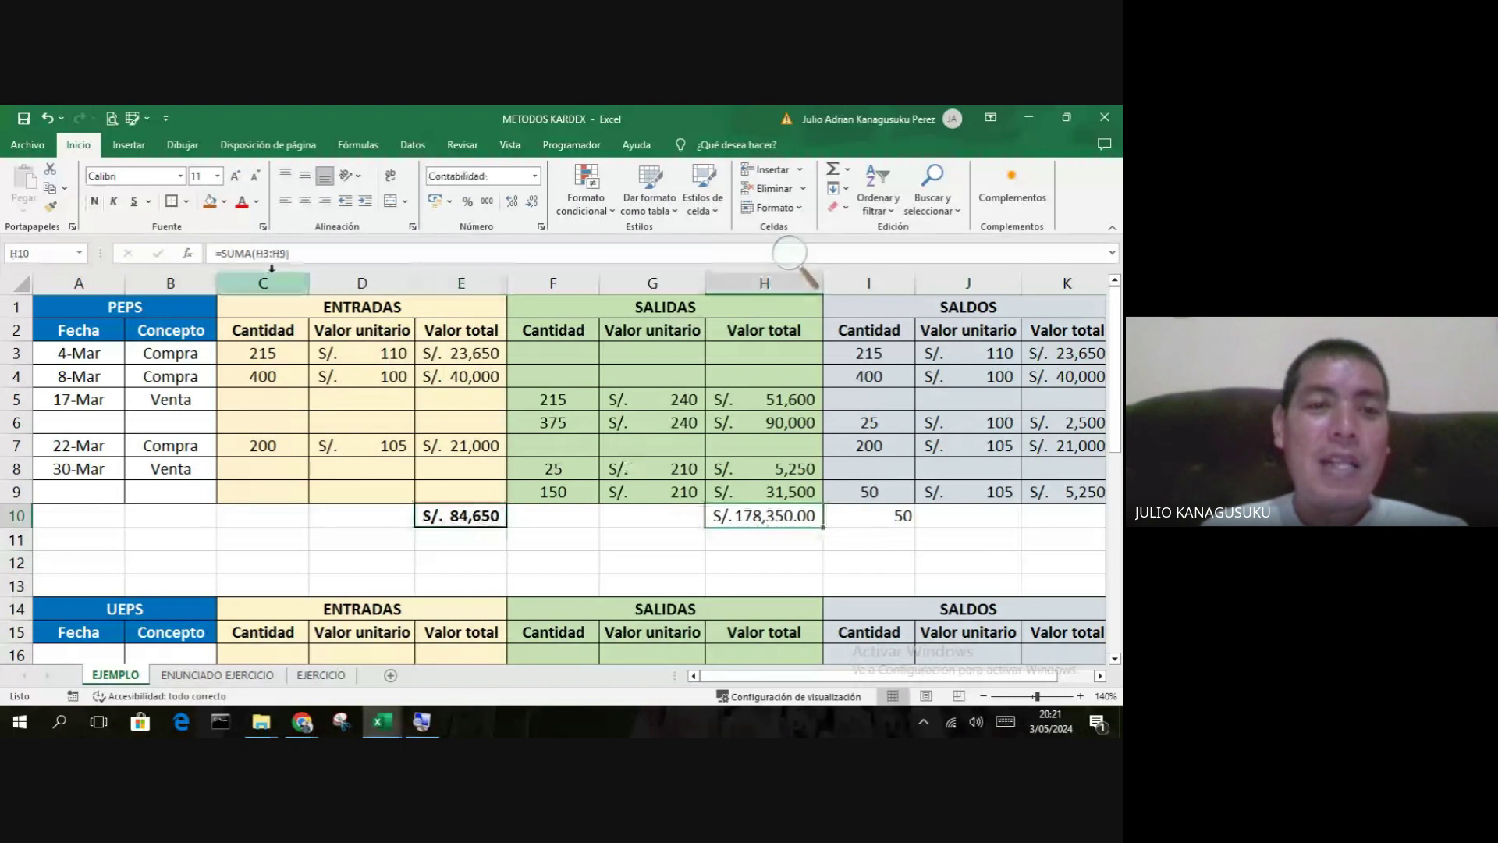
{"action": "left_click", "coordinate": [94, 201]}
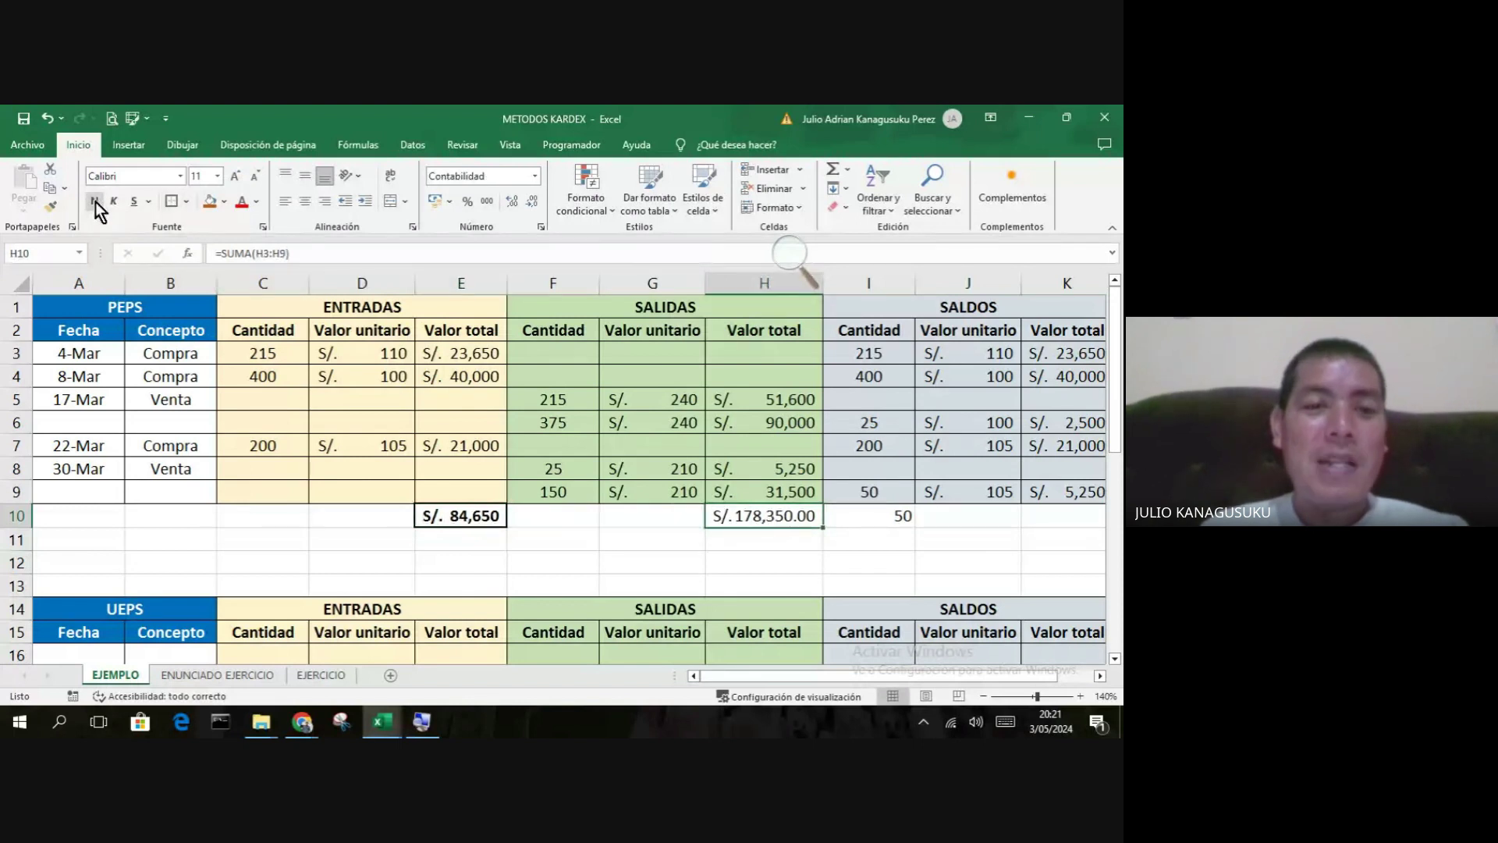
- Center the final SALDOS quantity in I10, make it bold and put a border around the cell
{"action": "left_click", "coordinate": [868, 511]}
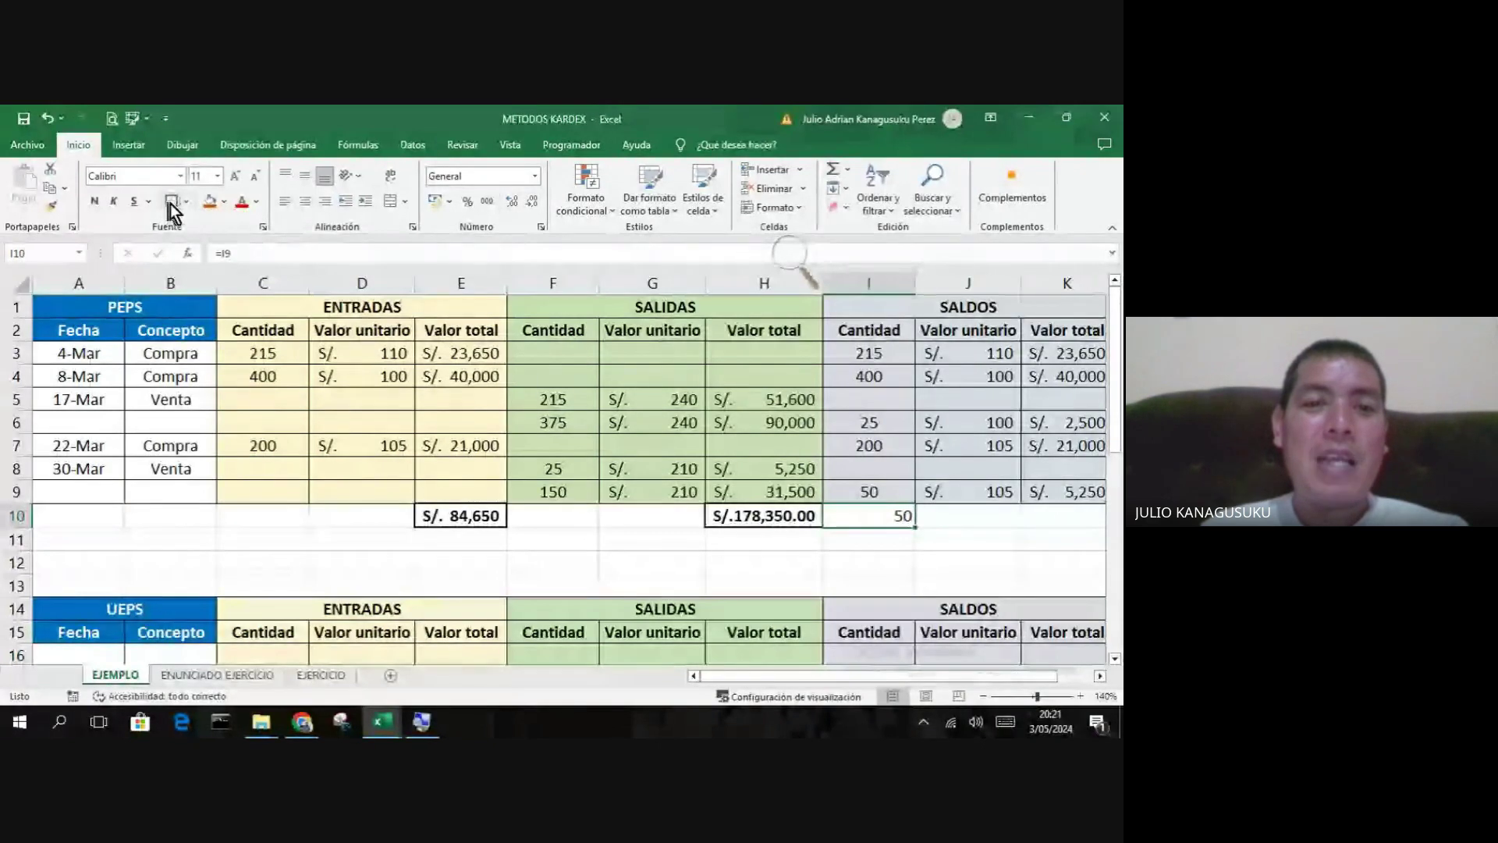
{"action": "left_click", "coordinate": [305, 202]}
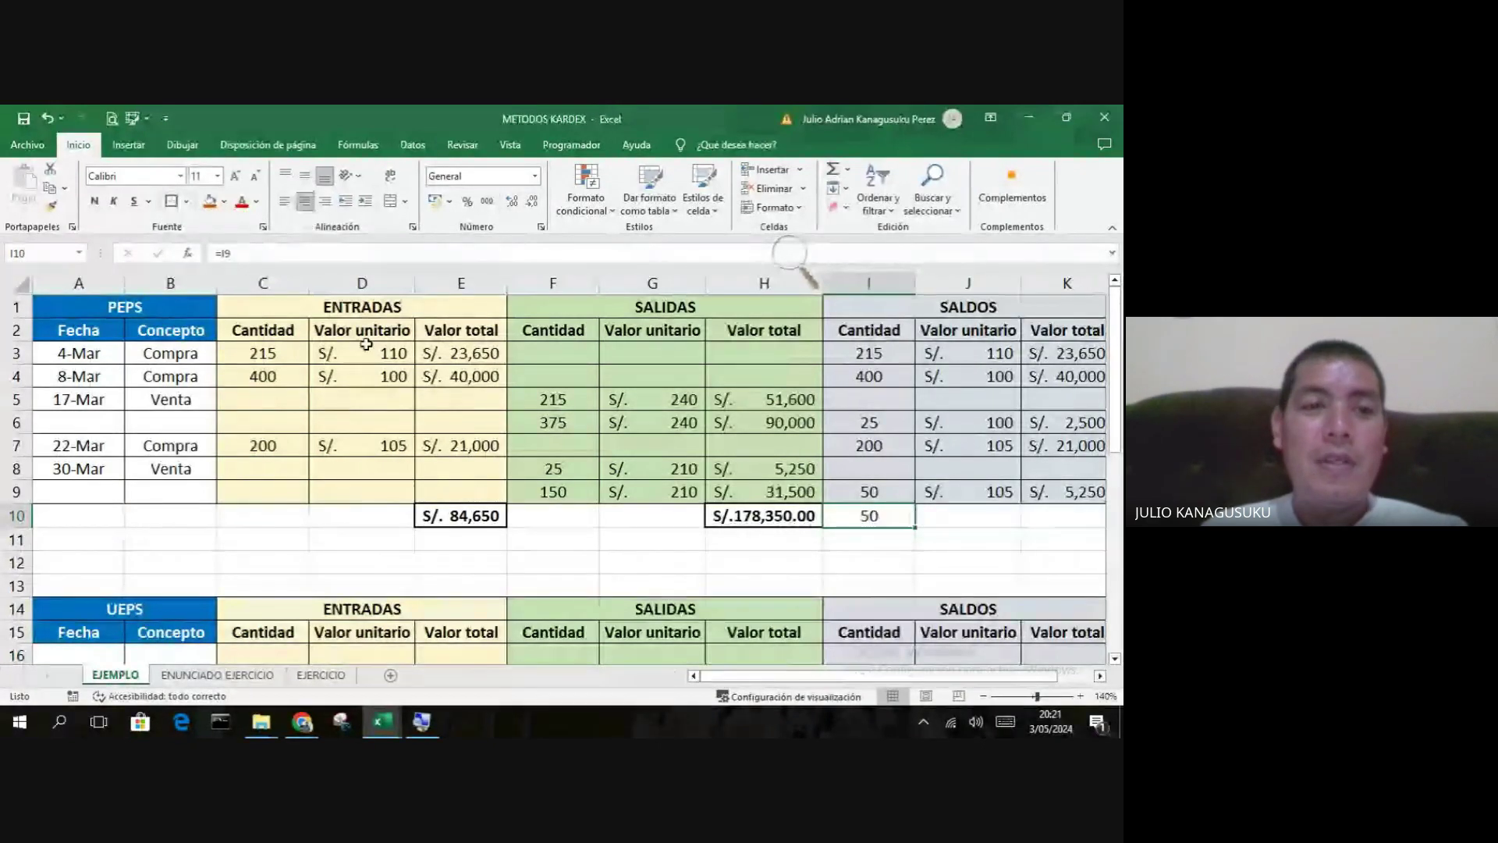
{"action": "left_click", "coordinate": [94, 201]}
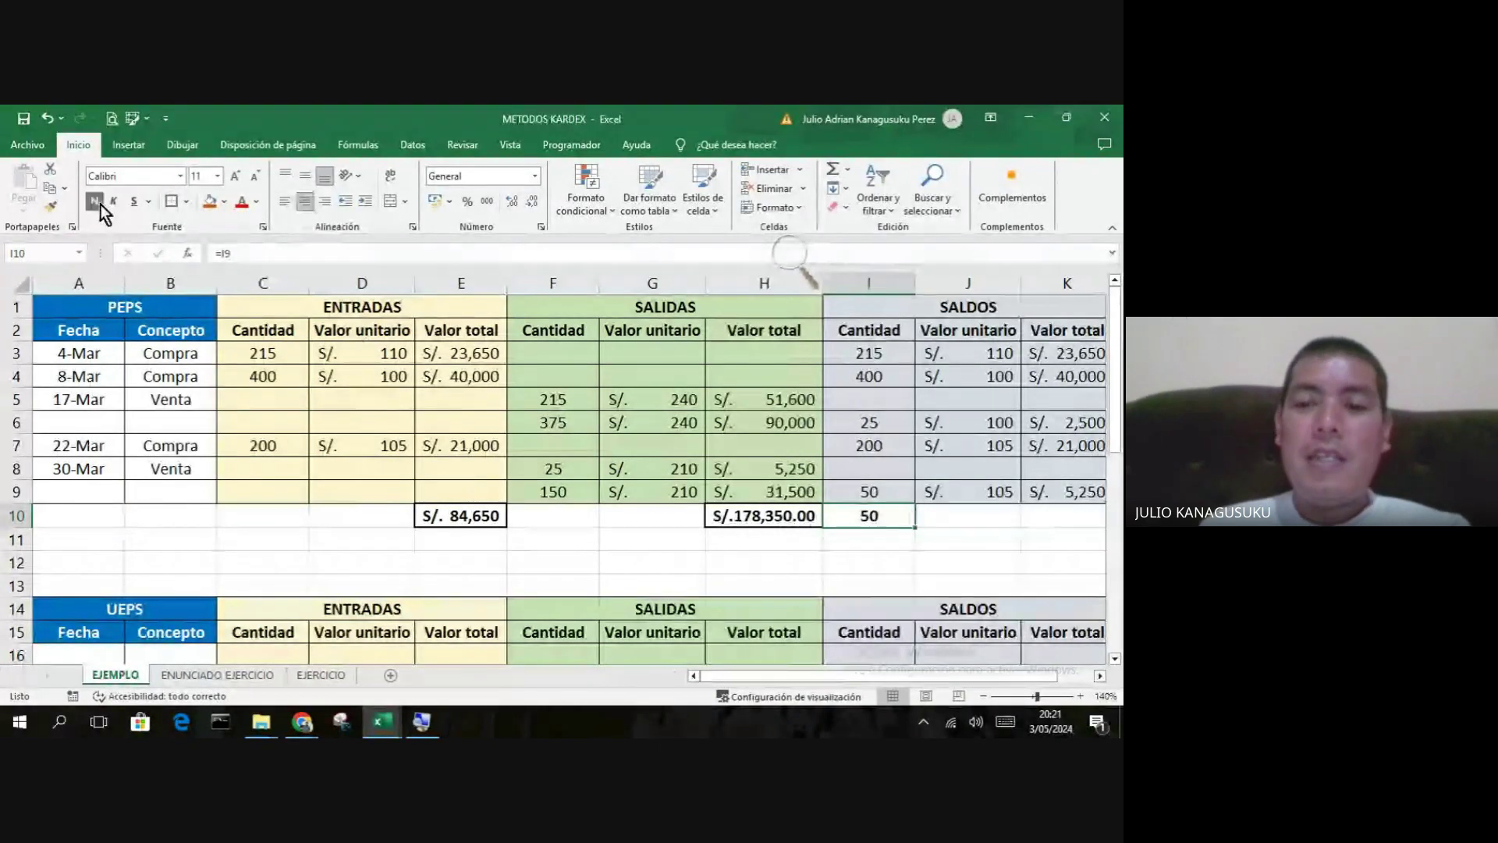
{"action": "left_click", "coordinate": [1024, 560]}
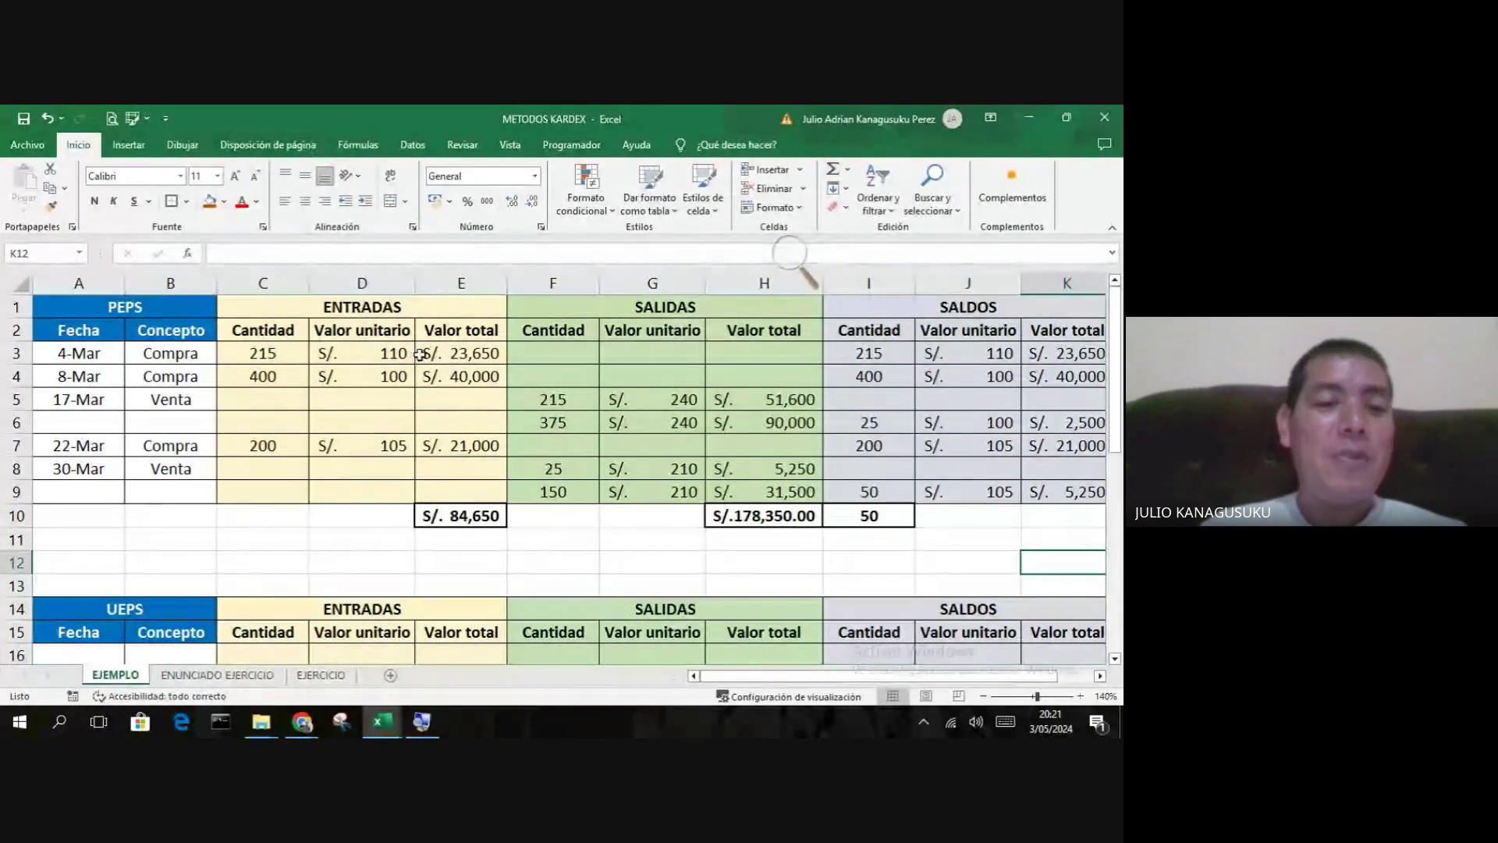
- Look over the completed PEPS table and the empty UEPS table below it
{"action": "scroll", "coordinate": [421, 356], "scroll_direction": "down", "scroll_amount": 2}
{"action": "scroll", "coordinate": [443, 356], "scroll_direction": "down", "scroll_amount": 1}
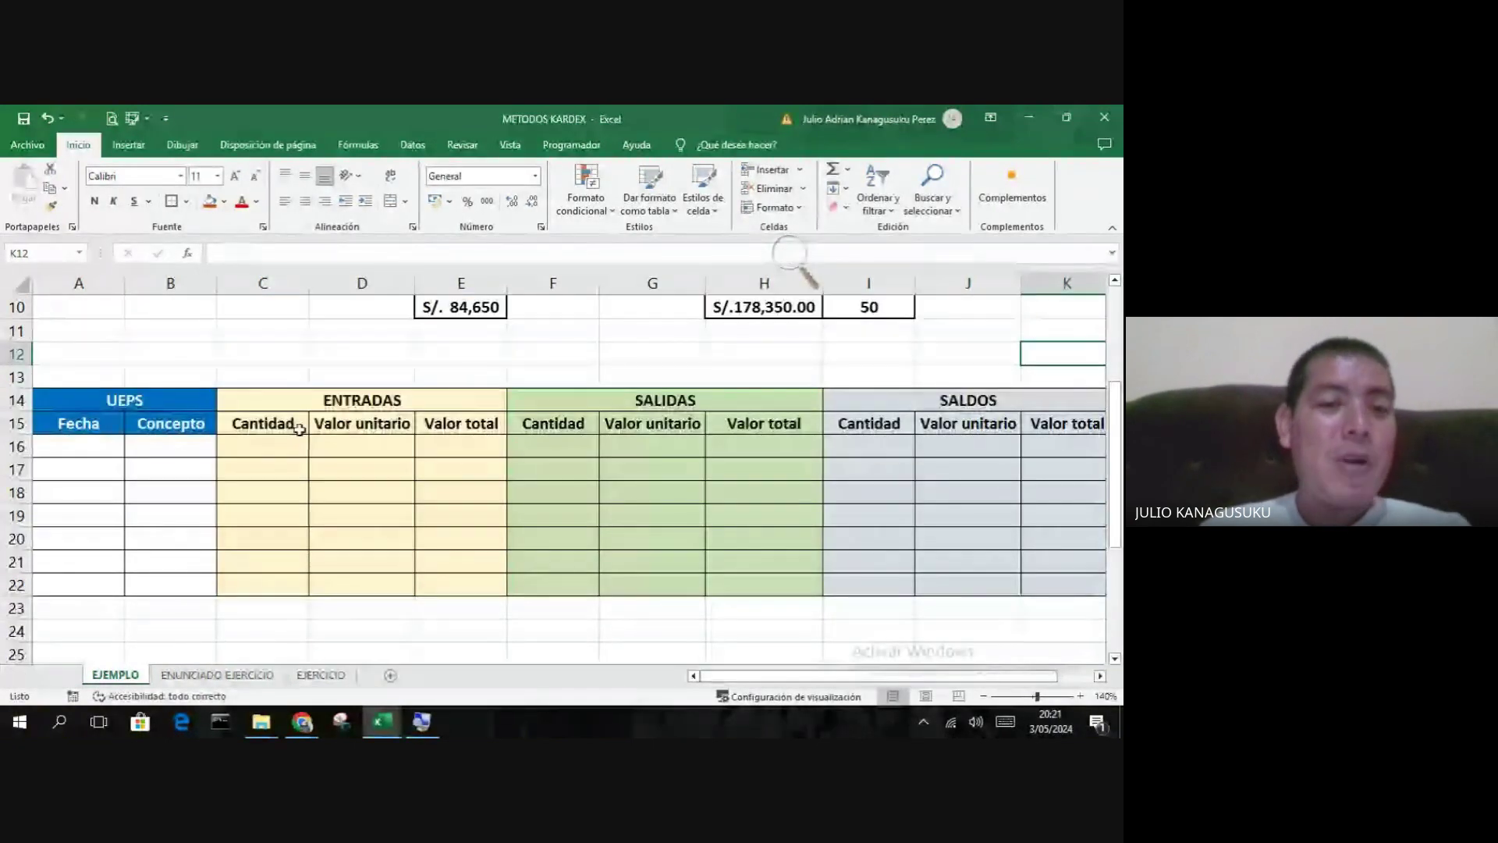
{"action": "scroll", "coordinate": [299, 429], "scroll_direction": "up", "scroll_amount": 3}
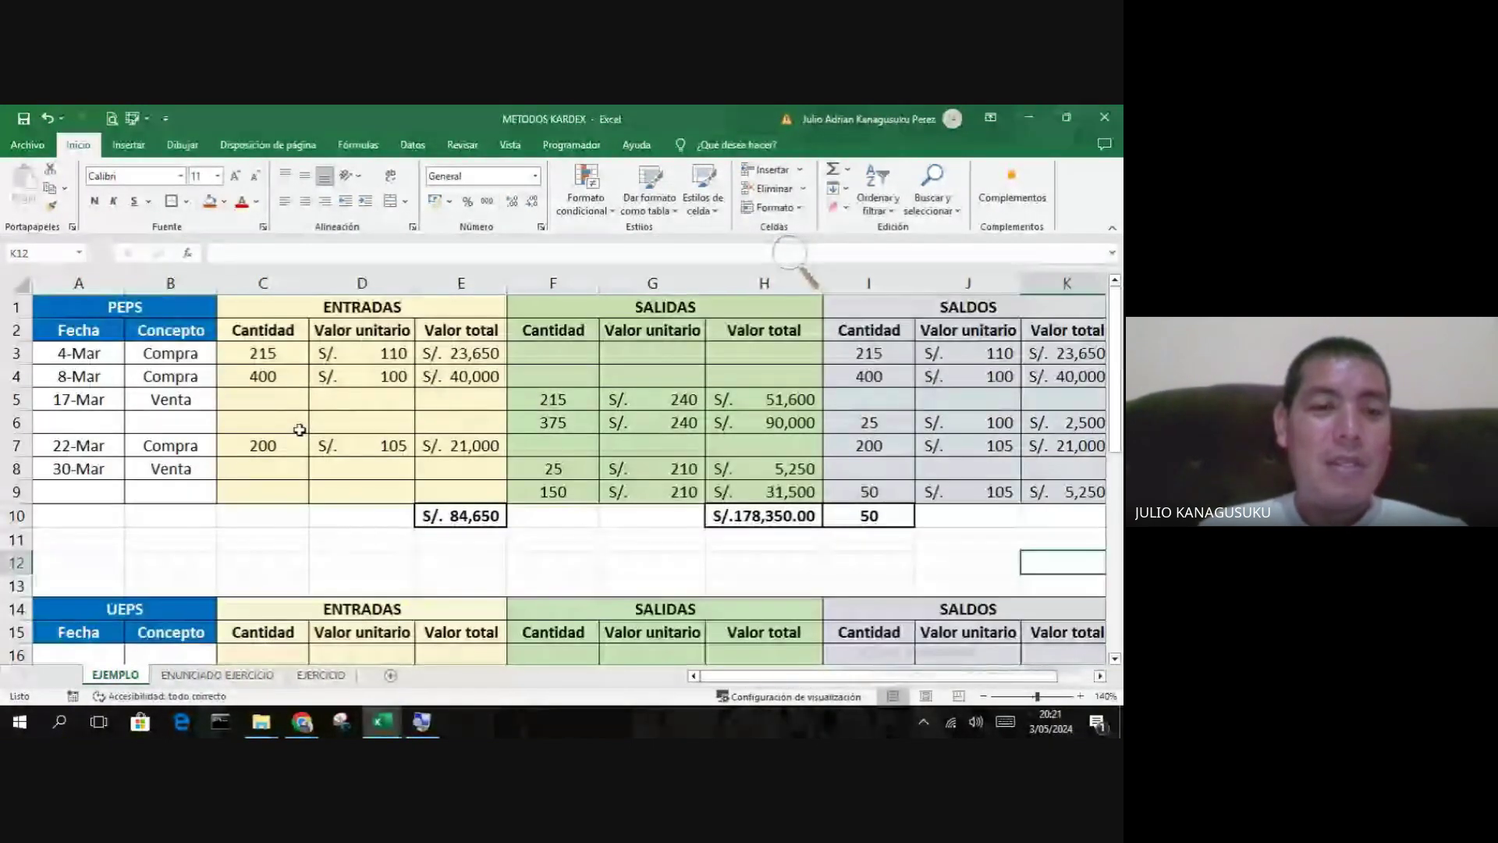
{"action": "scroll", "coordinate": [359, 499], "scroll_direction": "down", "scroll_amount": 1}
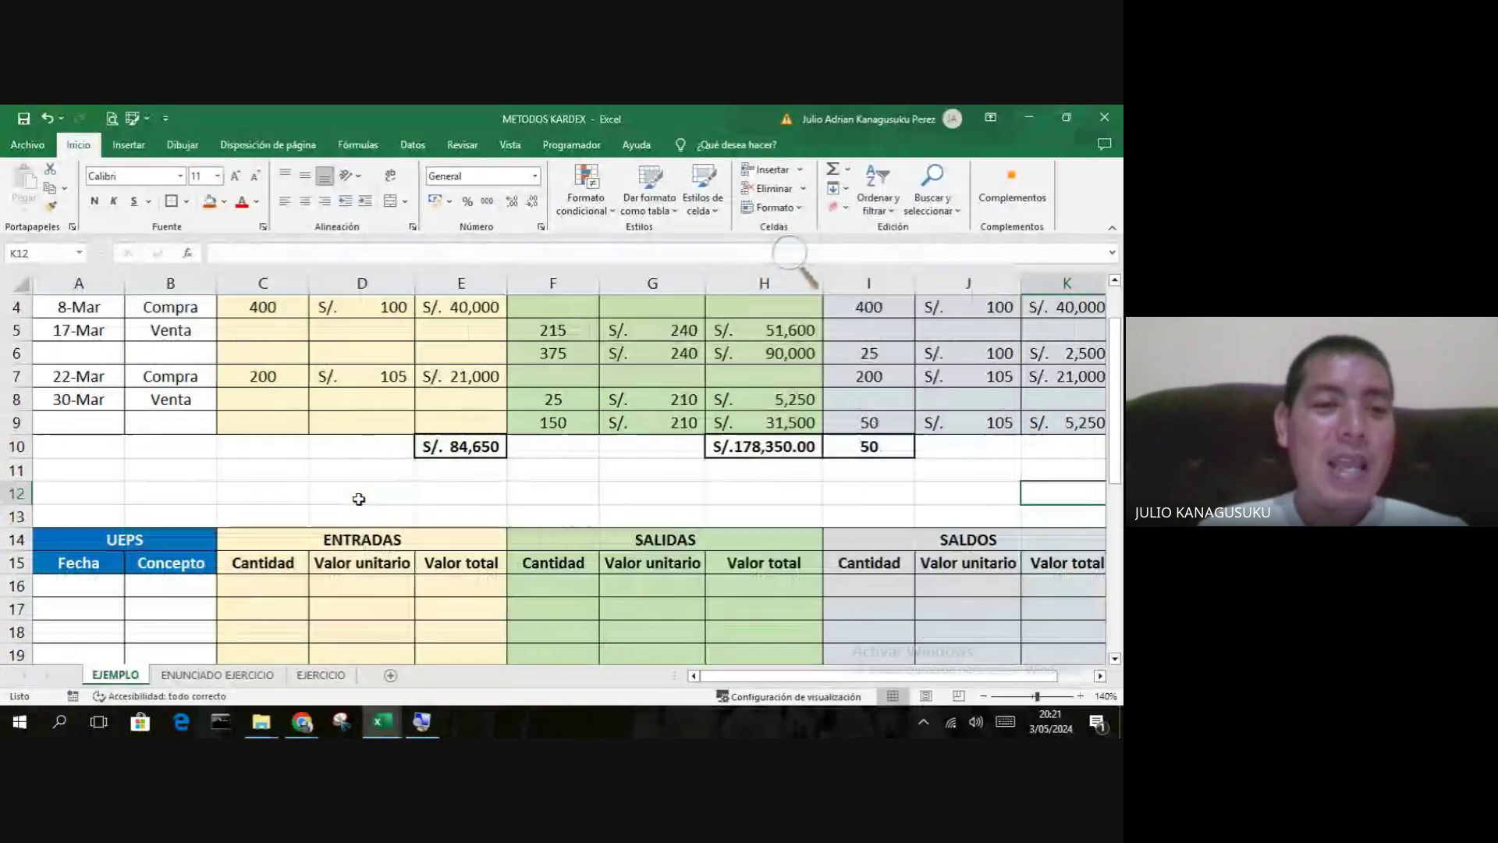
{"action": "scroll", "coordinate": [364, 495], "scroll_direction": "up", "scroll_amount": 1}
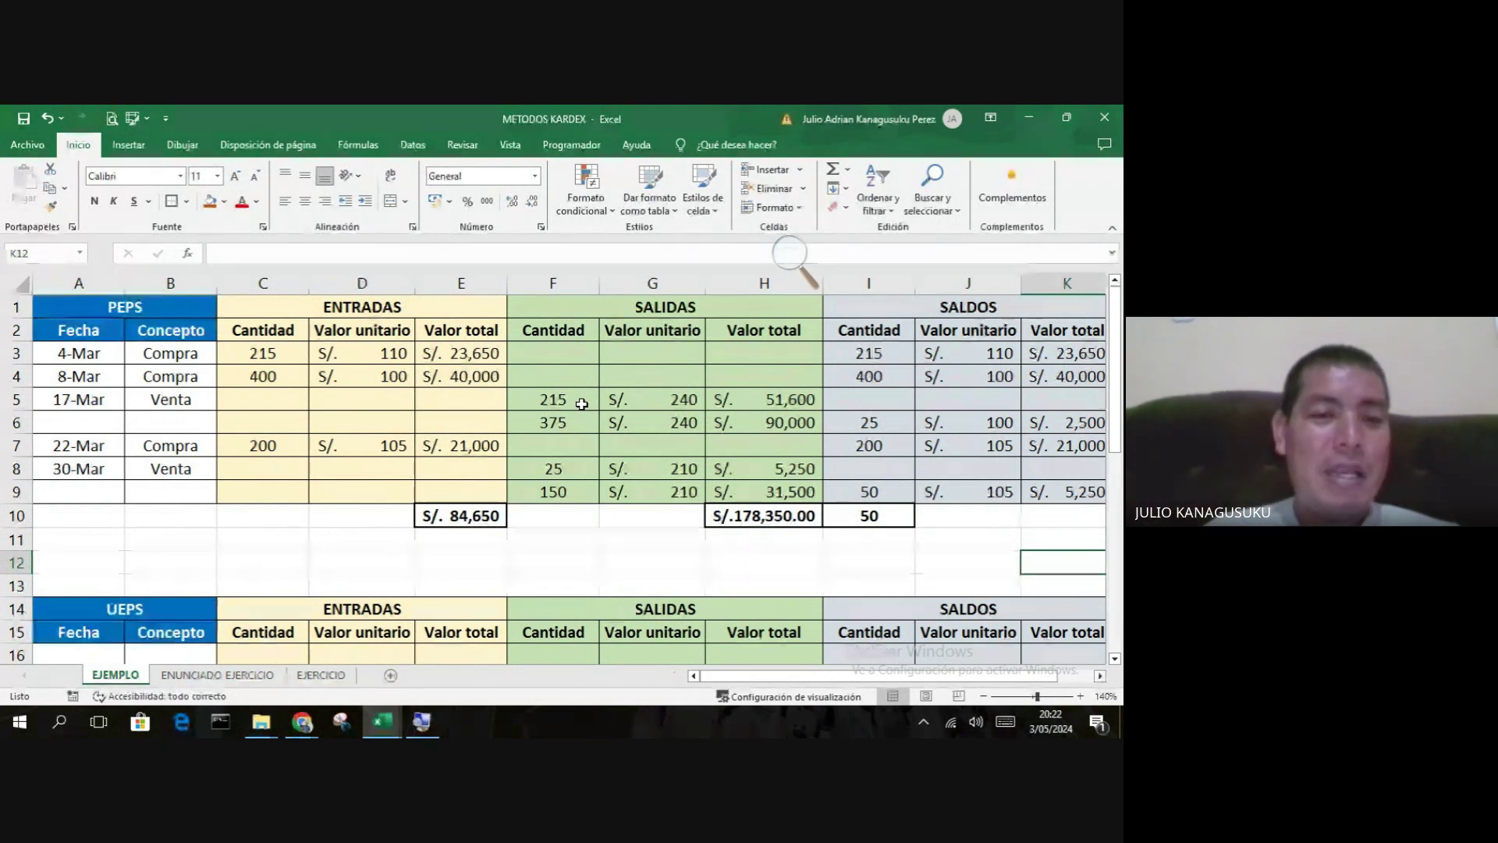
{"action": "scroll", "coordinate": [581, 404], "scroll_direction": "down", "scroll_amount": 2}
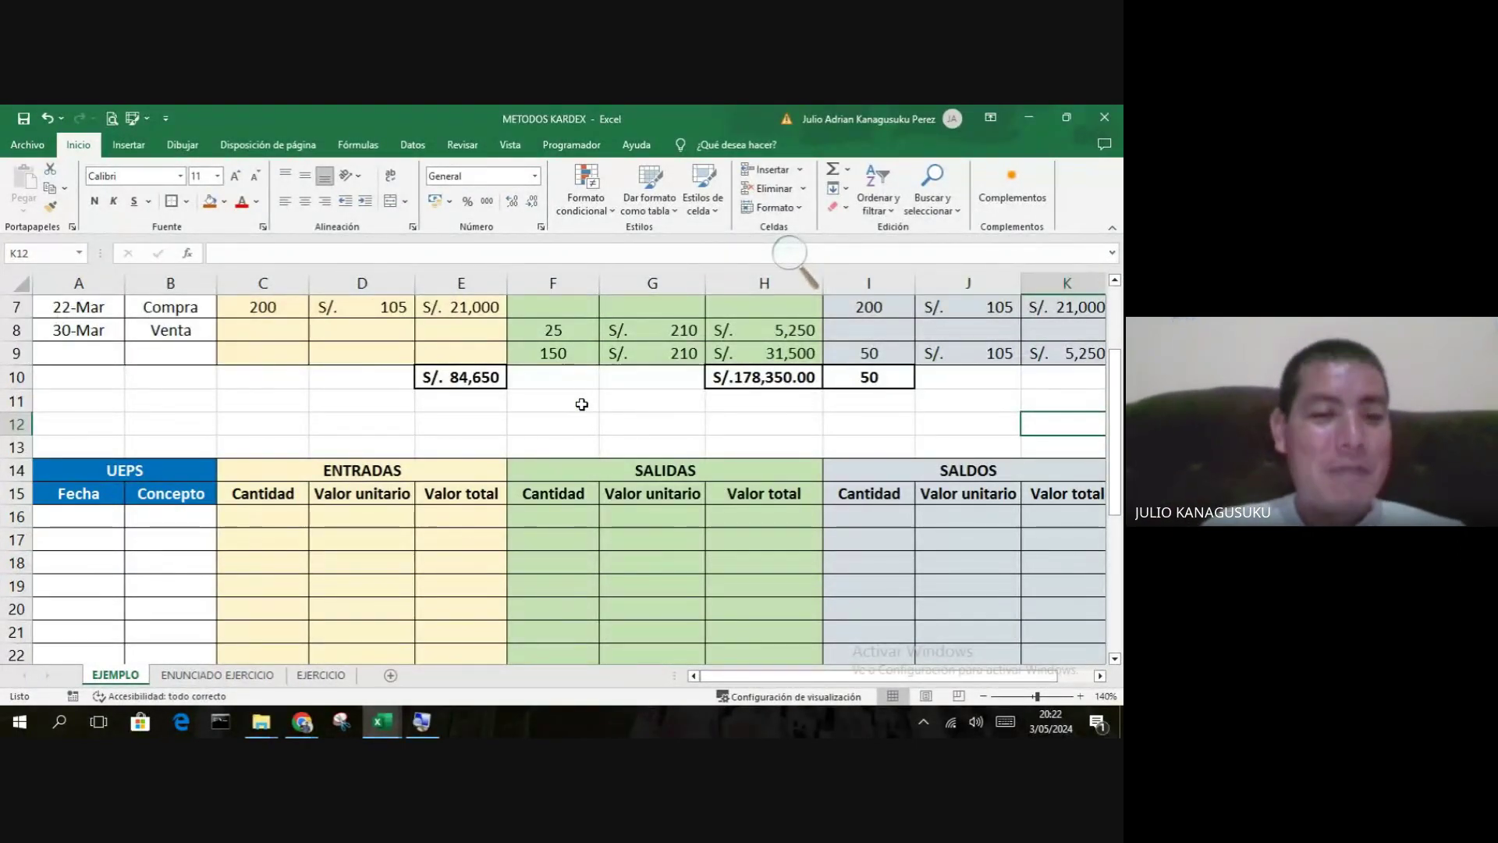
{"action": "scroll", "coordinate": [480, 528], "scroll_direction": "down", "scroll_amount": 1}
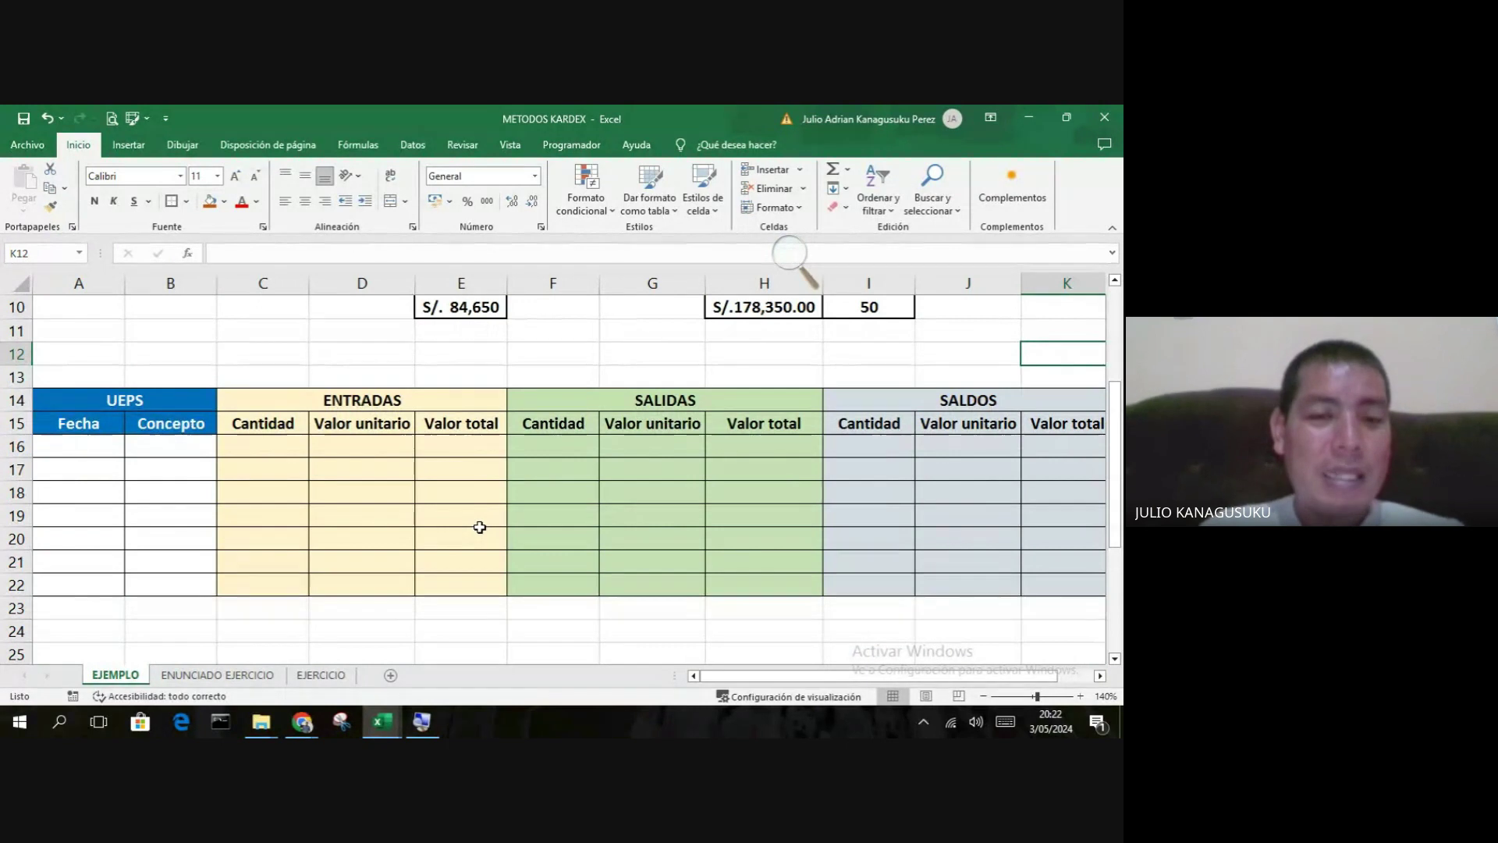
{"action": "scroll", "coordinate": [482, 527], "scroll_direction": "up", "scroll_amount": 1}
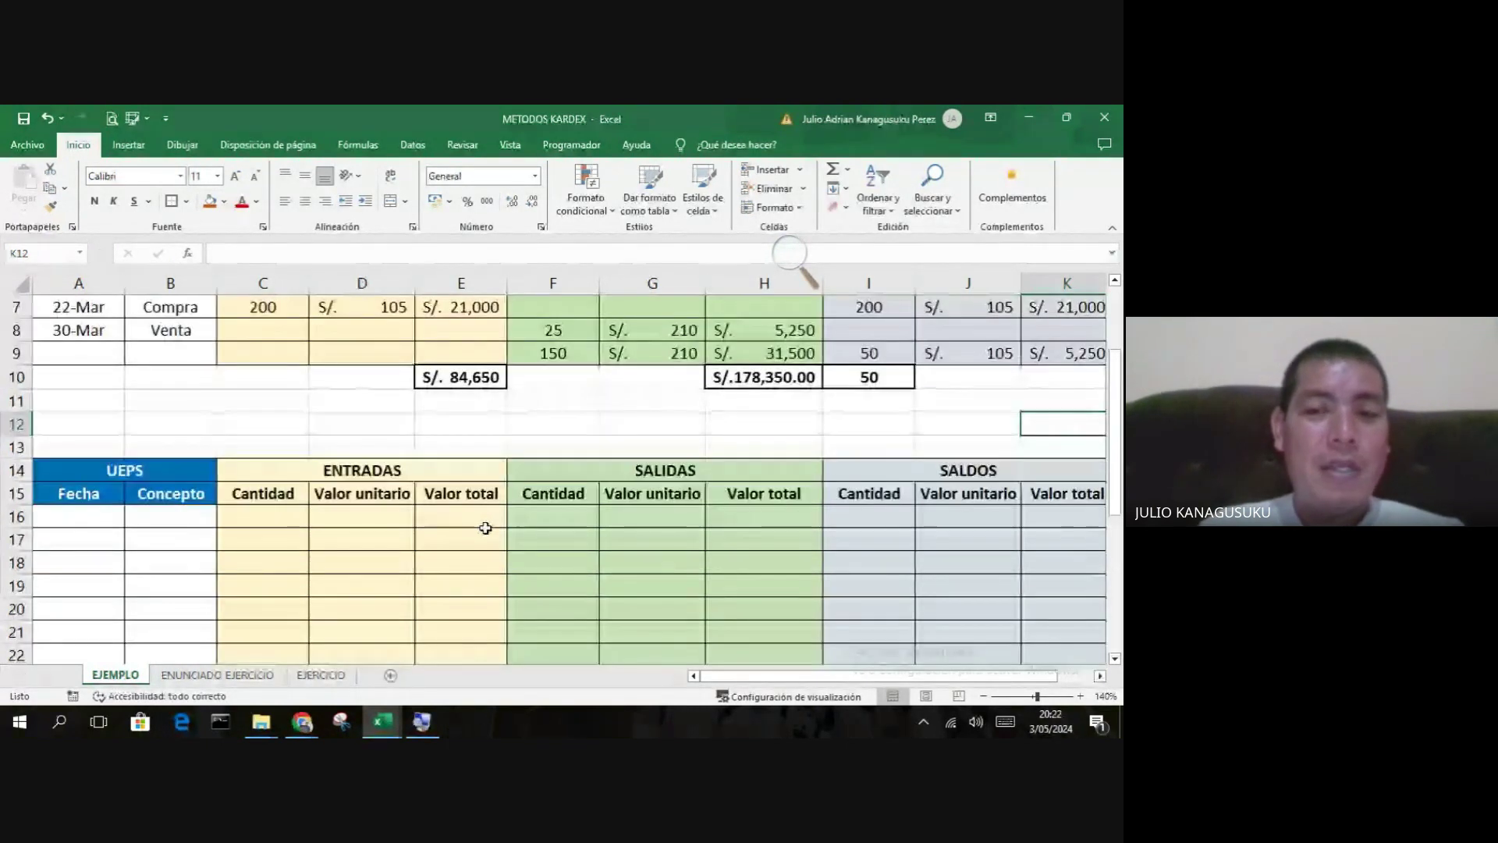
{"action": "scroll", "coordinate": [485, 528], "scroll_direction": "up", "scroll_amount": 2}
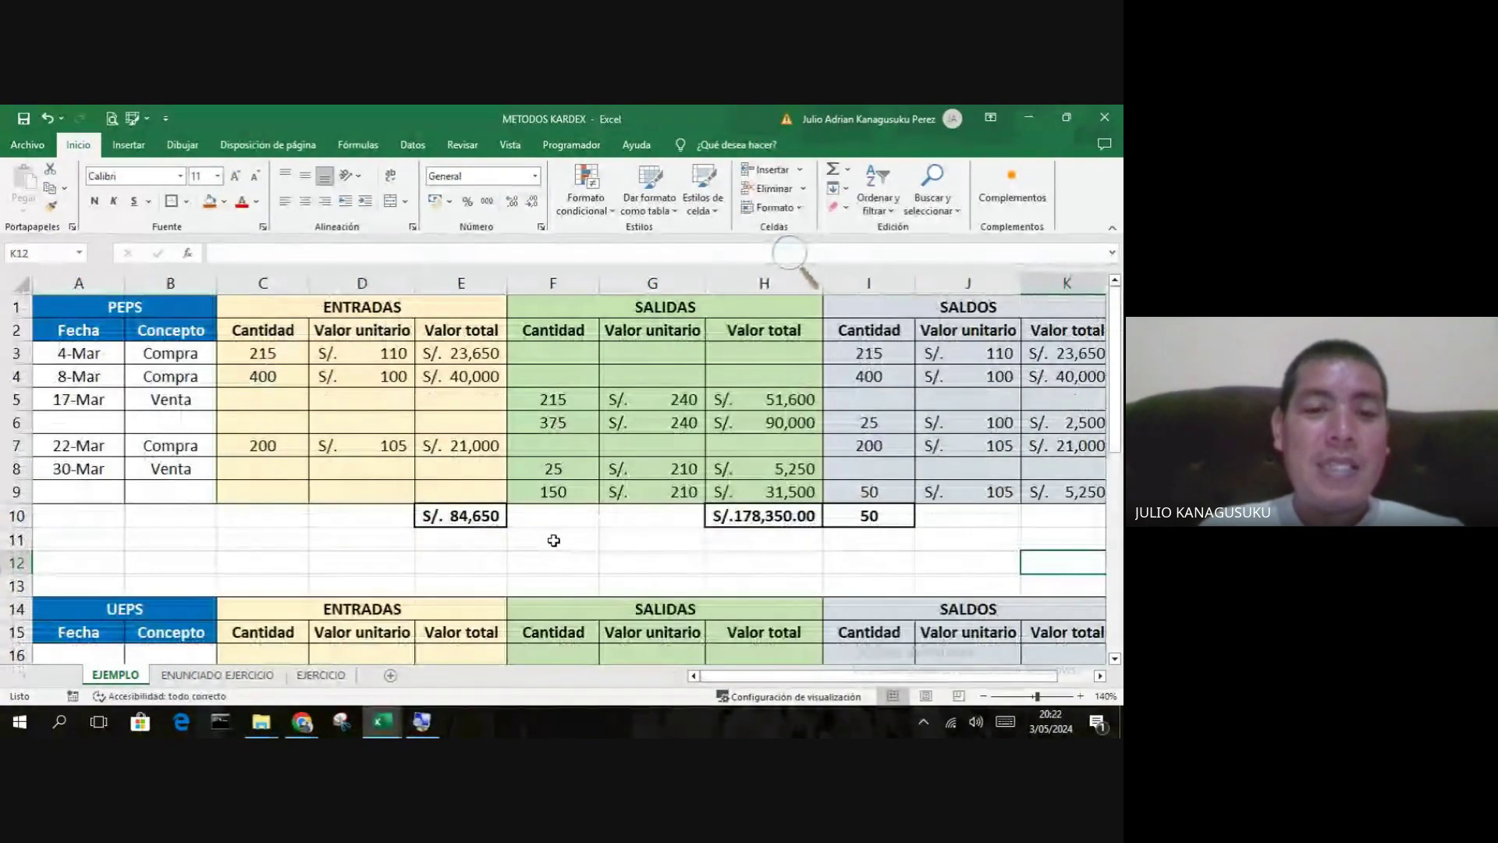
- Review the PEPS totals in E10, H10 and I10 alongside the UEPS table
{"action": "left_click", "coordinate": [479, 516]}
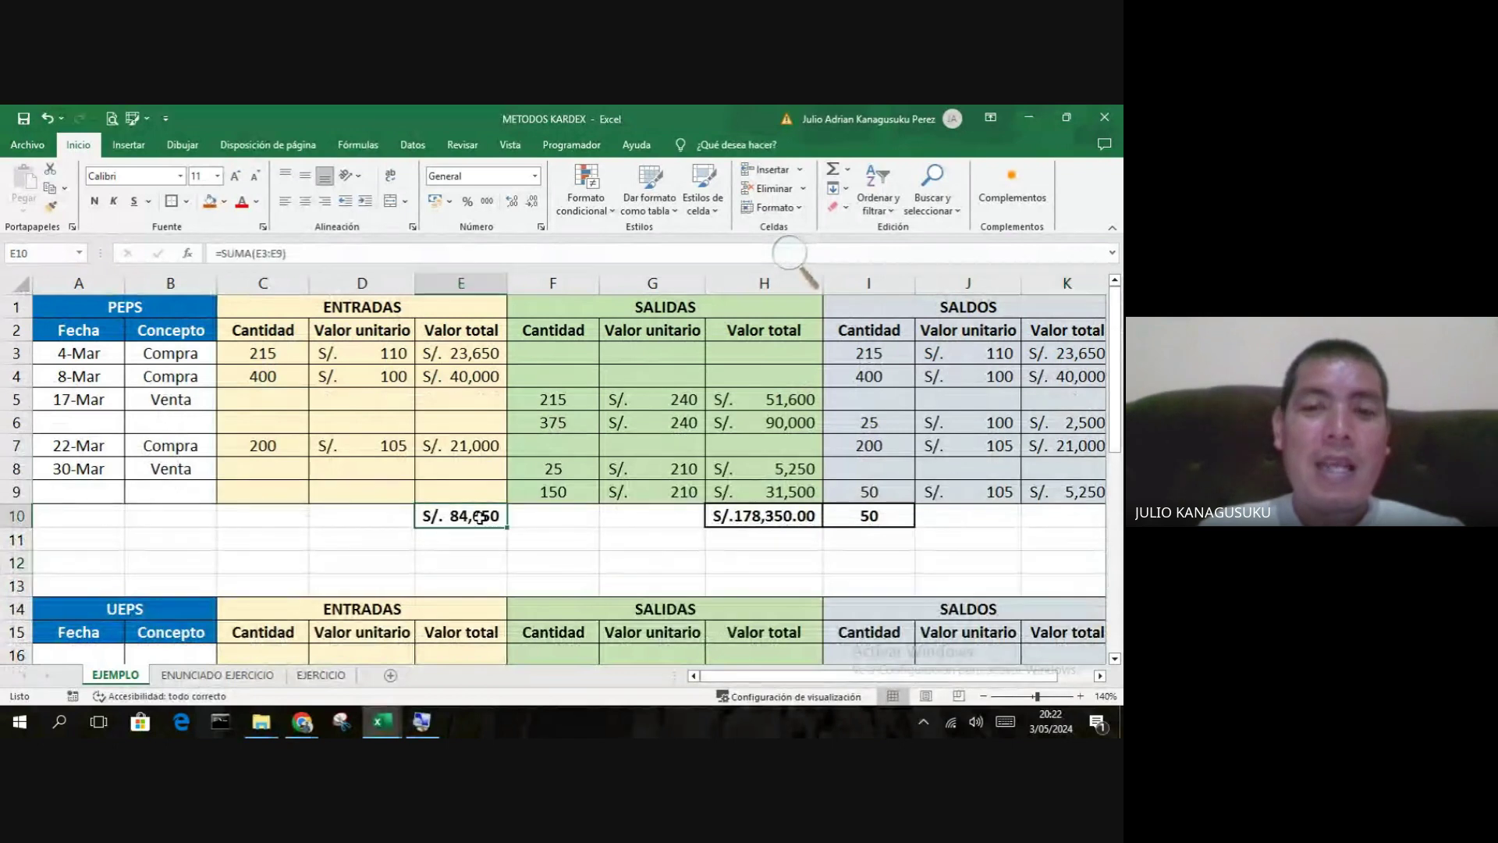
{"action": "left_click", "coordinate": [776, 519]}
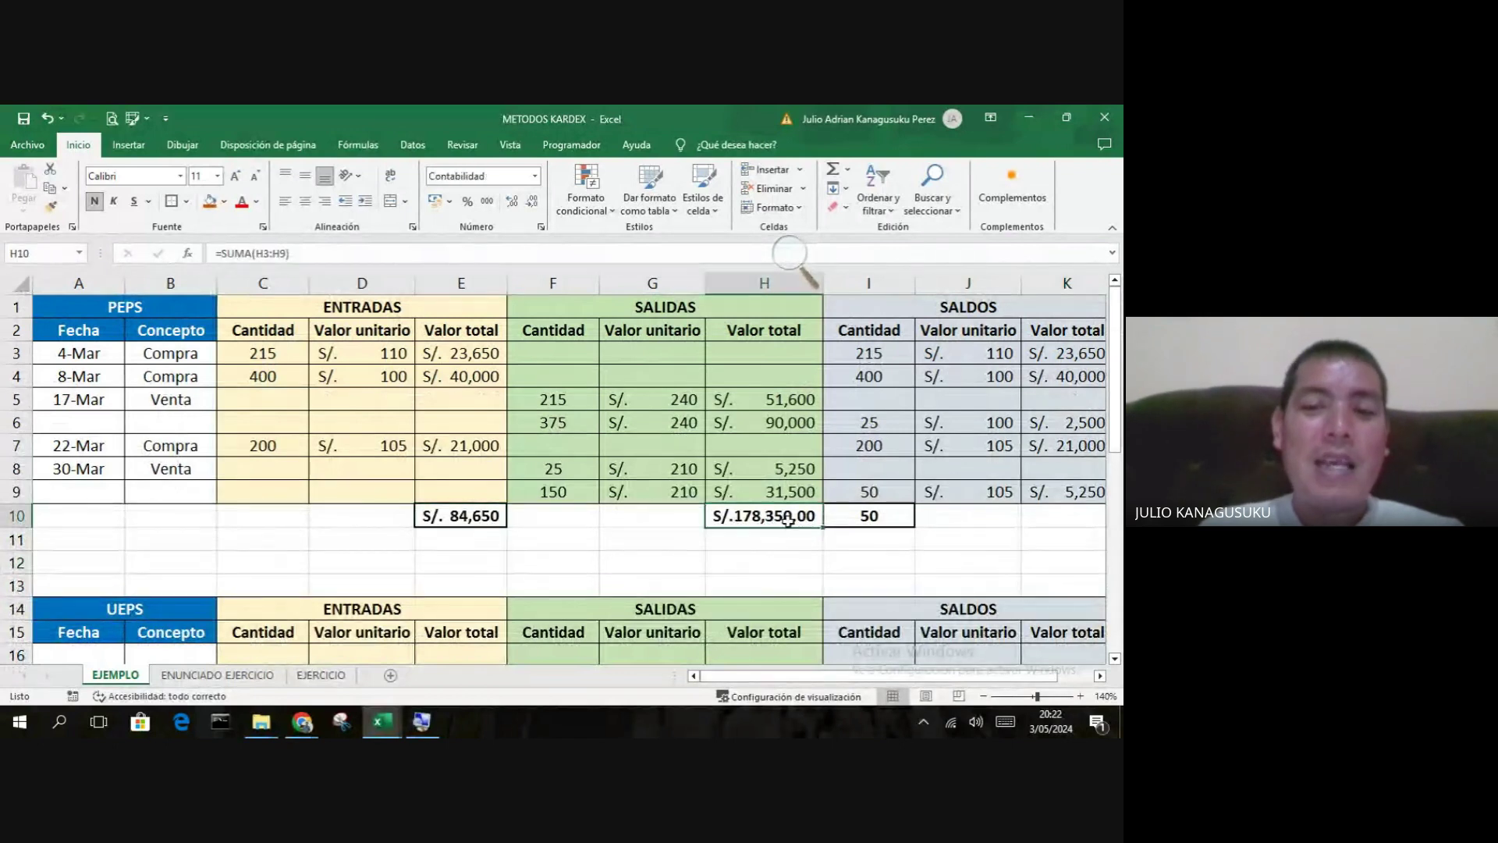
{"action": "left_click", "coordinate": [859, 521]}
{"action": "scroll", "coordinate": [605, 563], "scroll_direction": "down", "scroll_amount": 3}
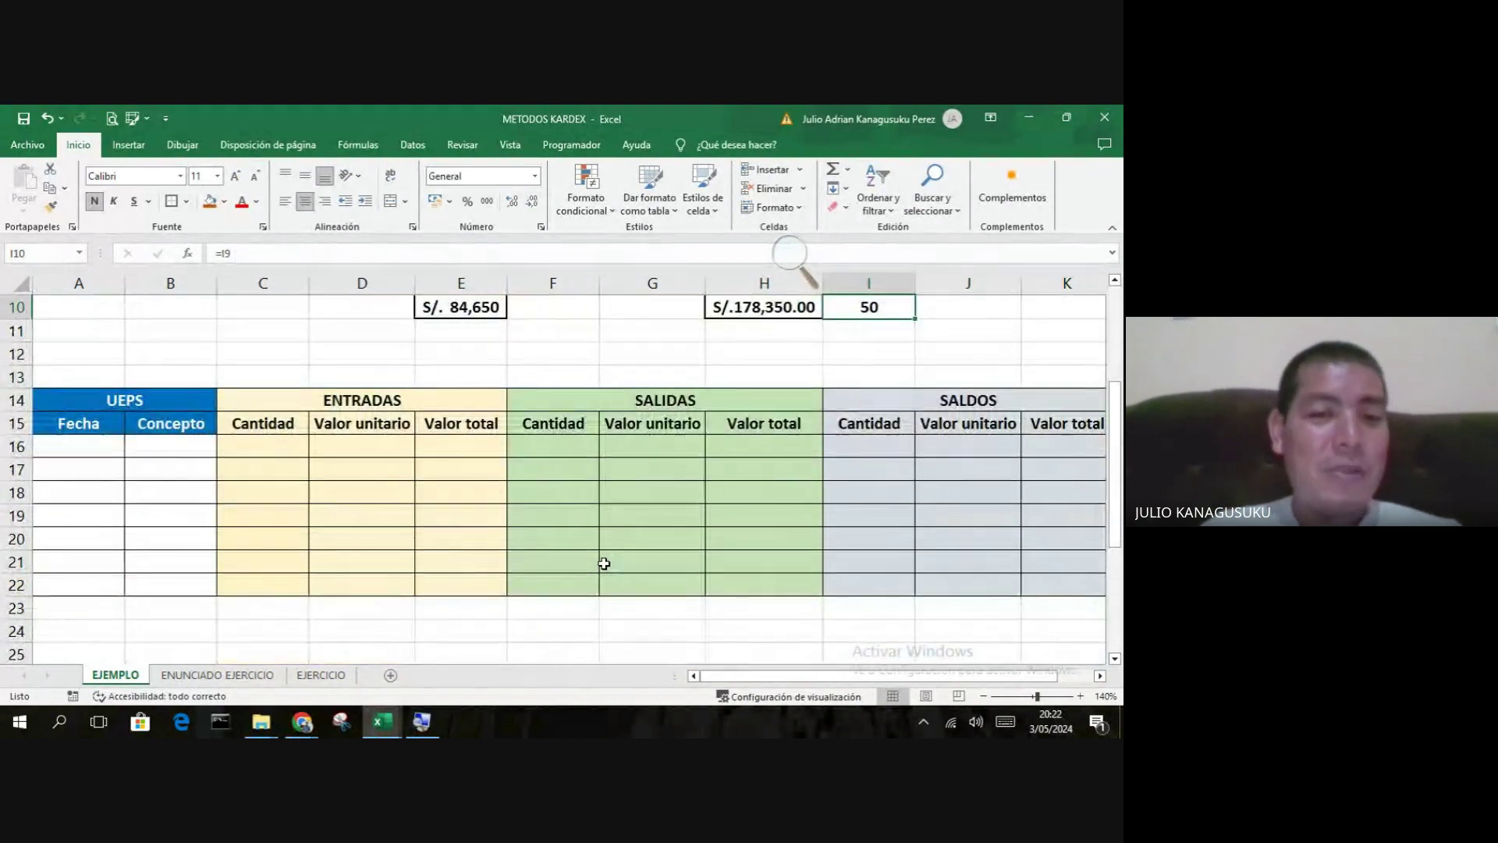
{"action": "scroll", "coordinate": [605, 563], "scroll_direction": "up", "scroll_amount": 1}
{"action": "scroll", "coordinate": [603, 564], "scroll_direction": "up", "scroll_amount": 3}
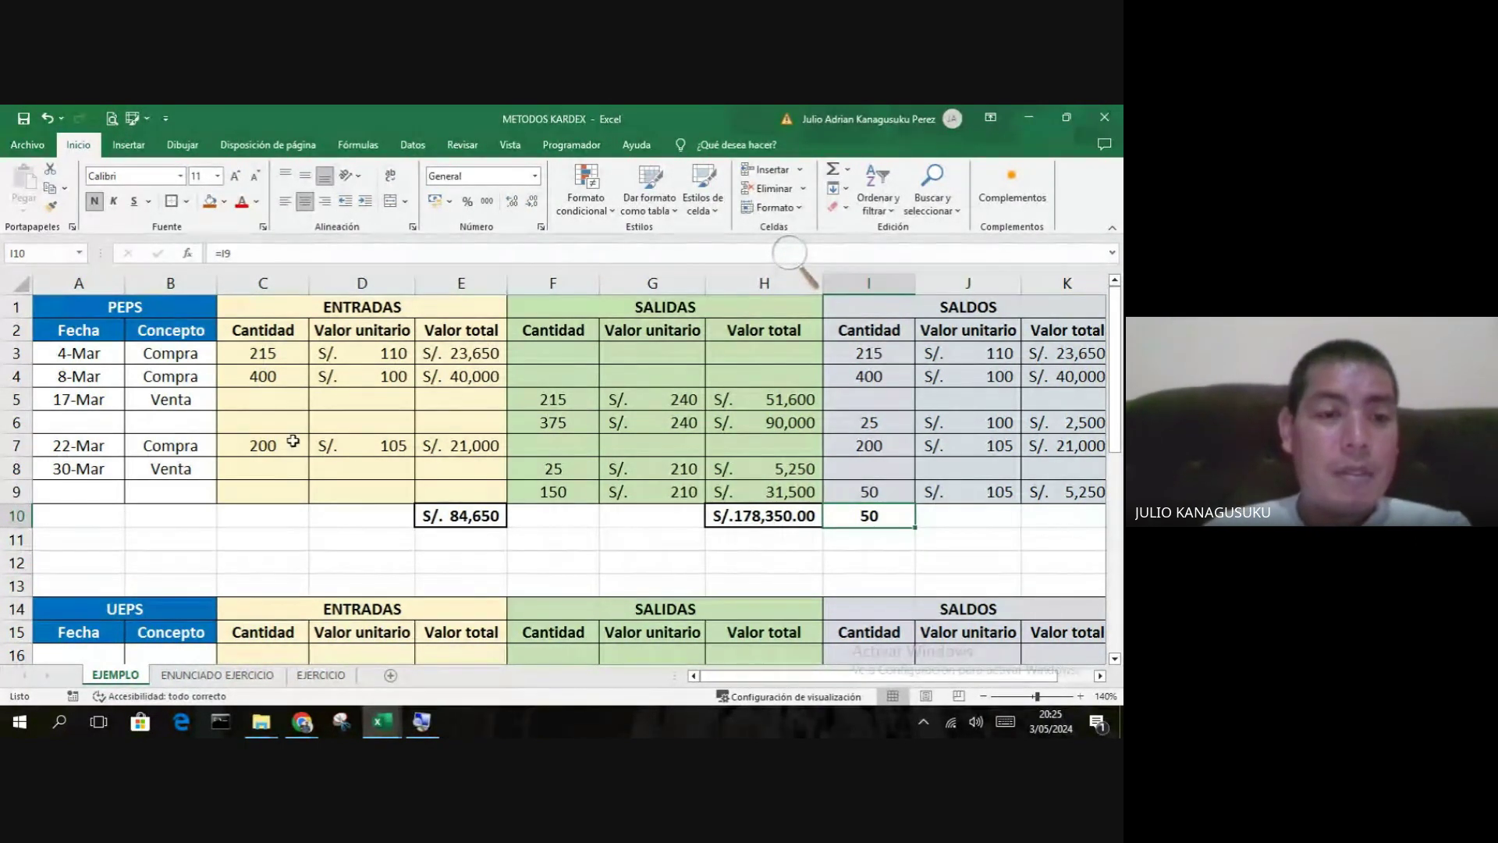
- Compare the 4-Mar and 8-Mar purchases in ENTRADAS with their balances in rows 3 and 4 of SALDOS
{"action": "left_click_drag", "start_coordinate": [92, 353], "coordinate": [430, 378]}
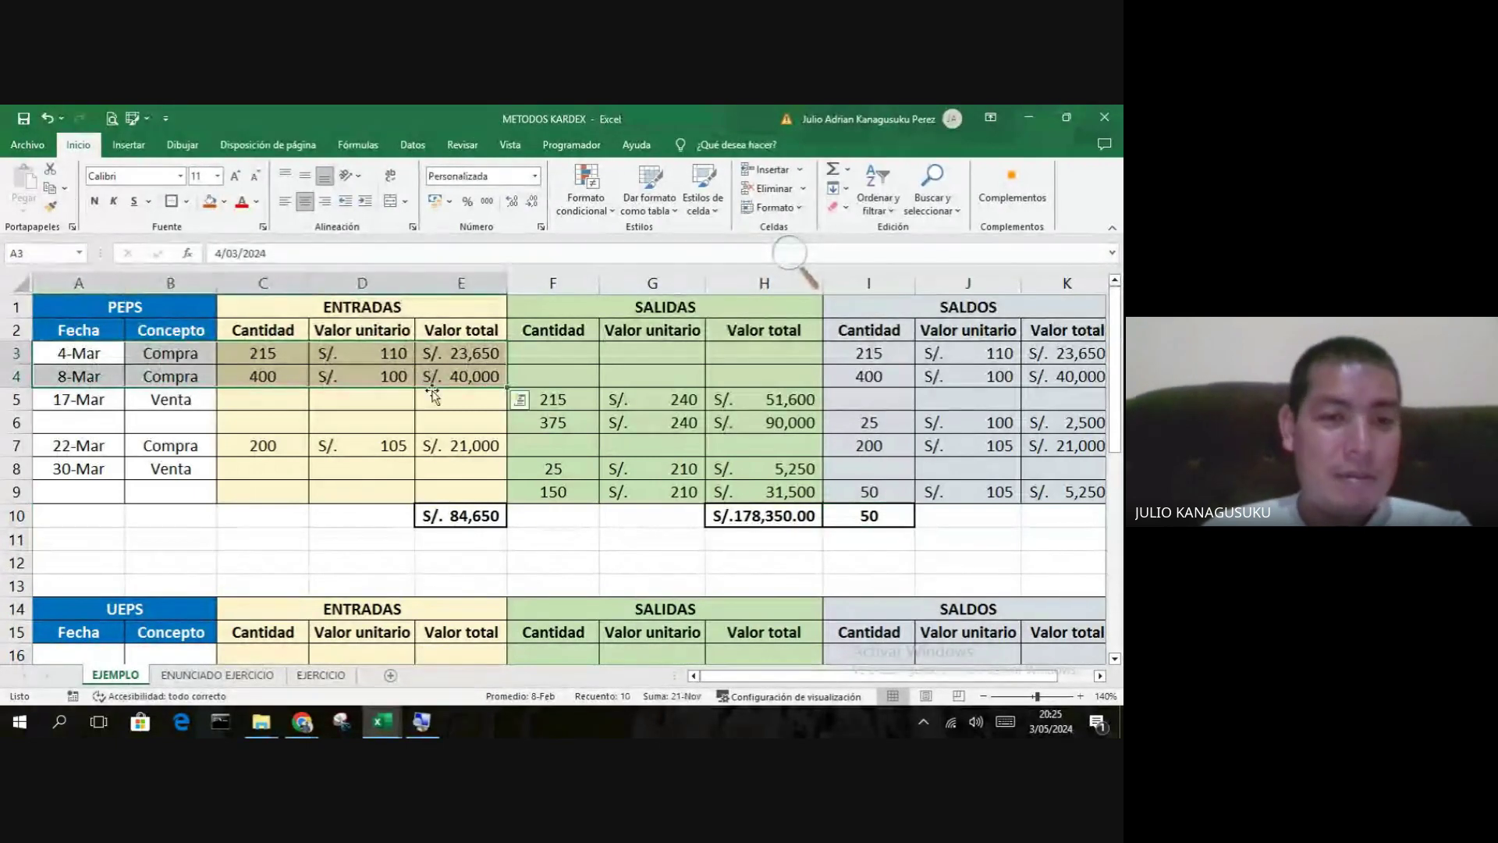
{"action": "left_click_drag", "start_coordinate": [93, 354], "coordinate": [420, 384]}
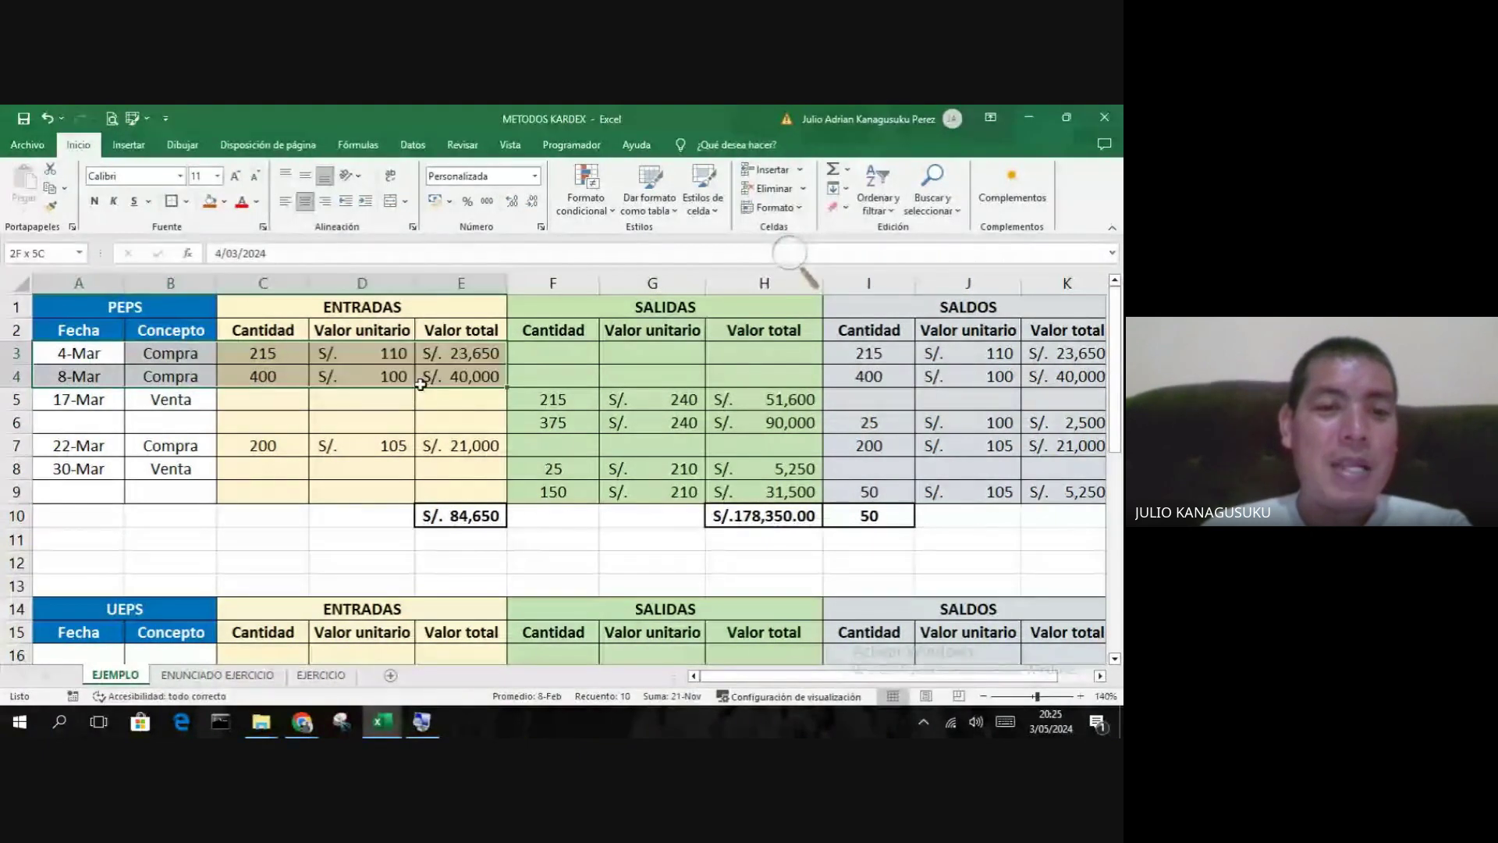
{"action": "left_click_drag", "start_coordinate": [258, 353], "coordinate": [419, 376]}
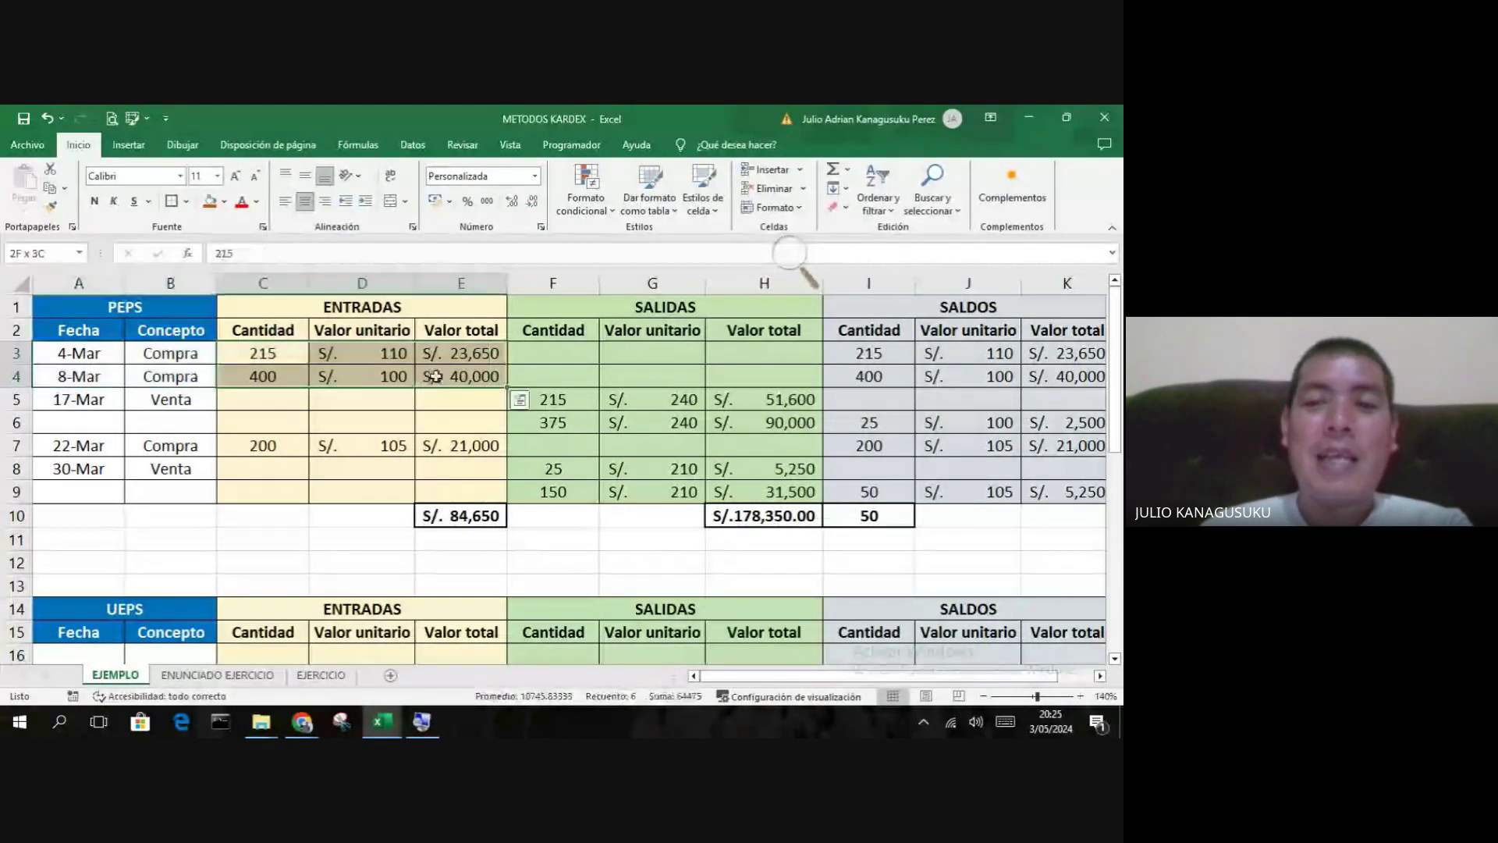
{"action": "left_click_drag", "start_coordinate": [868, 353], "coordinate": [1061, 376]}
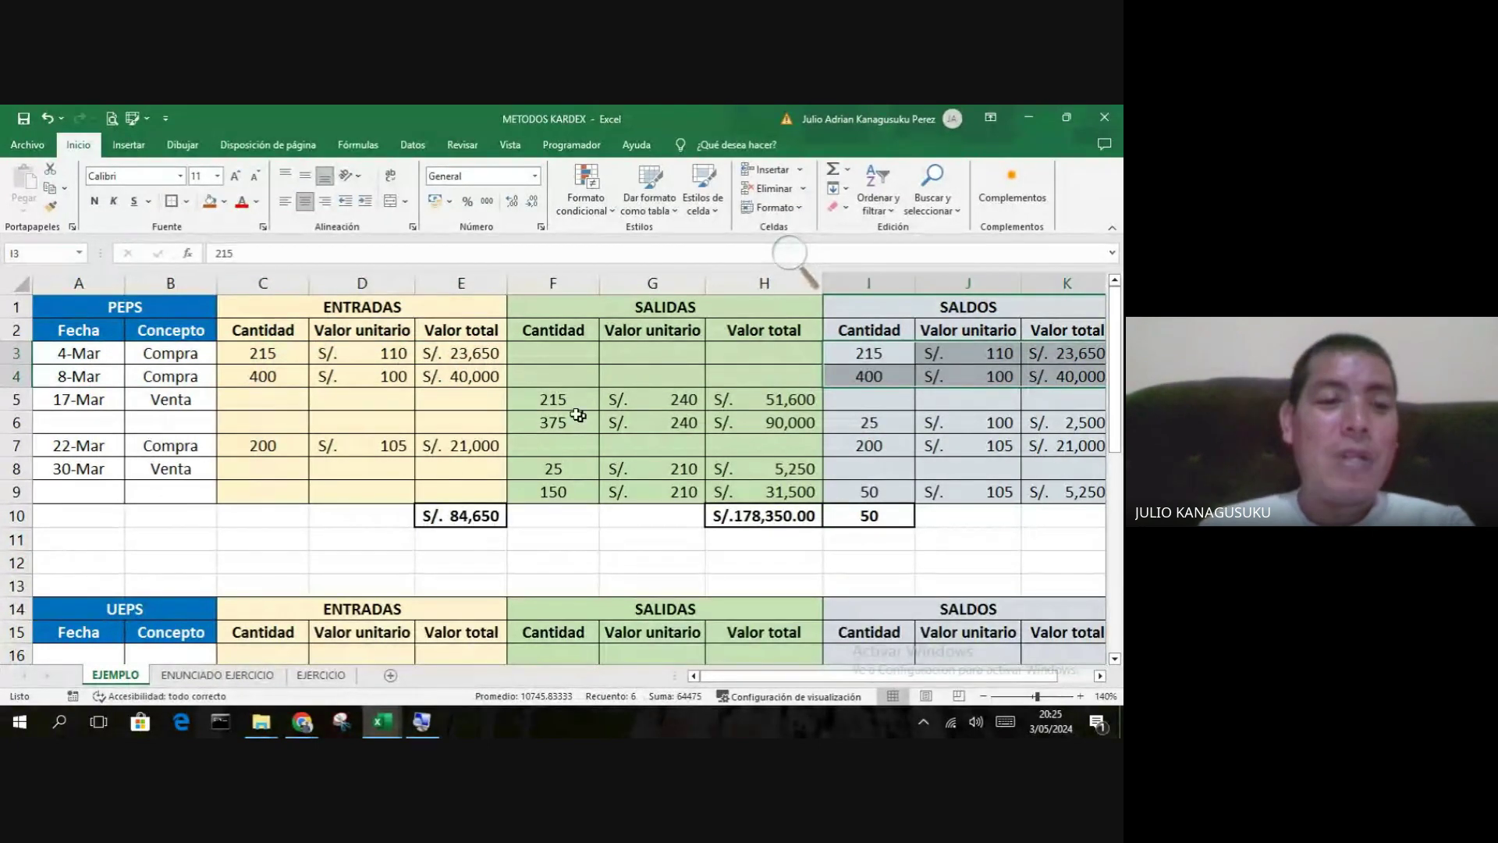
- Check the first line of the 17-Mar sale in F5:H5 against the 4-Mar balance quantity in I3
{"action": "left_click_drag", "start_coordinate": [87, 398], "coordinate": [168, 398]}
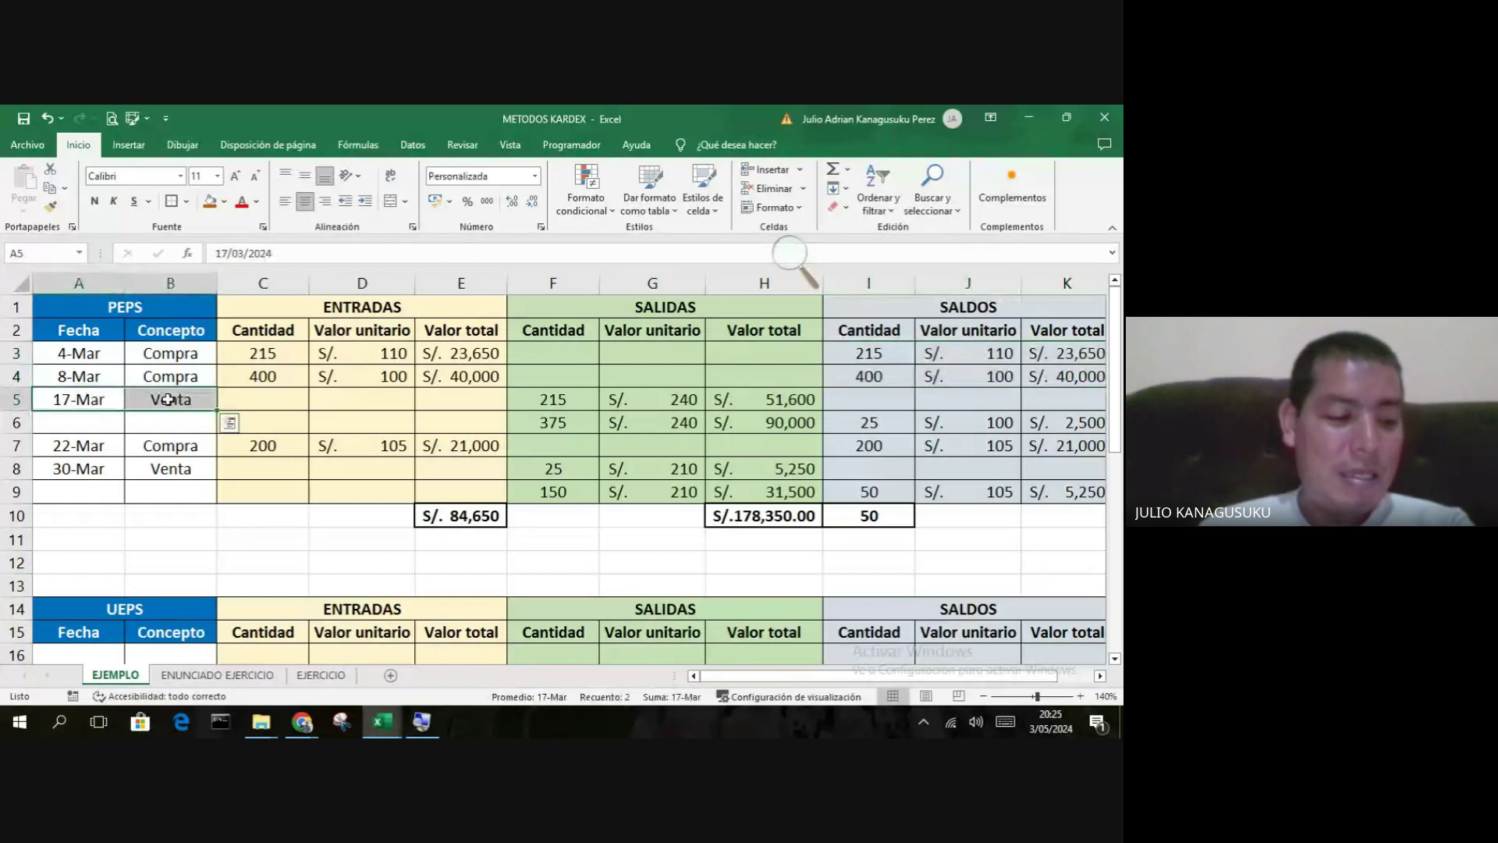
{"action": "left_click", "coordinate": [538, 407]}
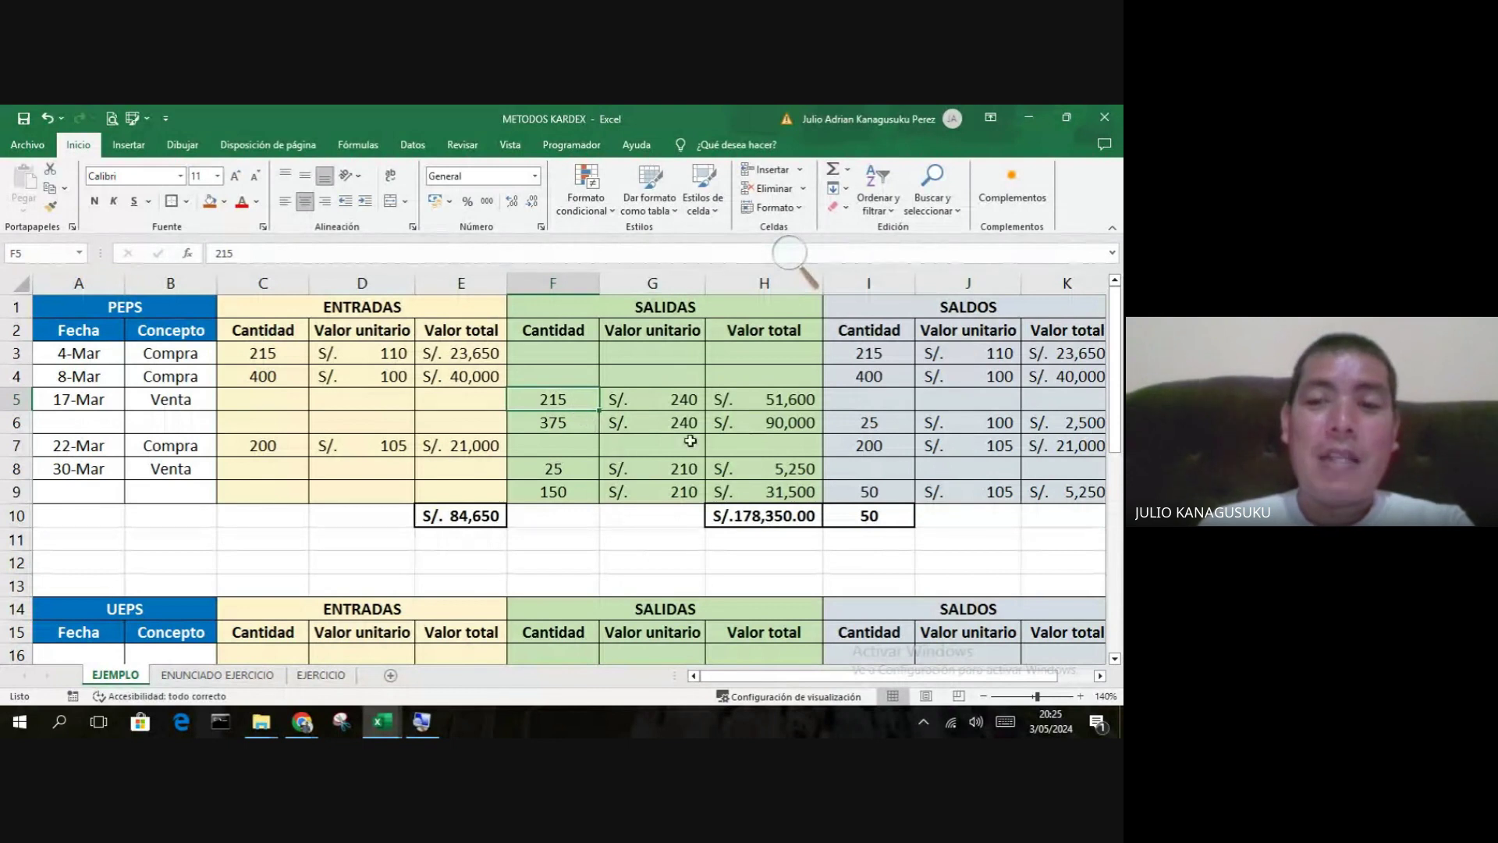
{"action": "left_click", "coordinate": [887, 356]}
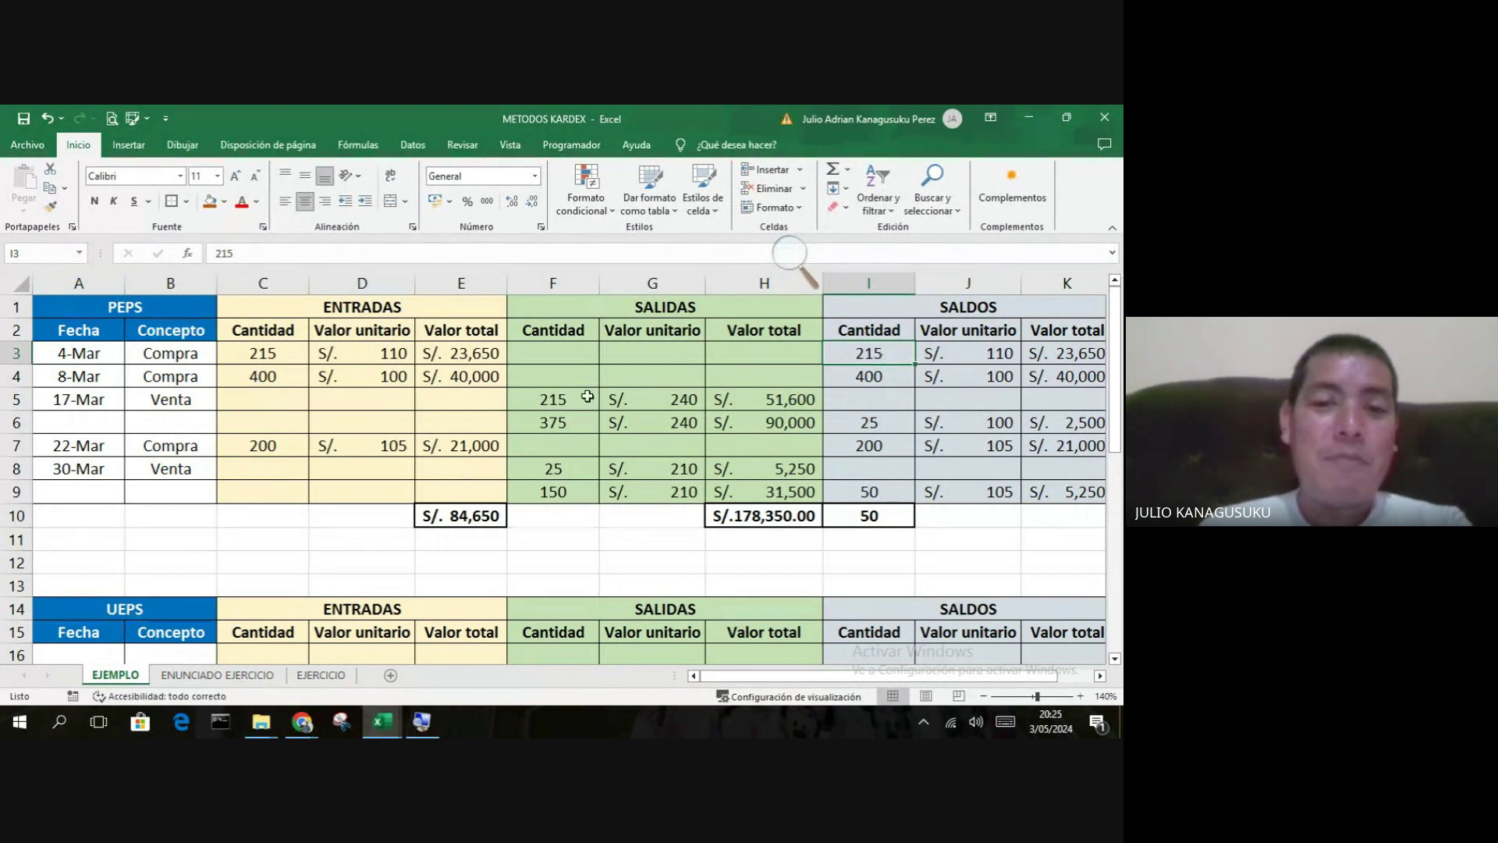
{"action": "left_click_drag", "start_coordinate": [587, 398], "coordinate": [678, 406]}
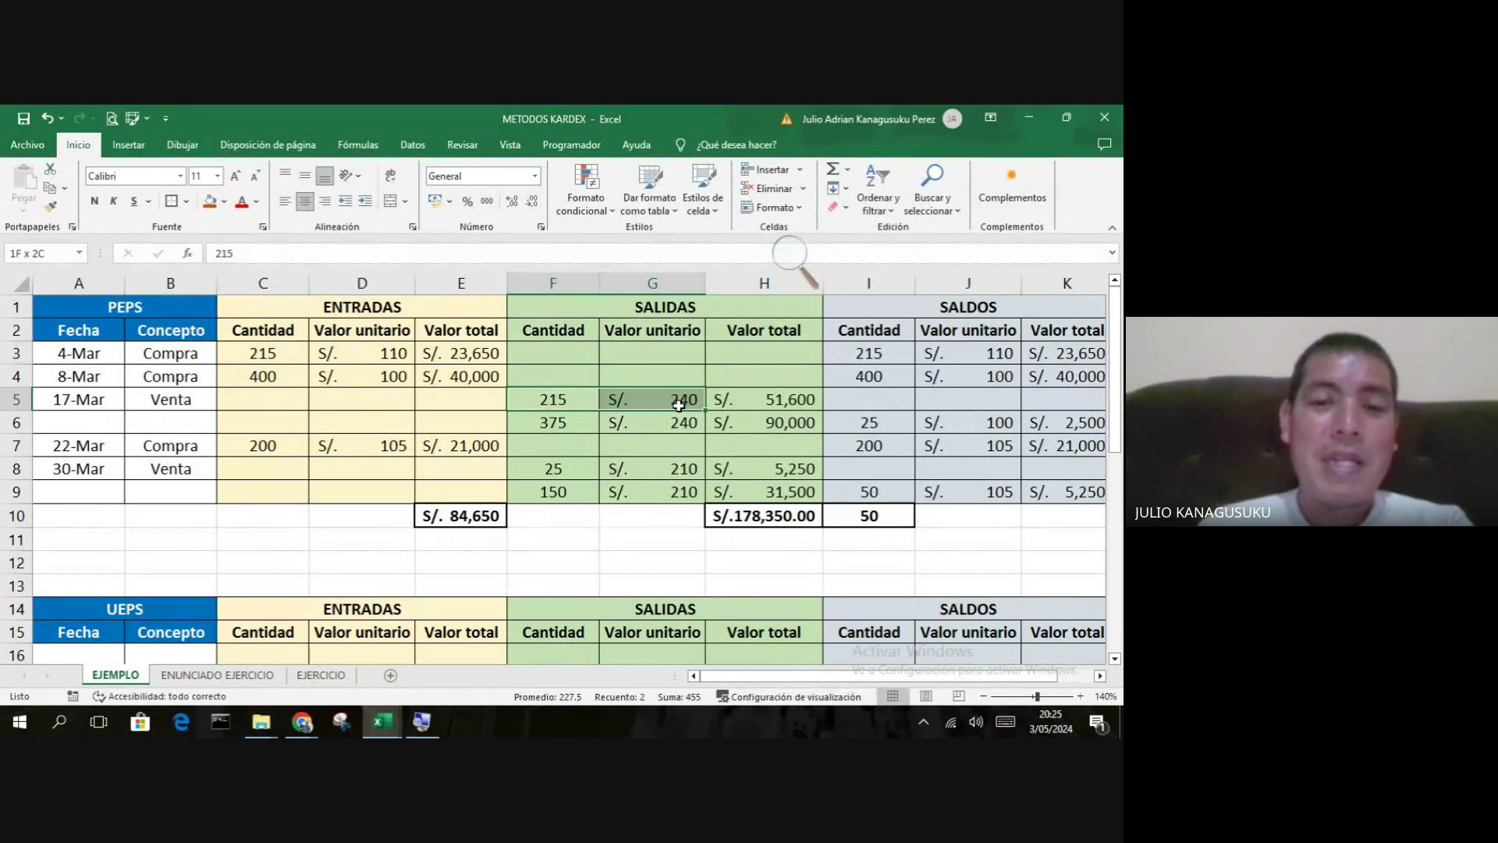
{"action": "left_click", "coordinate": [587, 402]}
{"action": "left_click_drag", "start_coordinate": [587, 402], "coordinate": [746, 399]}
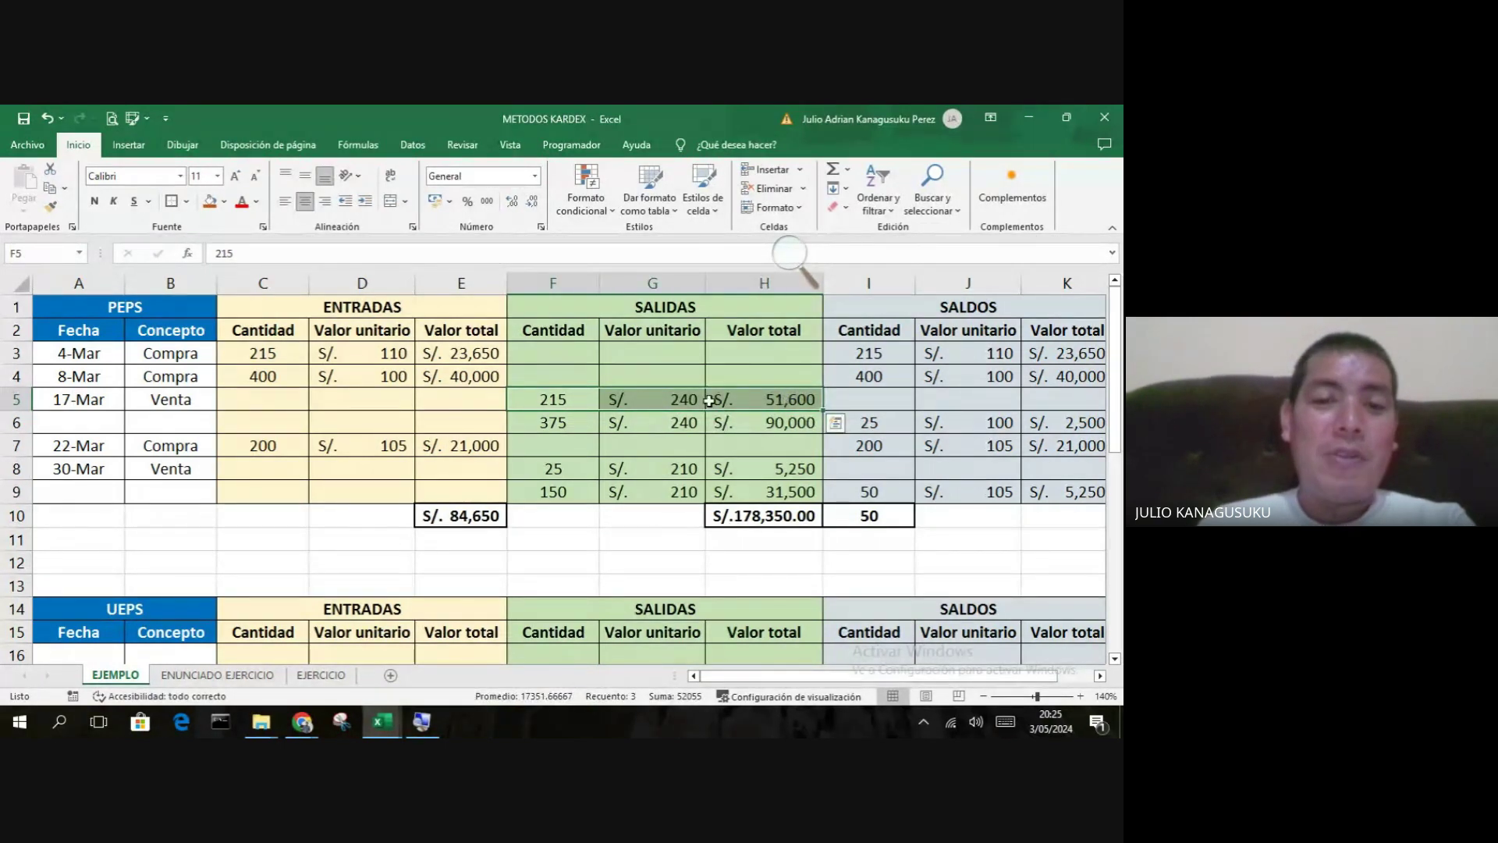
{"action": "left_click", "coordinate": [586, 402]}
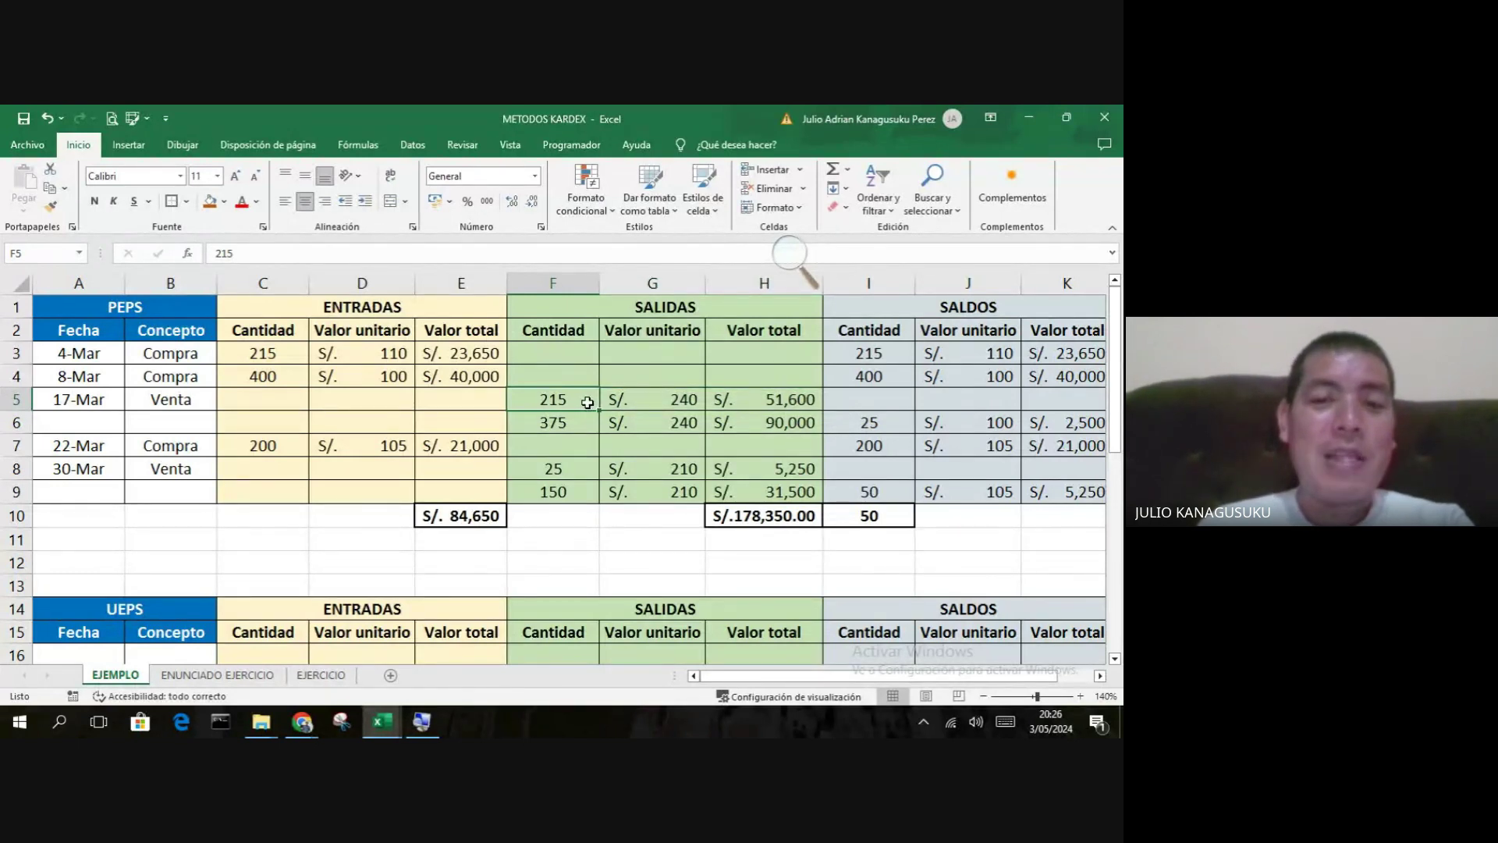
- Check the second outgoing quantity in F6 against the 8-Mar balance in I4 and the remaining quantity in I6
{"action": "left_click", "coordinate": [574, 422]}
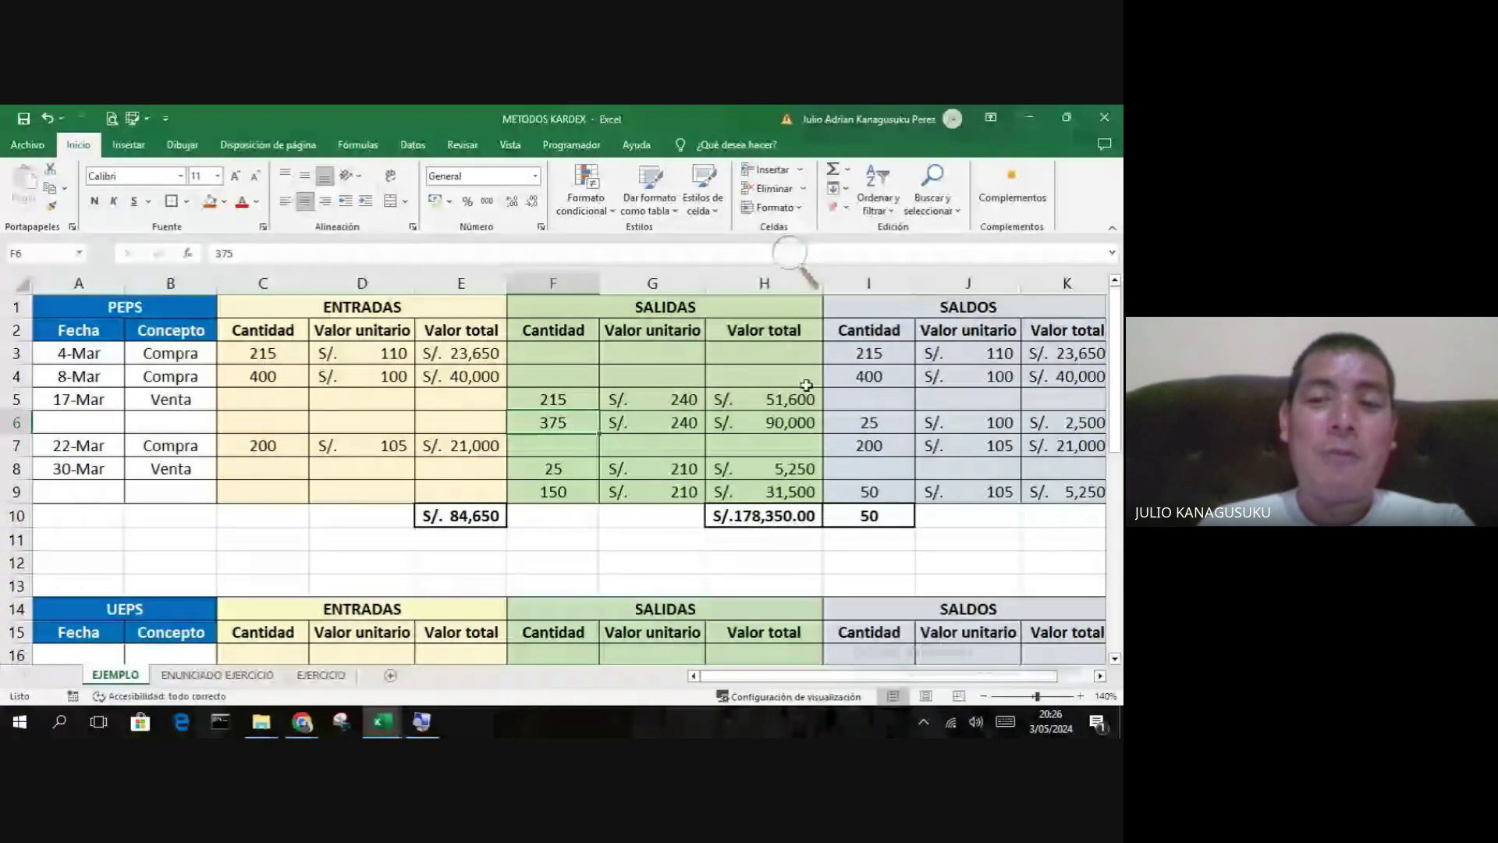
{"action": "left_click", "coordinate": [868, 383]}
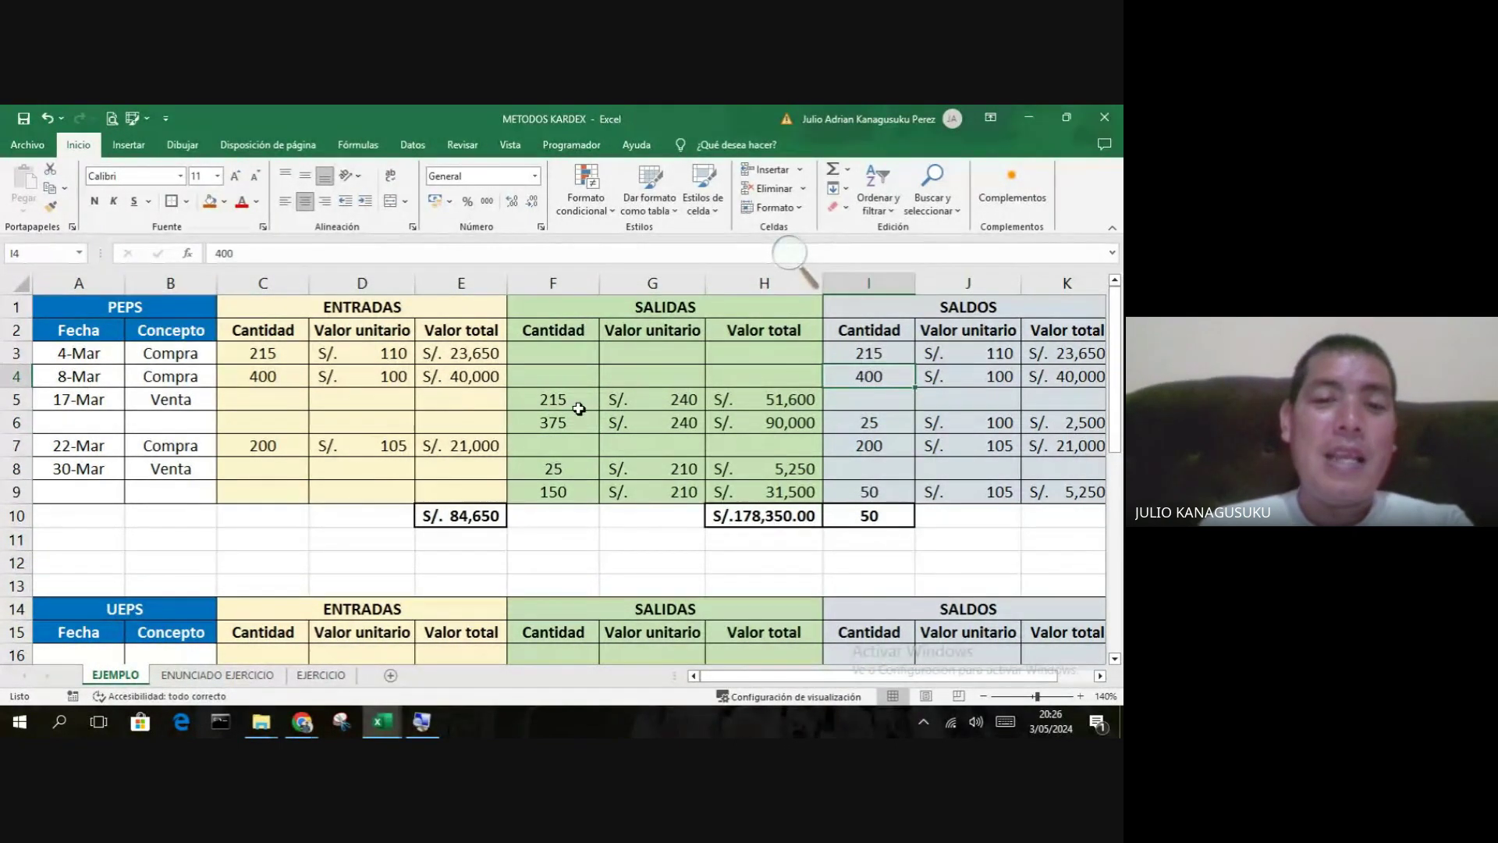
{"action": "left_click_drag", "start_coordinate": [555, 404], "coordinate": [567, 422]}
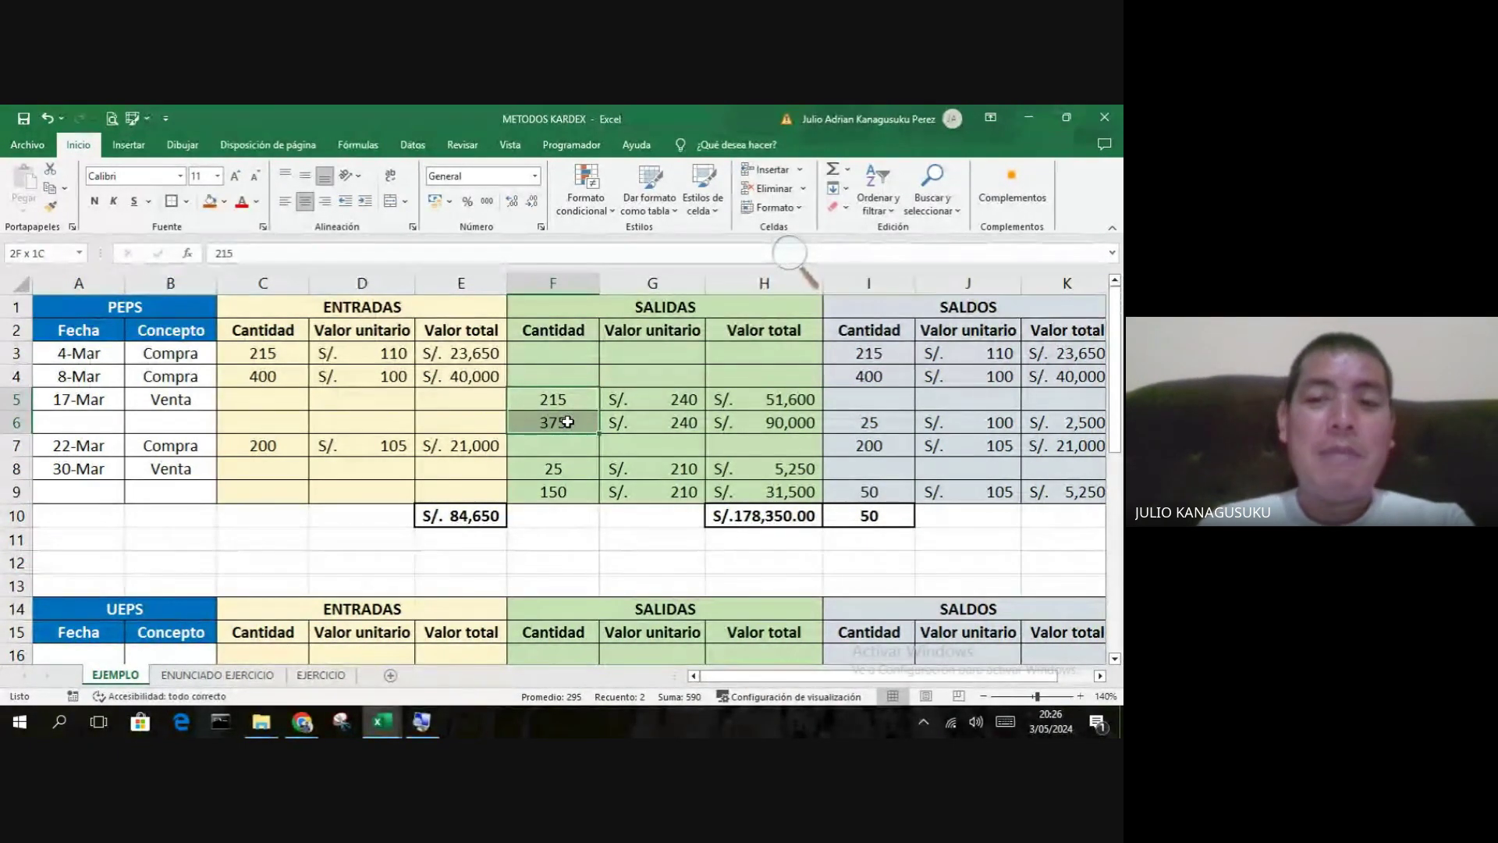
{"action": "left_click", "coordinate": [839, 421]}
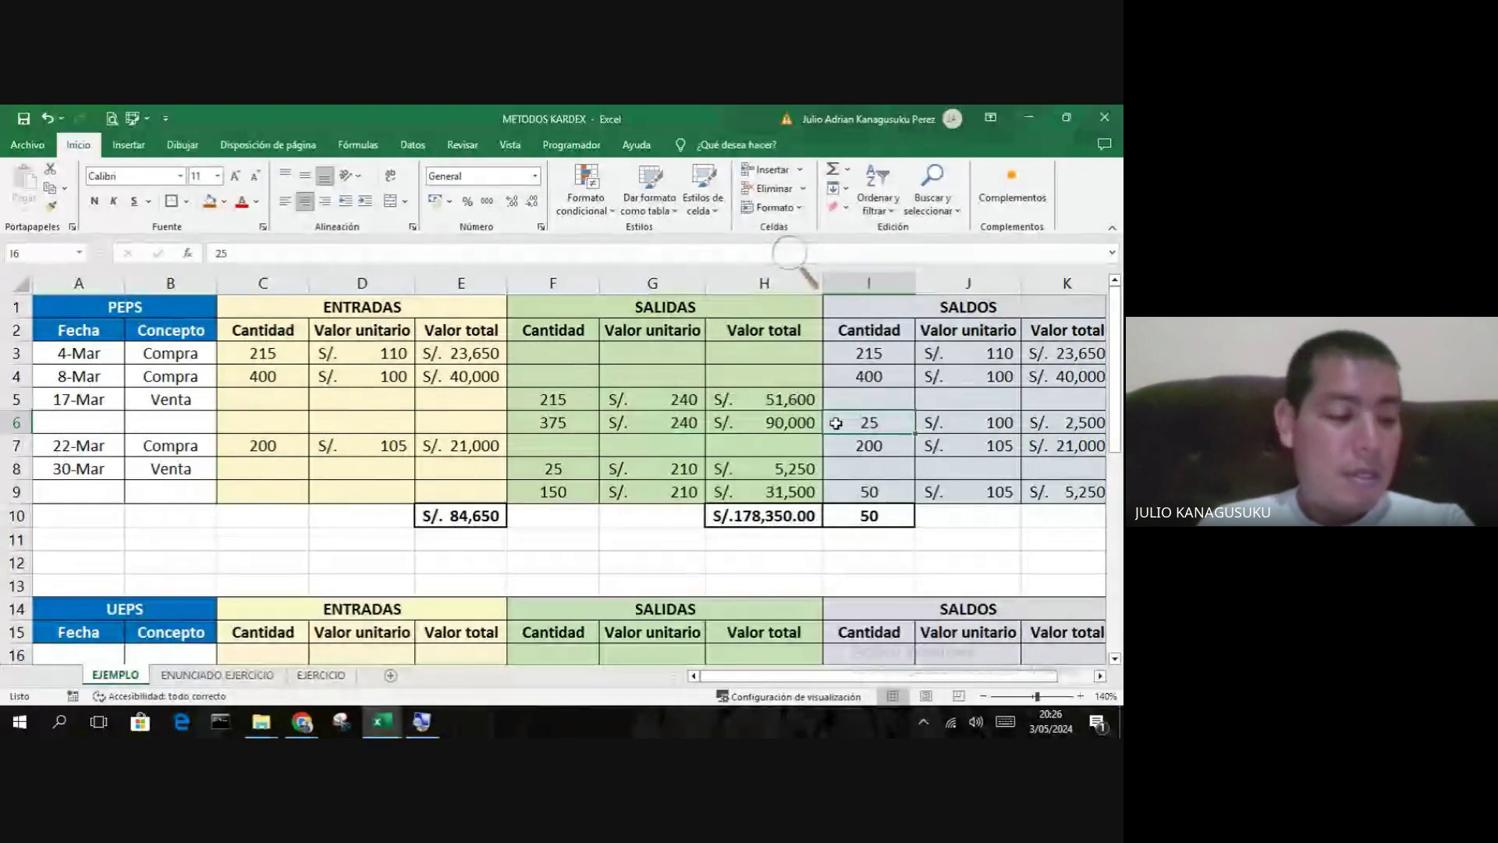
- Trace the 17-Mar sale from the balance quantities in I3 and I4 through F6 to the remaining quantity in I6
{"action": "left_click", "coordinate": [889, 355]}
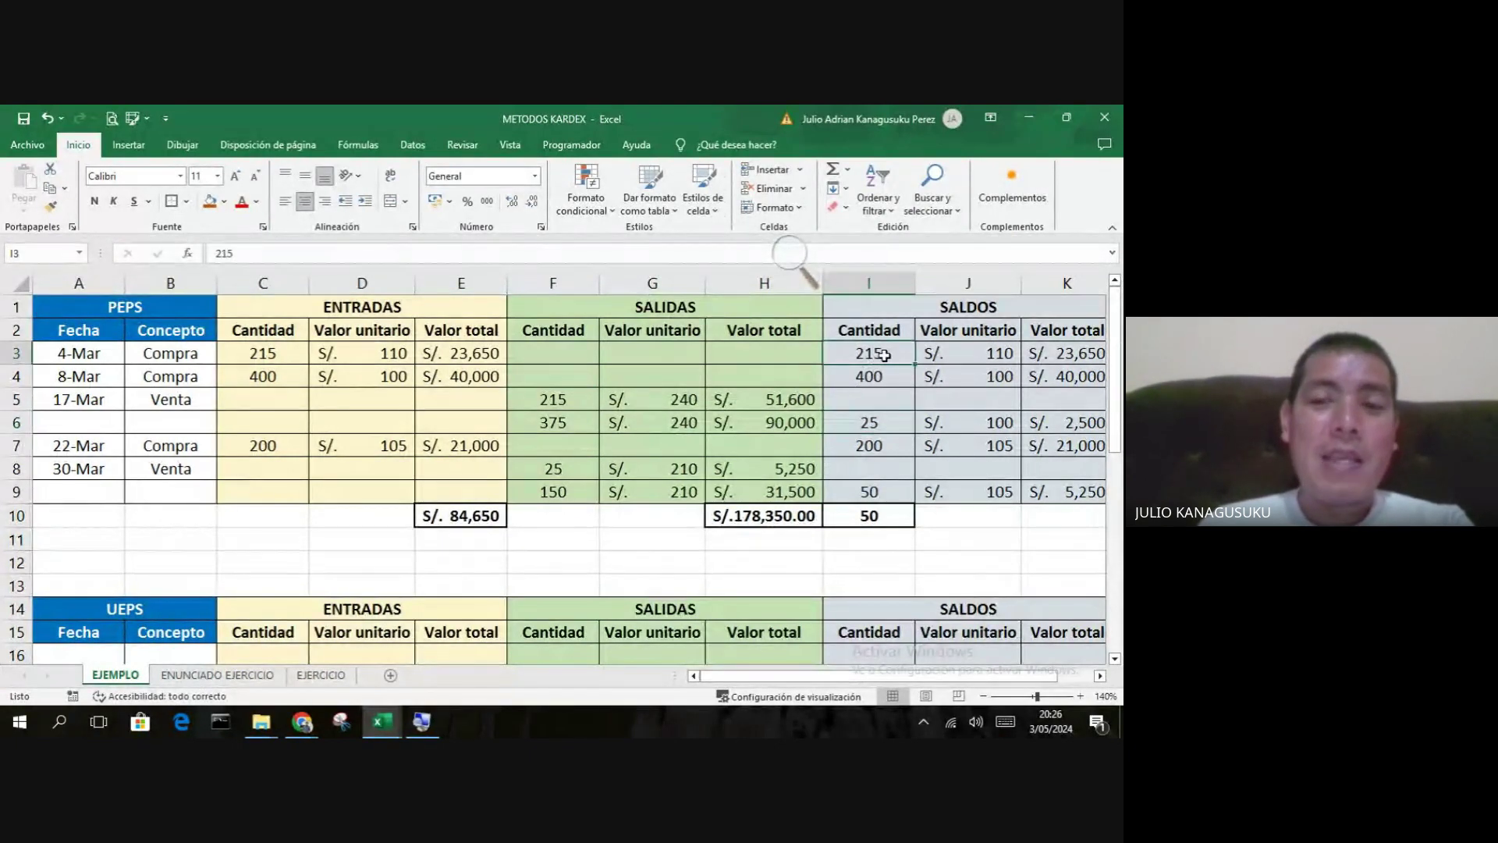
{"action": "left_click", "coordinate": [888, 378]}
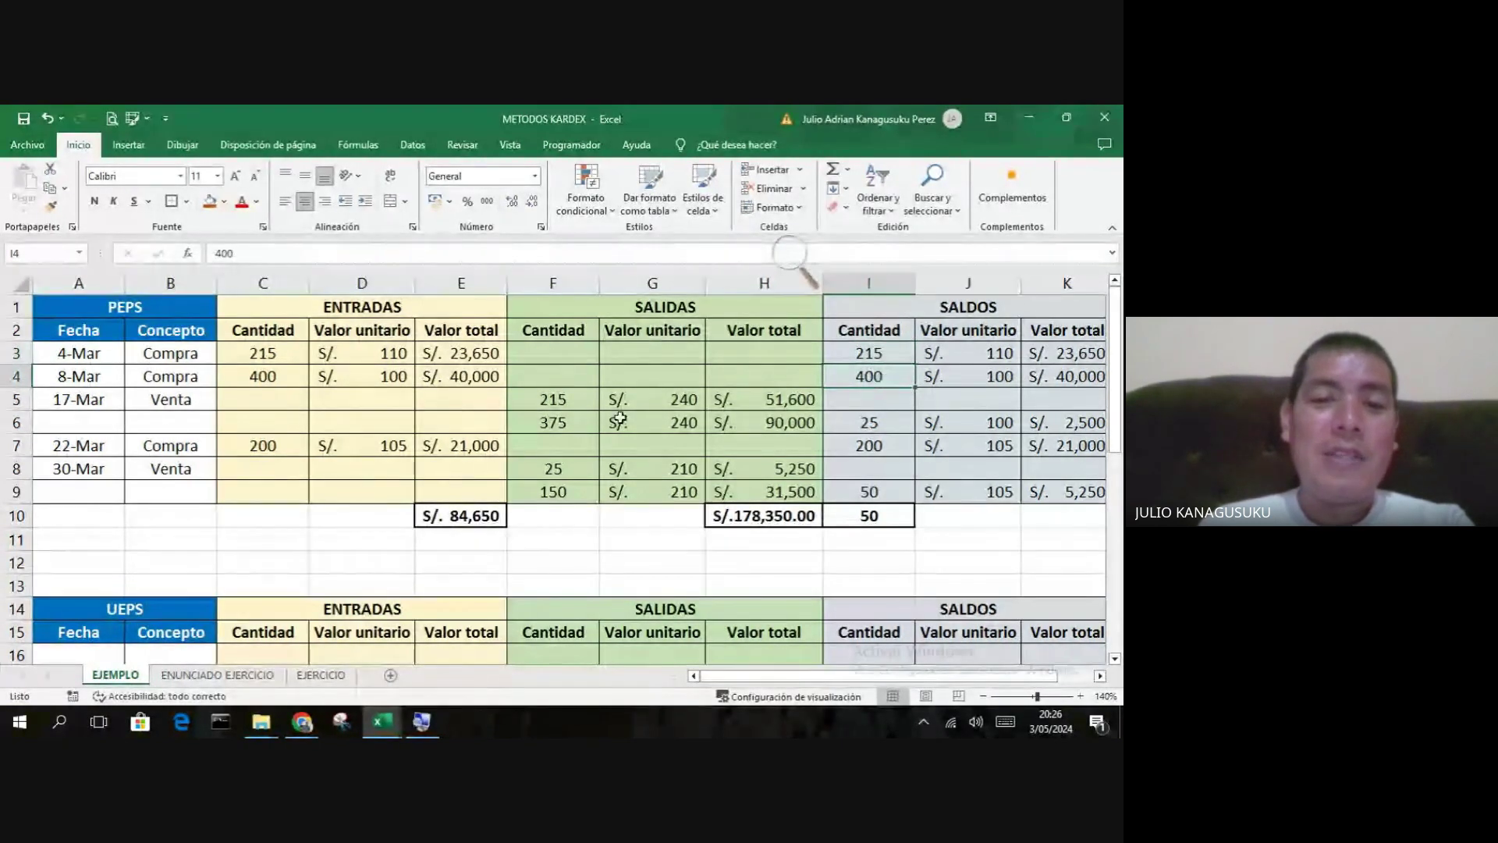
{"action": "left_click", "coordinate": [566, 422]}
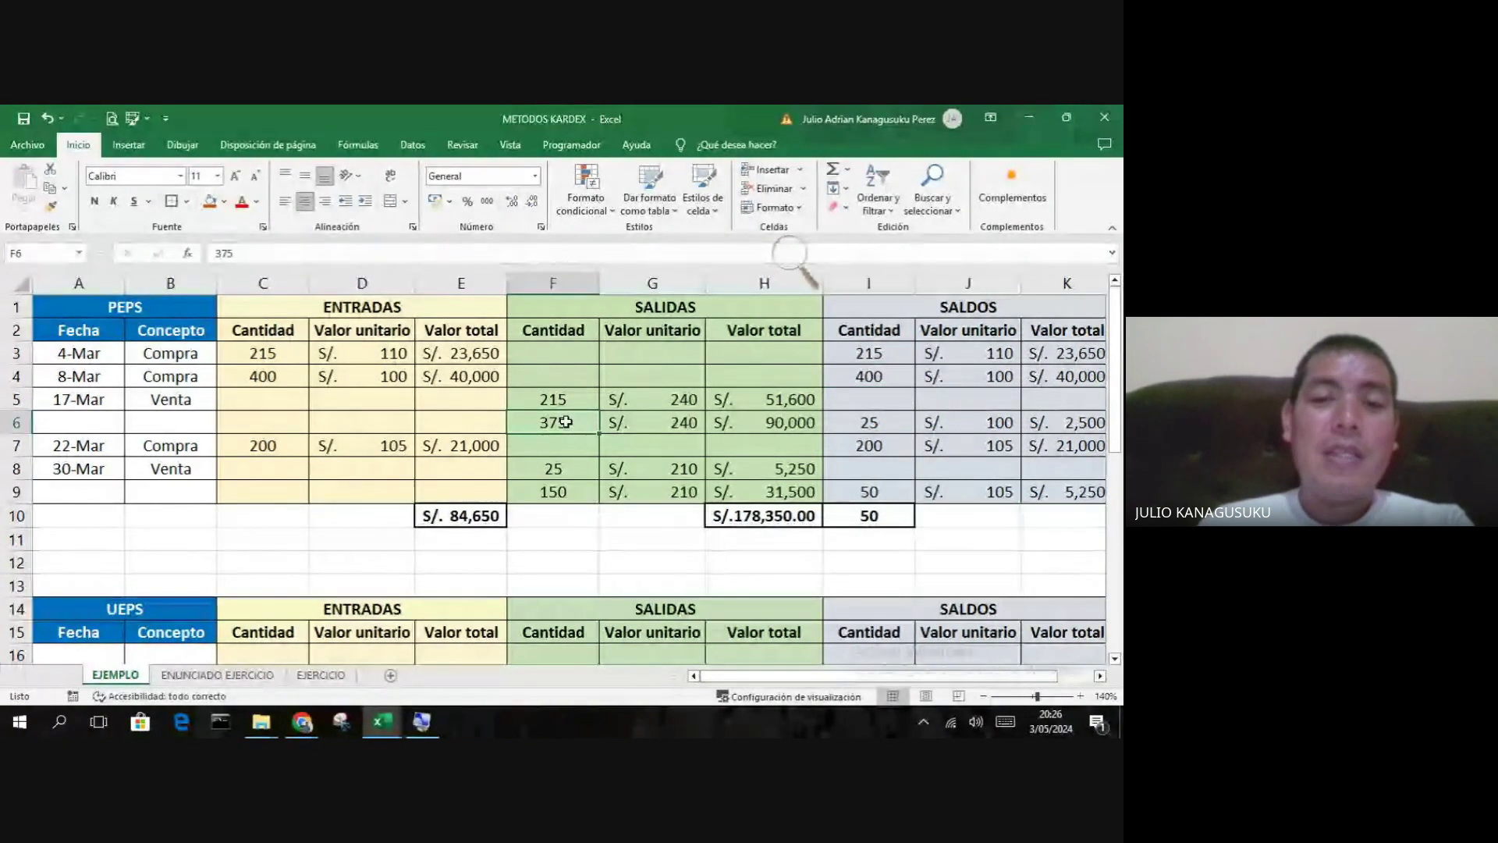
{"action": "left_click", "coordinate": [881, 424]}
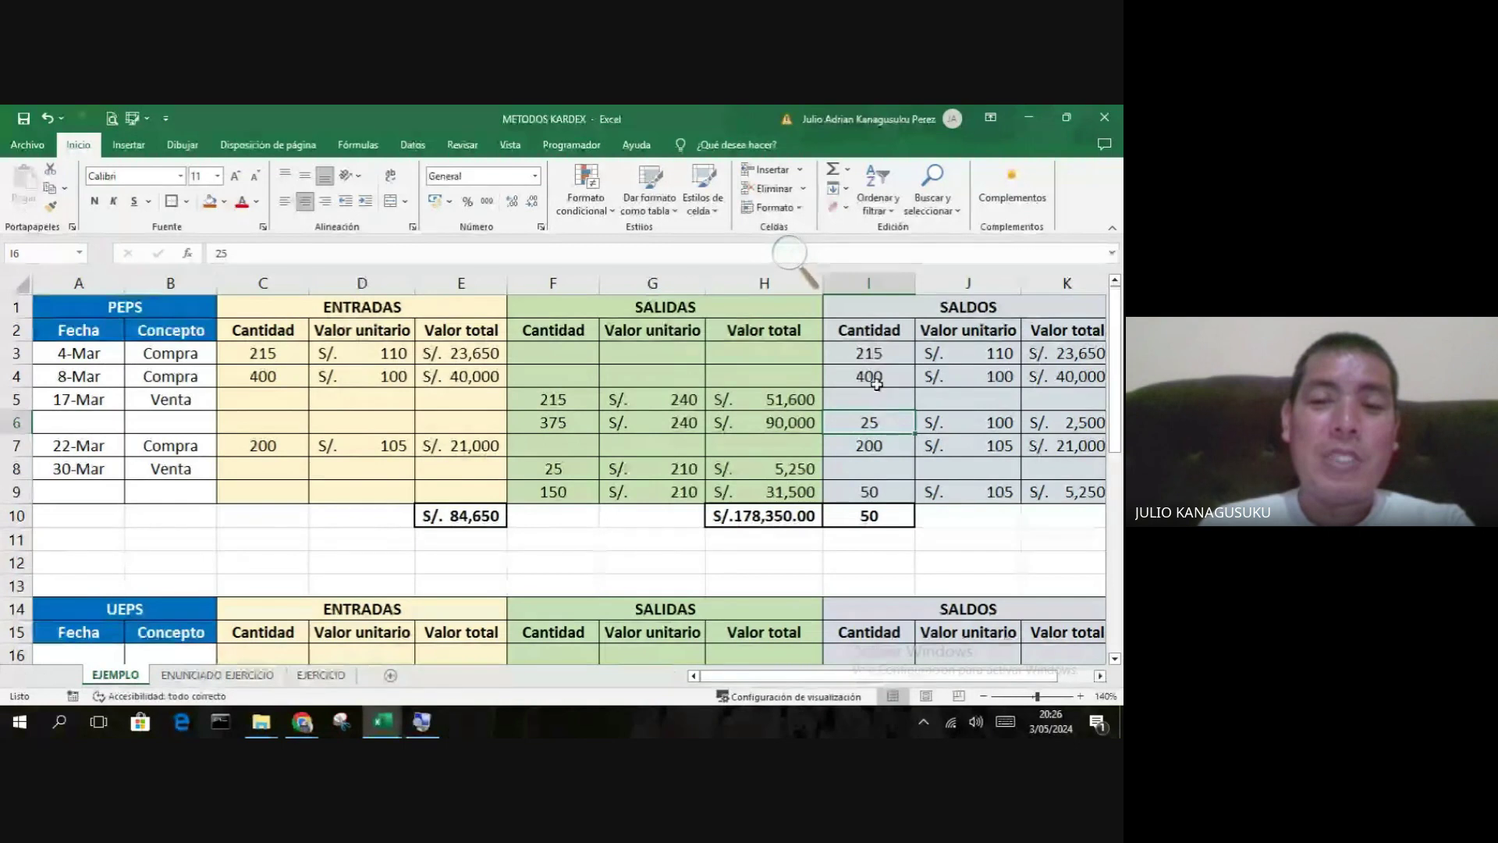
{"action": "left_click", "coordinate": [591, 424]}
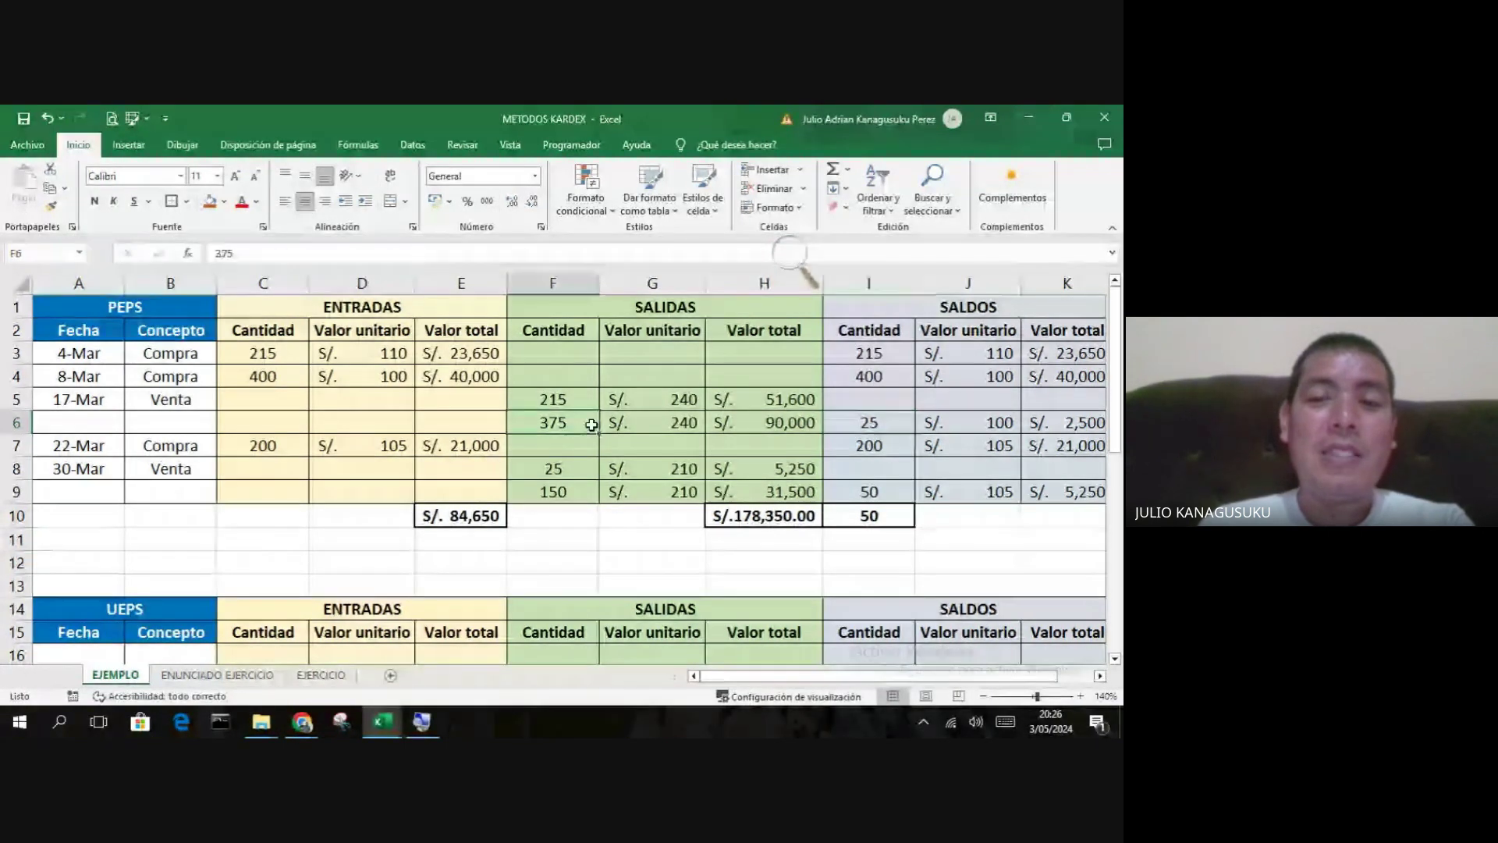
{"action": "left_click", "coordinate": [884, 425]}
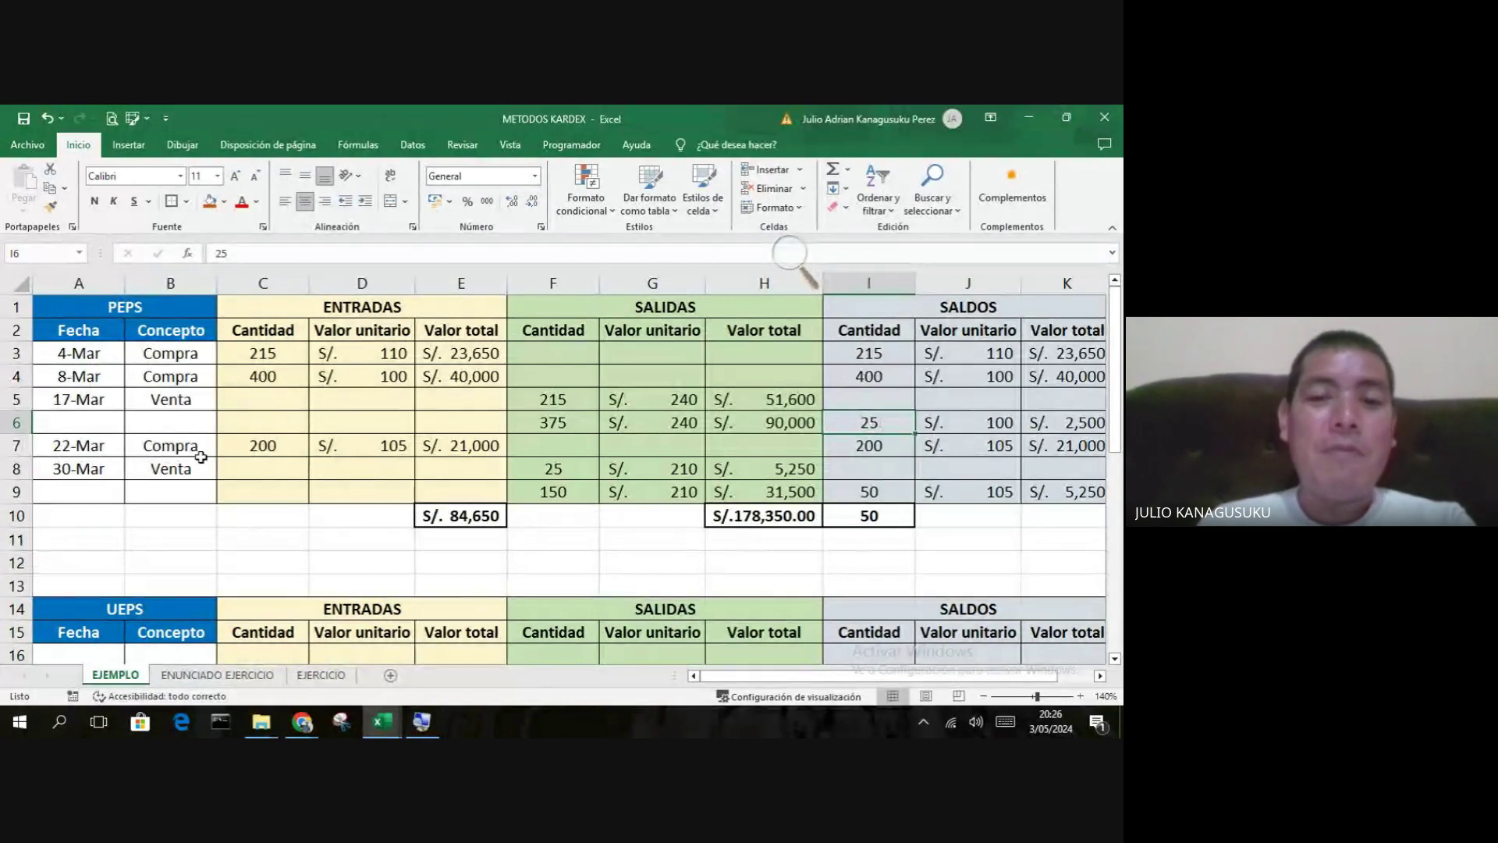
- Match the 30-Mar outgoing quantities in F8 and F9 with the PEPS balance quantities in I6 and I7
{"action": "left_click", "coordinate": [829, 448]}
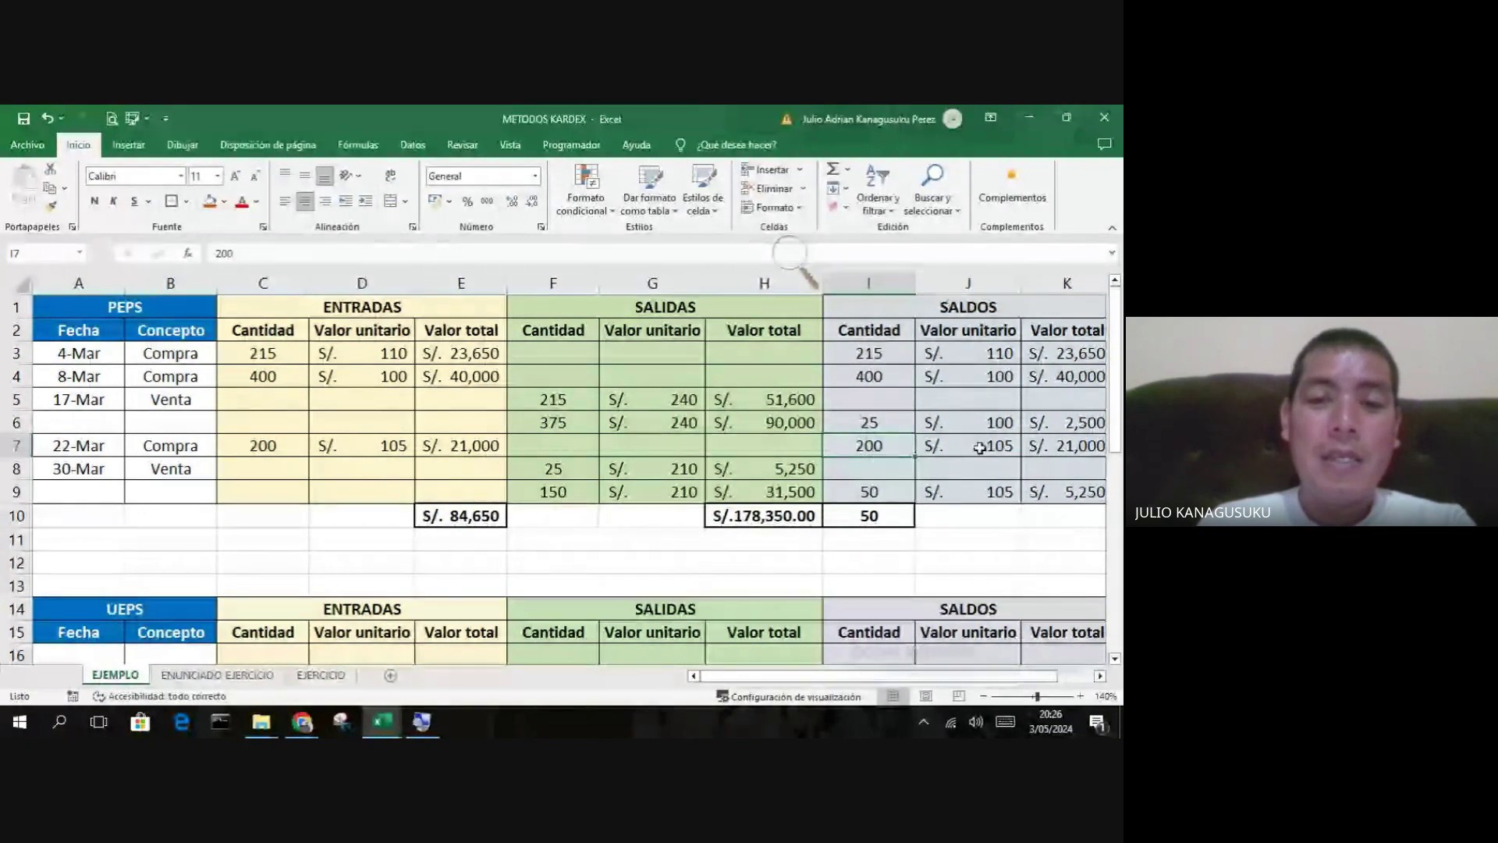
{"action": "scroll", "coordinate": [979, 447], "scroll_direction": "down", "scroll_amount": 1}
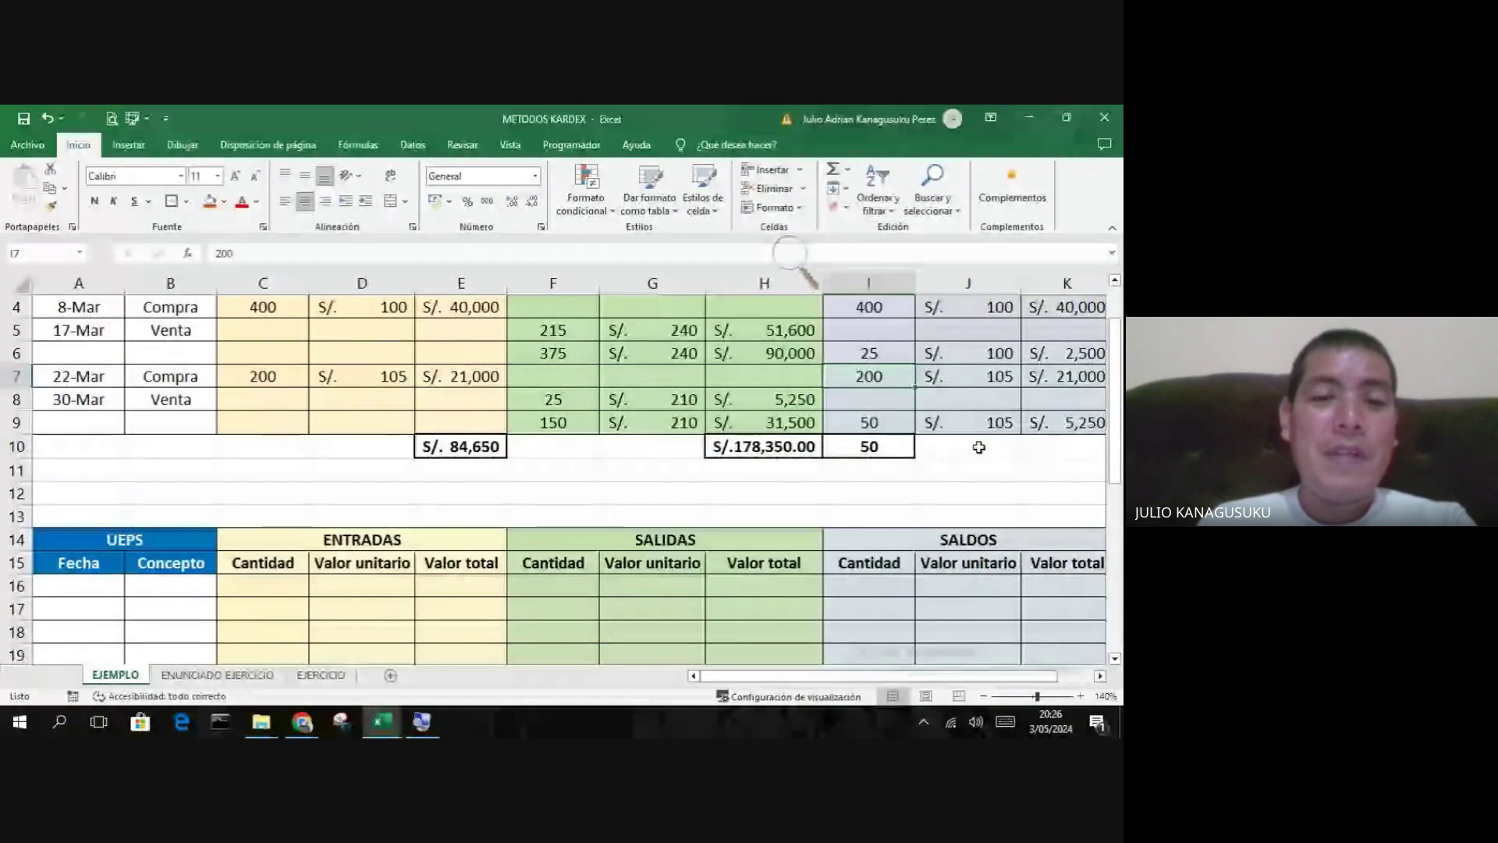
{"action": "scroll", "coordinate": [585, 426], "scroll_direction": "up", "scroll_amount": 1}
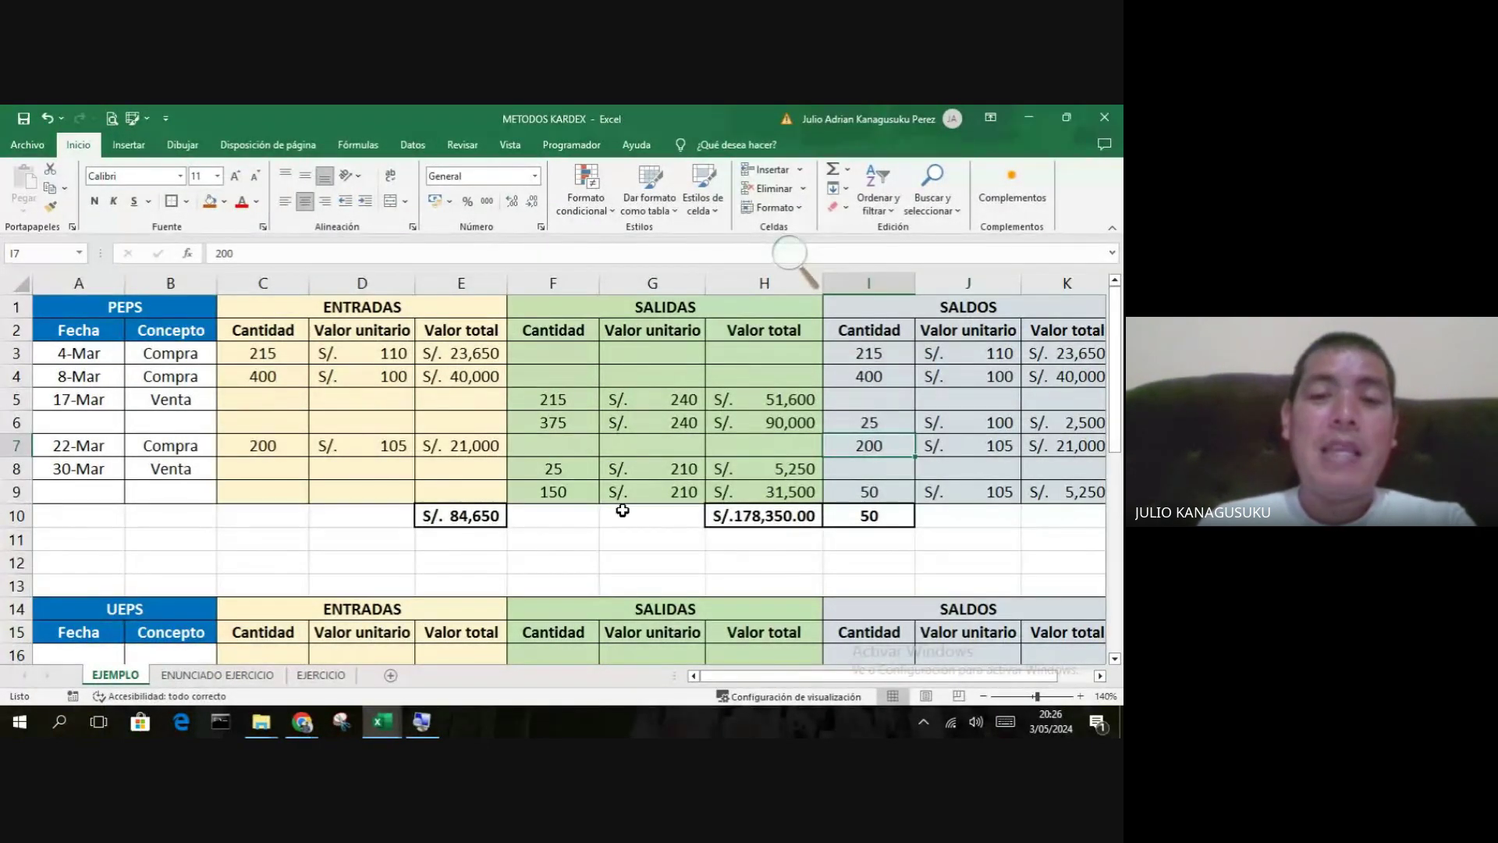
{"action": "left_click", "coordinate": [586, 473]}
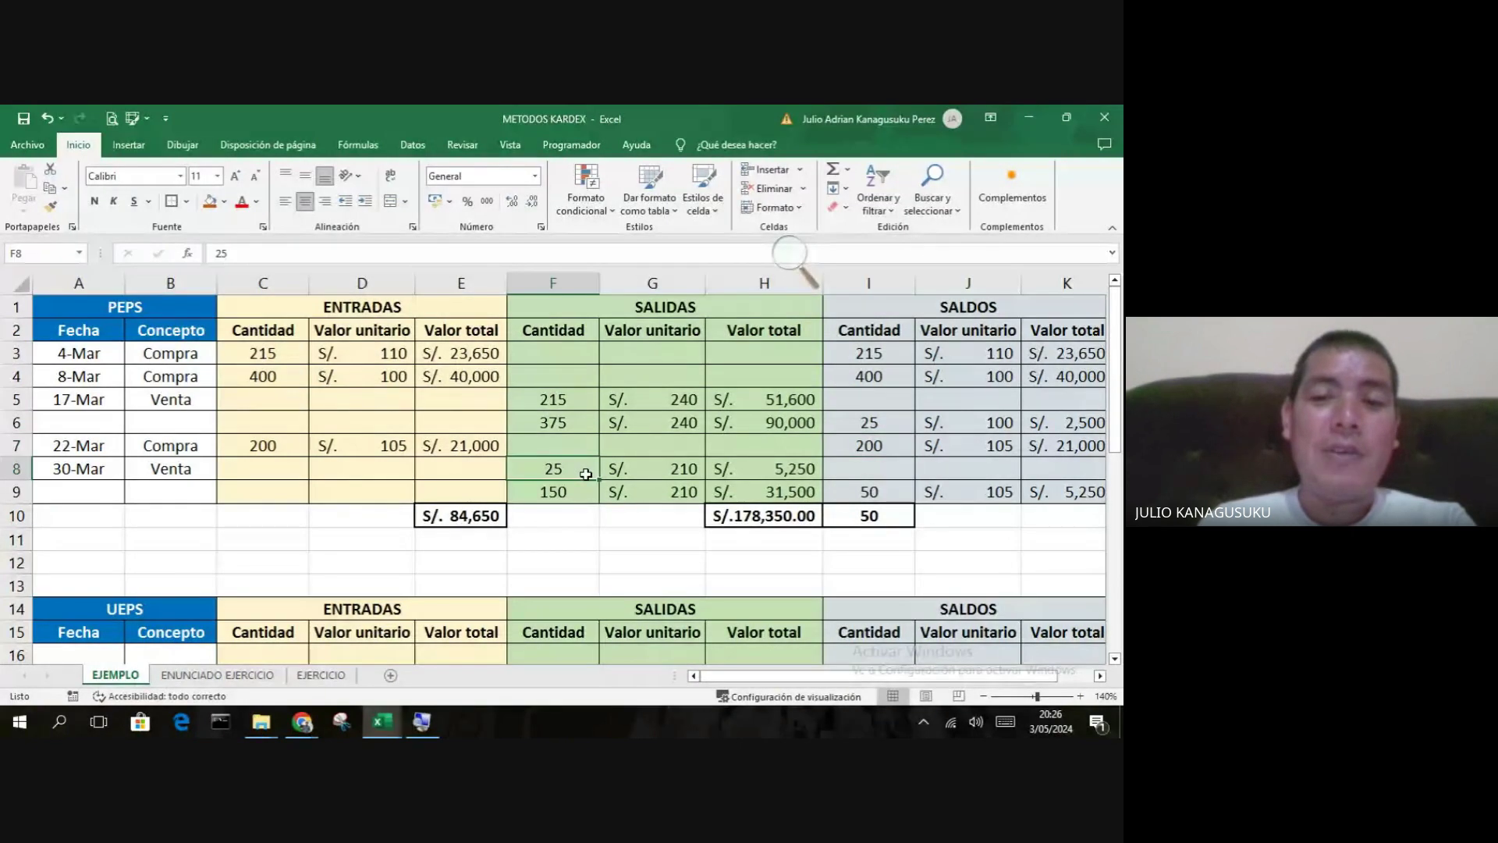
{"action": "left_click", "coordinate": [879, 427]}
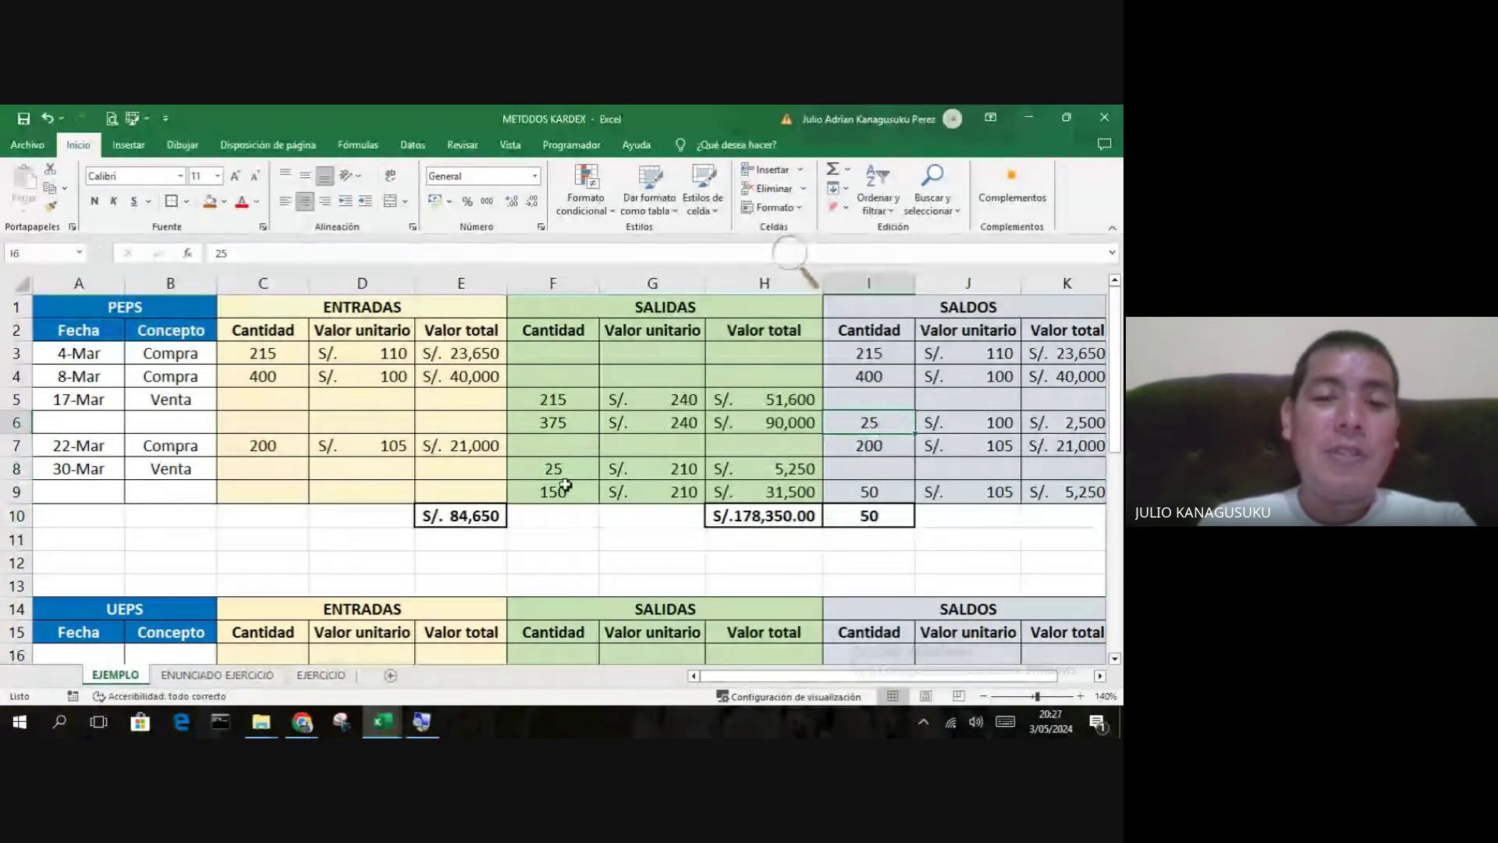
{"action": "left_click", "coordinate": [879, 446]}
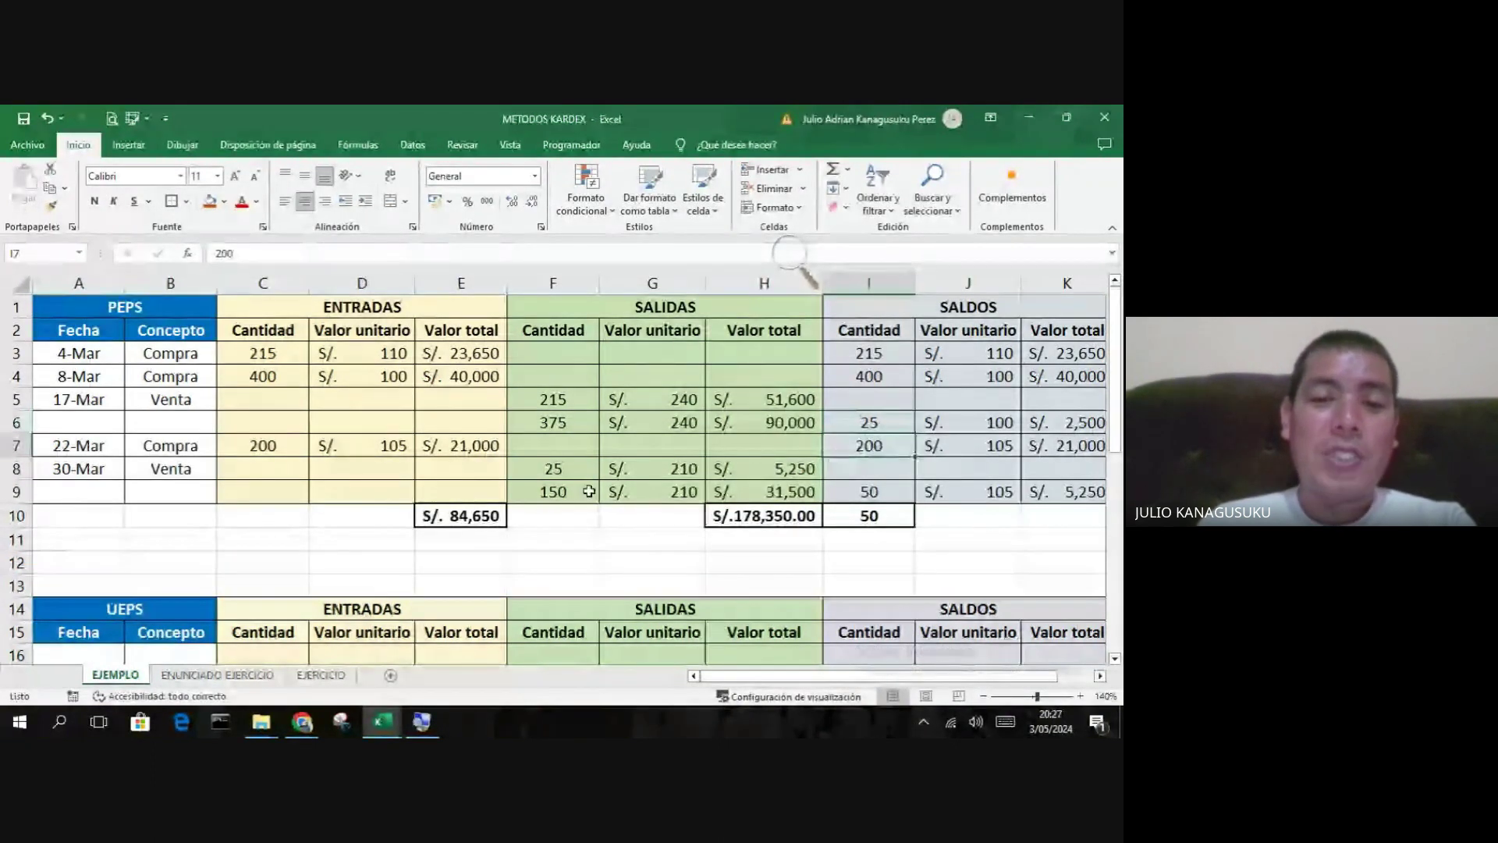
{"action": "left_click", "coordinate": [564, 491]}
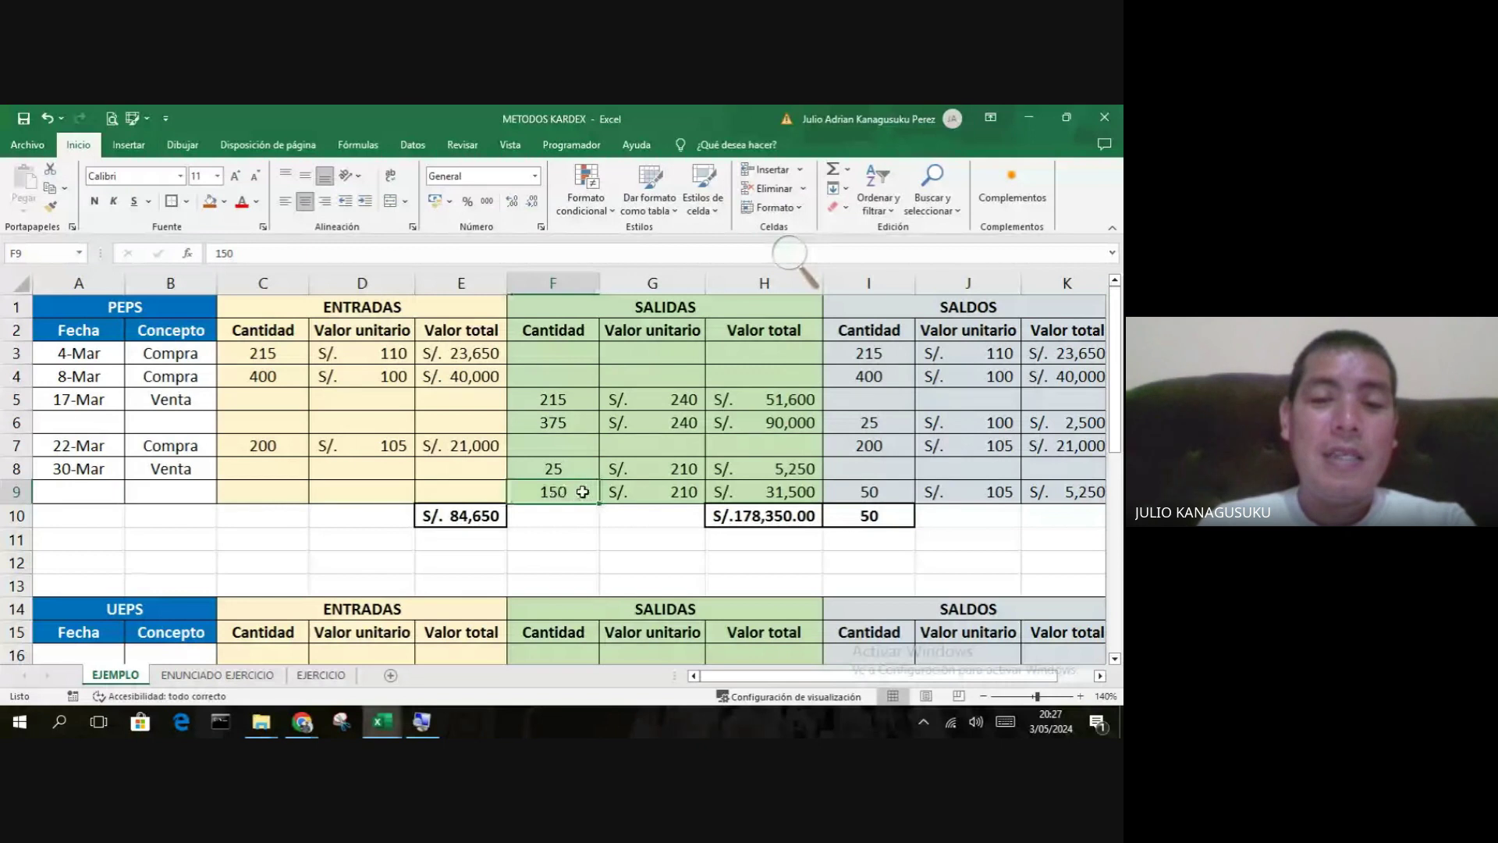
- Check the combined 30-Mar sale quantity in F8:F9 and the final balance in I9 against I6 and I7
{"action": "left_click_drag", "start_coordinate": [560, 468], "coordinate": [574, 489]}
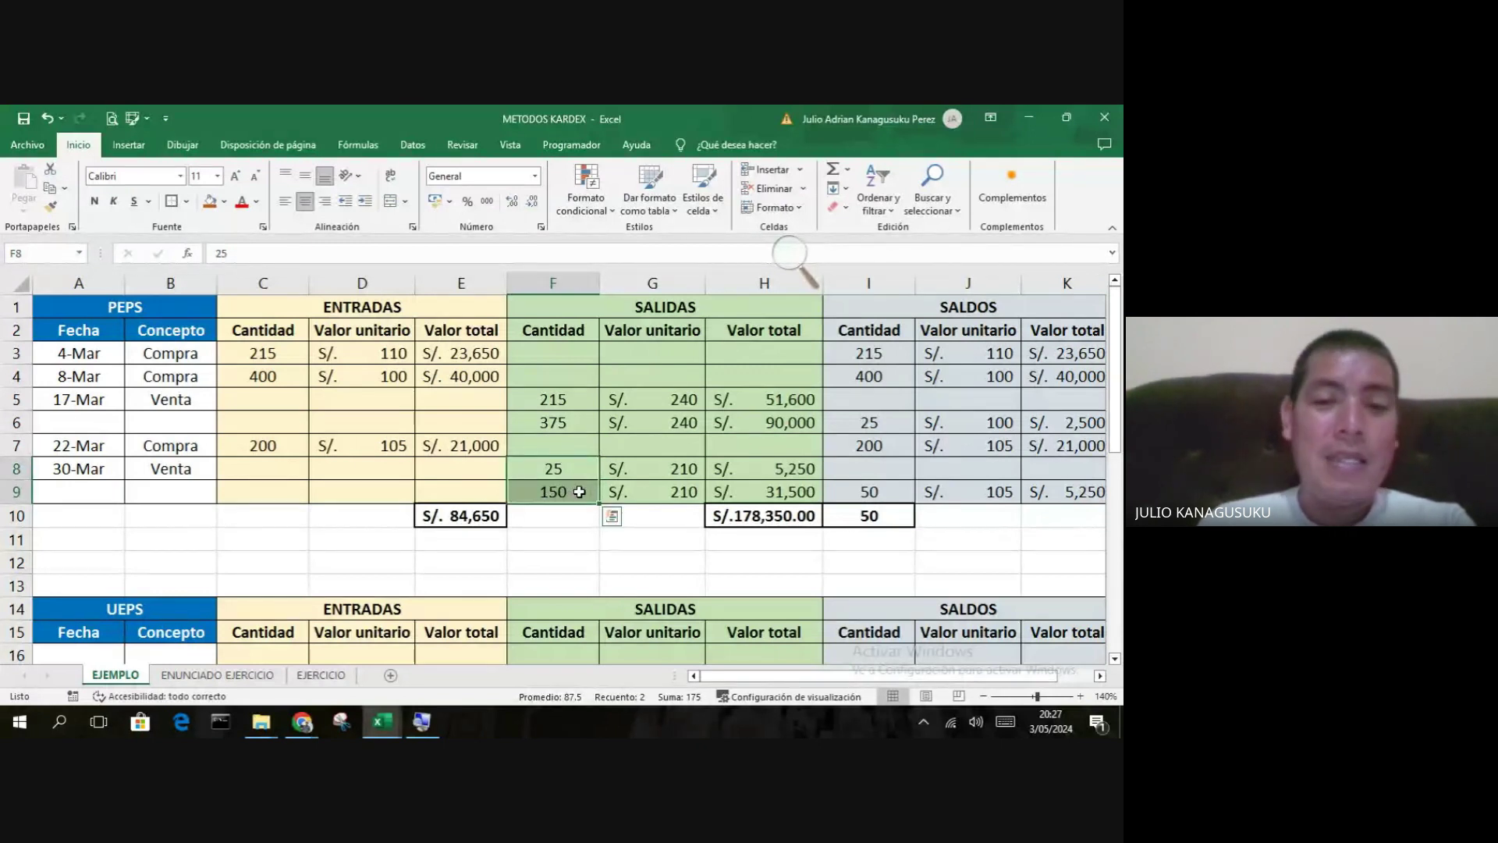
{"action": "left_click", "coordinate": [839, 490]}
{"action": "left_click", "coordinate": [863, 429]}
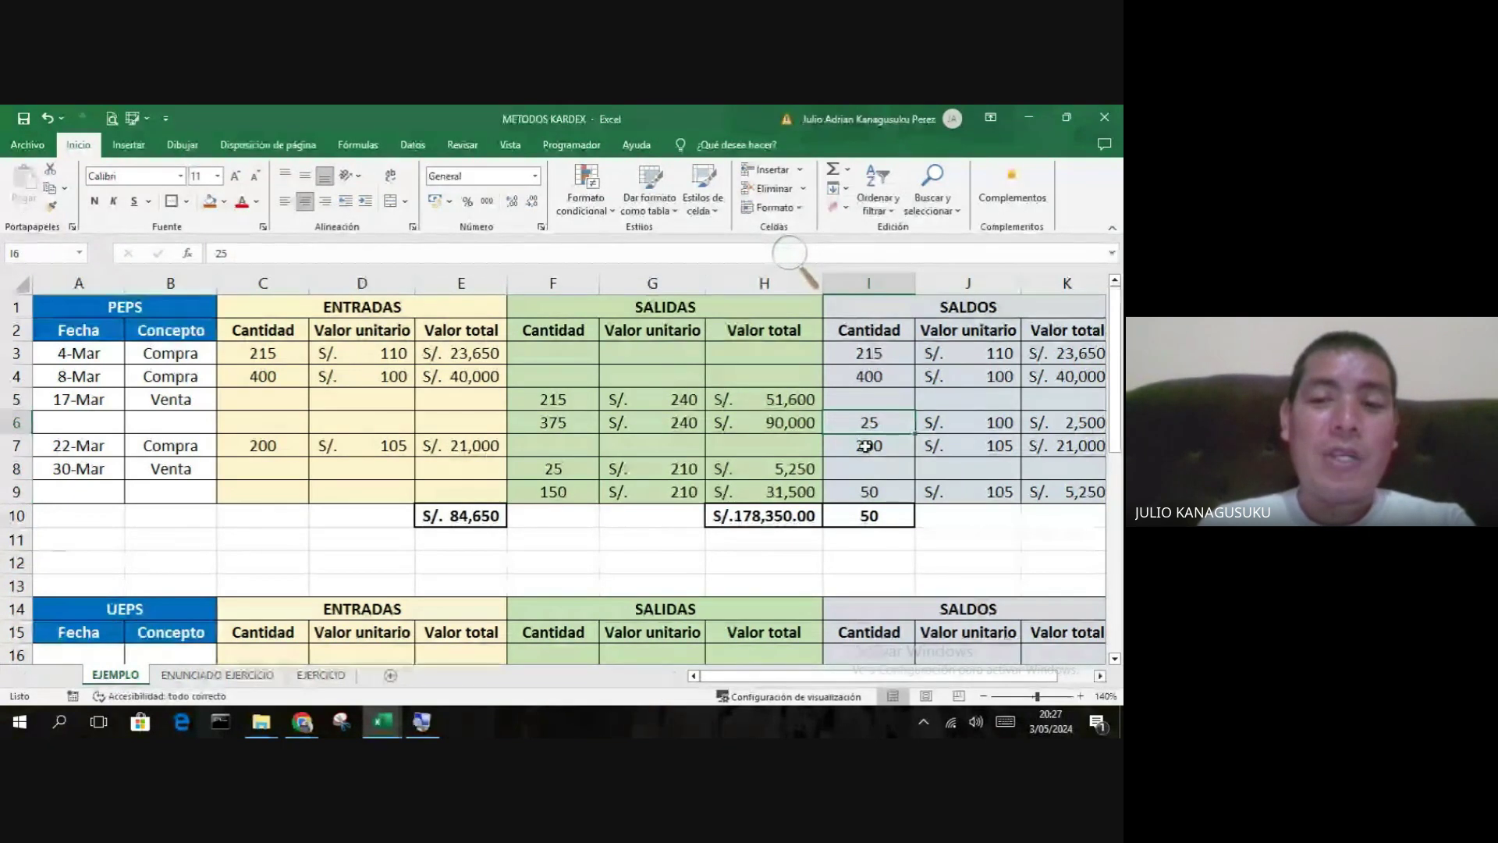
{"action": "left_click", "coordinate": [866, 447]}
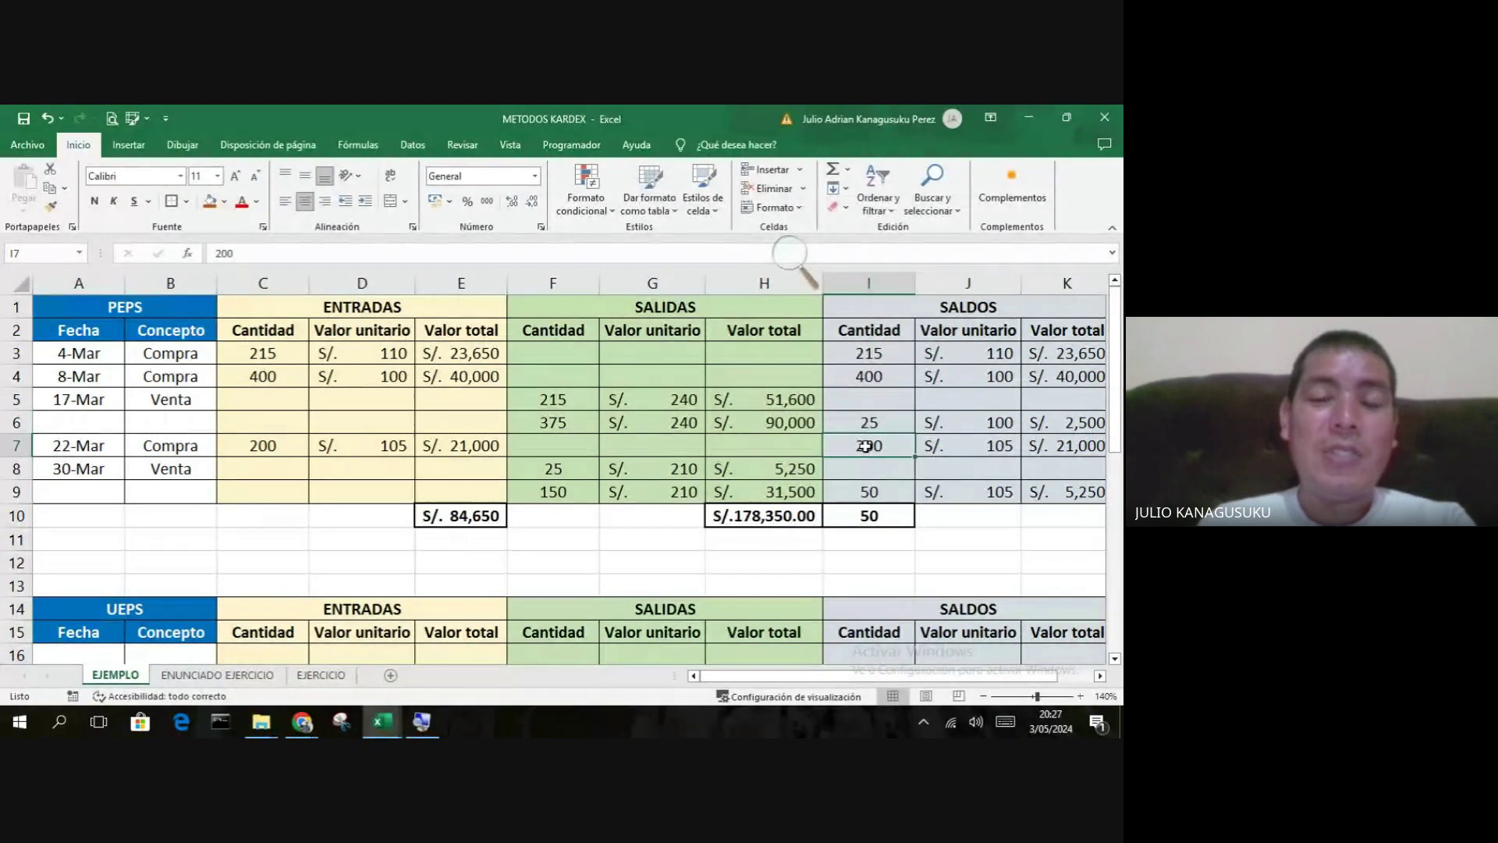
{"action": "left_click", "coordinate": [888, 493]}
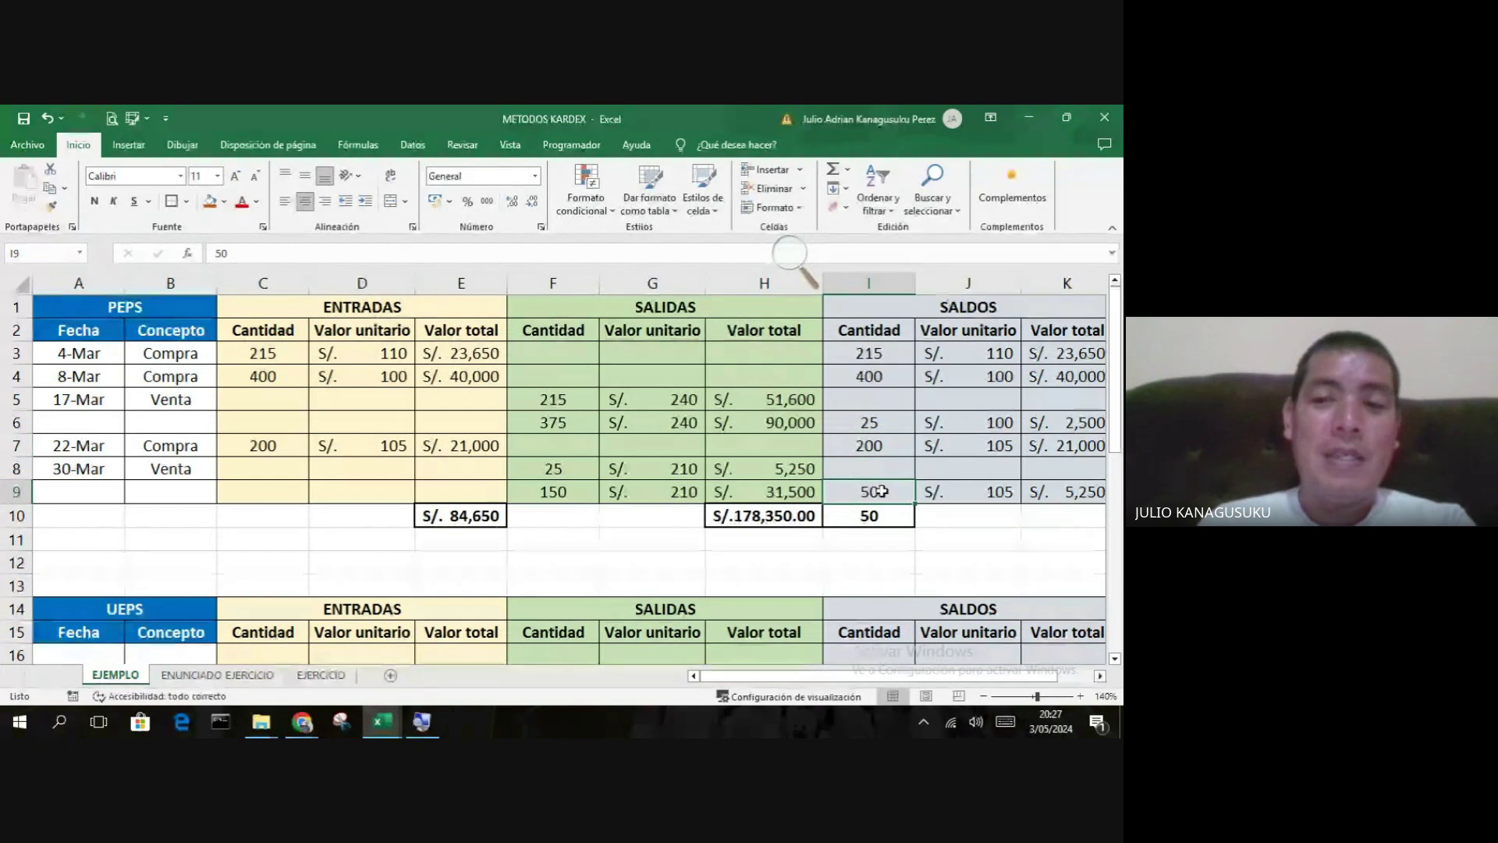
- Copy the 4-Mar and 8-Mar purchase rows A3:K4 from the PEPS table into the UEPS table starting at A16
{"action": "scroll", "coordinate": [882, 491], "scroll_direction": "down", "scroll_amount": 1}
{"action": "scroll", "coordinate": [881, 490], "scroll_direction": "down", "scroll_amount": 1}
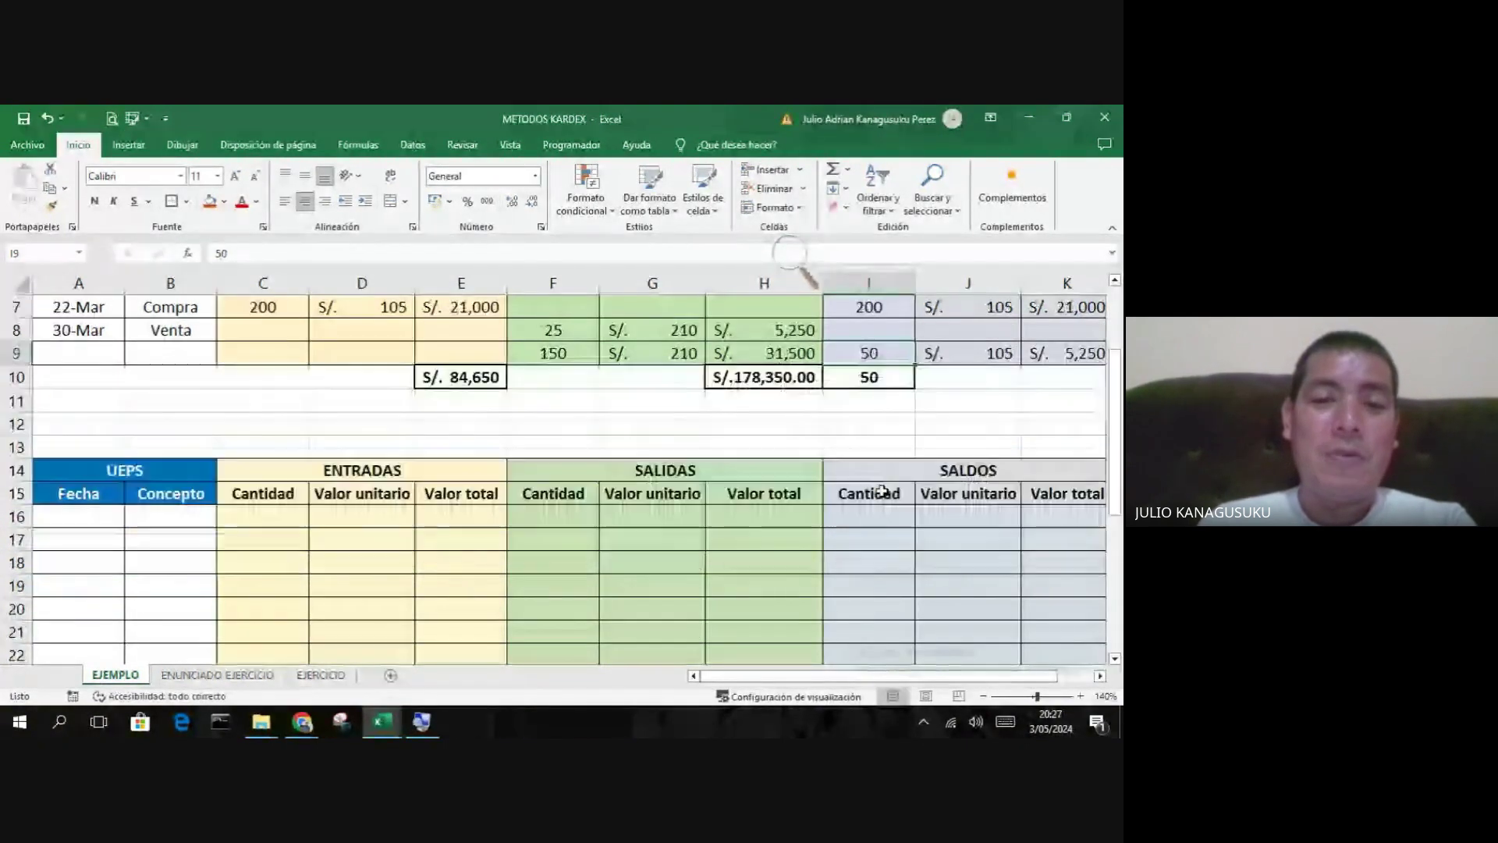
{"action": "scroll", "coordinate": [652, 528], "scroll_direction": "down", "scroll_amount": 1}
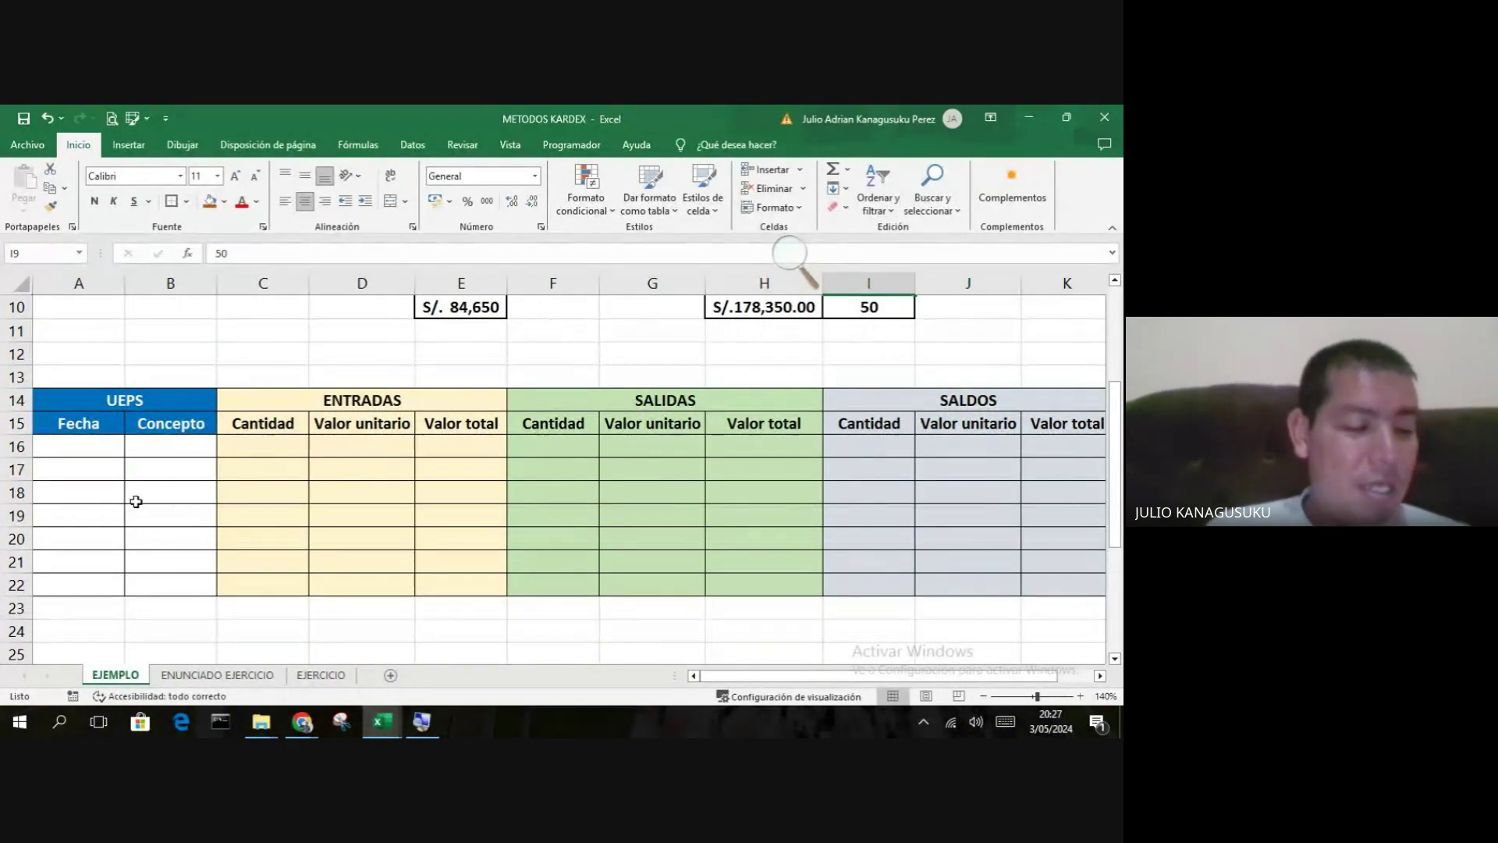
{"action": "scroll", "coordinate": [148, 501], "scroll_direction": "up", "scroll_amount": 3}
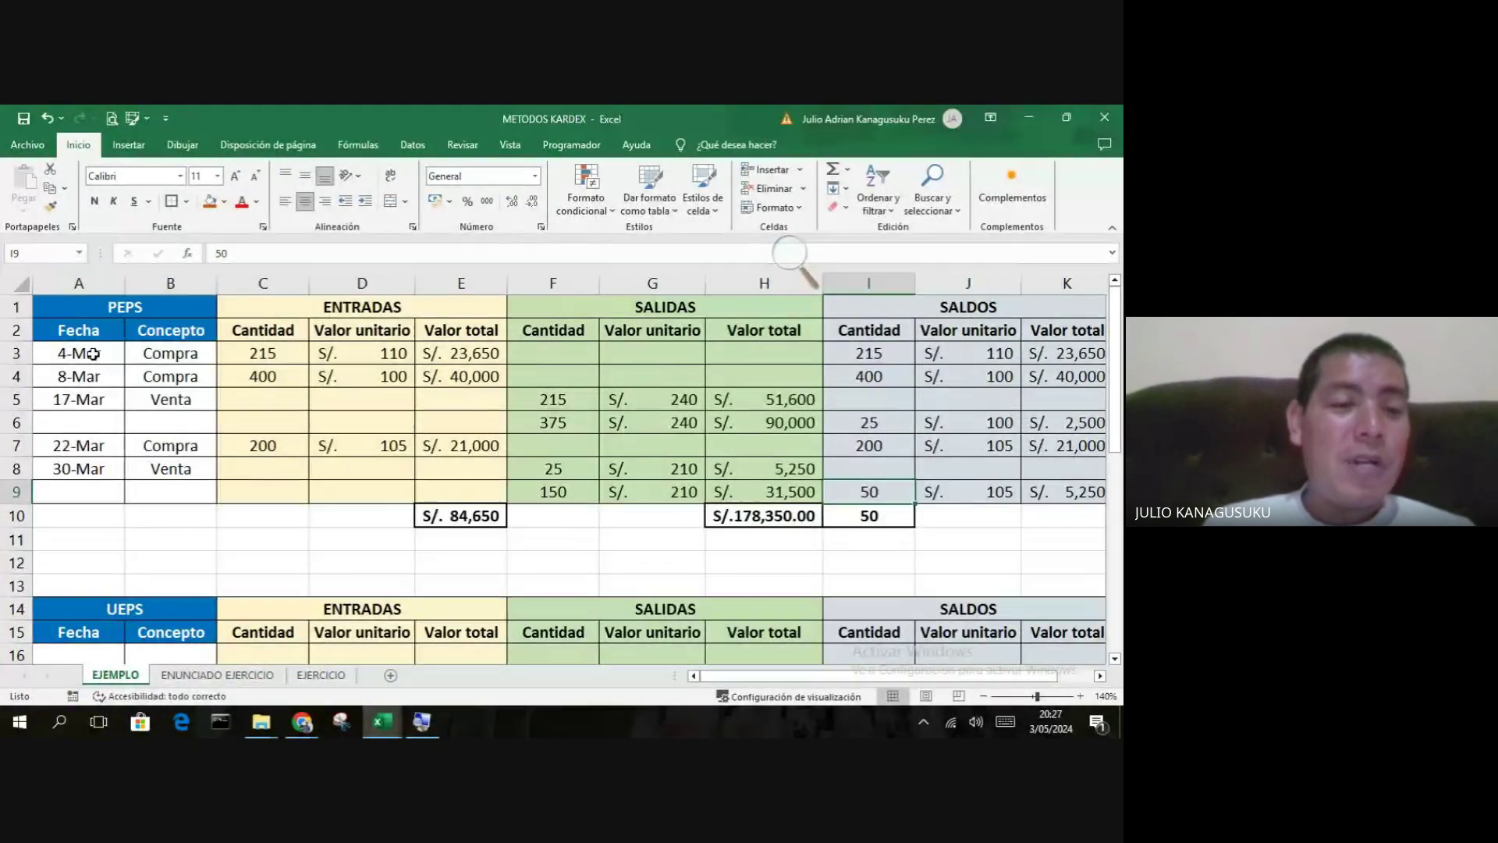
{"action": "left_click_drag", "start_coordinate": [93, 354], "coordinate": [1062, 376]}
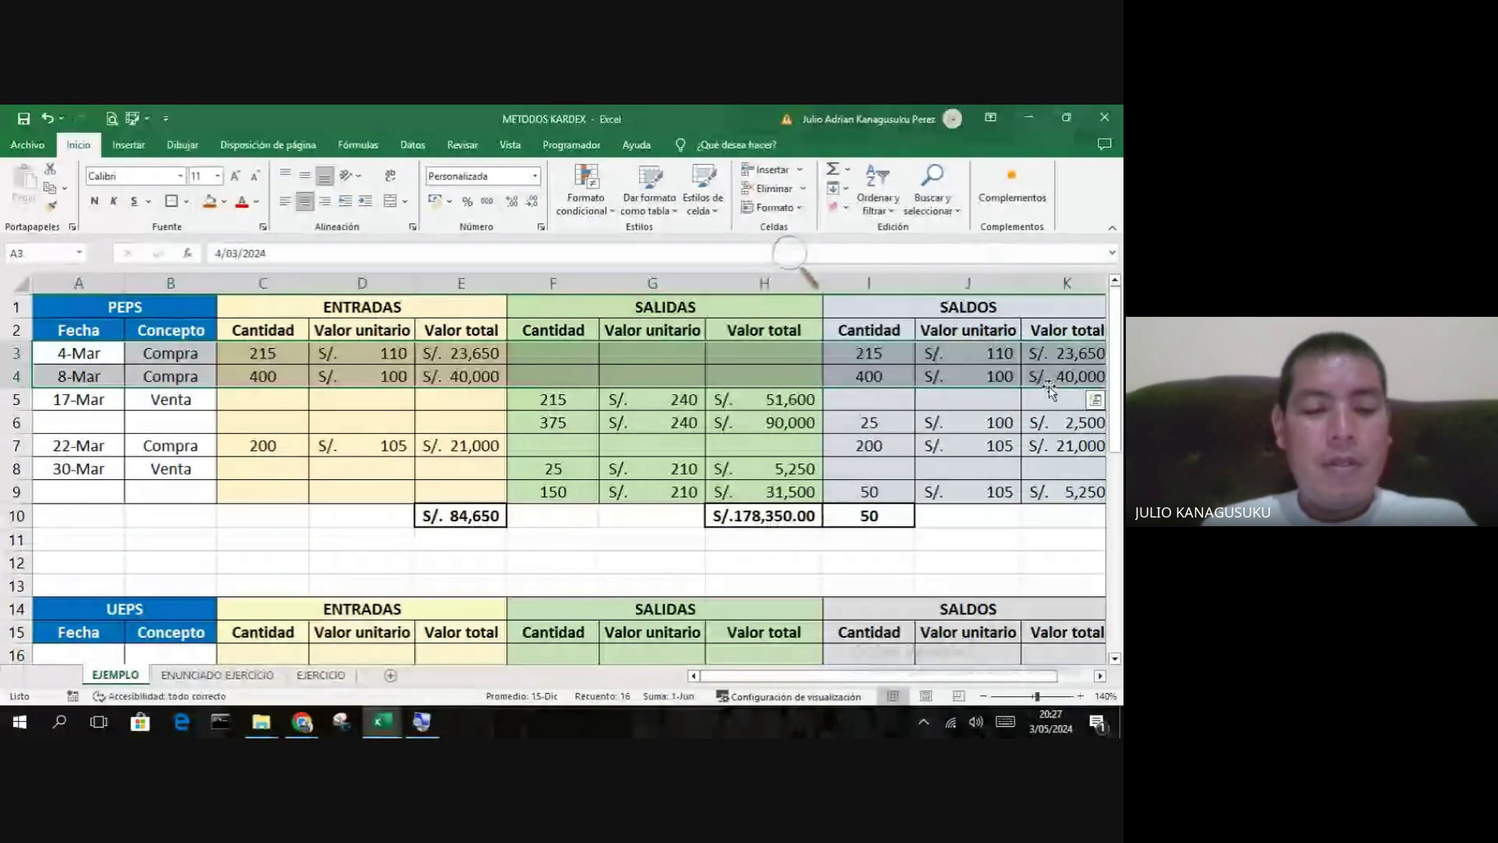
{"action": "key", "text": "ctrl+c"}
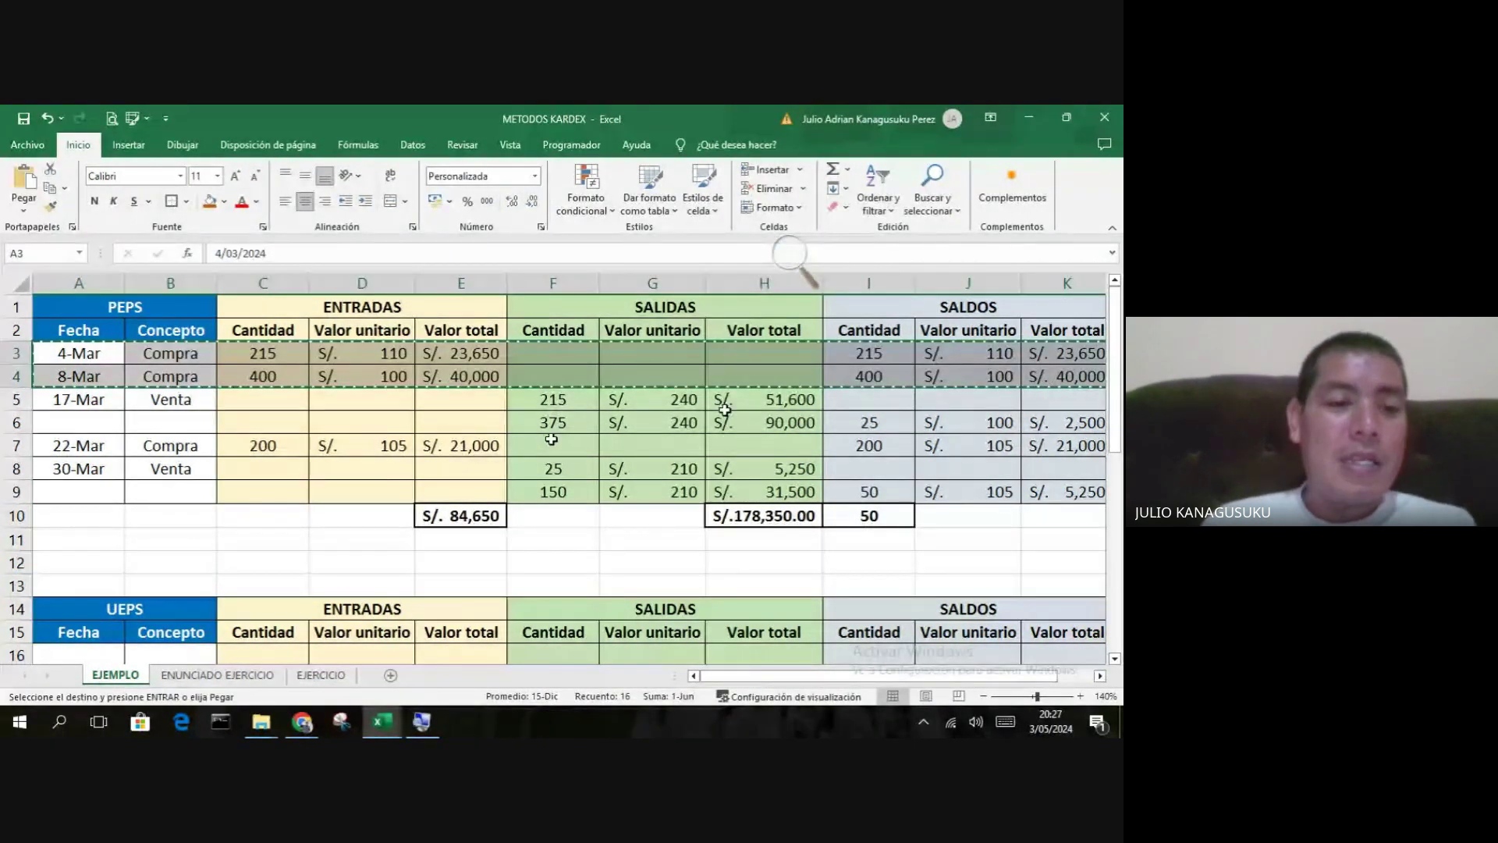
{"action": "scroll", "coordinate": [551, 439], "scroll_direction": "down", "scroll_amount": 2}
{"action": "left_click", "coordinate": [101, 518]}
{"action": "key", "text": "ctrl+v"}
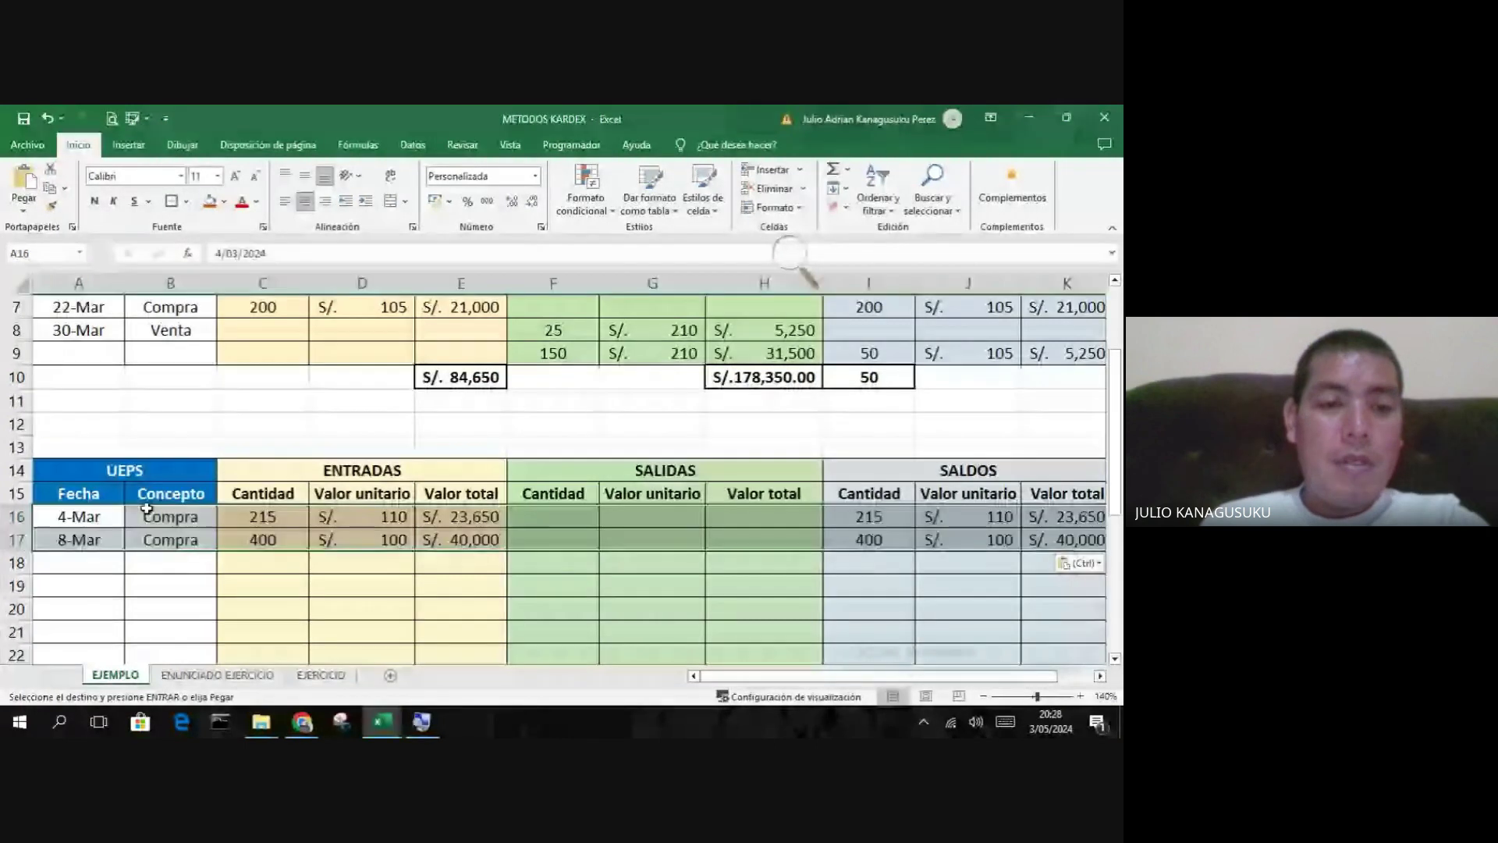
- Copy the 17-Mar Venta date and concept from A5:B5 of the PEPS table to A18 of the UEPS table
{"action": "scroll", "coordinate": [294, 499], "scroll_direction": "down", "scroll_amount": 1}
{"action": "scroll", "coordinate": [384, 511], "scroll_direction": "up", "scroll_amount": 1}
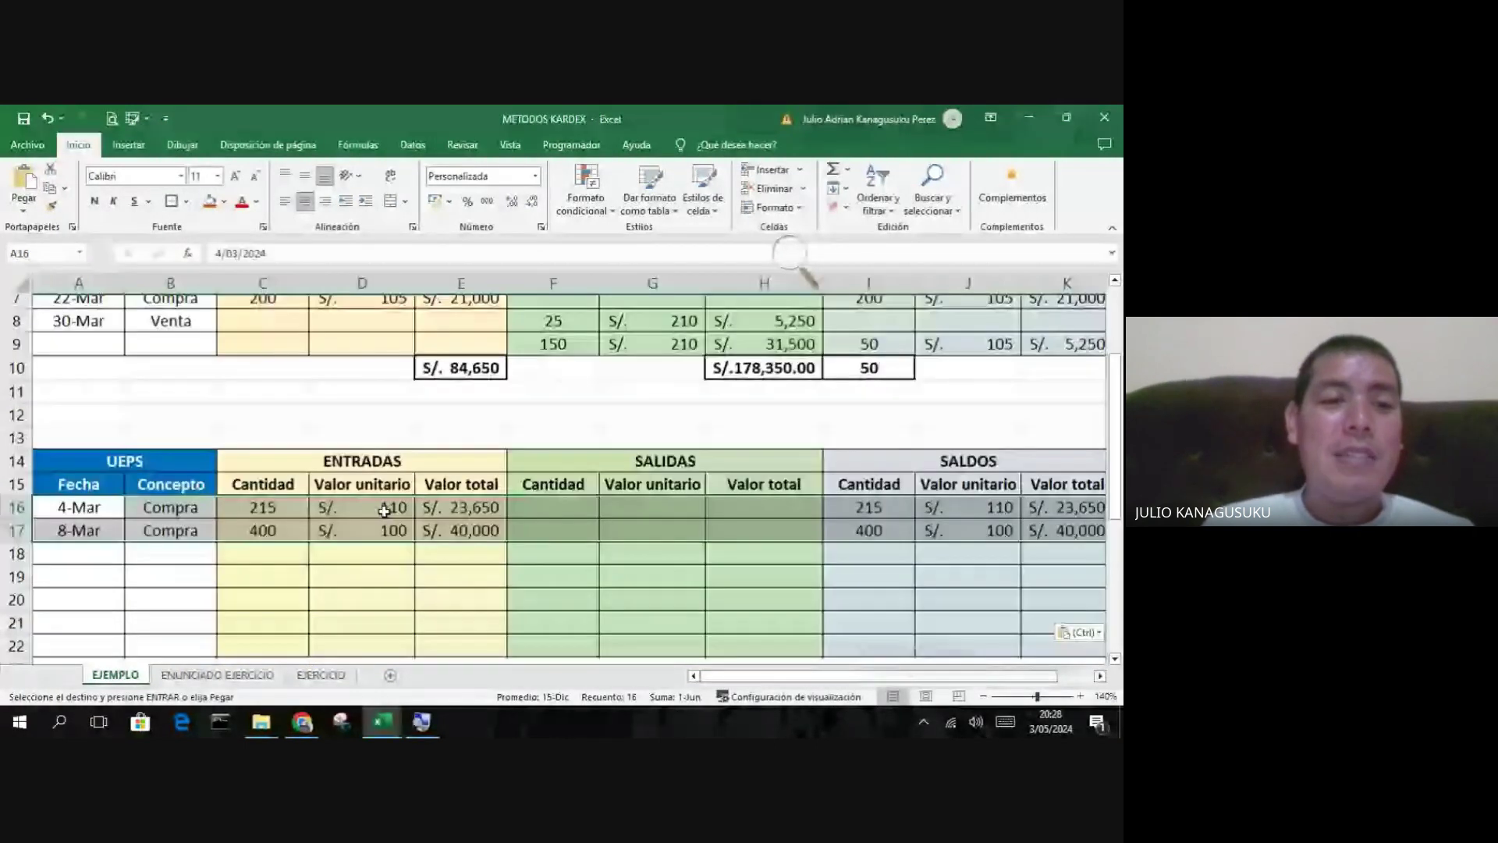
{"action": "scroll", "coordinate": [384, 511], "scroll_direction": "up", "scroll_amount": 2}
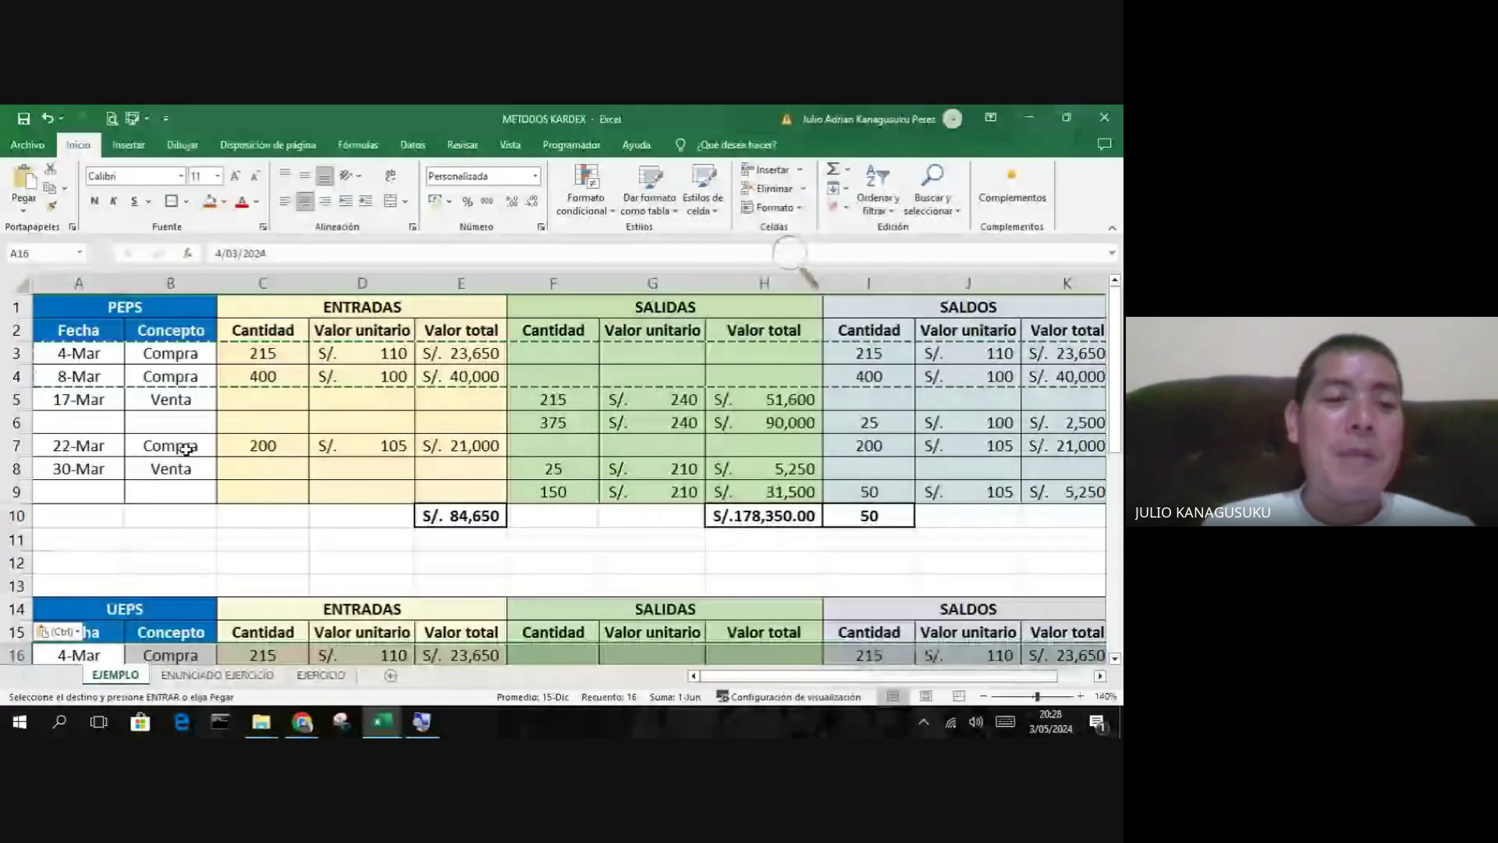
{"action": "scroll", "coordinate": [186, 448], "scroll_direction": "down", "scroll_amount": 3}
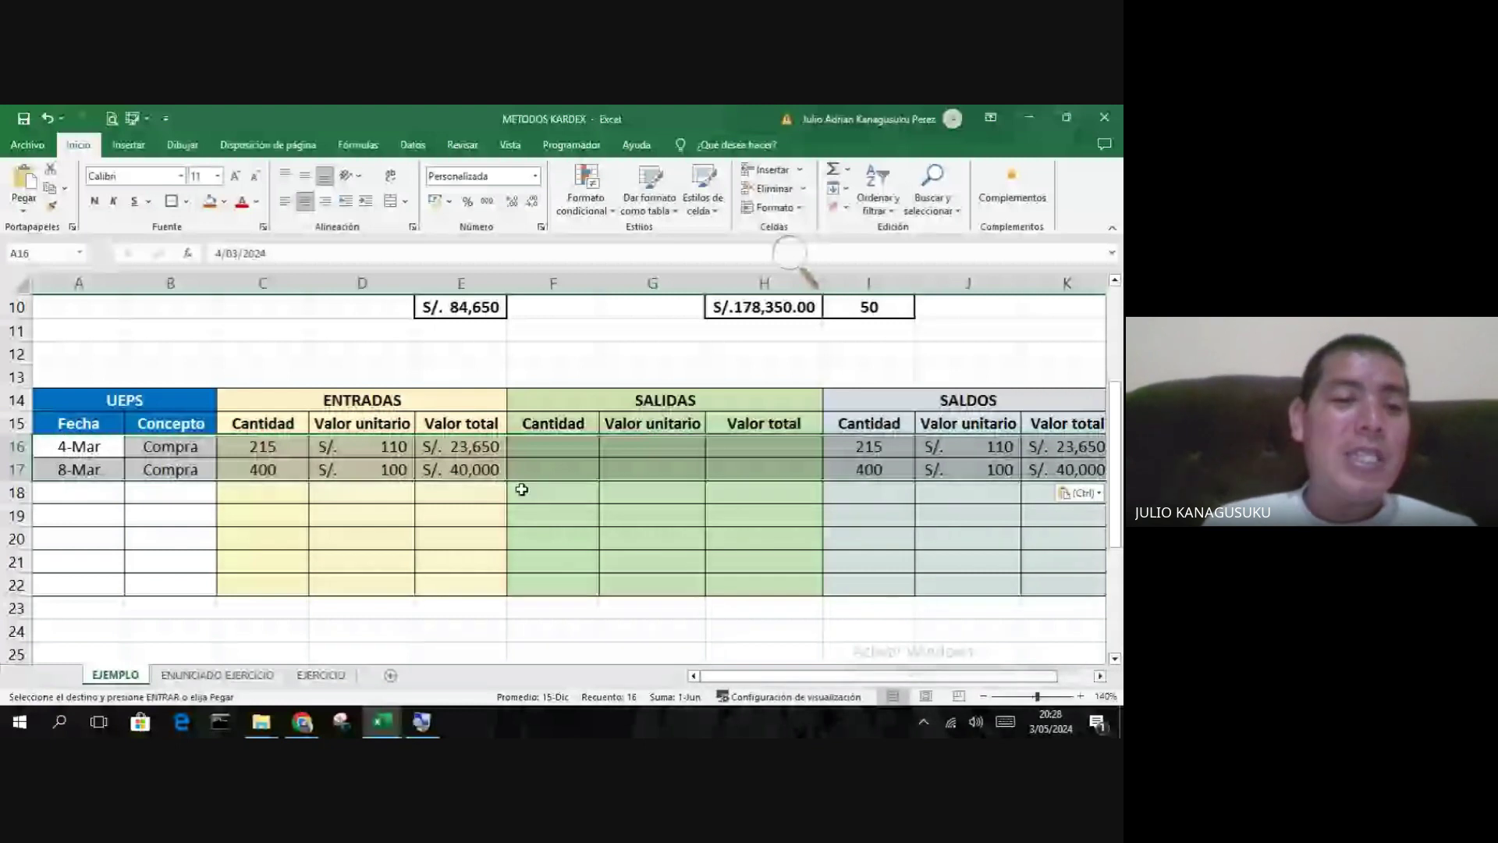
{"action": "left_click", "coordinate": [186, 513]}
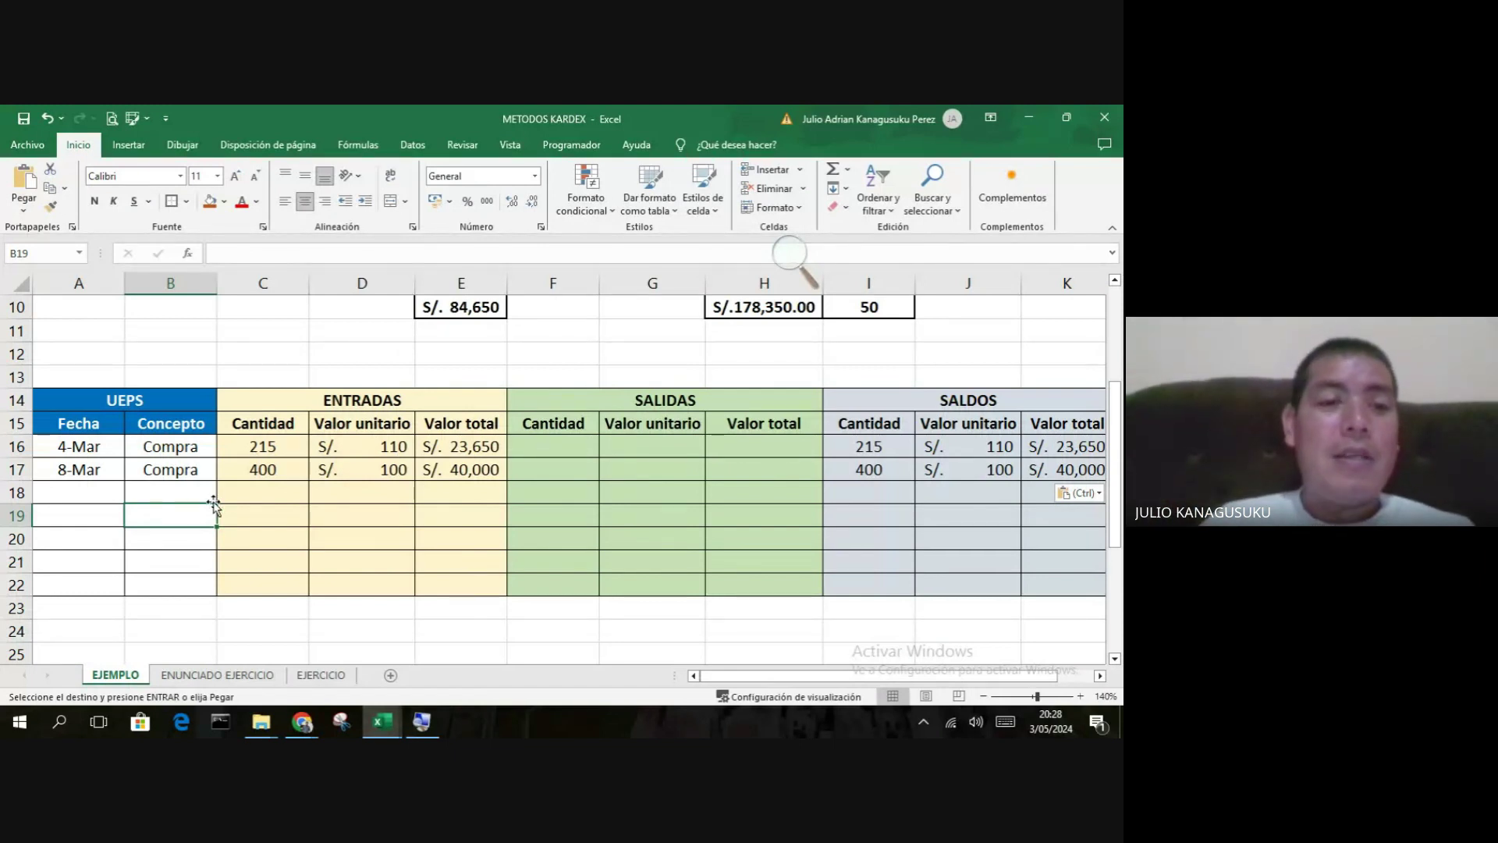
{"action": "scroll", "coordinate": [214, 506], "scroll_direction": "up", "scroll_amount": 3}
{"action": "left_click_drag", "start_coordinate": [82, 399], "coordinate": [136, 401]}
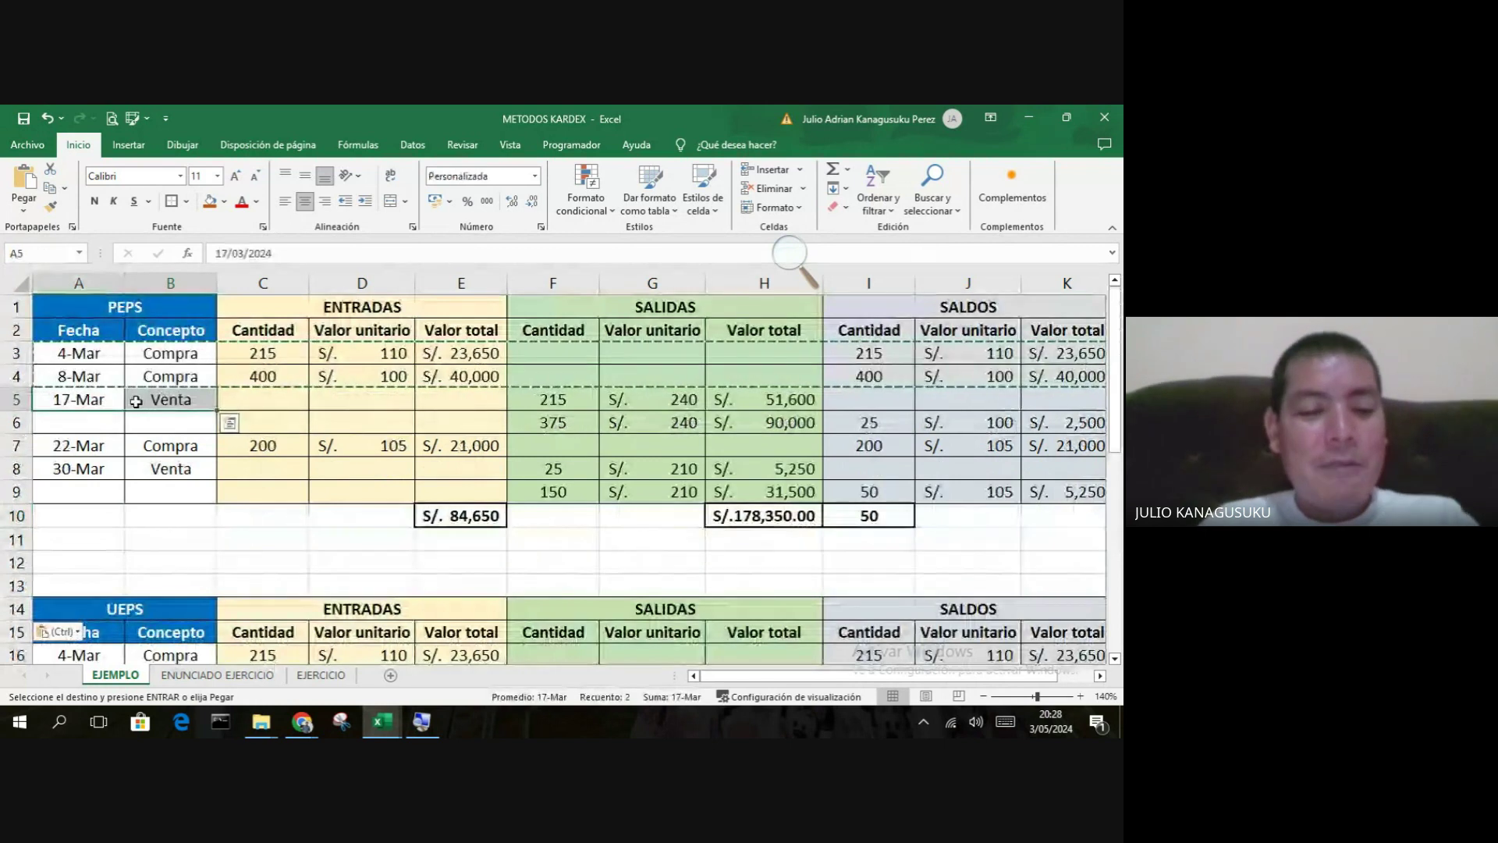
{"action": "key", "text": "ctrl+c"}
{"action": "scroll", "coordinate": [136, 401], "scroll_direction": "down", "scroll_amount": 3}
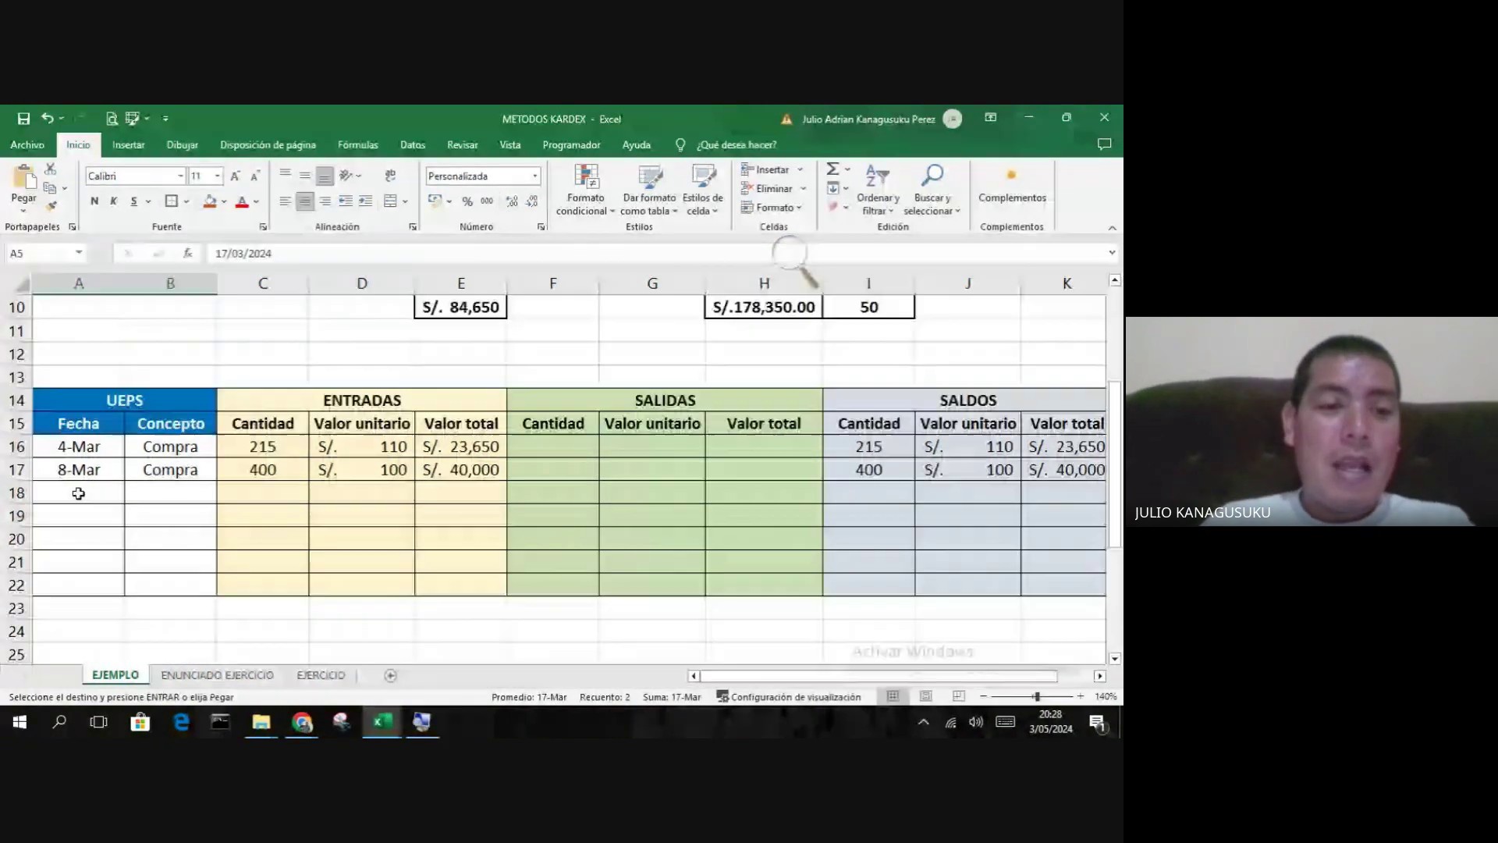
{"action": "left_click", "coordinate": [77, 491]}
{"action": "key", "text": "ctrl+v"}
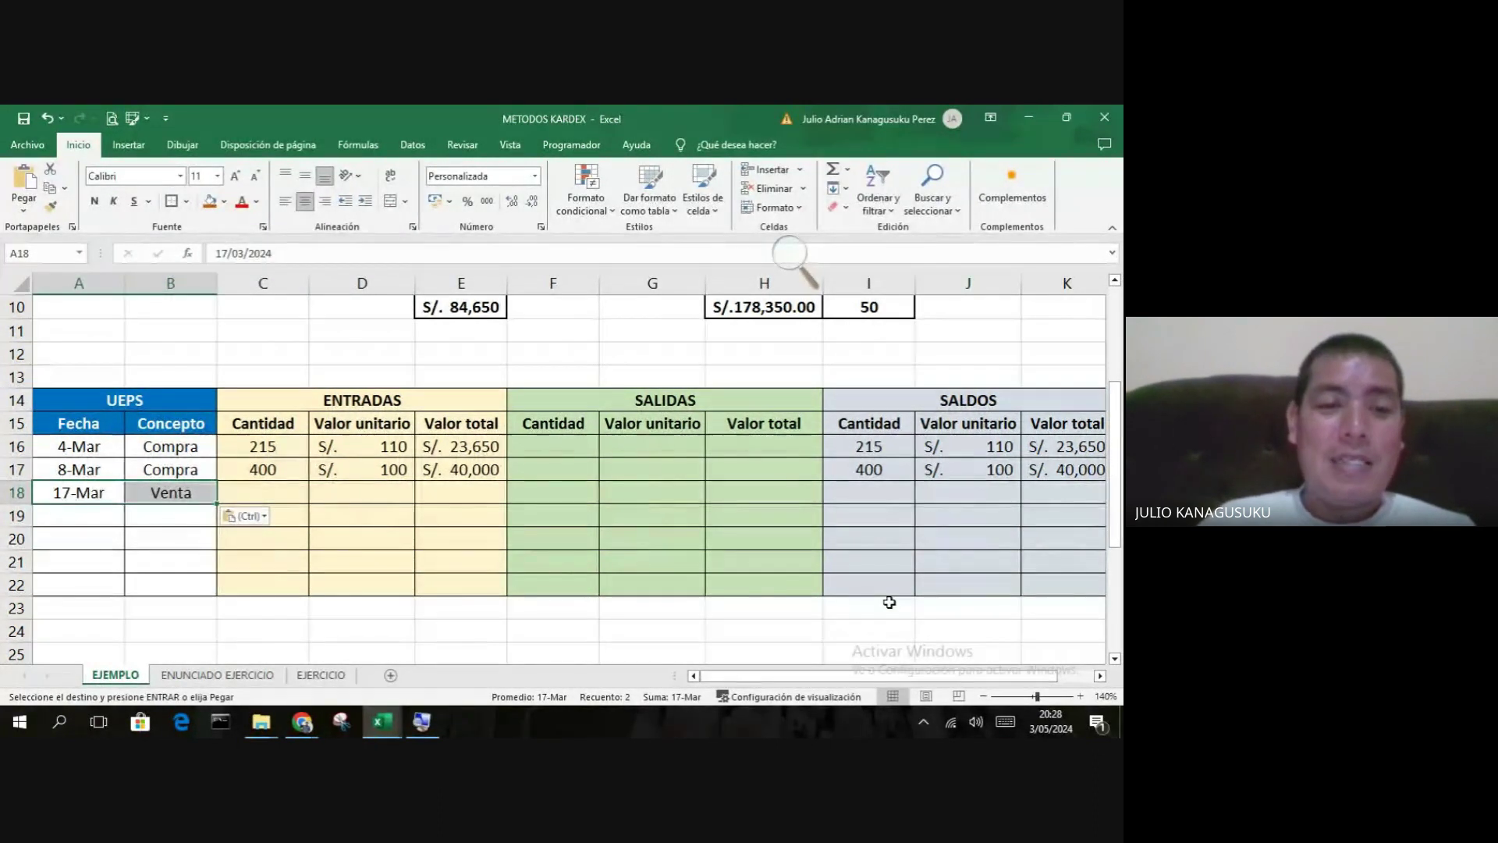
{"action": "left_click", "coordinate": [564, 496]}
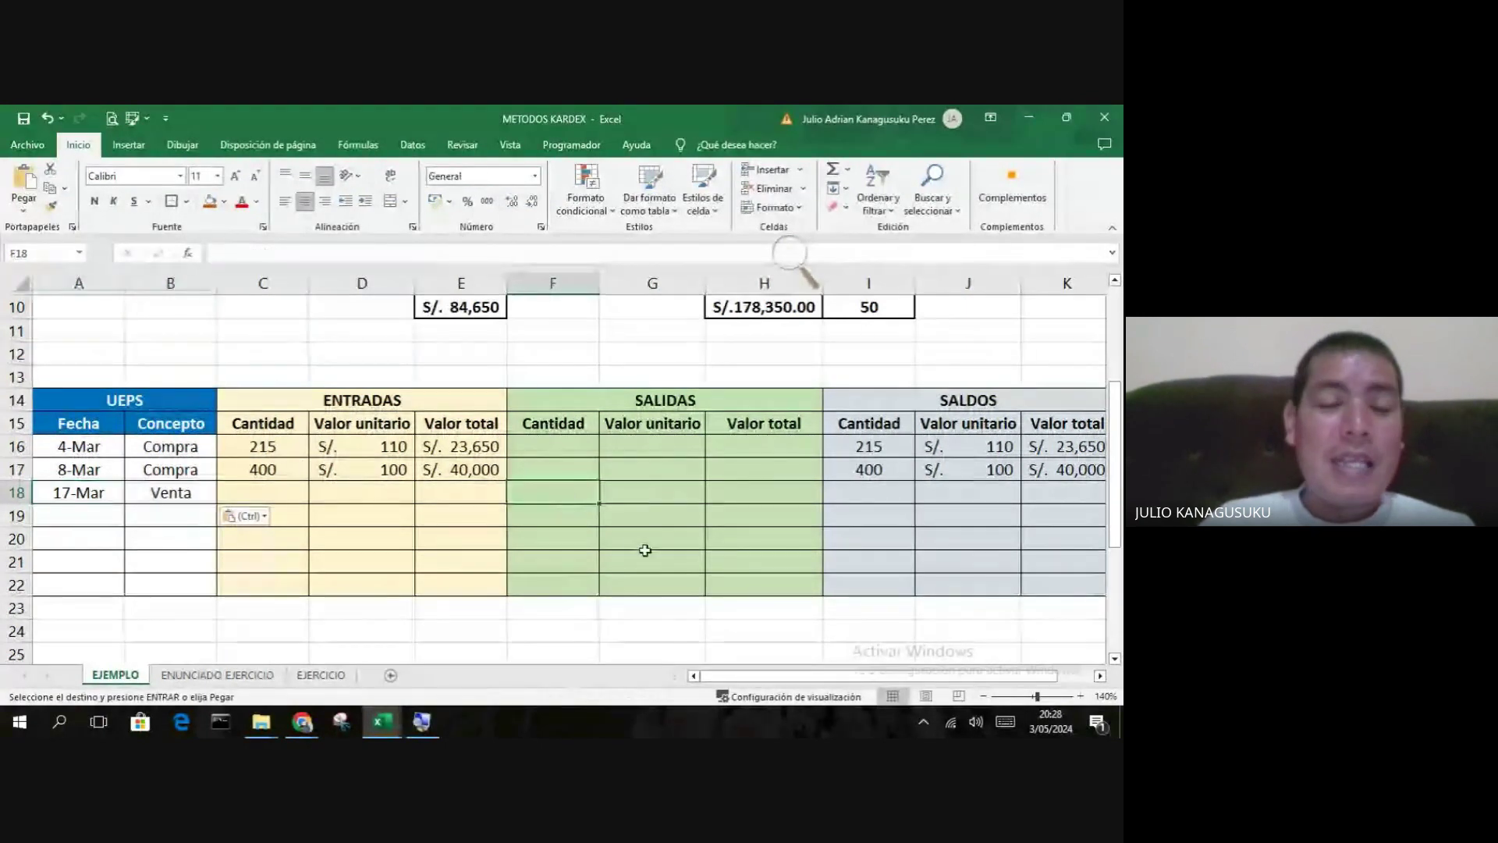
{"action": "scroll", "coordinate": [746, 568], "scroll_direction": "down", "scroll_amount": 1}
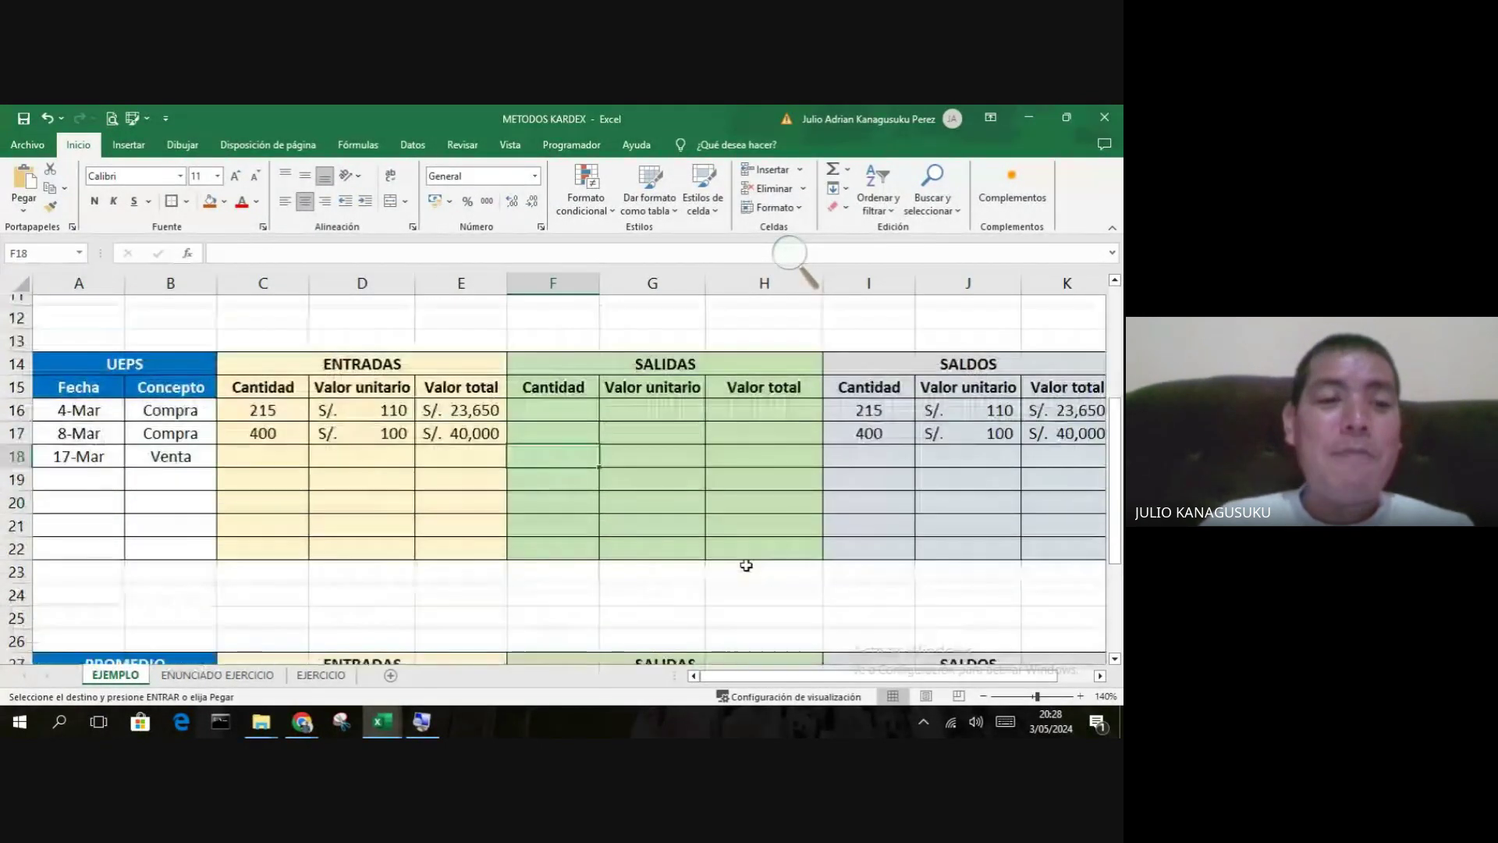
{"action": "scroll", "coordinate": [749, 563], "scroll_direction": "up", "scroll_amount": 1}
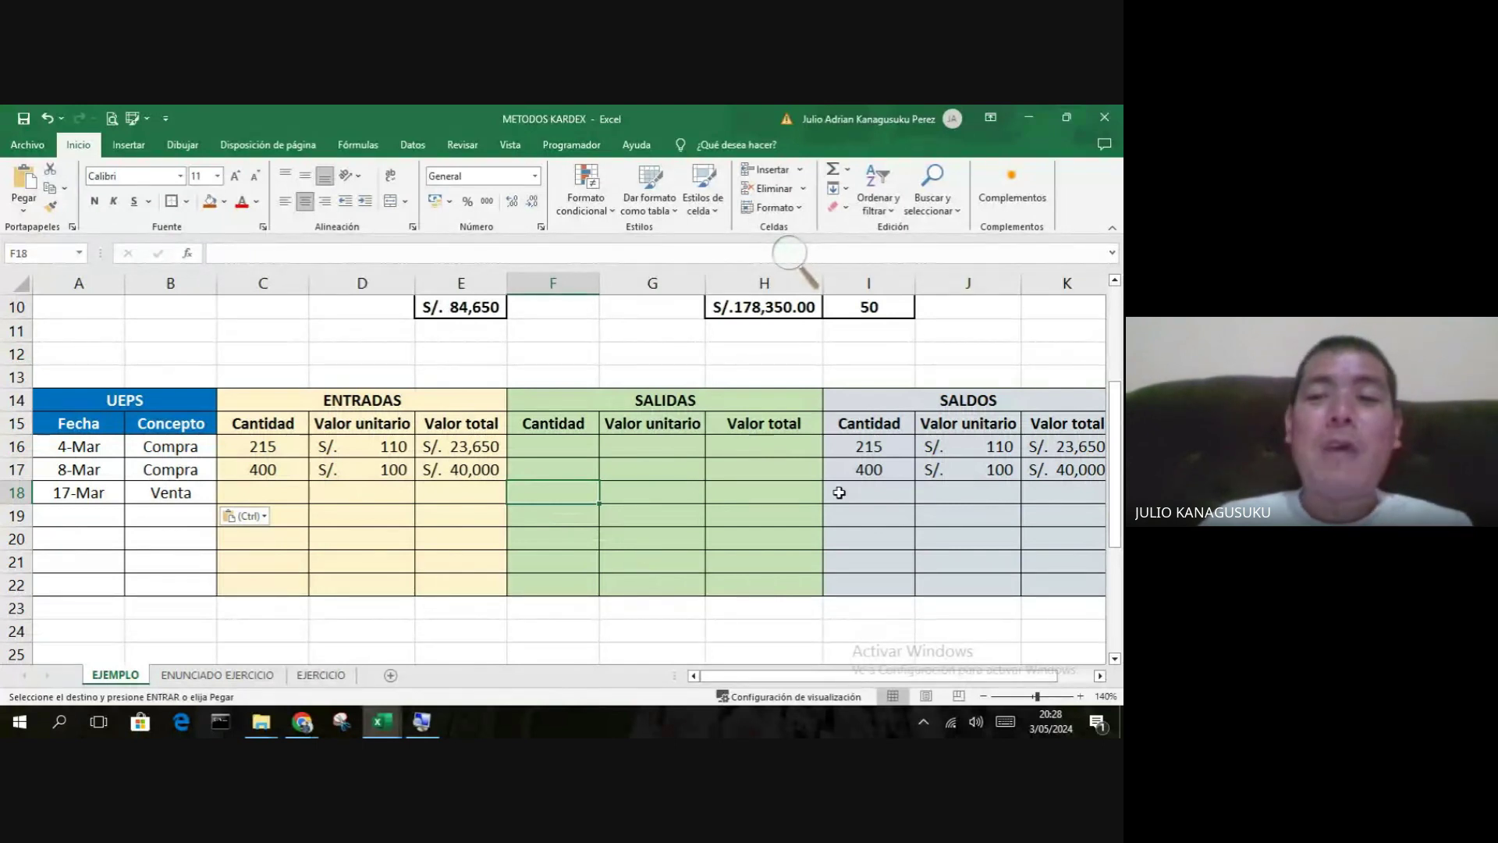
{"action": "left_click", "coordinate": [891, 472]}
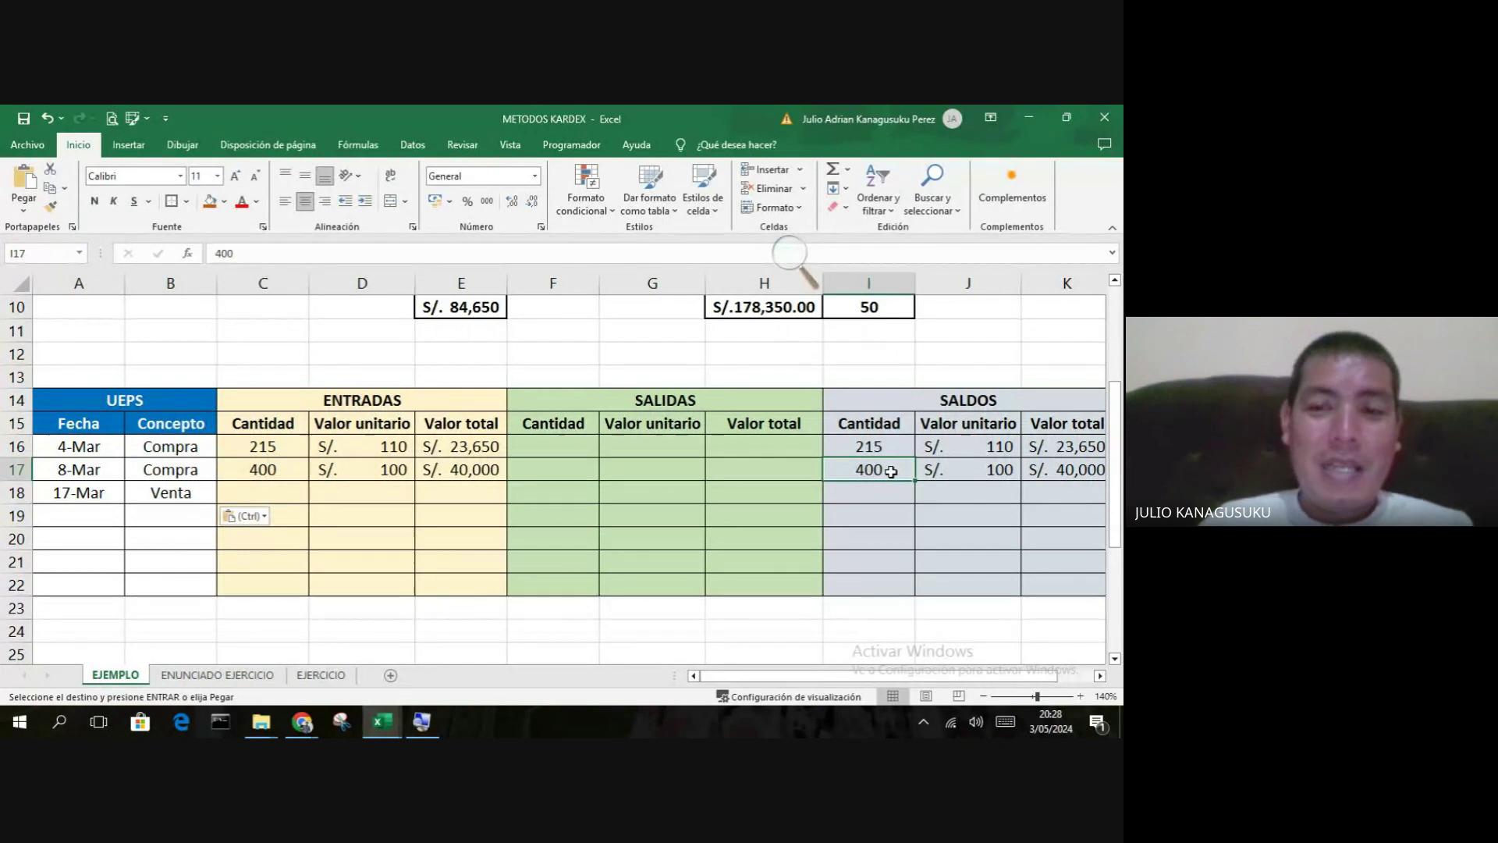
- Fill the first 17-Mar outgoing quantity in F5 and its matching balance quantity in I3 of the PEPS table with yellow
{"action": "scroll", "coordinate": [890, 472], "scroll_direction": "up", "scroll_amount": 3}
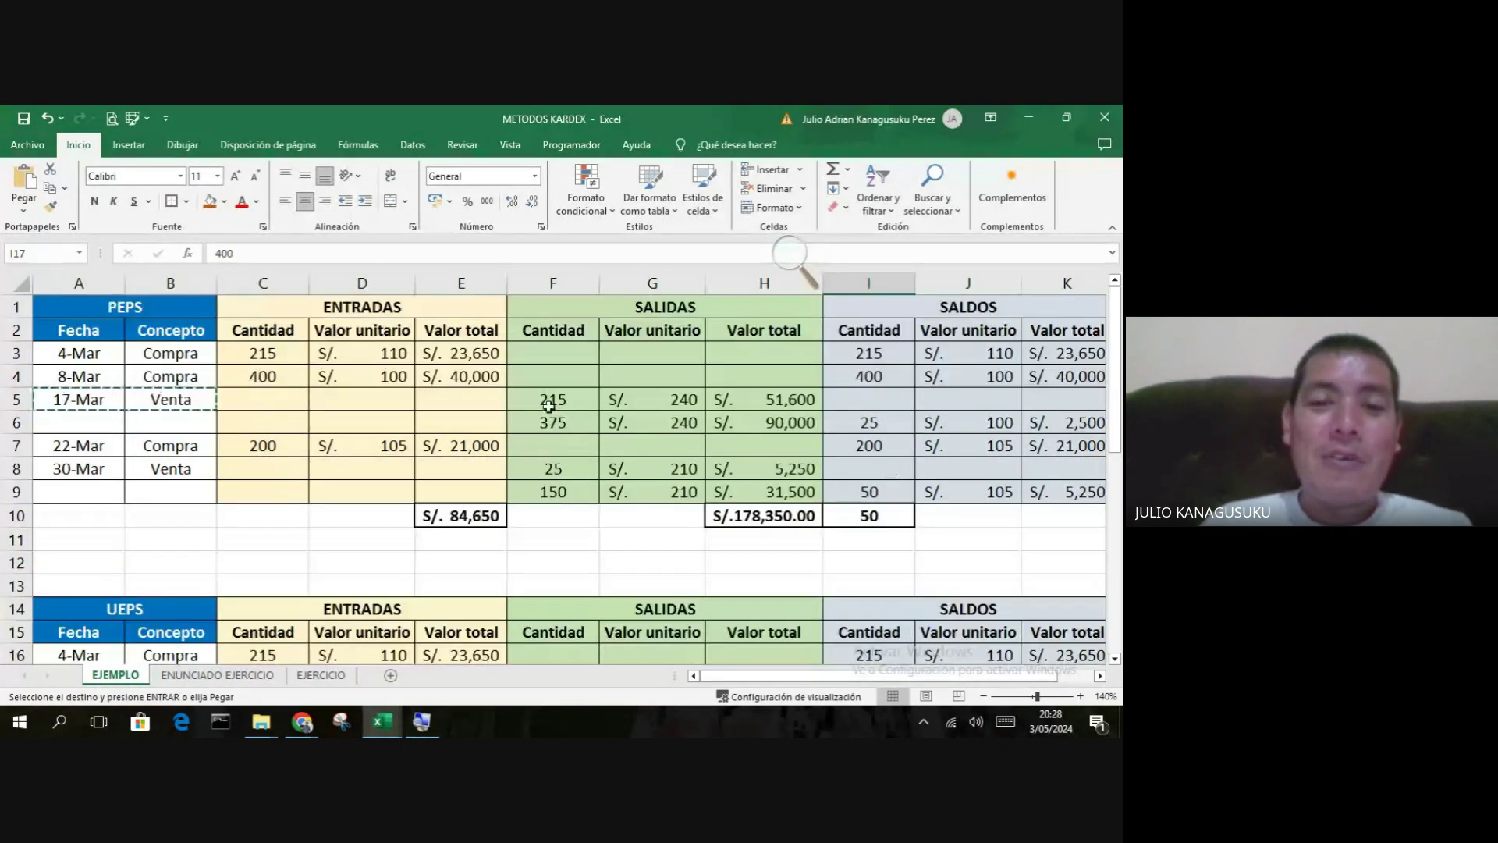
{"action": "left_click", "coordinate": [549, 402]}
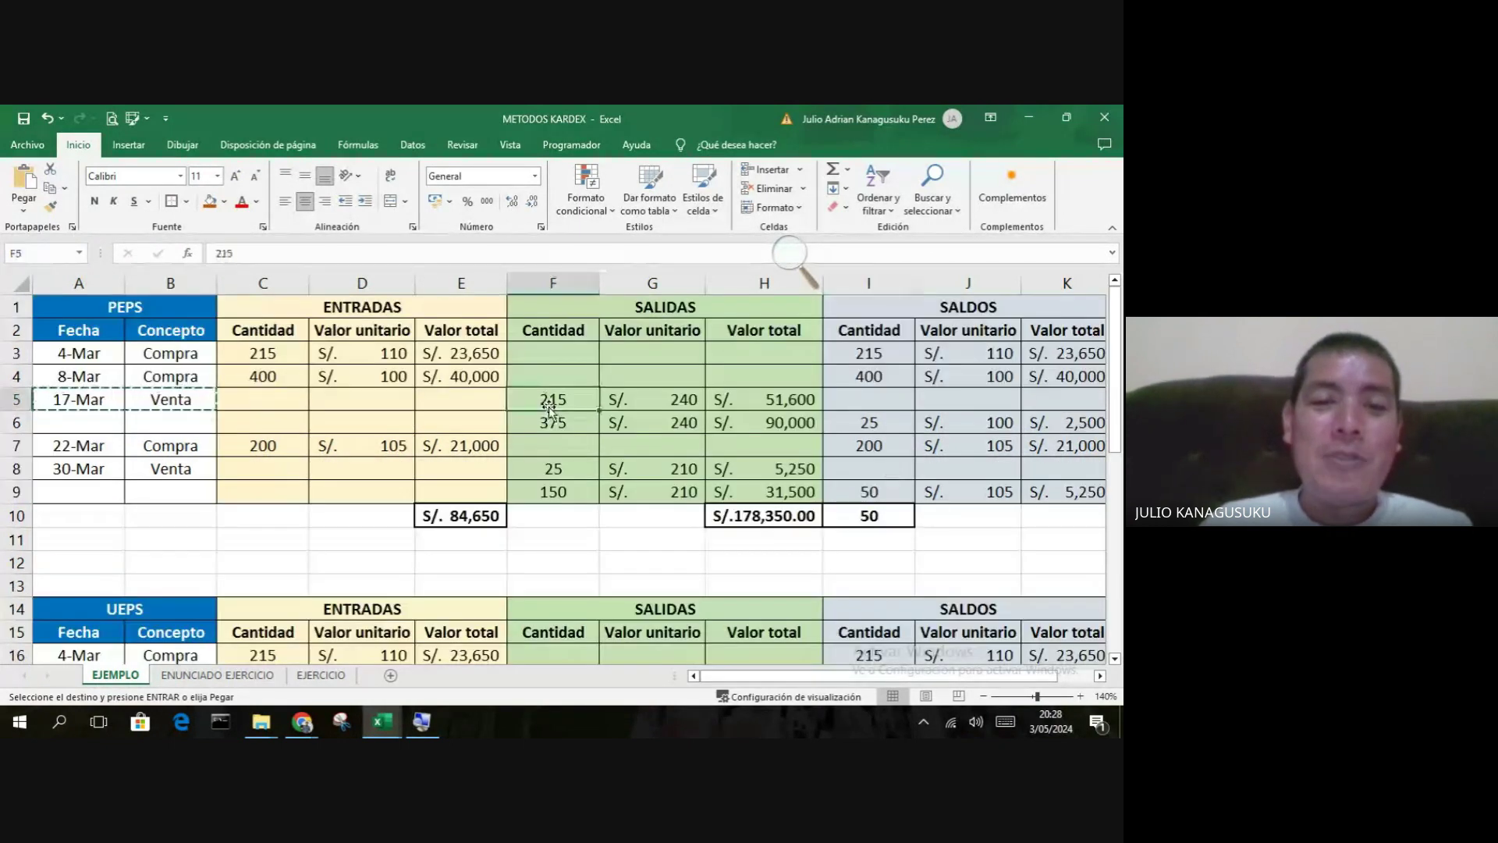
{"action": "left_click", "coordinate": [225, 201]}
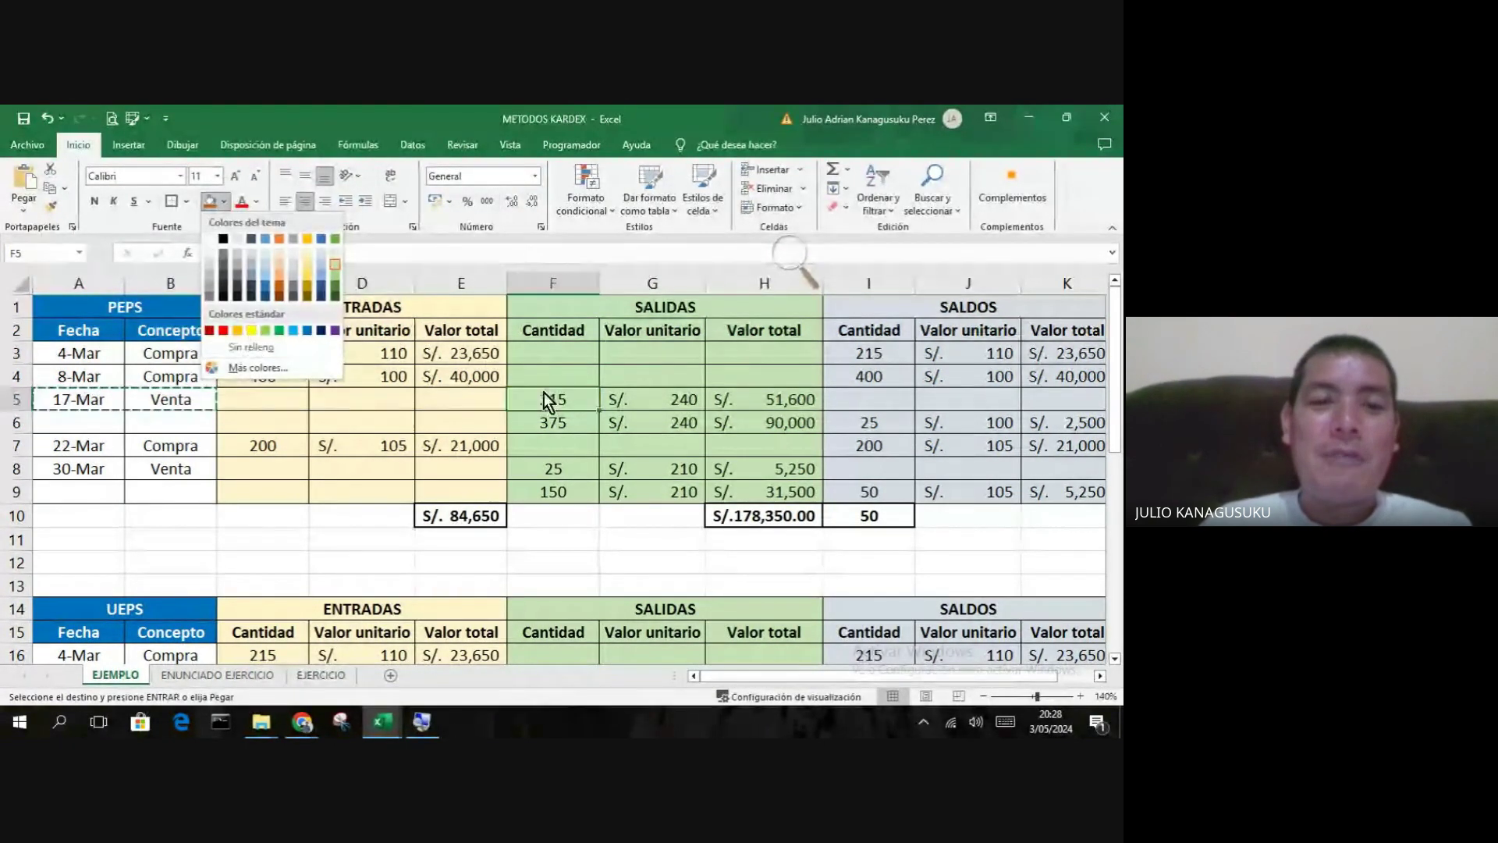
{"action": "left_click", "coordinate": [252, 332]}
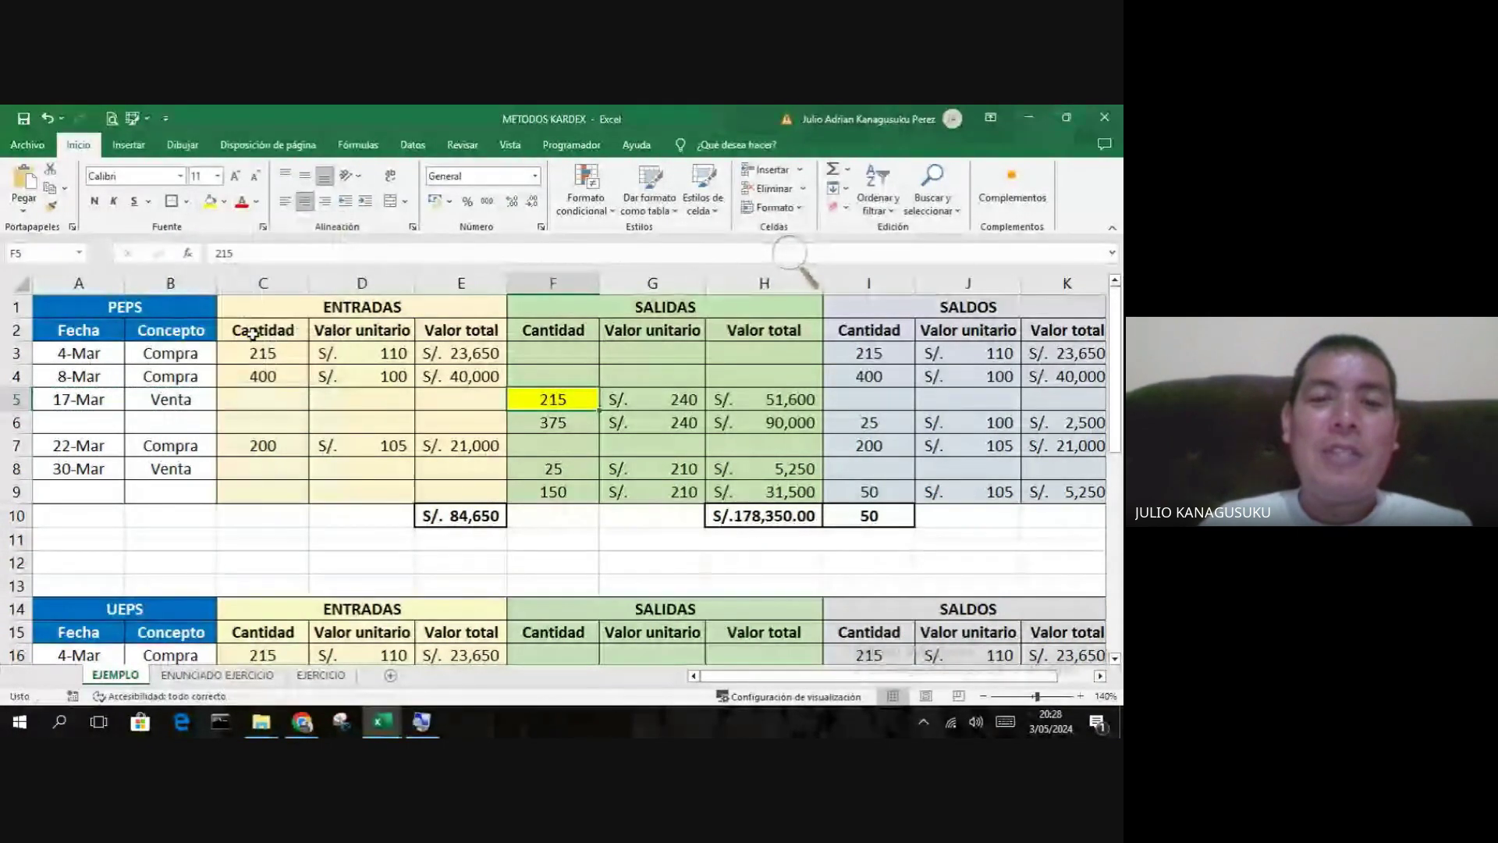
{"action": "left_click", "coordinate": [856, 355]}
{"action": "left_click", "coordinate": [207, 206]}
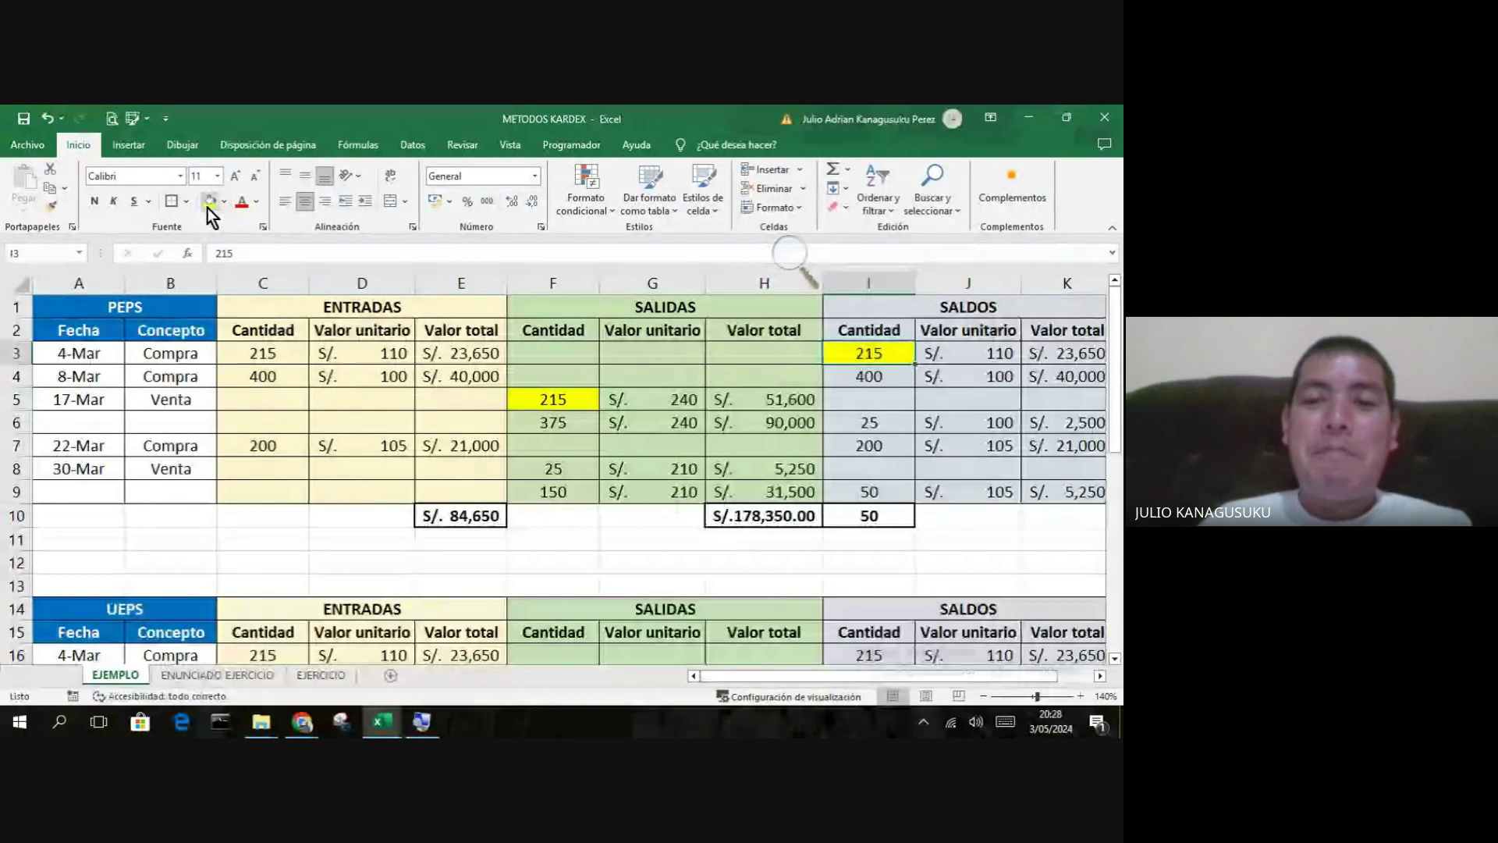
- Fill the 8-Mar balance quantity in I17 of the UEPS table with yellow
{"action": "scroll", "coordinate": [633, 461], "scroll_direction": "down", "scroll_amount": 2}
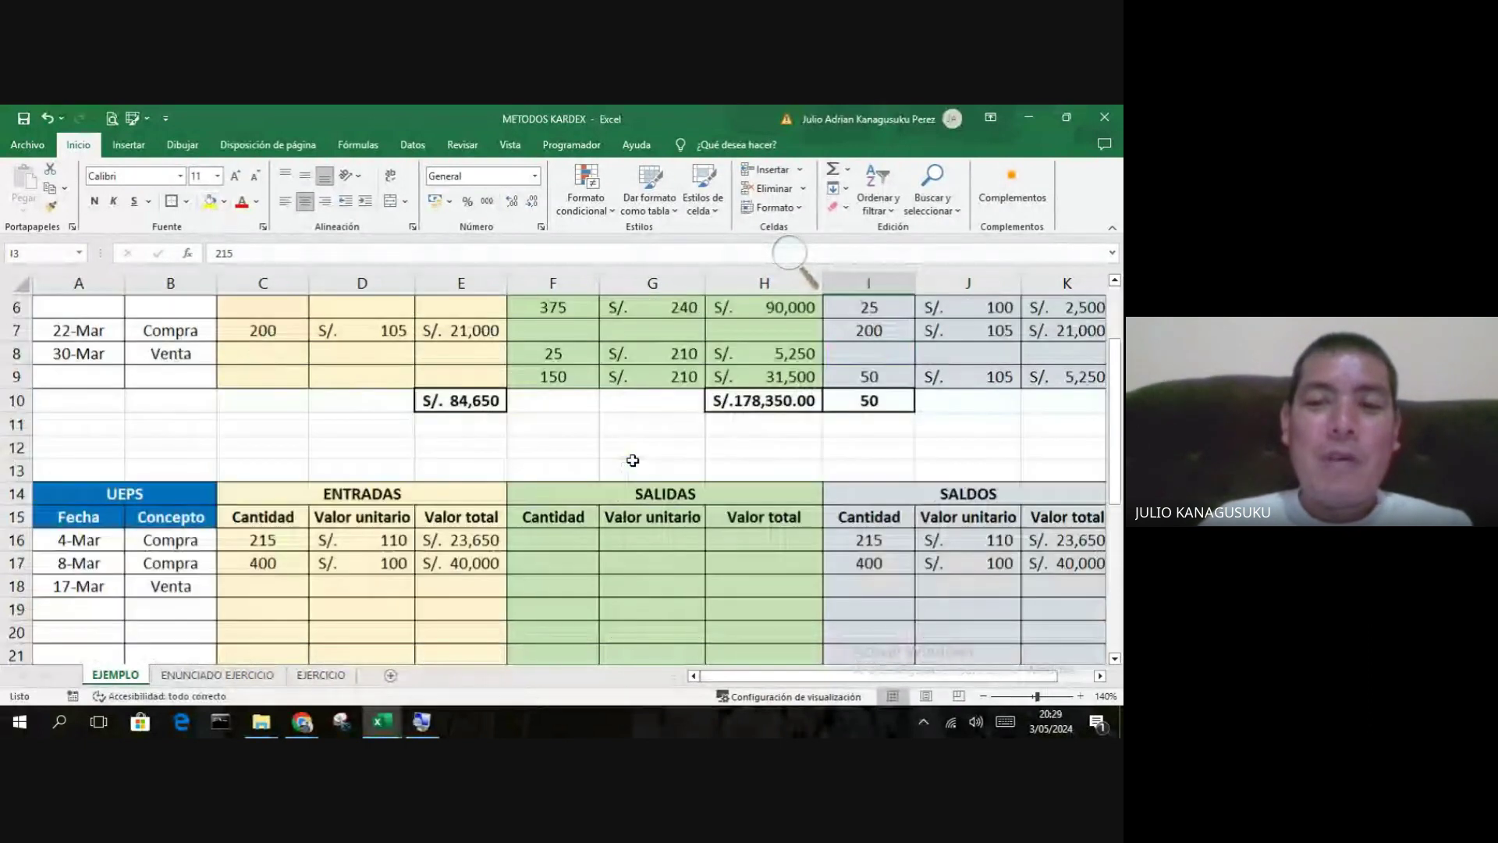
{"action": "scroll", "coordinate": [632, 460], "scroll_direction": "down", "scroll_amount": 1}
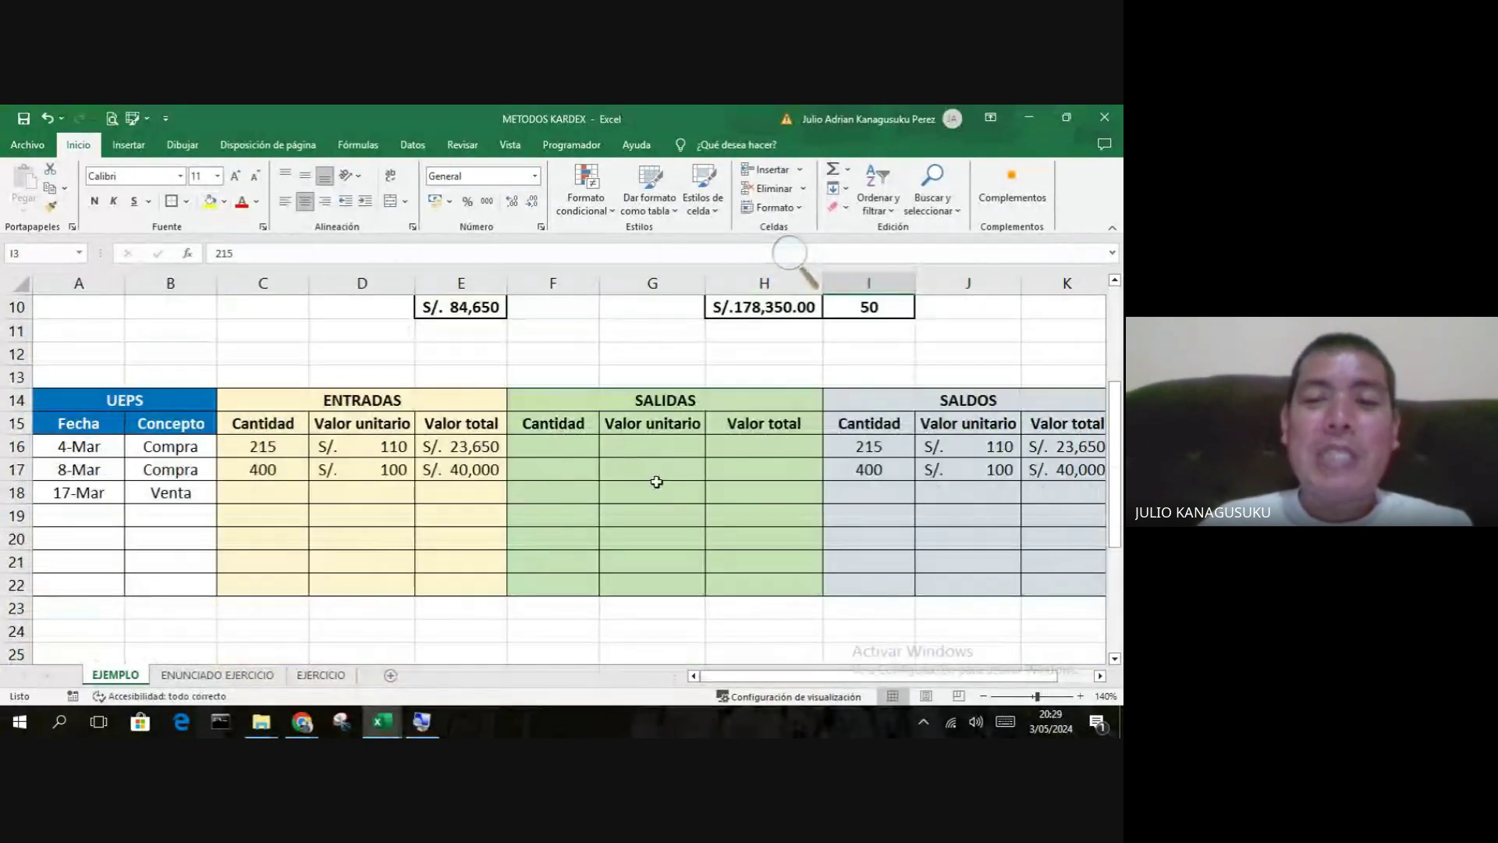
{"action": "left_click", "coordinate": [868, 449]}
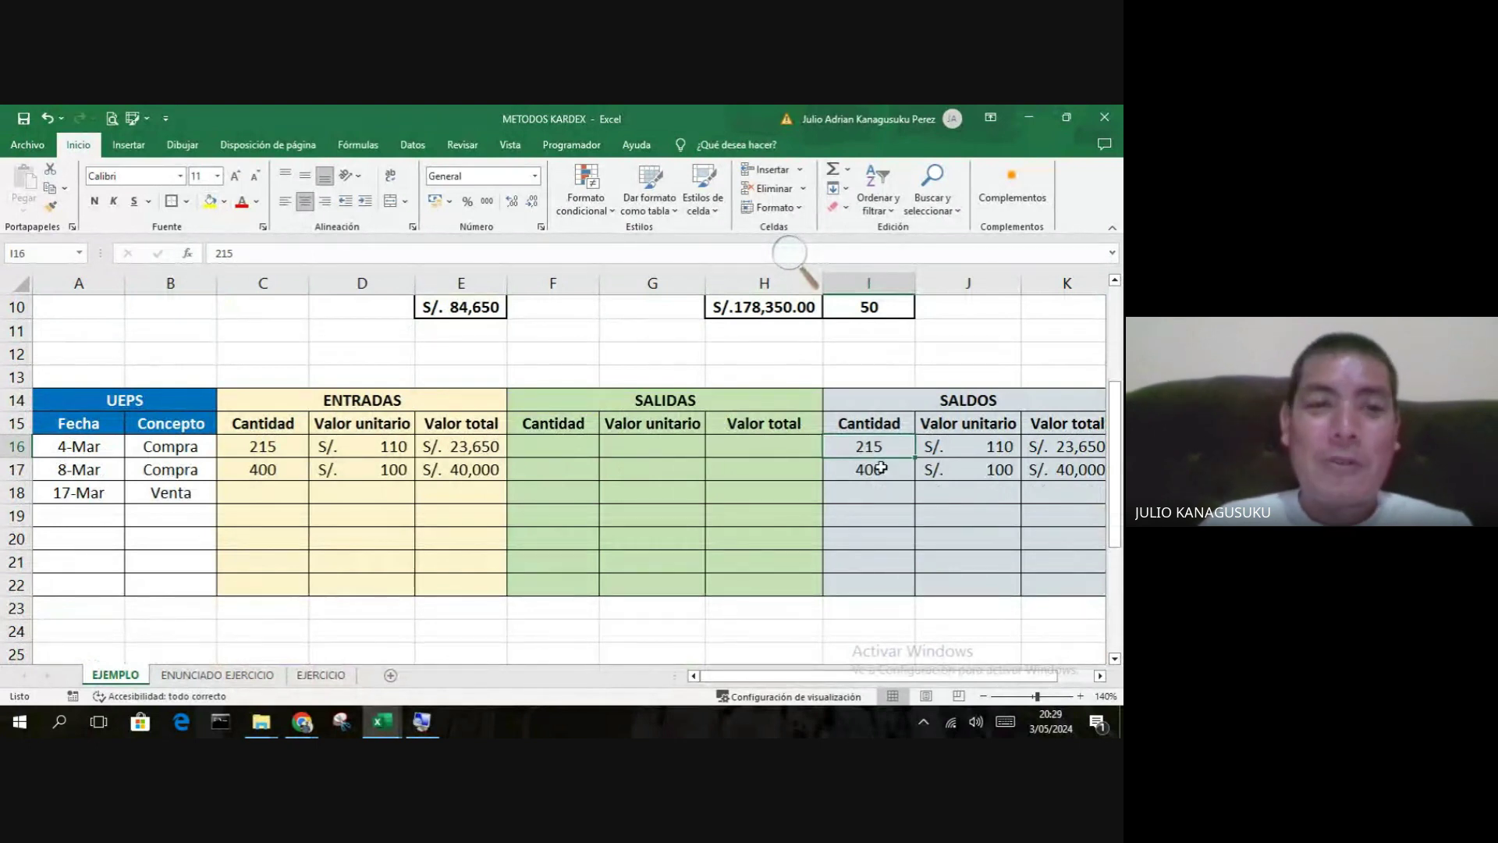
{"action": "left_click", "coordinate": [878, 467]}
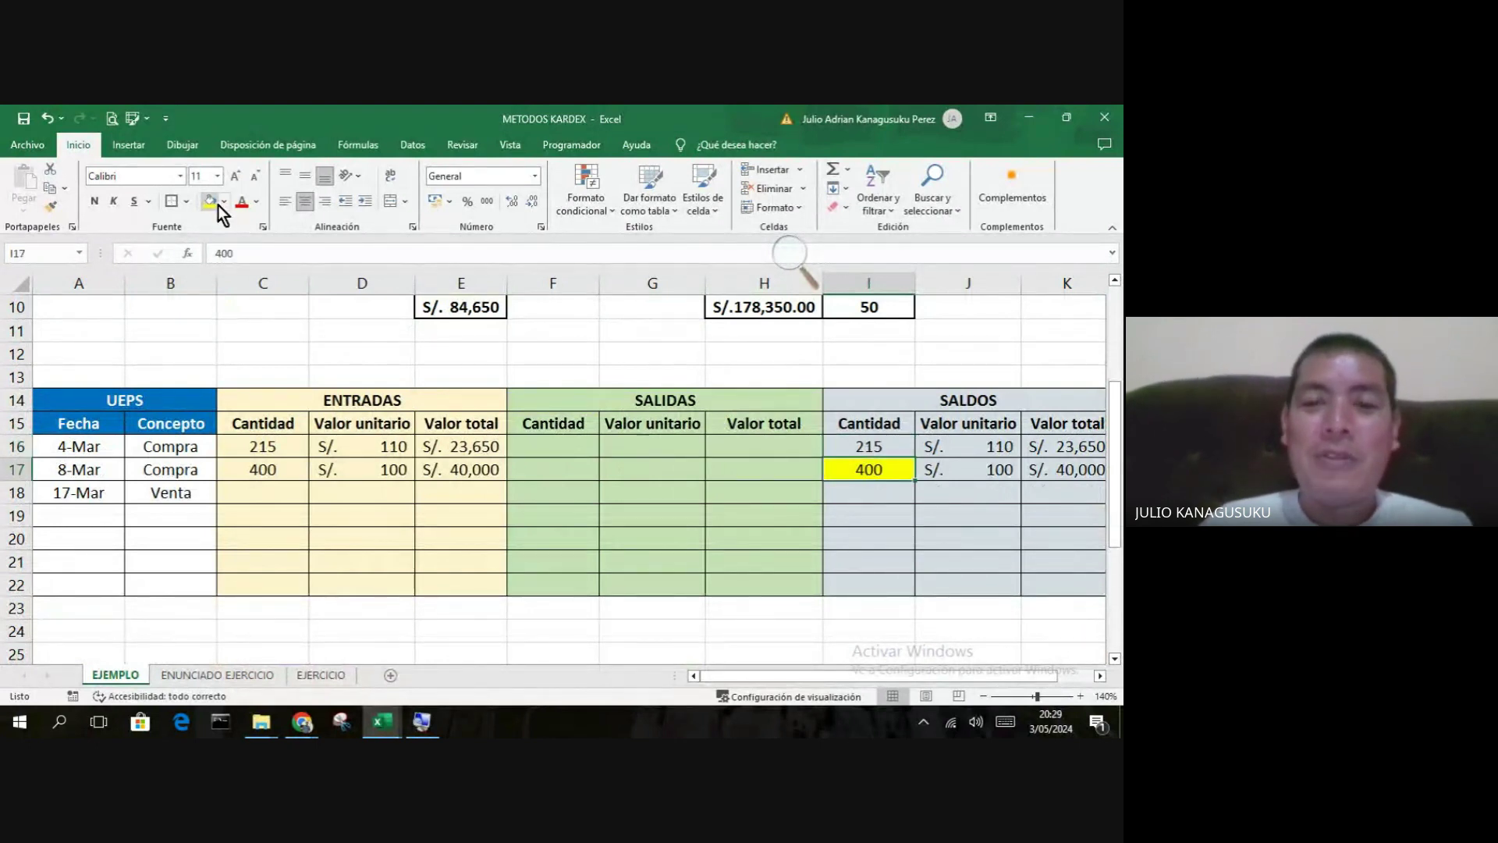
- Enter the 17-Mar sale in the UEPS outgoing columns of row 18 with quantity 400 and unit value 240
{"action": "left_click", "coordinate": [552, 498]}
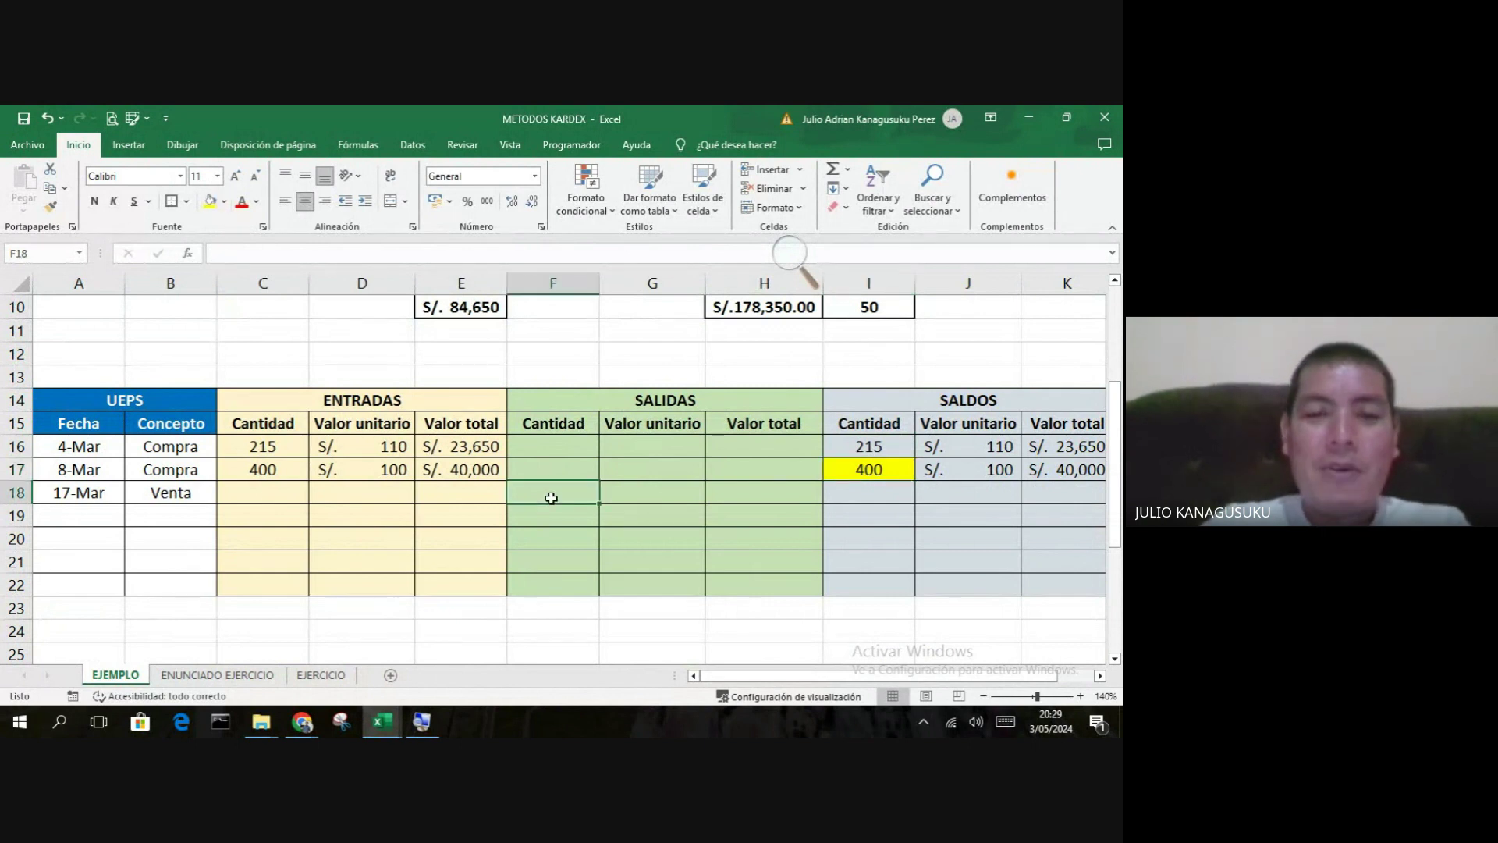
{"action": "type", "text": "400"}
{"action": "key", "text": "Tab"}
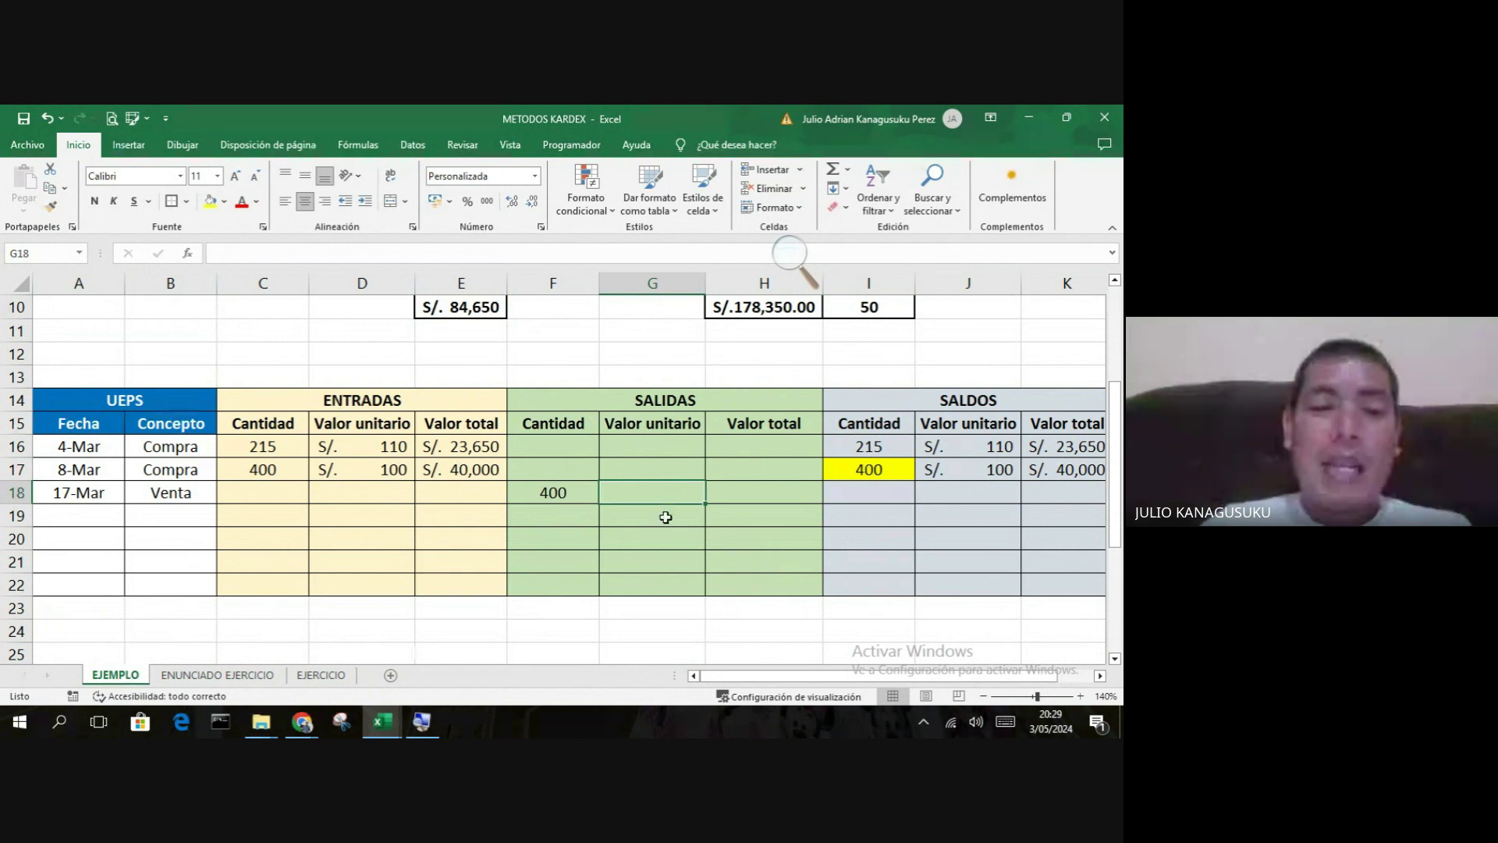
{"action": "scroll", "coordinate": [665, 517], "scroll_direction": "up", "scroll_amount": 3}
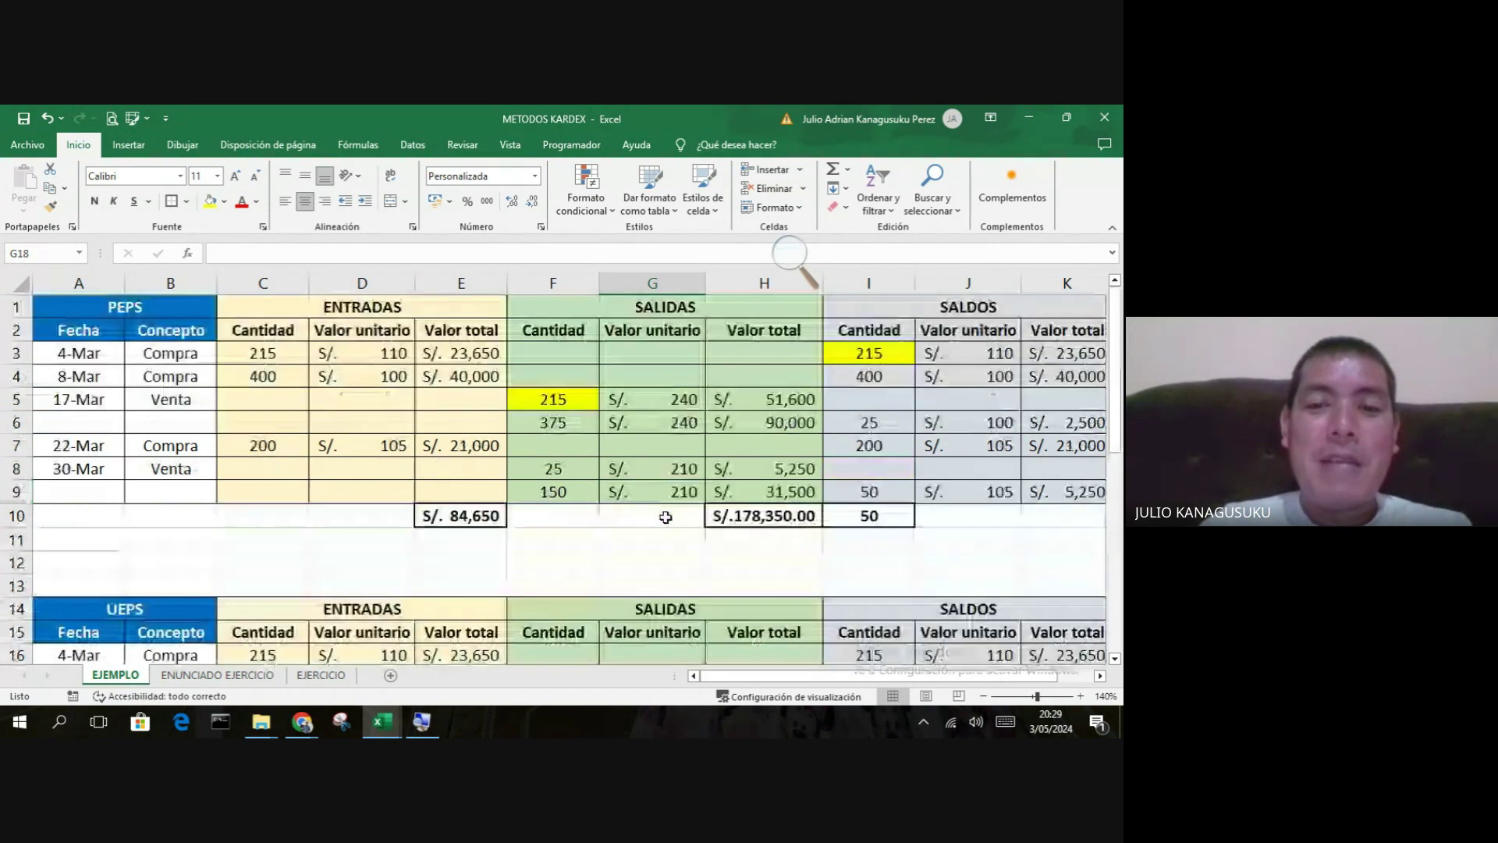
{"action": "scroll", "coordinate": [666, 518], "scroll_direction": "down", "scroll_amount": 4}
{"action": "type", "text": "240"}
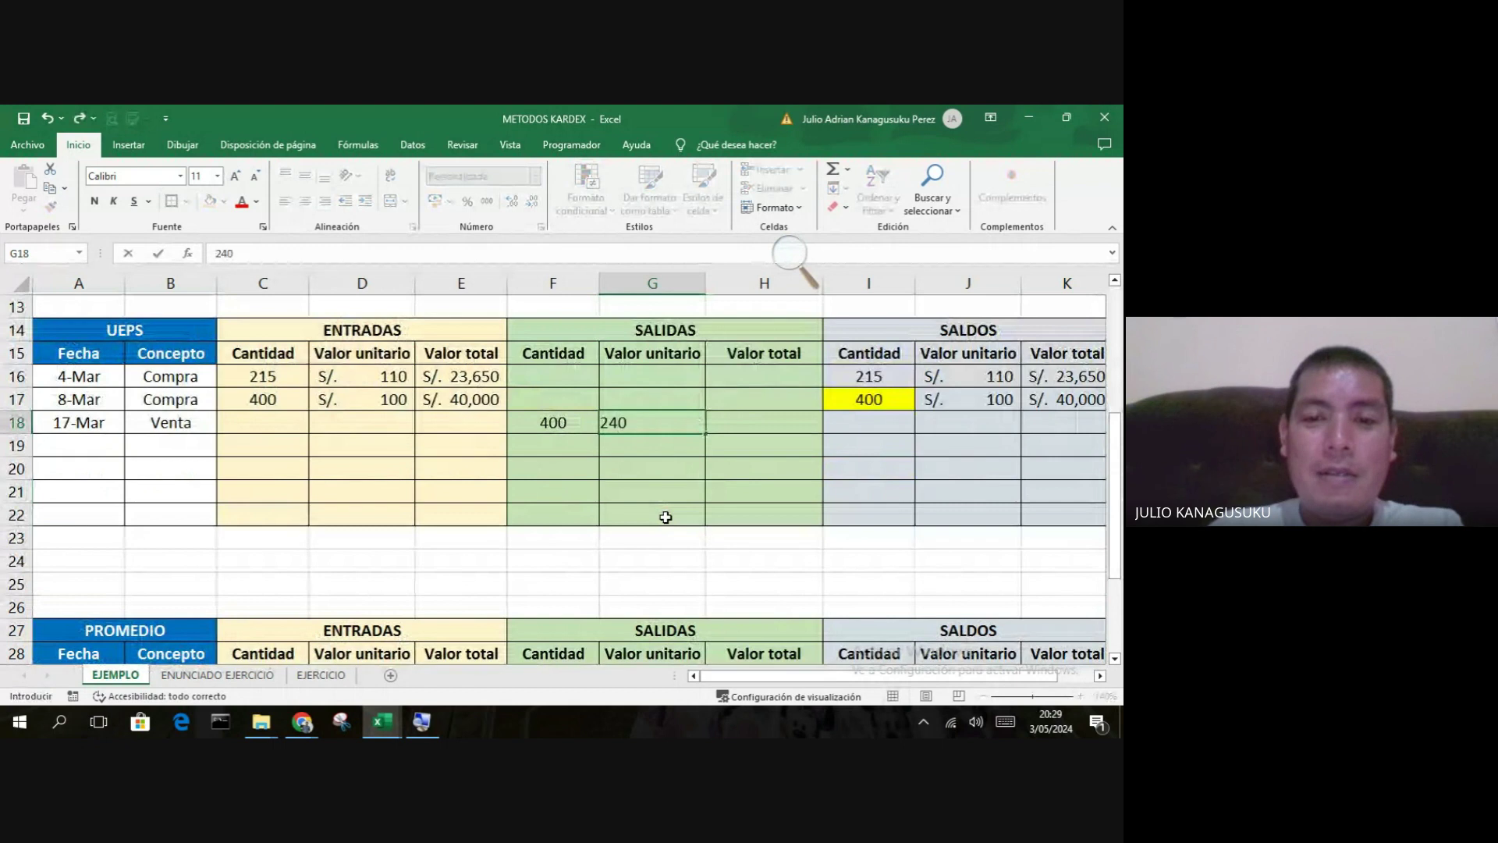
{"action": "key", "text": "Tab"}
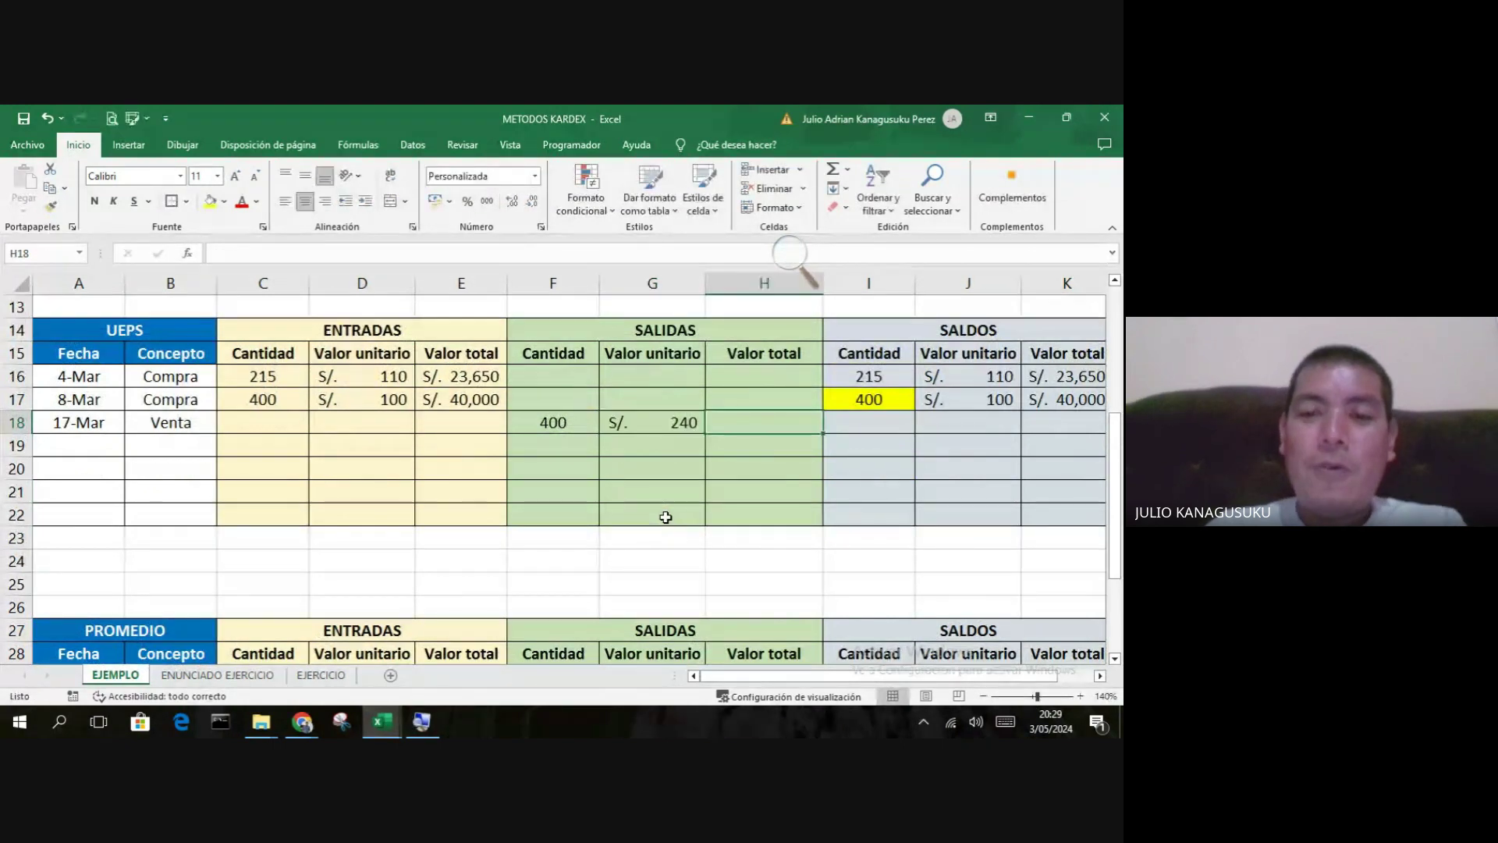
- Calculate the total value of the 17-Mar sale in H18 with the formula =G18*F18
{"action": "type", "text": "="}
{"action": "left_click", "coordinate": [664, 427]}
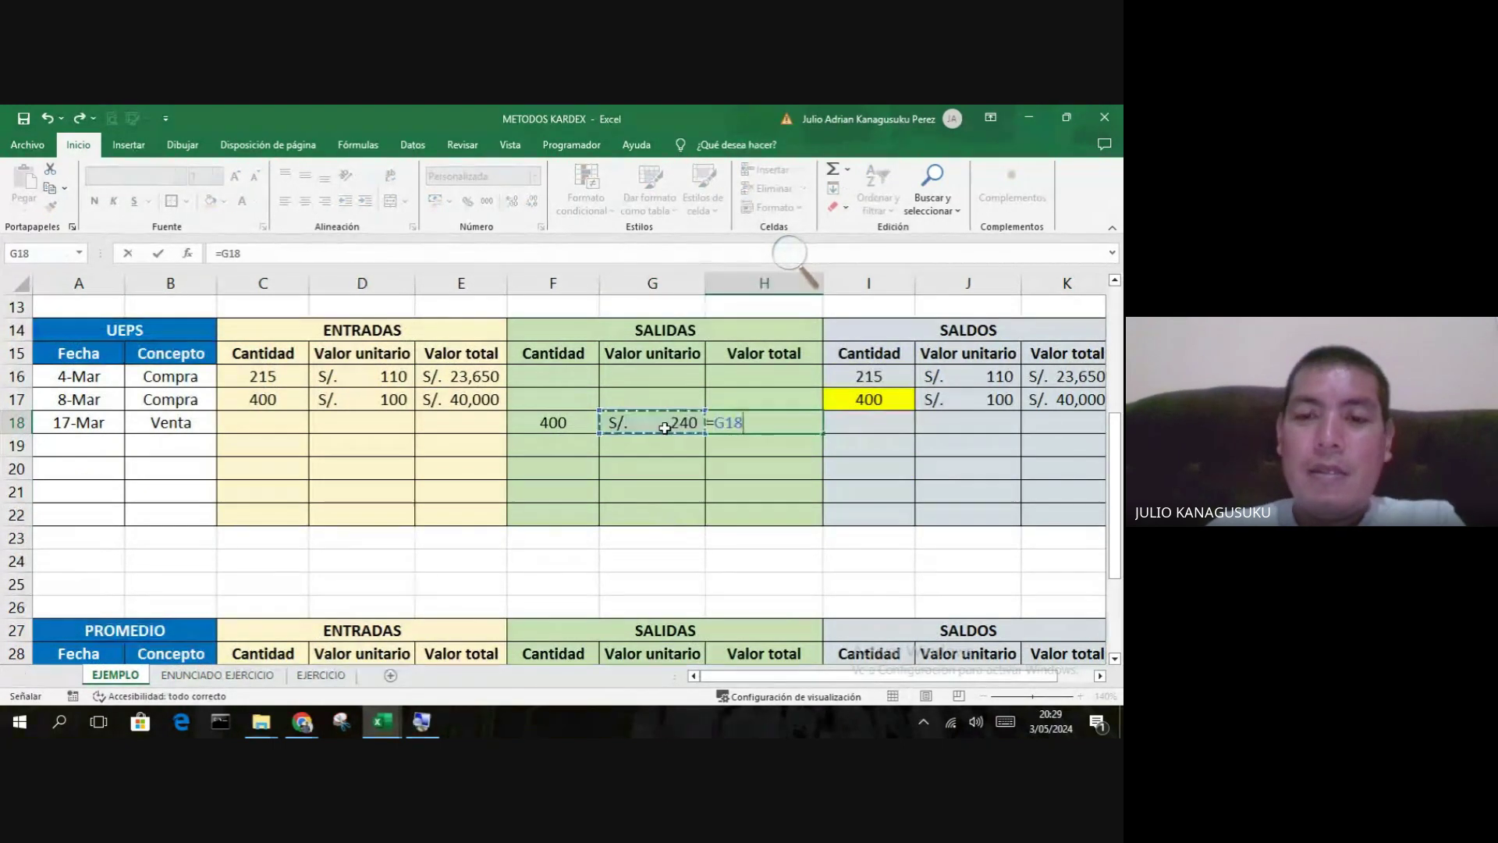
{"action": "type", "text": "*"}
{"action": "left_click", "coordinate": [562, 426]}
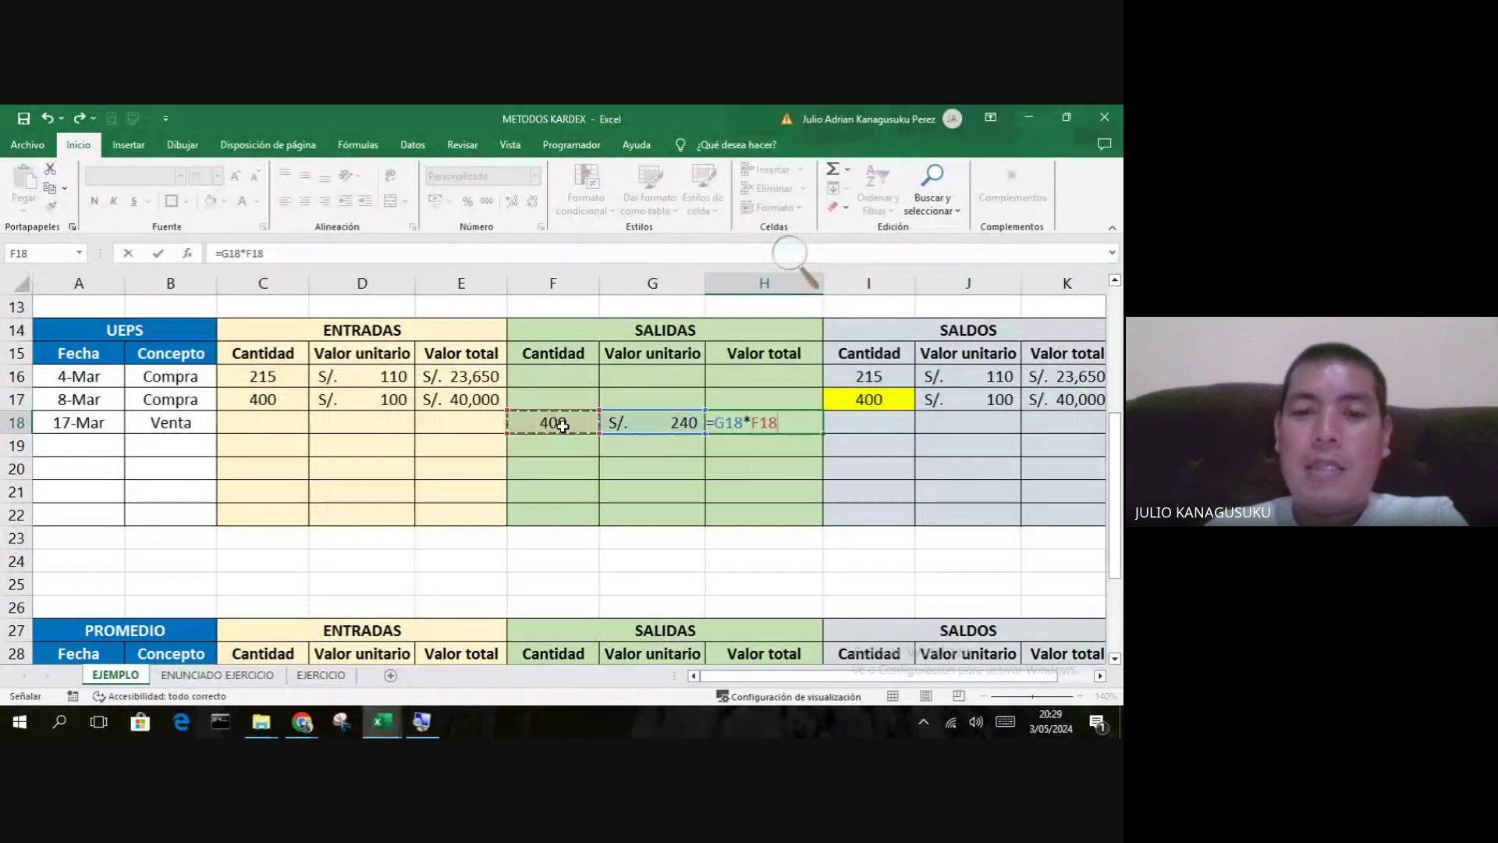
{"action": "key", "text": "Return"}
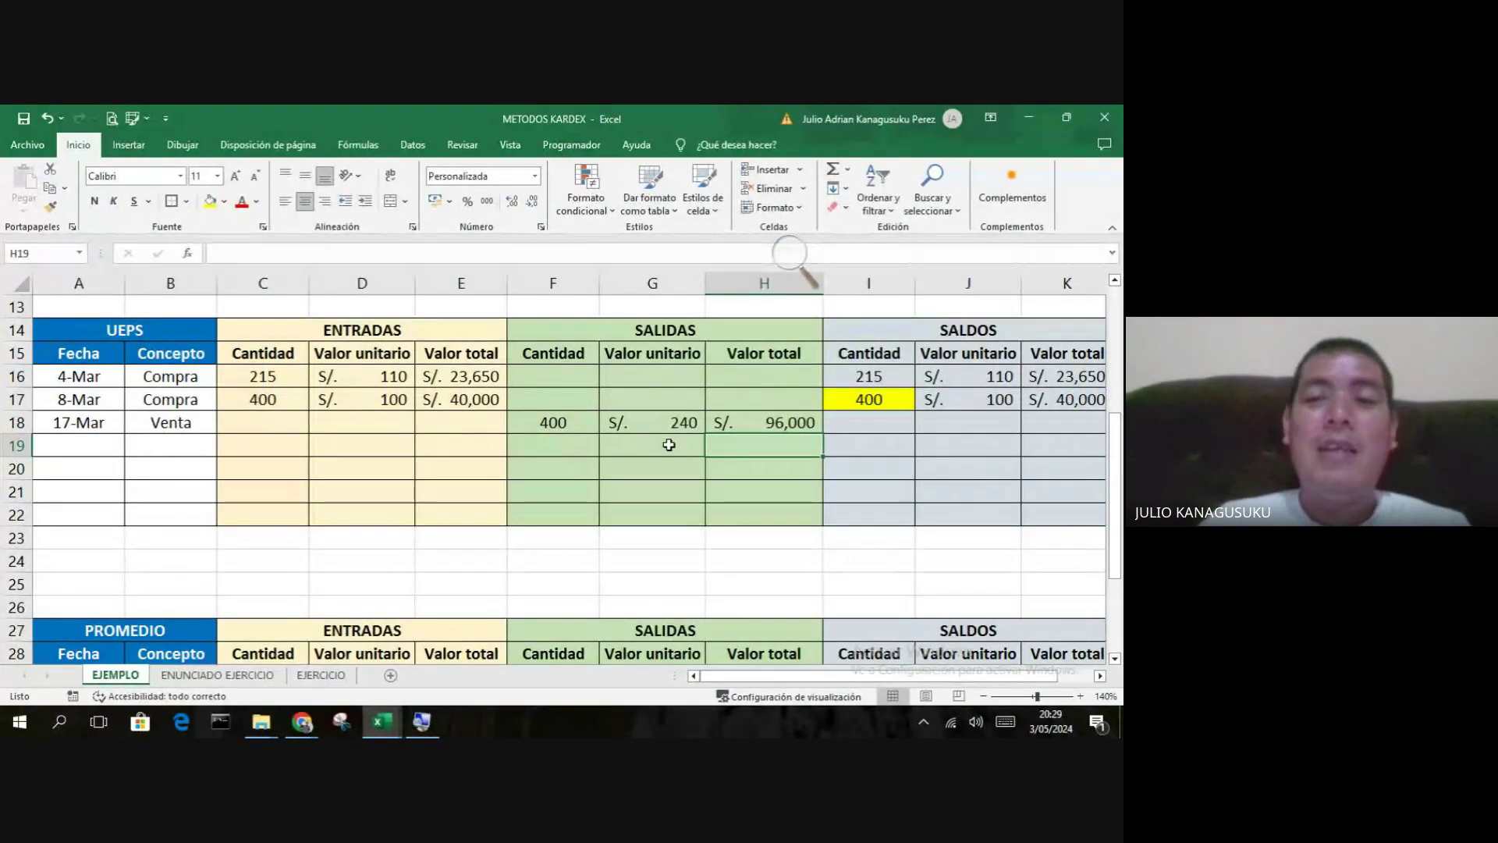
- Enter the rest of the 17-Mar sale in row 19 with quantity 190 and unit value 240, and extend the H18 formula to H19
{"action": "left_click", "coordinate": [887, 375]}
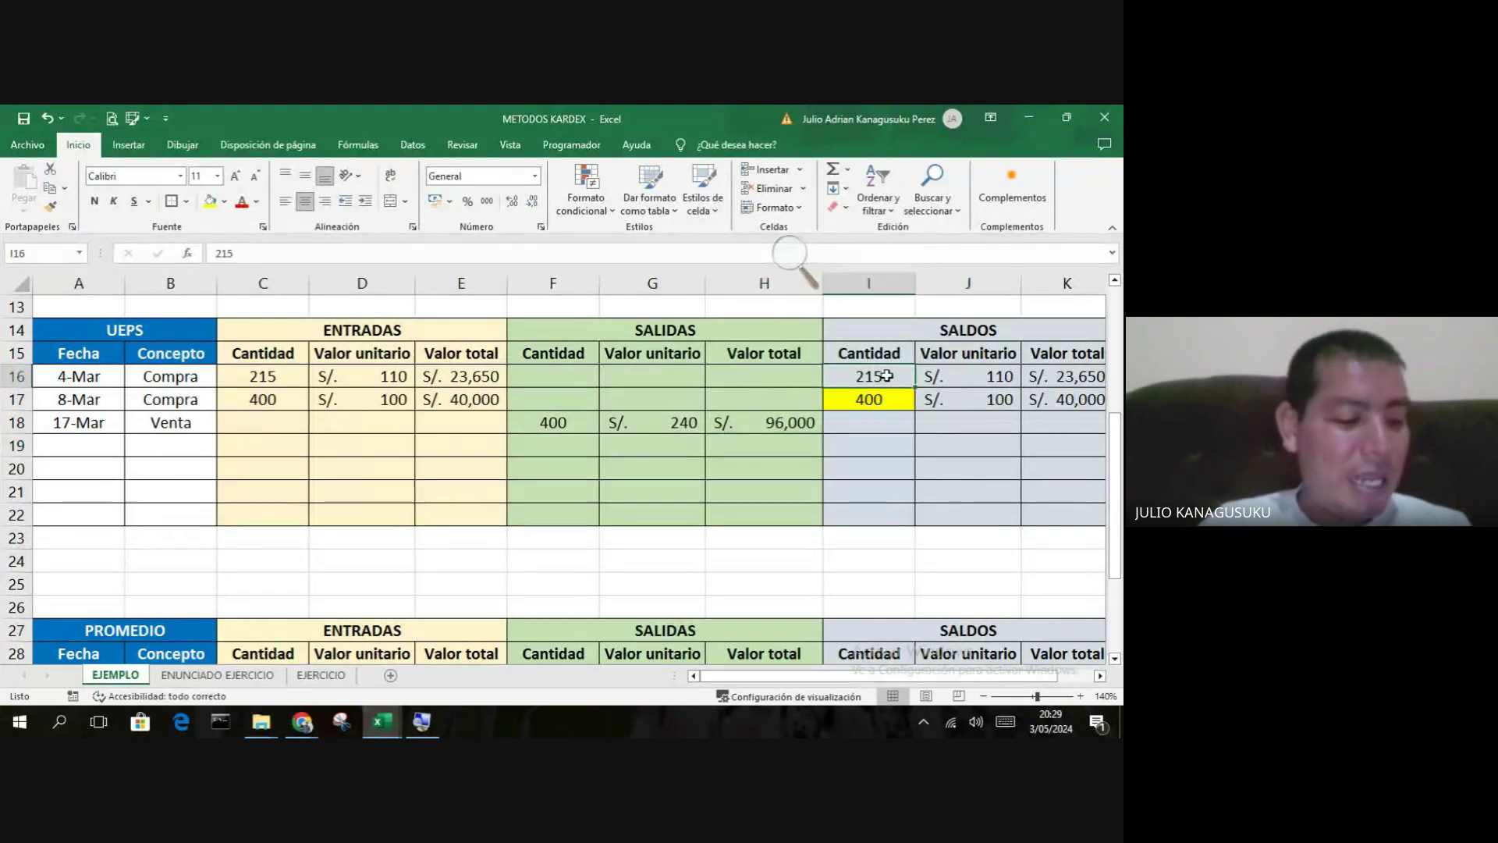
{"action": "left_click", "coordinate": [573, 451]}
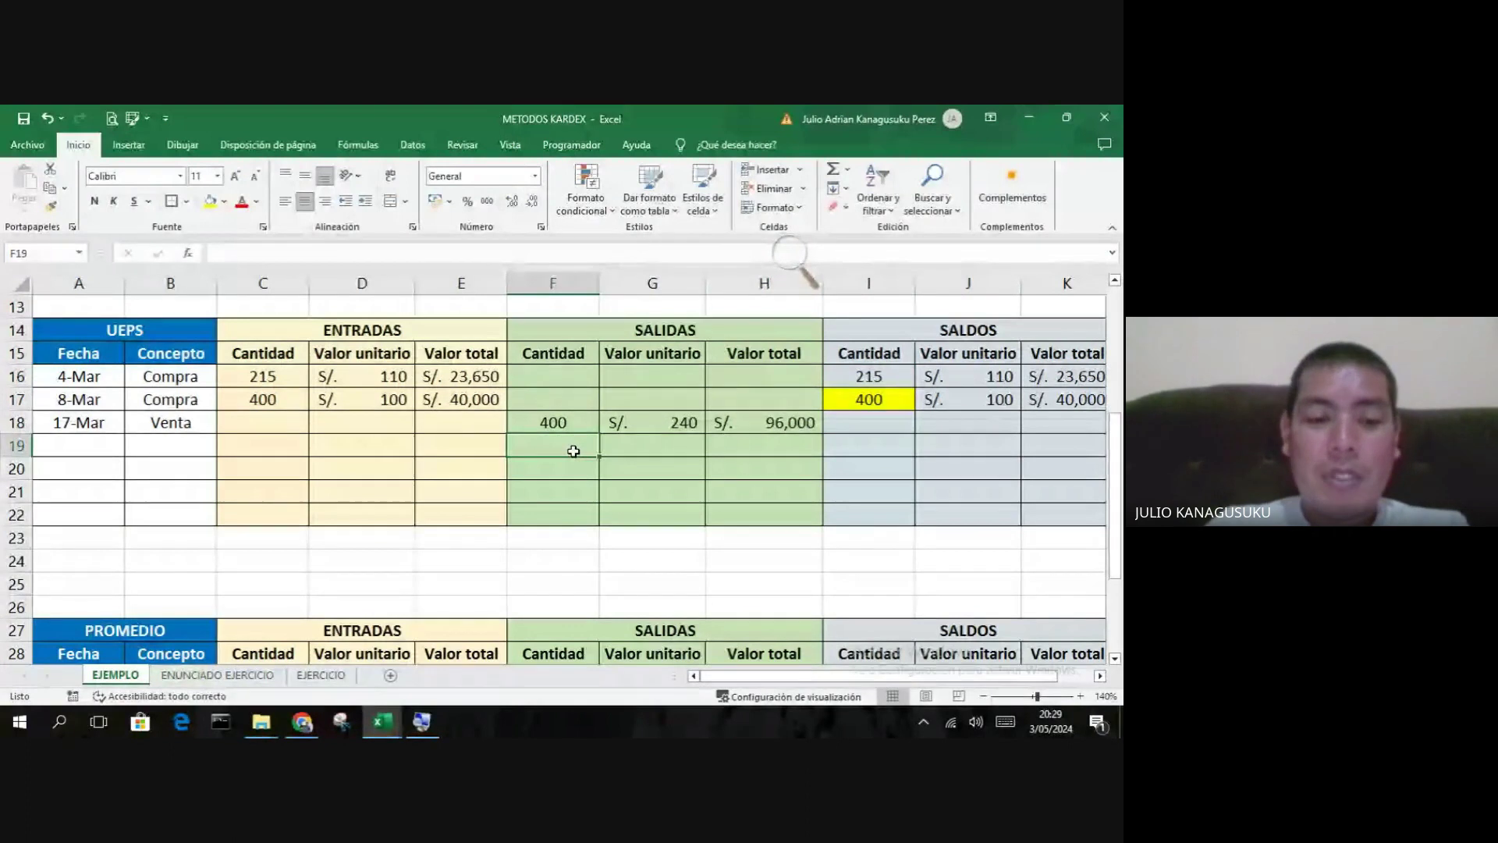
{"action": "type", "text": "190"}
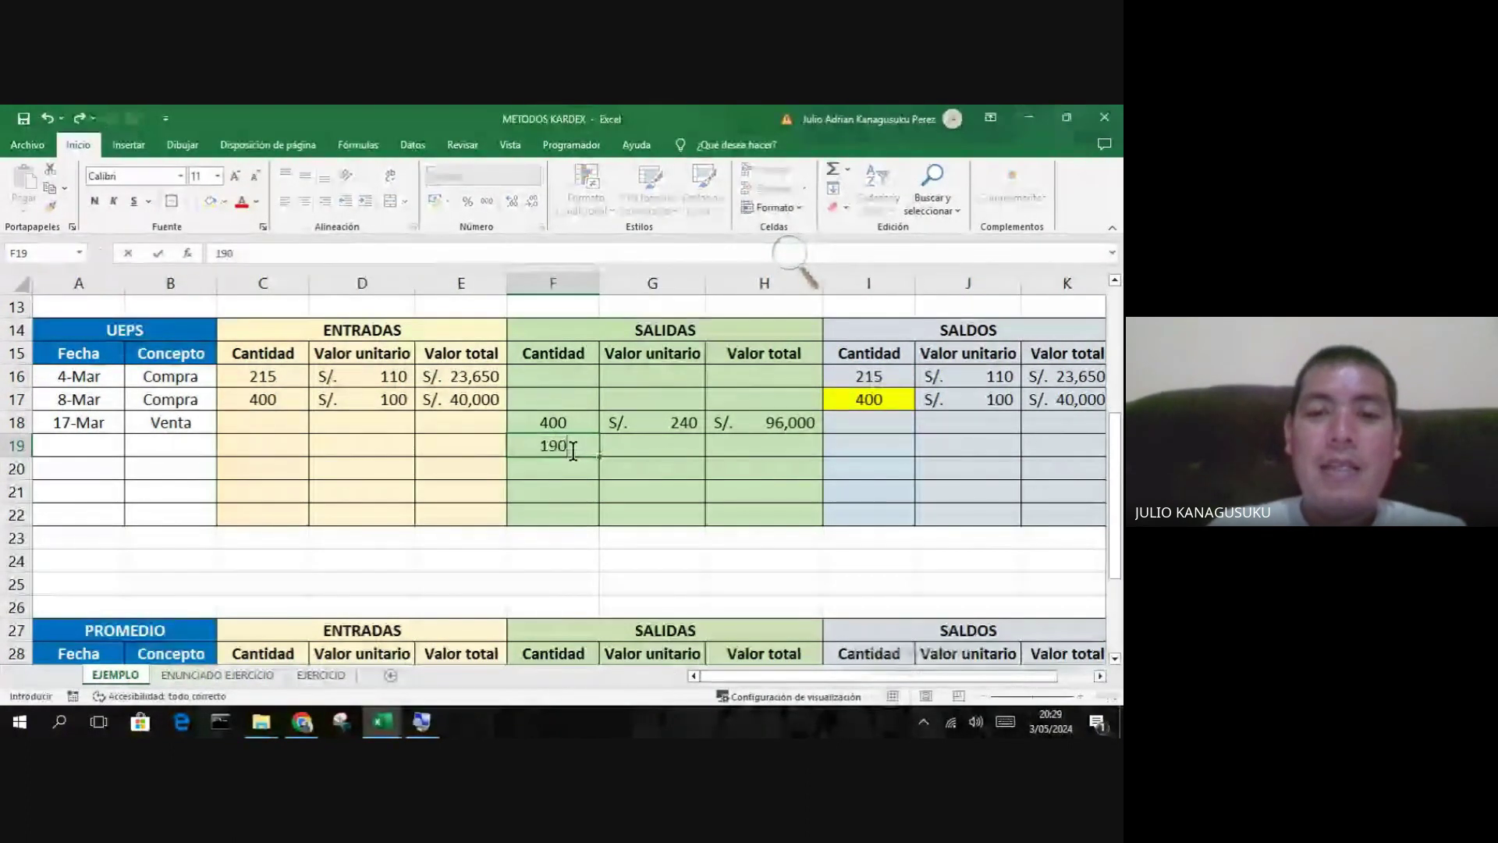
{"action": "key", "text": "Tab"}
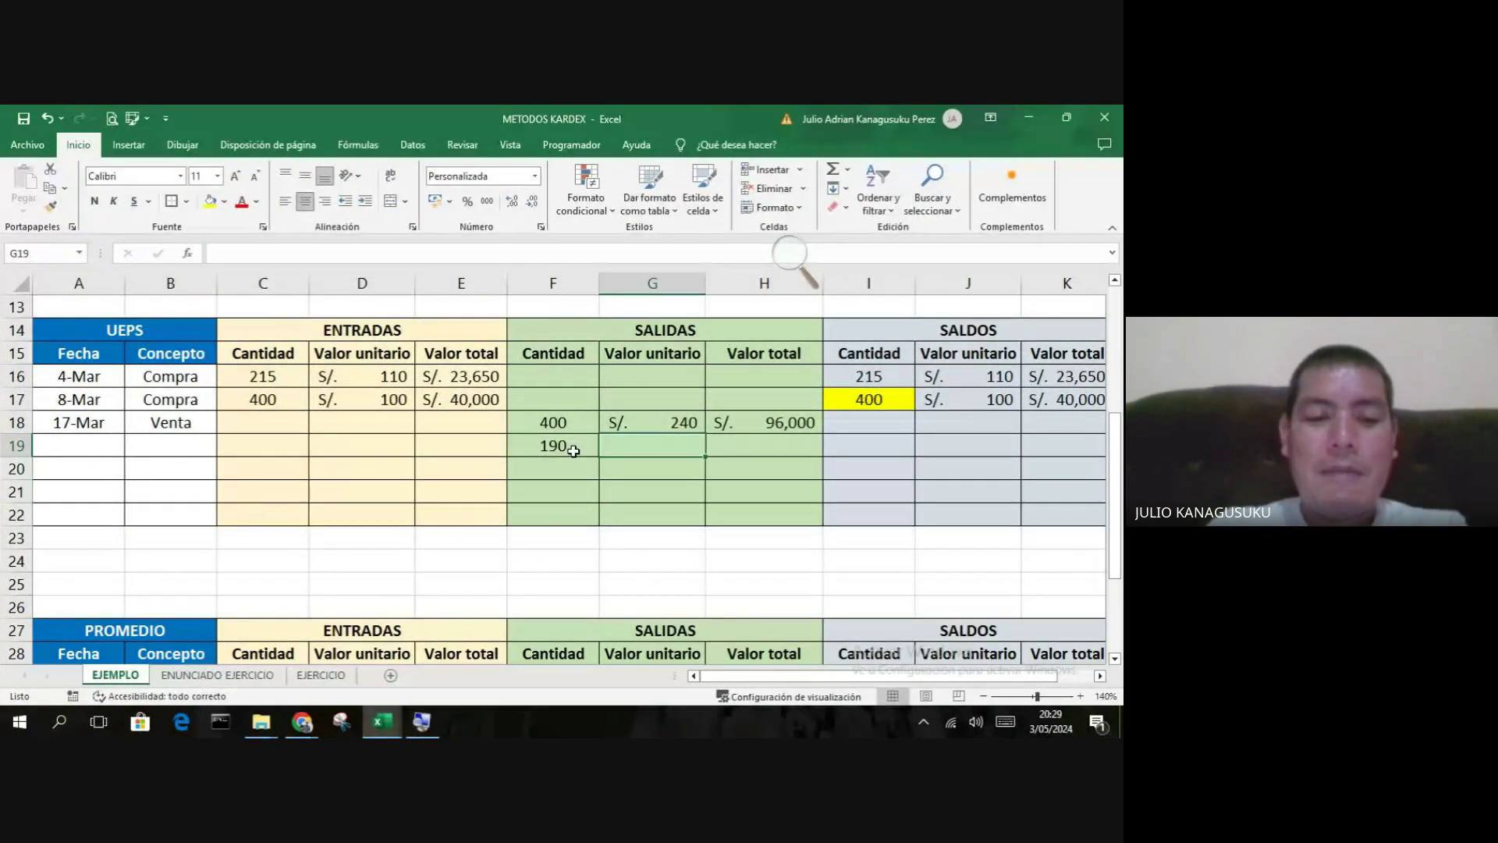
{"action": "type", "text": "240"}
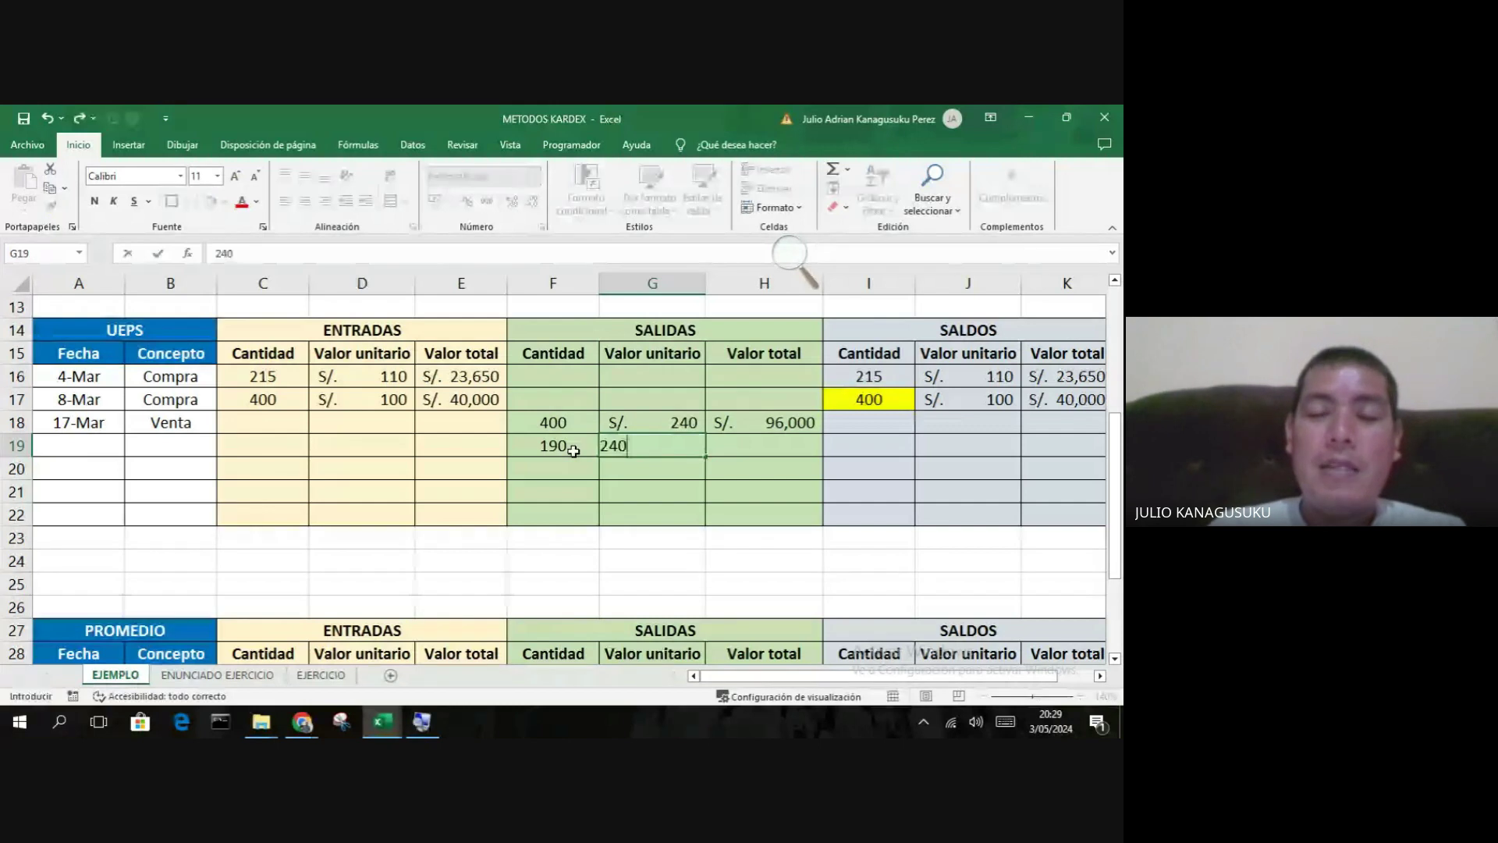
{"action": "key", "text": "Tab"}
{"action": "left_click", "coordinate": [816, 430]}
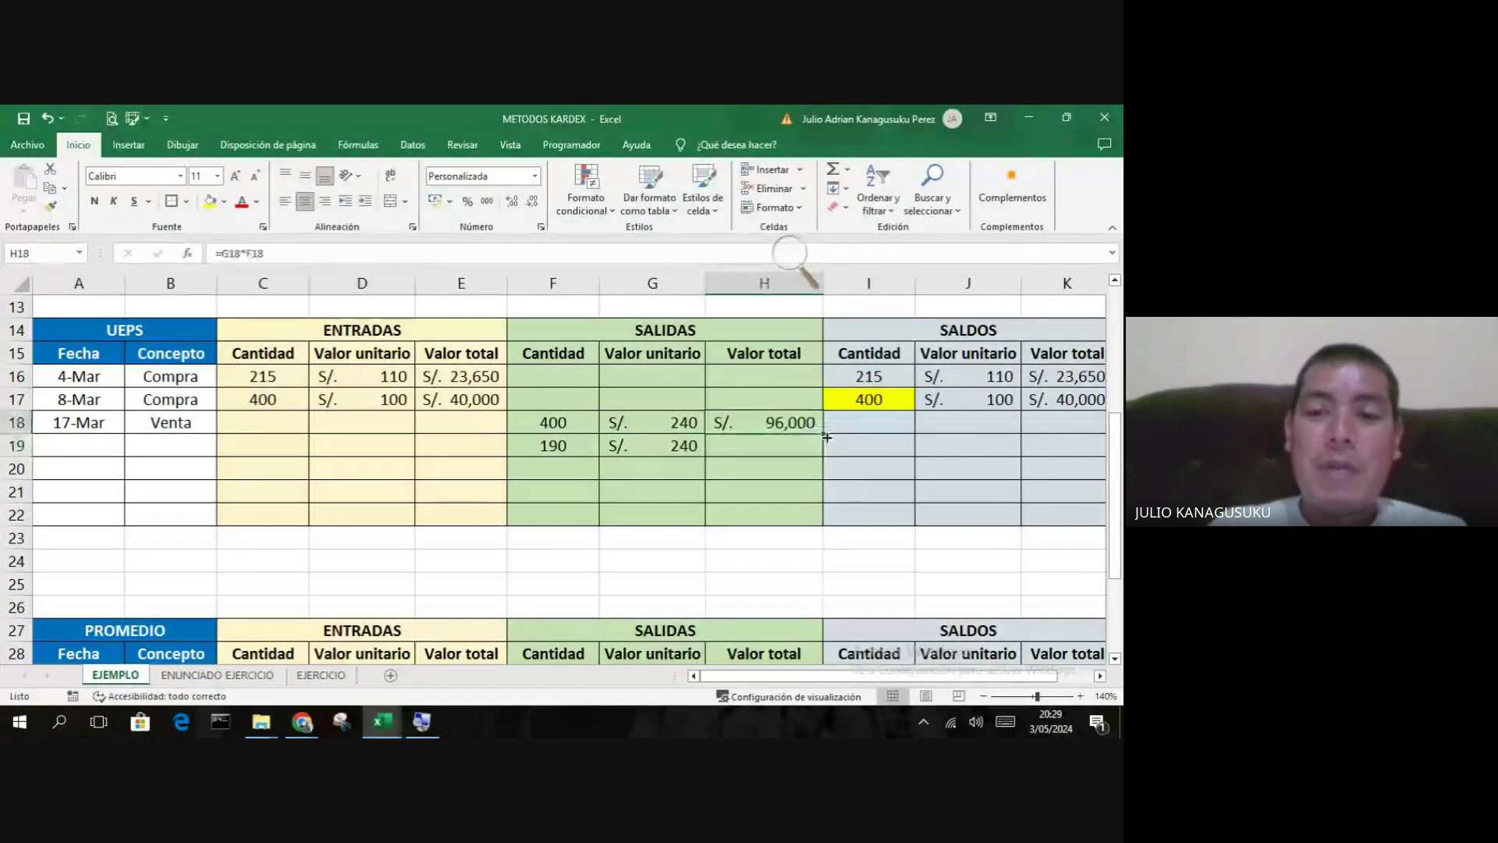
{"action": "left_click_drag", "start_coordinate": [826, 438], "coordinate": [823, 460]}
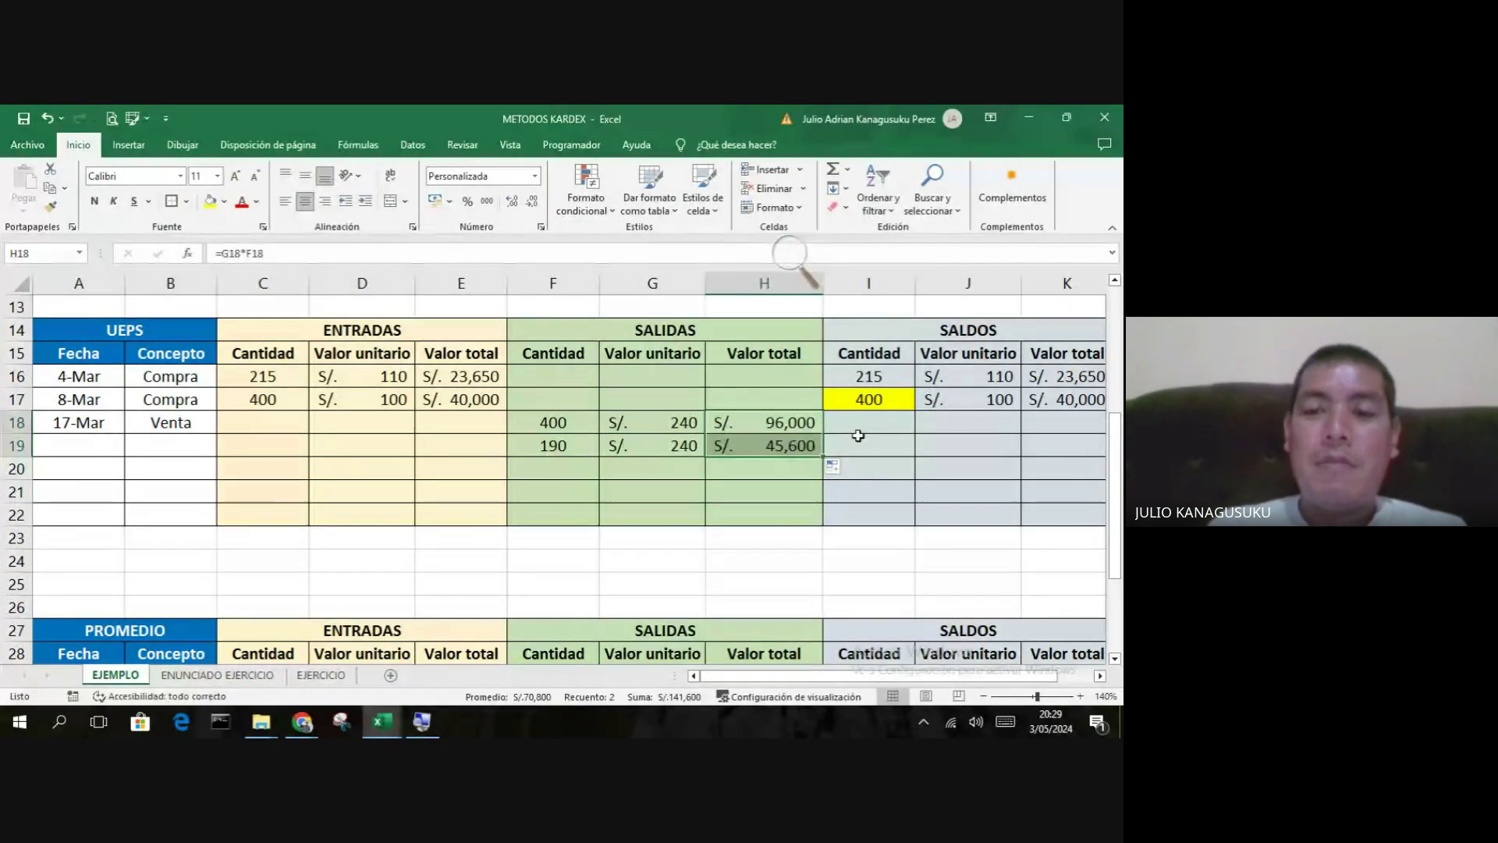
{"action": "left_click", "coordinate": [863, 438]}
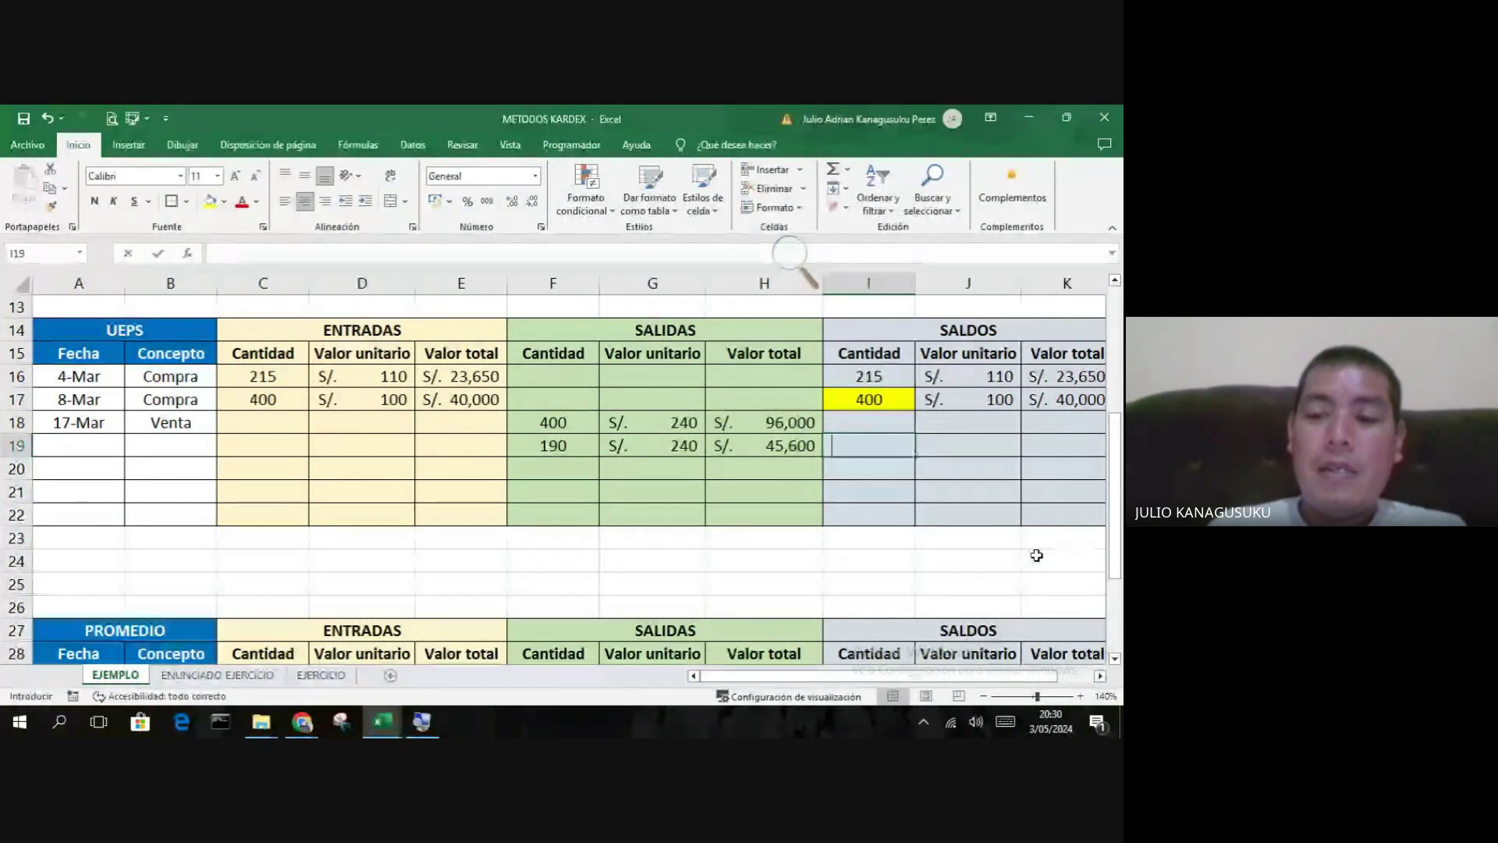
{"action": "type", "text": "="}
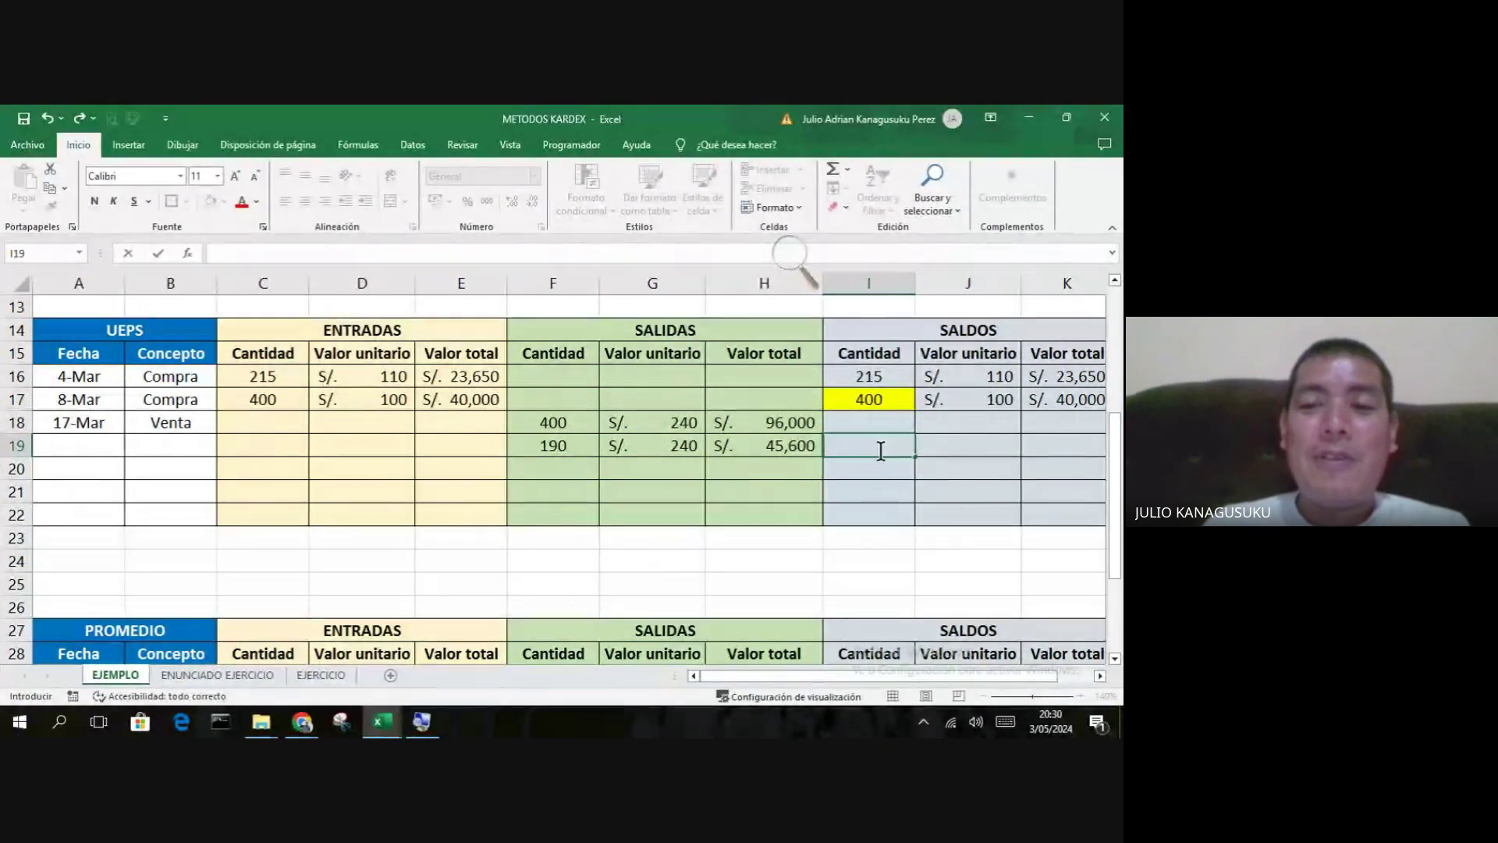
{"action": "left_click", "coordinate": [893, 405]}
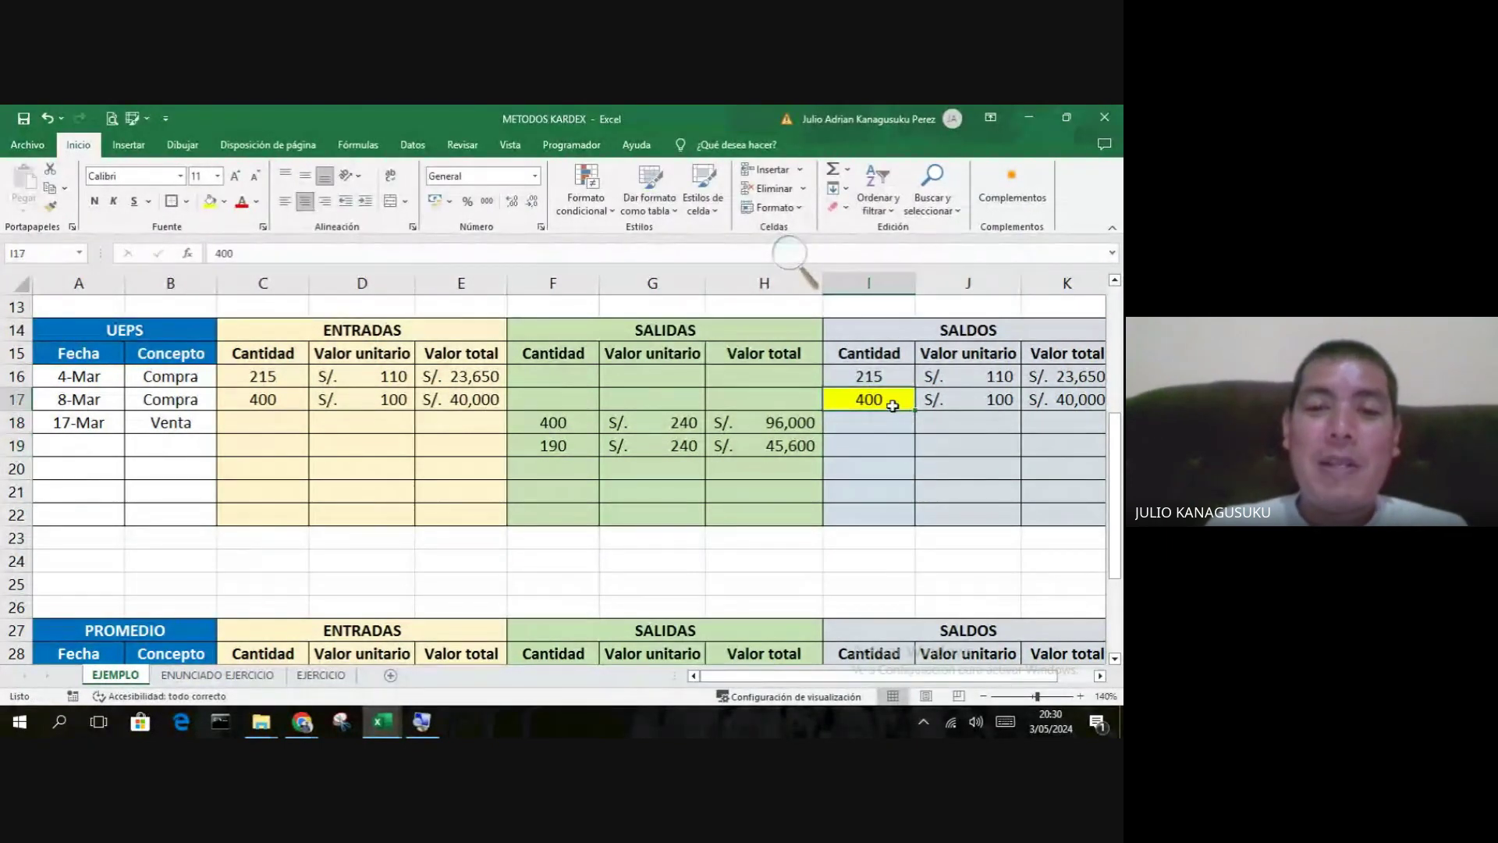
- Fill the outgoing quantity in F18 with yellow, and compare the balance quantity in I16 with the outgoing quantity in F19
{"action": "left_click", "coordinate": [600, 420]}
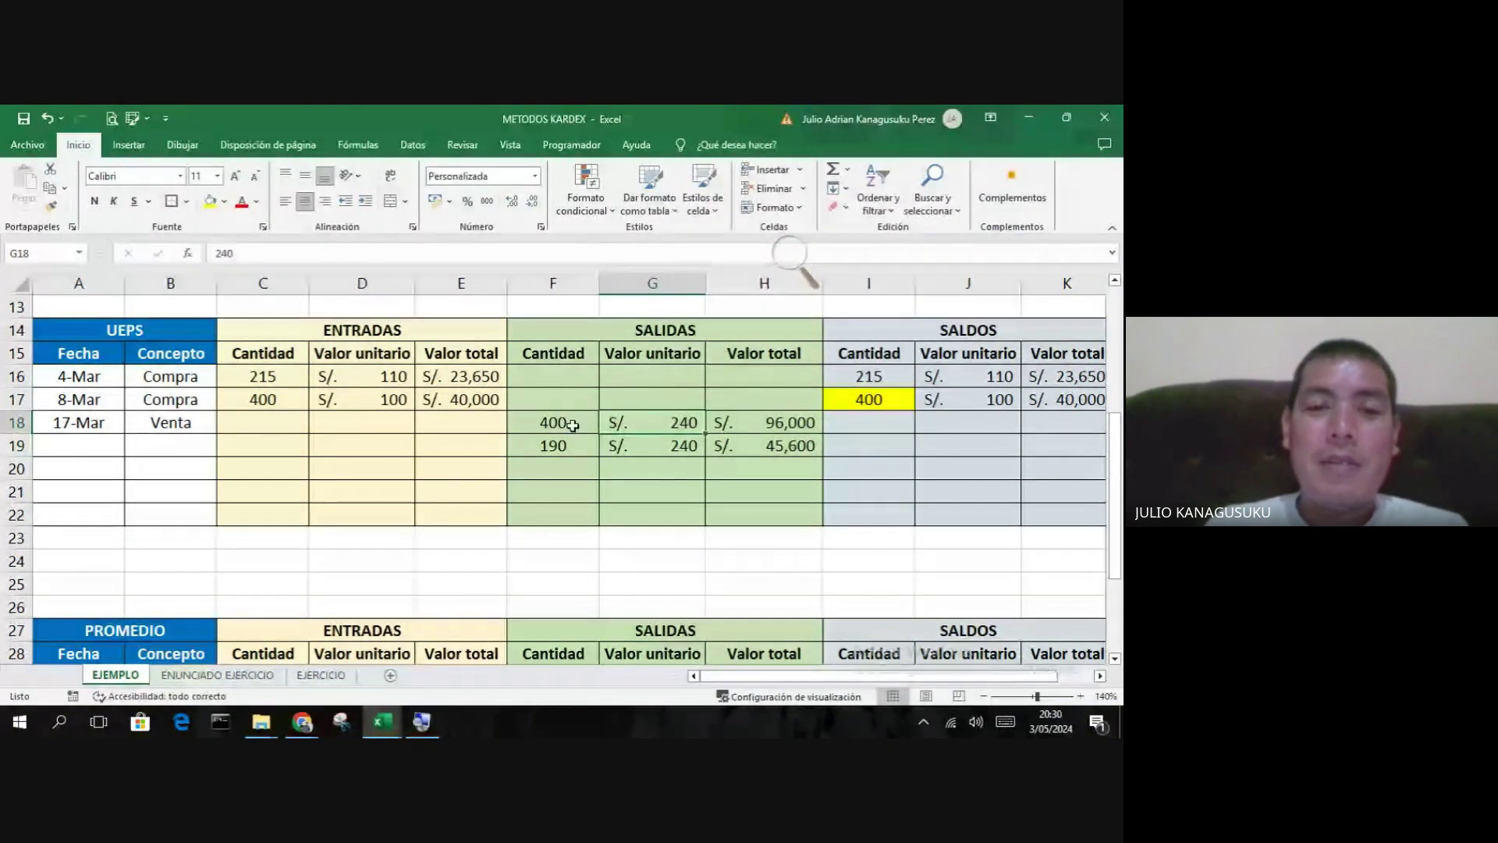
{"action": "left_click", "coordinate": [573, 425]}
{"action": "left_click", "coordinate": [211, 203]}
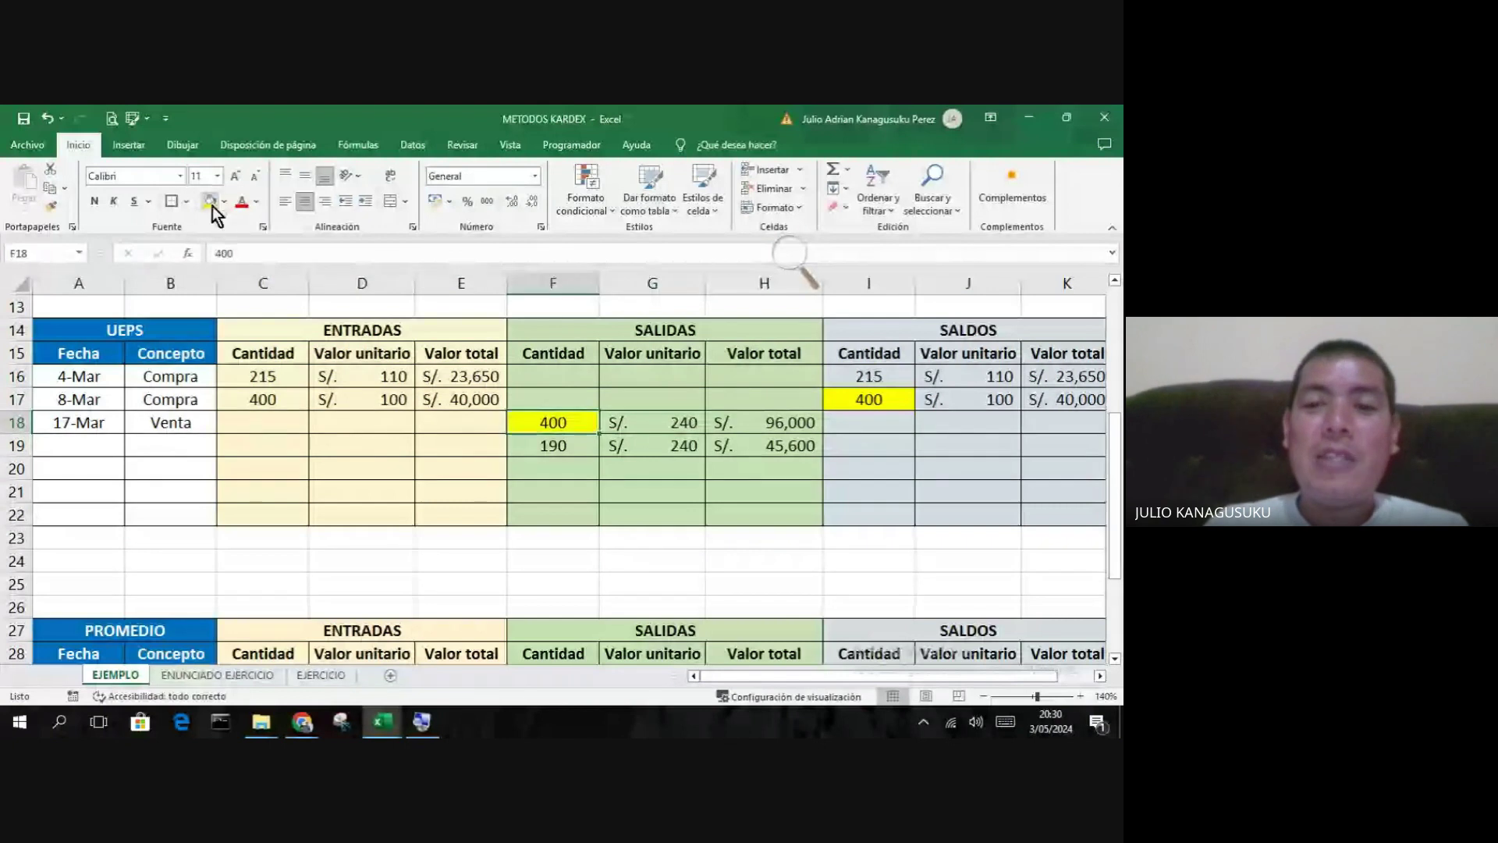
{"action": "left_click", "coordinate": [868, 376]}
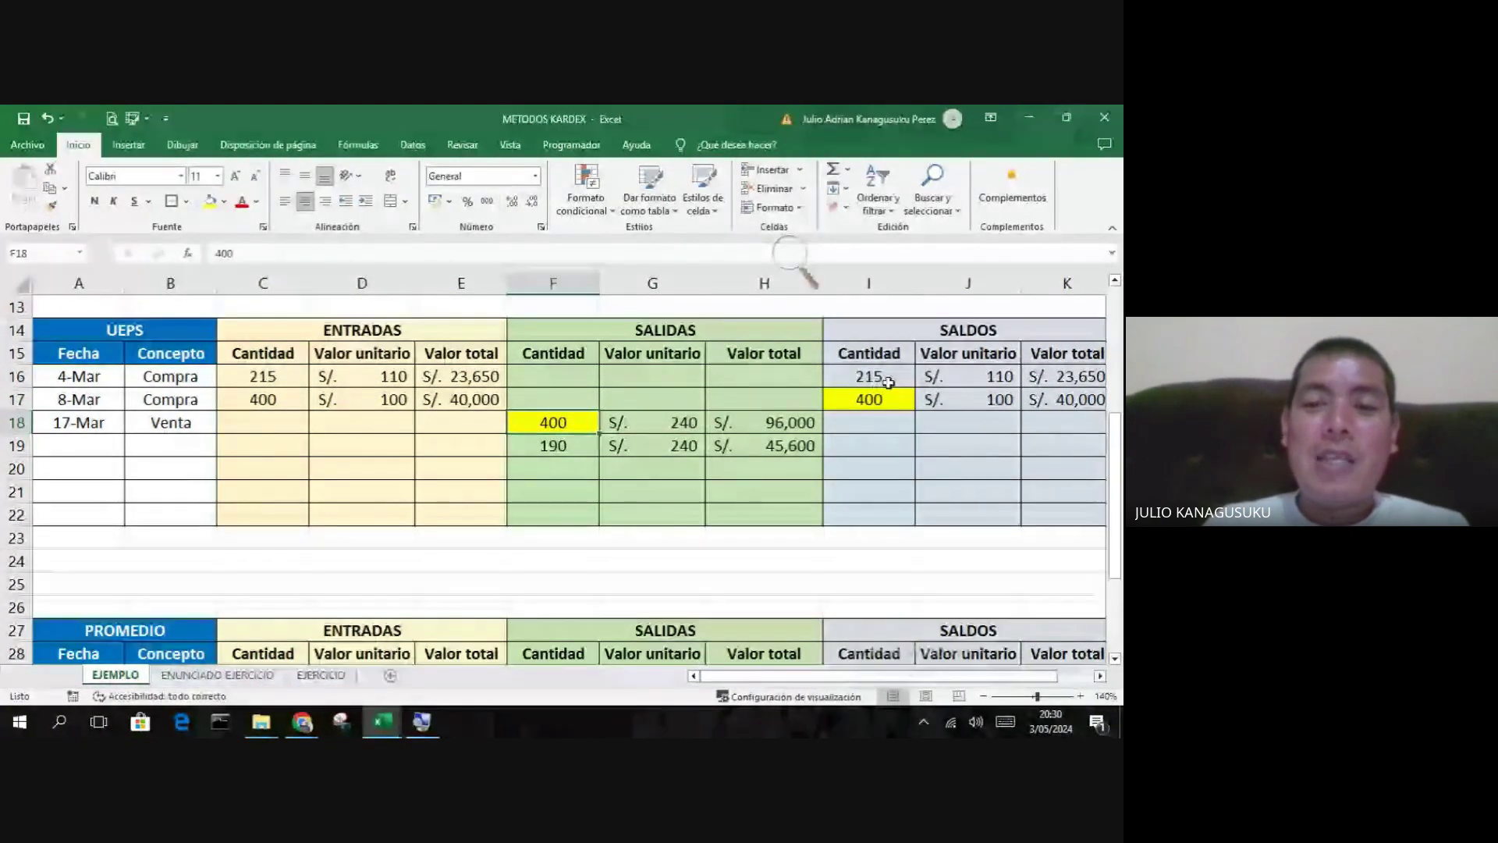
{"action": "left_click", "coordinate": [581, 445]}
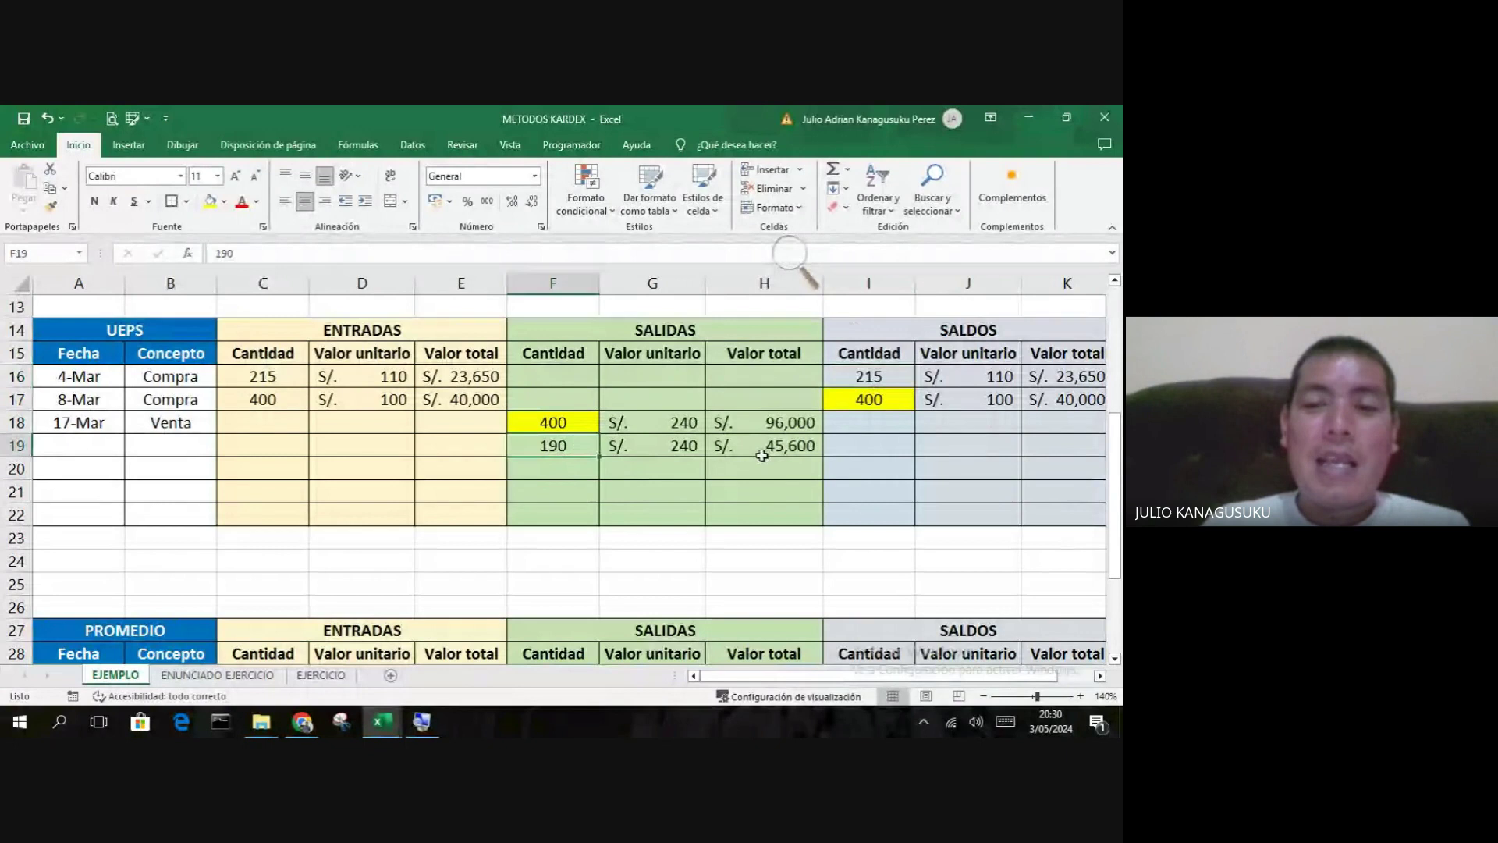
- Enter the remaining UEPS balance after the 17-Mar sale in row 19 with quantity 25 and unit value 110
{"action": "left_click", "coordinate": [881, 447]}
{"action": "type", "text": "25"}
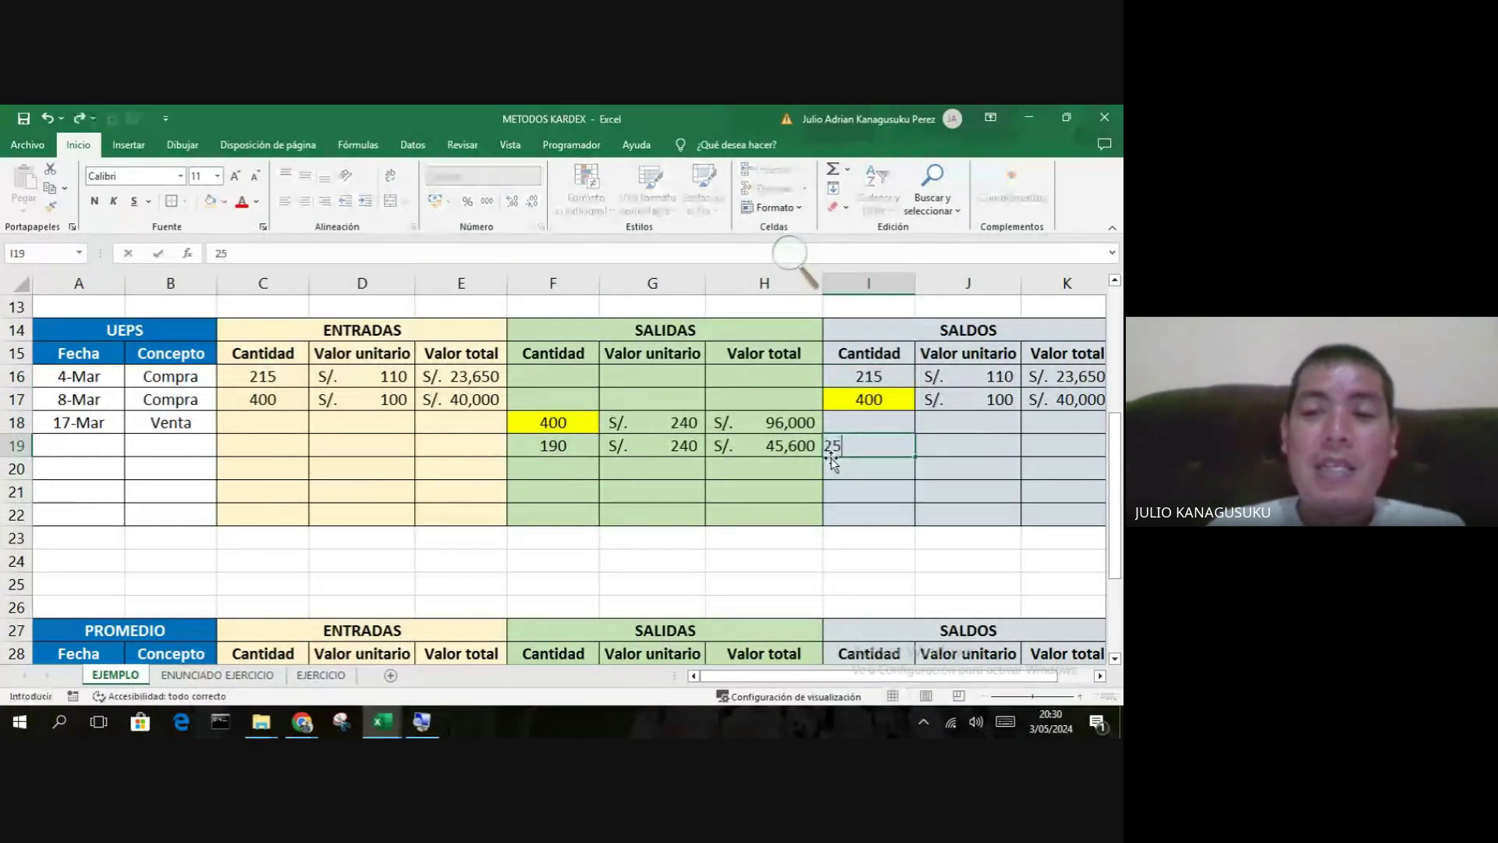
{"action": "key", "text": "Tab"}
{"action": "type", "text": "110"}
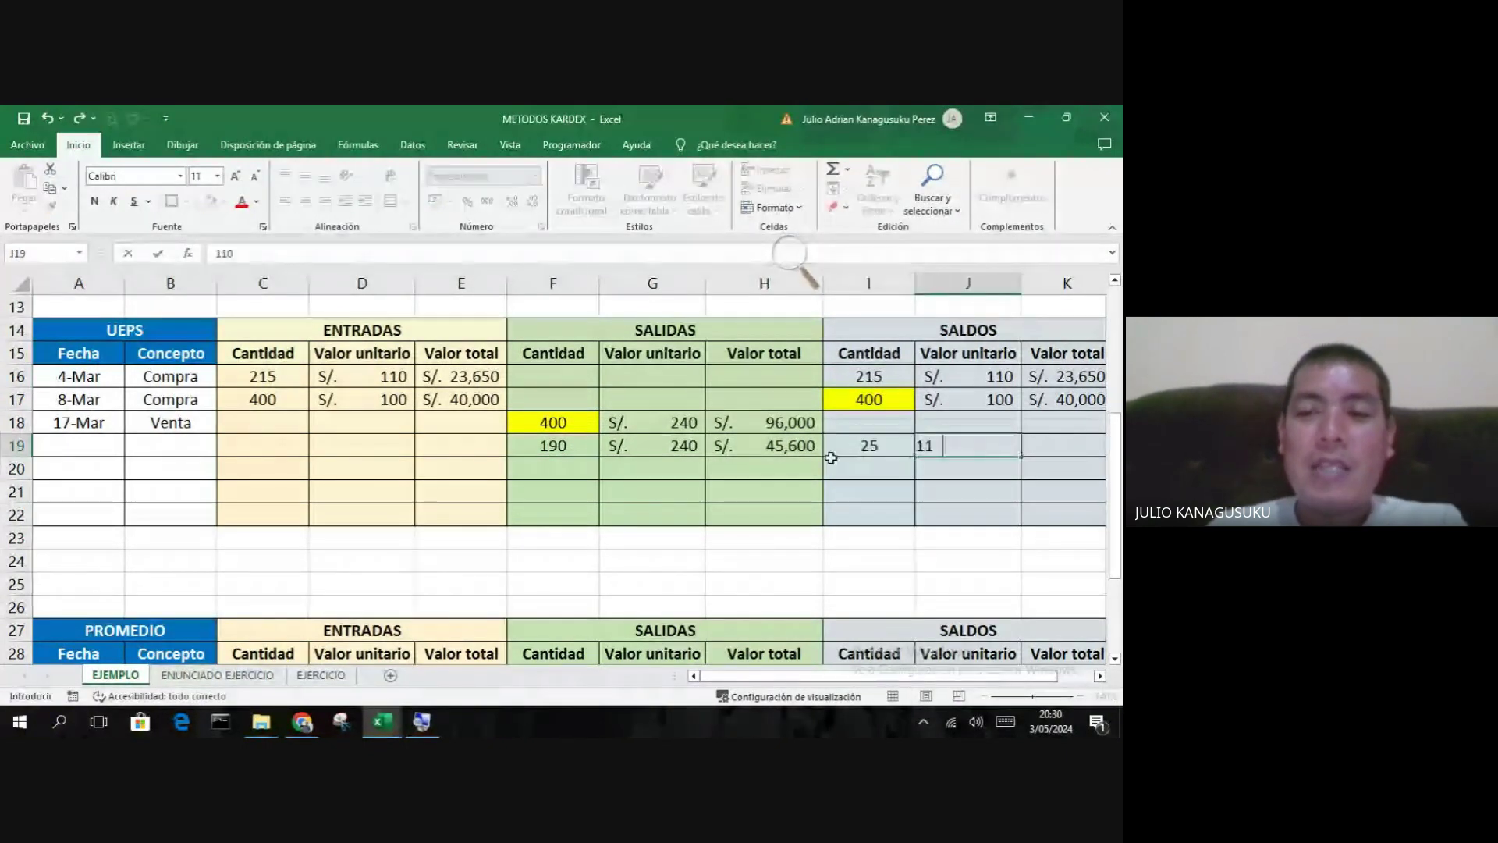
{"action": "key", "text": "Tab"}
- Calculate the total value of the remaining balance in K19 with the formula =J19*I19
{"action": "type", "text": "="}
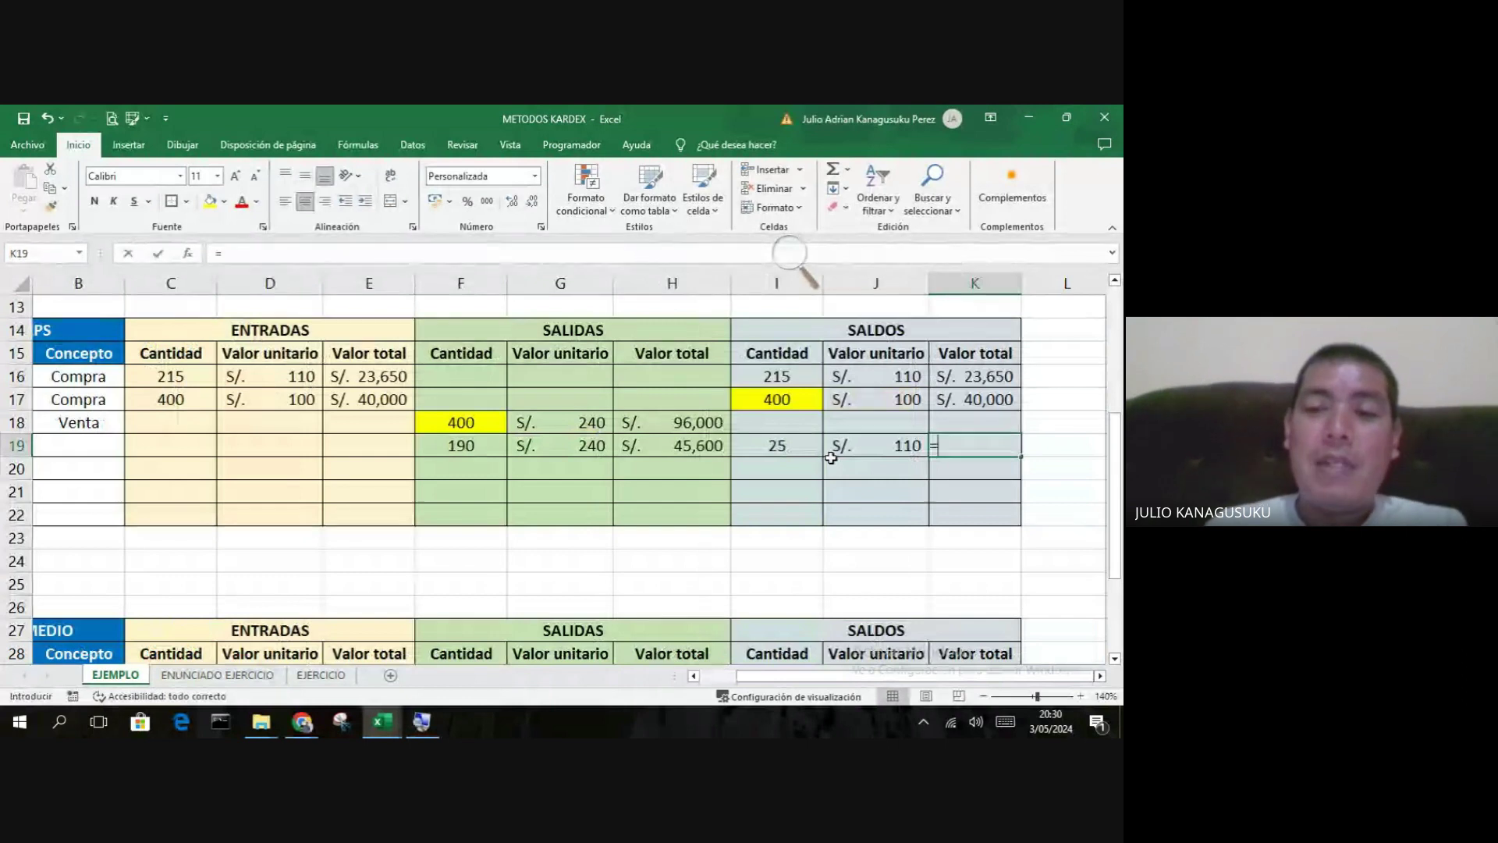
{"action": "left_click", "coordinate": [857, 449]}
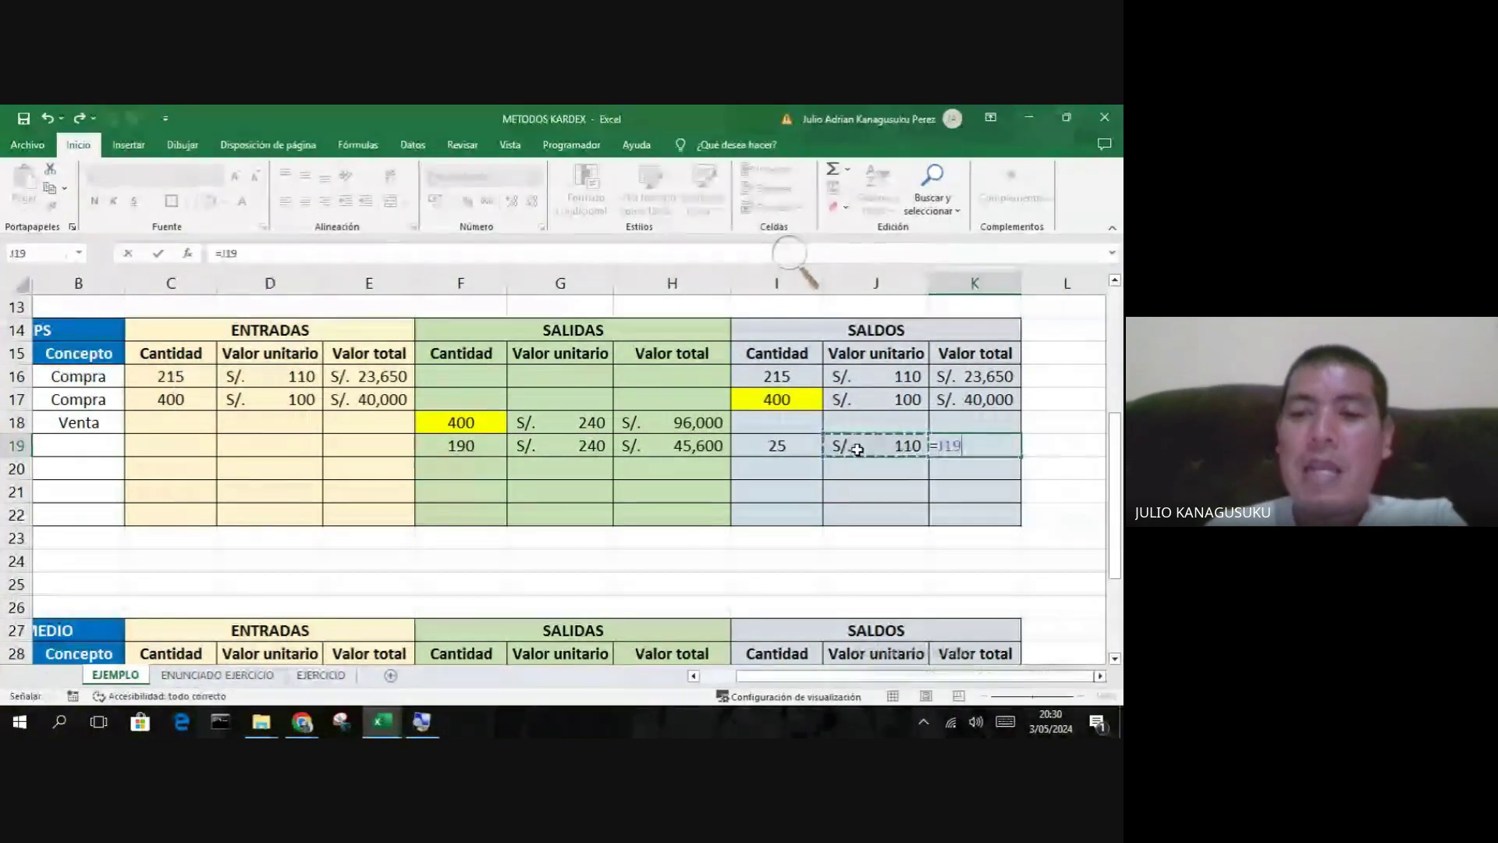
{"action": "type", "text": "*"}
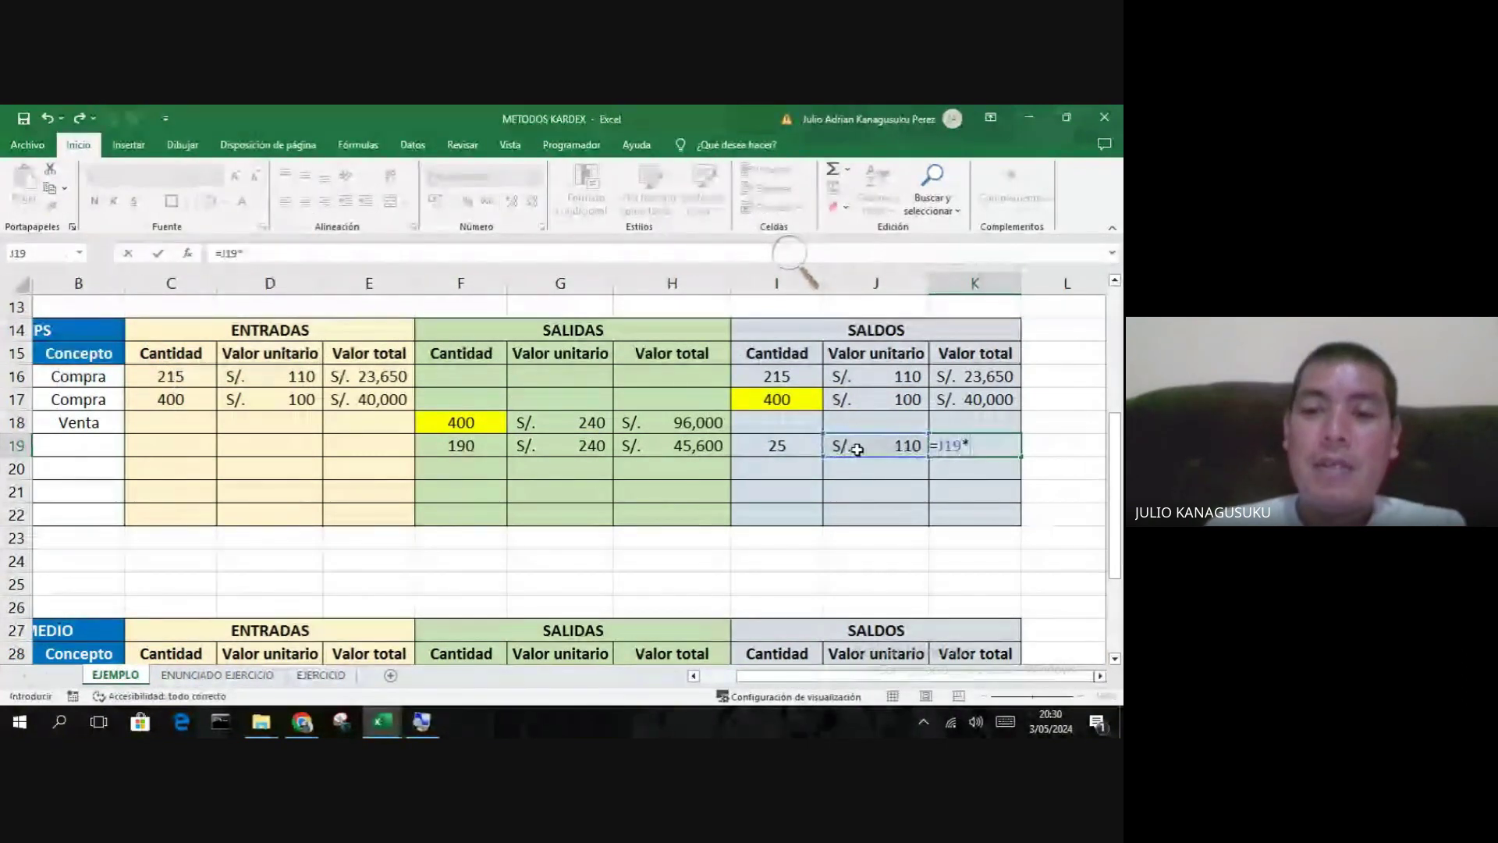
{"action": "left_click", "coordinate": [780, 443]}
{"action": "key", "text": "Return"}
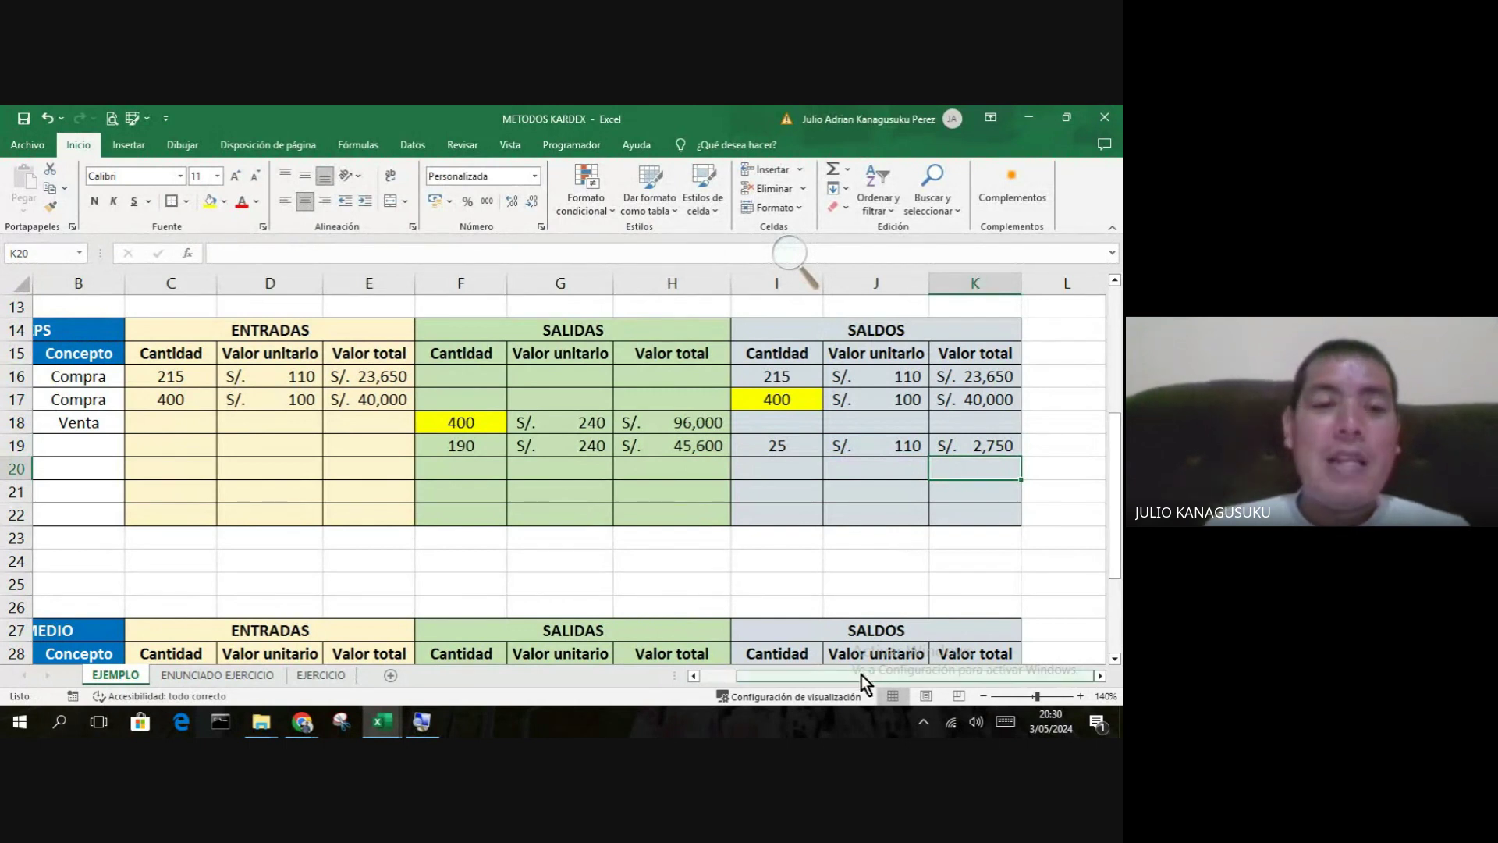
- Copy the complete 22-Mar purchase row from the PEPS table into row 20 of the UEPS table
{"action": "left_click_drag", "start_coordinate": [861, 675], "coordinate": [743, 680]}
{"action": "scroll", "coordinate": [211, 495], "scroll_direction": "up", "scroll_amount": 4}
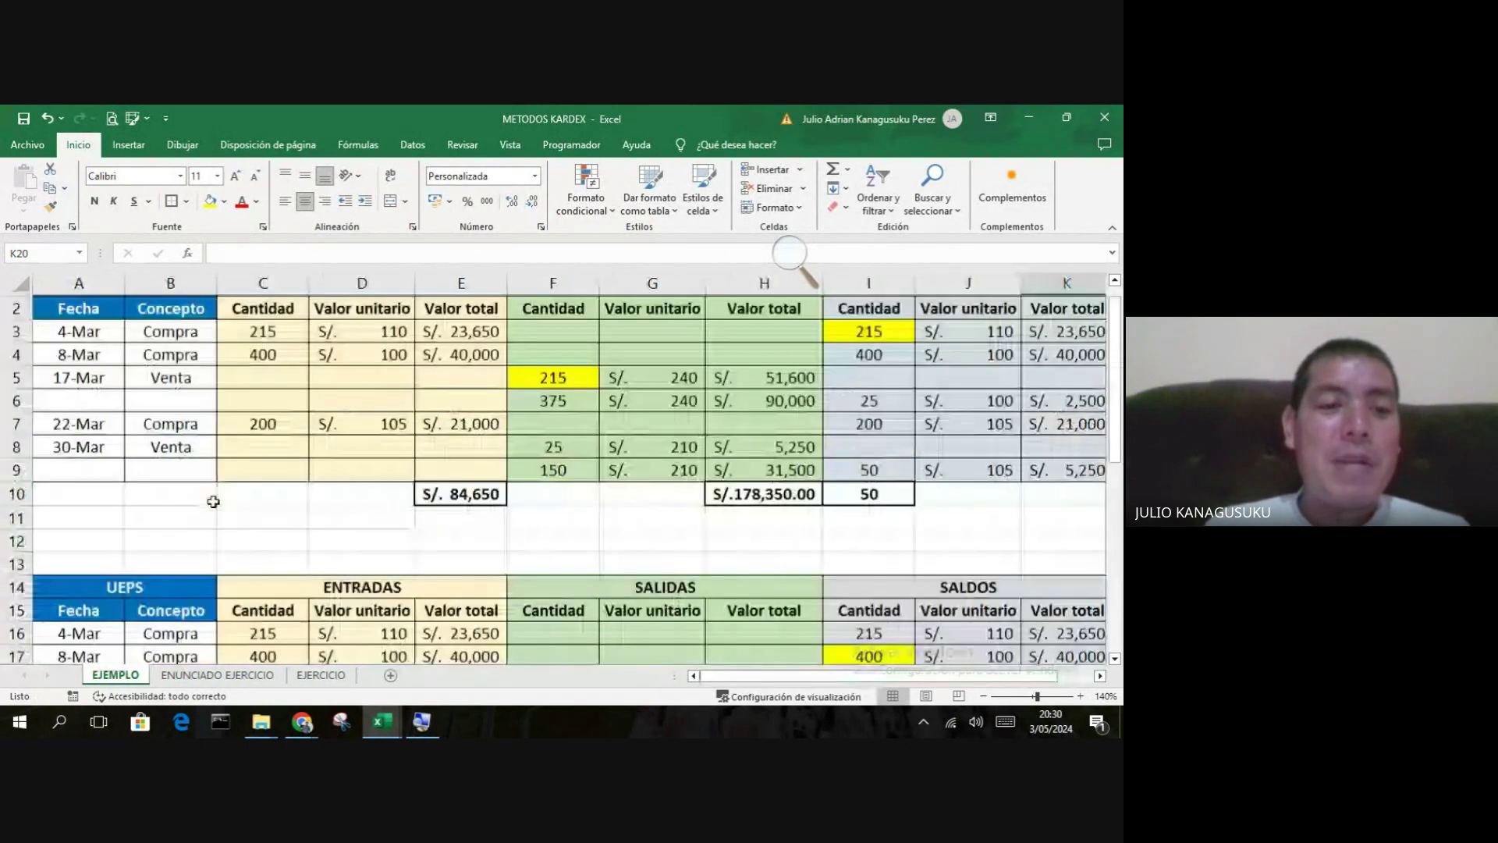
{"action": "left_click", "coordinate": [85, 445]}
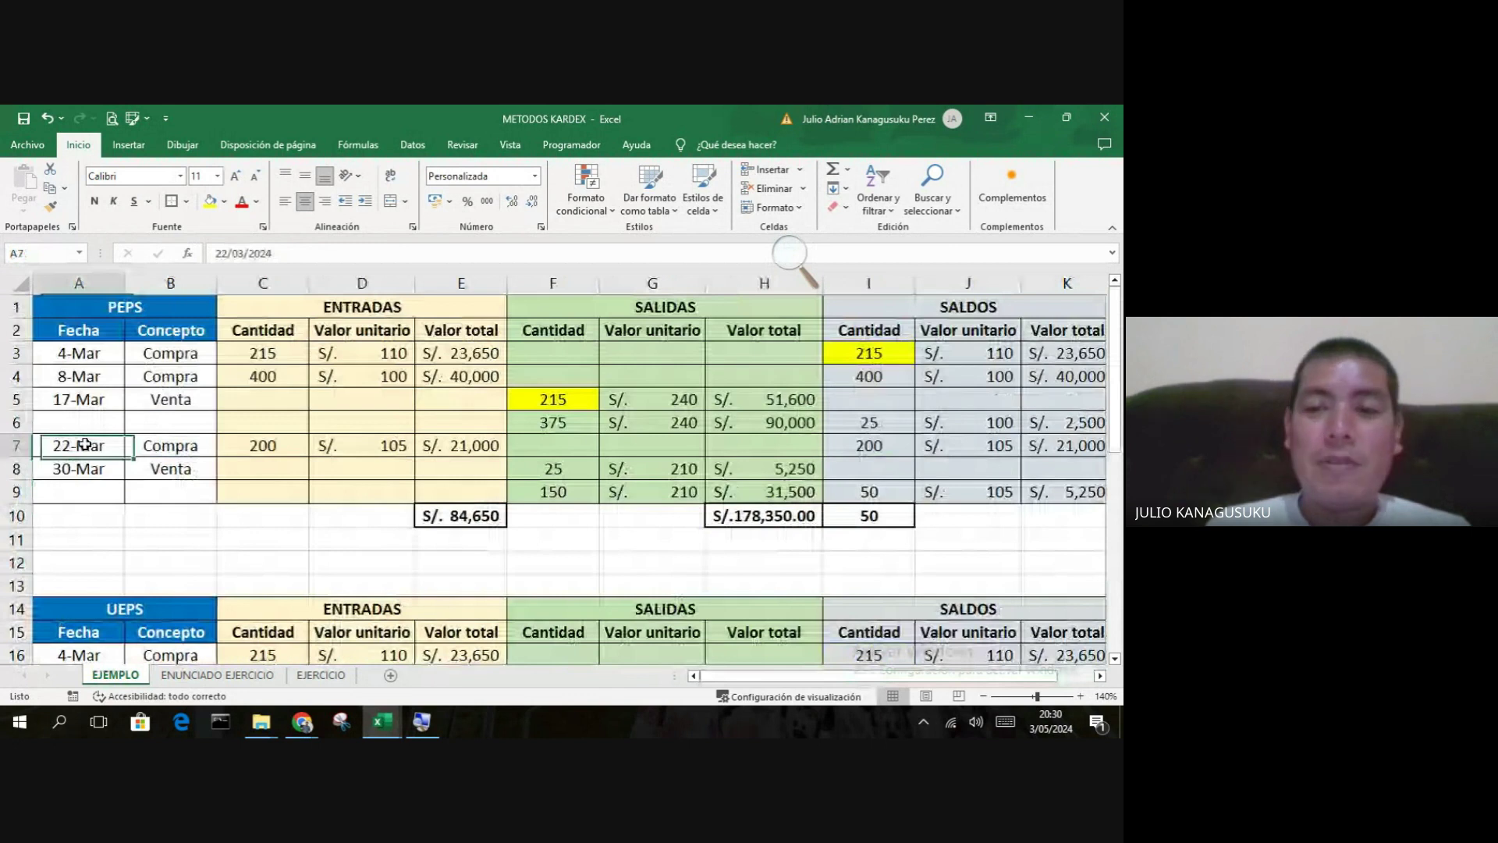
{"action": "left_click_drag", "start_coordinate": [84, 445], "coordinate": [989, 449]}
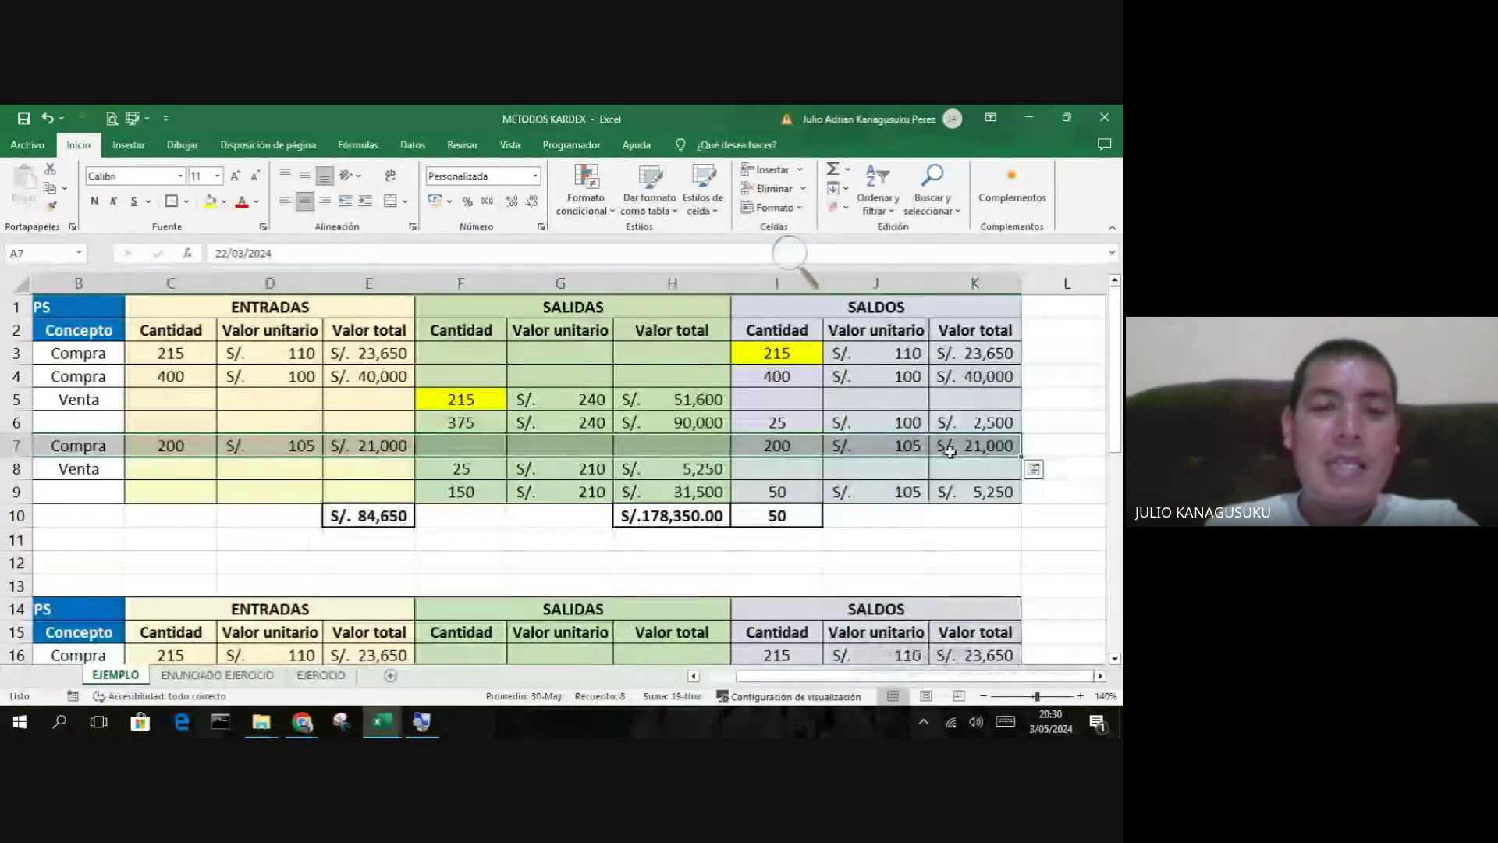
{"action": "key", "text": "ctrl+c"}
{"action": "scroll", "coordinate": [715, 569], "scroll_direction": "down", "scroll_amount": 2}
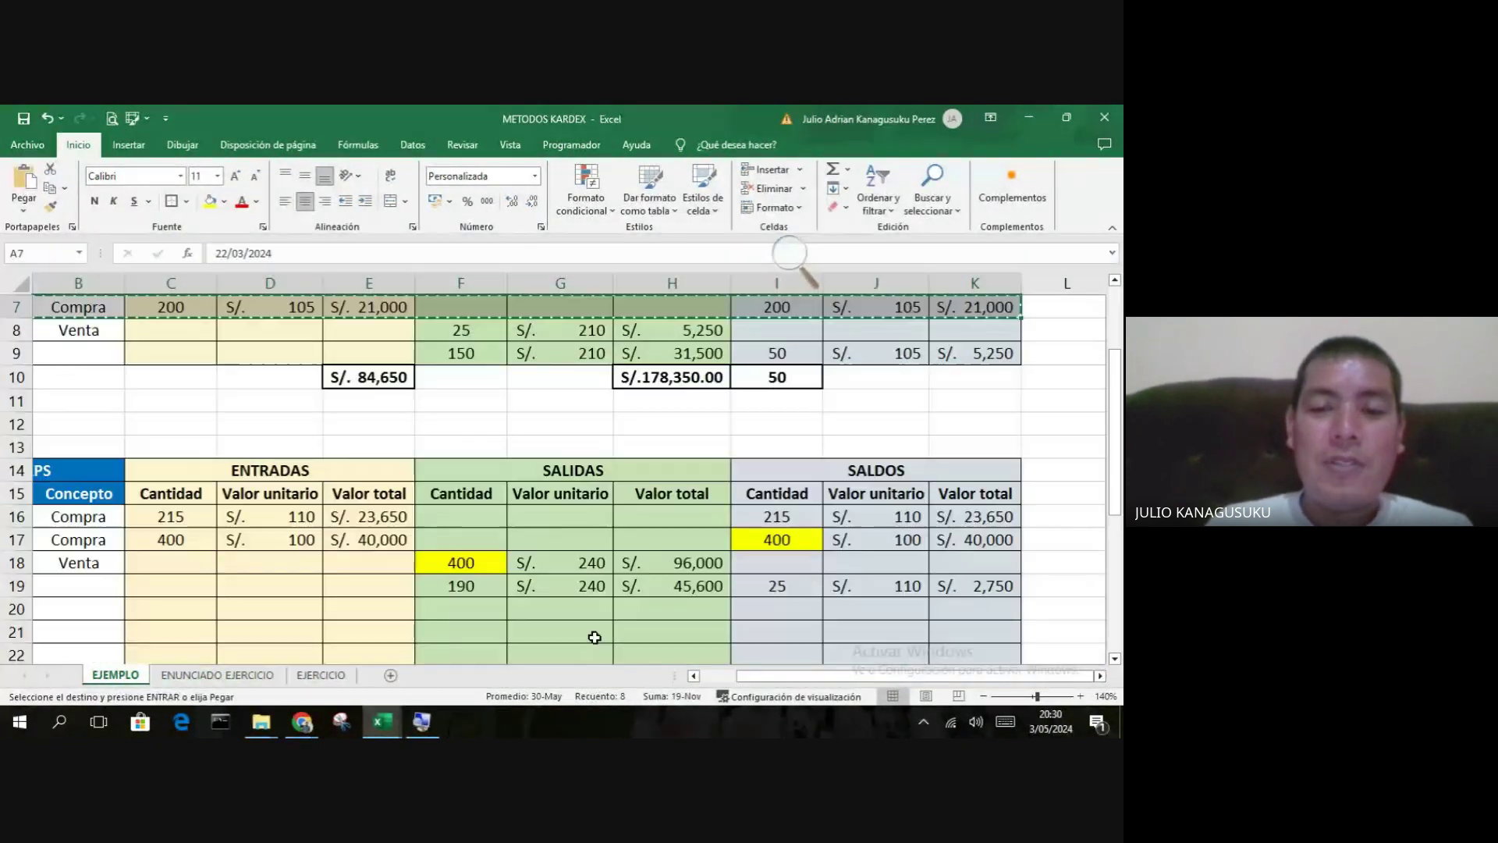
{"action": "left_click_drag", "start_coordinate": [760, 677], "coordinate": [724, 677]}
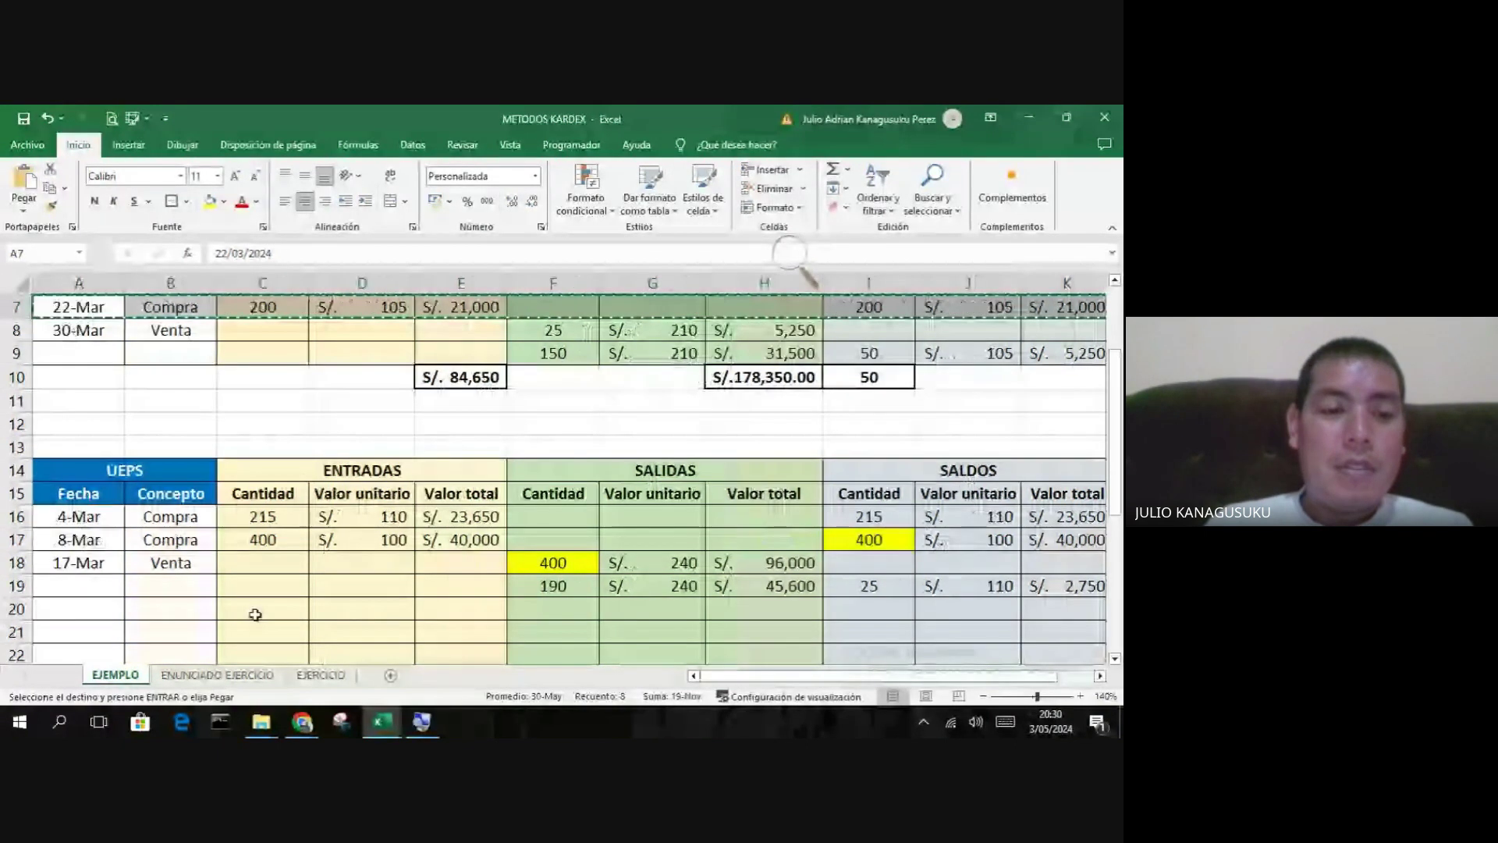
{"action": "left_click", "coordinate": [115, 608]}
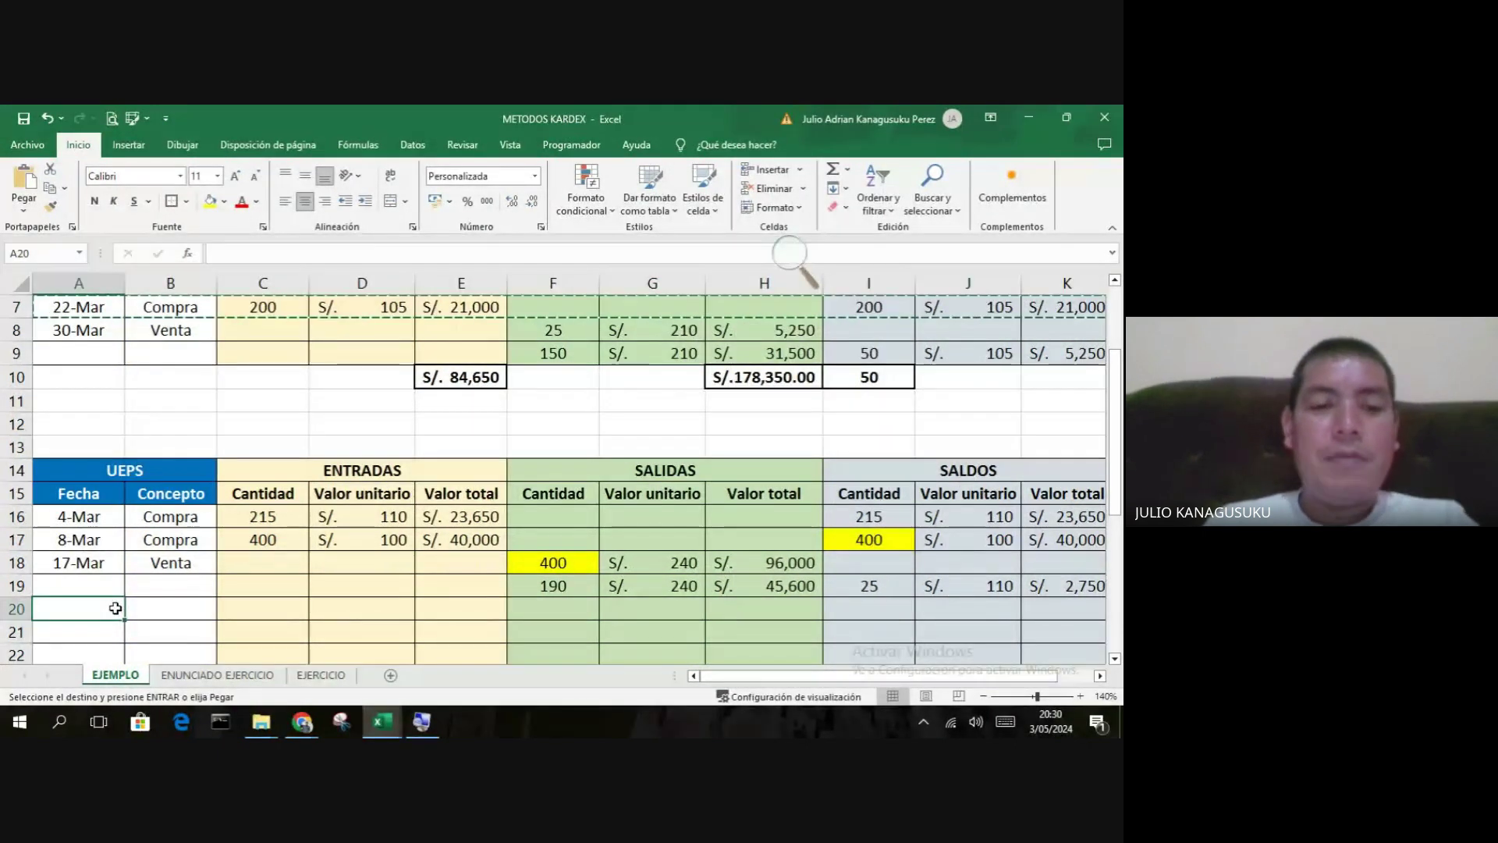
{"action": "key", "text": "ctrl+v"}
{"action": "scroll", "coordinate": [447, 587], "scroll_direction": "down", "scroll_amount": 2}
{"action": "left_click", "coordinate": [445, 559]}
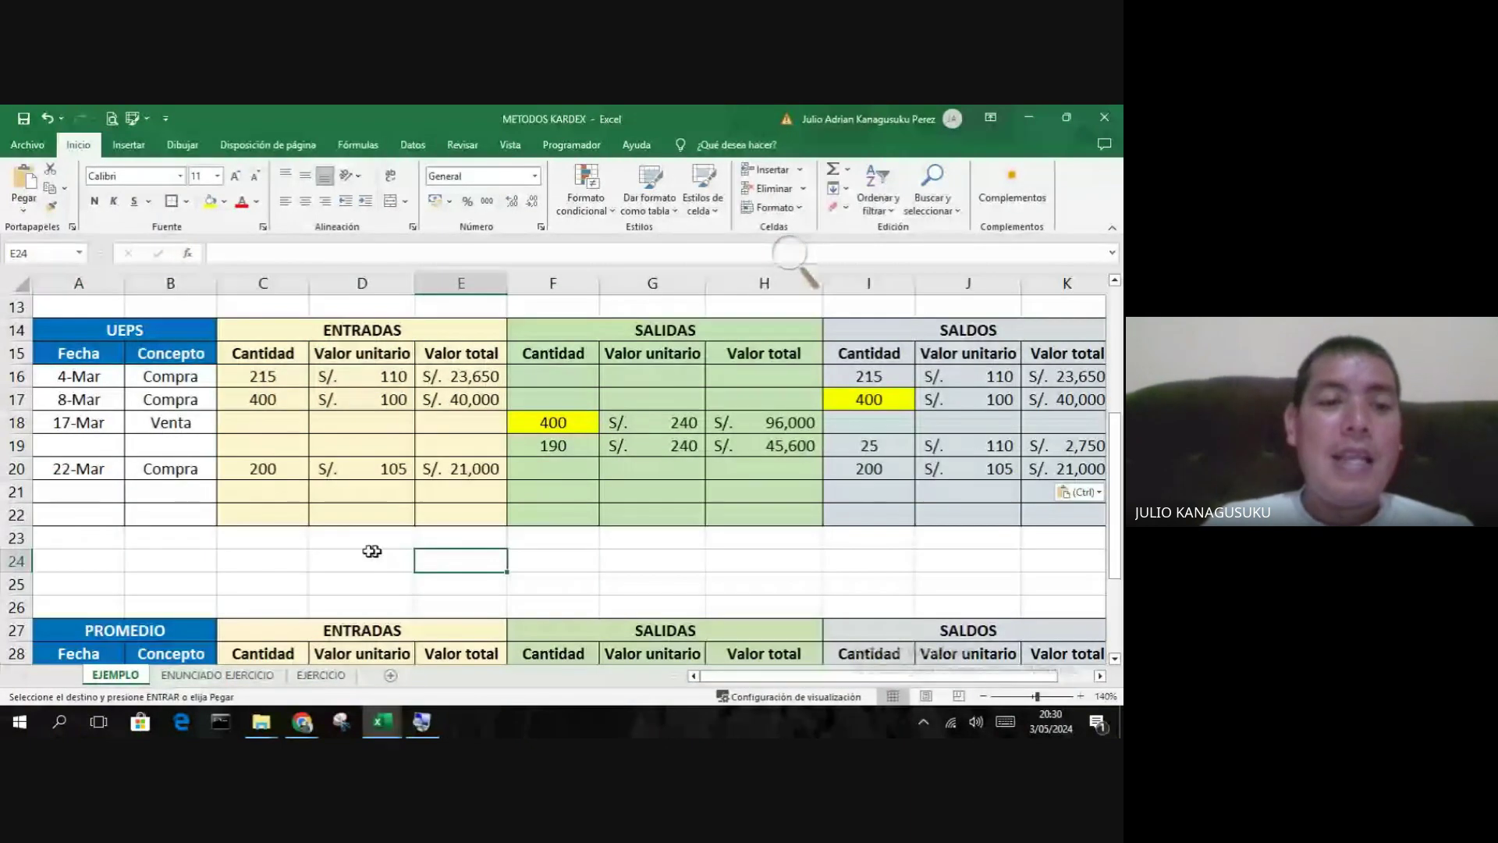
- Copy the 30-Mar date and Venta concept from the PEPS table into A21:B21 of the UEPS table
{"action": "scroll", "coordinate": [234, 507], "scroll_direction": "up", "scroll_amount": 4}
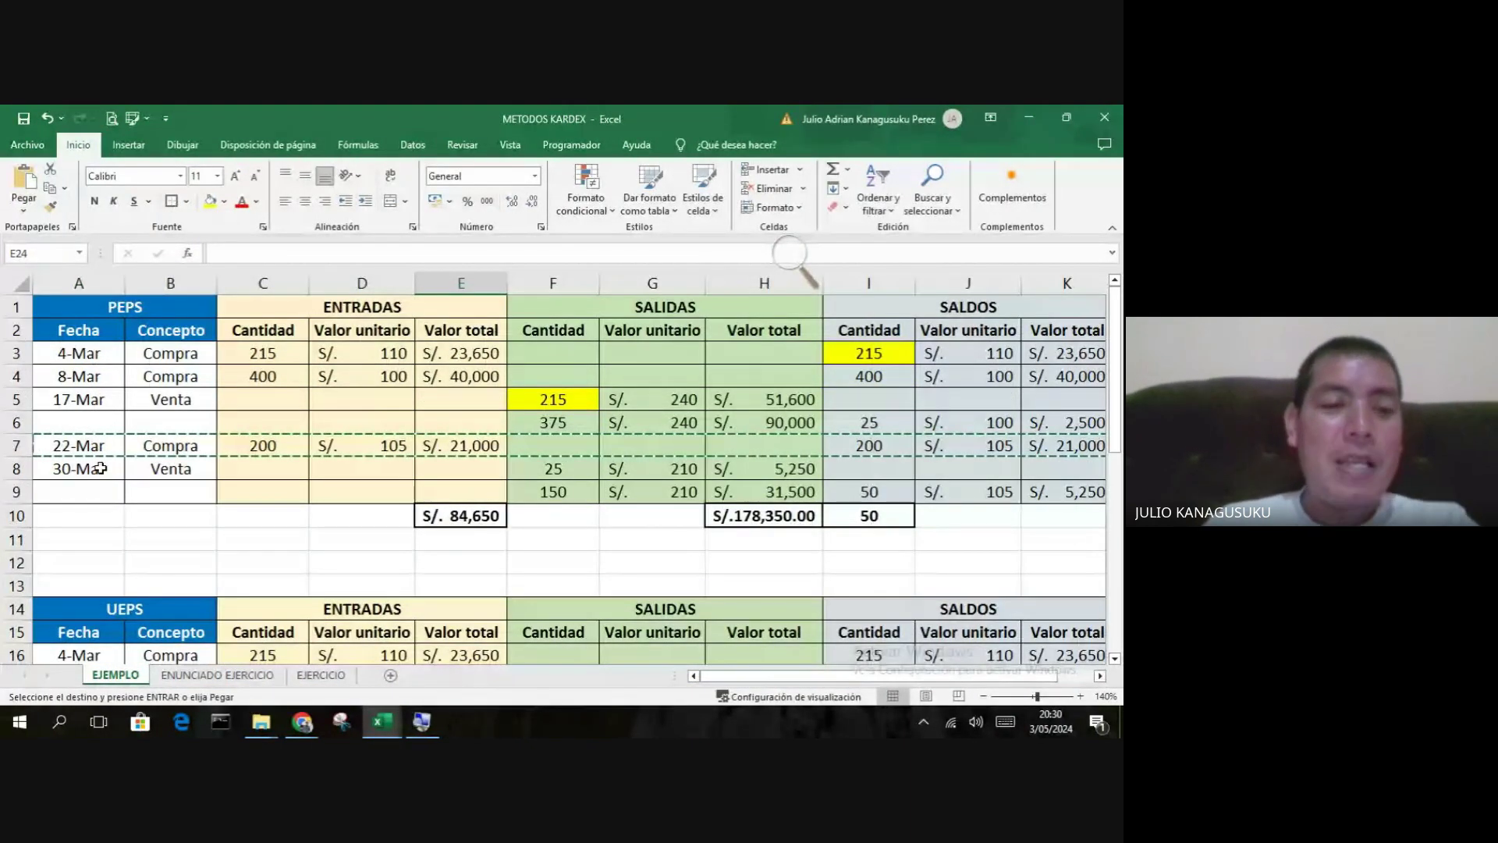
{"action": "left_click_drag", "start_coordinate": [100, 468], "coordinate": [143, 468]}
{"action": "key", "text": "ctrl+c"}
{"action": "scroll", "coordinate": [142, 466], "scroll_direction": "down", "scroll_amount": 1}
{"action": "scroll", "coordinate": [143, 466], "scroll_direction": "down", "scroll_amount": 5}
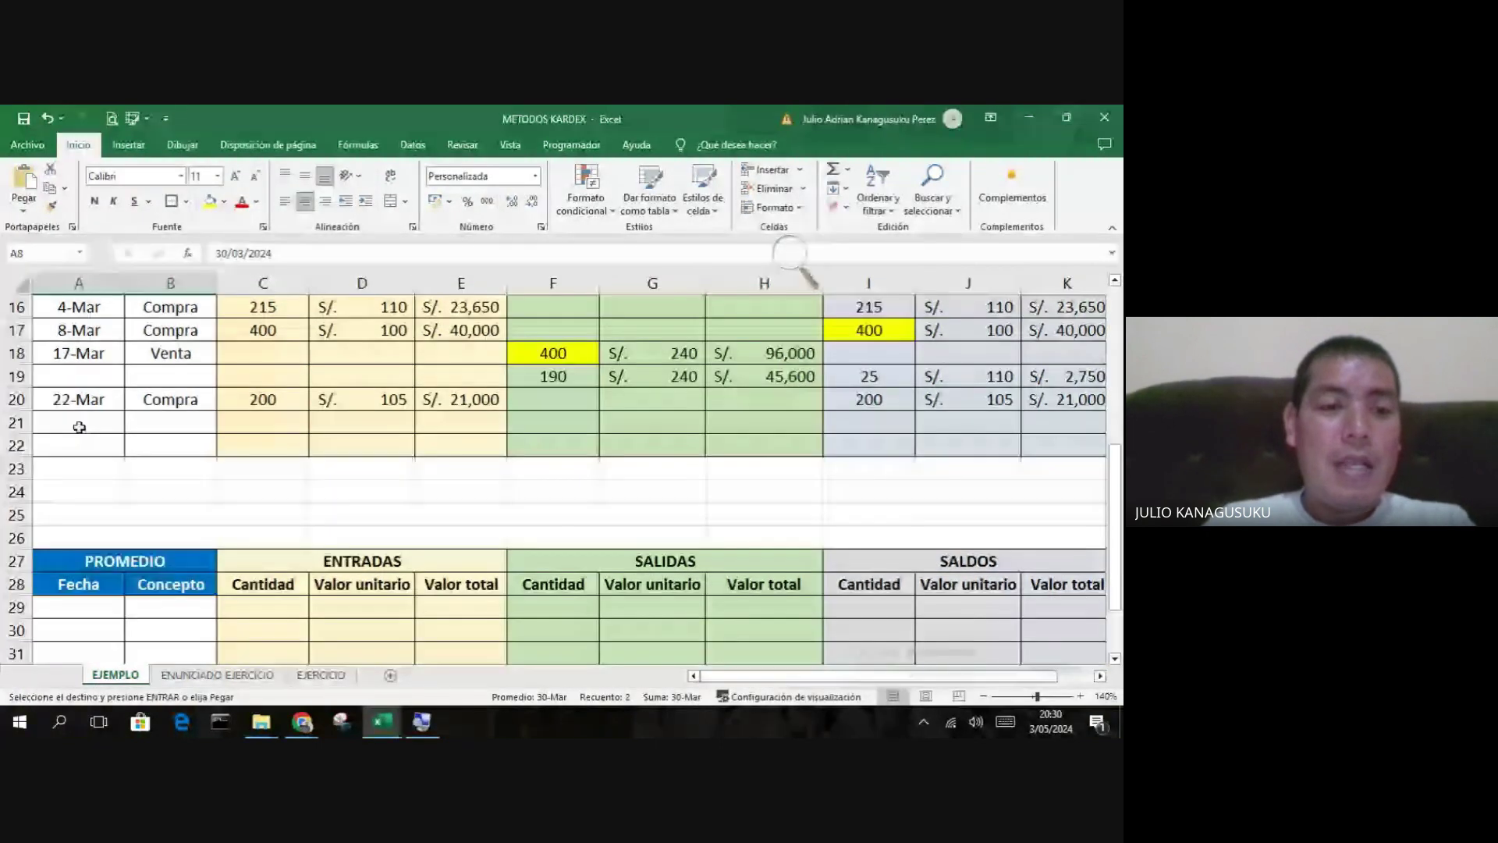
{"action": "left_click", "coordinate": [79, 427]}
{"action": "key", "text": "ctrl+v"}
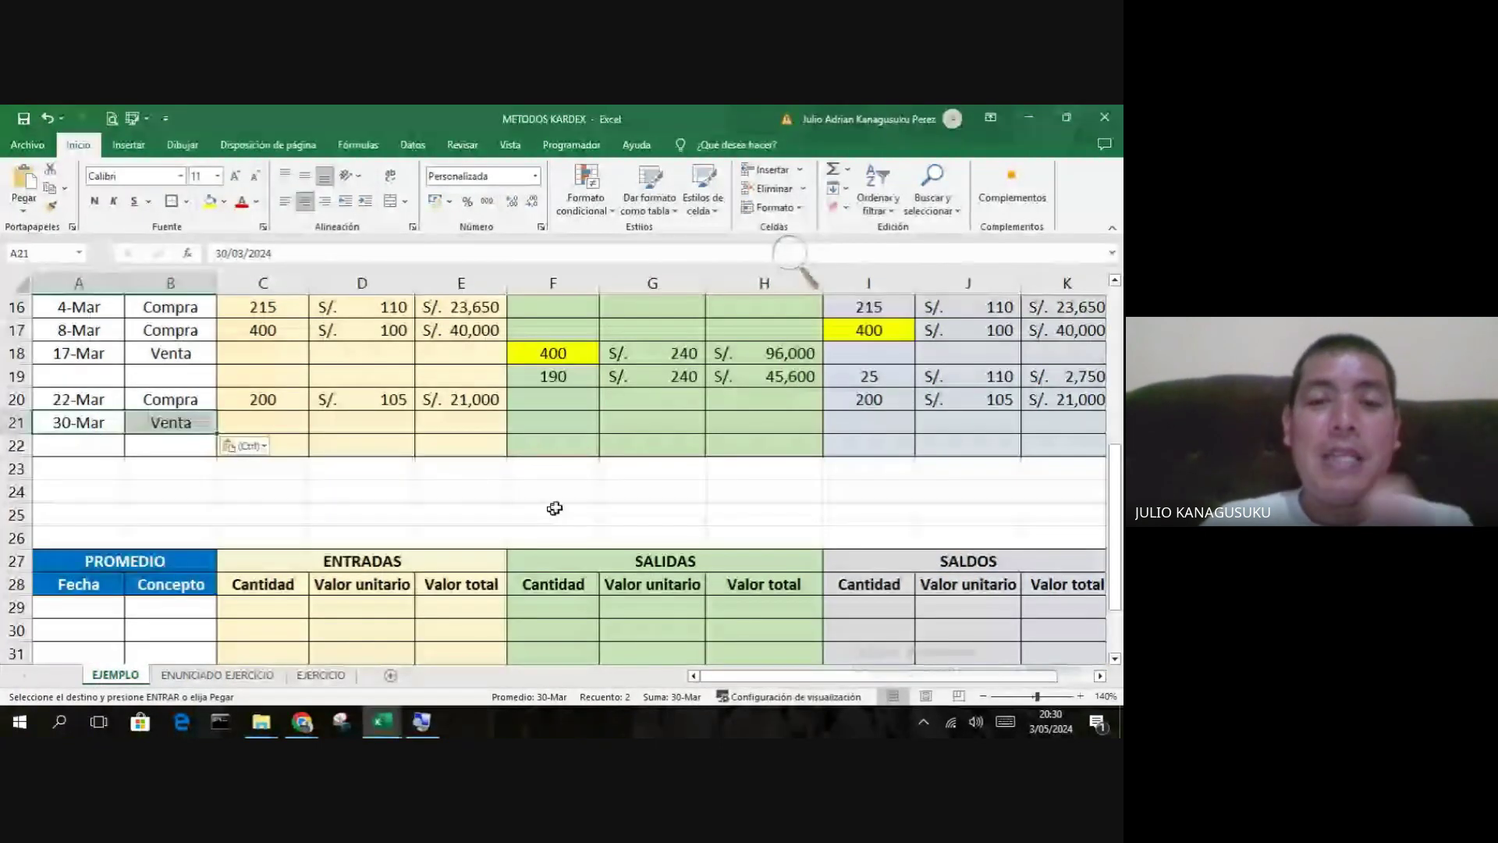
- Enter the 30-Mar sale in the UEPS outgoing columns of row 21 with quantity 175 and unit value 210
{"action": "scroll", "coordinate": [577, 508], "scroll_direction": "up", "scroll_amount": 4}
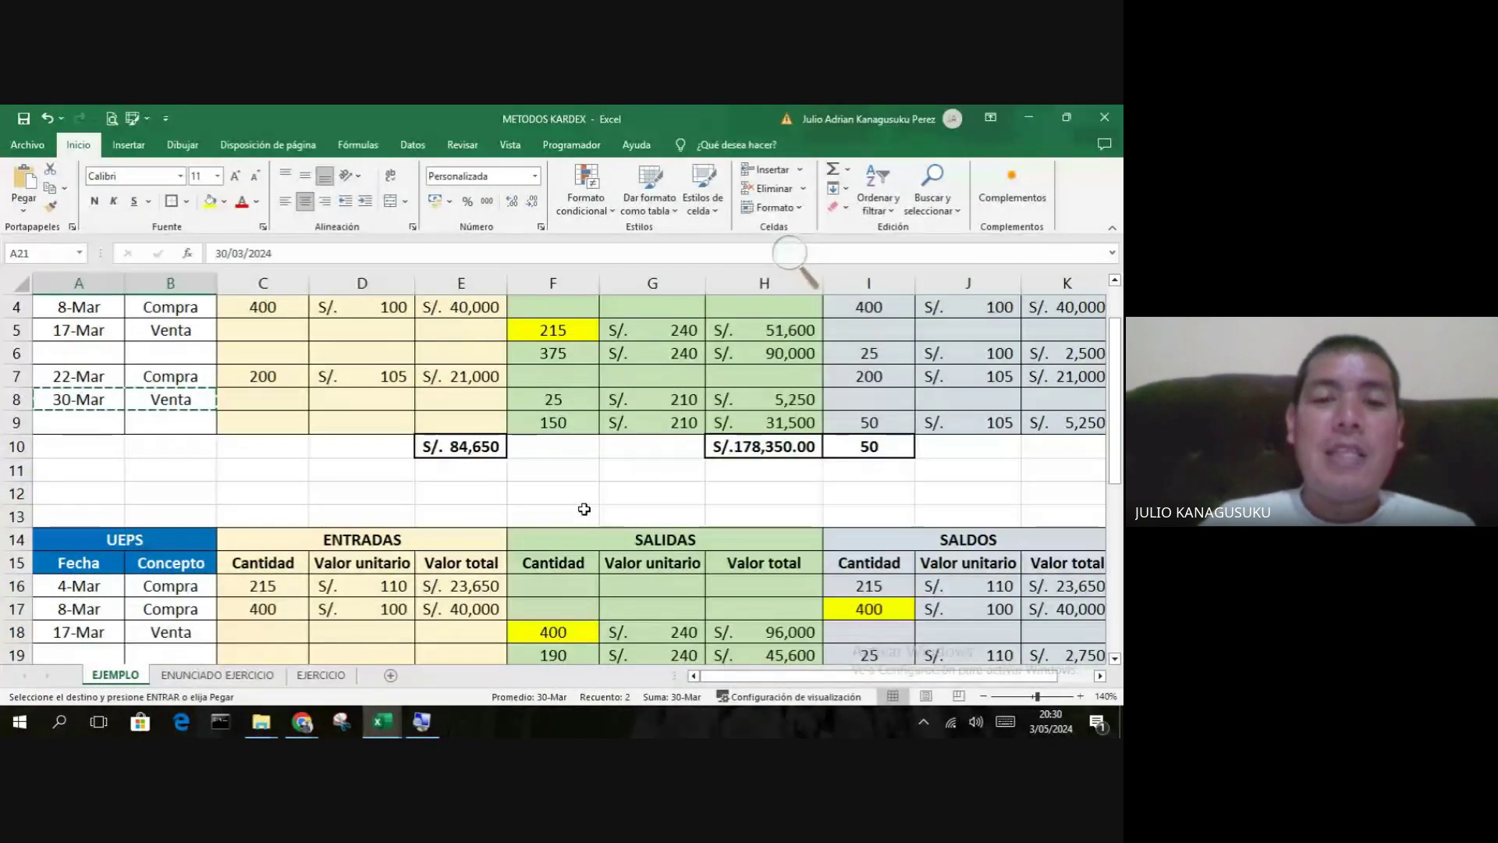
{"action": "scroll", "coordinate": [584, 508], "scroll_direction": "down", "scroll_amount": 6}
{"action": "scroll", "coordinate": [584, 508], "scroll_direction": "up", "scroll_amount": 4}
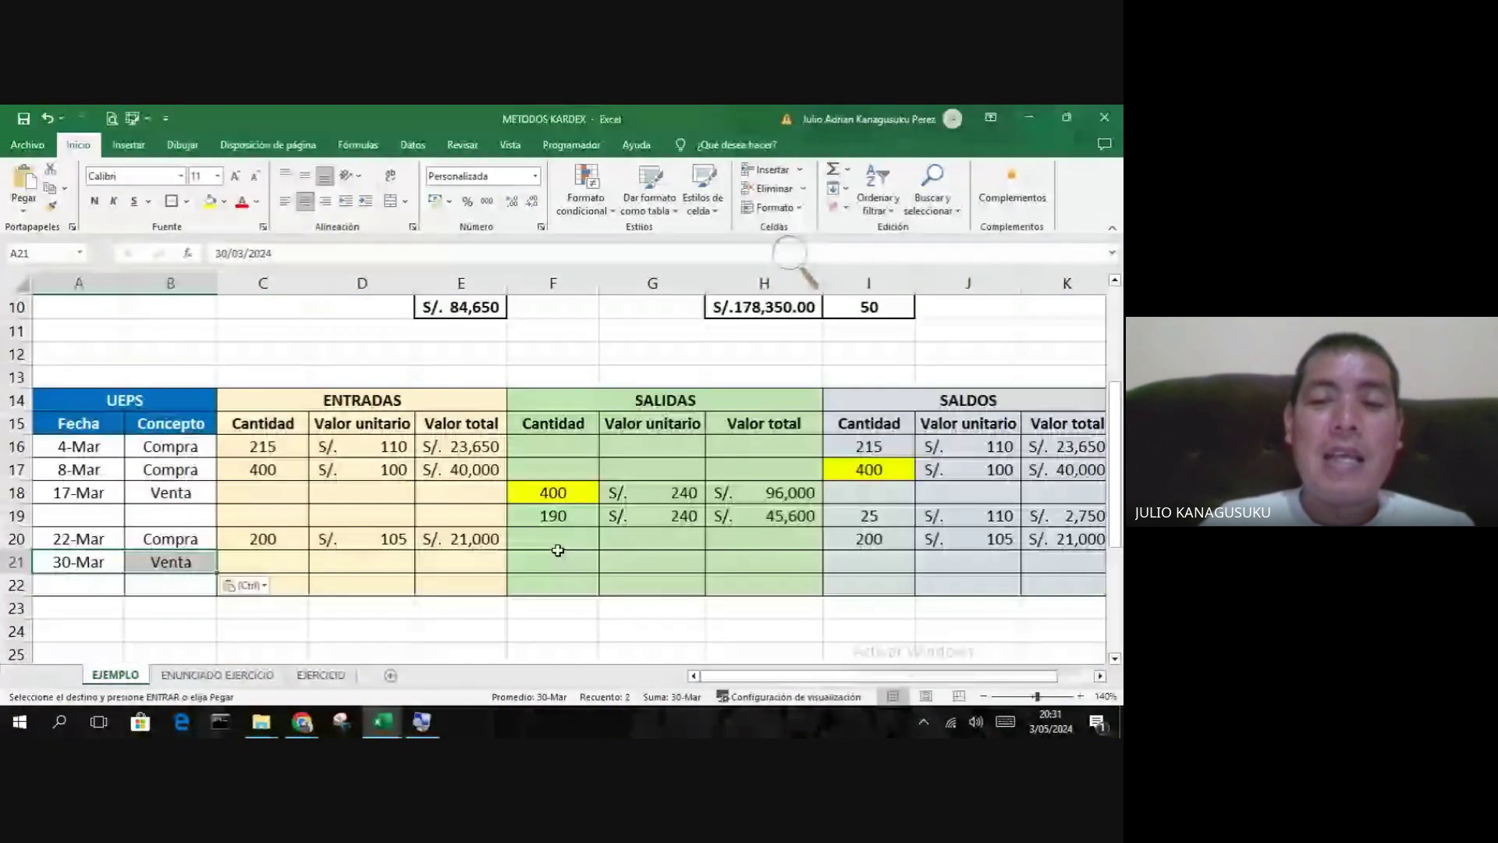
{"action": "left_click", "coordinate": [562, 555]}
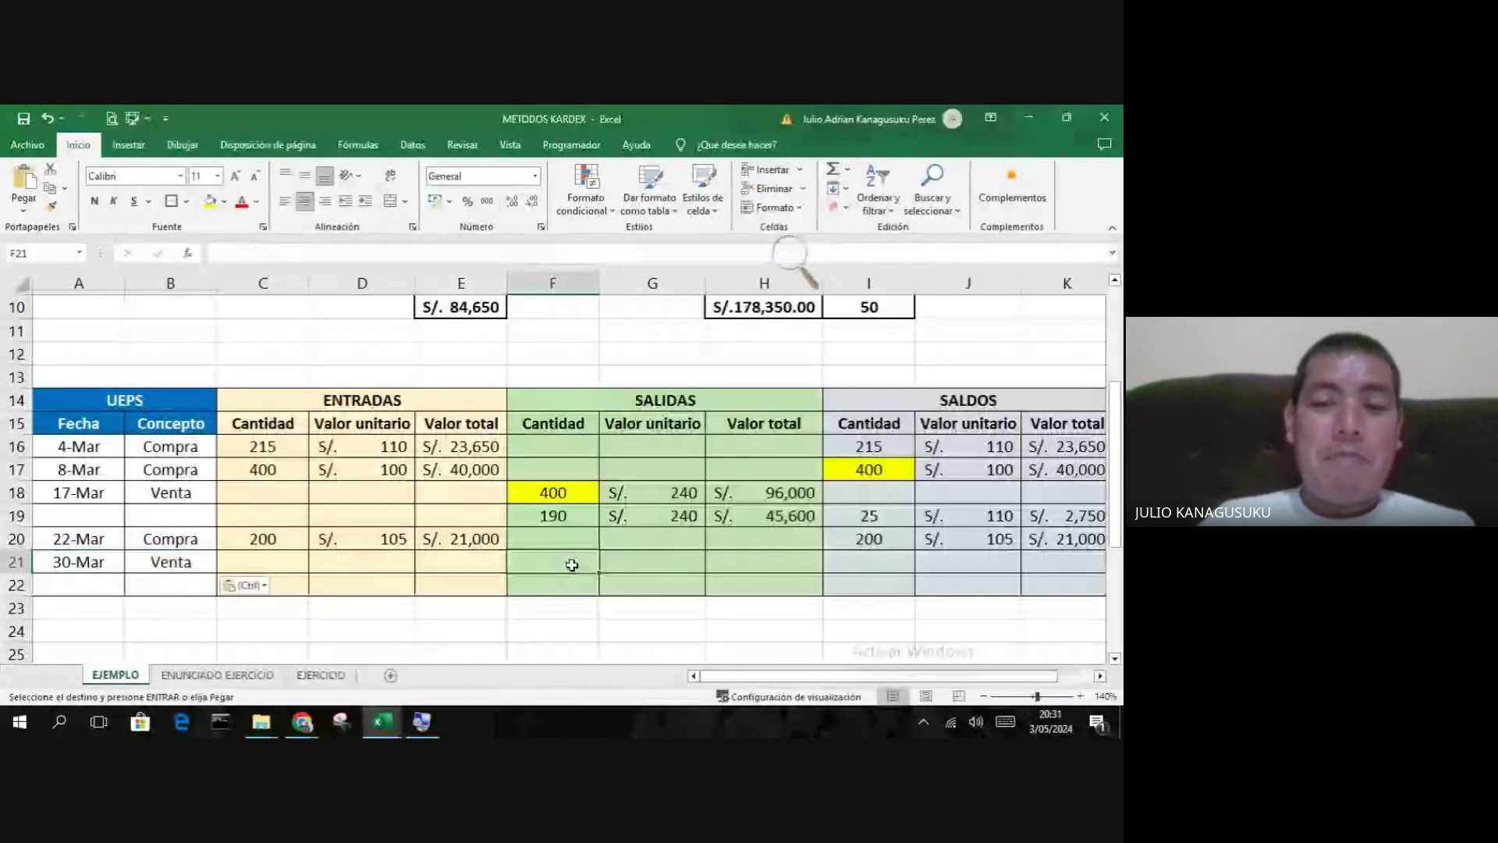
{"action": "left_click", "coordinate": [858, 540]}
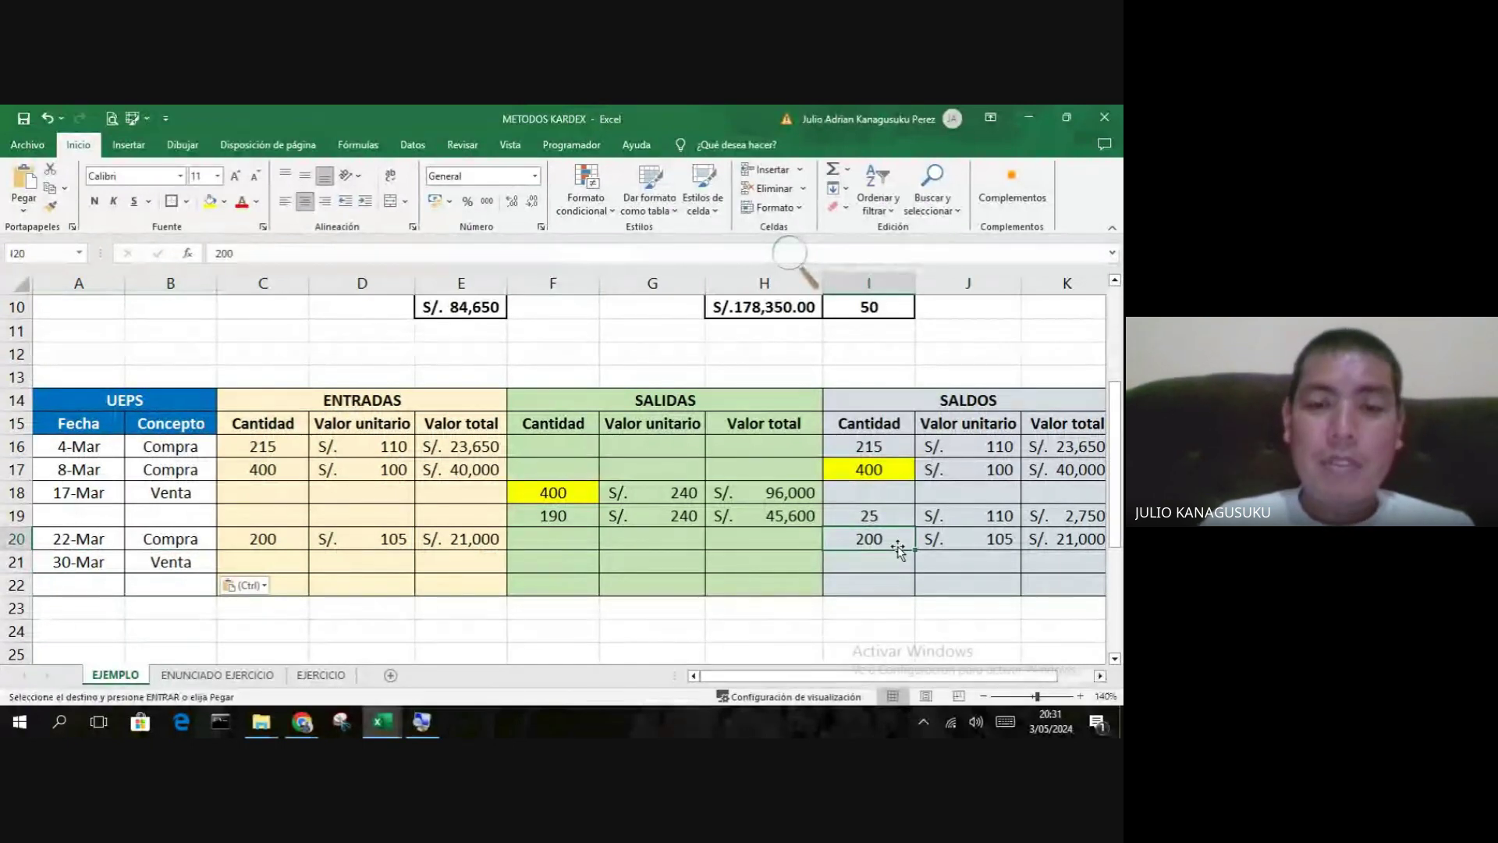
{"action": "left_click", "coordinate": [556, 563]}
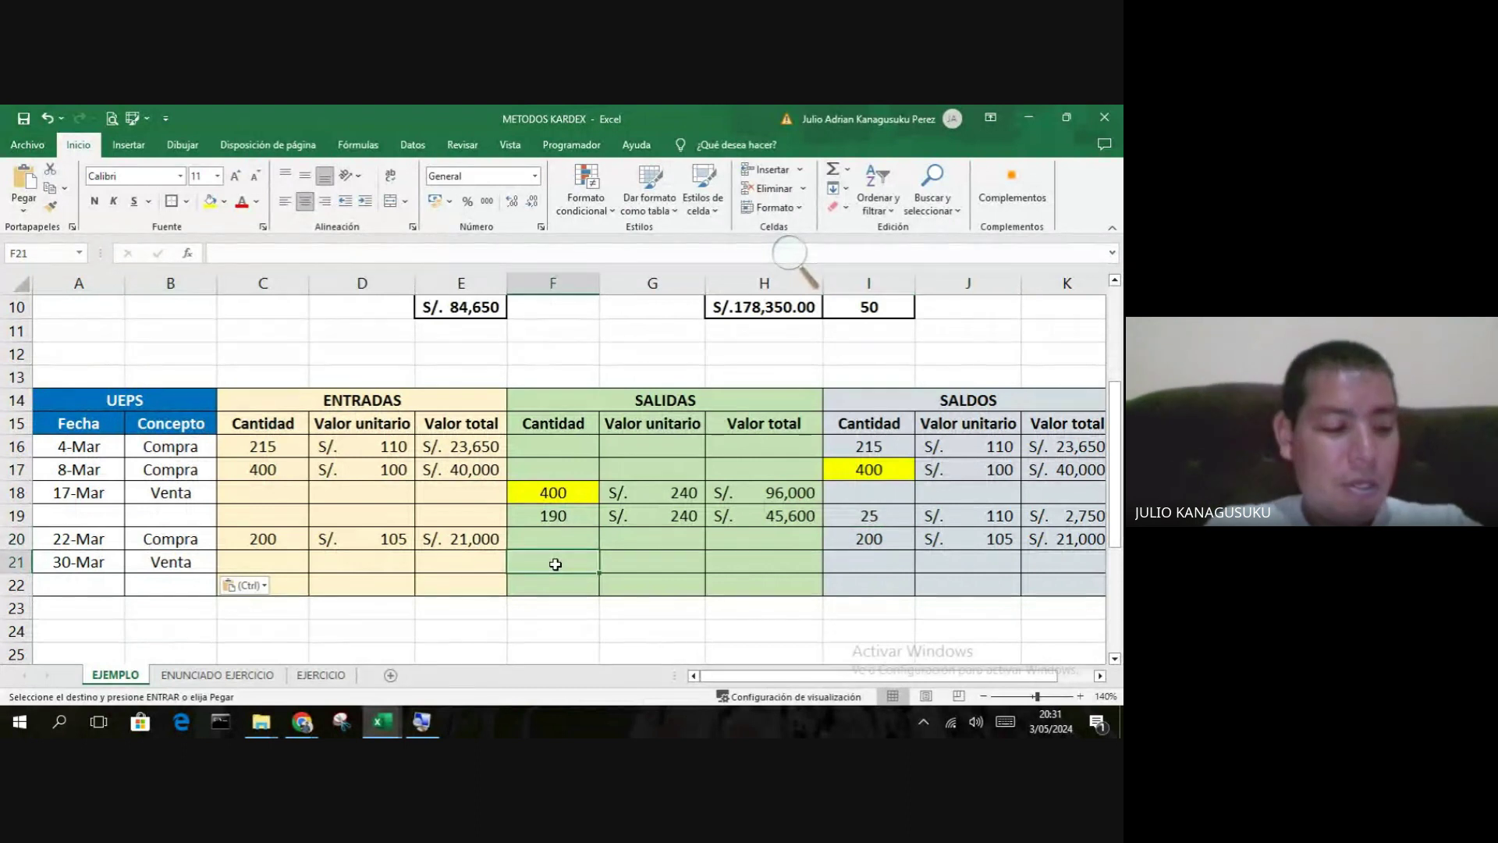
{"action": "double_click", "coordinate": [556, 563]}
{"action": "type", "text": "175"}
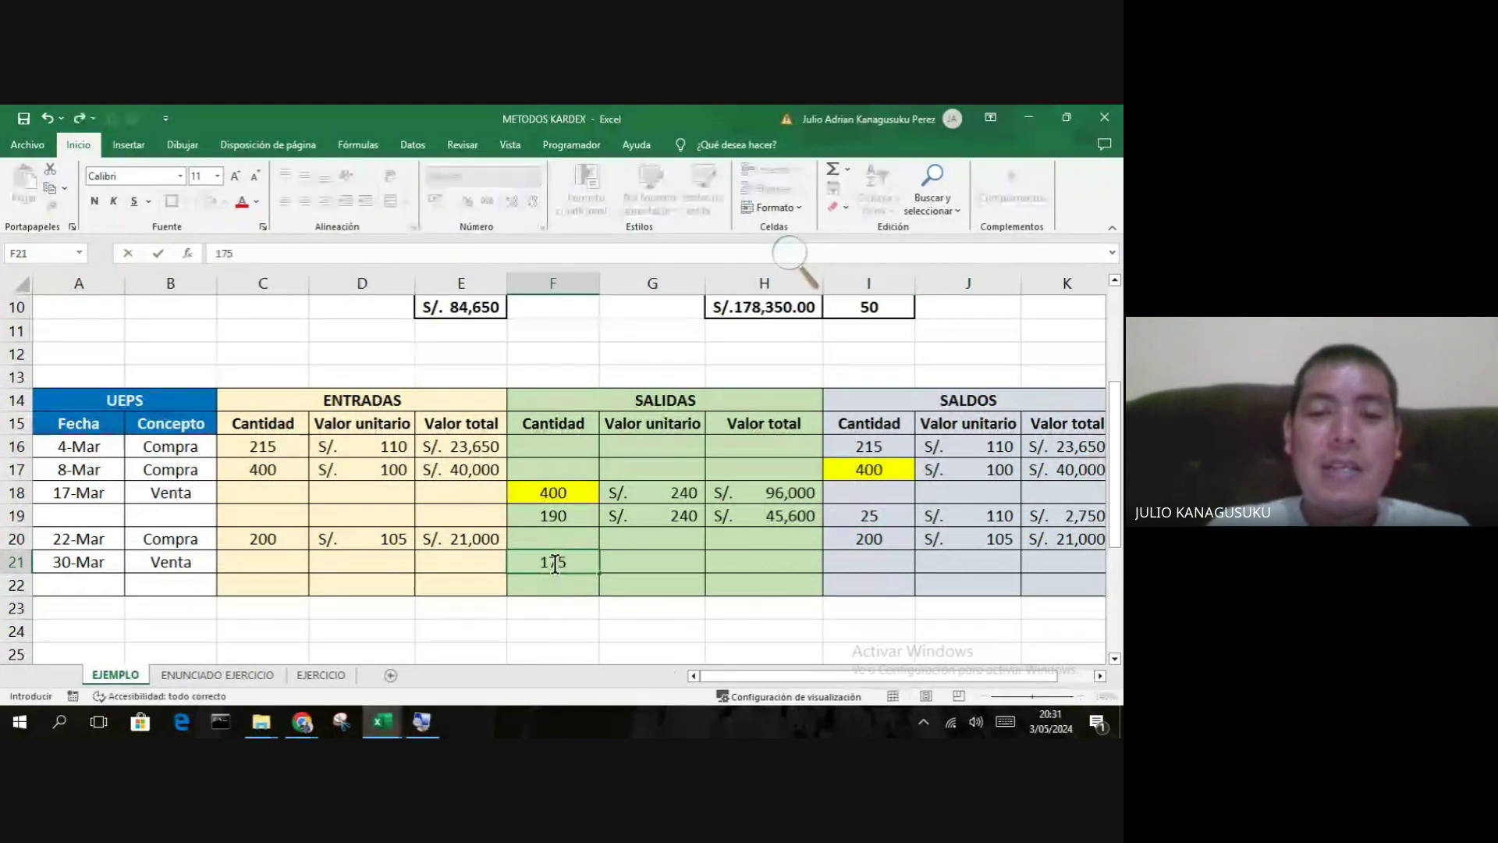
{"action": "key", "text": "Tab"}
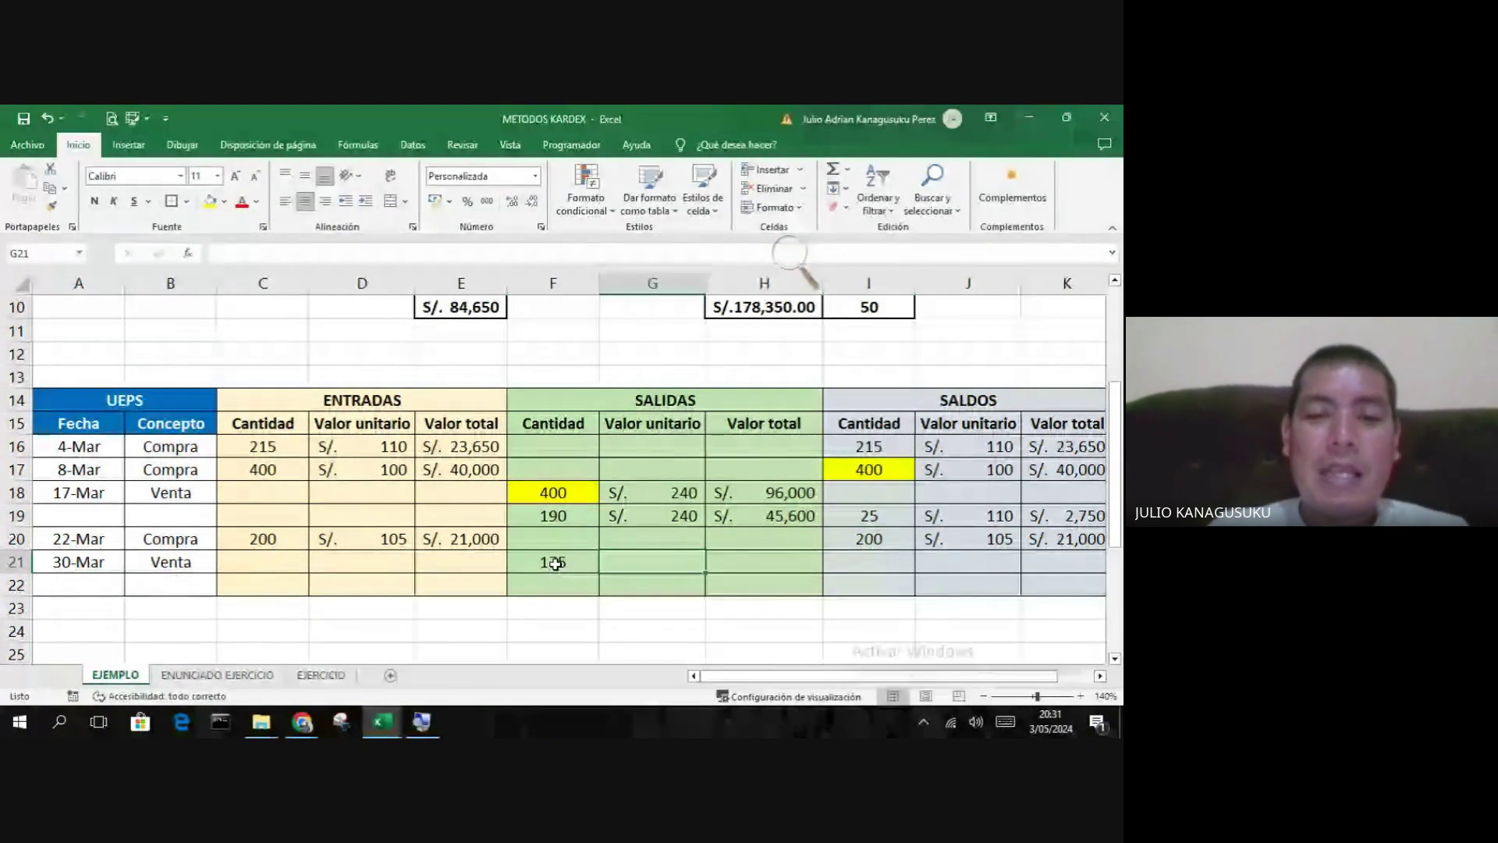
{"action": "type", "text": "210"}
{"action": "key", "text": "Tab"}
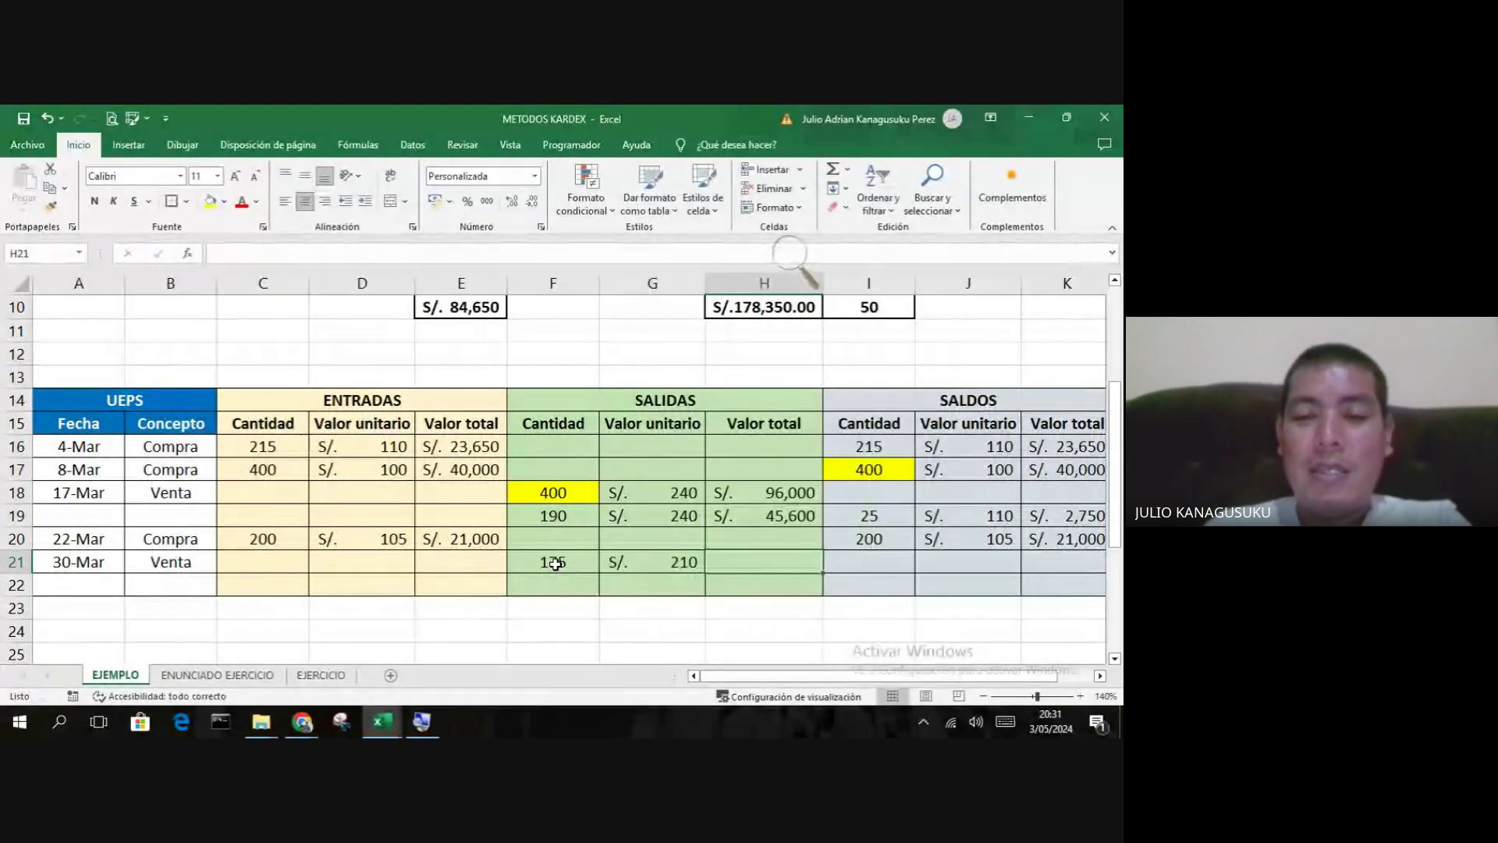
- Calculate the total value of the 30-Mar sale in H21 with the formula =G21*F21
{"action": "type", "text": "="}
{"action": "left_click", "coordinate": [609, 572]}
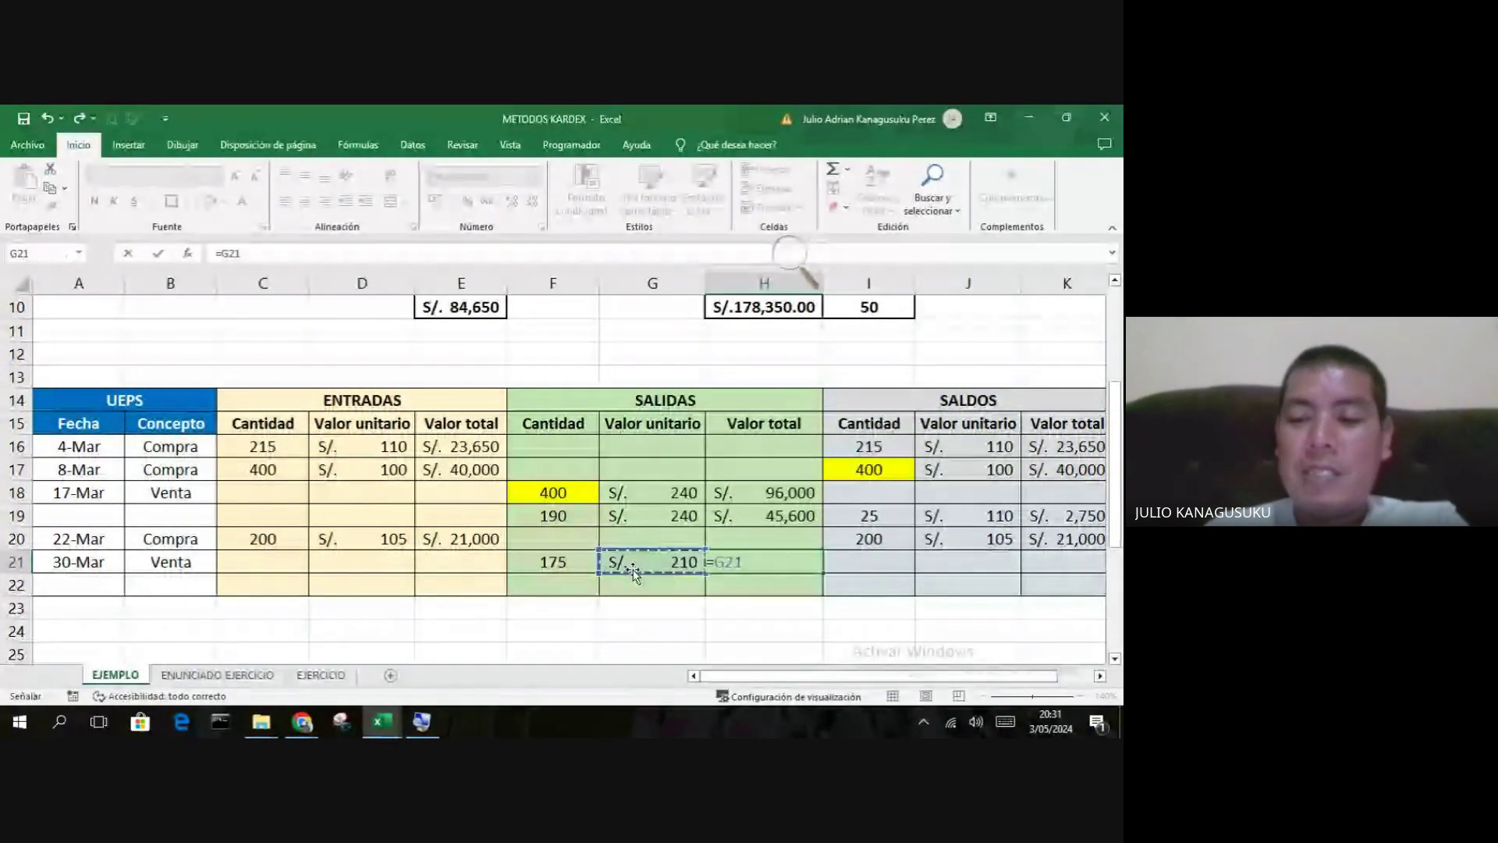
{"action": "type", "text": "*"}
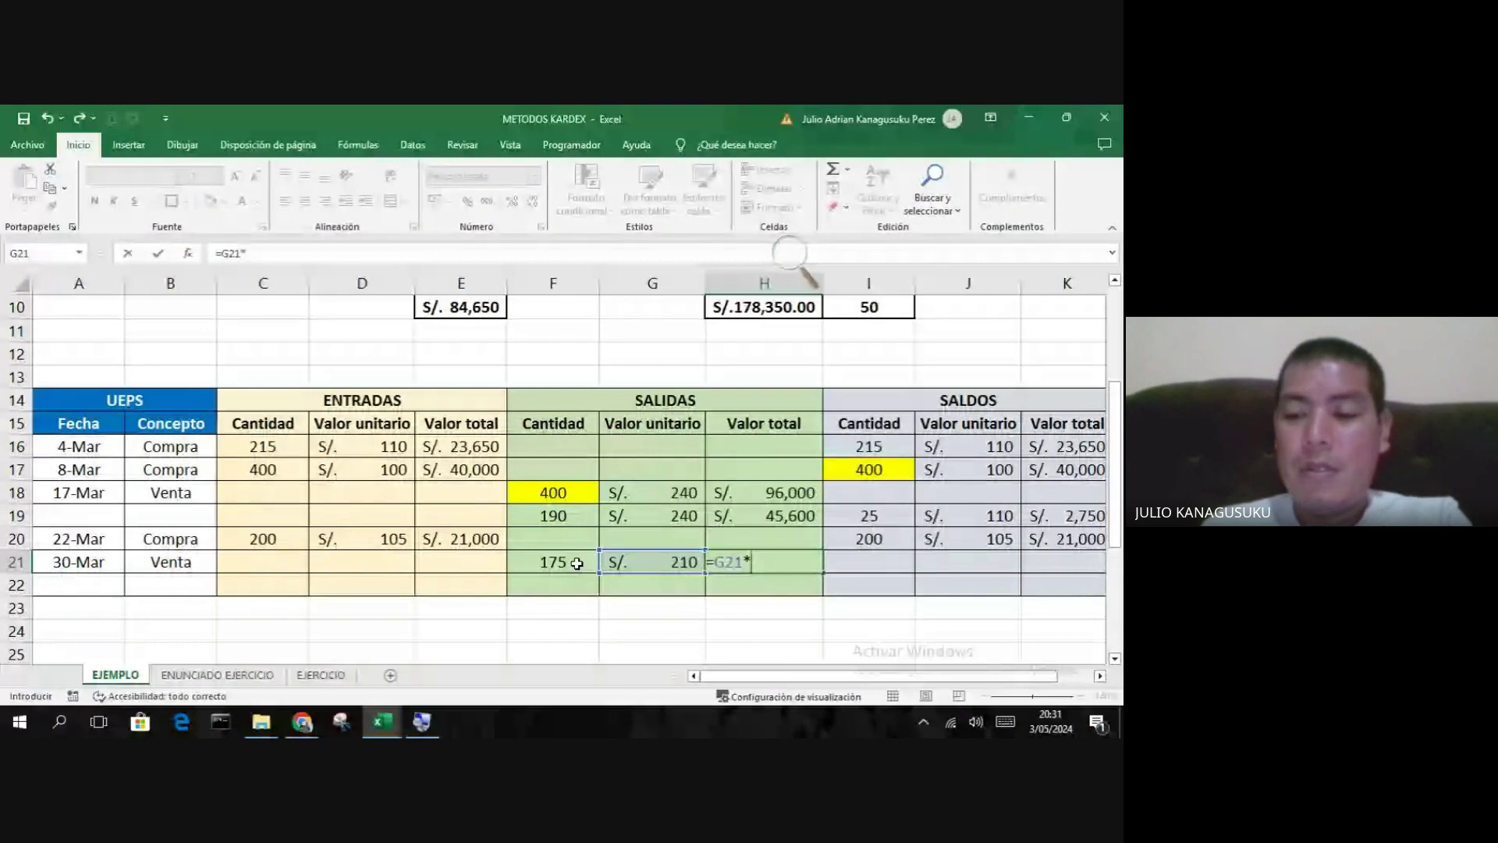
{"action": "left_click", "coordinate": [576, 563]}
{"action": "key", "text": "Return"}
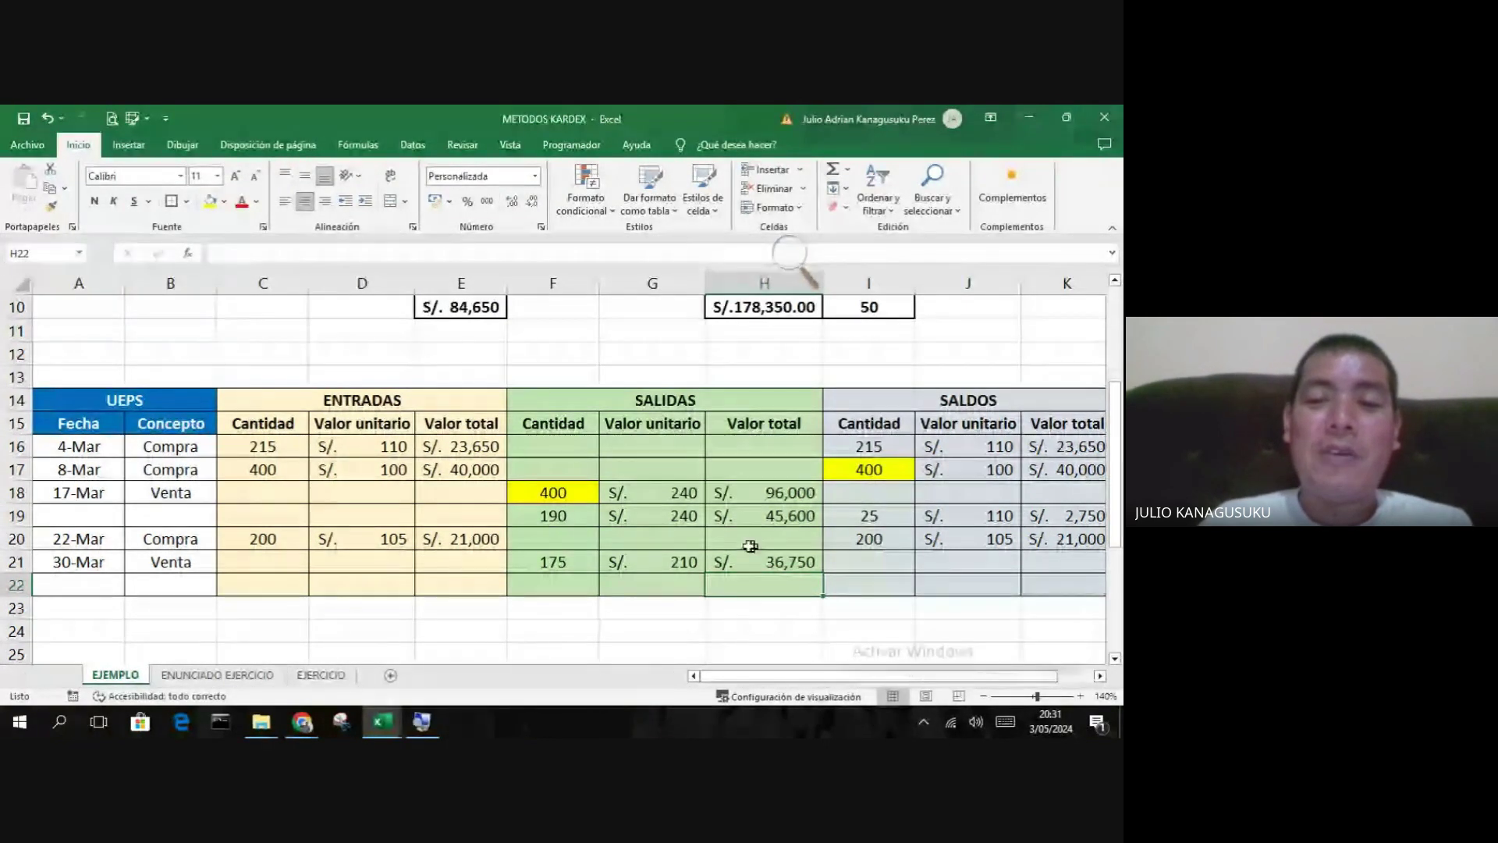
- Enter the UEPS balance for the 30-Mar sale in row 21 with quantity 25 and unit value 110
{"action": "left_click", "coordinate": [862, 538]}
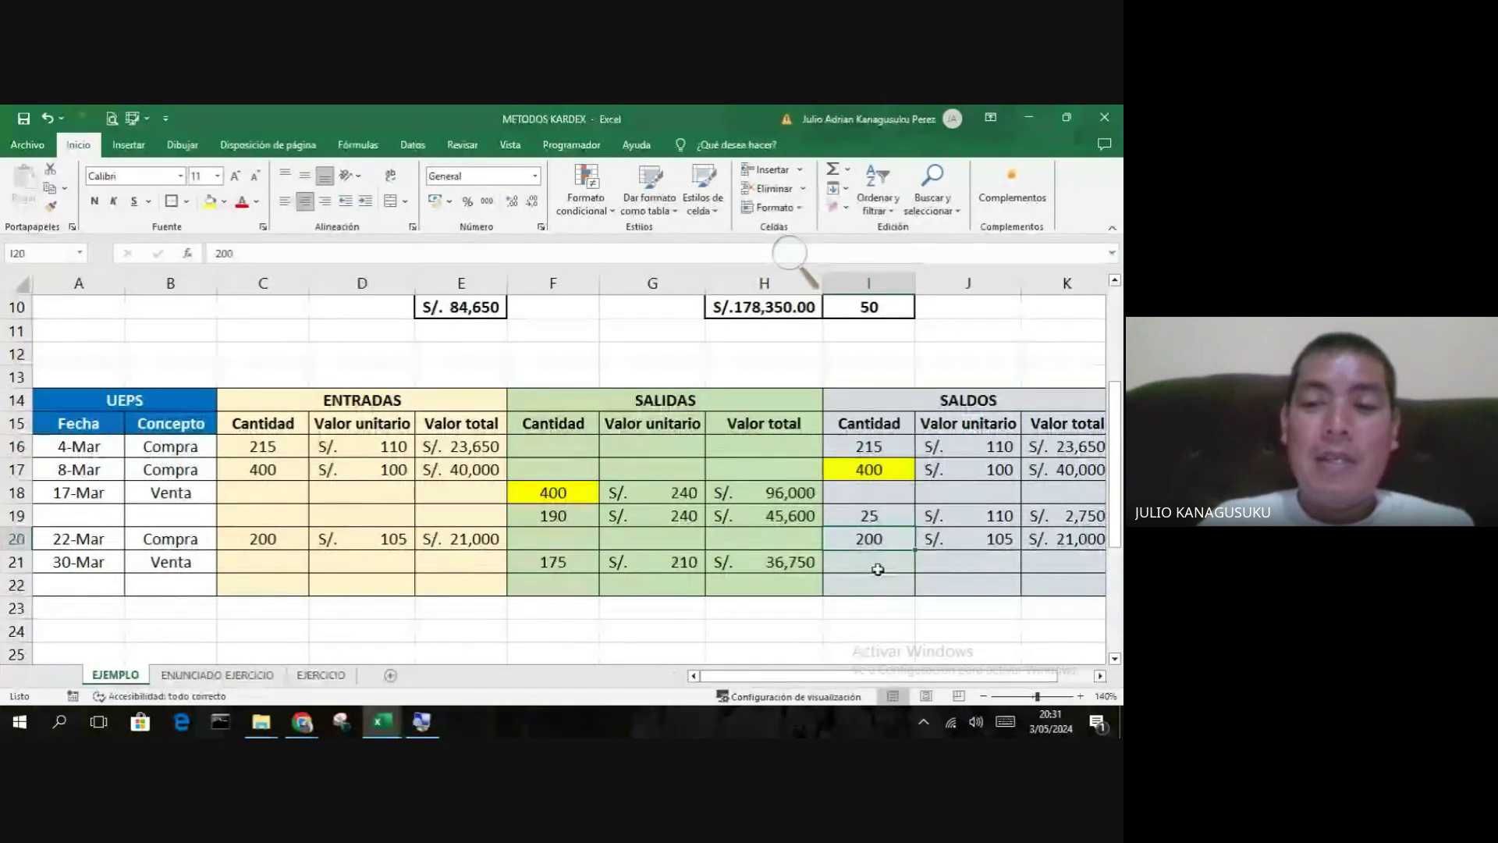
{"action": "left_click", "coordinate": [862, 566]}
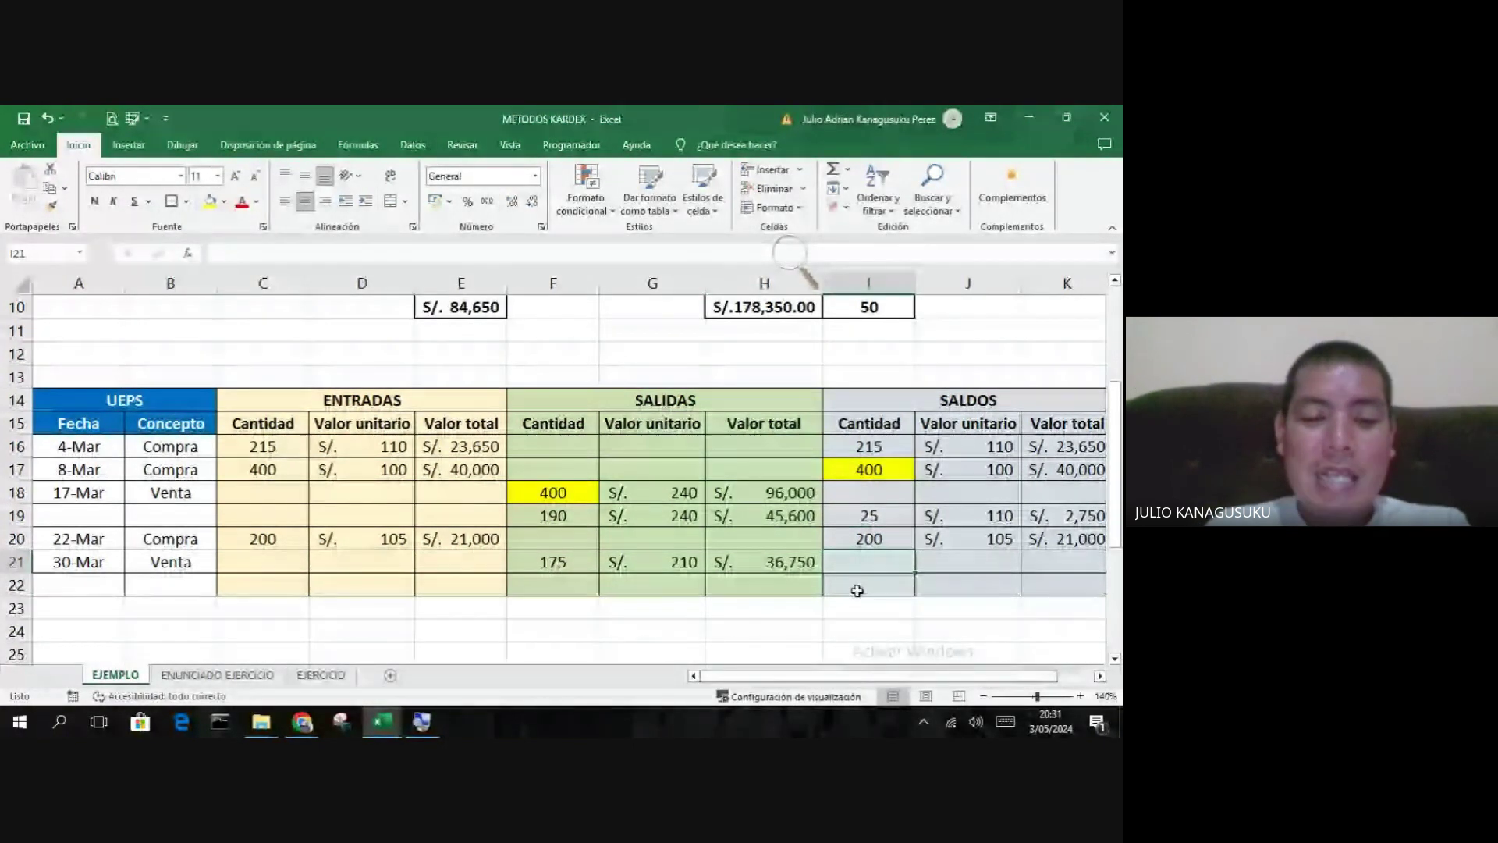
{"action": "key", "text": "ctrl+v"}
{"action": "key", "text": "Tab"}
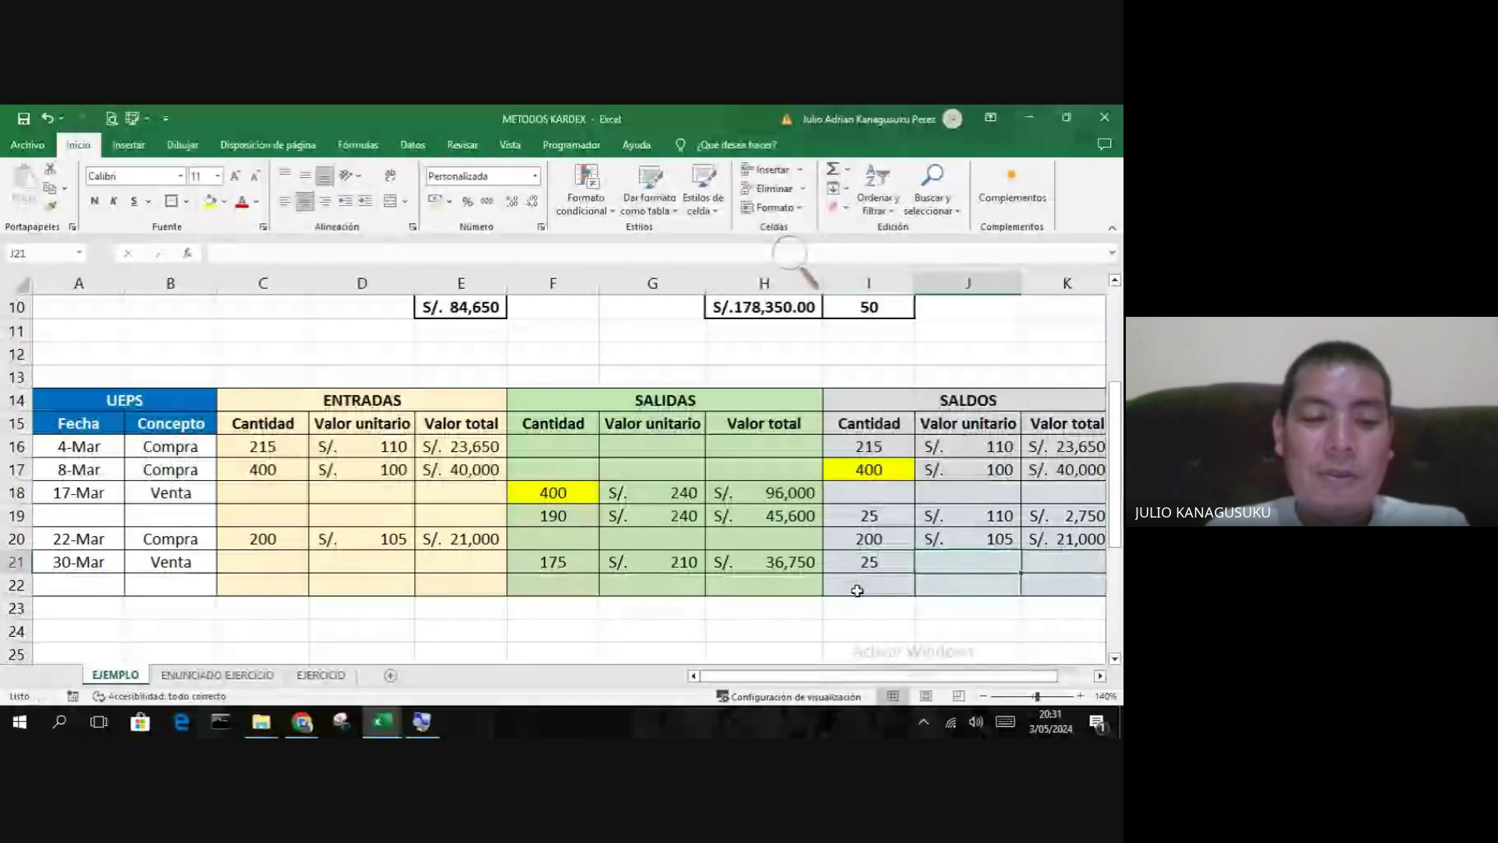
{"action": "type", "text": "110"}
{"action": "key", "text": "Tab"}
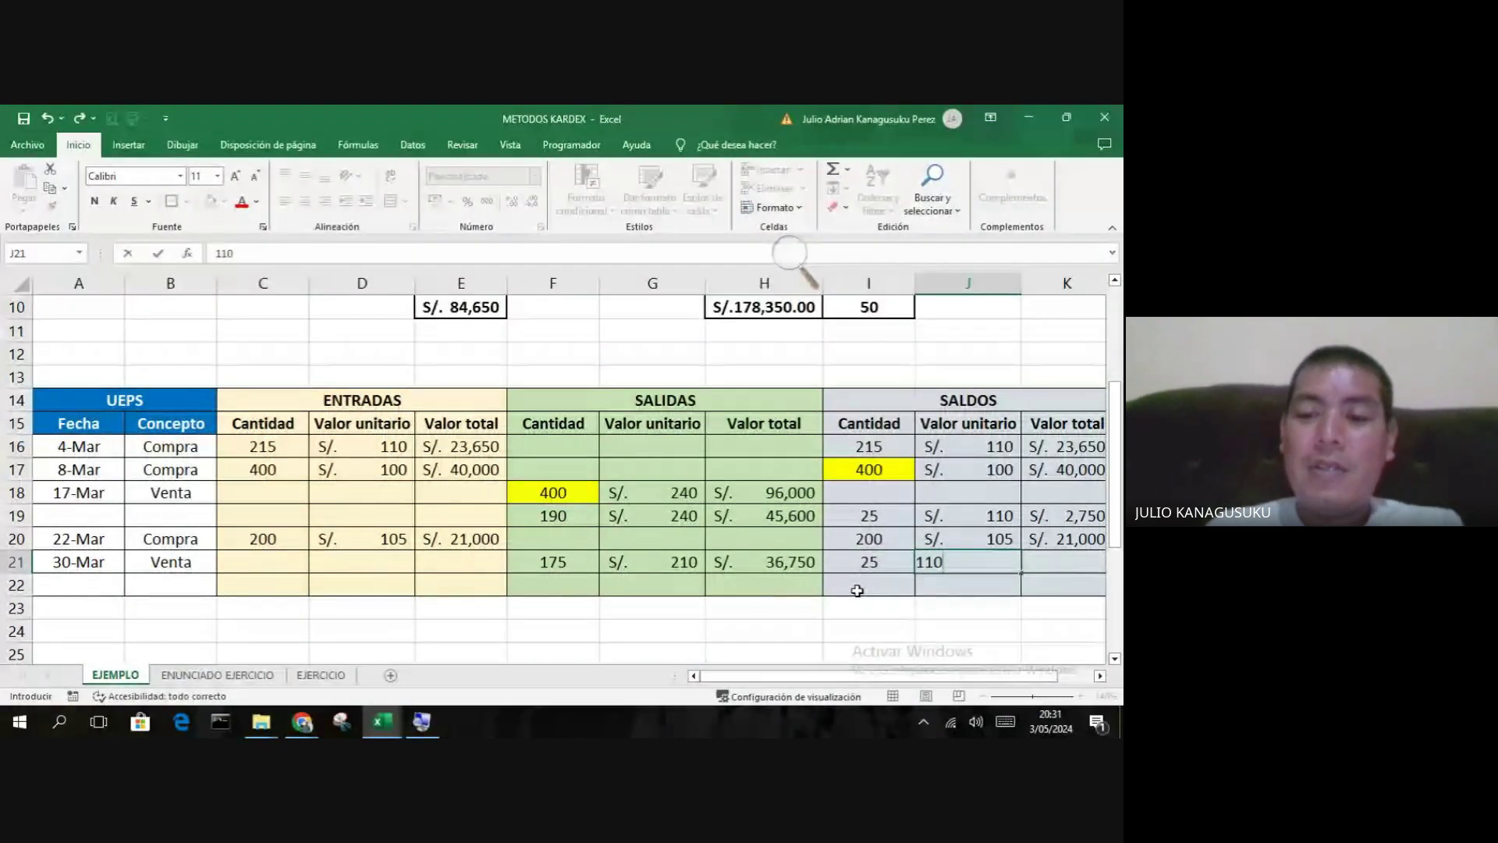
- Calculate the total value of the 30-Mar balance in K21 with the formula =J21*I21
{"action": "type", "text": "="}
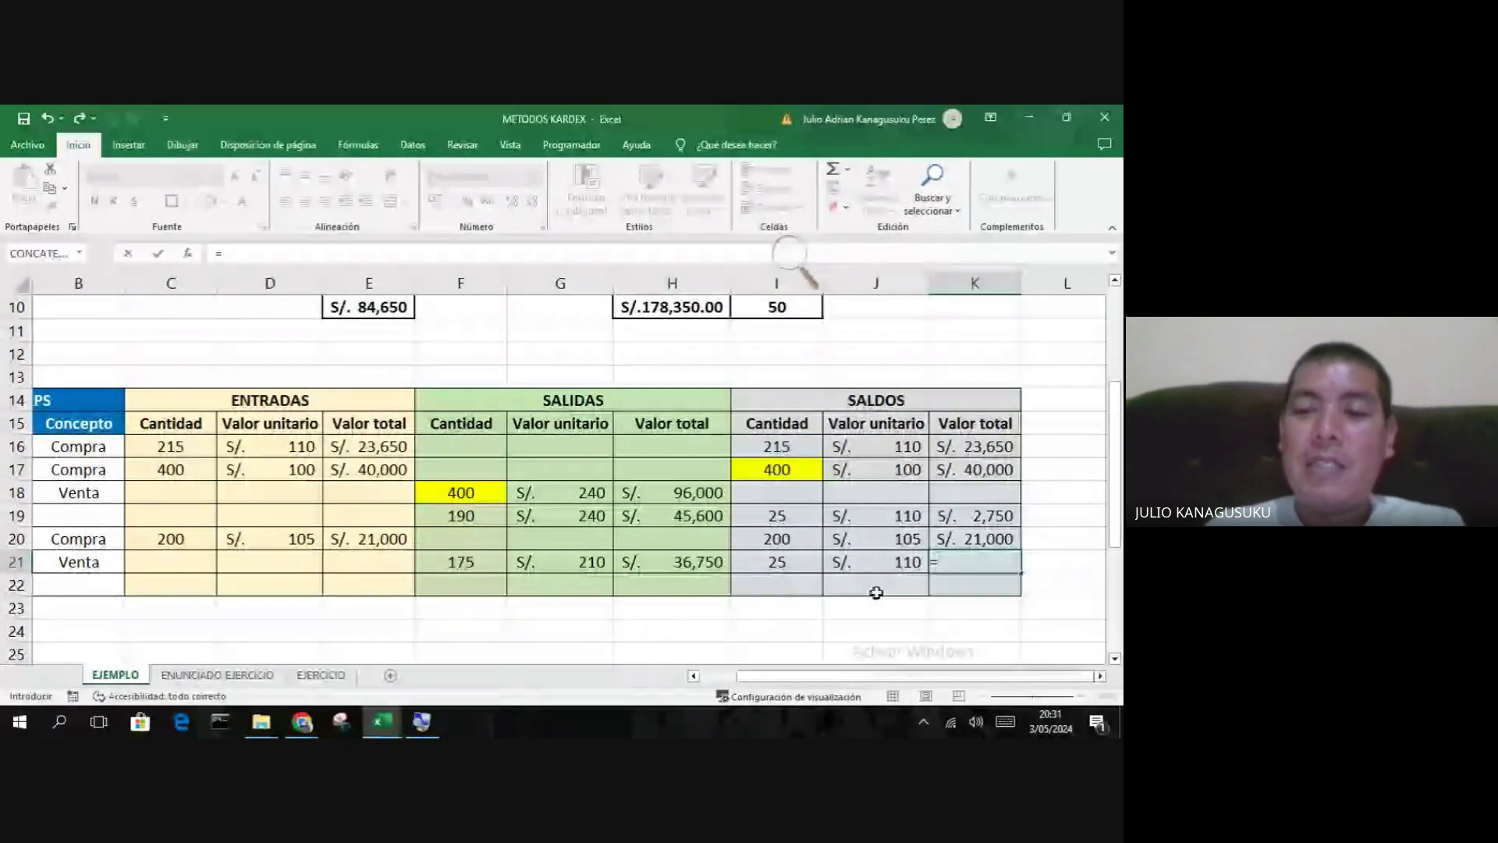
{"action": "left_click", "coordinate": [894, 558]}
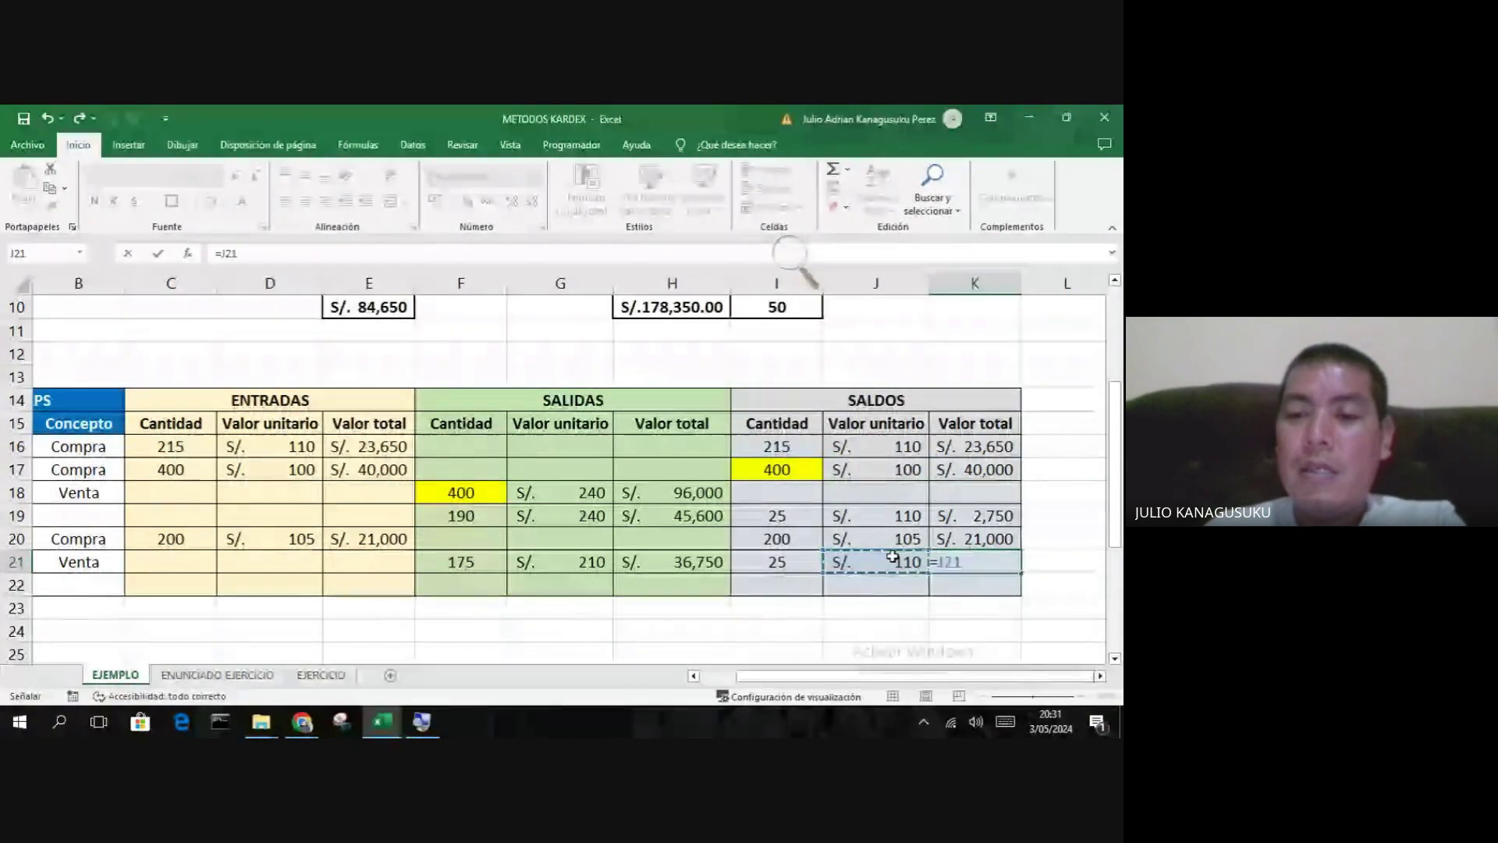
{"action": "type", "text": "*"}
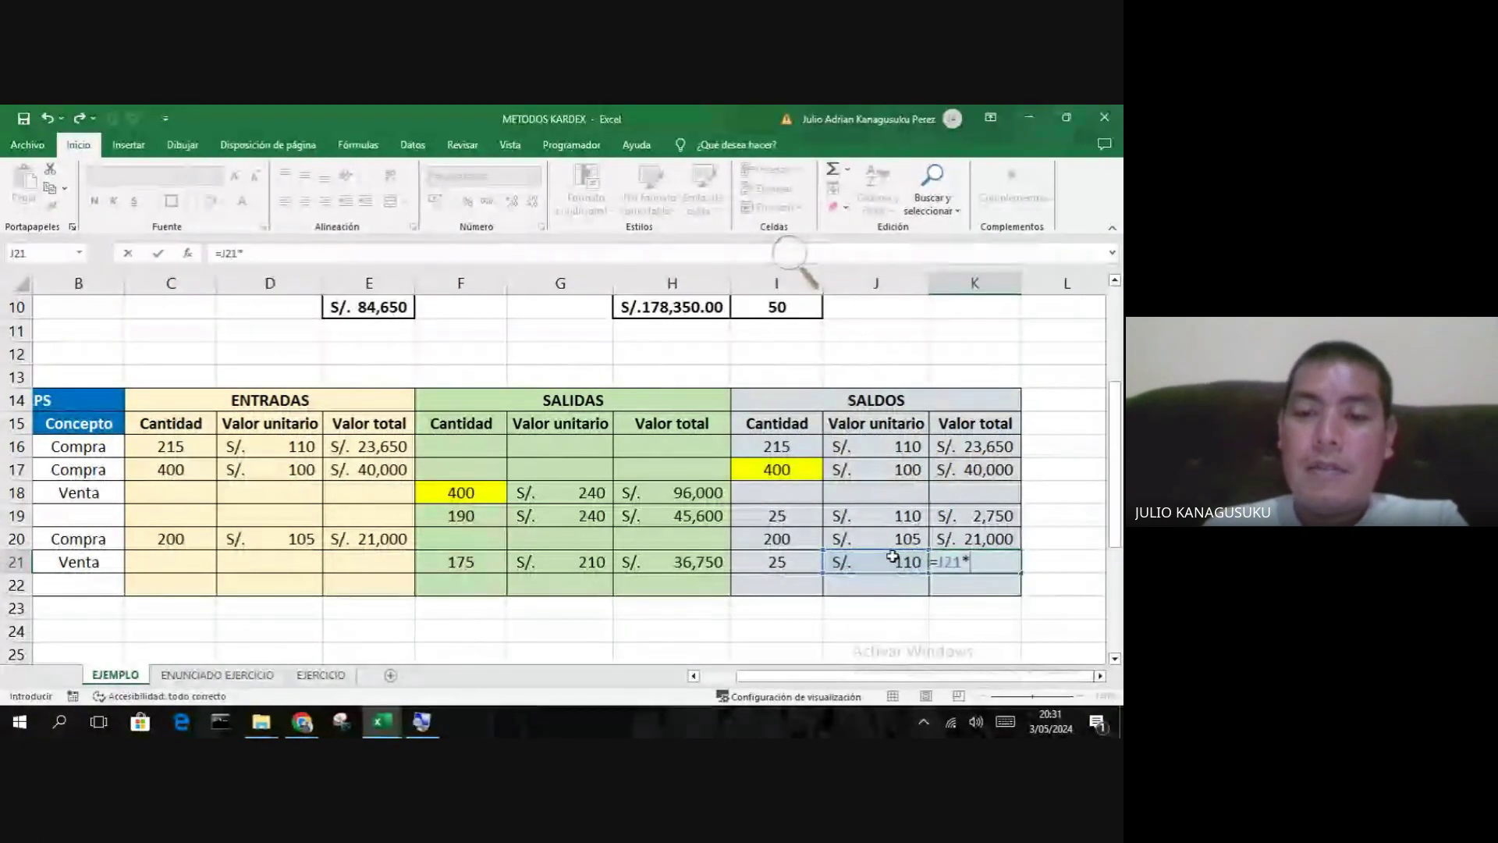
{"action": "left_click", "coordinate": [791, 568]}
{"action": "key", "text": "Return"}
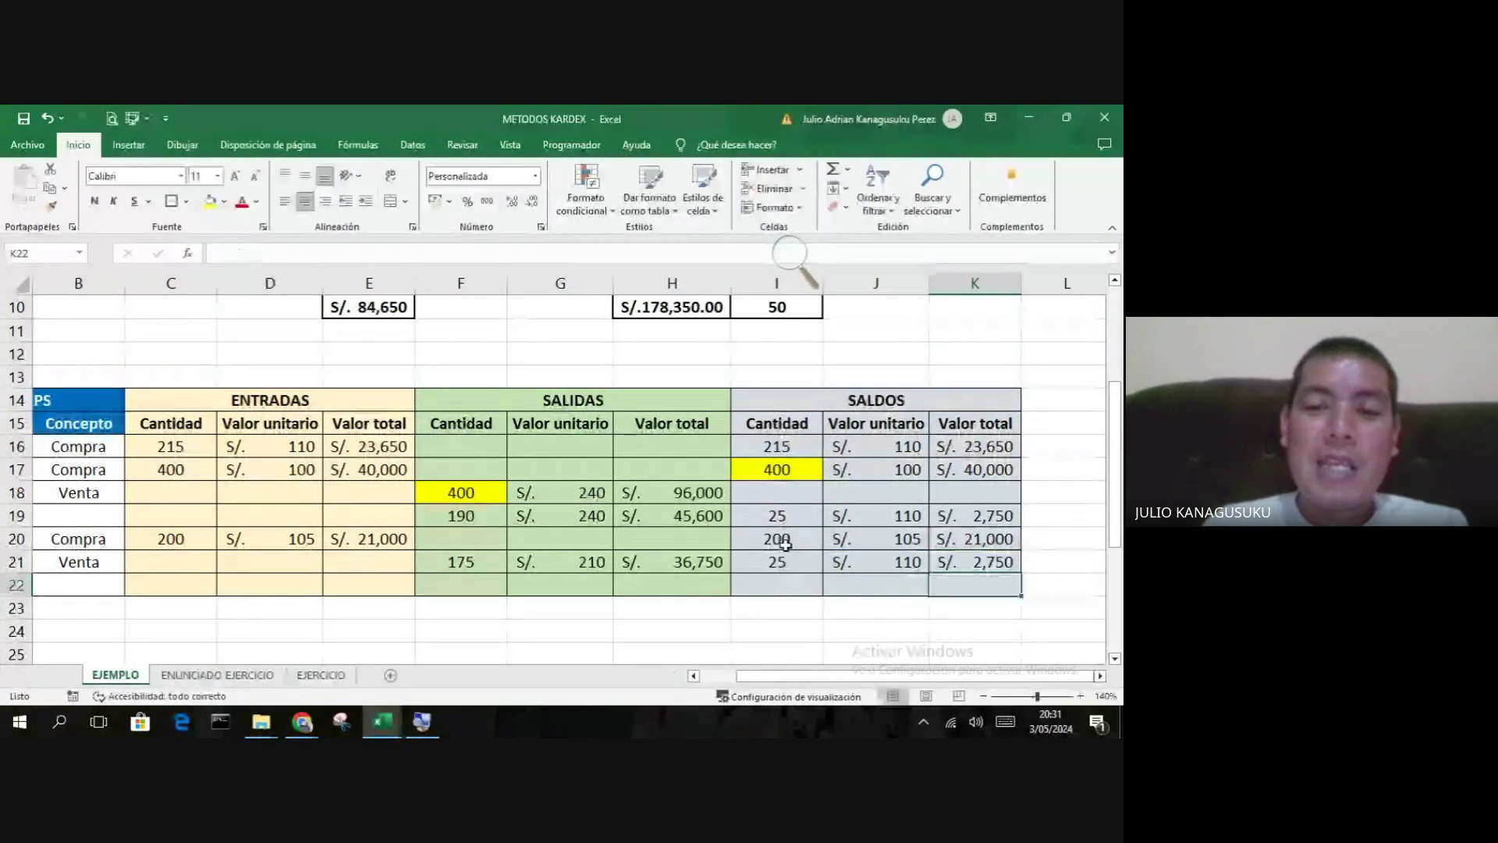
- Enter the second UEPS balance layer of the 30-Mar sale in row 22 with quantity 25 and unit value 105
{"action": "left_click", "coordinate": [780, 541]}
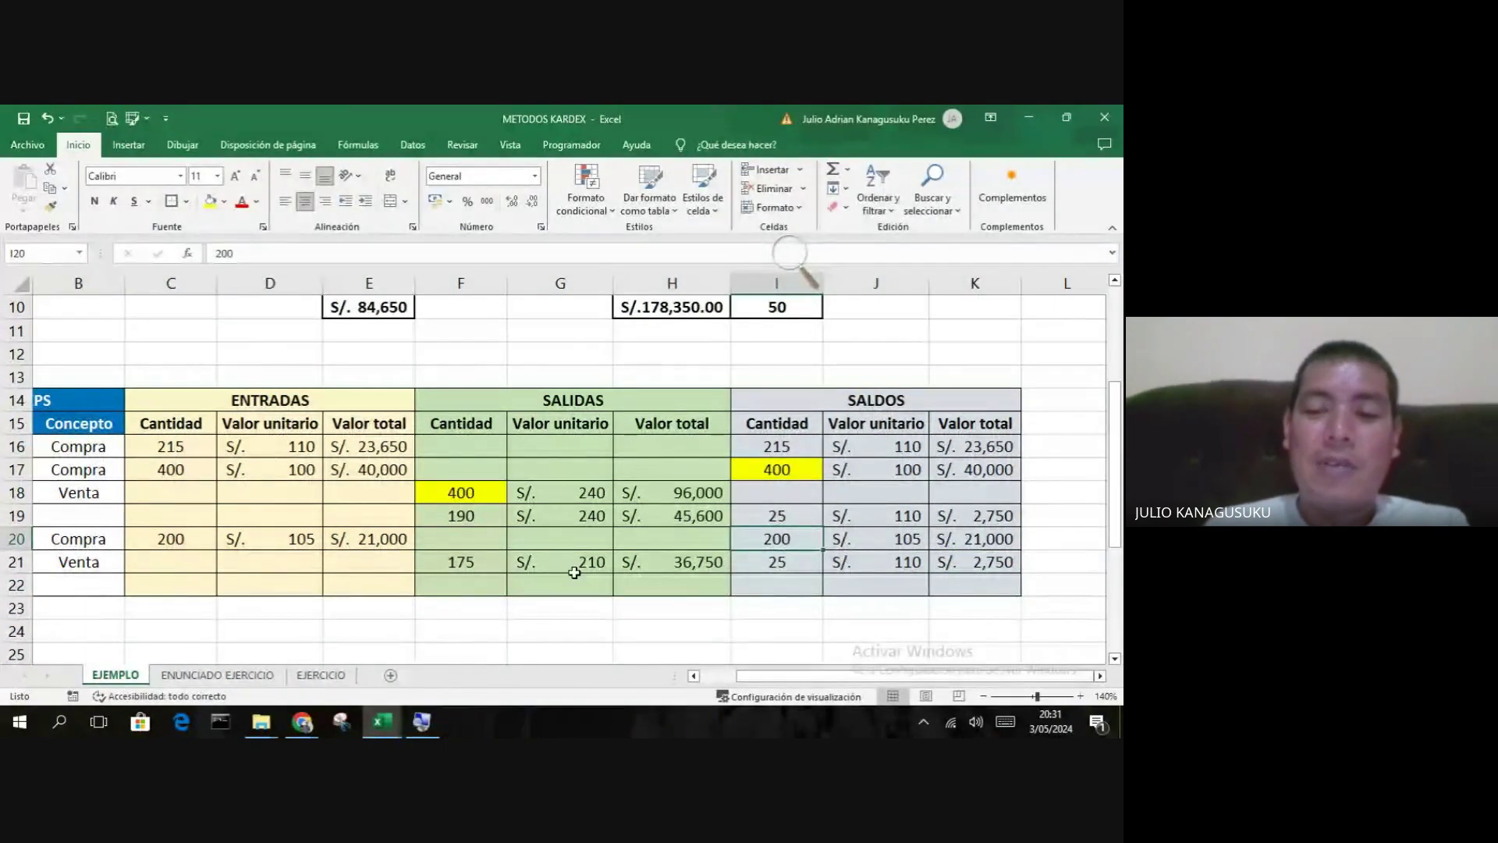
{"action": "key", "text": "Down"}
{"action": "key", "text": "Down"}
{"action": "type", "text": "2"}
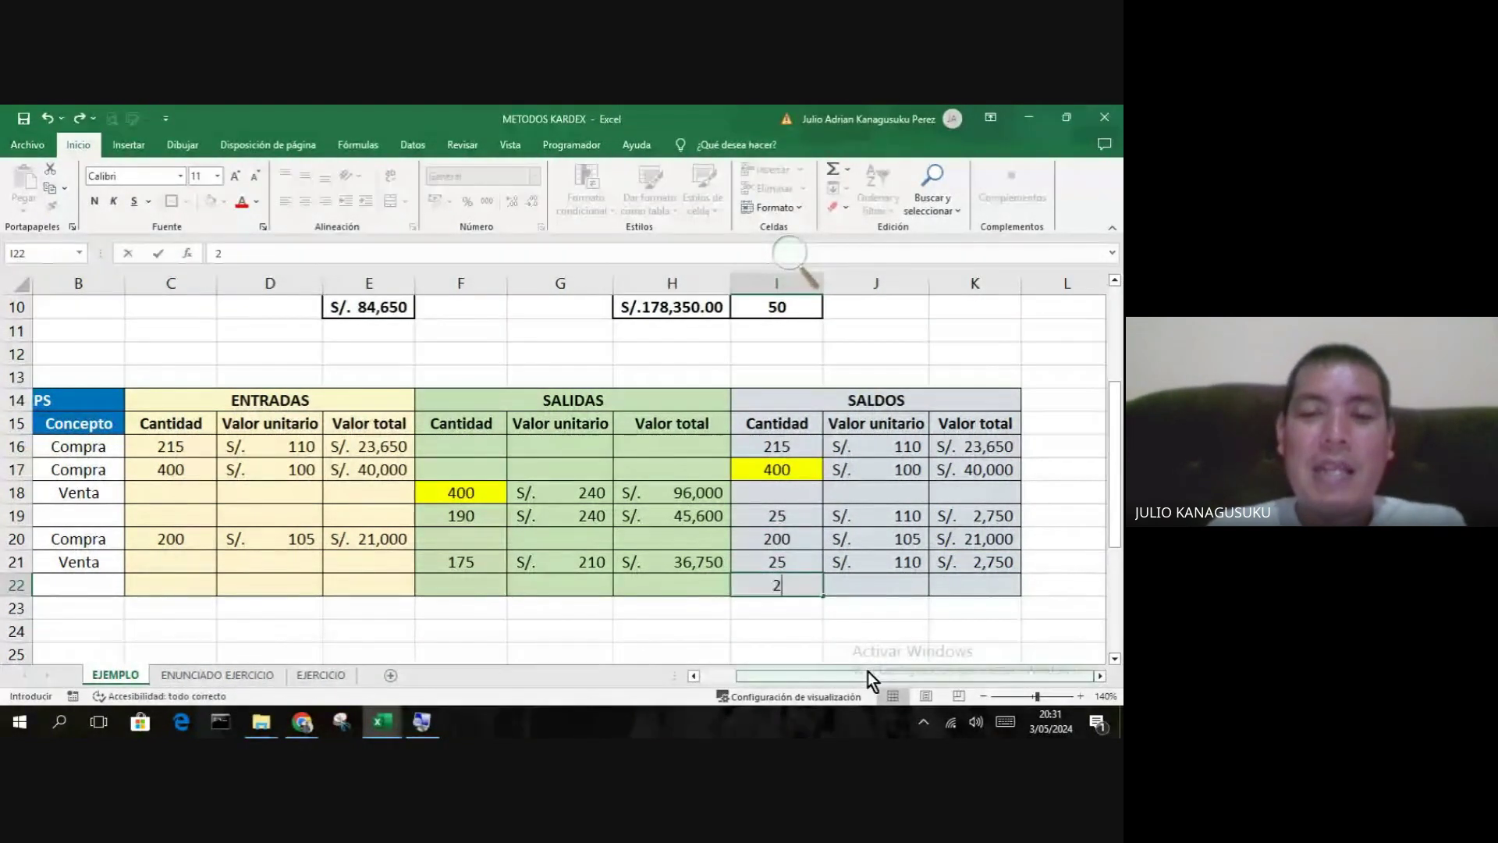
{"action": "type", "text": "5"}
{"action": "key", "text": "Tab"}
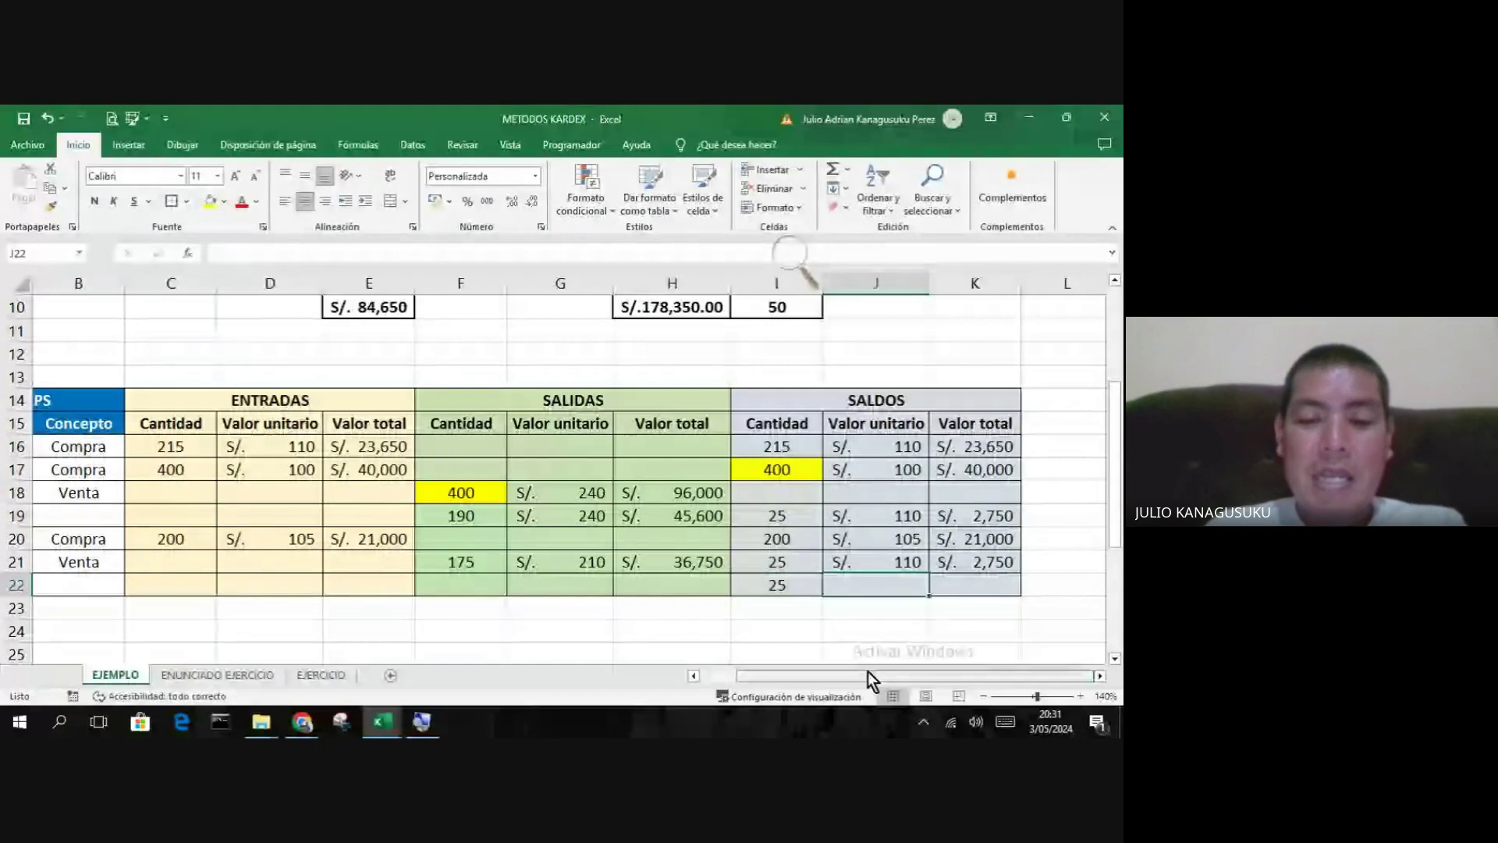
{"action": "type", "text": "105"}
{"action": "key", "text": "Tab"}
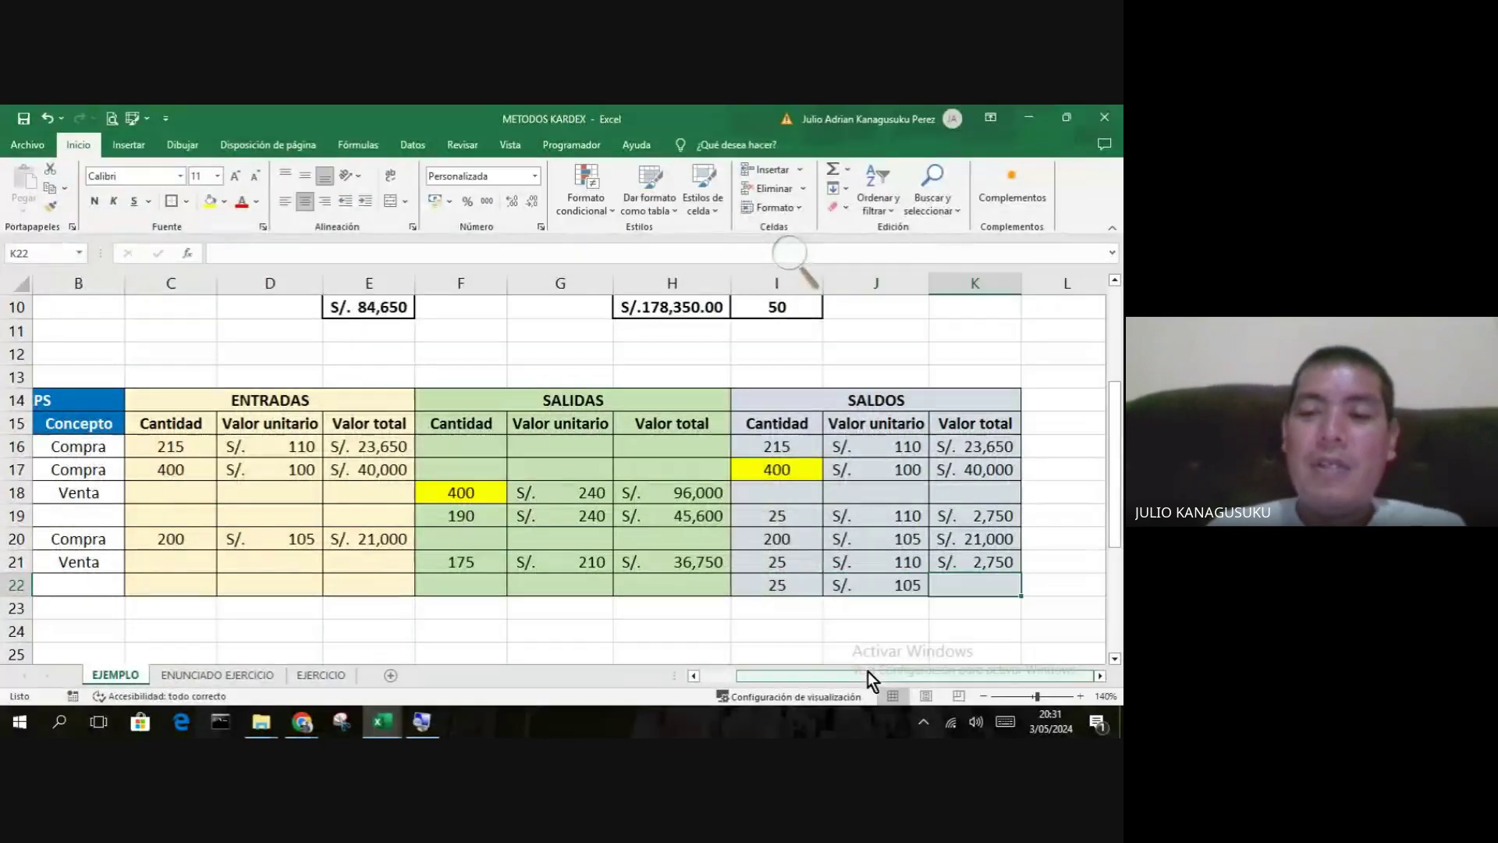
- Fill the balance total formula from K21 down to K22
{"action": "left_click", "coordinate": [989, 565]}
{"action": "left_click_drag", "start_coordinate": [1018, 573], "coordinate": [1022, 591]}
{"action": "left_click", "coordinate": [452, 616]}
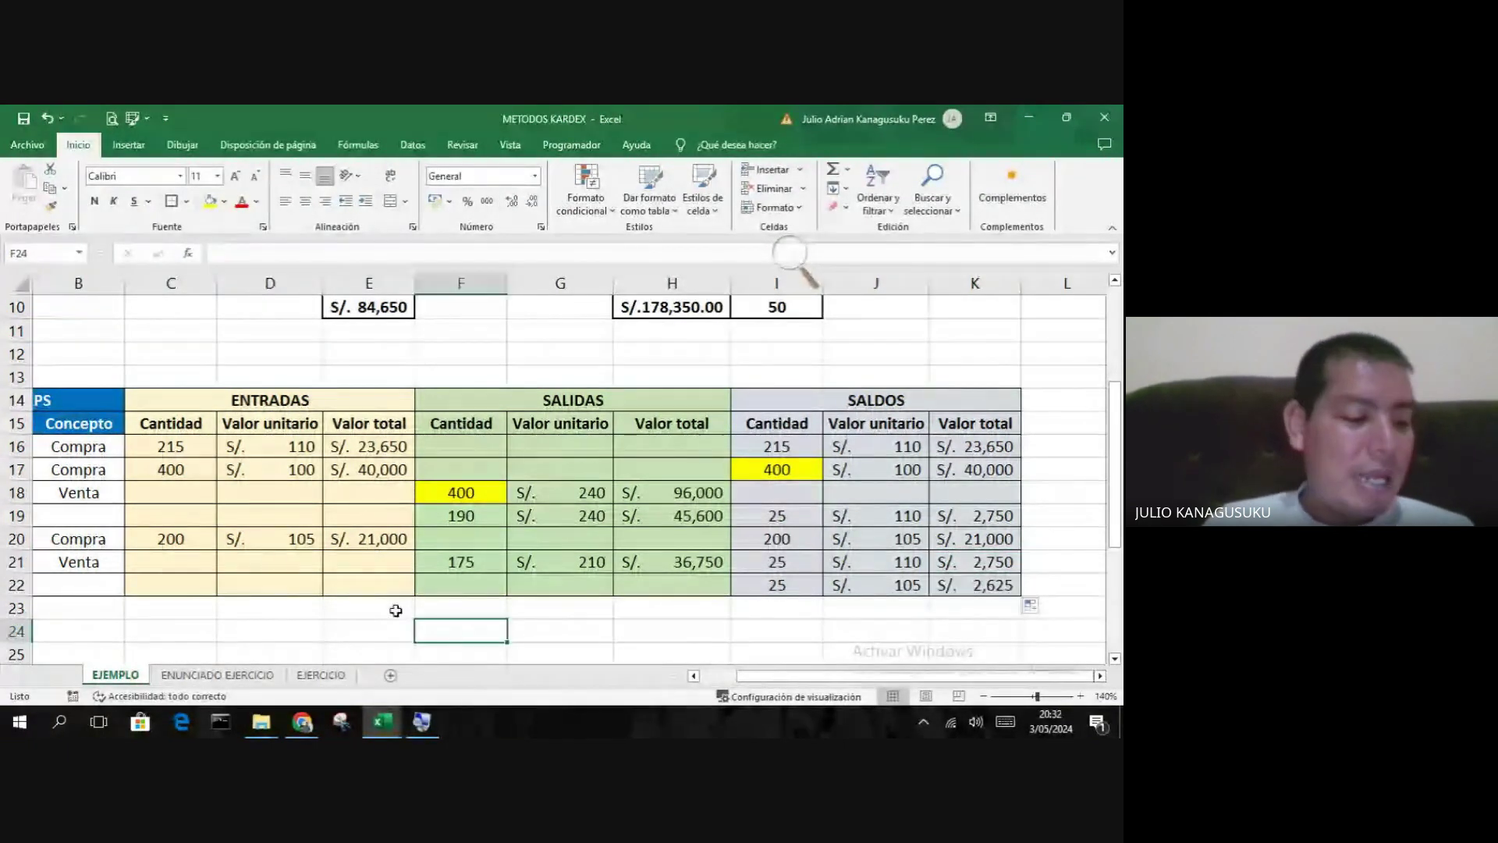
- Total the UEPS incoming values in E23 with the formula =SUMA(E16:E21)
{"action": "left_click", "coordinate": [396, 610]}
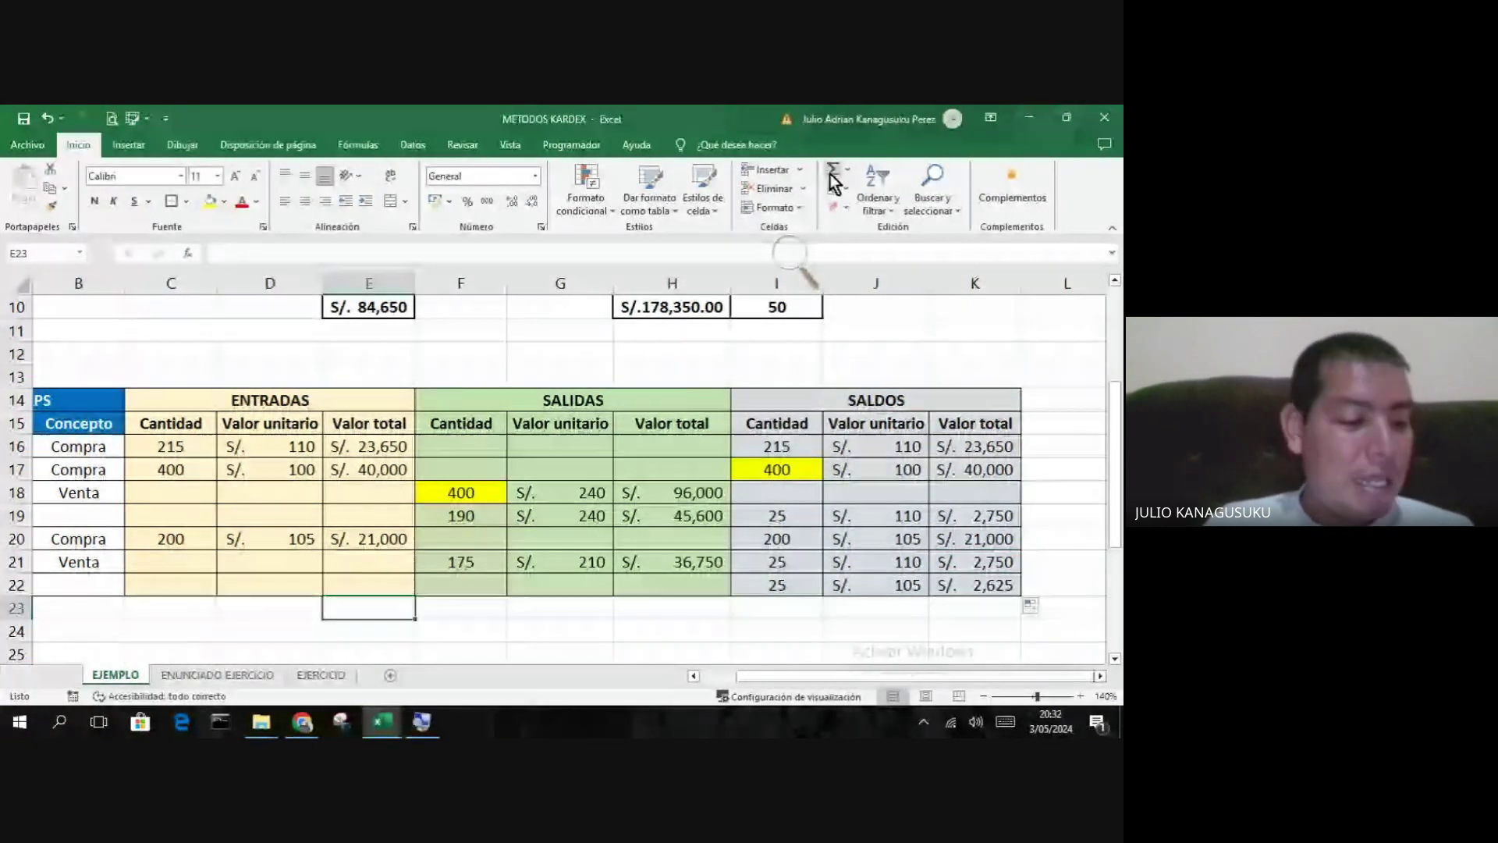
{"action": "type", "text": "="}
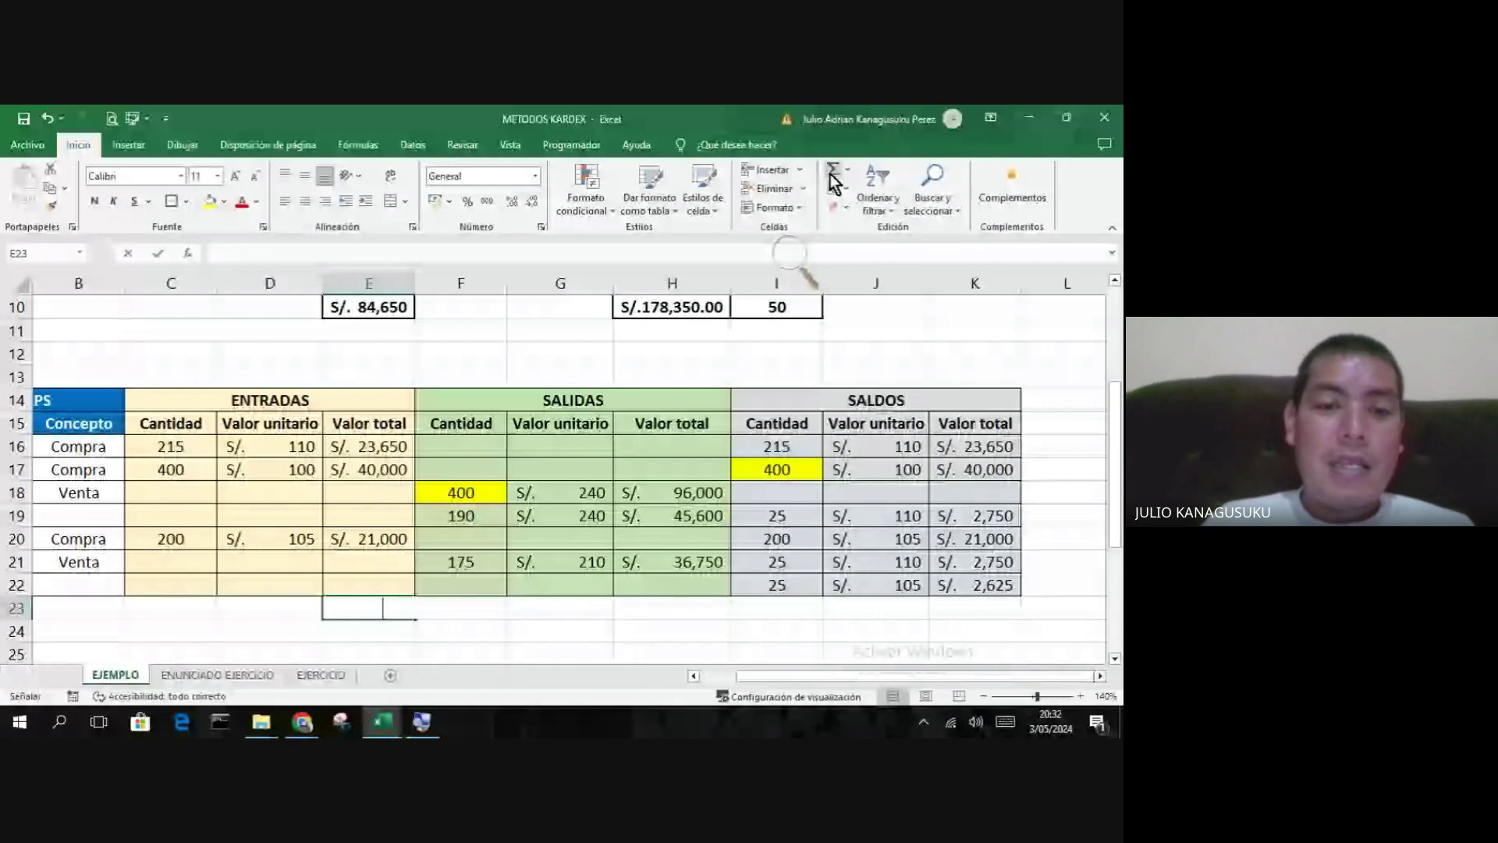
{"action": "left_click", "coordinate": [833, 182]}
{"action": "left_click_drag", "start_coordinate": [373, 438], "coordinate": [380, 564]}
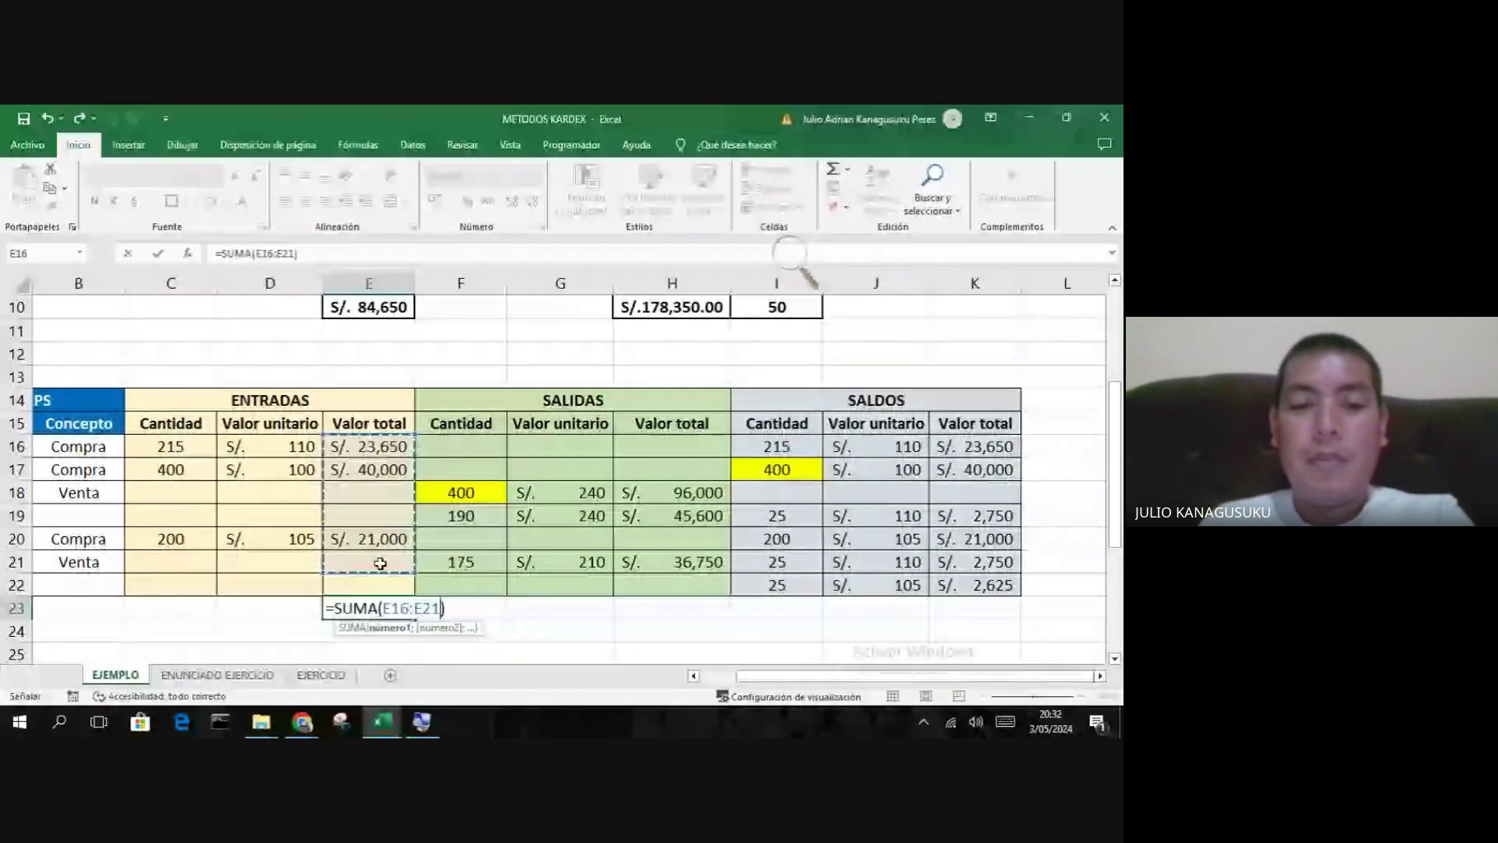
{"action": "key", "text": "Return"}
- Total the UEPS outgoing values in H23 with the formula =SUMA(H18:H21)
{"action": "left_click", "coordinate": [671, 611]}
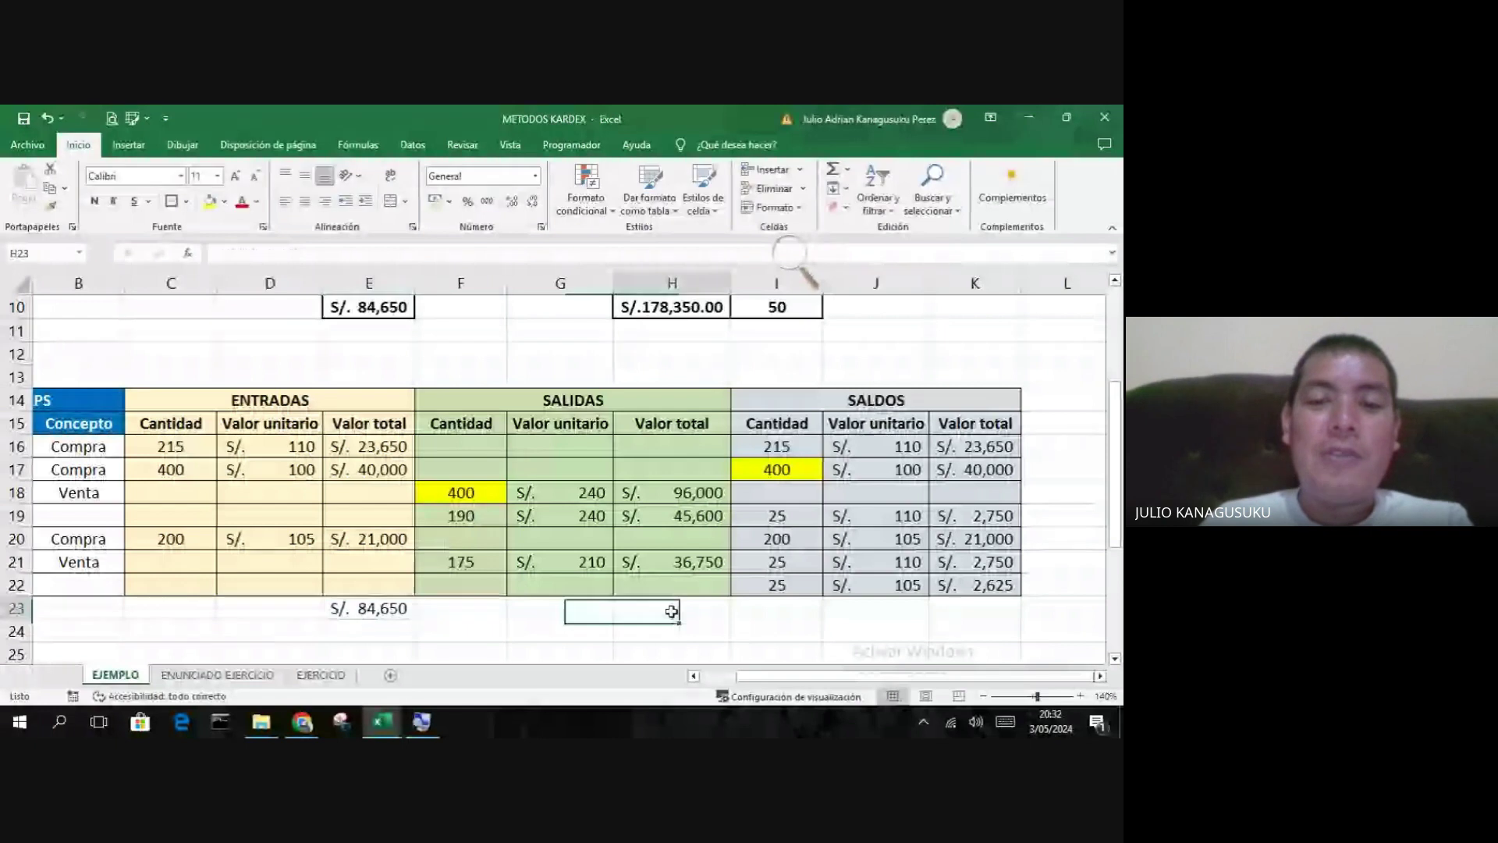
{"action": "left_click", "coordinate": [833, 170]}
{"action": "left_click", "coordinate": [676, 515]}
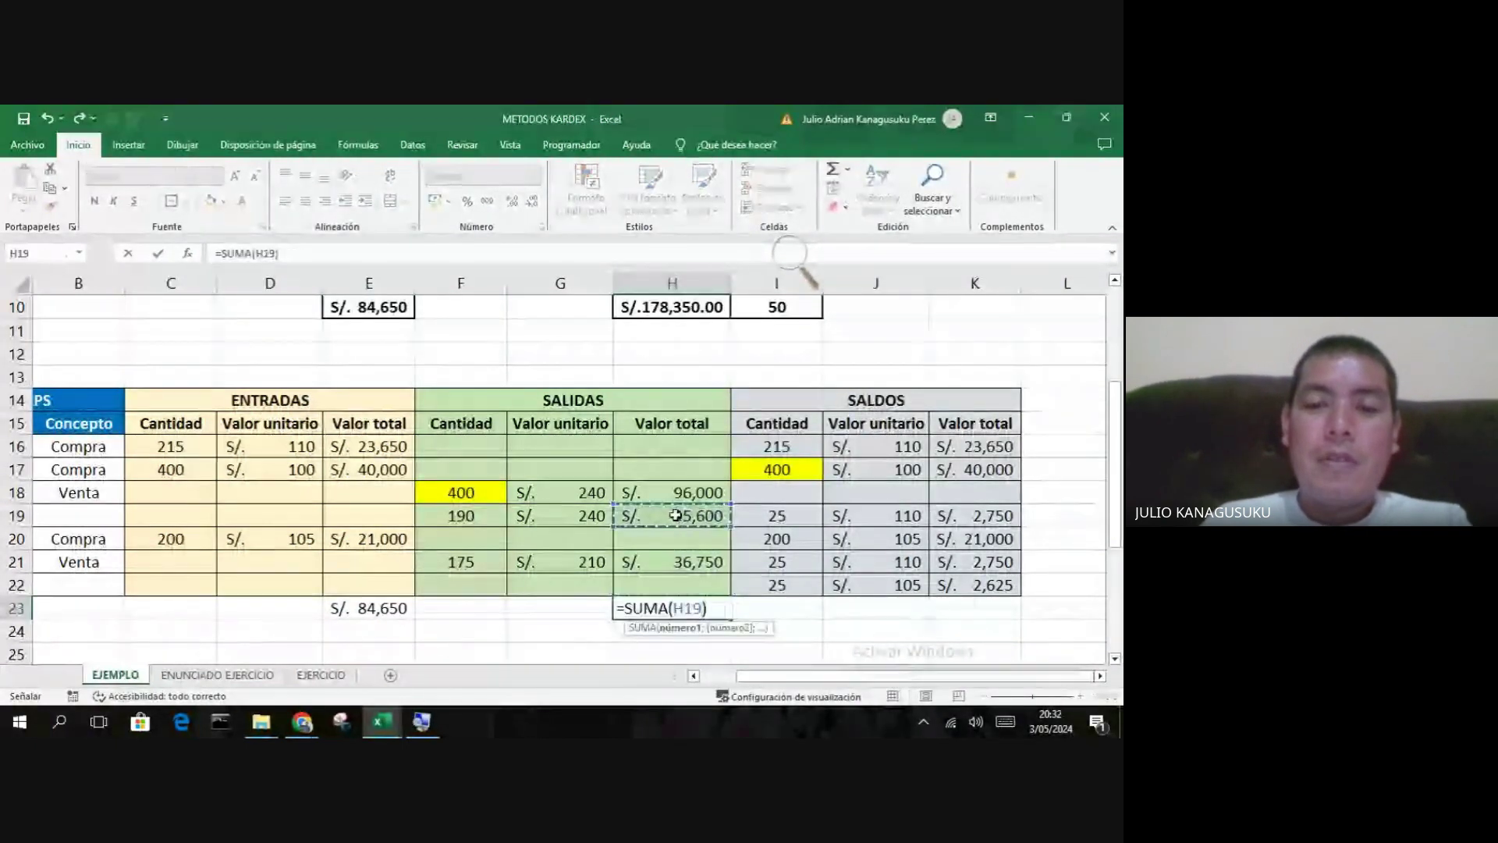
{"action": "left_click", "coordinate": [674, 491]}
{"action": "left_click_drag", "start_coordinate": [674, 492], "coordinate": [675, 562]}
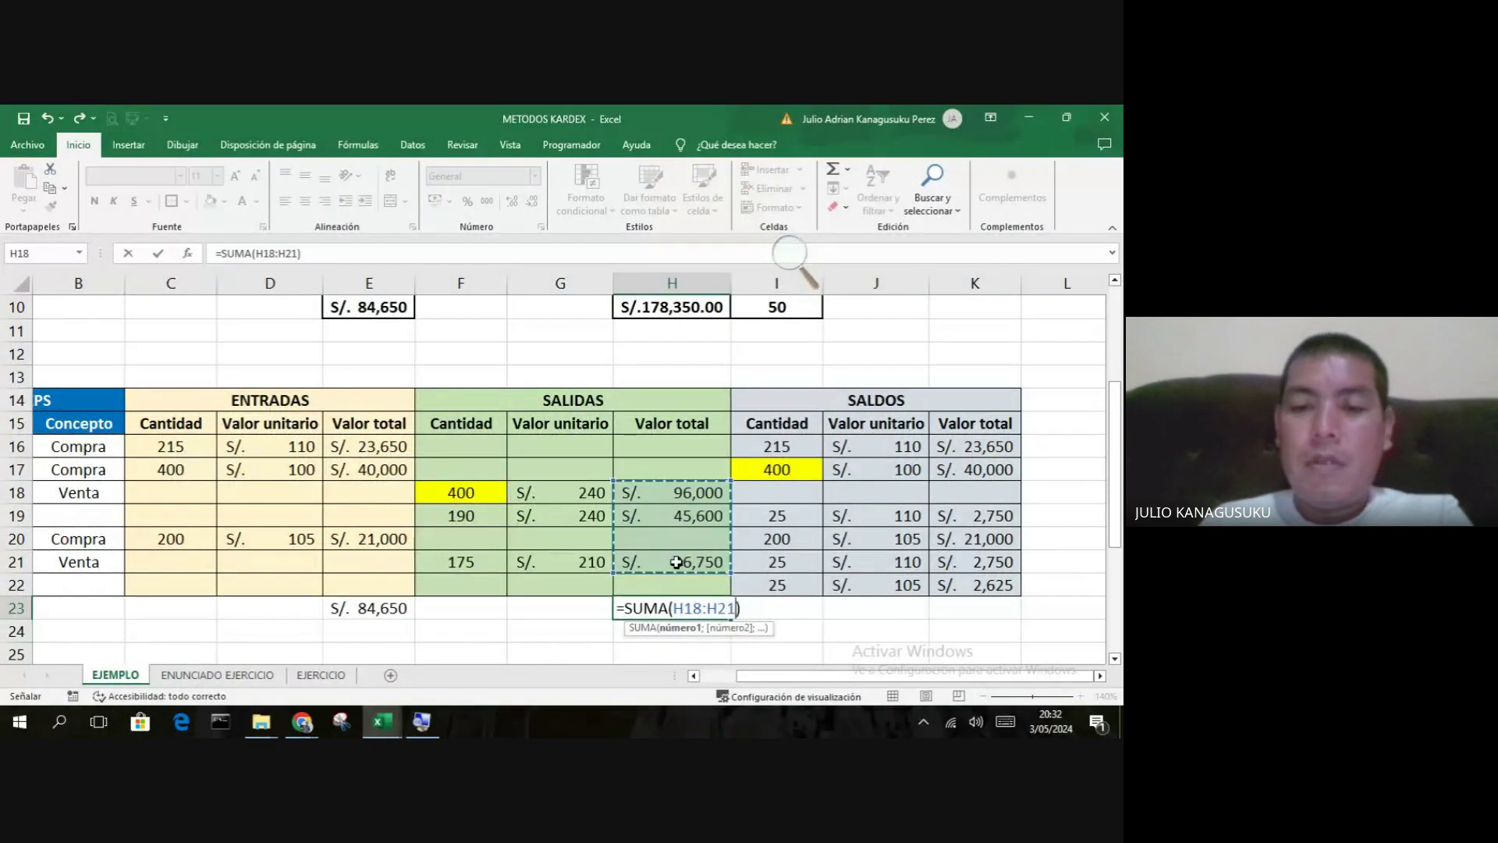
{"action": "key", "text": "Return"}
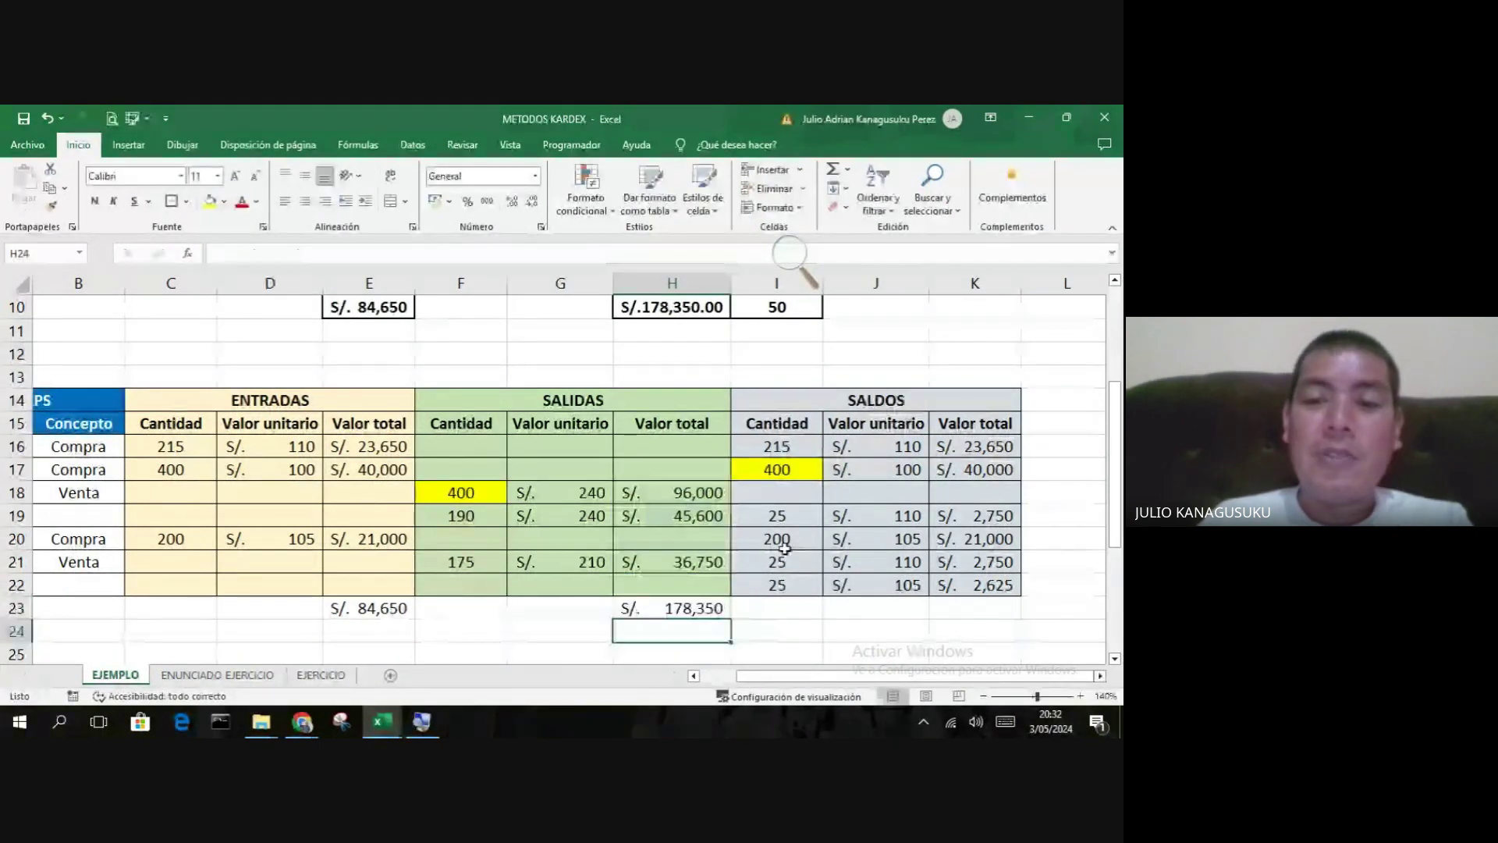
- Add up the final UEPS balance quantities in I23 with the formula =I21+I22
{"action": "left_click", "coordinate": [797, 607]}
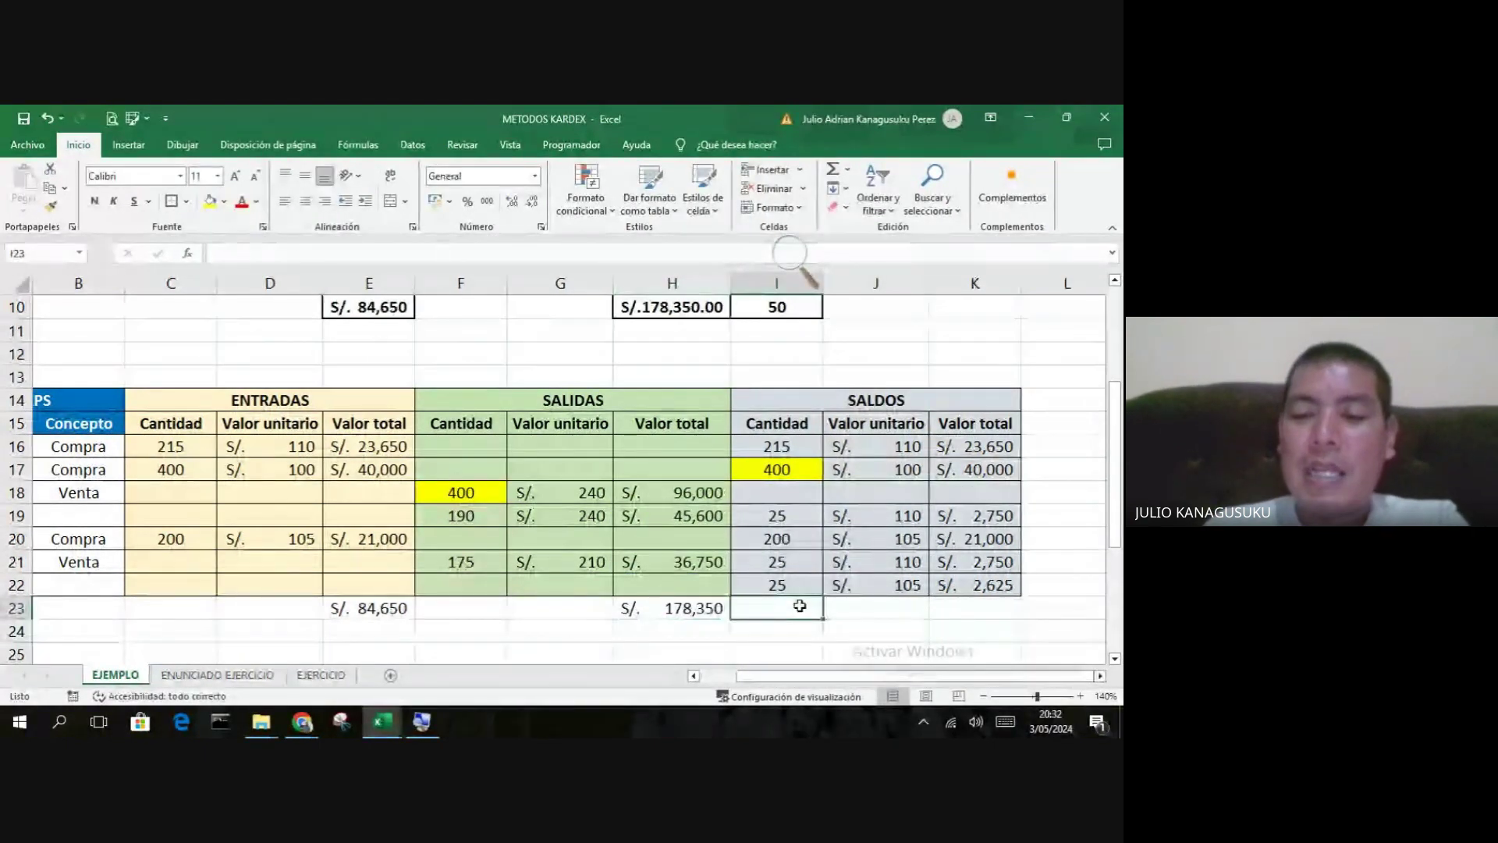
{"action": "type", "text": "="}
{"action": "left_click", "coordinate": [801, 563]}
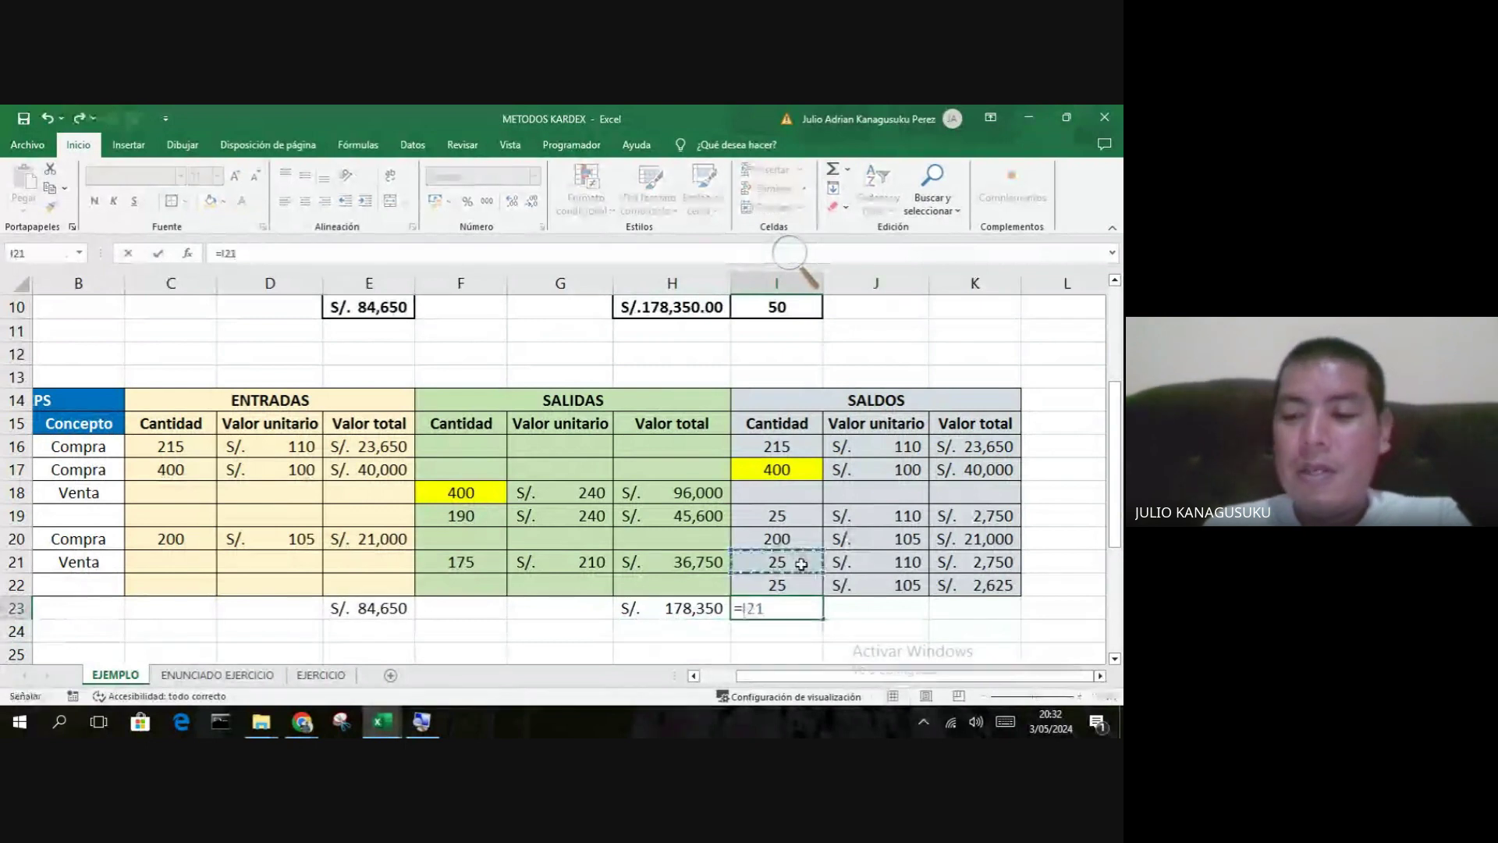
{"action": "type", "text": "+"}
{"action": "left_click", "coordinate": [798, 581]}
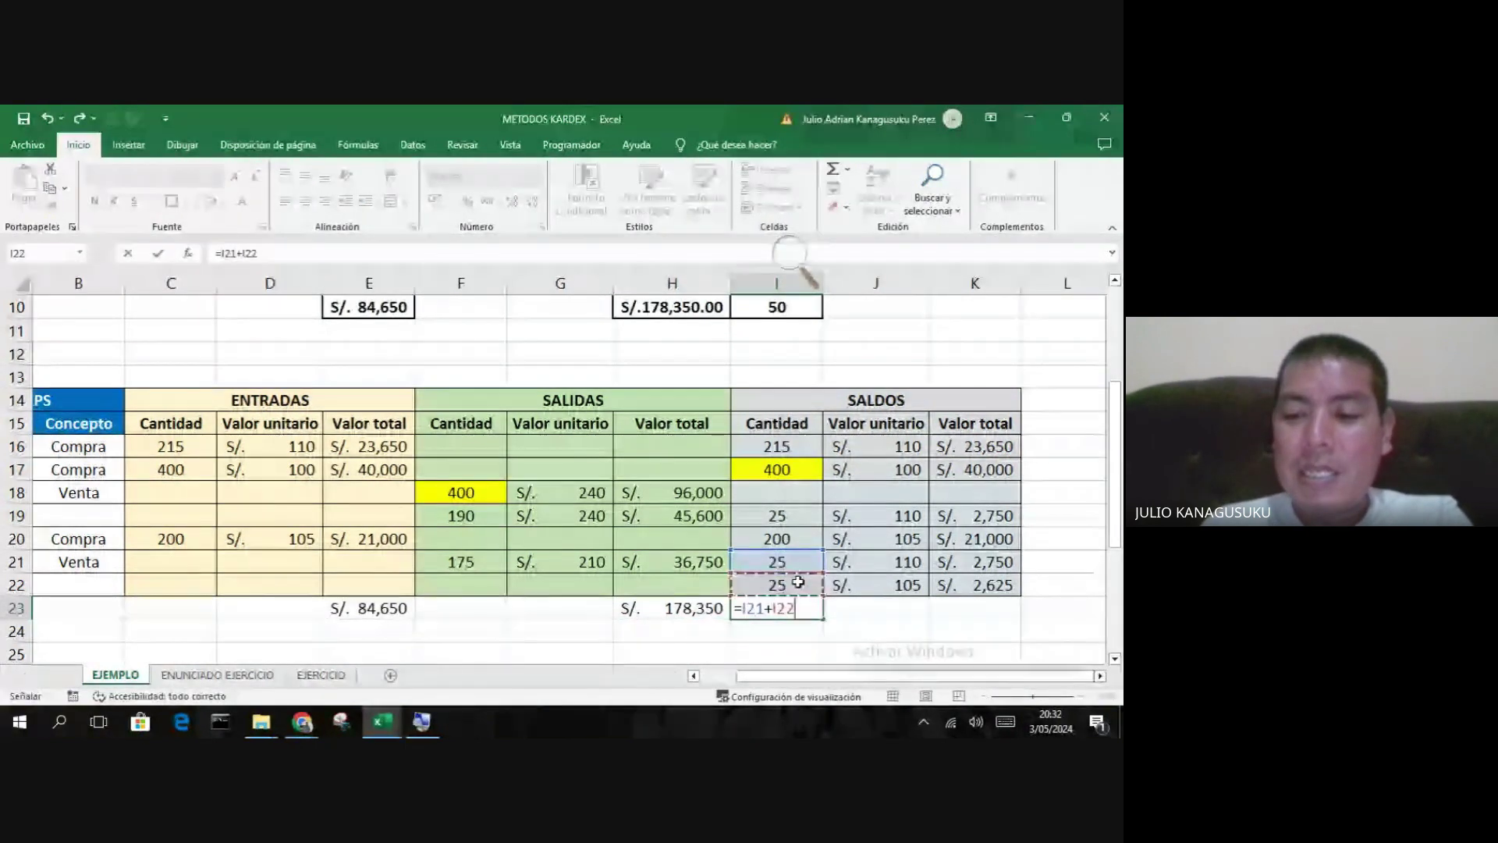
{"action": "key", "text": "Return"}
{"action": "left_click", "coordinate": [791, 602]}
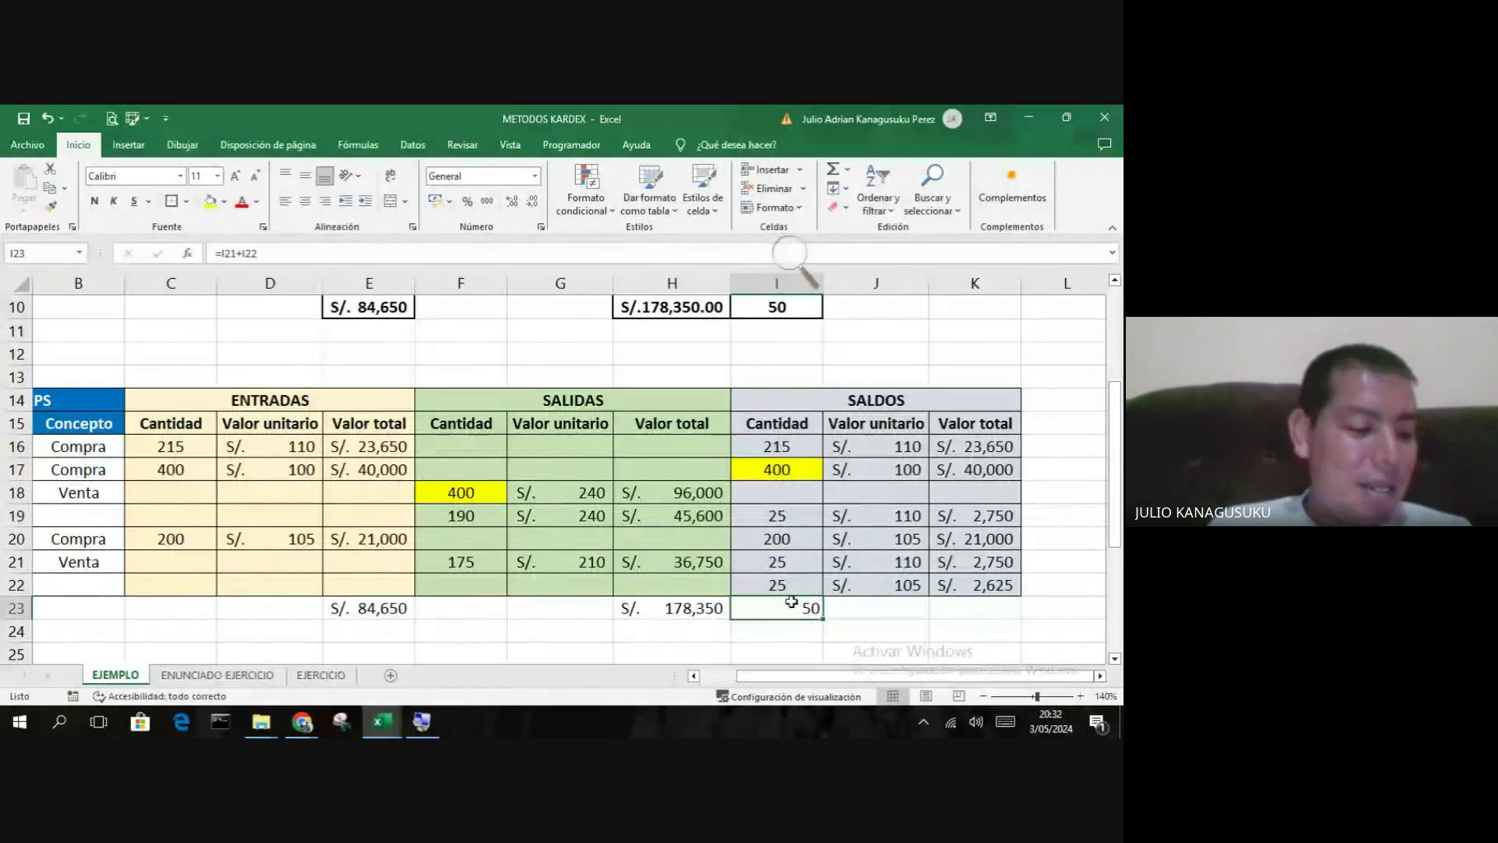
- Compare the PEPS totals in E10:I10 with the UEPS totals in row 23
{"action": "scroll", "coordinate": [791, 602], "scroll_direction": "up", "scroll_amount": 1}
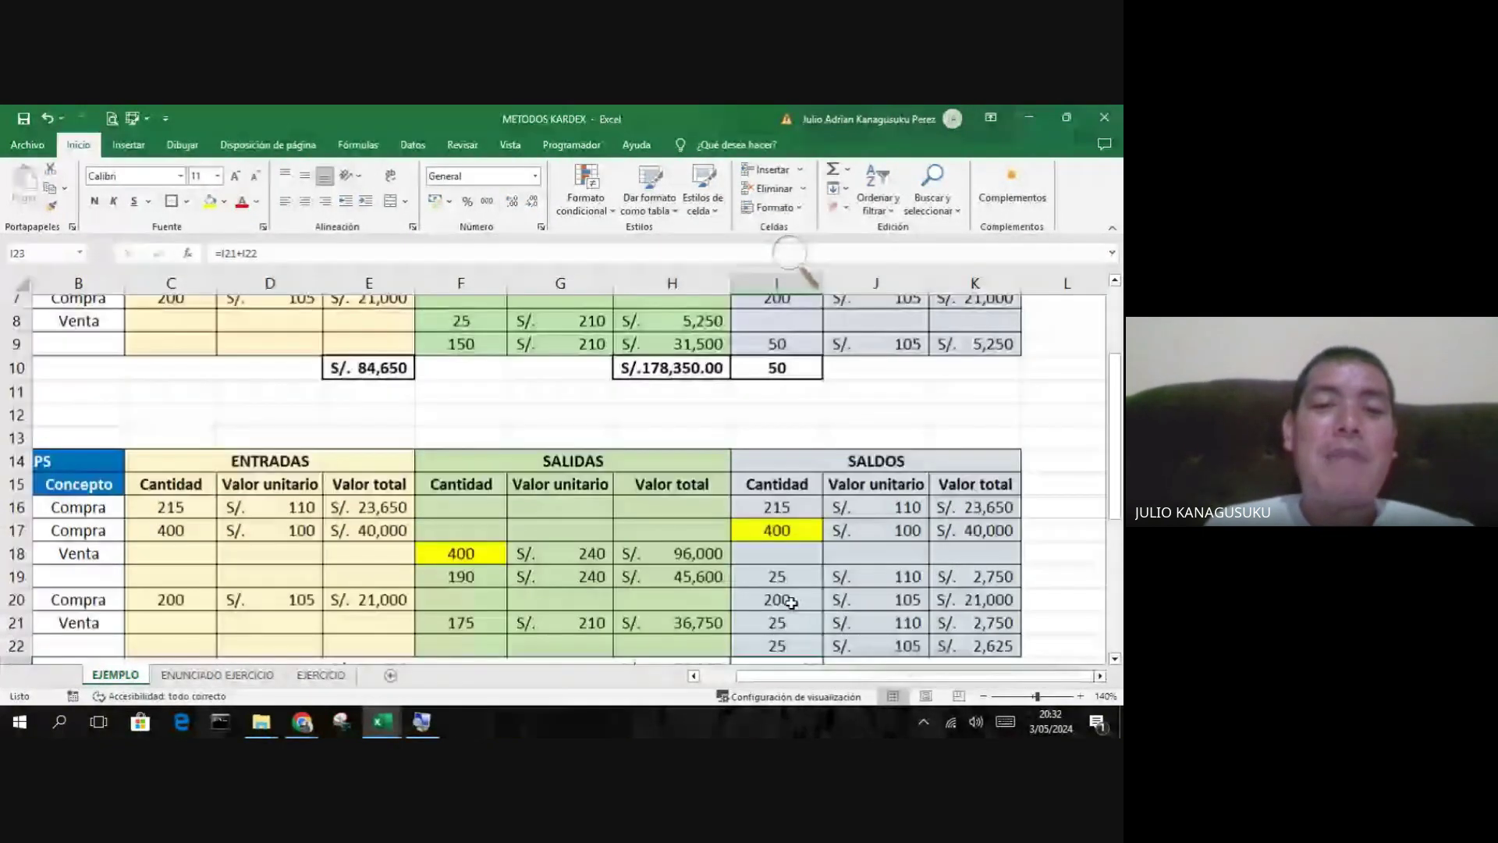
{"action": "left_click_drag", "start_coordinate": [369, 367], "coordinate": [767, 370]}
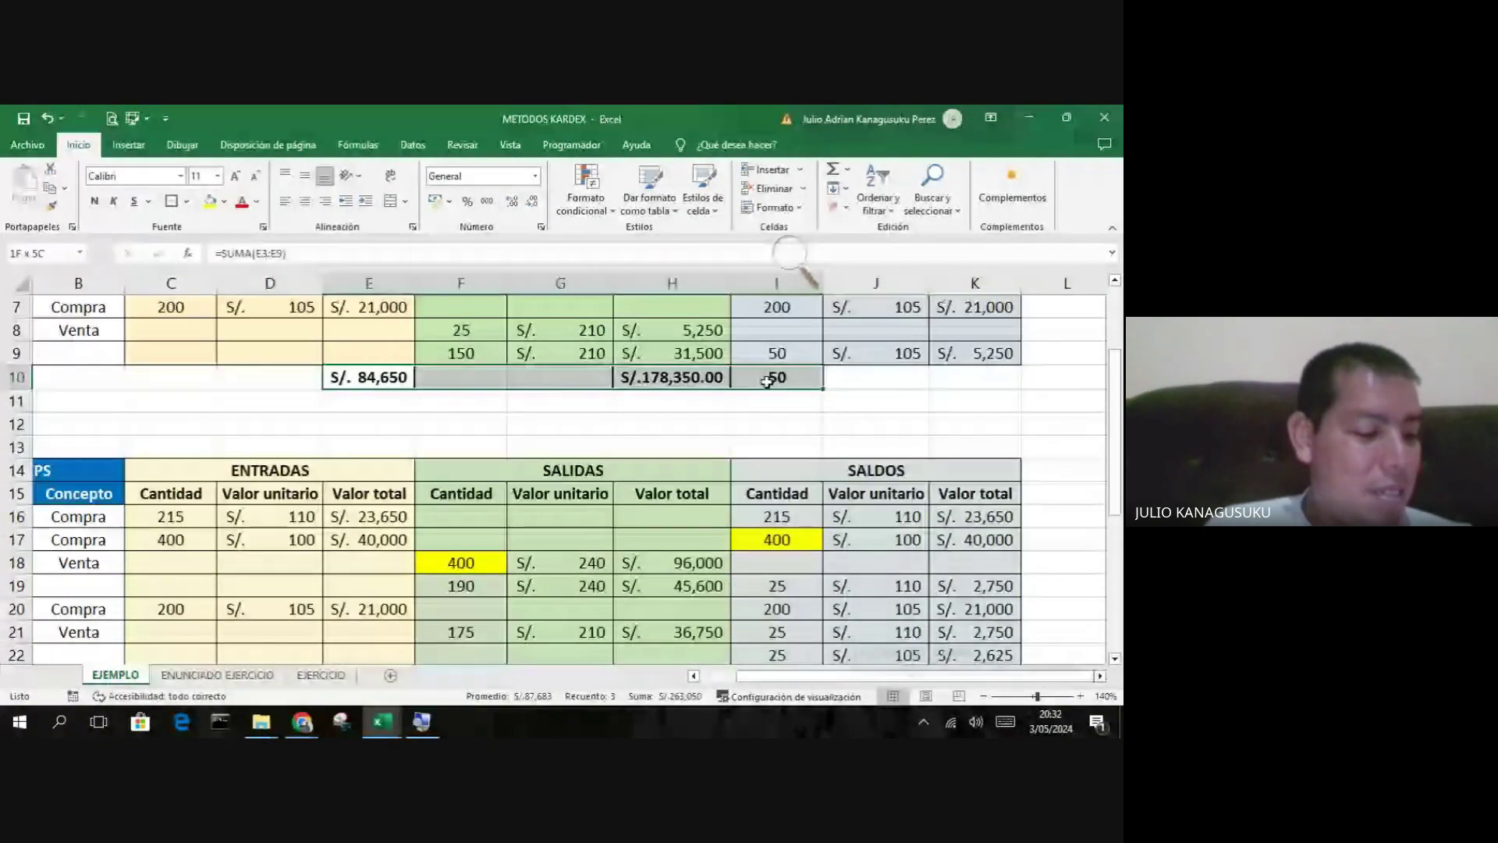
{"action": "scroll", "coordinate": [509, 531], "scroll_direction": "down", "scroll_amount": 4}
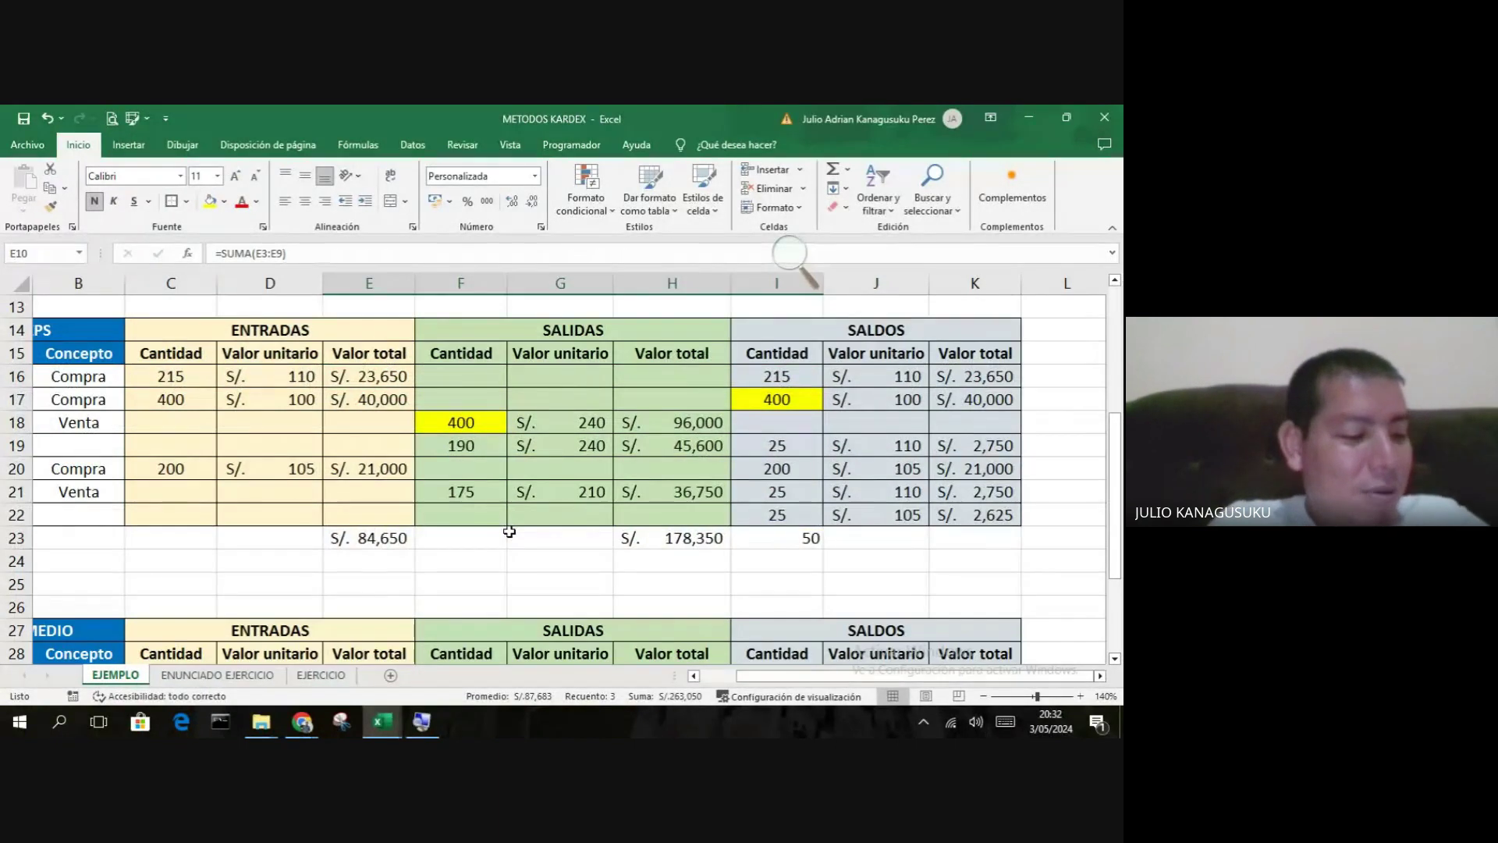
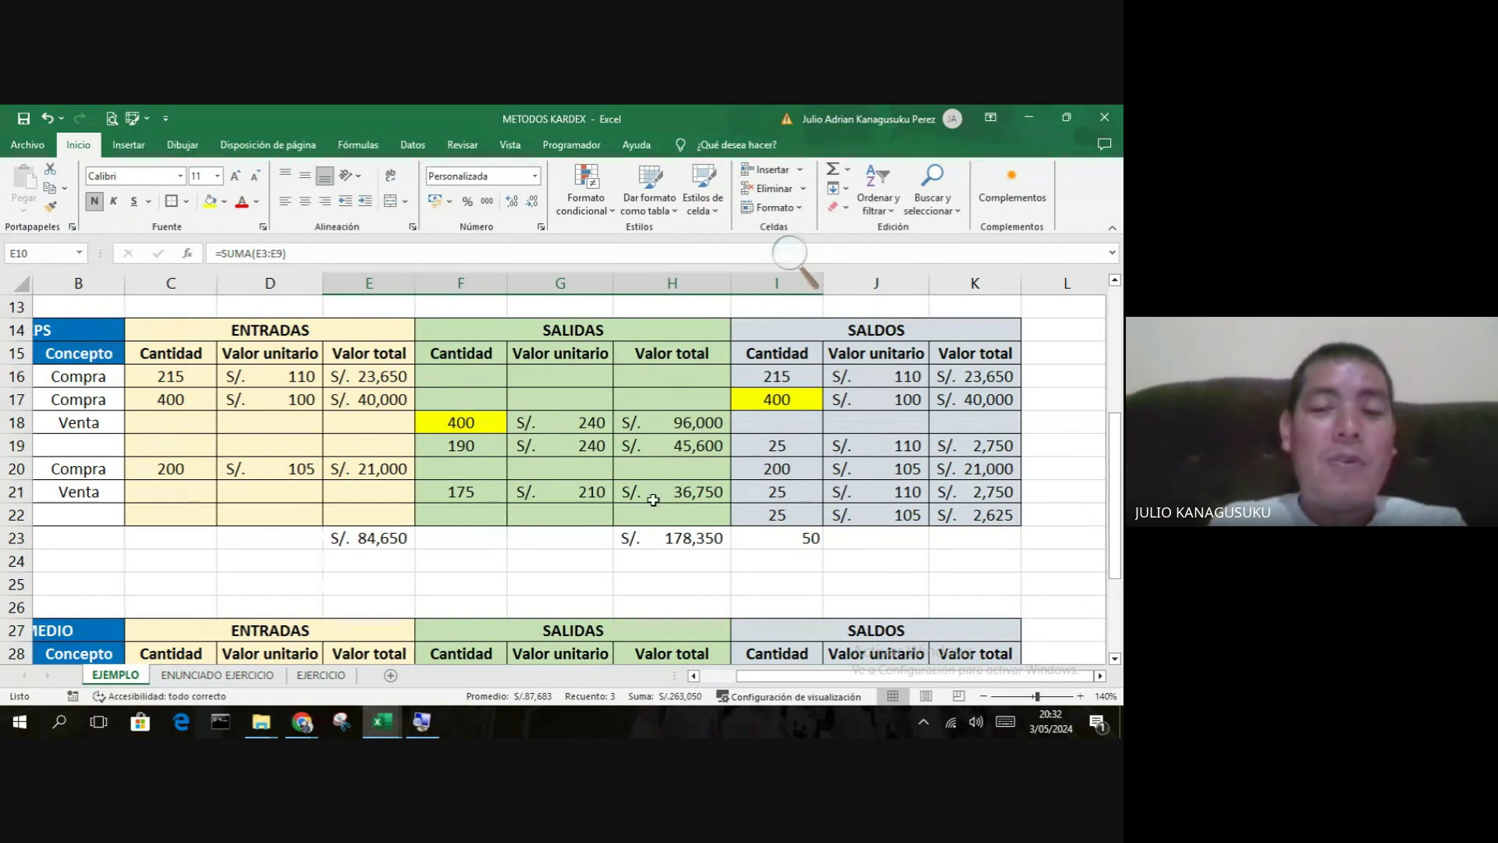
{"action": "scroll", "coordinate": [653, 500], "scroll_direction": "up", "scroll_amount": 3}
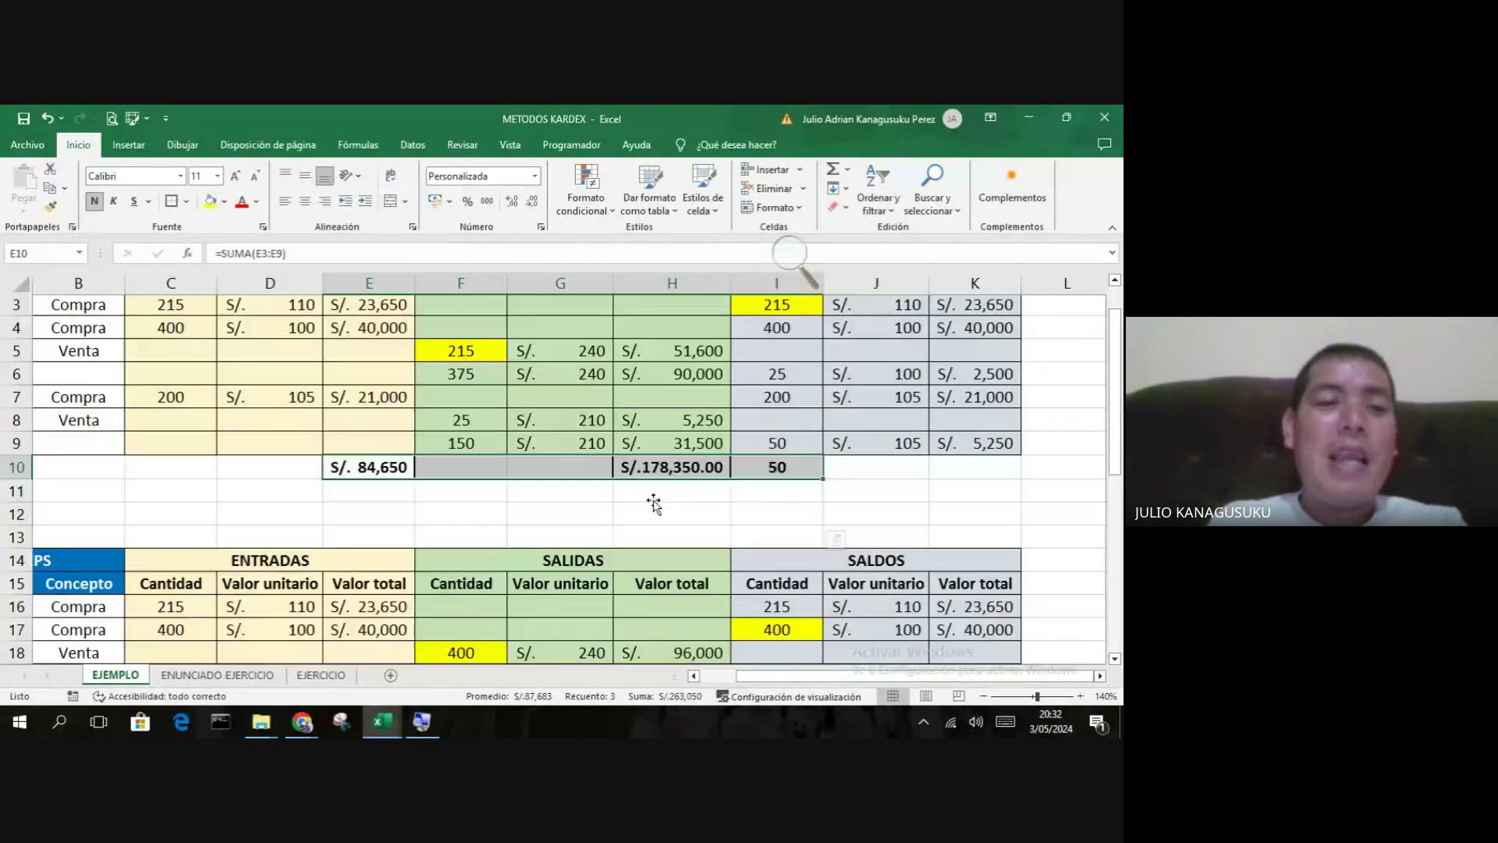
- Review the PEPS and UEPS example tables, the exercise statement and the blank exercise sheet
{"action": "scroll", "coordinate": [426, 492], "scroll_direction": "up", "scroll_amount": 1}
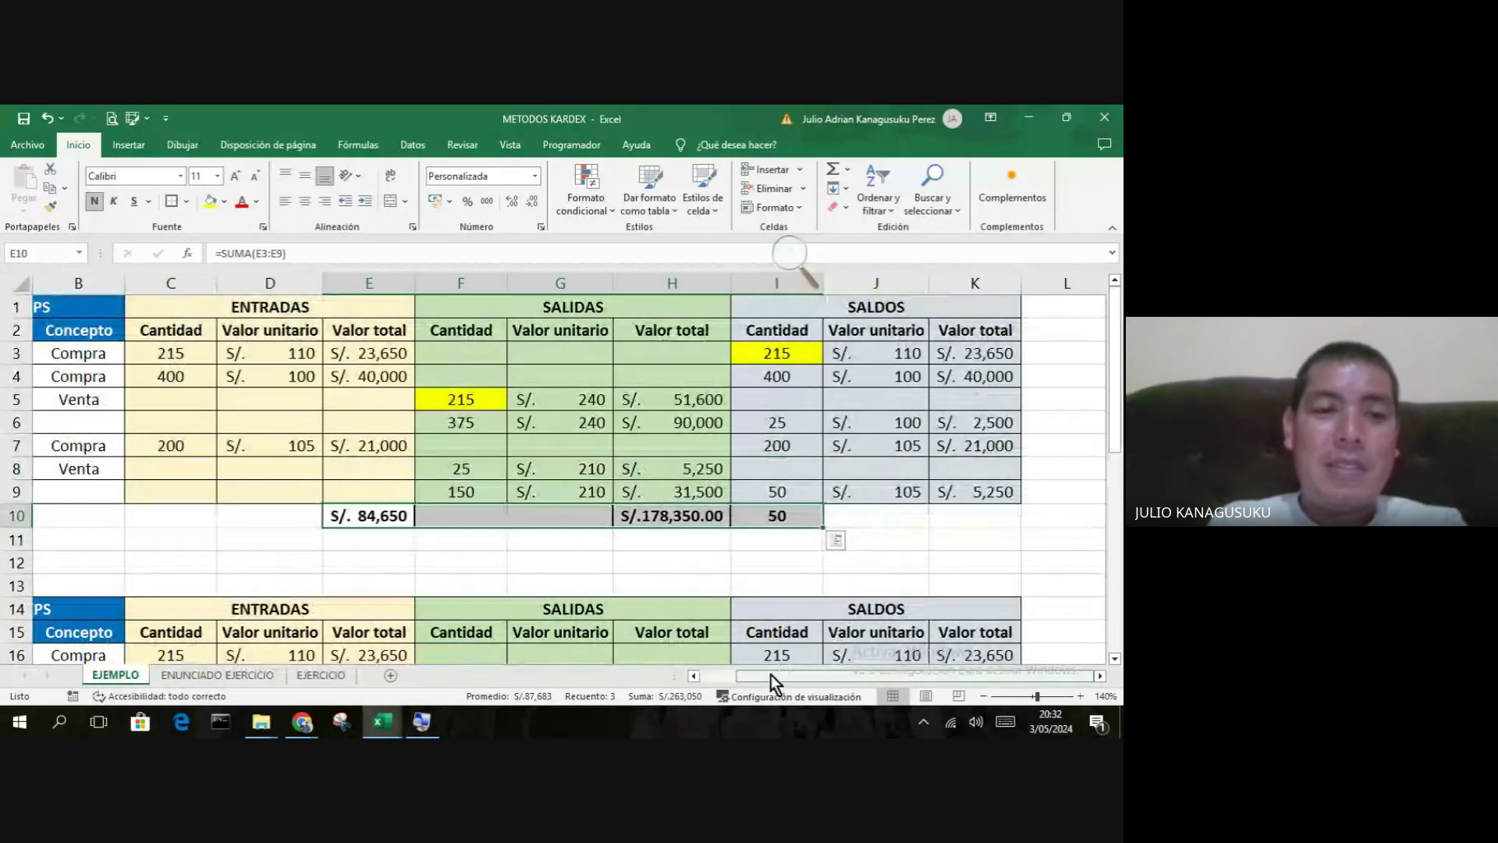
{"action": "left_click_drag", "start_coordinate": [771, 675], "coordinate": [700, 676]}
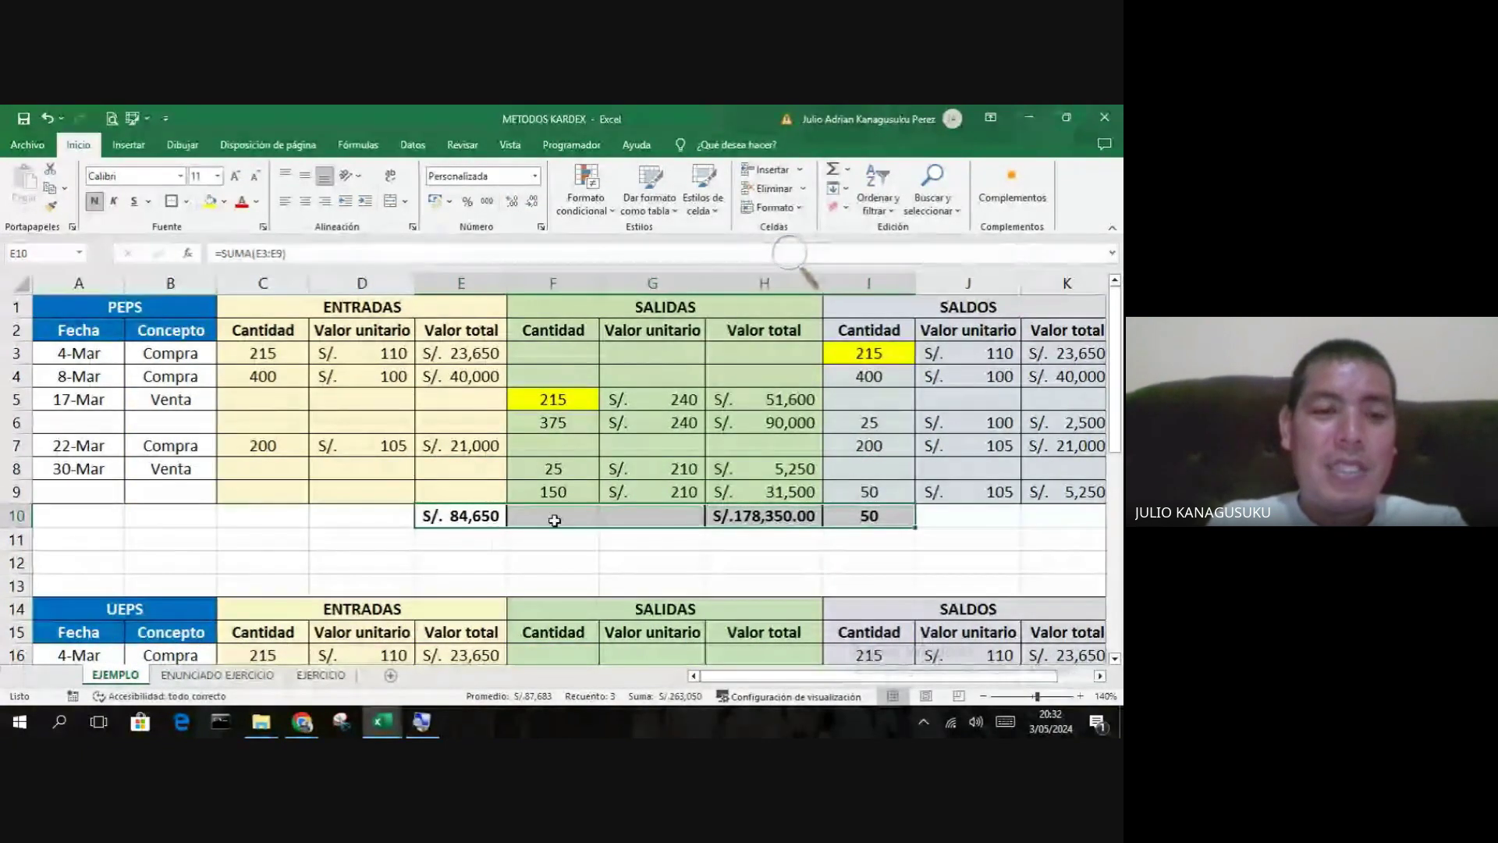
{"action": "scroll", "coordinate": [554, 520], "scroll_direction": "down", "scroll_amount": 2}
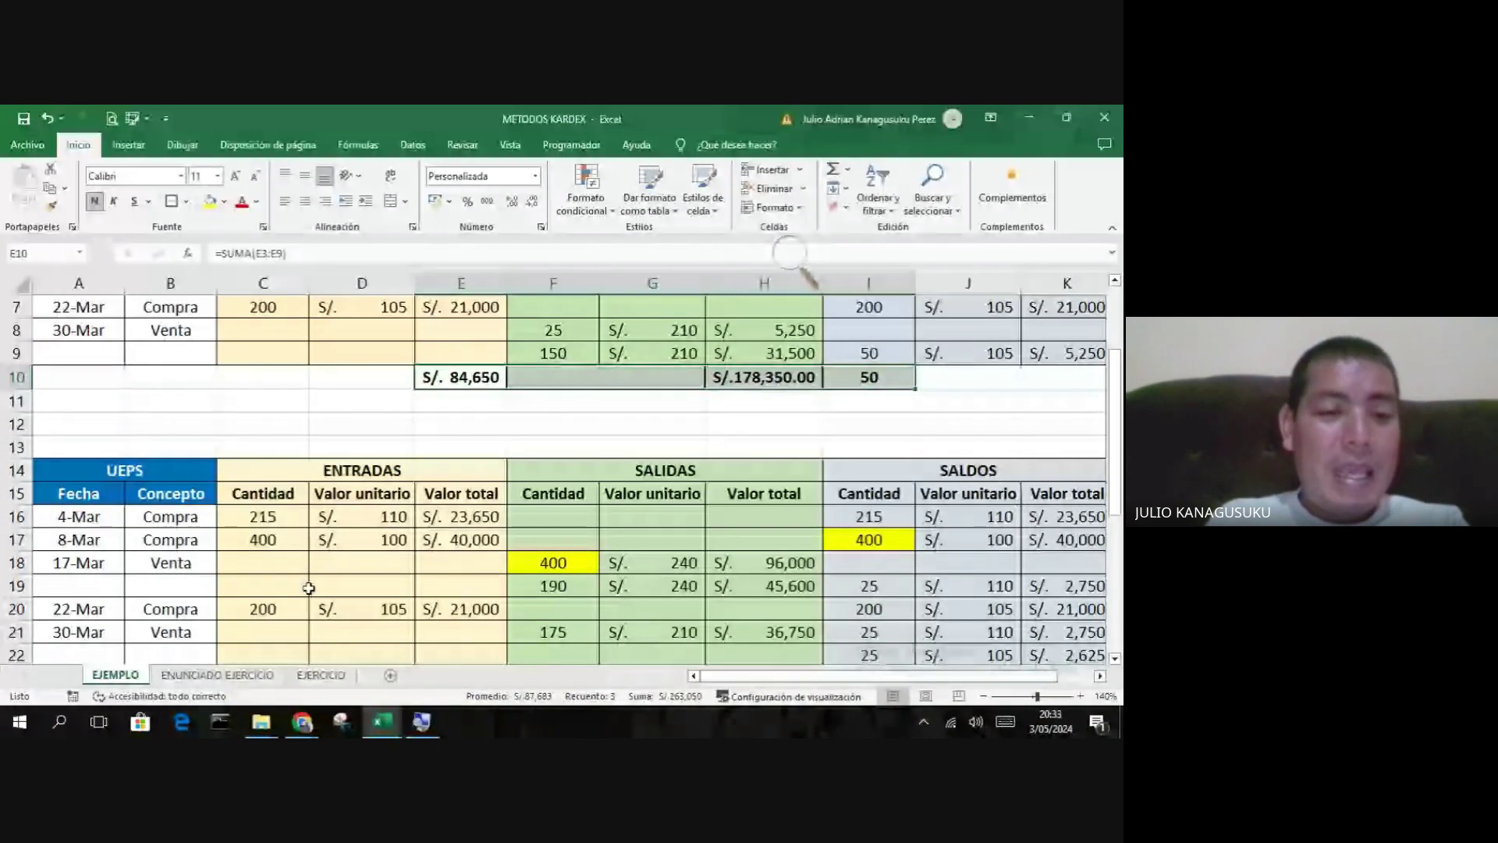
{"action": "left_click", "coordinate": [218, 676]}
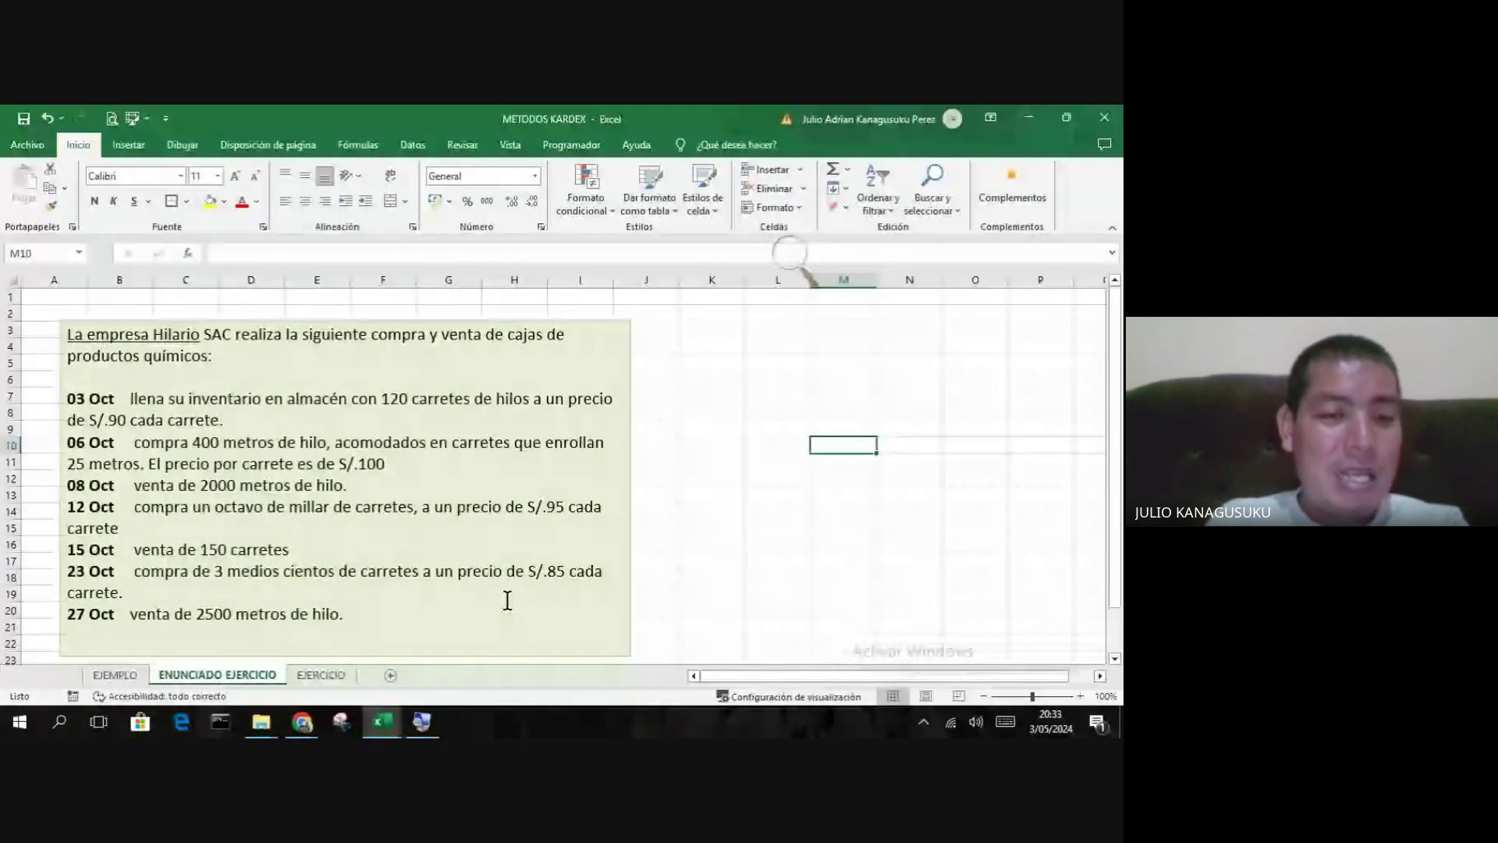
{"action": "left_click", "coordinate": [311, 675]}
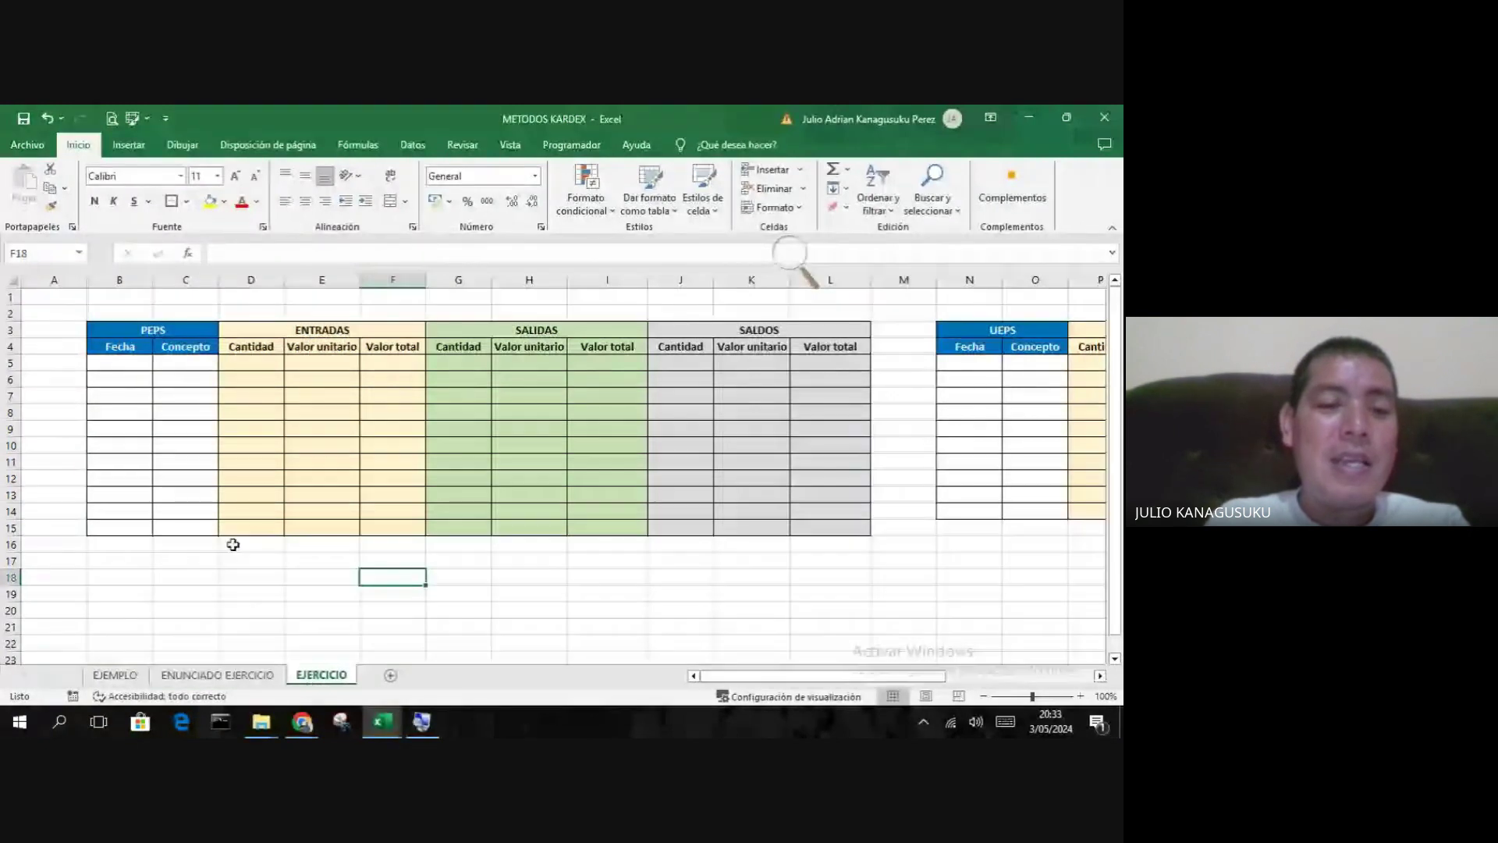
- On the ENUNCIADO EJERCICIO sheet, enter the label PRECIO DE VENTA in K5 and the value 150 in M5
{"action": "left_click", "coordinate": [222, 673]}
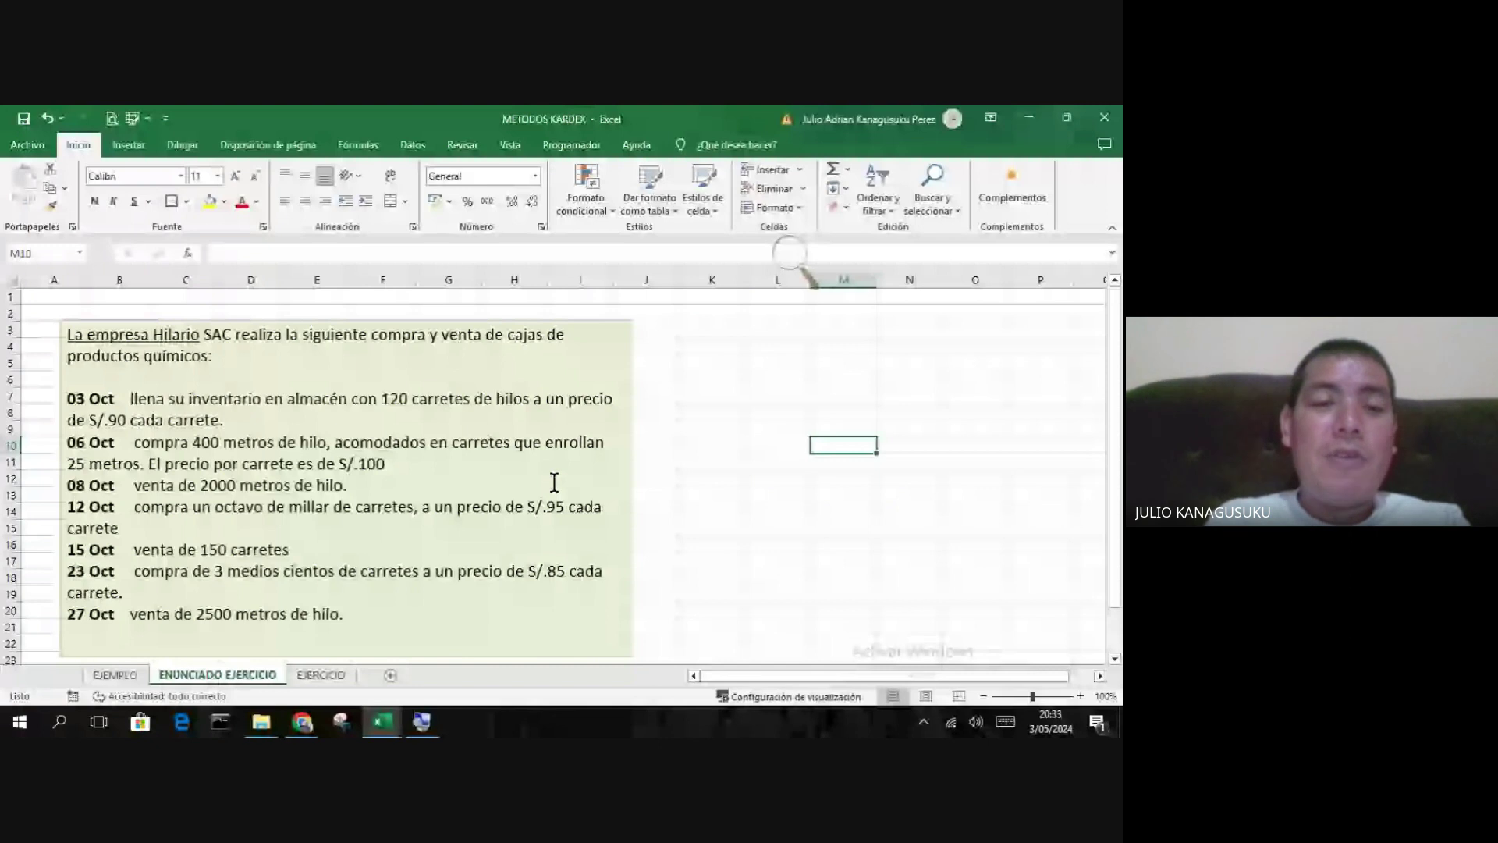
{"action": "left_click", "coordinate": [717, 367]}
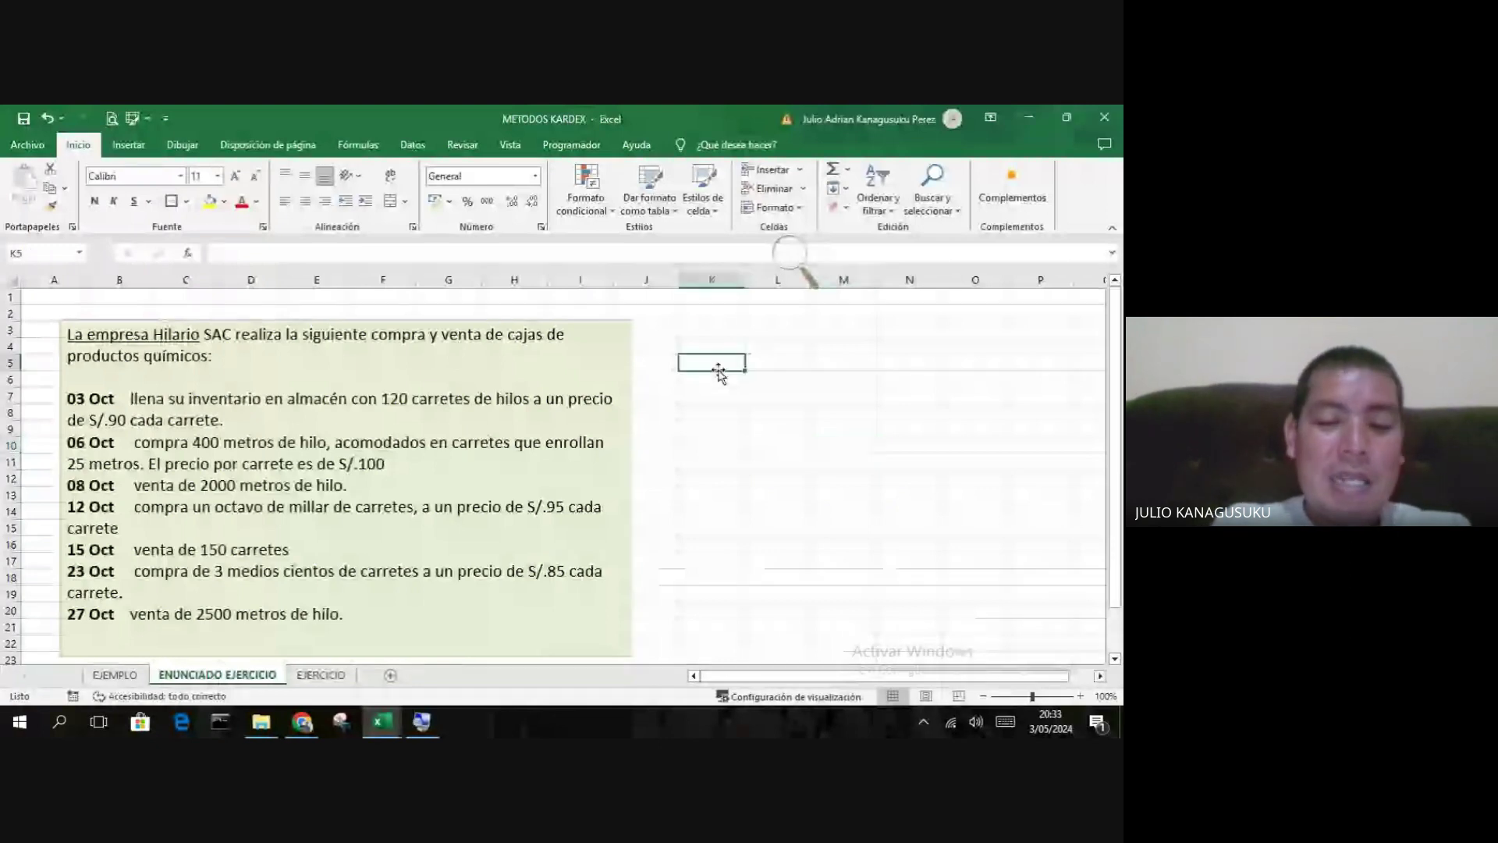
{"action": "double_click", "coordinate": [718, 368]}
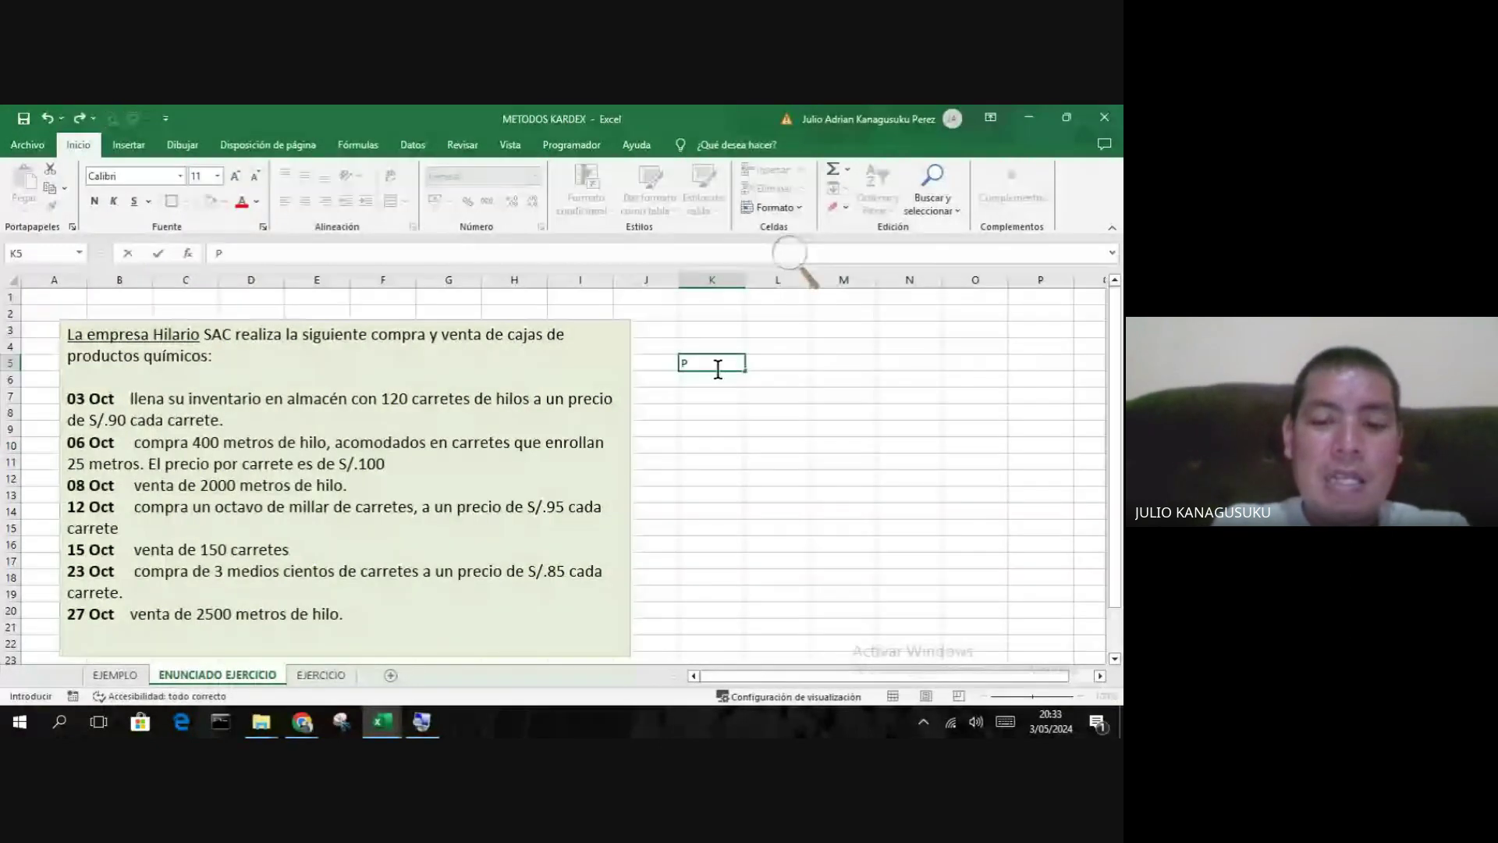
{"action": "type", "text": "PRECIO DE VENTA"}
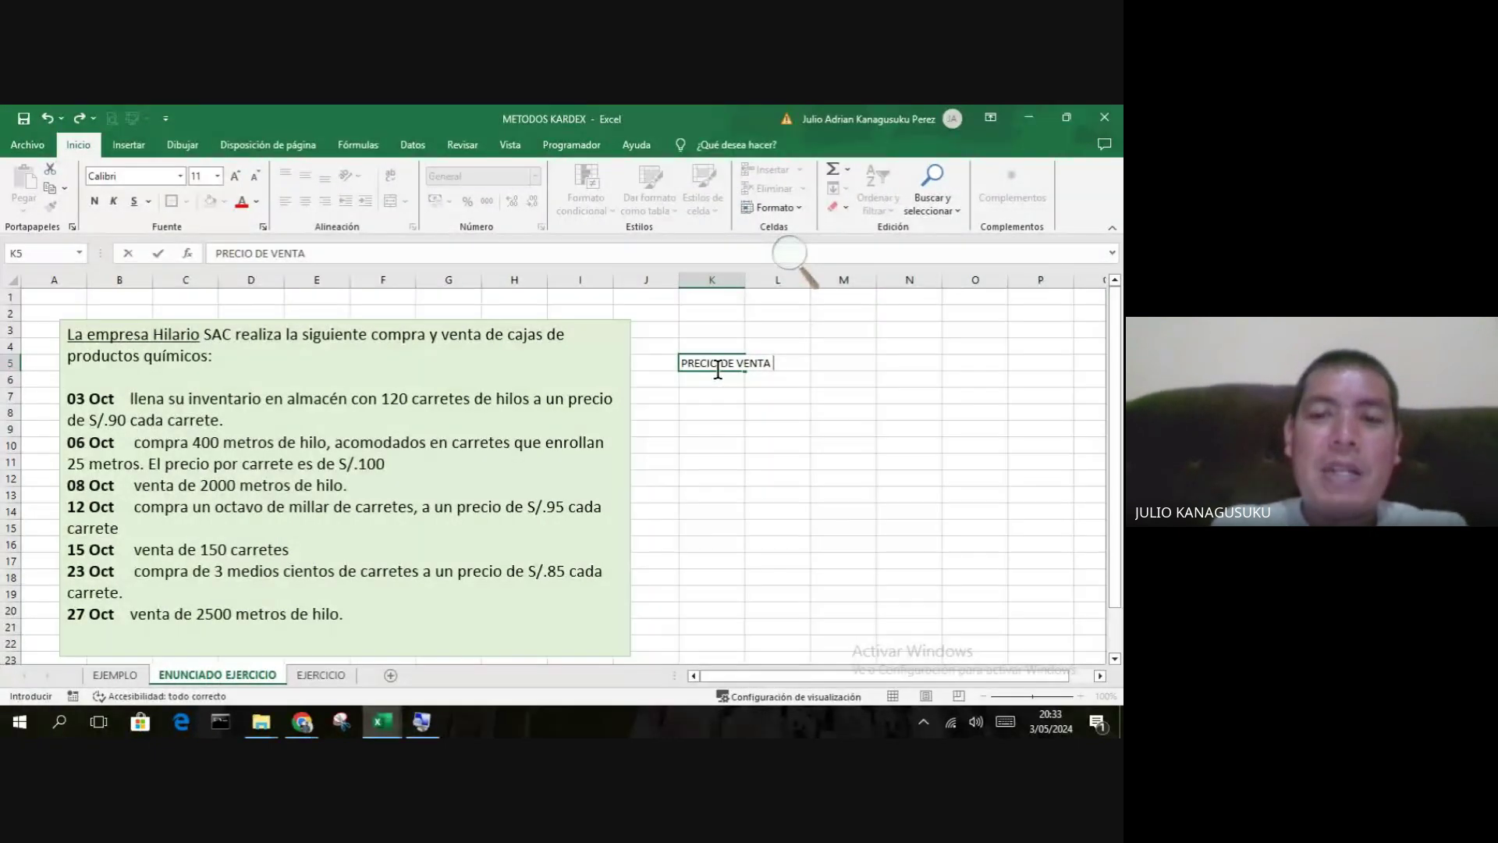
{"action": "key", "text": "Tab"}
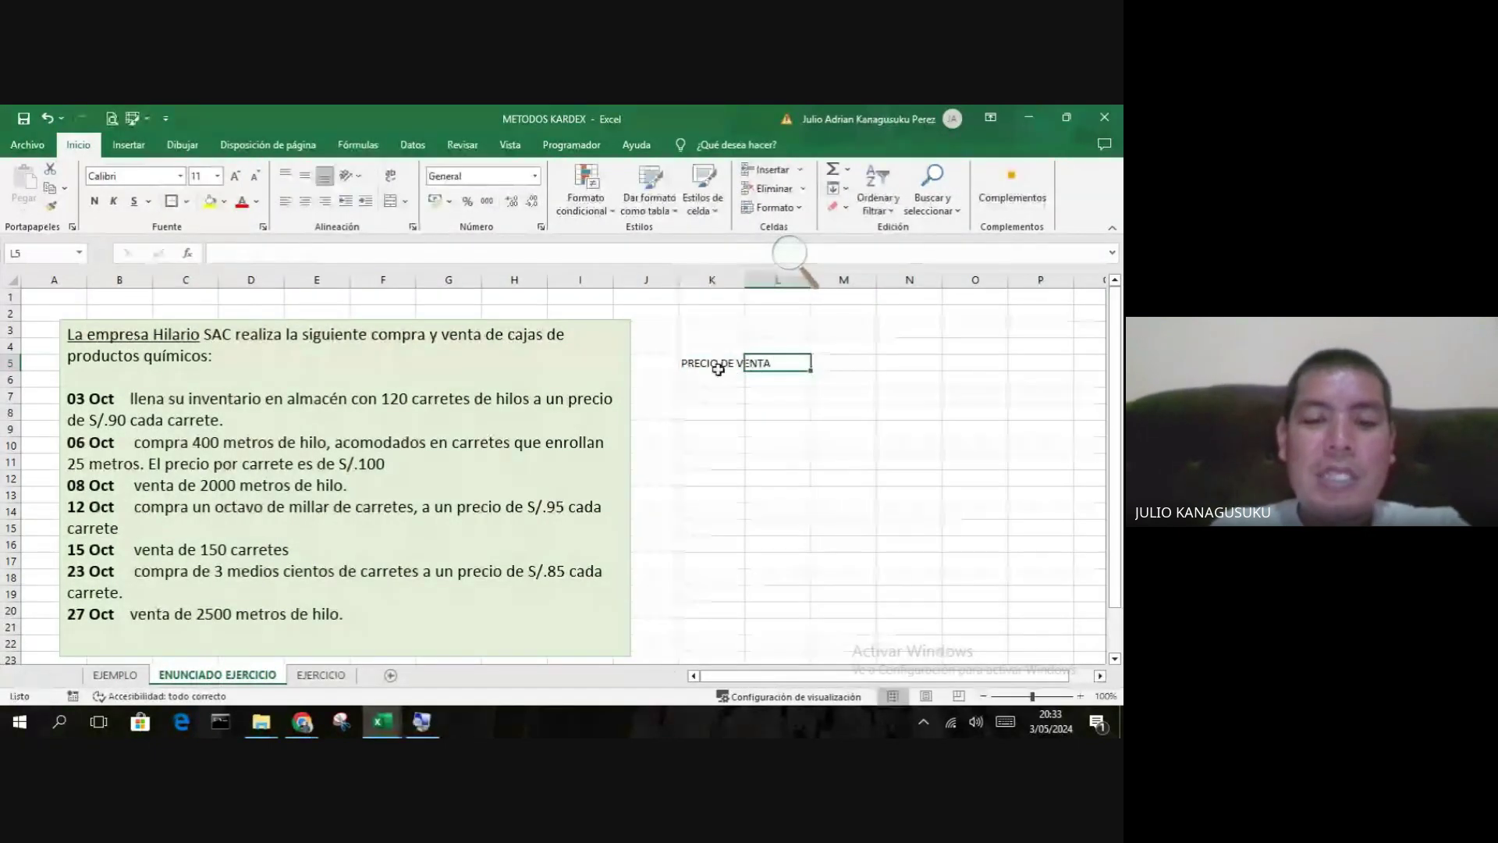
{"action": "key", "text": "Tab"}
{"action": "type", "text": "1"}
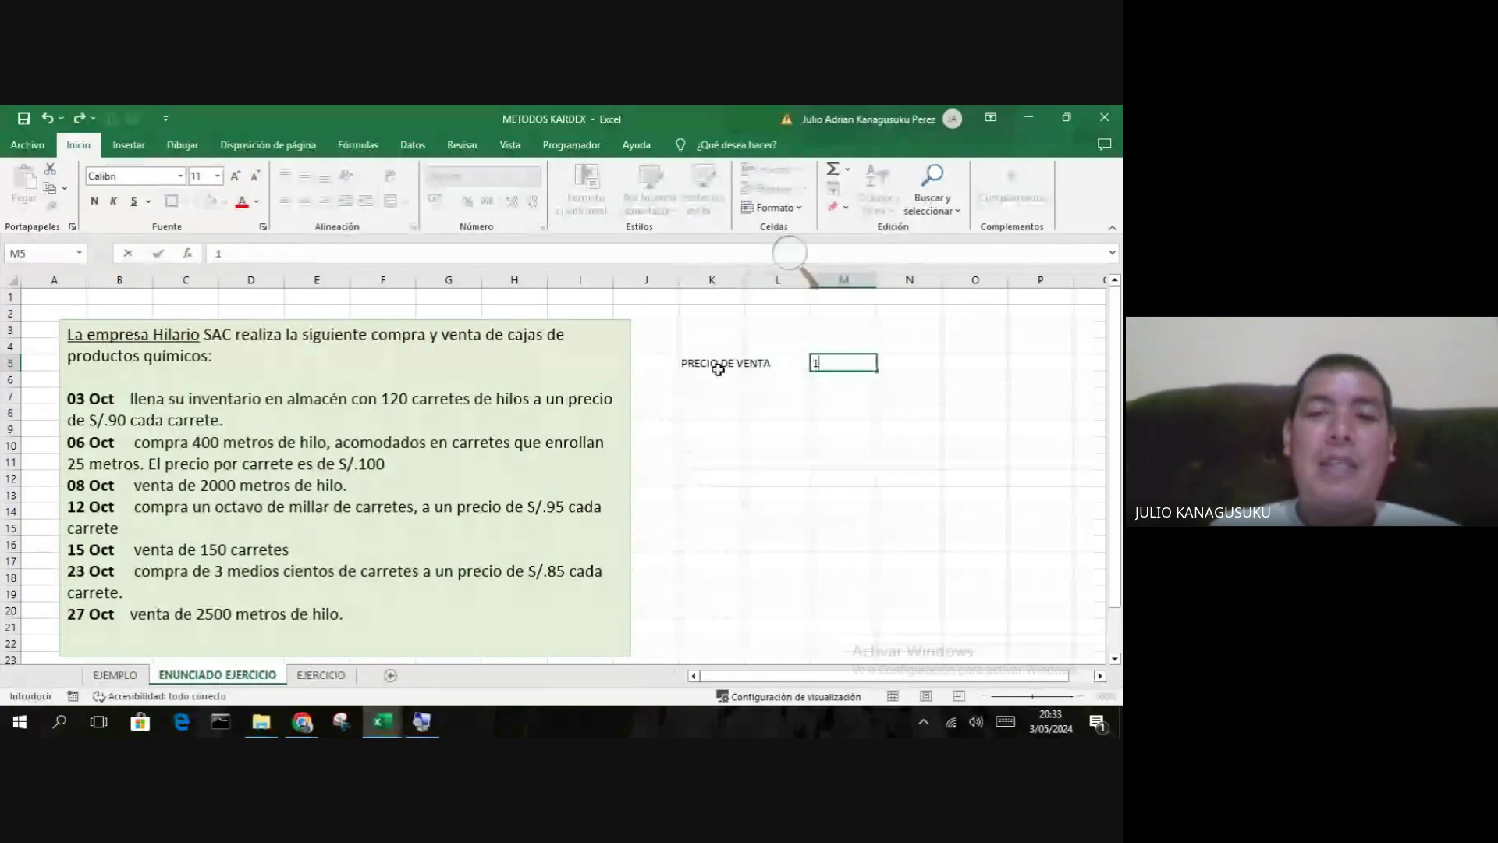
{"action": "type", "text": "50"}
{"action": "left_click", "coordinate": [708, 363]}
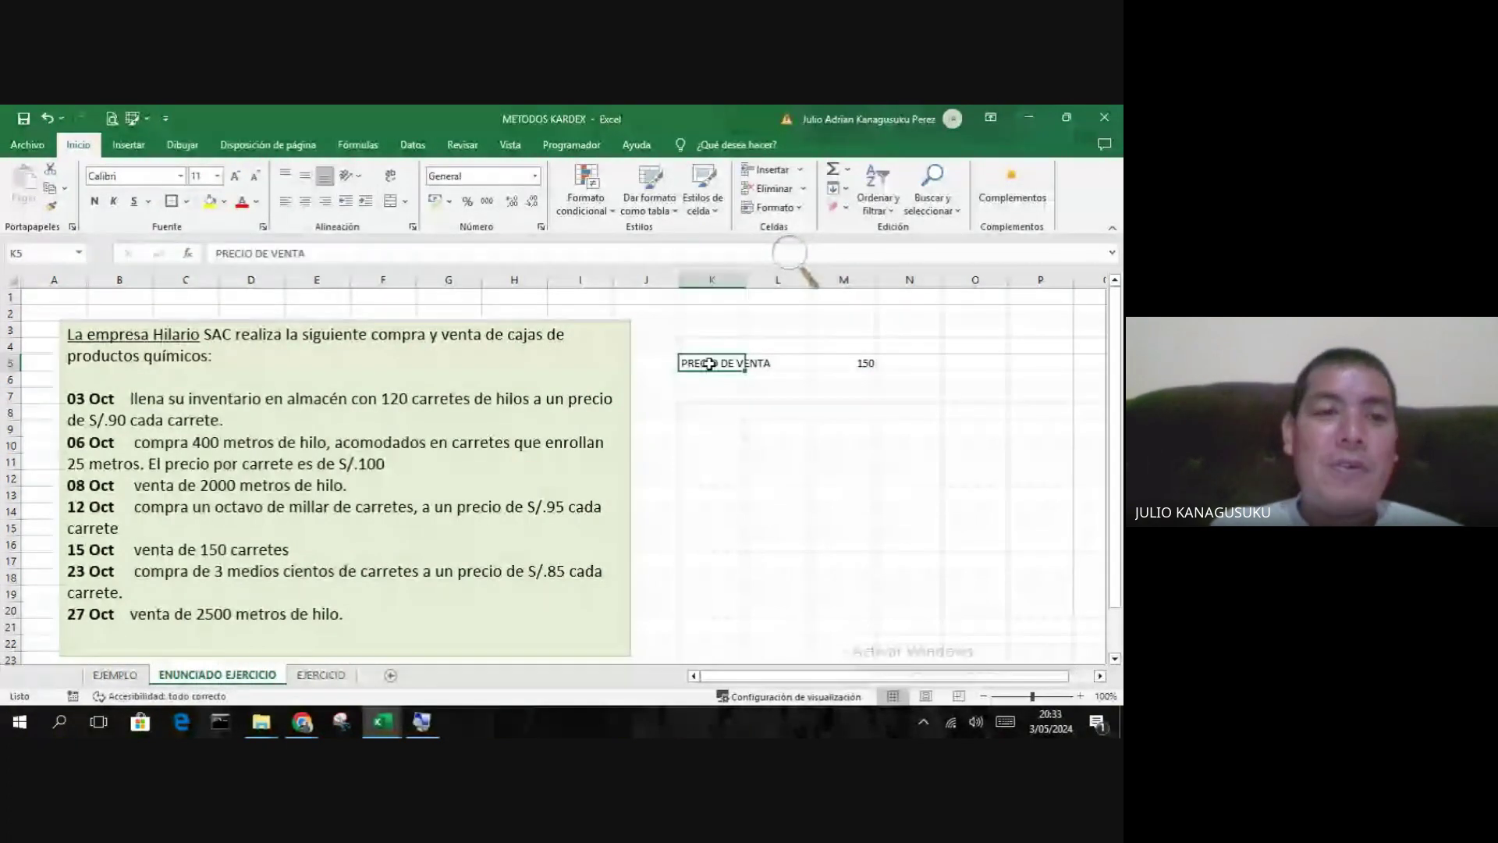
- Format the sale price cells K5:M5 in bold with a yellow fill and a larger font size
{"action": "left_click_drag", "start_coordinate": [709, 363], "coordinate": [858, 363]}
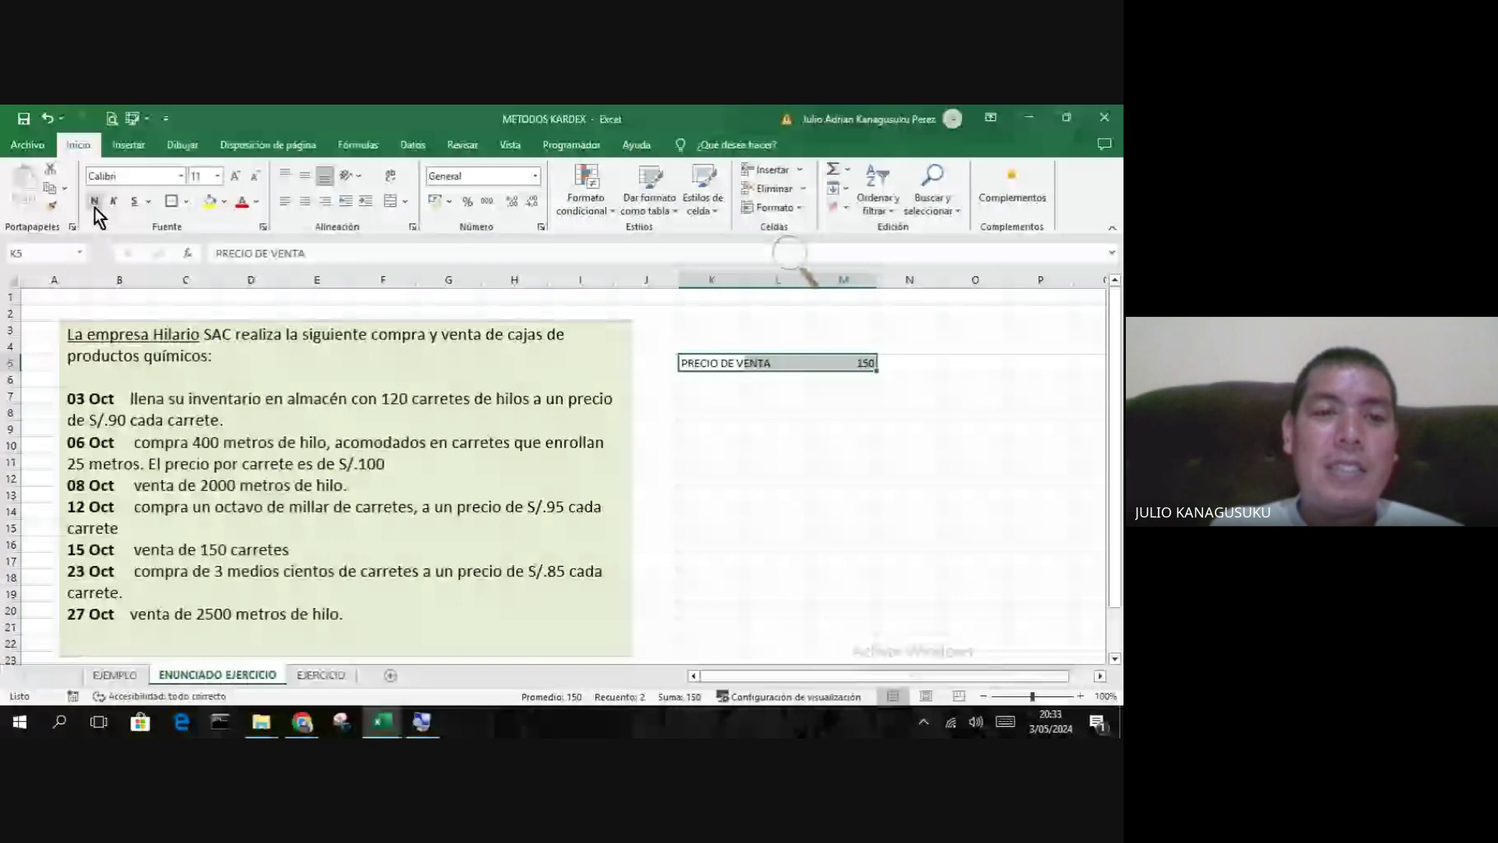
{"action": "left_click", "coordinate": [94, 203]}
{"action": "left_click", "coordinate": [209, 202]}
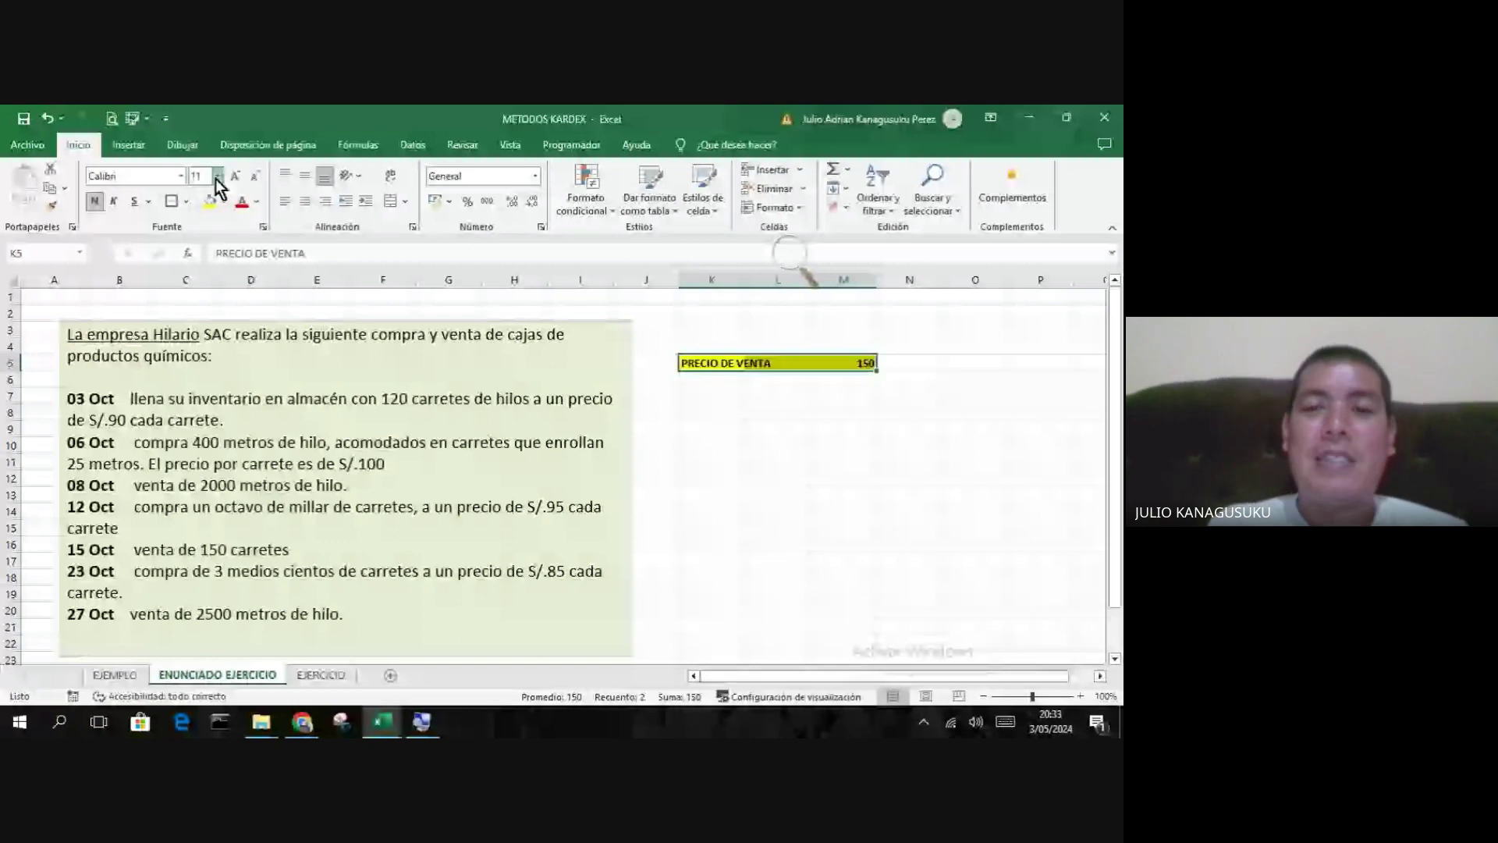
{"action": "left_click", "coordinate": [217, 176]}
{"action": "left_click", "coordinate": [201, 283]}
{"action": "left_click", "coordinate": [841, 449]}
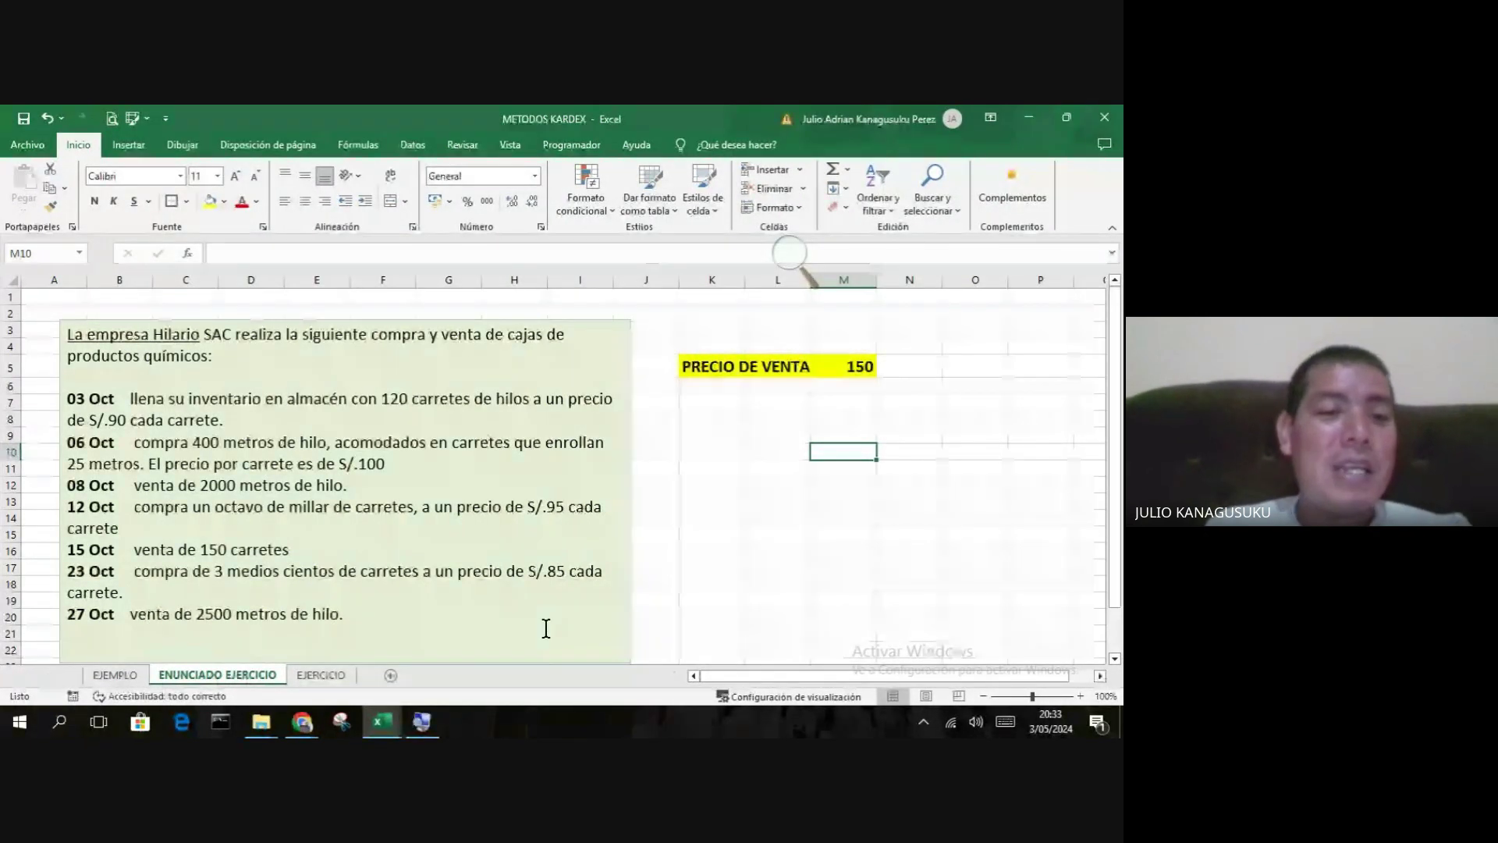
- Check the blank tables on the EJERCICIO sheet and return to the exercise statement
{"action": "left_click", "coordinate": [321, 675]}
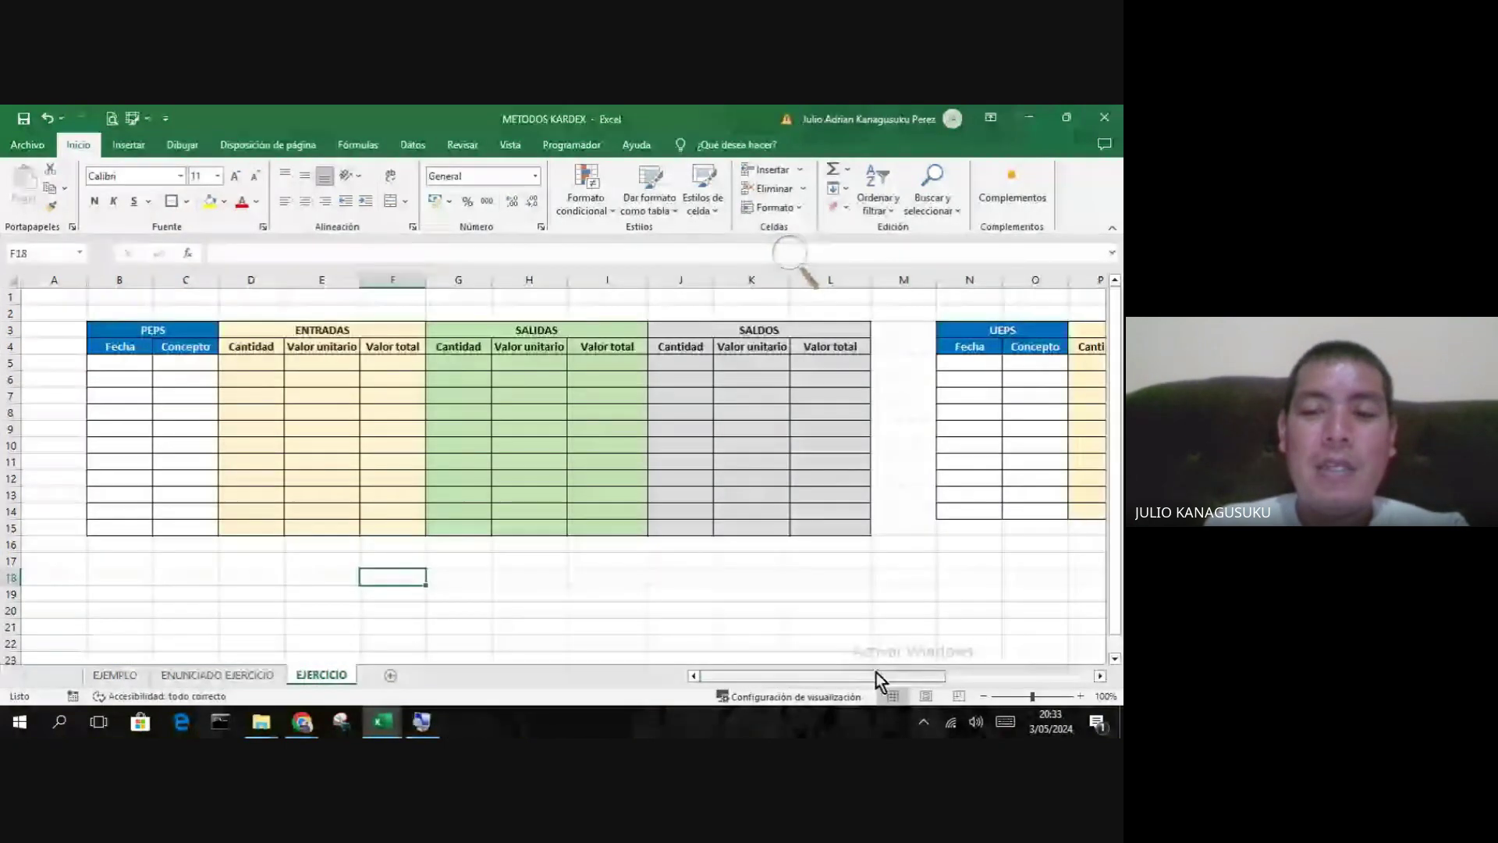
{"action": "left_click_drag", "start_coordinate": [875, 675], "coordinate": [737, 690]}
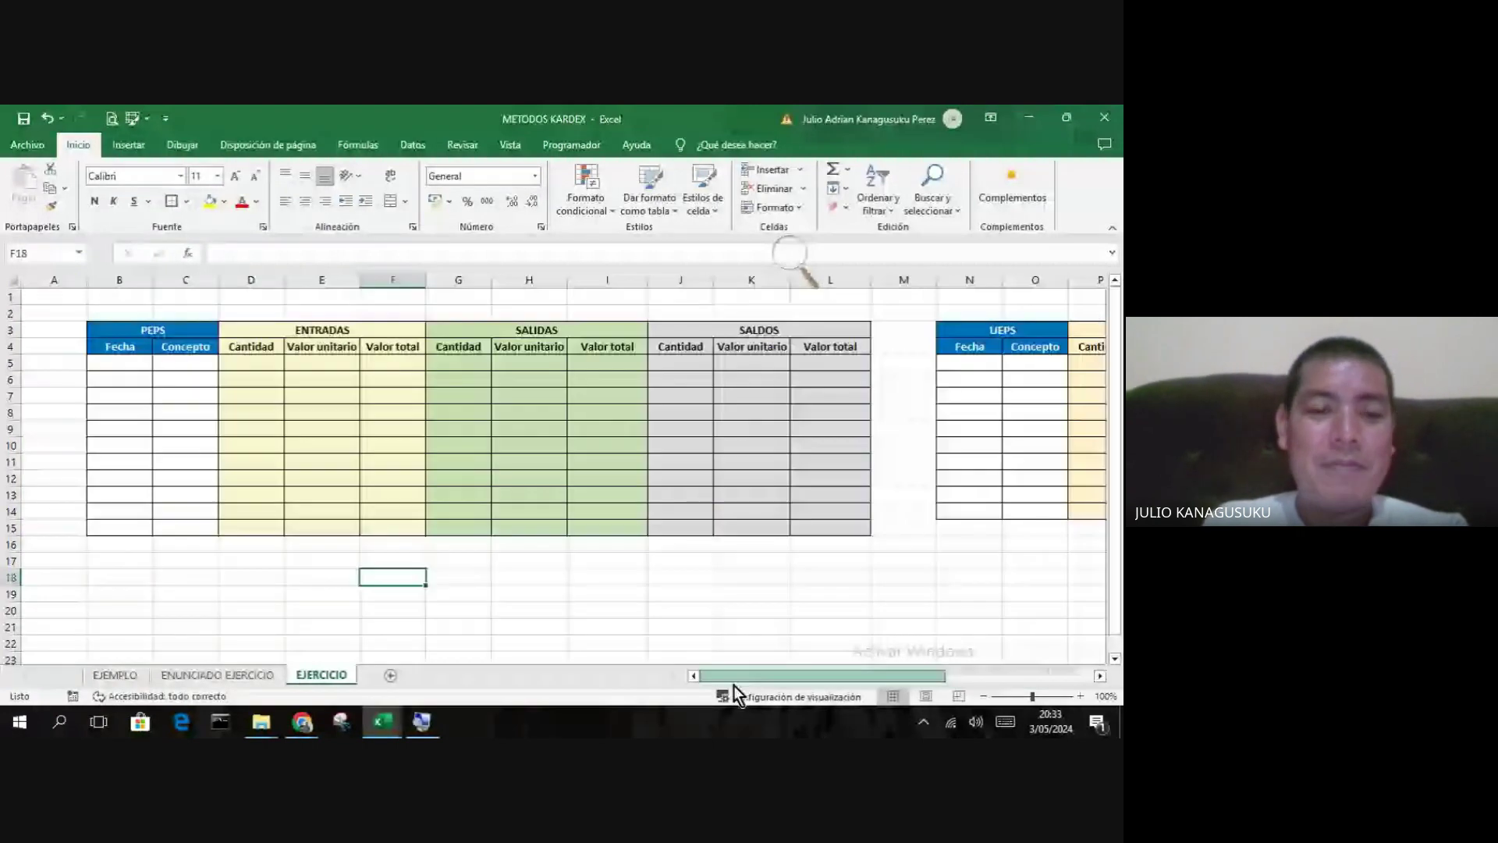
{"action": "left_click", "coordinate": [217, 675]}
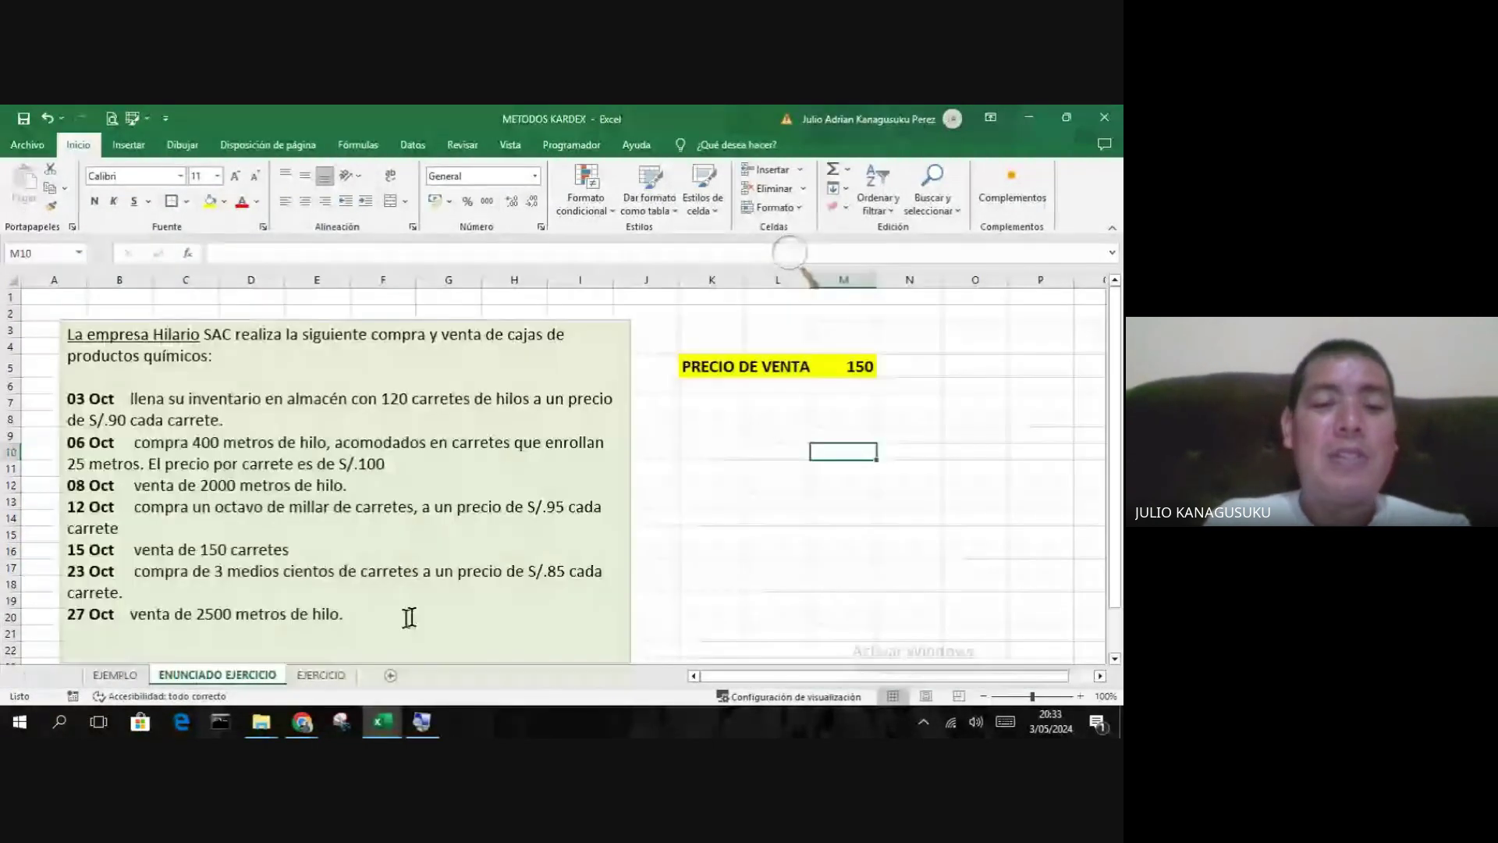
- Switch to the CLASE 6 - MACROS INVENTARIO workbook and enlarge the BÚSQUEDA INVENTARIO sheet to 150%
{"action": "left_click", "coordinate": [399, 723]}
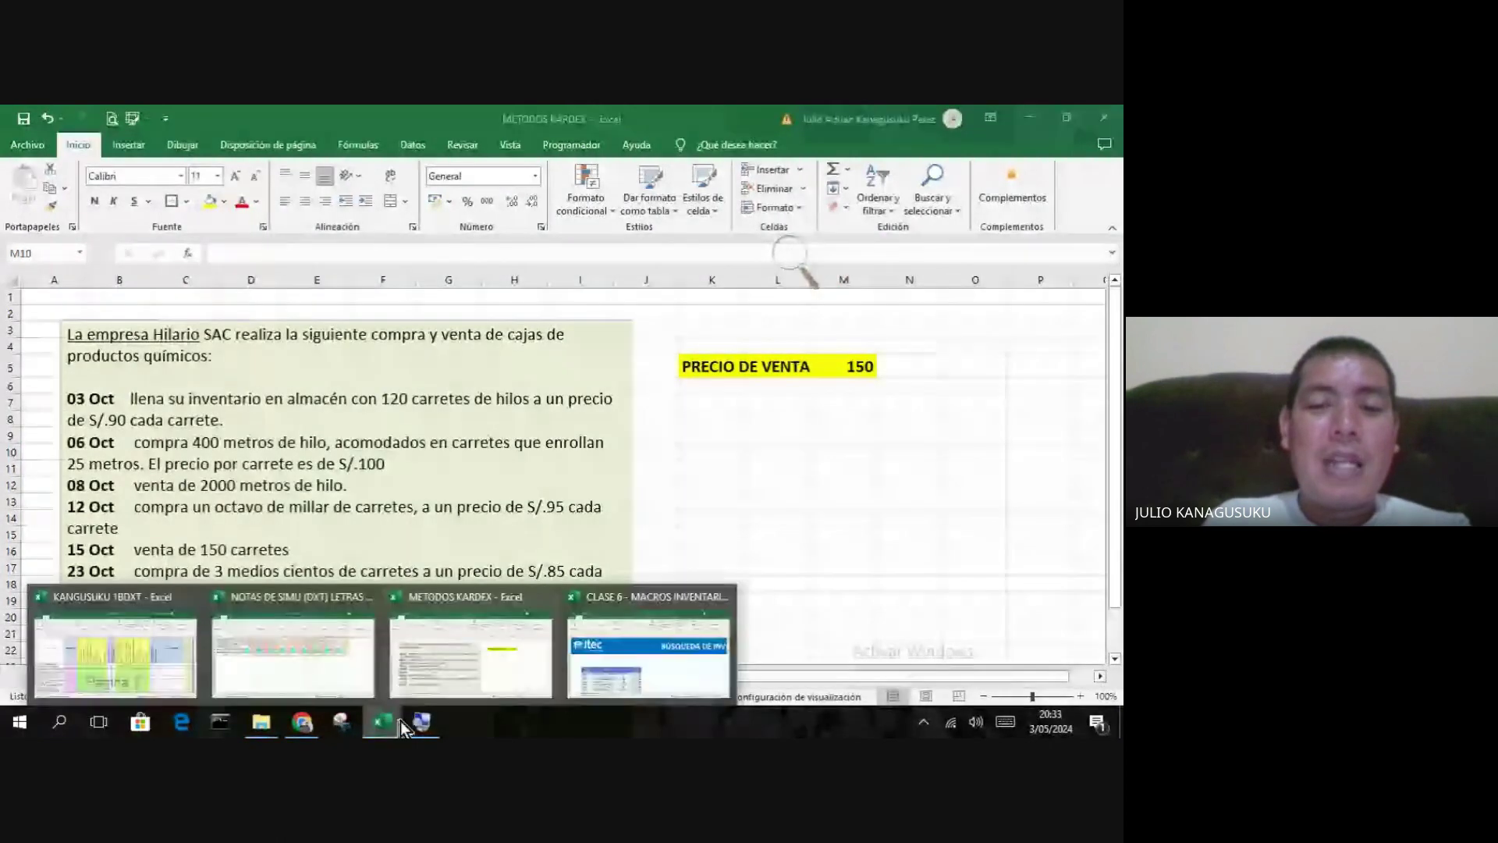
{"action": "left_click", "coordinate": [610, 657]}
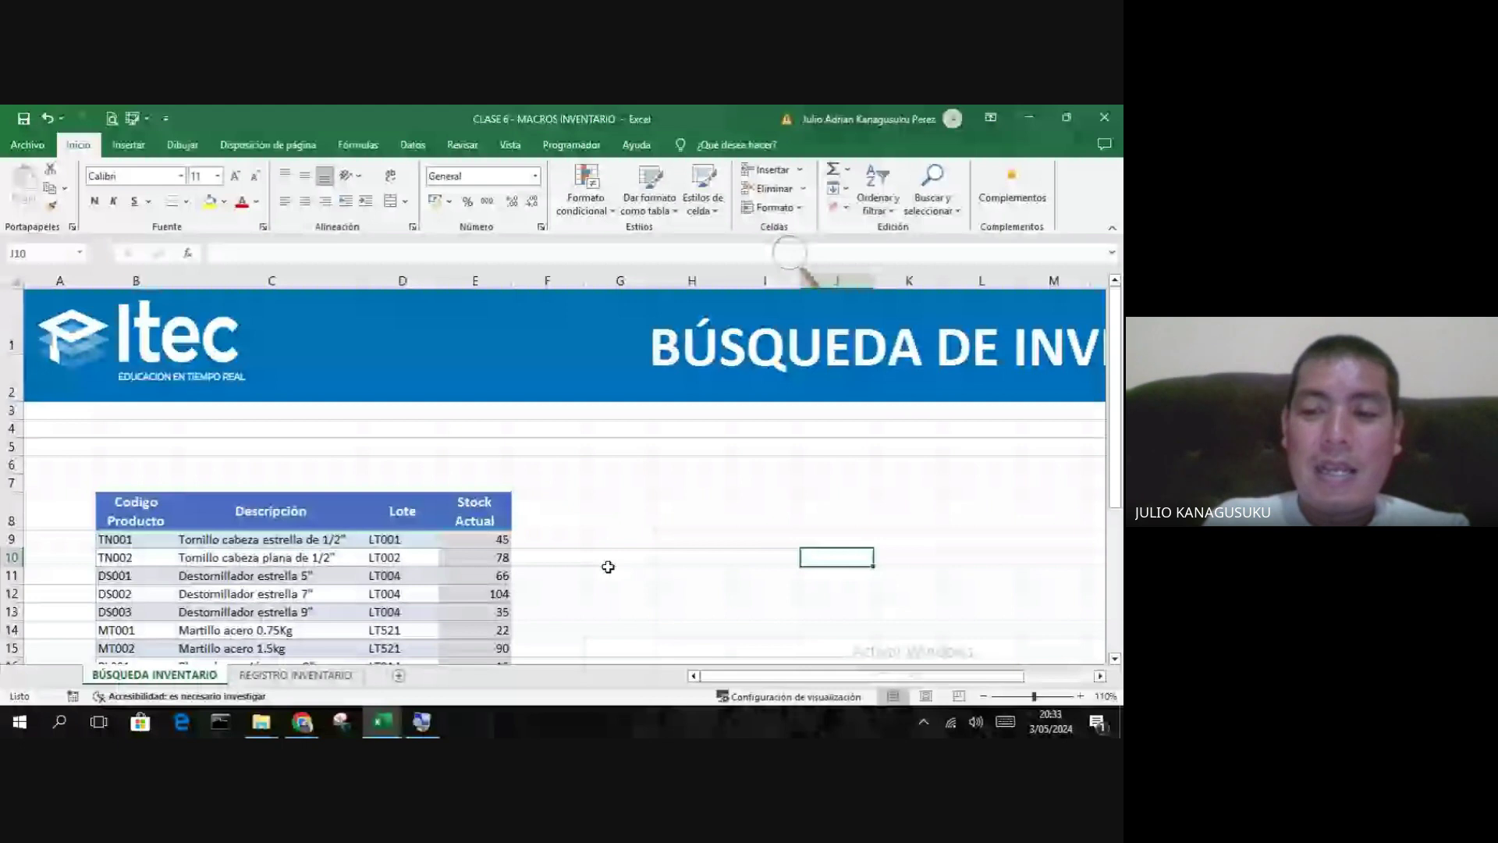
{"action": "left_click", "coordinate": [1081, 696]}
{"action": "left_click", "coordinate": [1080, 696]}
{"action": "left_click", "coordinate": [1081, 696]}
{"action": "left_click", "coordinate": [1080, 696]}
{"action": "left_click_drag", "start_coordinate": [820, 677], "coordinate": [765, 645]}
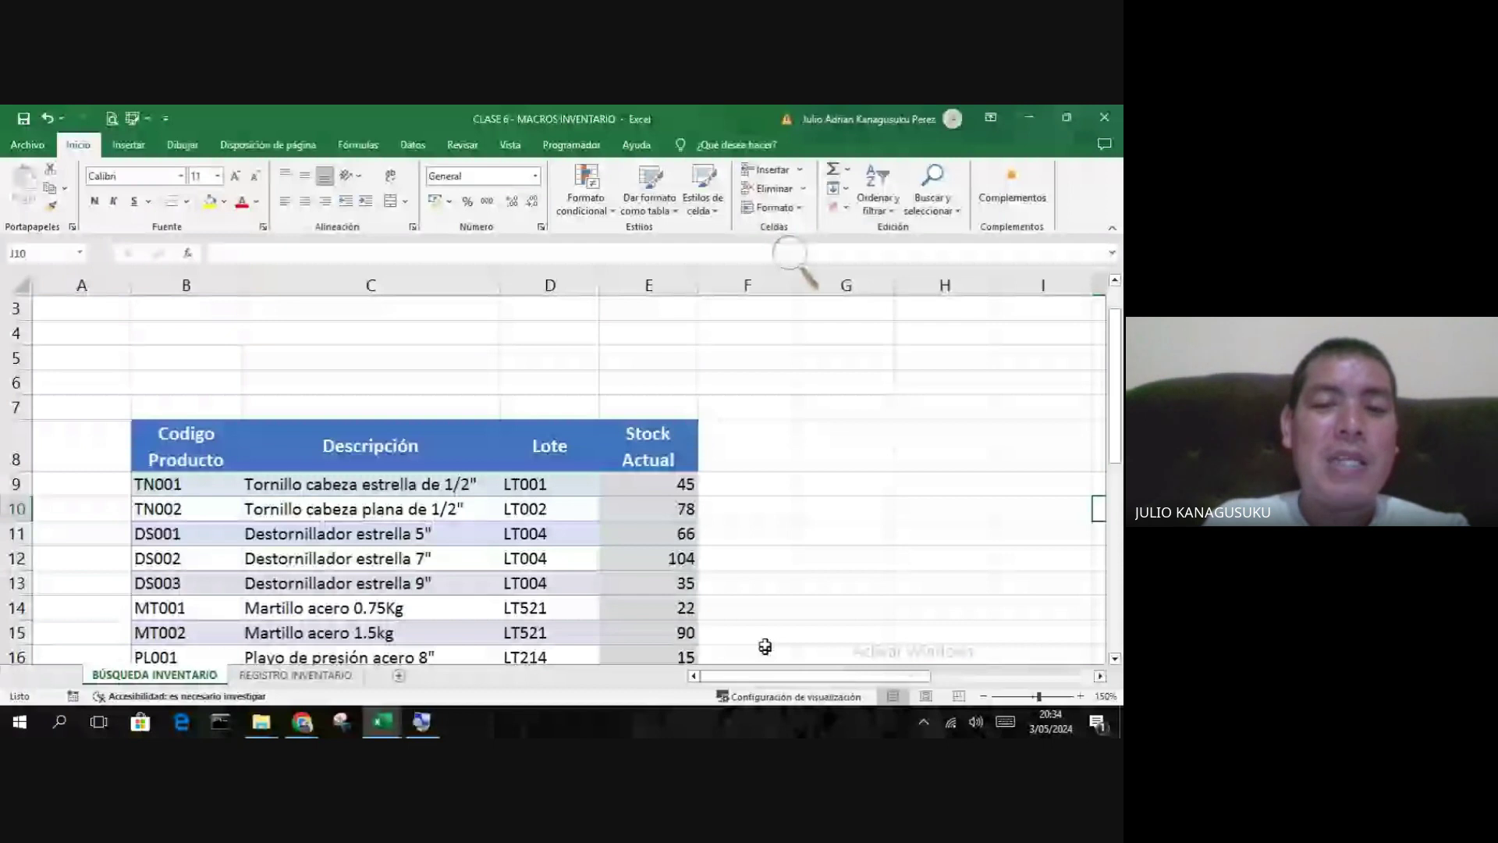
- Examine the product table on the inventory search sheet, including its codes, descriptions, lots and current stock
{"action": "scroll", "coordinate": [816, 622], "scroll_direction": "up", "scroll_amount": 1}
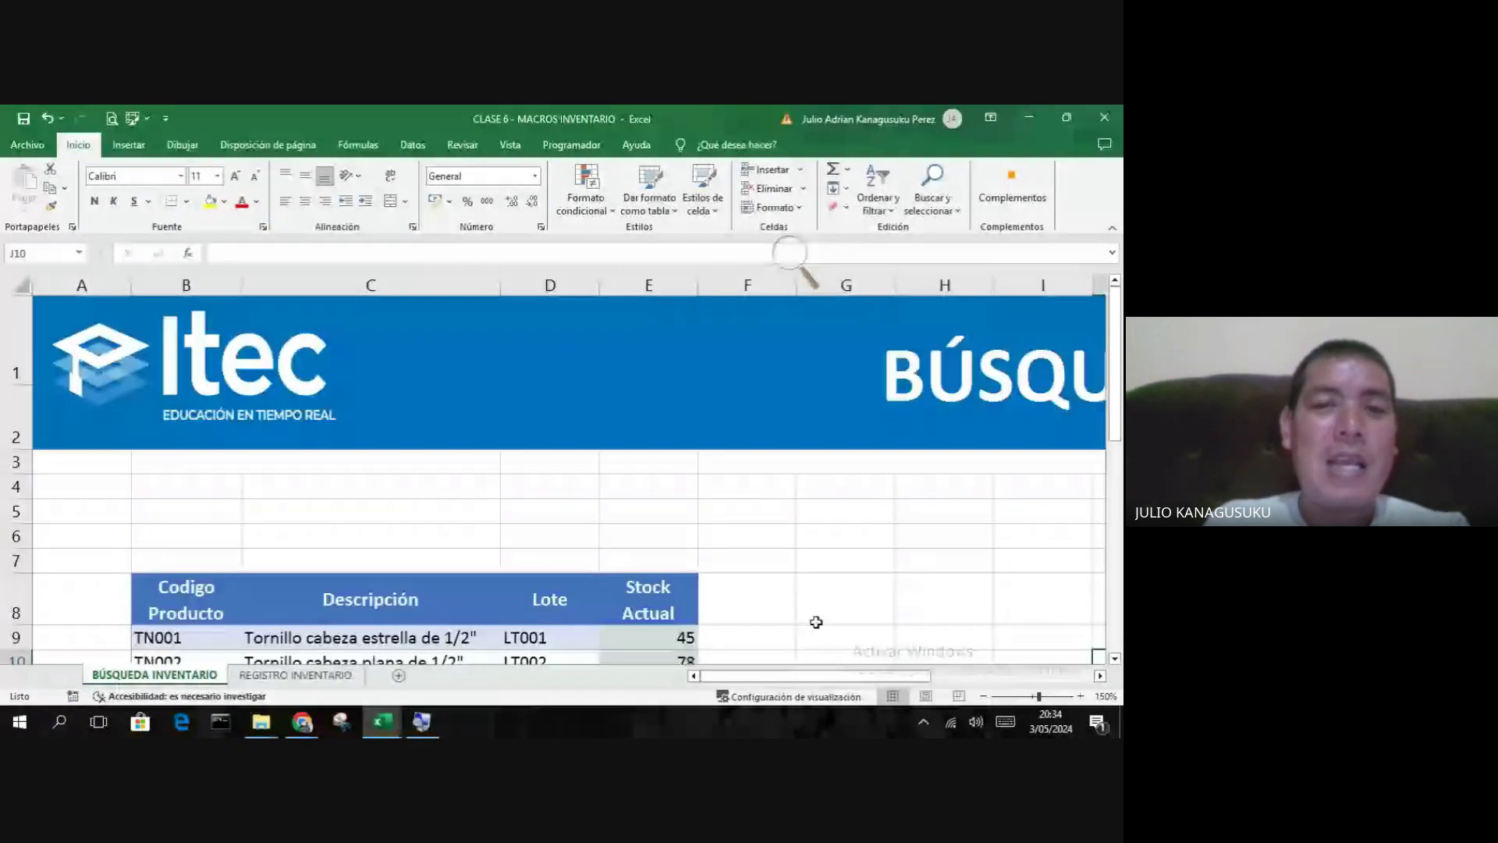
{"action": "scroll", "coordinate": [816, 622], "scroll_direction": "down", "scroll_amount": 2}
{"action": "scroll", "coordinate": [816, 622], "scroll_direction": "up", "scroll_amount": 2}
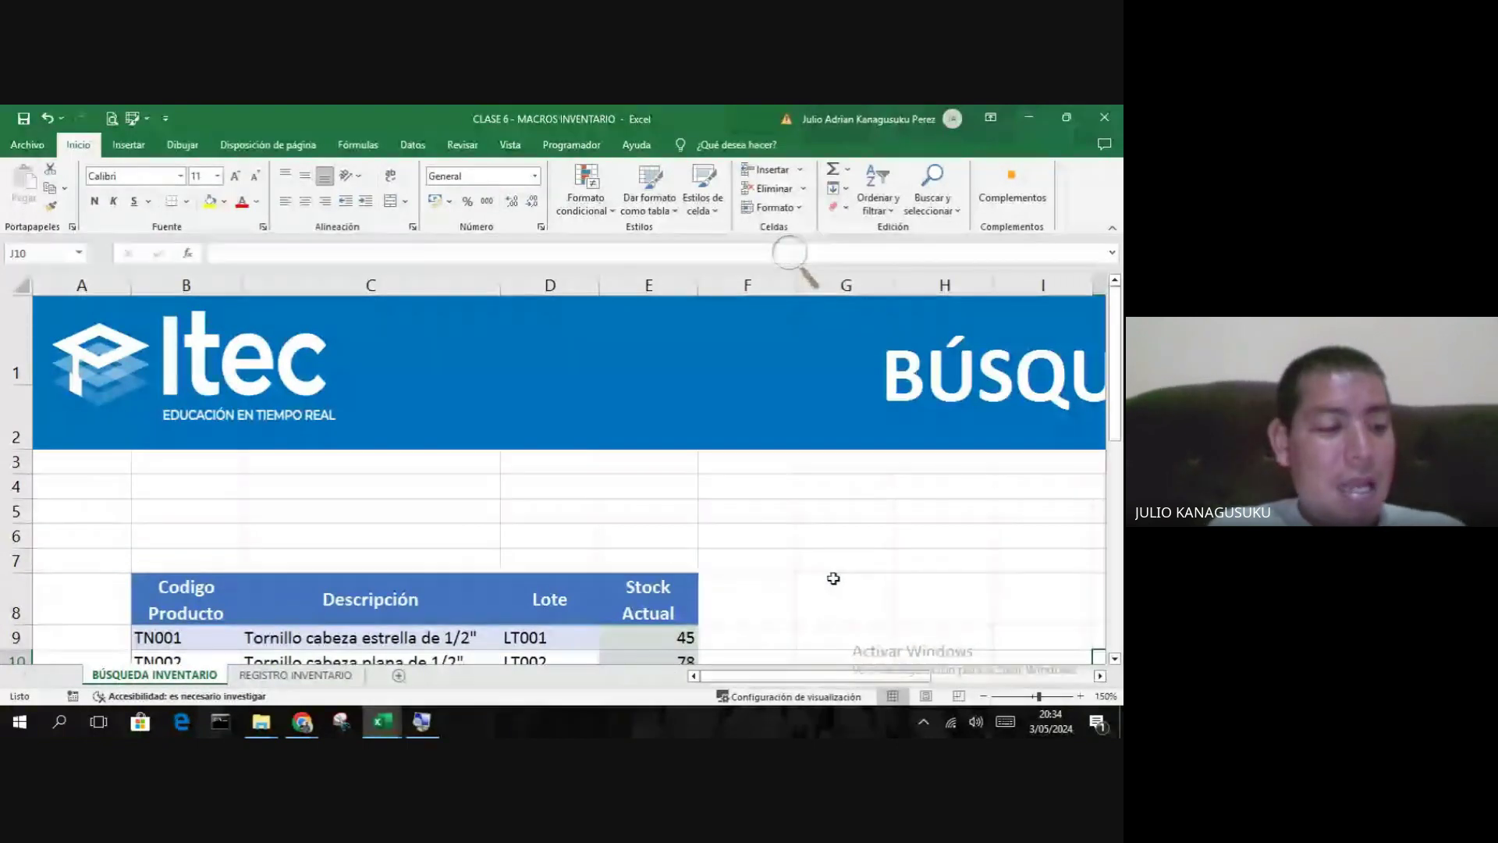
{"action": "scroll", "coordinate": [833, 578], "scroll_direction": "down", "scroll_amount": 2}
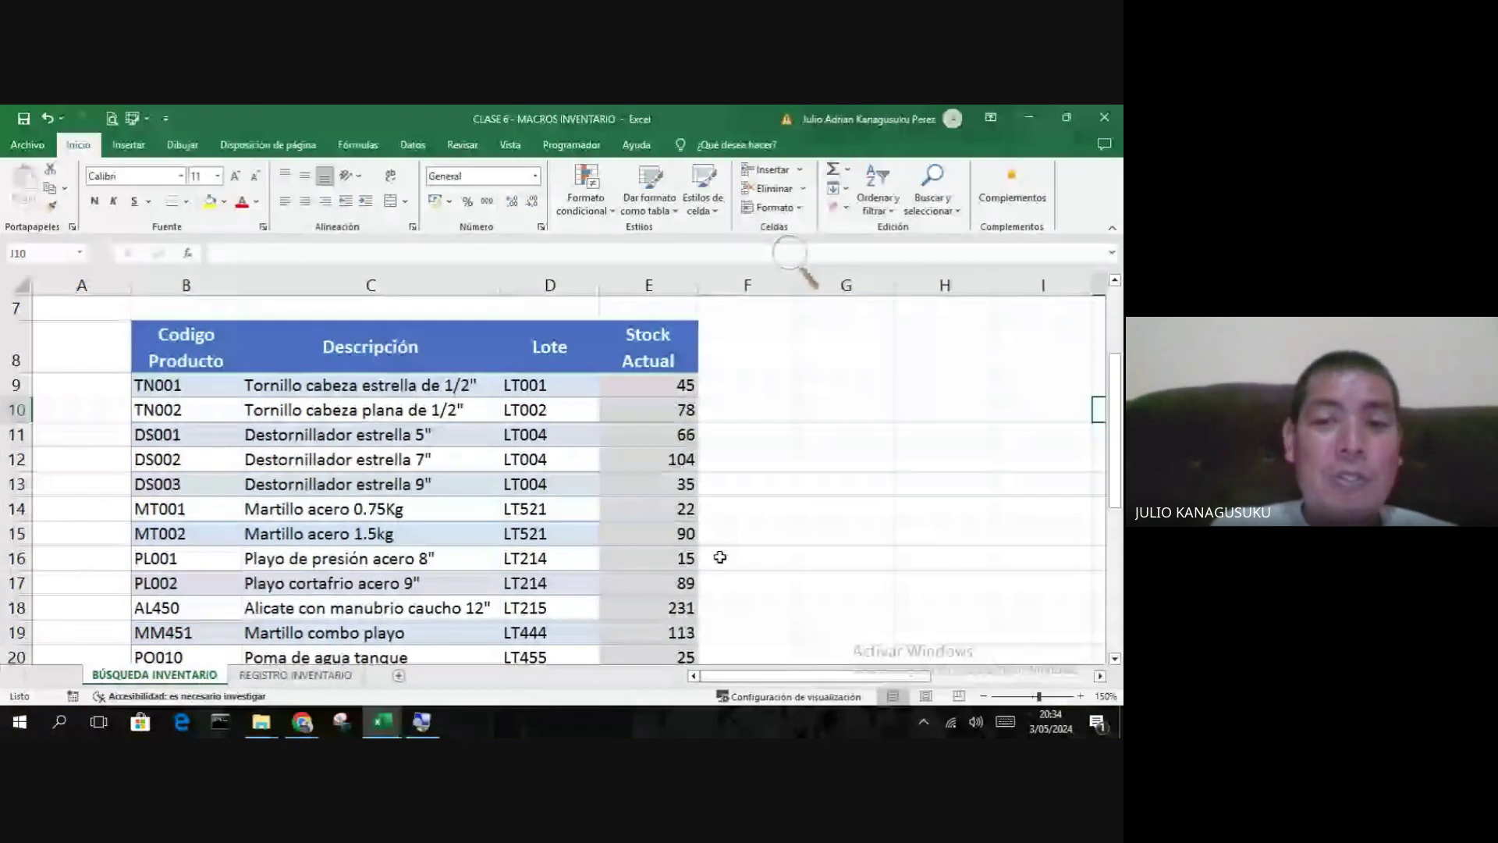
{"action": "scroll", "coordinate": [694, 550], "scroll_direction": "down", "scroll_amount": 1}
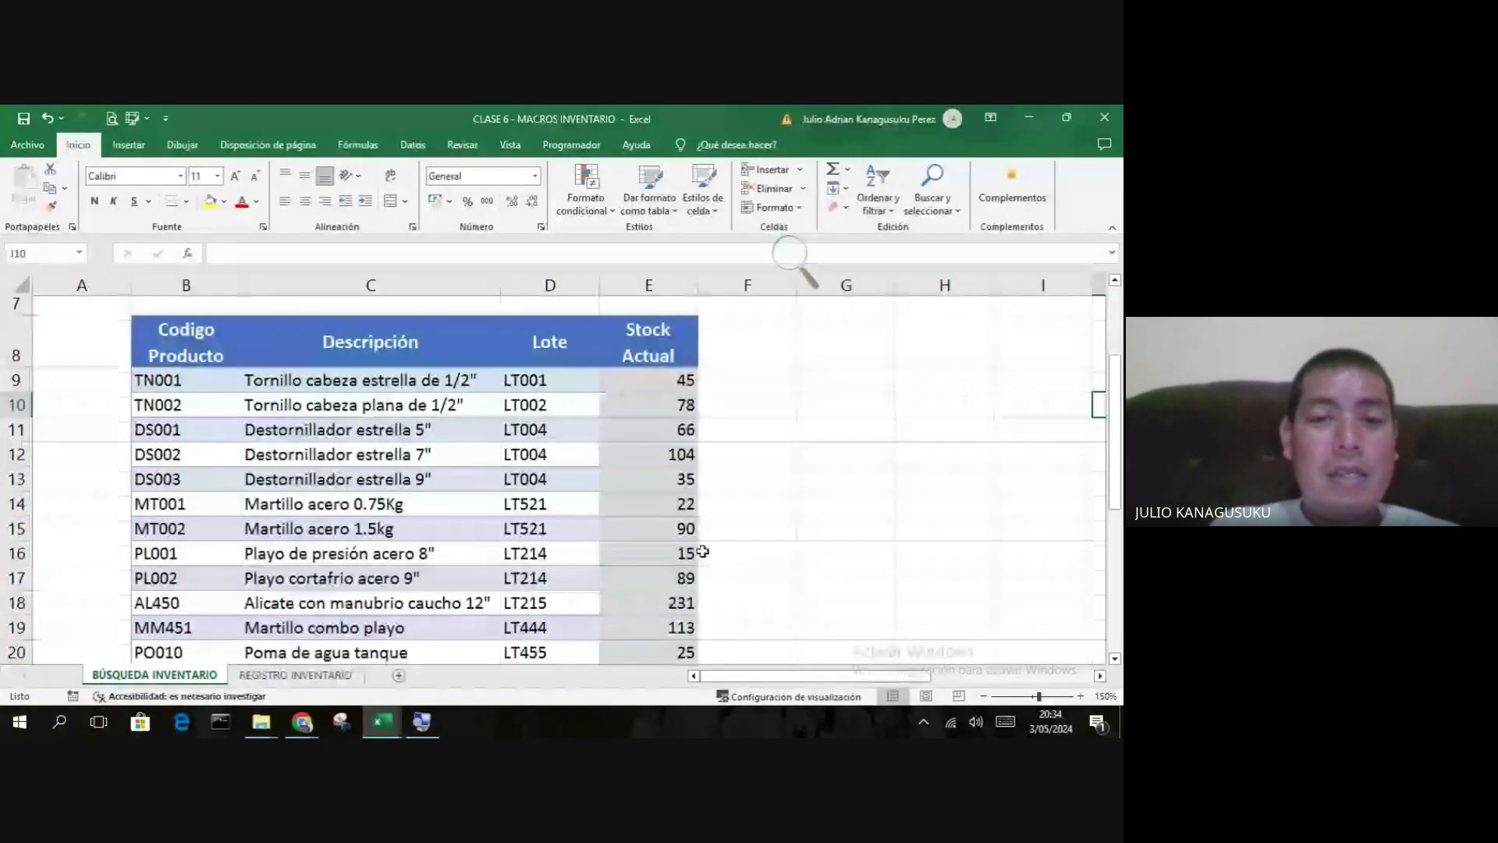
{"action": "scroll", "coordinate": [702, 552], "scroll_direction": "up", "scroll_amount": 2}
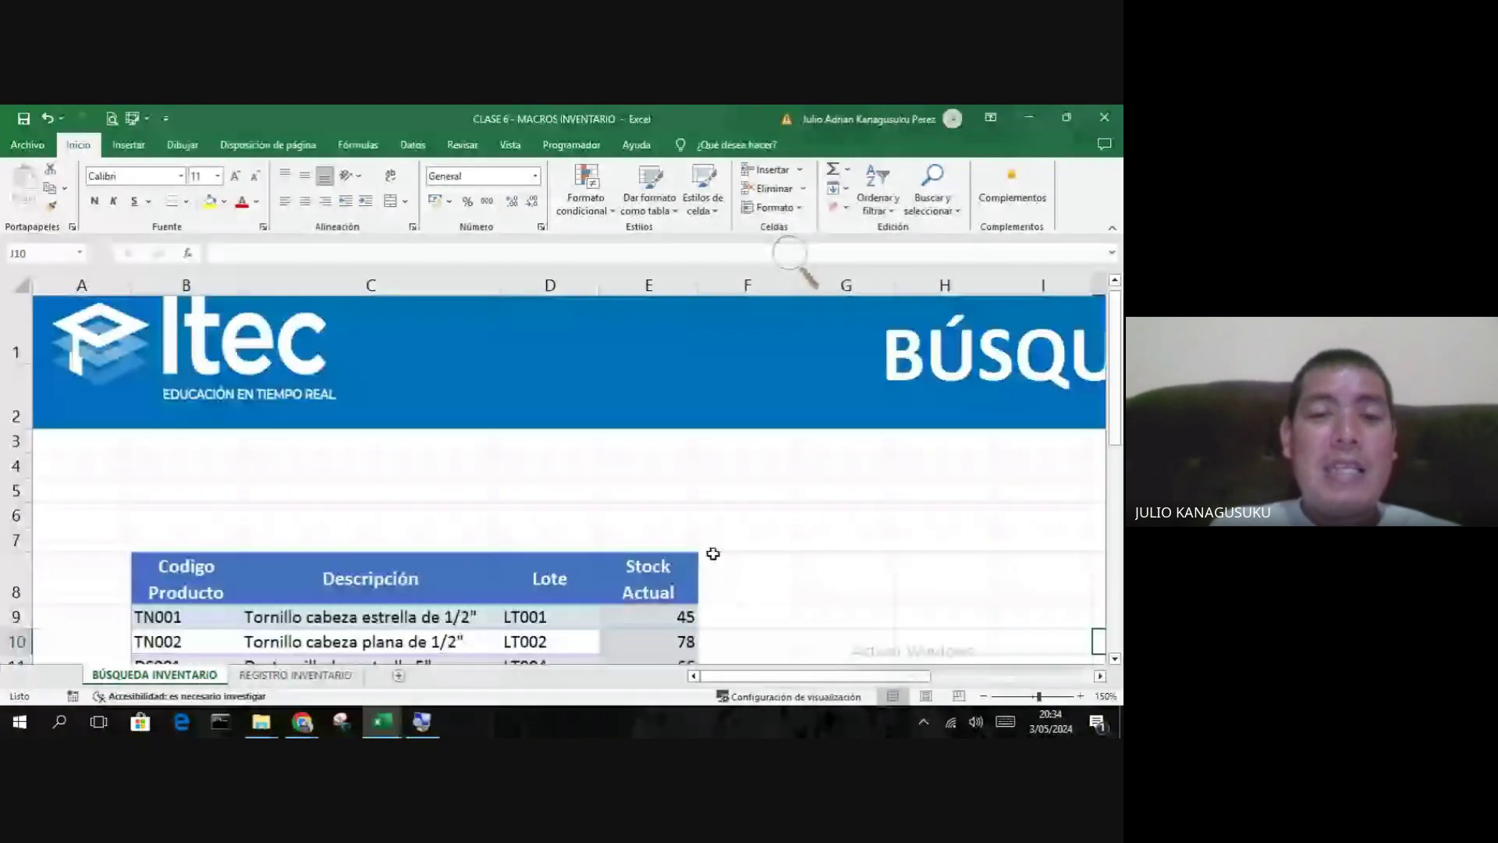
{"action": "scroll", "coordinate": [709, 551], "scroll_direction": "down", "scroll_amount": 1}
{"action": "scroll", "coordinate": [622, 529], "scroll_direction": "up", "scroll_amount": 2}
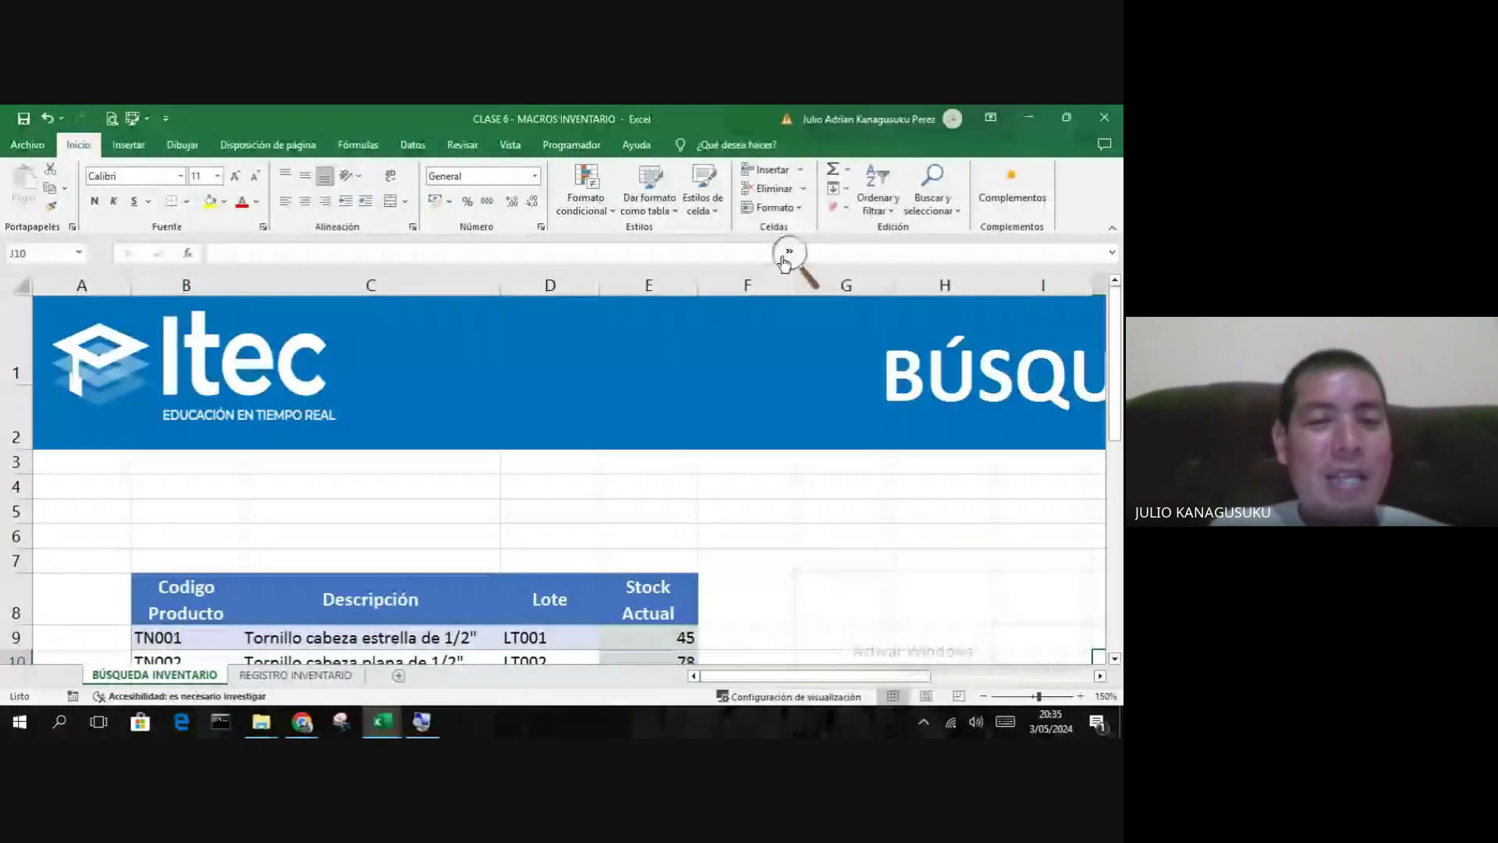
- Use the Lupa screen magnifier at 200% and return it to 100%
{"action": "left_click", "coordinate": [786, 262]}
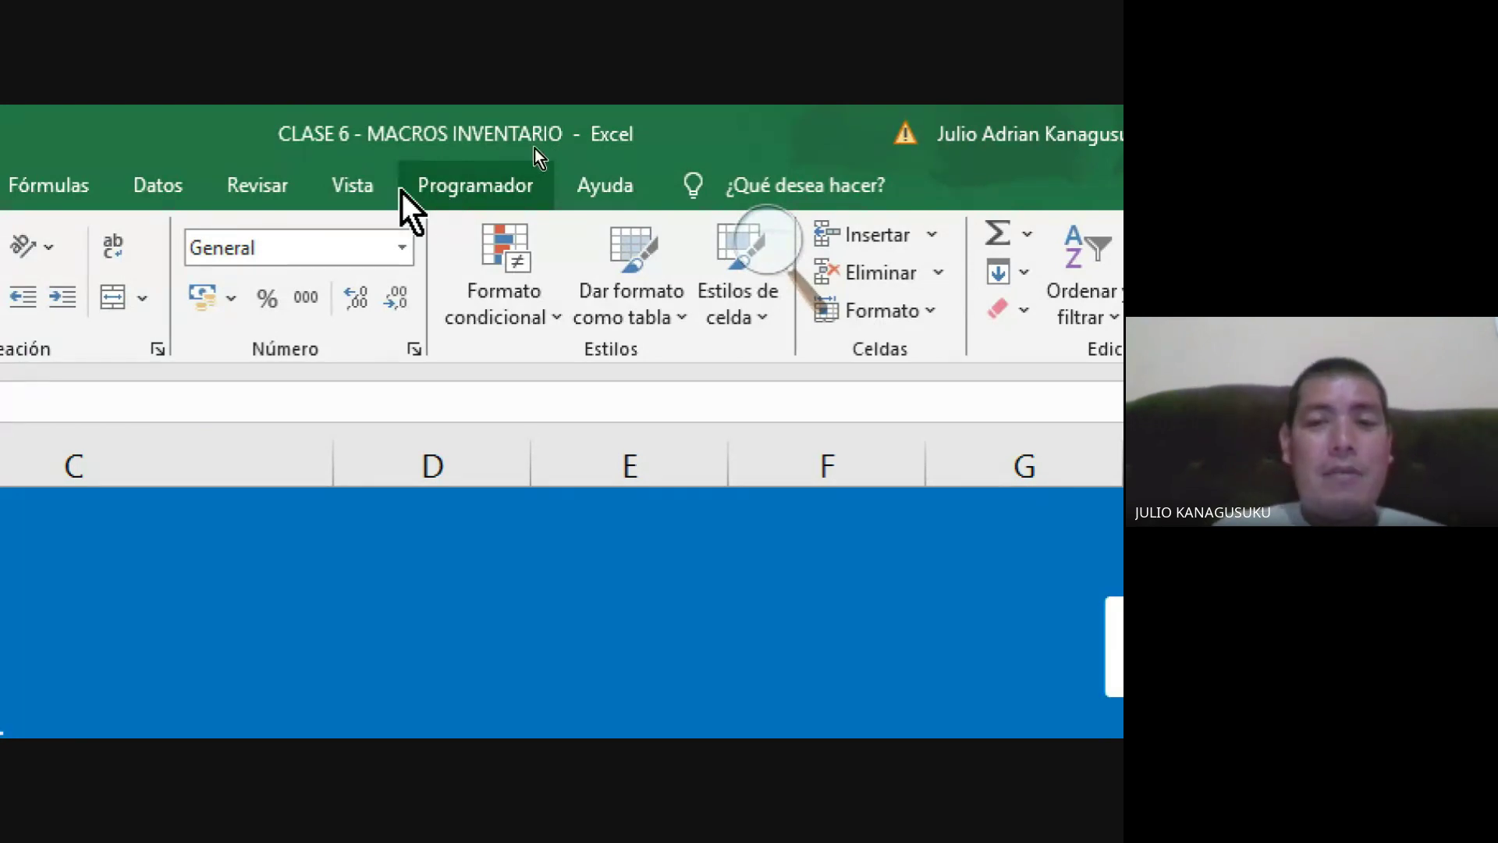
{"action": "left_click", "coordinate": [747, 240]}
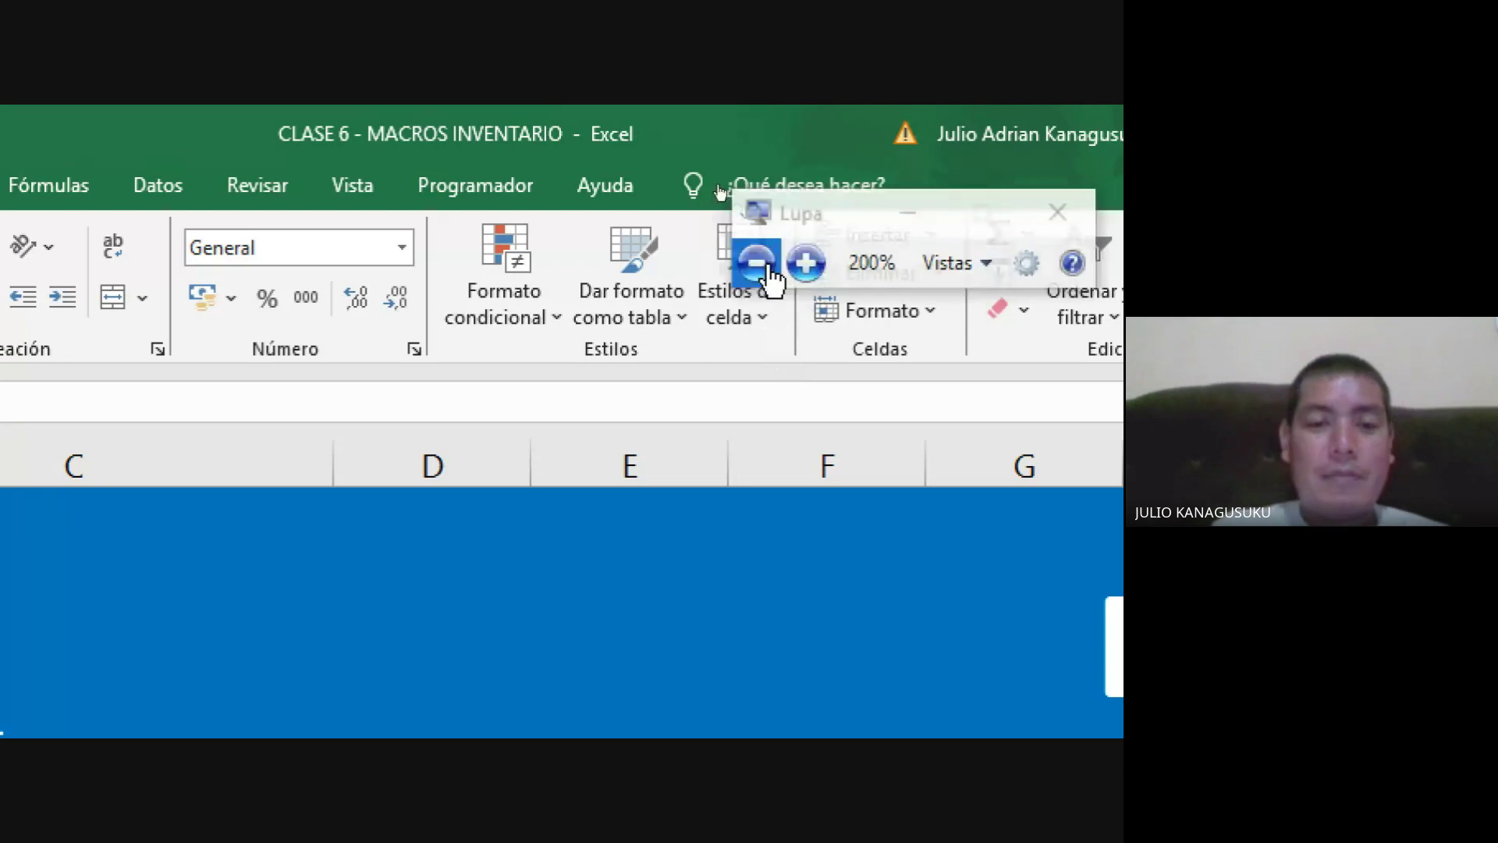
{"action": "left_click", "coordinate": [752, 259]}
{"action": "scroll", "coordinate": [251, 487], "scroll_direction": "down", "scroll_amount": 1}
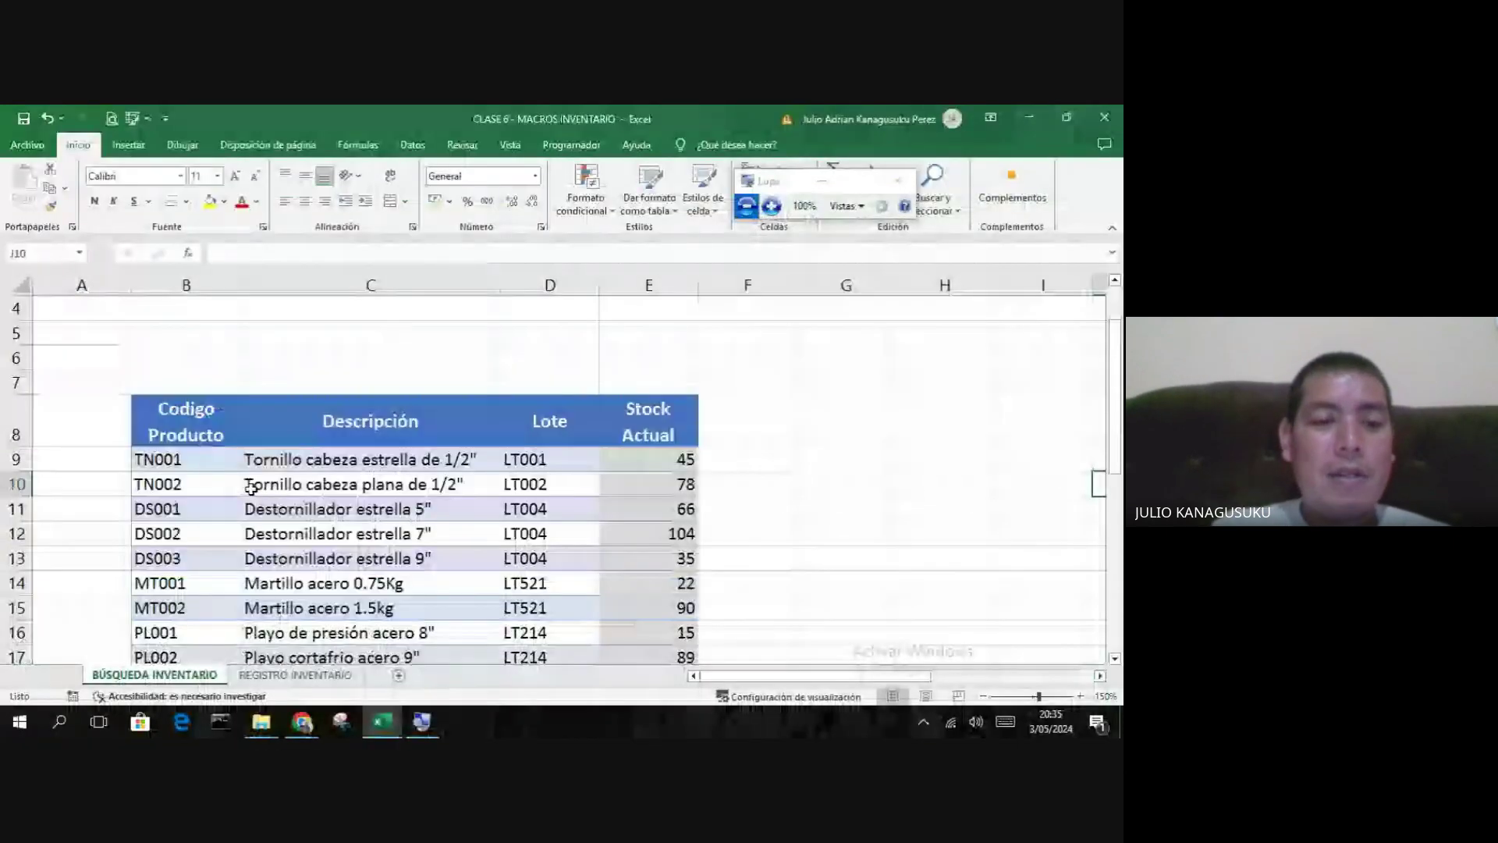
{"action": "scroll", "coordinate": [251, 487], "scroll_direction": "up", "scroll_amount": 1}
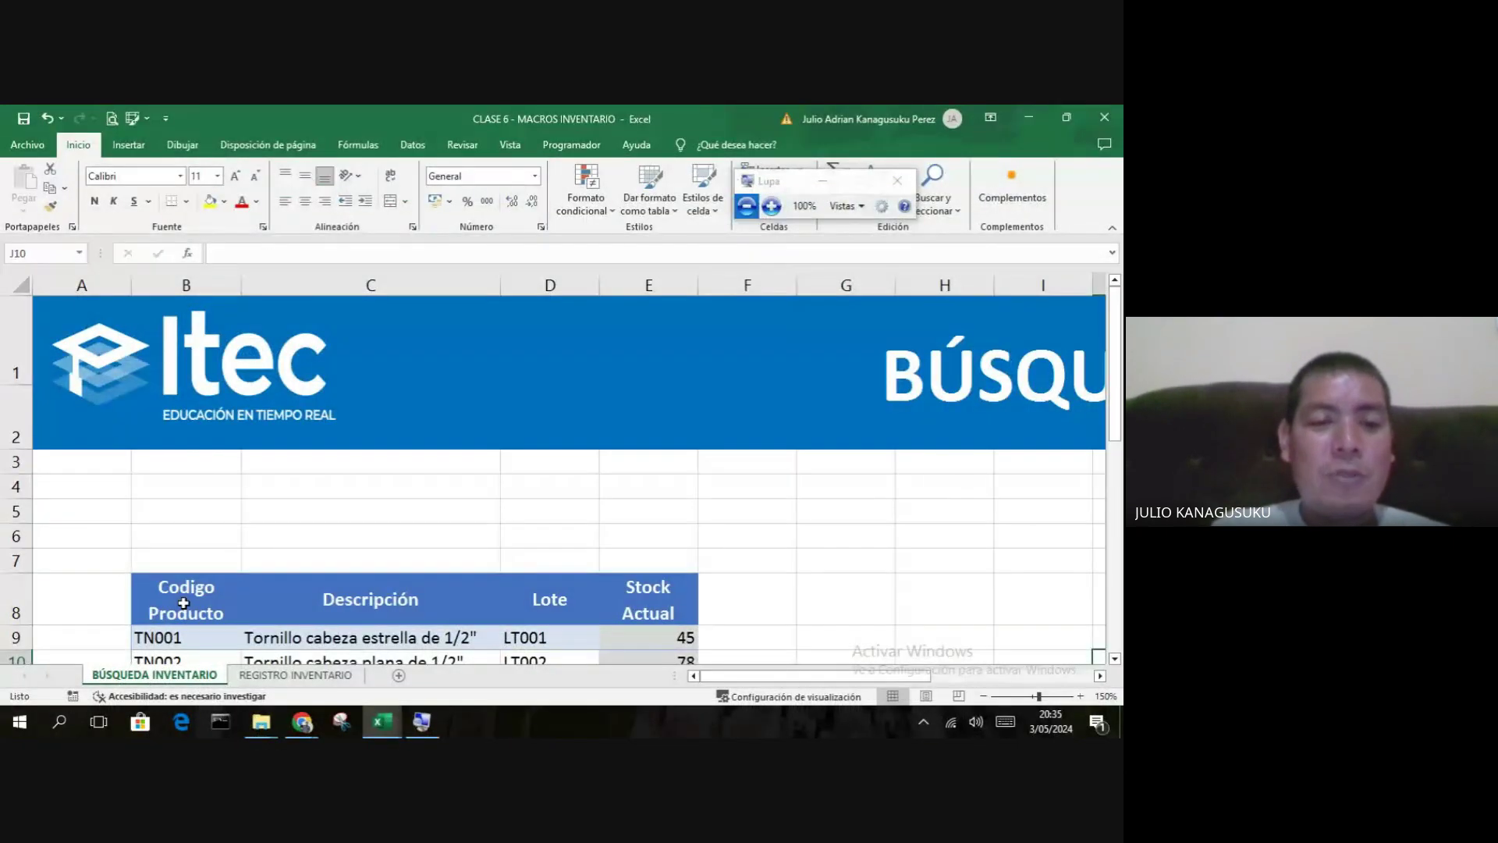
- Copy the product table's header row B8:E8 and paste it at B4 as the search table's headings
{"action": "left_click", "coordinate": [195, 603]}
{"action": "left_click_drag", "start_coordinate": [206, 603], "coordinate": [570, 601]}
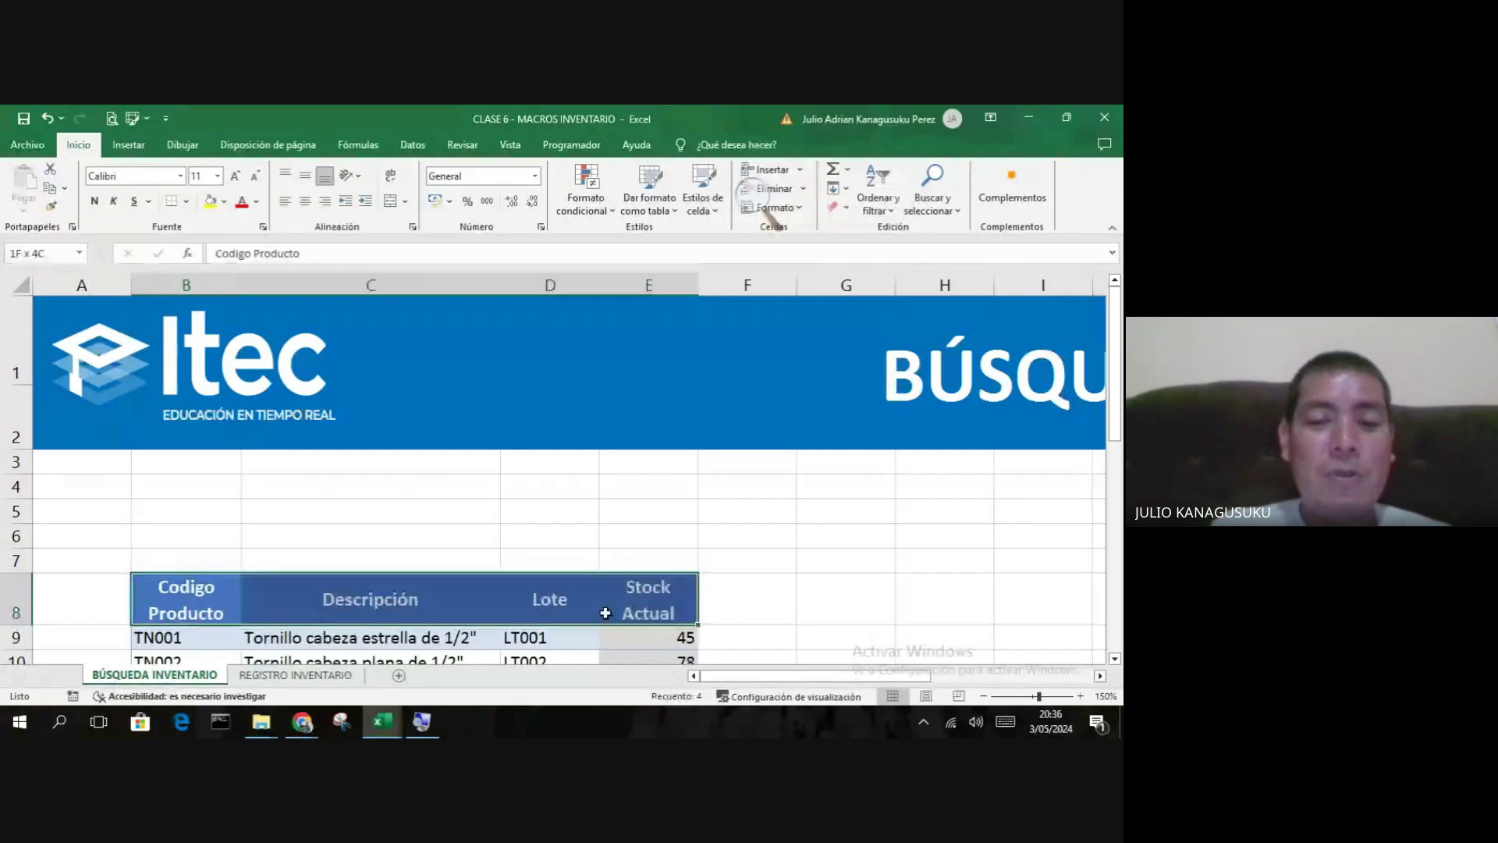
{"action": "scroll", "coordinate": [570, 593], "scroll_direction": "up", "scroll_amount": 1}
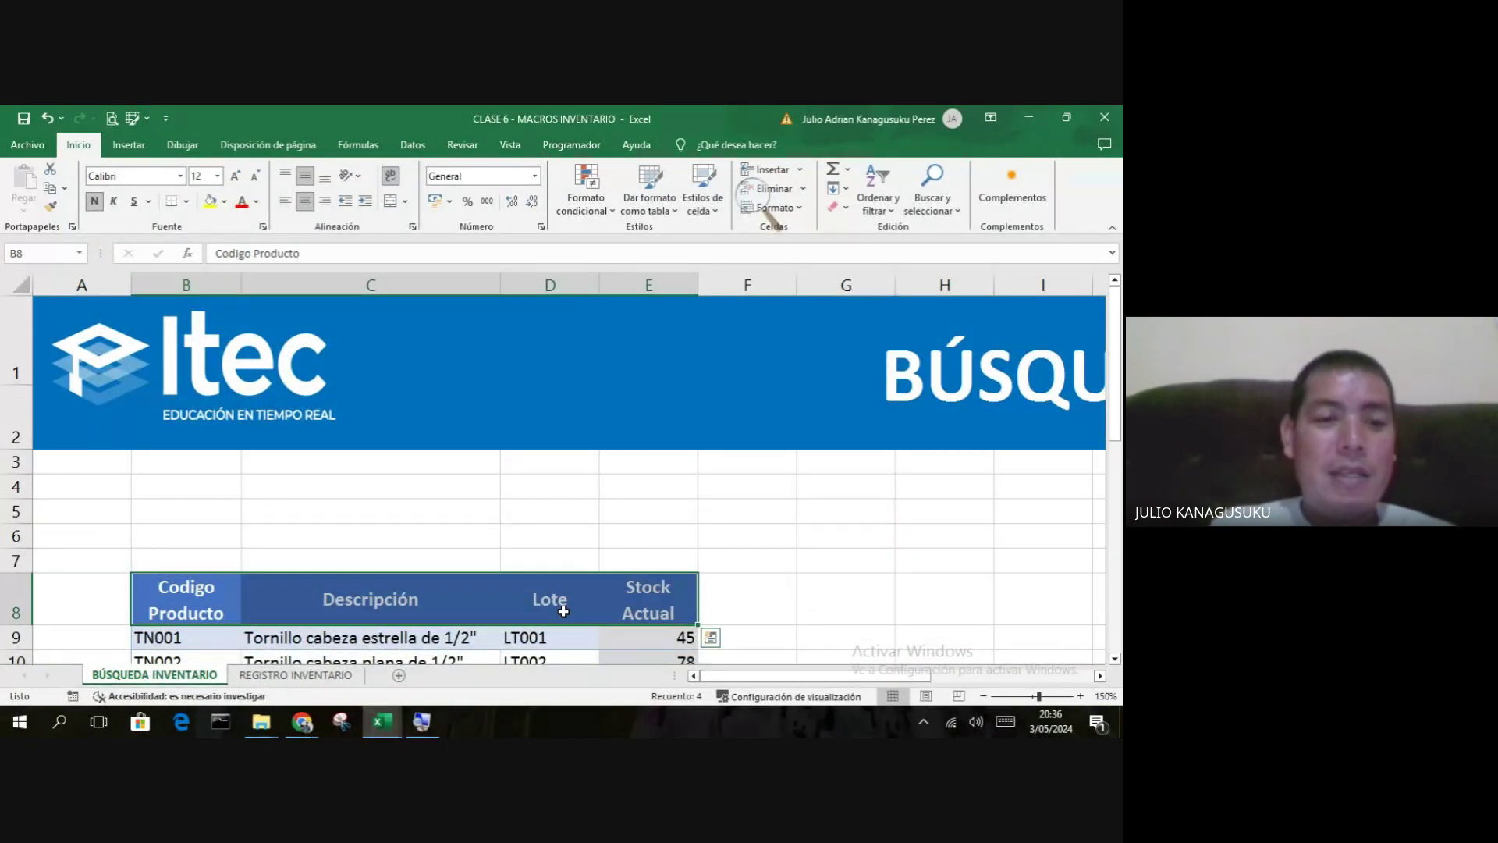
{"action": "key", "text": "ctrl+c"}
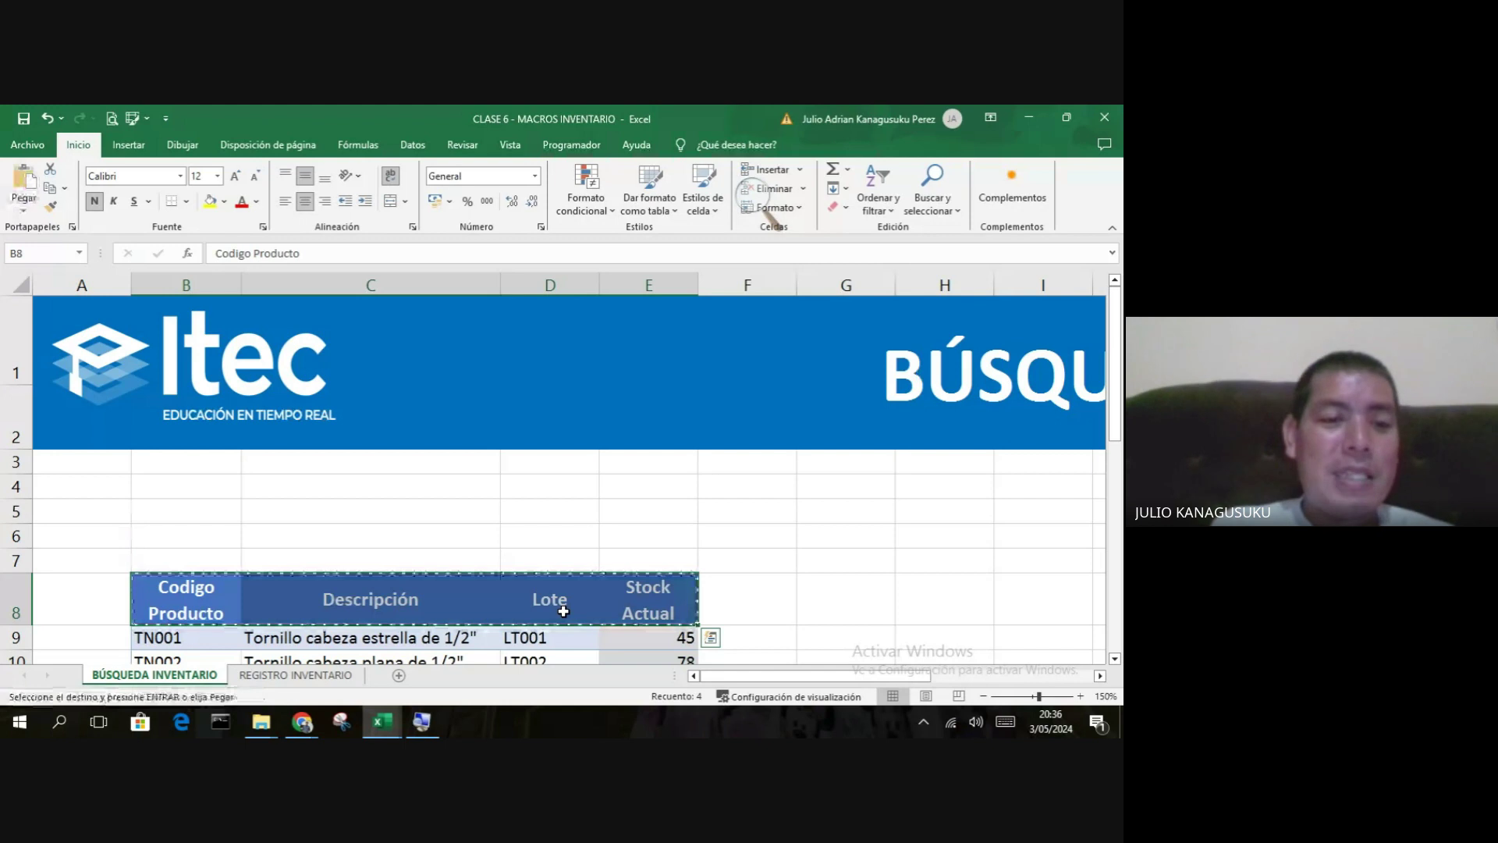
{"action": "left_click", "coordinate": [205, 493]}
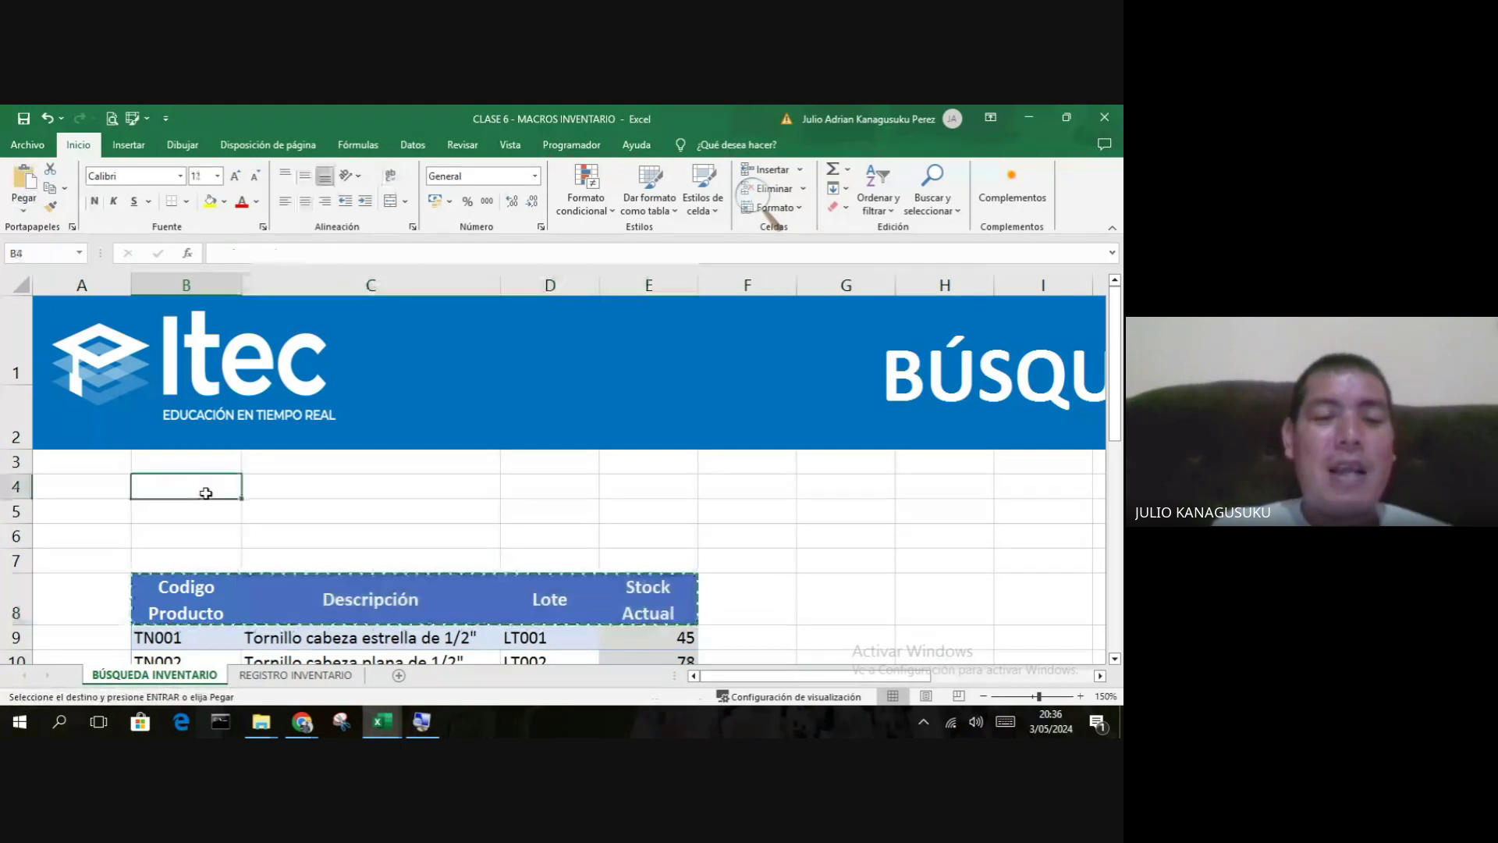
{"action": "key", "text": "ctrl+v"}
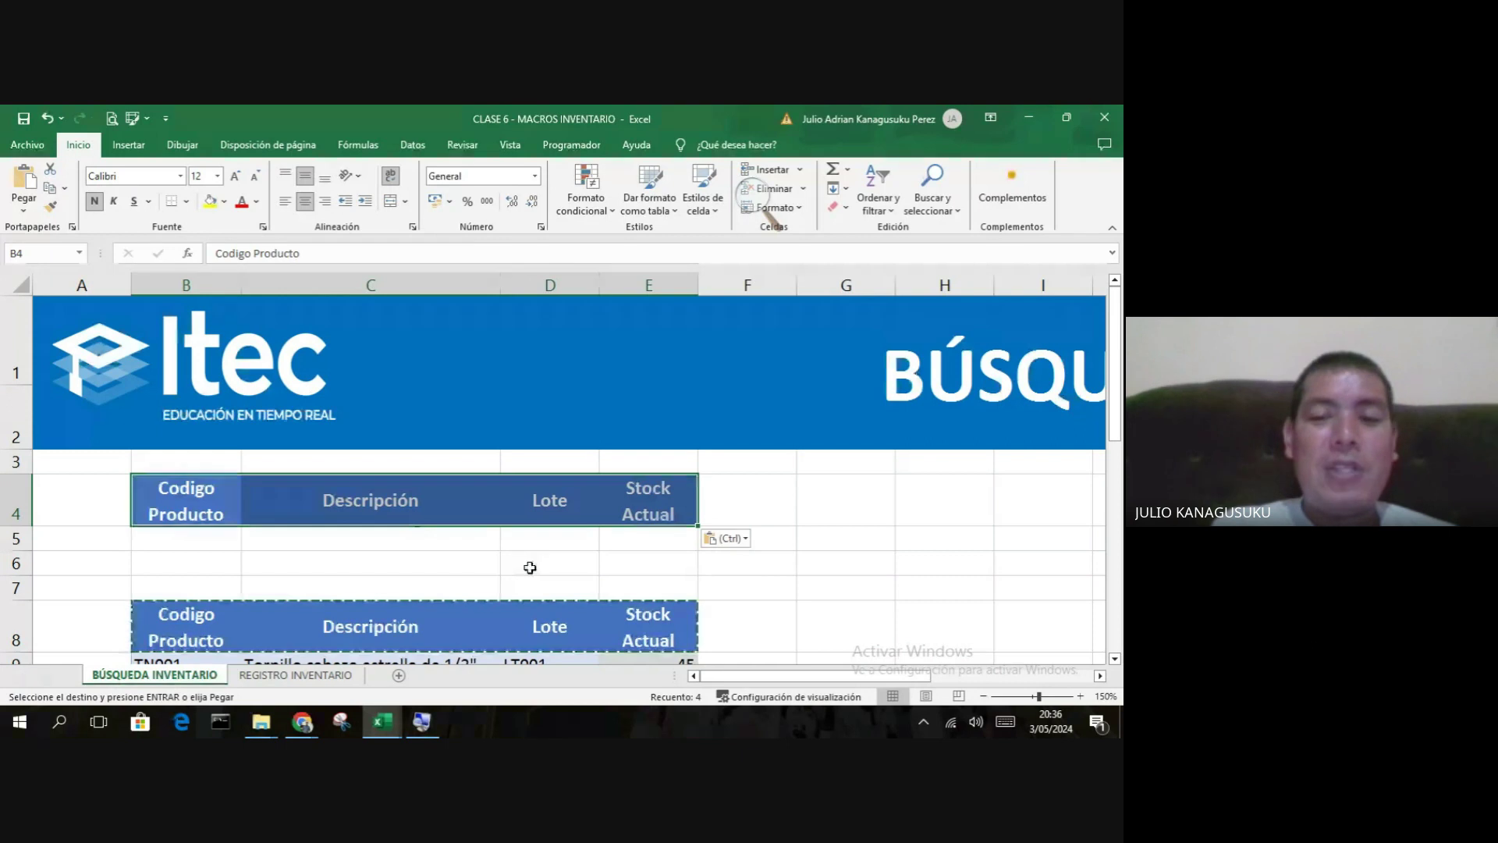
{"action": "left_click", "coordinate": [530, 567]}
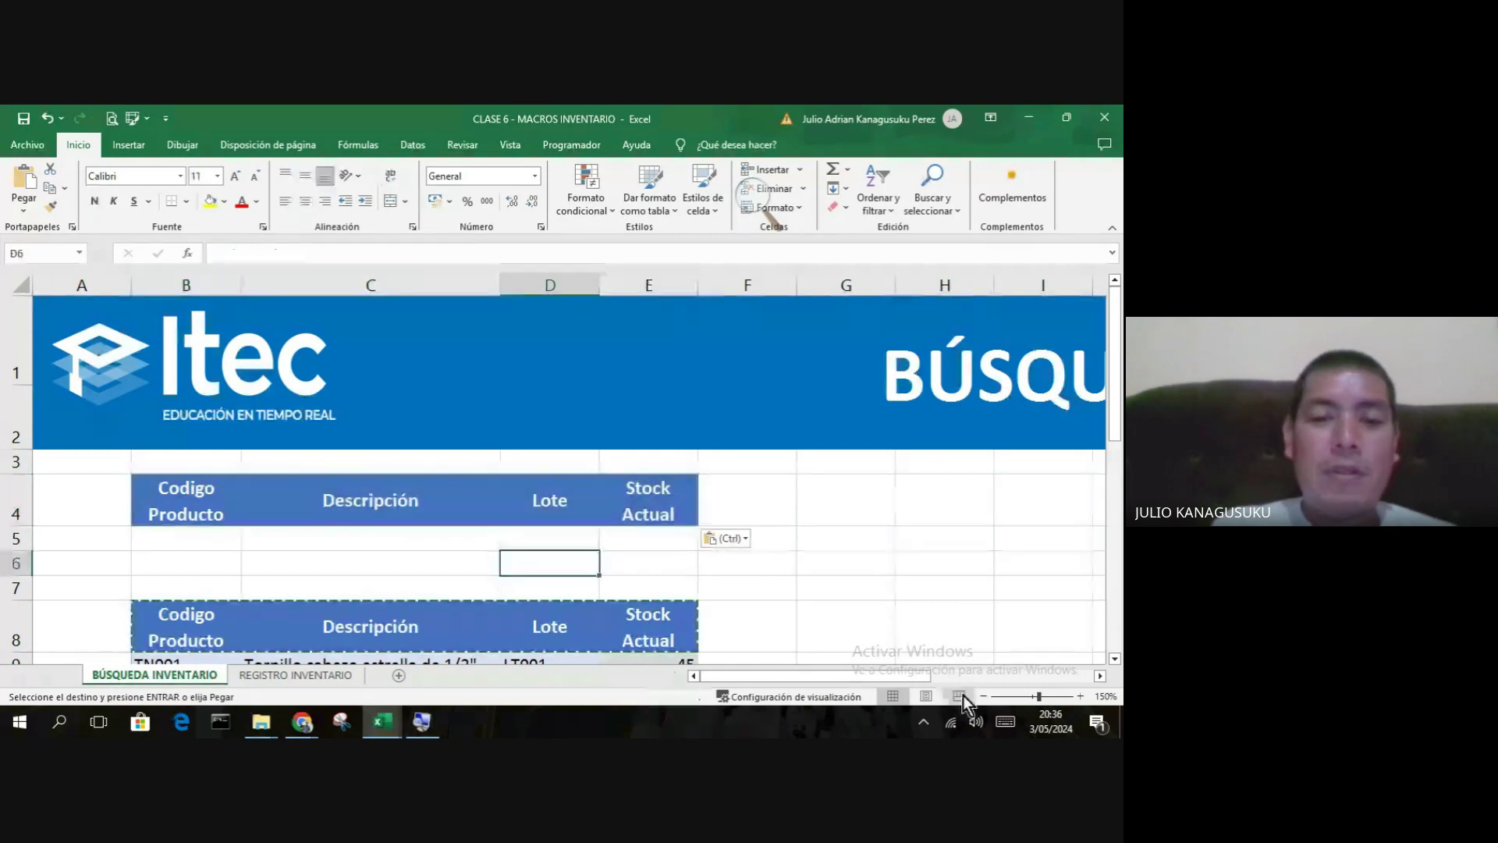
- Apply all borders to the pasted headings and the blank row beneath them, B4:E5
{"action": "left_click", "coordinate": [980, 697]}
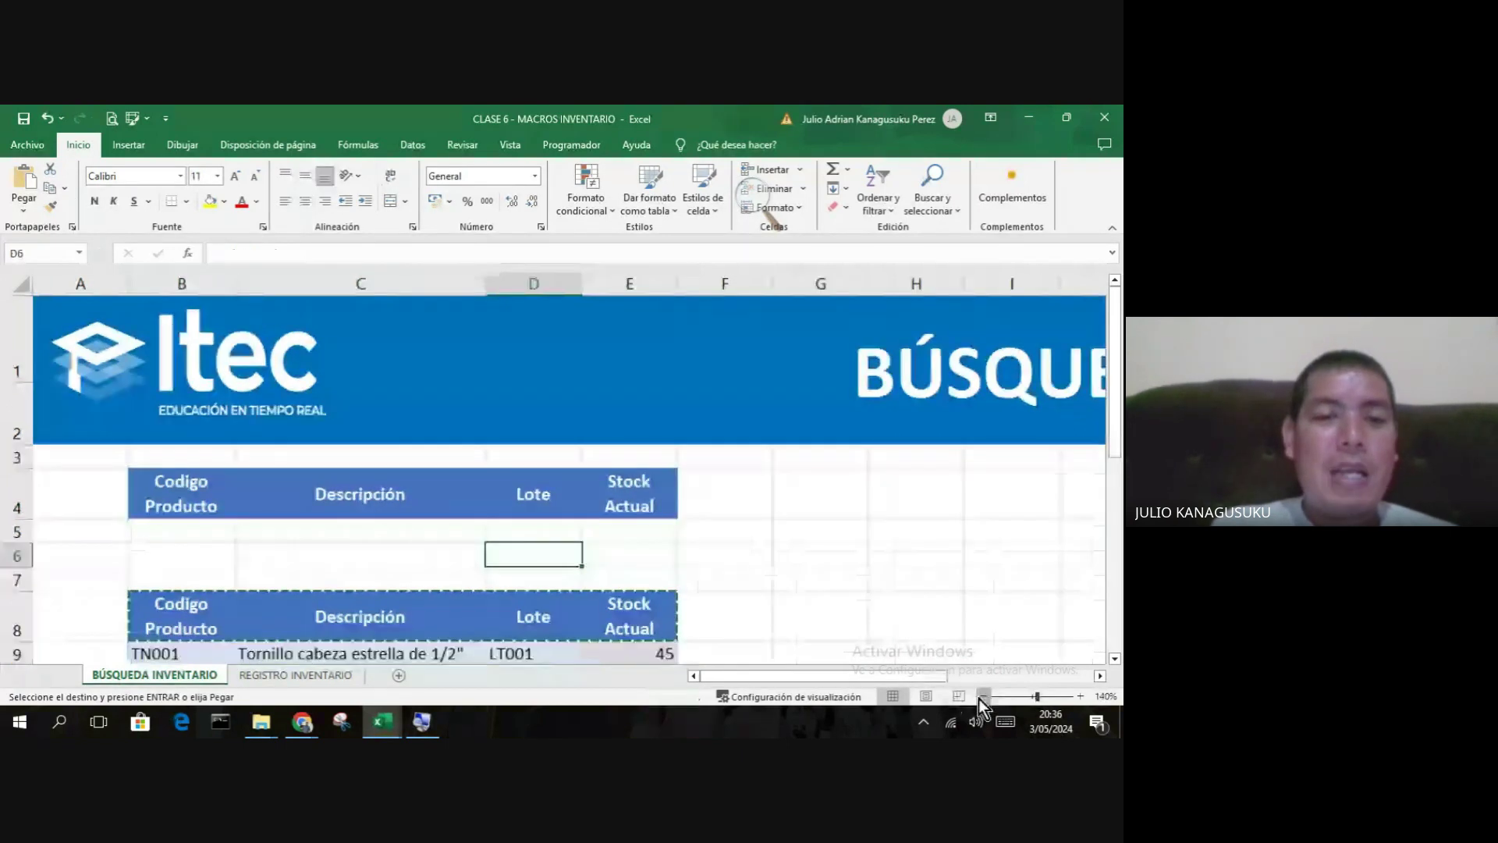
{"action": "scroll", "coordinate": [719, 575], "scroll_direction": "down", "scroll_amount": 1}
{"action": "scroll", "coordinate": [718, 575], "scroll_direction": "up", "scroll_amount": 1}
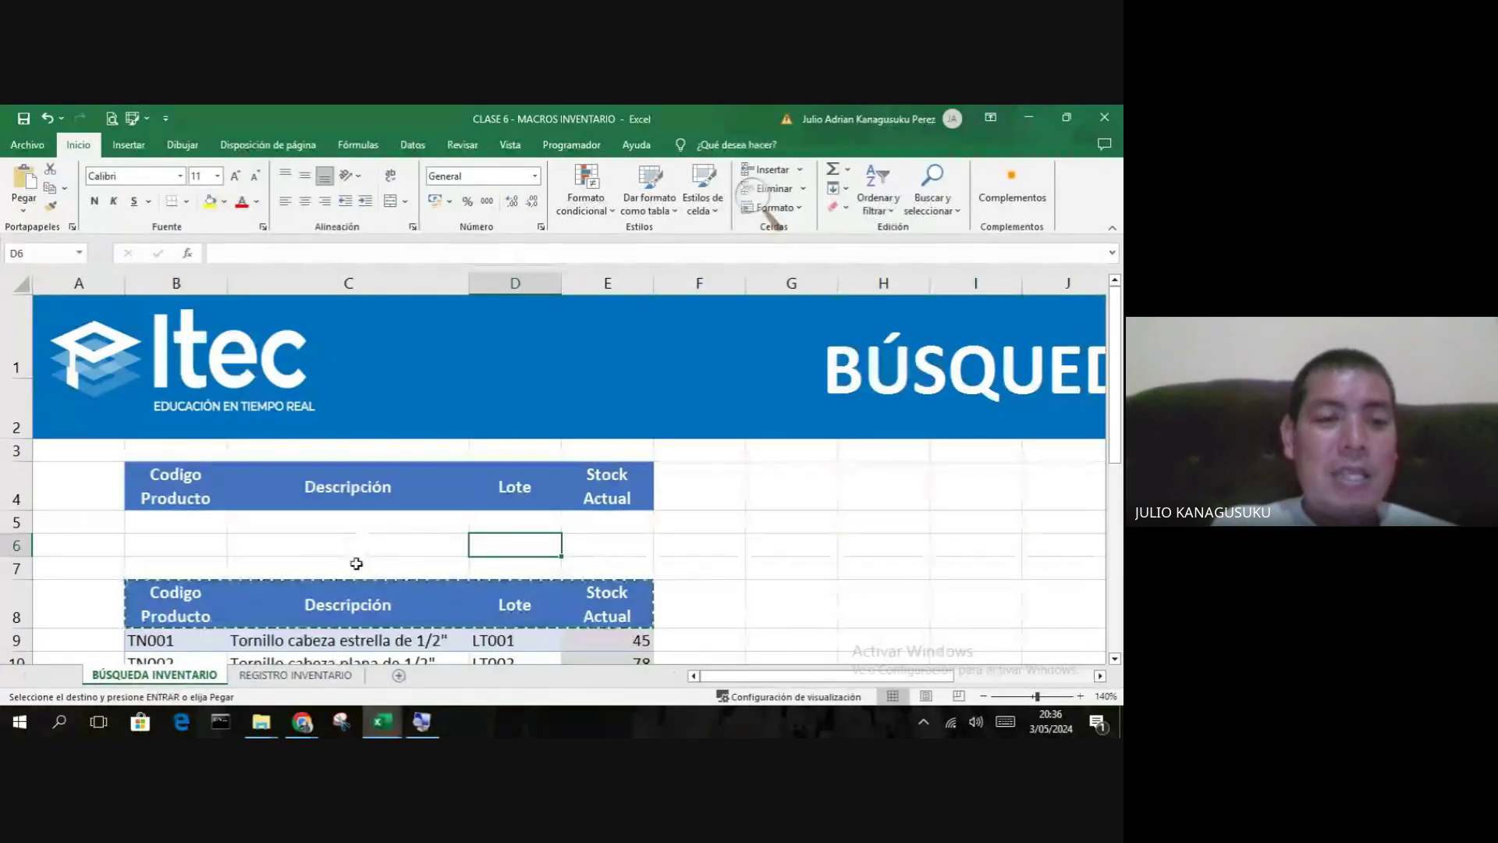
{"action": "left_click", "coordinate": [160, 487]}
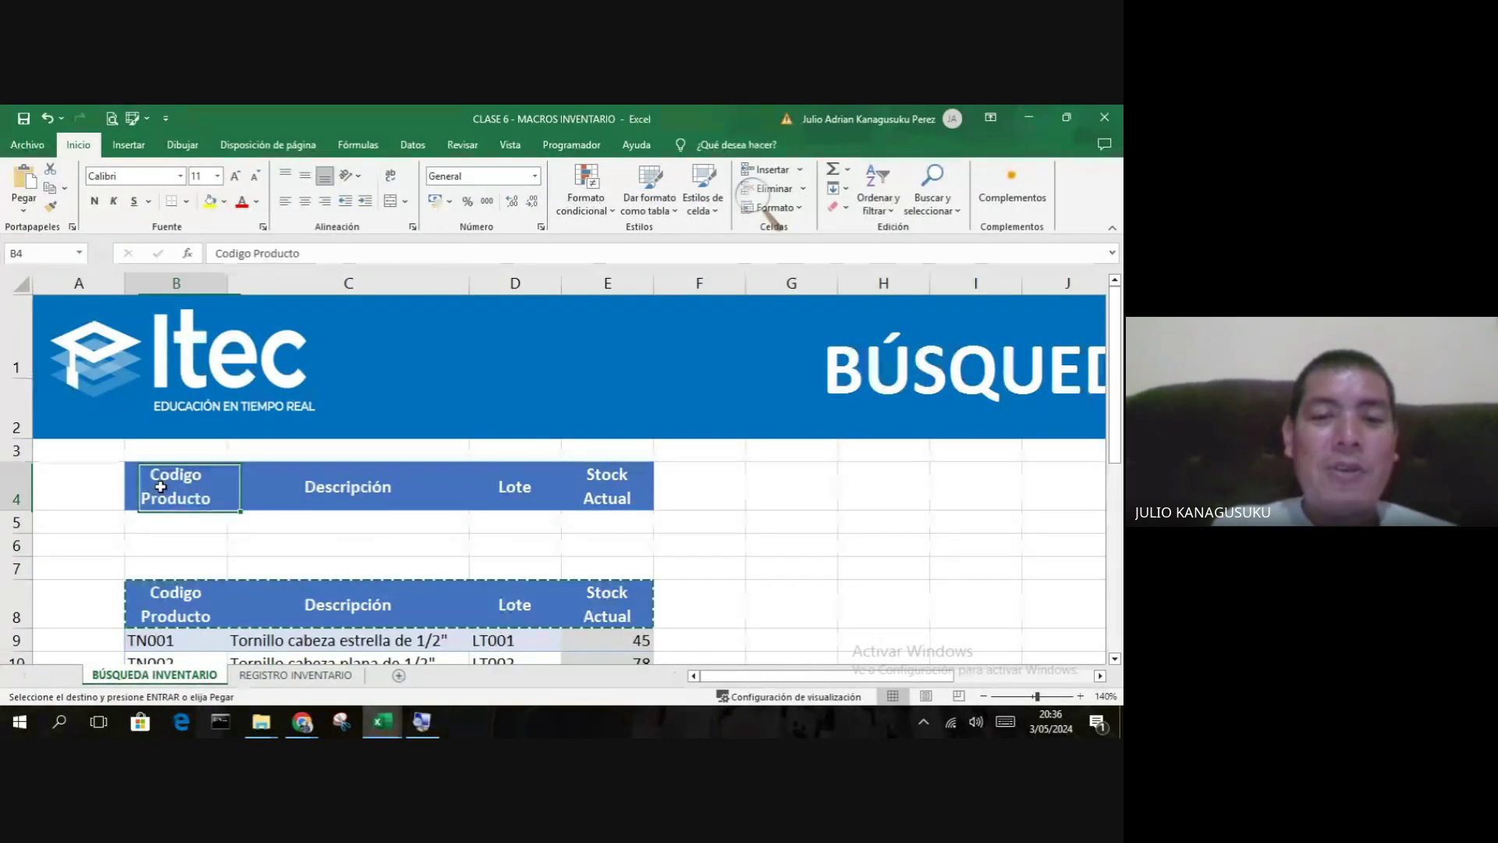
{"action": "left_click_drag", "start_coordinate": [160, 487], "coordinate": [571, 523]}
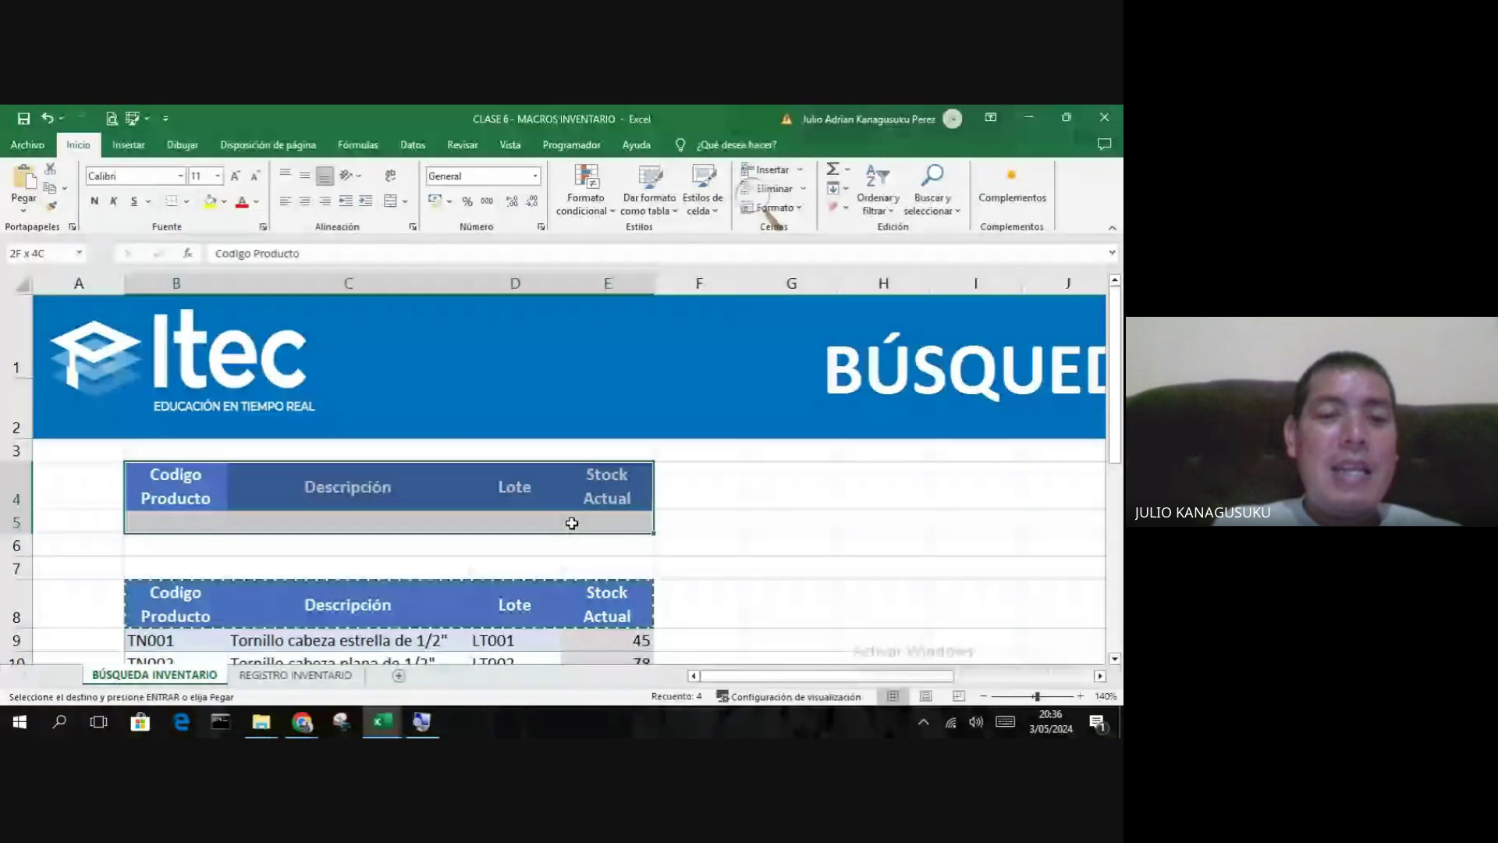
{"action": "key", "text": "ctrl+v"}
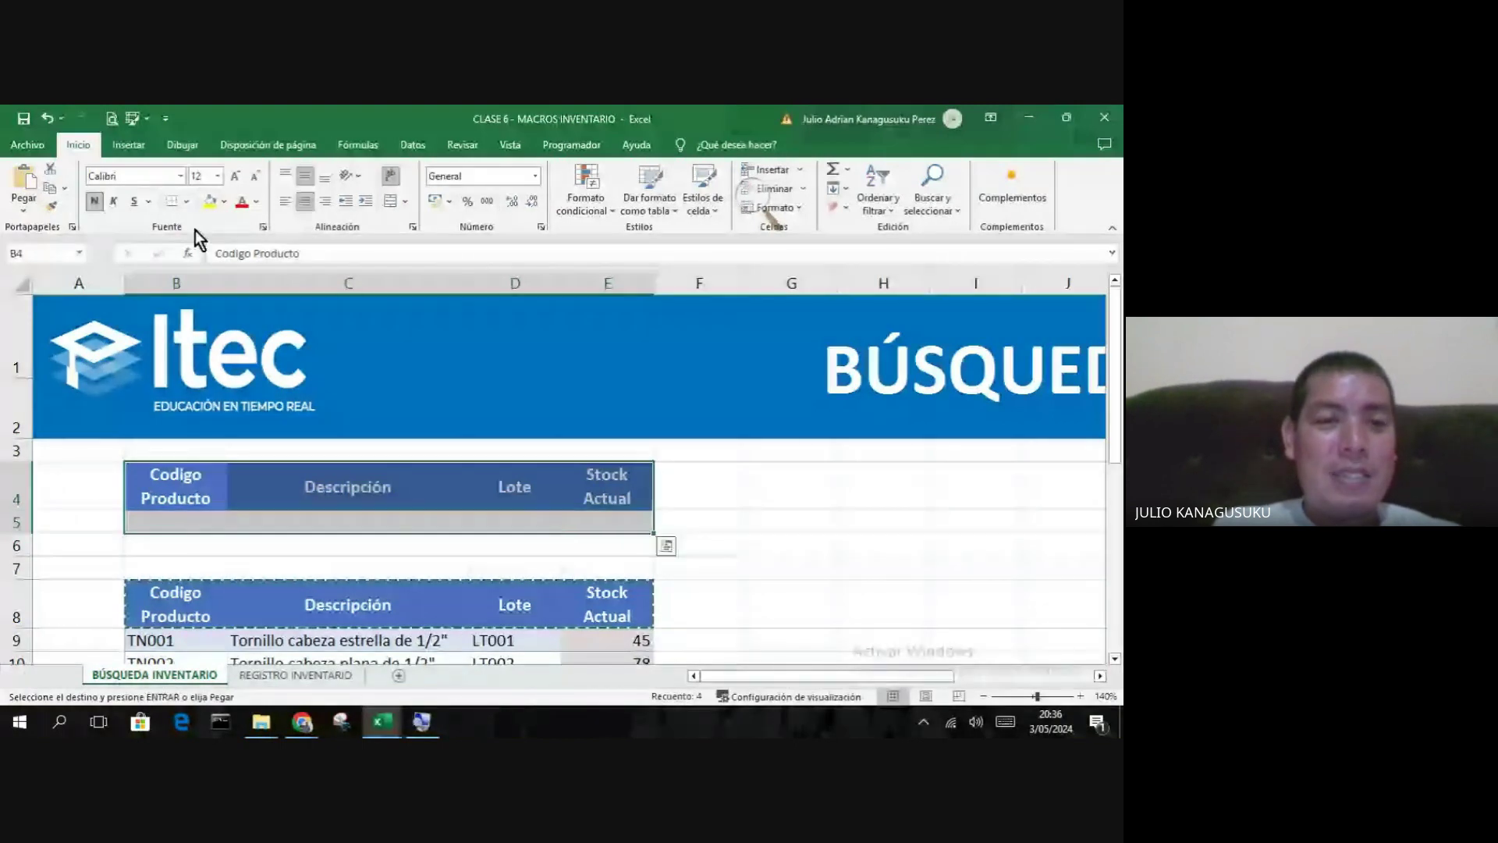
{"action": "left_click", "coordinate": [190, 208]}
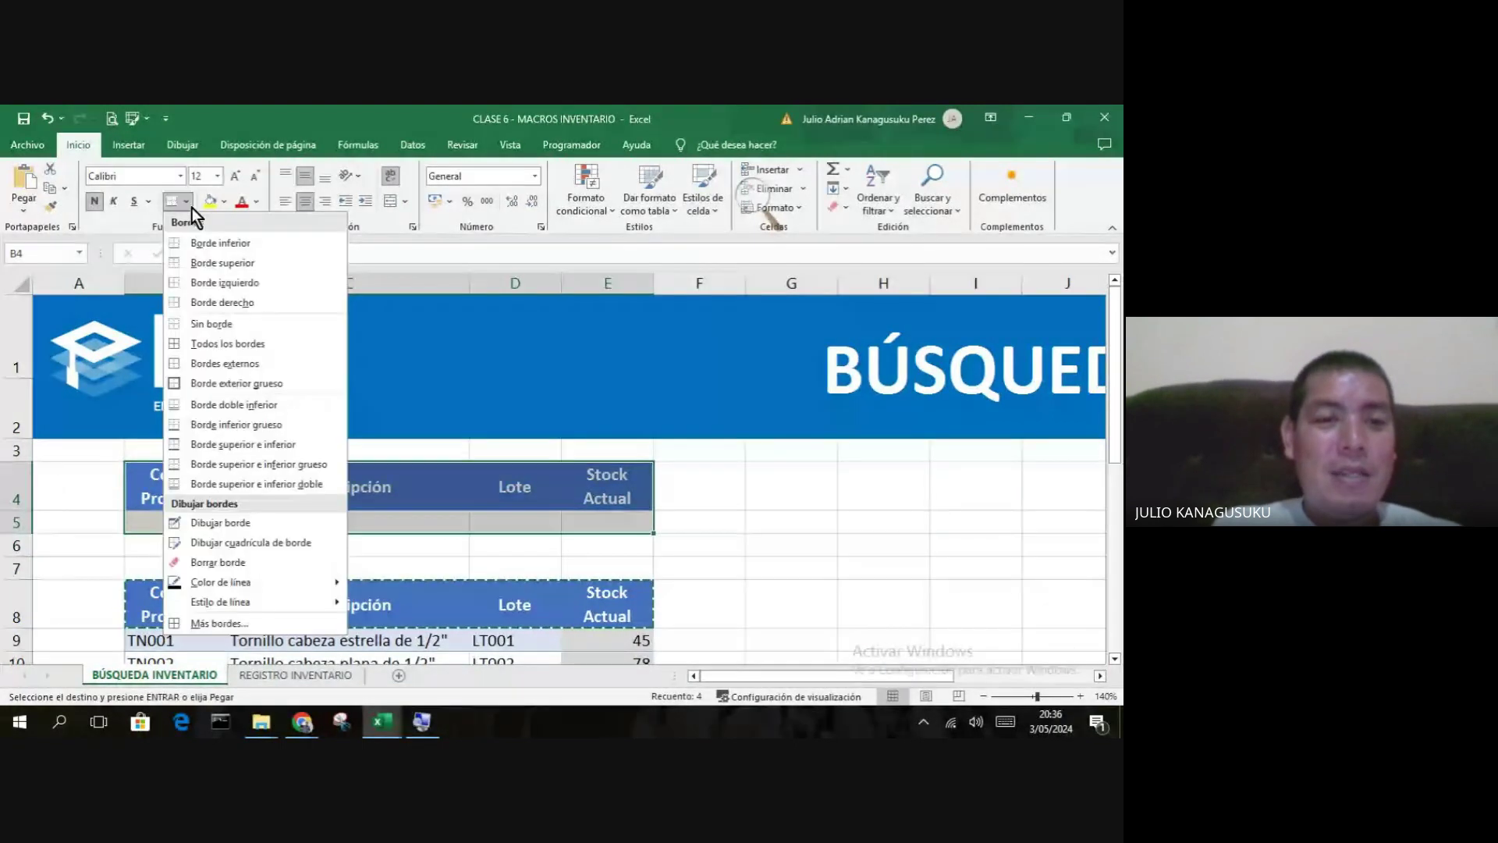
{"action": "left_click", "coordinate": [242, 342]}
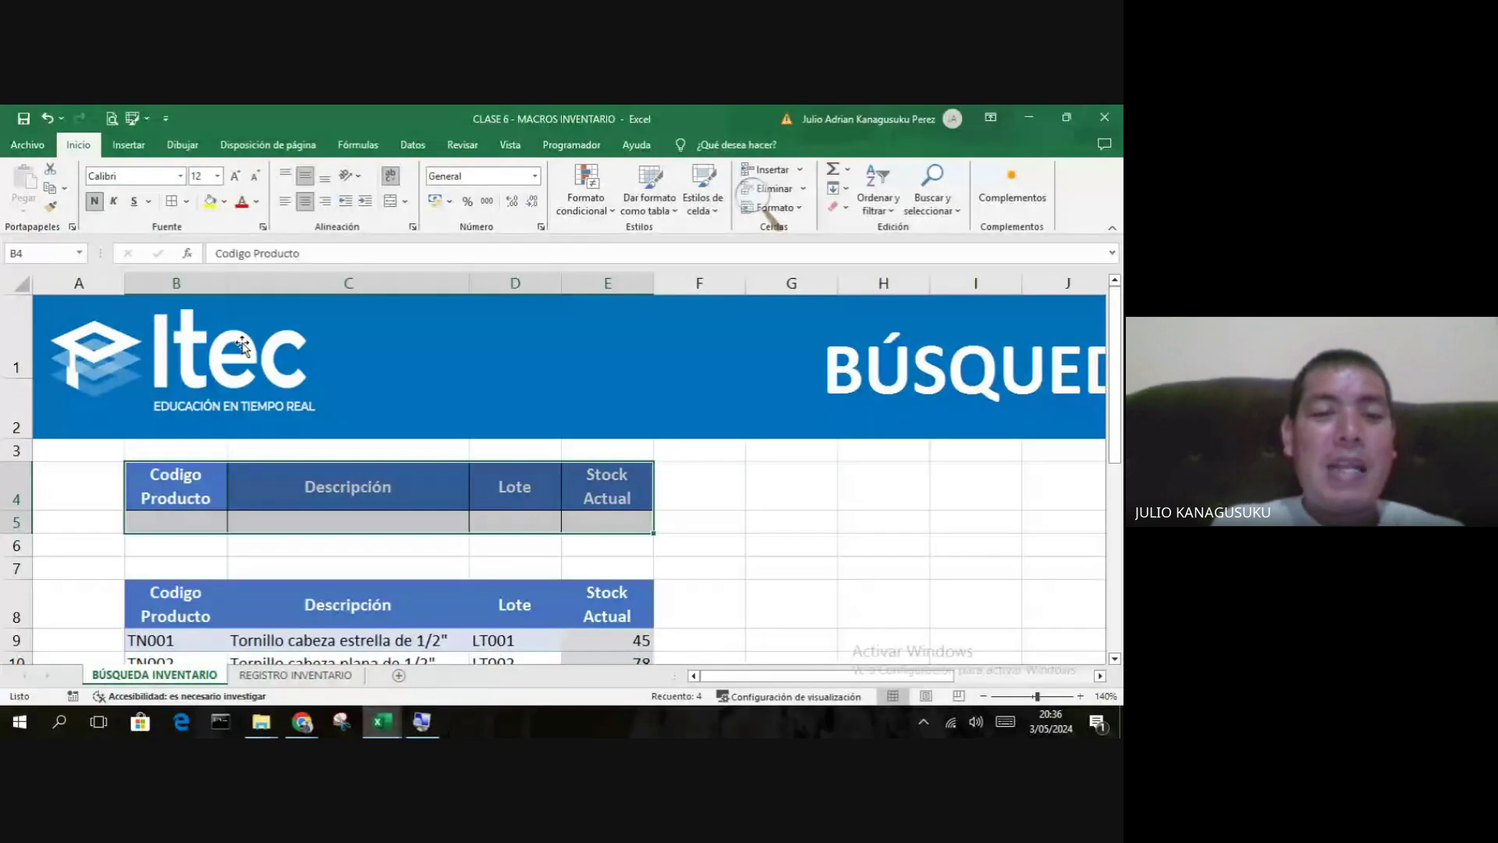
{"action": "left_click", "coordinate": [699, 521]}
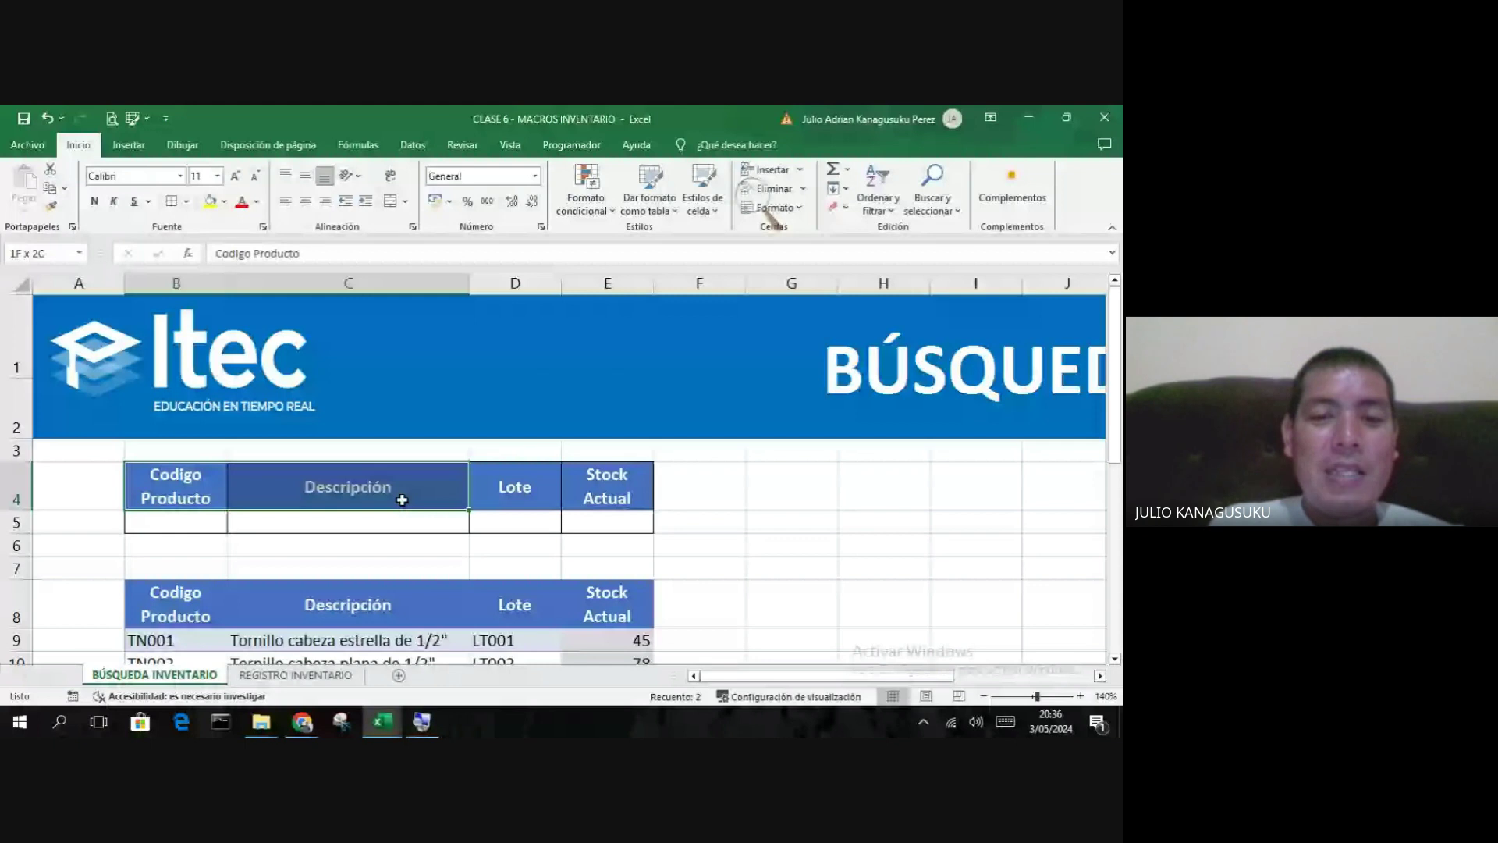
- Fill the search table's header cells B4:E4 with dark orange
{"action": "left_click_drag", "start_coordinate": [402, 500], "coordinate": [573, 500]}
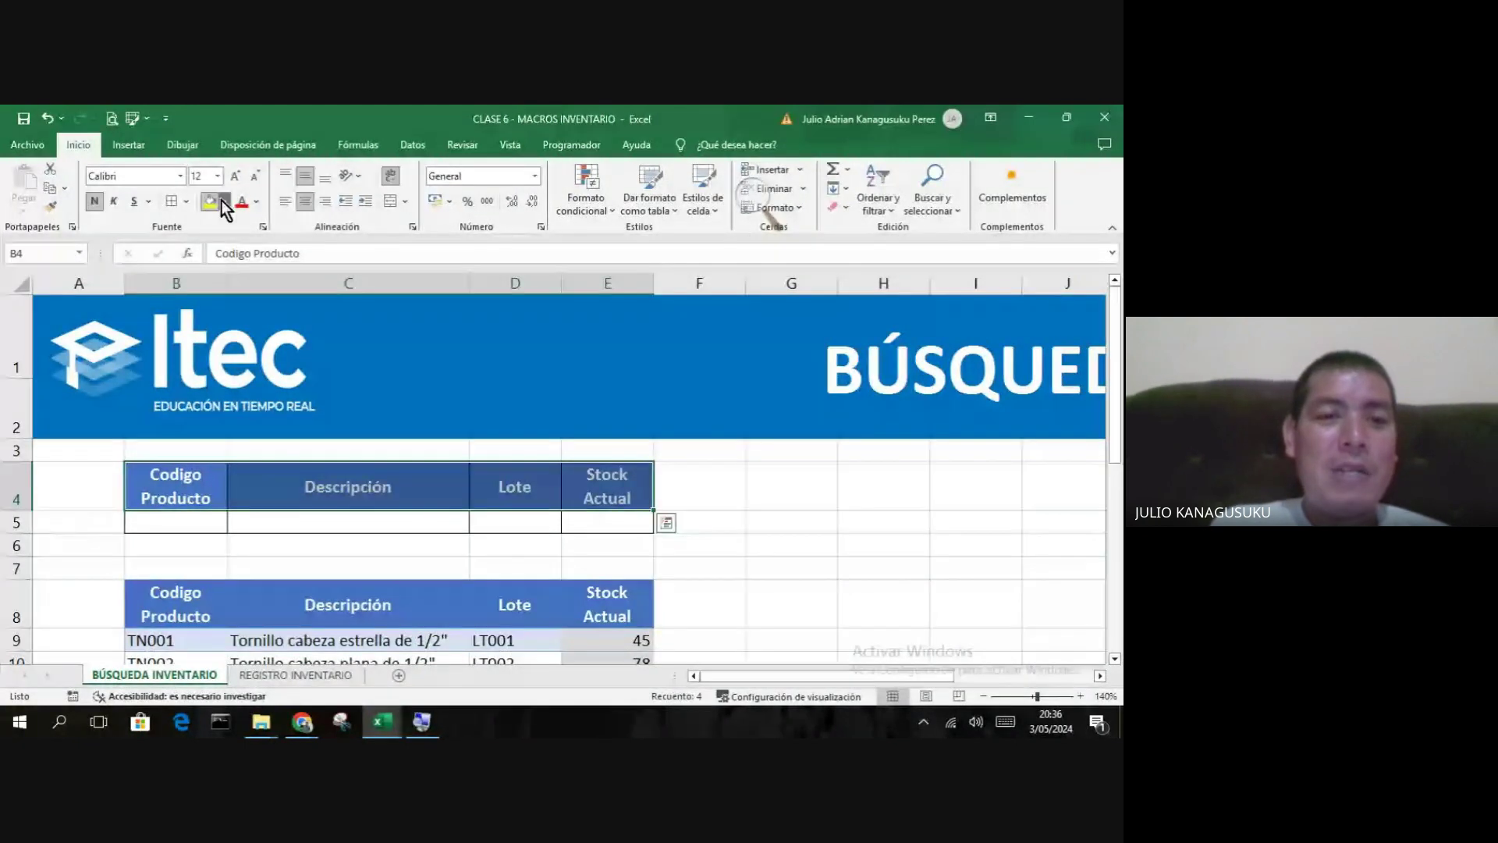
{"action": "left_click", "coordinate": [224, 201]}
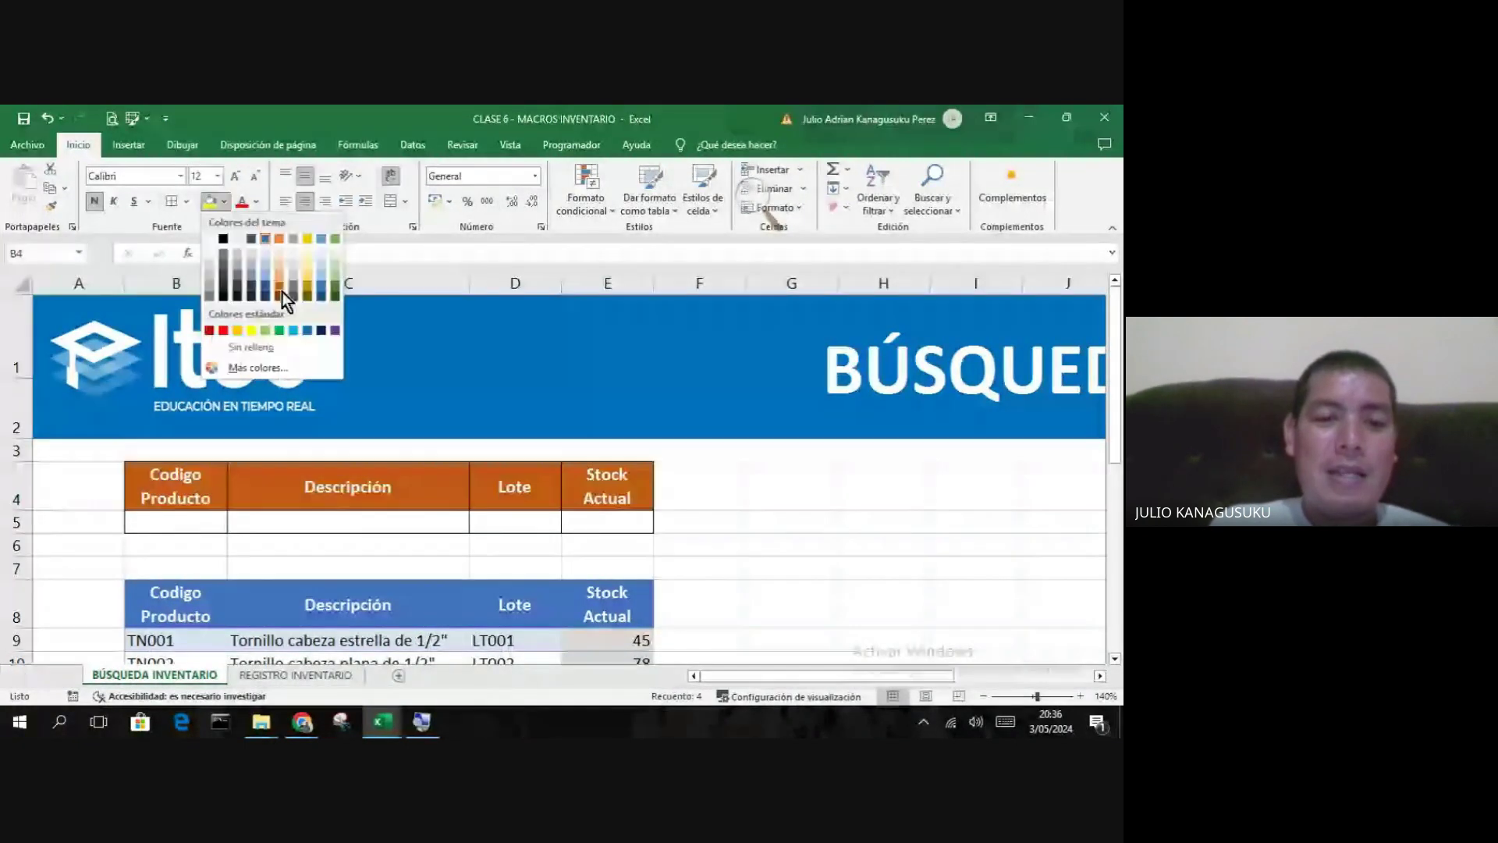
{"action": "left_click", "coordinate": [282, 292]}
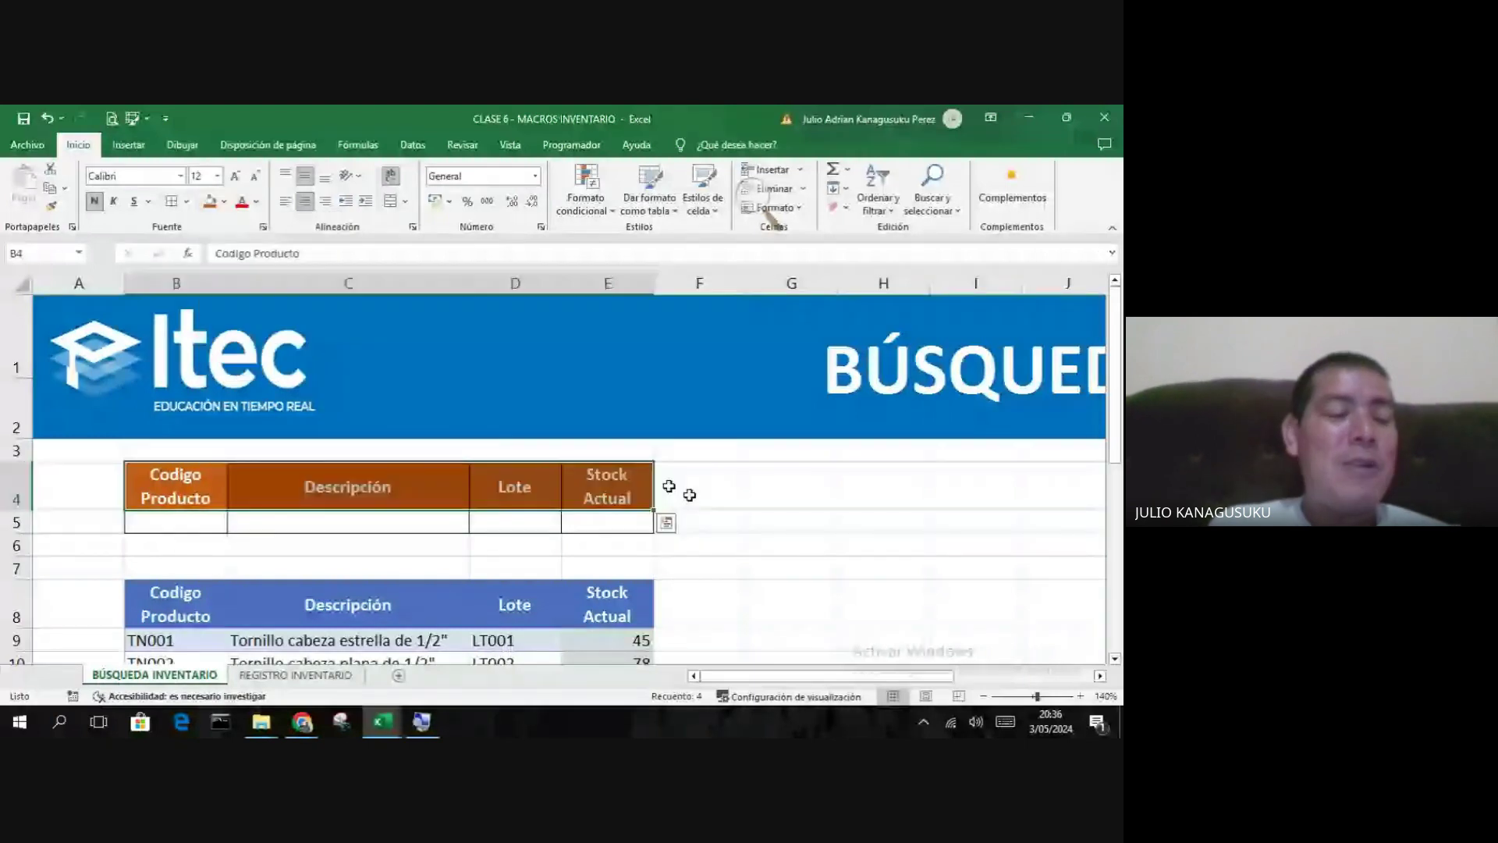
{"action": "left_click_drag", "start_coordinate": [668, 484], "coordinate": [690, 521]}
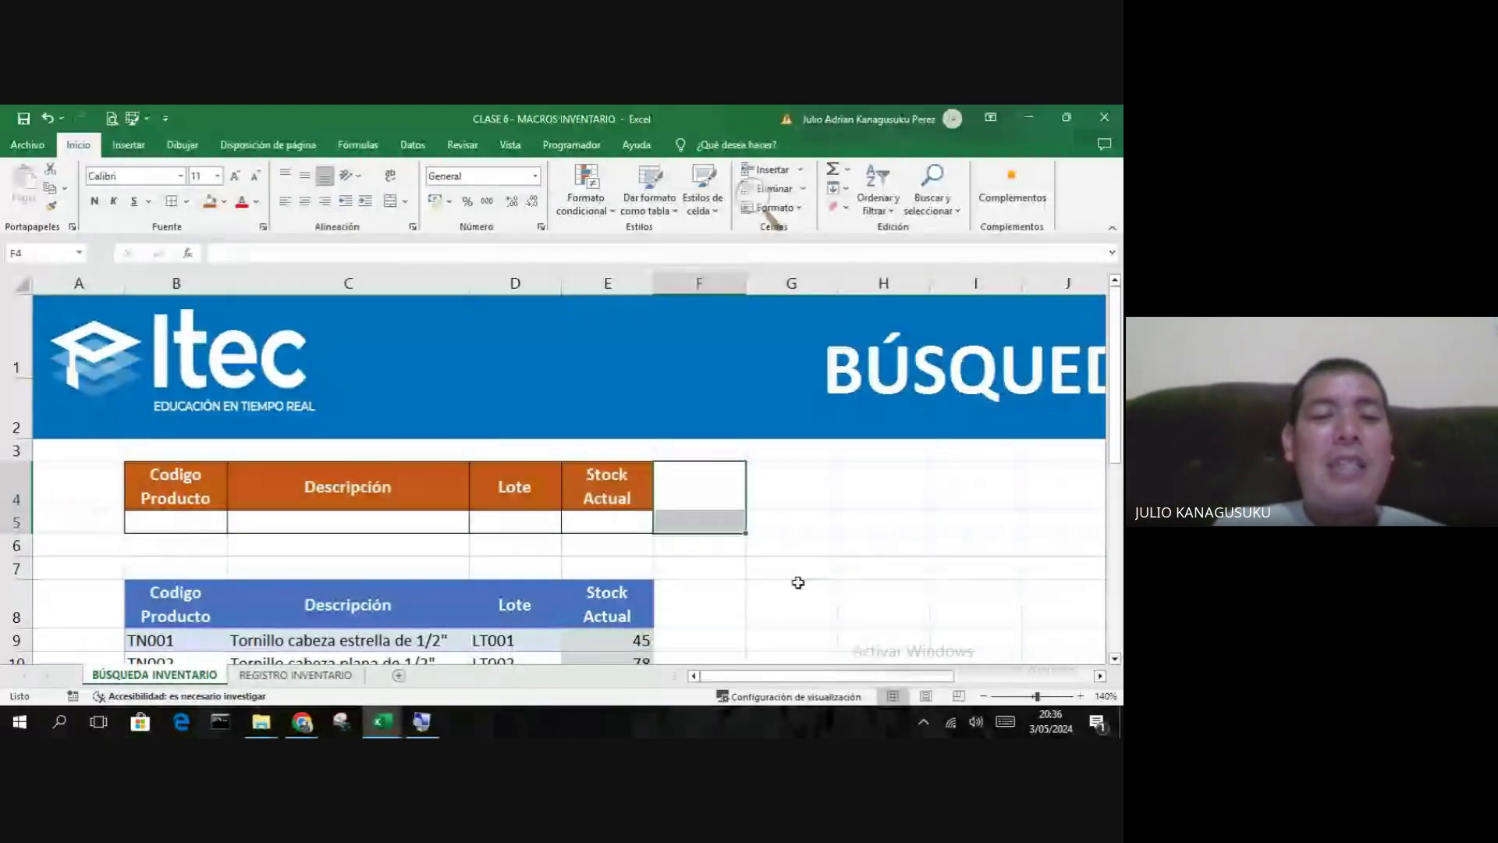
{"action": "left_click", "coordinate": [797, 582]}
{"action": "scroll", "coordinate": [797, 582], "scroll_direction": "down", "scroll_amount": 1}
{"action": "scroll", "coordinate": [798, 583], "scroll_direction": "down", "scroll_amount": 1}
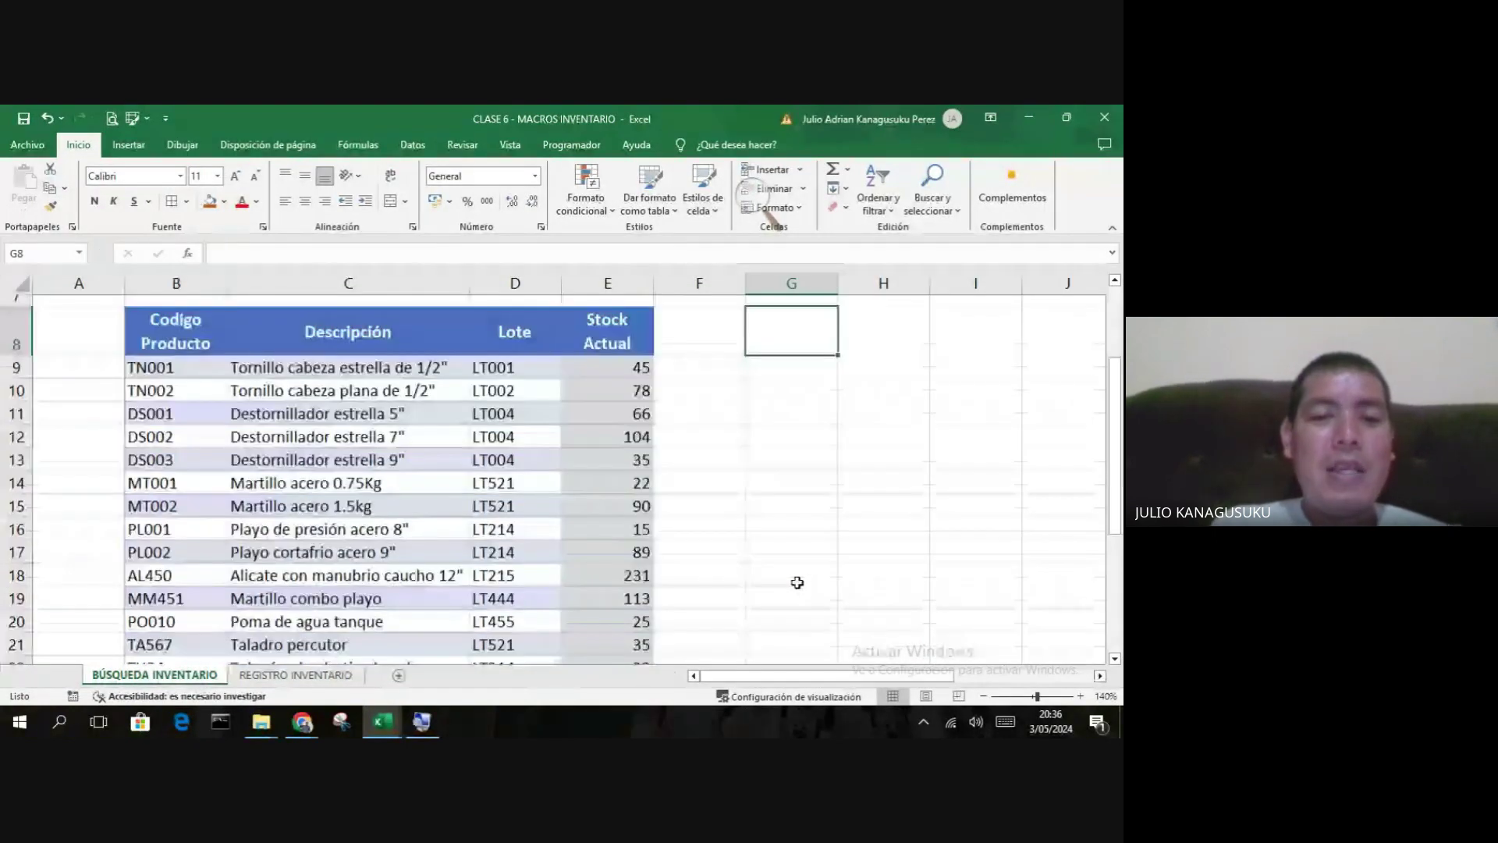
{"action": "scroll", "coordinate": [788, 582], "scroll_direction": "up", "scroll_amount": 2}
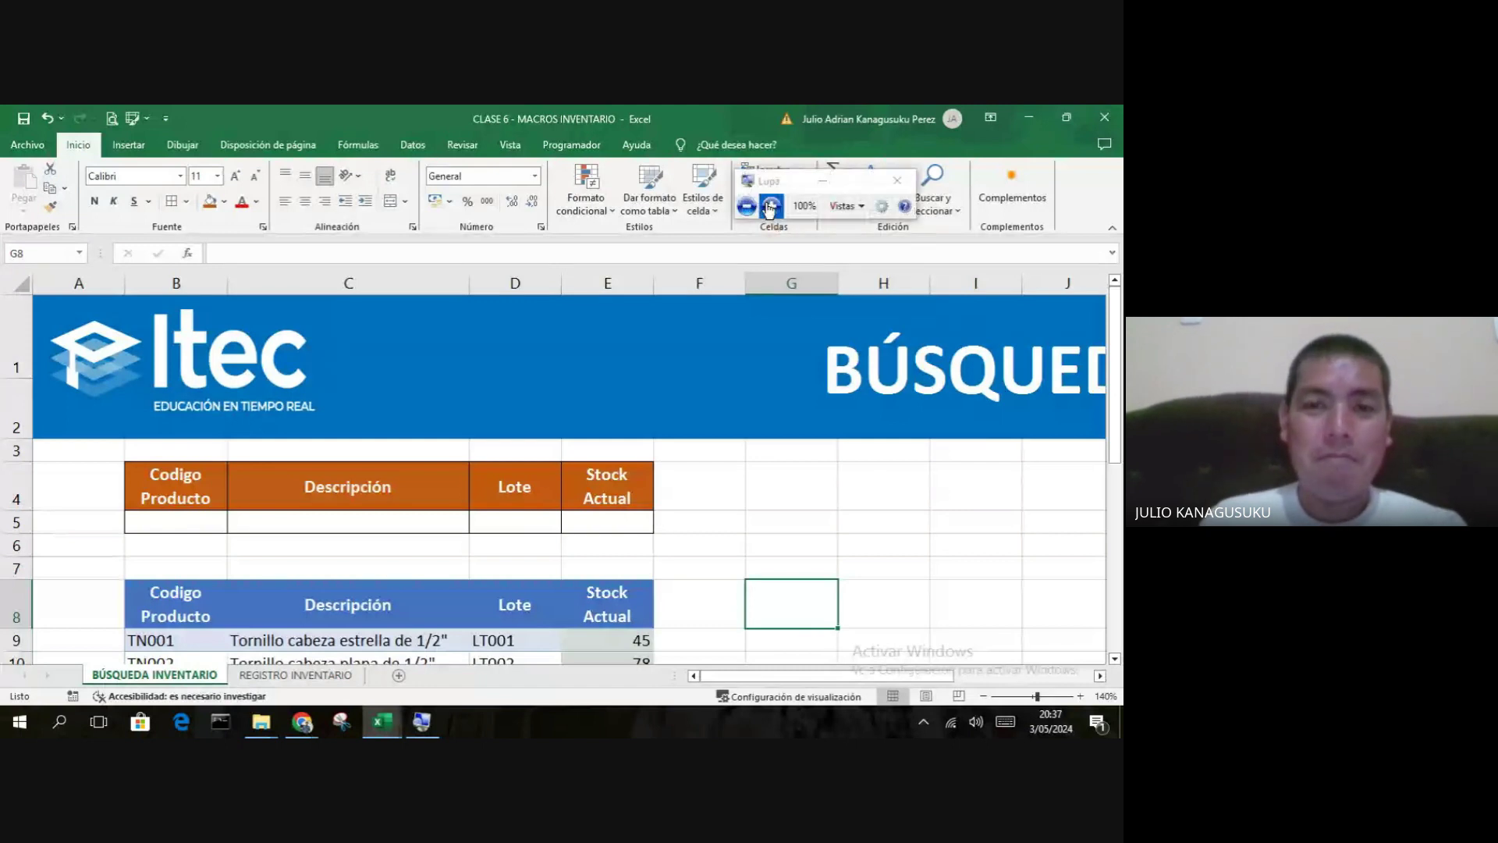
- Magnify the screen with Lupa and start recording a macro named BUSQUEDA, stored in this workbook
{"action": "left_click", "coordinate": [773, 206]}
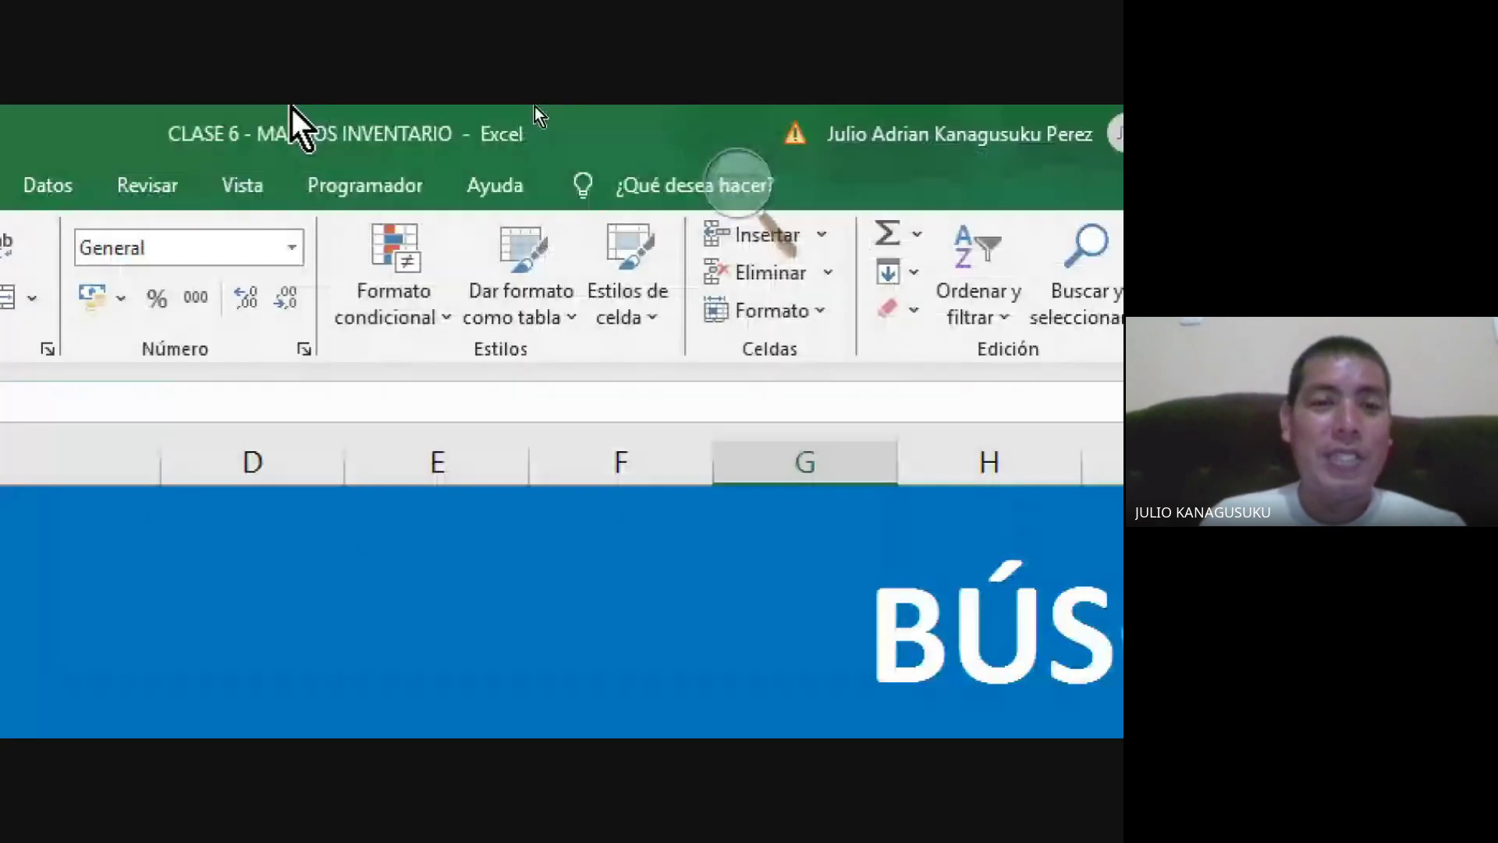
{"action": "left_click", "coordinate": [343, 196]}
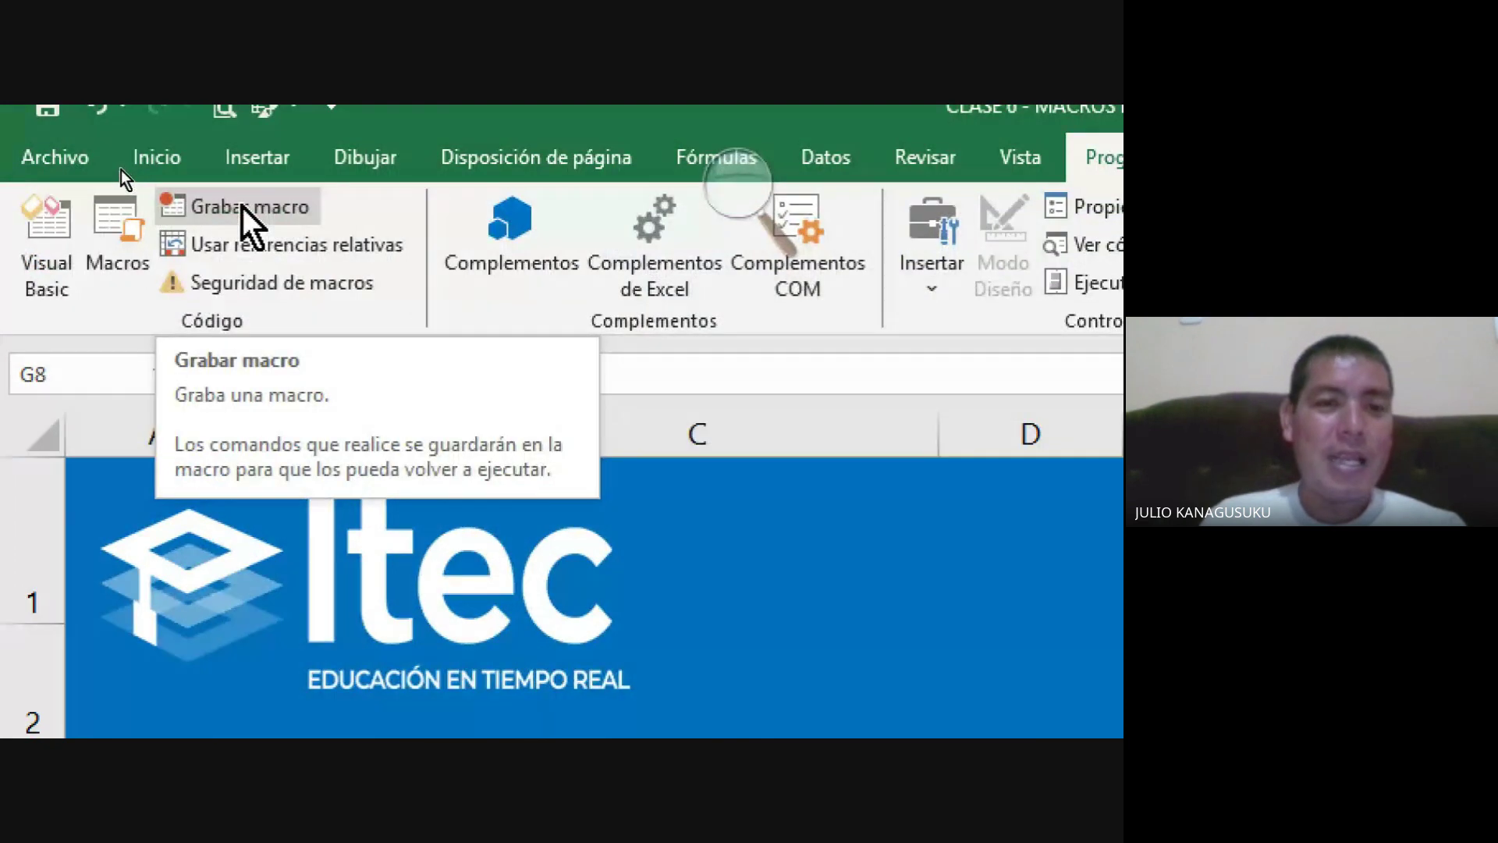
{"action": "left_click", "coordinate": [242, 207]}
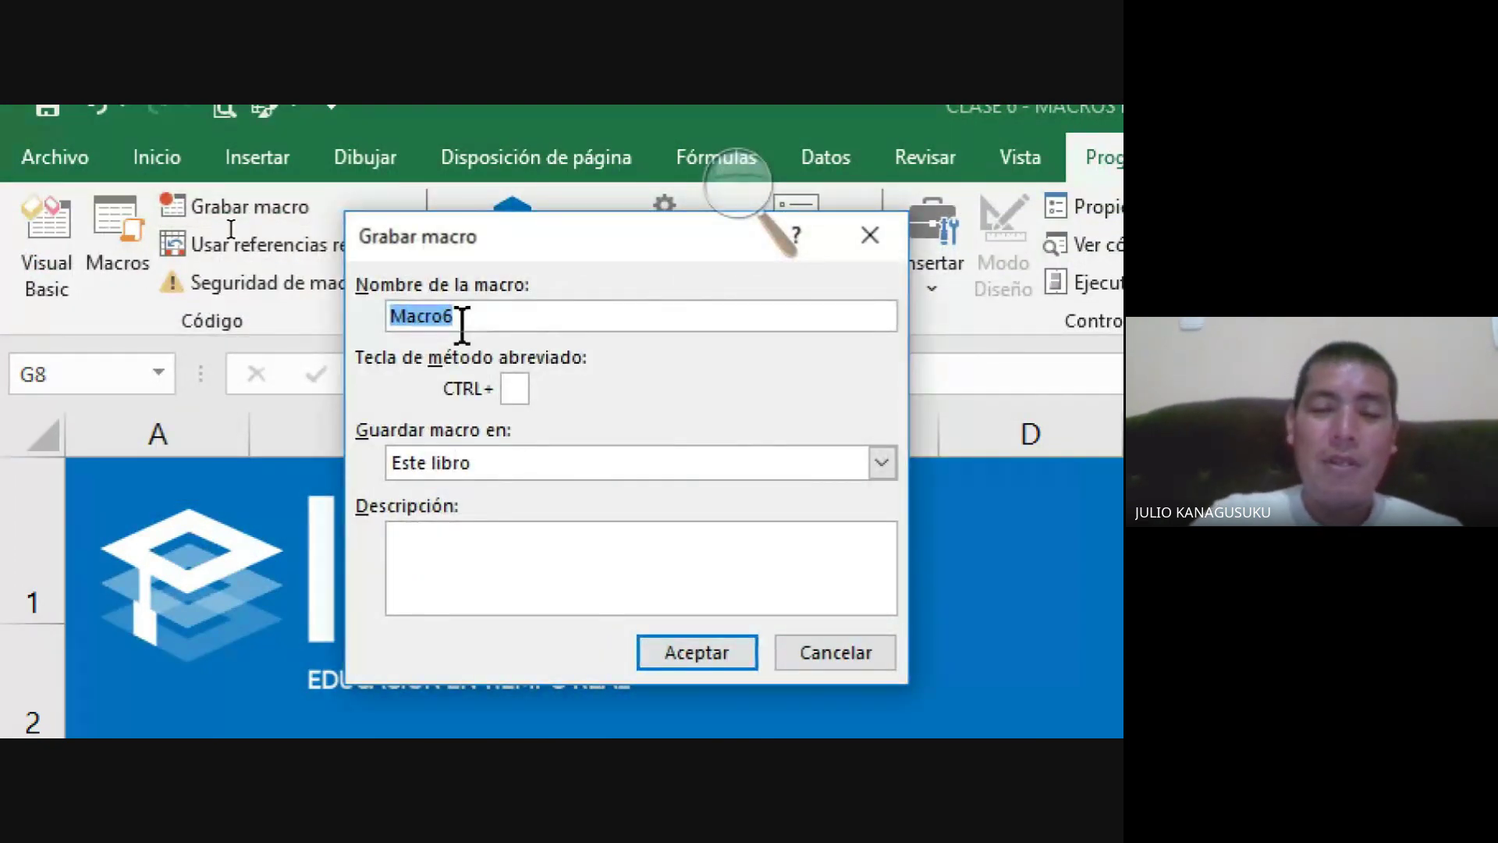
{"action": "key", "text": "BackSpace"}
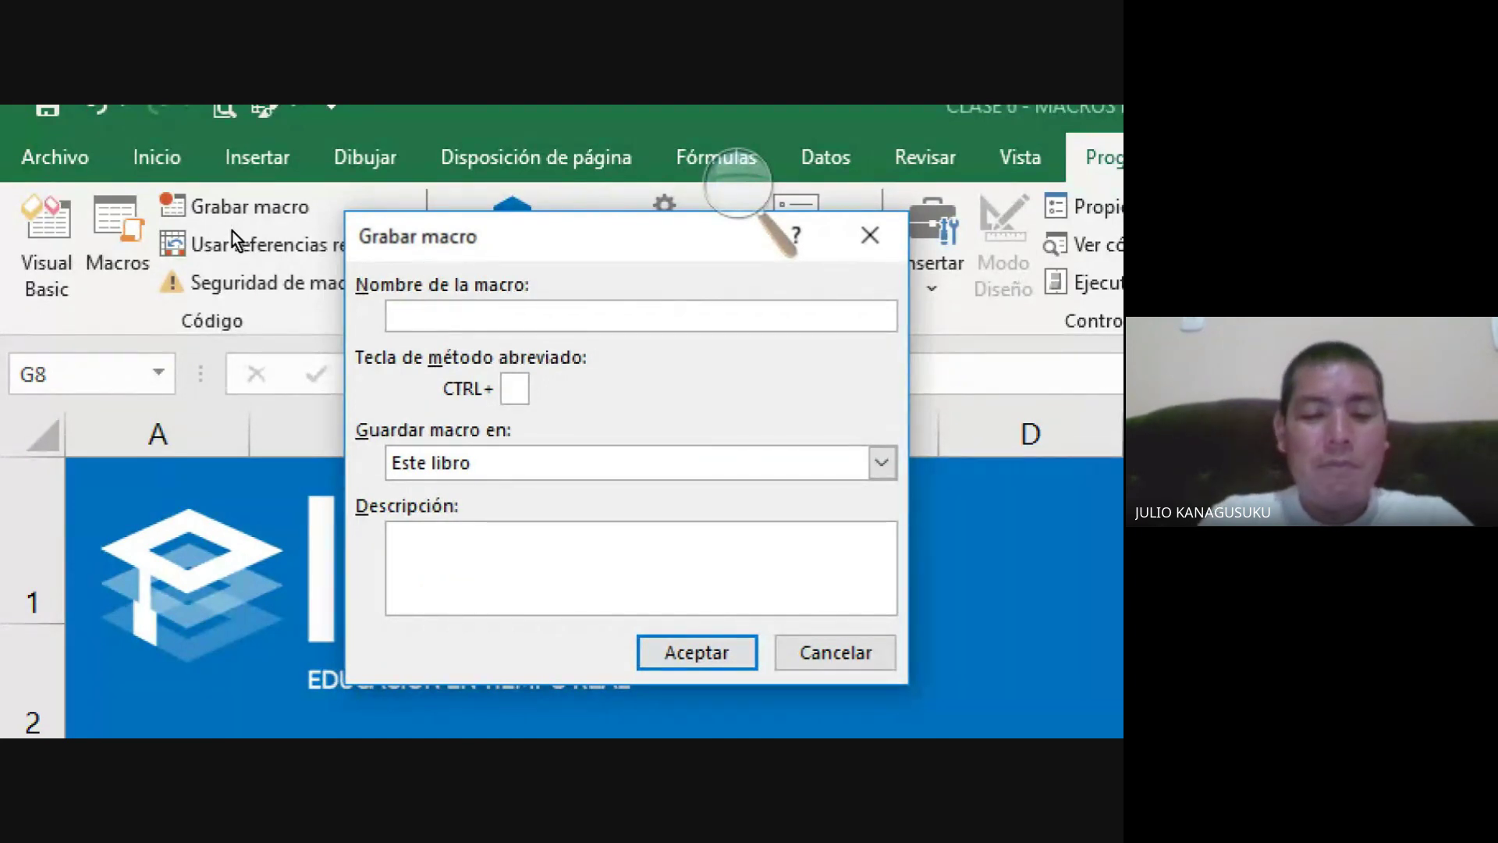
{"action": "type", "text": "BUSQUEDA"}
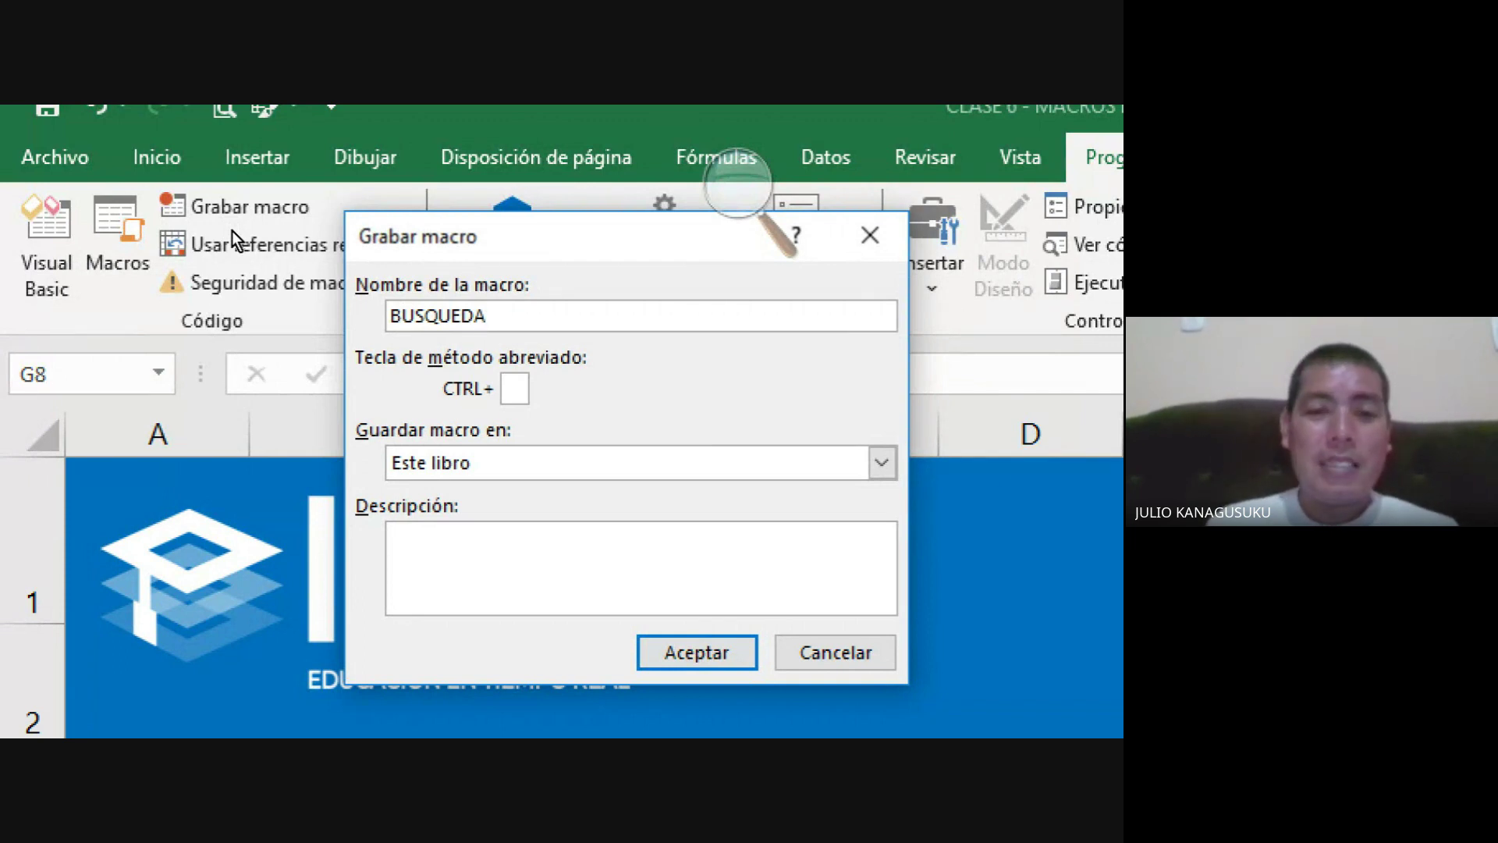
{"action": "left_click", "coordinate": [686, 647]}
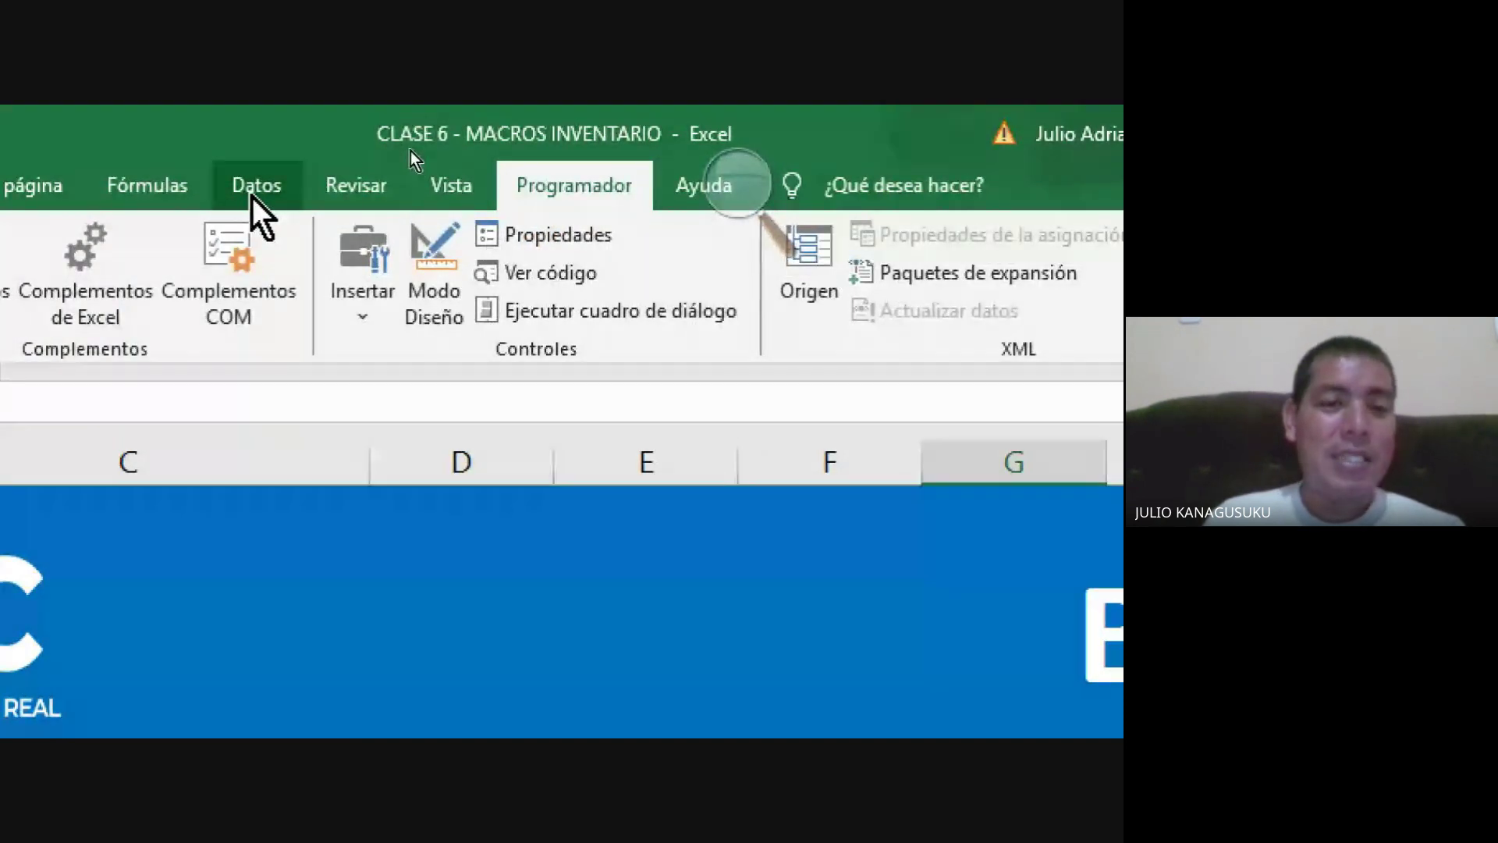
- Start an advanced filter on the product table and check that its list range $B$8:$E$32 covers all the products
{"action": "left_click", "coordinate": [252, 195]}
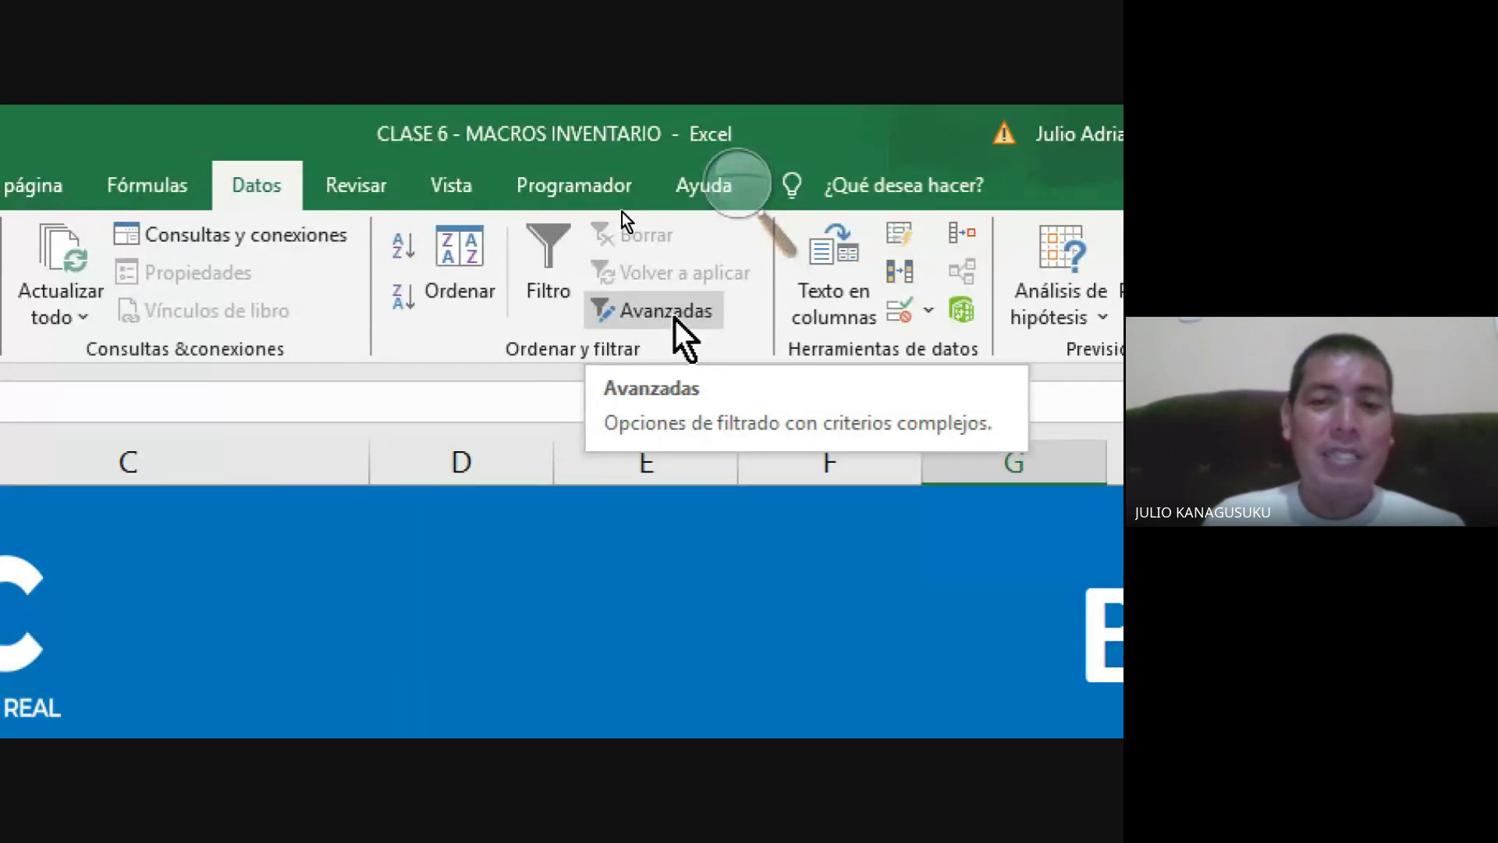
{"action": "left_click", "coordinate": [676, 316]}
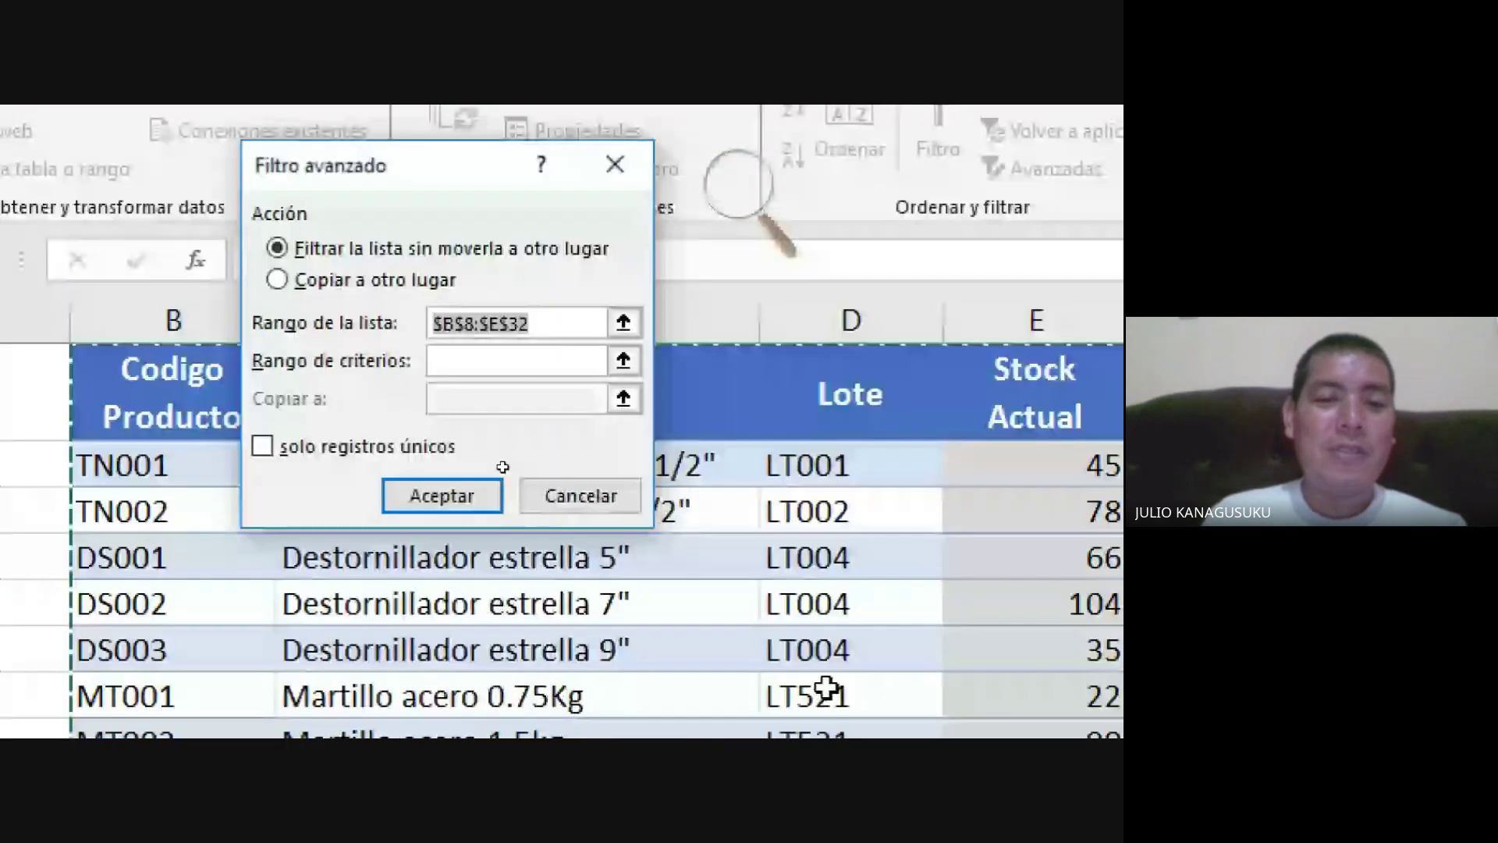
{"action": "scroll", "coordinate": [659, 730], "scroll_direction": "down", "scroll_amount": 6}
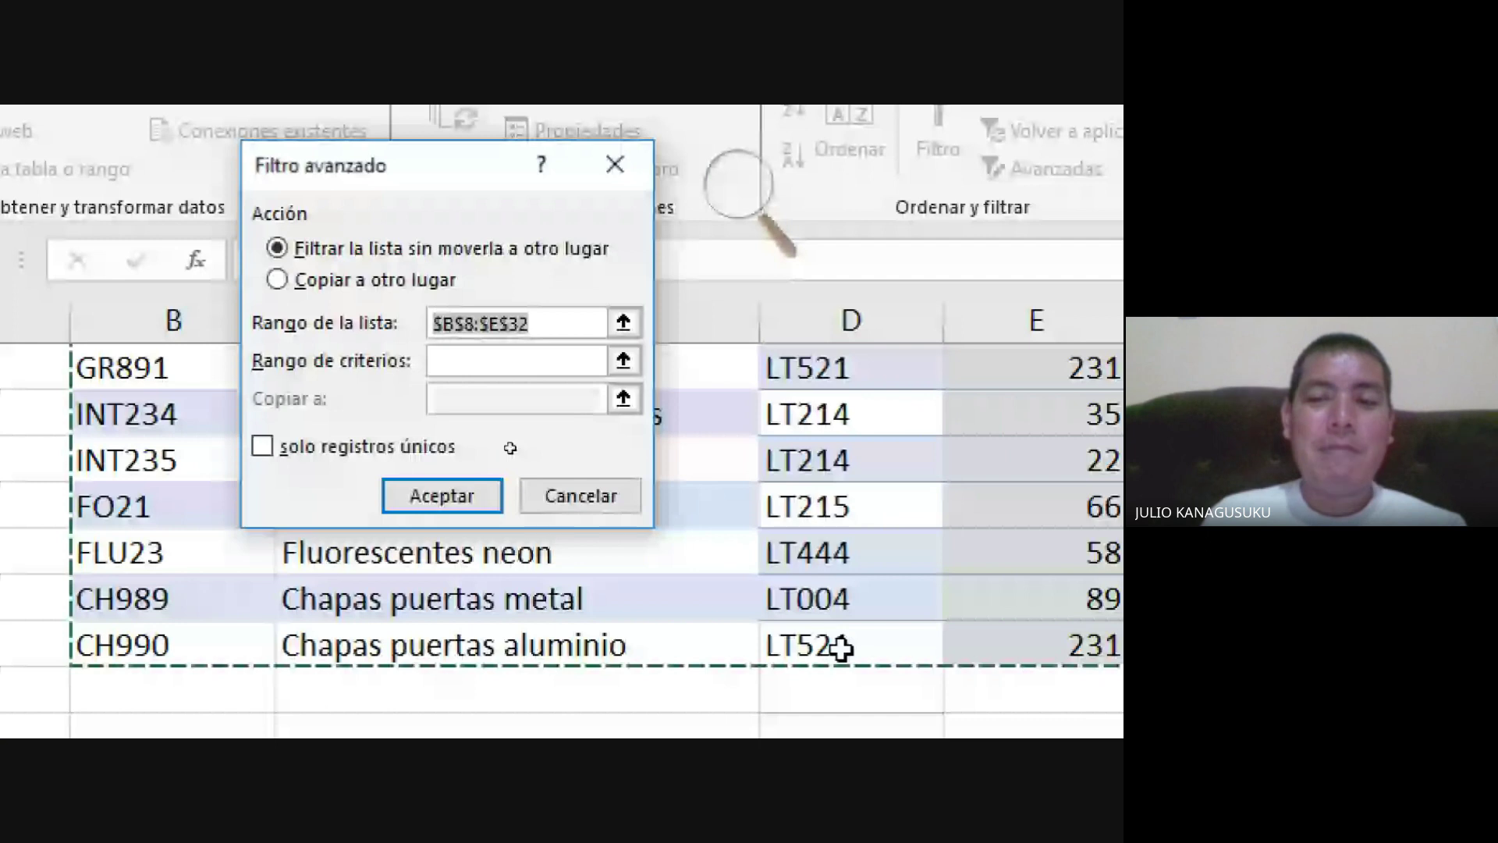
{"action": "scroll", "coordinate": [842, 646], "scroll_direction": "down", "scroll_amount": 1}
{"action": "scroll", "coordinate": [771, 597], "scroll_direction": "up", "scroll_amount": 2}
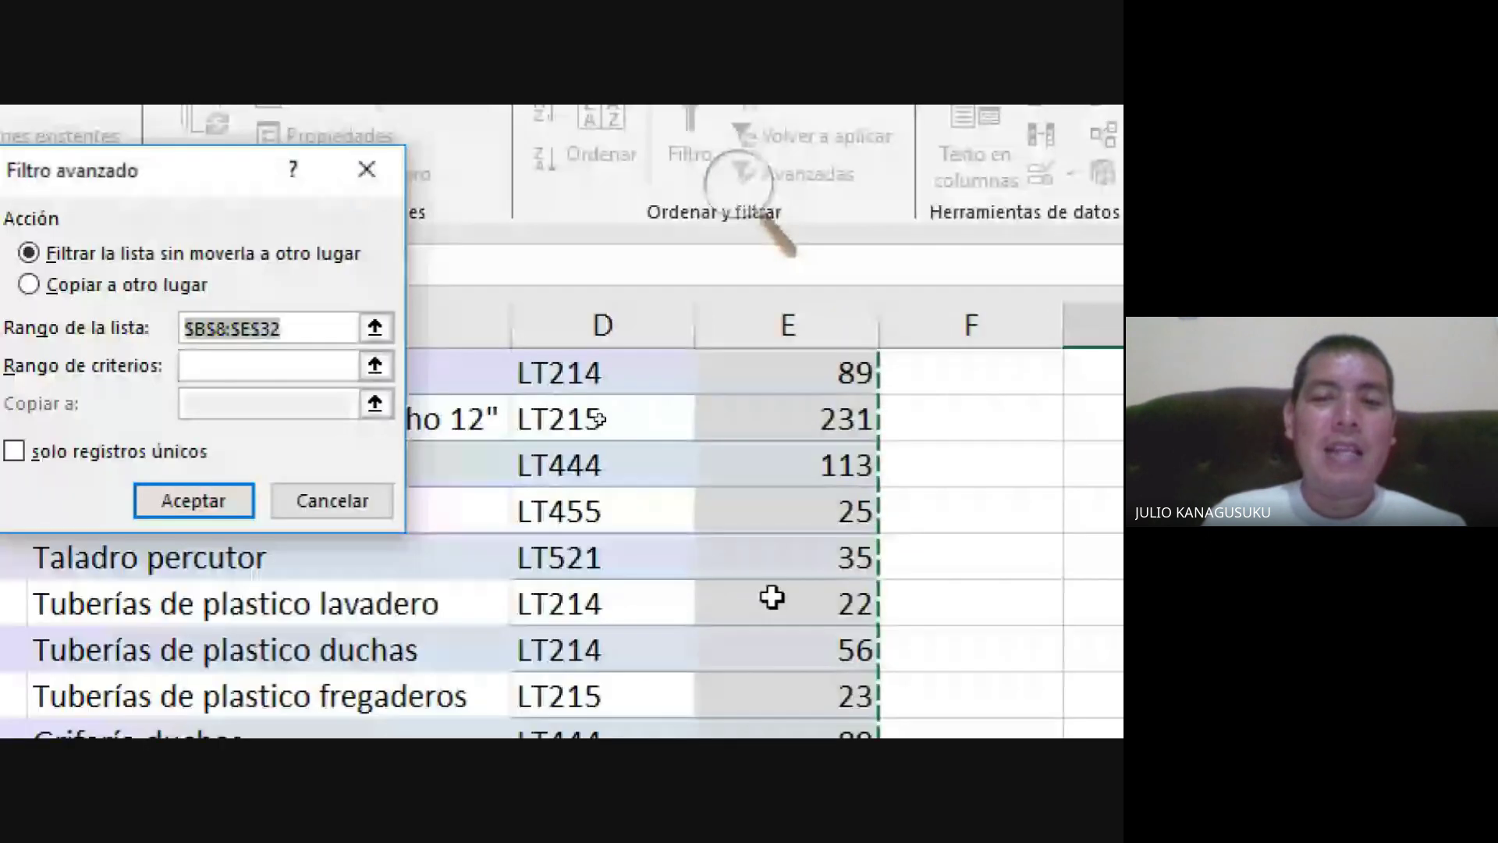
{"action": "scroll", "coordinate": [772, 597], "scroll_direction": "up", "scroll_amount": 4}
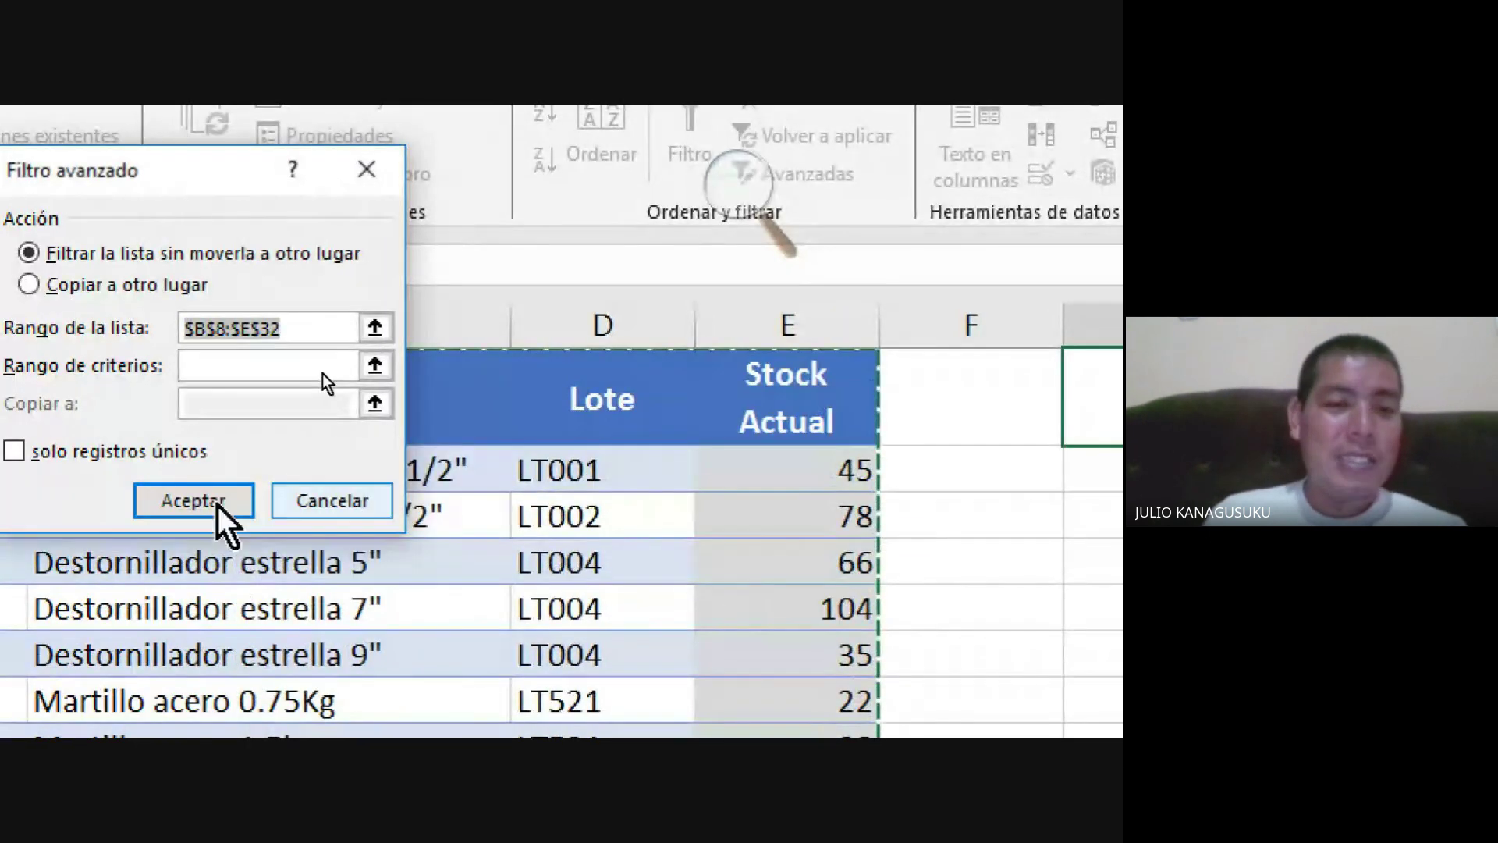
{"action": "scroll", "coordinate": [208, 542], "scroll_direction": "down", "scroll_amount": 1}
{"action": "scroll", "coordinate": [207, 542], "scroll_direction": "up", "scroll_amount": 1}
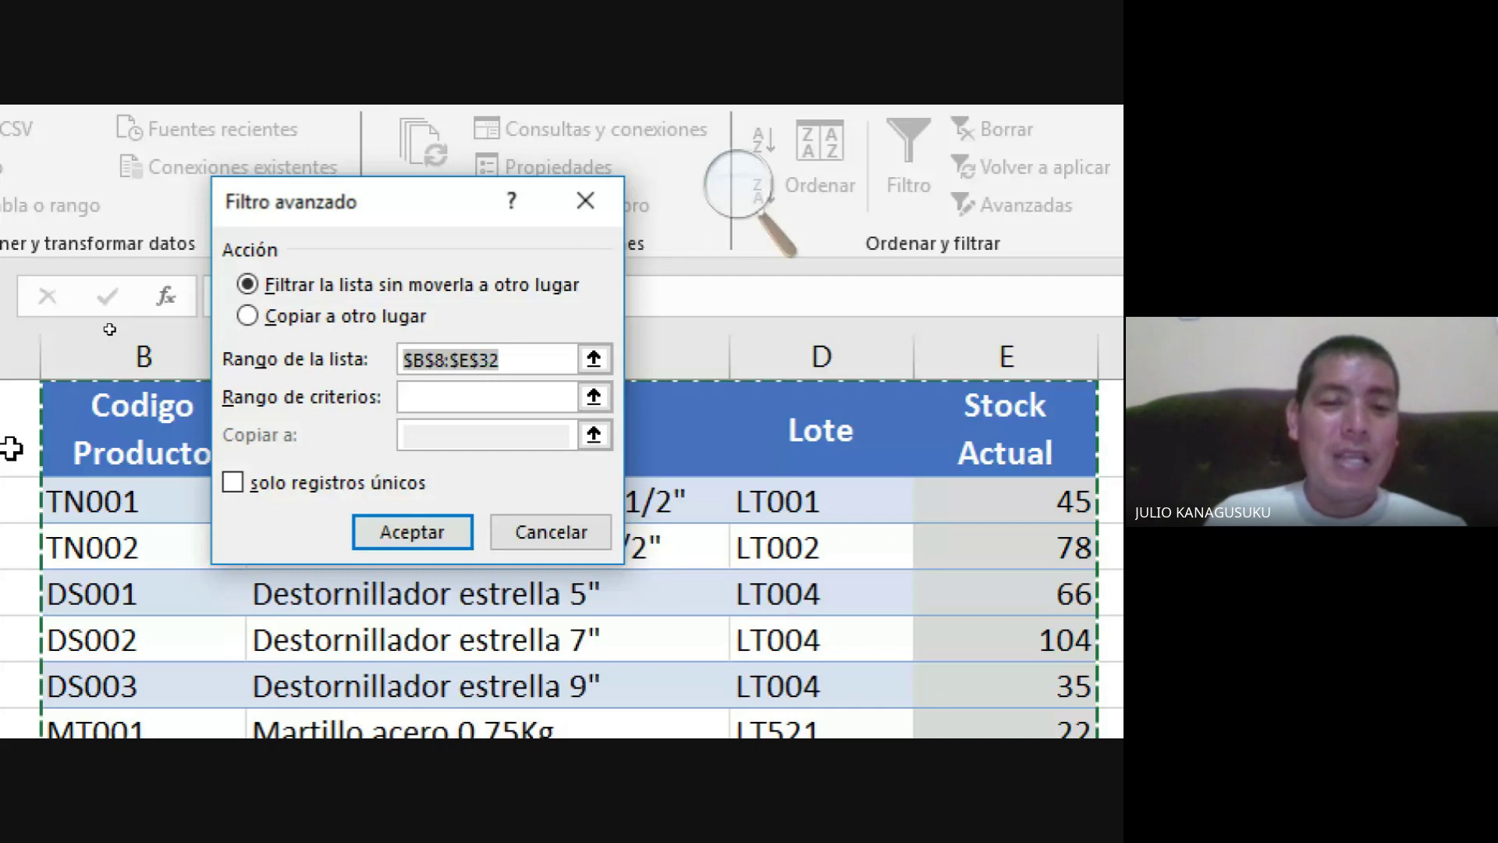
- Set the advanced filter's criteria range to the search table $B$4:$E$5 and run the filter in place
{"action": "left_click", "coordinate": [485, 402]}
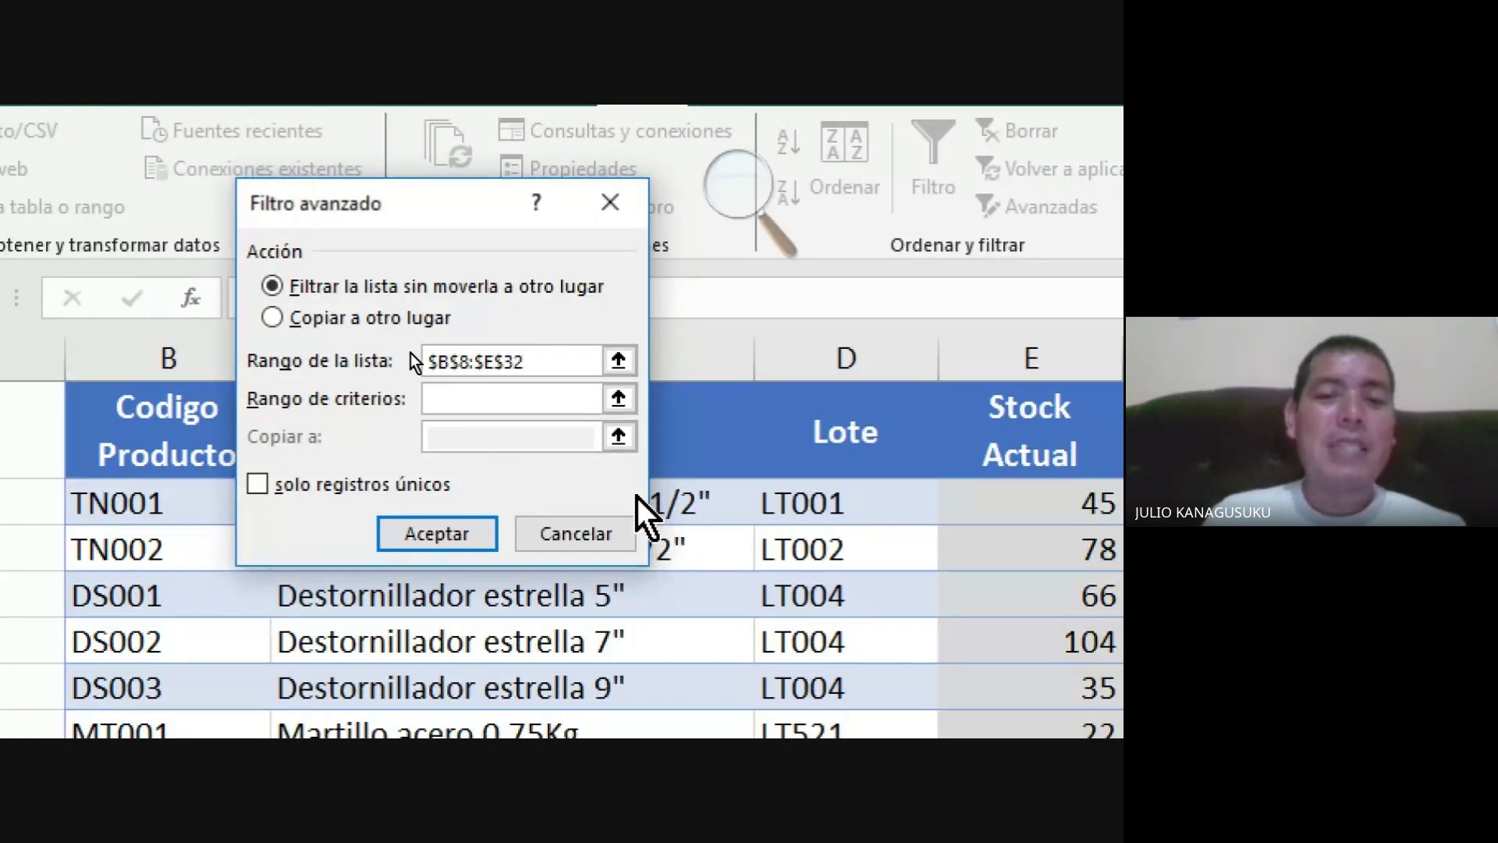
{"action": "scroll", "coordinate": [642, 508], "scroll_direction": "up", "scroll_amount": 2}
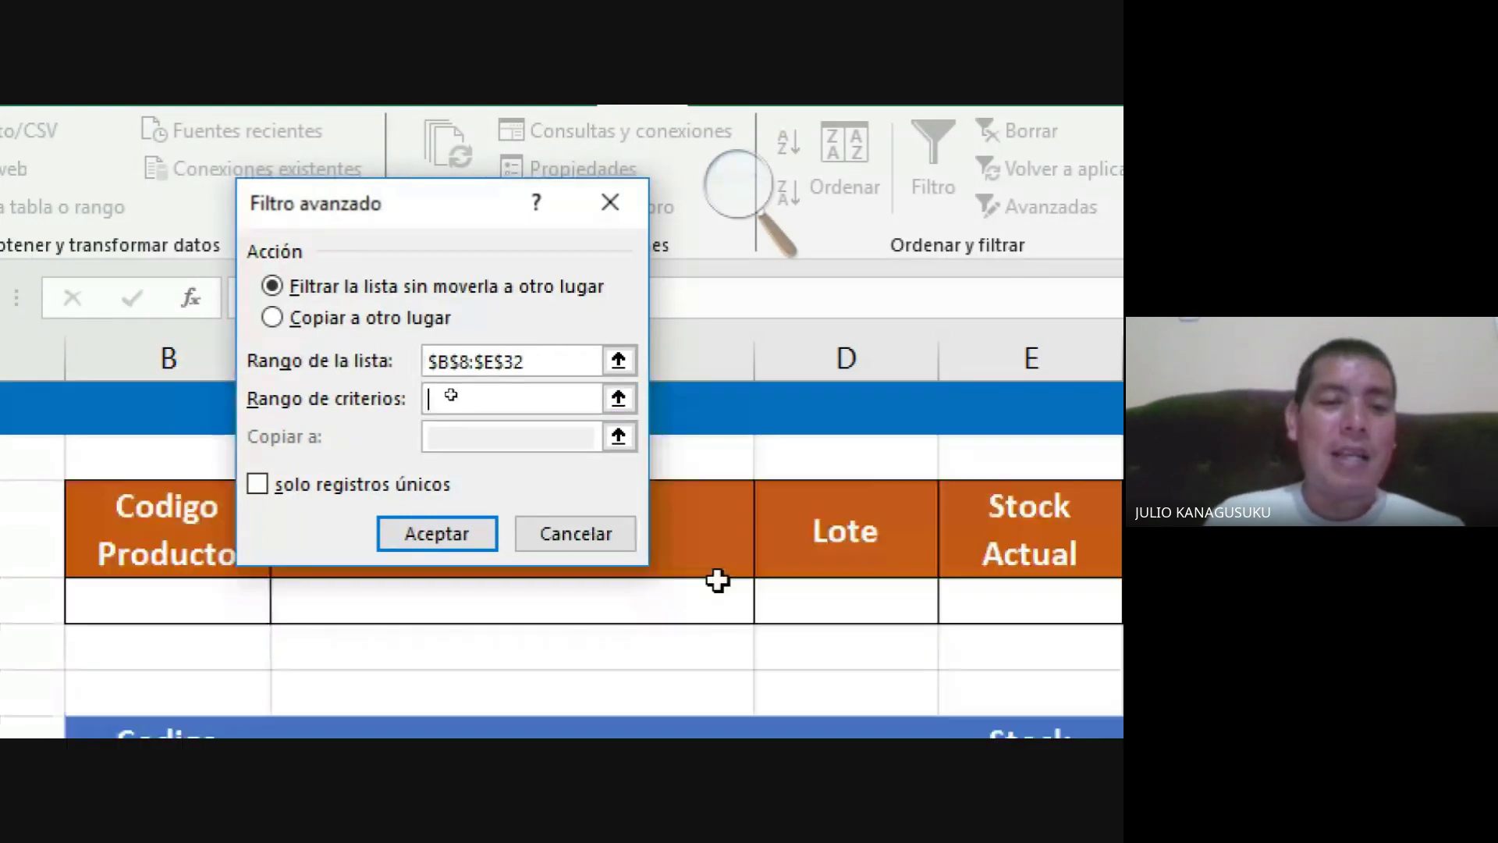
{"action": "scroll", "coordinate": [715, 578], "scroll_direction": "down", "scroll_amount": 1}
{"action": "left_click", "coordinate": [123, 438]}
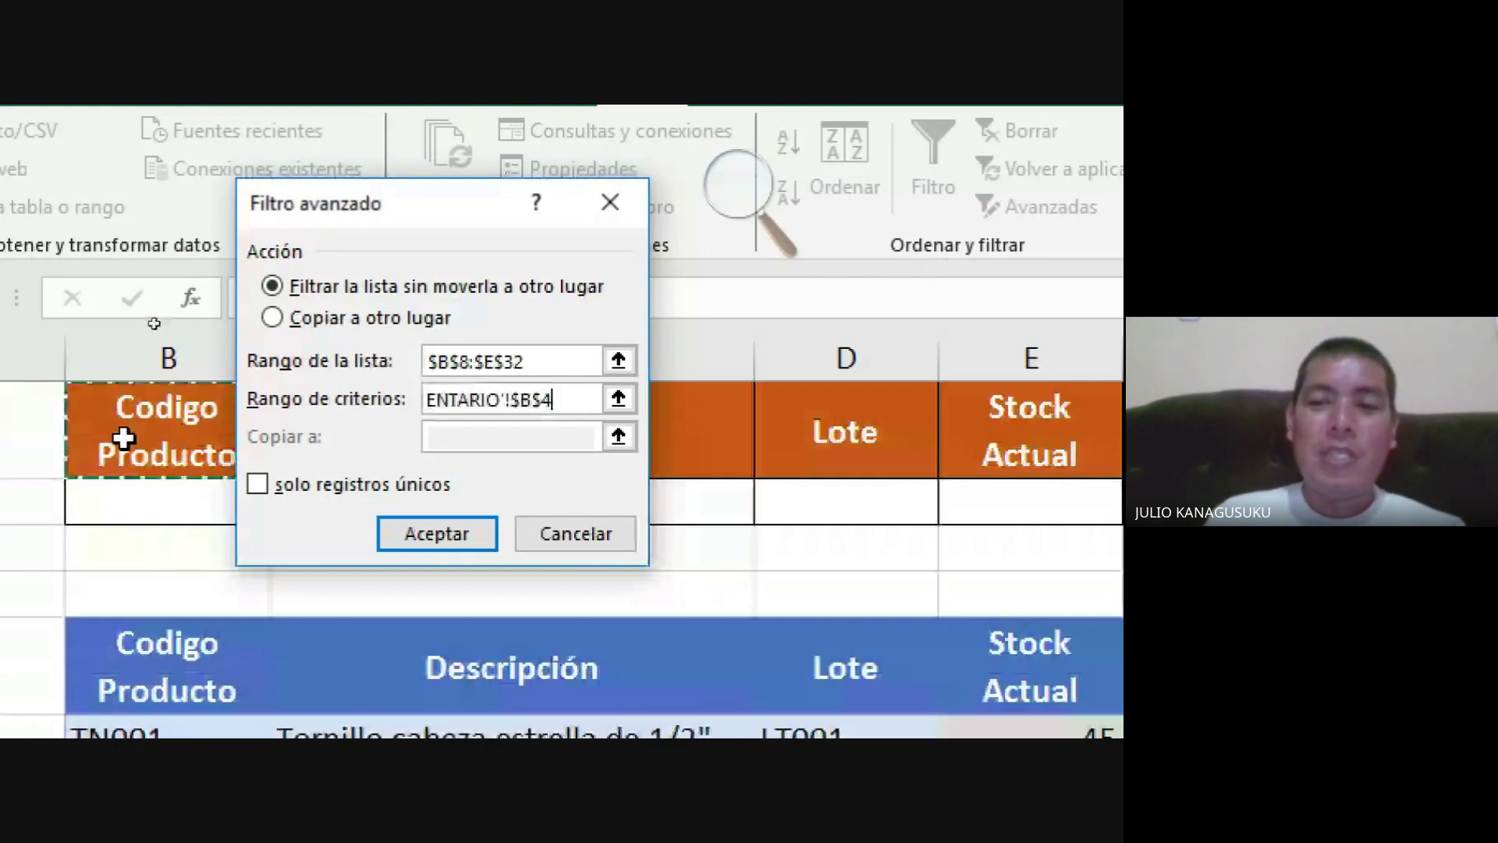
{"action": "left_click_drag", "start_coordinate": [123, 438], "coordinate": [1076, 505]}
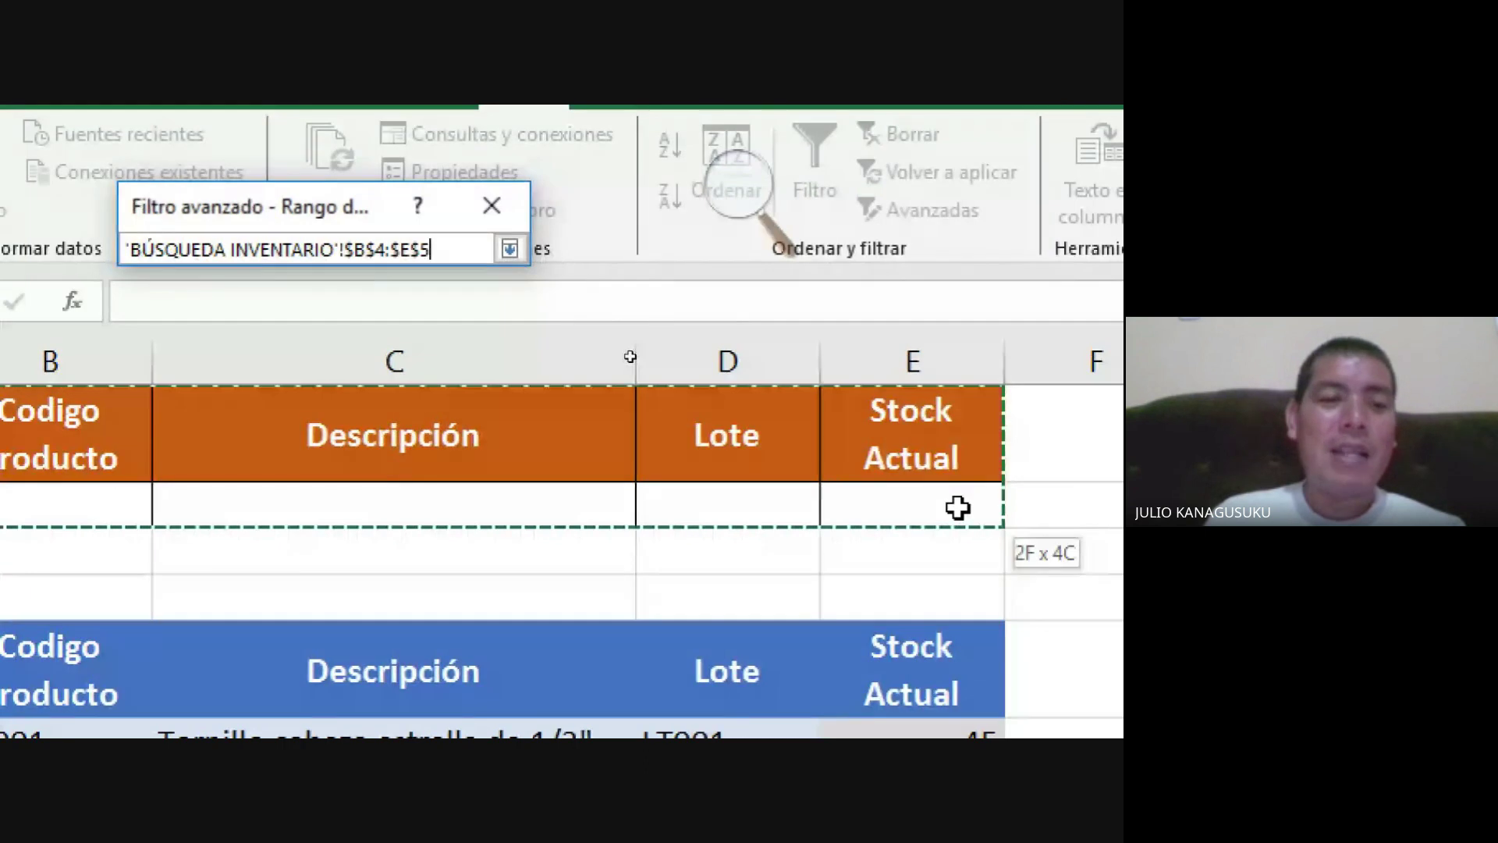
{"action": "left_click_drag", "start_coordinate": [957, 508], "coordinate": [957, 508]}
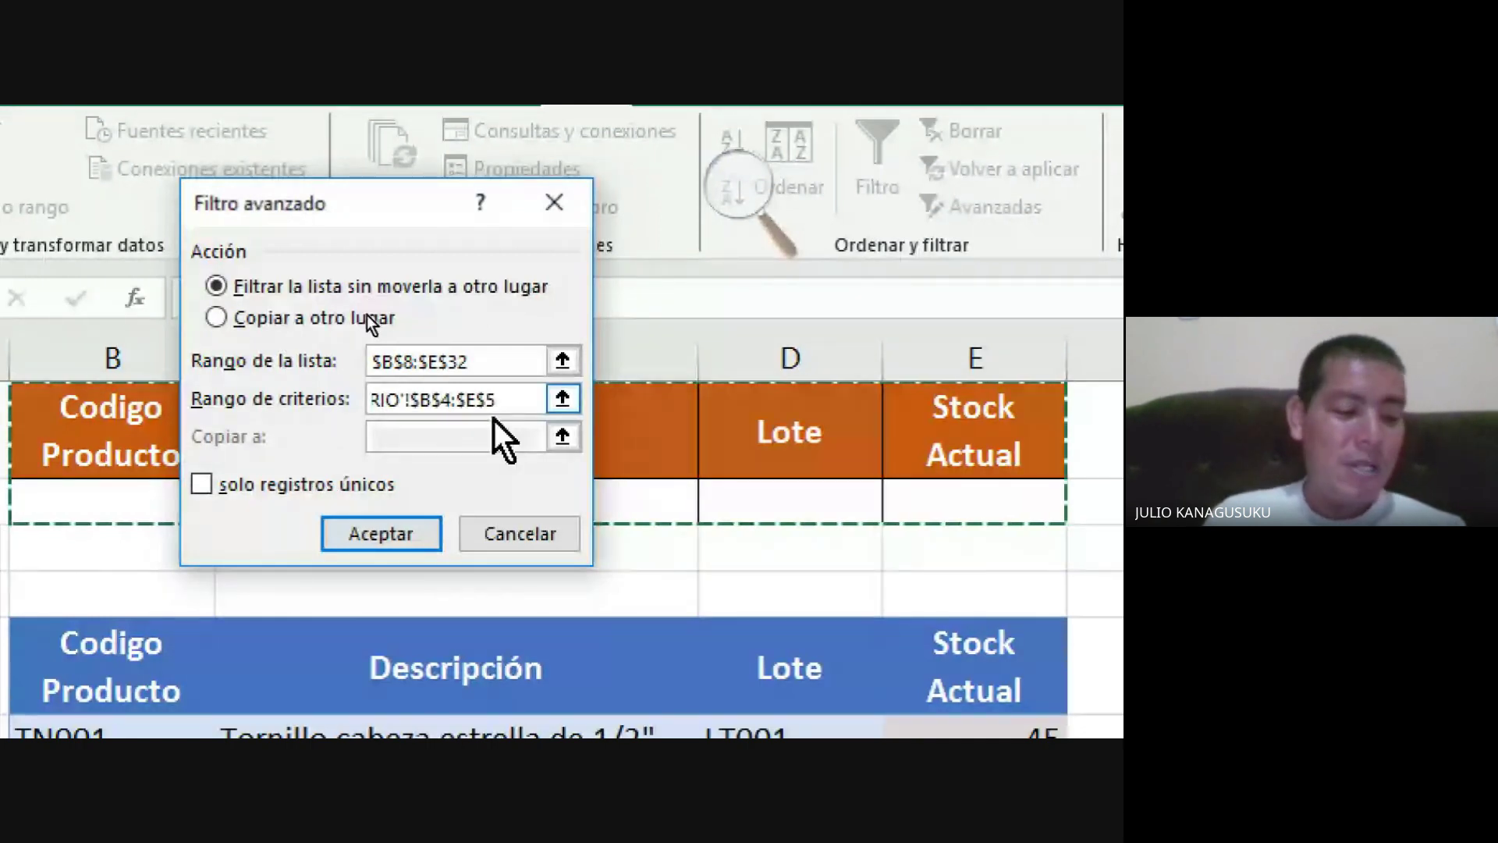
{"action": "left_click", "coordinate": [481, 413]}
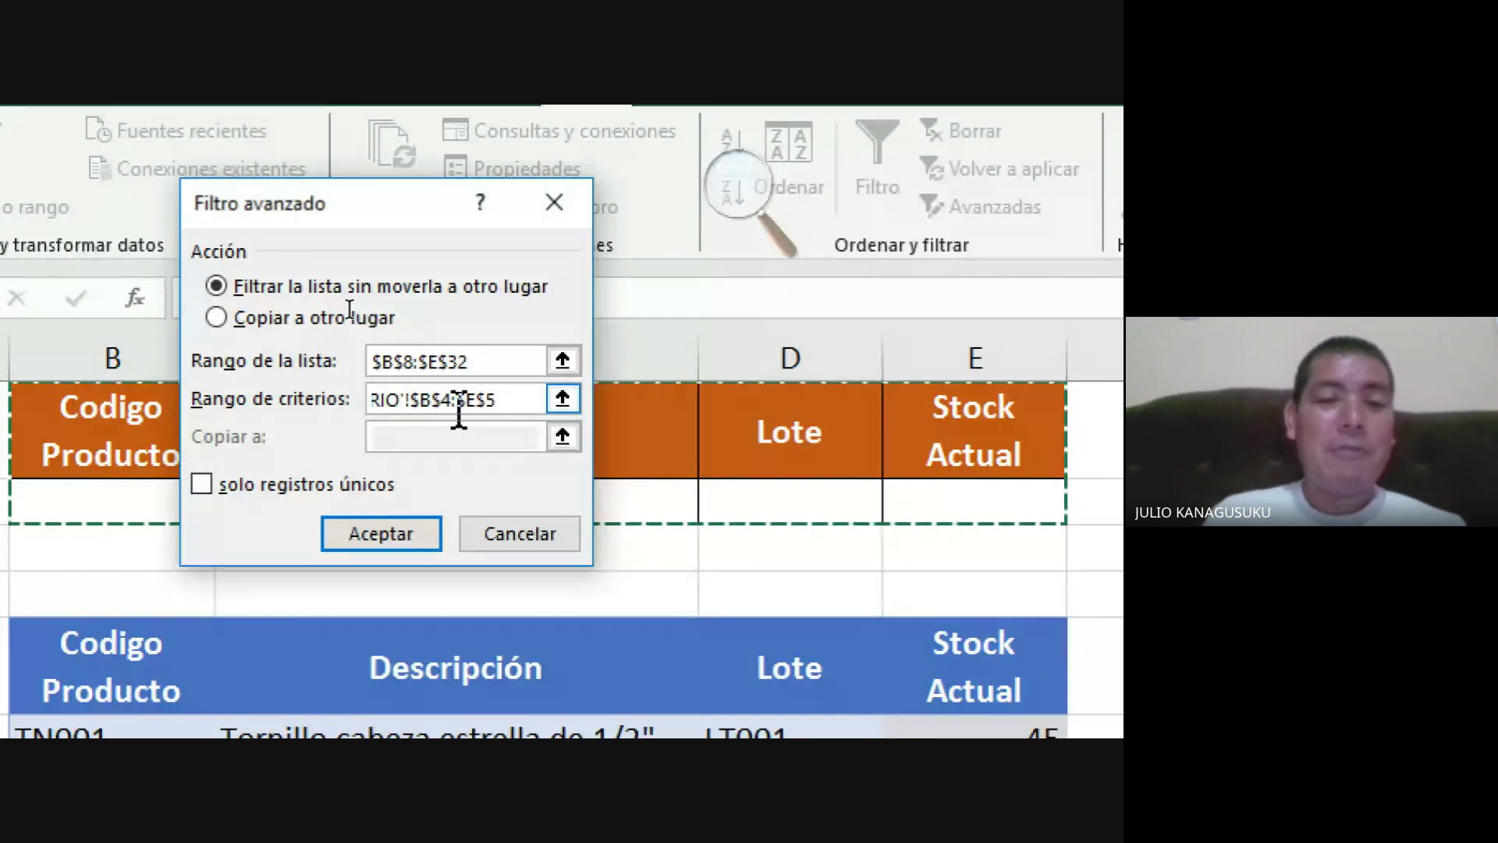
{"action": "left_click", "coordinate": [374, 535]}
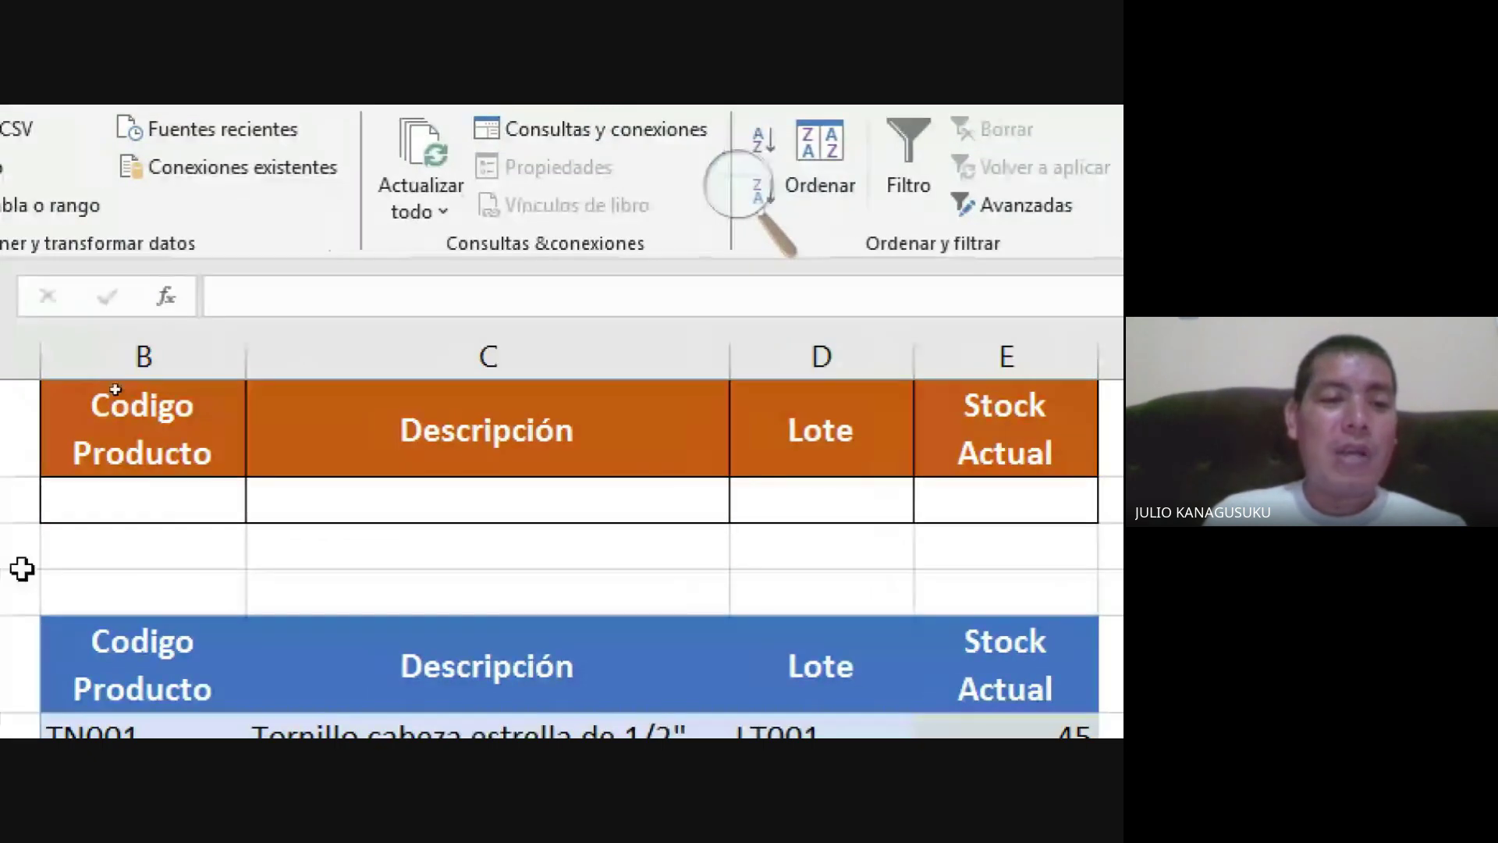
- Clear the contents of the search row B5:E5 and select cell B5
{"action": "left_click_drag", "start_coordinate": [116, 503], "coordinate": [976, 508]}
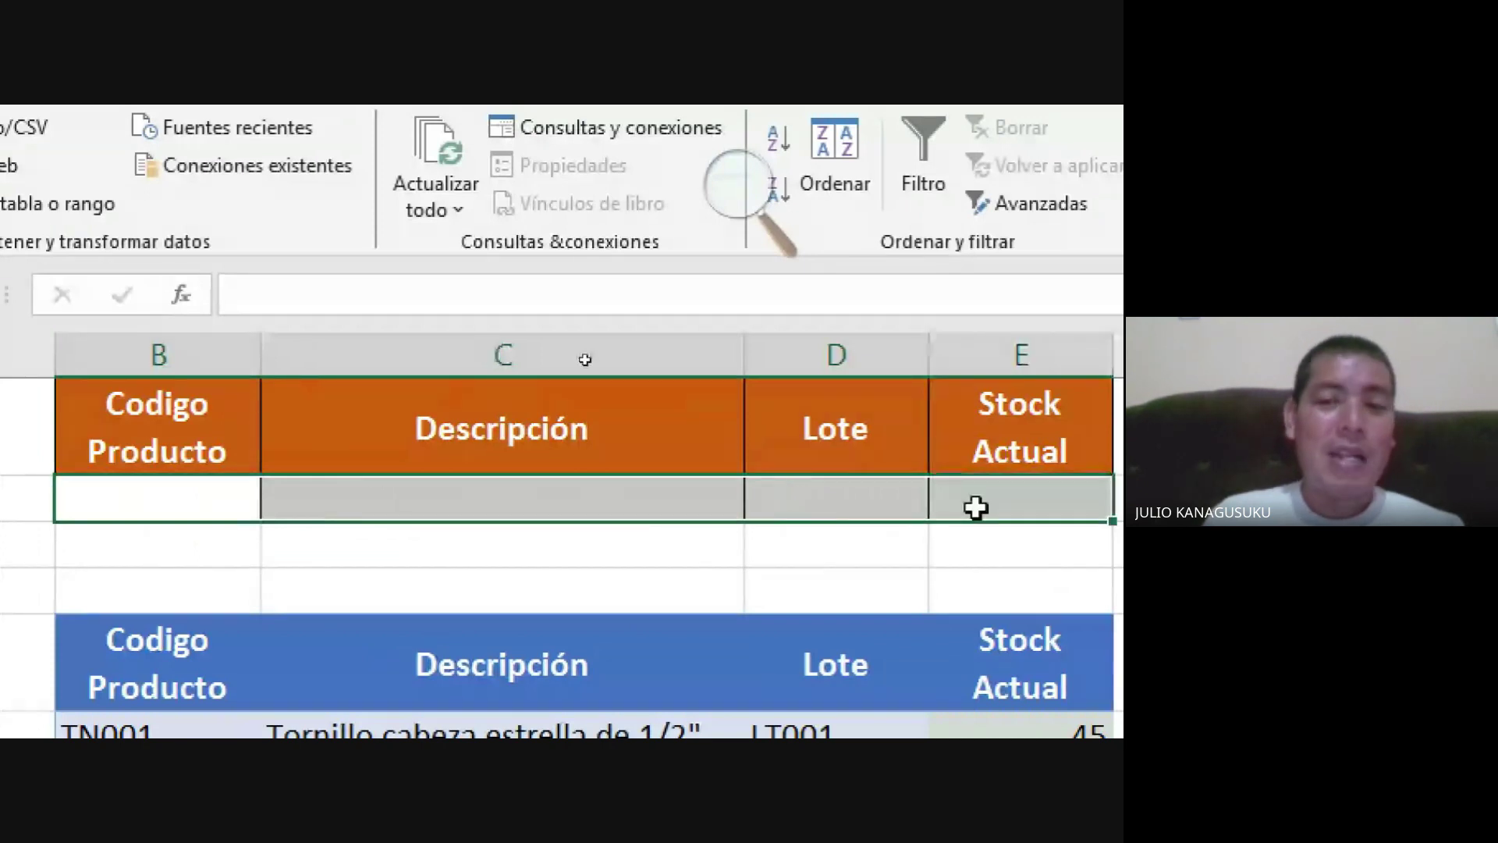
{"action": "right_click", "coordinate": [510, 500]}
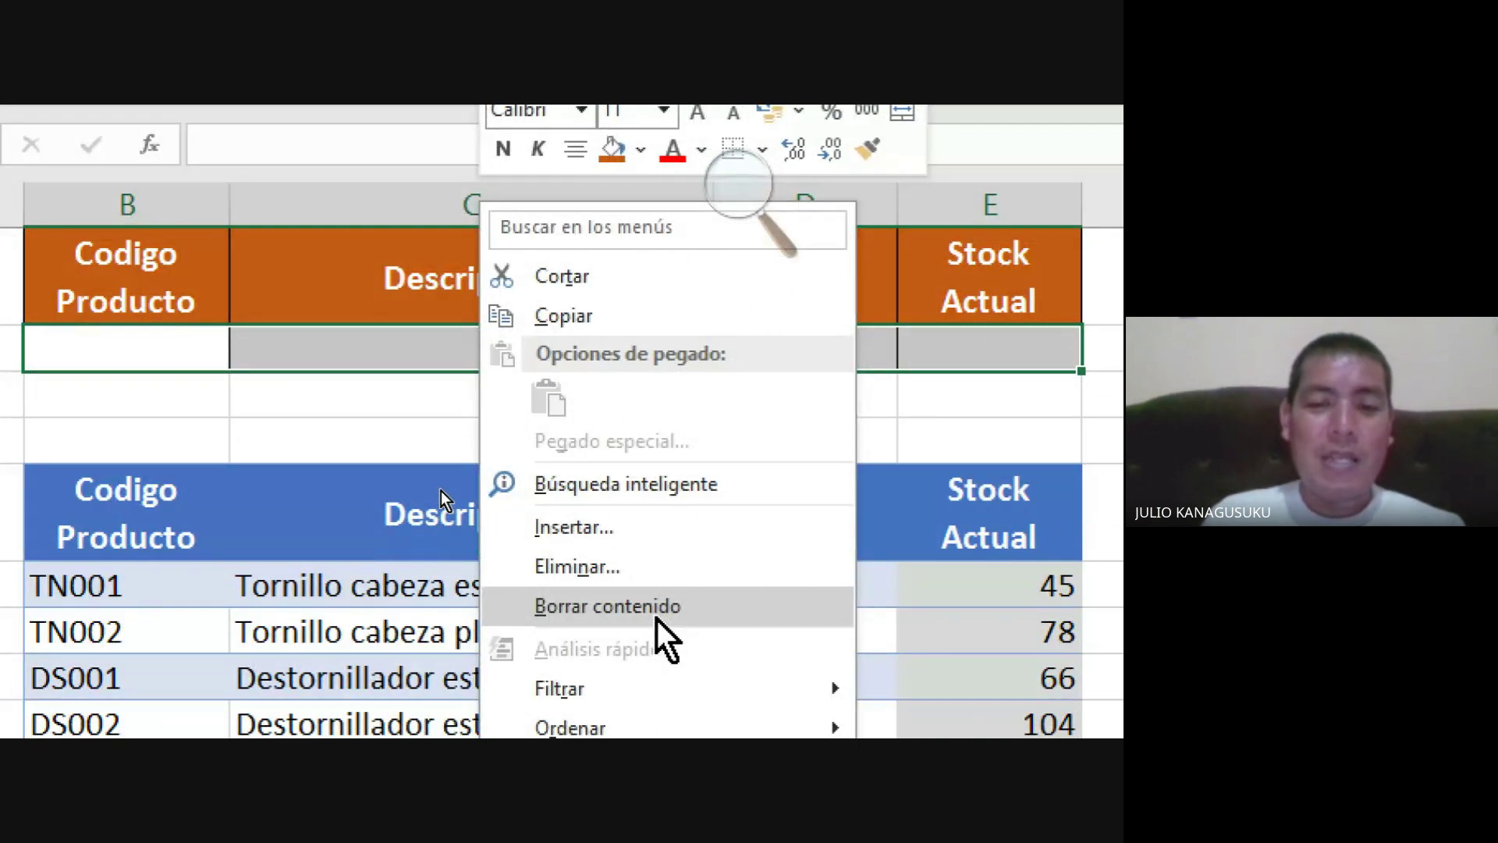
{"action": "left_click", "coordinate": [655, 617]}
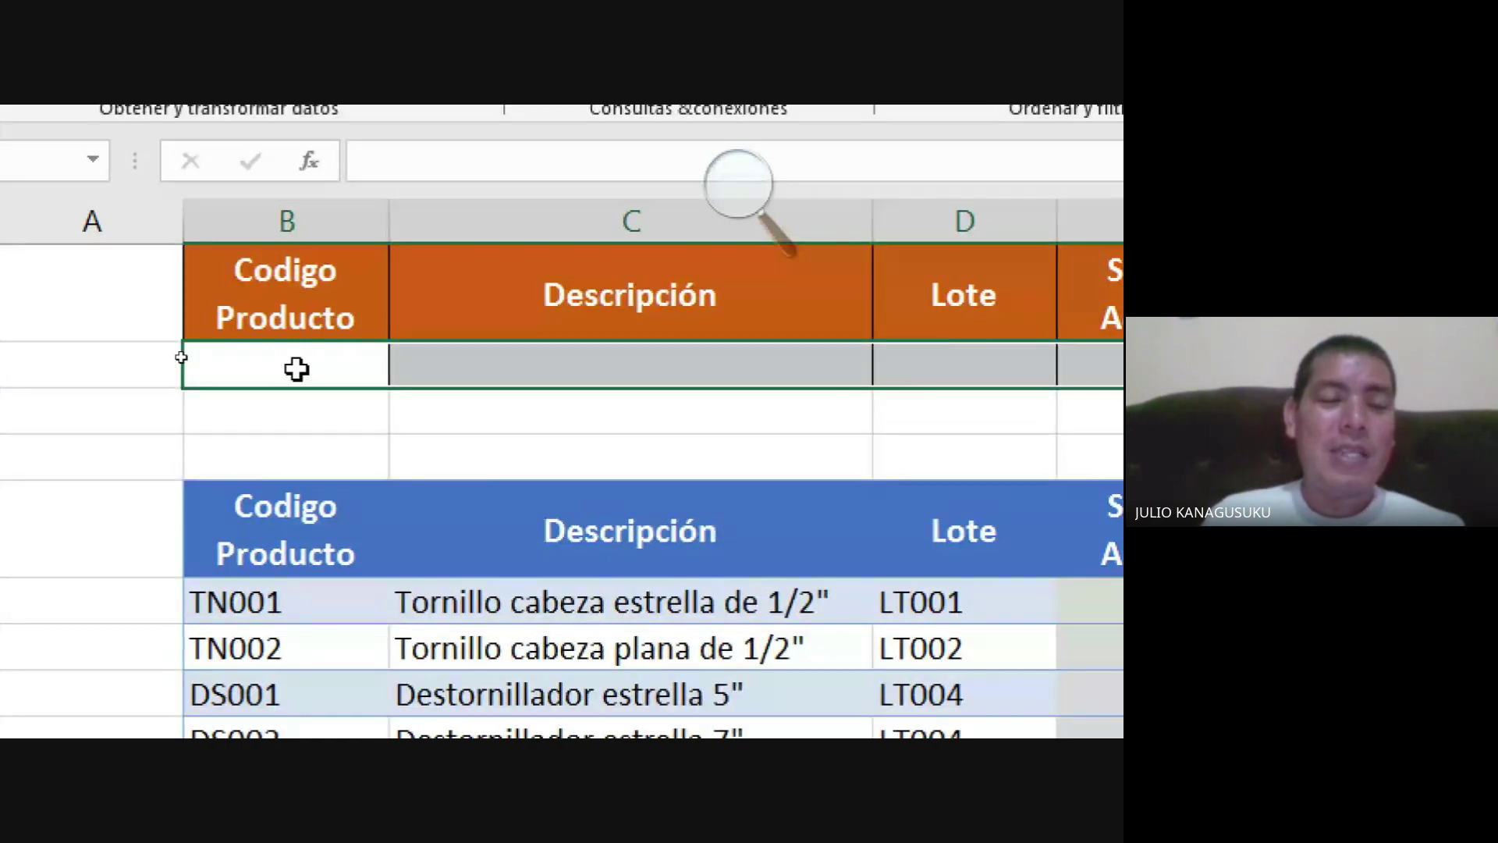
{"action": "left_click", "coordinate": [328, 374]}
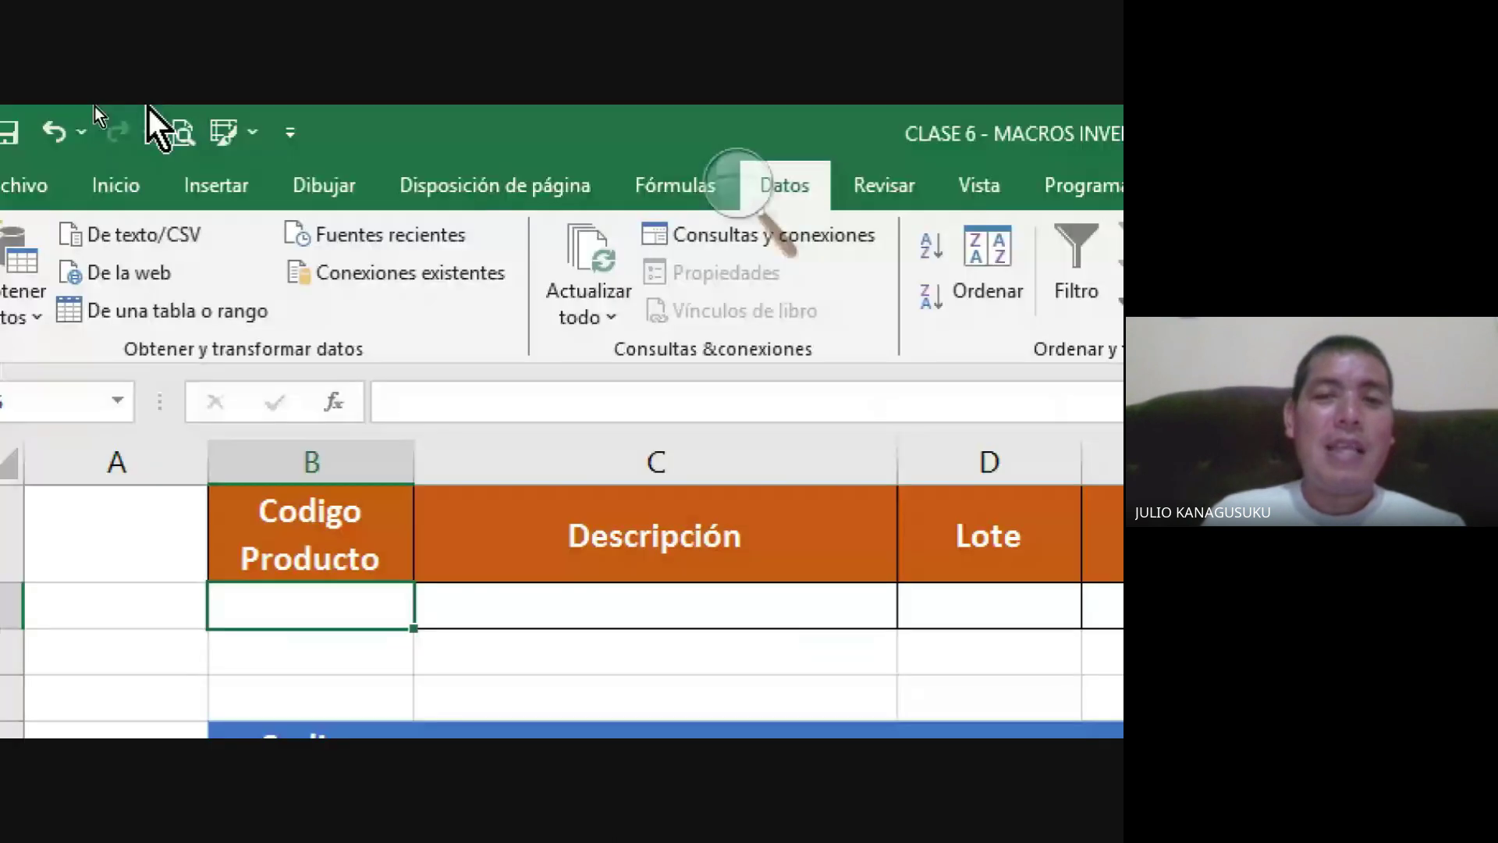
- Stop recording the macro and reduce the Lupa magnification to 100%
{"action": "left_click", "coordinate": [961, 185]}
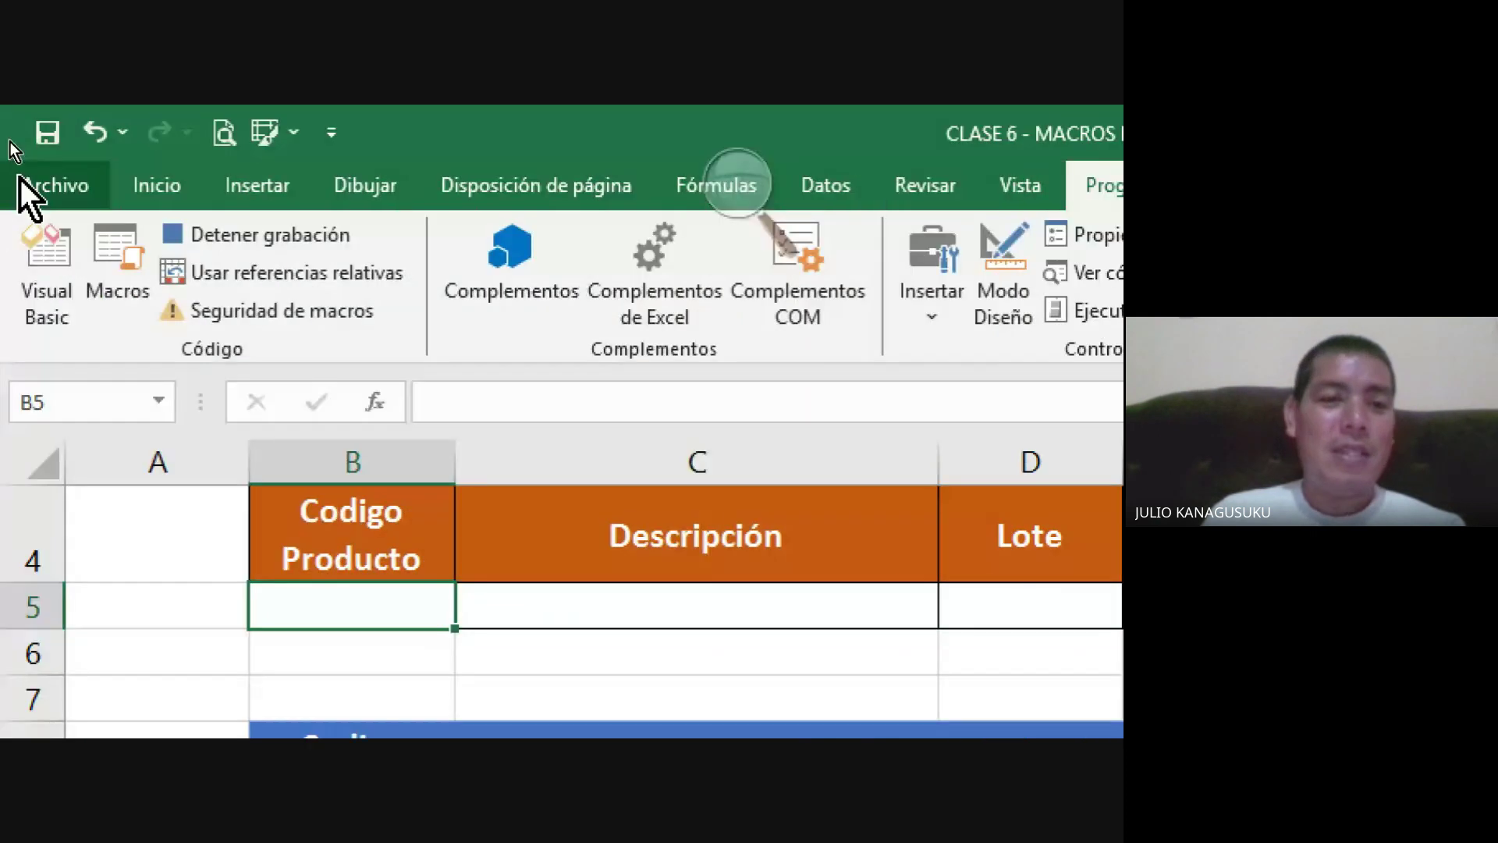
{"action": "left_click", "coordinate": [269, 235]}
{"action": "left_click", "coordinate": [737, 184]}
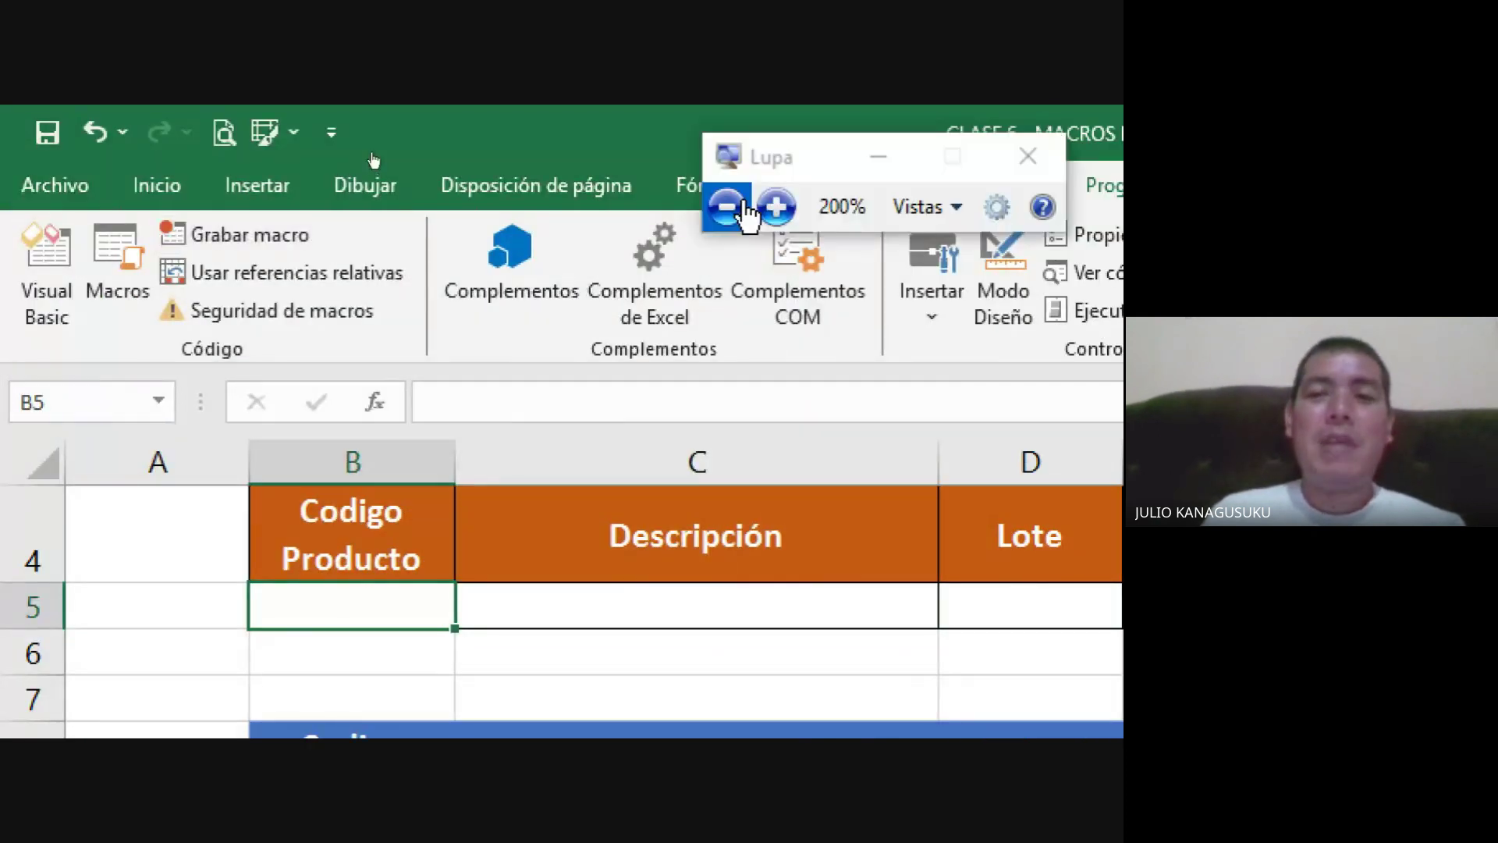
{"action": "left_click", "coordinate": [726, 204]}
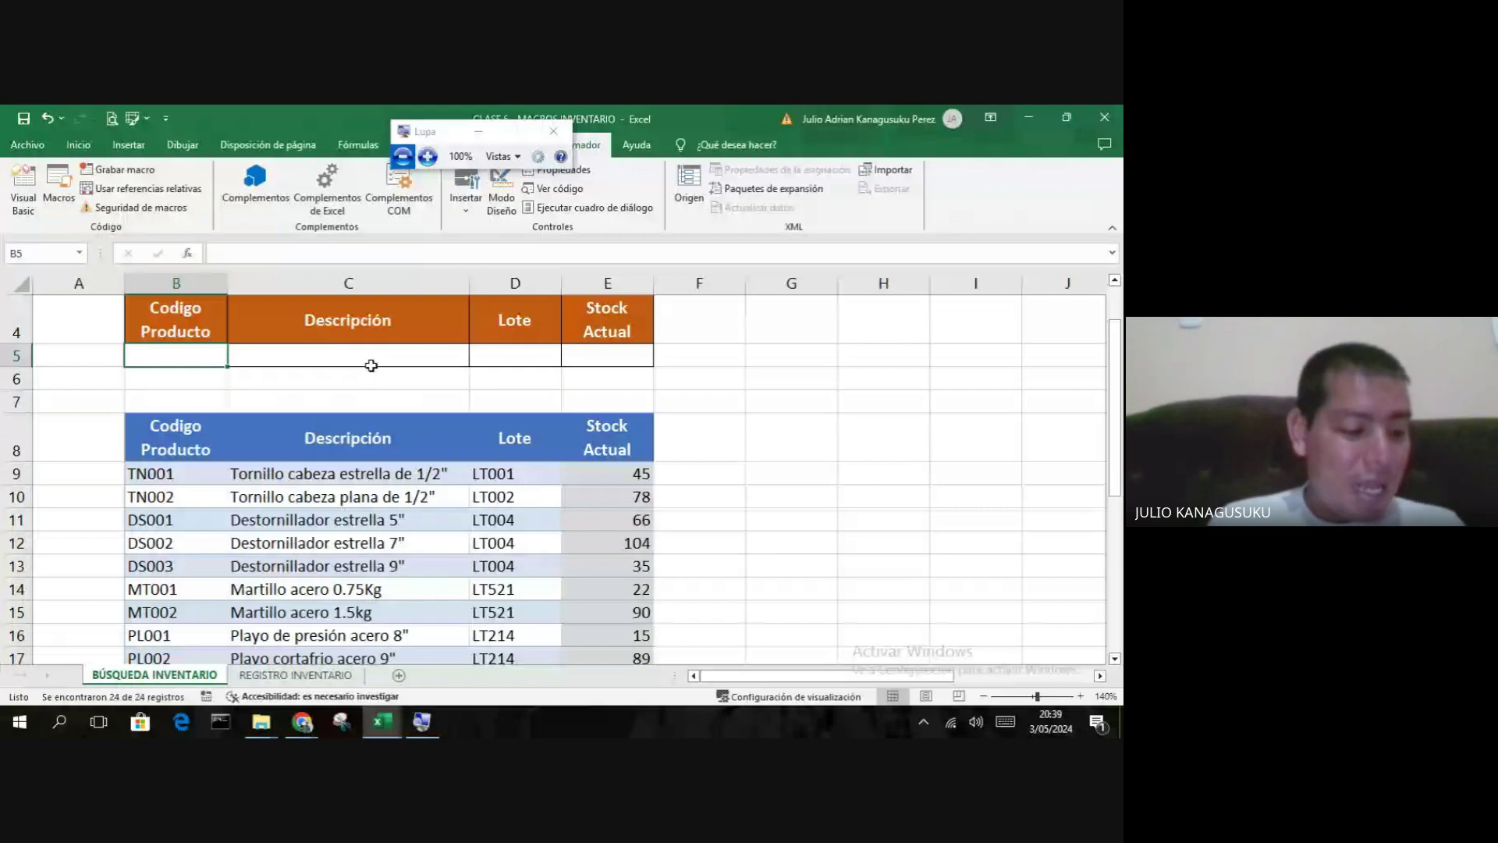
- Select cell C6, magnify the screen to 200% with Lupa and start inserting a picture from online images
{"action": "left_click", "coordinate": [334, 389]}
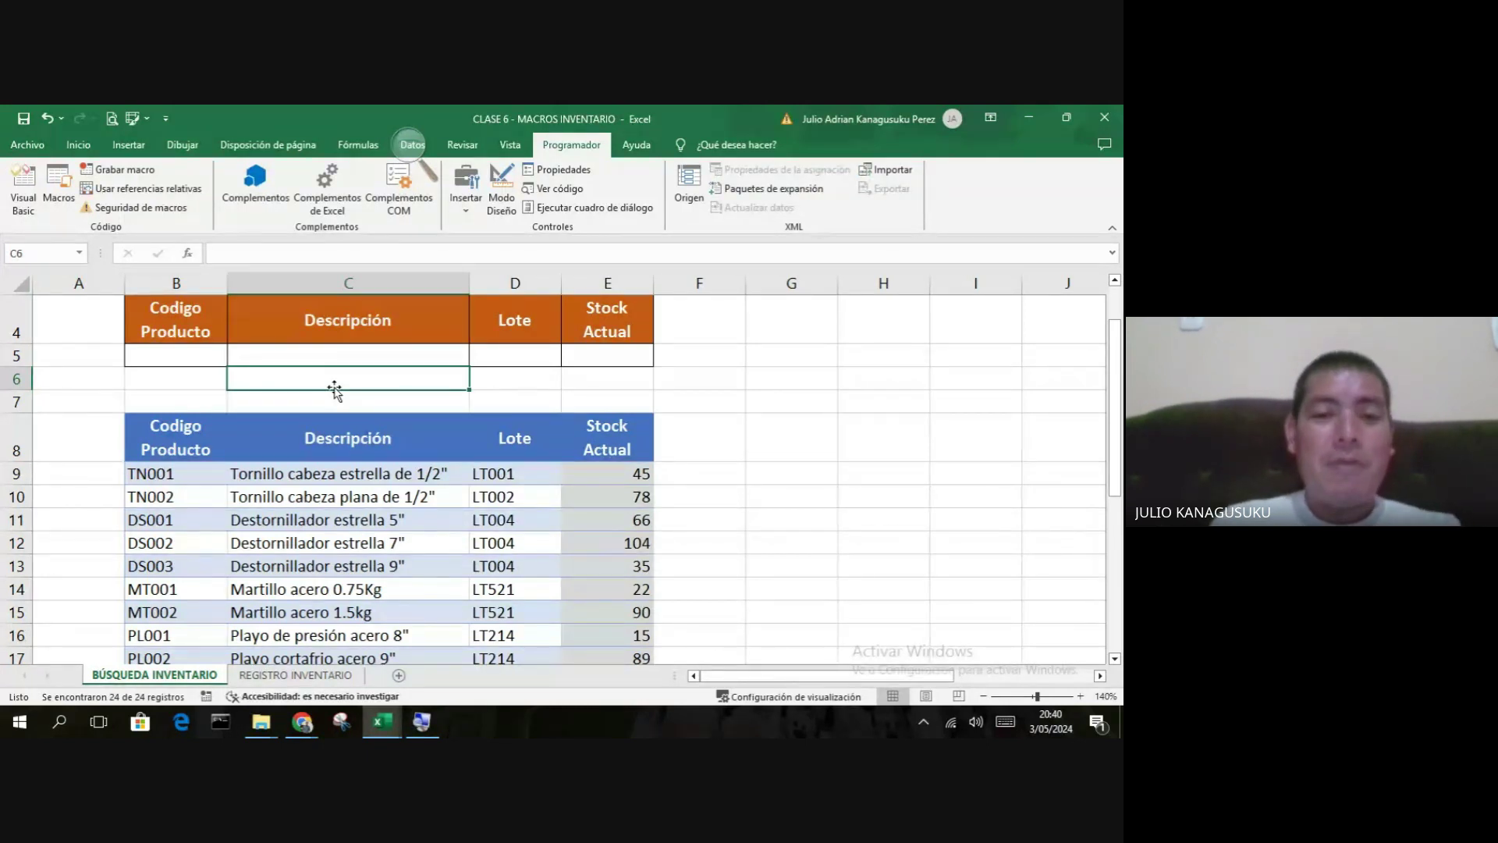
{"action": "scroll", "coordinate": [336, 390], "scroll_direction": "up", "scroll_amount": 1}
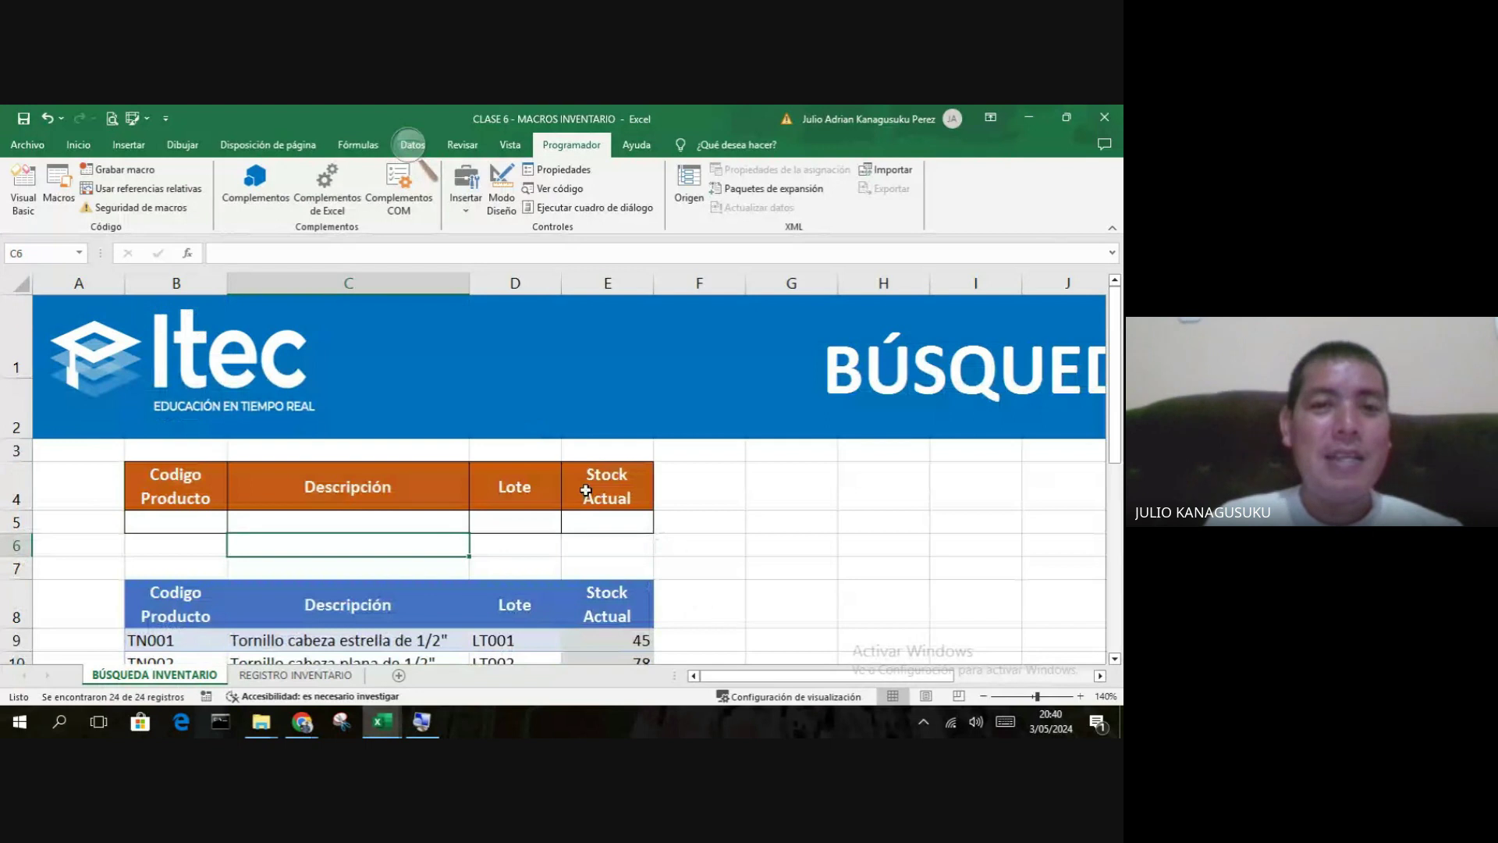
{"action": "left_click", "coordinate": [408, 144]}
{"action": "left_click", "coordinate": [426, 154]}
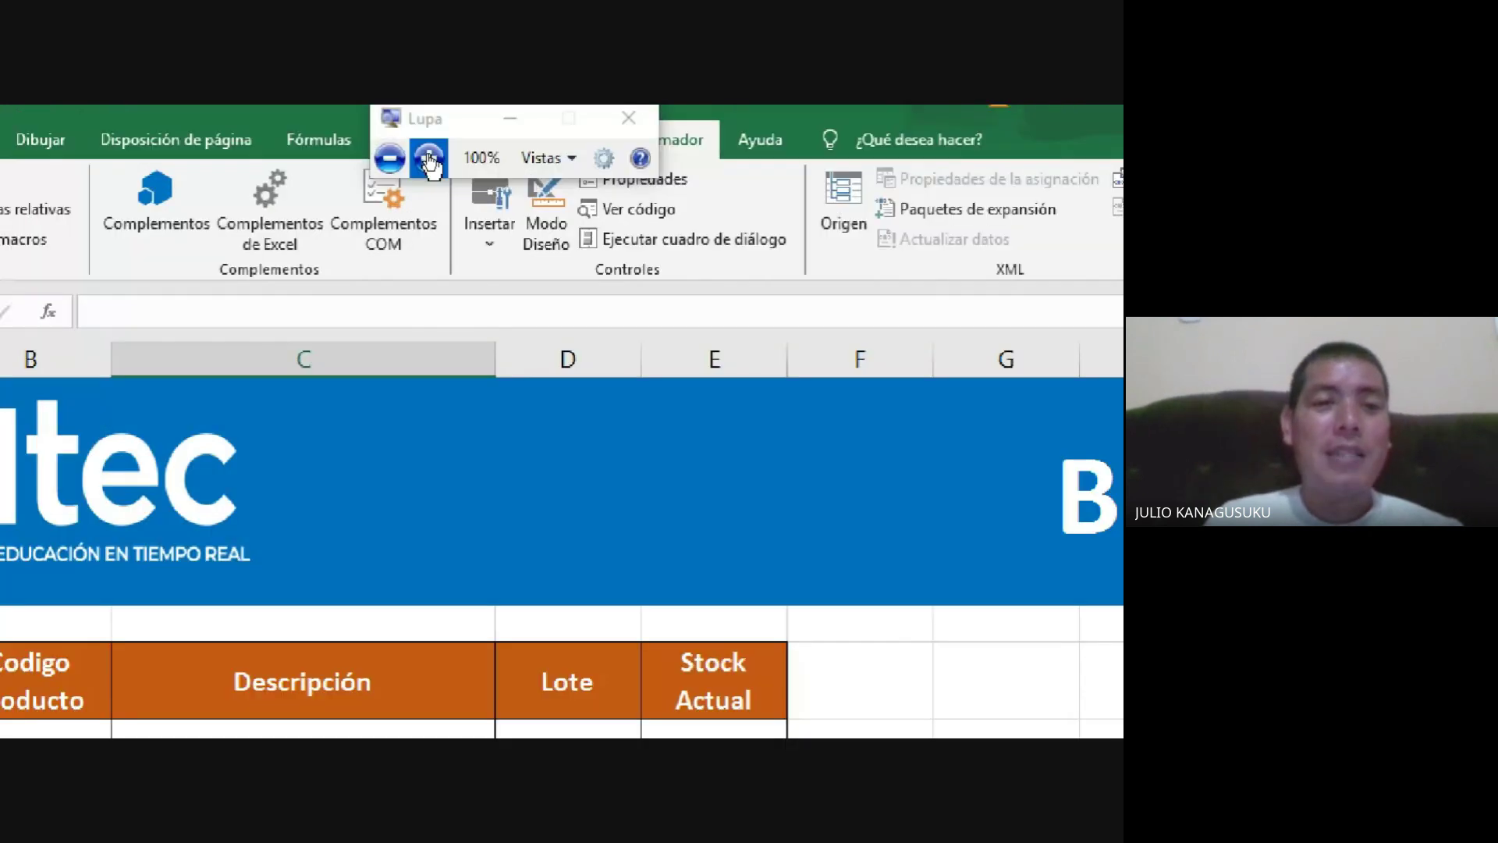
{"action": "left_click", "coordinate": [429, 160]}
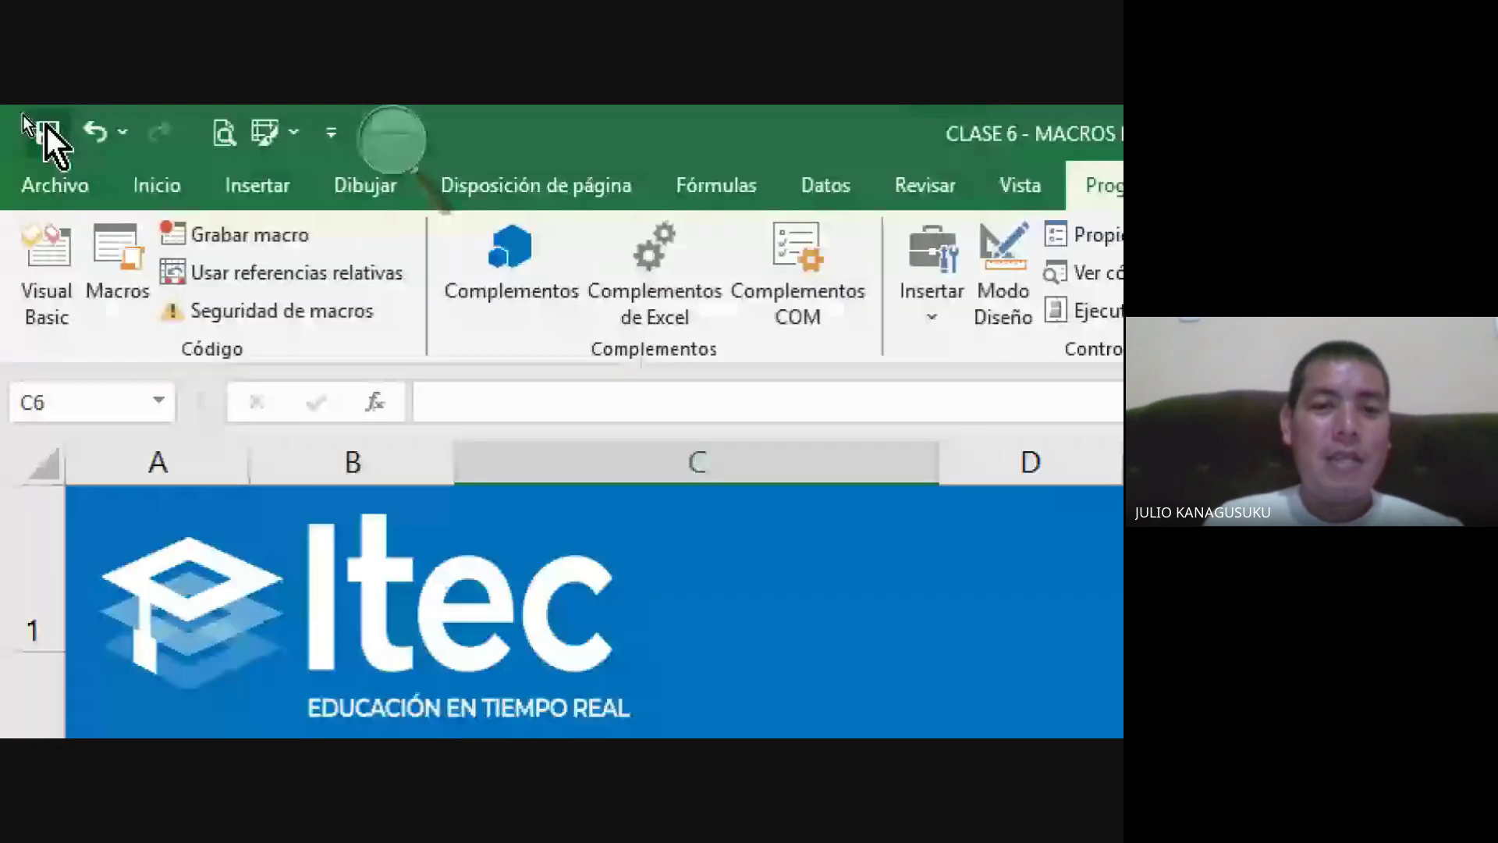
{"action": "left_click", "coordinate": [258, 185]}
{"action": "left_click", "coordinate": [409, 273]}
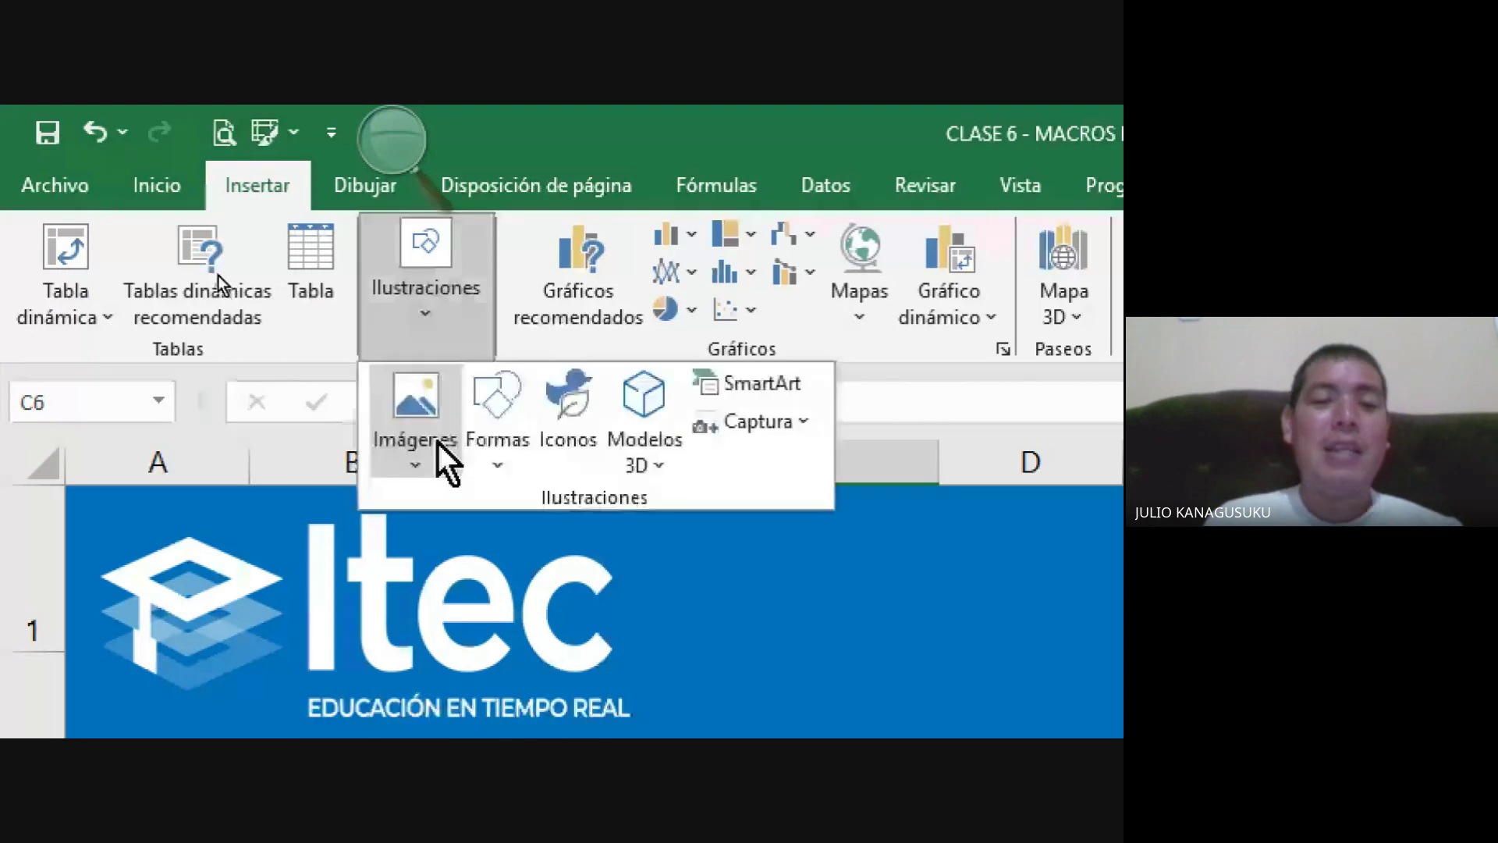
{"action": "left_click", "coordinate": [437, 448]}
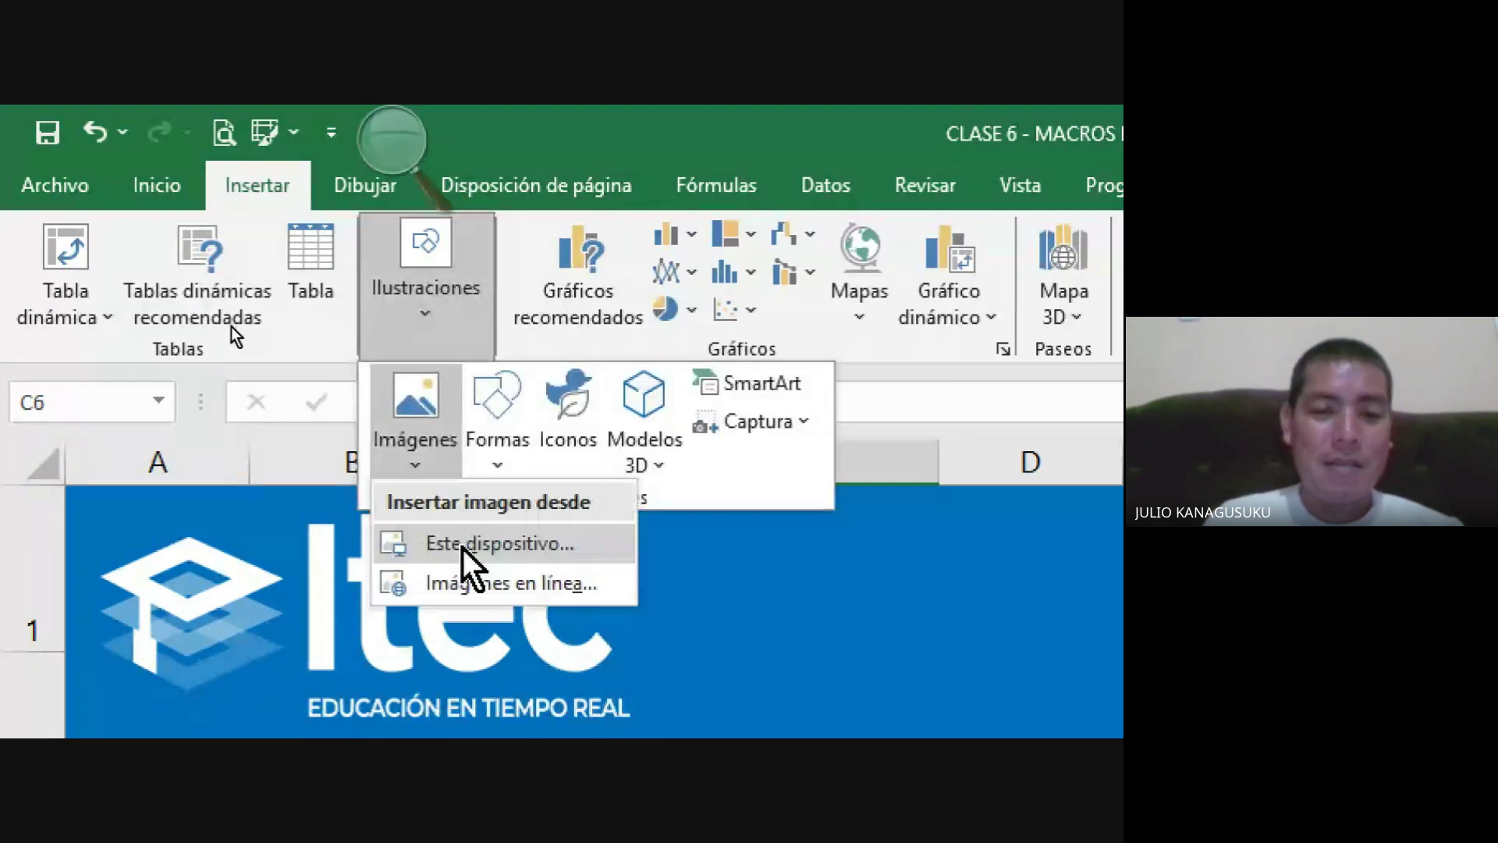
{"action": "left_click", "coordinate": [477, 590]}
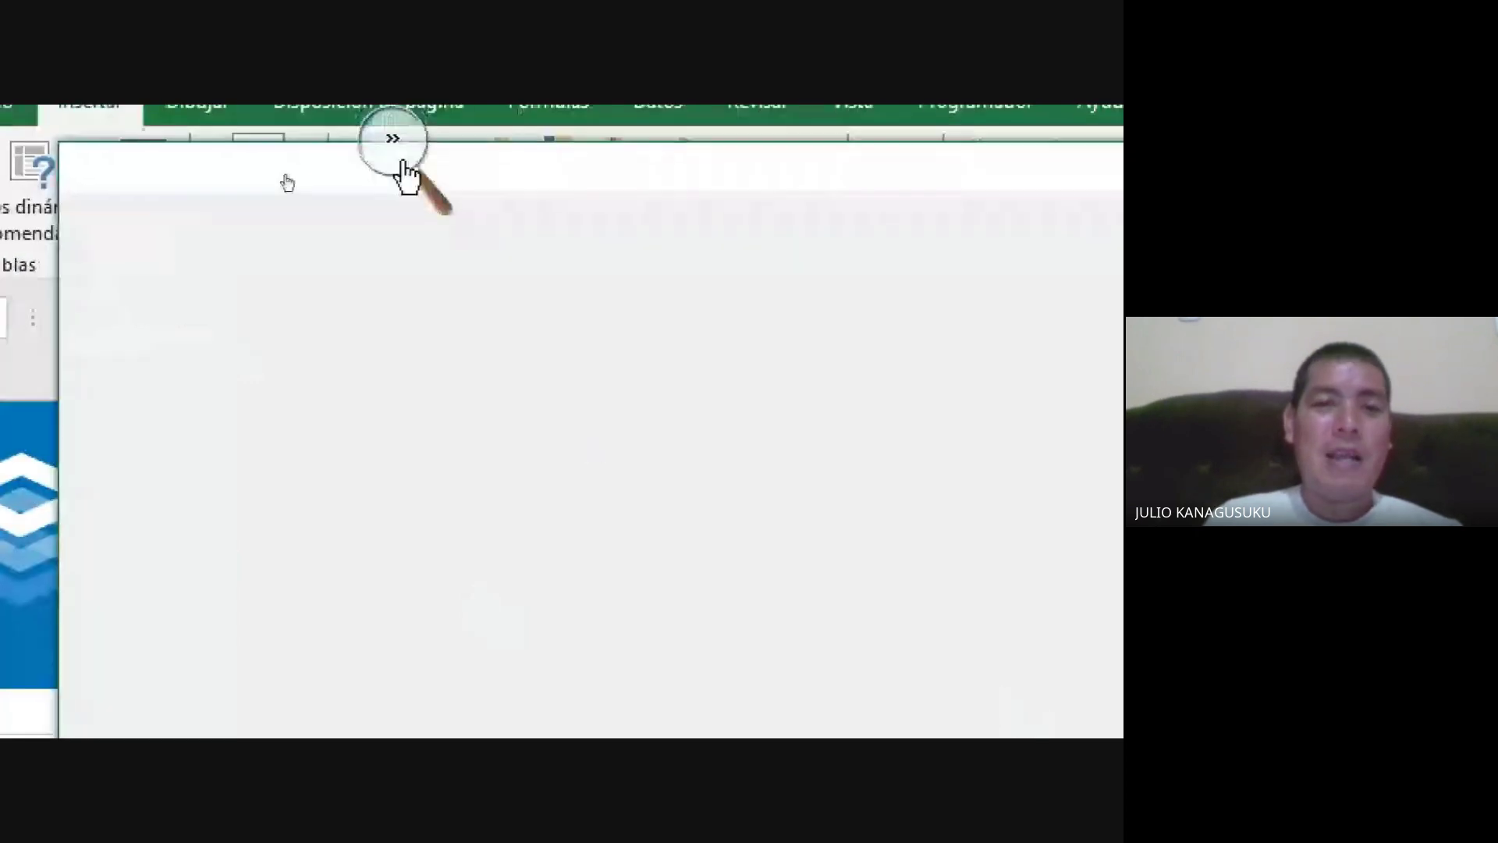
- Search the online images for BOTON BUSCAR and turn off the Creative Commons only restriction
{"action": "left_click", "coordinate": [405, 176]}
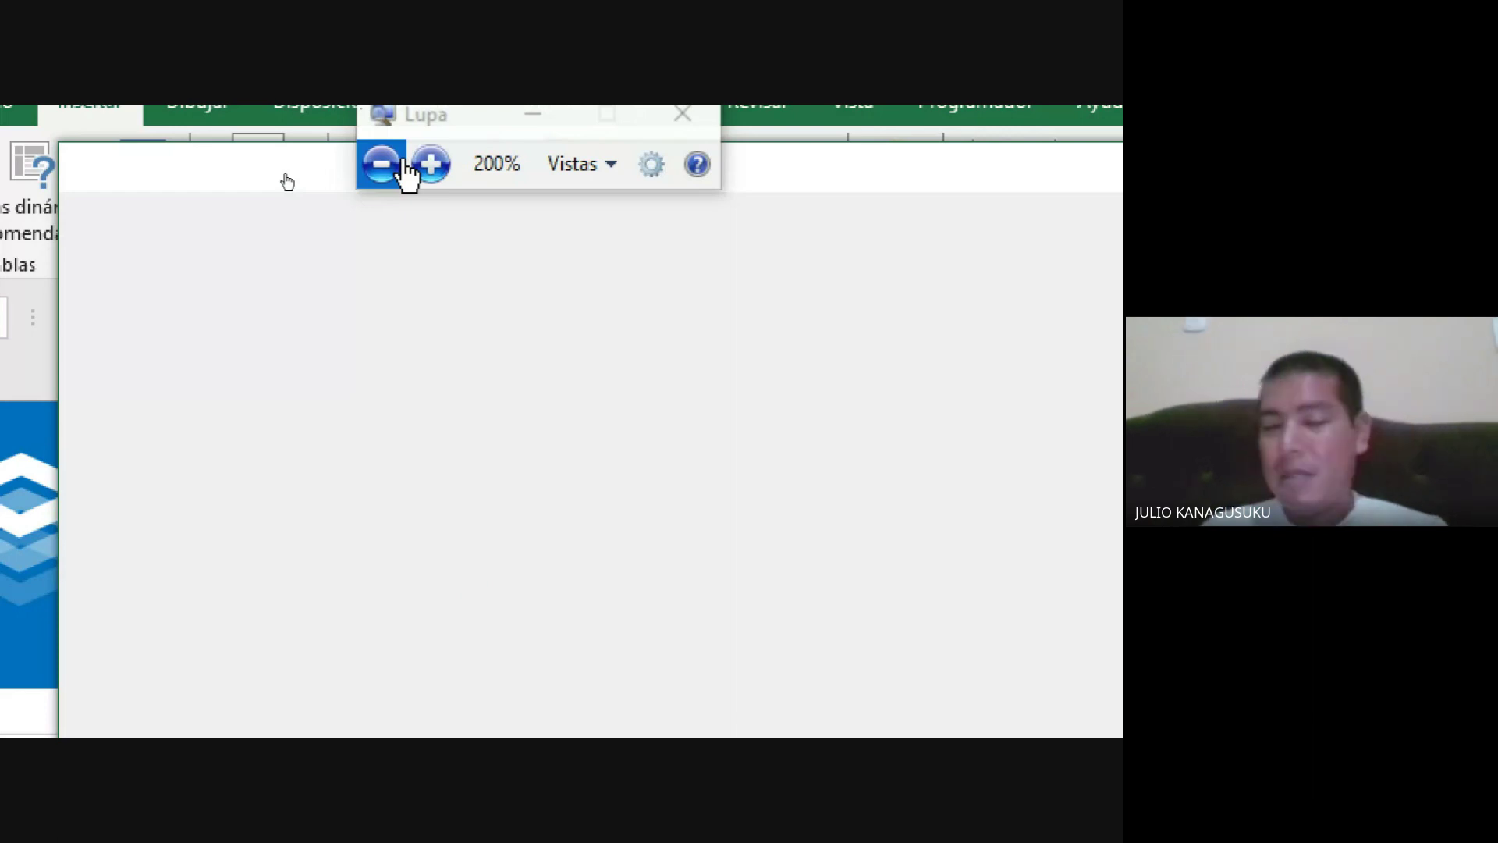
{"action": "left_click", "coordinate": [399, 164]}
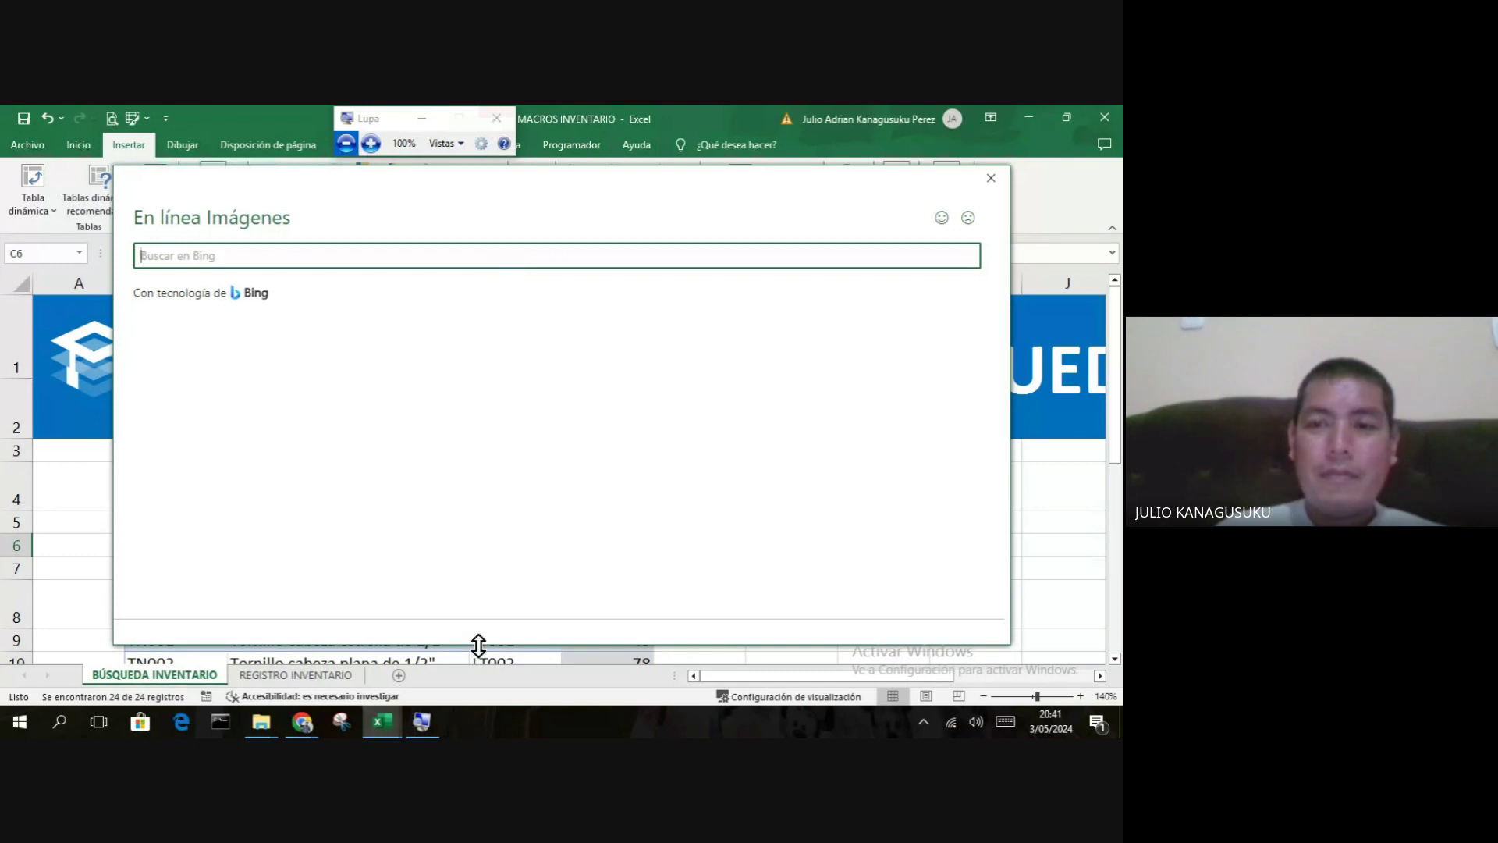
{"action": "left_click", "coordinate": [427, 734]}
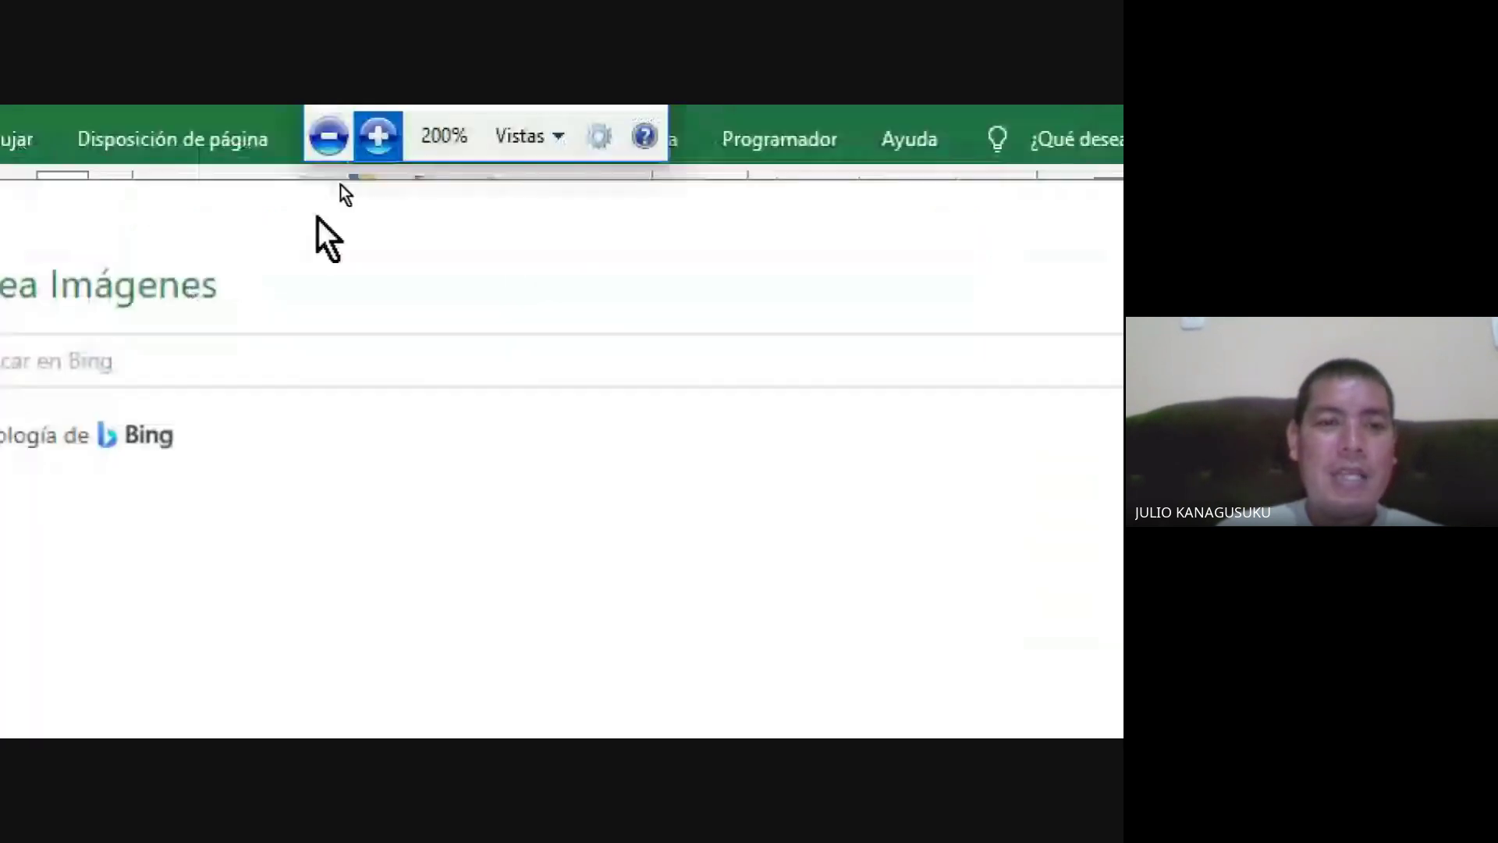
{"action": "left_click", "coordinate": [212, 341]}
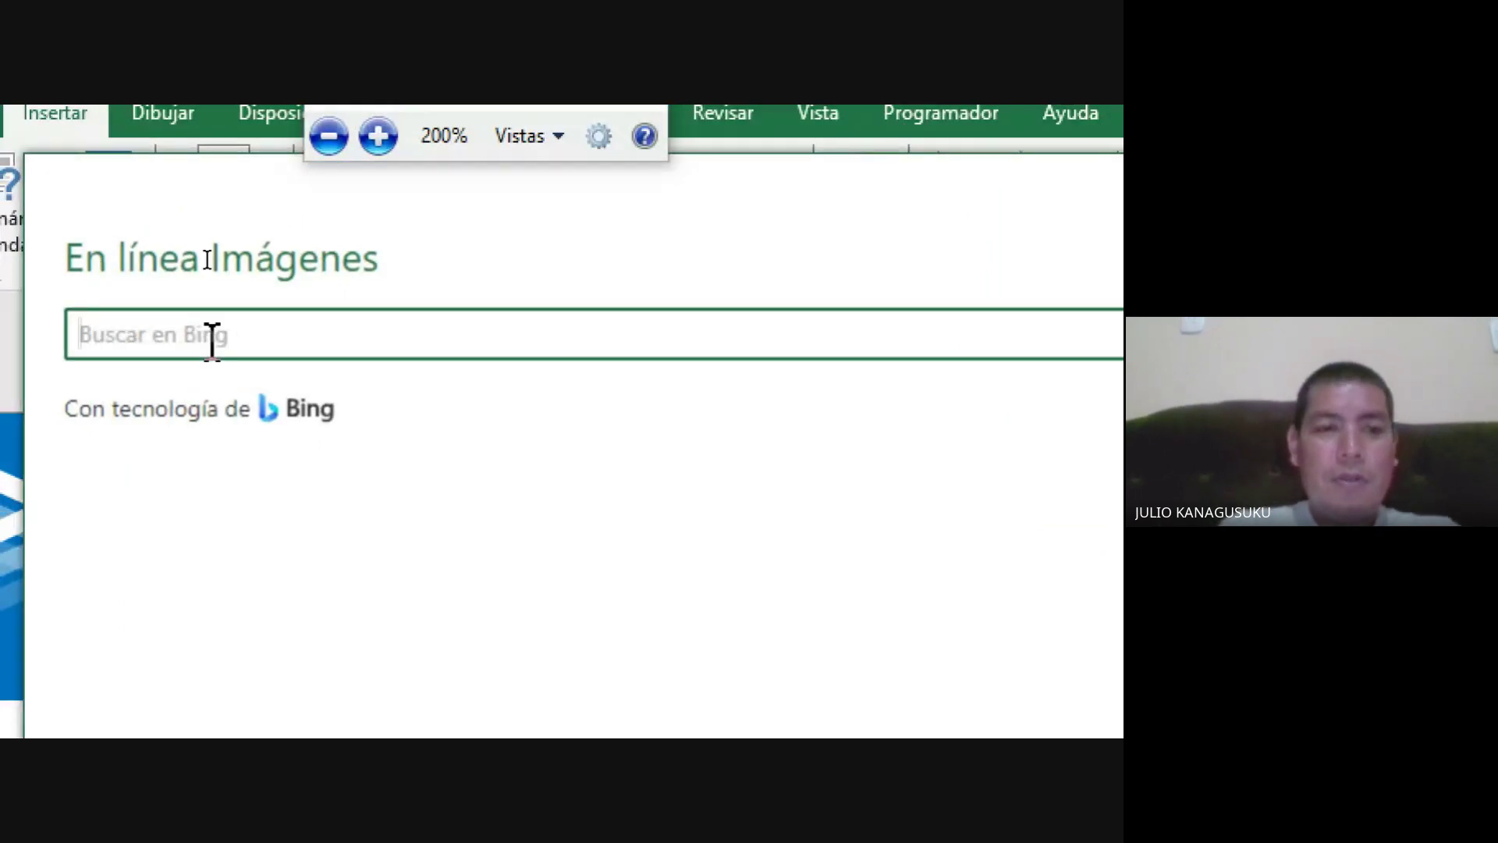
{"action": "type", "text": "BOTON "}
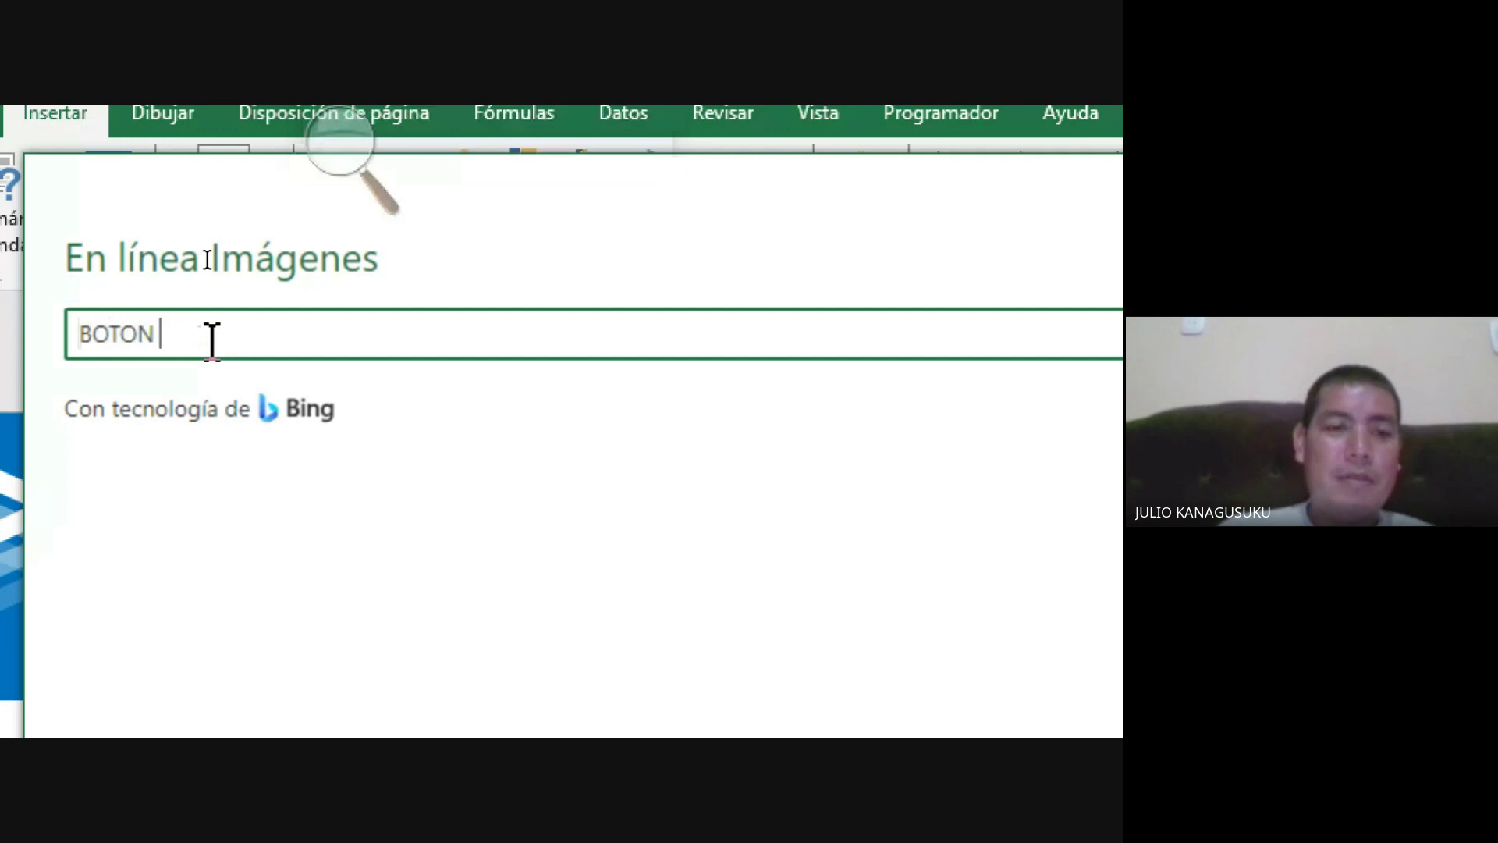
{"action": "type", "text": "BUSCAR"}
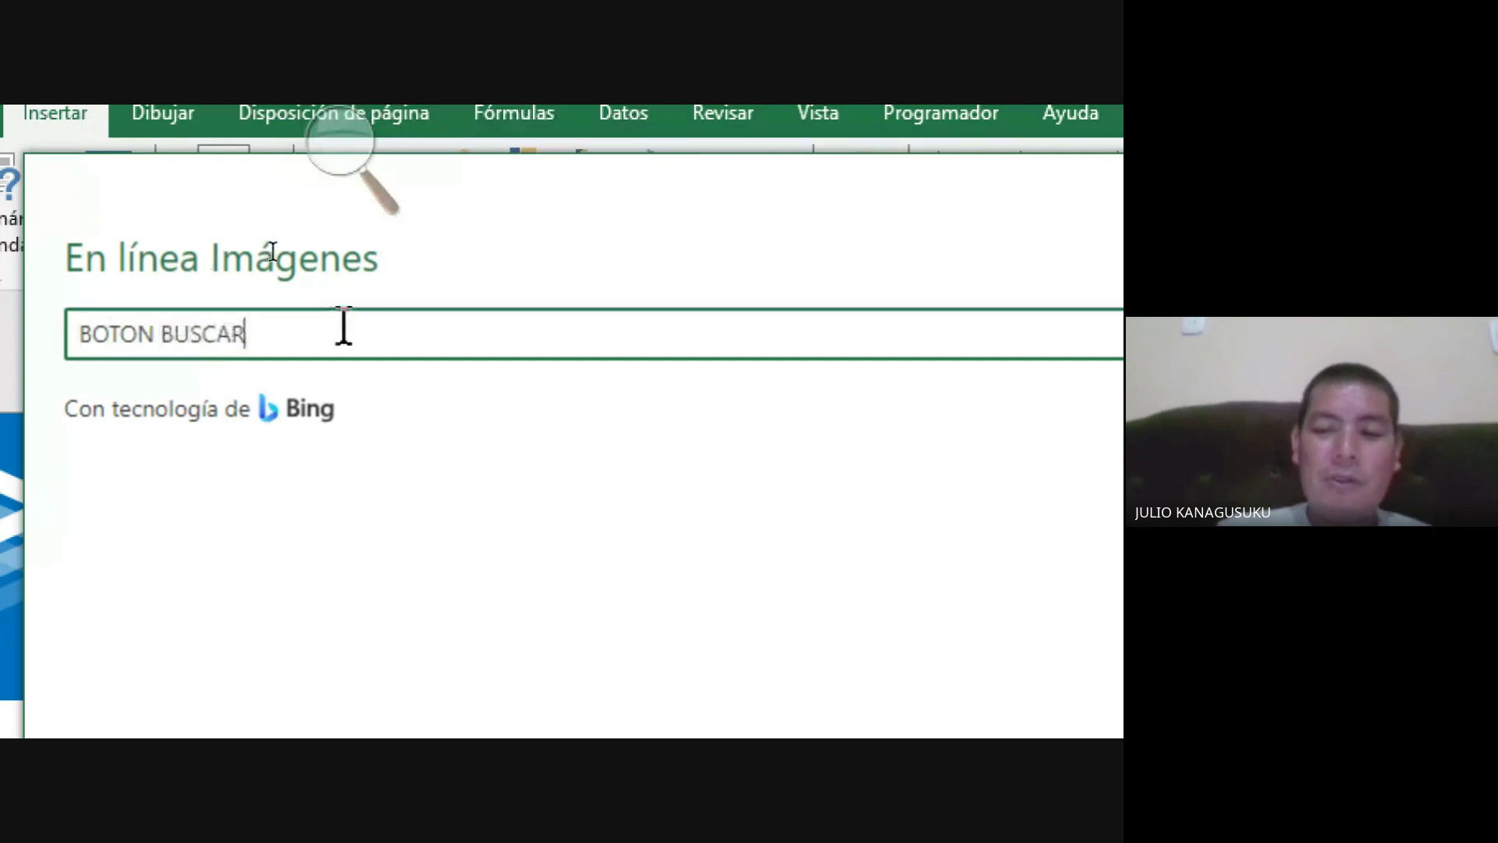
{"action": "key", "text": "Return"}
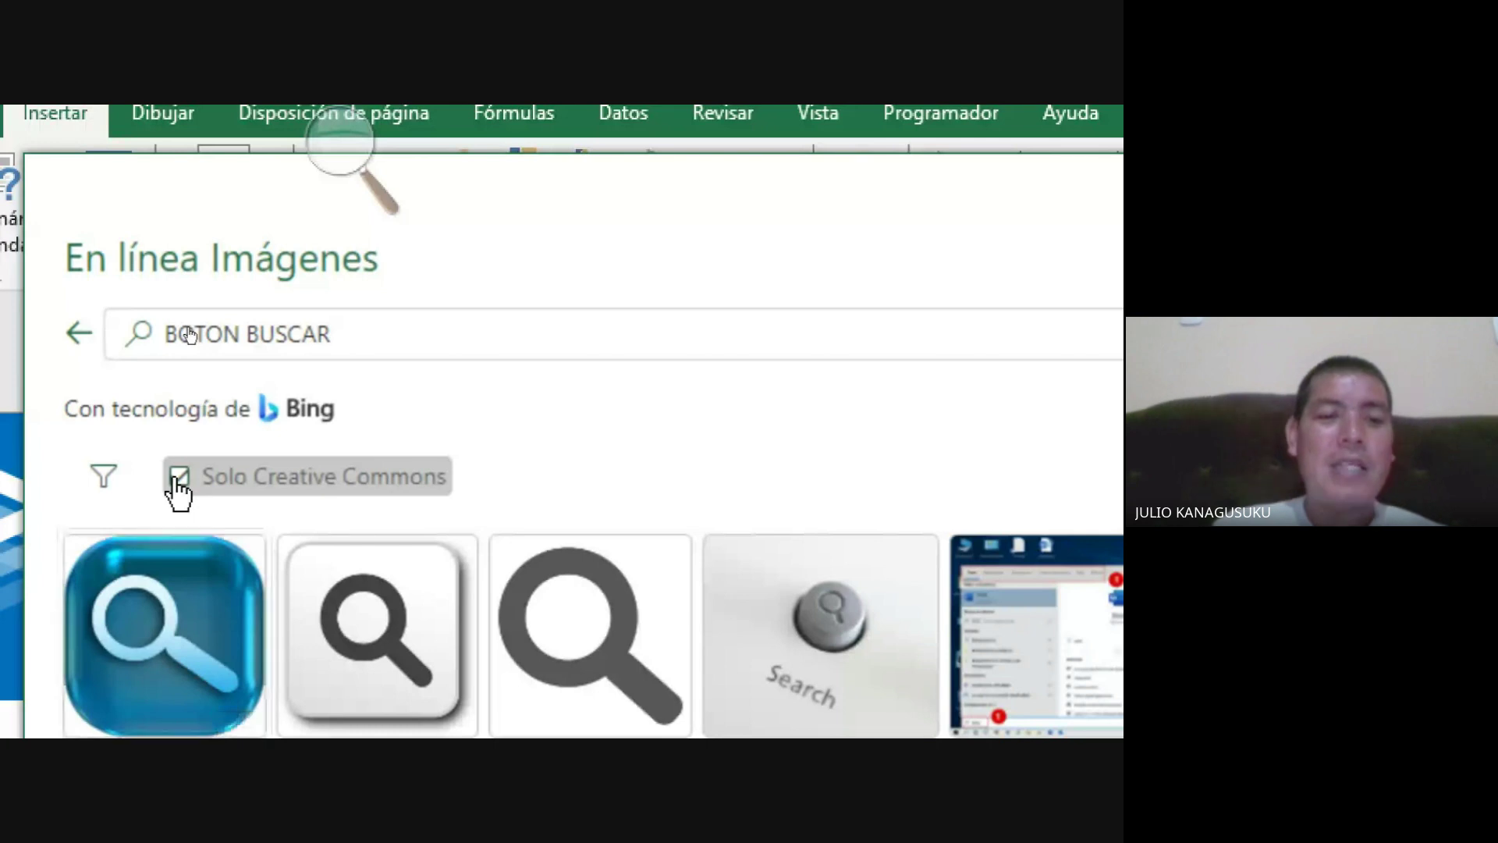
{"action": "left_click", "coordinate": [179, 482]}
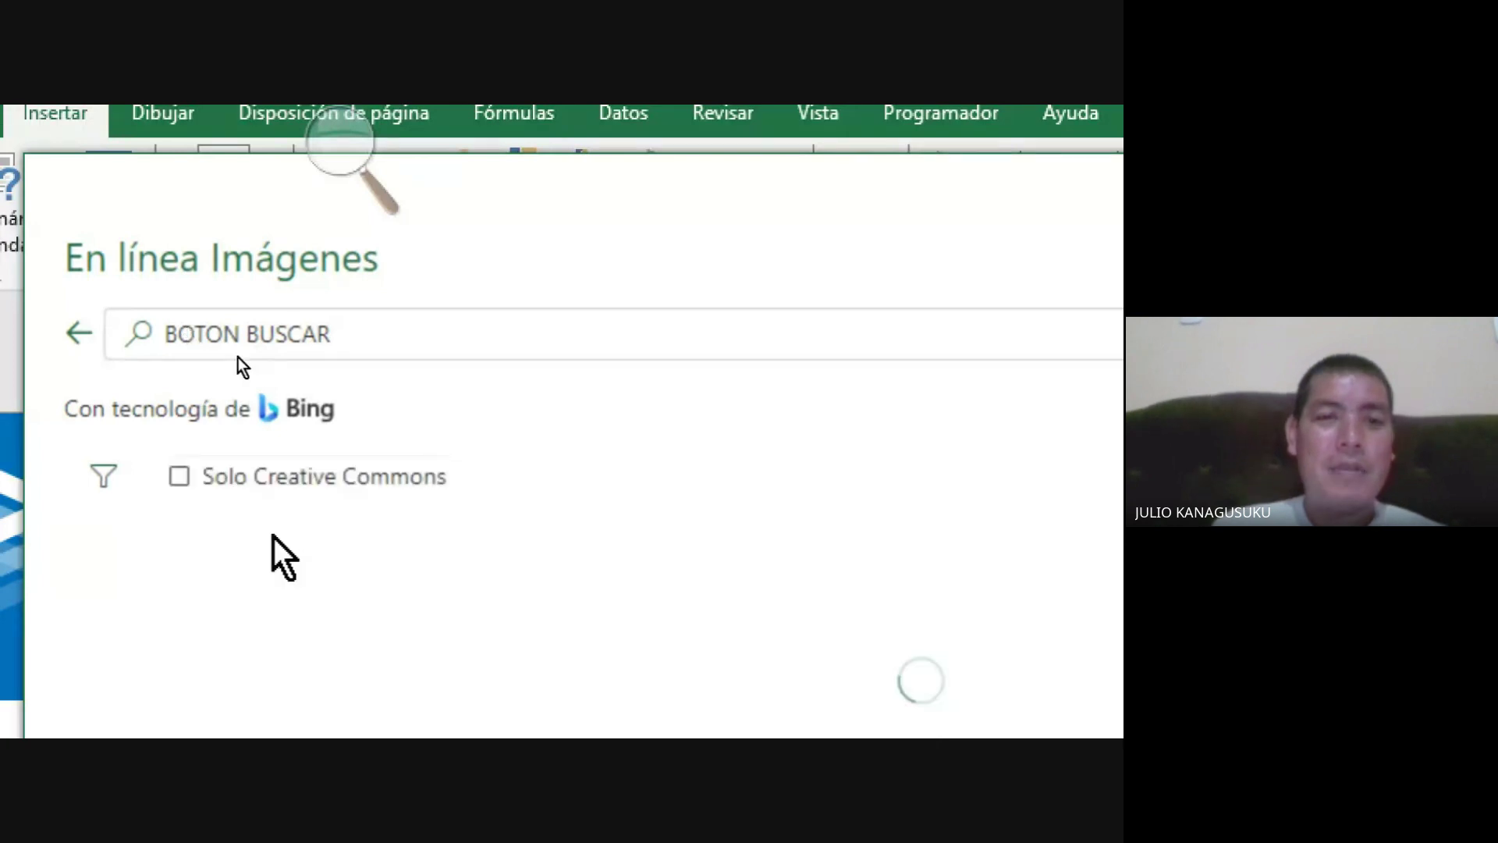
- Reduce the Lupa magnification to 100% and insert the round green magnifying-glass button from the online image results
{"action": "left_click", "coordinate": [332, 142]}
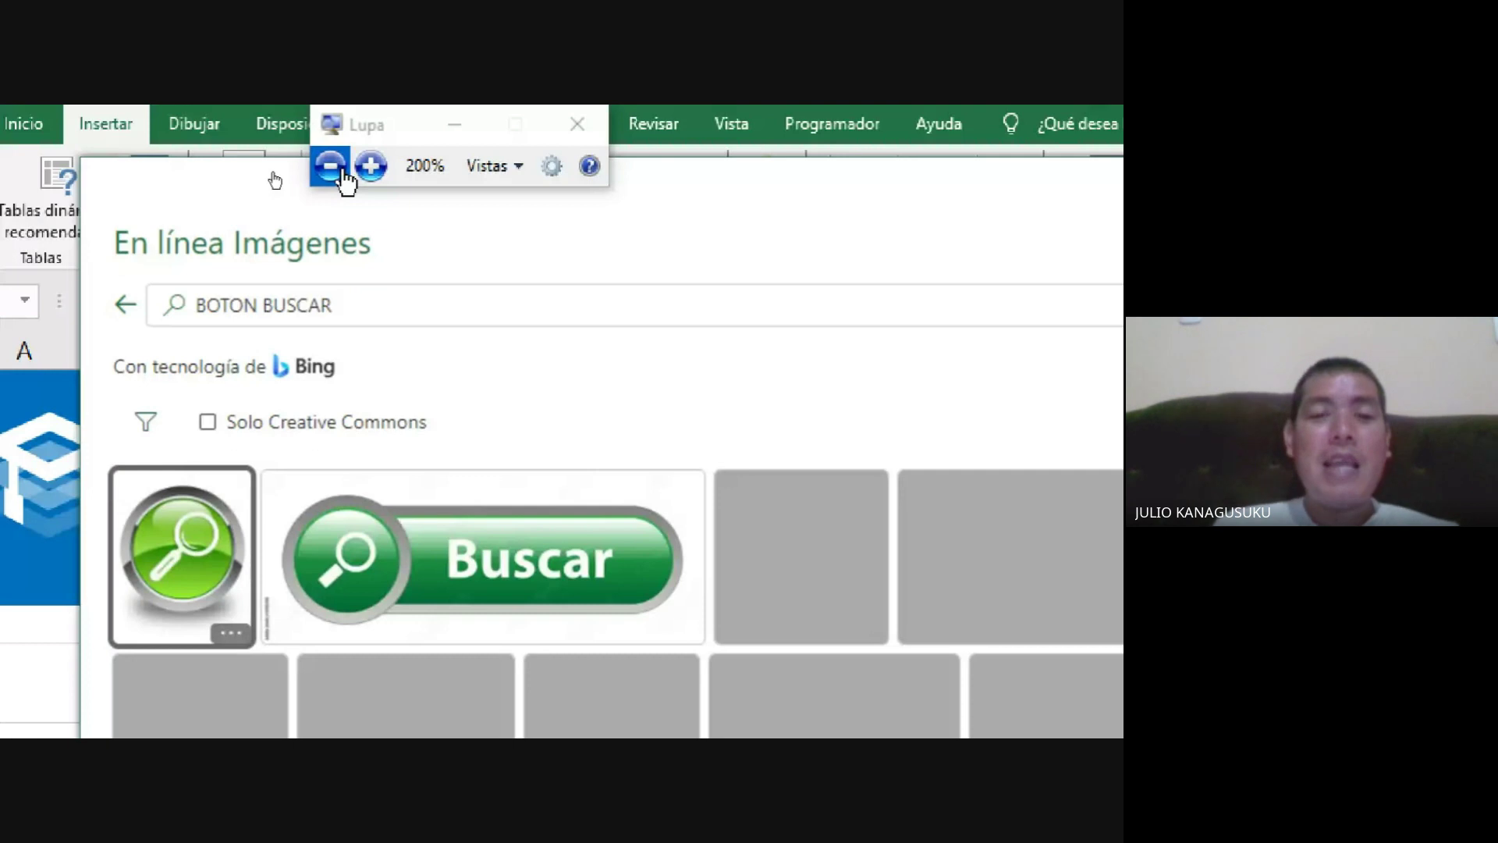
{"action": "left_click", "coordinate": [344, 177]}
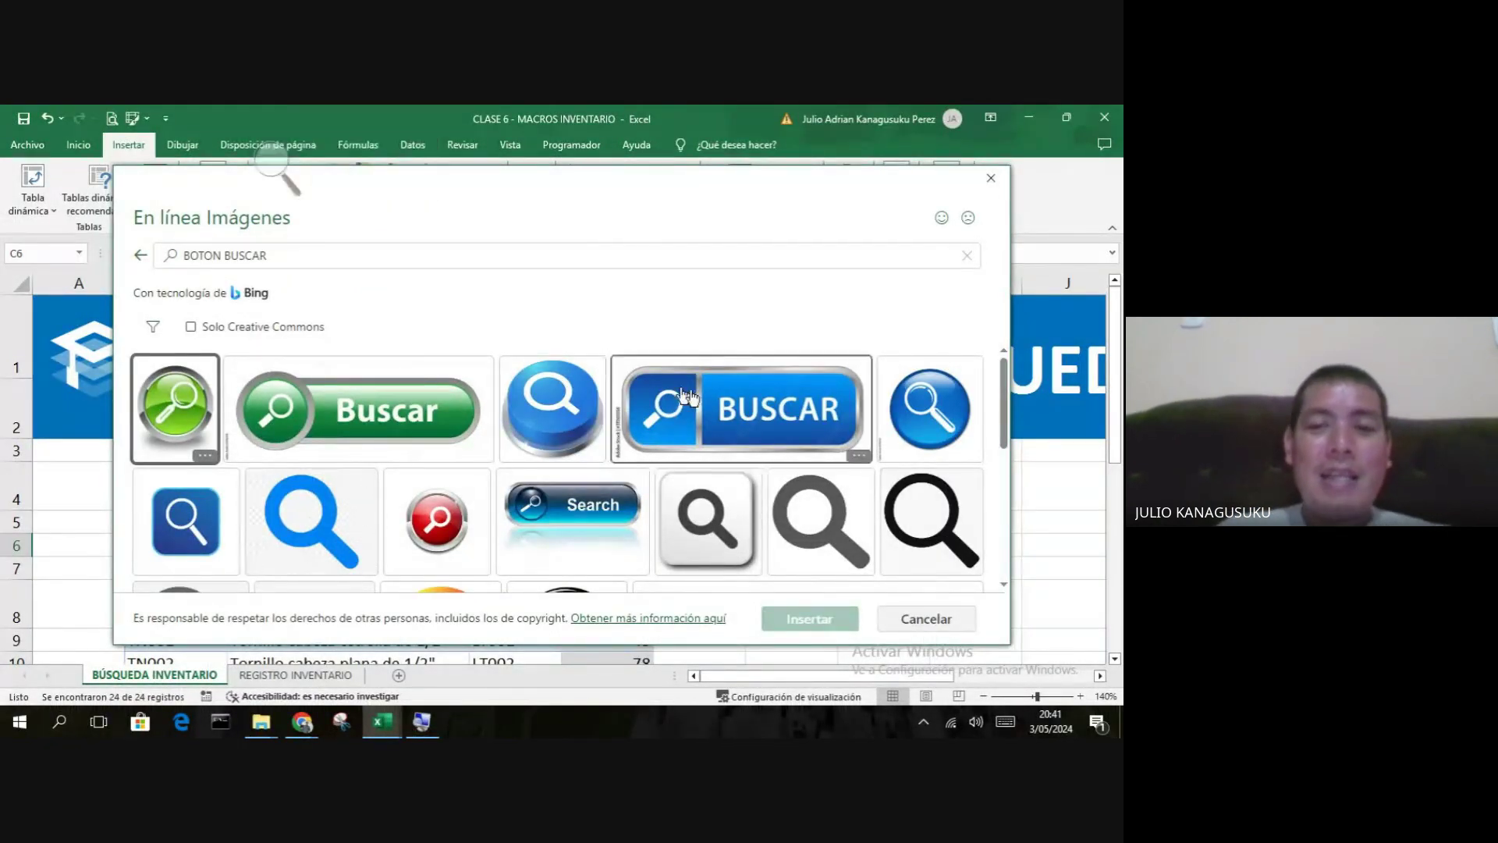
{"action": "scroll", "coordinate": [700, 402], "scroll_direction": "down", "scroll_amount": 2}
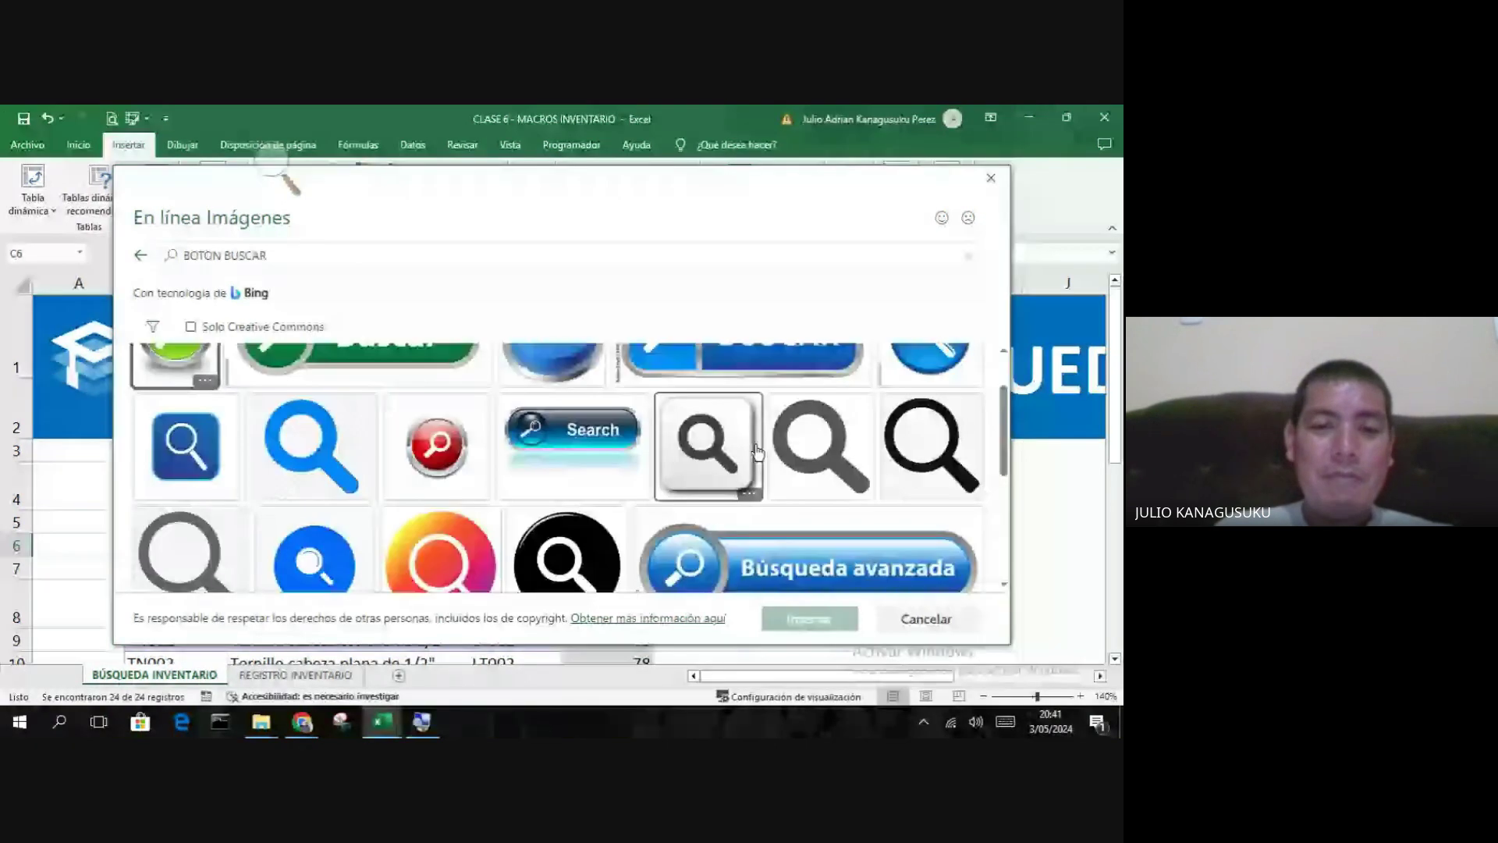
{"action": "scroll", "coordinate": [766, 448], "scroll_direction": "down", "scroll_amount": 2}
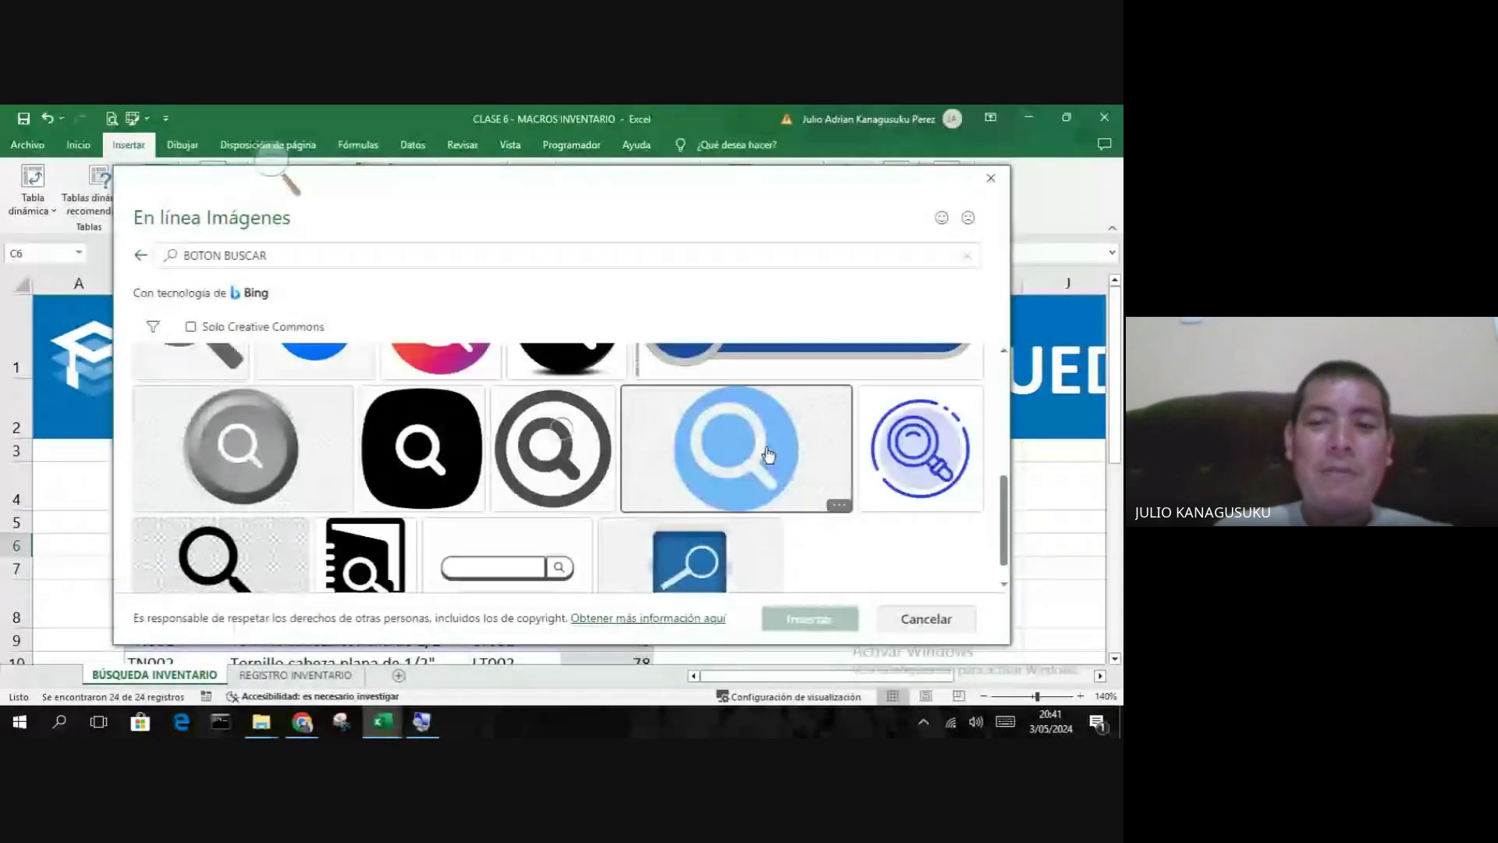
{"action": "scroll", "coordinate": [767, 454], "scroll_direction": "down", "scroll_amount": 1}
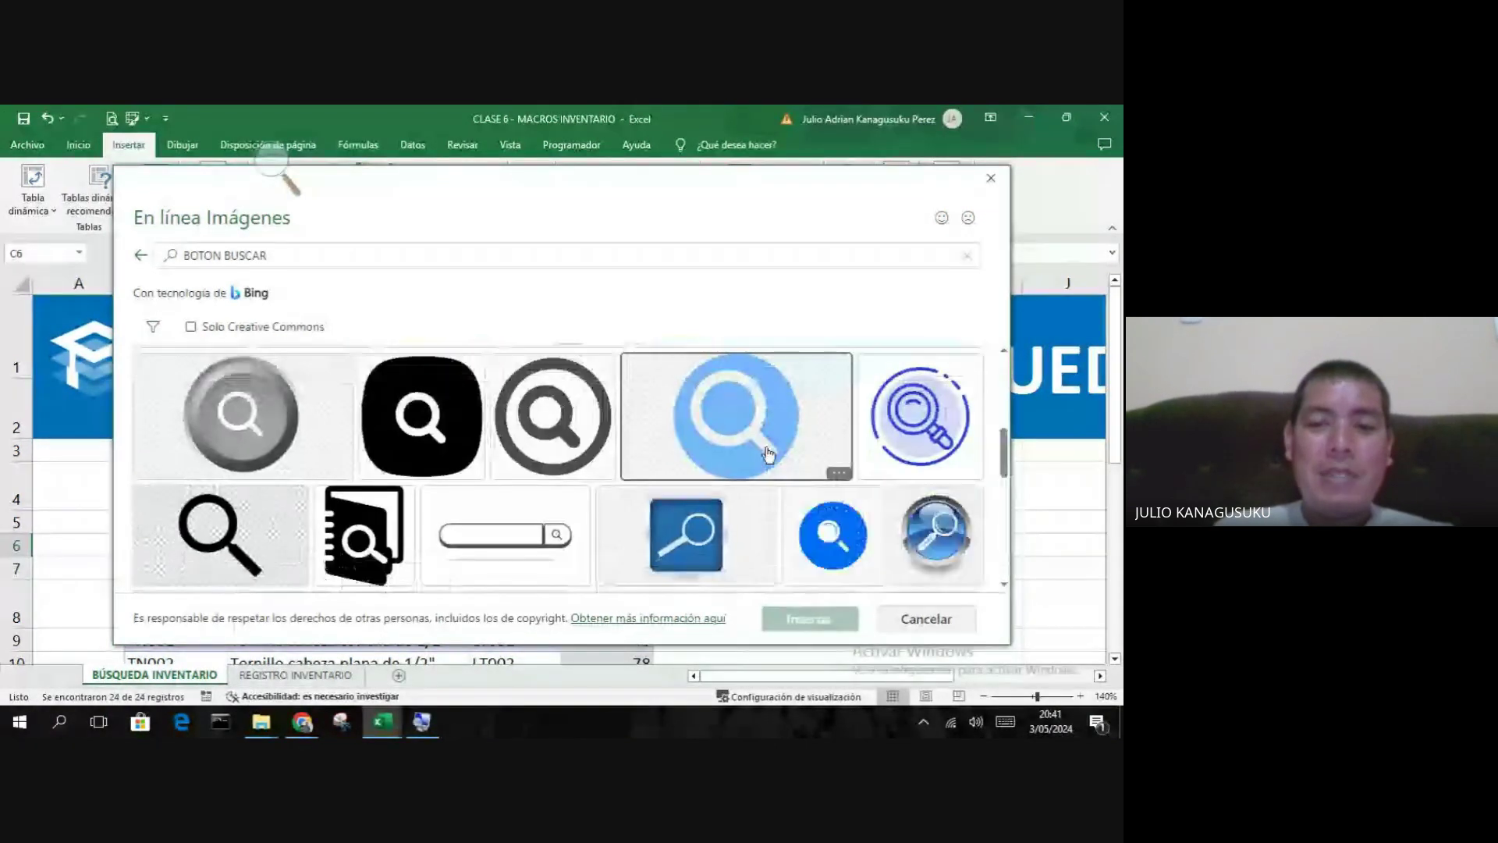
{"action": "scroll", "coordinate": [768, 453], "scroll_direction": "down", "scroll_amount": 2}
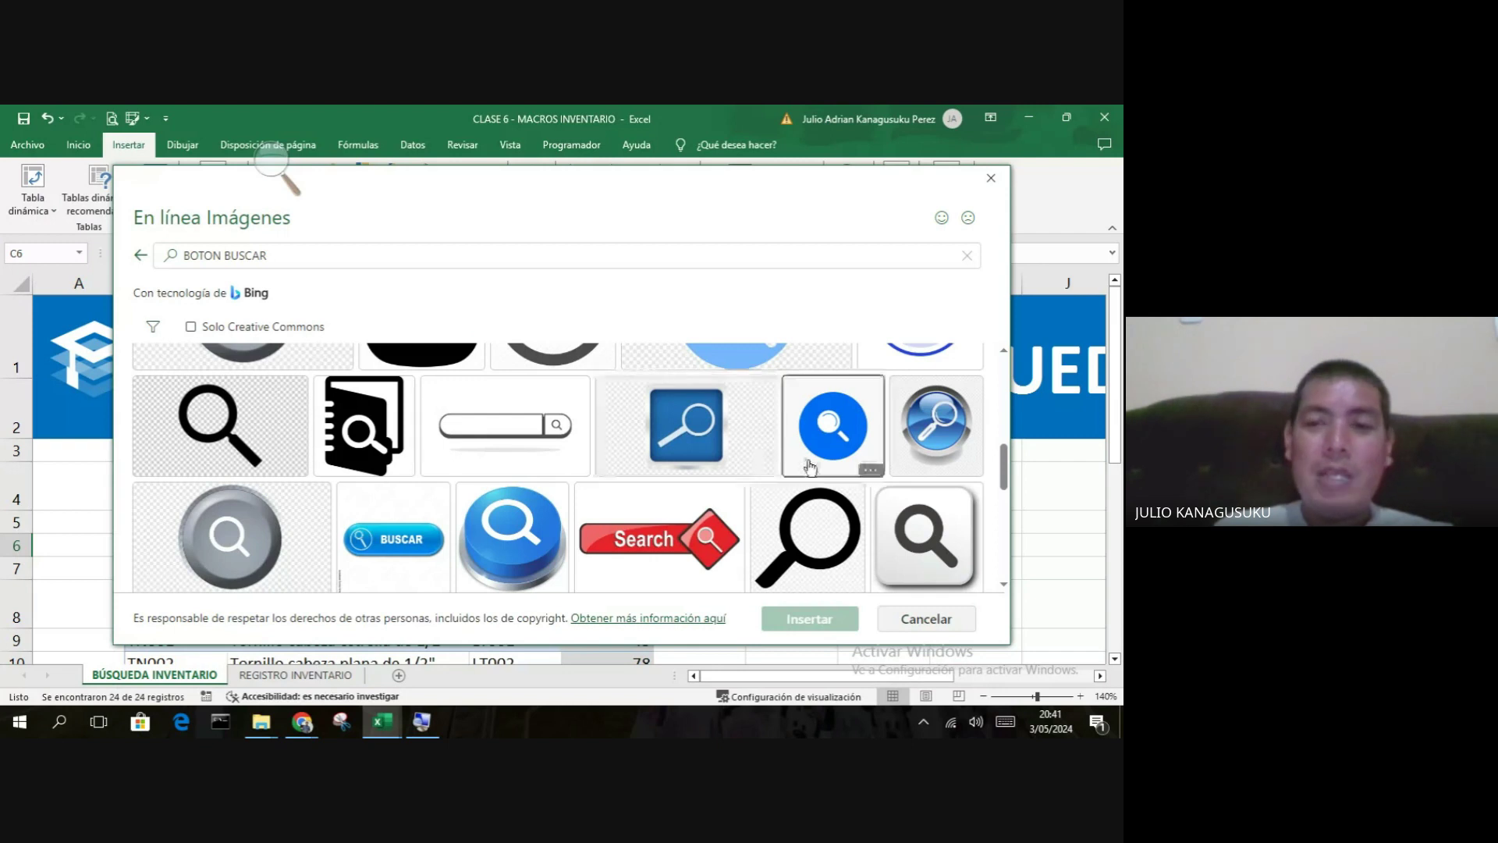
{"action": "scroll", "coordinate": [810, 467], "scroll_direction": "down", "scroll_amount": 1}
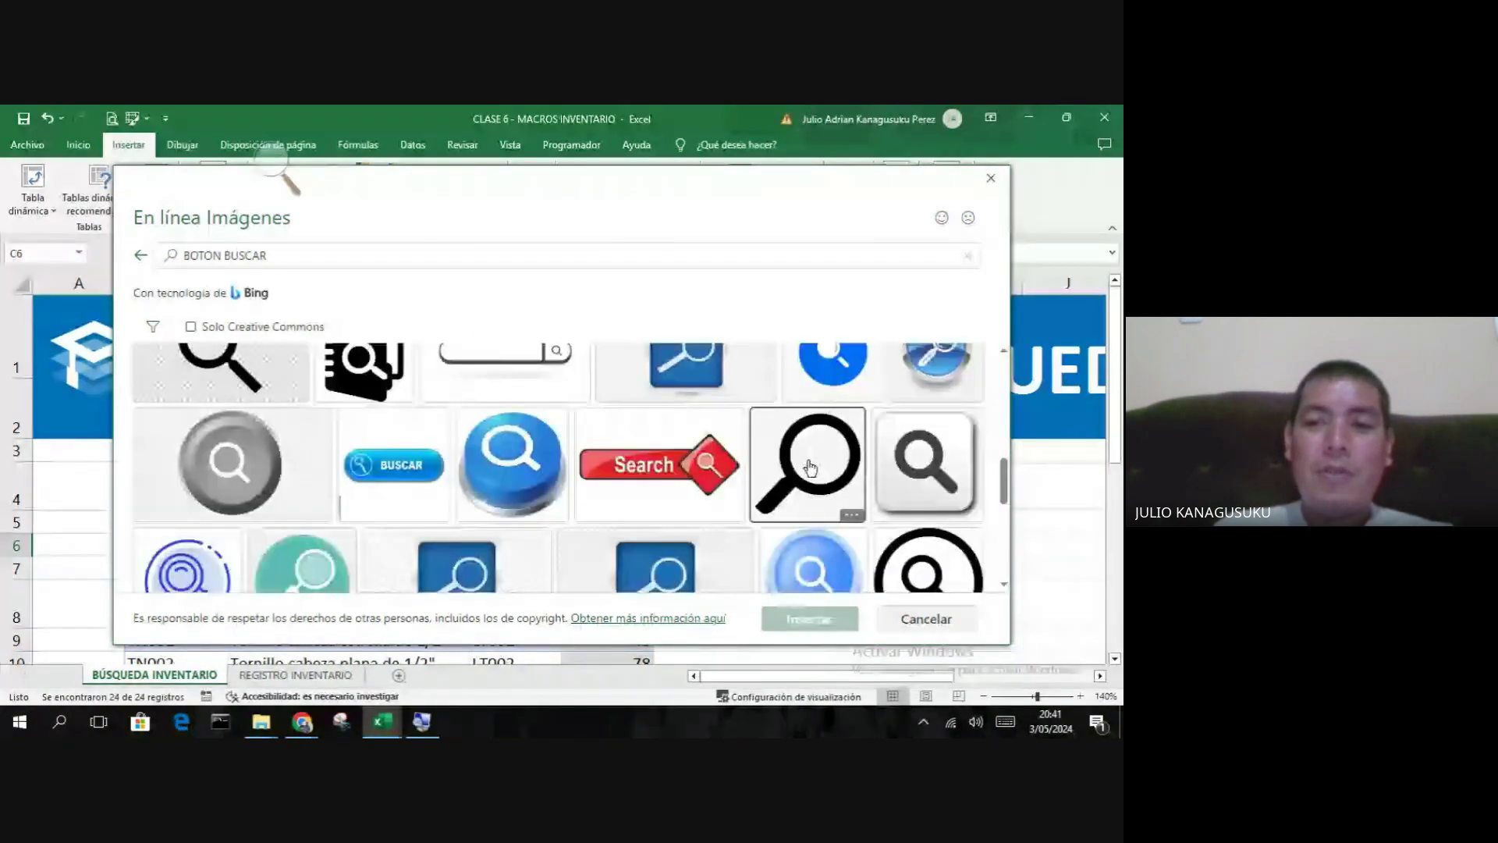
{"action": "scroll", "coordinate": [810, 466], "scroll_direction": "up", "scroll_amount": 1}
{"action": "scroll", "coordinate": [809, 466], "scroll_direction": "up", "scroll_amount": 2}
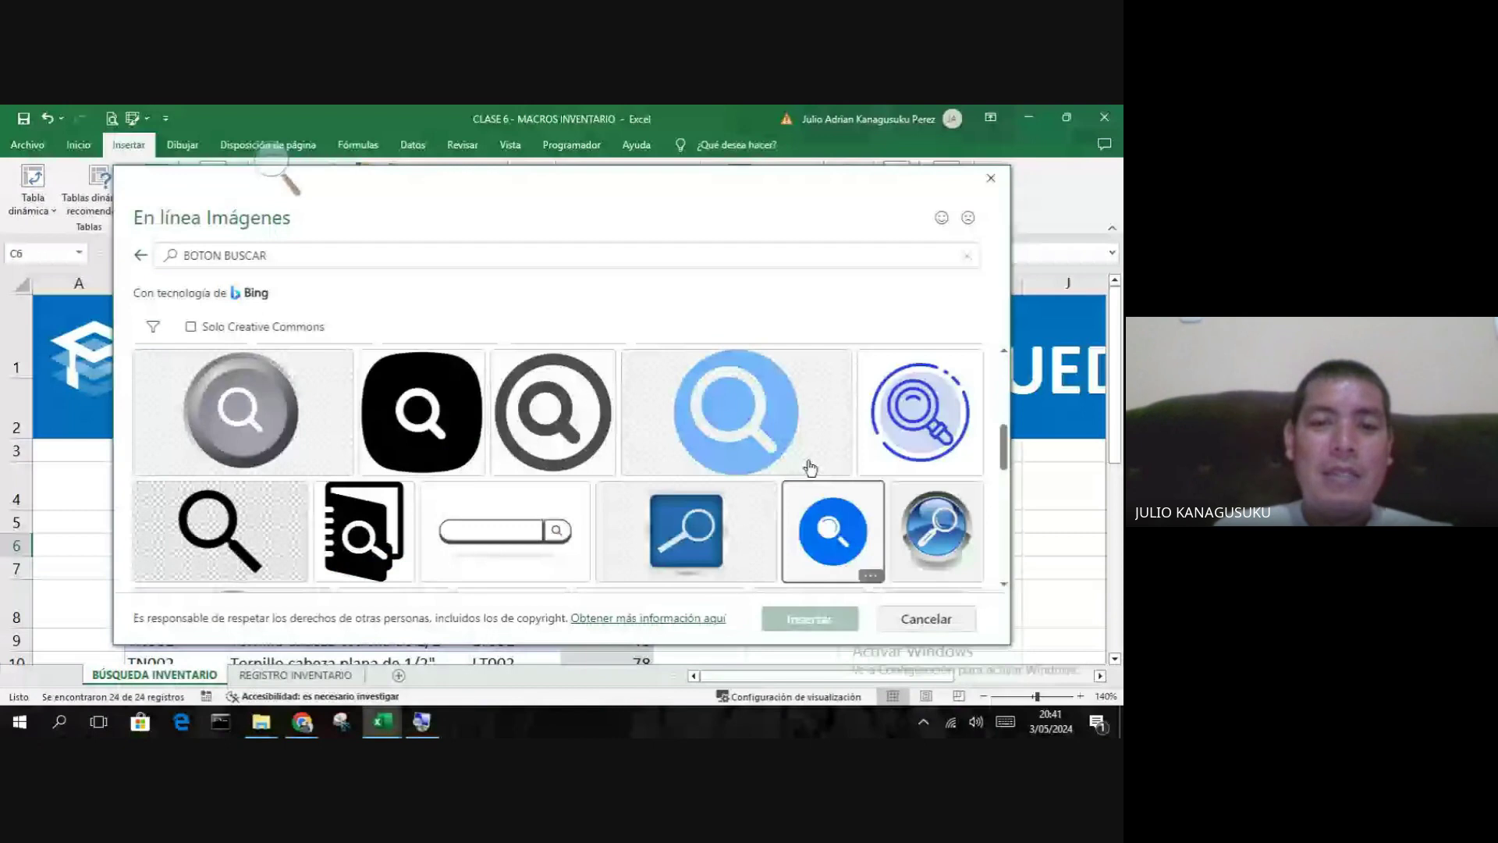
{"action": "scroll", "coordinate": [810, 467], "scroll_direction": "up", "scroll_amount": 3}
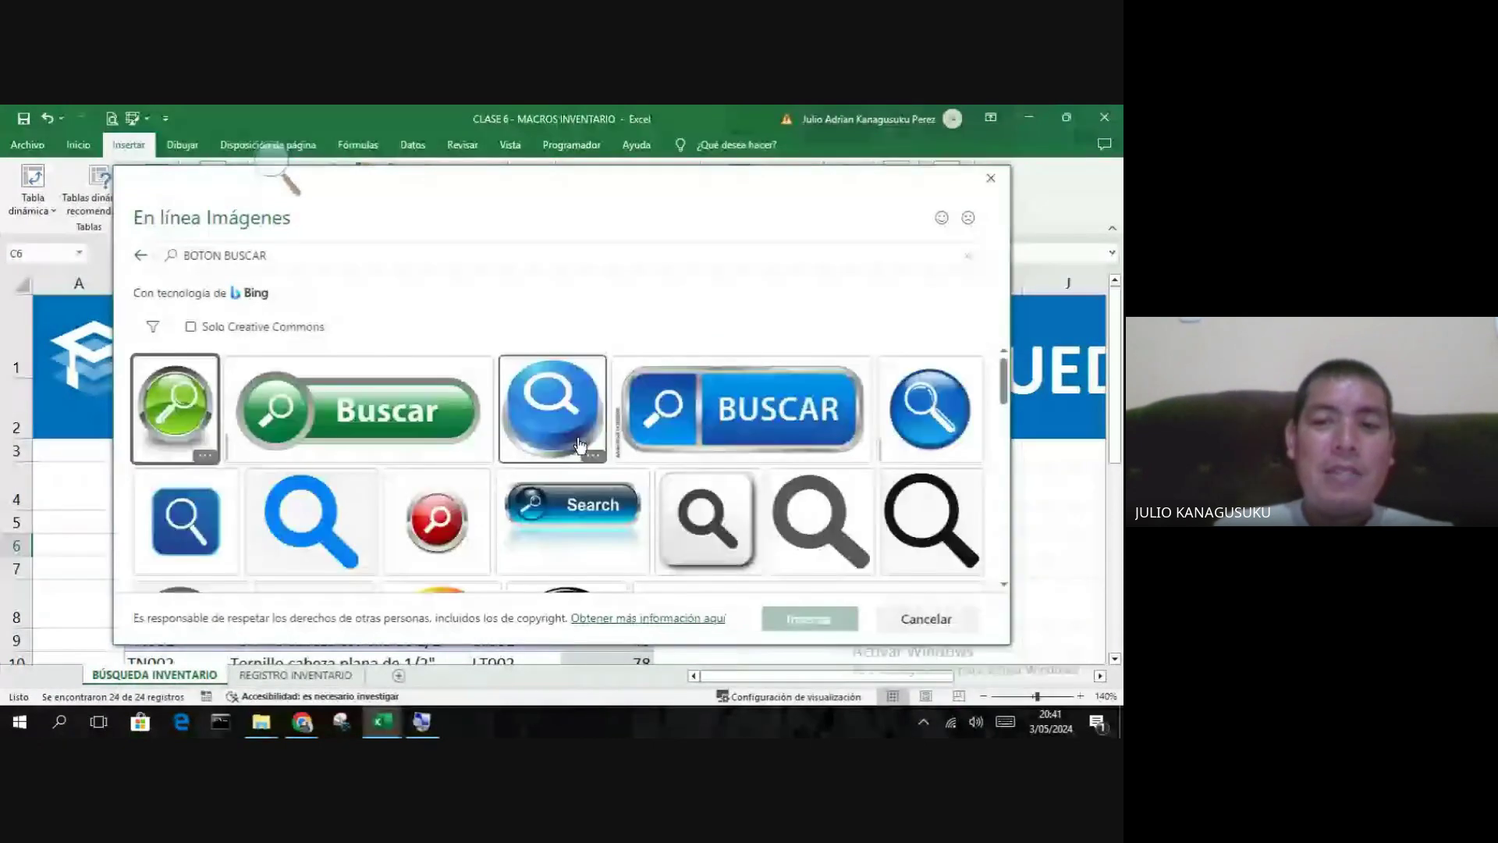
{"action": "left_click", "coordinate": [185, 409]}
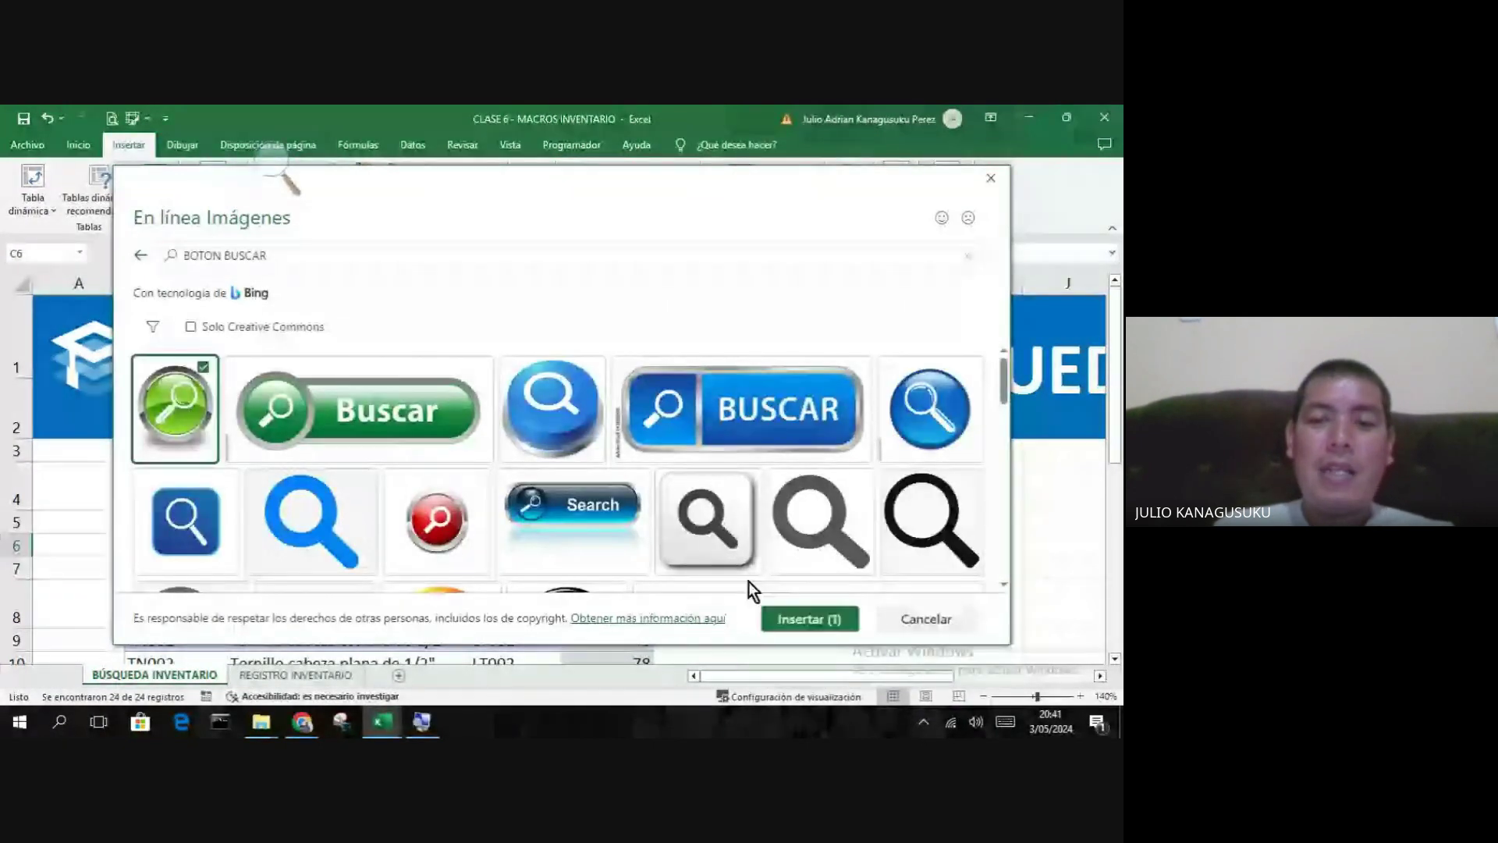
{"action": "left_click", "coordinate": [803, 624]}
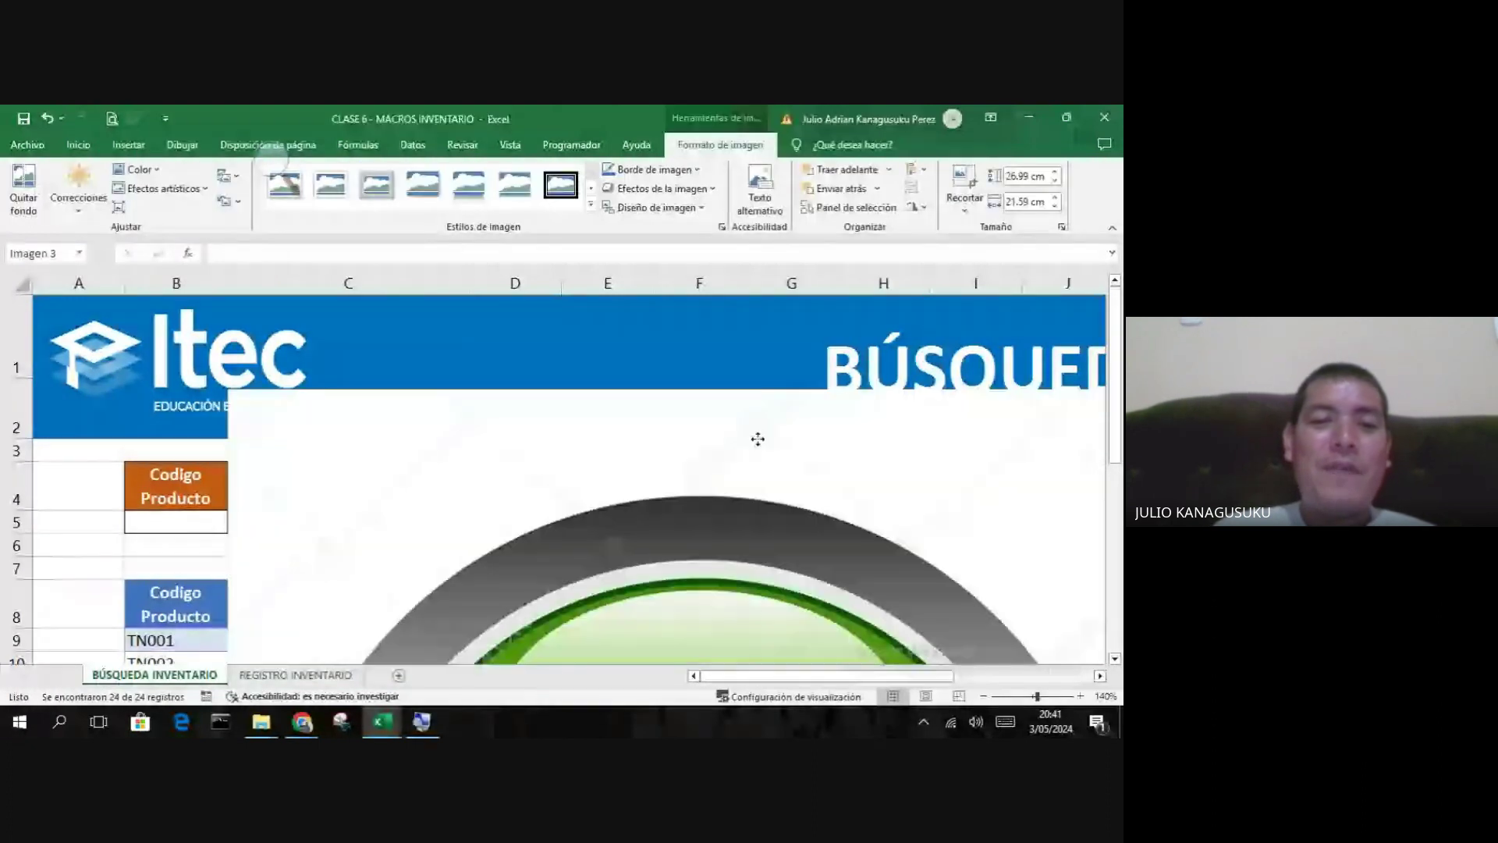
{"action": "left_click_drag", "start_coordinate": [757, 439], "coordinate": [764, 378]}
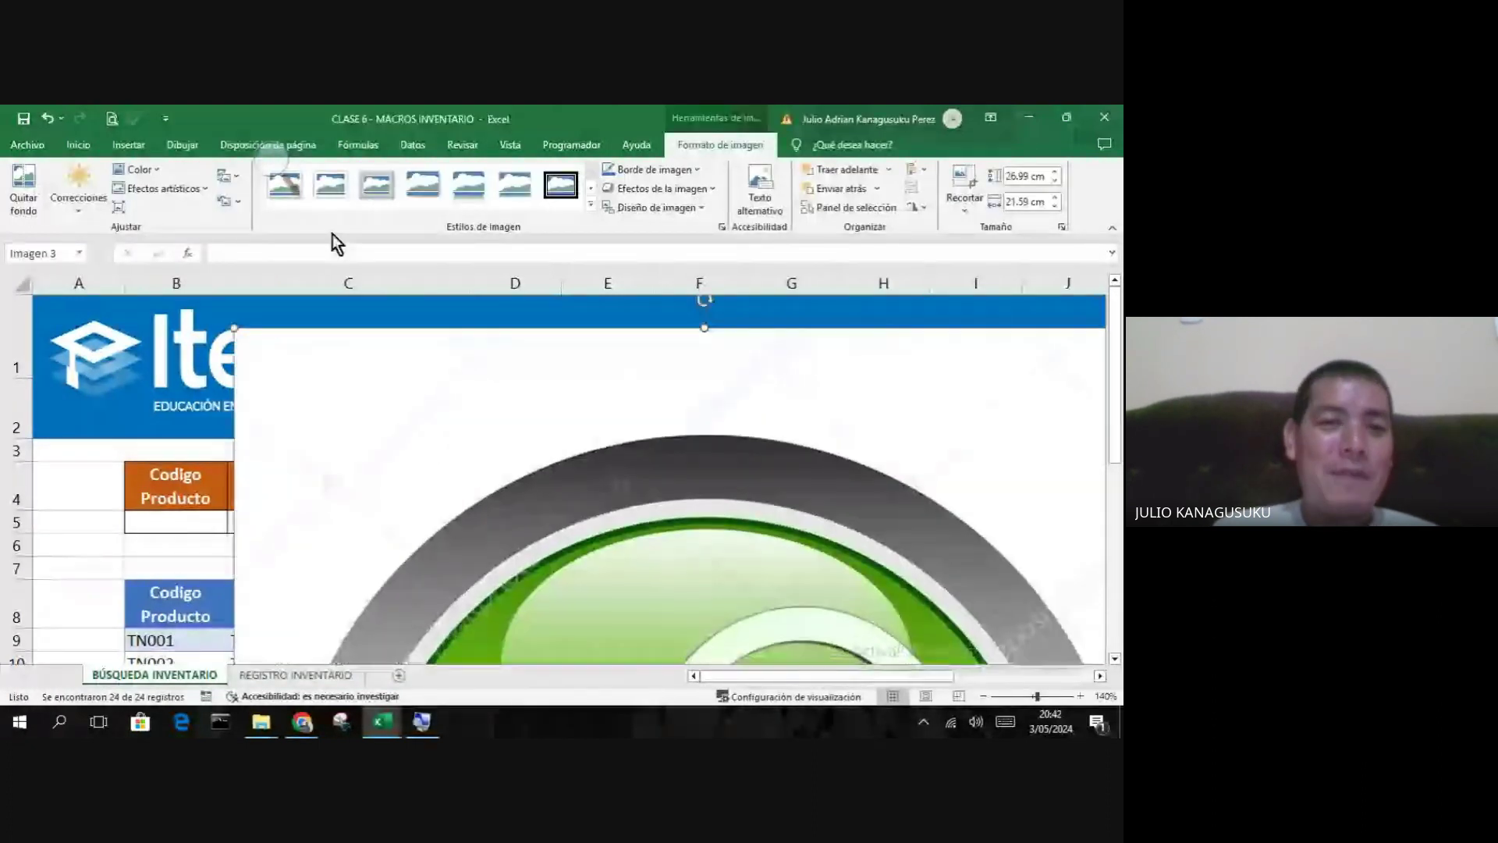
- Magnify the screen to 200%, make the picture's white background transparent, and return Lupa to 100%
{"action": "key", "text": "super+plus"}
{"action": "left_click", "coordinate": [288, 173]}
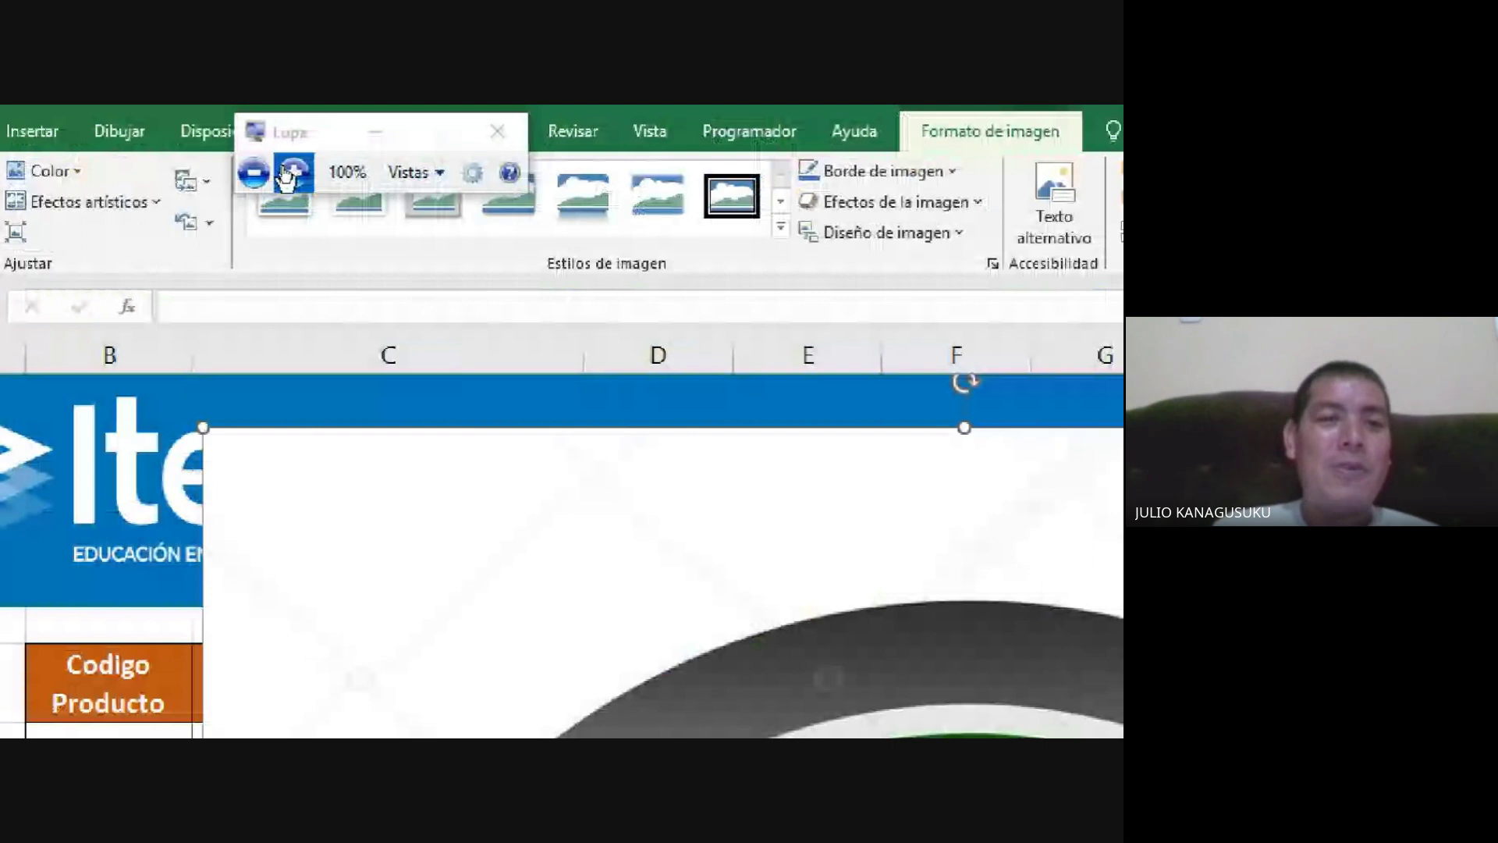
{"action": "left_click", "coordinate": [294, 172]}
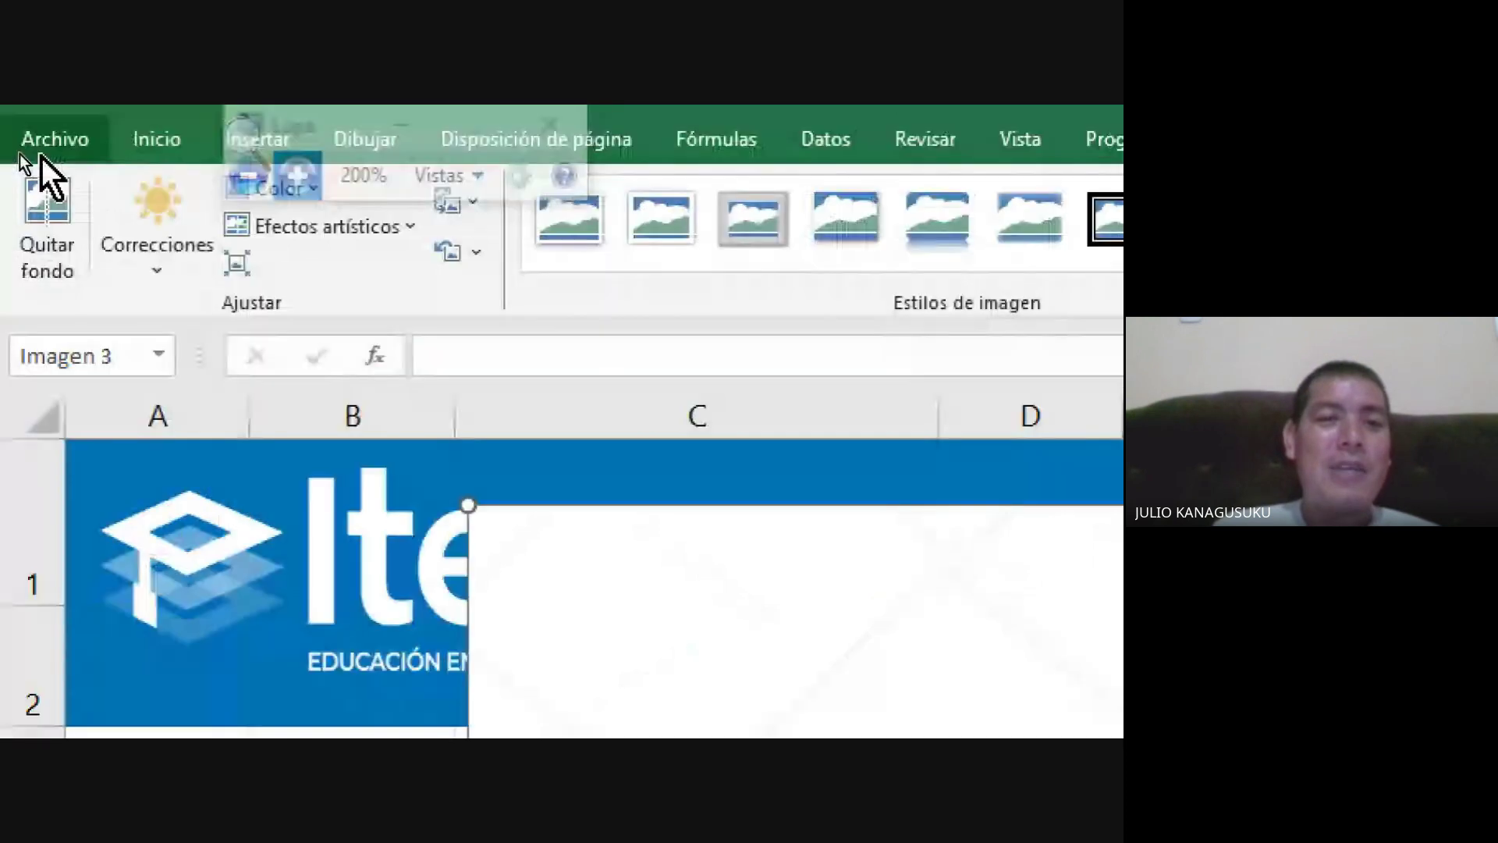
{"action": "left_click", "coordinate": [267, 200]}
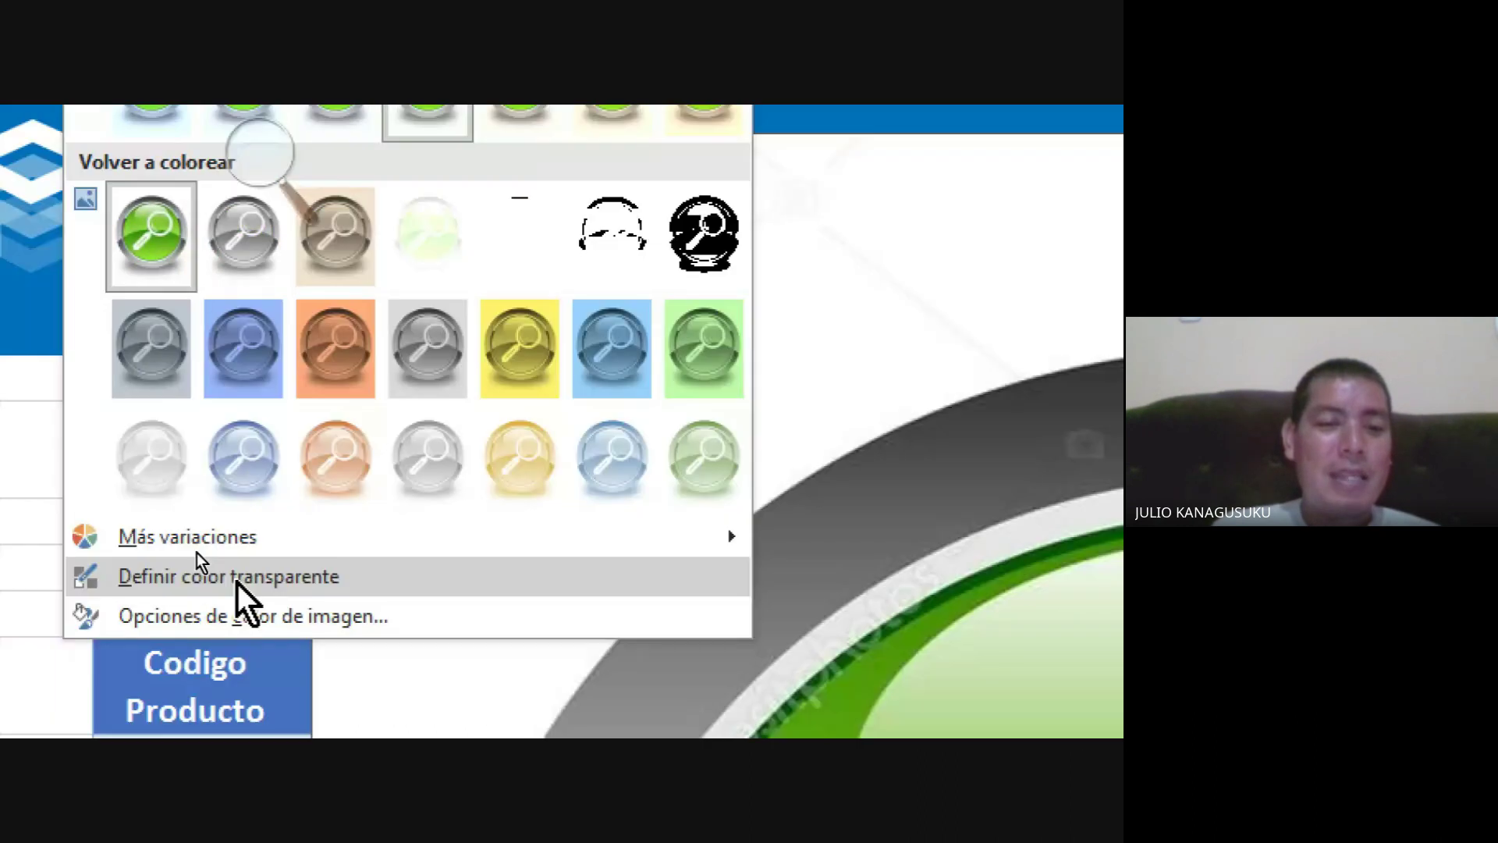
{"action": "left_click", "coordinate": [236, 581]}
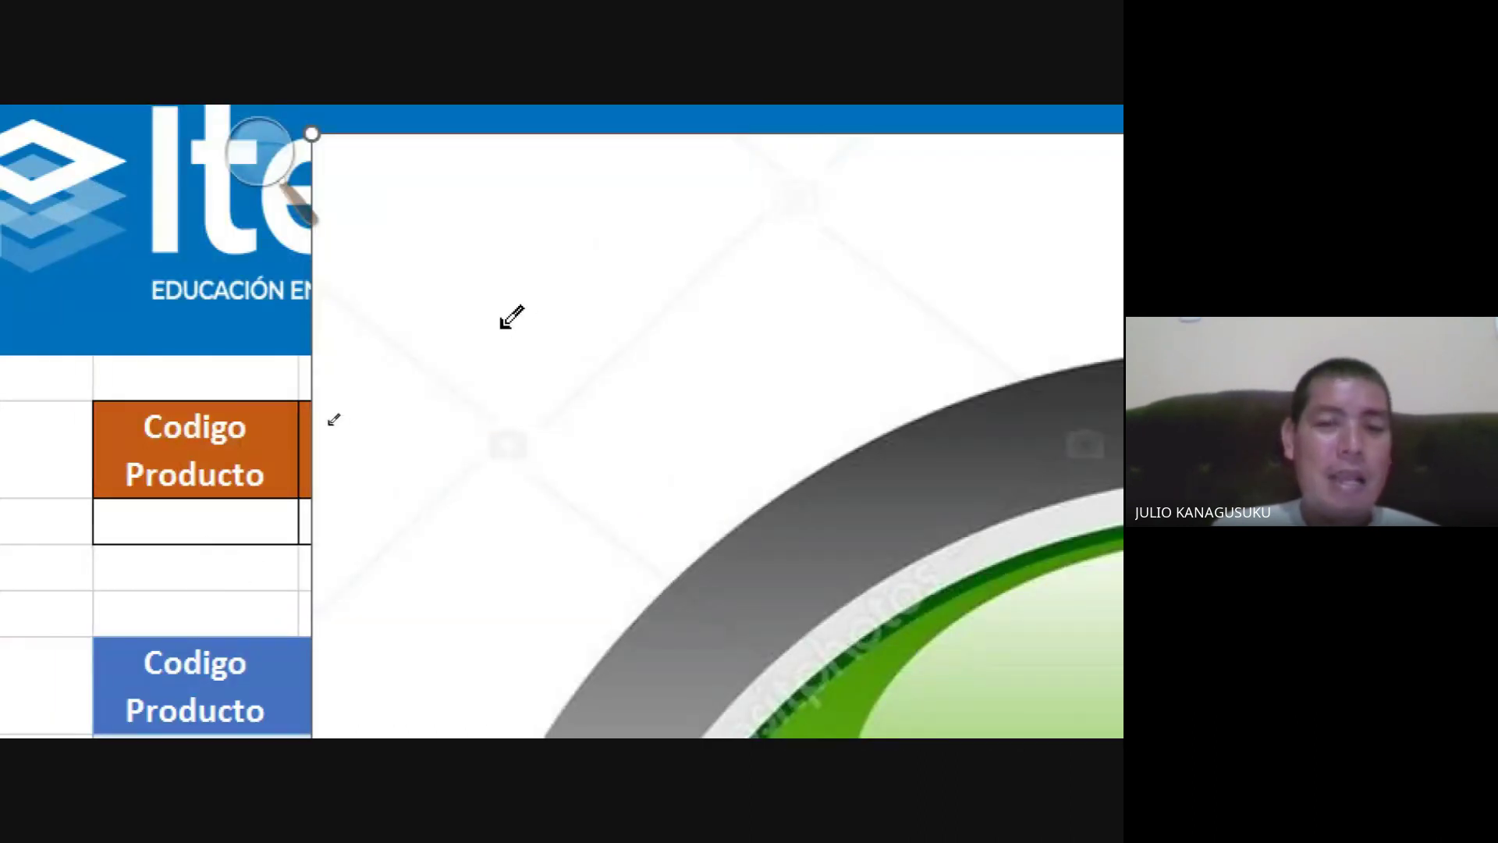
{"action": "left_click", "coordinate": [500, 275]}
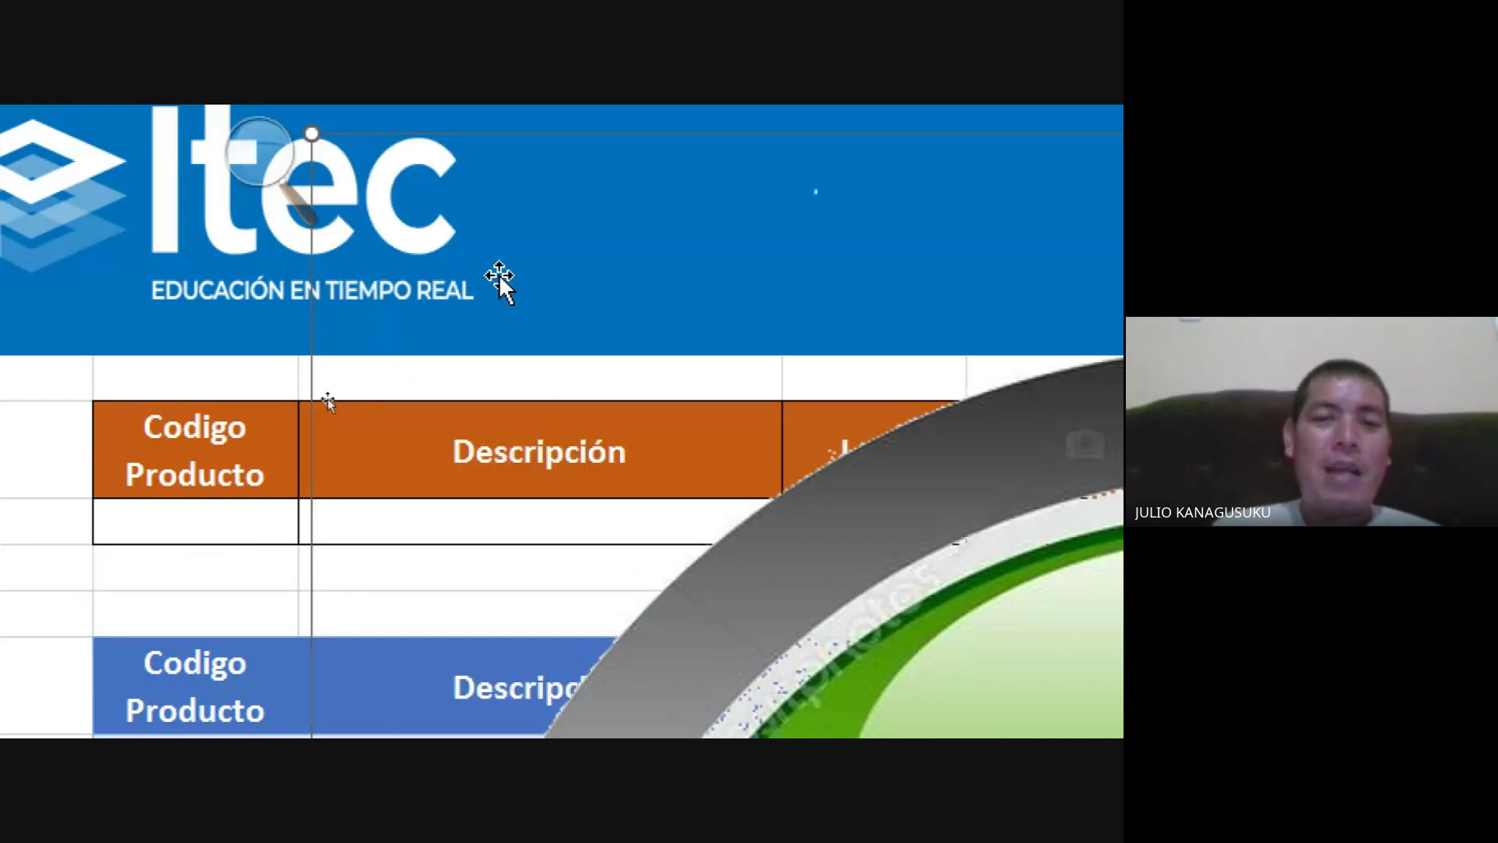
{"action": "left_click", "coordinate": [260, 149]}
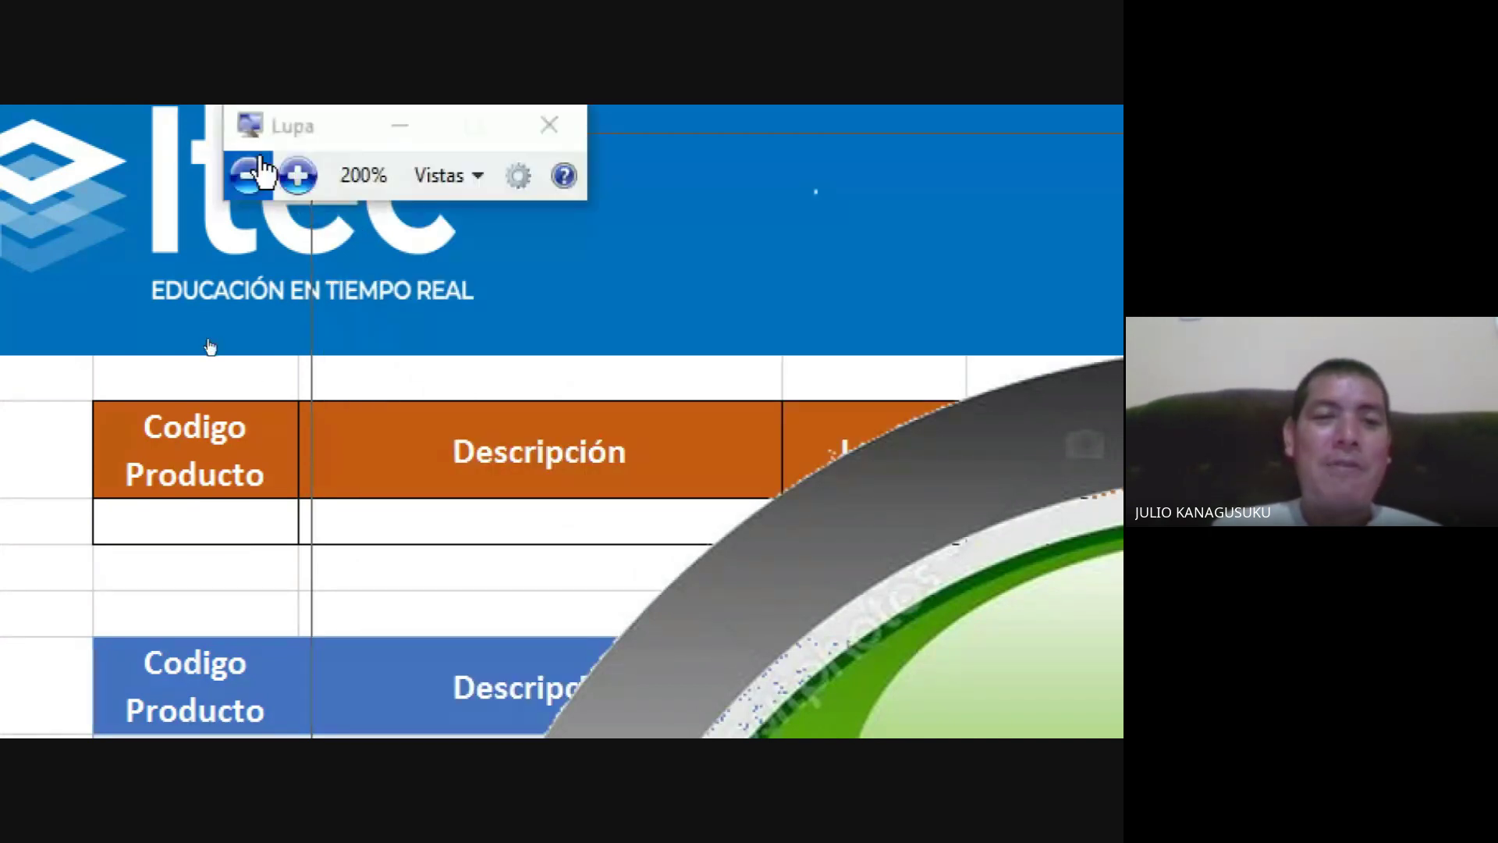
{"action": "left_click", "coordinate": [258, 167]}
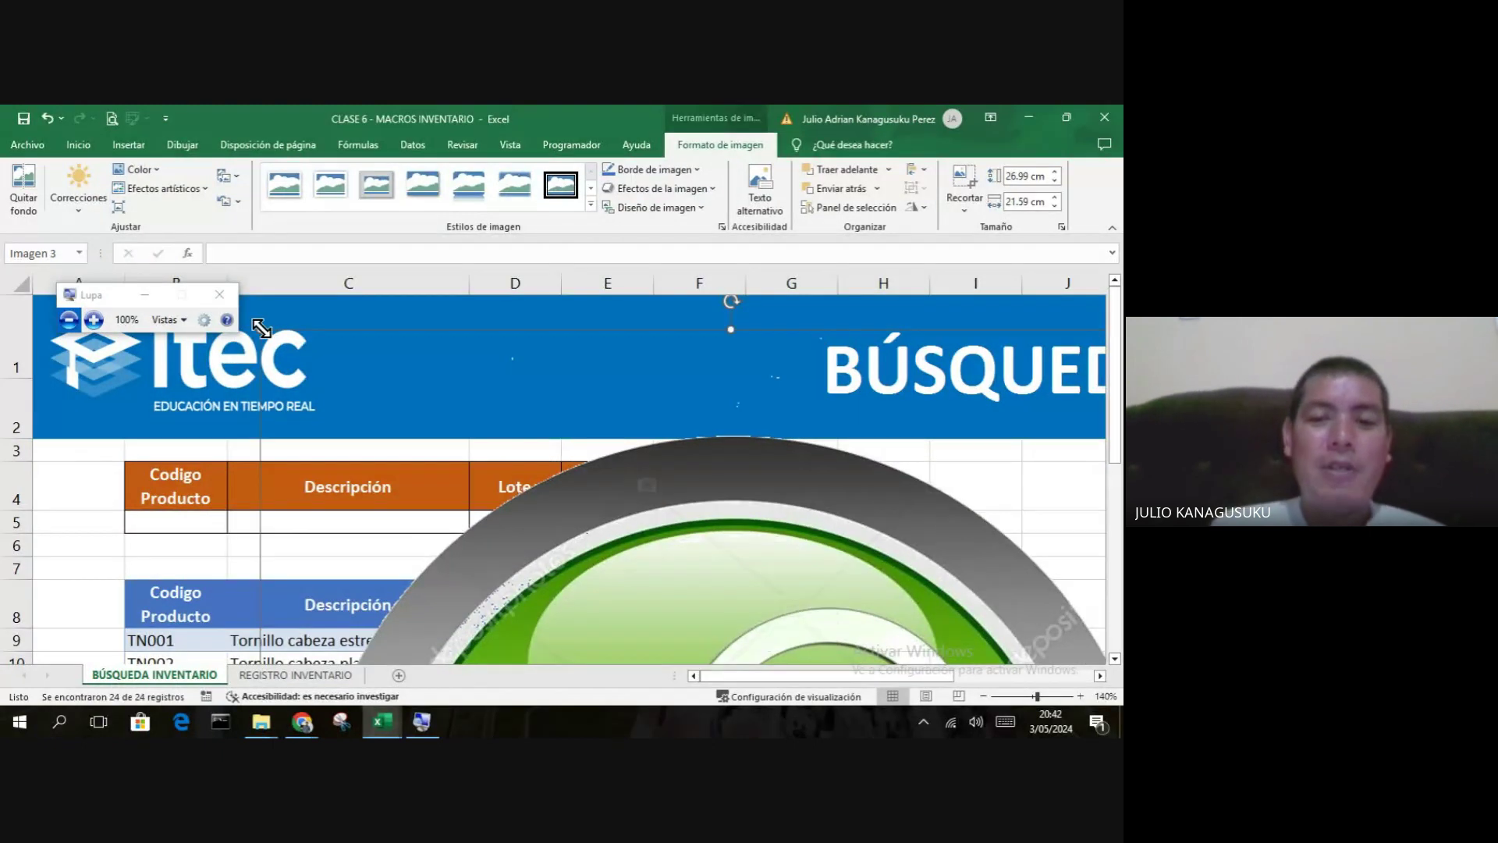
- Shrink the green search image to a small button and place it beside the orange search table, across columns F and G
{"action": "left_click_drag", "start_coordinate": [475, 338], "coordinate": [522, 382]}
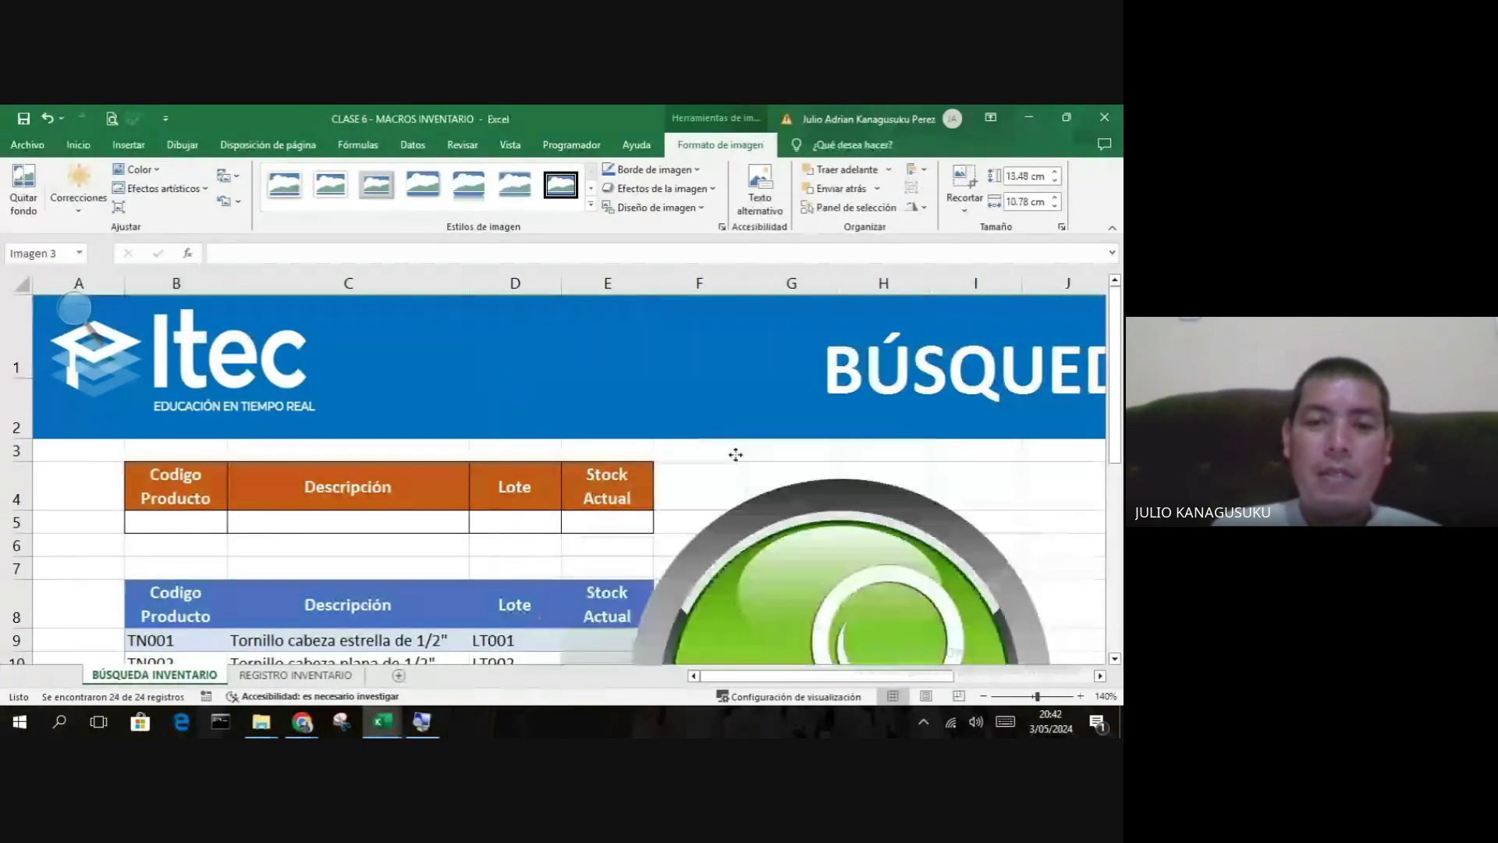
{"action": "left_click_drag", "start_coordinate": [735, 454], "coordinate": [778, 413]}
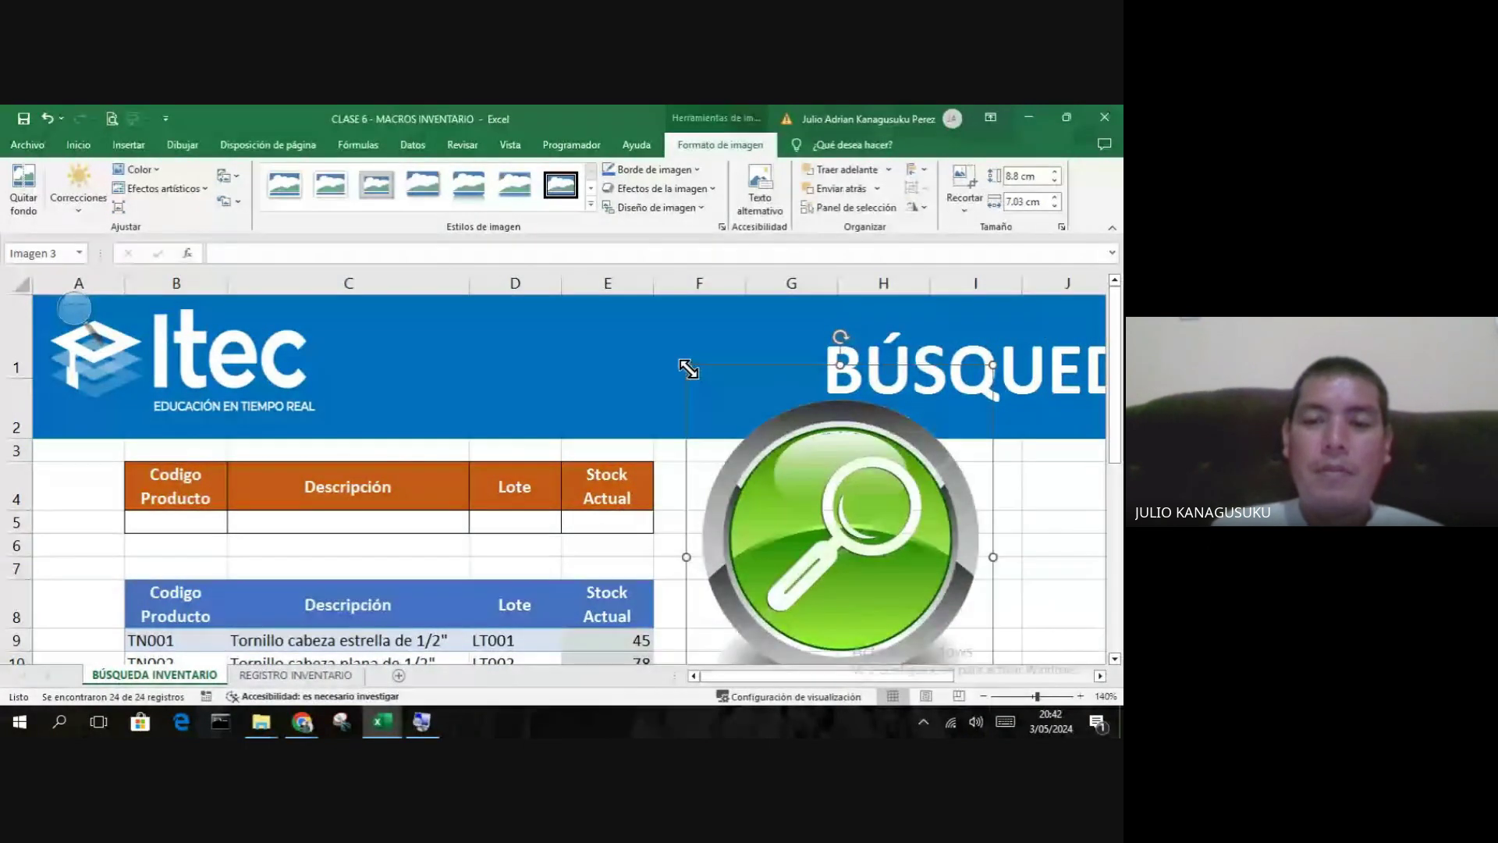
{"action": "left_click_drag", "start_coordinate": [688, 370], "coordinate": [759, 515]}
{"action": "left_click", "coordinate": [898, 523]}
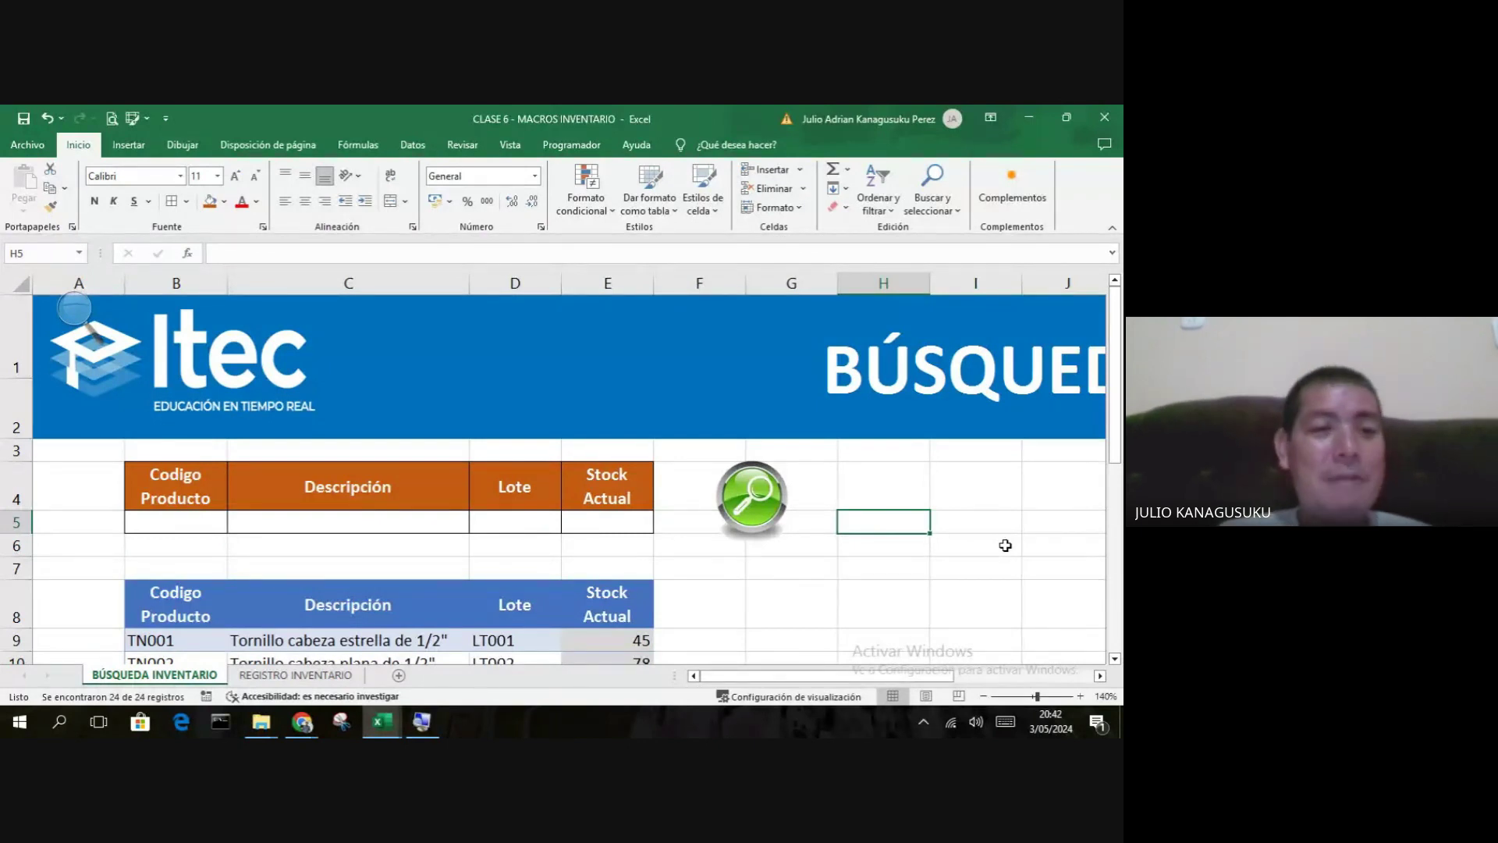
- Assign the BUSQUEDA macro to the green search image, using Lupa magnification while doing so and returning it to 100%
{"action": "left_click", "coordinate": [75, 308]}
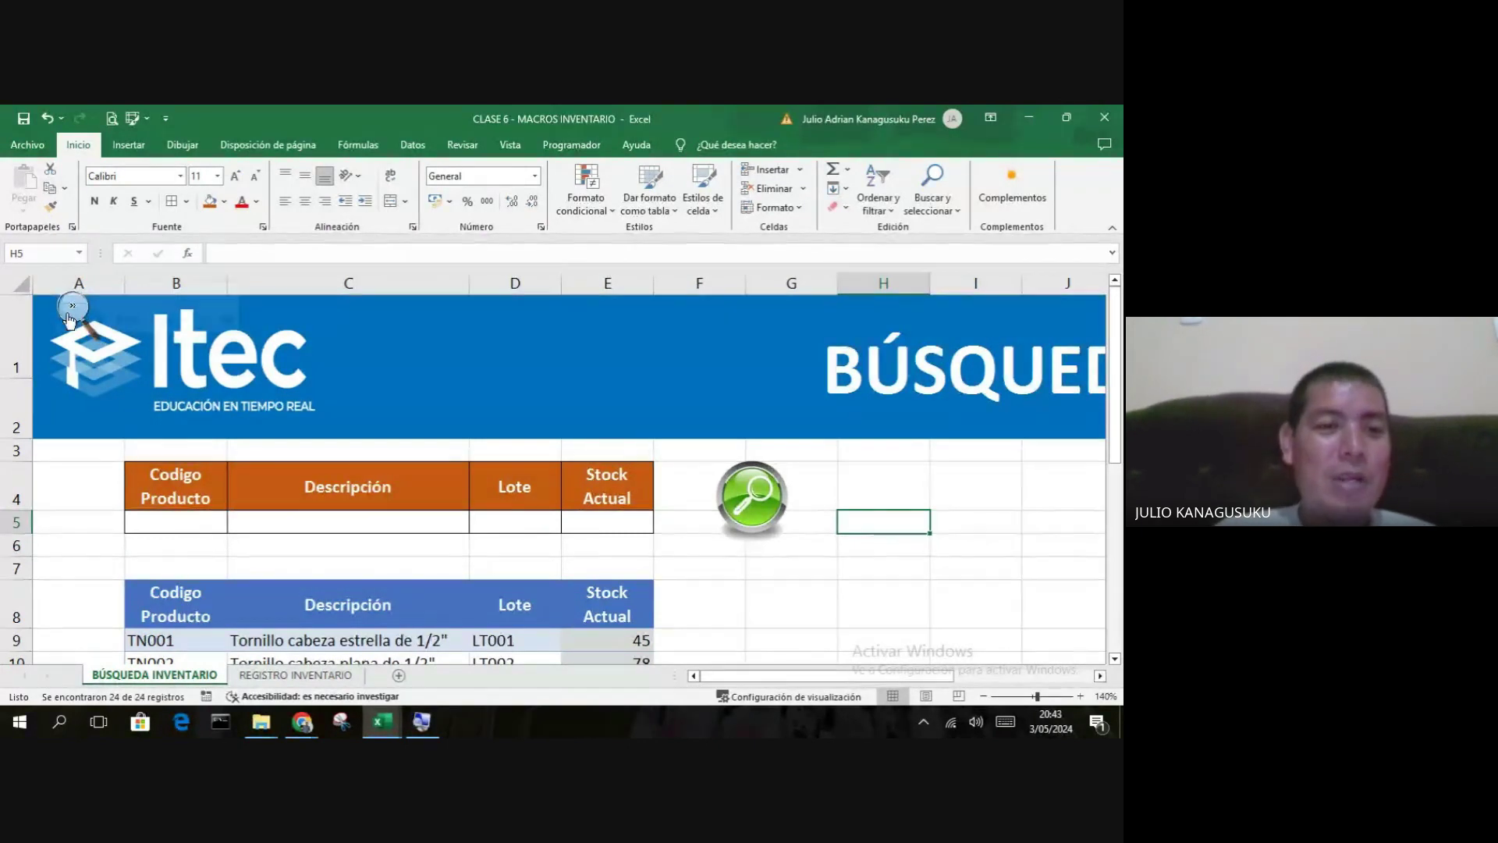
{"action": "left_click", "coordinate": [97, 308]}
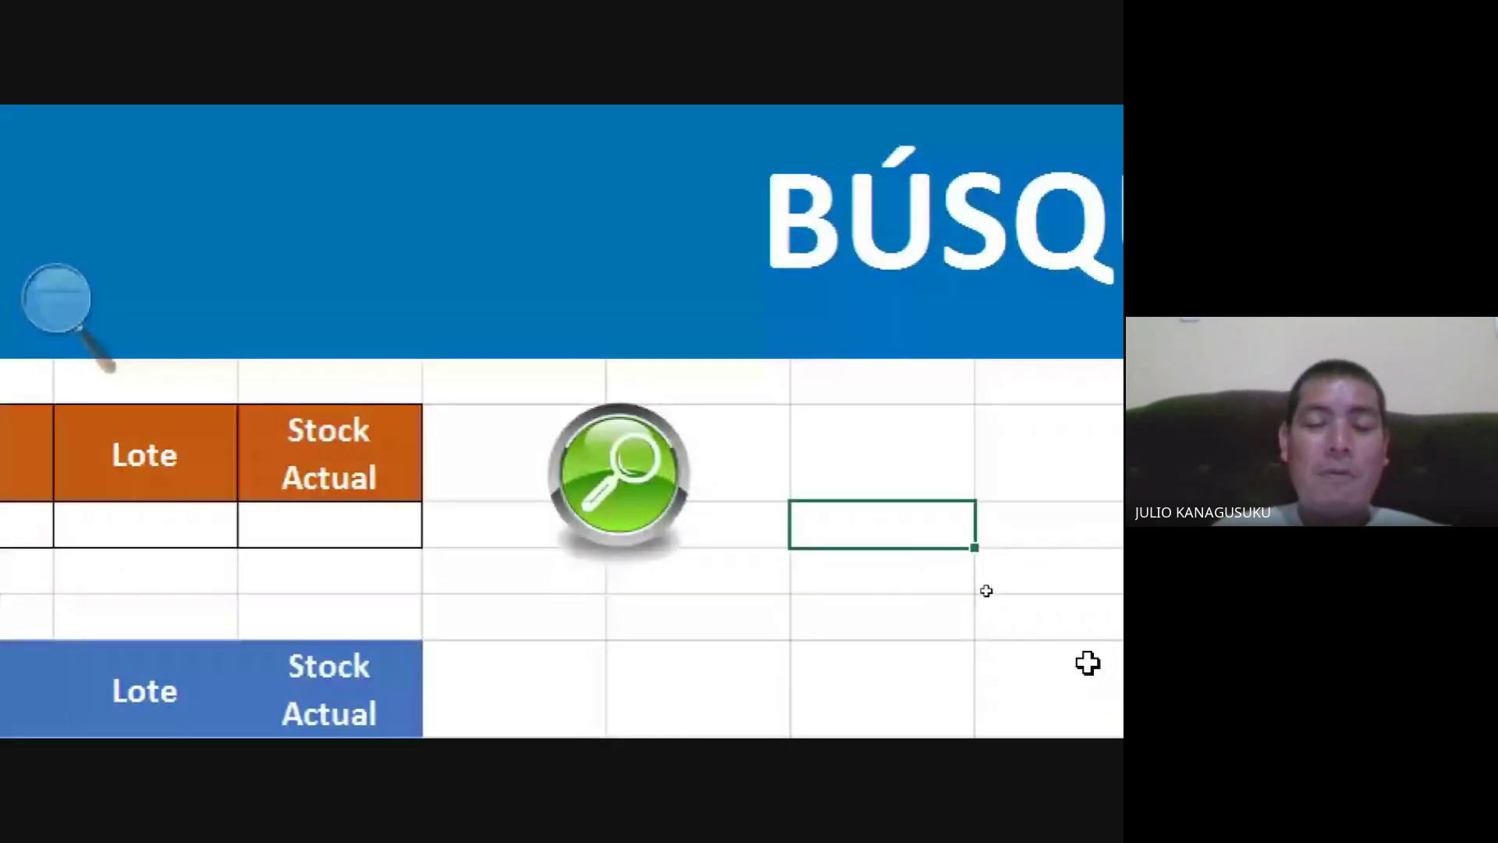
{"action": "left_click", "coordinate": [638, 467]}
{"action": "right_click", "coordinate": [638, 466]}
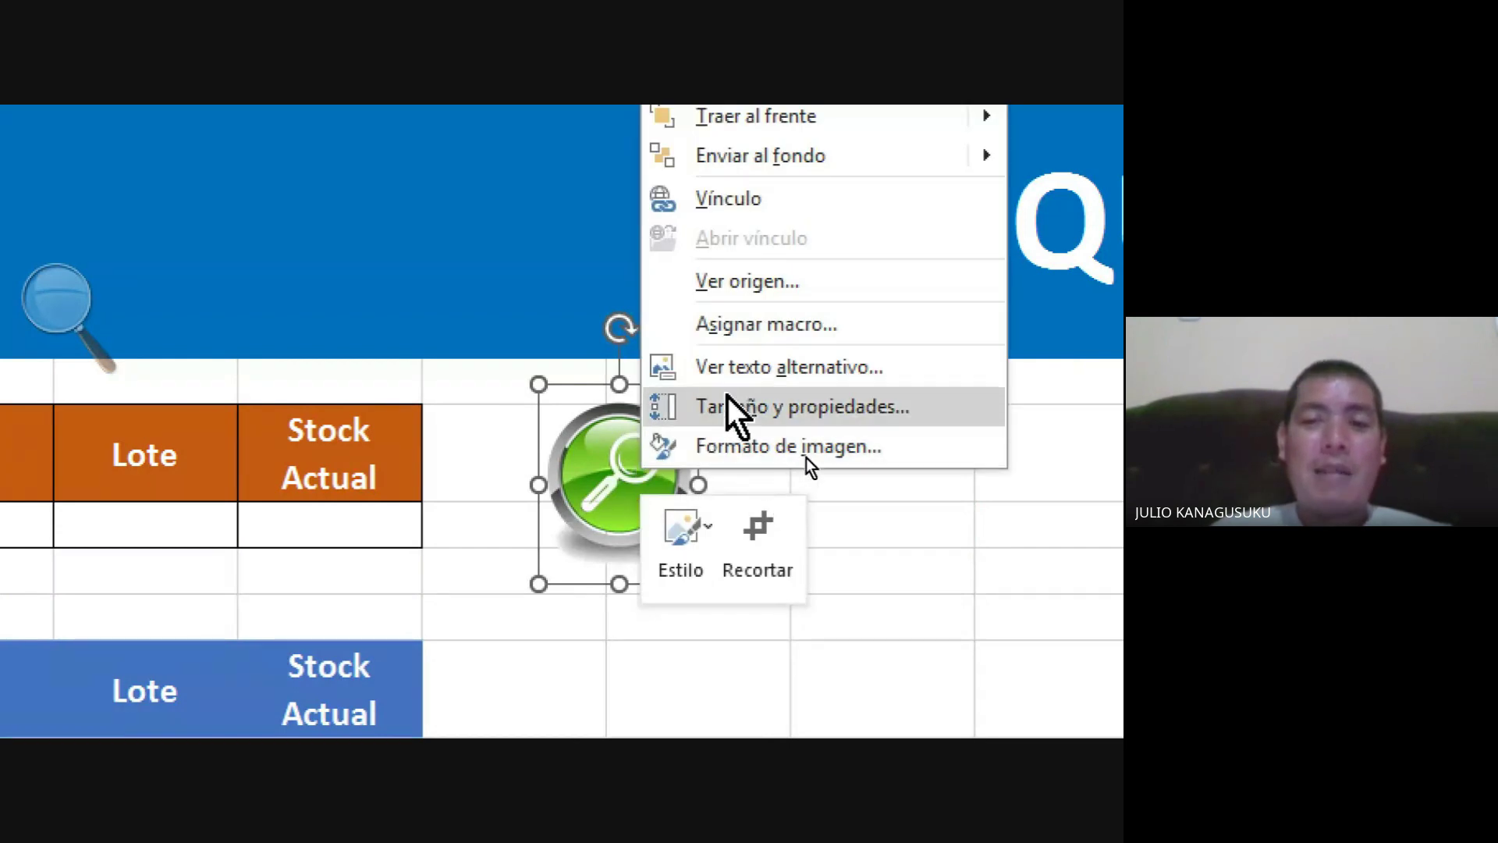
{"action": "left_click", "coordinate": [774, 331]}
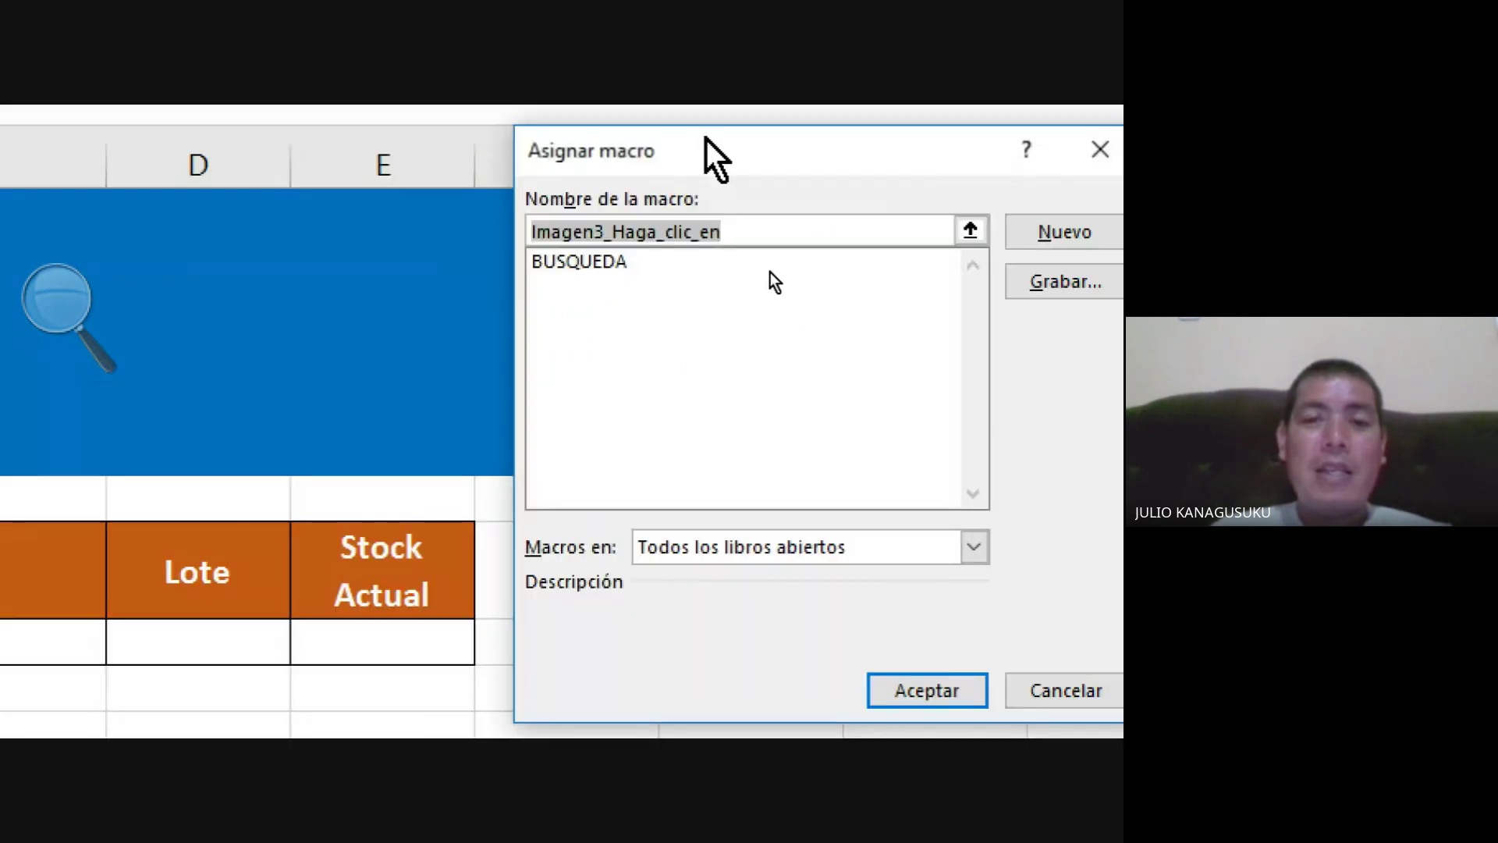
{"action": "left_click", "coordinate": [603, 264]}
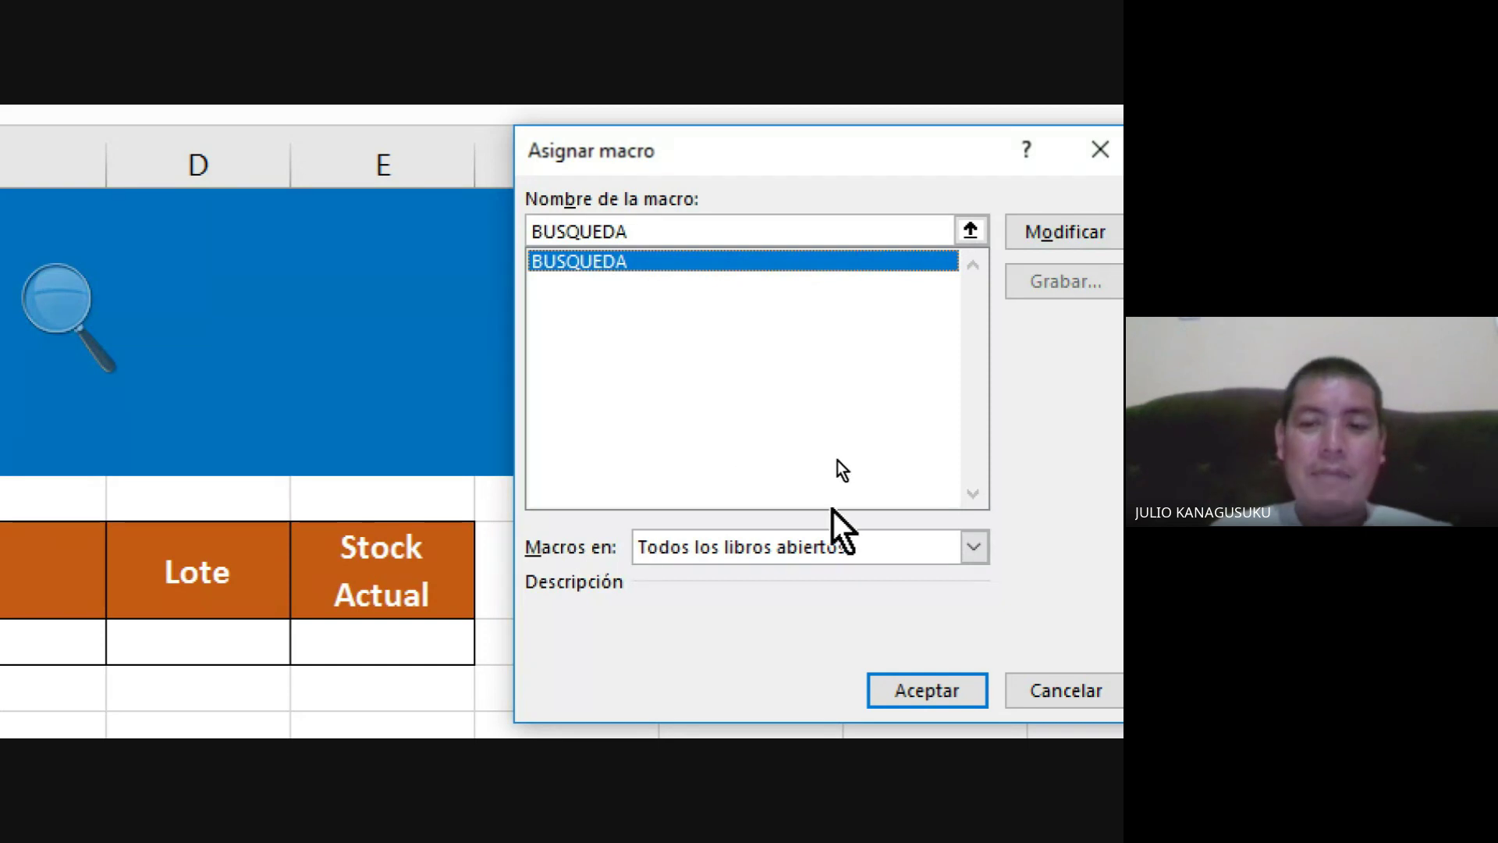
{"action": "left_click", "coordinate": [959, 687]}
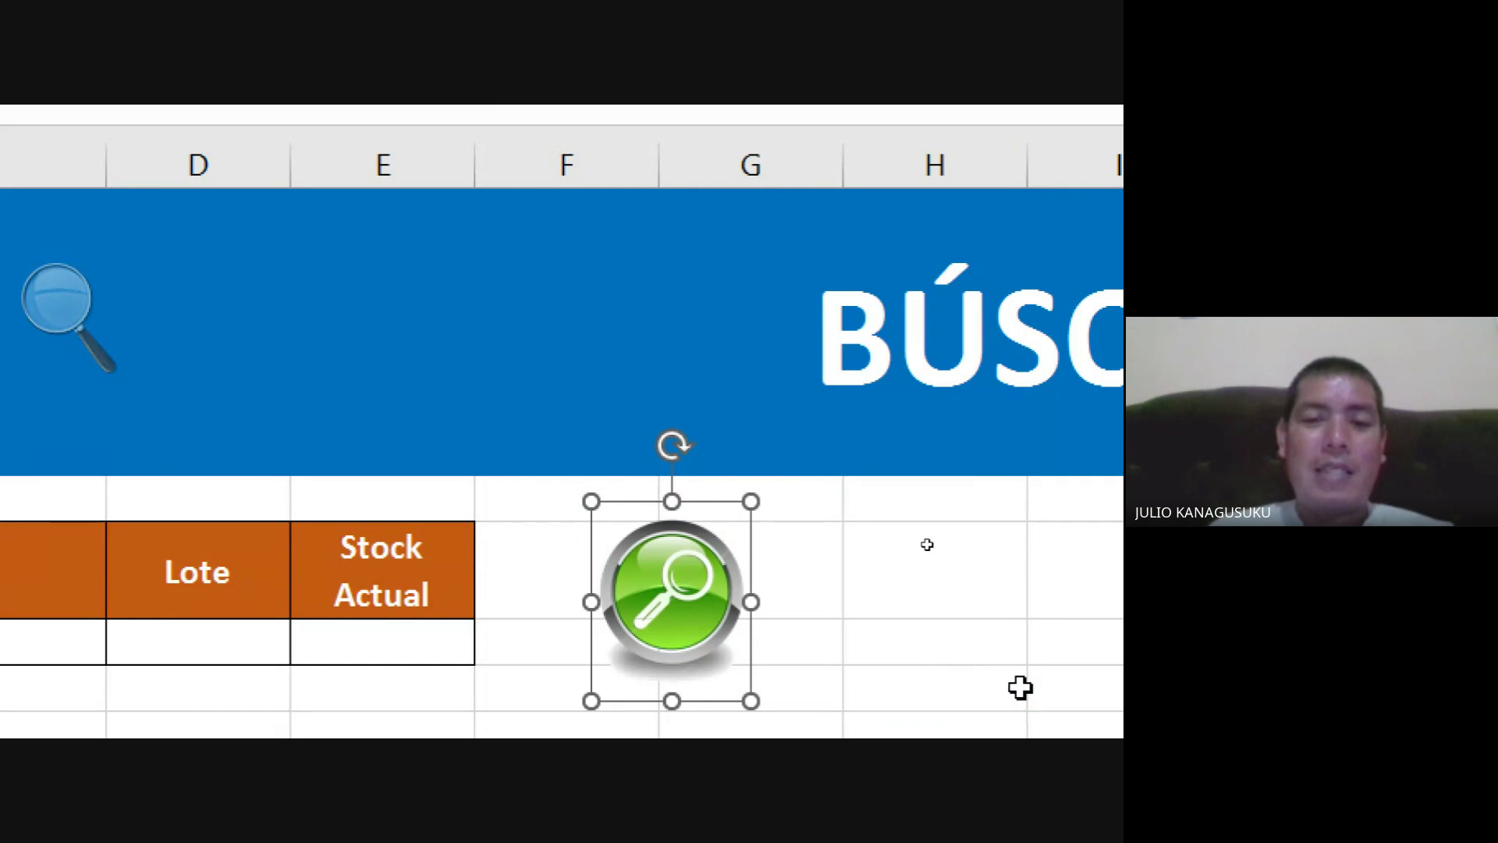
{"action": "left_click", "coordinate": [1076, 681]}
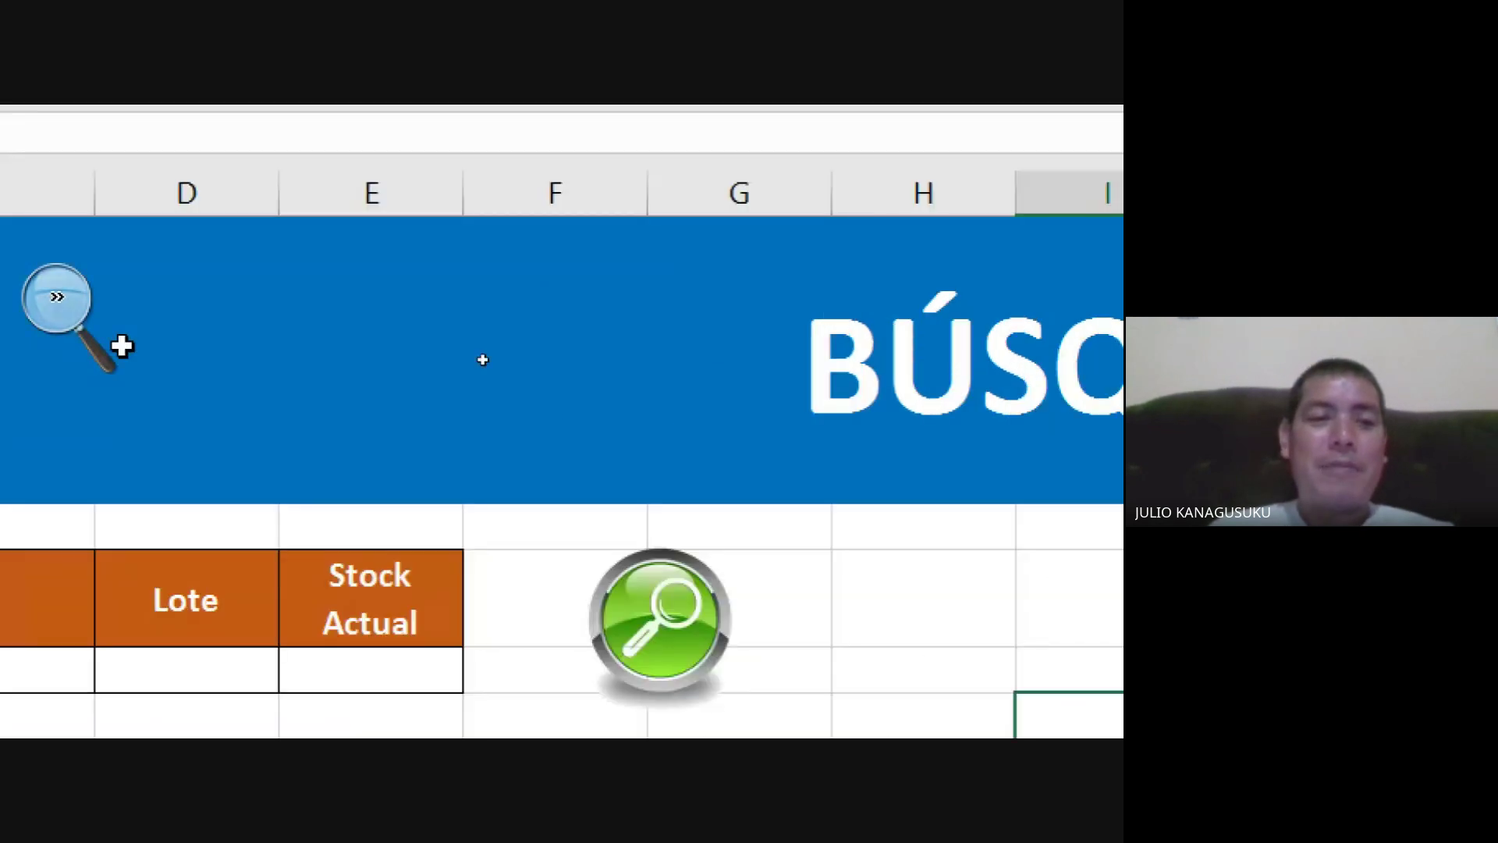
{"action": "left_click", "coordinate": [56, 310]}
{"action": "left_click", "coordinate": [52, 323]}
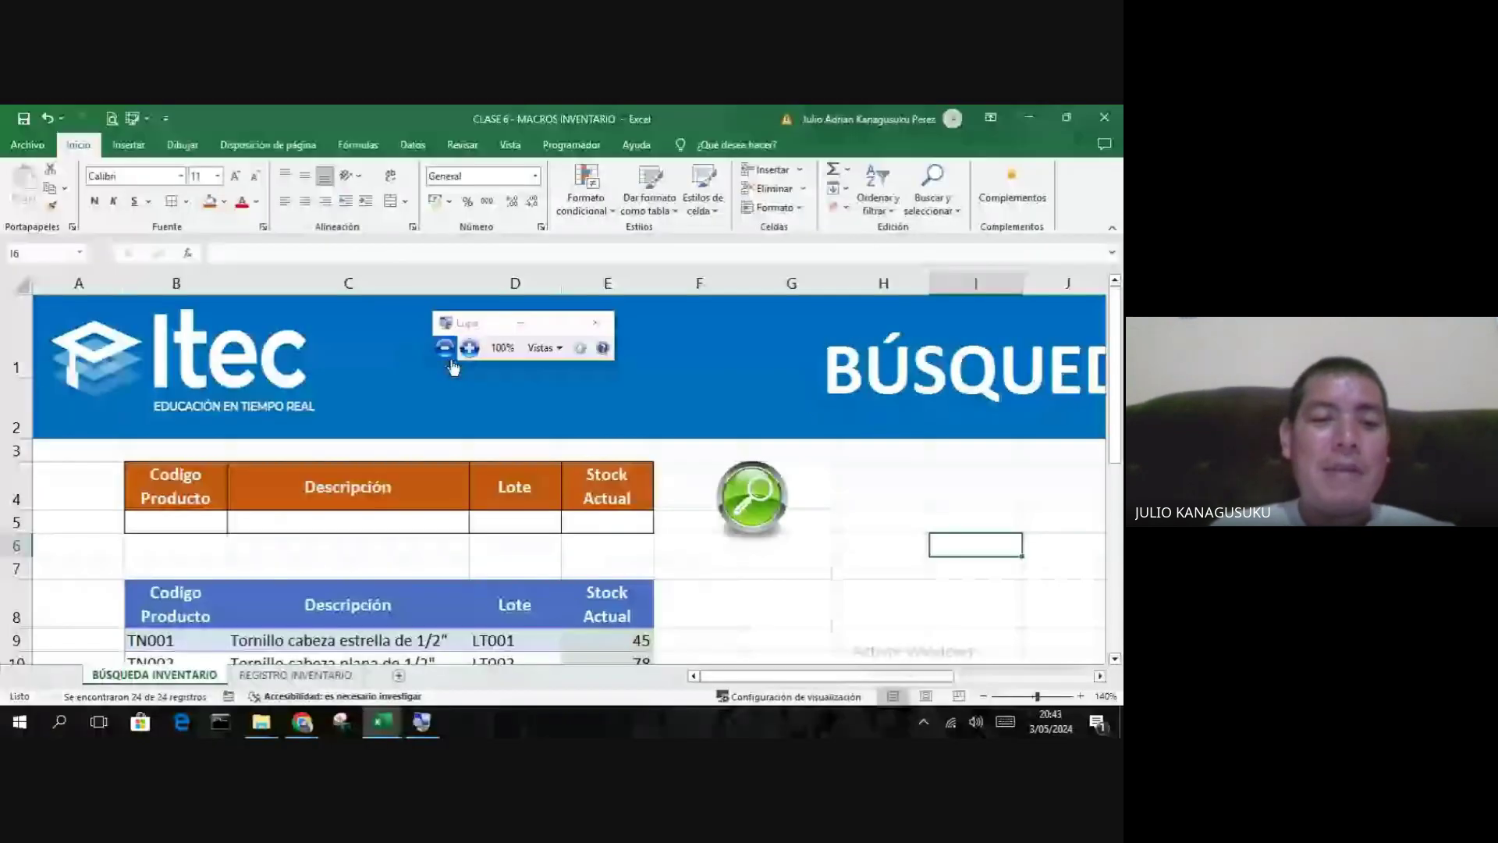
- Enter DESTORNILLADOR as the Descripción criterion in the orange search table
{"action": "scroll", "coordinate": [356, 543], "scroll_direction": "down", "scroll_amount": 3}
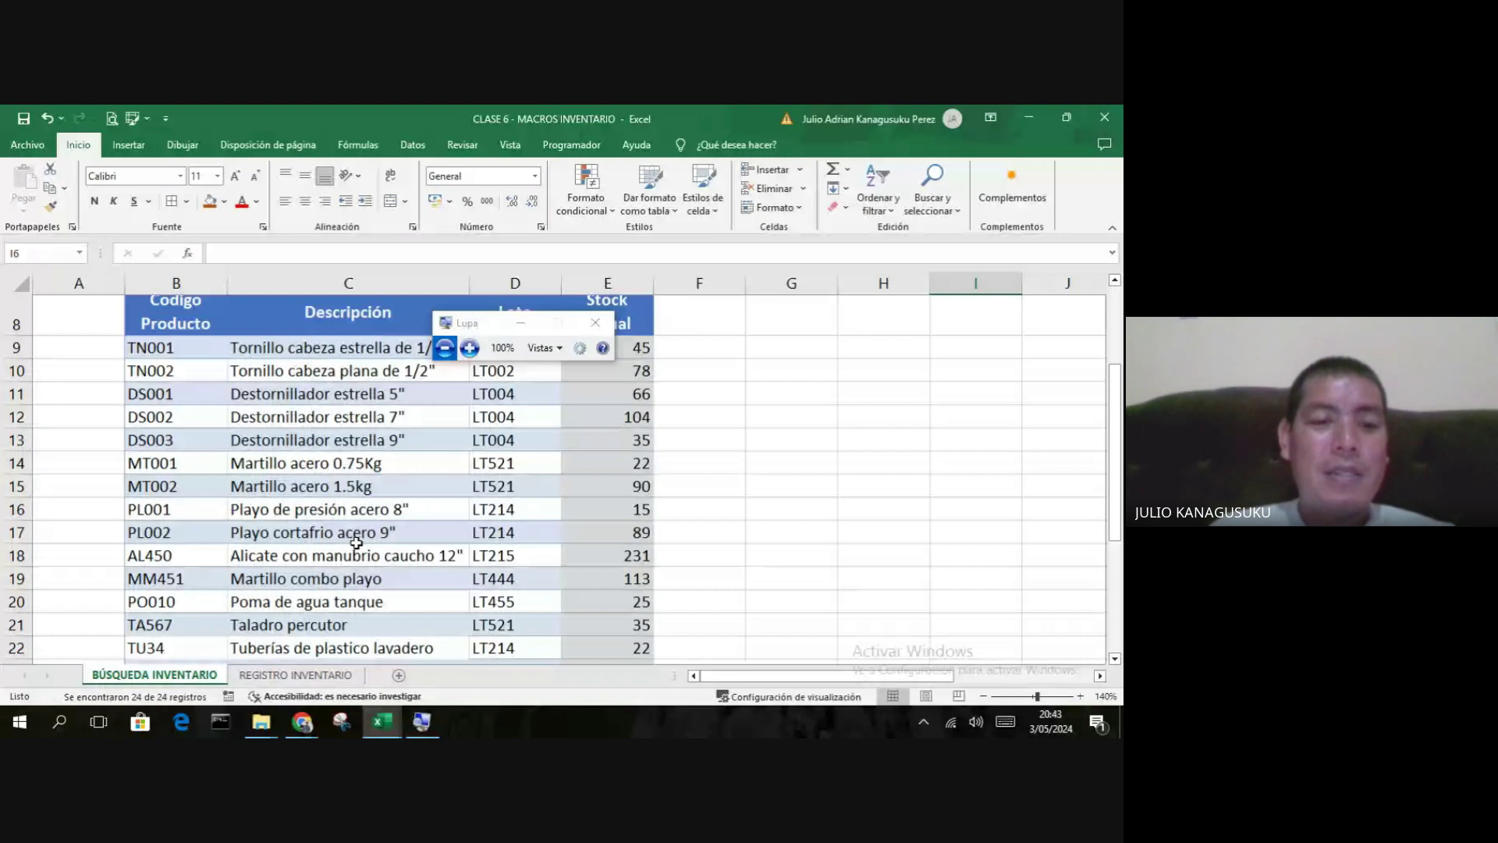
{"action": "scroll", "coordinate": [355, 543], "scroll_direction": "down", "scroll_amount": 3}
{"action": "scroll", "coordinate": [356, 543], "scroll_direction": "up", "scroll_amount": 6}
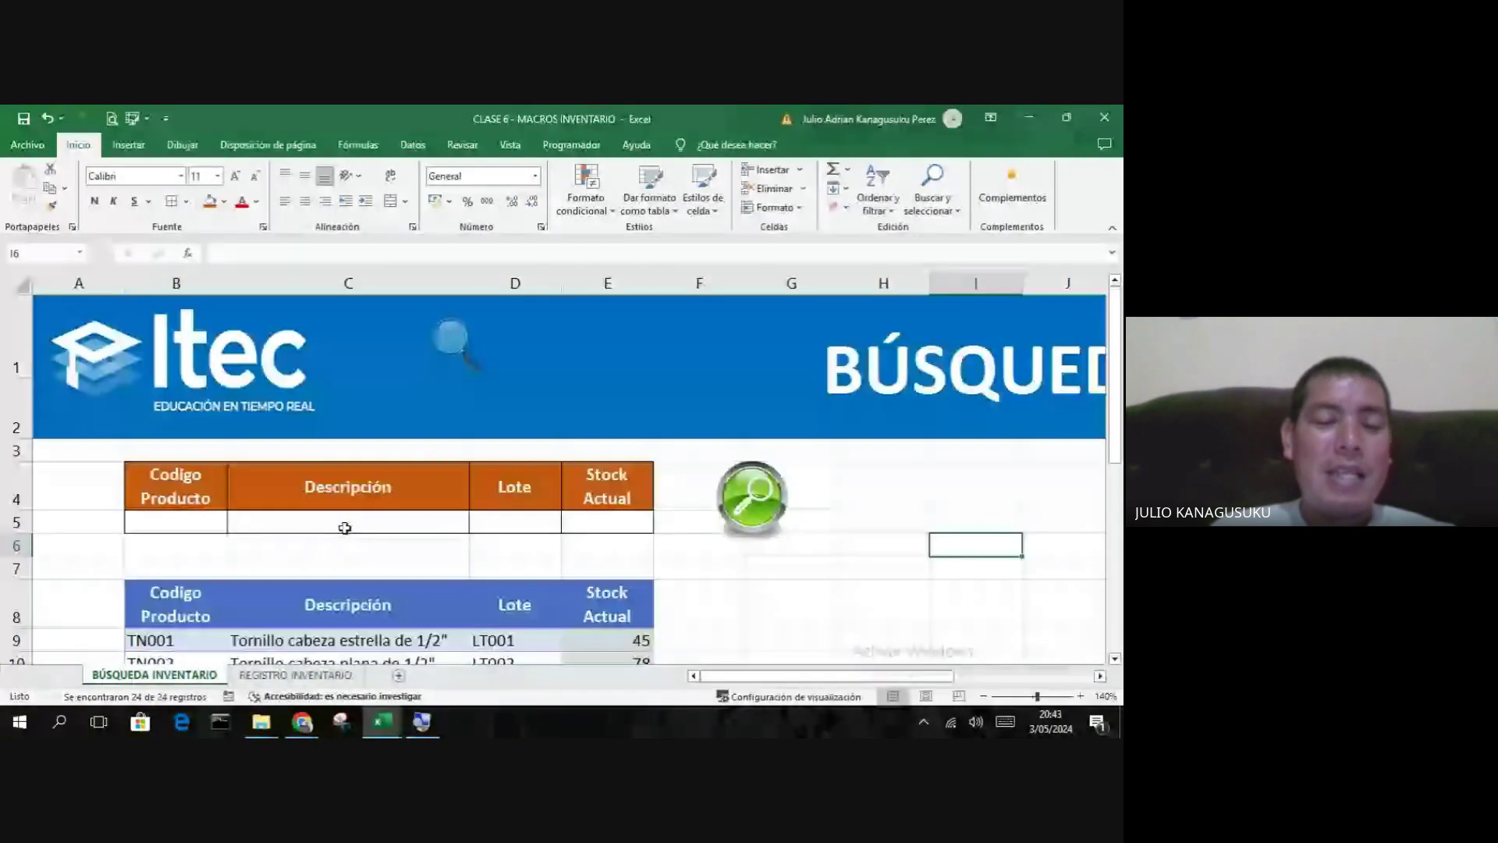
{"action": "left_click", "coordinate": [344, 521]}
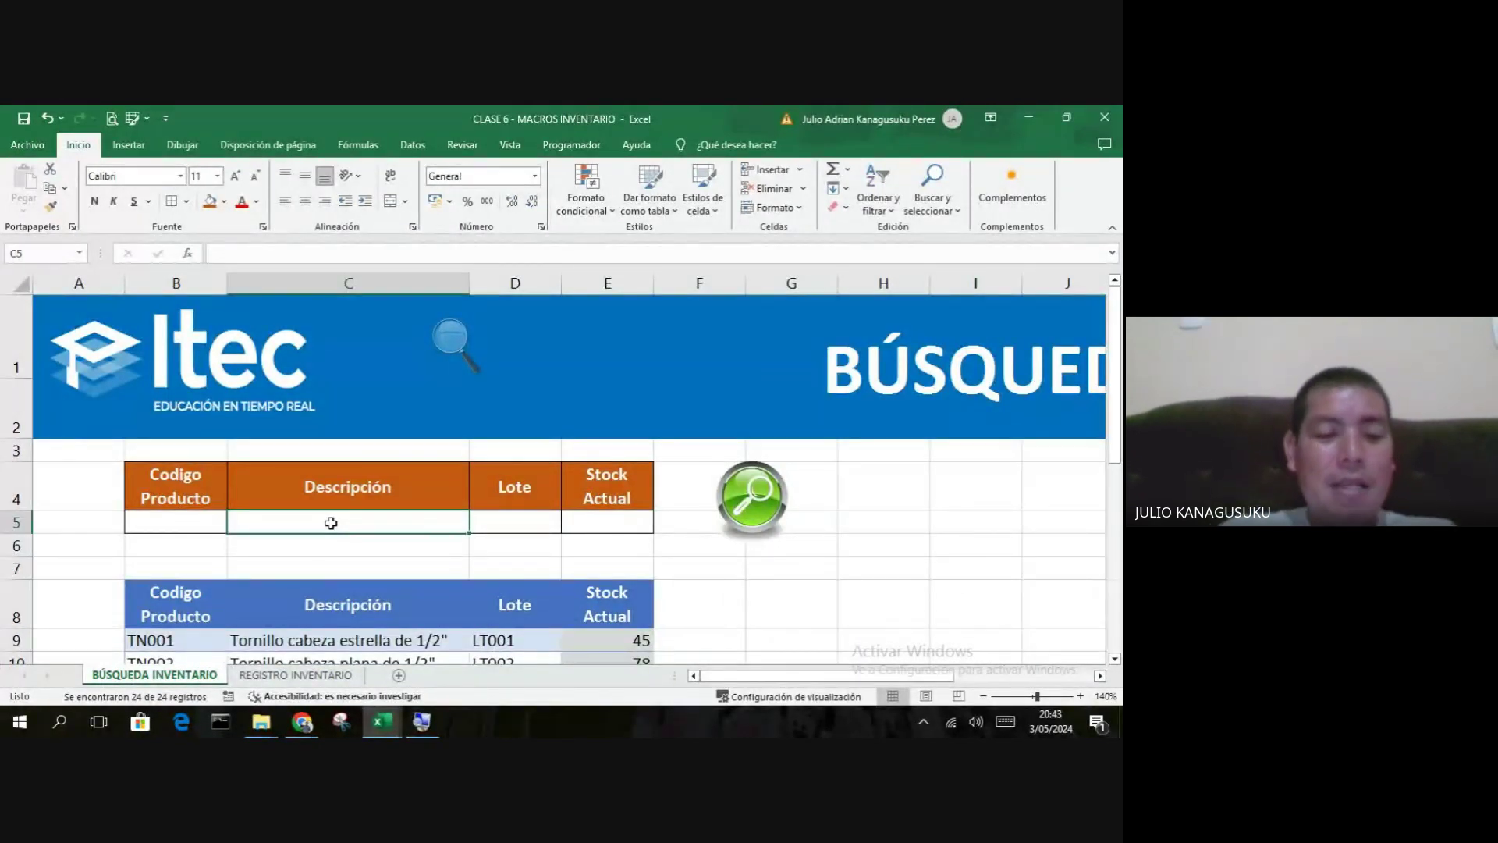
{"action": "type", "text": "DEST"}
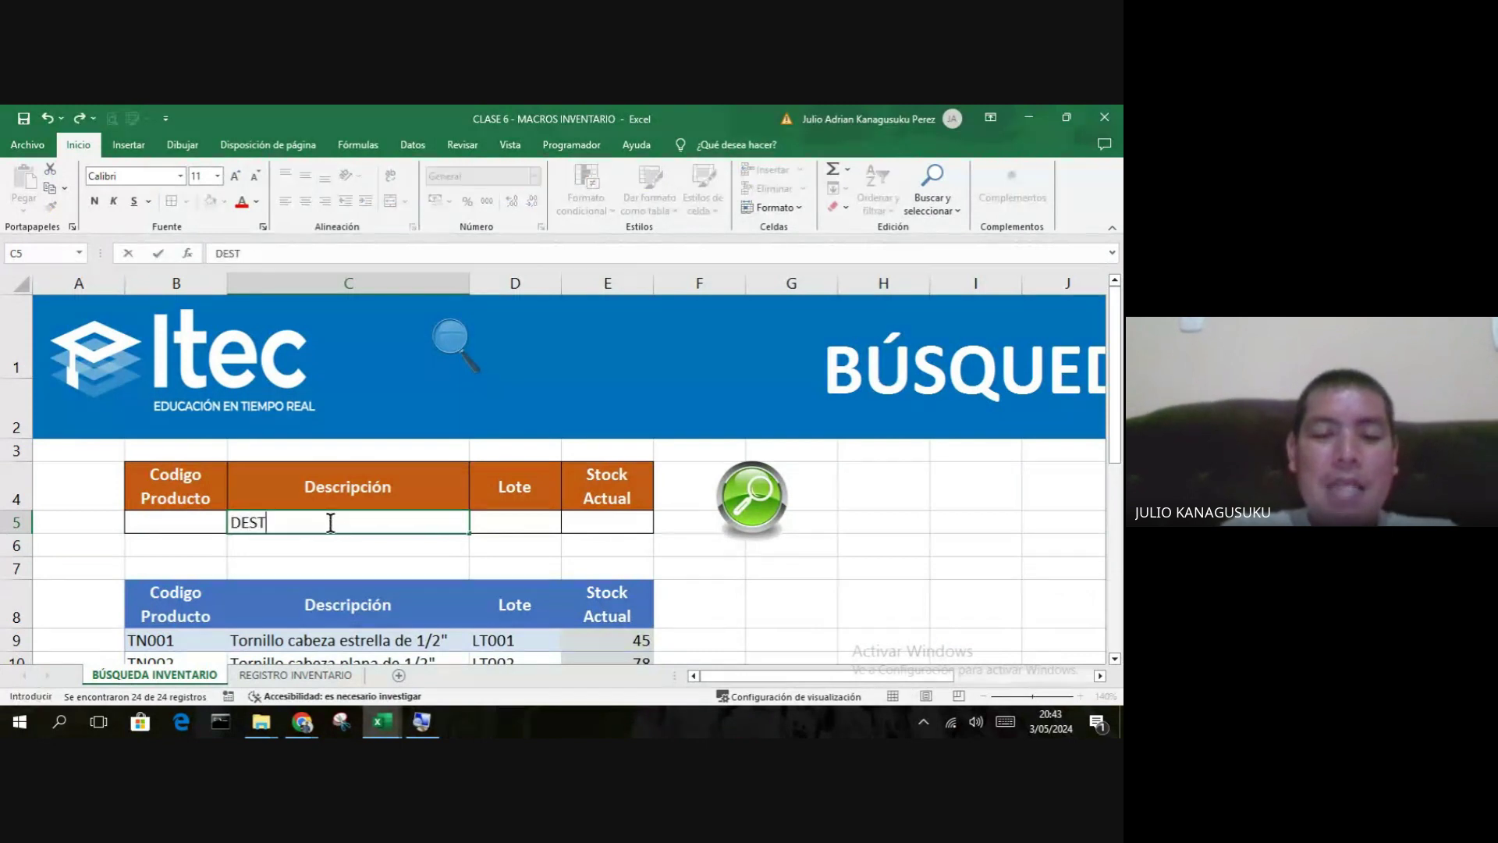
{"action": "type", "text": "ORNILLADOR"}
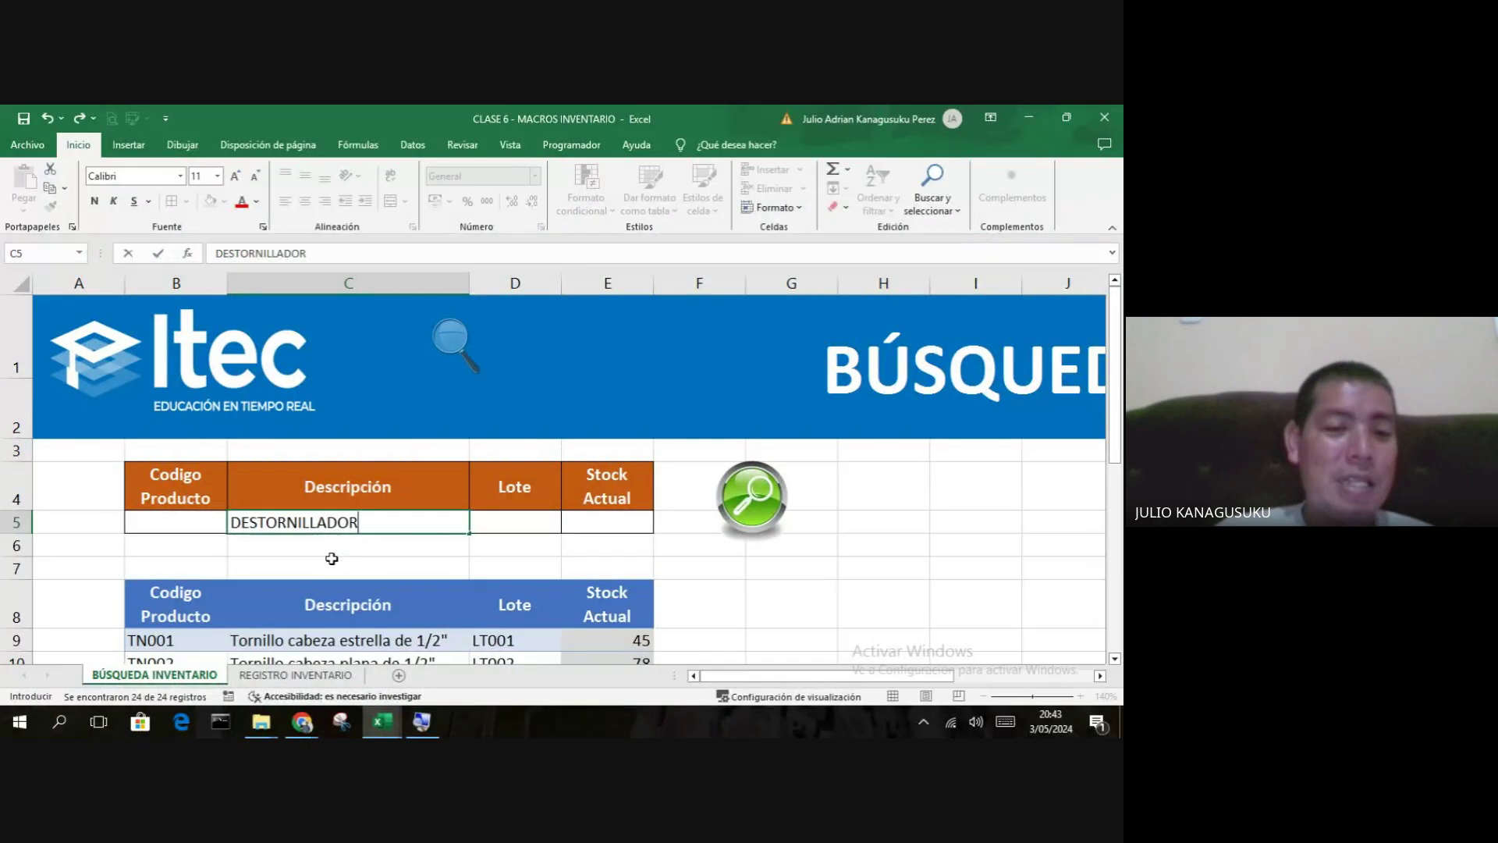
{"action": "scroll", "coordinate": [390, 560], "scroll_direction": "down", "scroll_amount": 1}
{"action": "scroll", "coordinate": [421, 560], "scroll_direction": "up", "scroll_amount": 1}
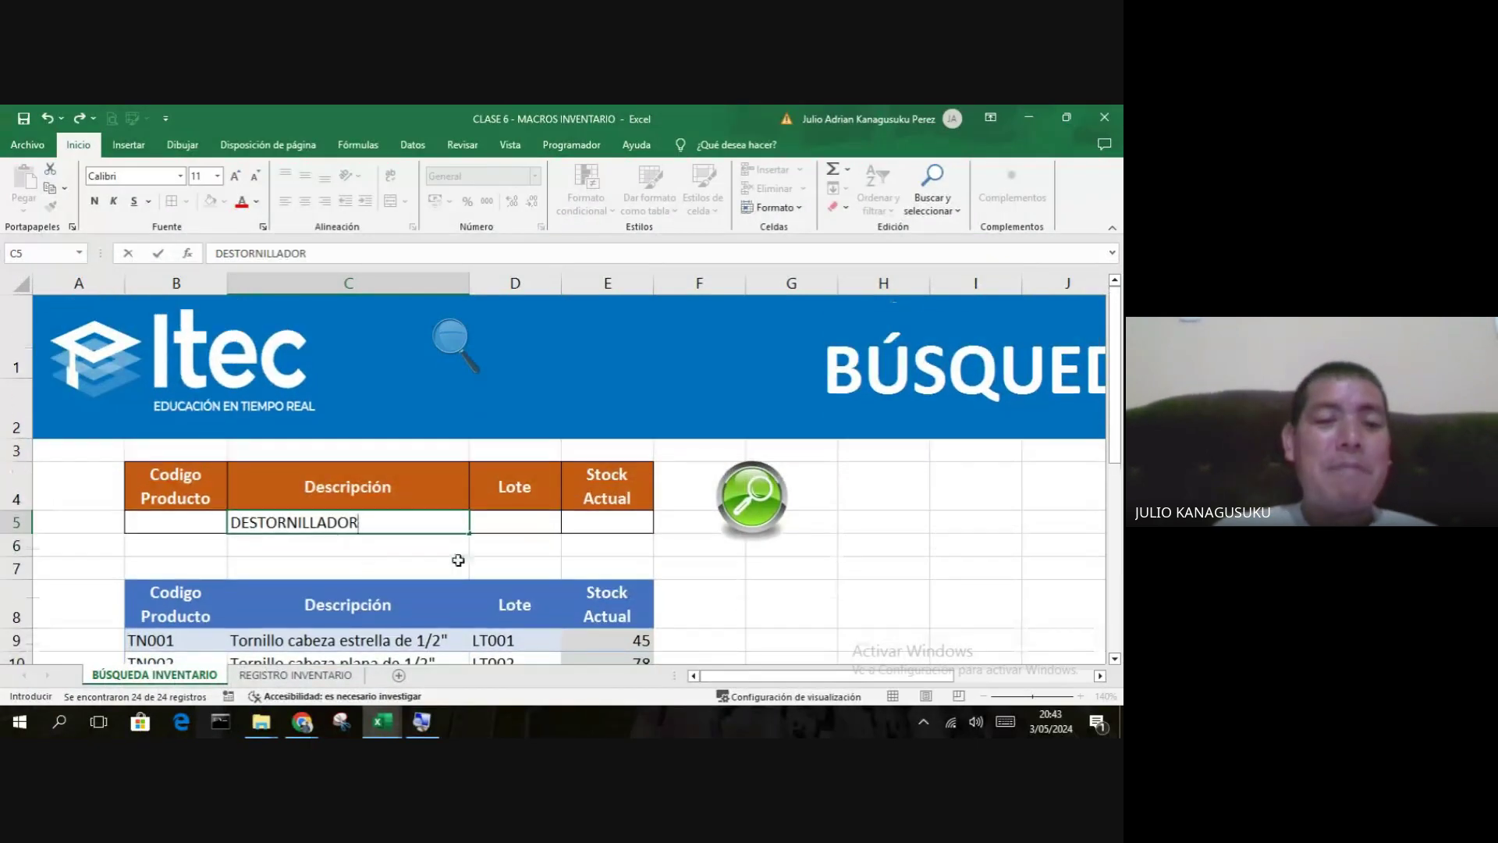
{"action": "left_click", "coordinate": [488, 559]}
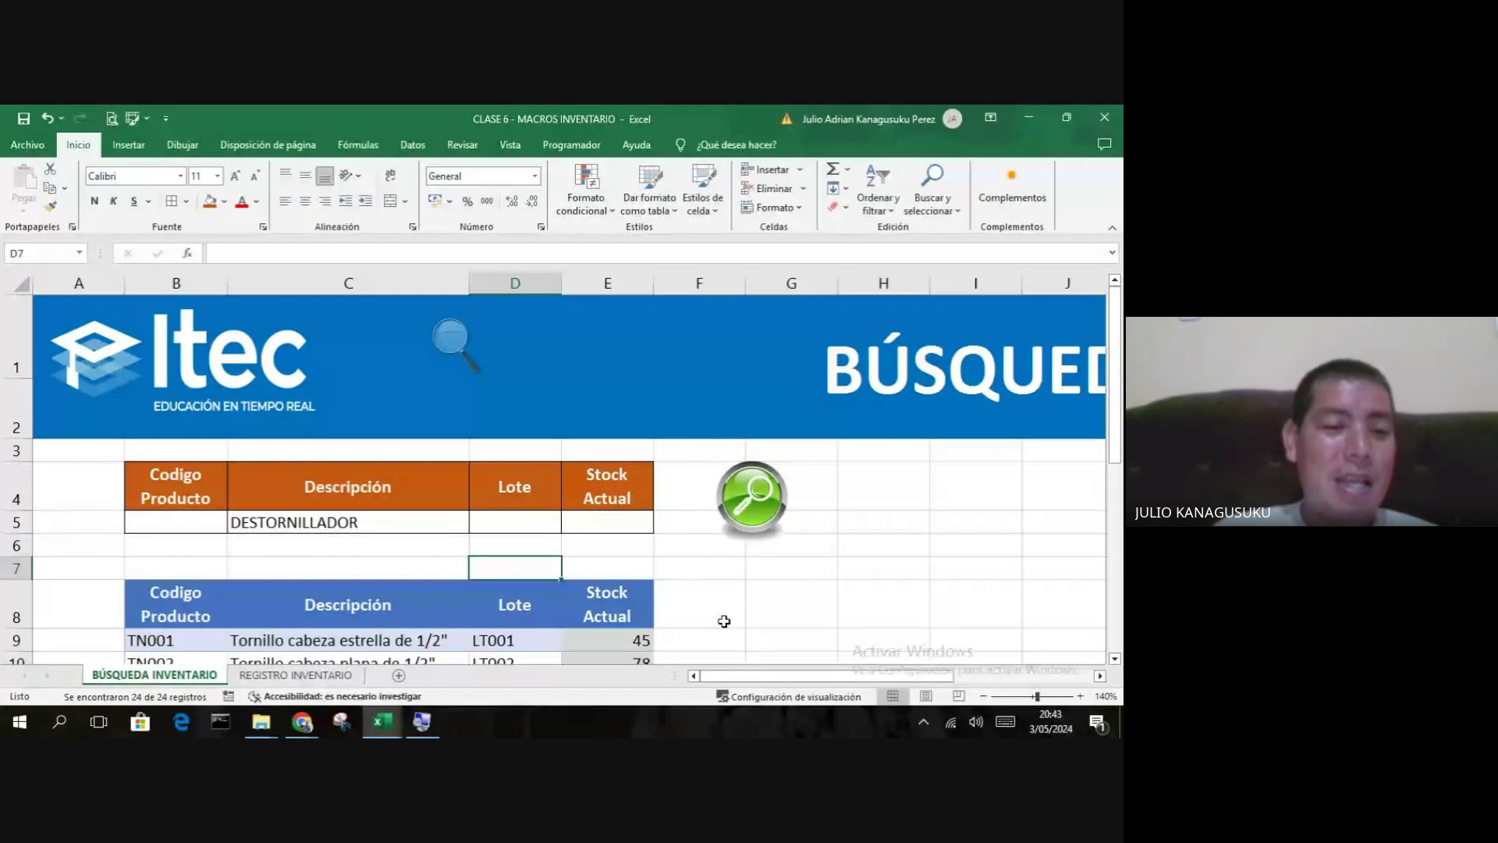
- Run the description search with the green search image, then run it again with blank criteria to restore the full list
{"action": "scroll", "coordinate": [724, 621], "scroll_direction": "down", "scroll_amount": 1}
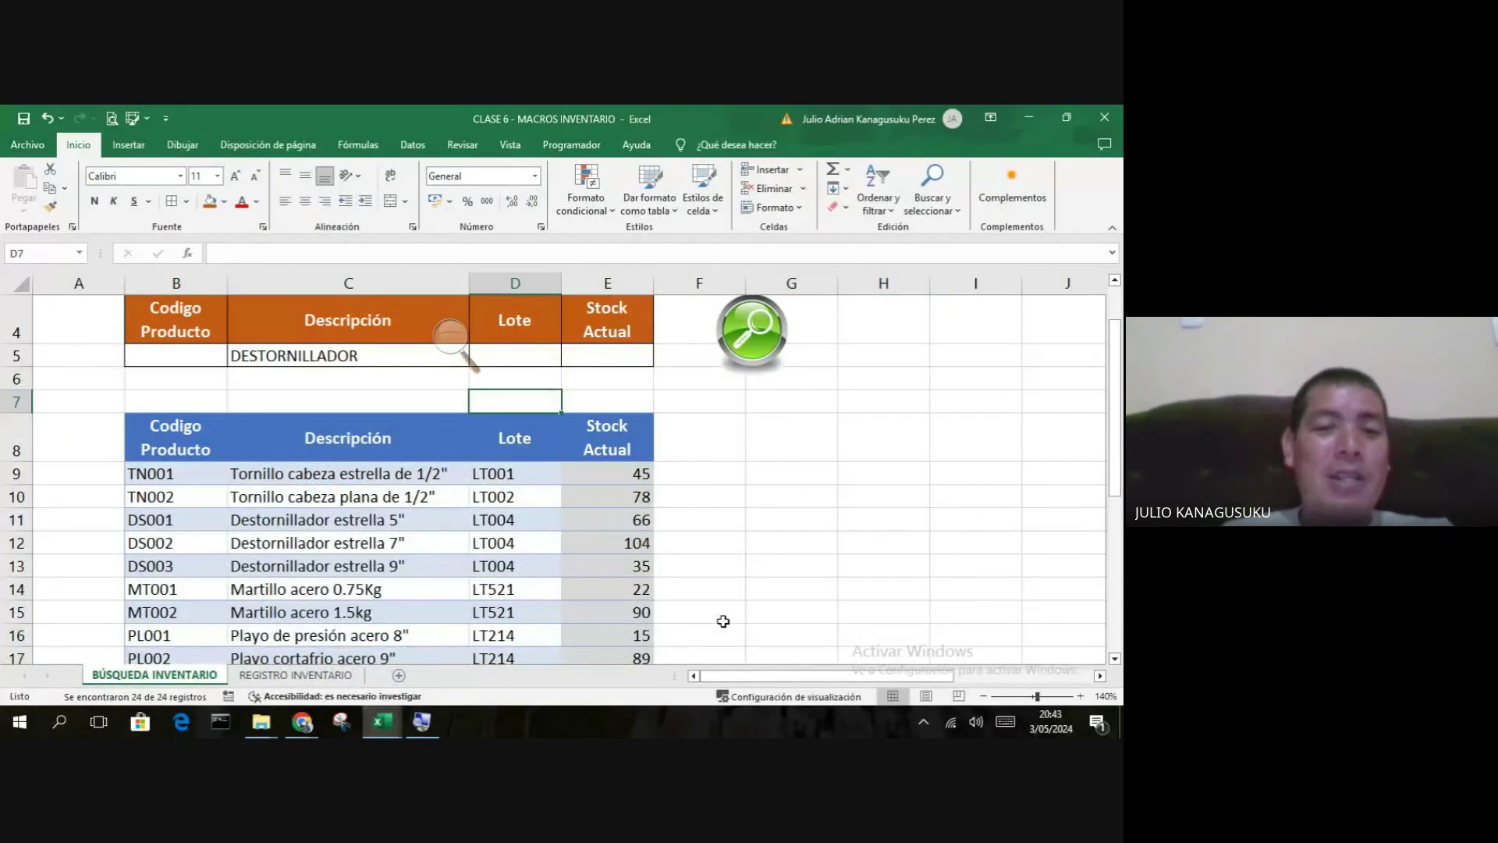
{"action": "scroll", "coordinate": [724, 621], "scroll_direction": "up", "scroll_amount": 1}
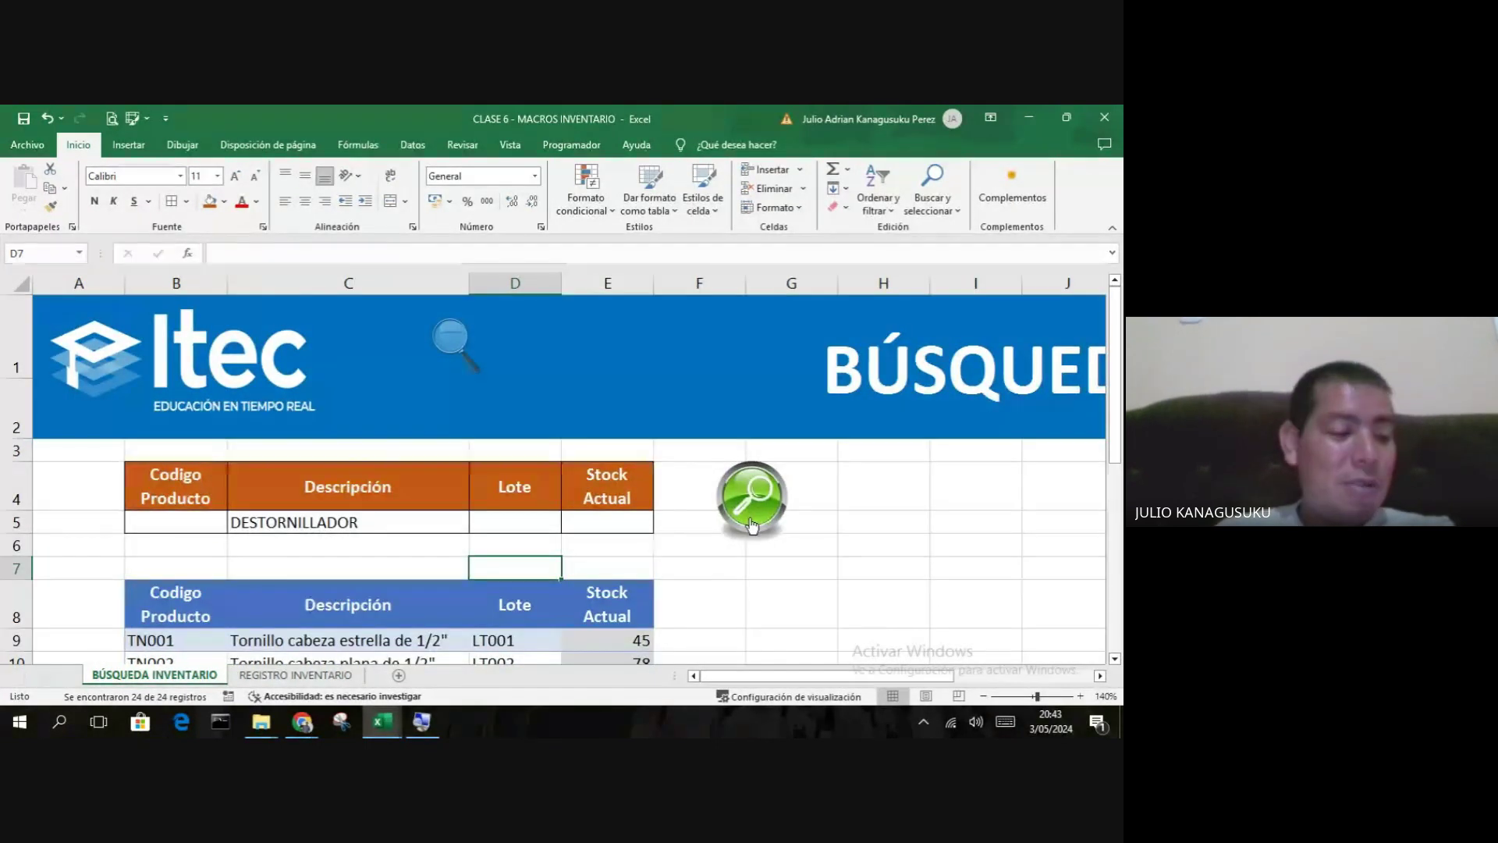
{"action": "scroll", "coordinate": [502, 596], "scroll_direction": "down", "scroll_amount": 1}
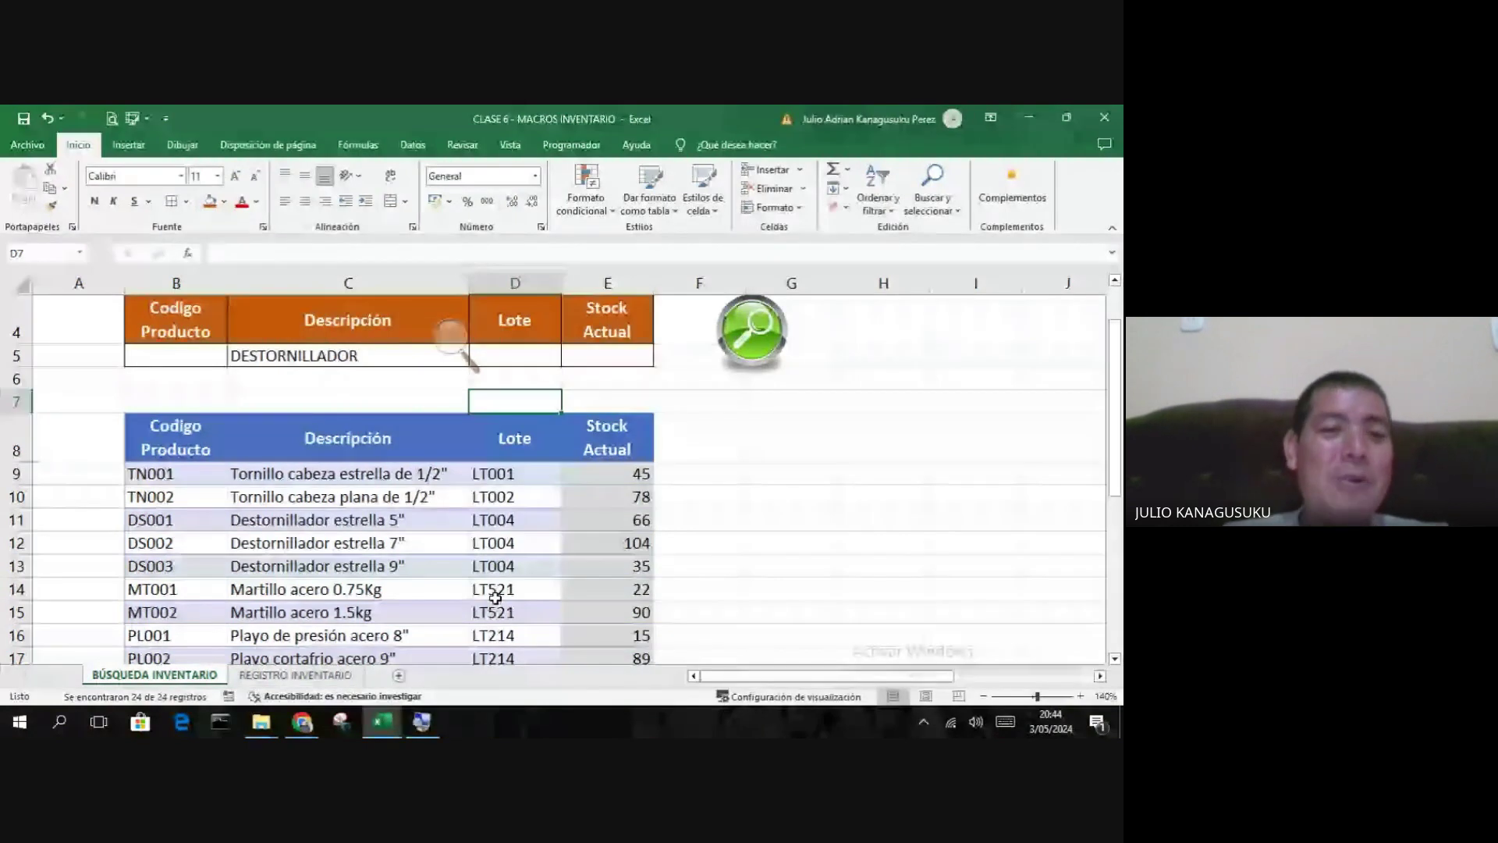
{"action": "left_click", "coordinate": [745, 350]}
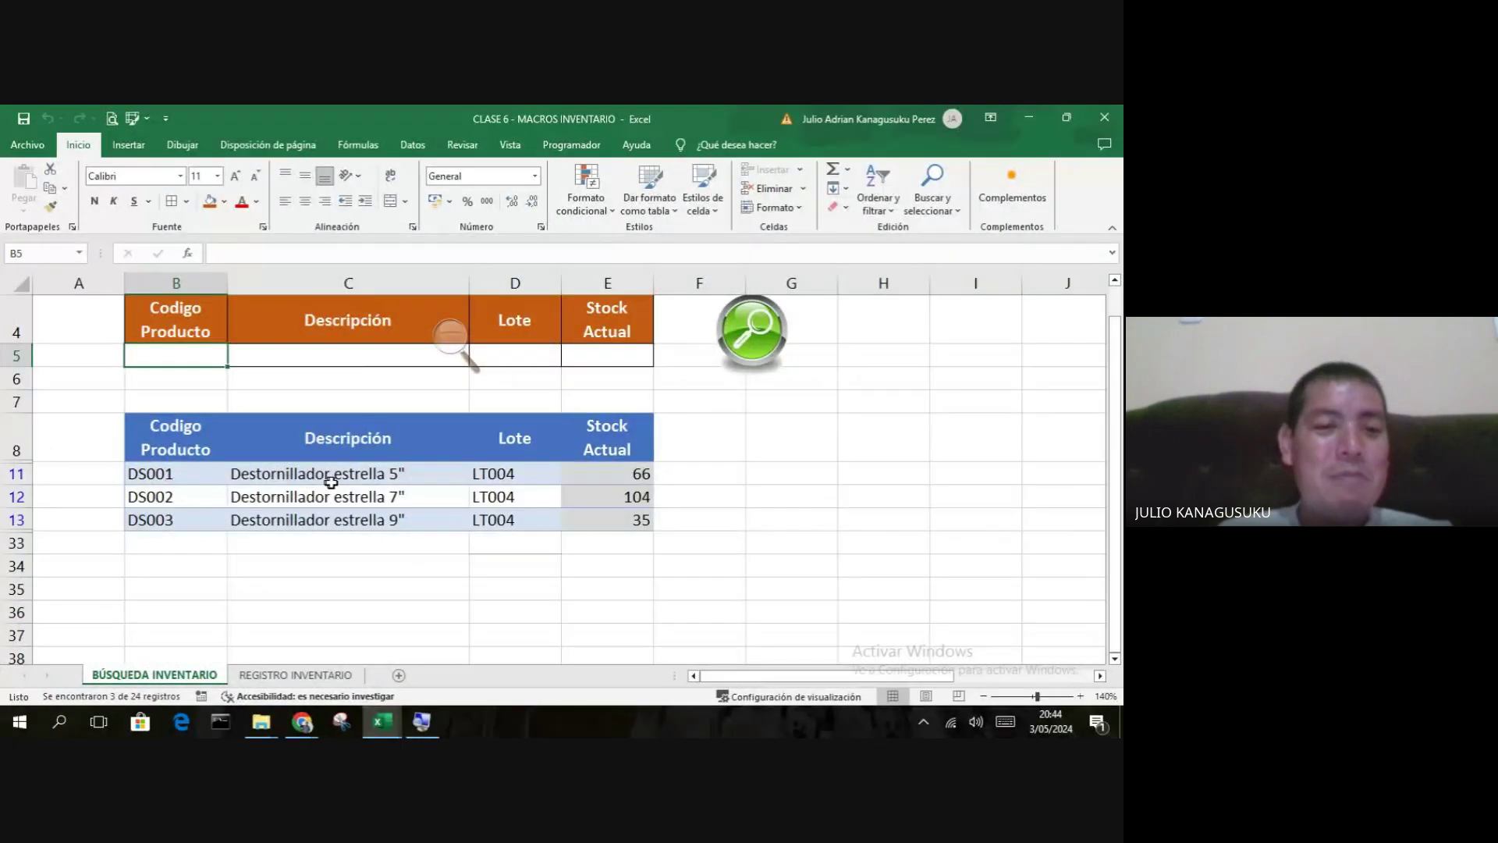
{"action": "left_click_drag", "start_coordinate": [331, 482], "coordinate": [344, 519]}
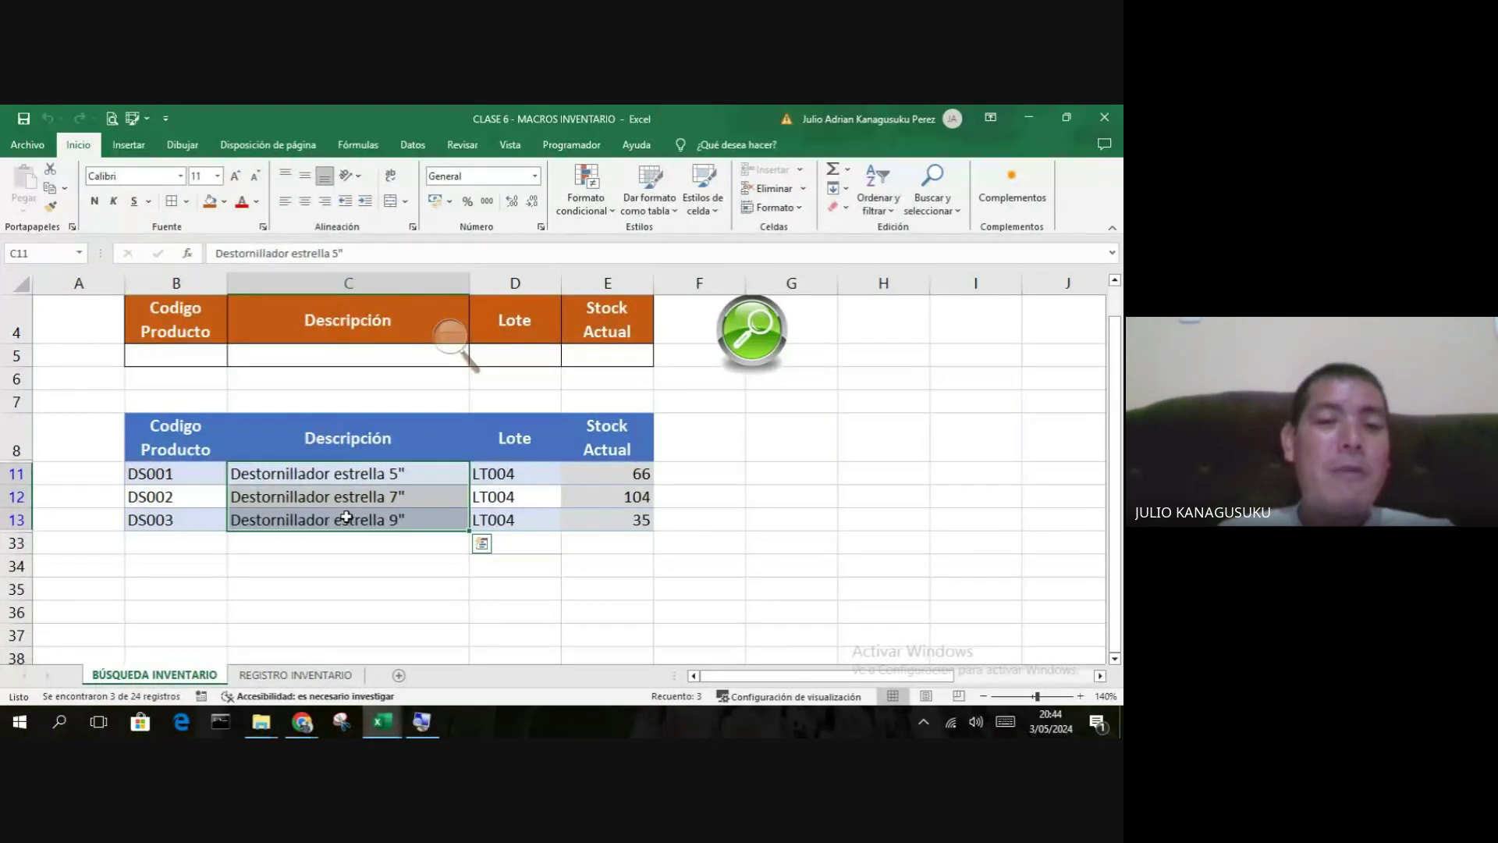
{"action": "left_click", "coordinate": [383, 566]}
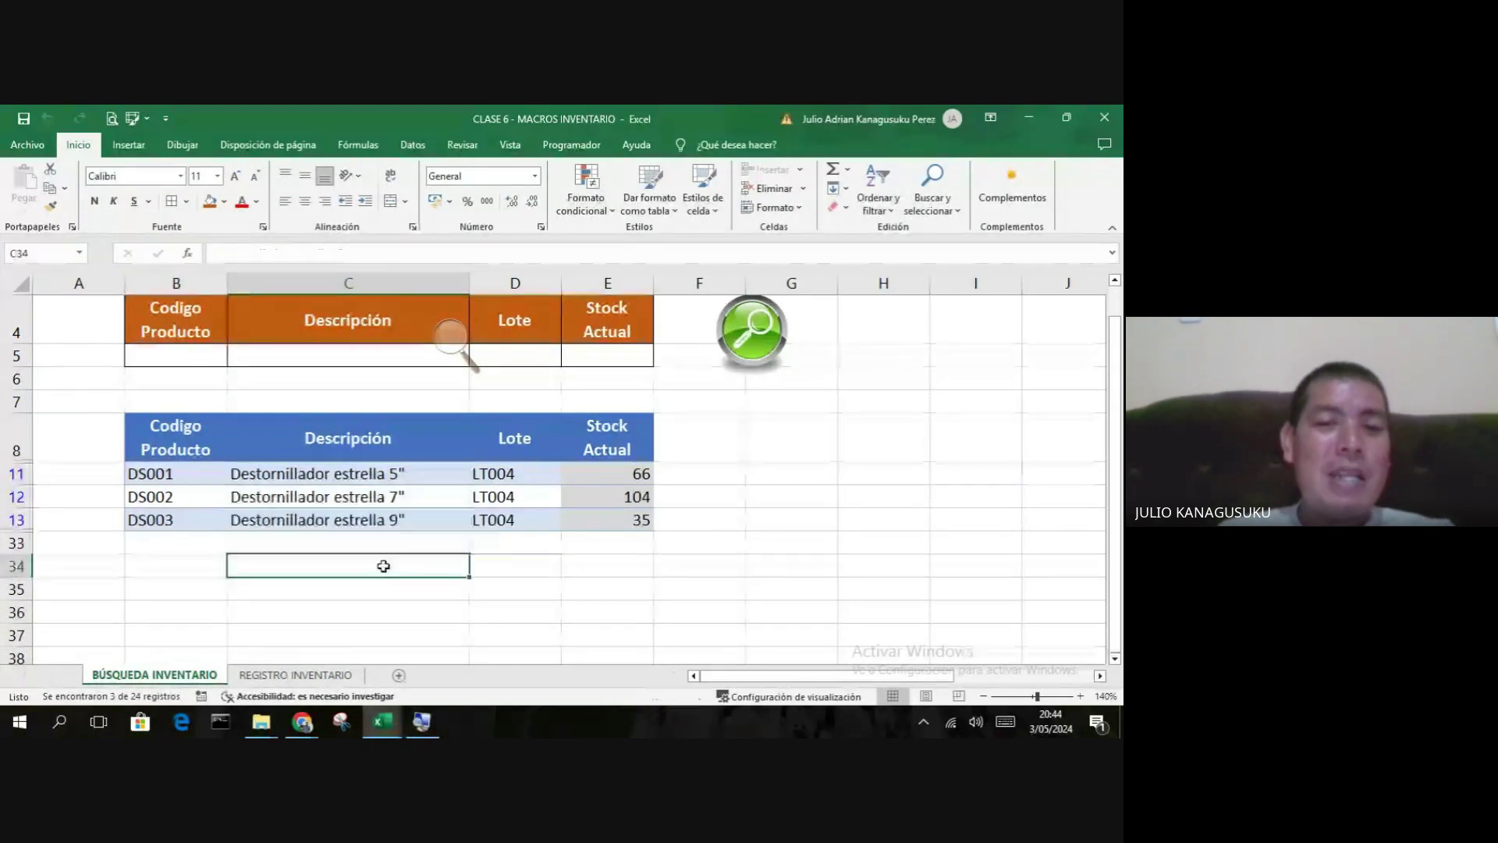
{"action": "left_click", "coordinate": [755, 351]}
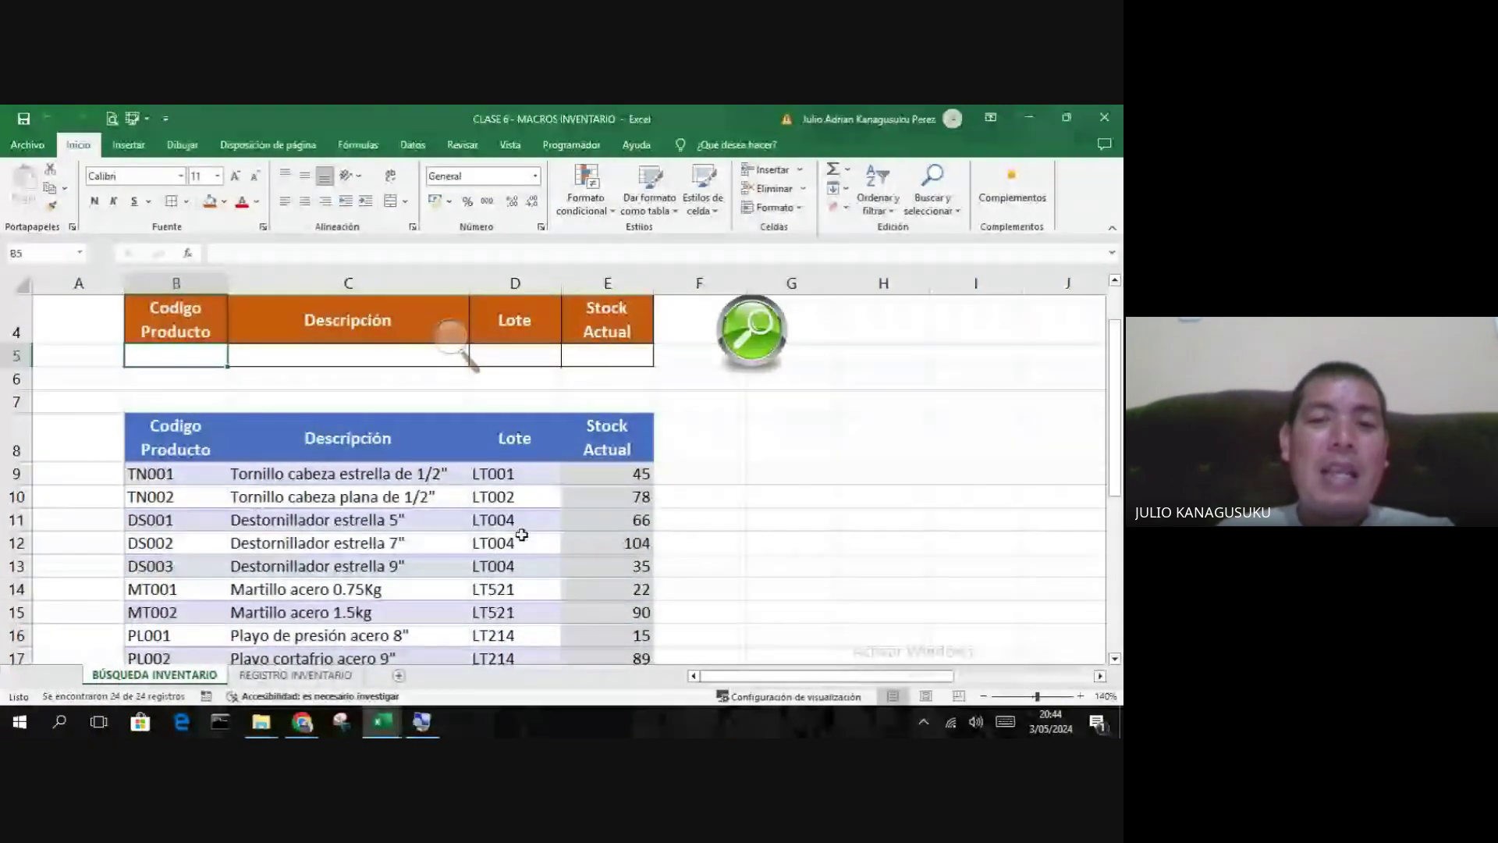
- Enter <50 as the Stock Actual criterion in the orange search table and run the search
{"action": "left_click", "coordinate": [624, 360]}
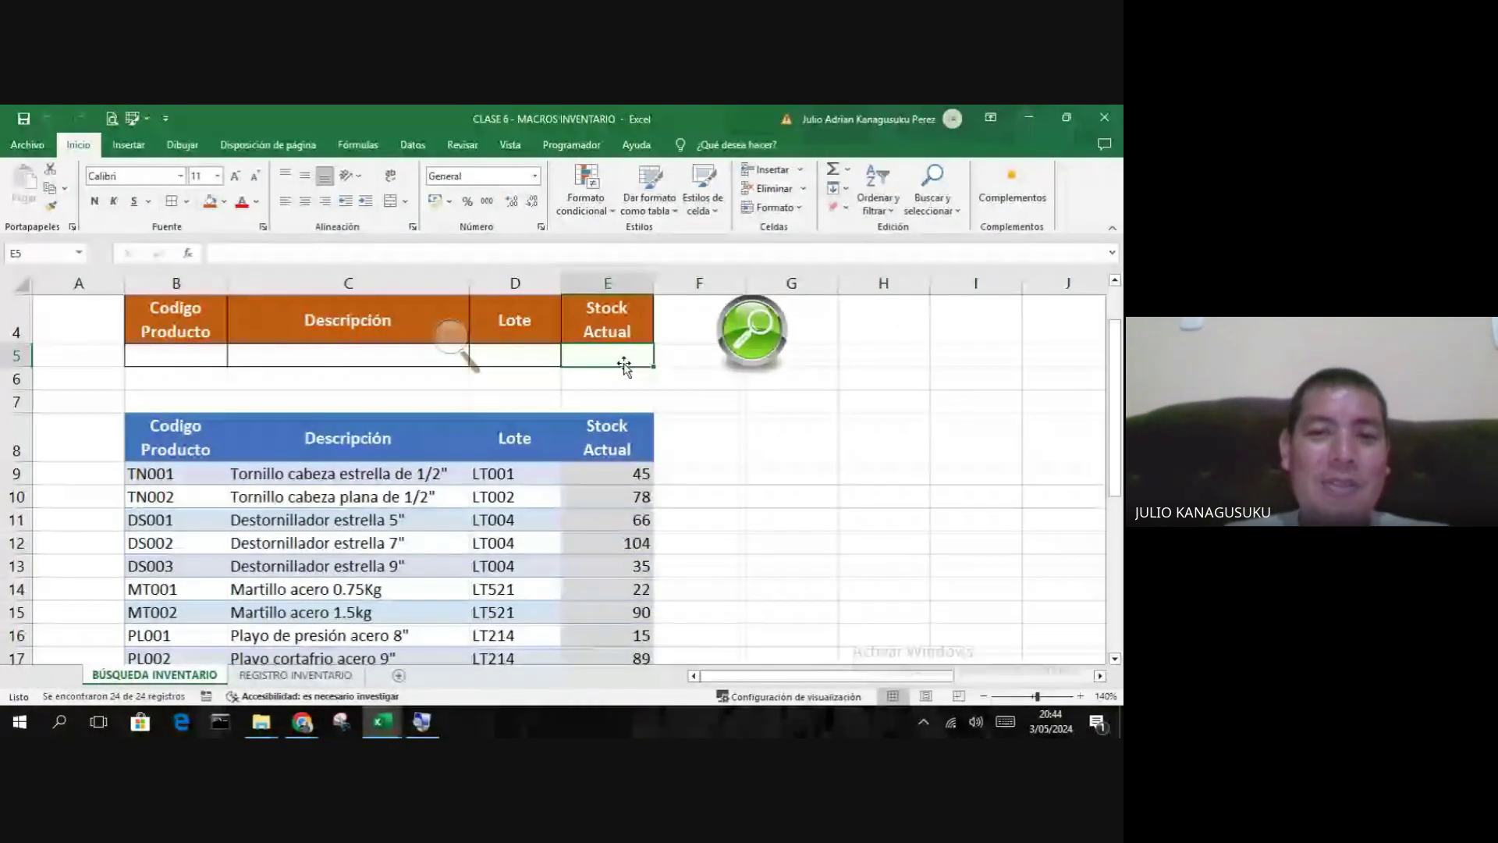
{"action": "type", "text": "<50"}
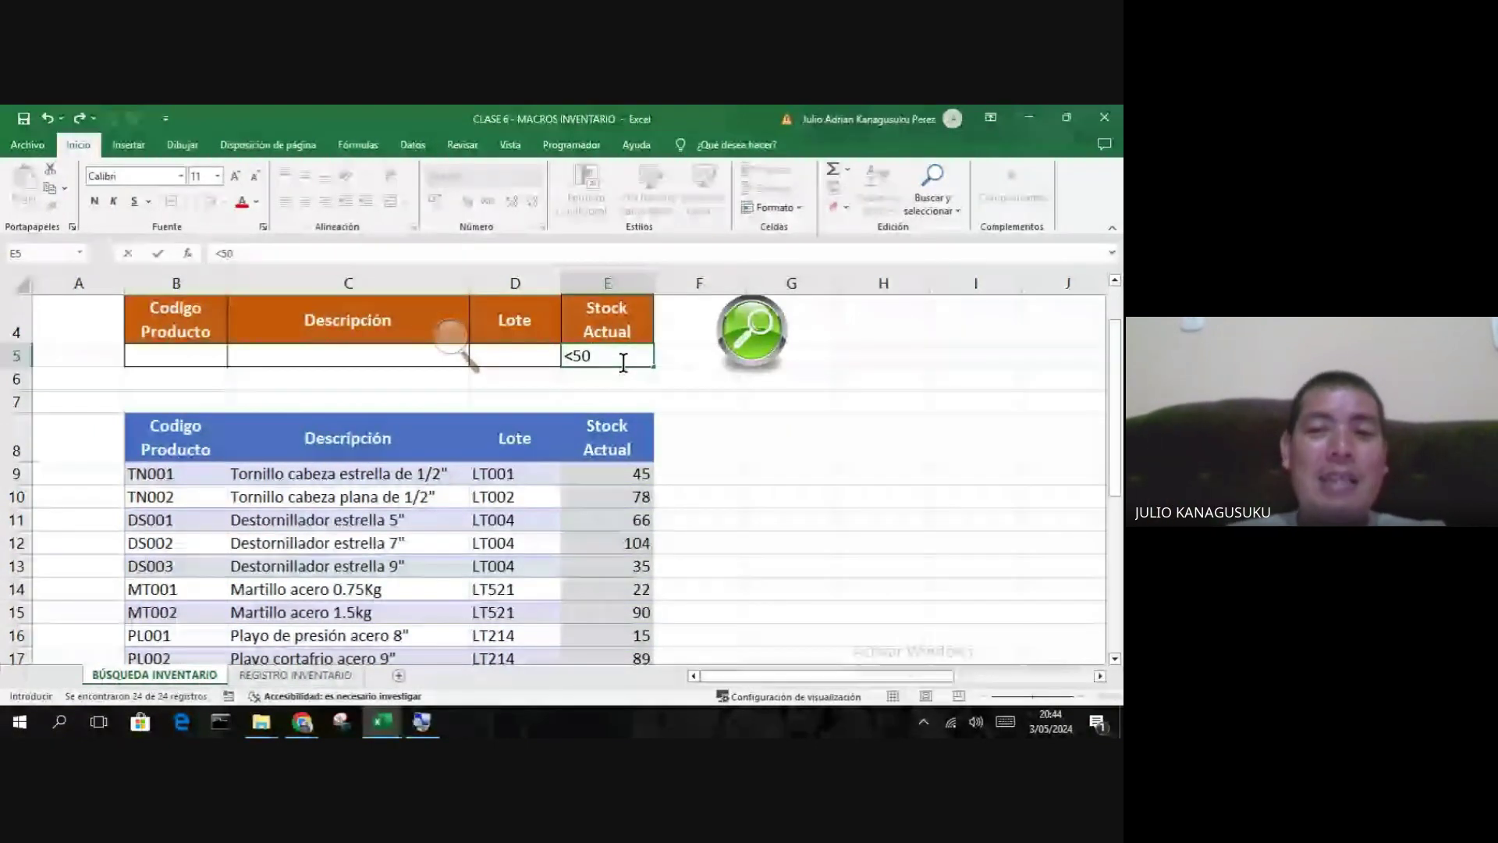
{"action": "scroll", "coordinate": [624, 364], "scroll_direction": "up", "scroll_amount": 1}
{"action": "scroll", "coordinate": [623, 364], "scroll_direction": "up", "scroll_amount": 1}
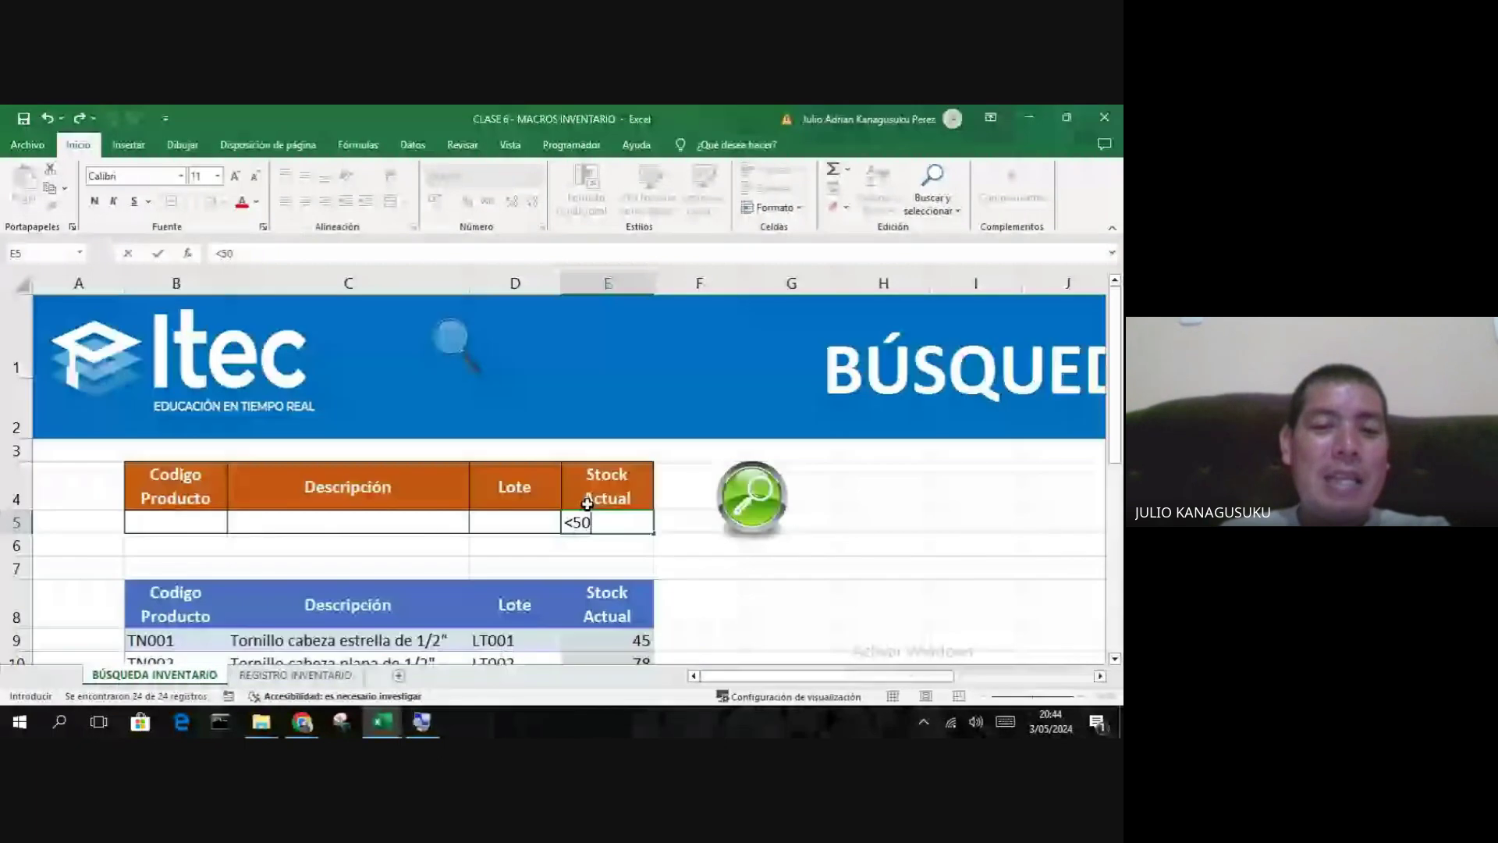
{"action": "scroll", "coordinate": [629, 522], "scroll_direction": "down", "scroll_amount": 1}
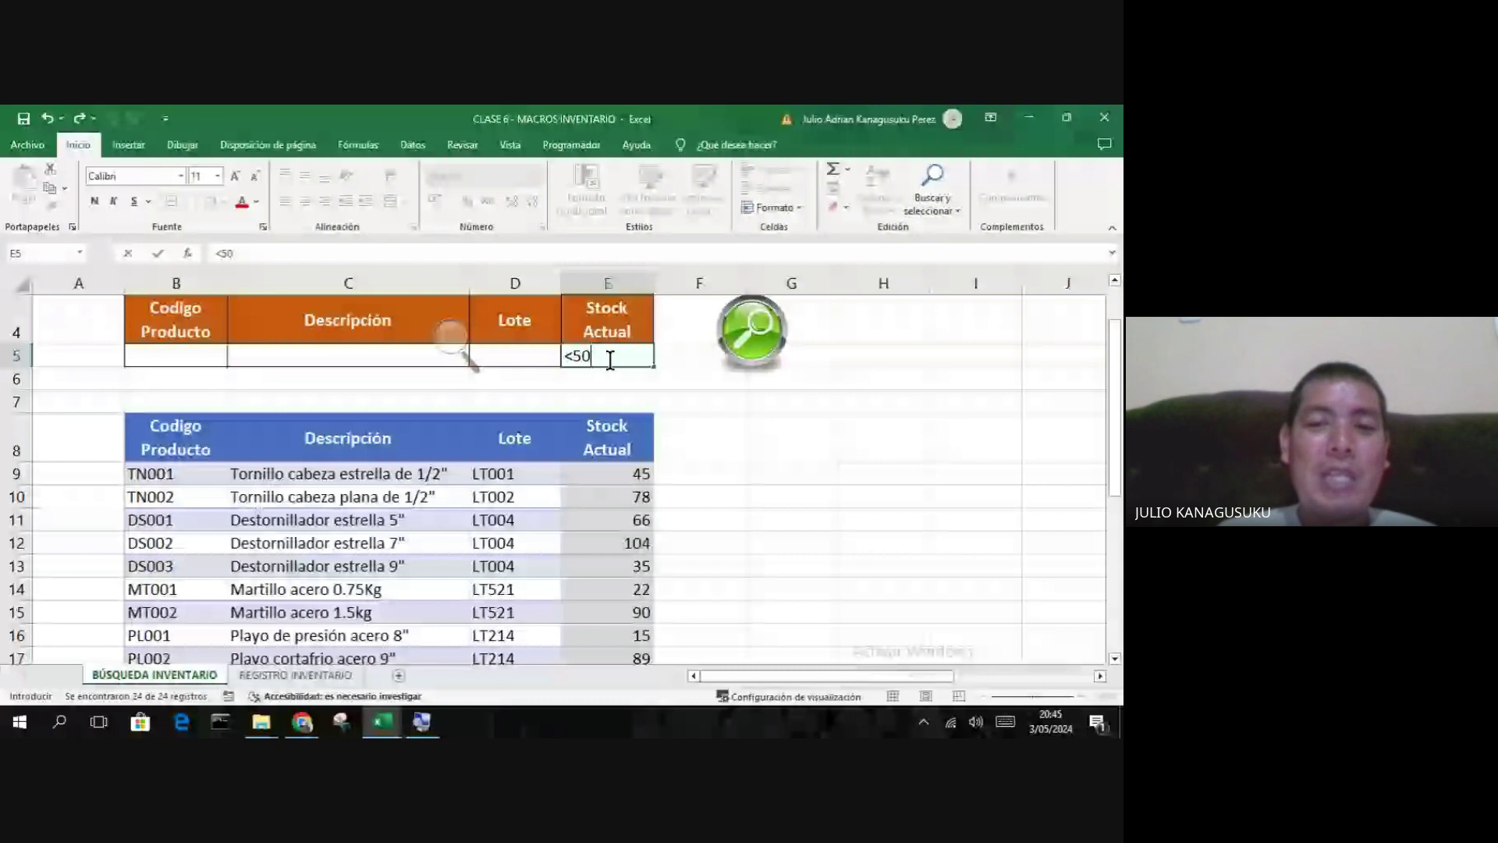
{"action": "key", "text": "Return"}
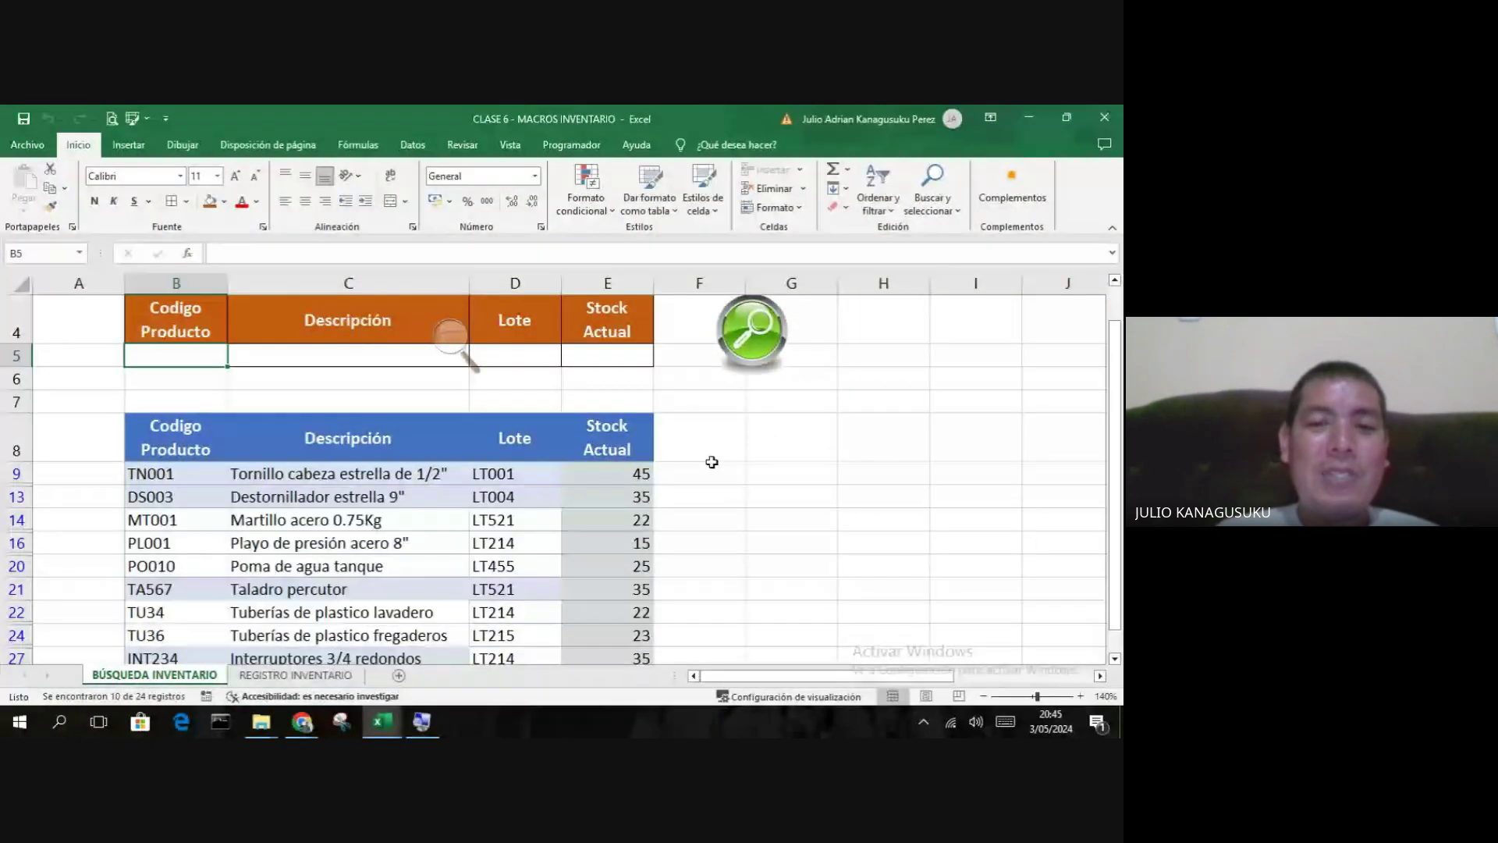
- Check the Stock Actual values of the filtered products and run a blank search to restore the full list
{"action": "scroll", "coordinate": [646, 382], "scroll_direction": "down", "scroll_amount": 1}
{"action": "left_click", "coordinate": [642, 381]}
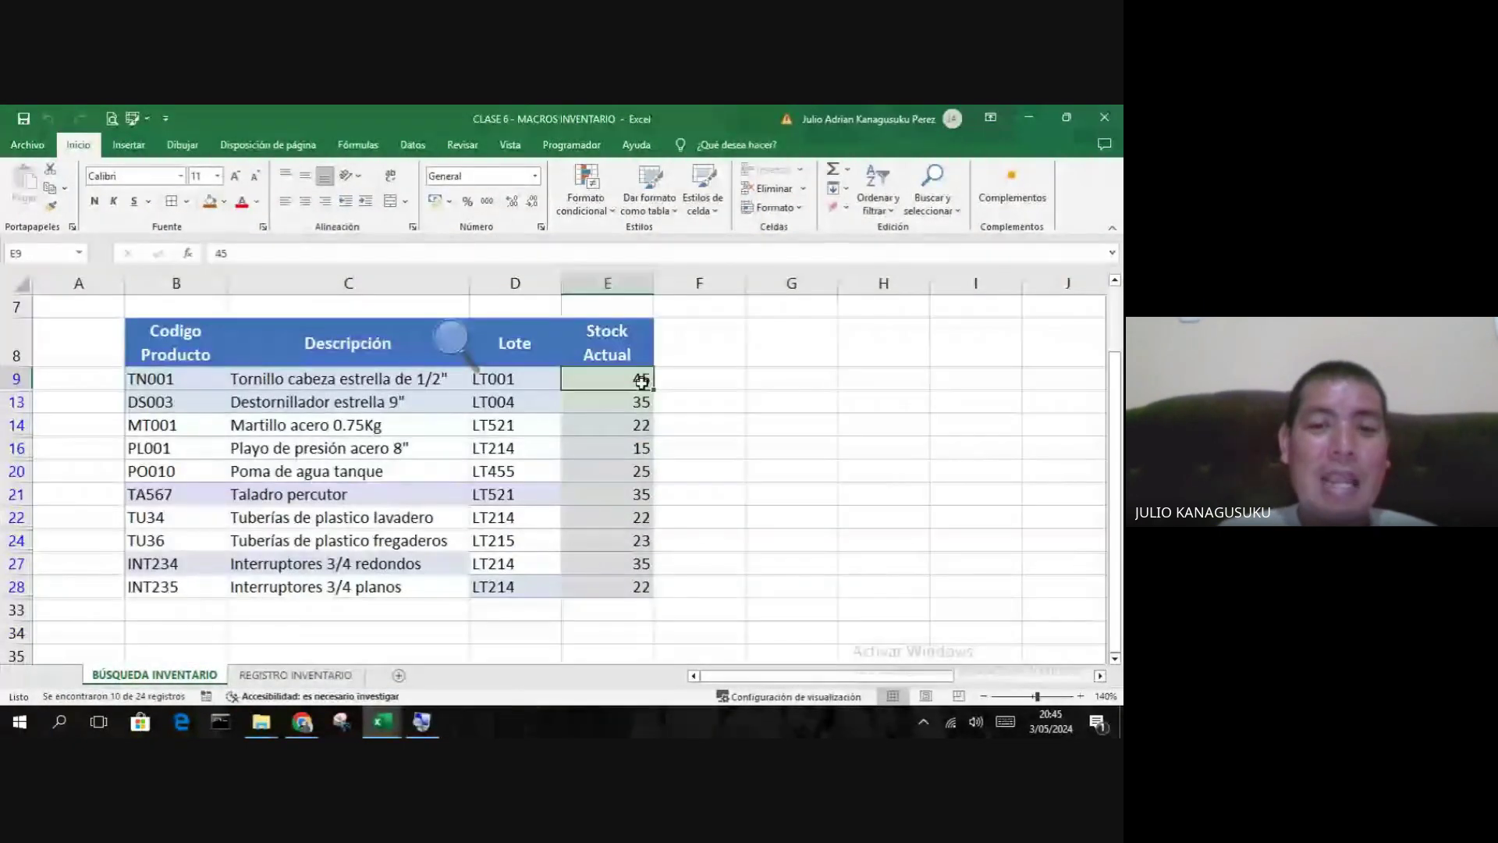
{"action": "left_click_drag", "start_coordinate": [642, 382], "coordinate": [620, 576]}
{"action": "scroll", "coordinate": [647, 553], "scroll_direction": "up", "scroll_amount": 1}
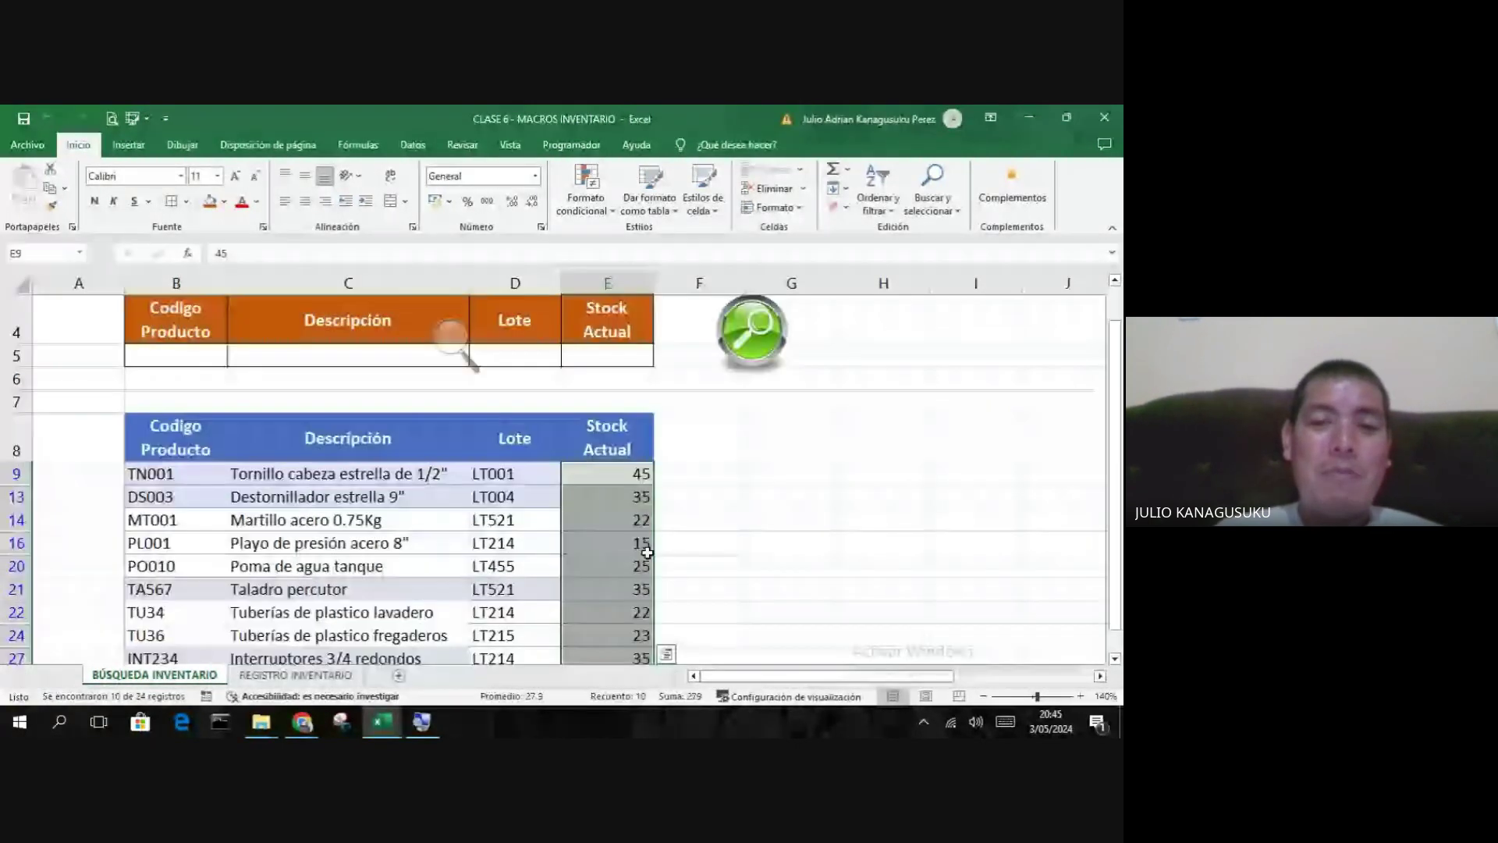
{"action": "left_click", "coordinate": [791, 519]}
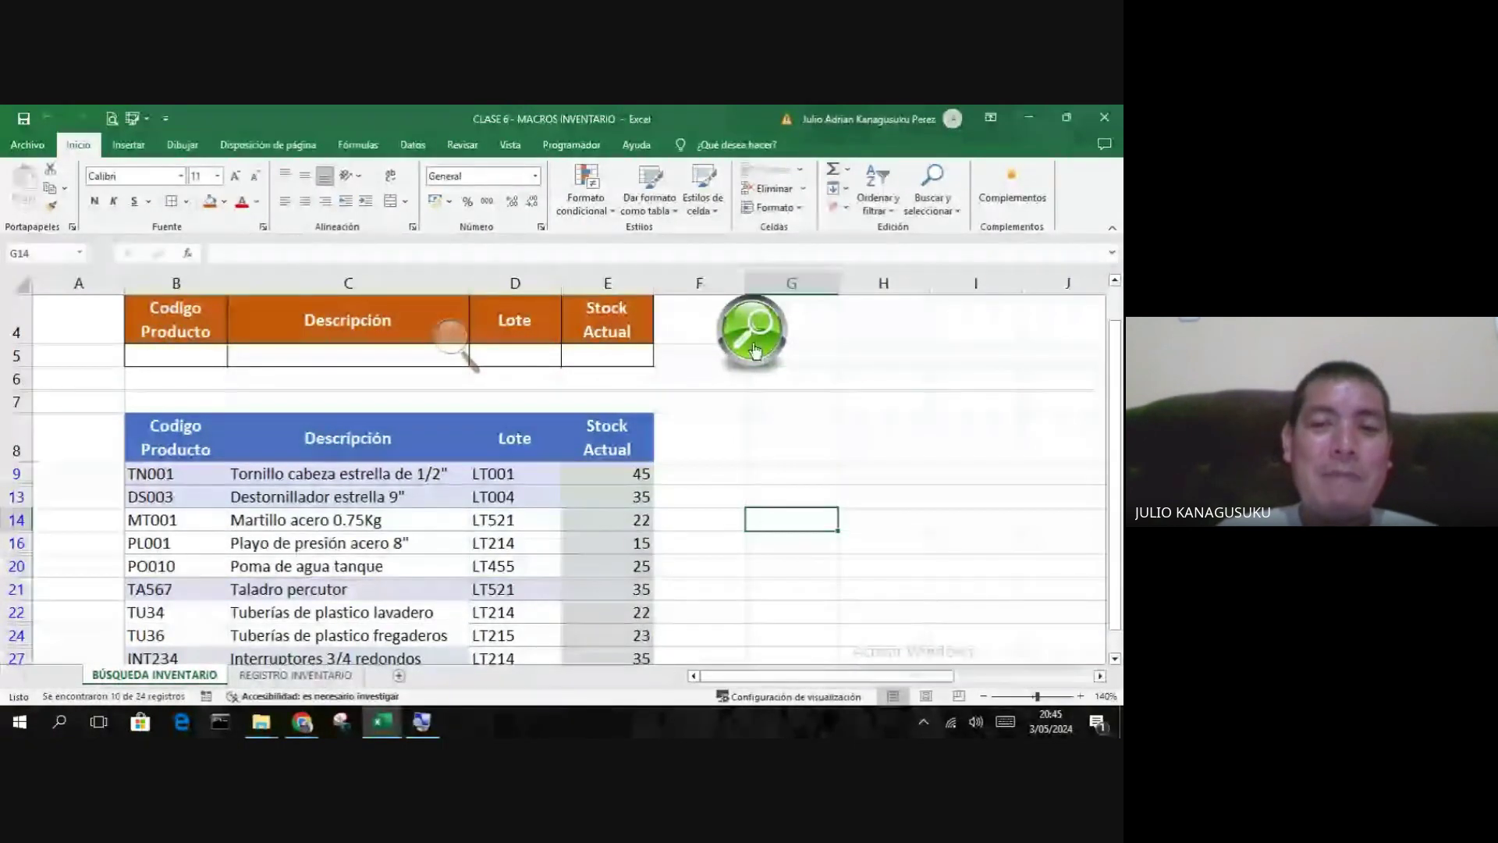
{"action": "left_click", "coordinate": [754, 347]}
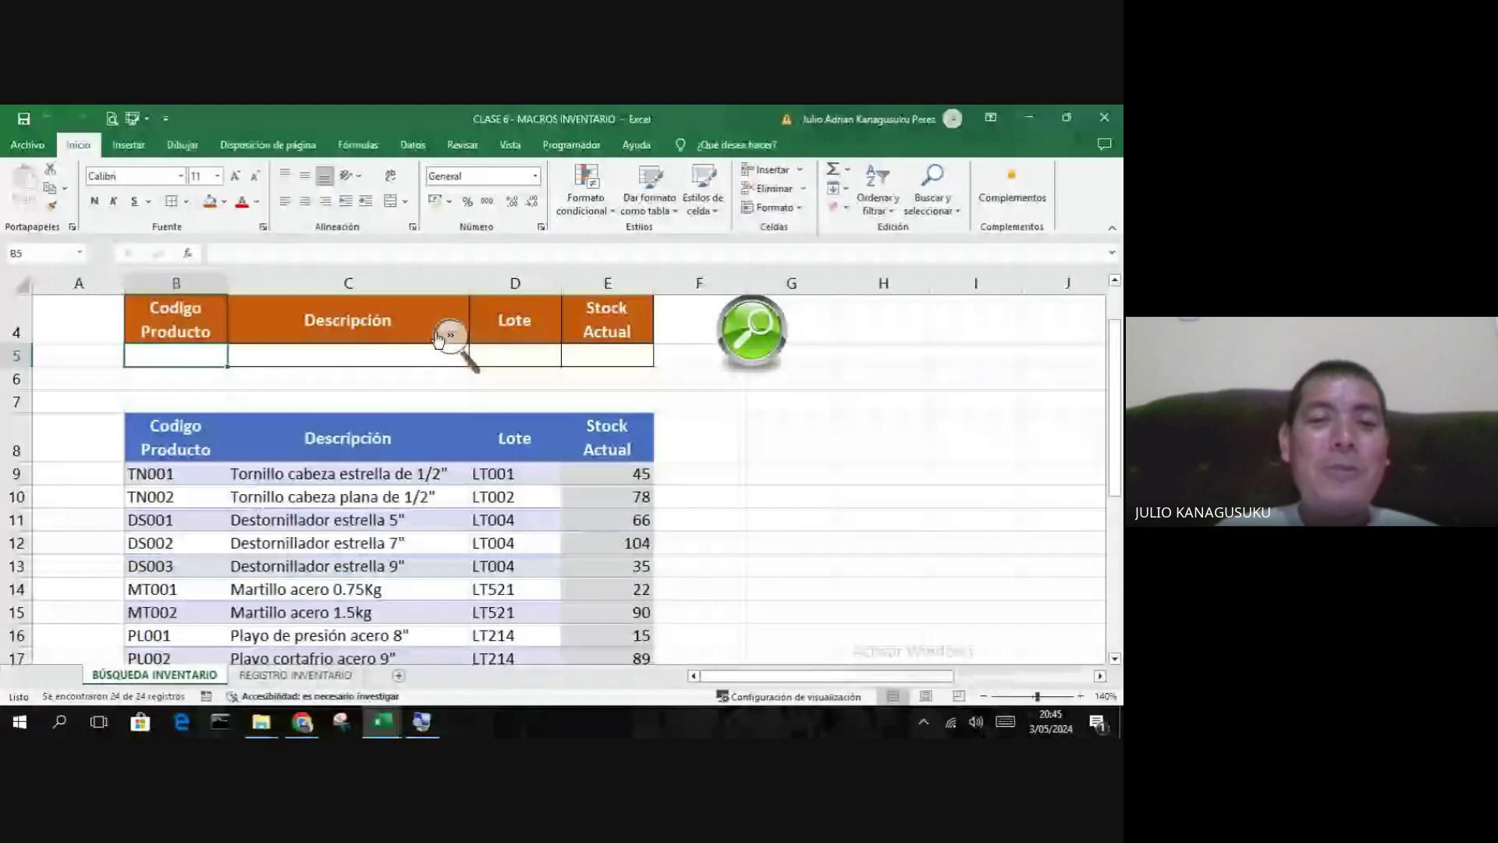
- Search the inventory for Lote LT214 with Stock Actual <30 using the green search image
{"action": "left_click", "coordinate": [441, 337]}
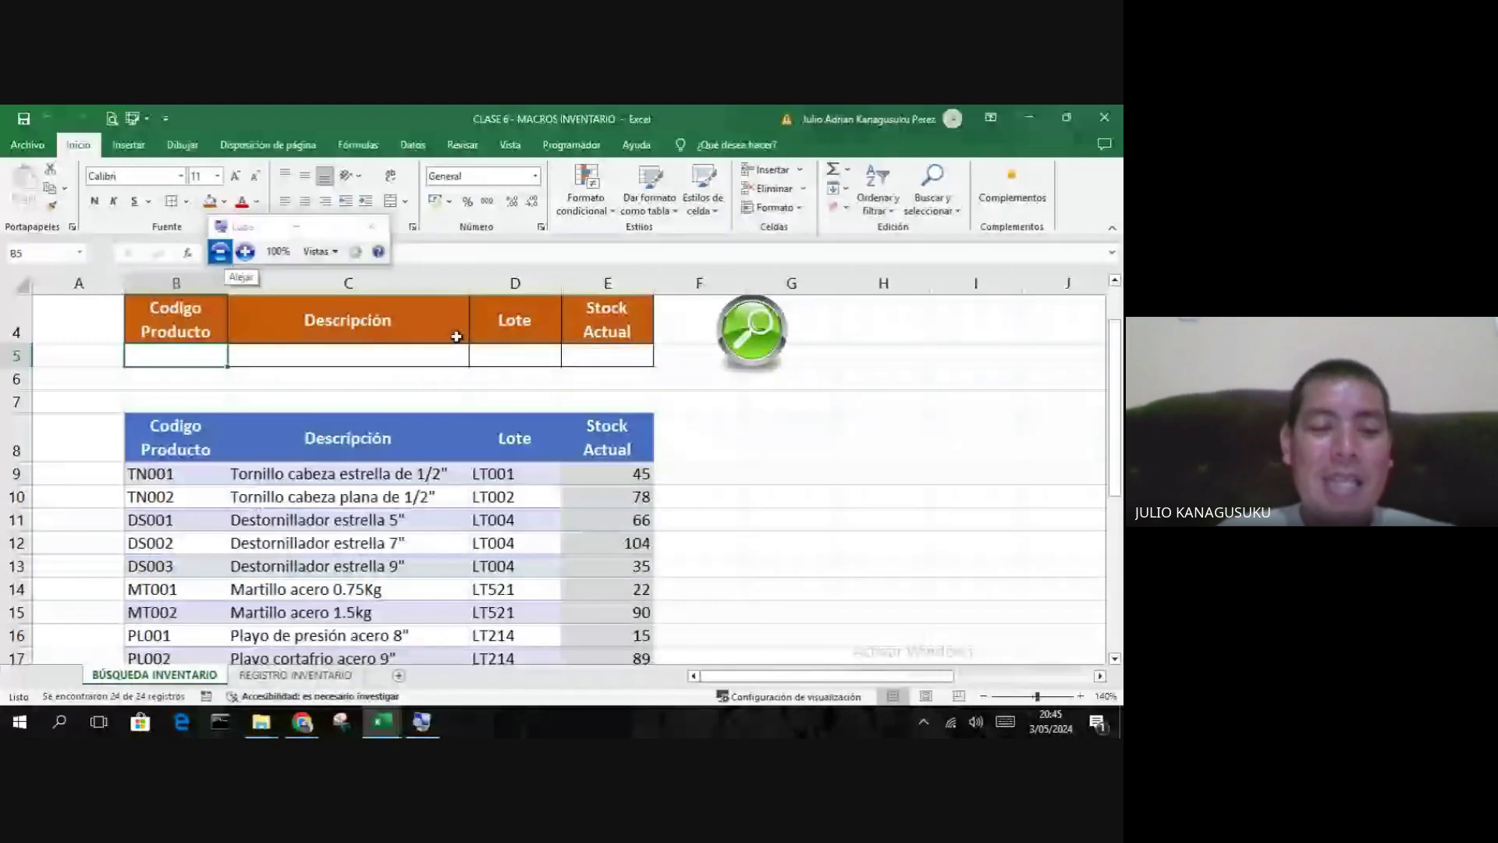
{"action": "left_click", "coordinate": [507, 356]}
{"action": "type", "text": "Lo"}
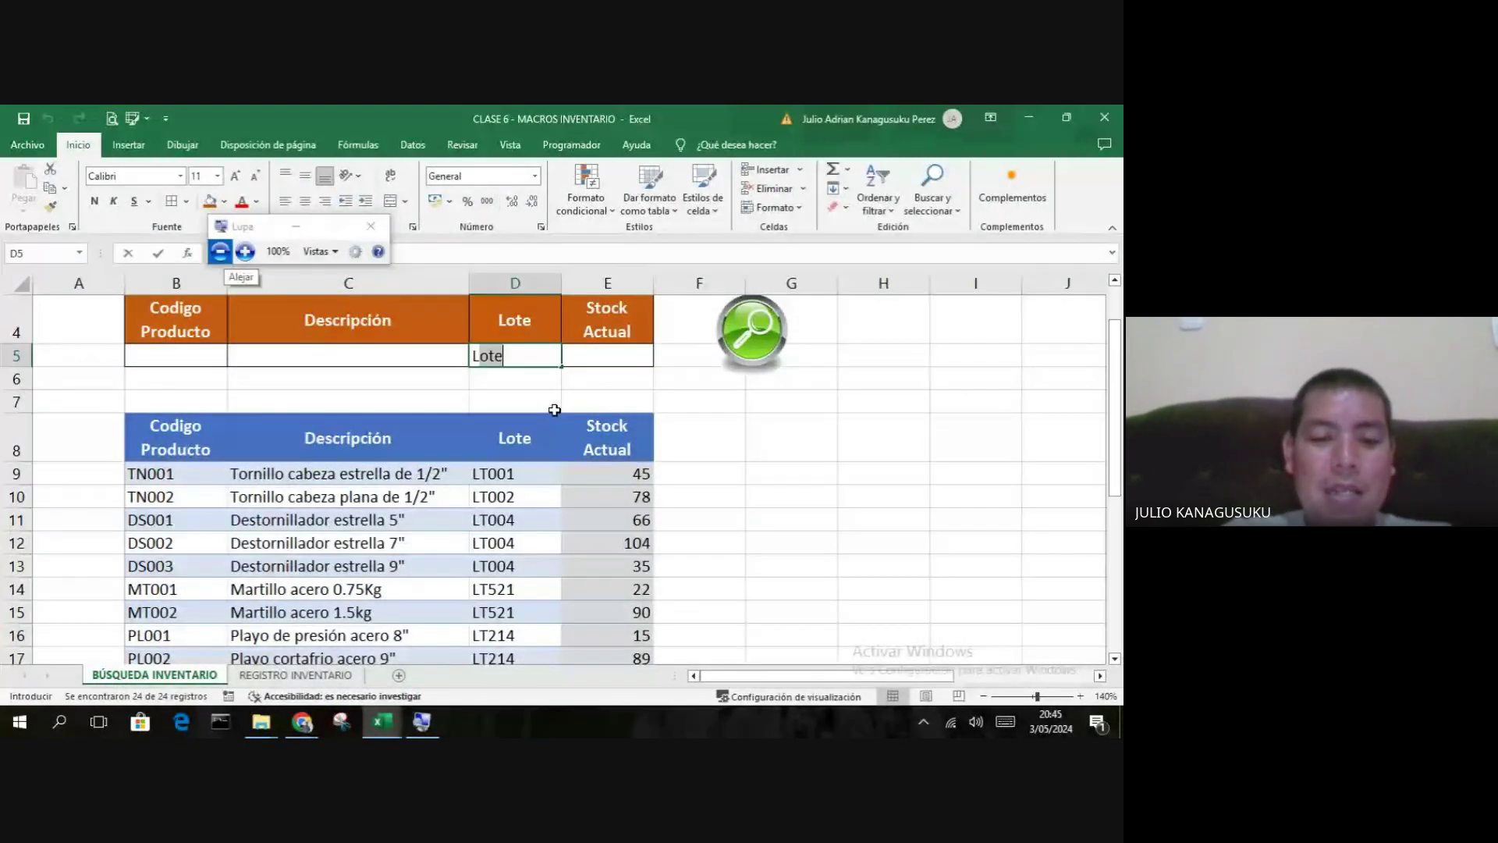
{"action": "type", "text": "T"}
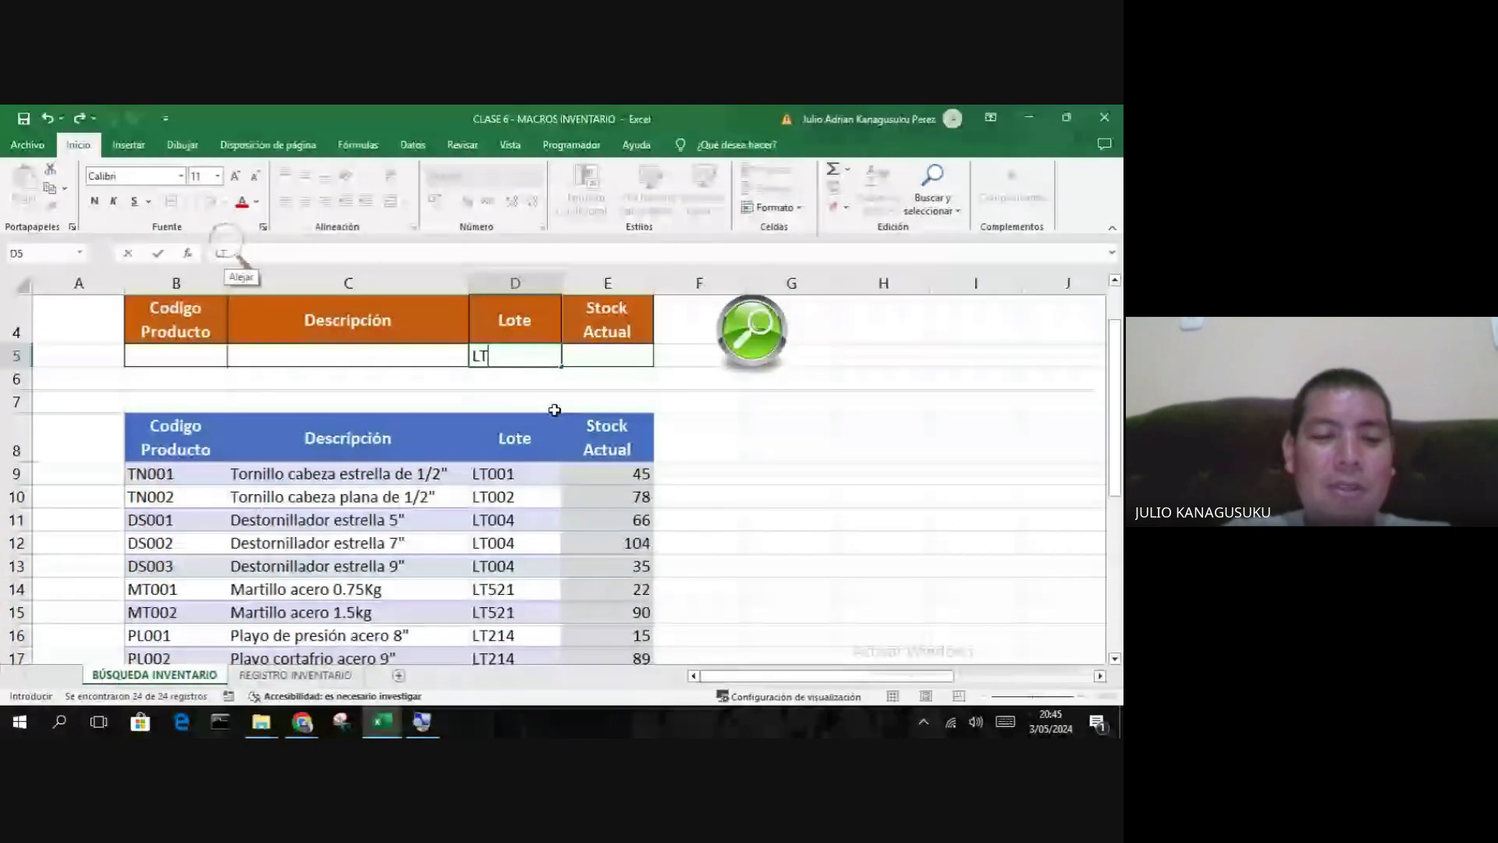
{"action": "type", "text": "214"}
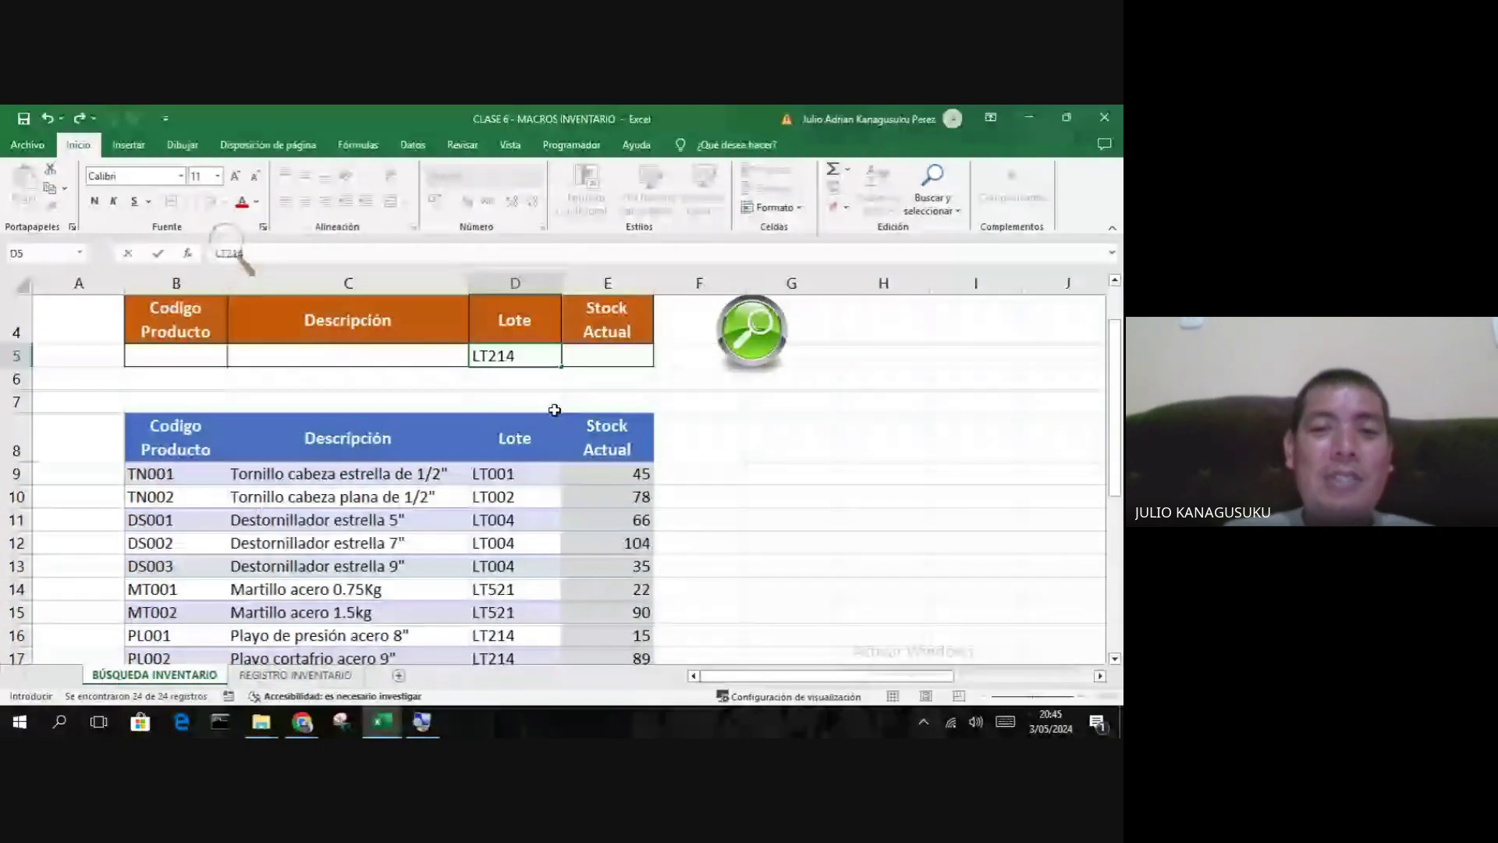
{"action": "left_click", "coordinate": [607, 363]}
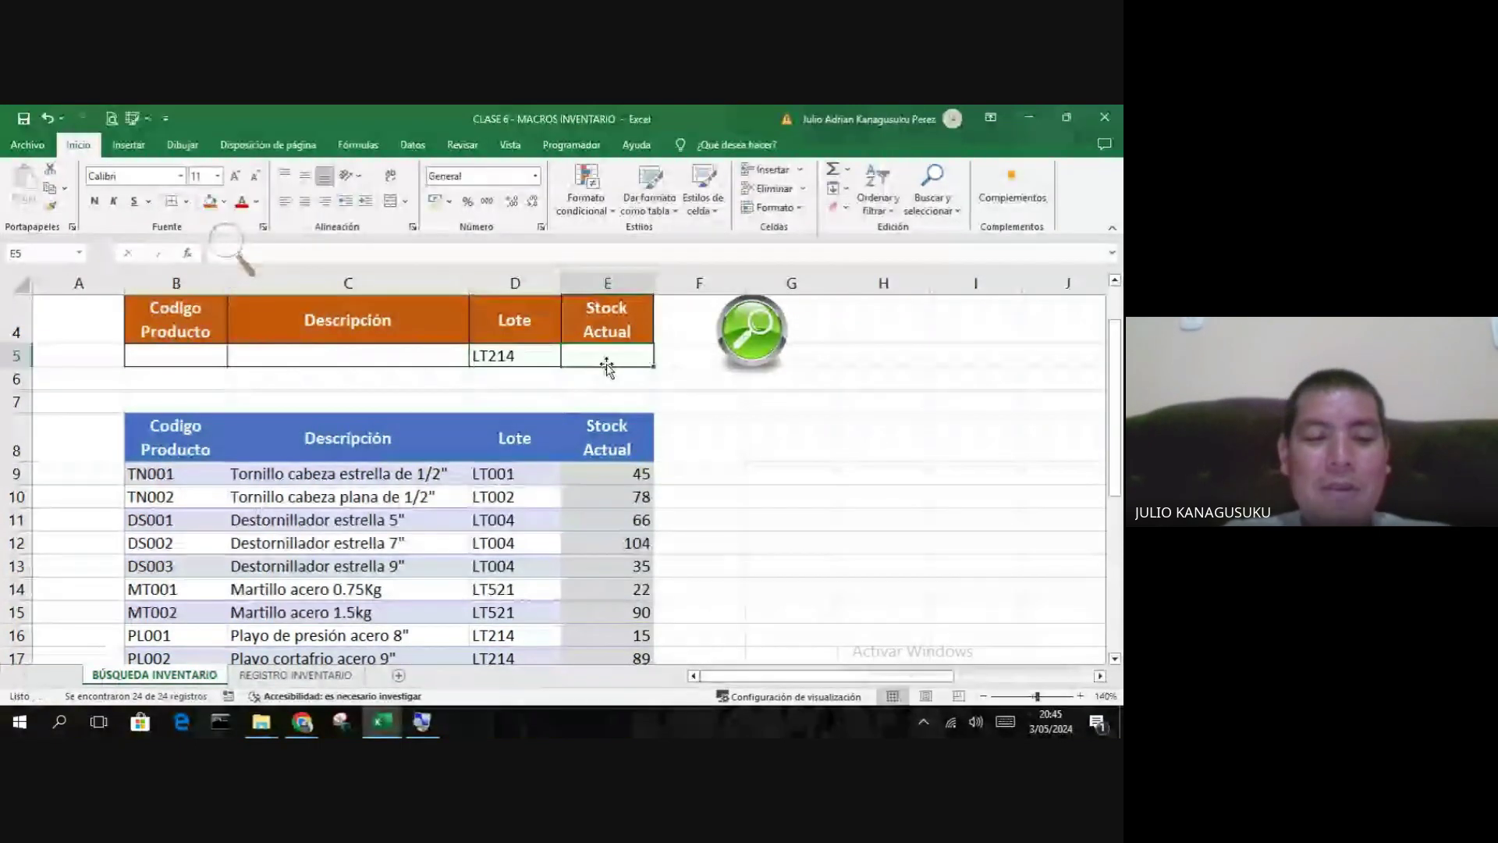
{"action": "type", "text": "<30"}
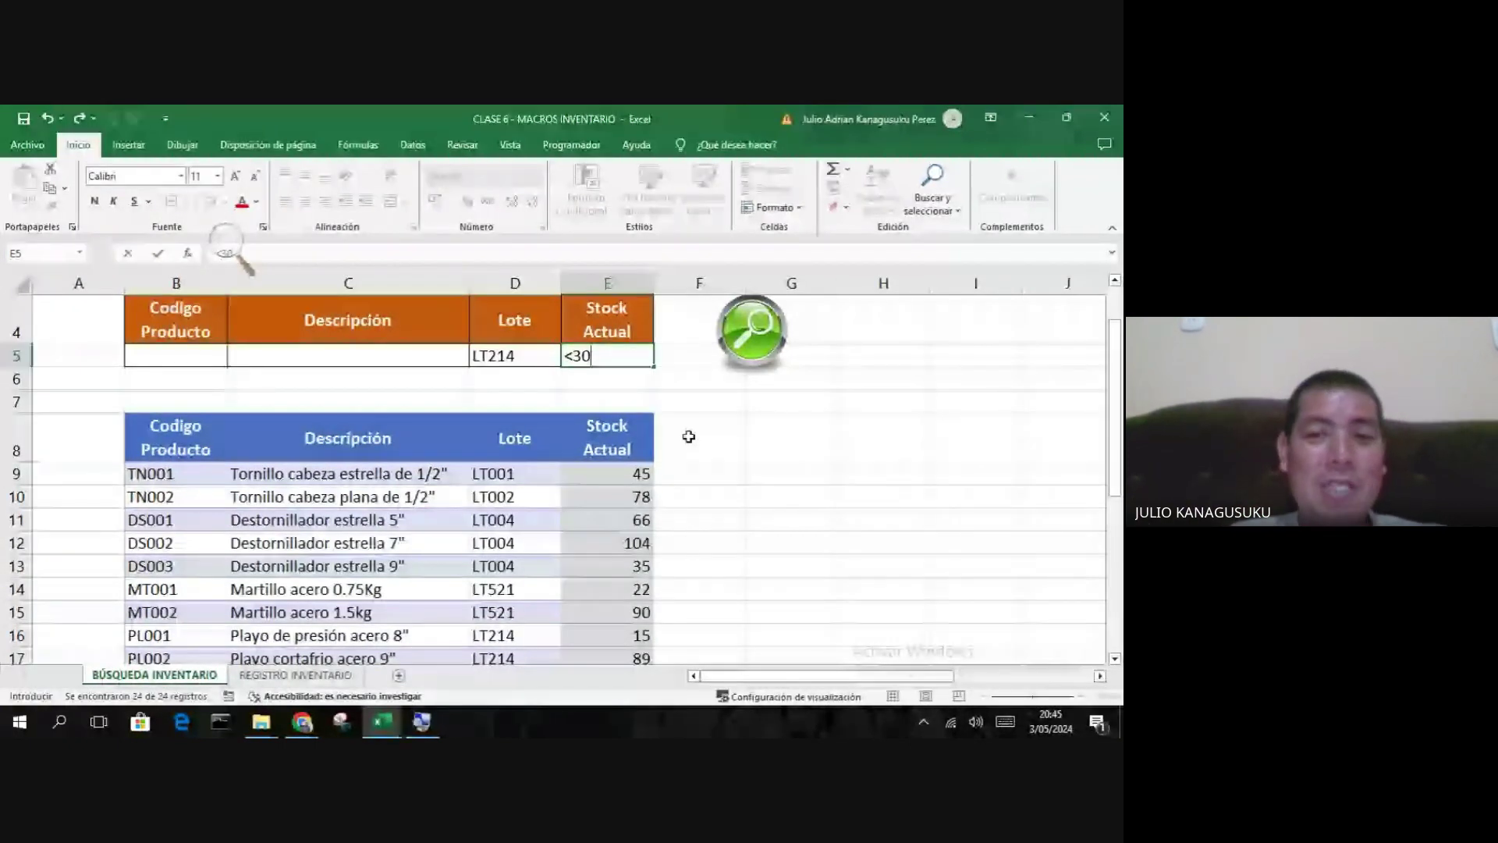
{"action": "left_click", "coordinate": [751, 348]}
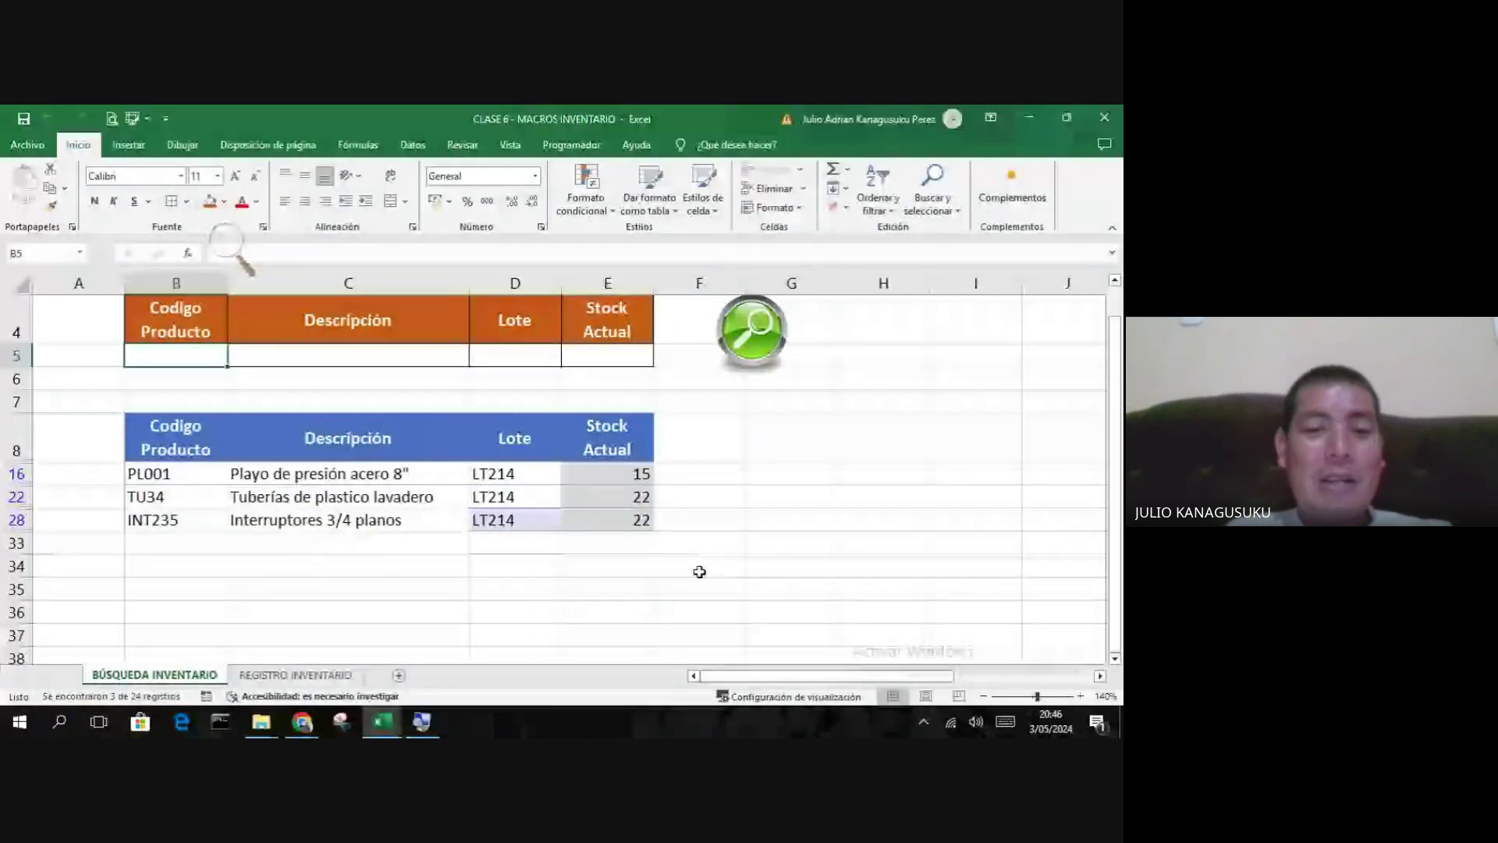
- Check the Lote and Stock Actual values of the filtered rows and restore the full list with a blank search
{"action": "left_click_drag", "start_coordinate": [540, 480], "coordinate": [536, 518]}
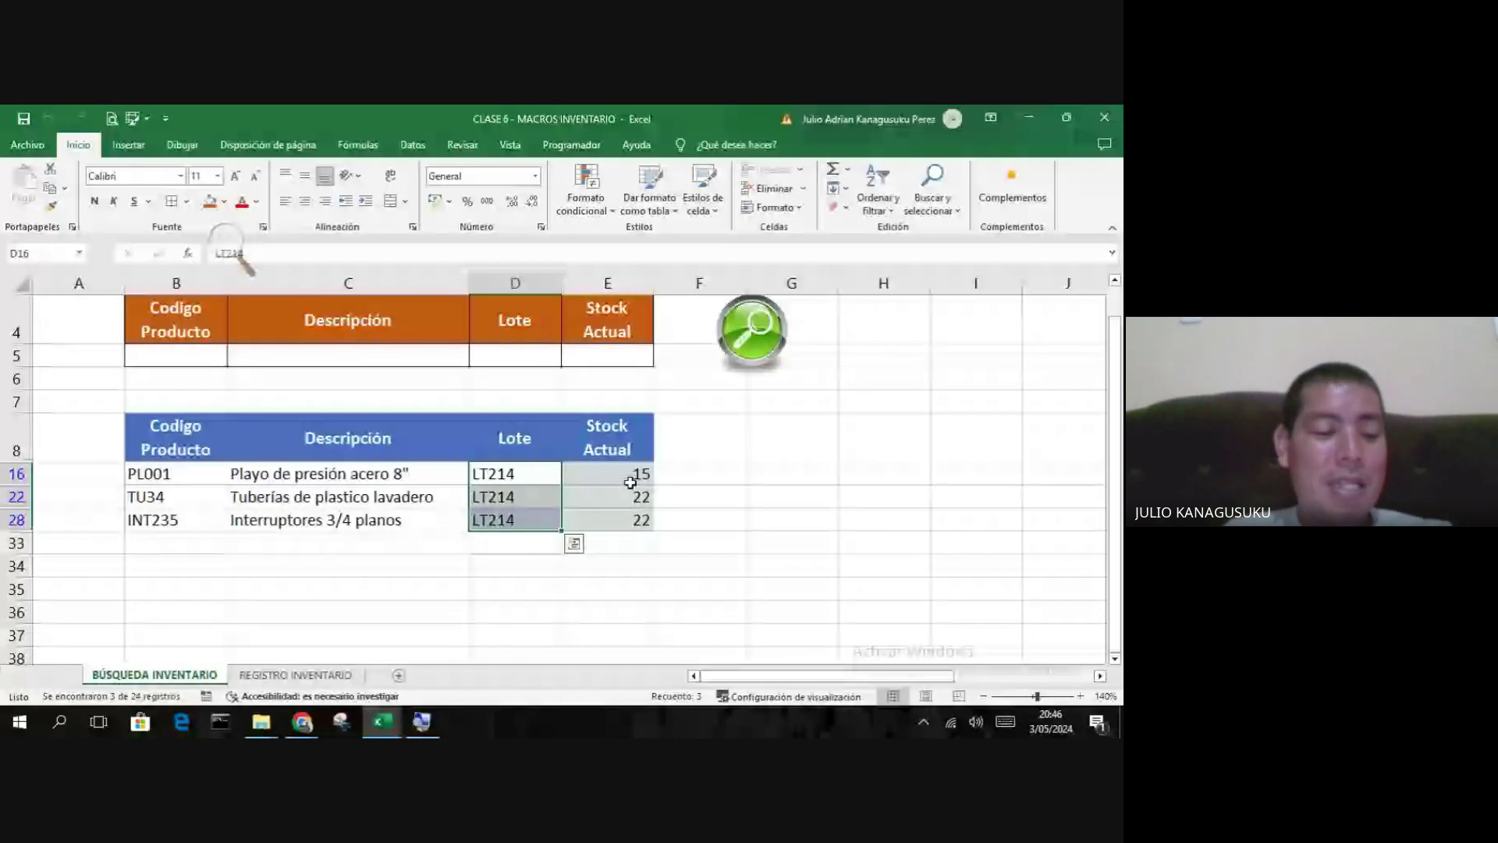
{"action": "left_click_drag", "start_coordinate": [631, 482], "coordinate": [624, 520]}
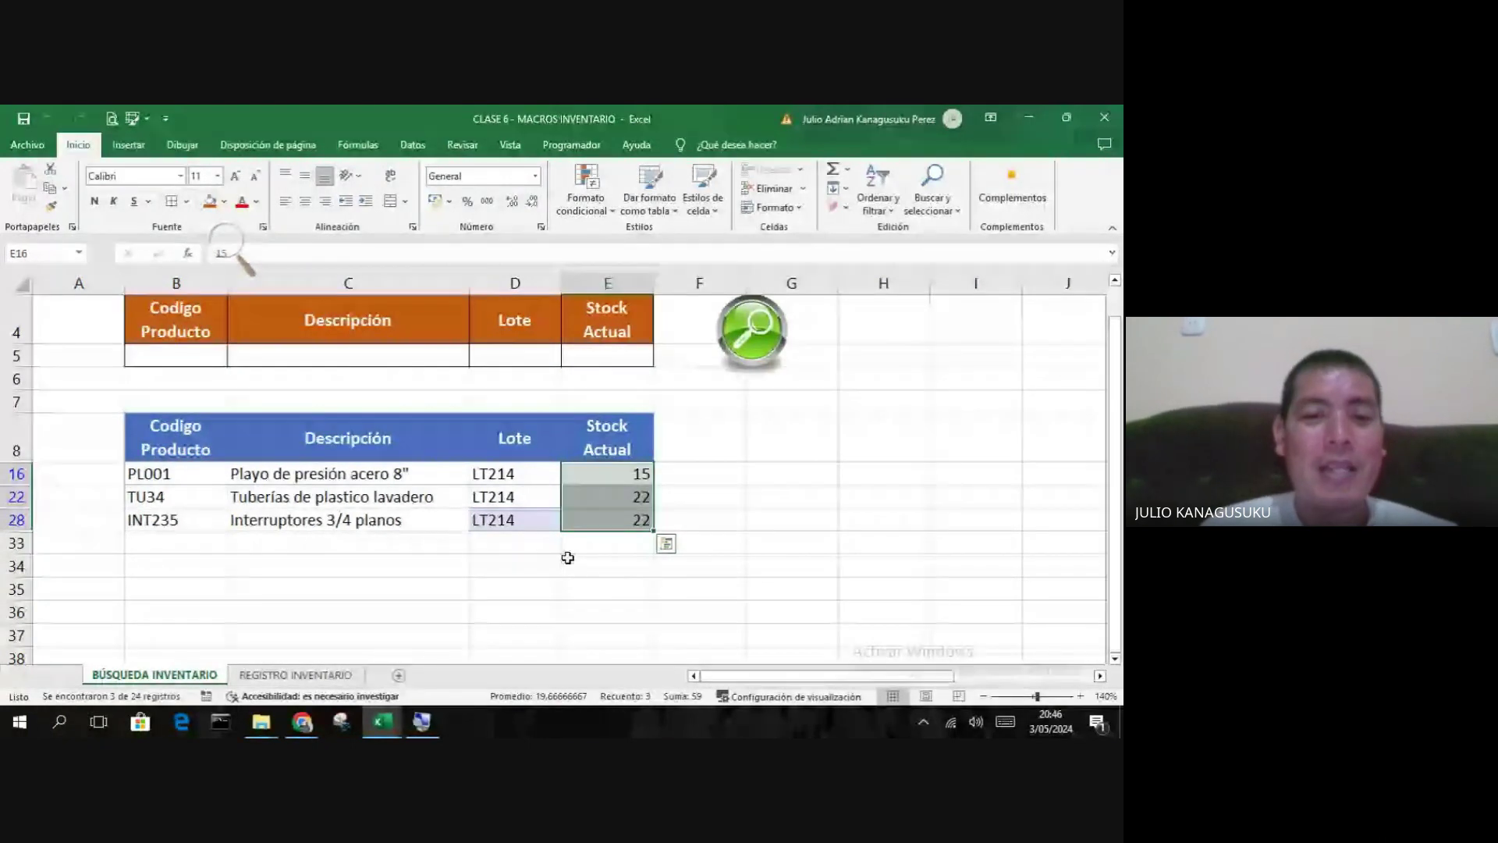
{"action": "left_click", "coordinate": [769, 517]}
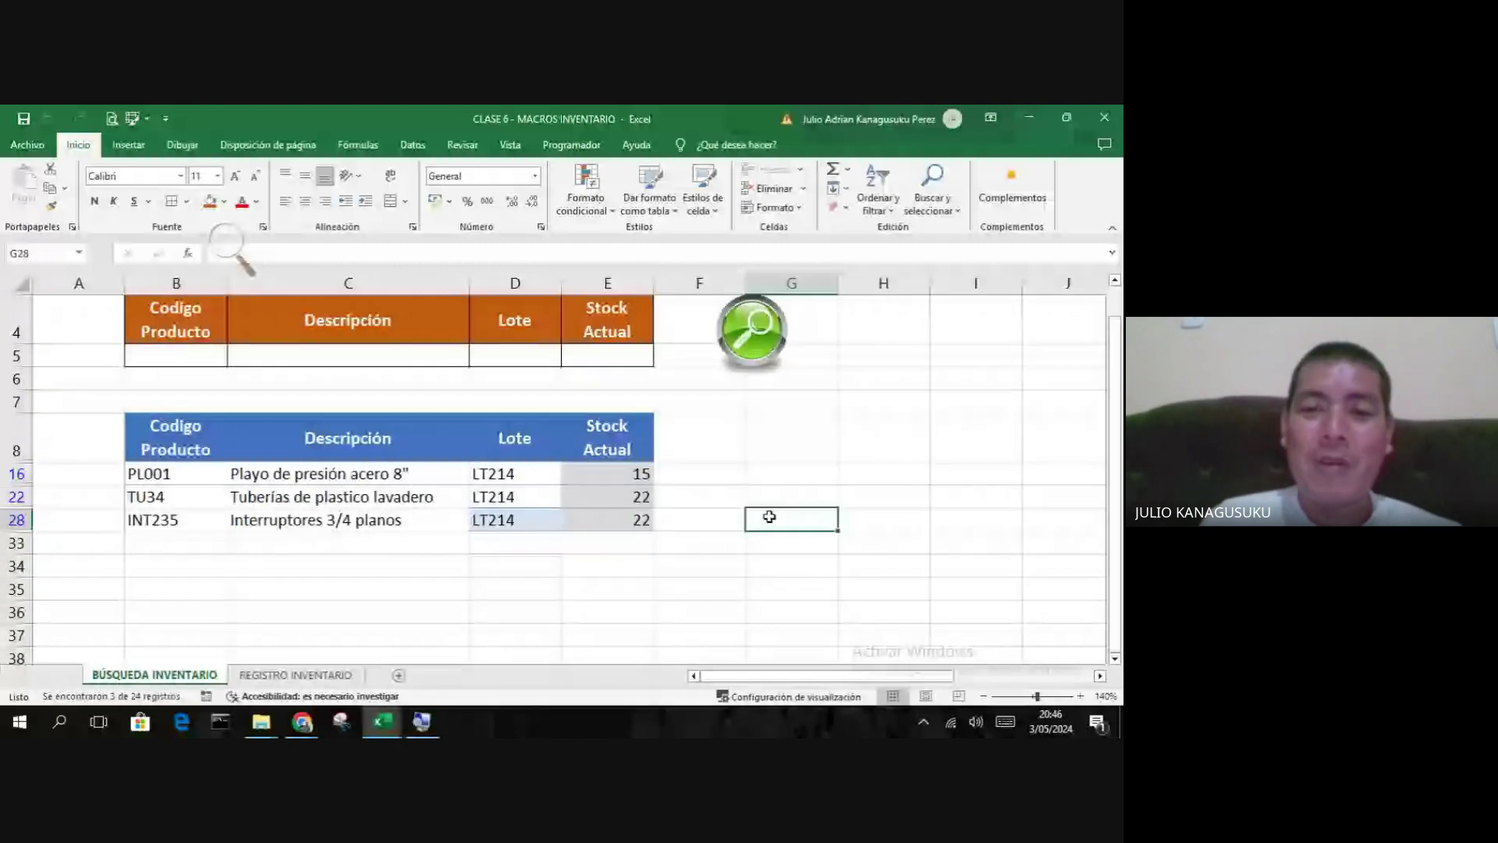
{"action": "left_click", "coordinate": [741, 337]}
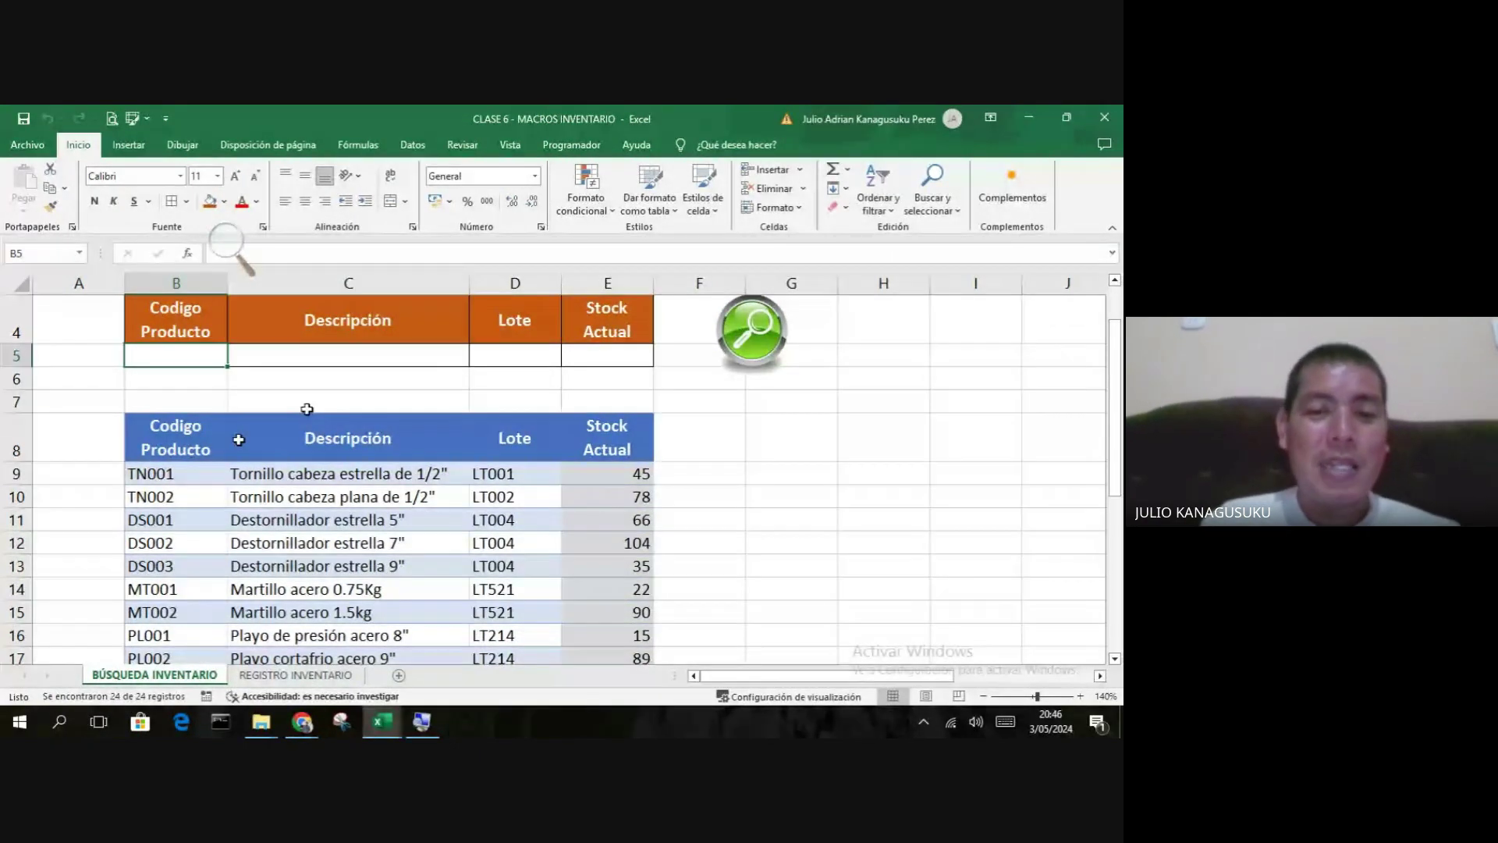
- Search the inventory for Codigo Producto T using the green search image
{"action": "left_click_drag", "start_coordinate": [179, 441], "coordinate": [578, 611]}
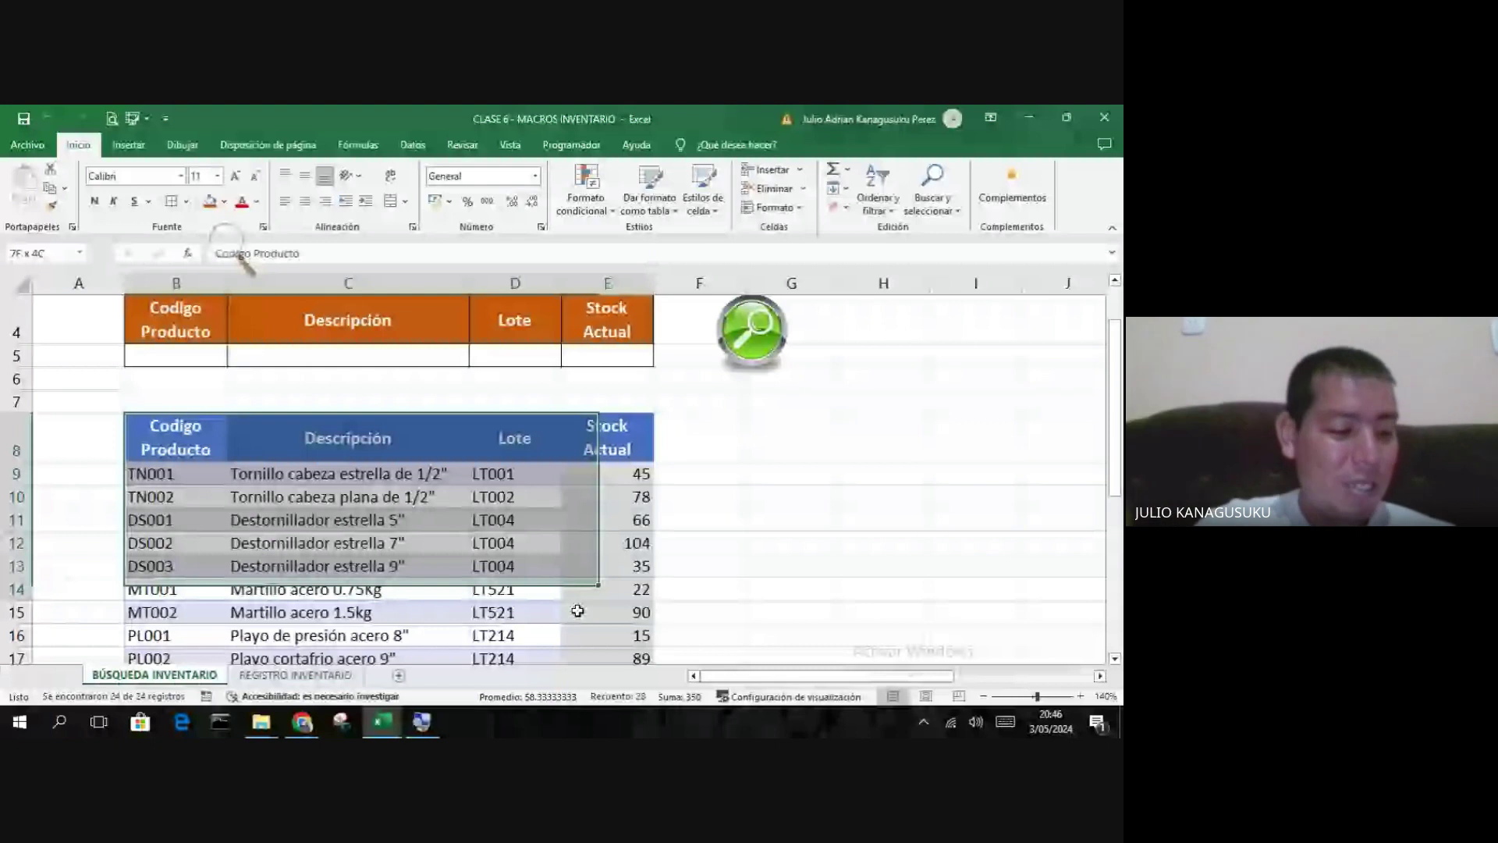
{"action": "left_click", "coordinate": [379, 496]}
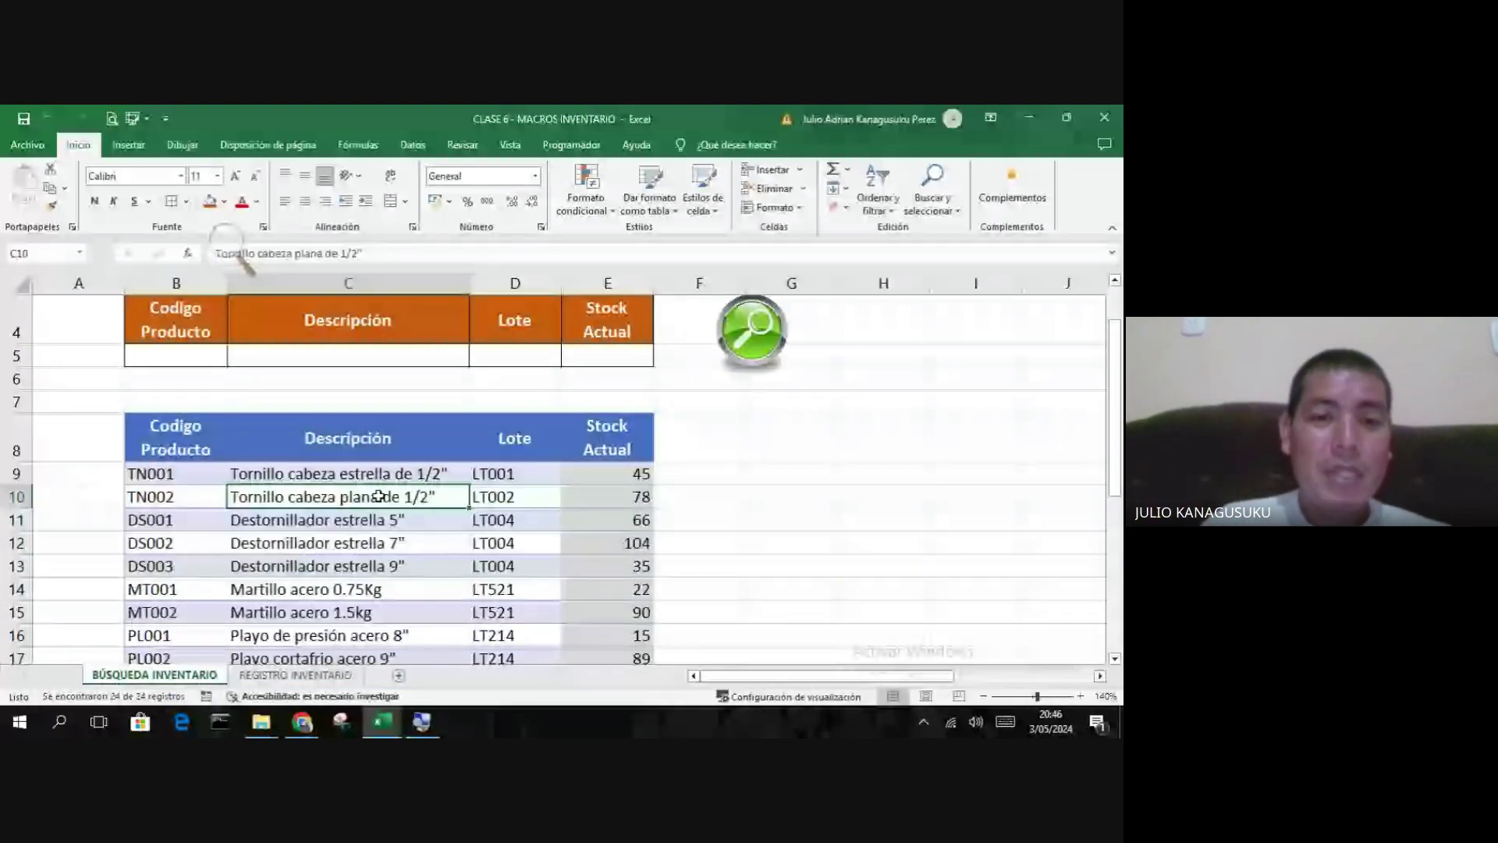
{"action": "left_click", "coordinate": [351, 357]}
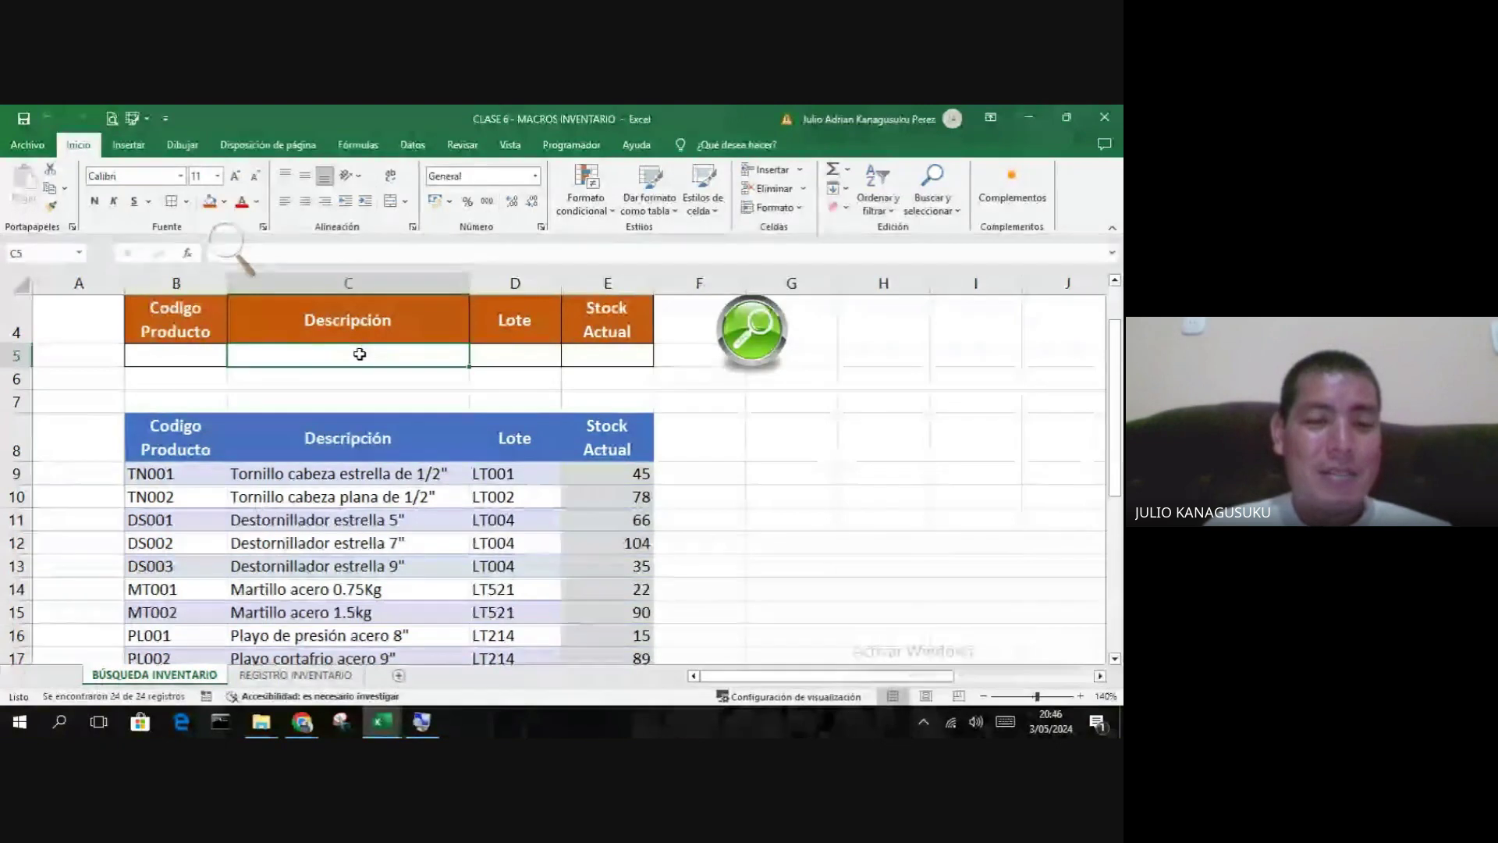
{"action": "left_click", "coordinate": [198, 349]}
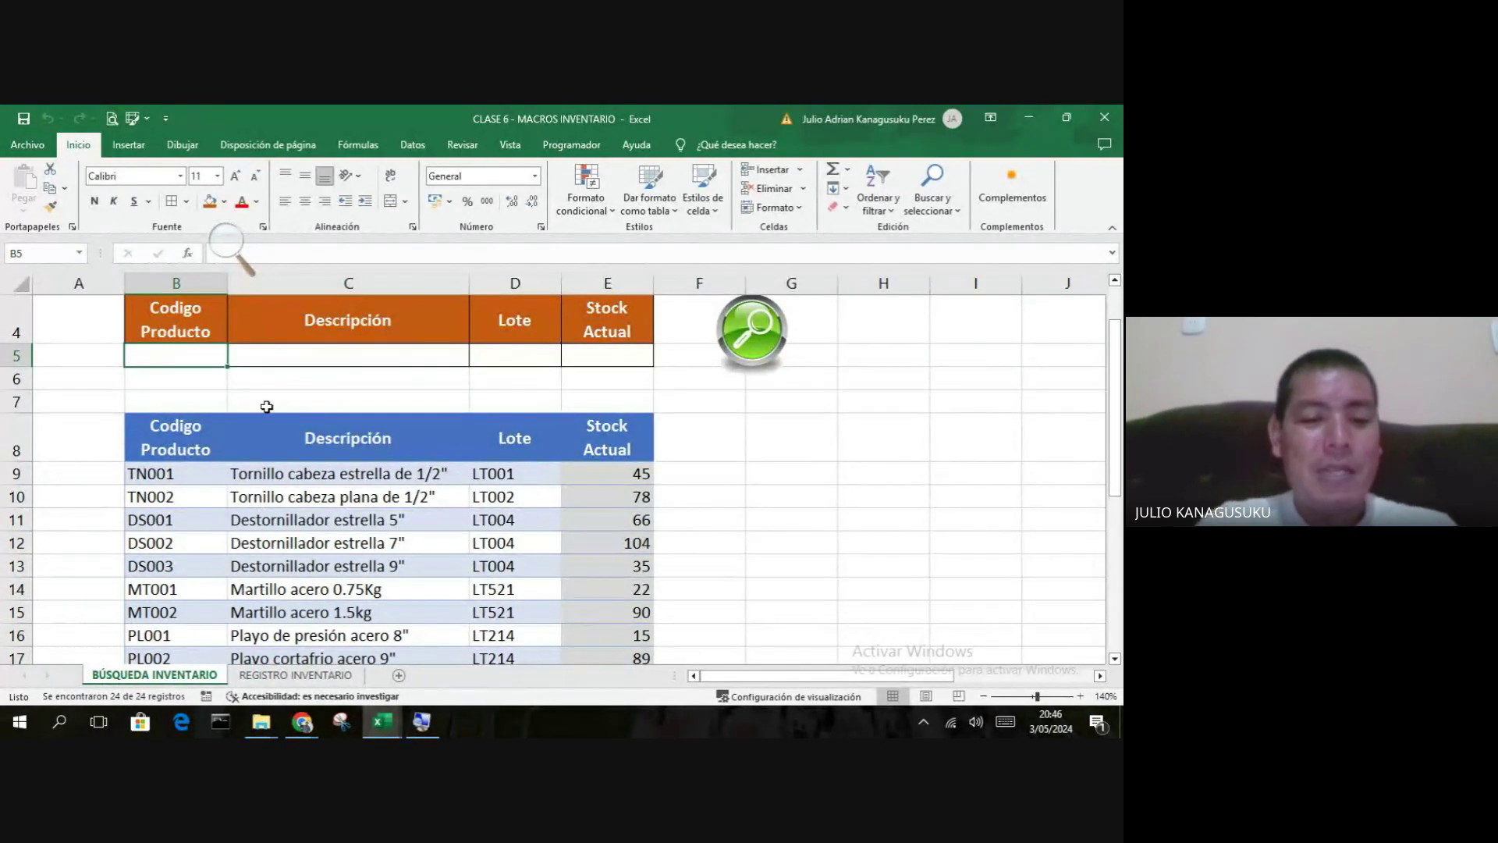
{"action": "type", "text": "T"}
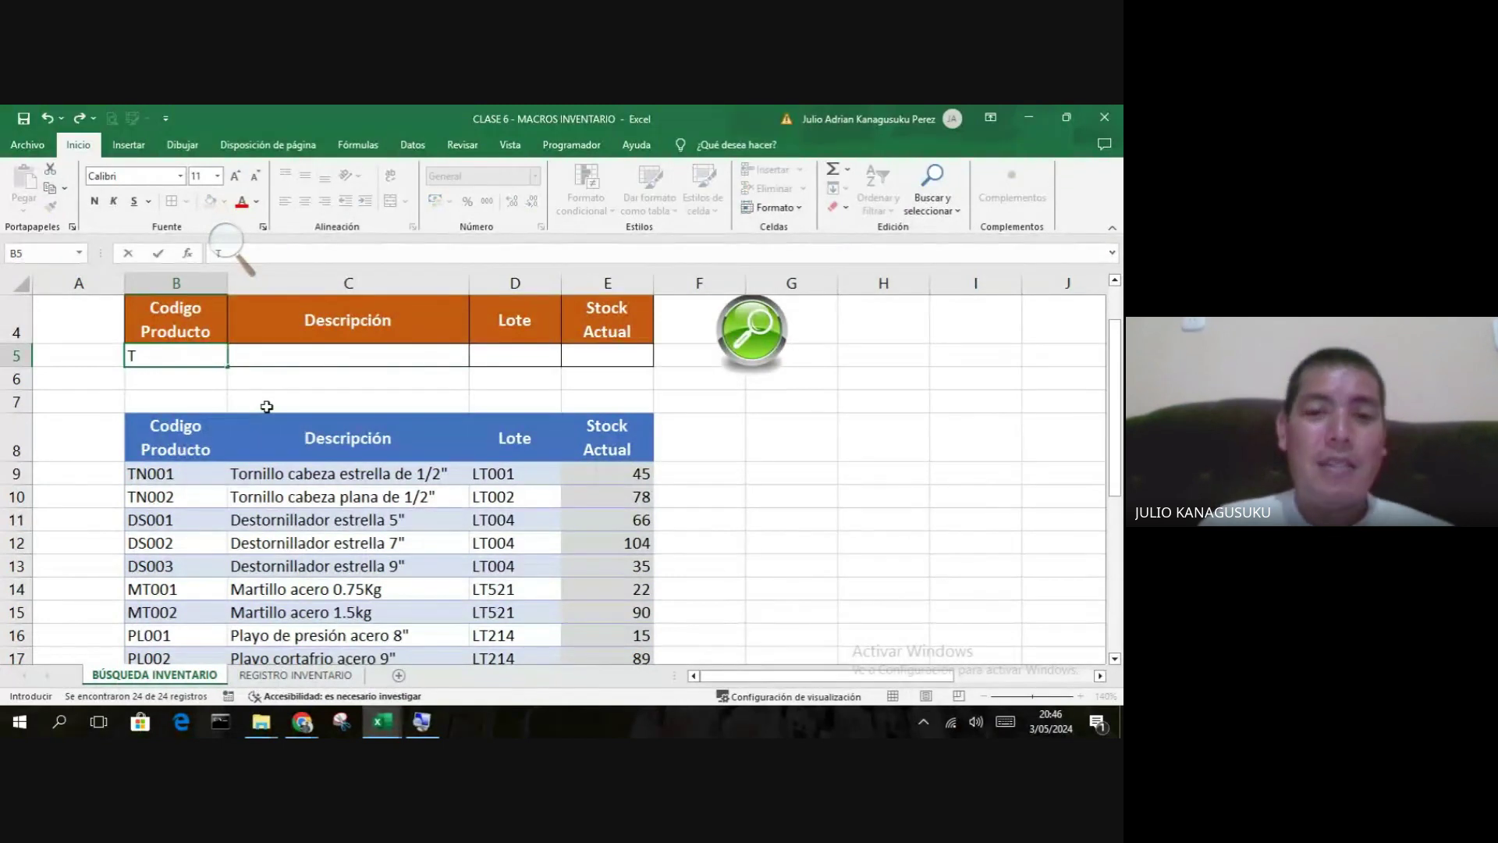
{"action": "left_click", "coordinate": [745, 352]}
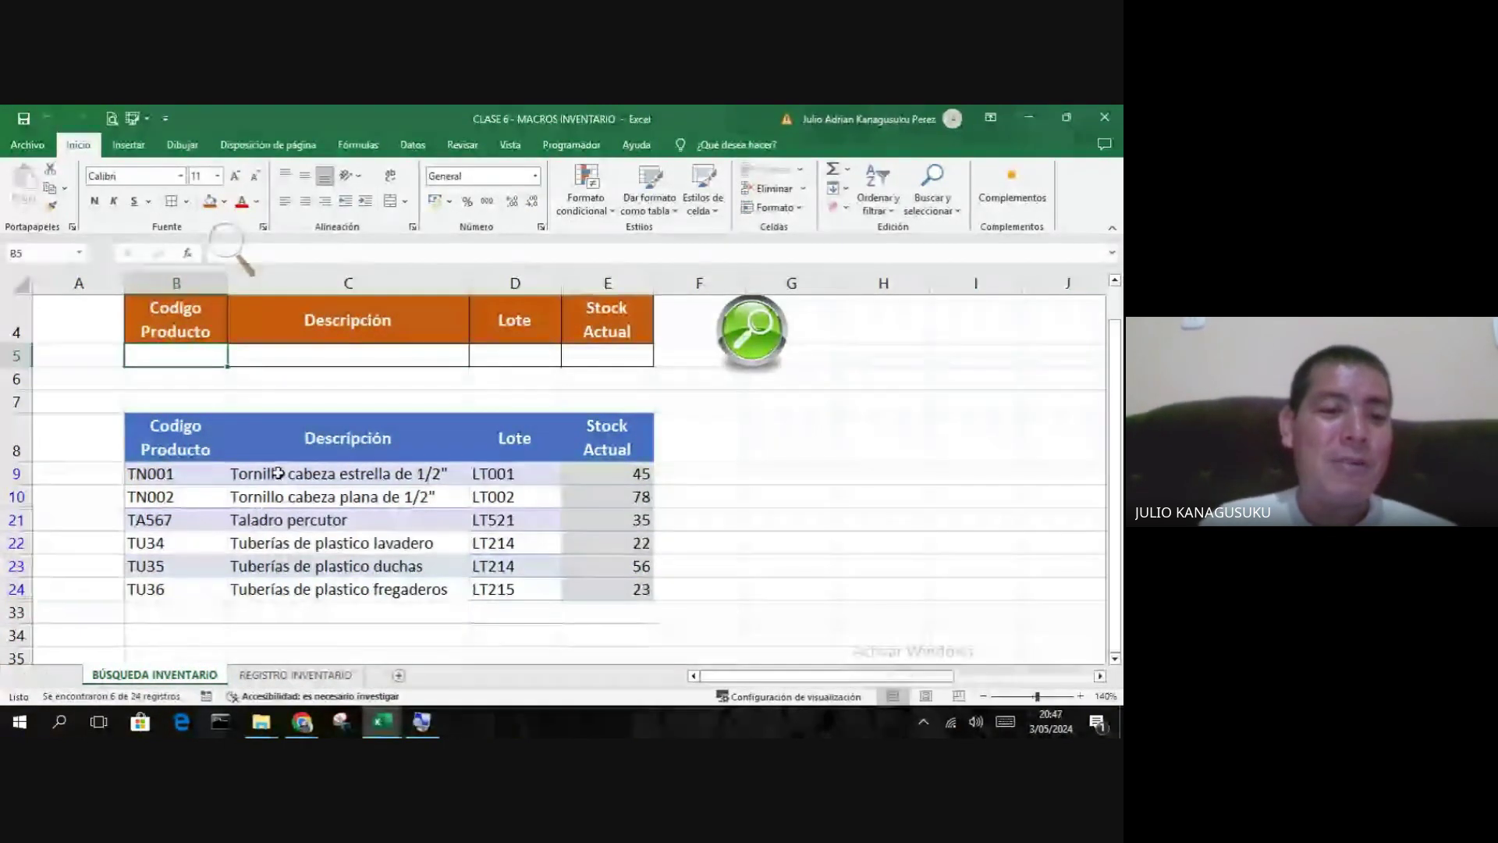
- Check the Descripción values of the filtered products and restore the full list with a blank search
{"action": "left_click_drag", "start_coordinate": [262, 473], "coordinate": [277, 587]}
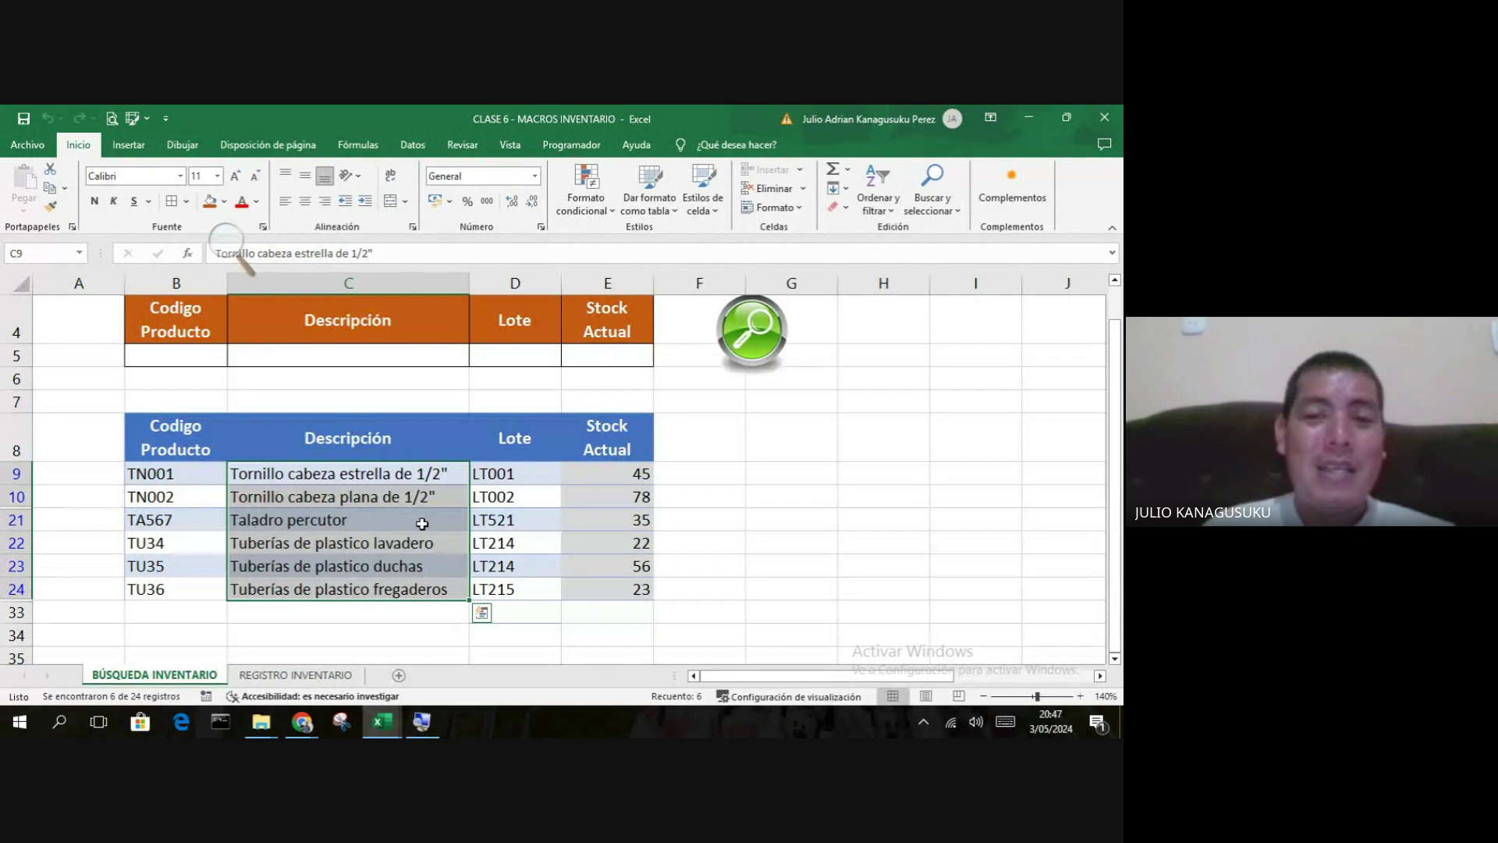
{"action": "left_click", "coordinate": [738, 478]}
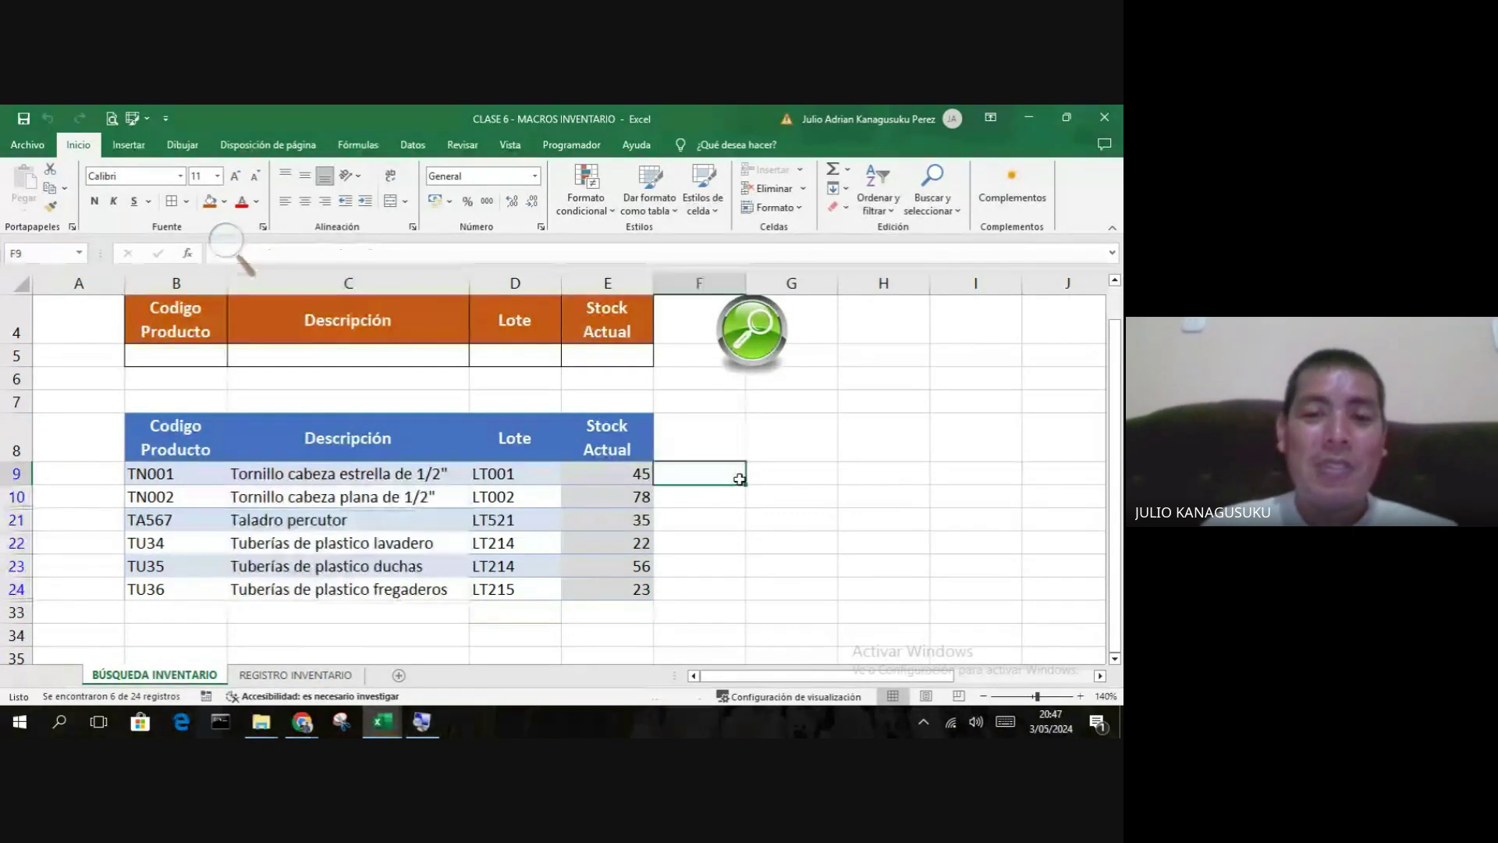
{"action": "scroll", "coordinate": [740, 483], "scroll_direction": "up", "scroll_amount": 1}
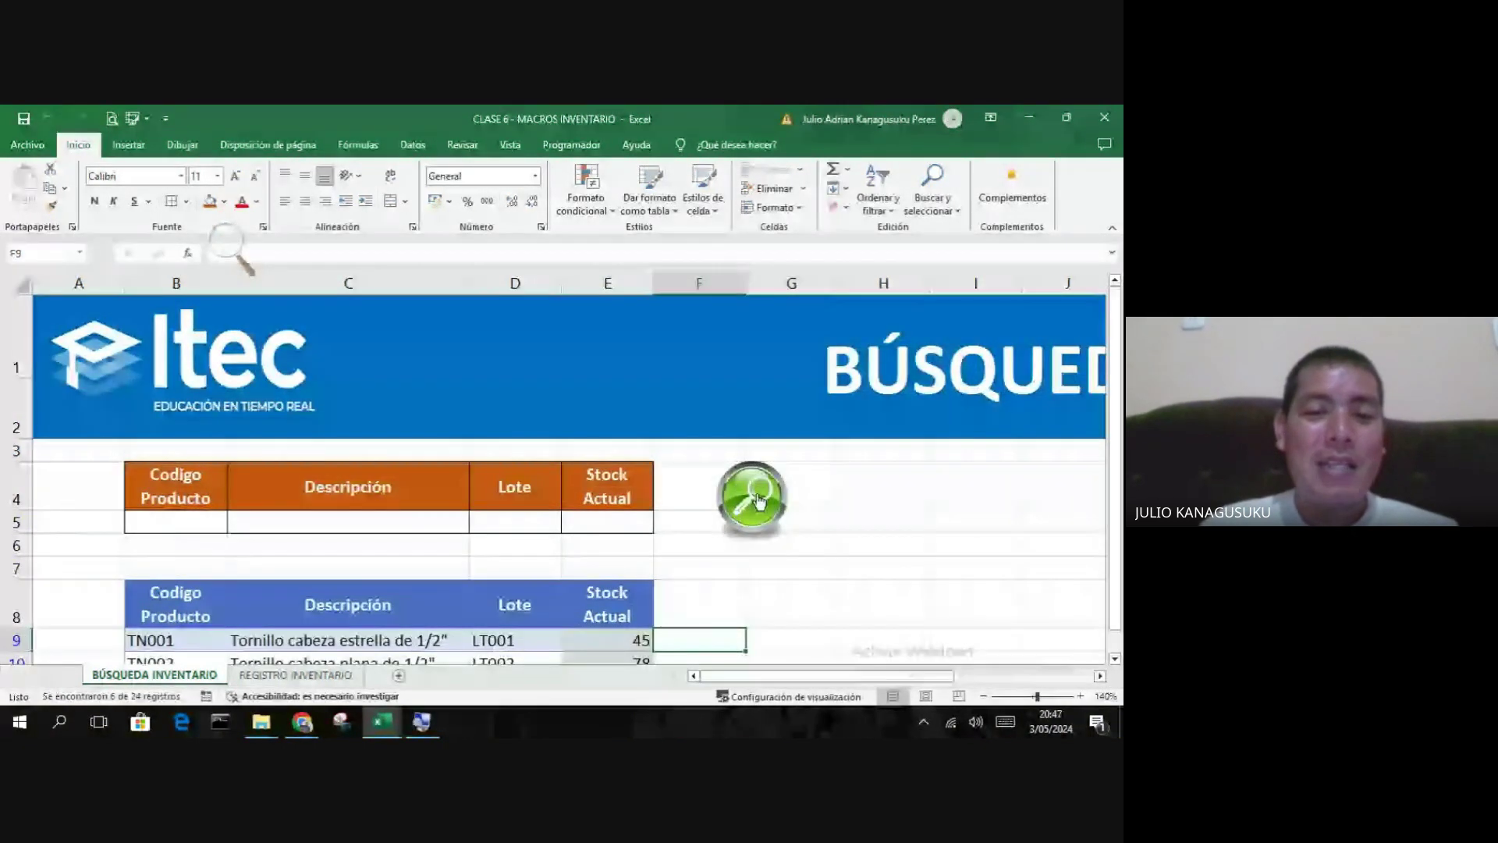
{"action": "left_click", "coordinate": [760, 500]}
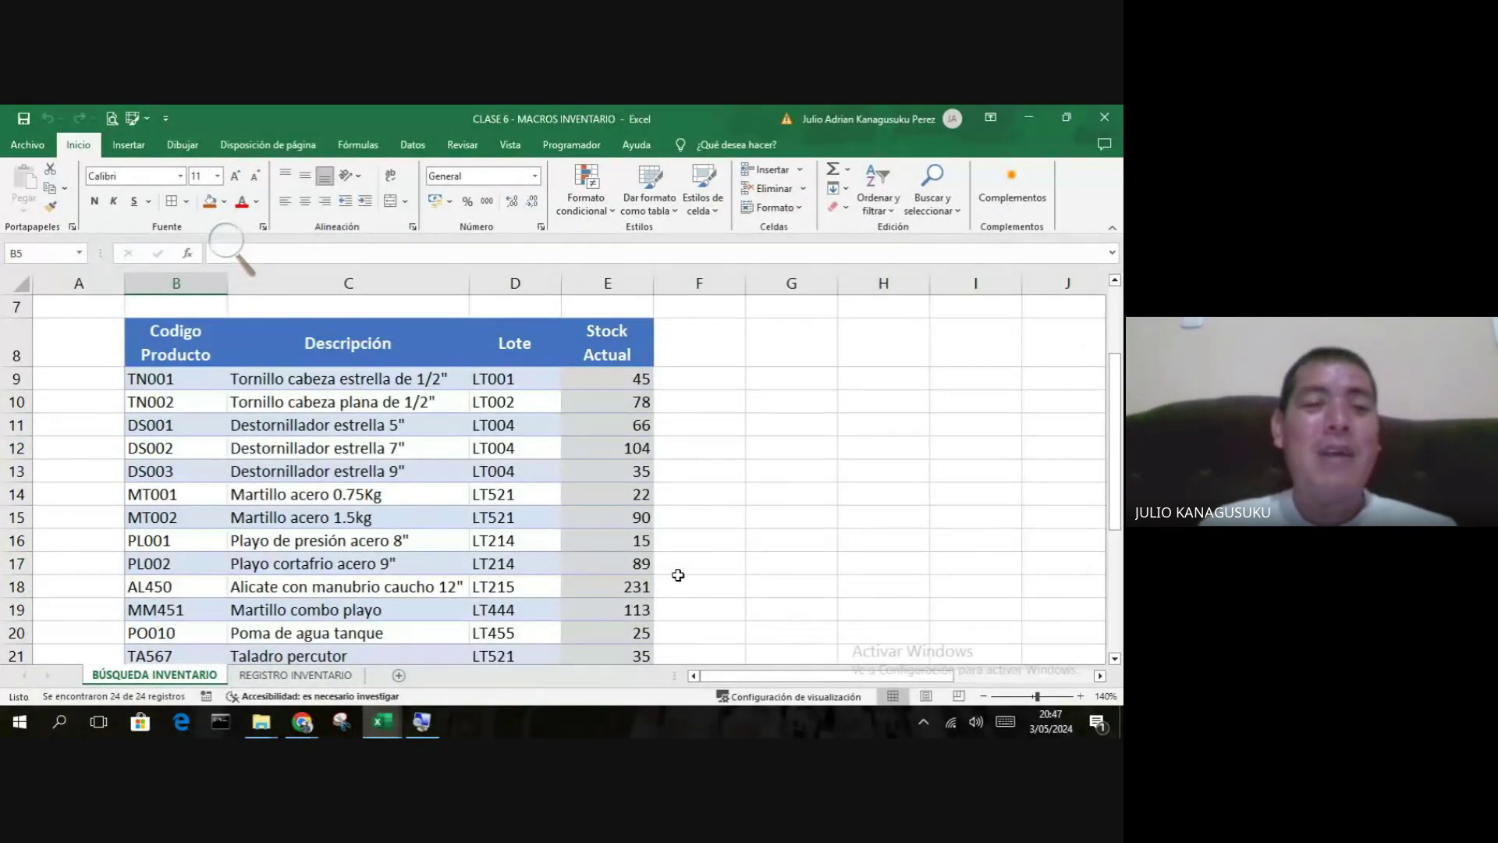
{"action": "scroll", "coordinate": [678, 575], "scroll_direction": "up", "scroll_amount": 1}
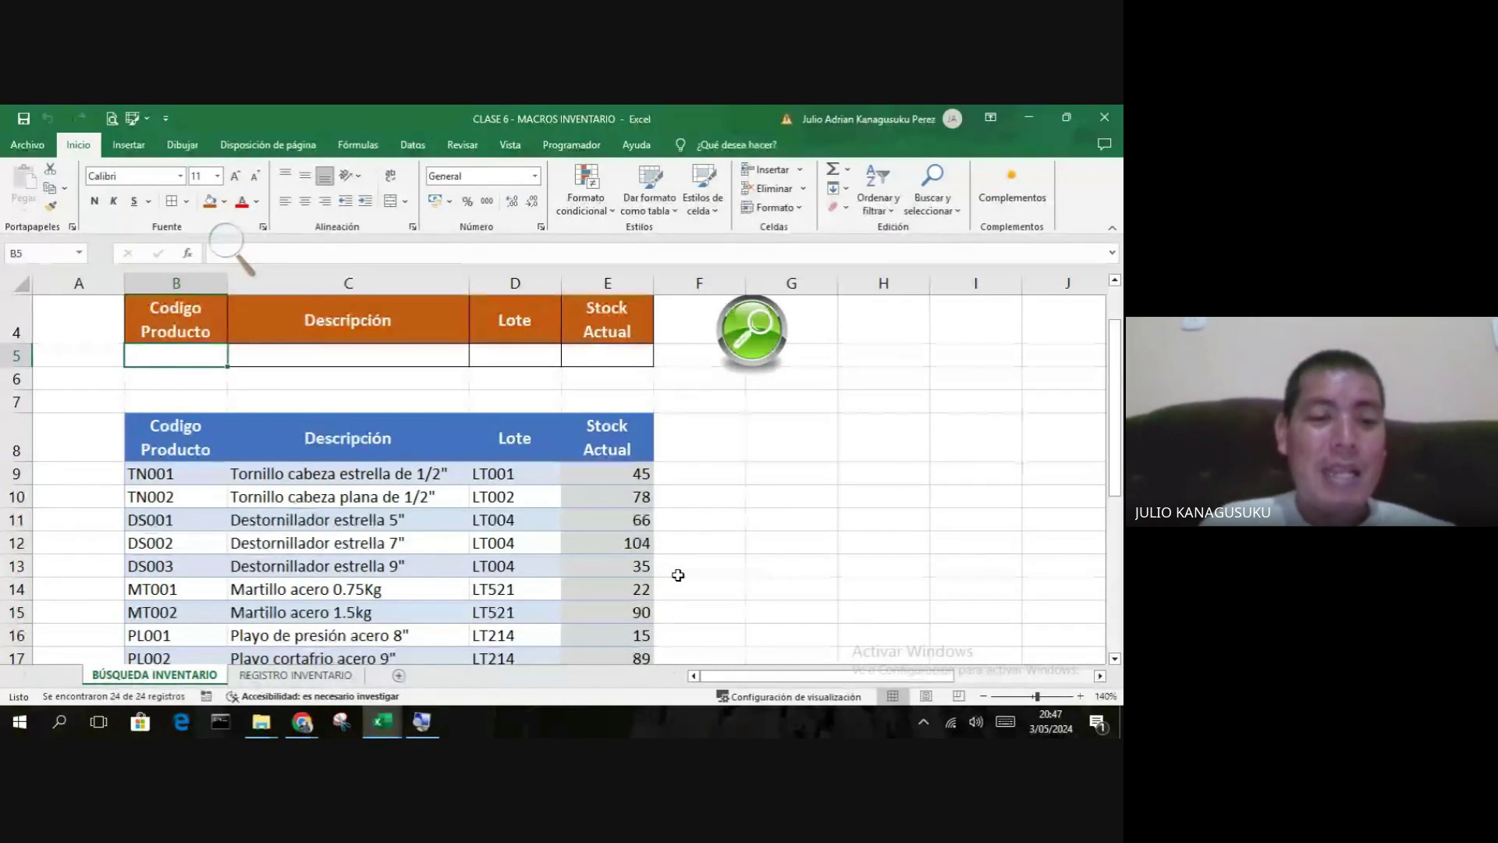
- Open the REGISTRO INVENTARIO sheet and look over the REGISTRO DE PRODUCTOS form
{"action": "left_click", "coordinate": [316, 680]}
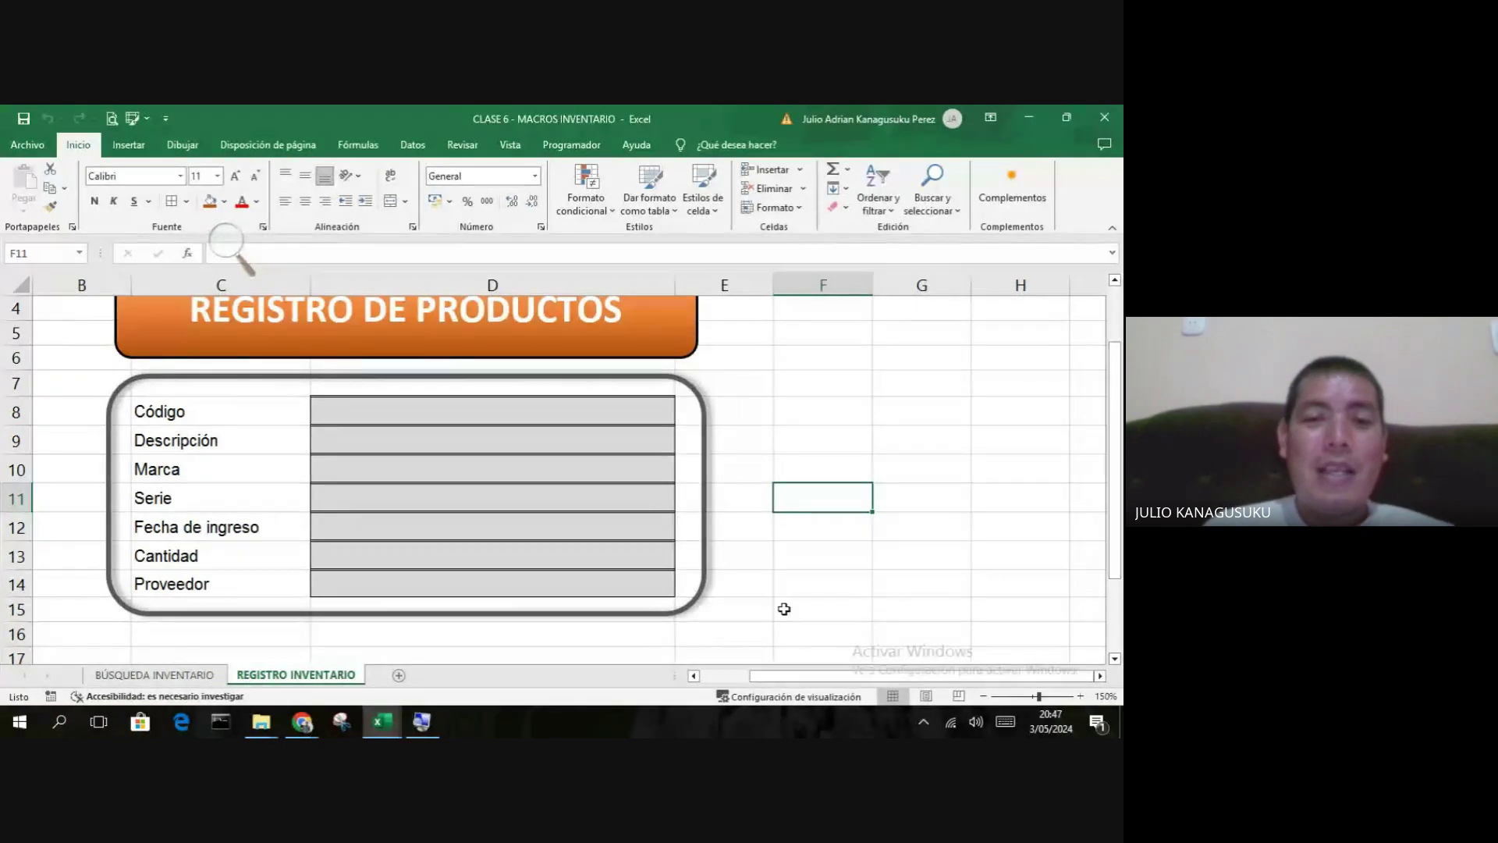
{"action": "scroll", "coordinate": [773, 482], "scroll_direction": "up", "scroll_amount": 1}
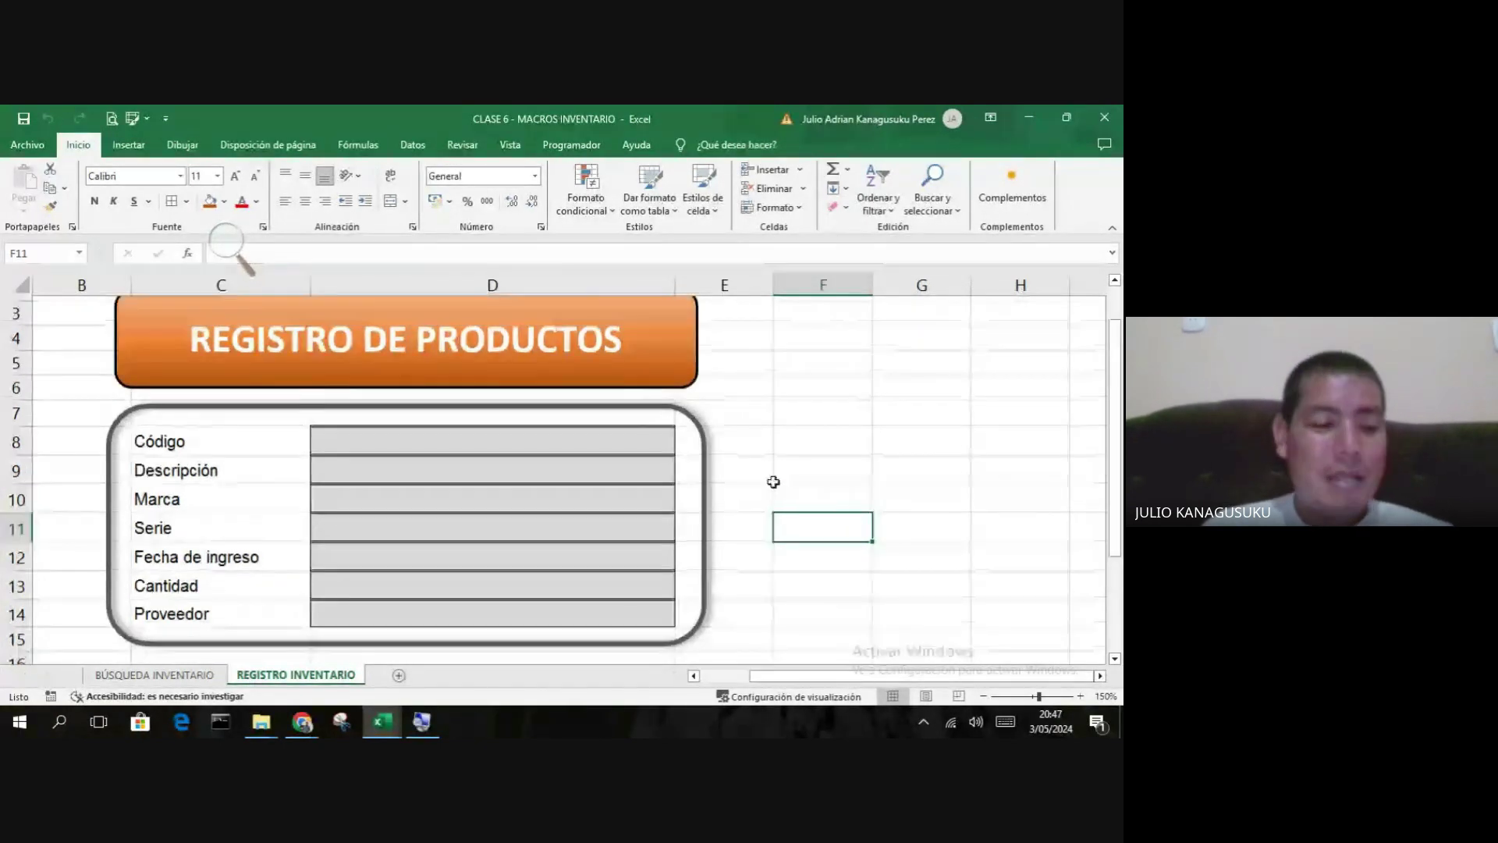
{"action": "scroll", "coordinate": [773, 482], "scroll_direction": "down", "scroll_amount": 1}
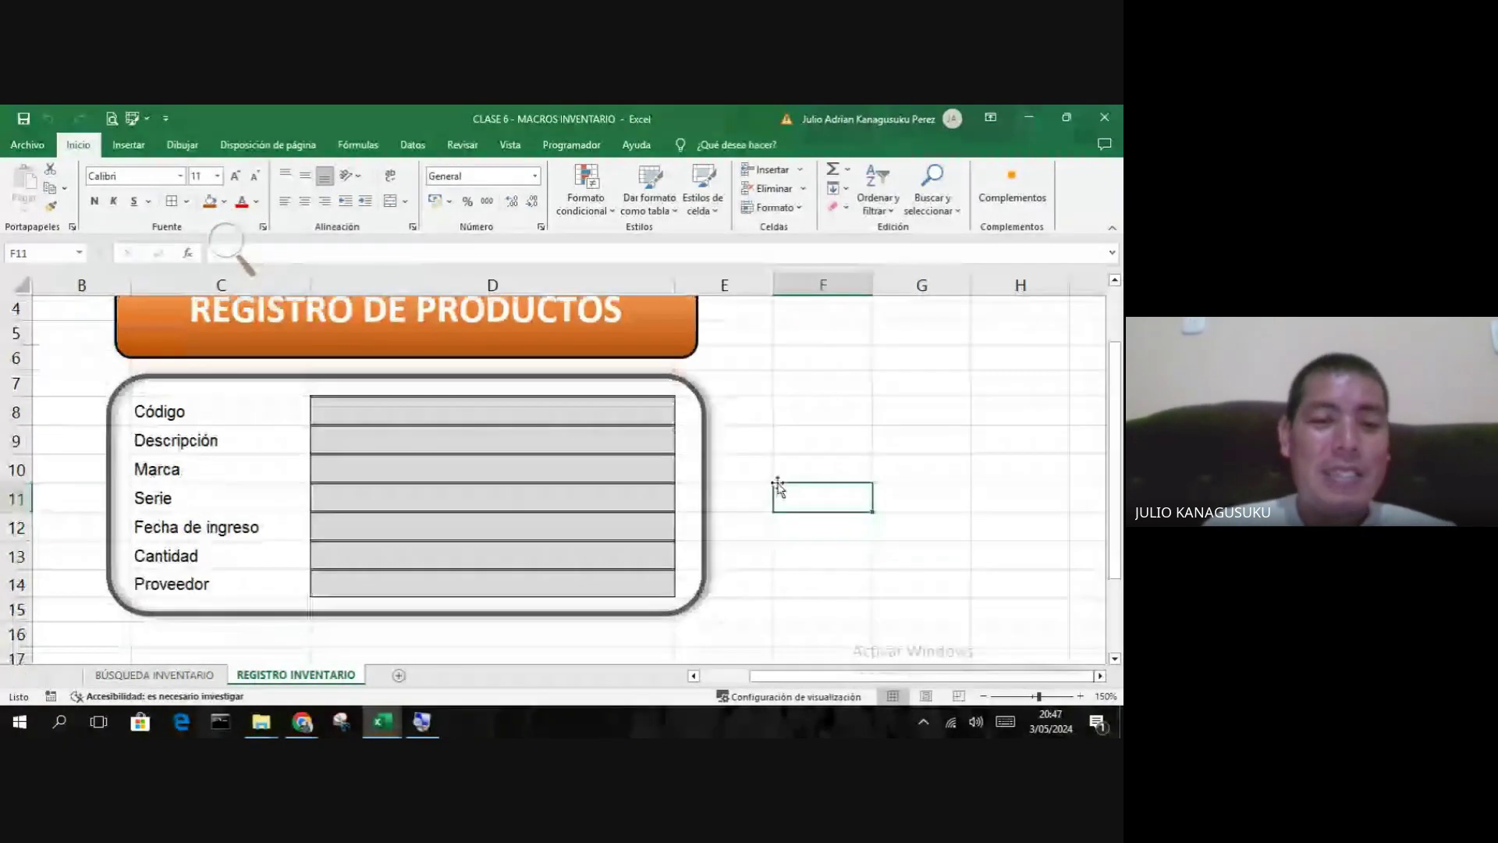
{"action": "scroll", "coordinate": [788, 485], "scroll_direction": "up", "scroll_amount": 1}
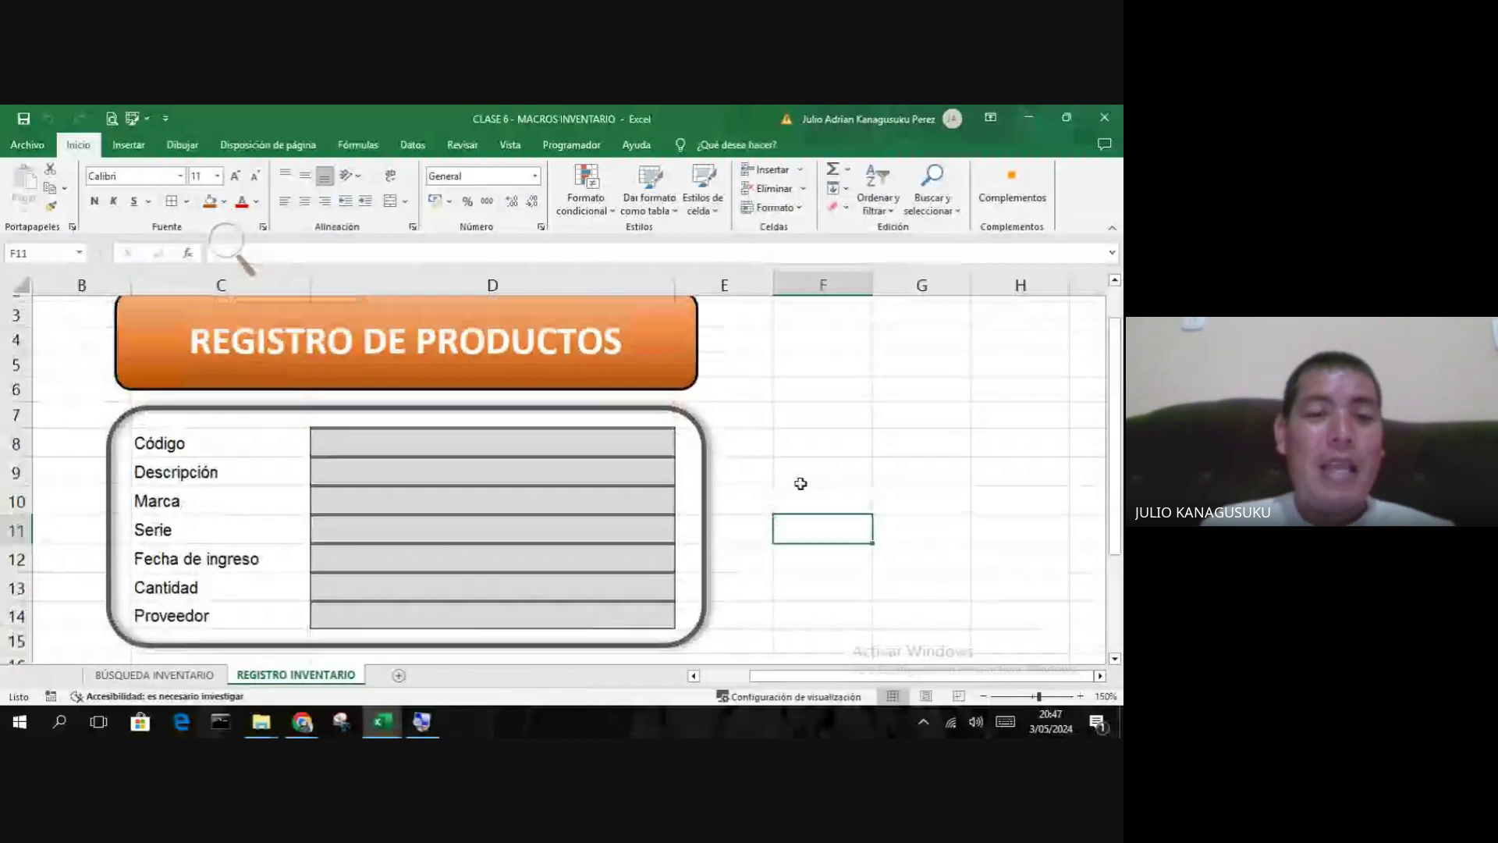
{"action": "scroll", "coordinate": [800, 483], "scroll_direction": "down", "scroll_amount": 1}
{"action": "scroll", "coordinate": [804, 485], "scroll_direction": "up", "scroll_amount": 3}
{"action": "scroll", "coordinate": [820, 483], "scroll_direction": "down", "scroll_amount": 3}
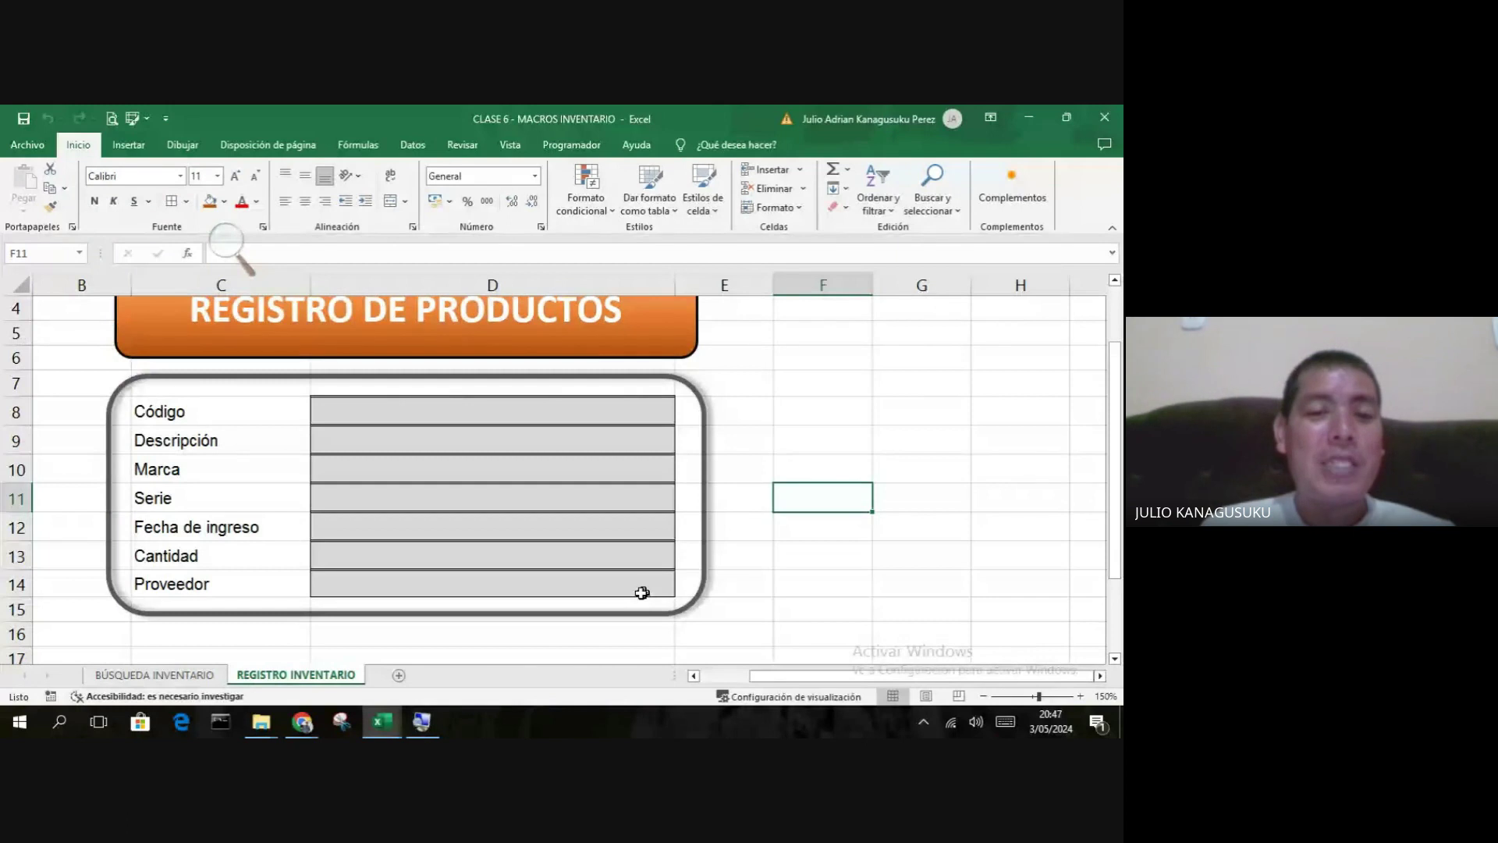
- Review the form's grey entry cells D8:D14, from Código to Proveedor
{"action": "left_click", "coordinate": [515, 420]}
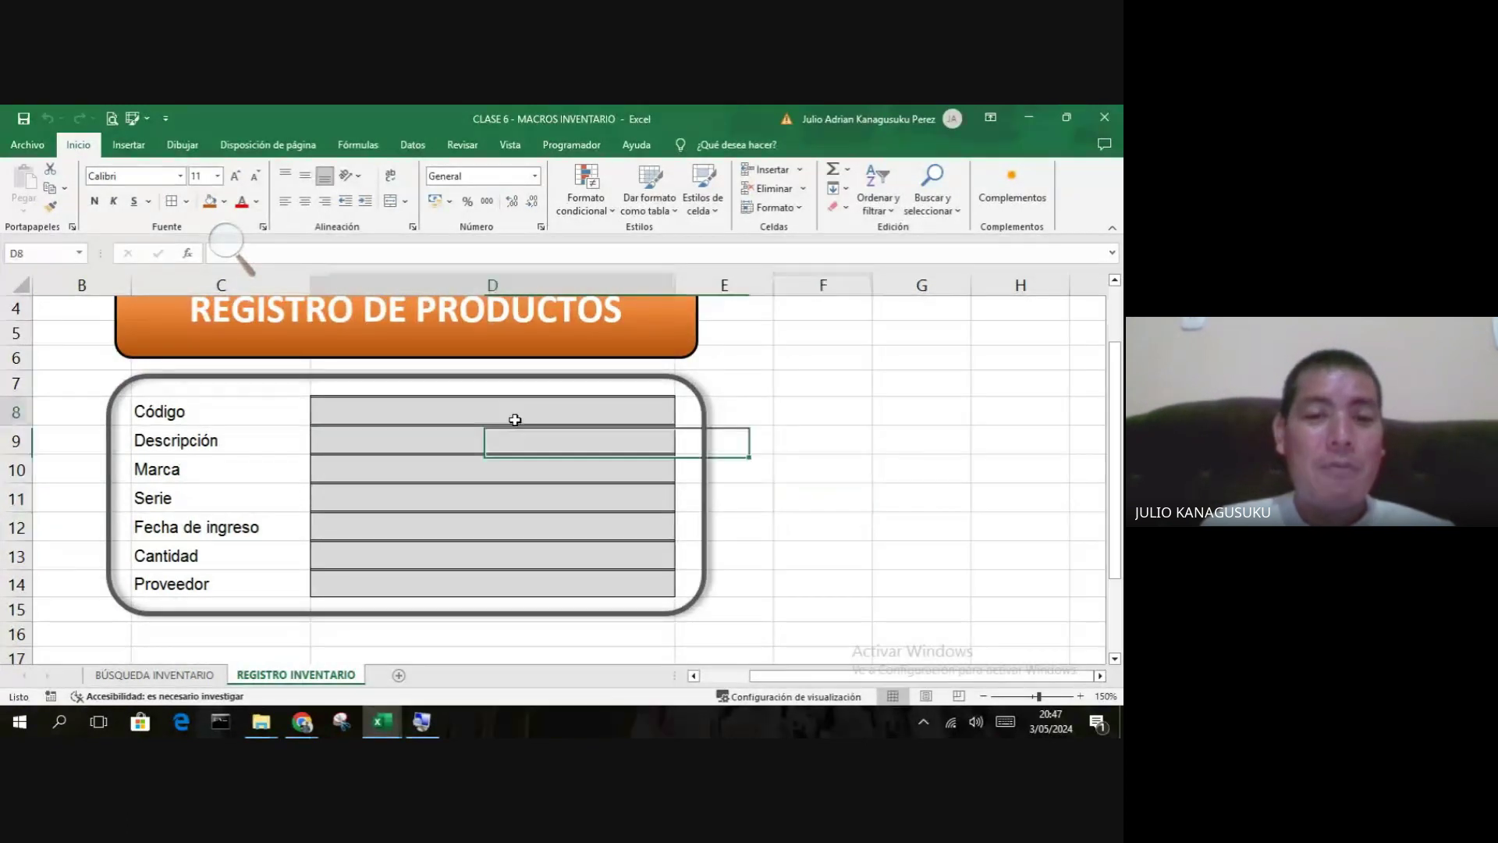
{"action": "left_click", "coordinate": [511, 449]}
{"action": "left_click", "coordinate": [511, 469]}
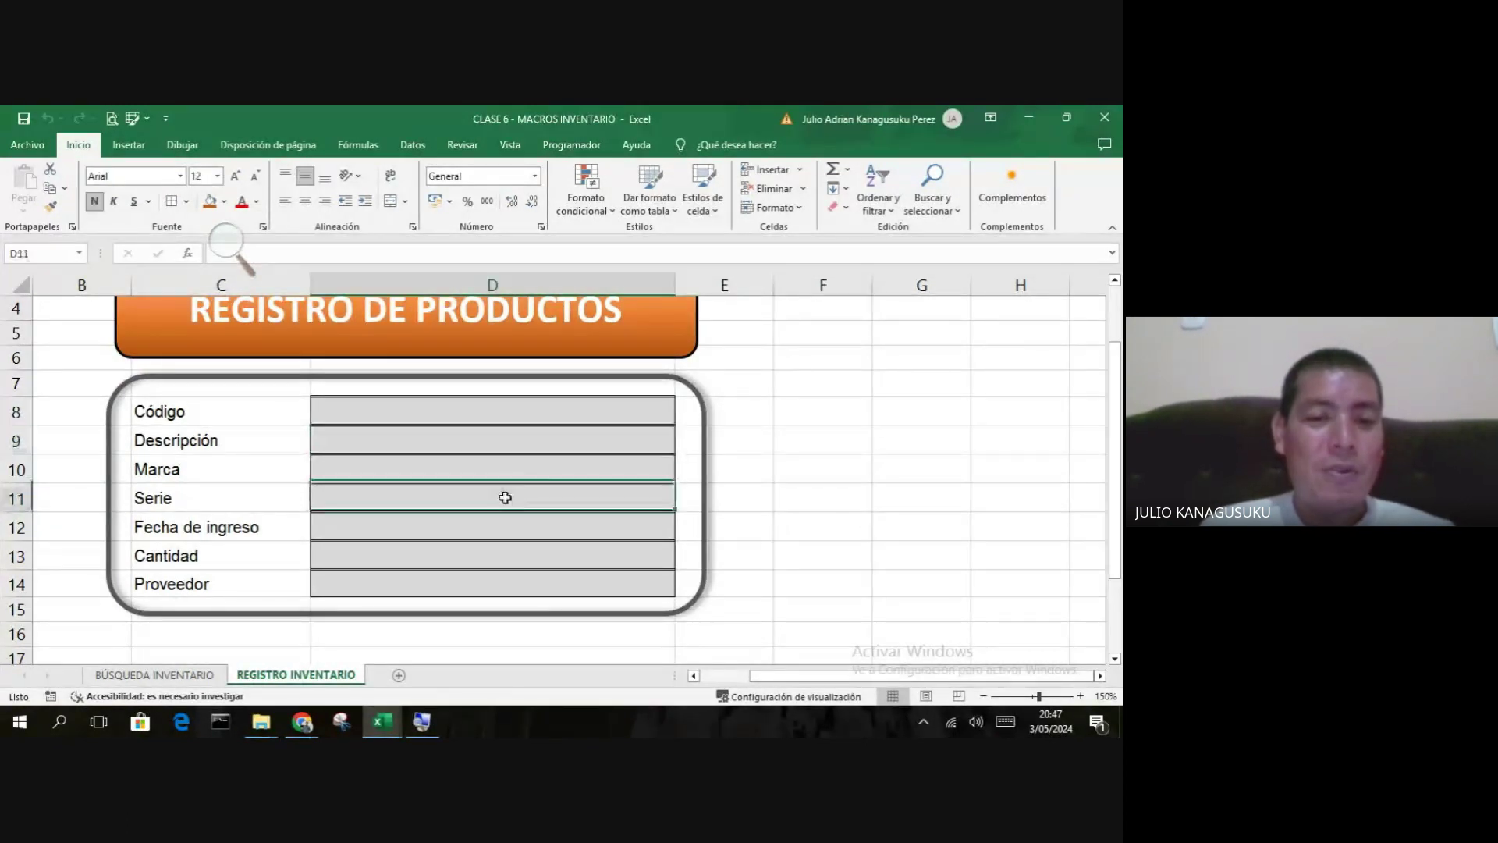
{"action": "left_click", "coordinate": [503, 498]}
{"action": "left_click", "coordinate": [500, 527]}
{"action": "left_click", "coordinate": [505, 560]}
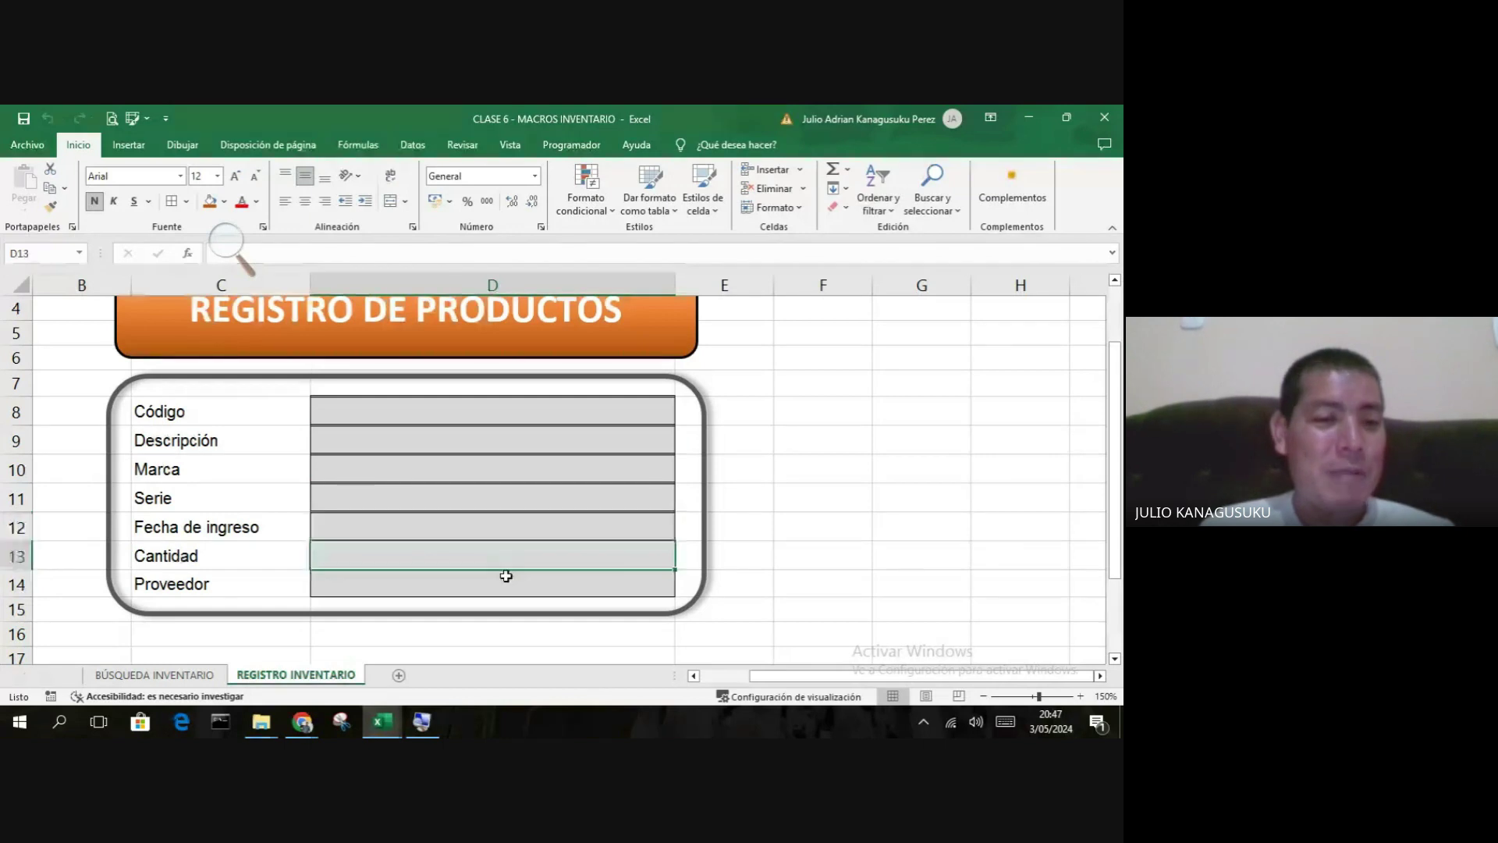
{"action": "left_click", "coordinate": [507, 576]}
{"action": "left_click", "coordinate": [488, 415]}
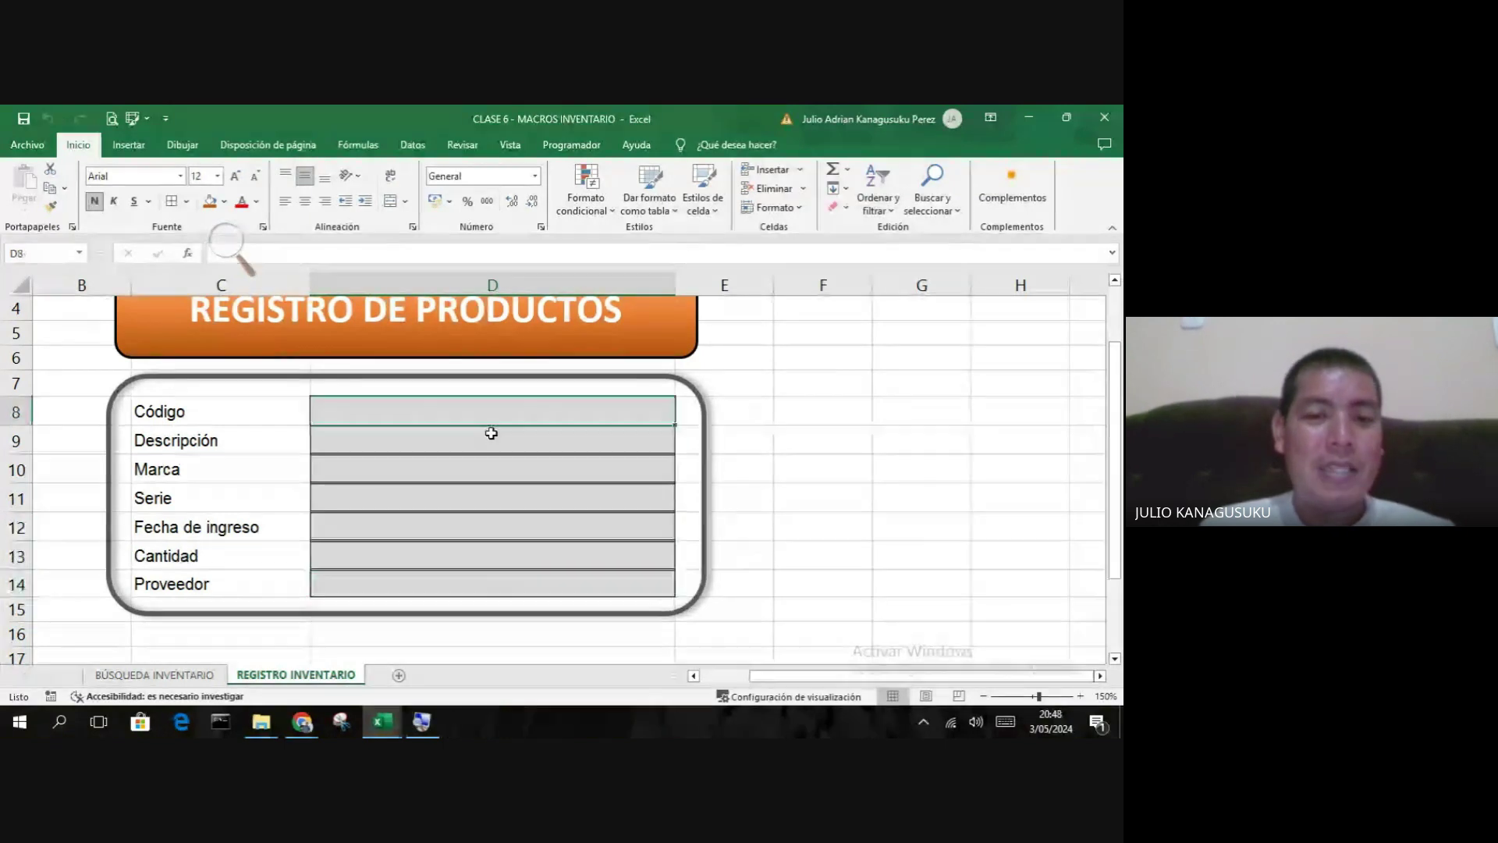
{"action": "left_click", "coordinate": [486, 441]}
{"action": "left_click", "coordinate": [484, 471]}
{"action": "left_click", "coordinate": [483, 526]}
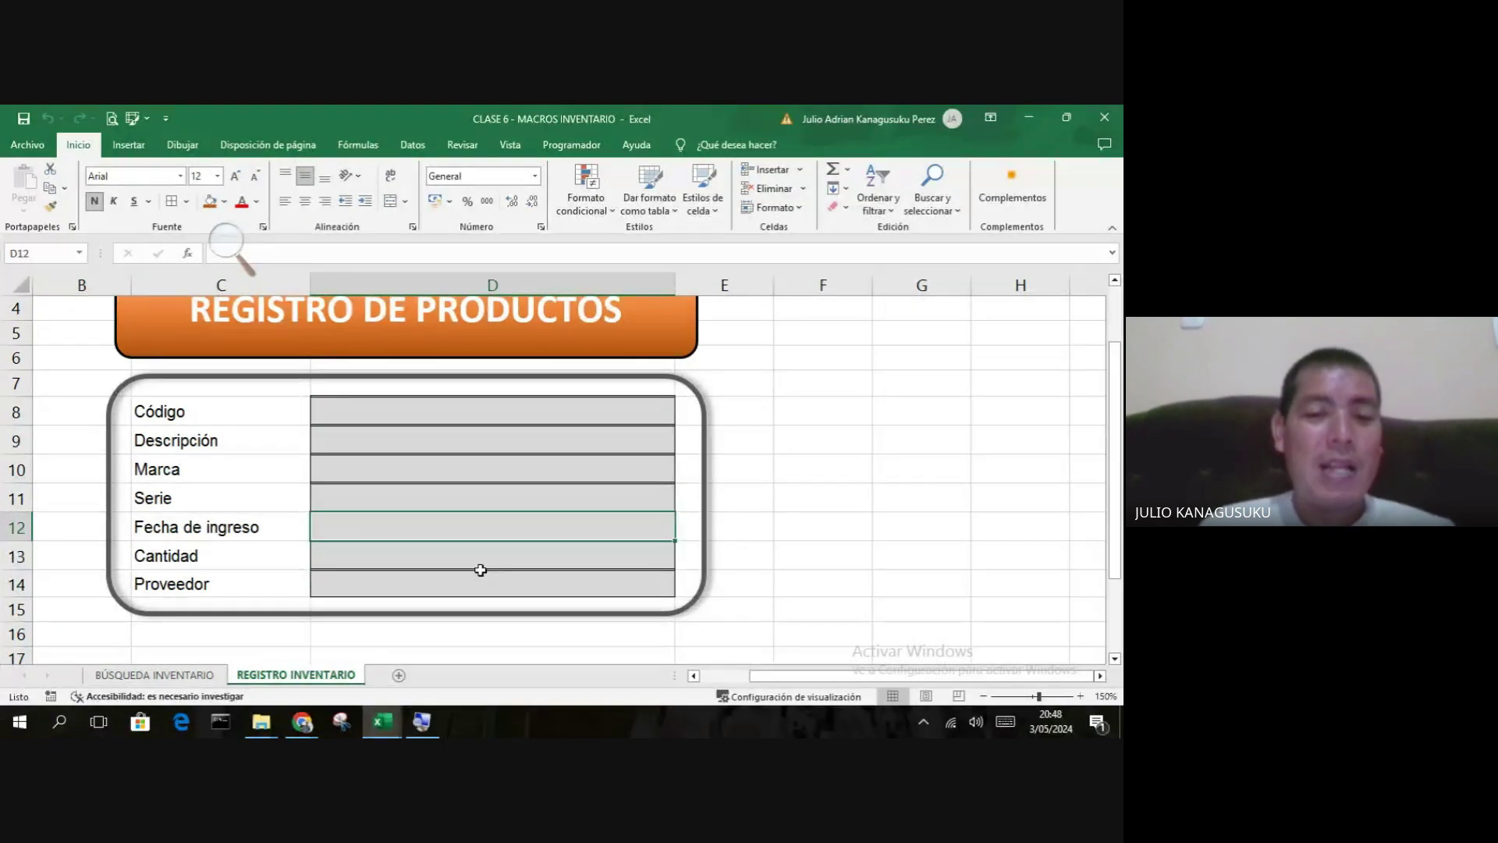
{"action": "left_click", "coordinate": [478, 576]}
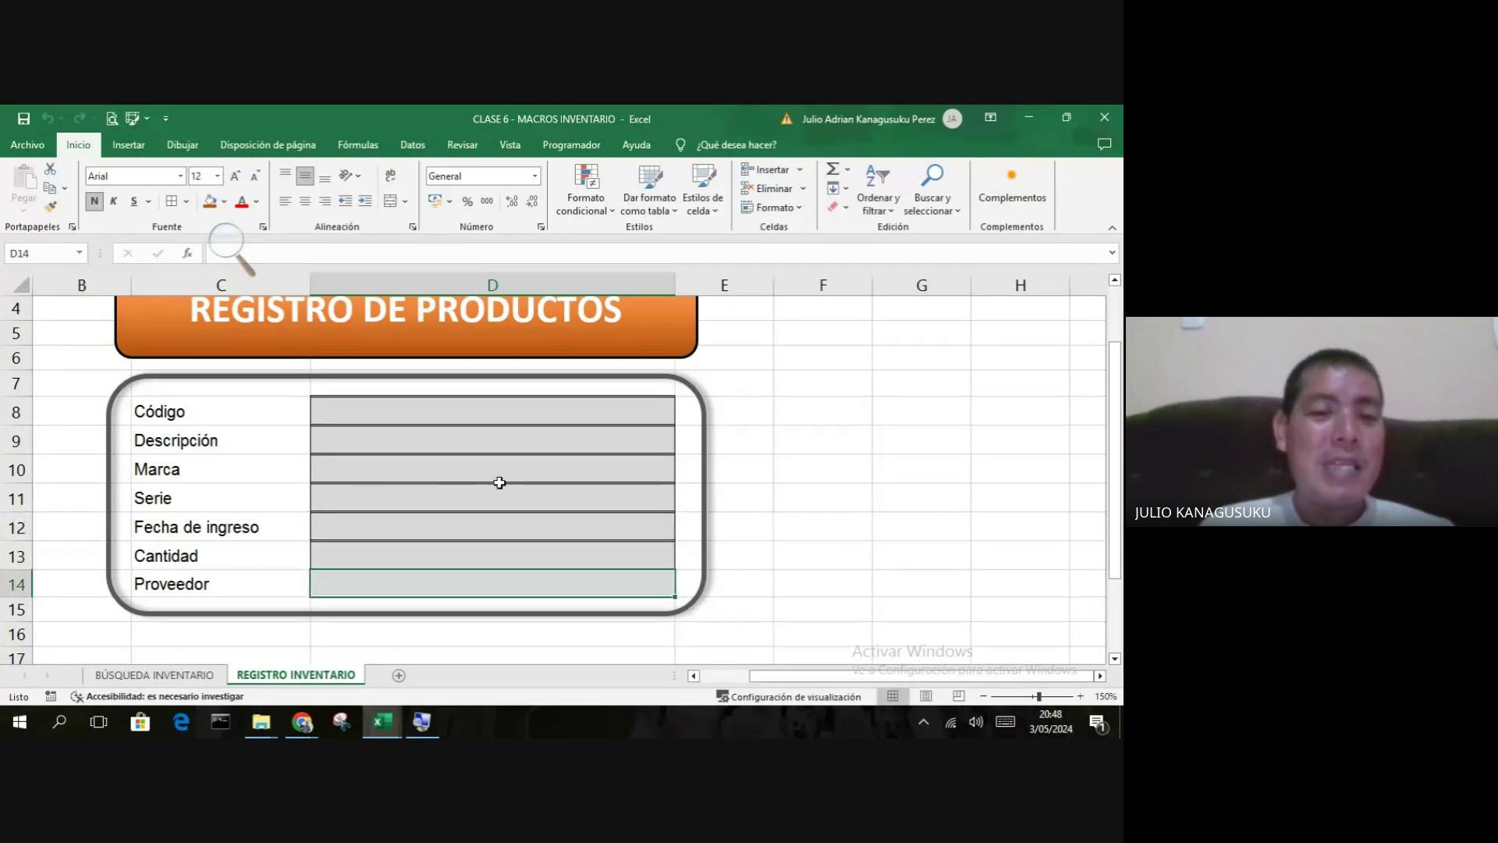
{"action": "left_click_drag", "start_coordinate": [482, 417], "coordinate": [488, 578]}
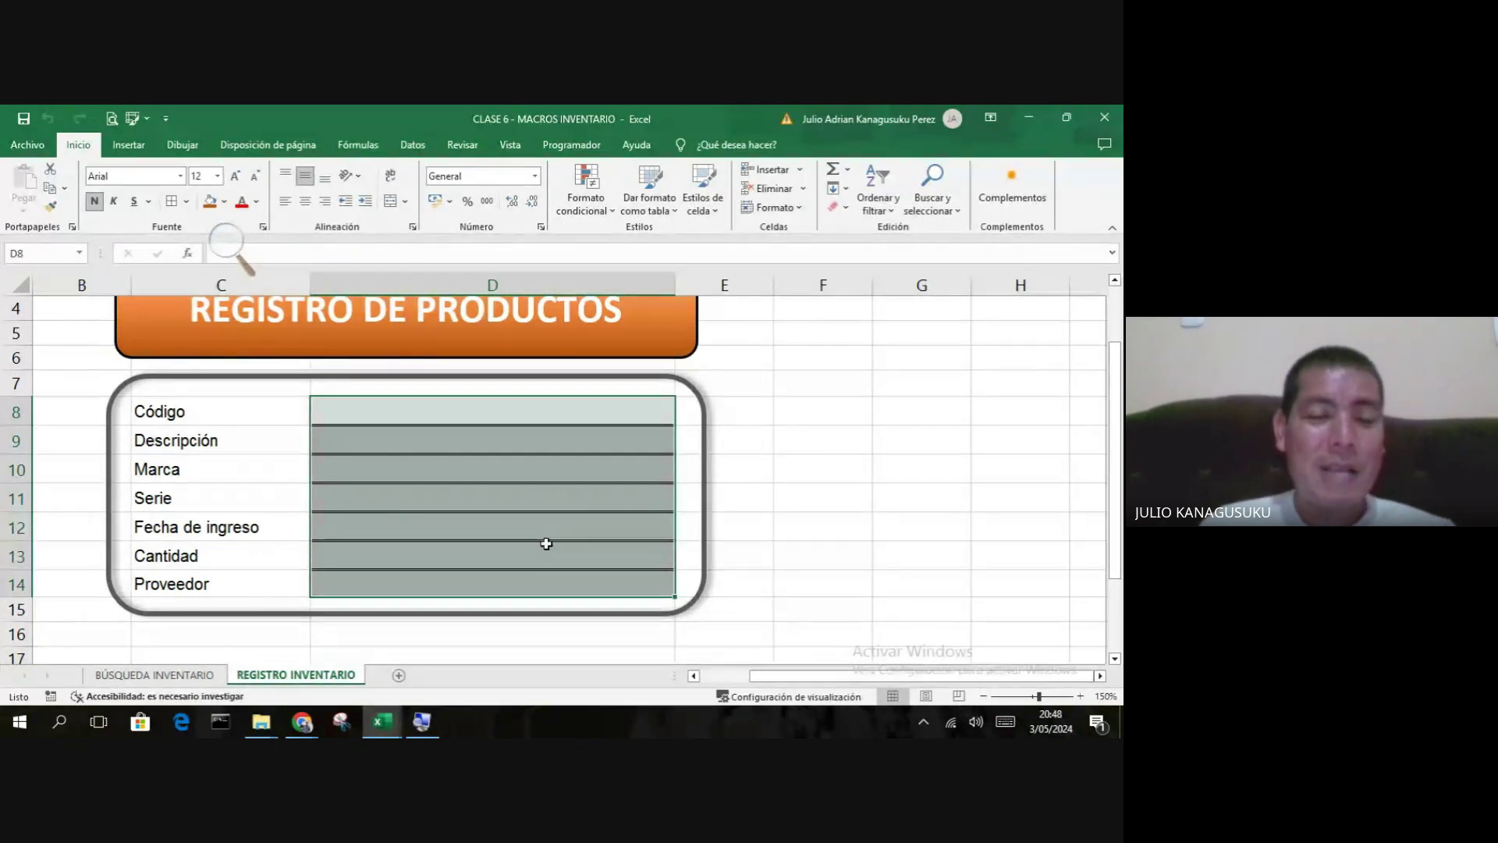
{"action": "left_click", "coordinate": [788, 523]}
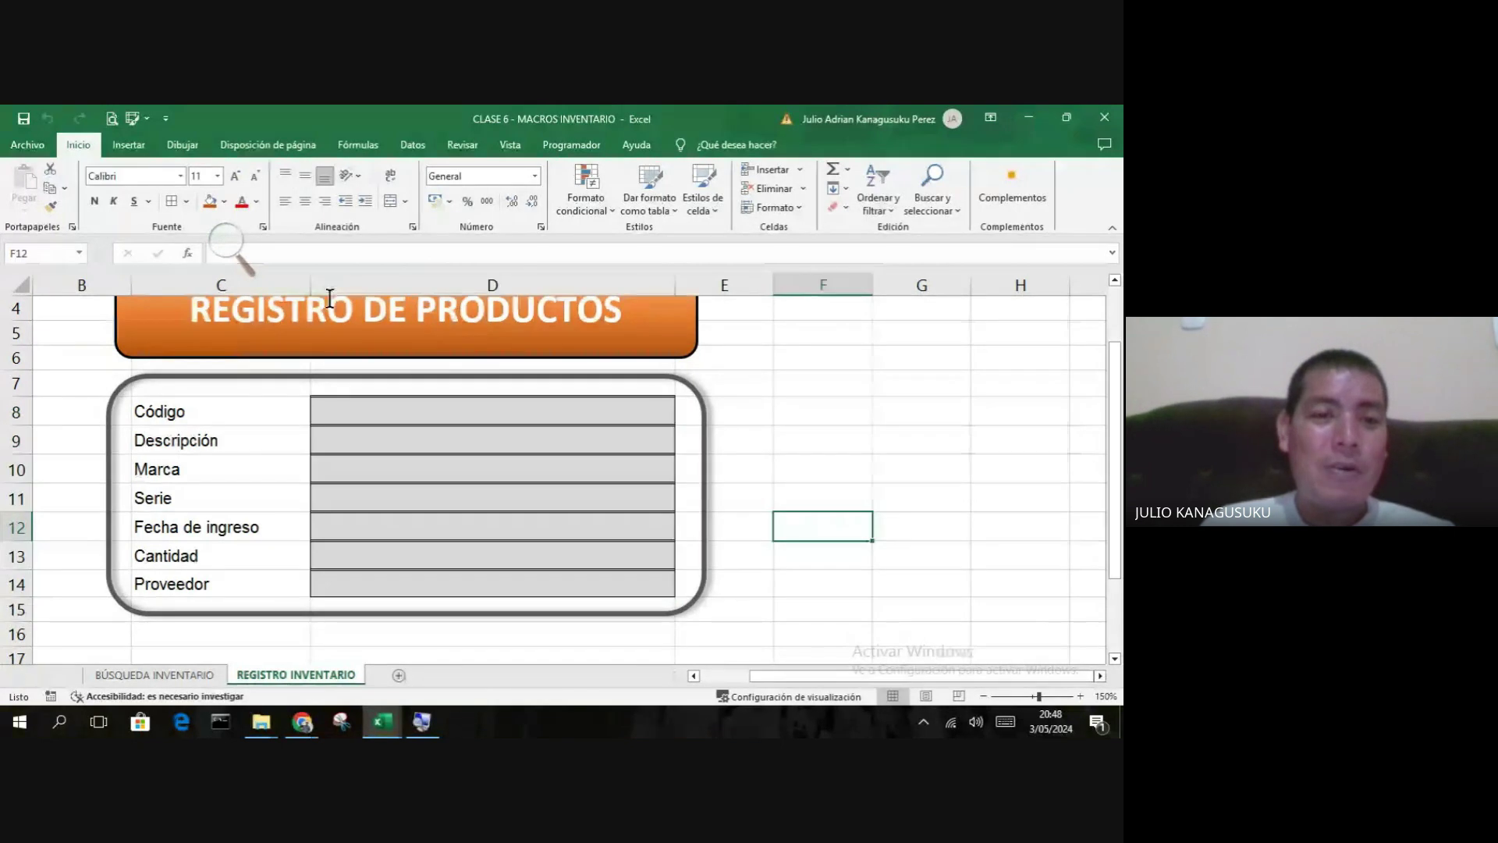
- Add a new sheet after REGISTRO INVENTARIO and name it BBDD
{"action": "left_click", "coordinate": [227, 245]}
{"action": "left_click", "coordinate": [250, 247]}
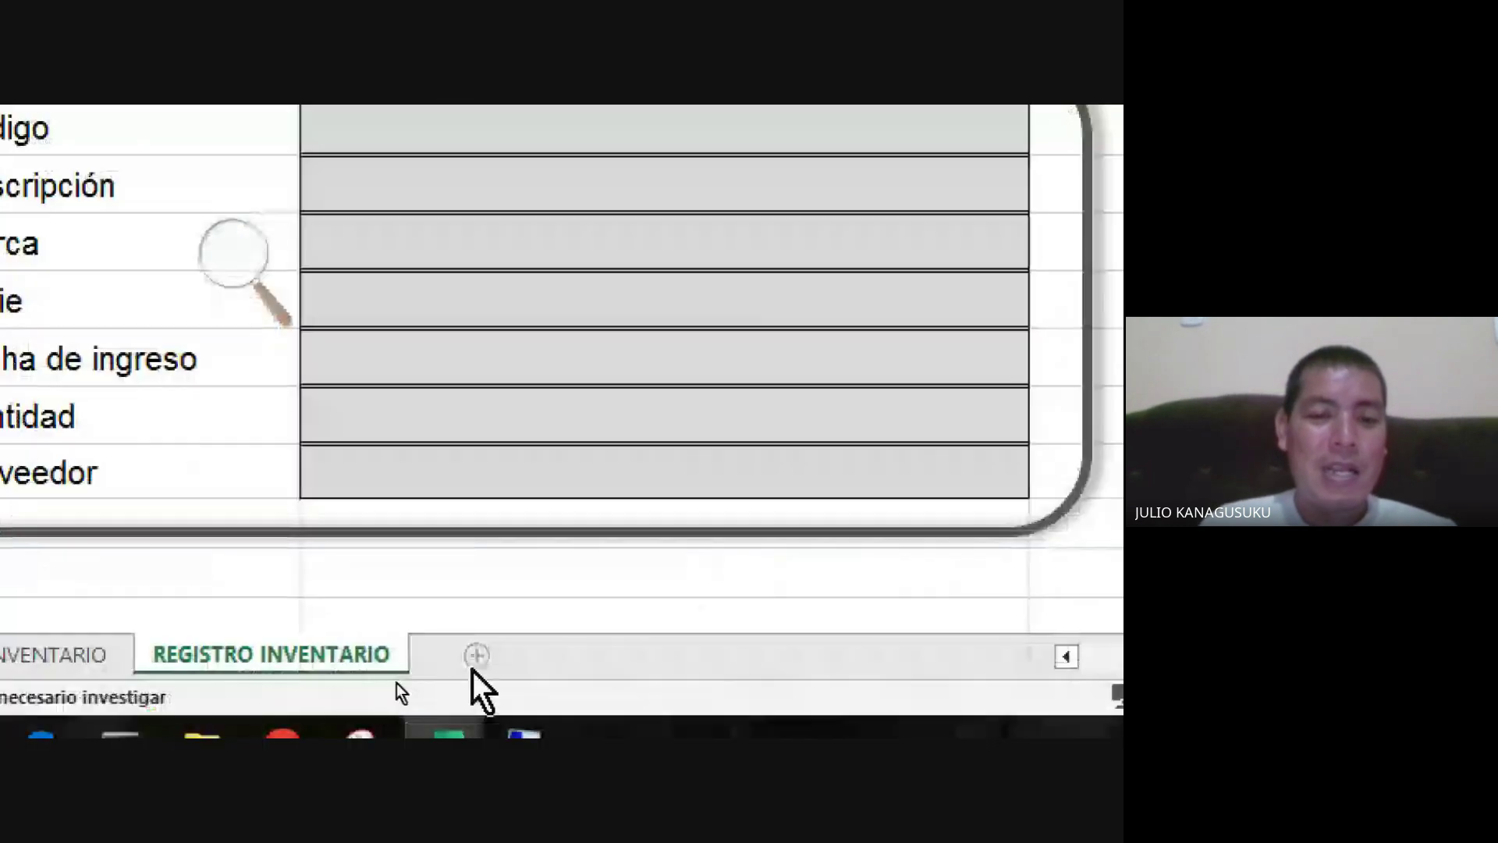
{"action": "left_click", "coordinate": [476, 656]}
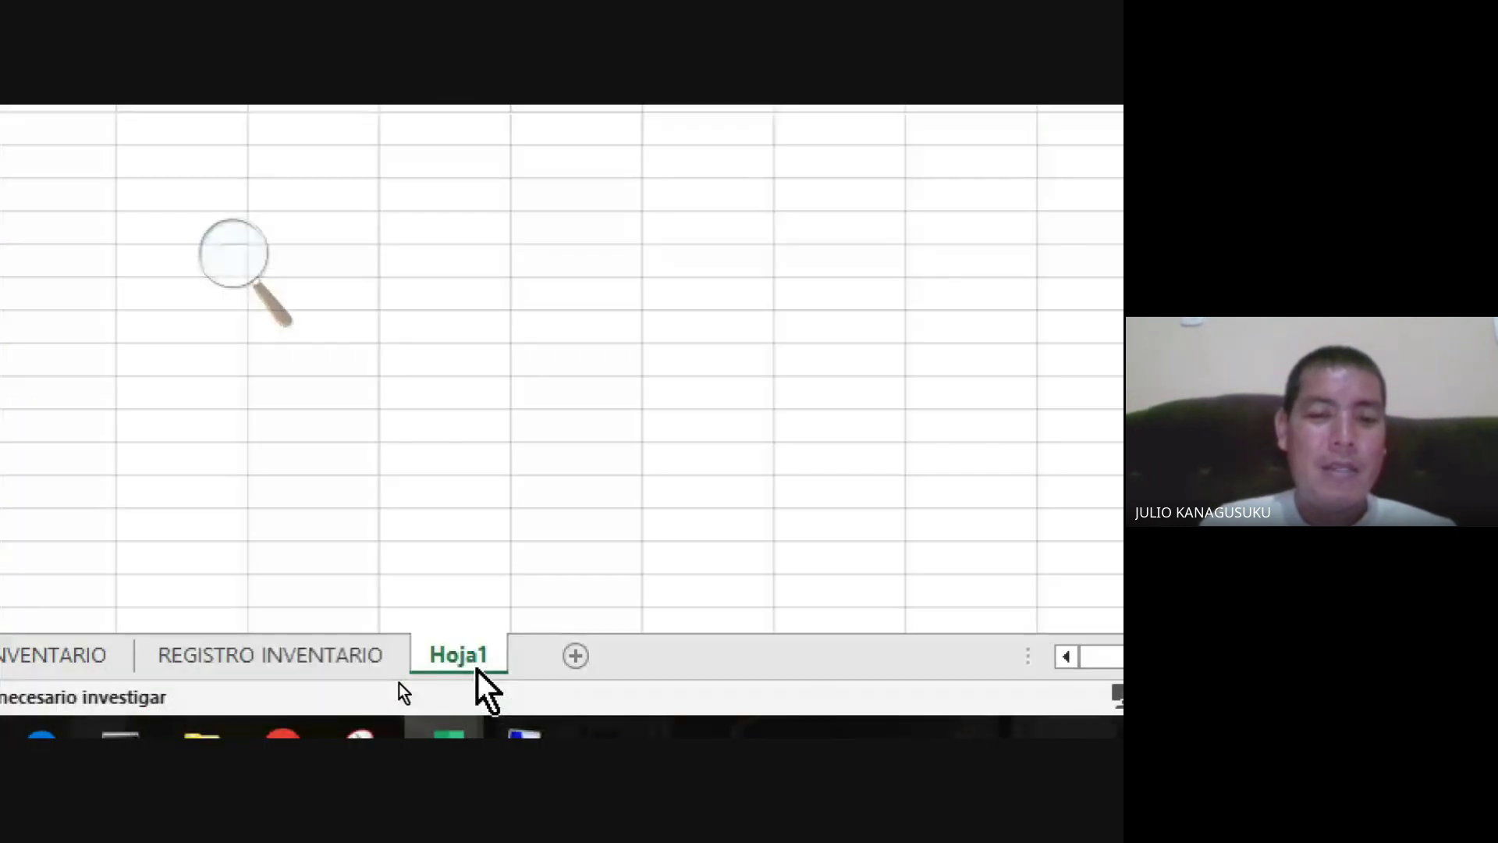
{"action": "double_click", "coordinate": [459, 657]}
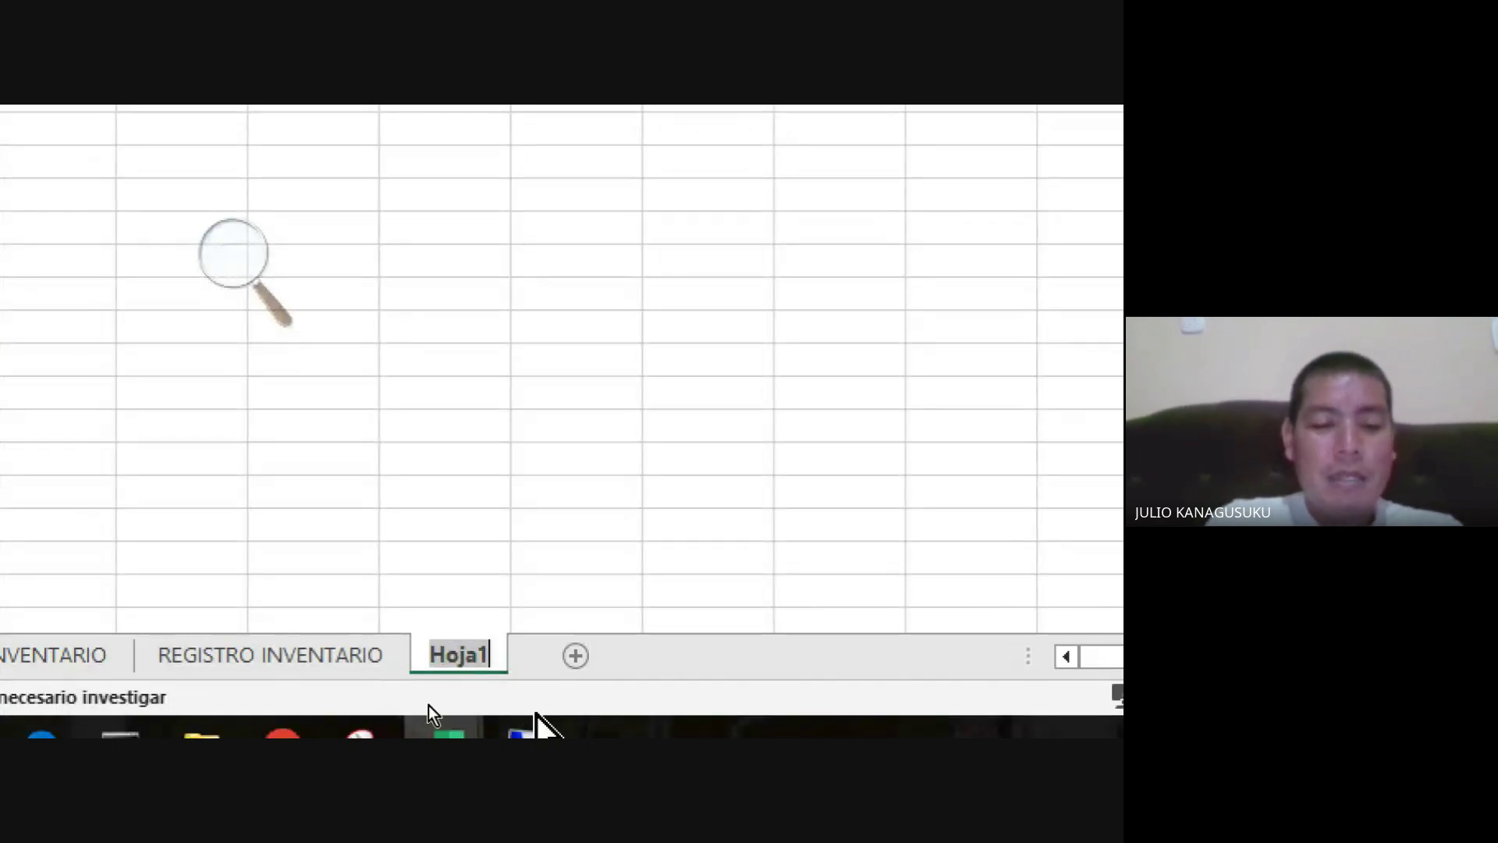
{"action": "type", "text": "BBDD"}
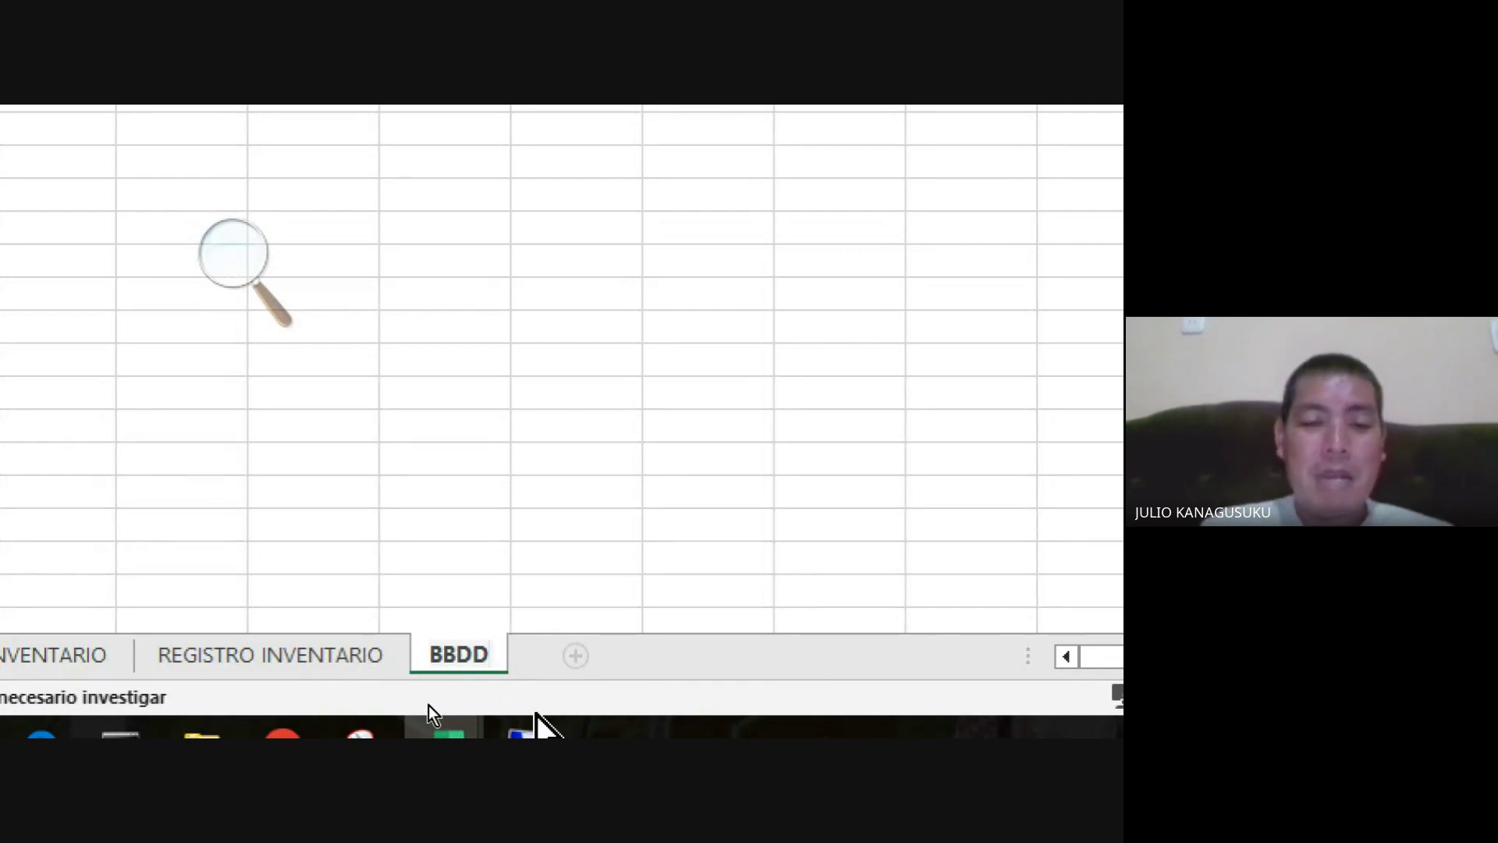
{"action": "key", "text": "Return"}
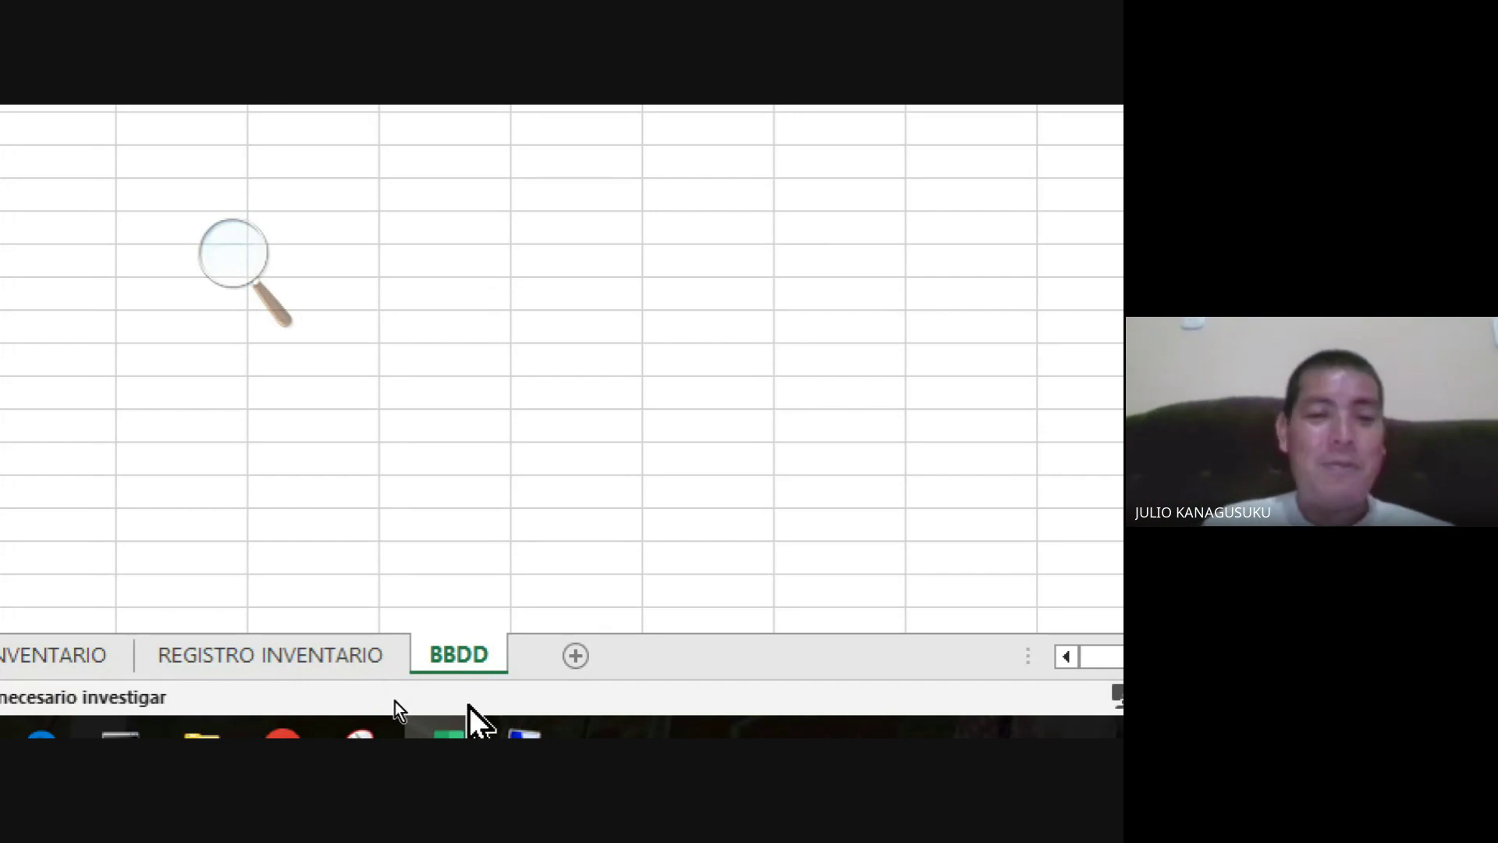
{"action": "left_click", "coordinate": [254, 283]}
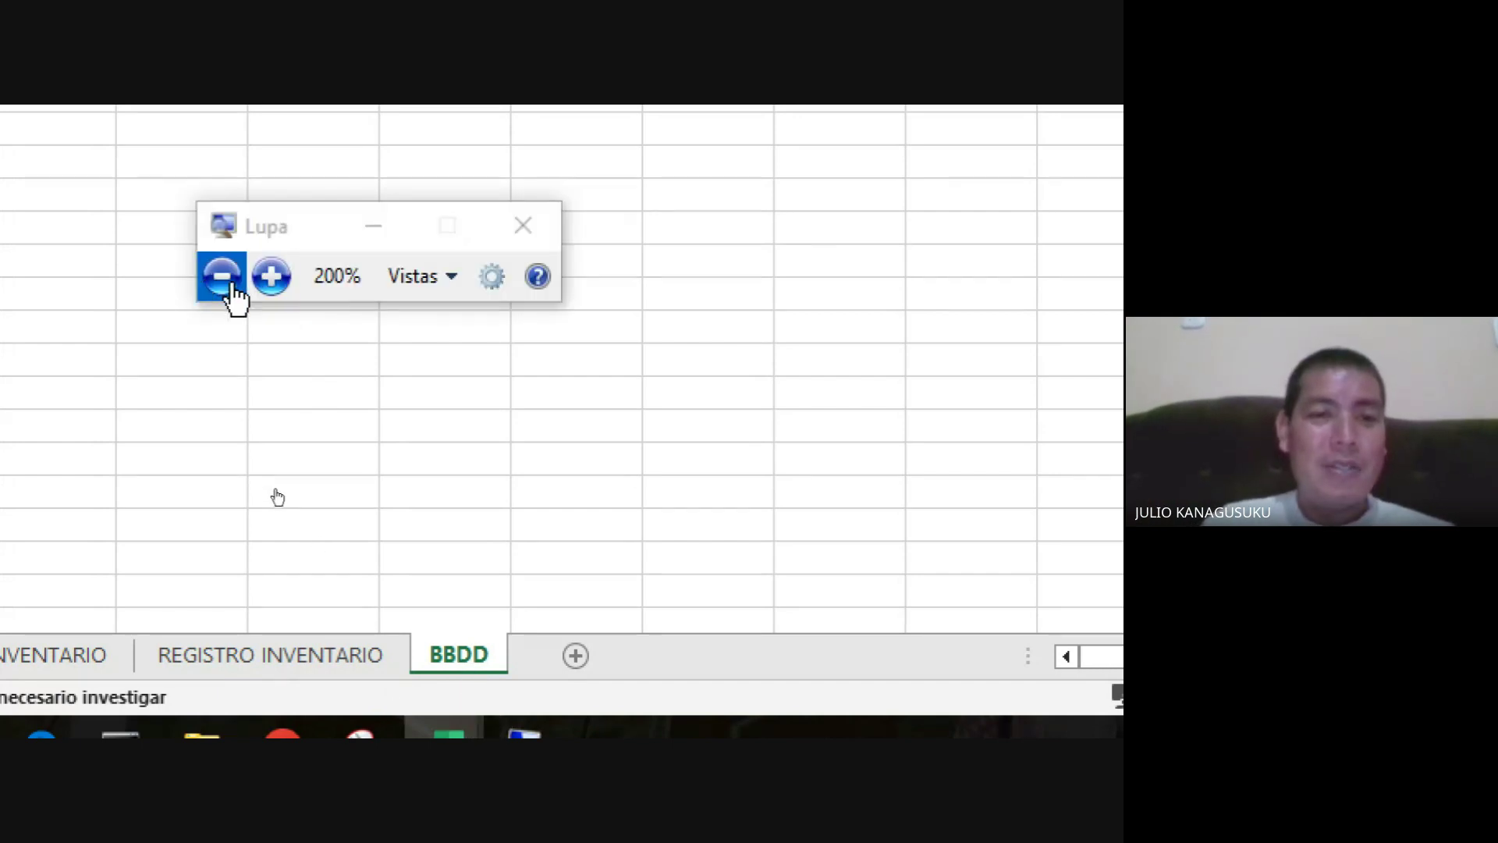
{"action": "left_click", "coordinate": [226, 281]}
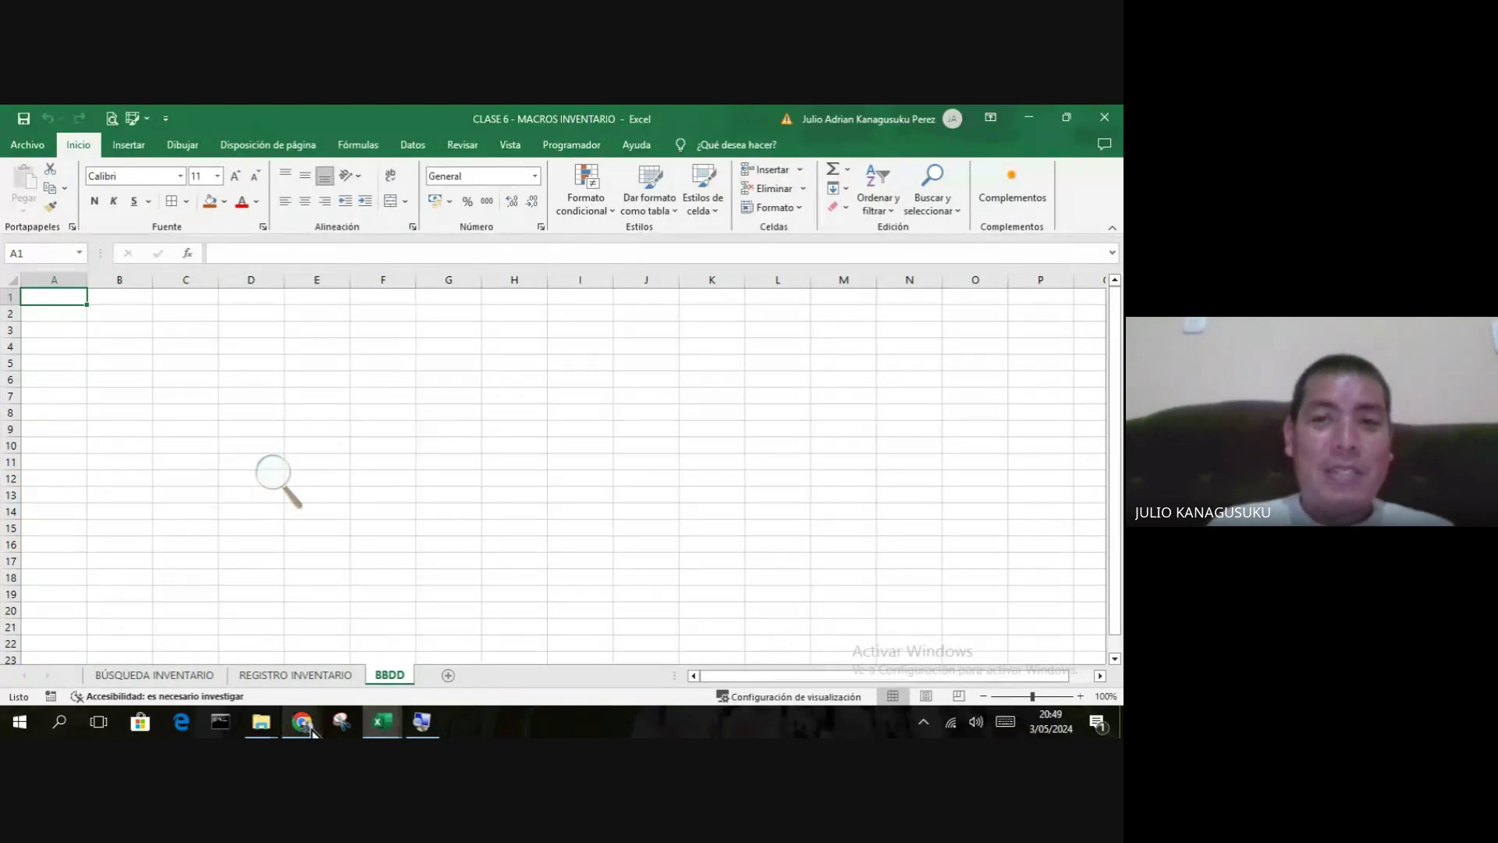
- Copy the field labels C8:C14, from Código to Proveedor, on the REGISTRO INVENTARIO sheet
{"action": "mouse_move", "coordinate": [302, 721]}
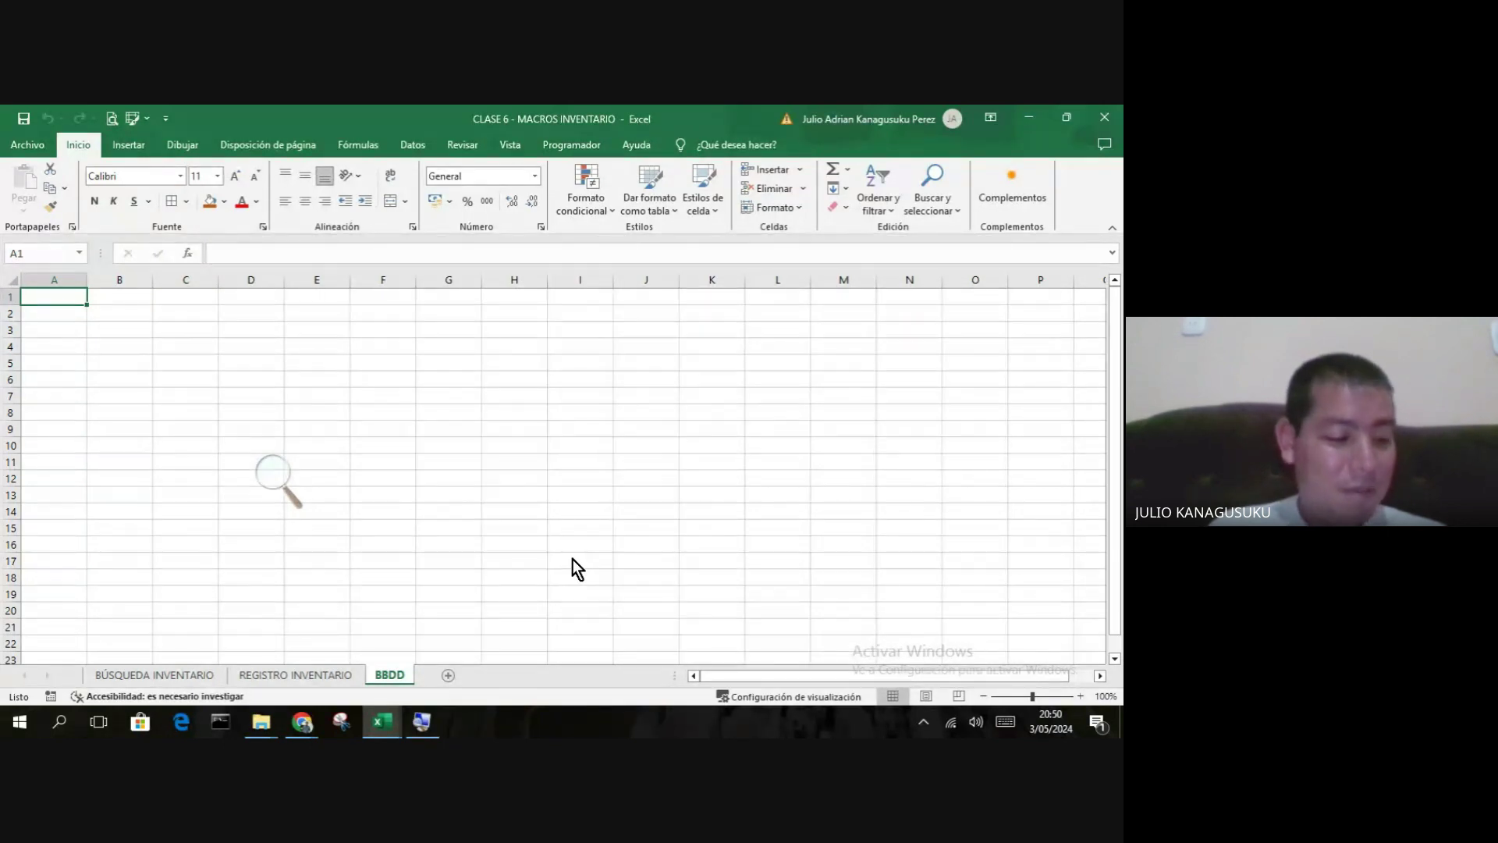
{"action": "left_click", "coordinate": [1078, 694]}
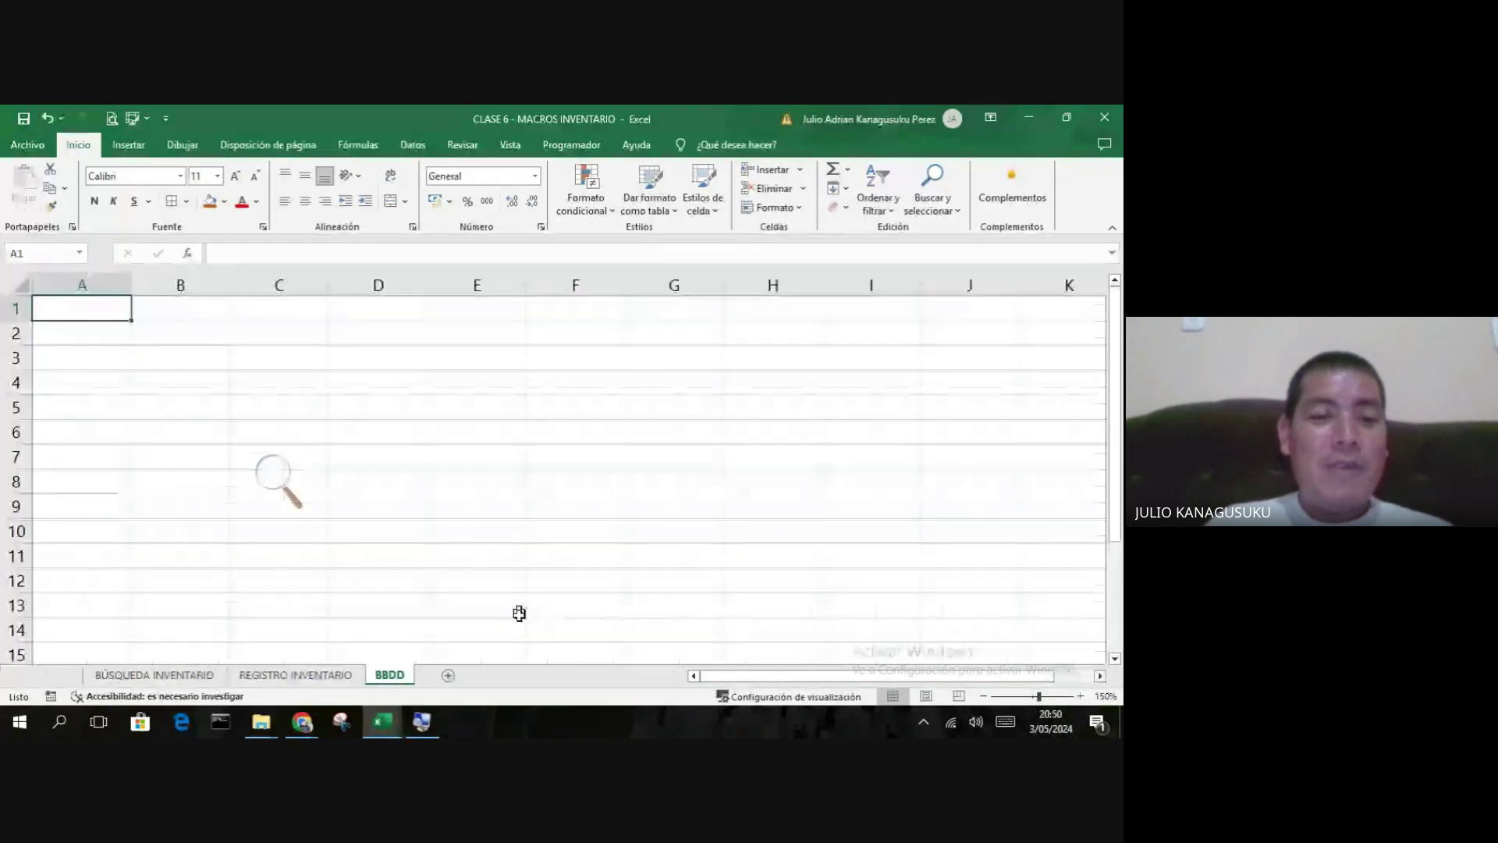
{"action": "left_click", "coordinate": [295, 676]}
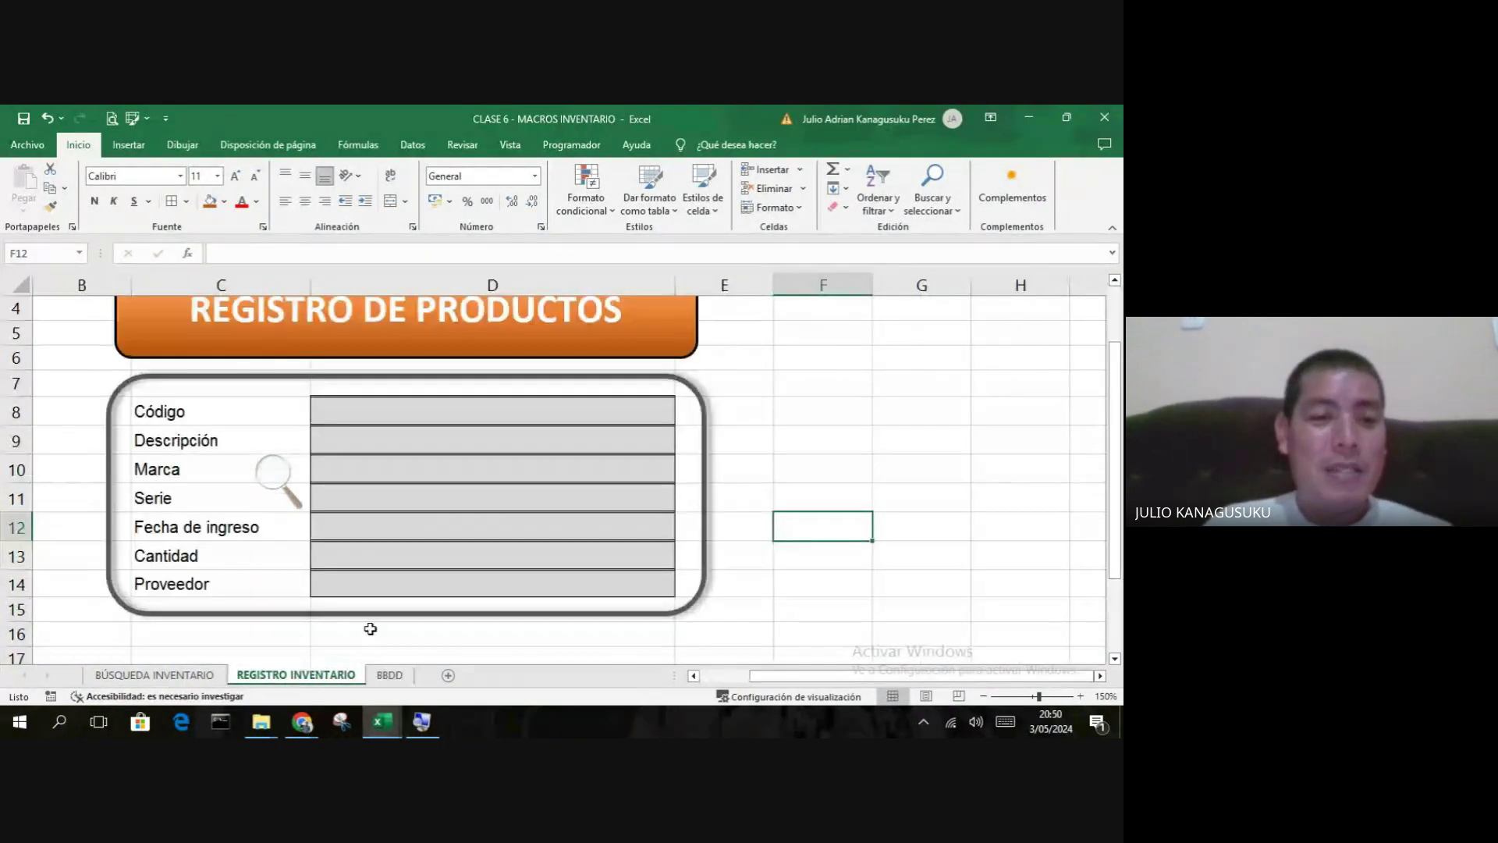
{"action": "left_click", "coordinate": [222, 420]}
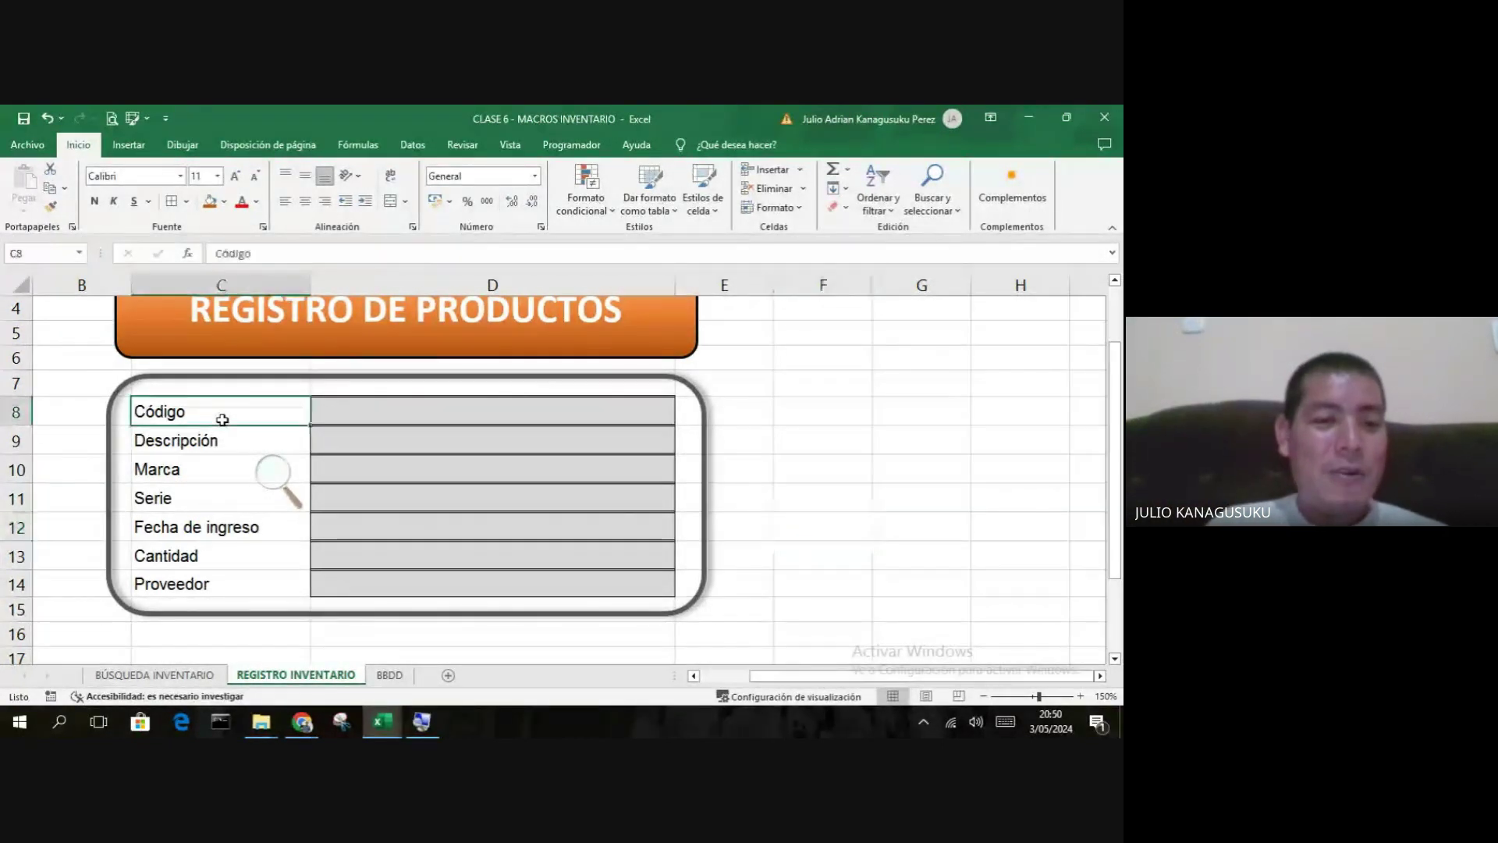
{"action": "left_click_drag", "start_coordinate": [221, 419], "coordinate": [208, 575]}
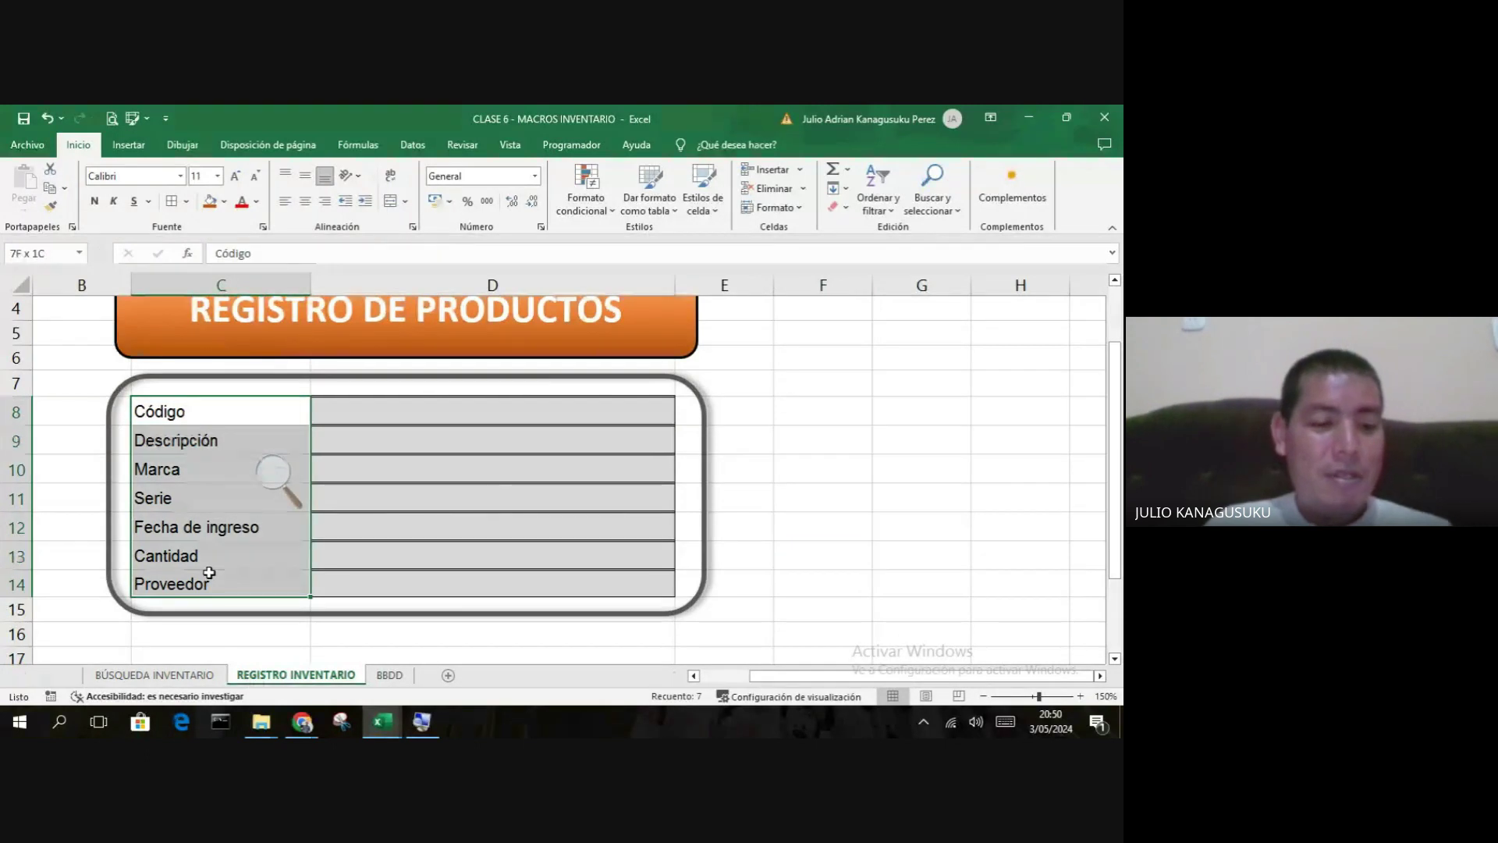
{"action": "key", "text": "ctrl+c"}
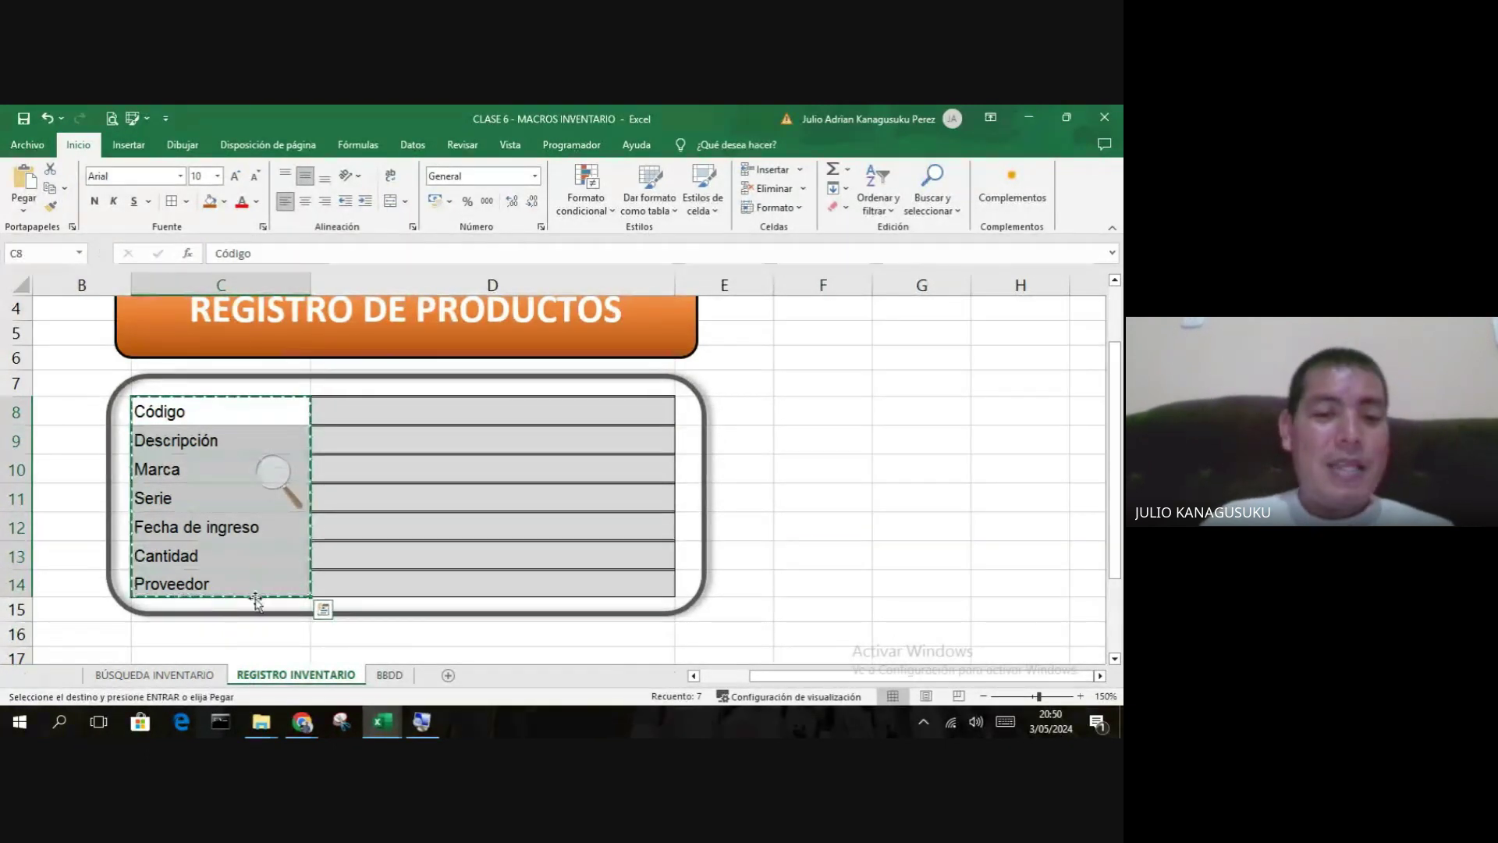
- Paste the copied labels transposed as a header row starting at cell B2 of the BBDD sheet
{"action": "left_click", "coordinate": [391, 677]}
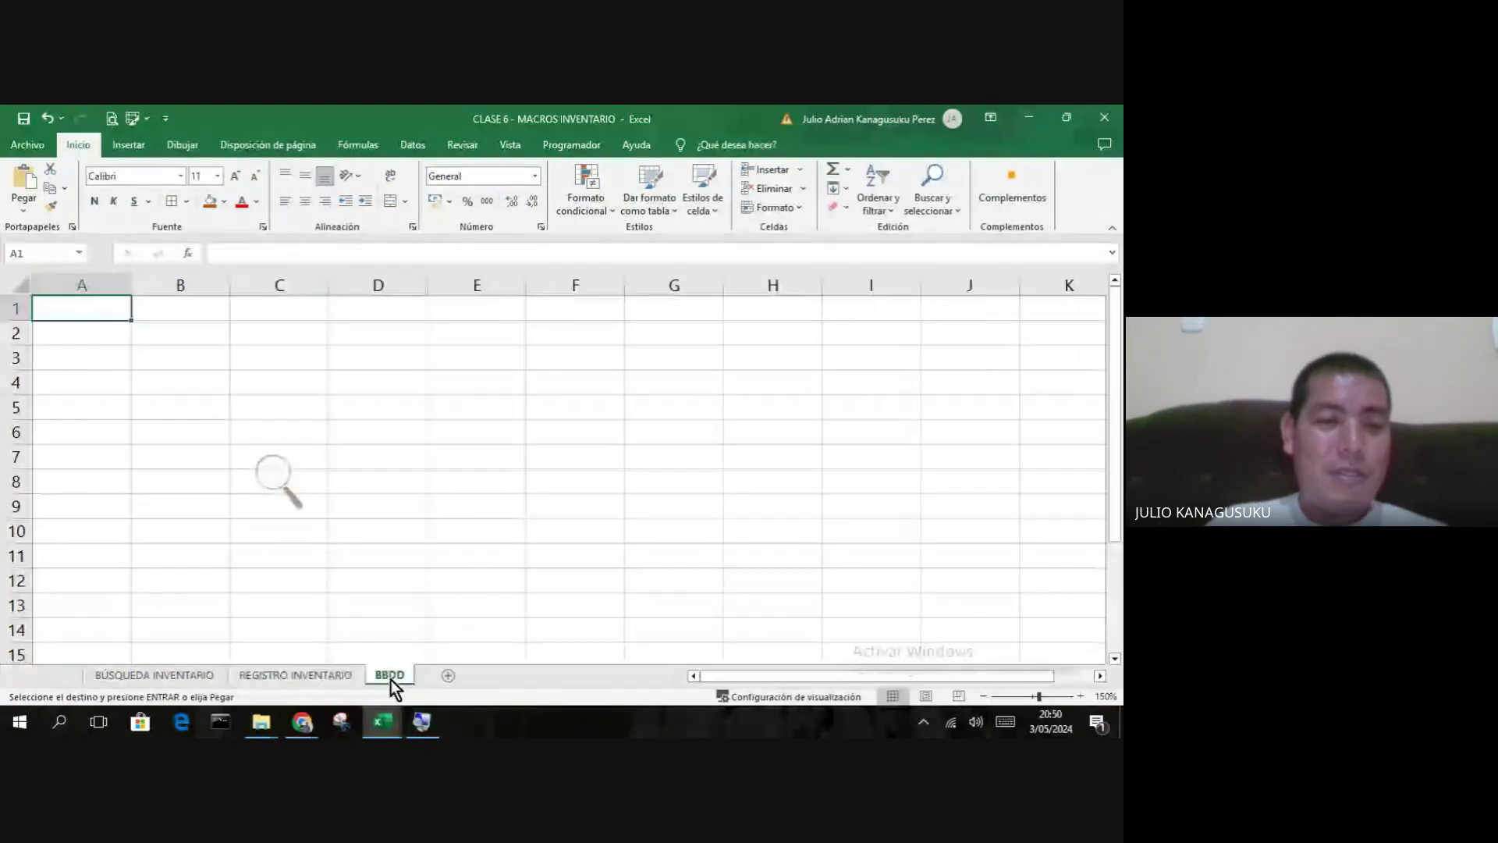
{"action": "left_click", "coordinate": [188, 335]}
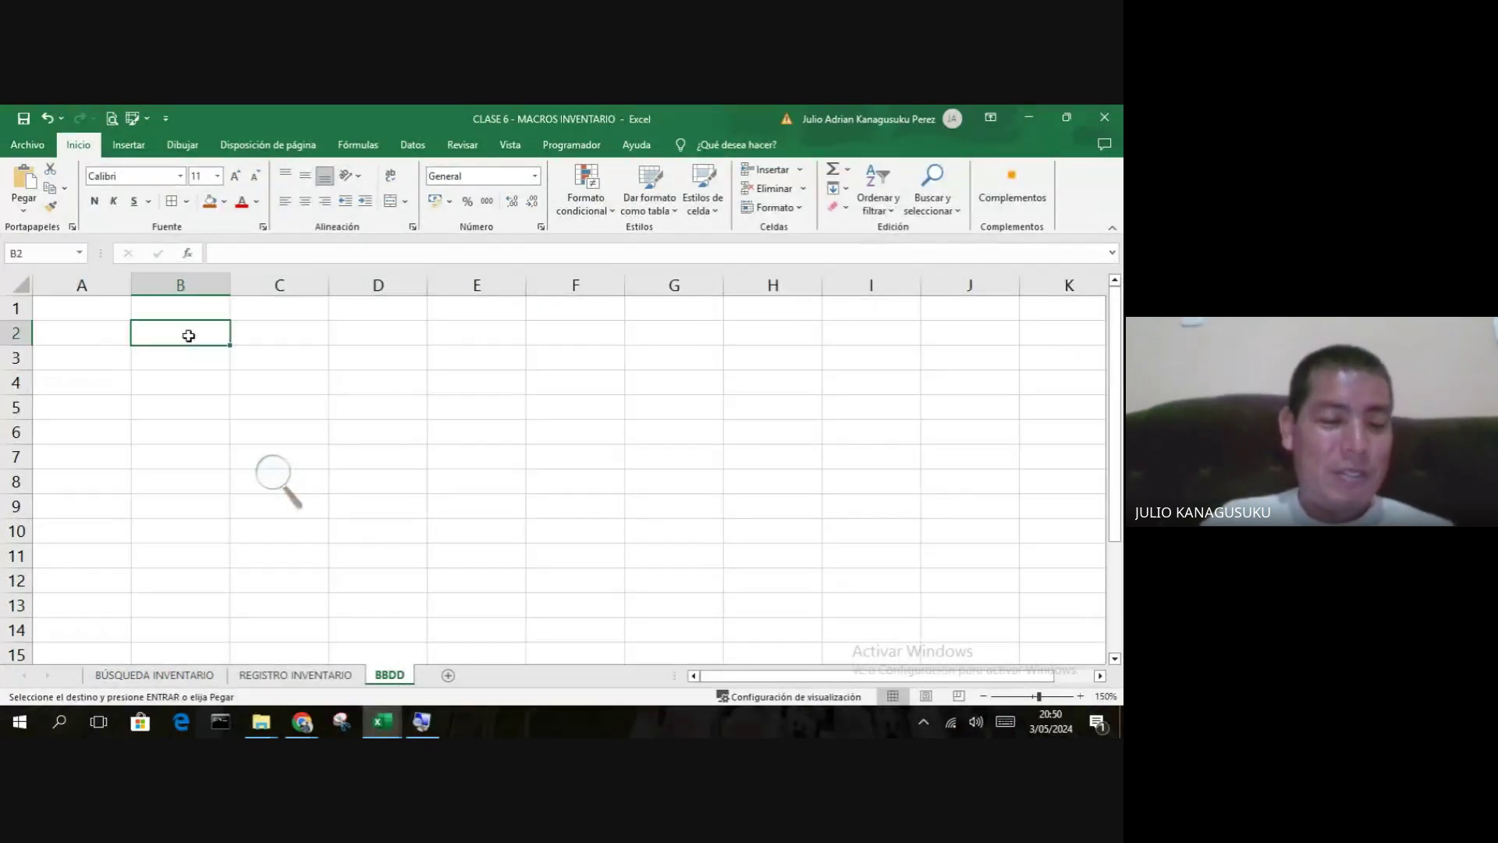
{"action": "left_click", "coordinate": [272, 478]}
{"action": "left_click", "coordinate": [293, 484]}
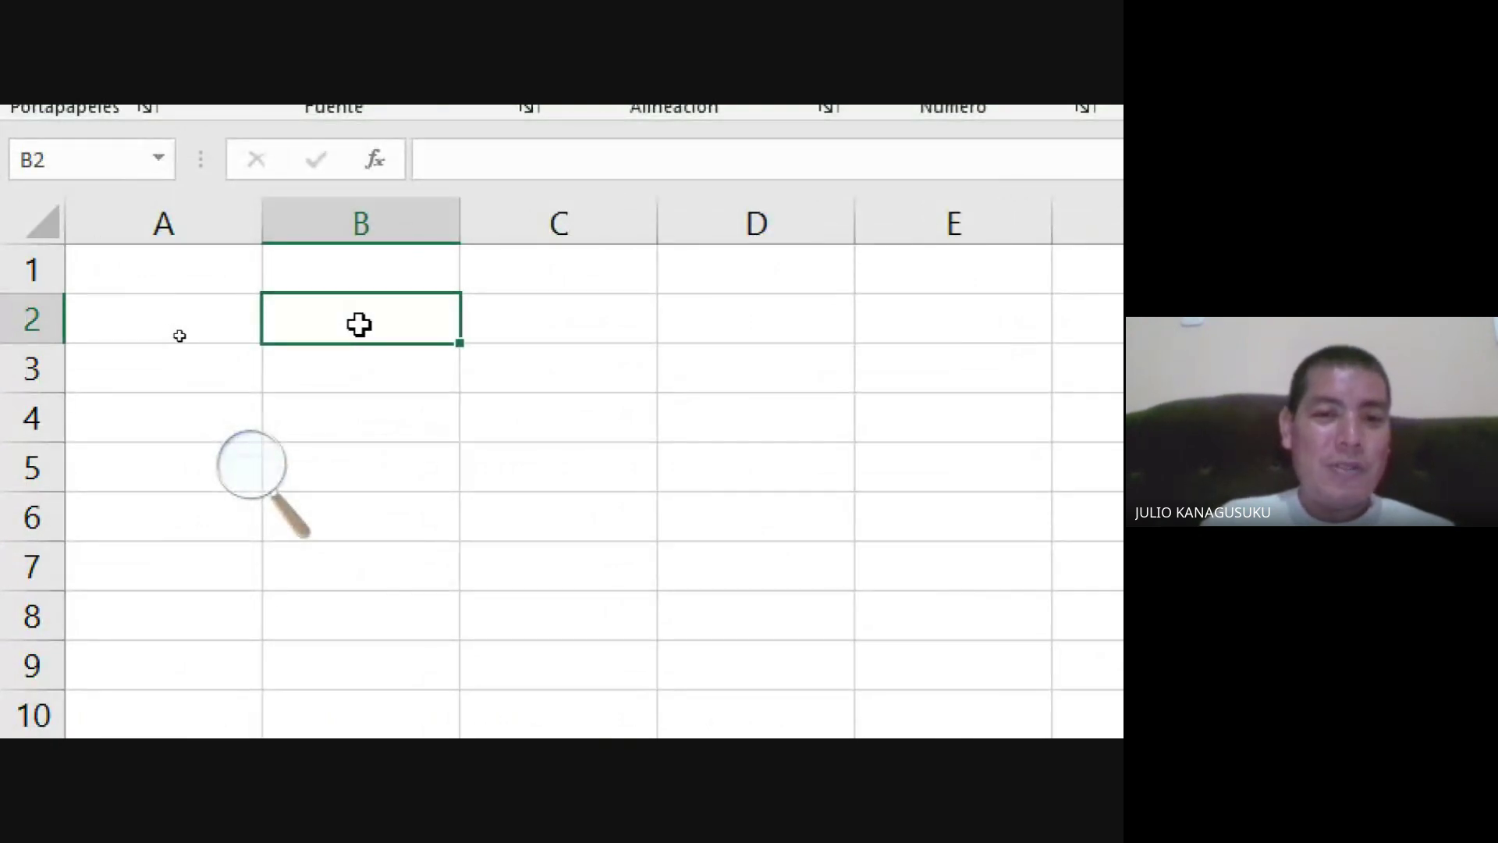
{"action": "right_click", "coordinate": [359, 324]}
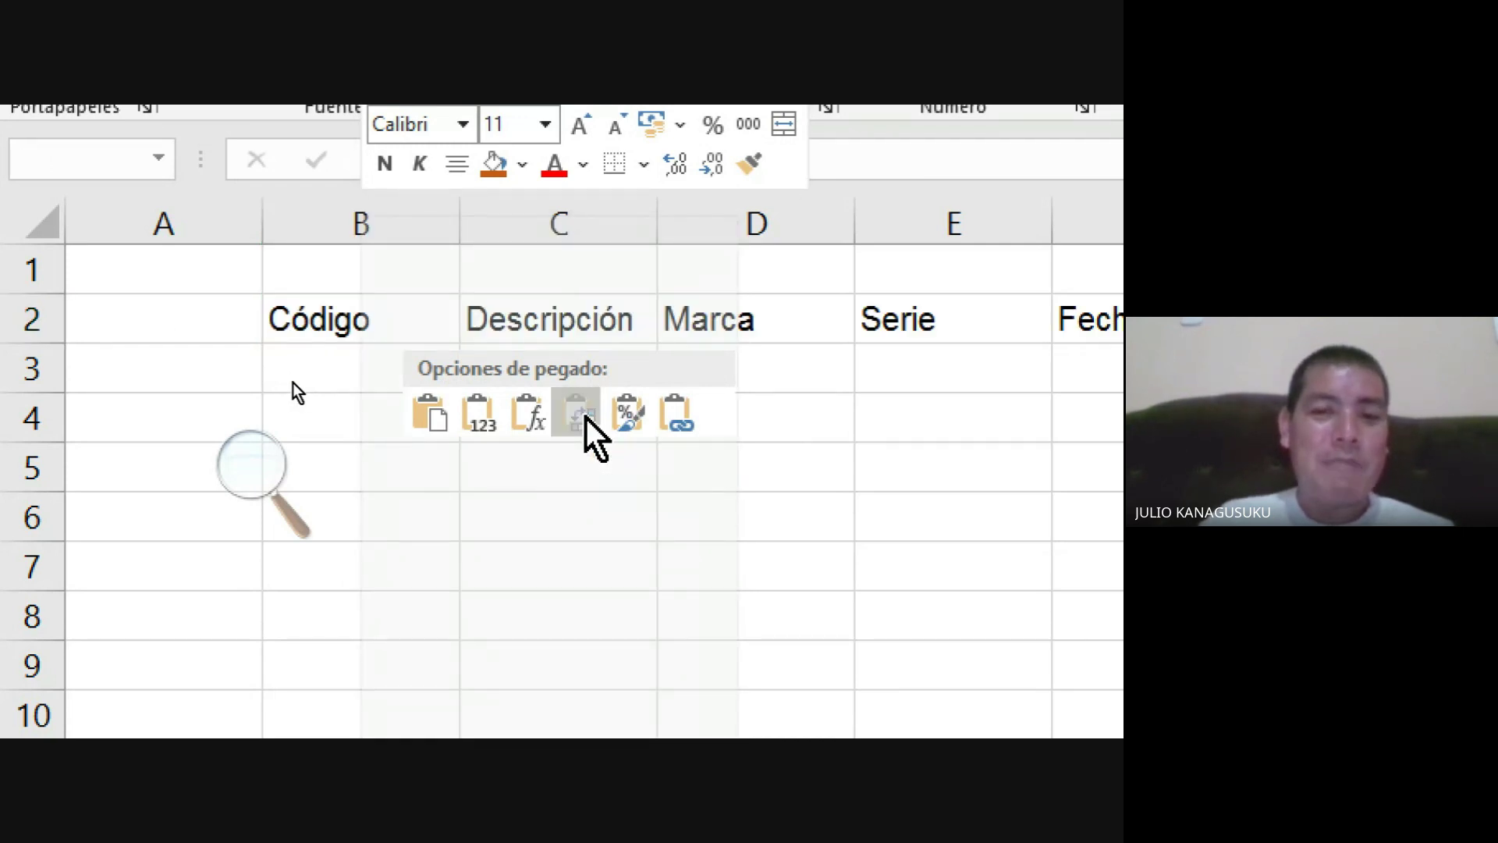
{"action": "left_click", "coordinate": [585, 417]}
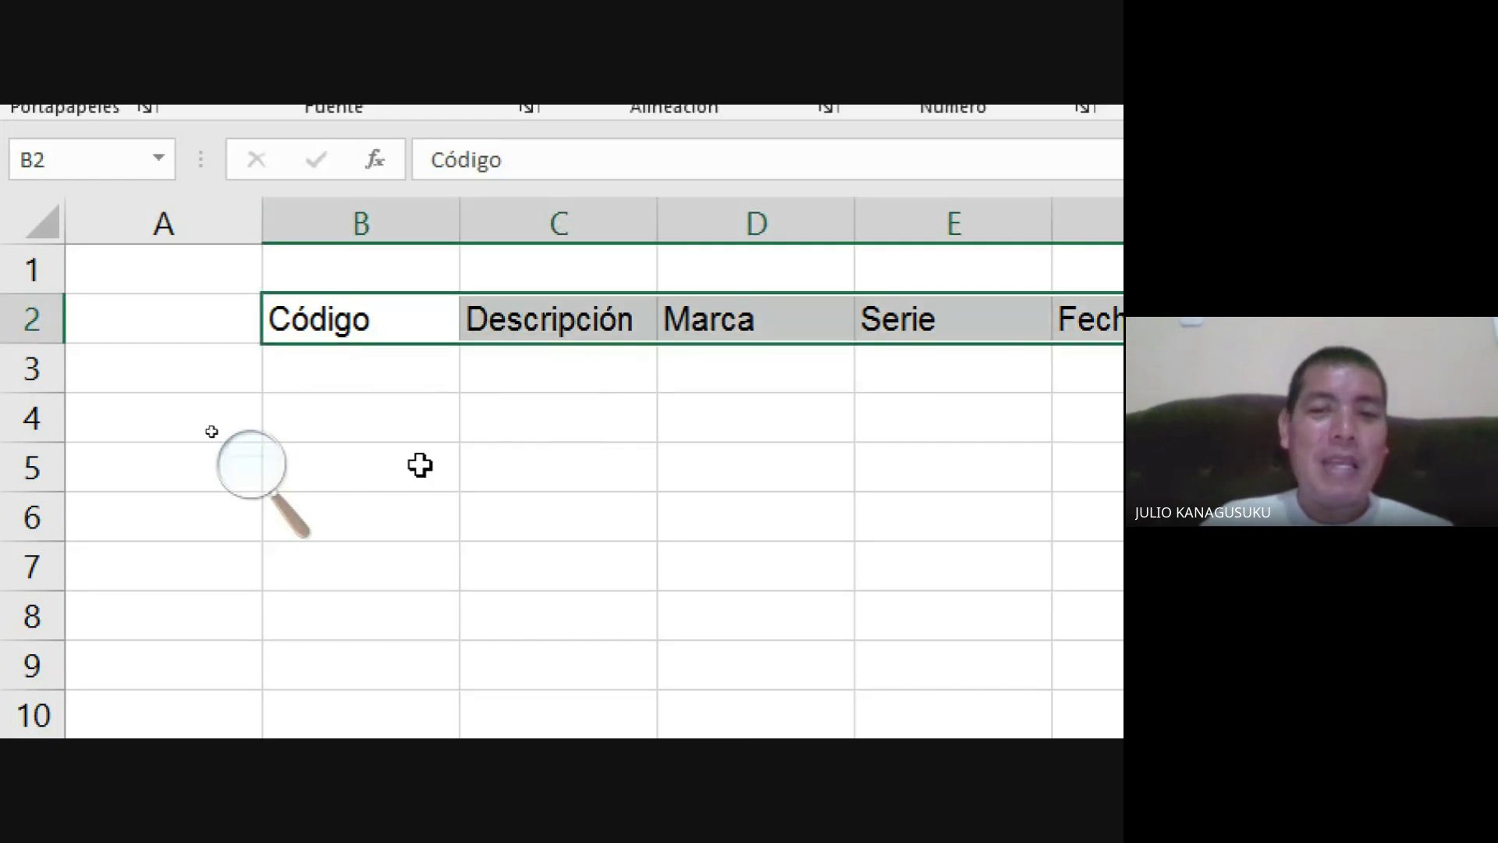
- Autofit column F of the BBDD sheet to the Fecha de ingreso header
{"action": "left_click", "coordinate": [254, 453]}
{"action": "left_click", "coordinate": [234, 495]}
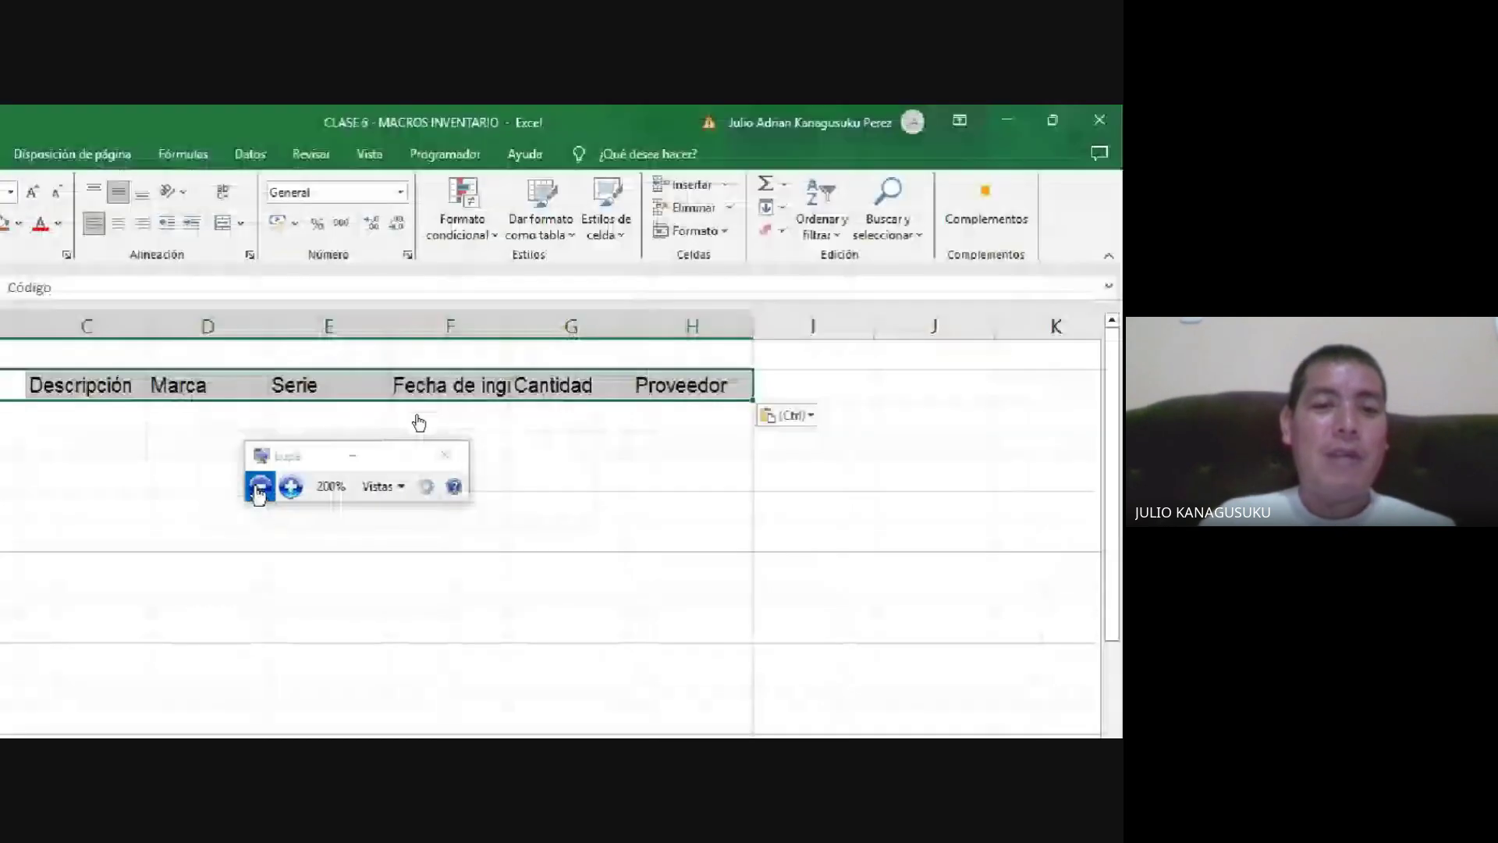
{"action": "left_click_drag", "start_coordinate": [457, 390], "coordinate": [484, 531]}
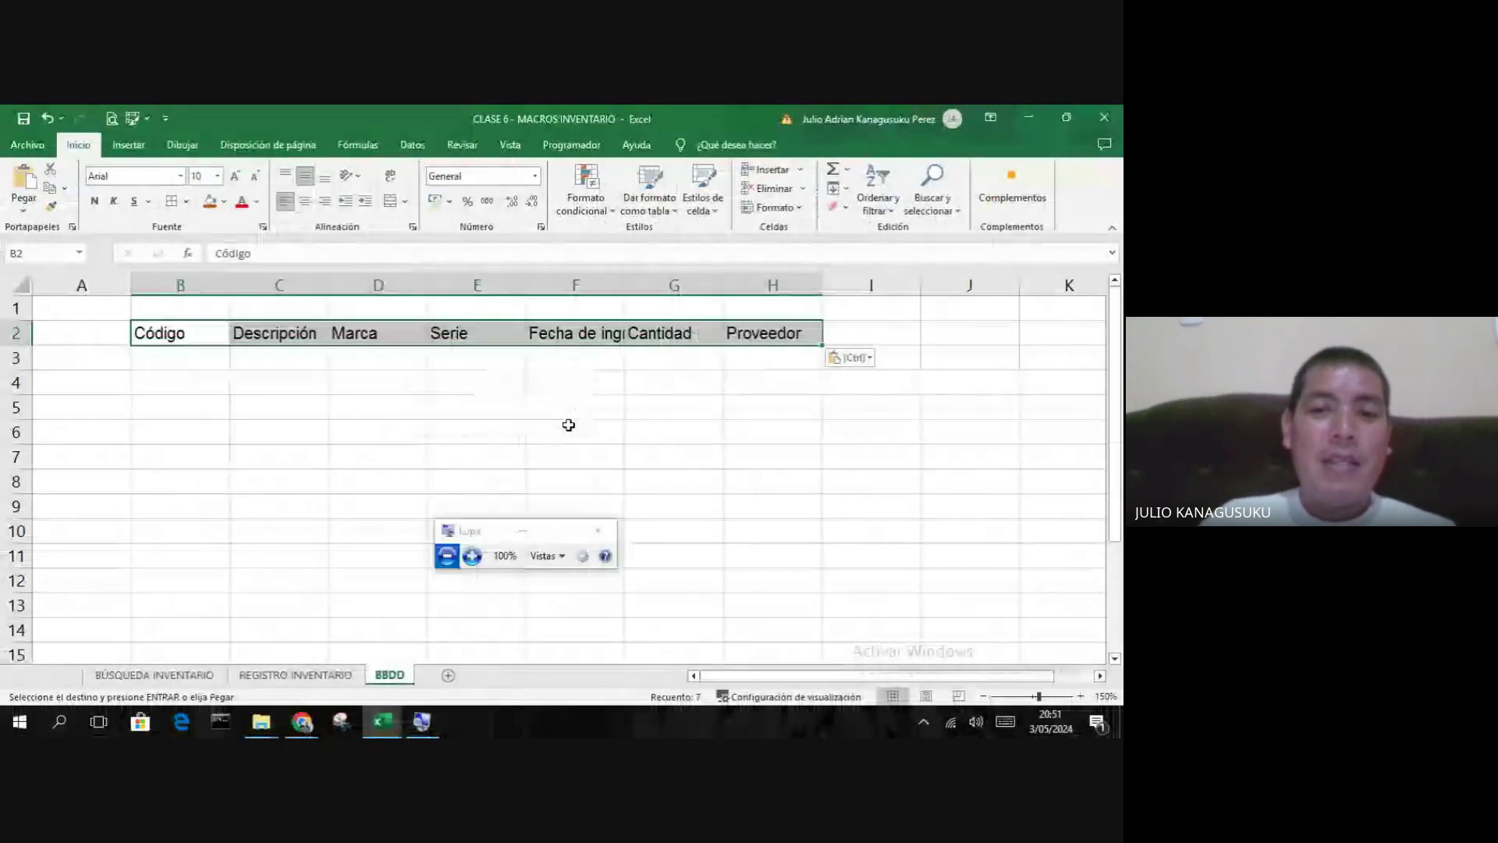
{"action": "left_click", "coordinate": [569, 431]}
{"action": "double_click", "coordinate": [625, 293]}
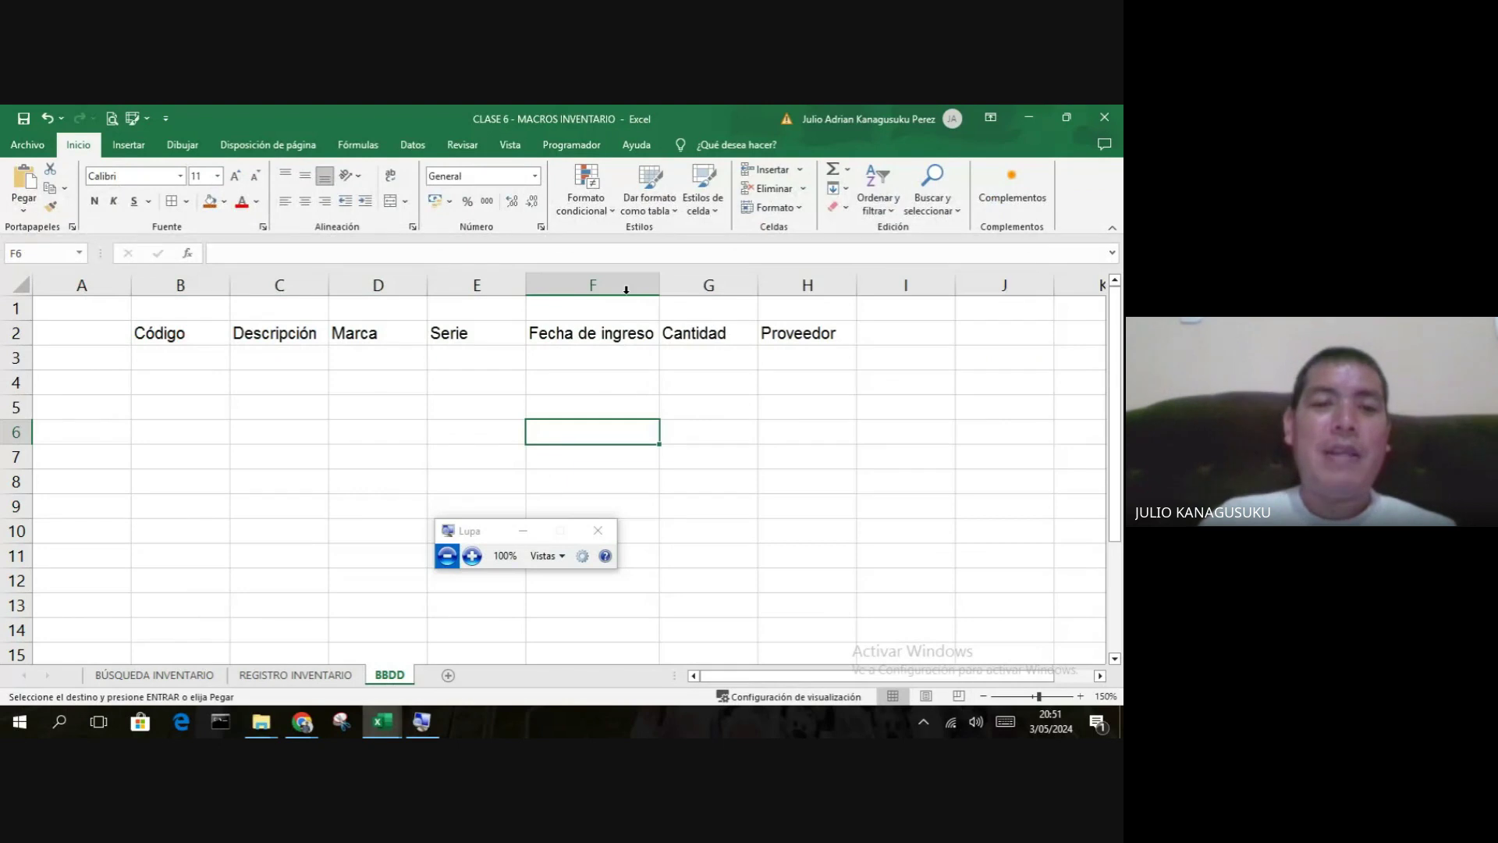
- Centre the header labels in B2:H2 of the BBDD sheet horizontally
{"action": "key", "text": "Up"}
{"action": "key", "text": "Right"}
{"action": "left_click_drag", "start_coordinate": [209, 336], "coordinate": [776, 337]}
{"action": "key", "text": "ctrl+v"}
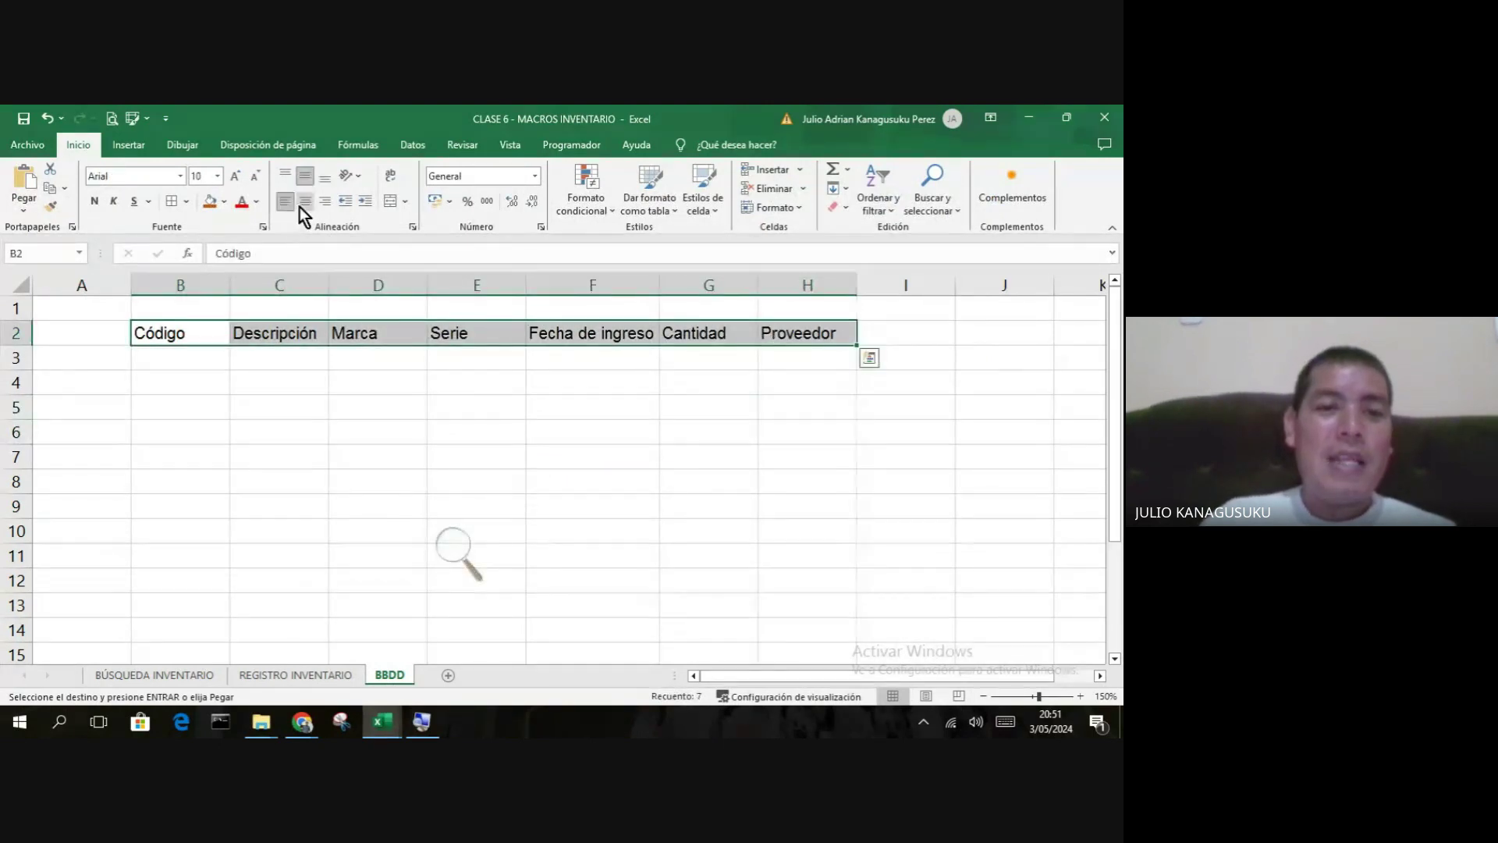
{"action": "left_click", "coordinate": [299, 208]}
{"action": "left_click", "coordinate": [392, 415]}
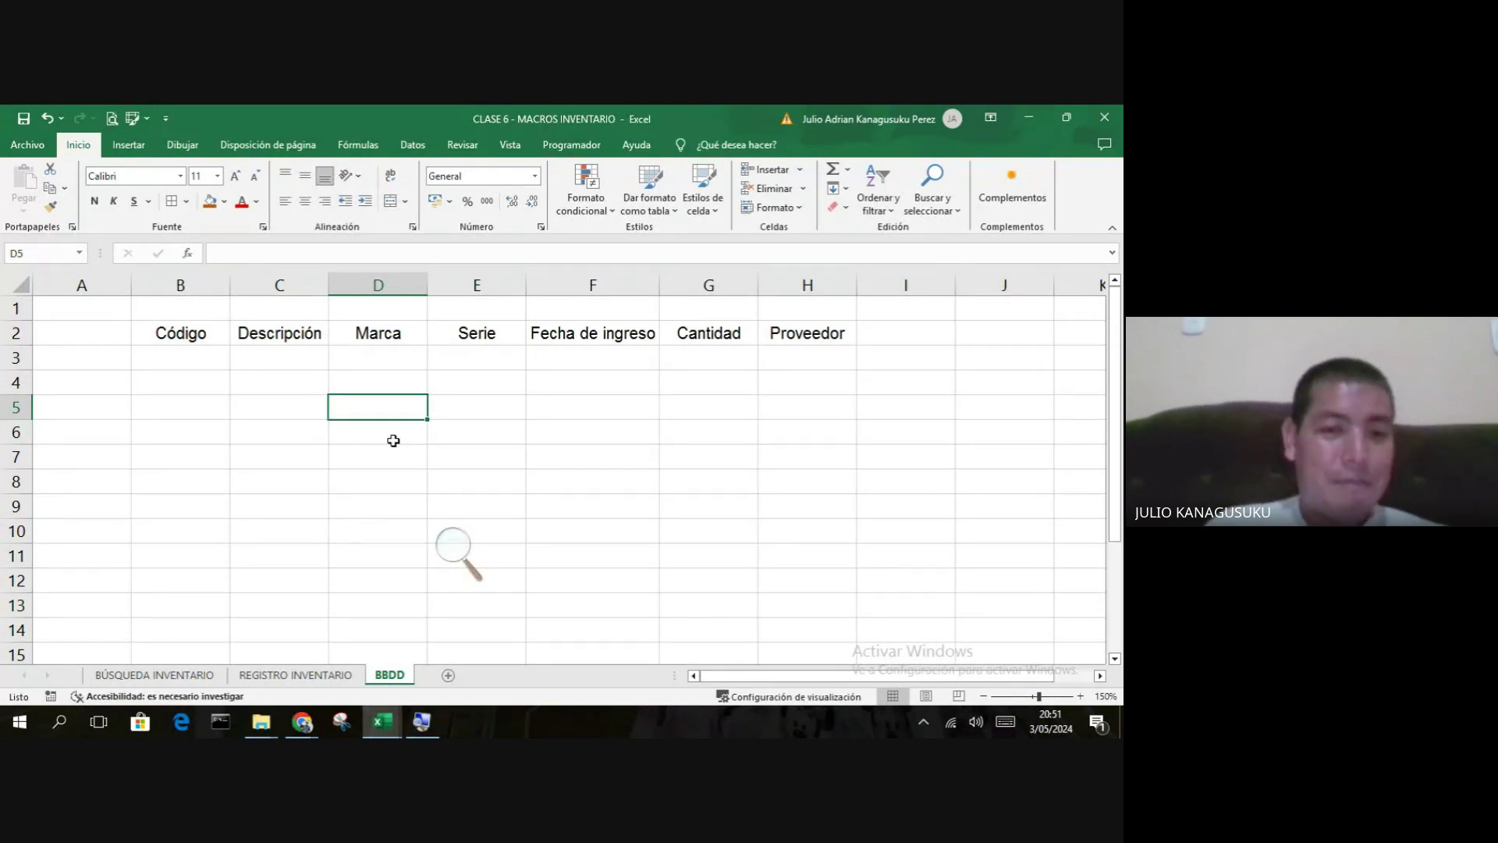
- Apply borders to all cells of B2:H3, covering the headers and the empty row below
{"action": "left_click", "coordinate": [205, 336]}
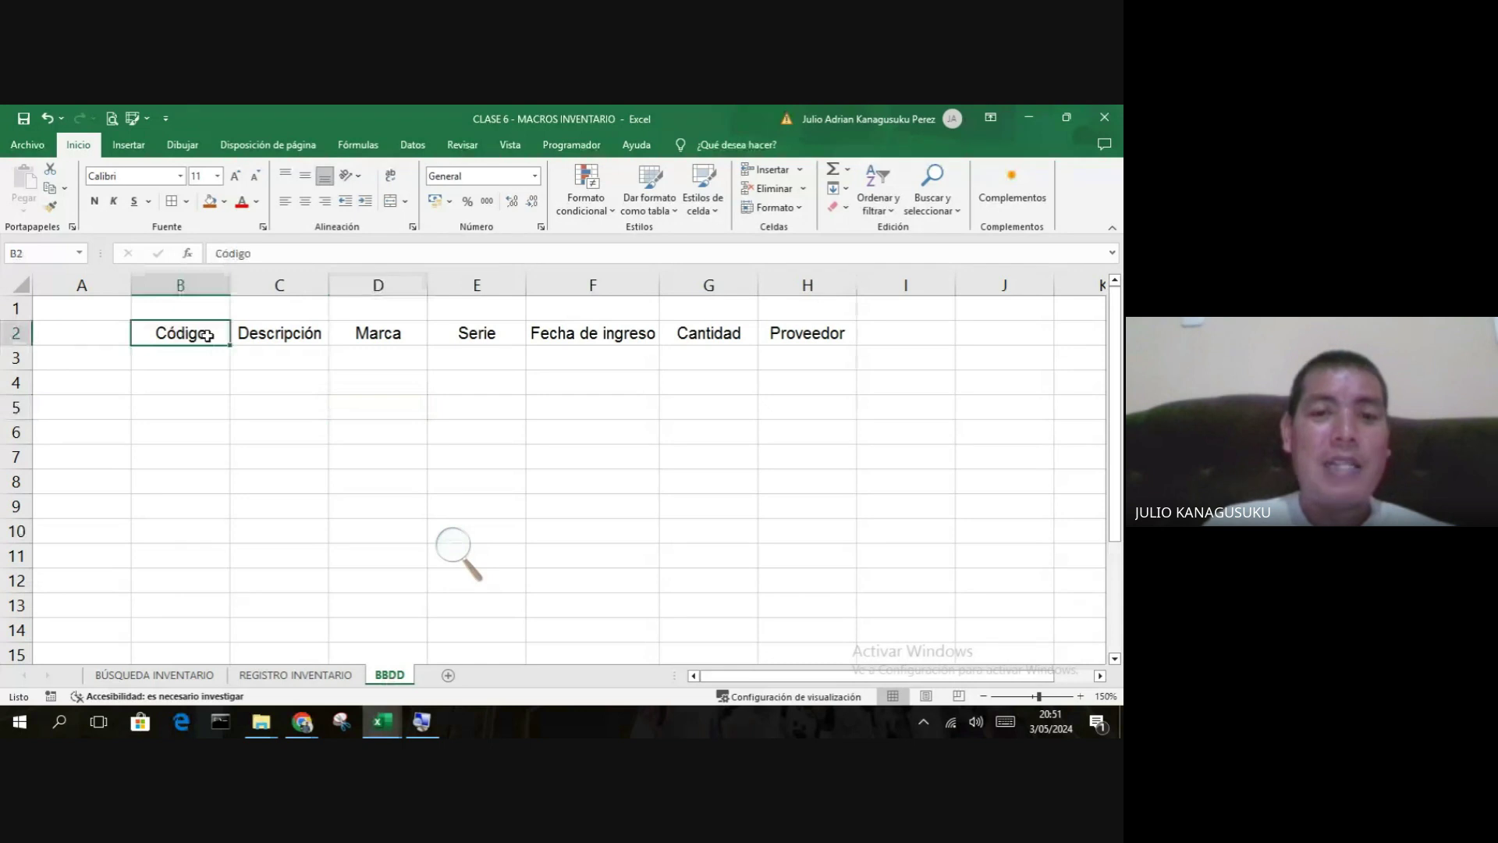
{"action": "left_click_drag", "start_coordinate": [206, 335], "coordinate": [783, 350]}
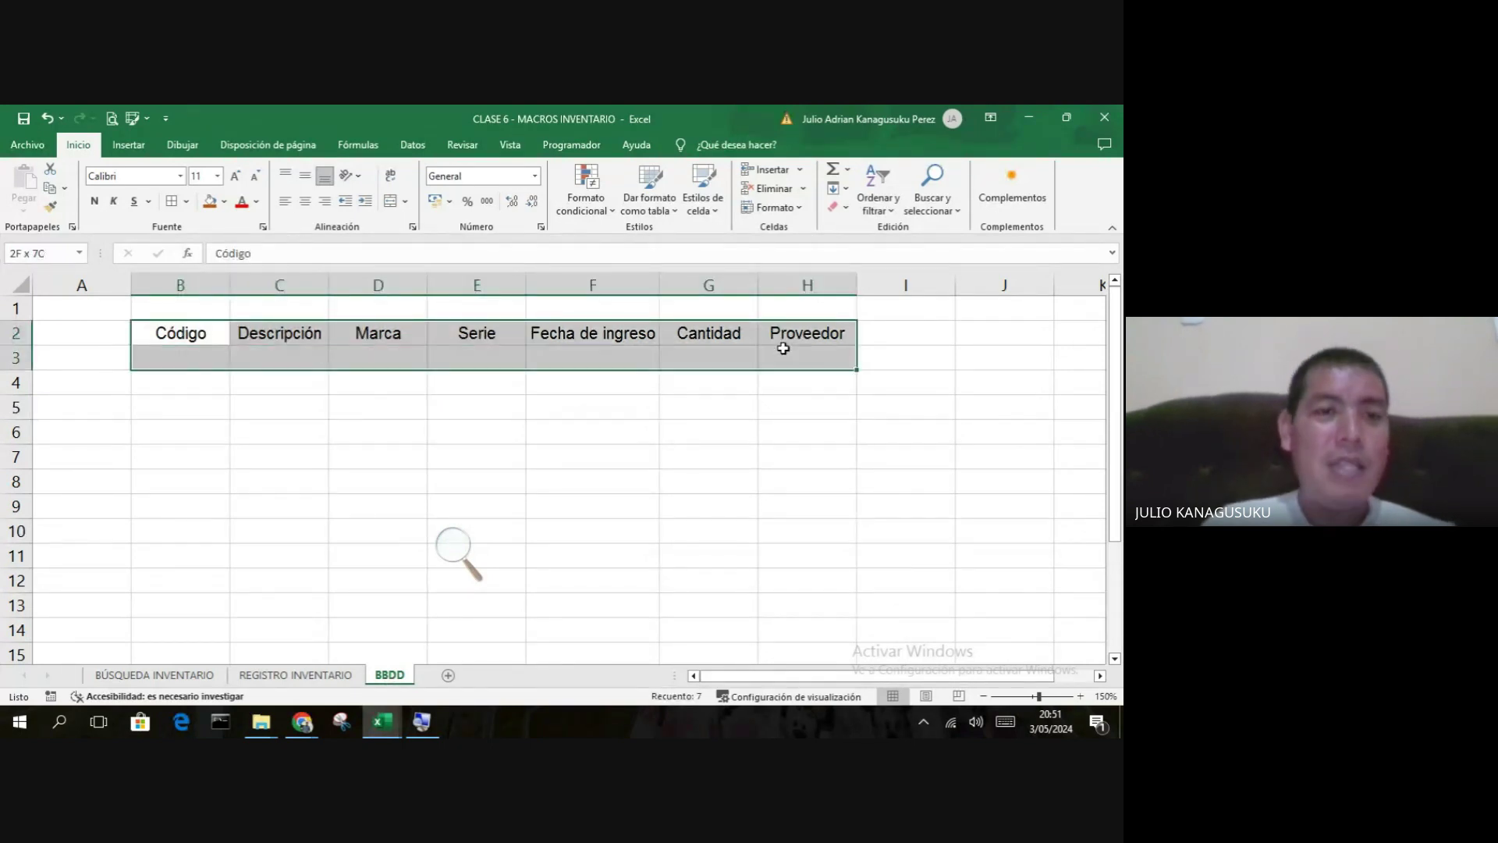
{"action": "left_click_drag", "start_coordinate": [783, 349], "coordinate": [783, 349]}
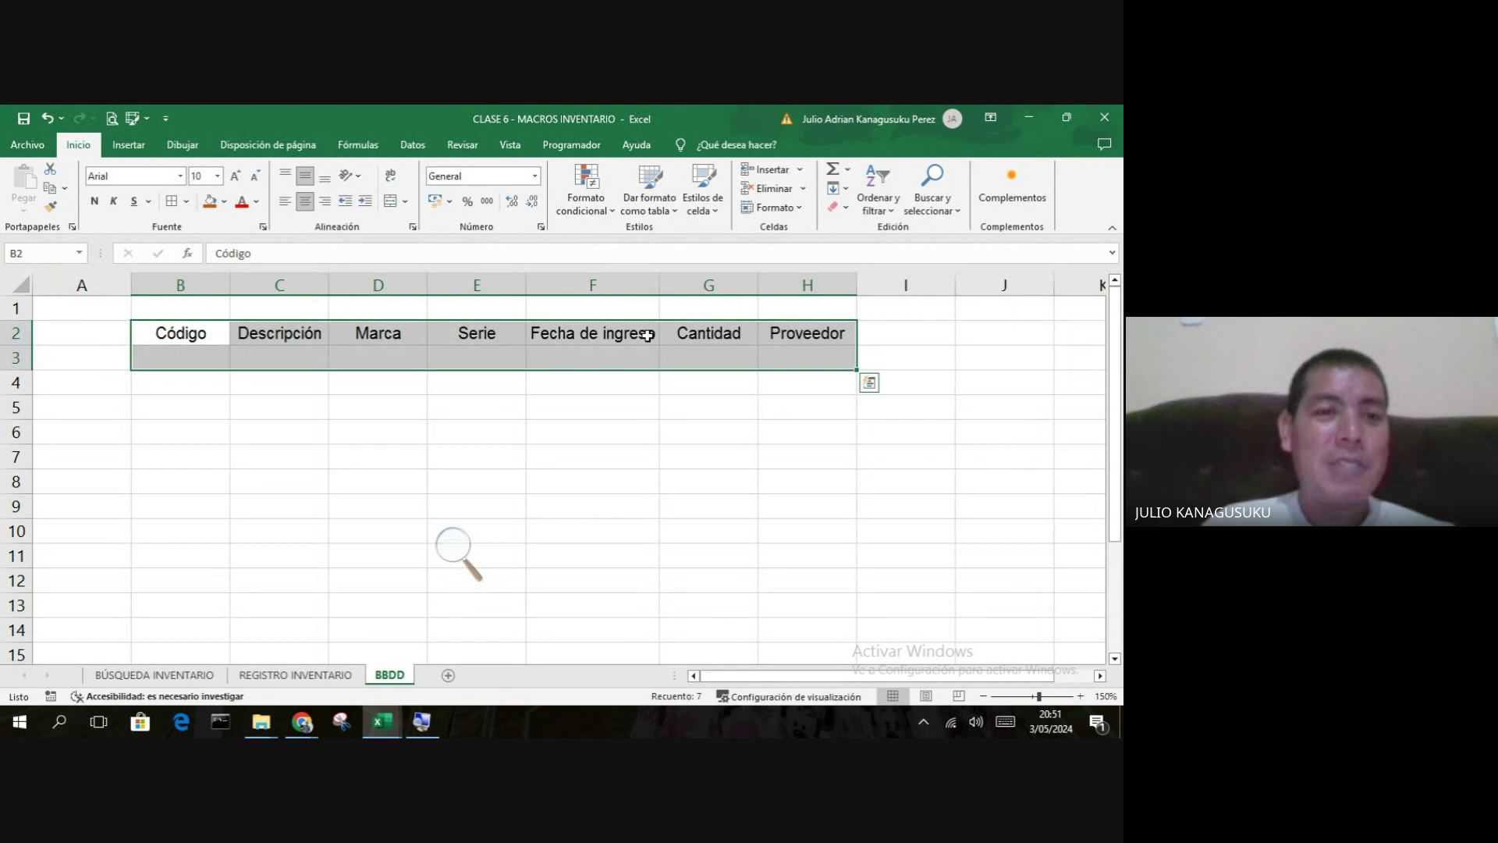
{"action": "left_click", "coordinate": [171, 203]}
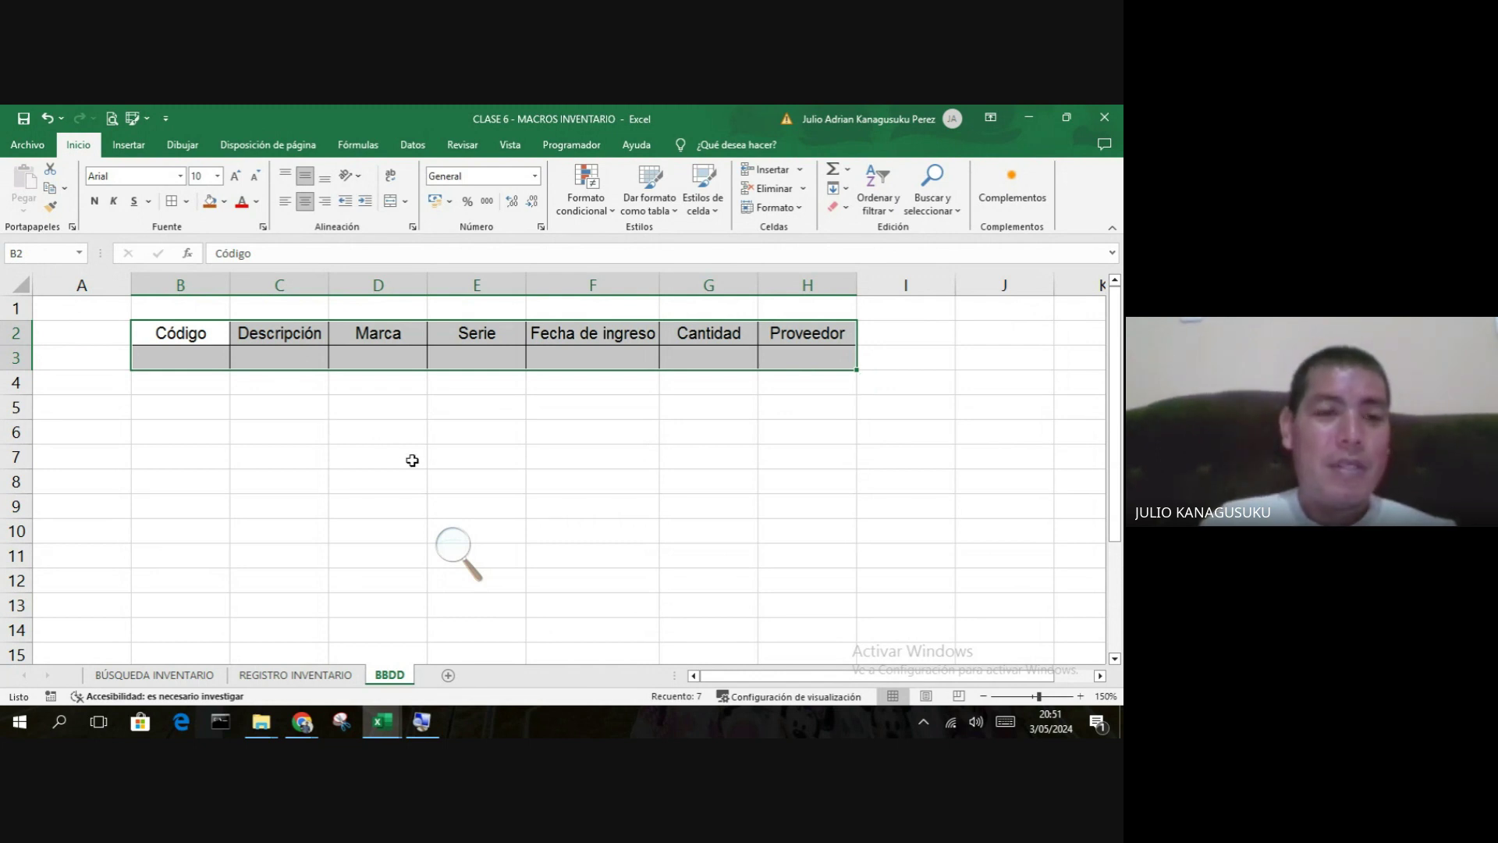
{"action": "left_click", "coordinate": [353, 453]}
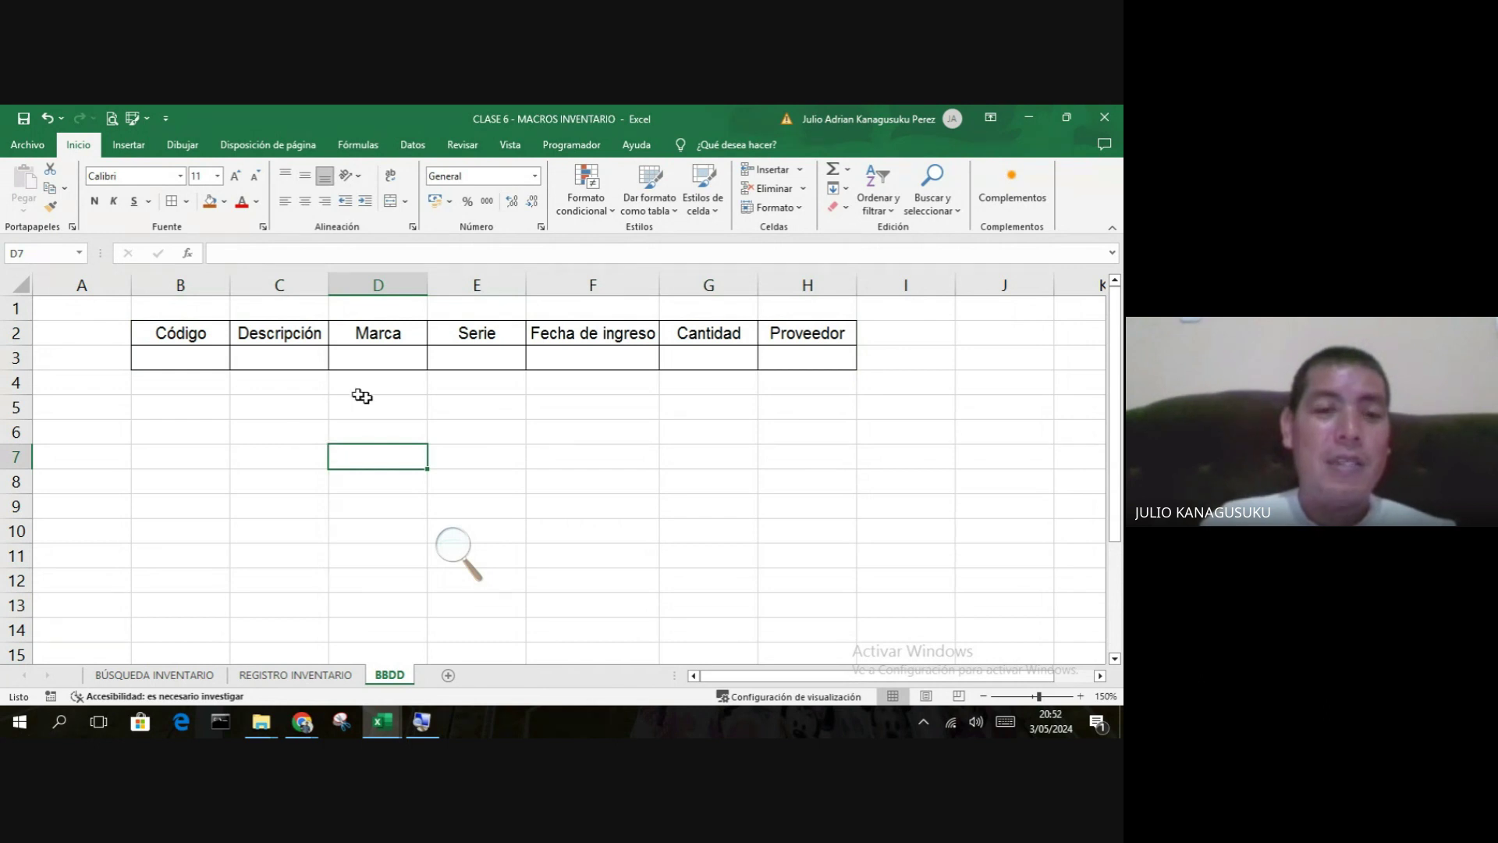
- Format B2:H3 as a table in the style Azul, Estilo de tabla medio 2, using row 2 as headers
{"action": "left_click_drag", "start_coordinate": [201, 331], "coordinate": [789, 367]}
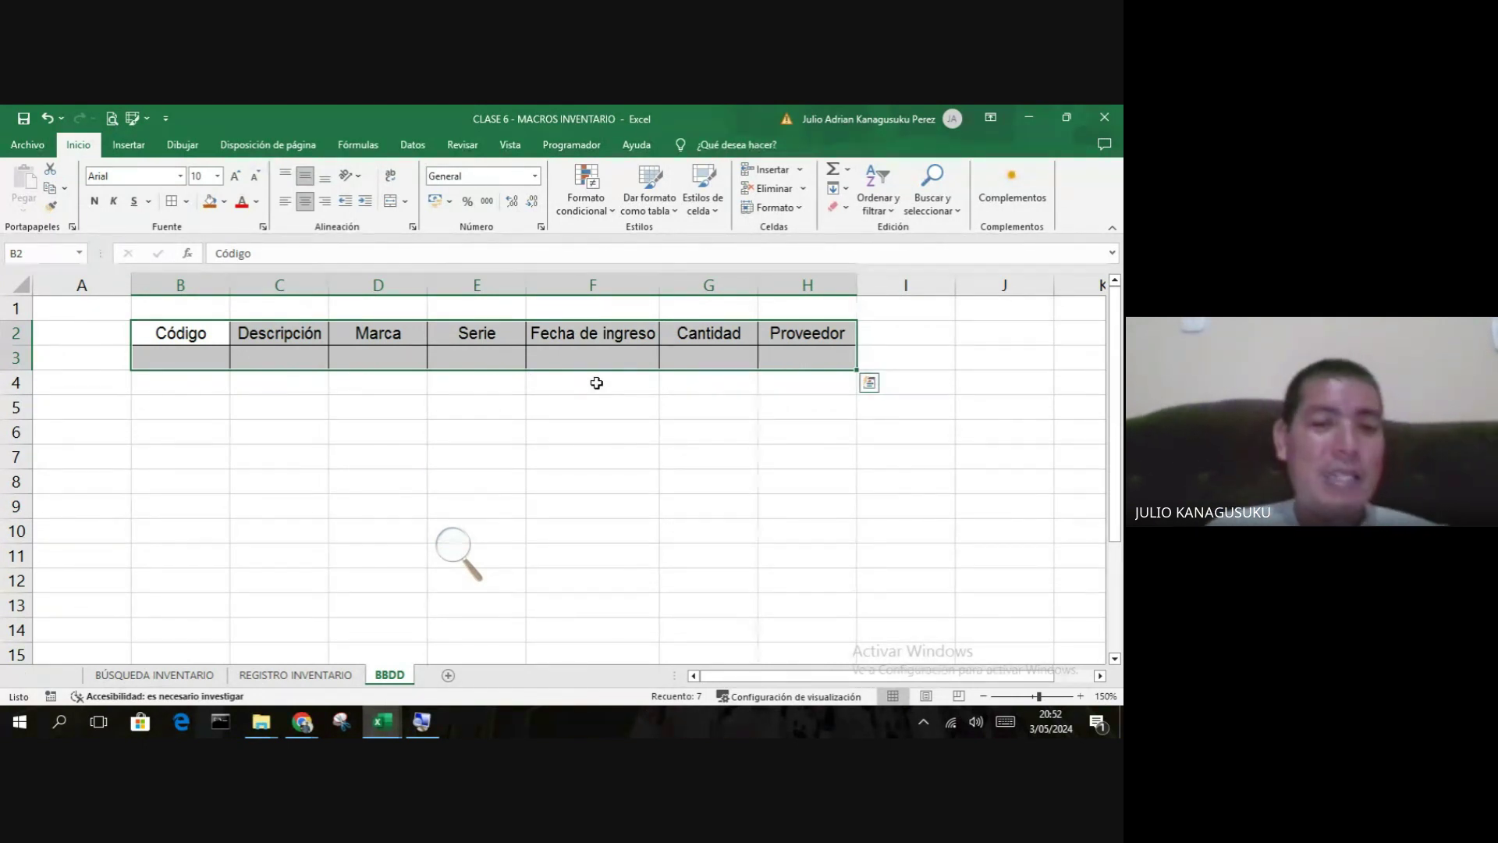
{"action": "left_click", "coordinate": [458, 550]}
{"action": "left_click", "coordinate": [471, 555]}
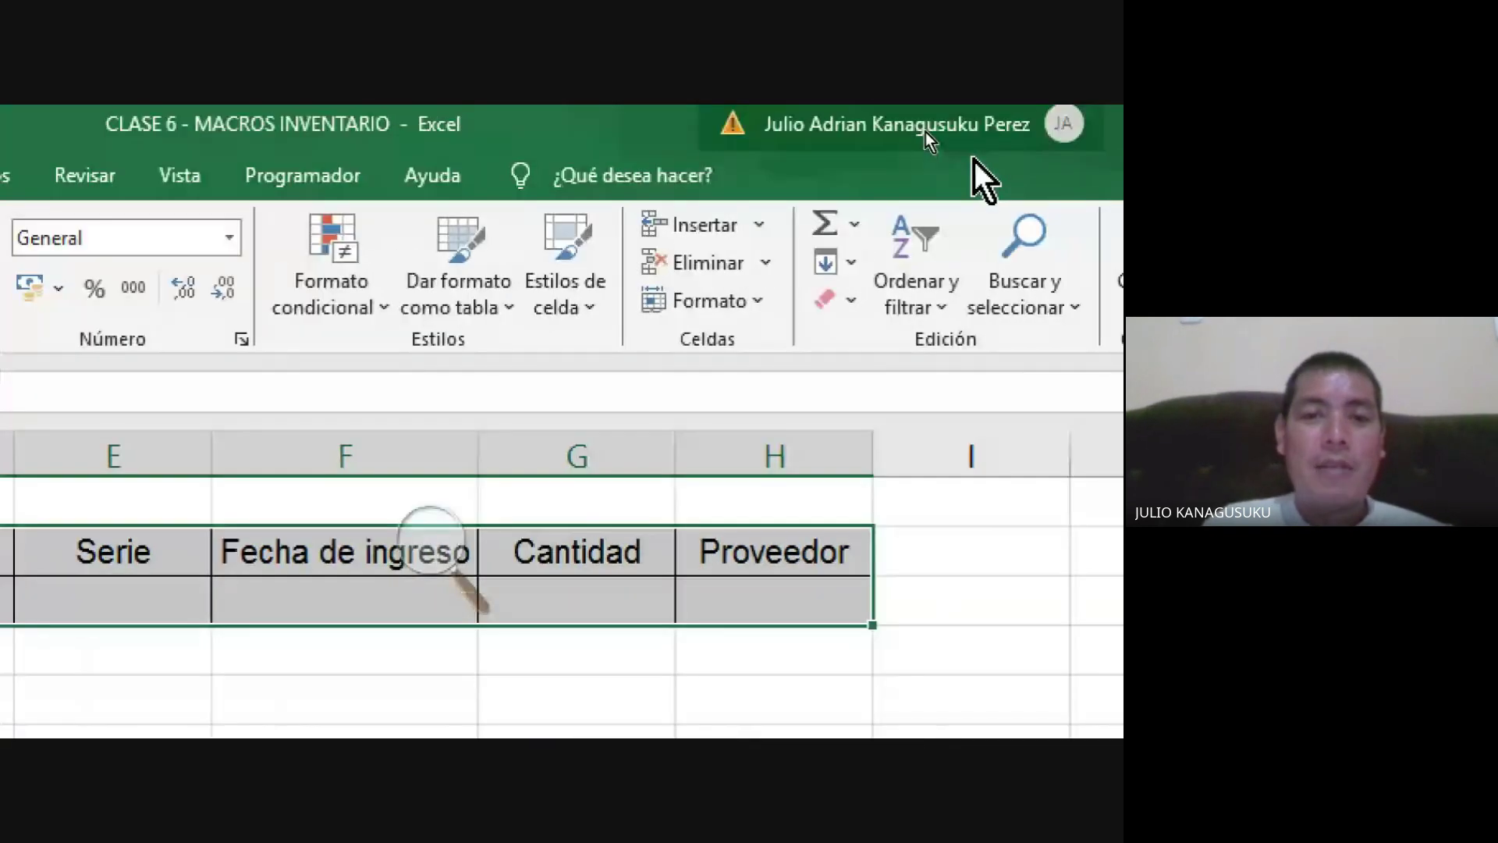
{"action": "left_click", "coordinate": [479, 273]}
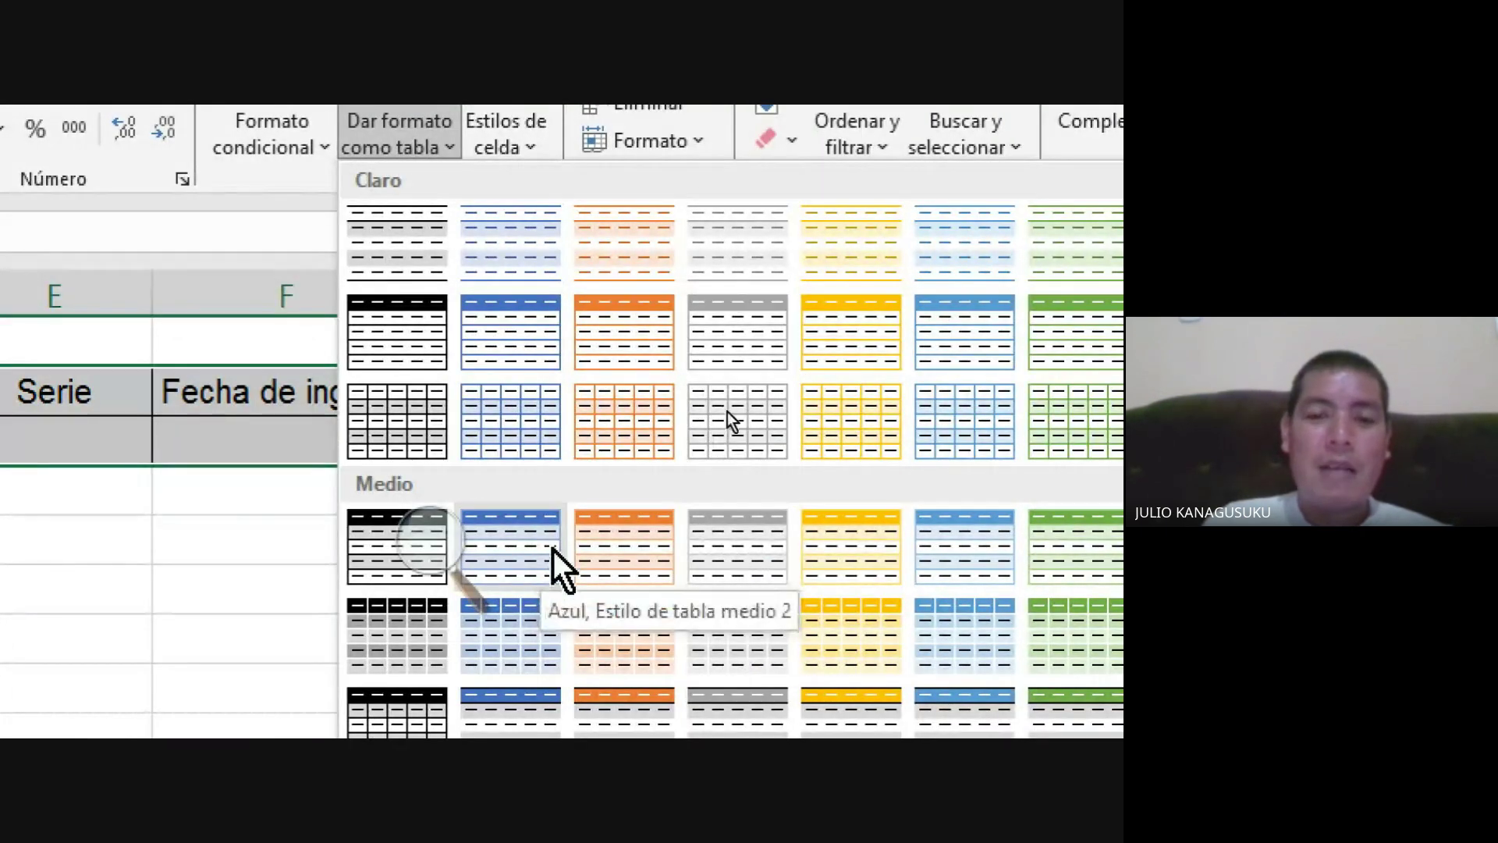
{"action": "left_click", "coordinate": [523, 531]}
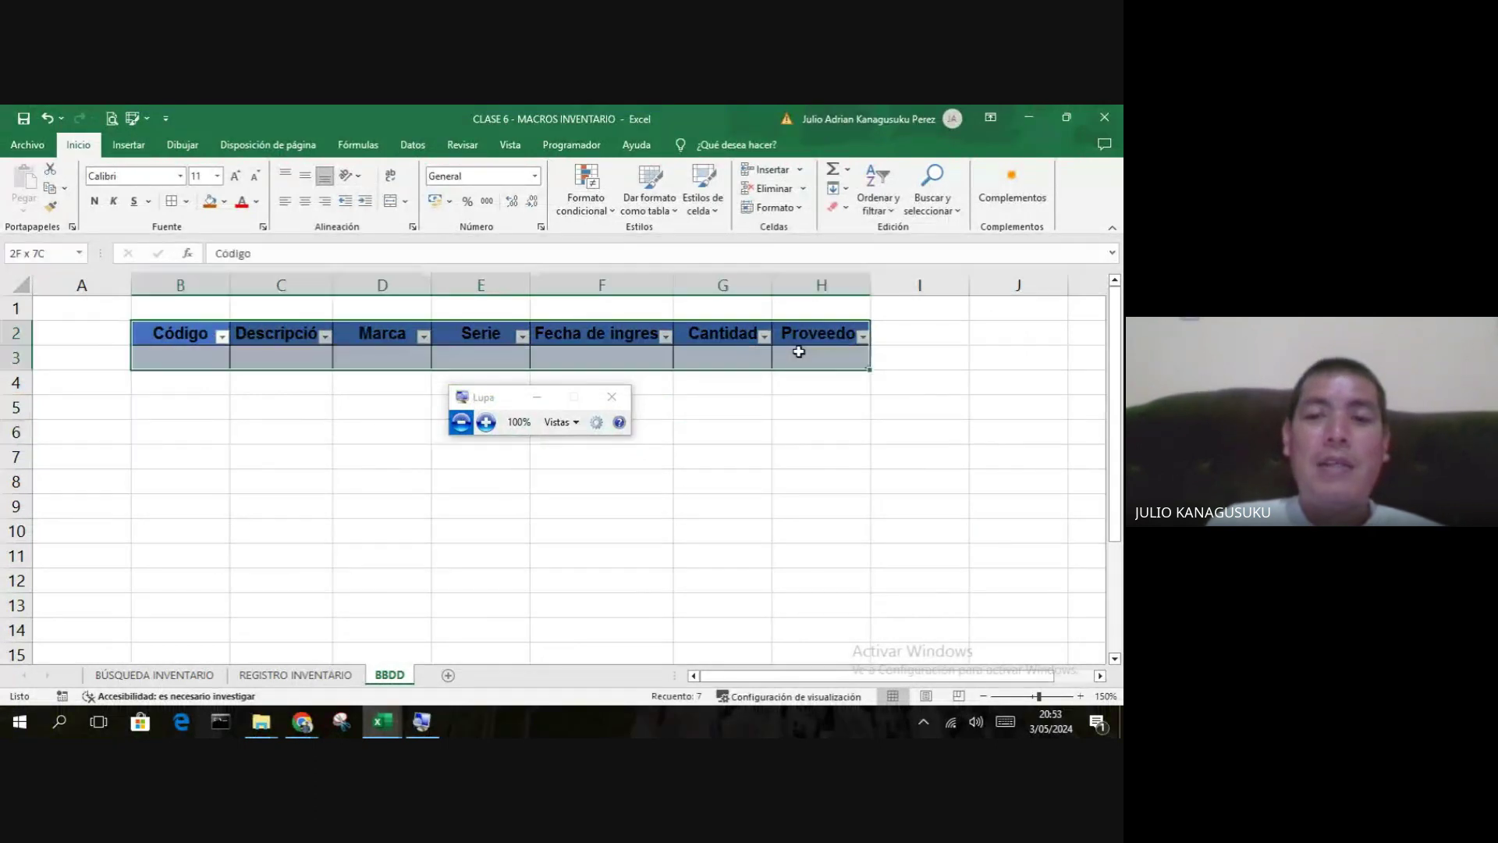
- Set the table's header text to white and slightly widen the Fecha de ingreso and Descripción columns
{"action": "left_click", "coordinate": [257, 202]}
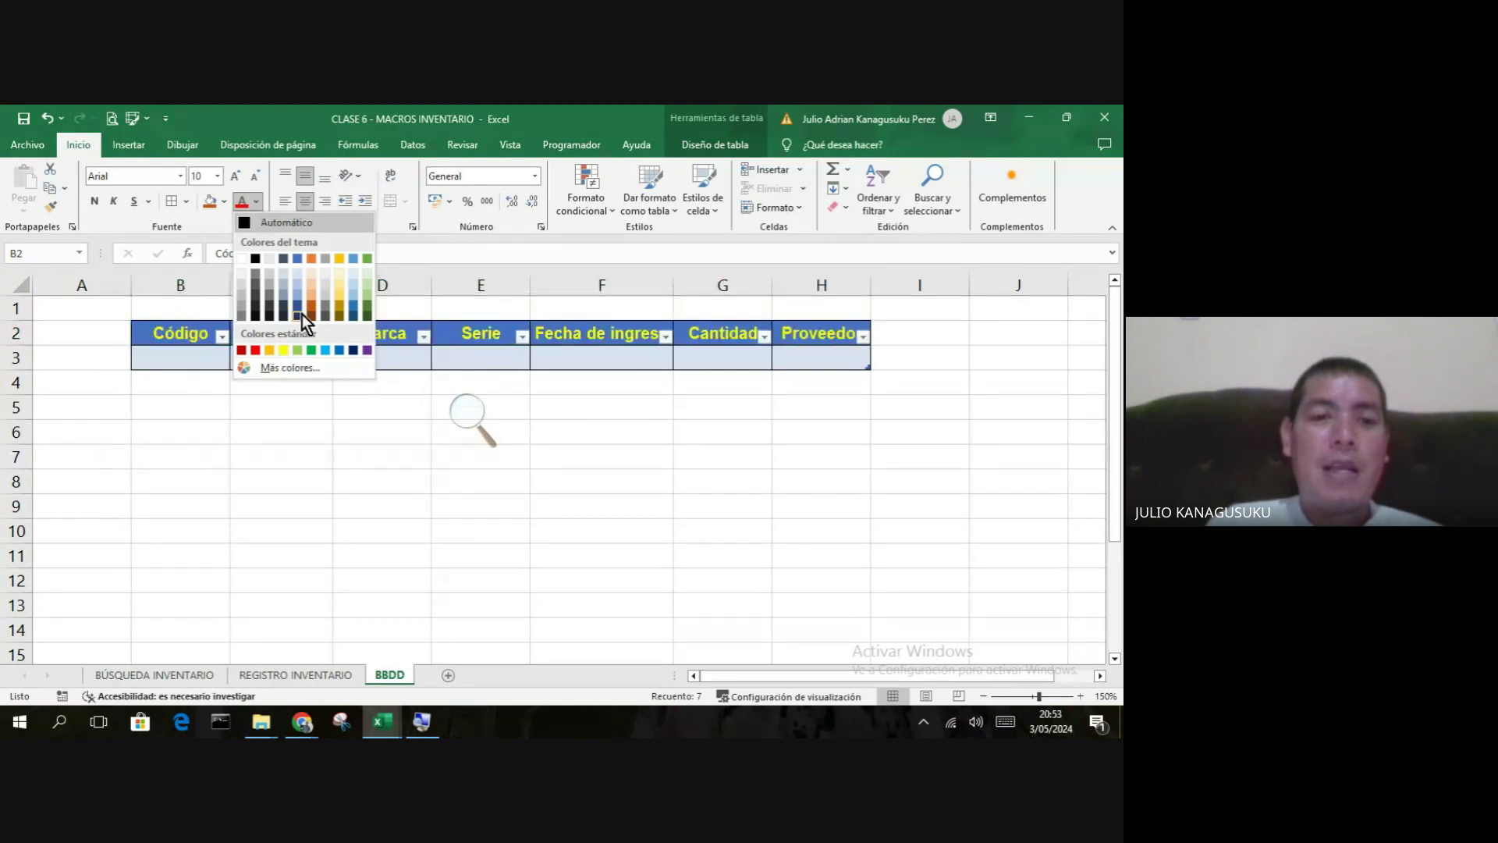
{"action": "left_click", "coordinate": [240, 258]}
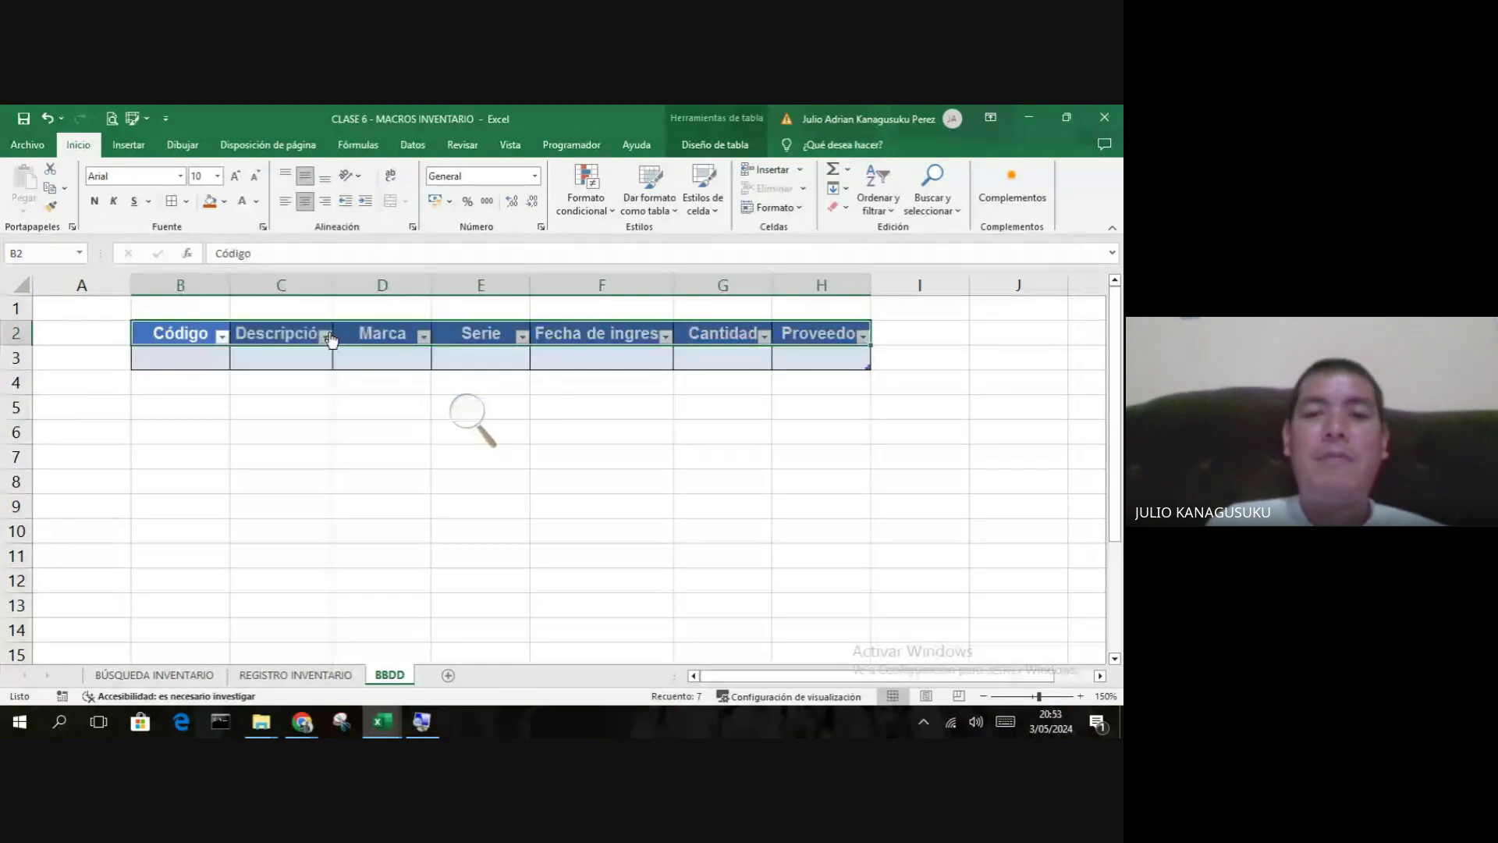
{"action": "left_click", "coordinate": [601, 457]}
{"action": "left_click_drag", "start_coordinate": [680, 294], "coordinate": [684, 294]}
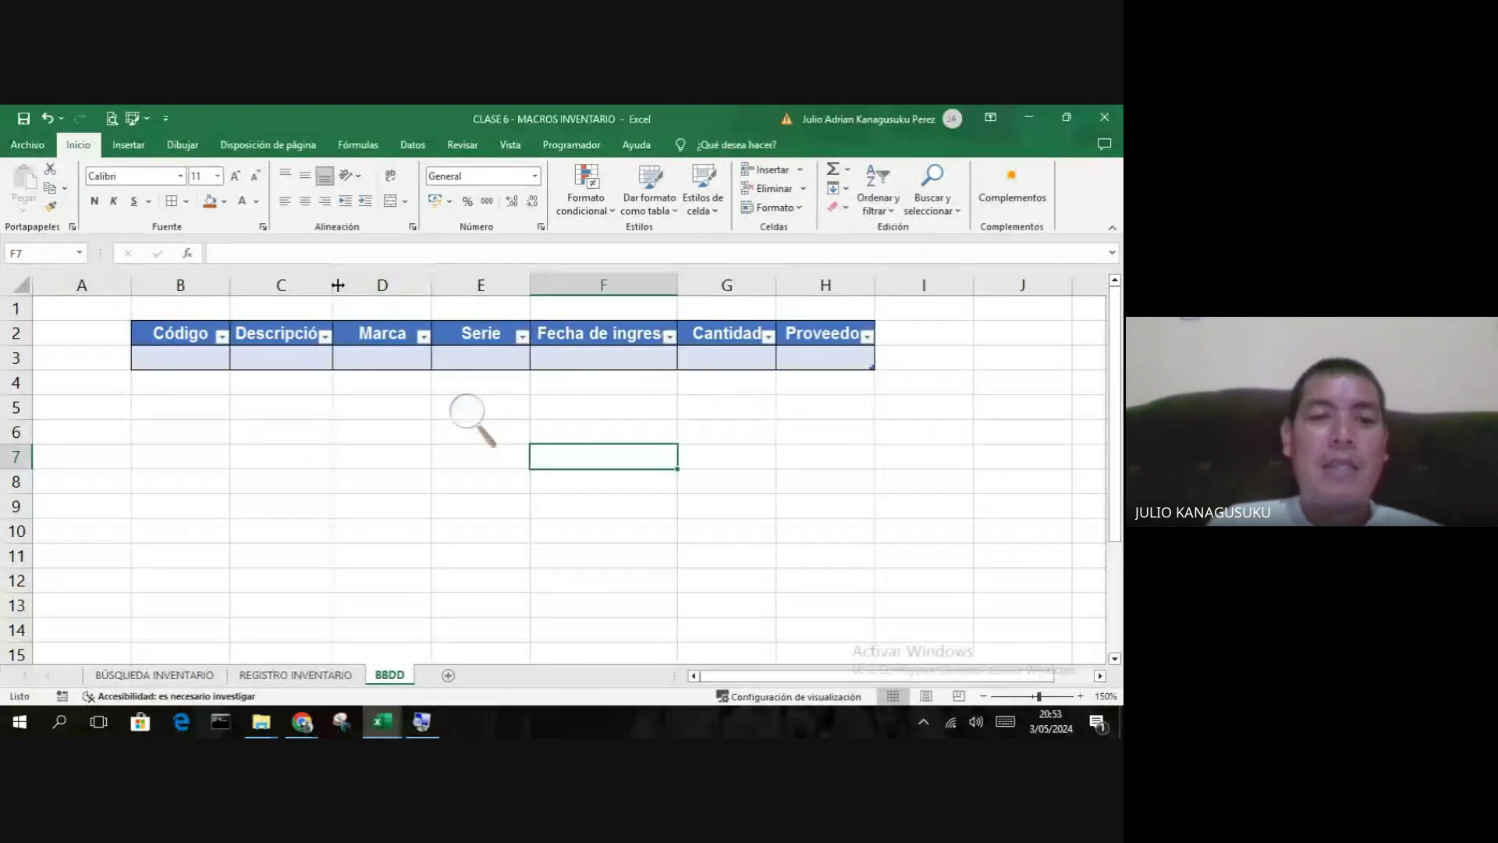
{"action": "left_click_drag", "start_coordinate": [338, 285], "coordinate": [358, 286]}
{"action": "left_click", "coordinate": [577, 502]}
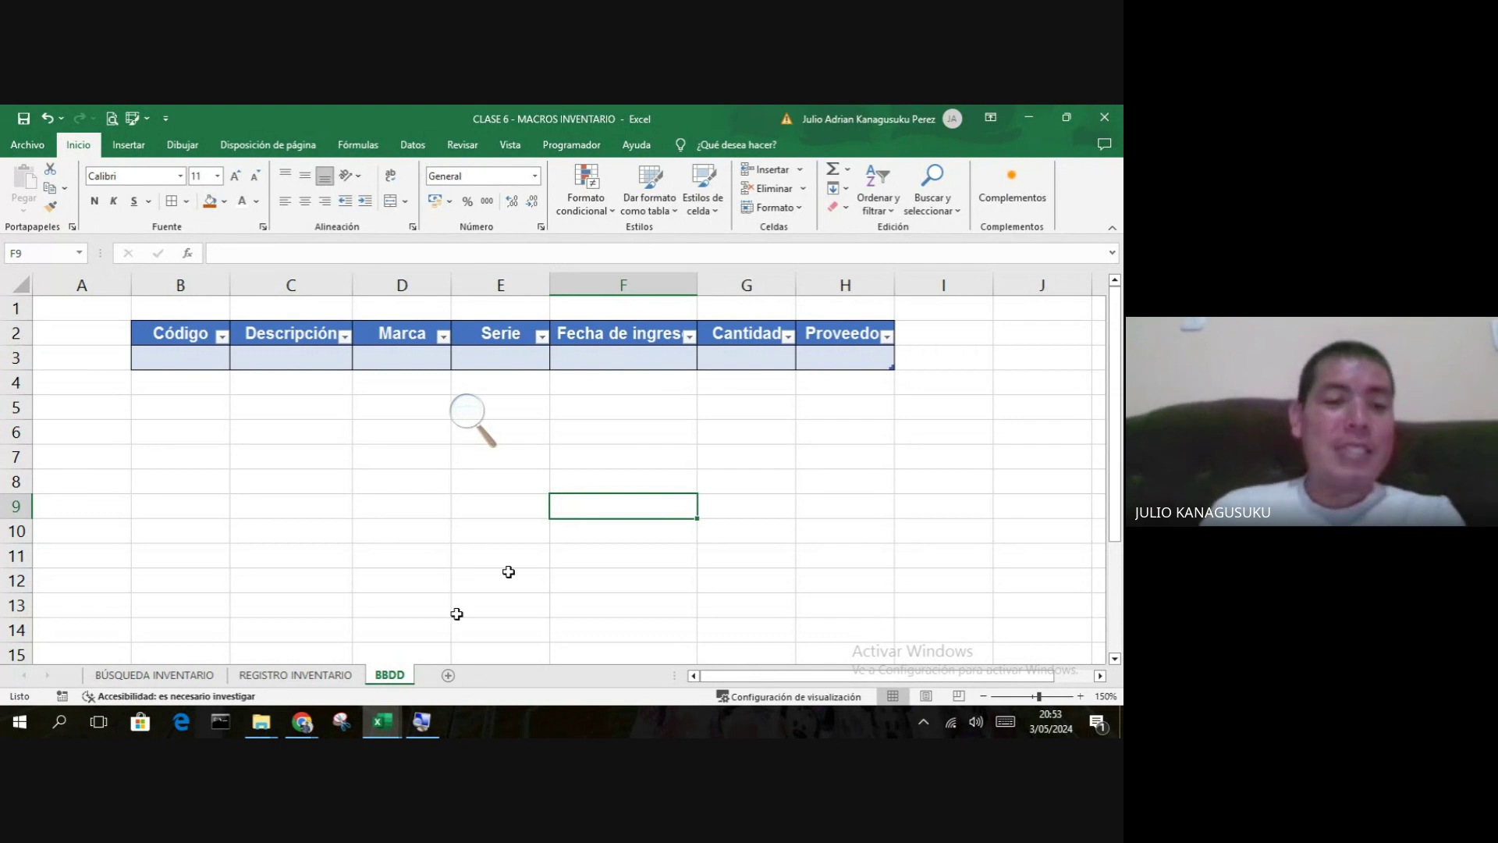
- Start recording a macro named REGISTRO, stored in this workbook, from the REGISTRO INVENTARIO sheet
{"action": "left_click", "coordinate": [294, 676]}
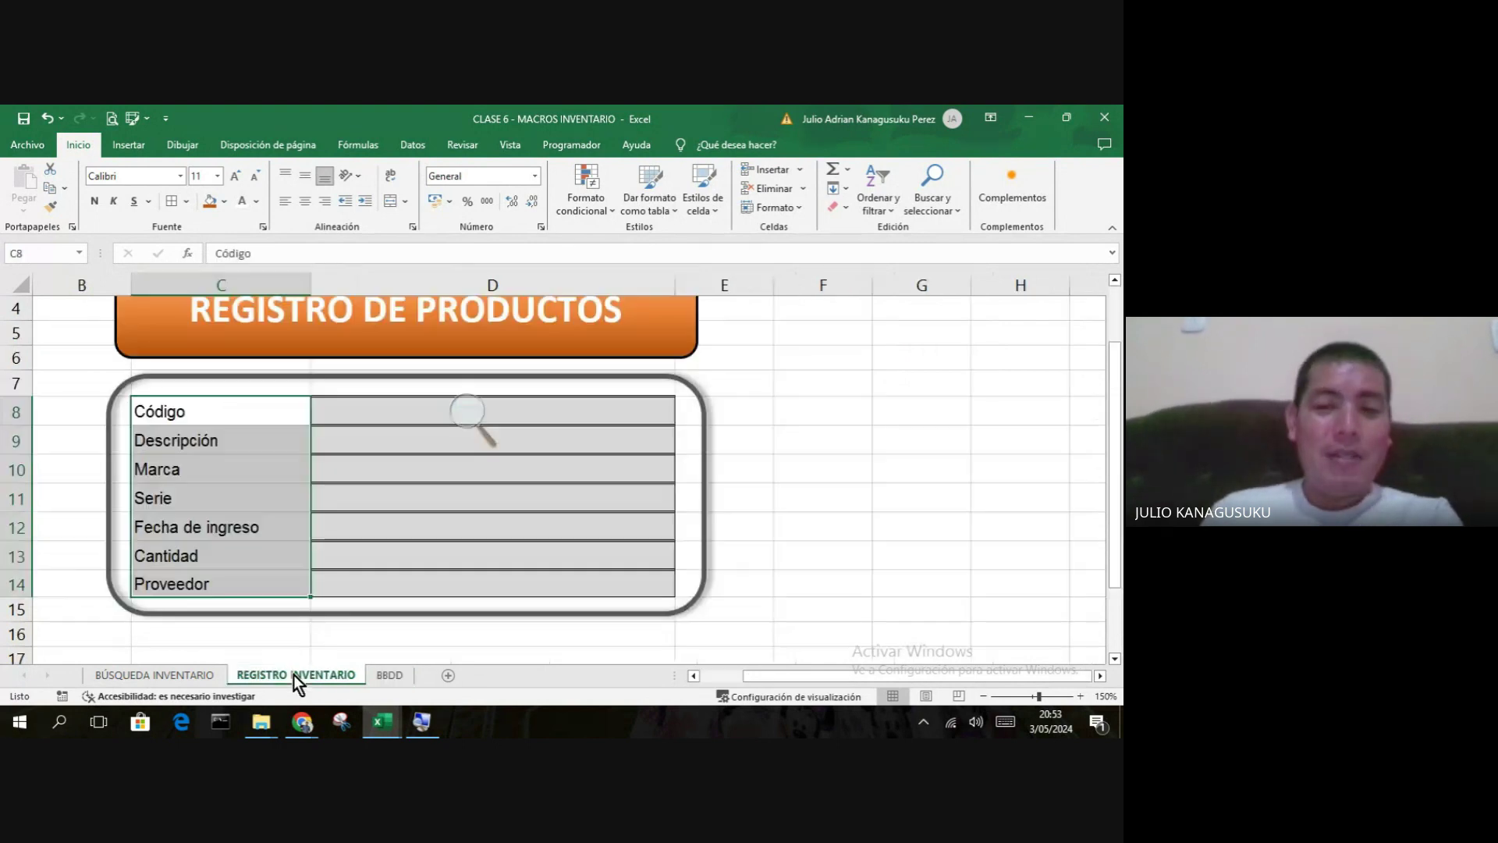
{"action": "left_click", "coordinate": [827, 546]}
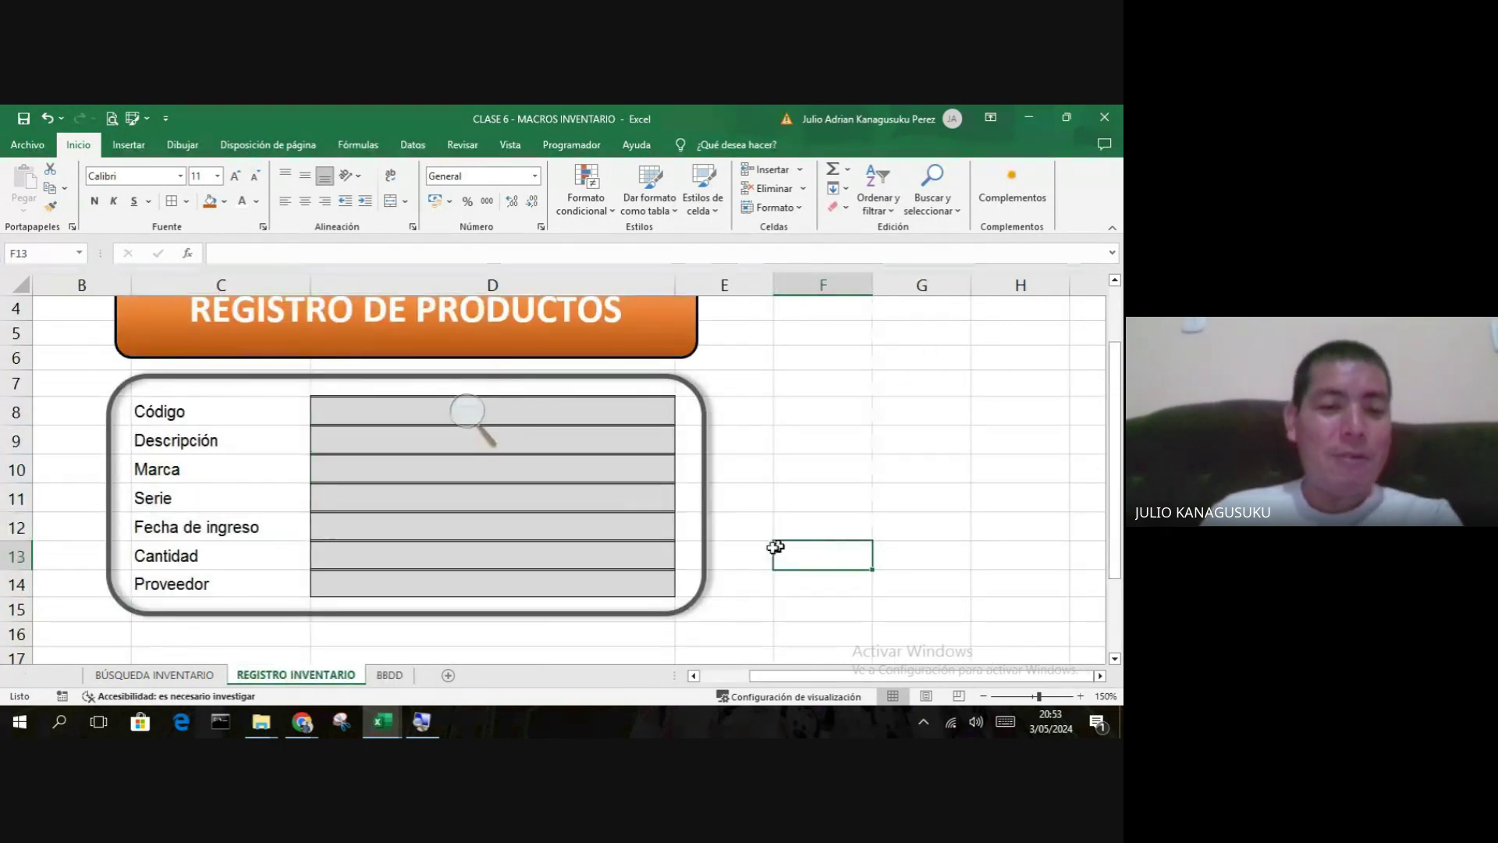
{"action": "scroll", "coordinate": [740, 552], "scroll_direction": "up", "scroll_amount": 1}
{"action": "scroll", "coordinate": [739, 552], "scroll_direction": "down", "scroll_amount": 1}
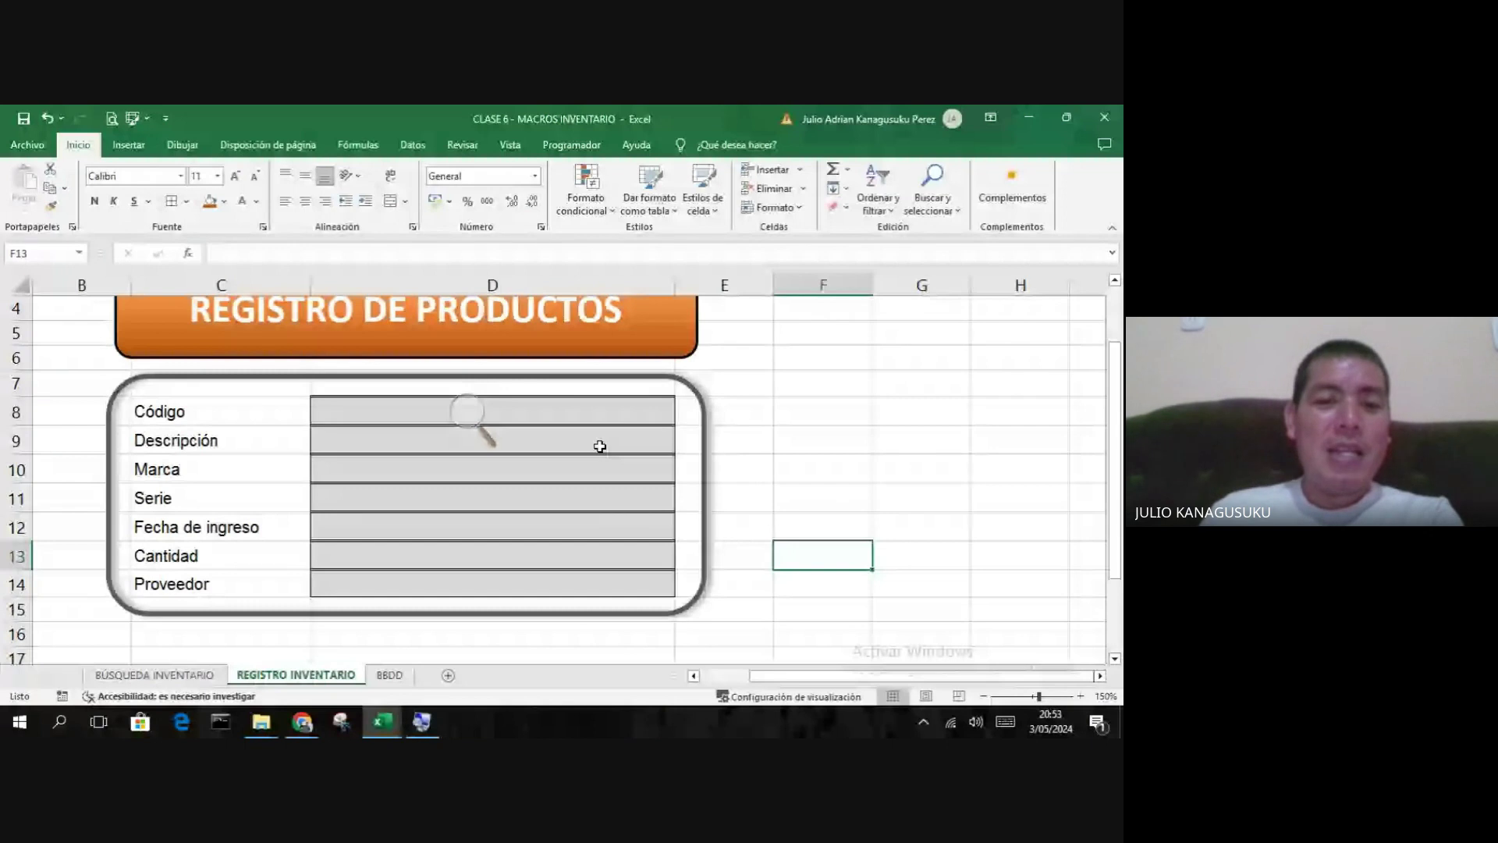
{"action": "left_click", "coordinate": [468, 411]}
{"action": "left_click", "coordinate": [486, 421]}
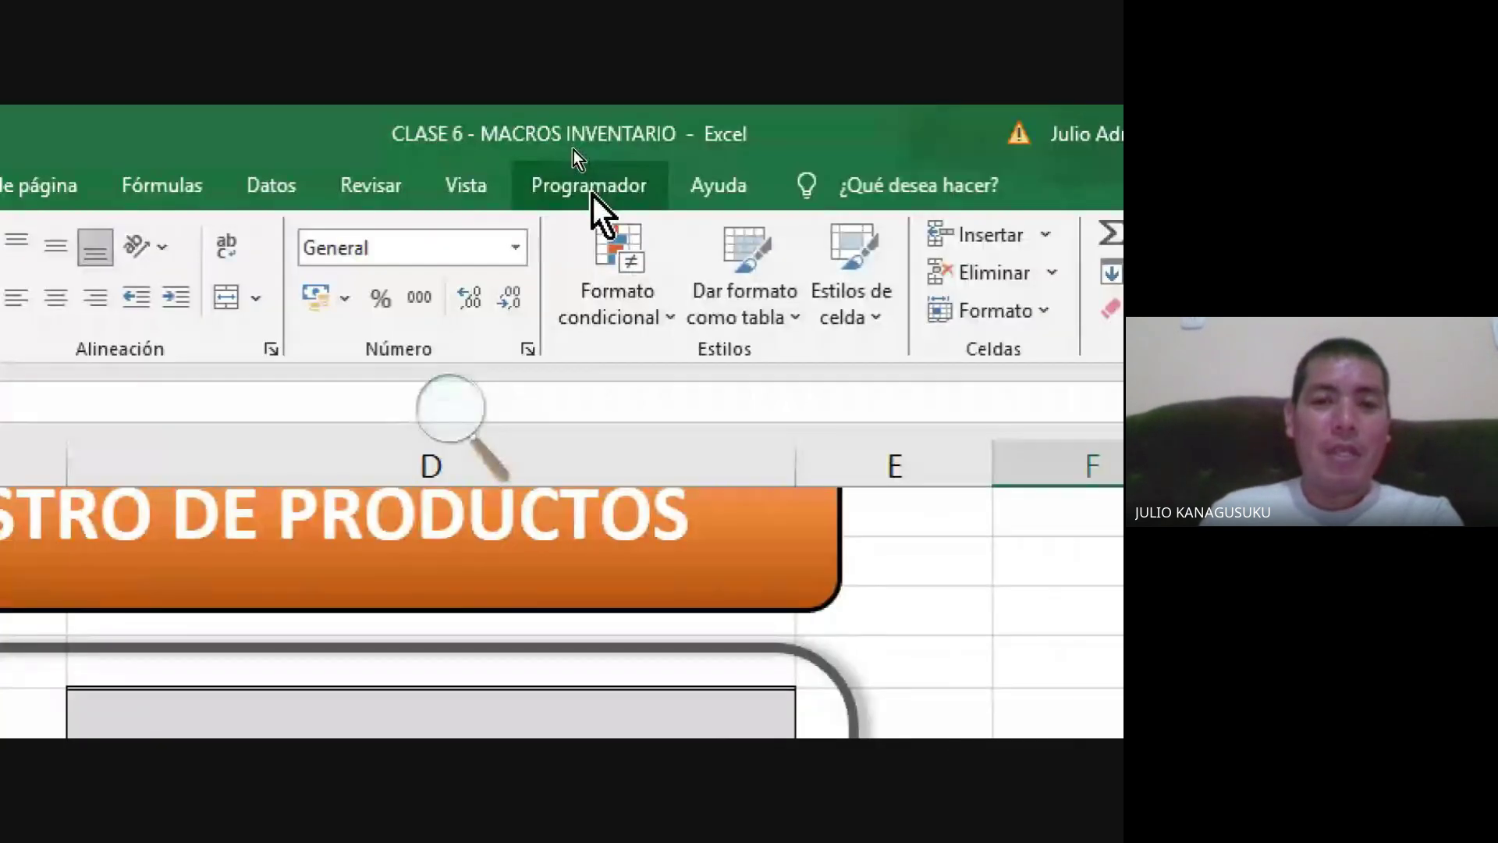
{"action": "left_click", "coordinate": [592, 199]}
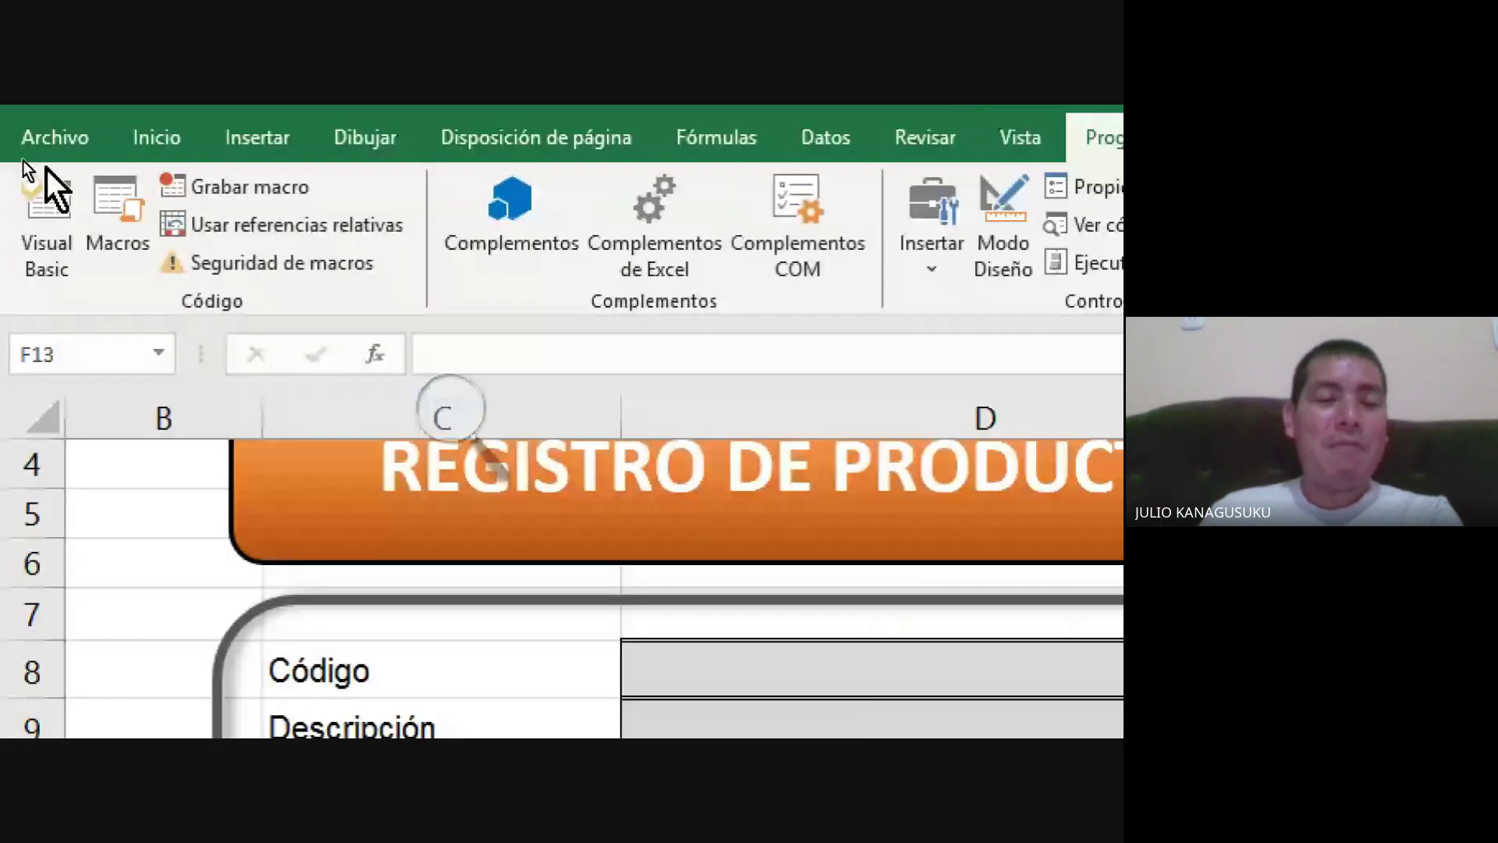
{"action": "left_click", "coordinate": [238, 187]}
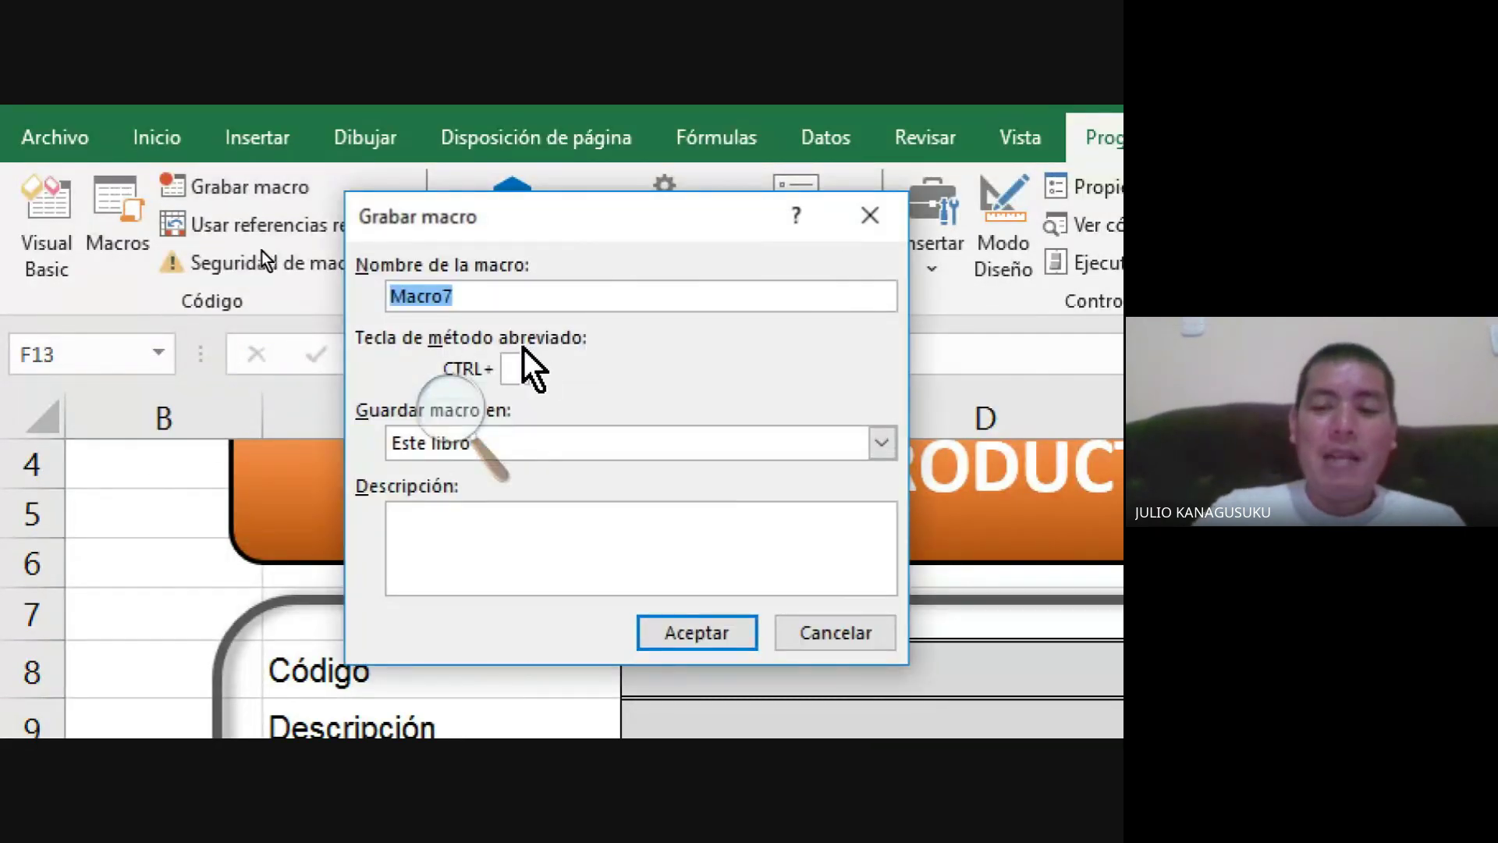
{"action": "key", "text": "BackSpace"}
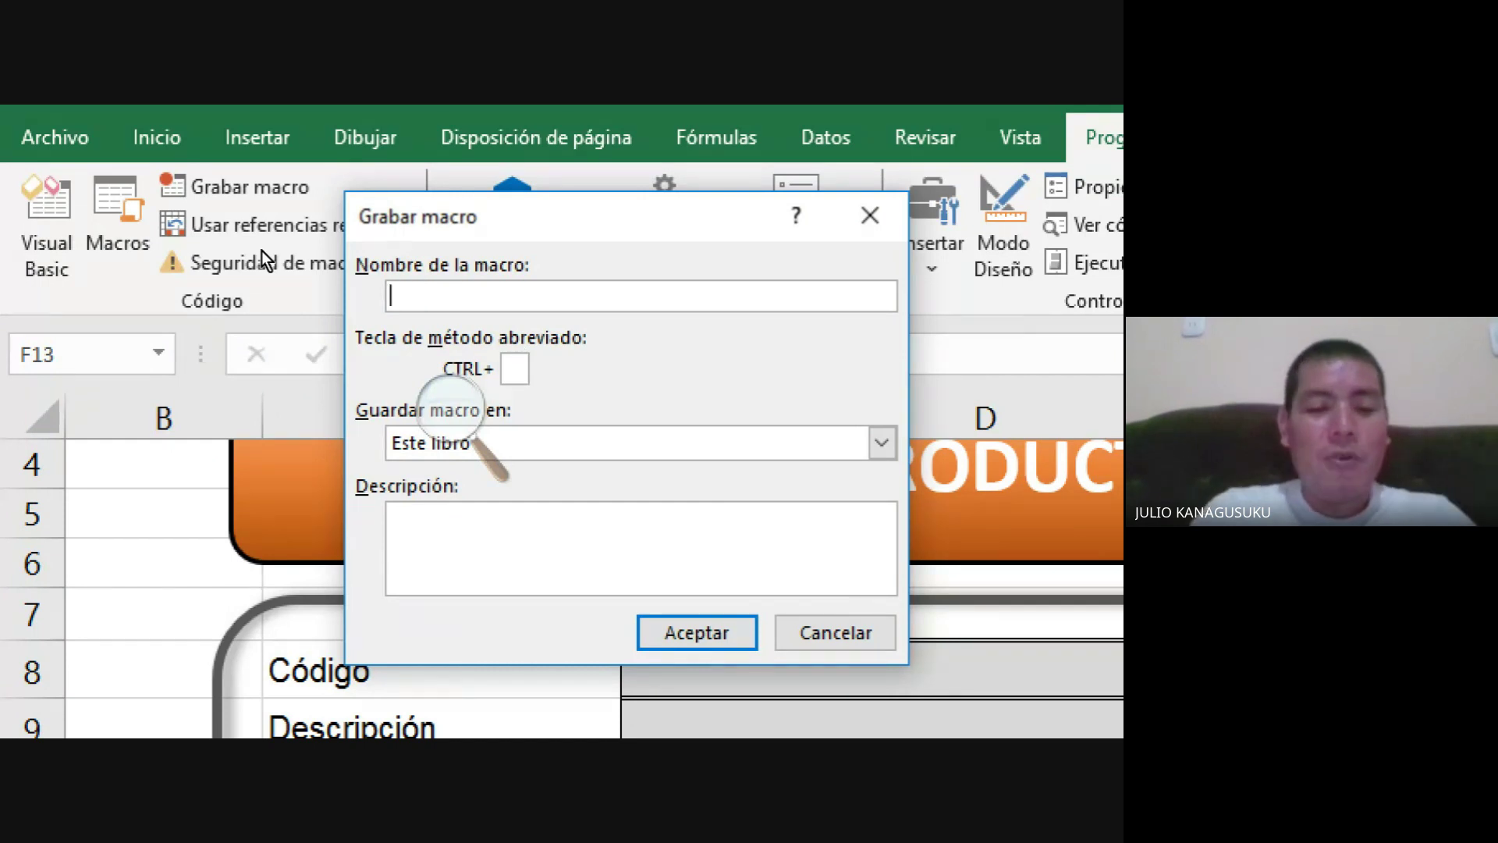
{"action": "type", "text": "REGIS"}
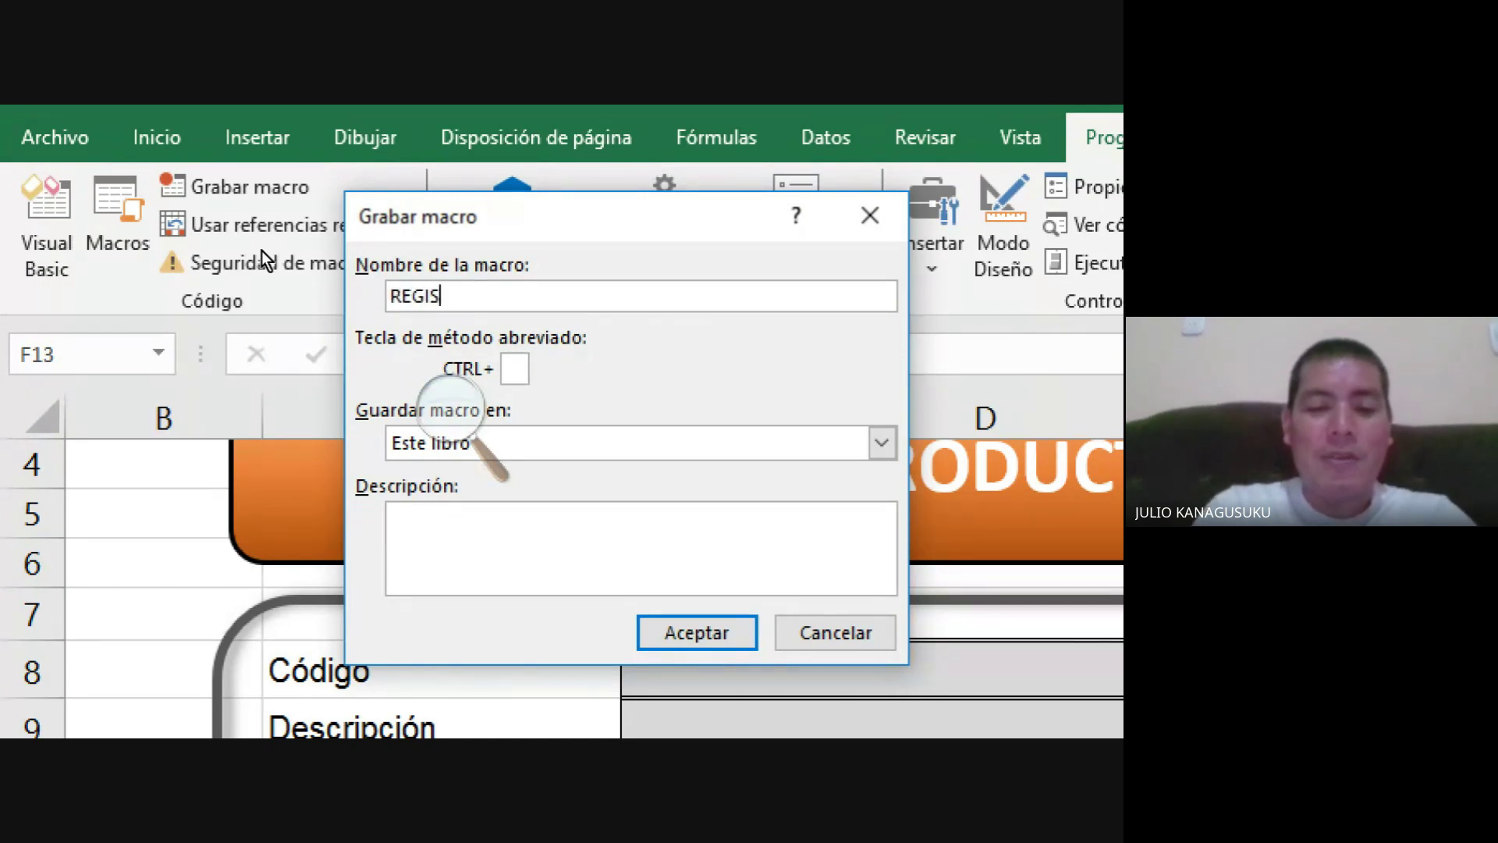
{"action": "type", "text": "TRO"}
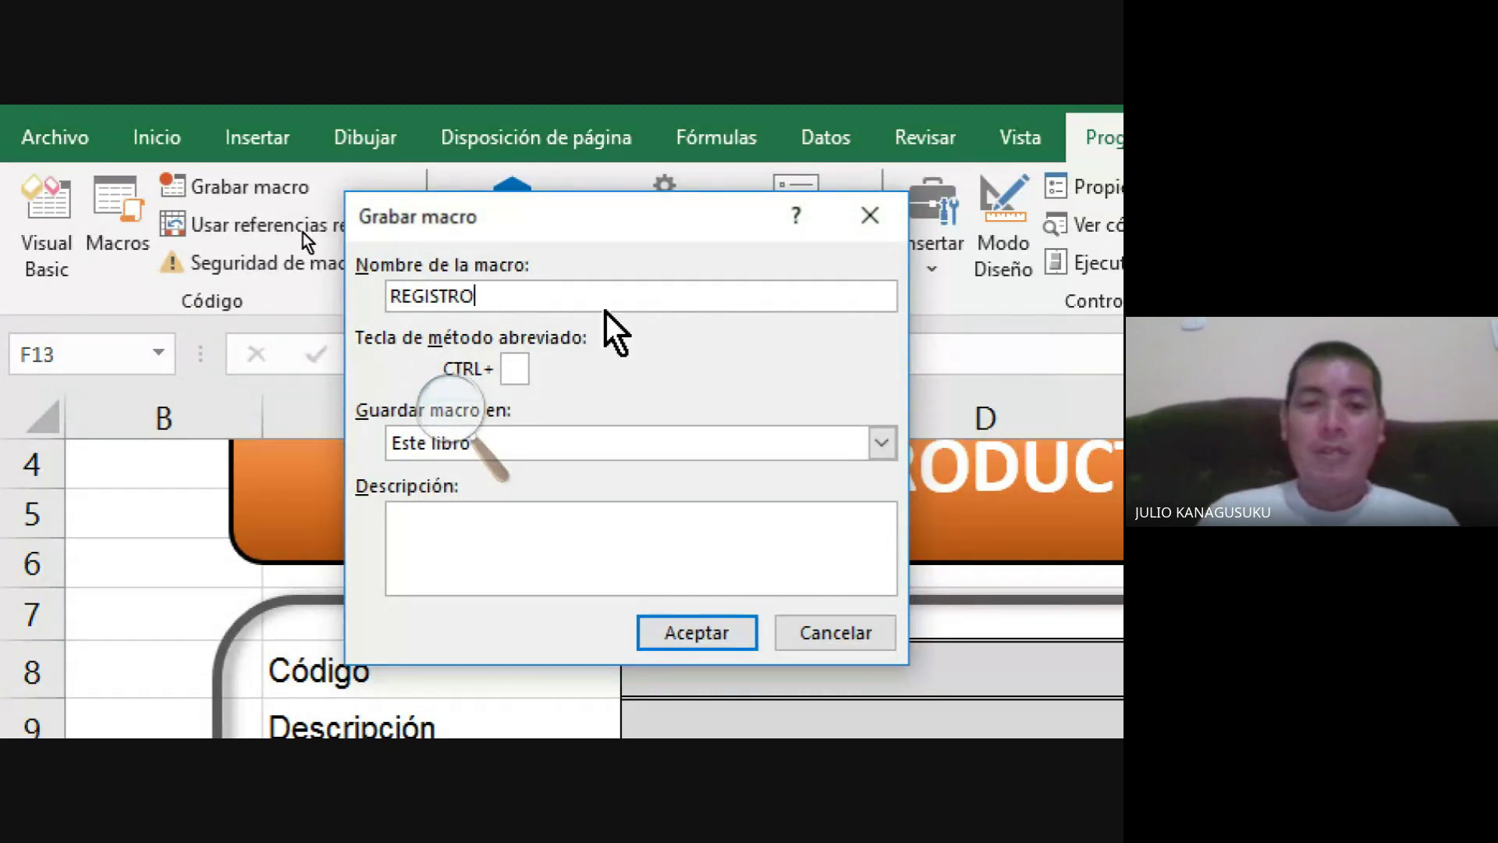
{"action": "left_click", "coordinate": [696, 630]}
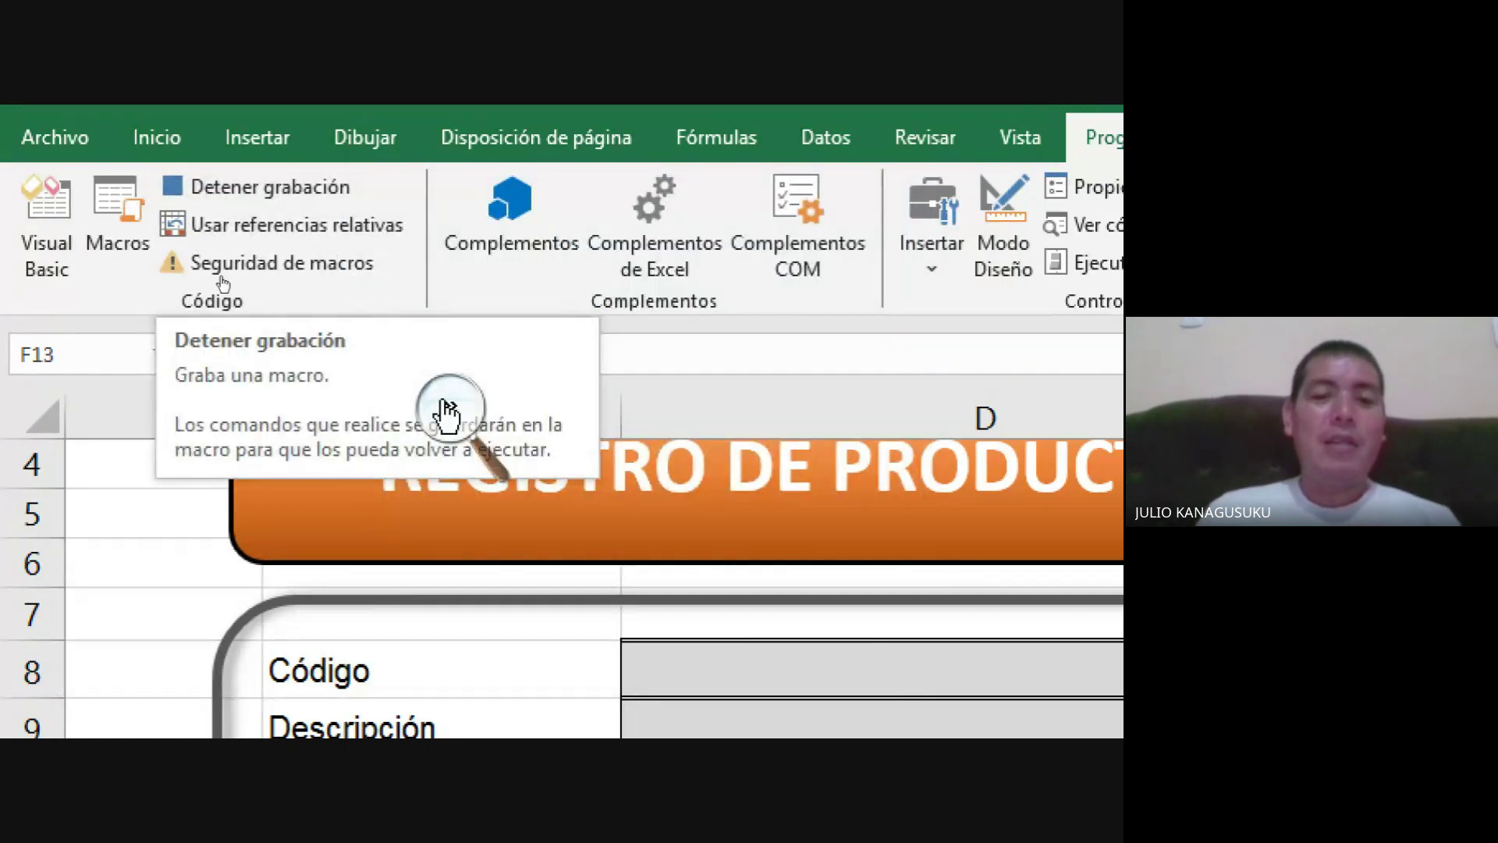
- Insert a new row at row 3 of the BBDD sheet, directly beneath the table headers
{"action": "left_click", "coordinate": [452, 411]}
{"action": "left_click", "coordinate": [438, 431]}
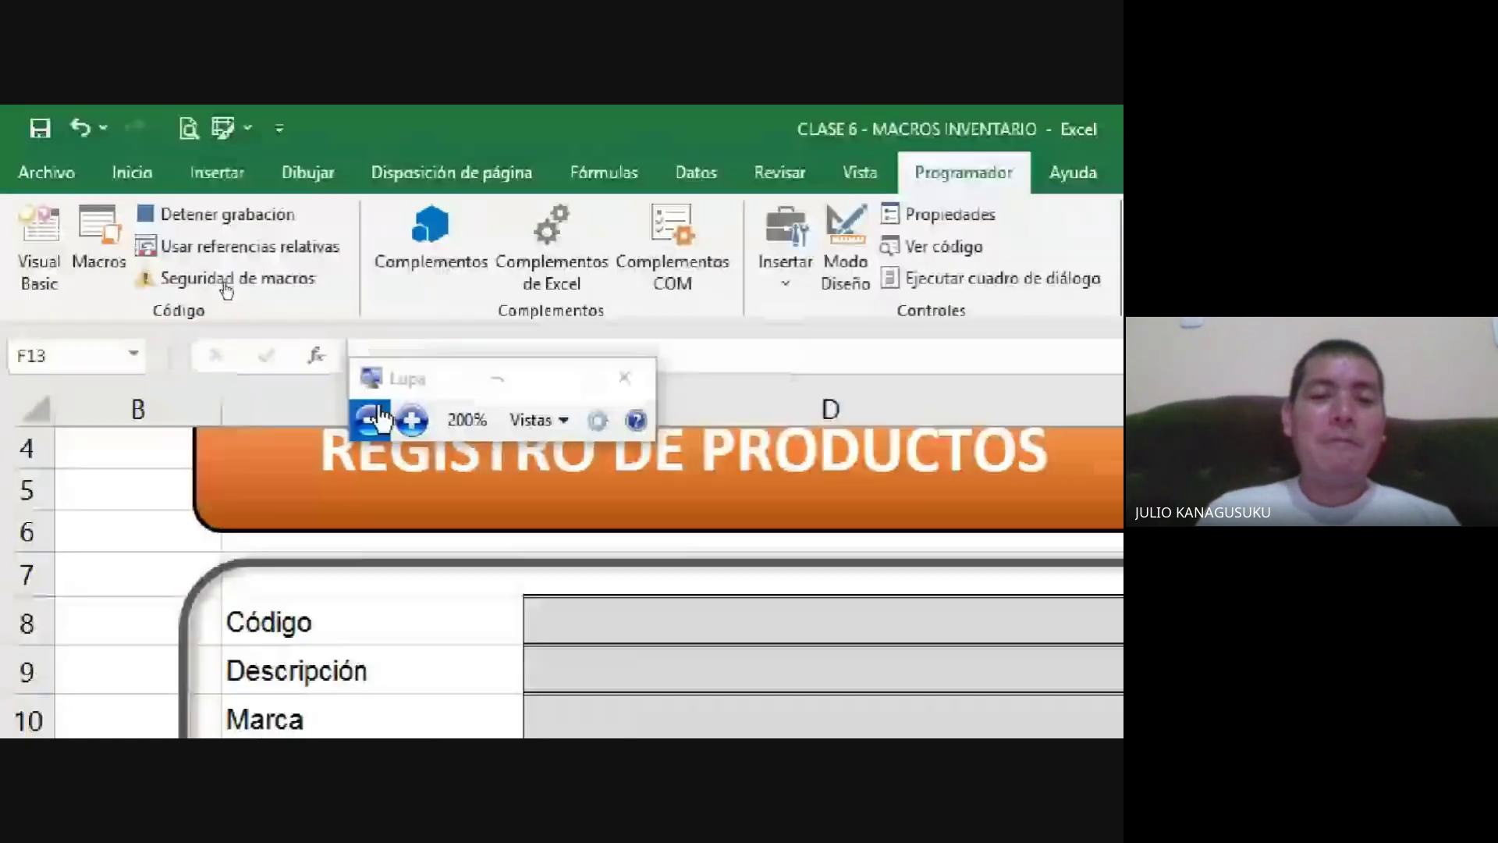
{"action": "left_click", "coordinate": [378, 419]}
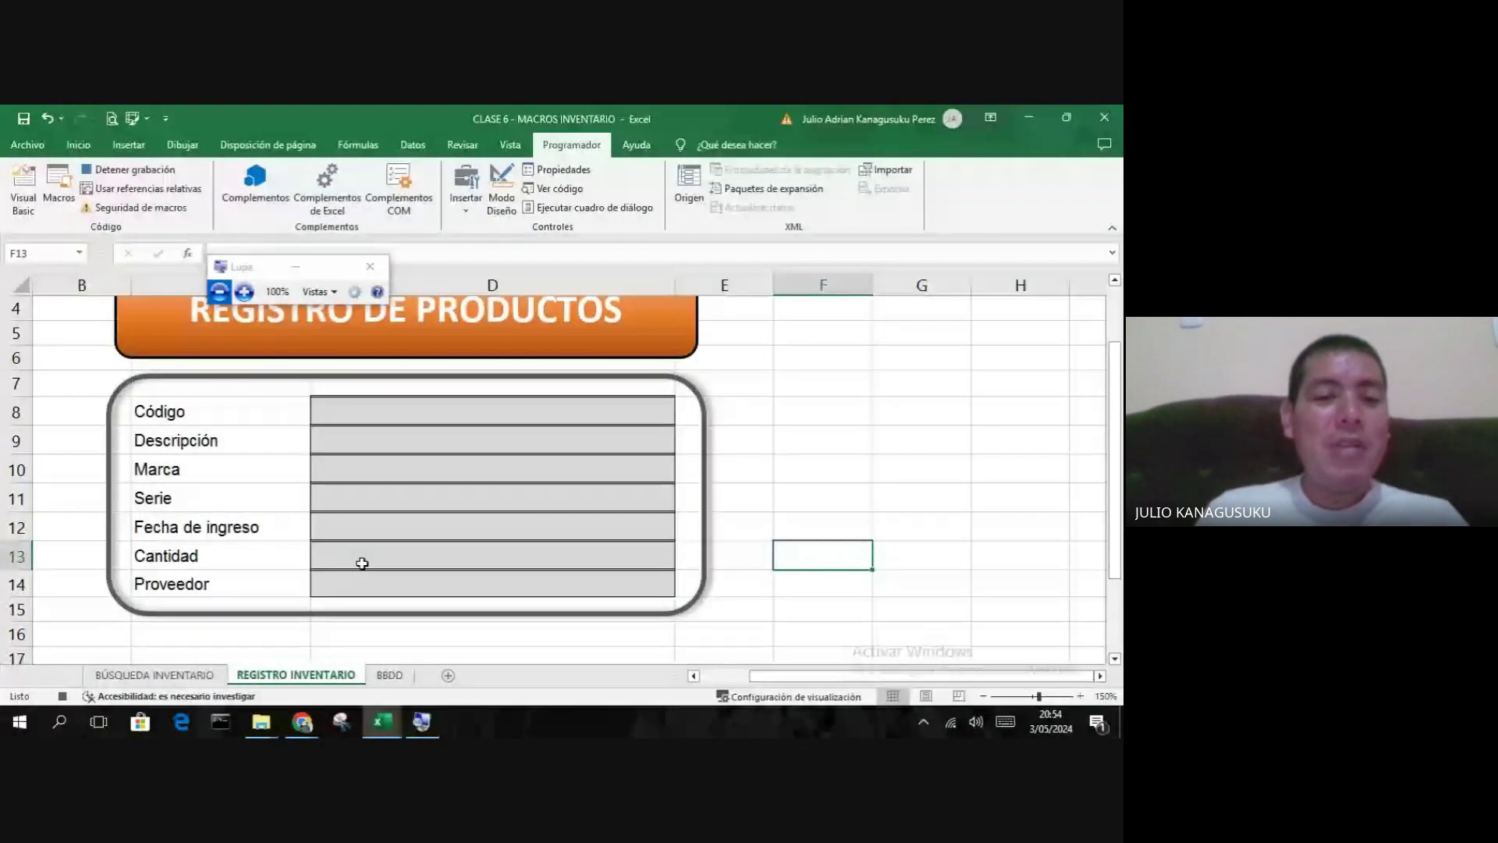
{"action": "left_click", "coordinate": [390, 675]}
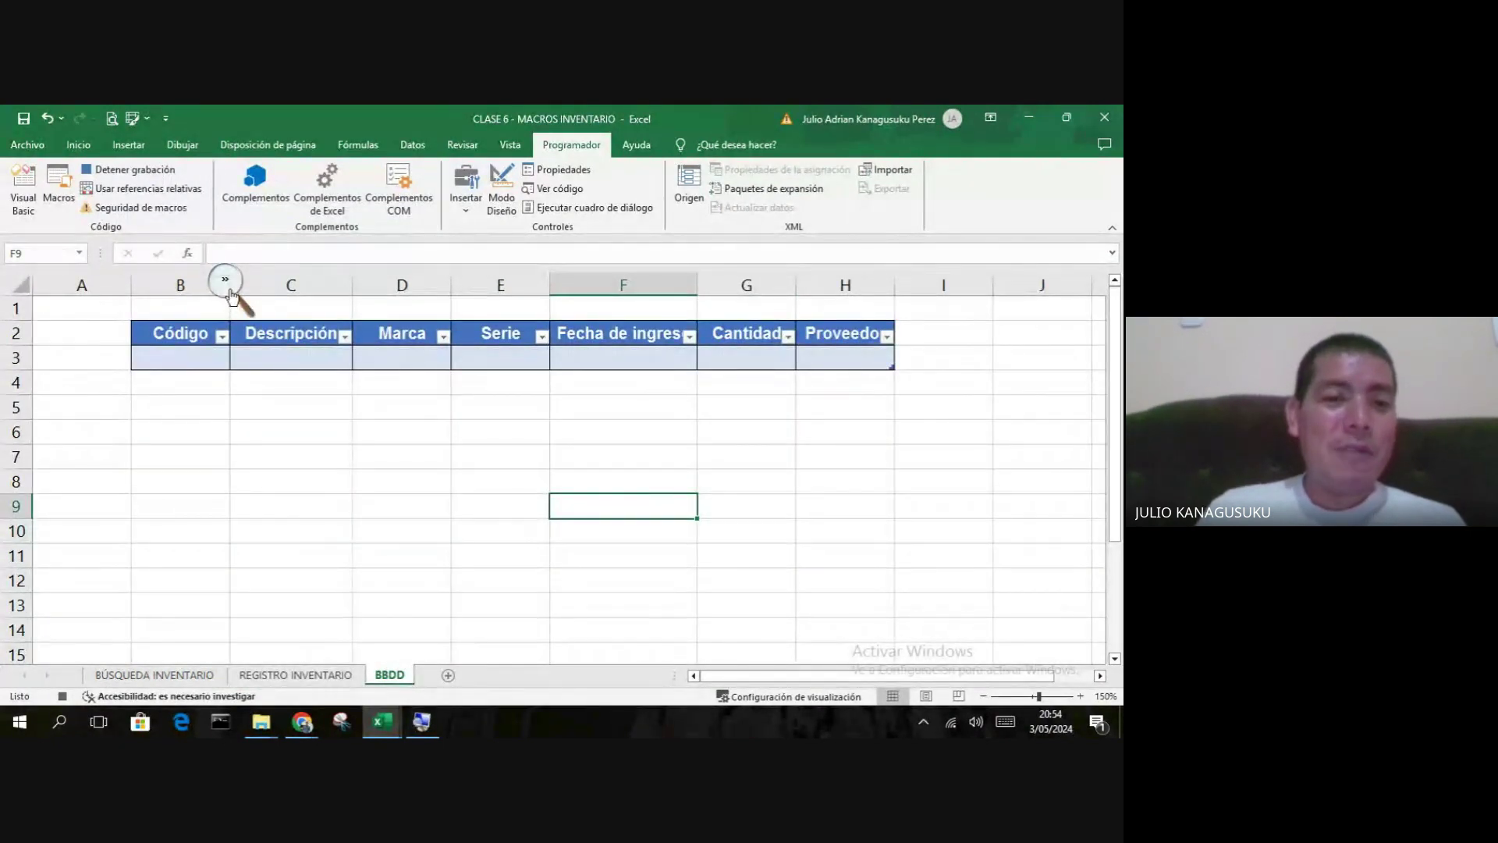
{"action": "left_click", "coordinate": [228, 285]}
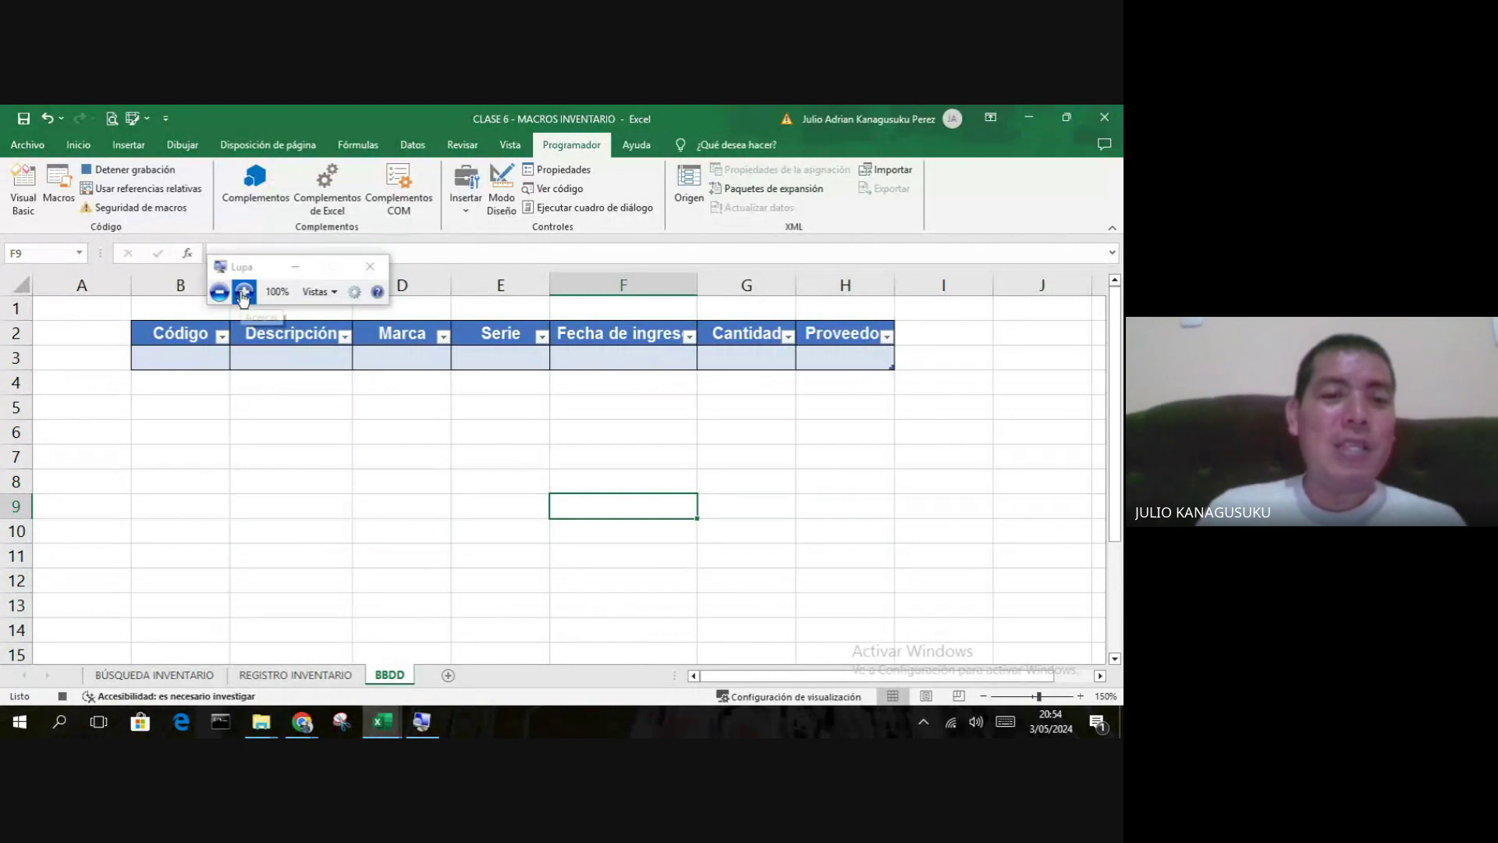
{"action": "left_click", "coordinate": [245, 294]}
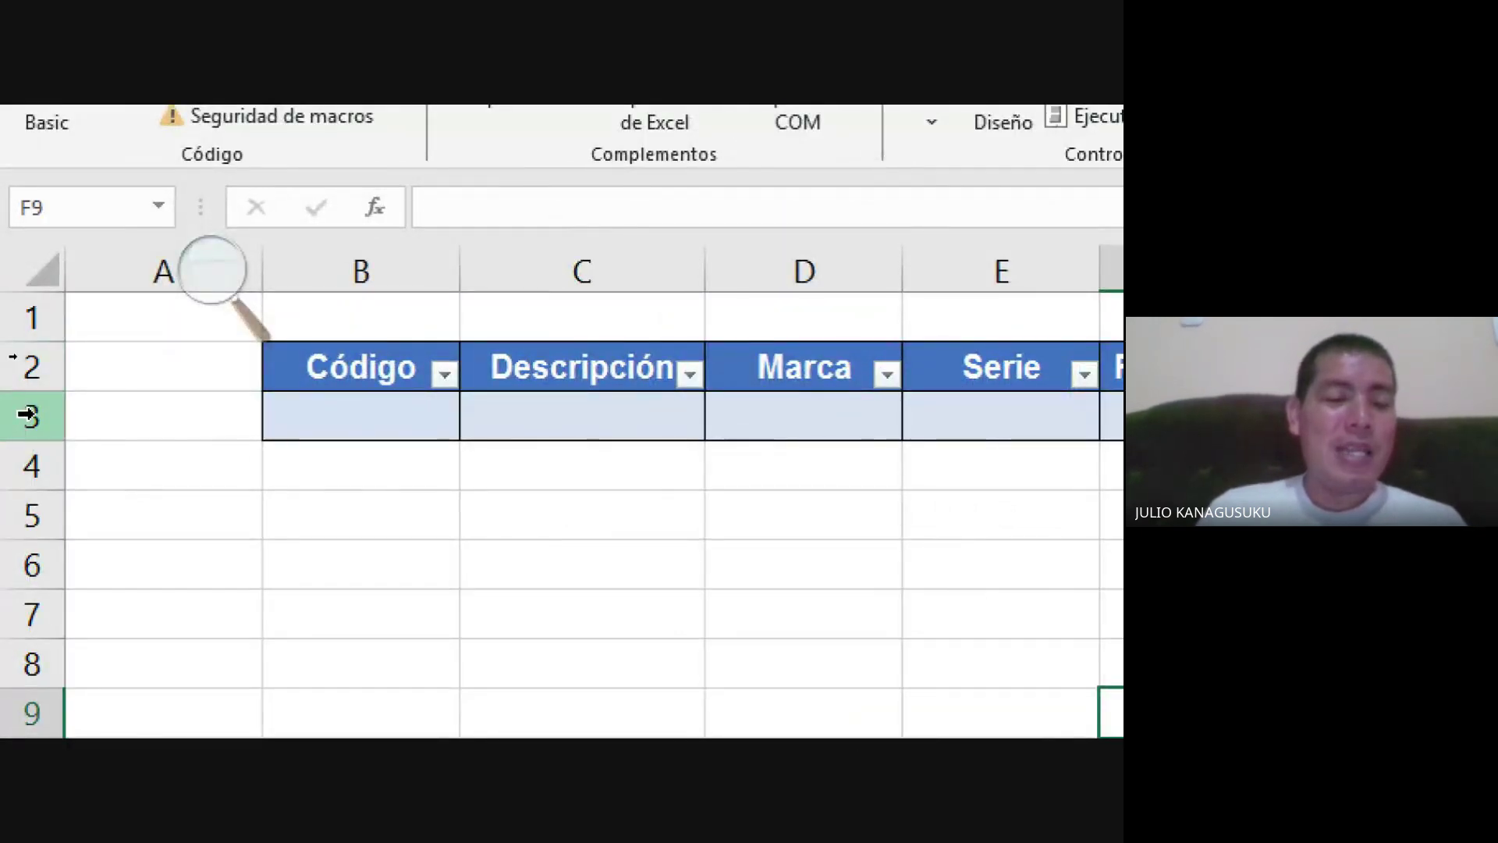
{"action": "left_click", "coordinate": [24, 415]}
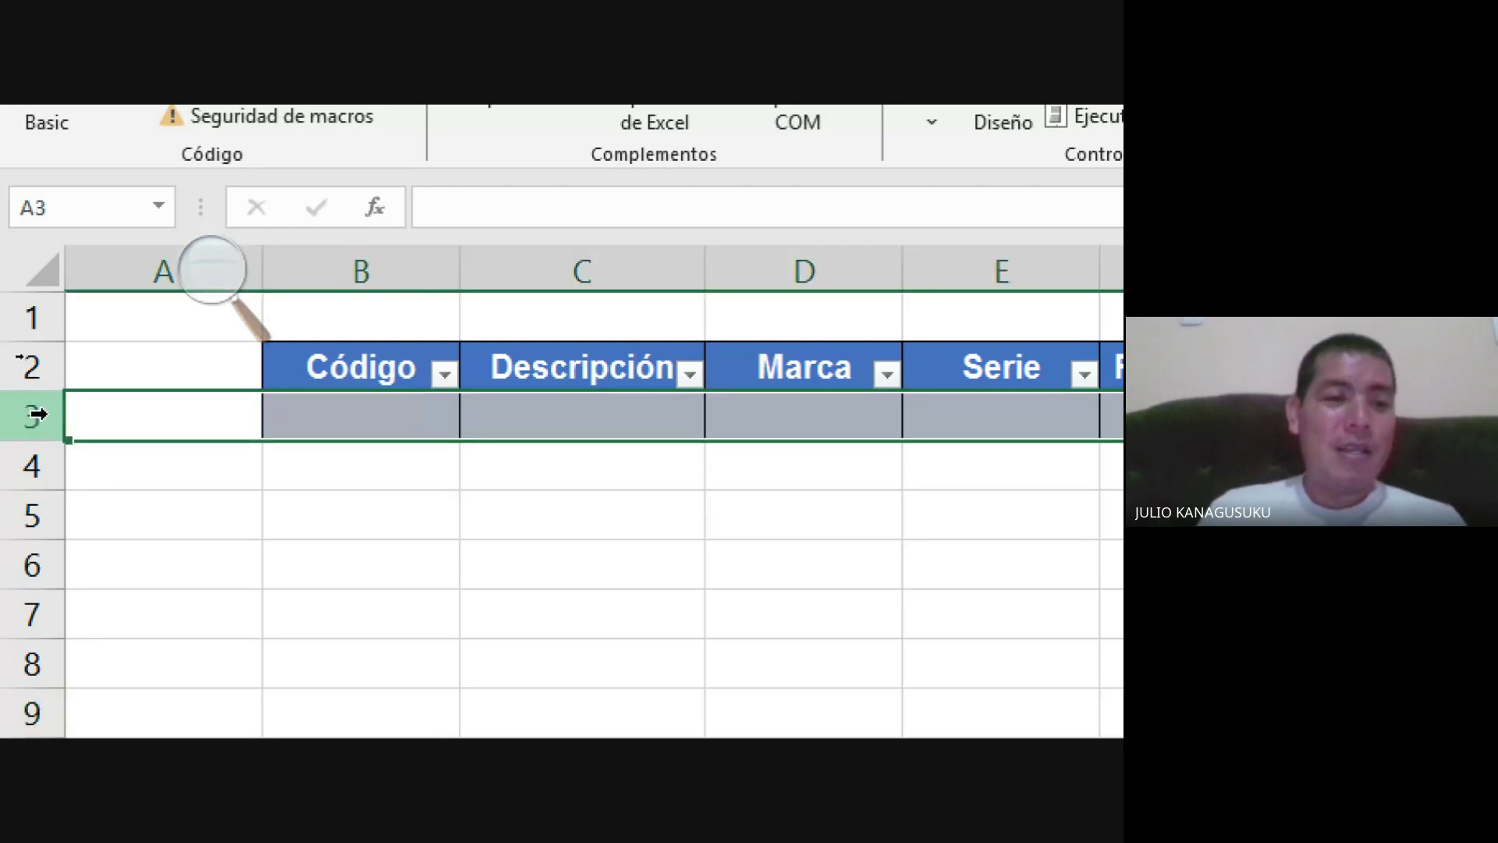
{"action": "right_click", "coordinate": [39, 415]}
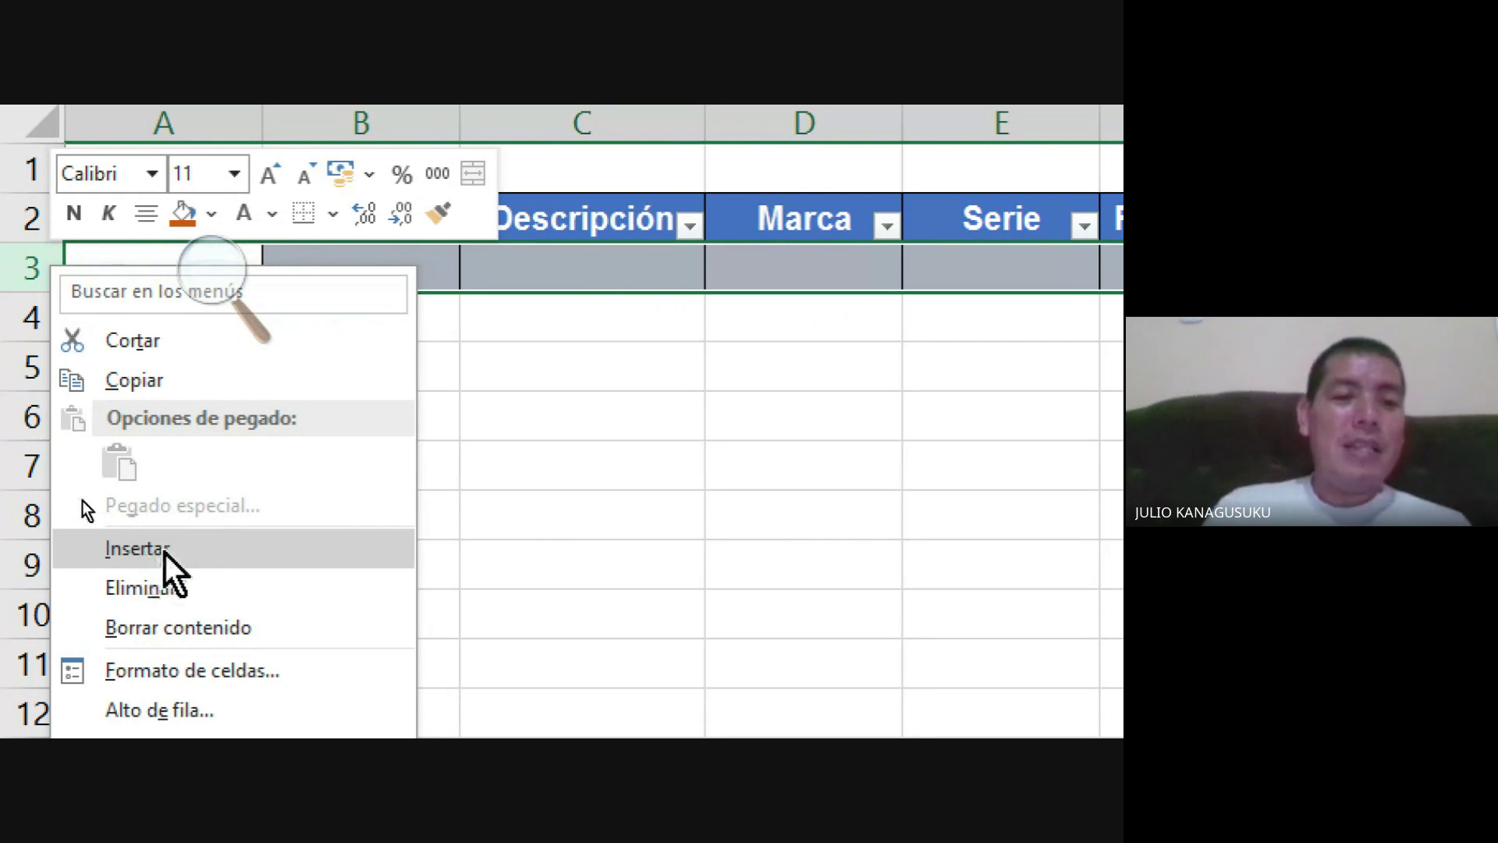
{"action": "left_click", "coordinate": [137, 548]}
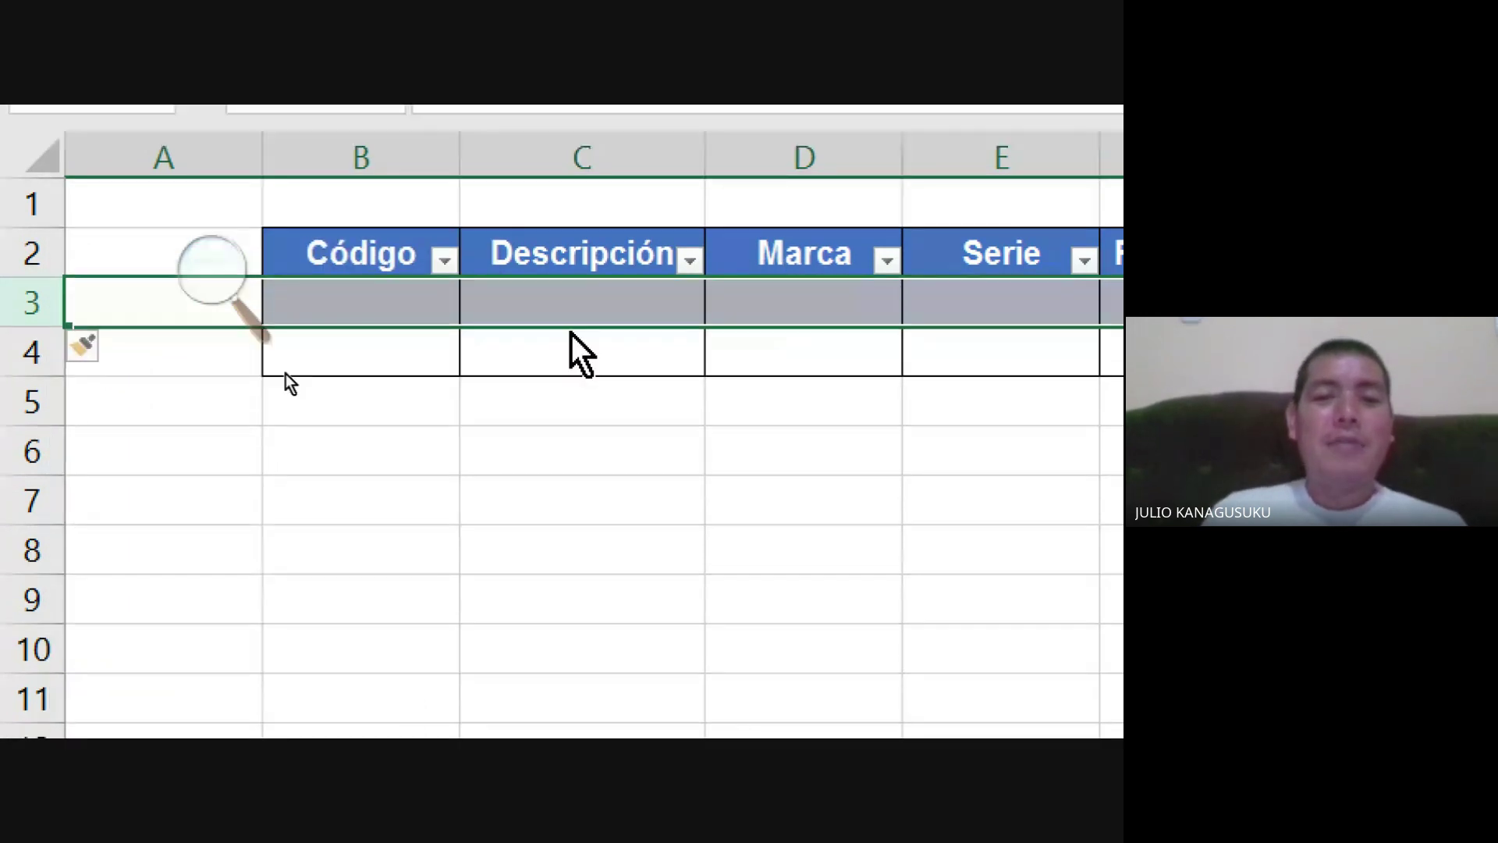
{"action": "left_click", "coordinate": [519, 322]}
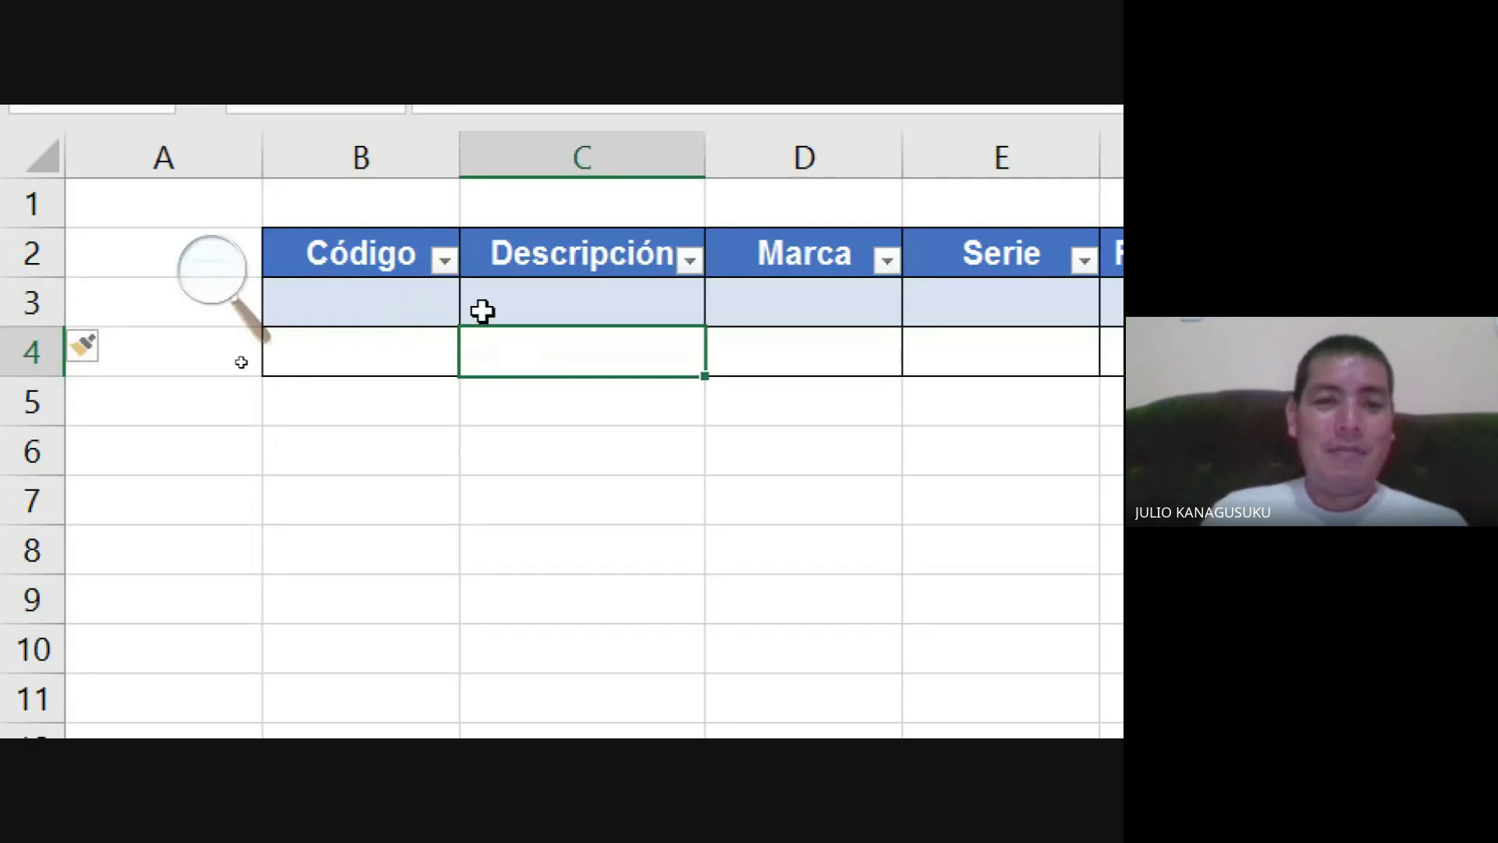
- Copy the product form's entry cells D8:D14, from Código to Proveedor, on the REGISTRO INVENTARIO sheet
{"action": "left_click", "coordinate": [217, 275]}
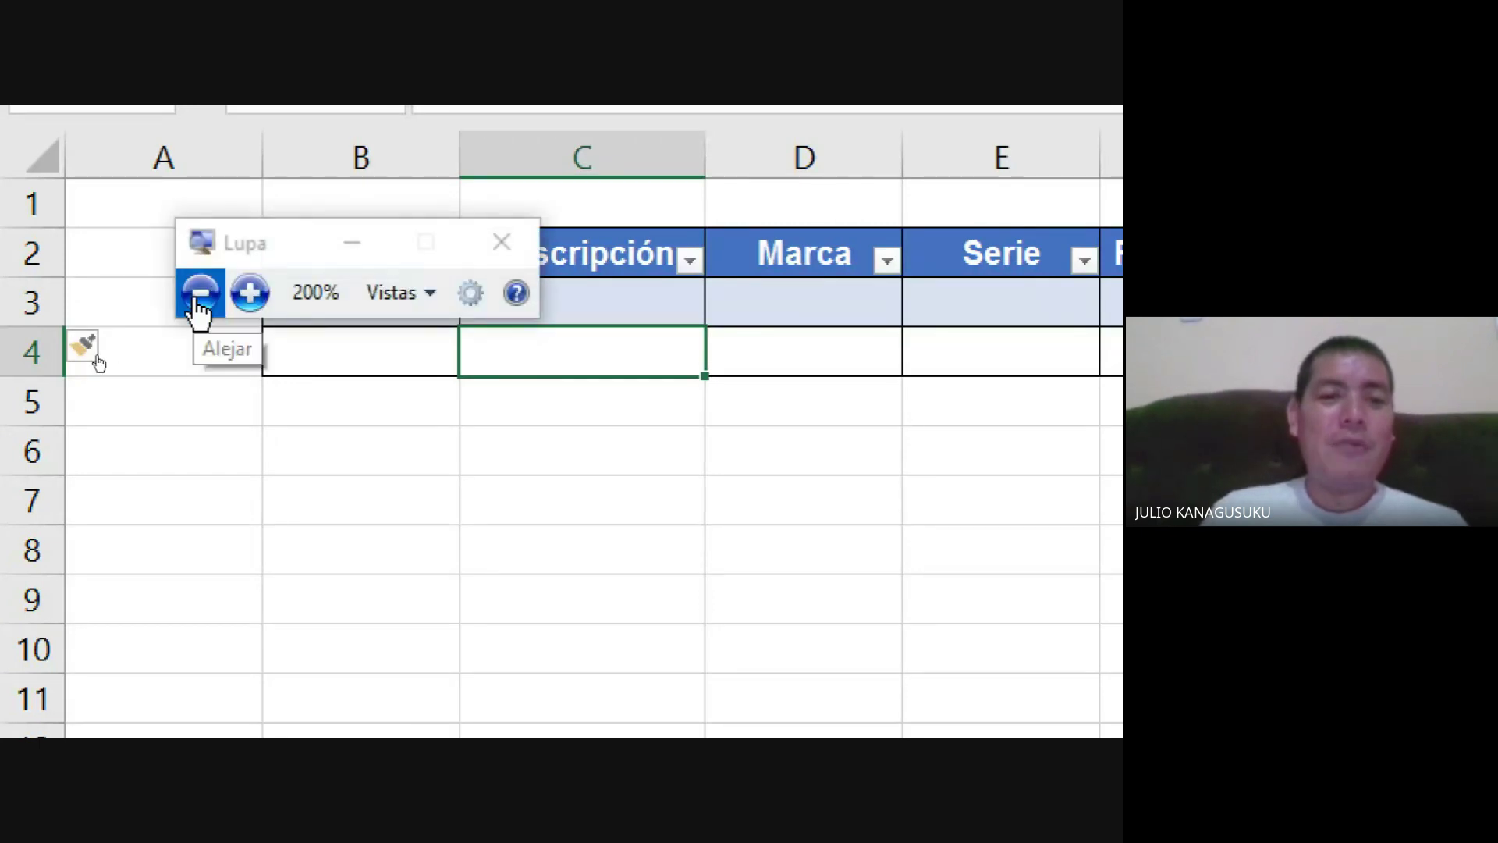
{"action": "left_click", "coordinate": [201, 297]}
{"action": "left_click", "coordinate": [160, 300]}
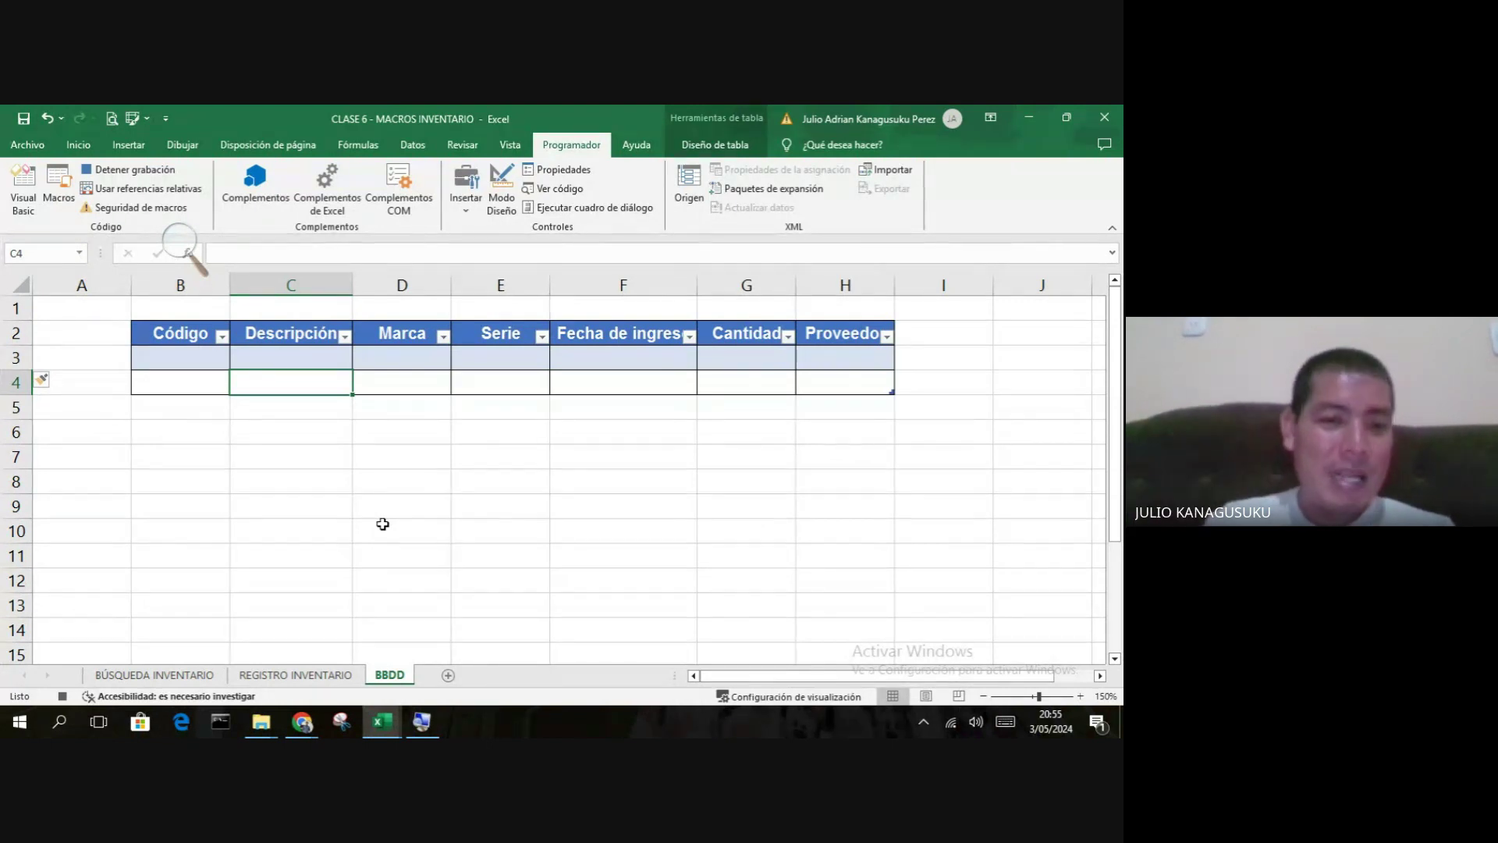
{"action": "left_click", "coordinate": [306, 676]}
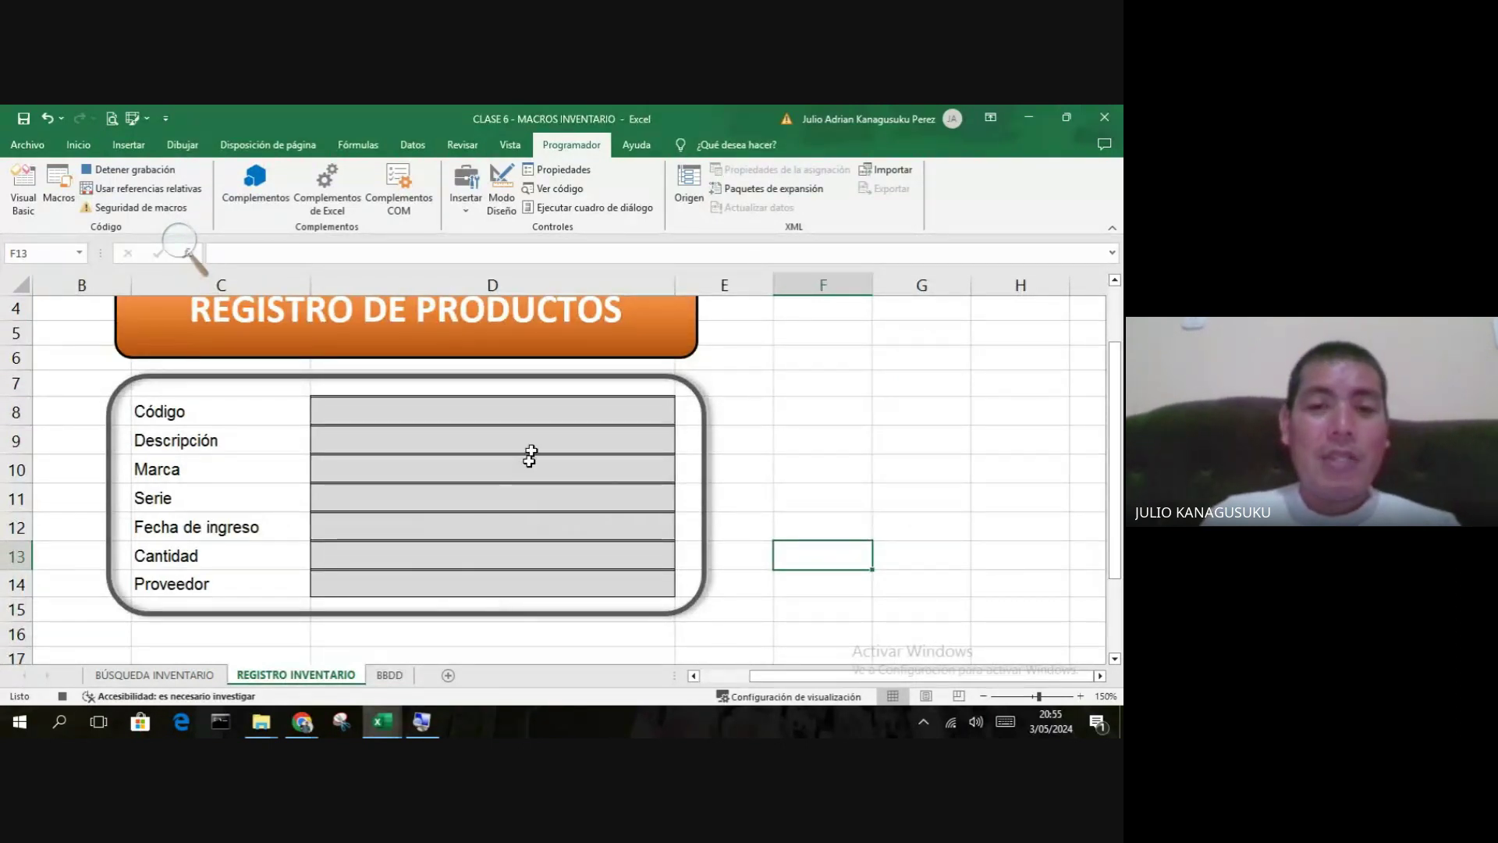
{"action": "left_click_drag", "start_coordinate": [525, 411], "coordinate": [526, 577]}
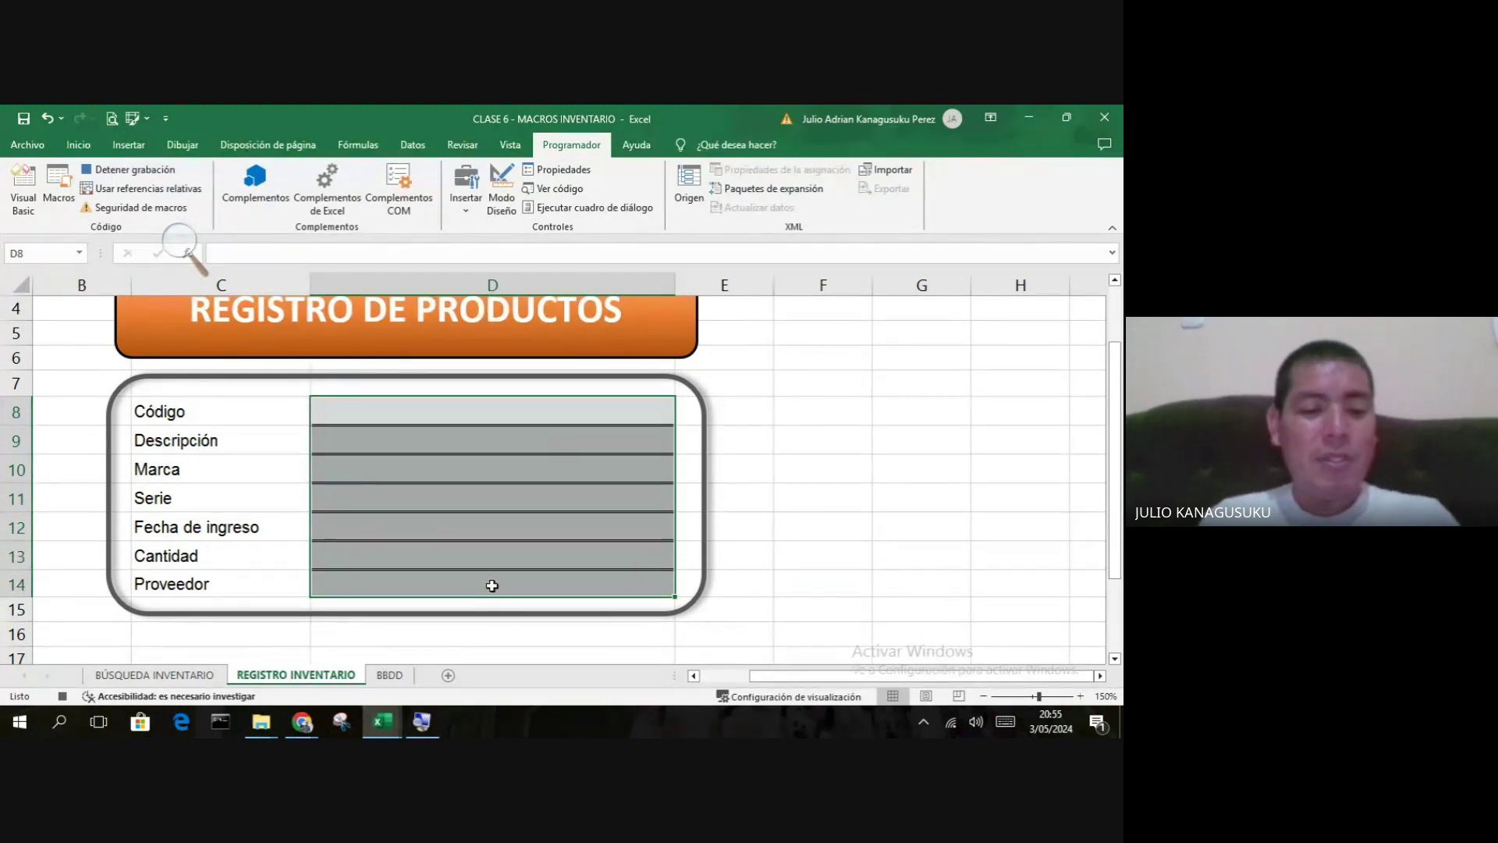
{"action": "key", "text": "ctrl+c"}
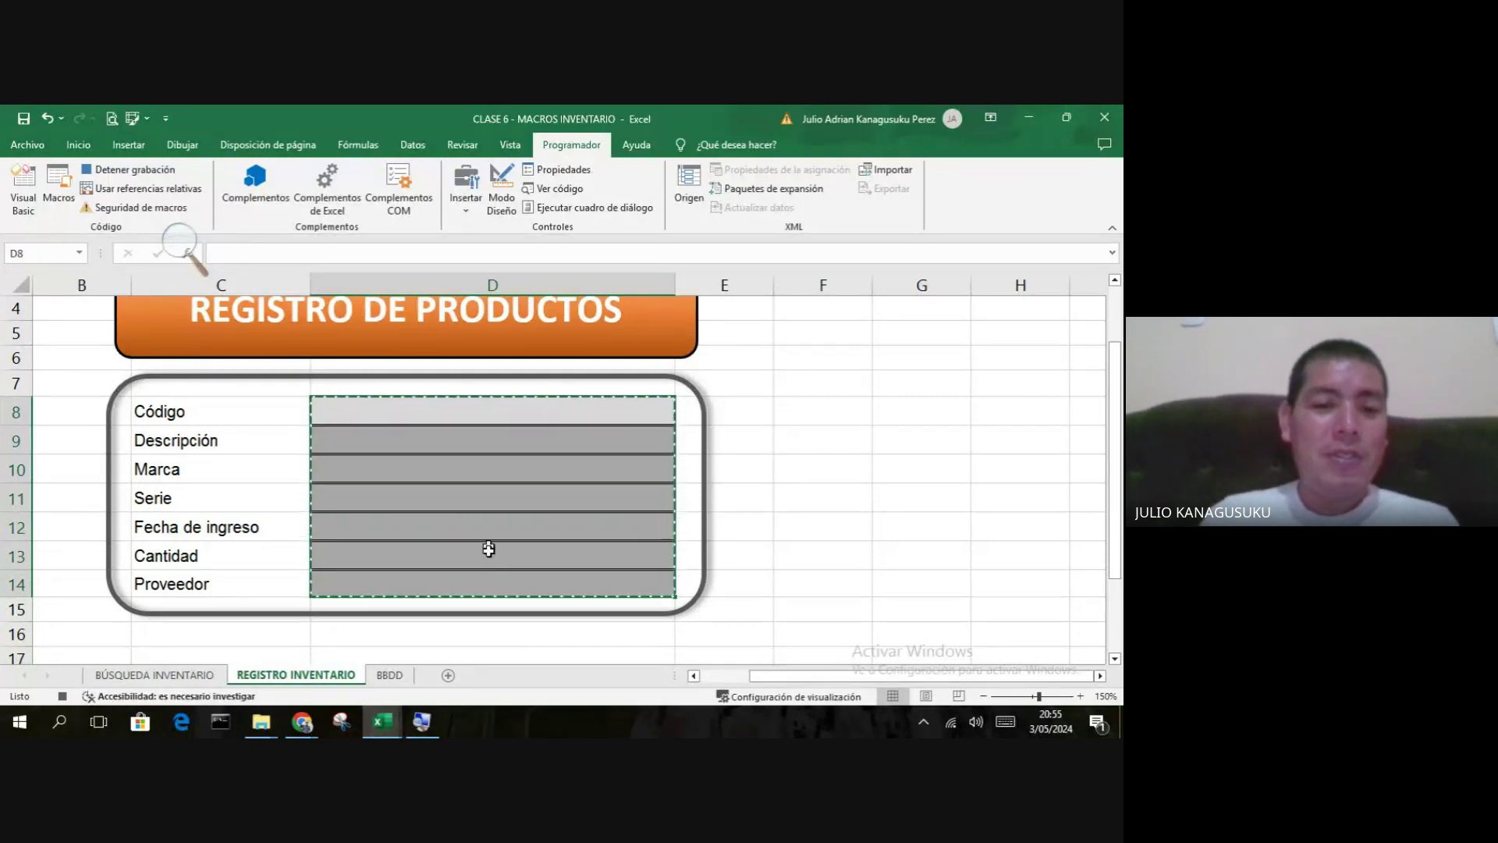
- Paste the copied form cells transposed into row 3 of the BBDD table, starting at B3 under Código
{"action": "left_click", "coordinate": [393, 673]}
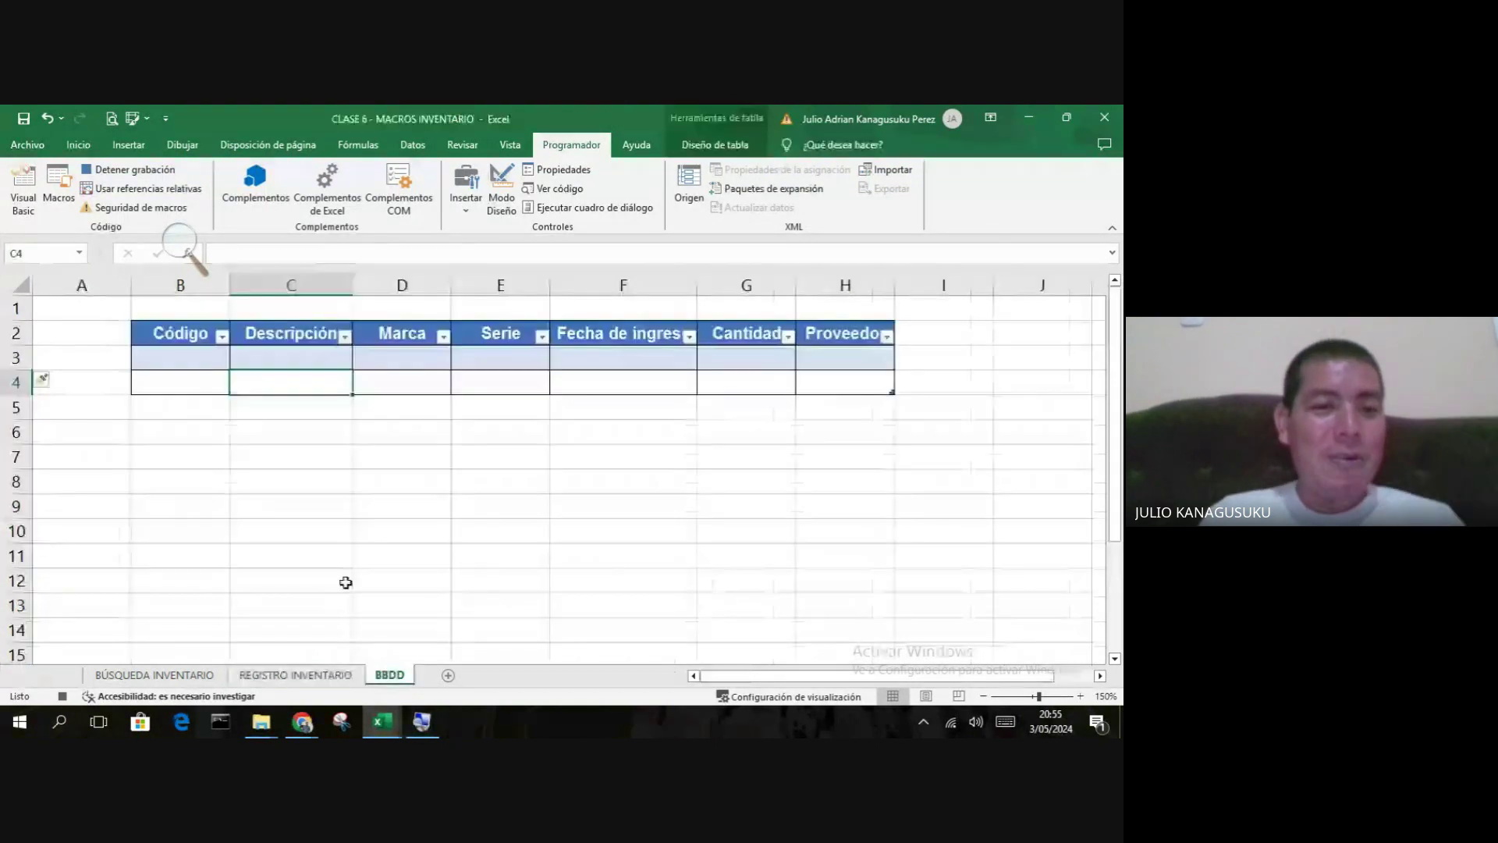
{"action": "left_click", "coordinate": [185, 264]}
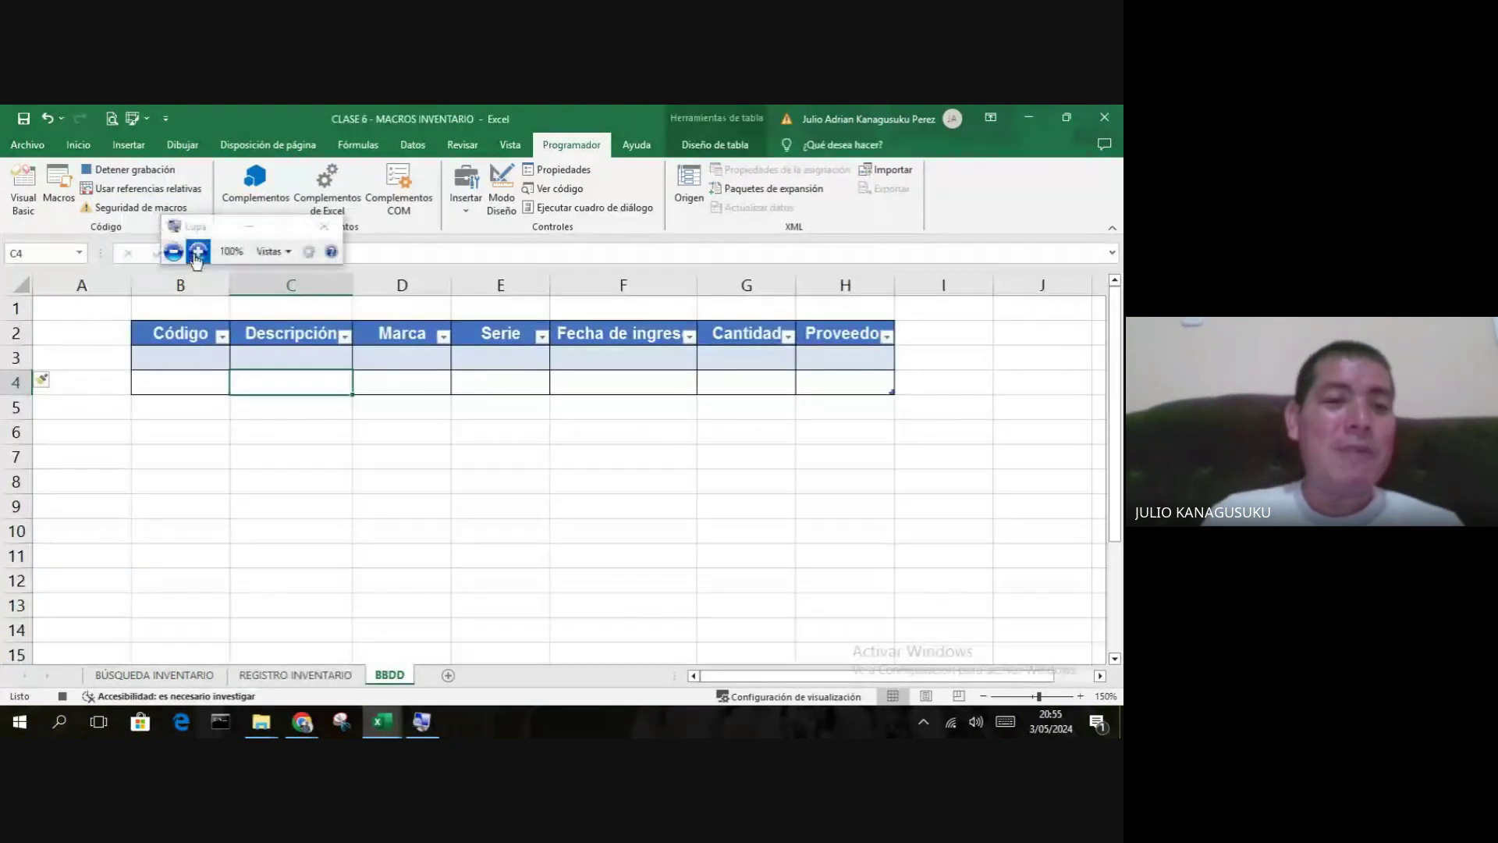
{"action": "left_click", "coordinate": [198, 252]}
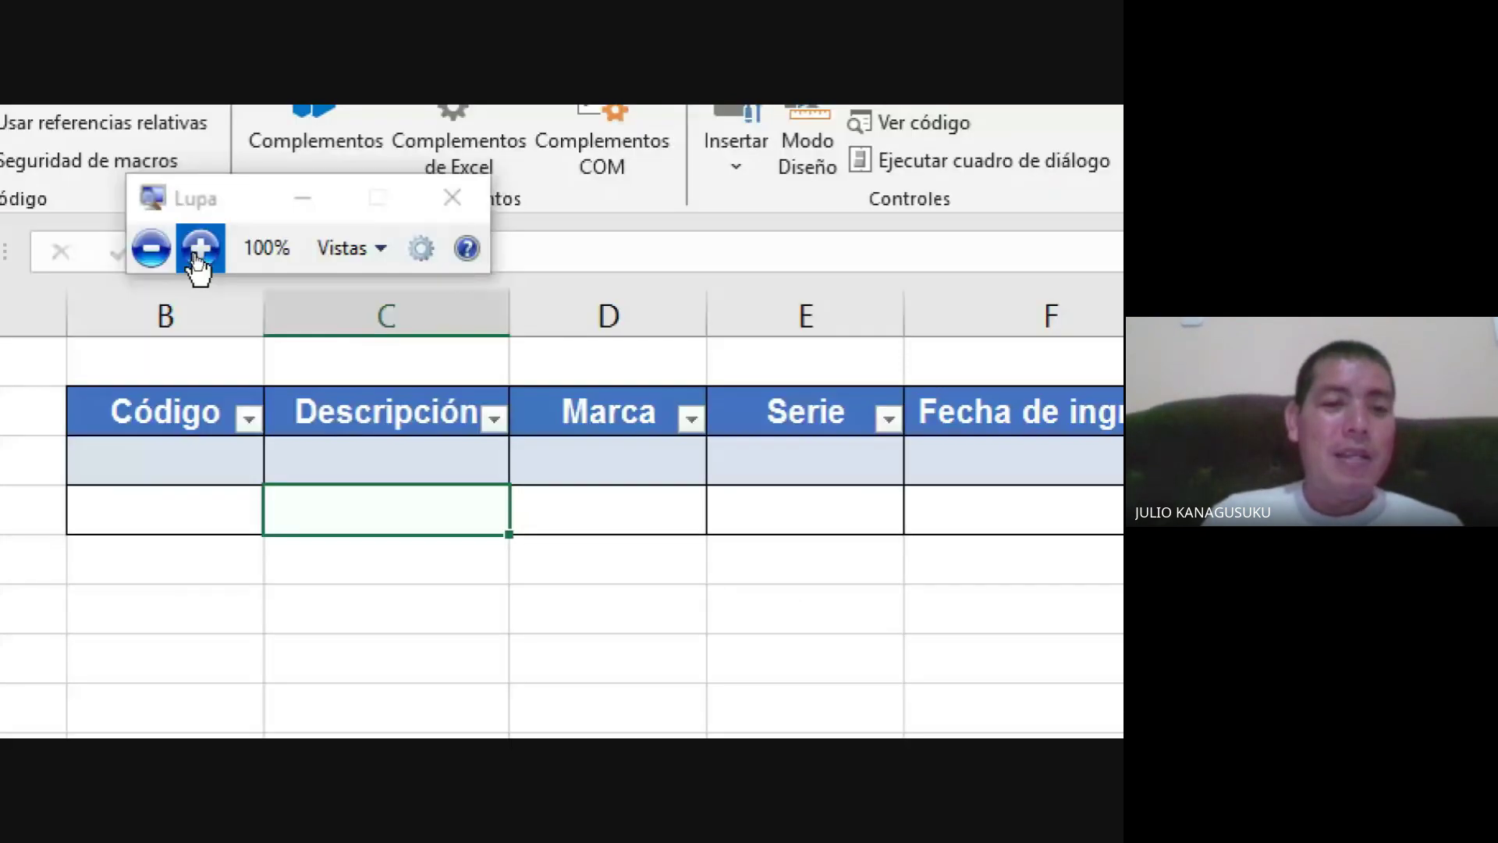
{"action": "left_click", "coordinate": [150, 248]}
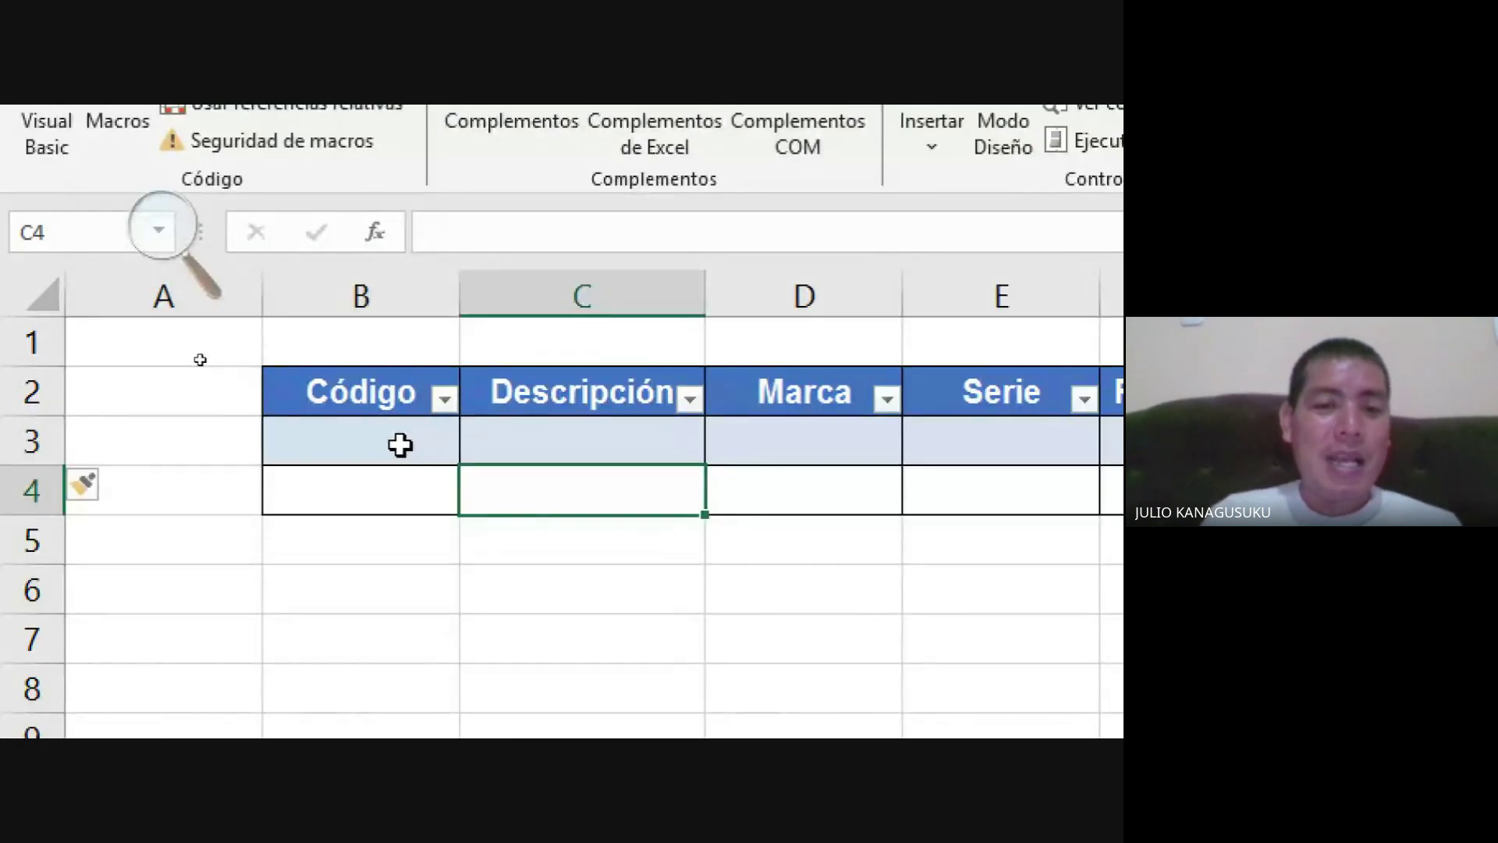
{"action": "left_click", "coordinate": [399, 444]}
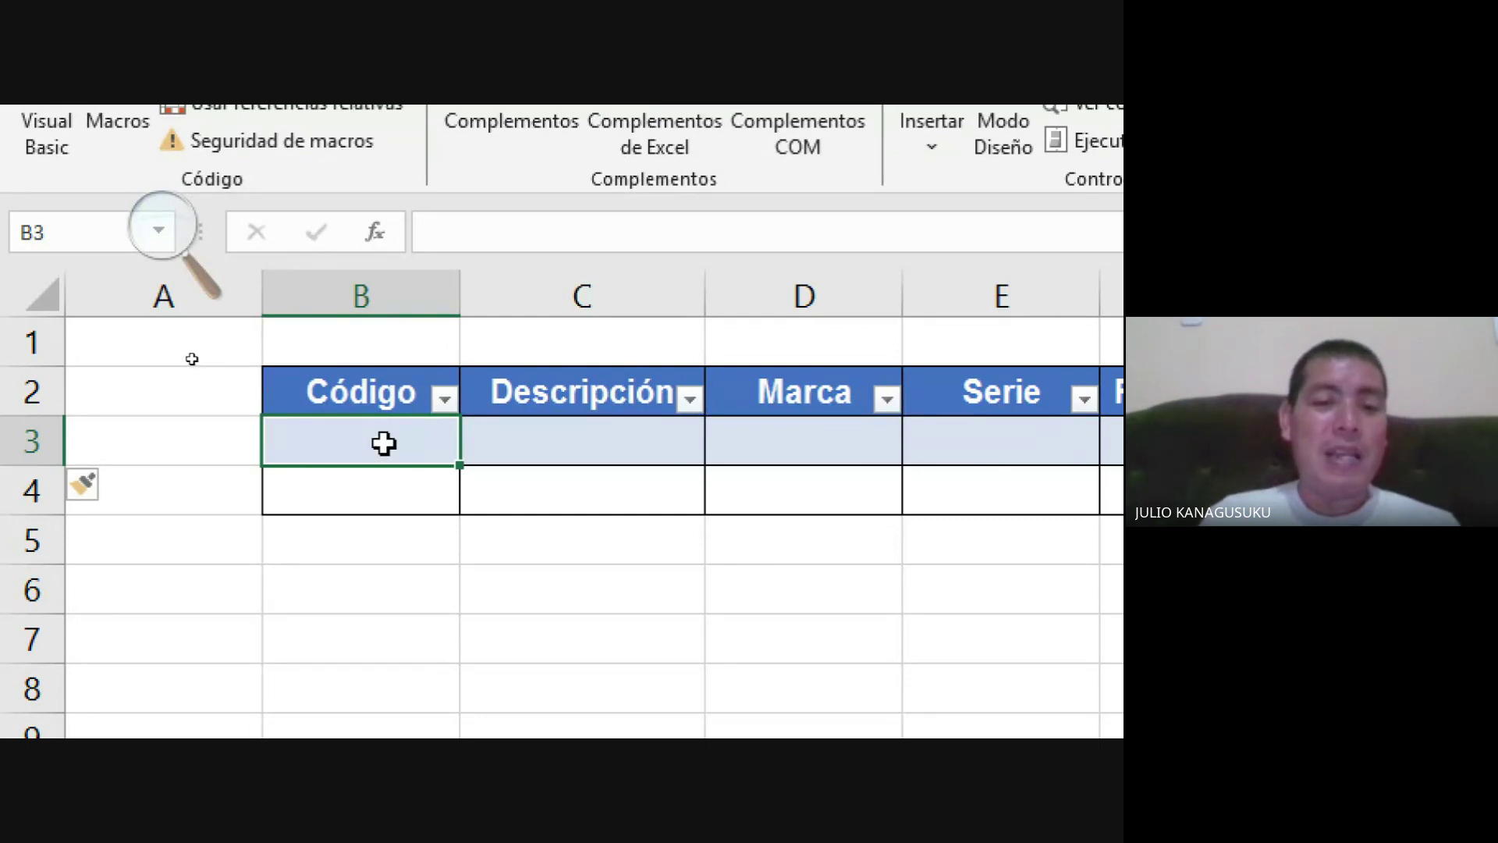
{"action": "right_click", "coordinate": [383, 443]}
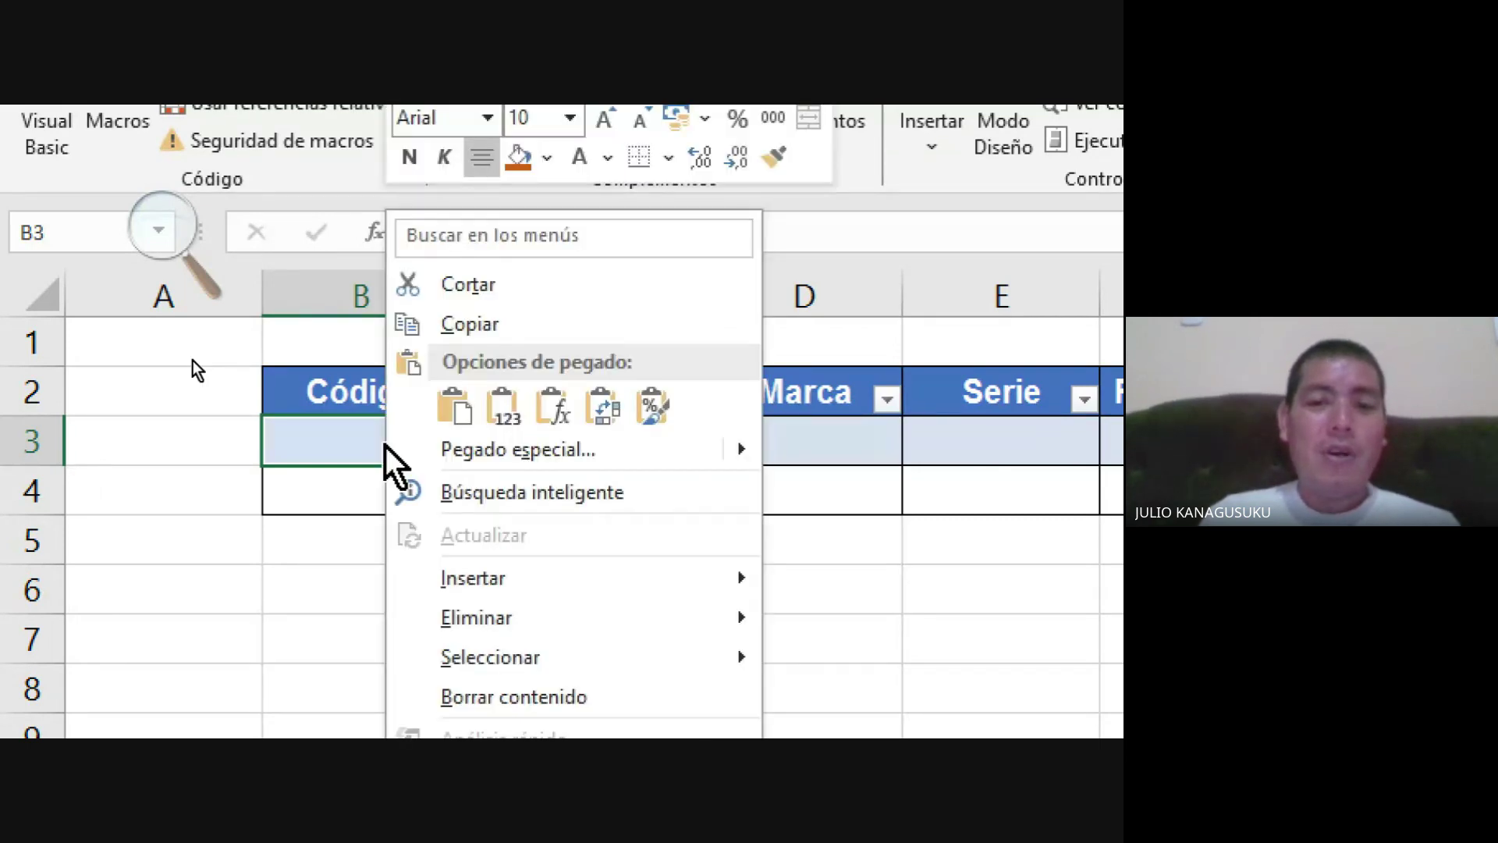
{"action": "left_click", "coordinate": [611, 411]}
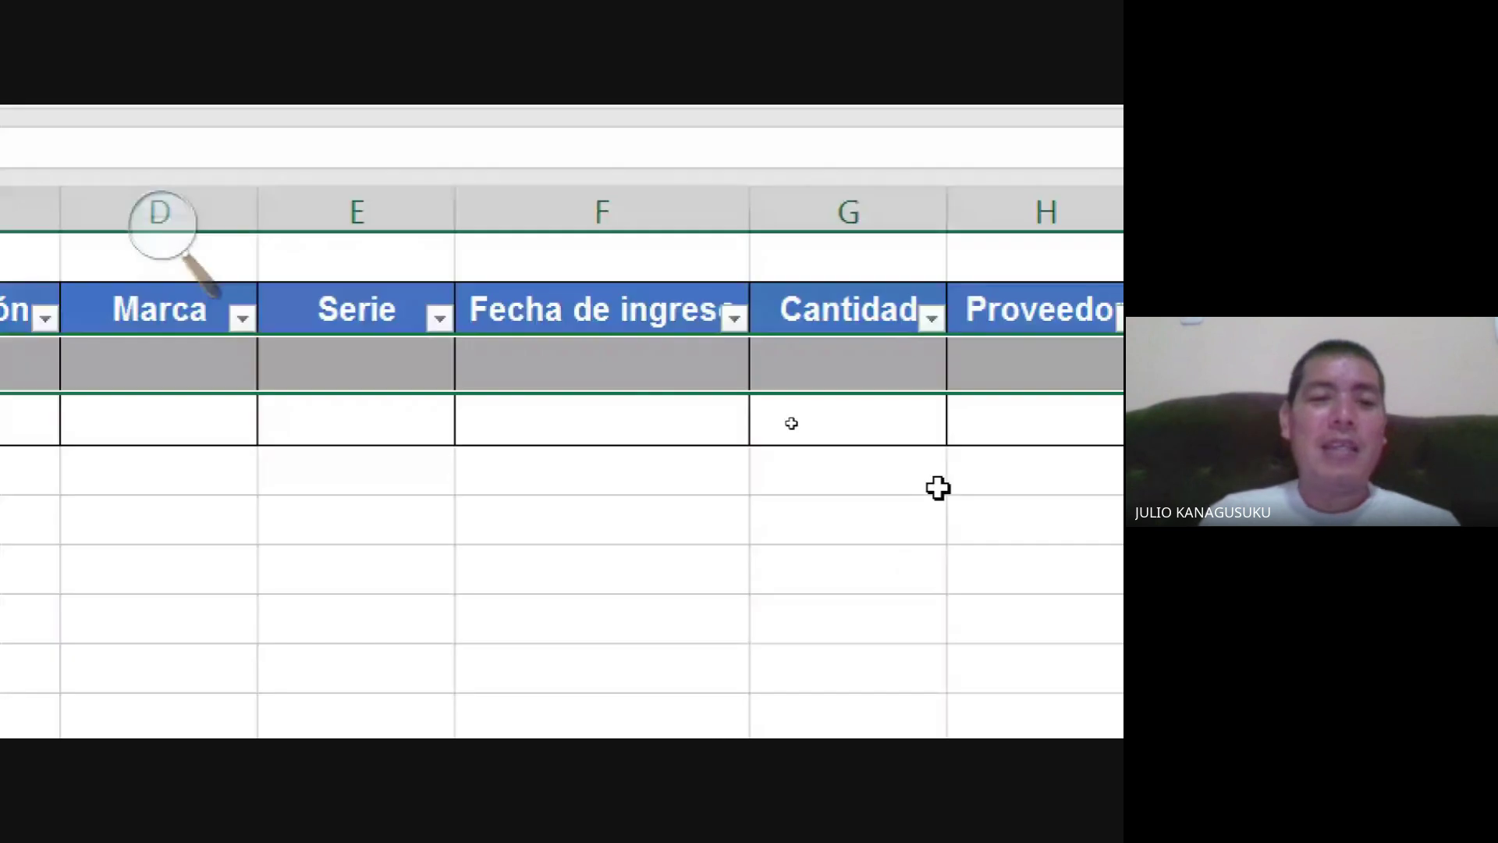
{"action": "left_click", "coordinate": [157, 242]}
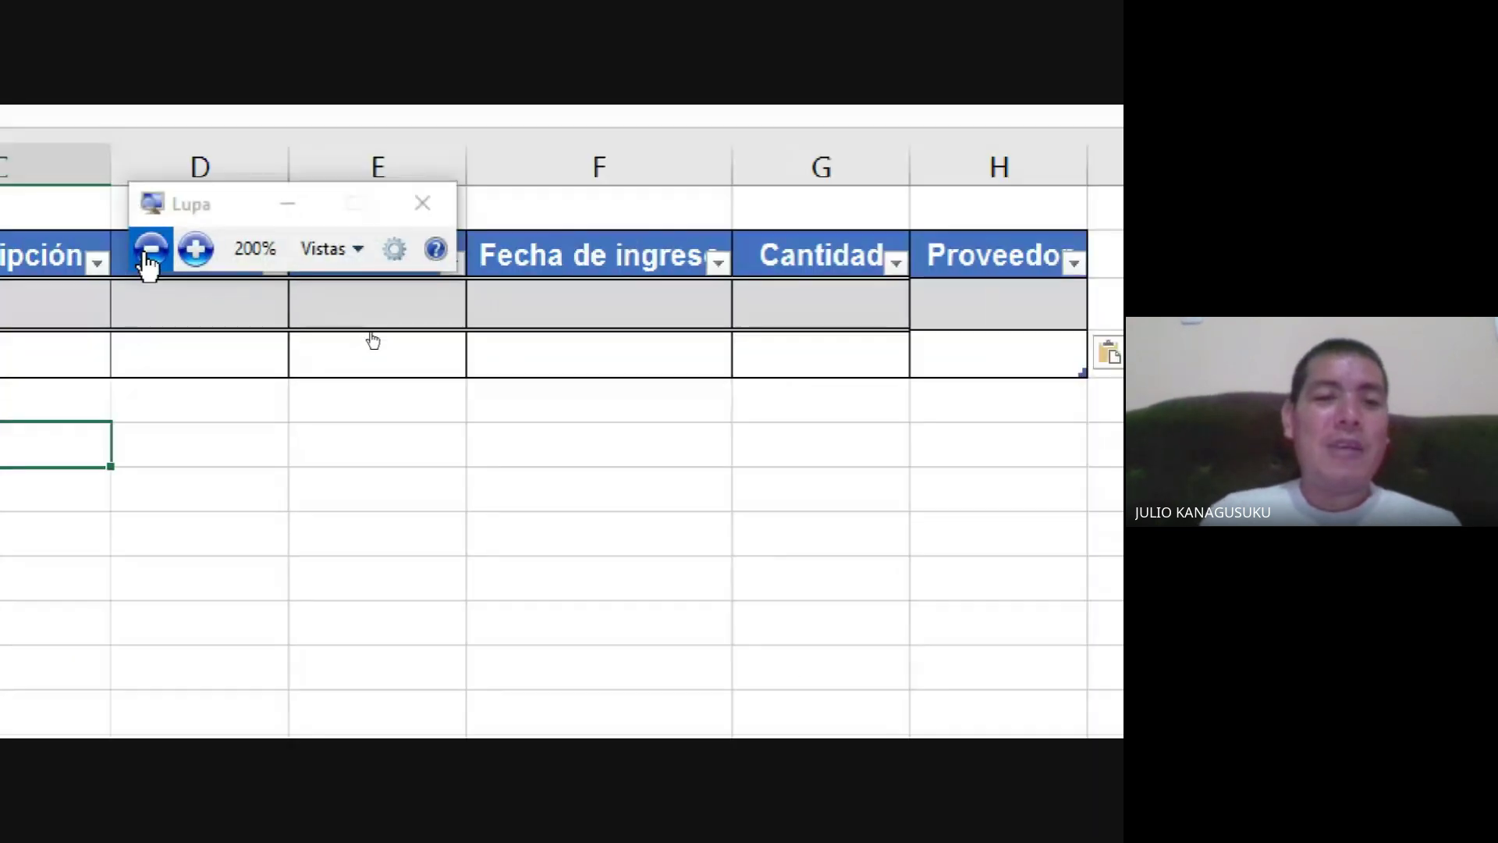
{"action": "left_click", "coordinate": [150, 250]}
{"action": "left_click_drag", "start_coordinate": [411, 320], "coordinate": [401, 223]}
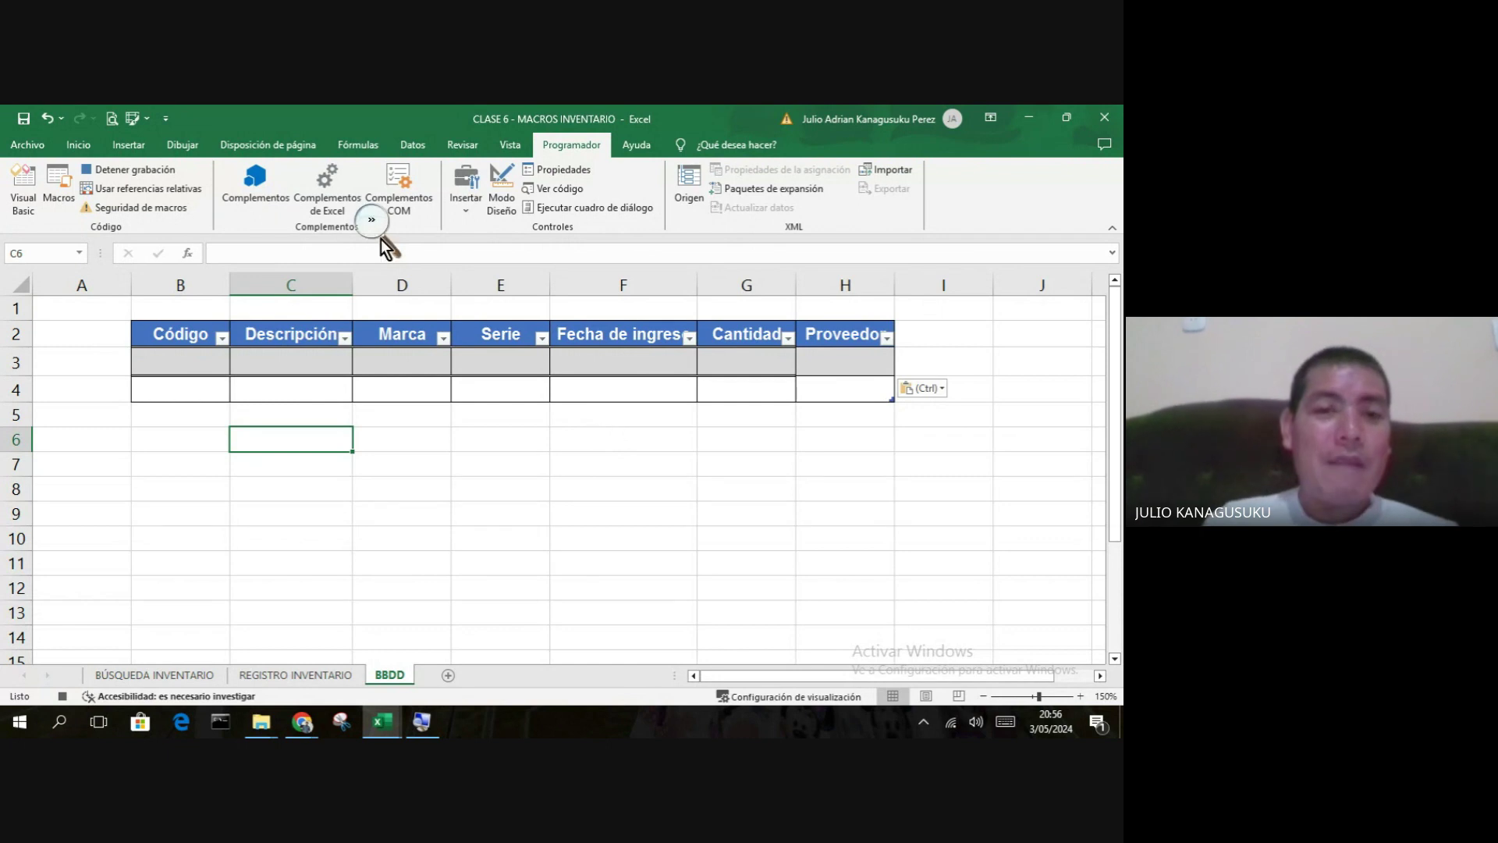
{"action": "left_click", "coordinate": [371, 227]}
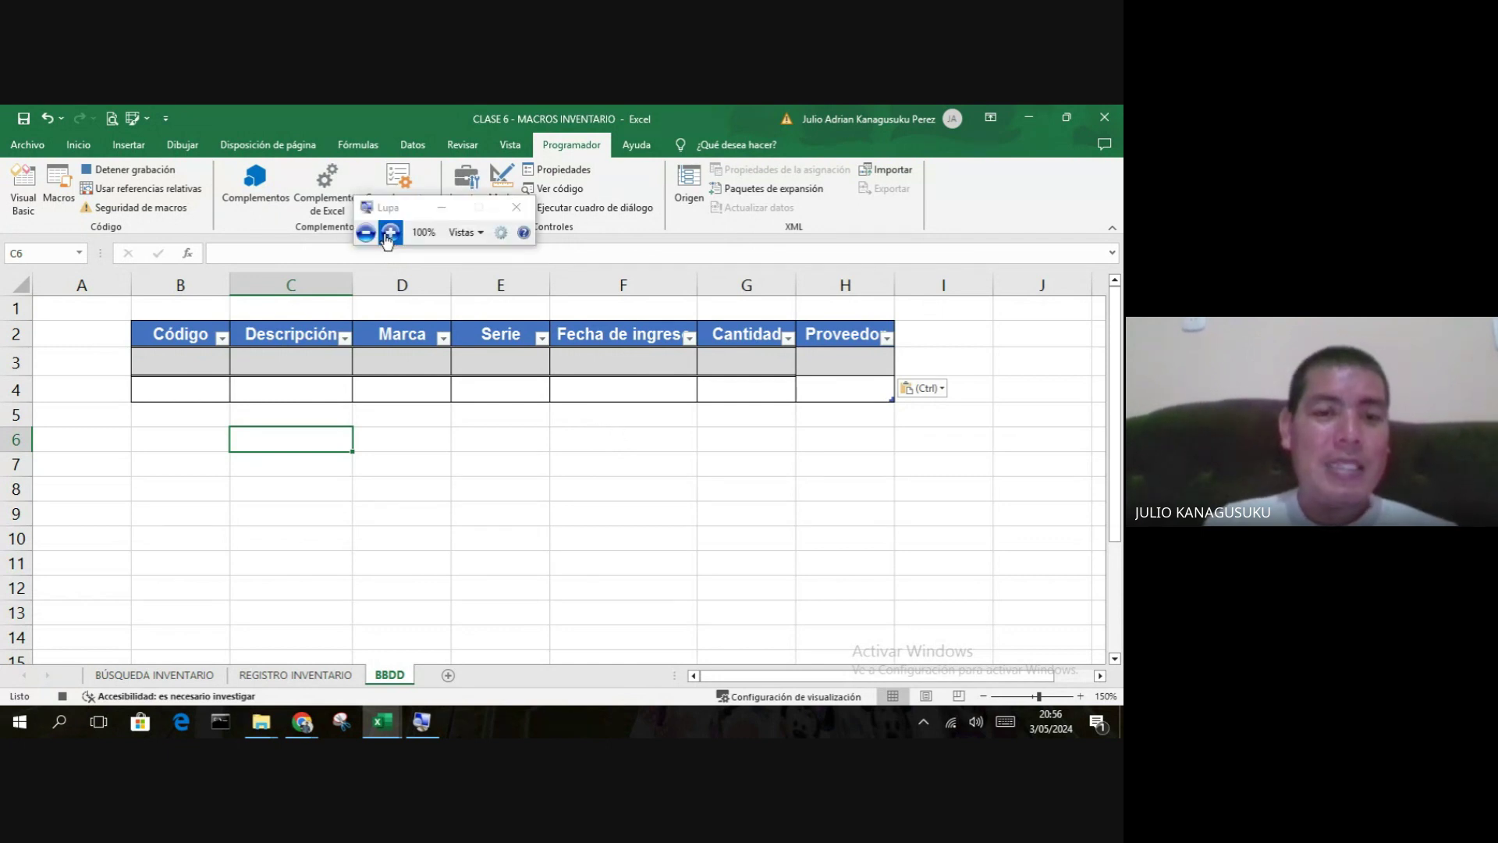
{"action": "left_click", "coordinate": [388, 233]}
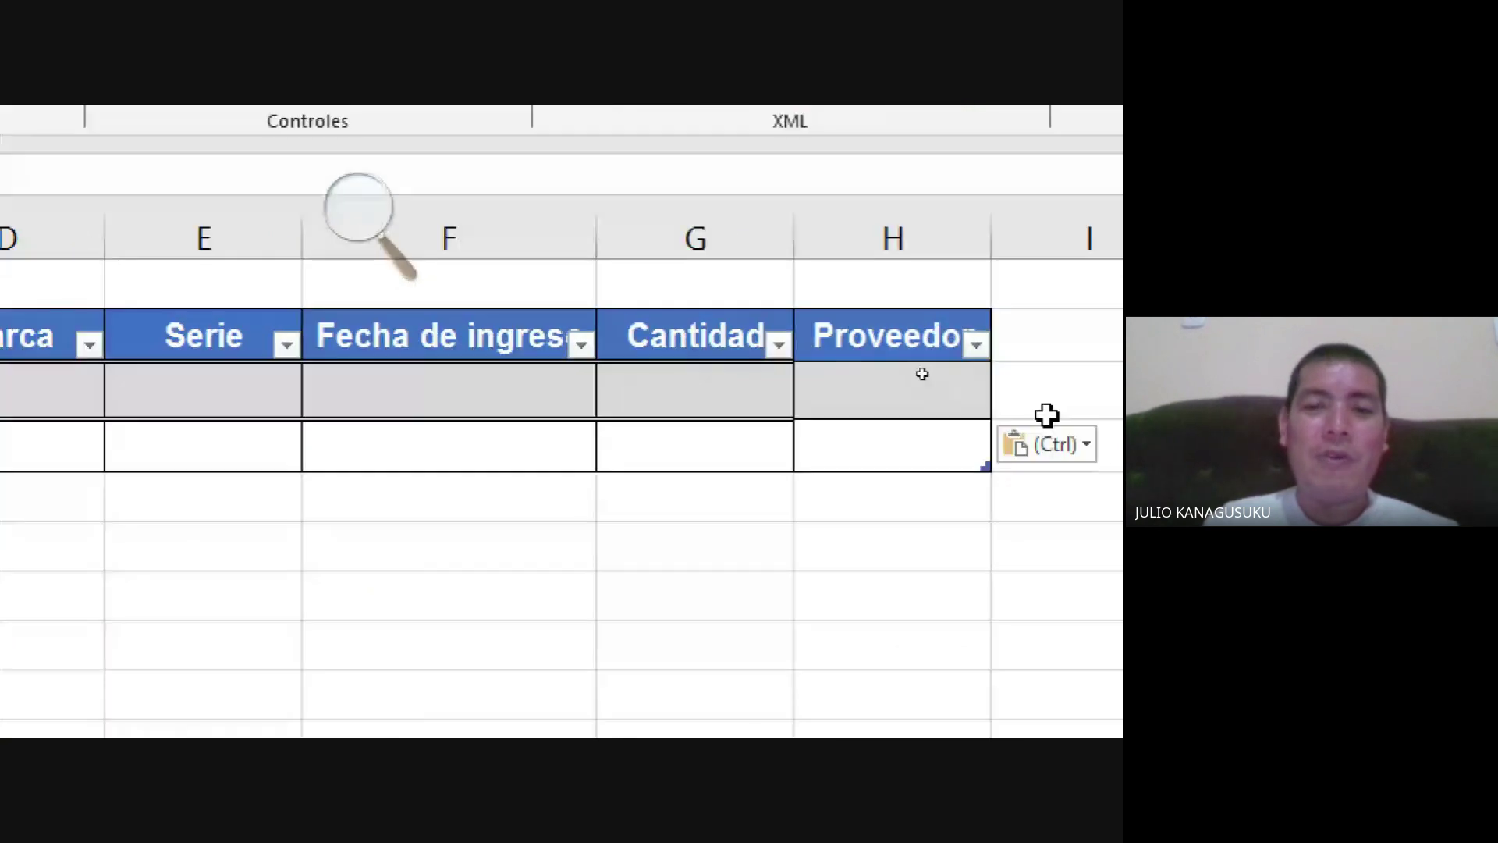
- Copy the formatting of the blank table row B4:H4 onto row 3 of the BBDD table with Format Painter
{"action": "left_click", "coordinate": [267, 450]}
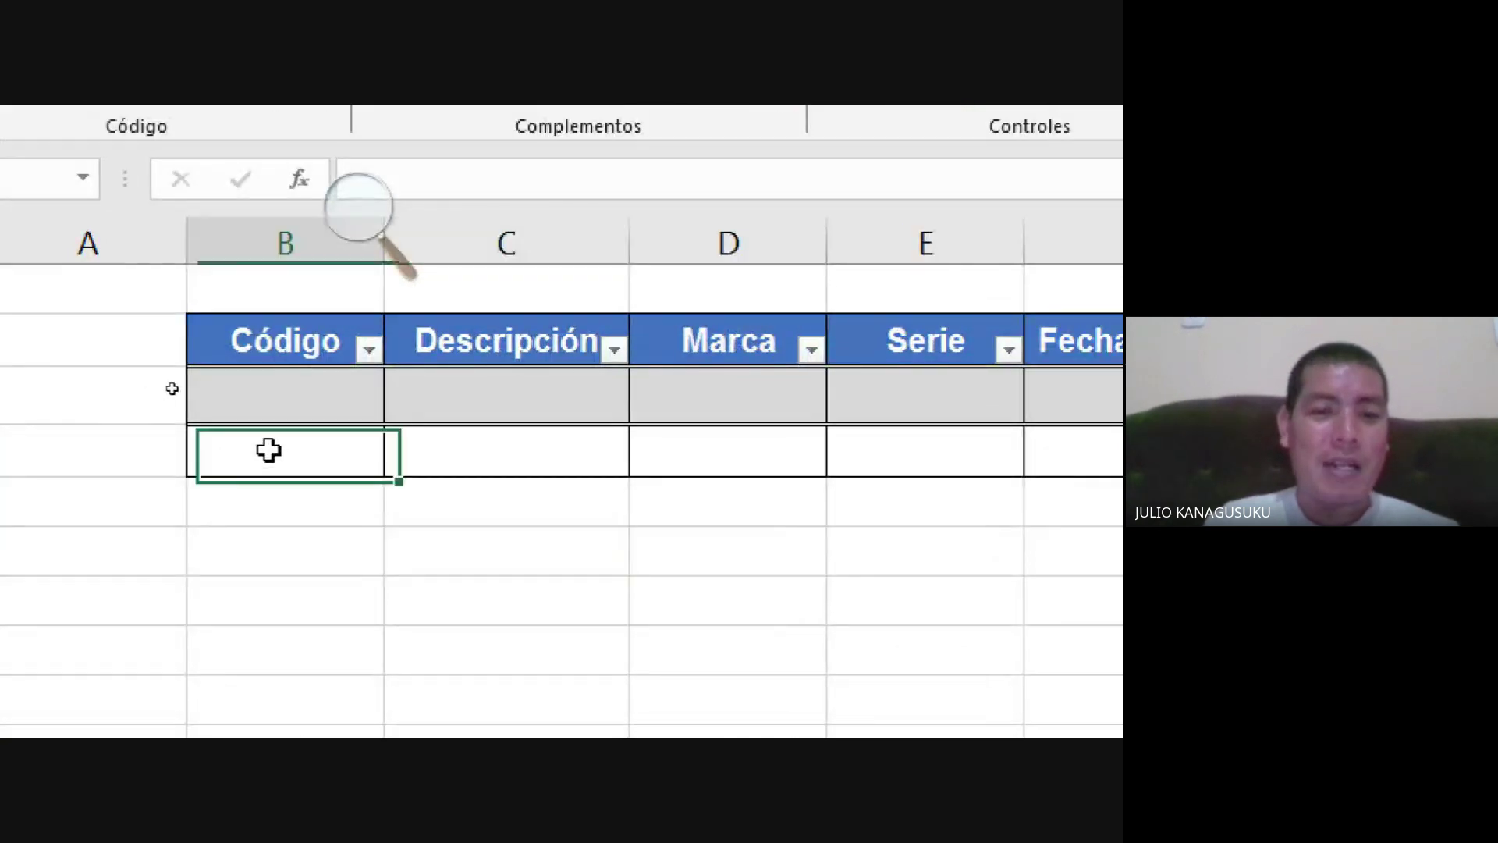
{"action": "left_click_drag", "start_coordinate": [267, 450], "coordinate": [1077, 447]}
{"action": "key", "text": "ctrl+v"}
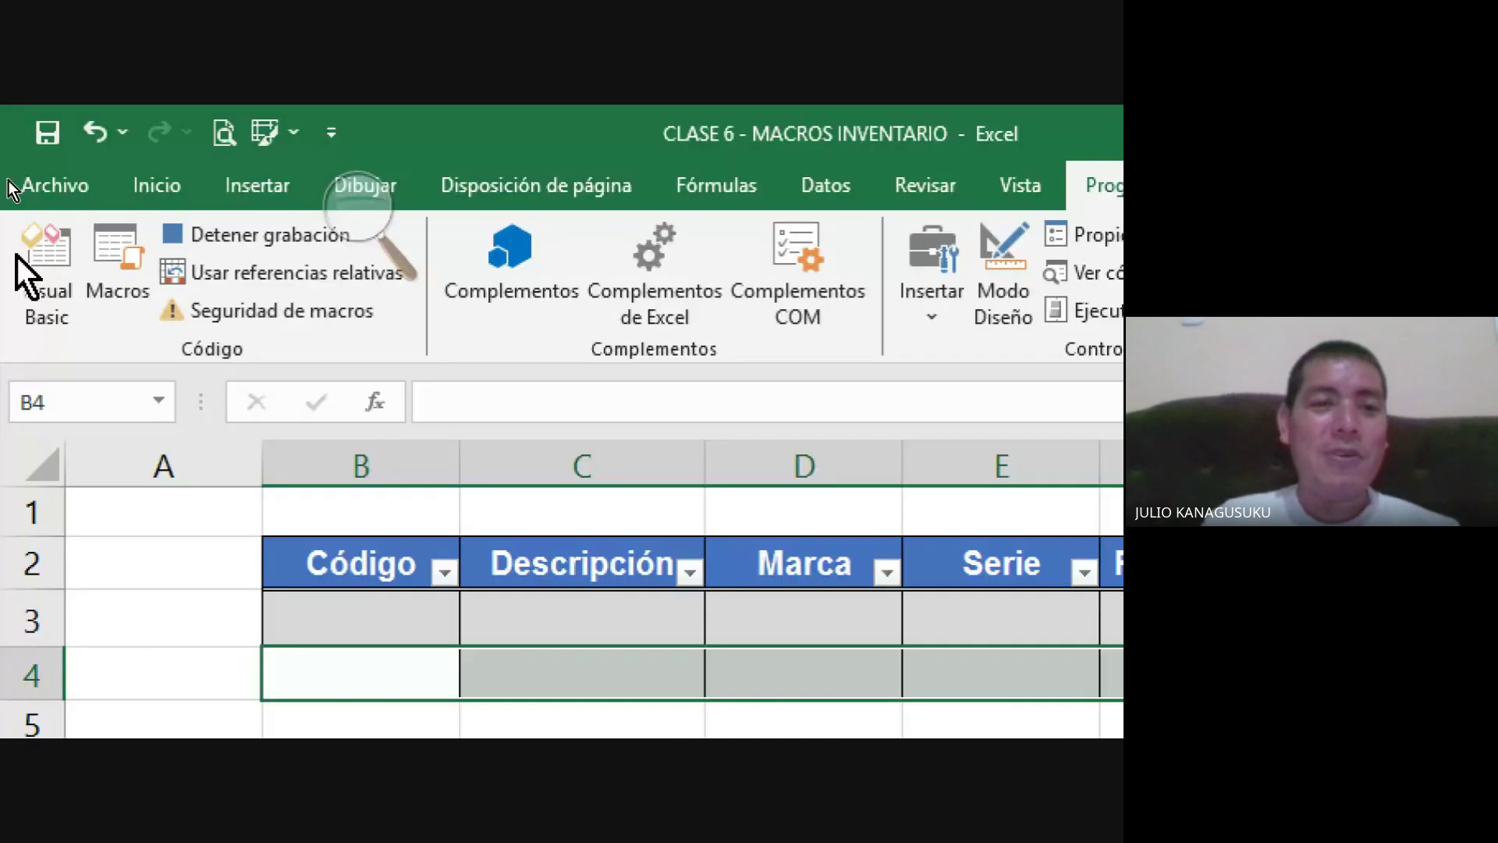
{"action": "left_click", "coordinate": [165, 188]}
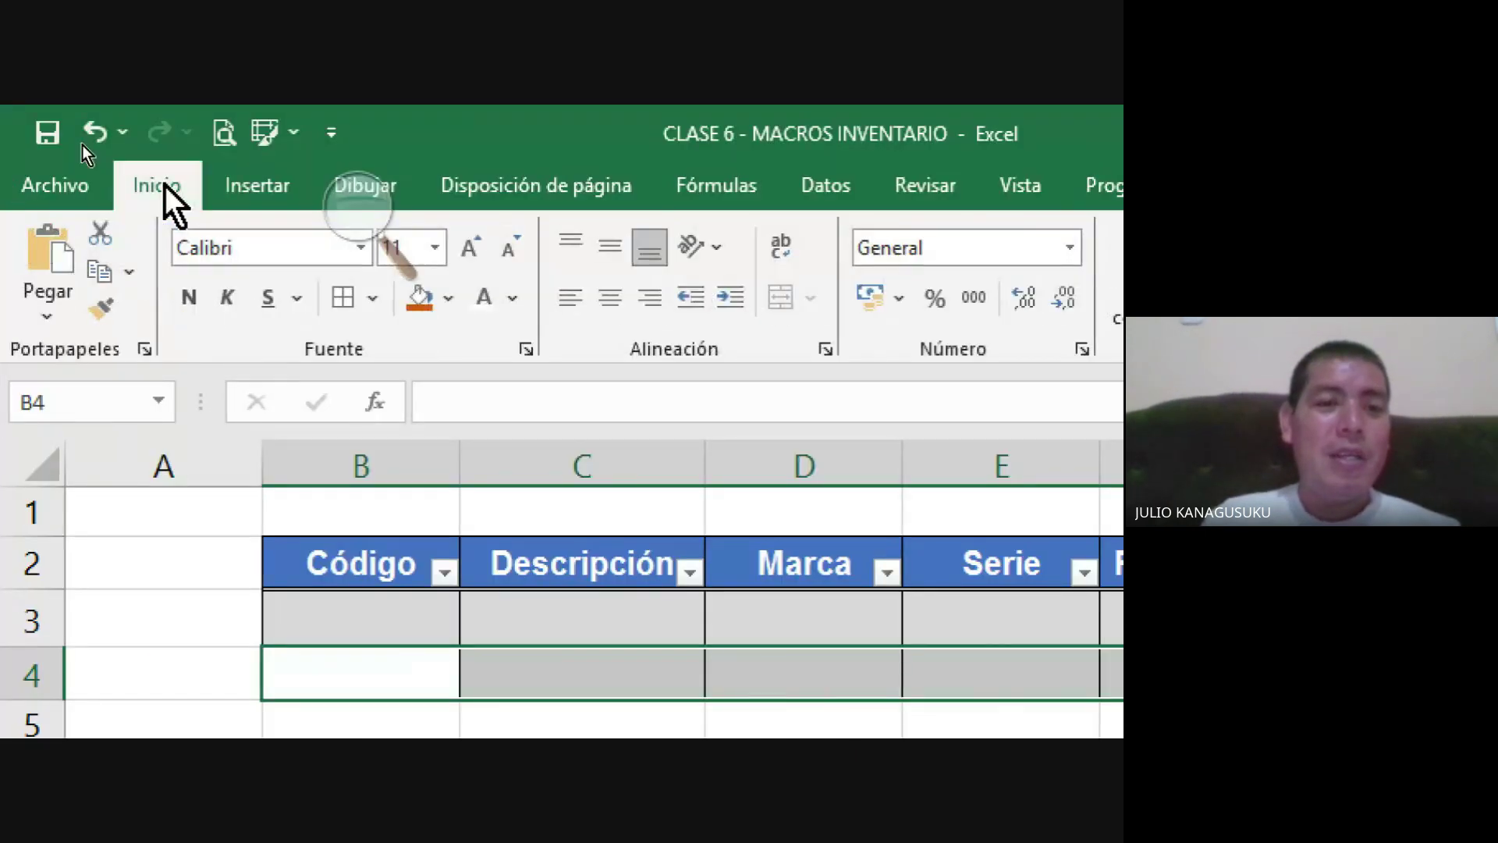
{"action": "left_click", "coordinate": [106, 316]}
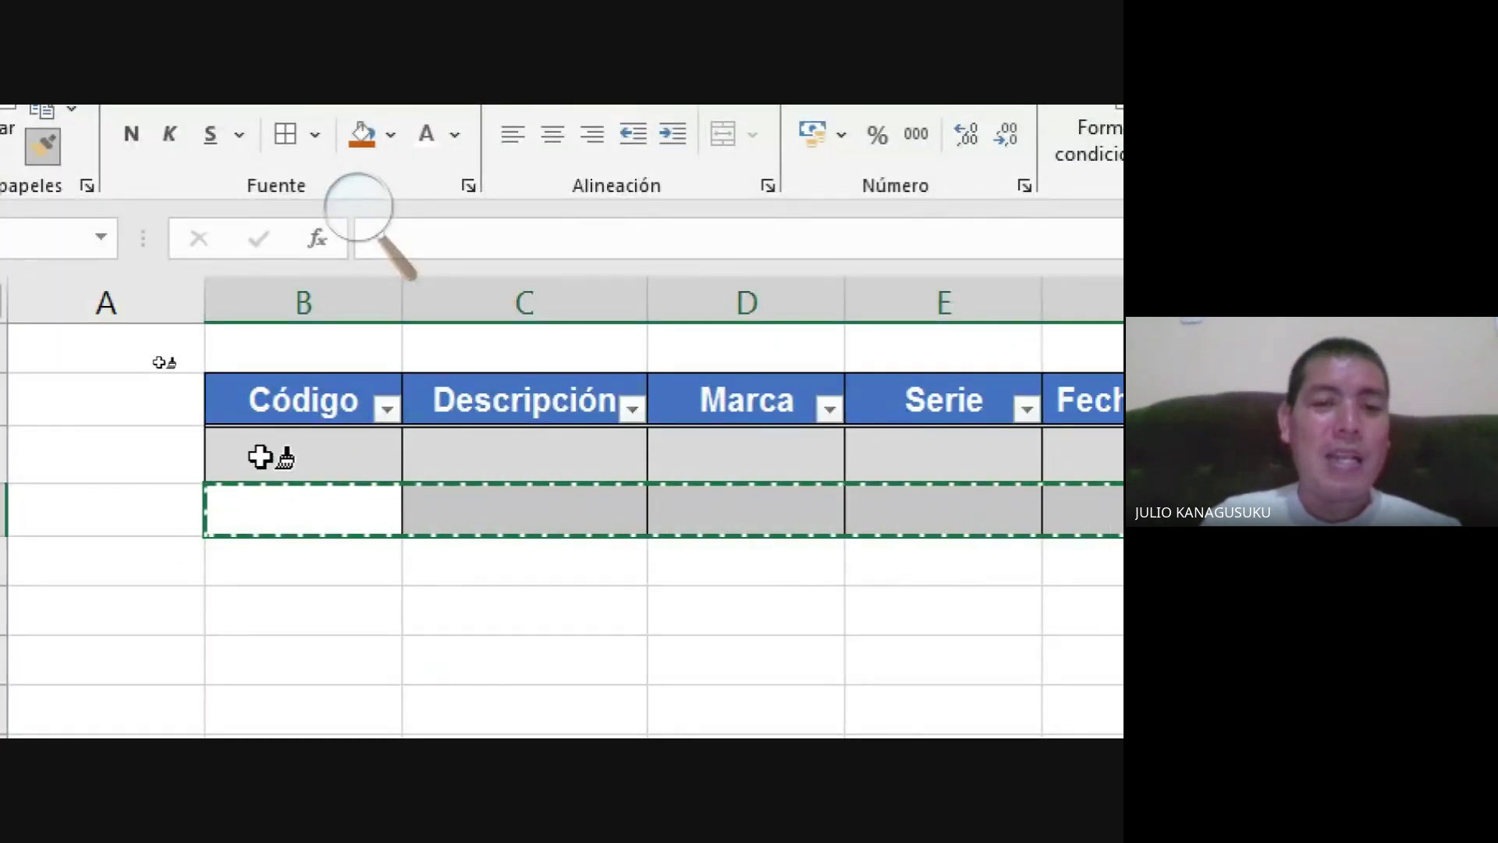
{"action": "mouse_move", "coordinate": [260, 456]}
{"action": "left_mouse_down"}
{"action": "mouse_move", "coordinate": [1087, 468]}
{"action": "mouse_move", "coordinate": [965, 462]}
{"action": "left_mouse_up"}
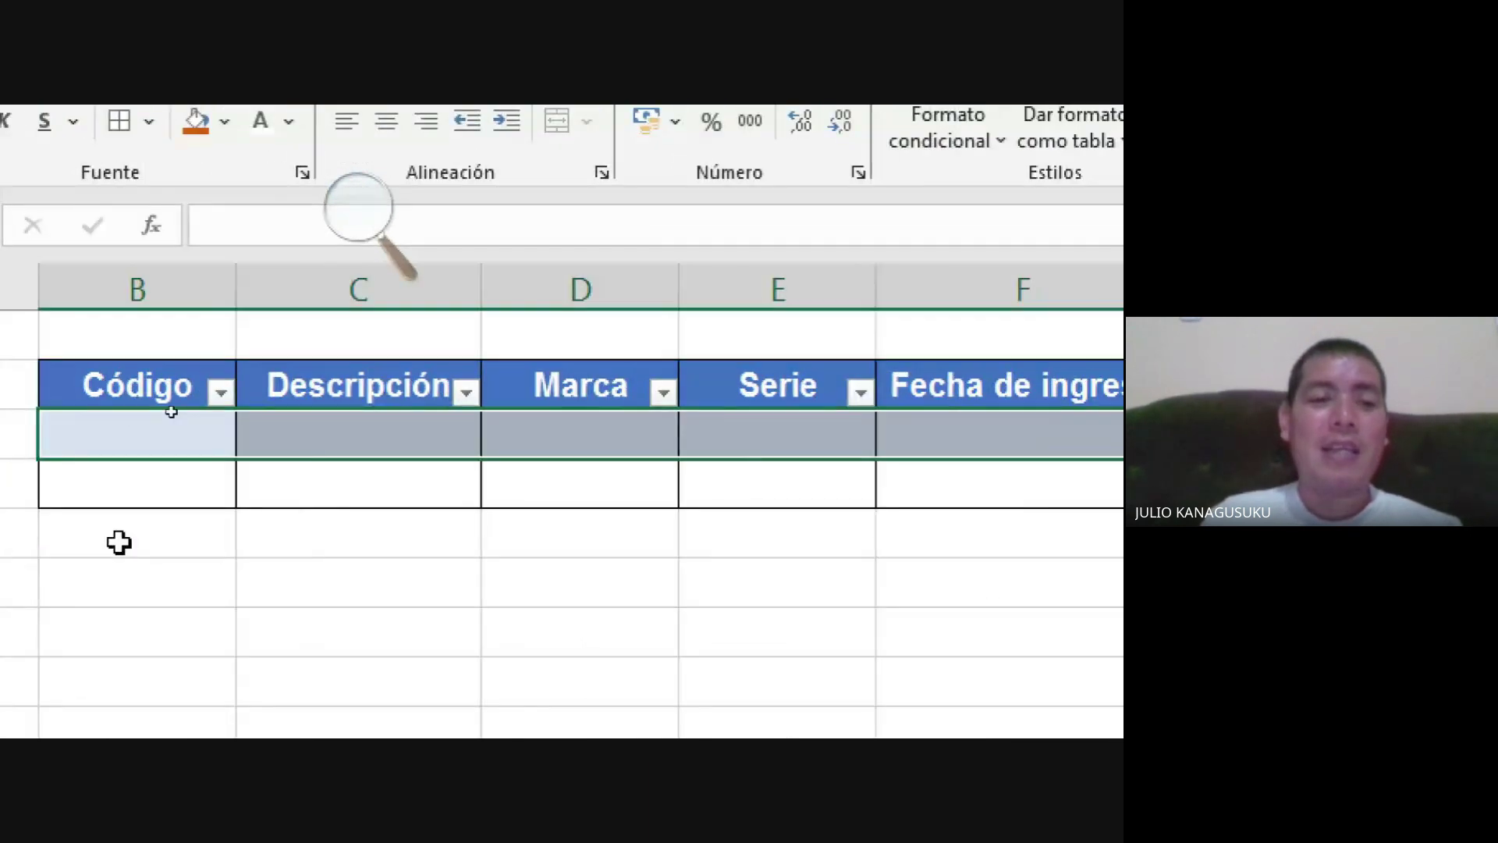
{"action": "left_click", "coordinate": [94, 532]}
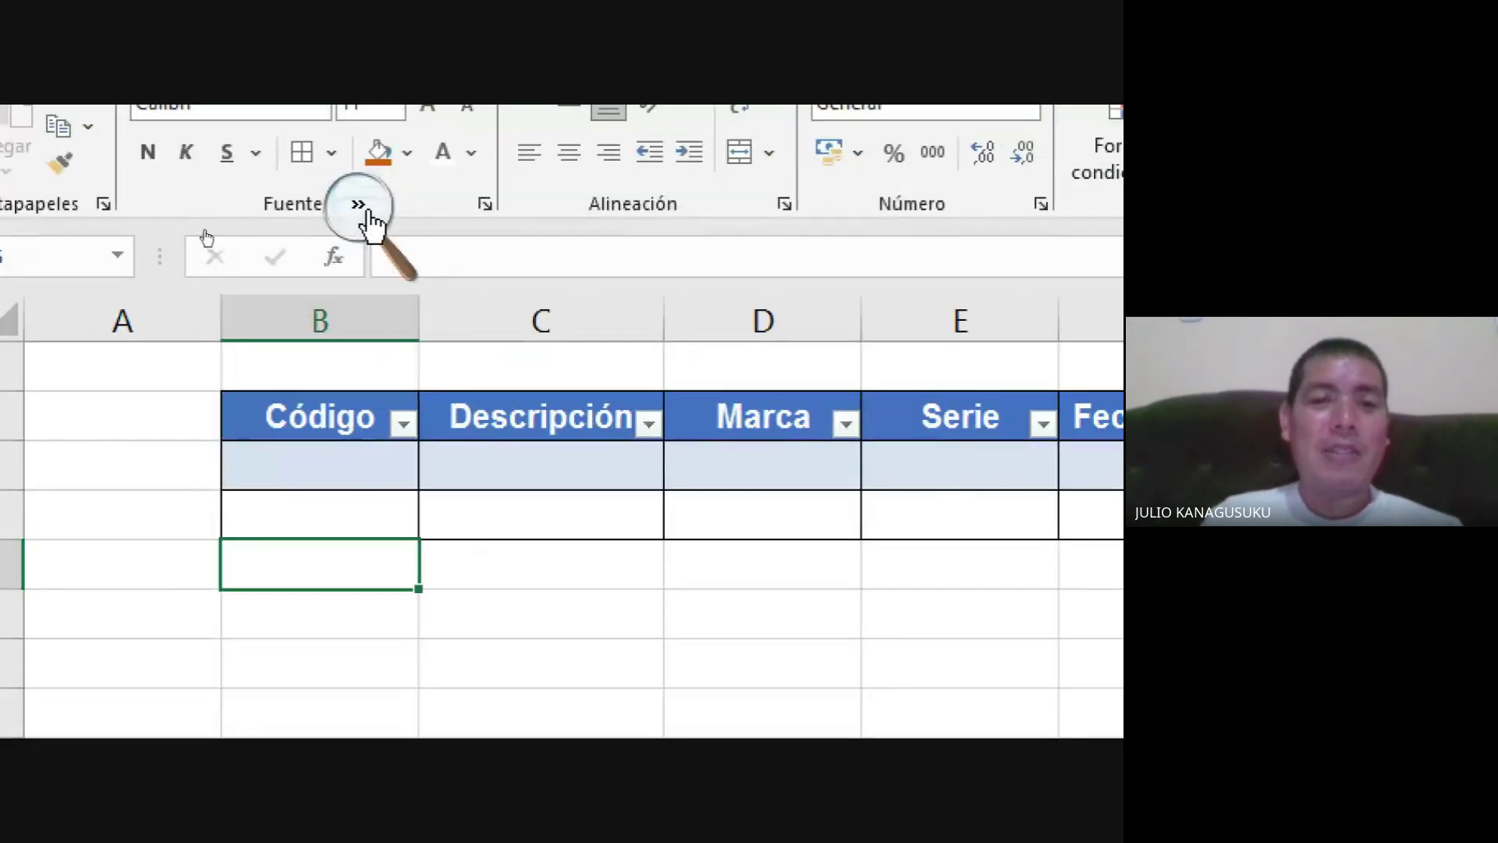
{"action": "left_click", "coordinate": [363, 214]}
{"action": "left_click", "coordinate": [351, 230]}
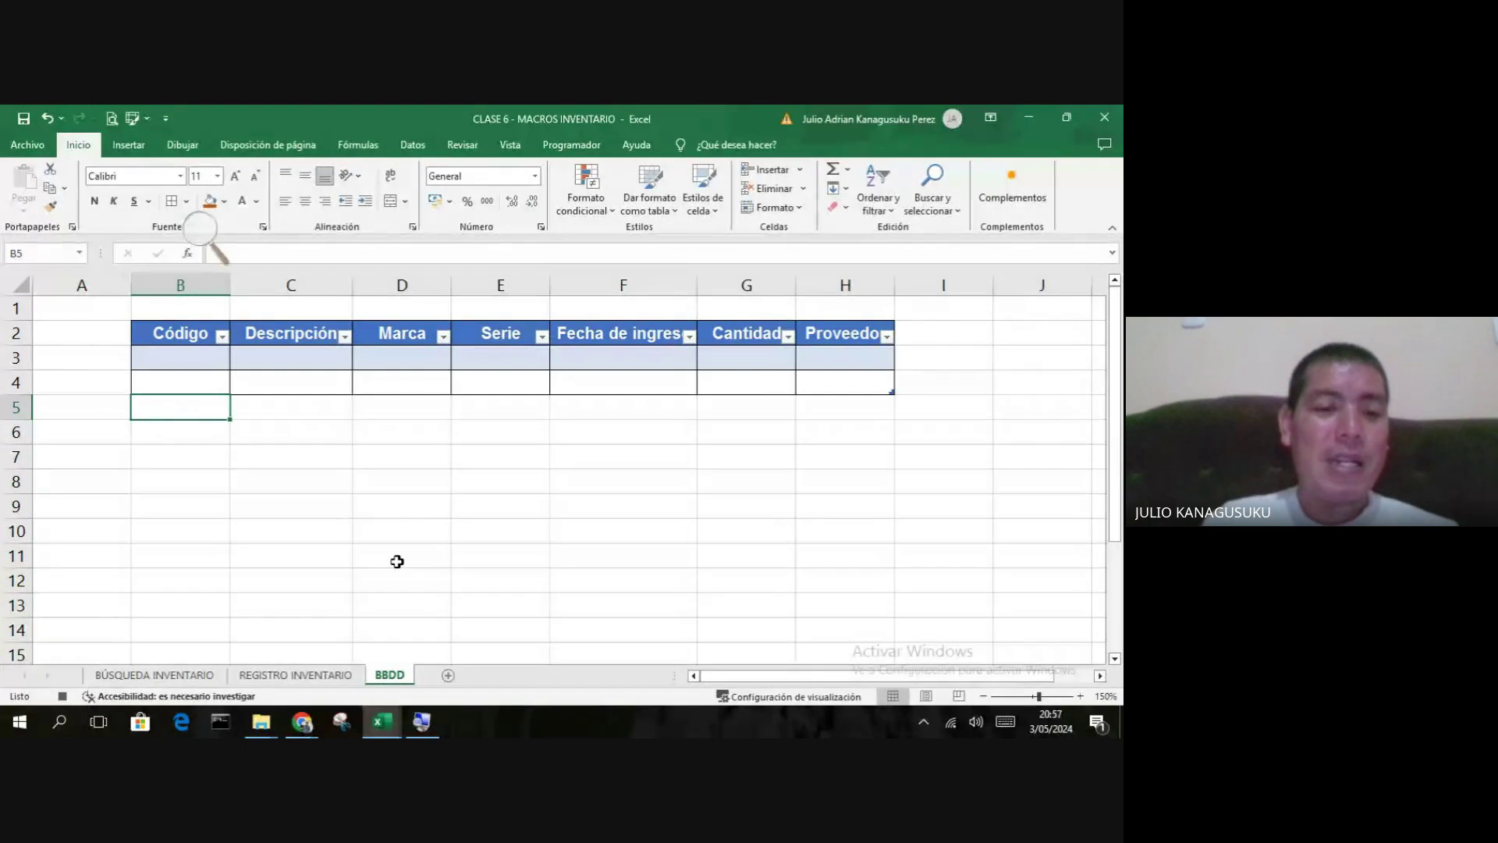
- Clear the contents of the form cells D8:D14 on the REGISTRO INVENTARIO sheet and select the Código cell D8
{"action": "left_click", "coordinate": [290, 673]}
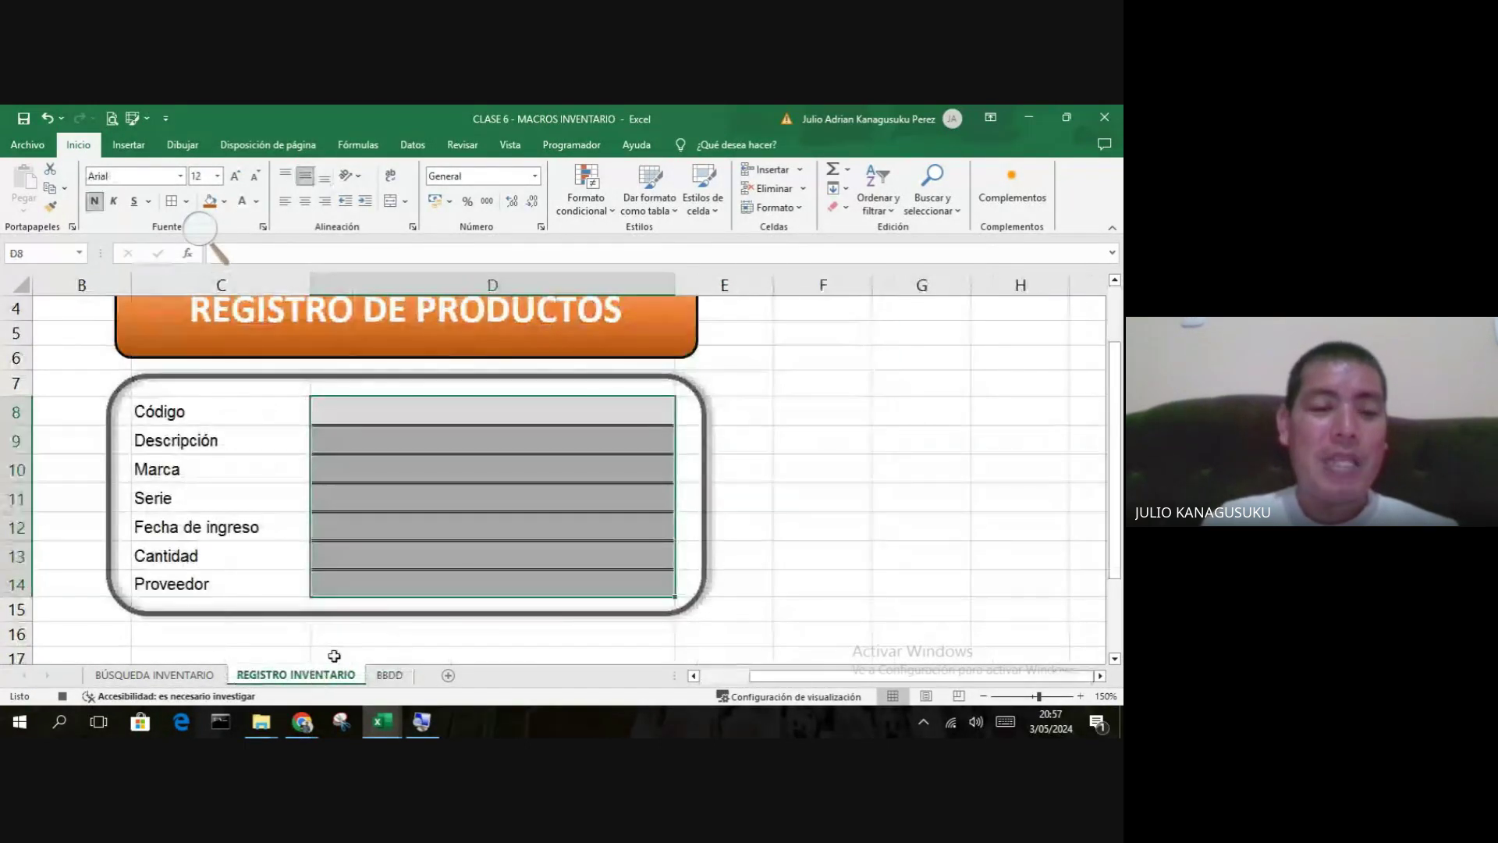
{"action": "left_click", "coordinate": [779, 578]}
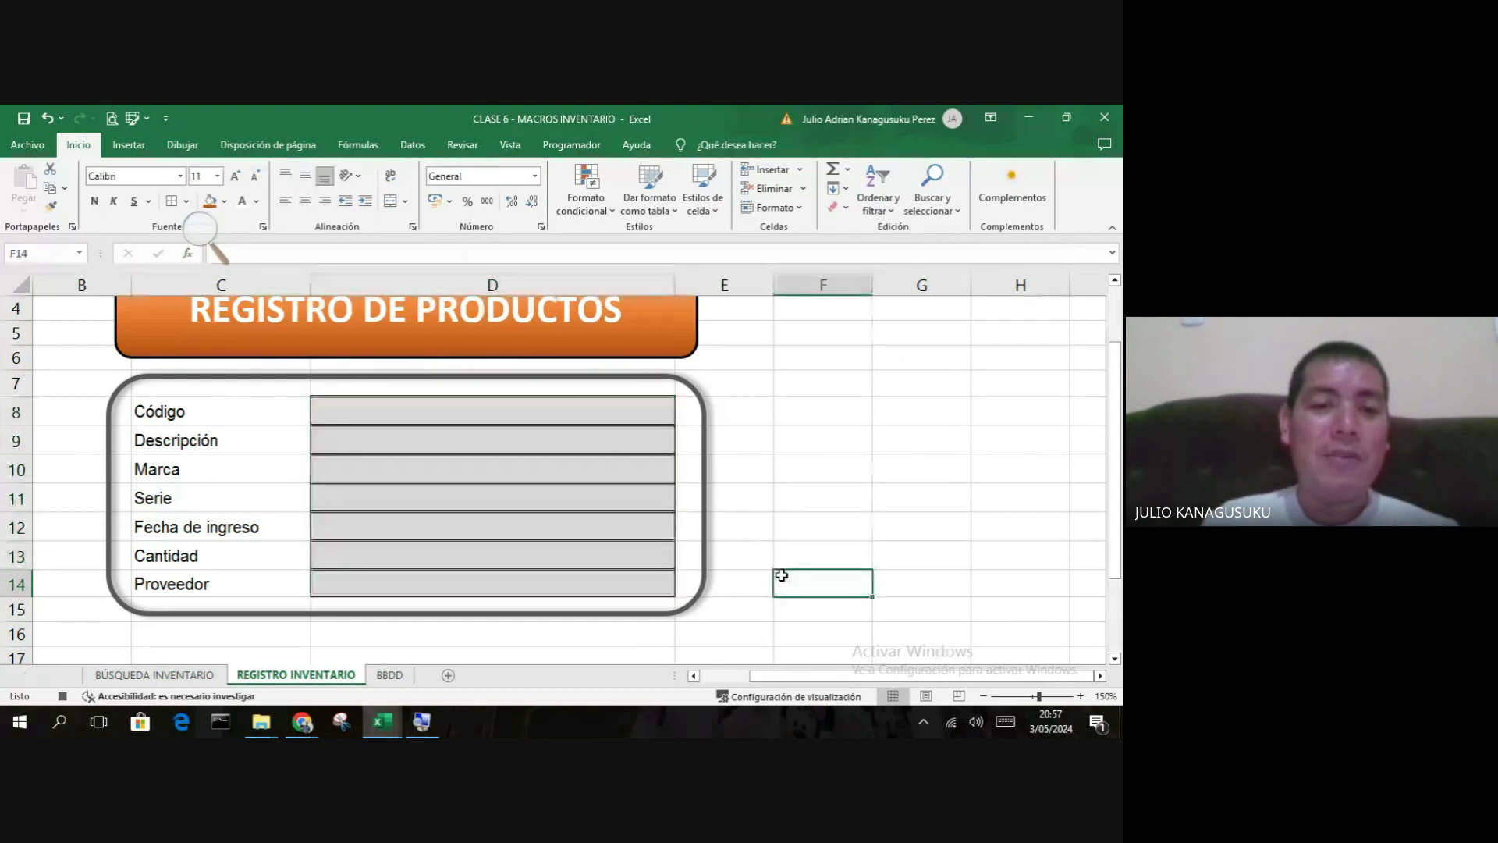
{"action": "left_click", "coordinate": [501, 417]}
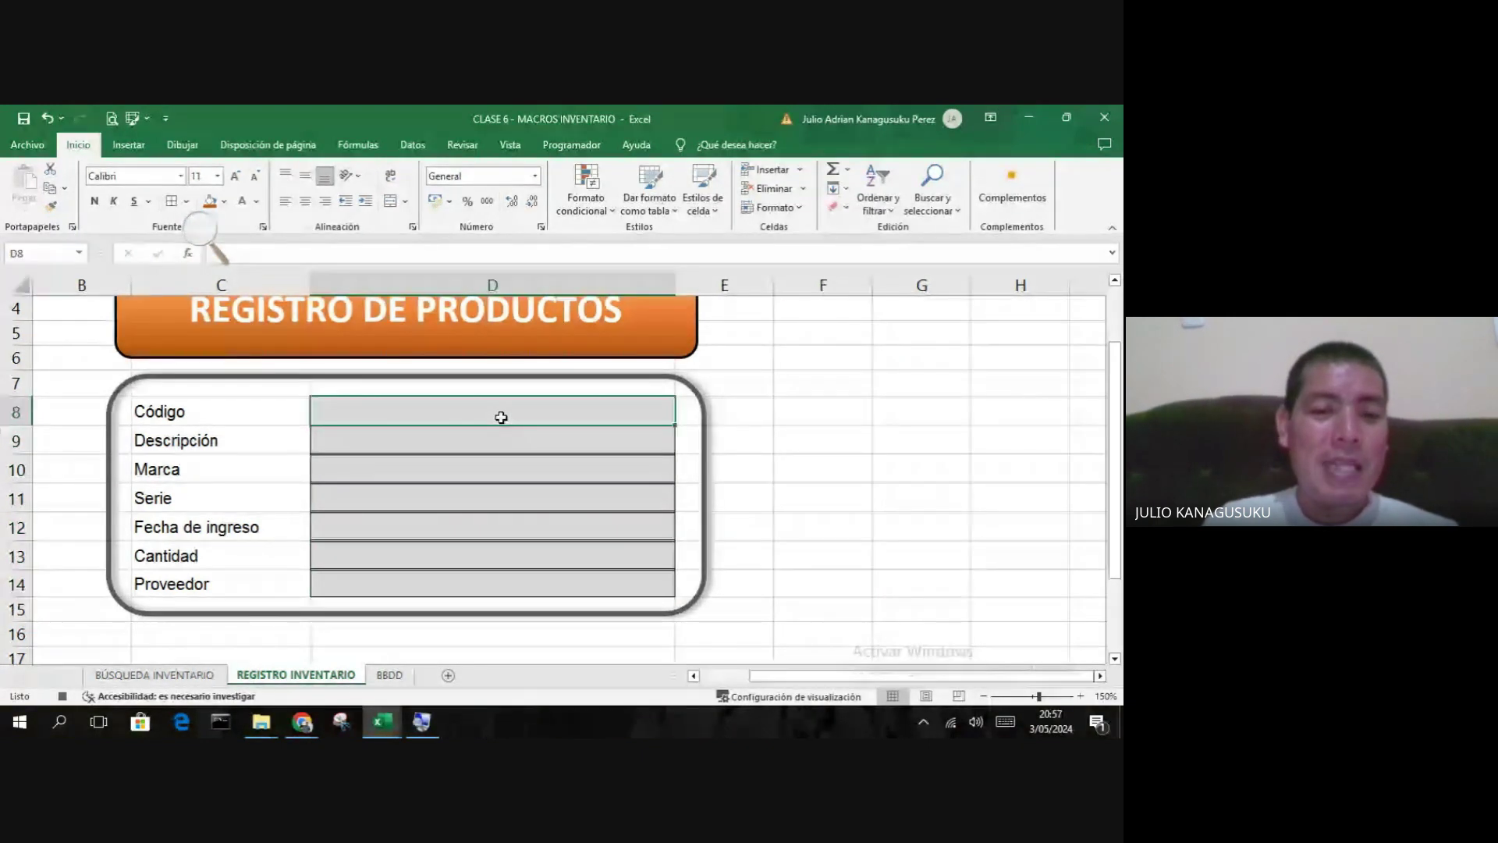
{"action": "left_click_drag", "start_coordinate": [500, 417], "coordinate": [488, 572]}
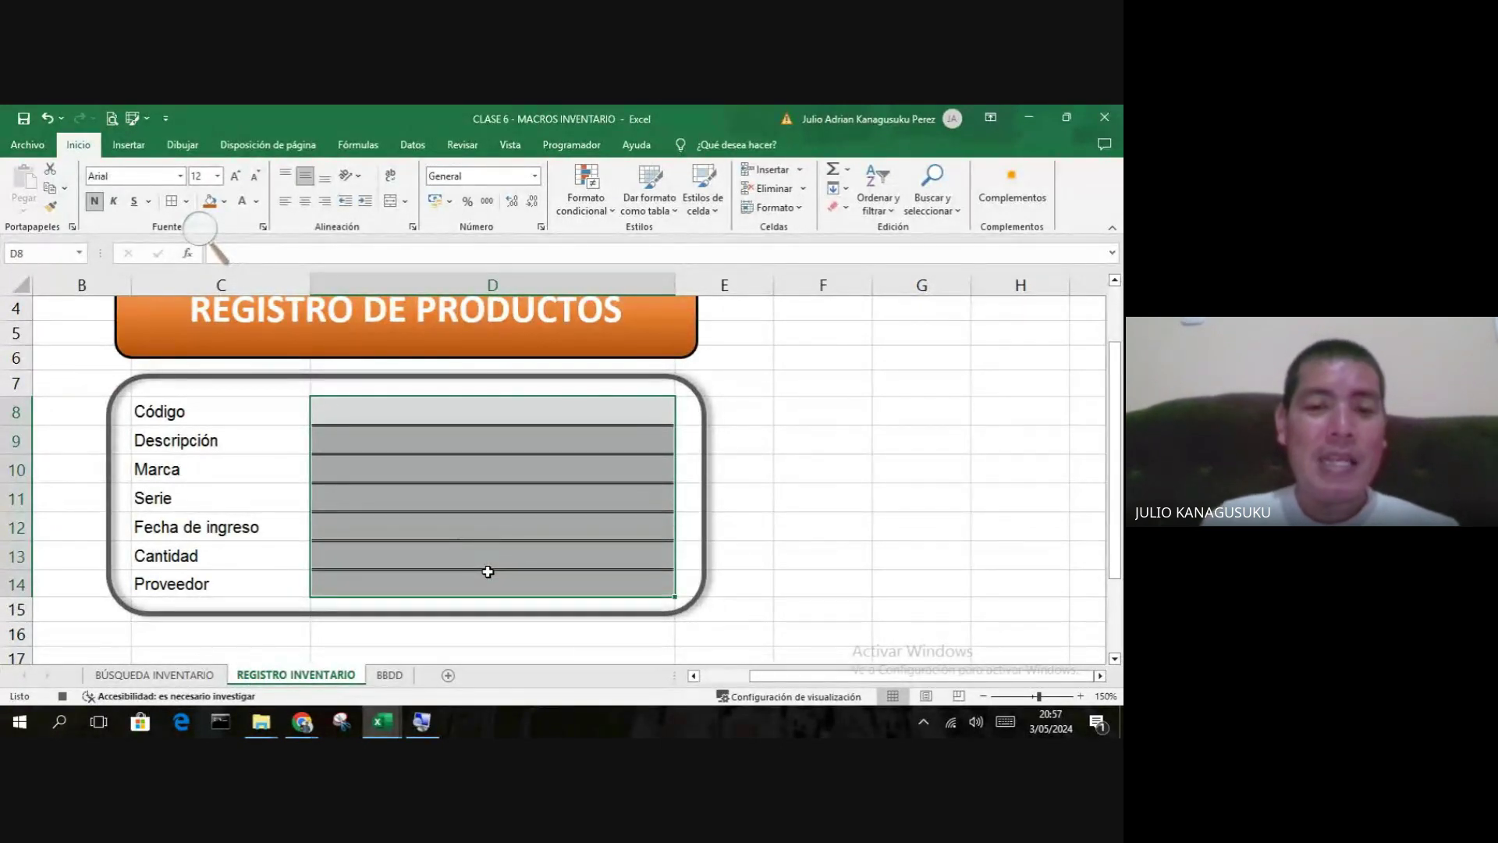
{"action": "right_click", "coordinate": [457, 446]}
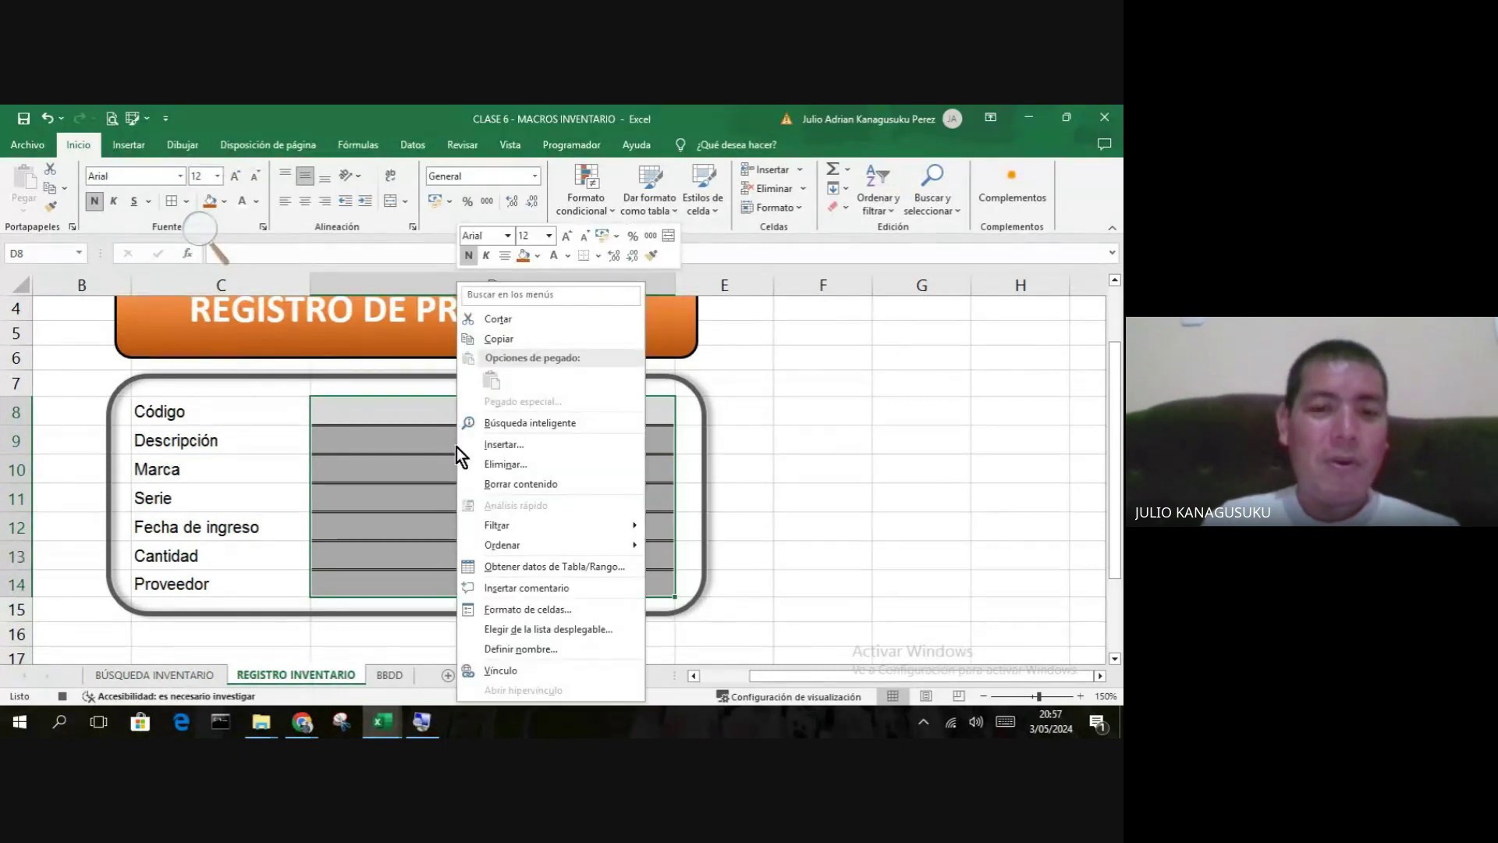
{"action": "left_click", "coordinate": [531, 486]}
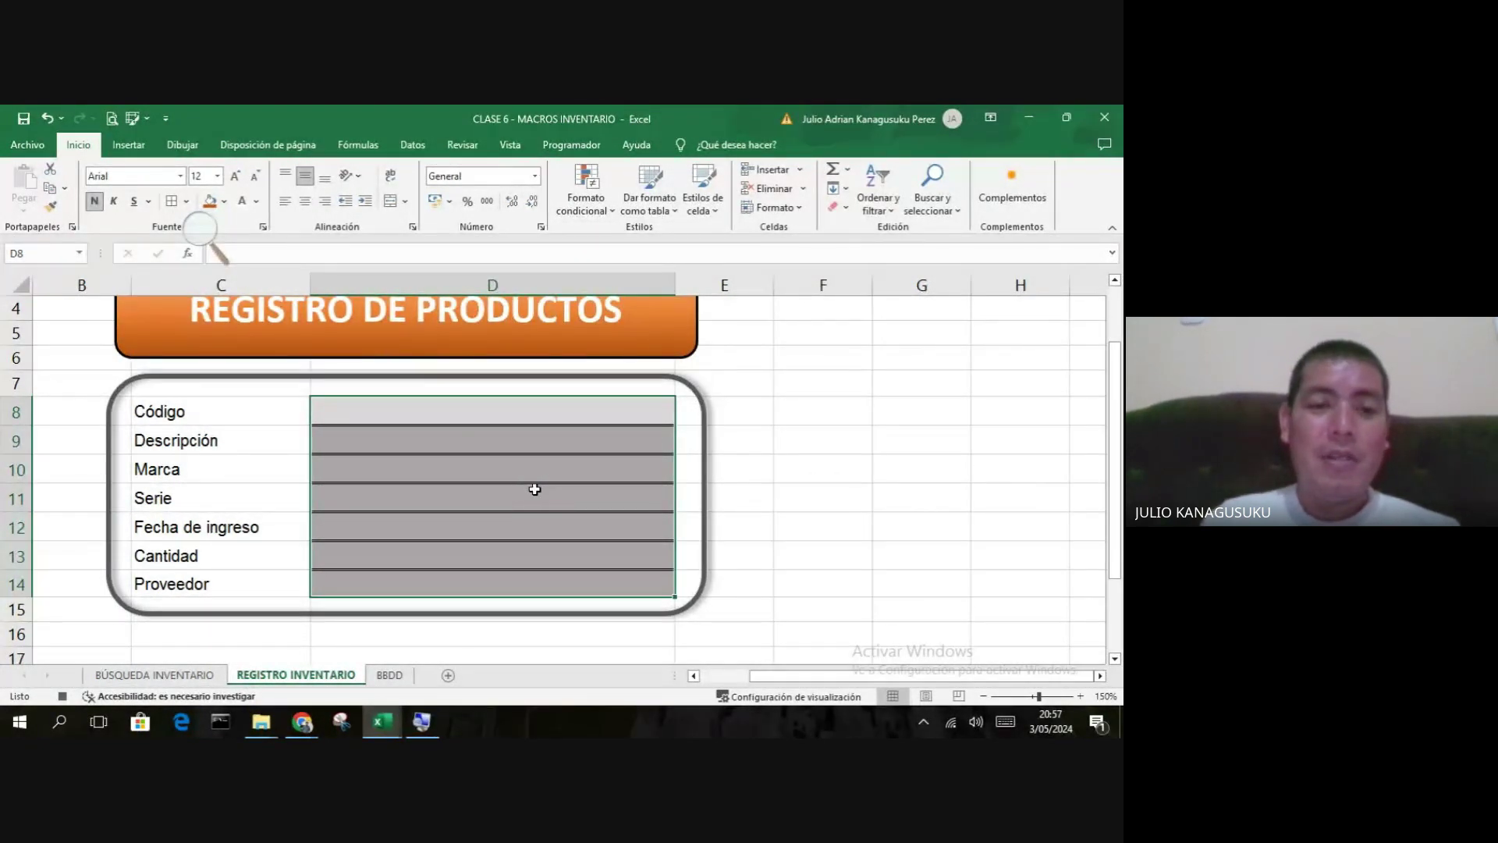
{"action": "left_click", "coordinate": [496, 418]}
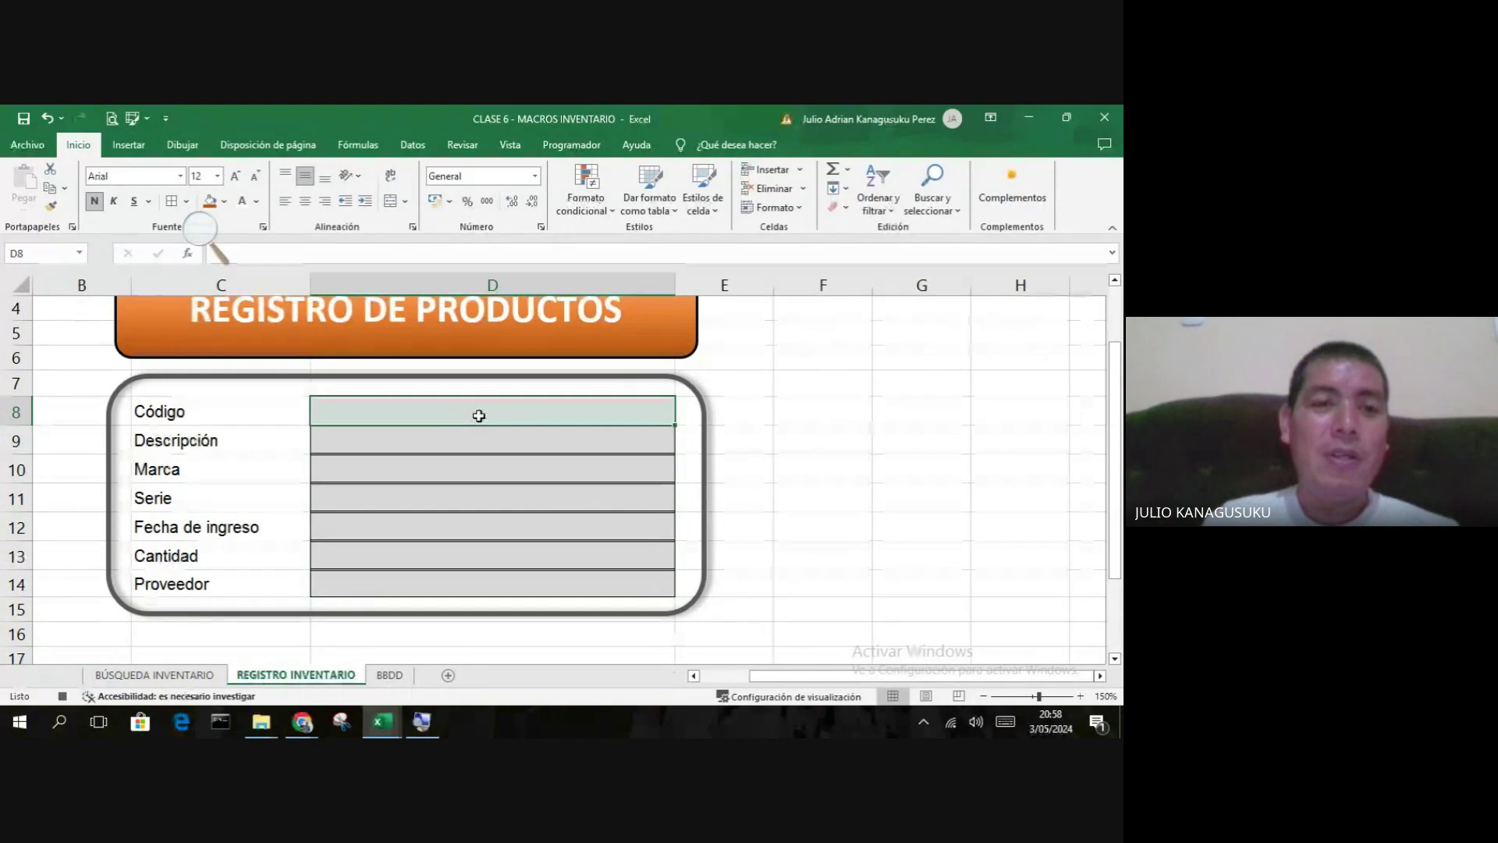
- Stop recording the REGISTRO macro
{"action": "key", "text": "super+plus"}
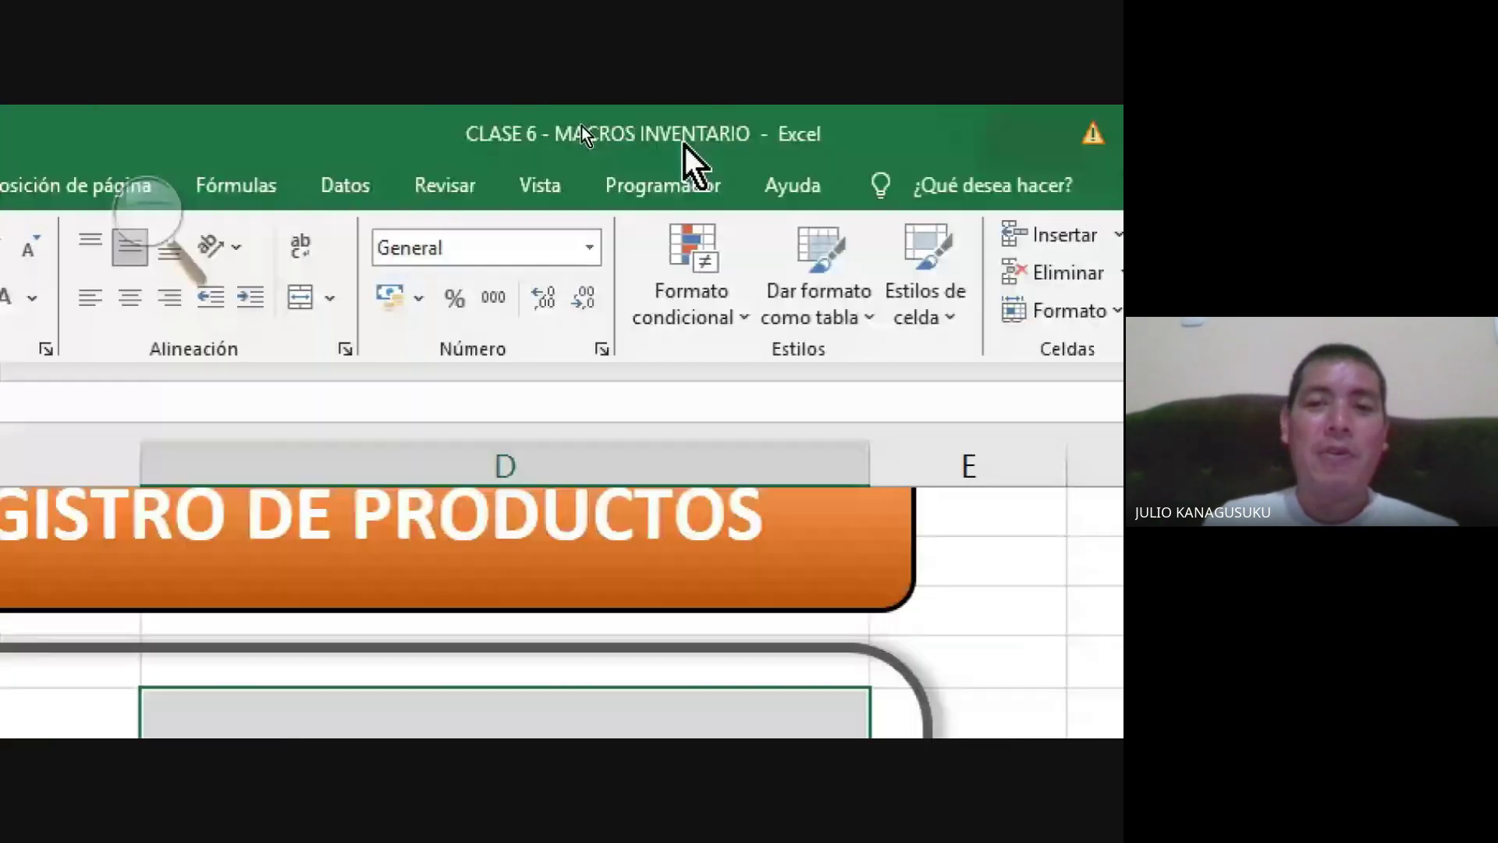
{"action": "left_click", "coordinate": [660, 183]}
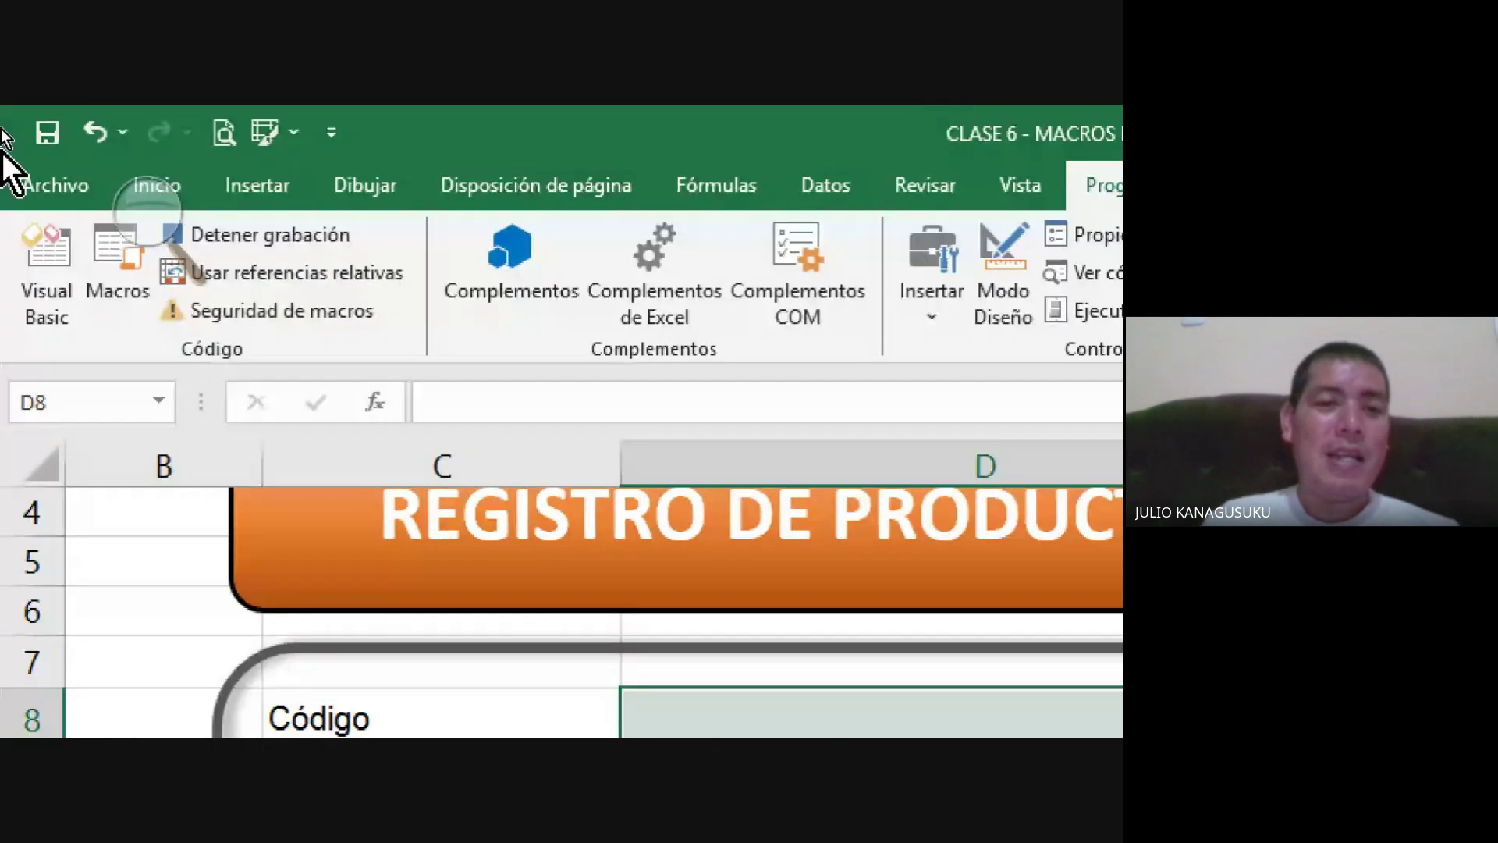
{"action": "left_click", "coordinate": [292, 237]}
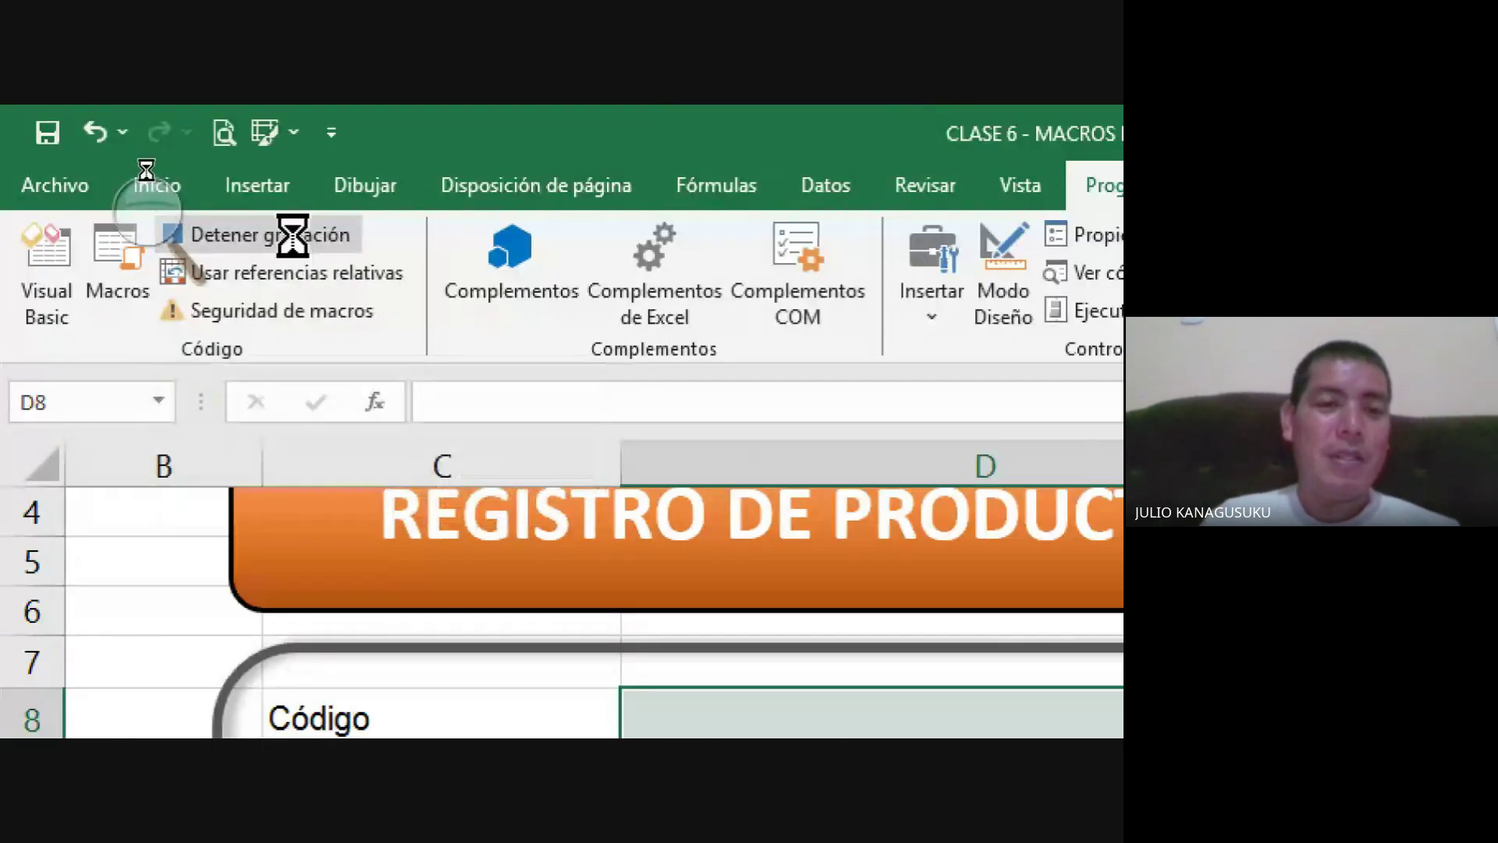
{"action": "left_click", "coordinate": [145, 207]}
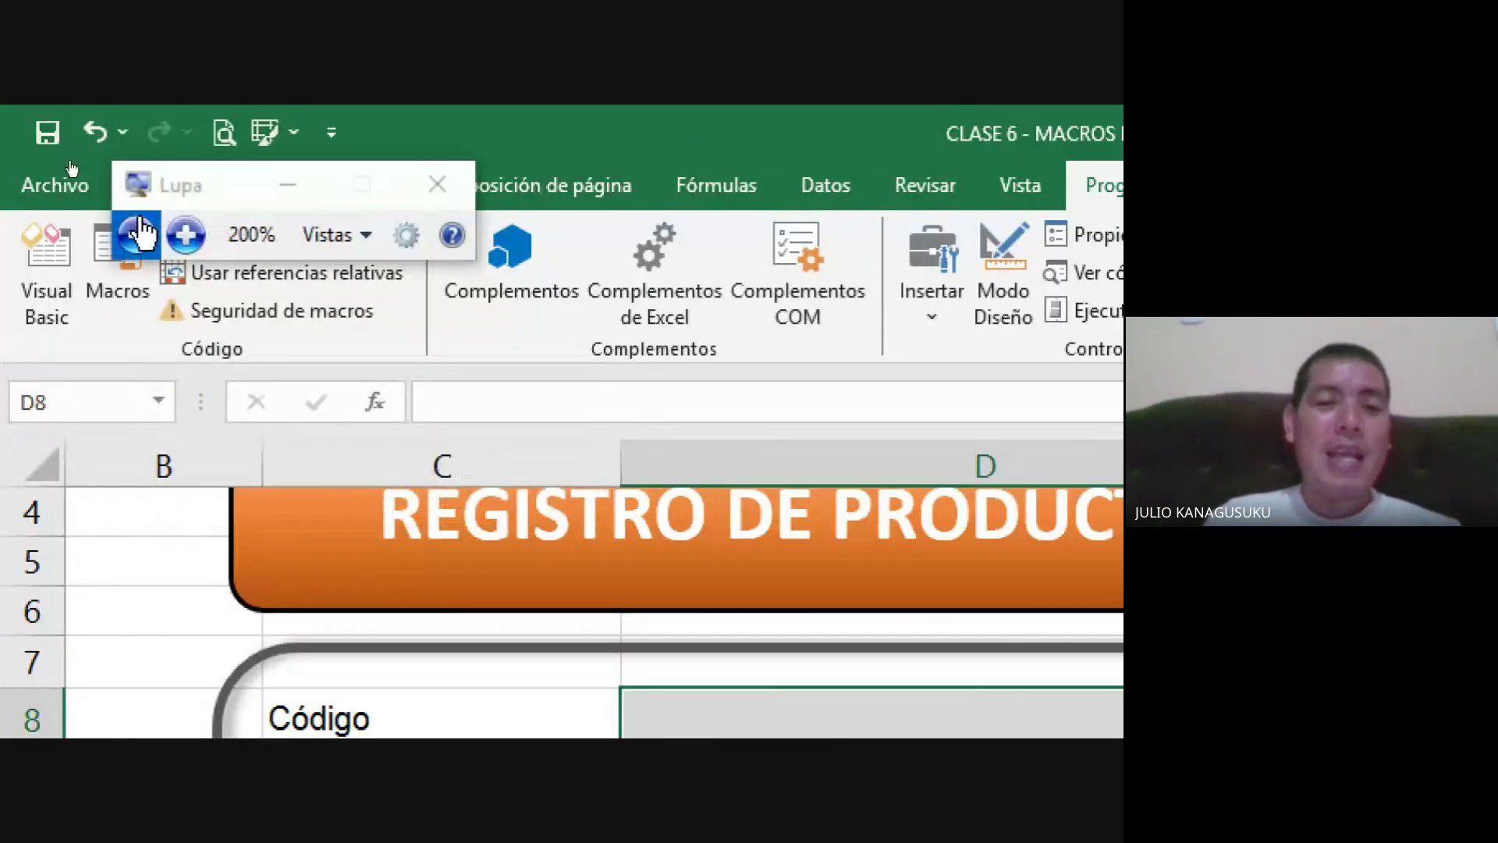
{"action": "left_click", "coordinate": [141, 233]}
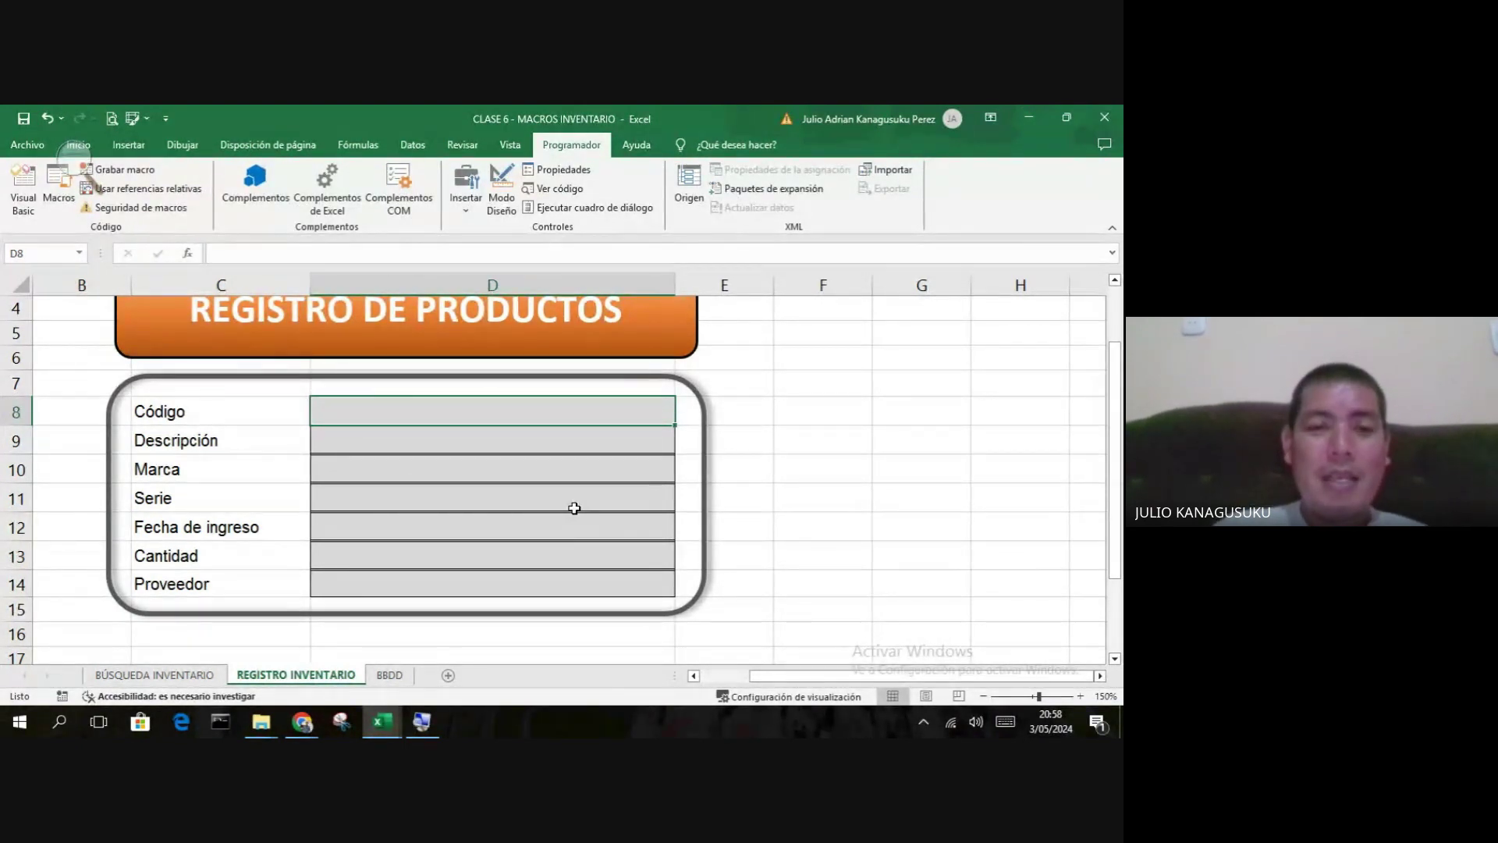
- Search online images for BOTÓN REGISTRAR from cell F11, with the Solo Creative Commons filter turned off
{"action": "left_click", "coordinate": [817, 471]}
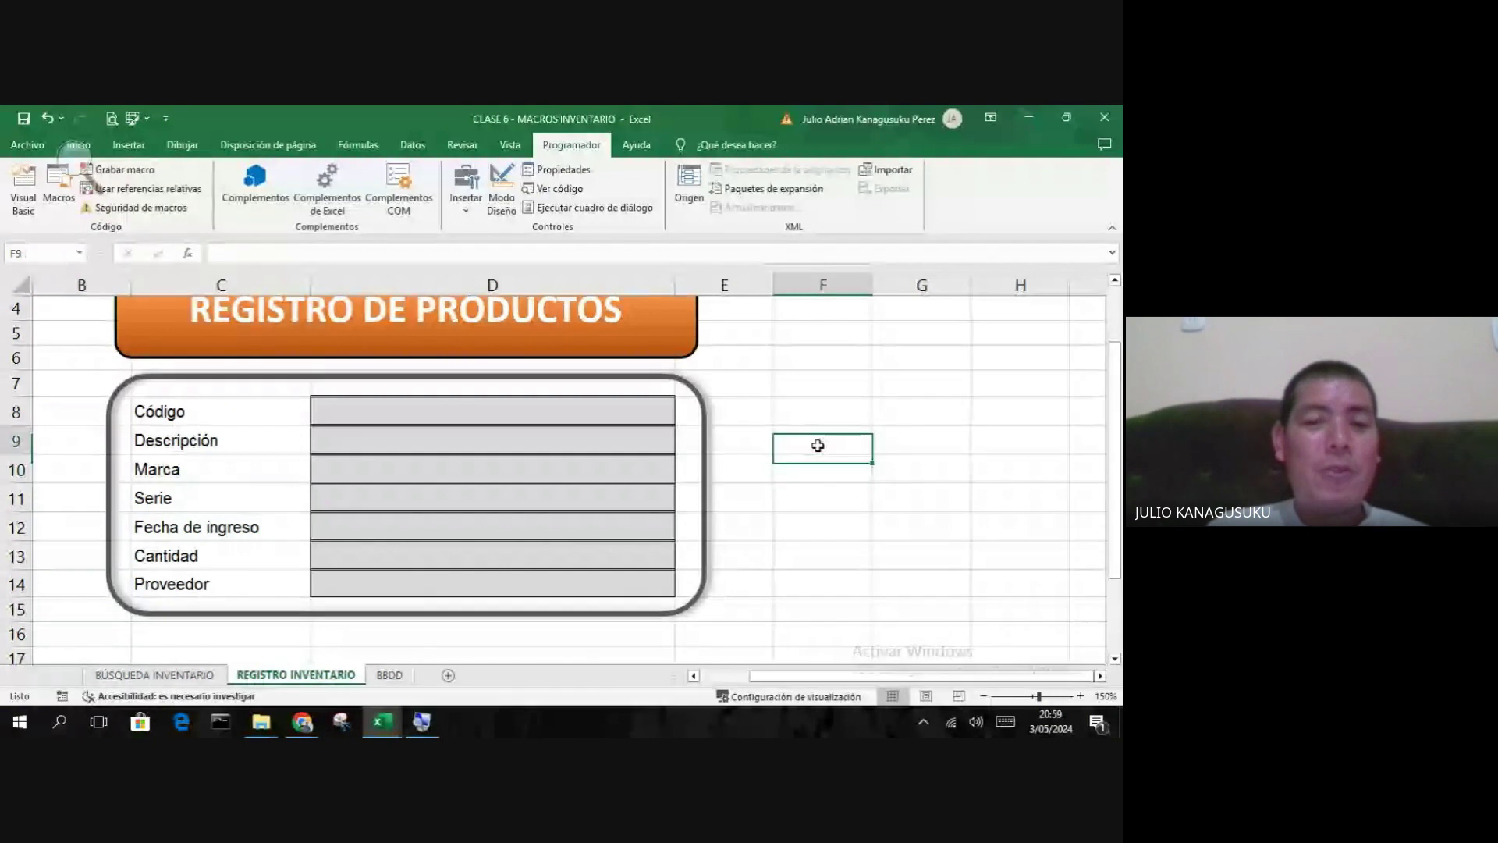
{"action": "left_click", "coordinate": [815, 491]}
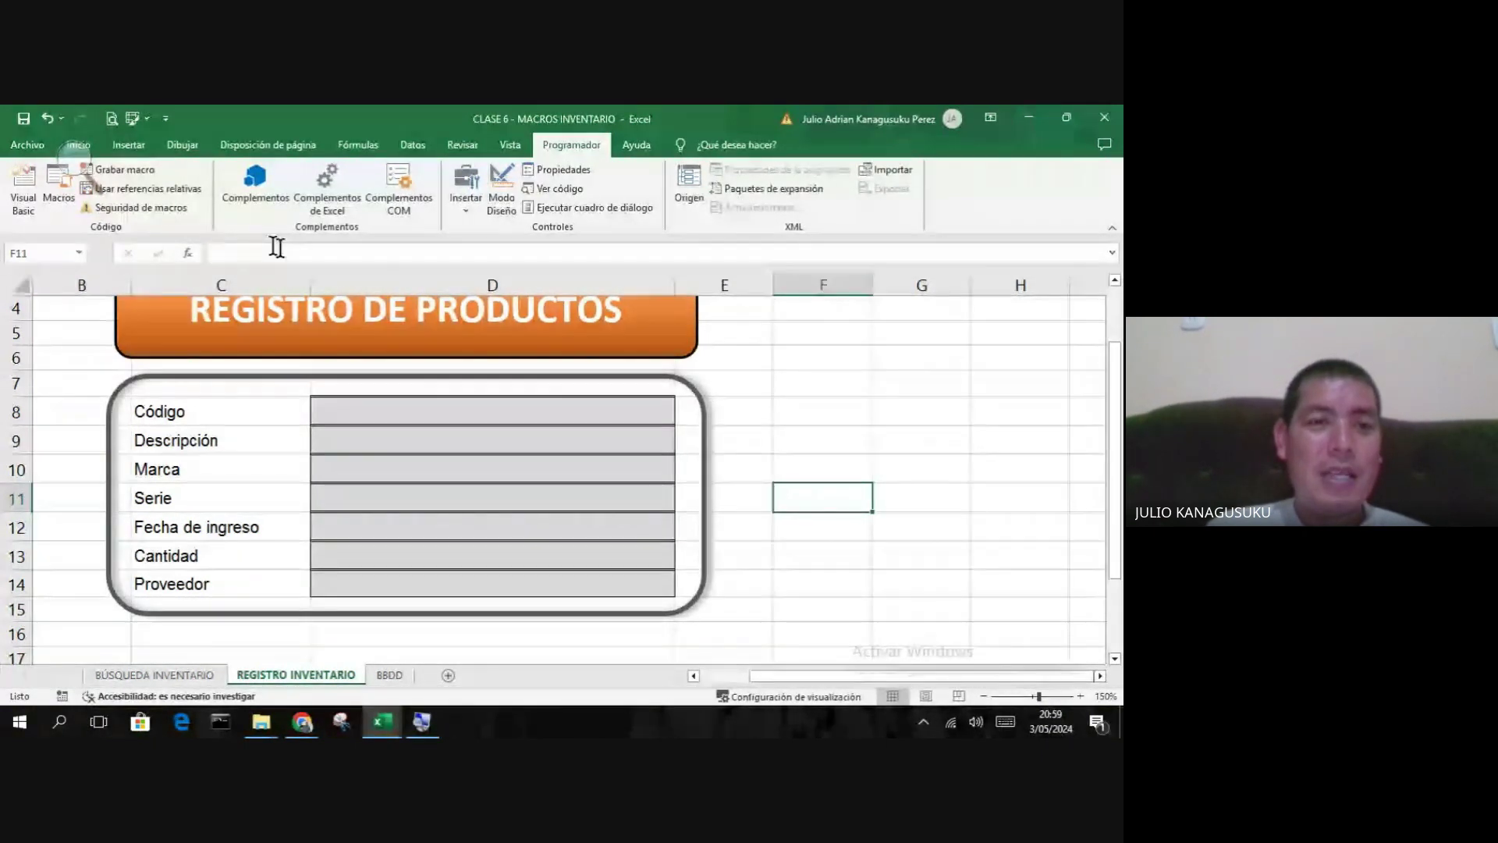
{"action": "left_click", "coordinate": [128, 149]}
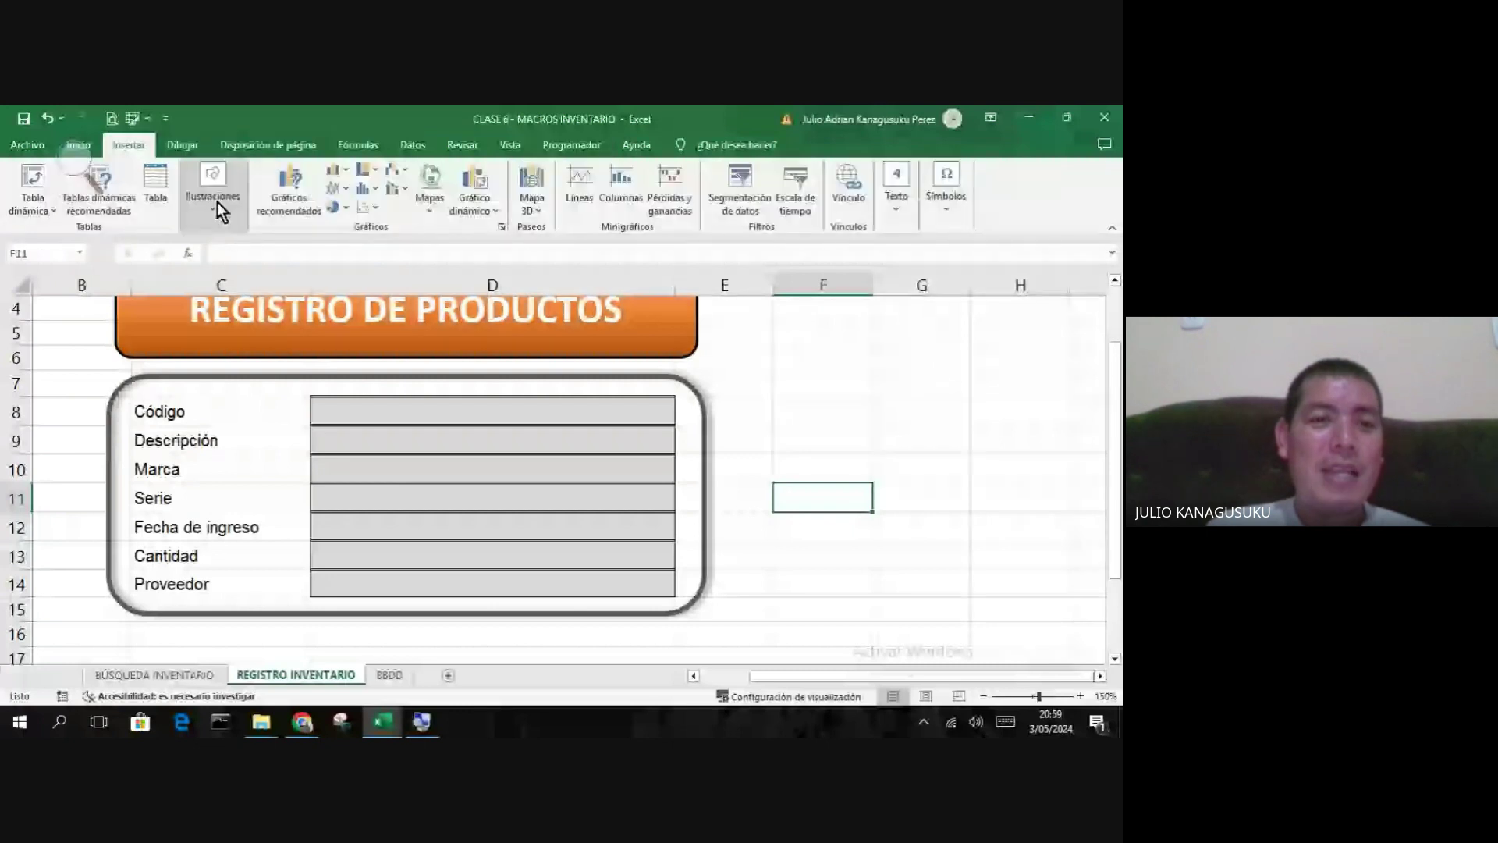
{"action": "left_click", "coordinate": [217, 202]}
{"action": "left_click", "coordinate": [220, 242]}
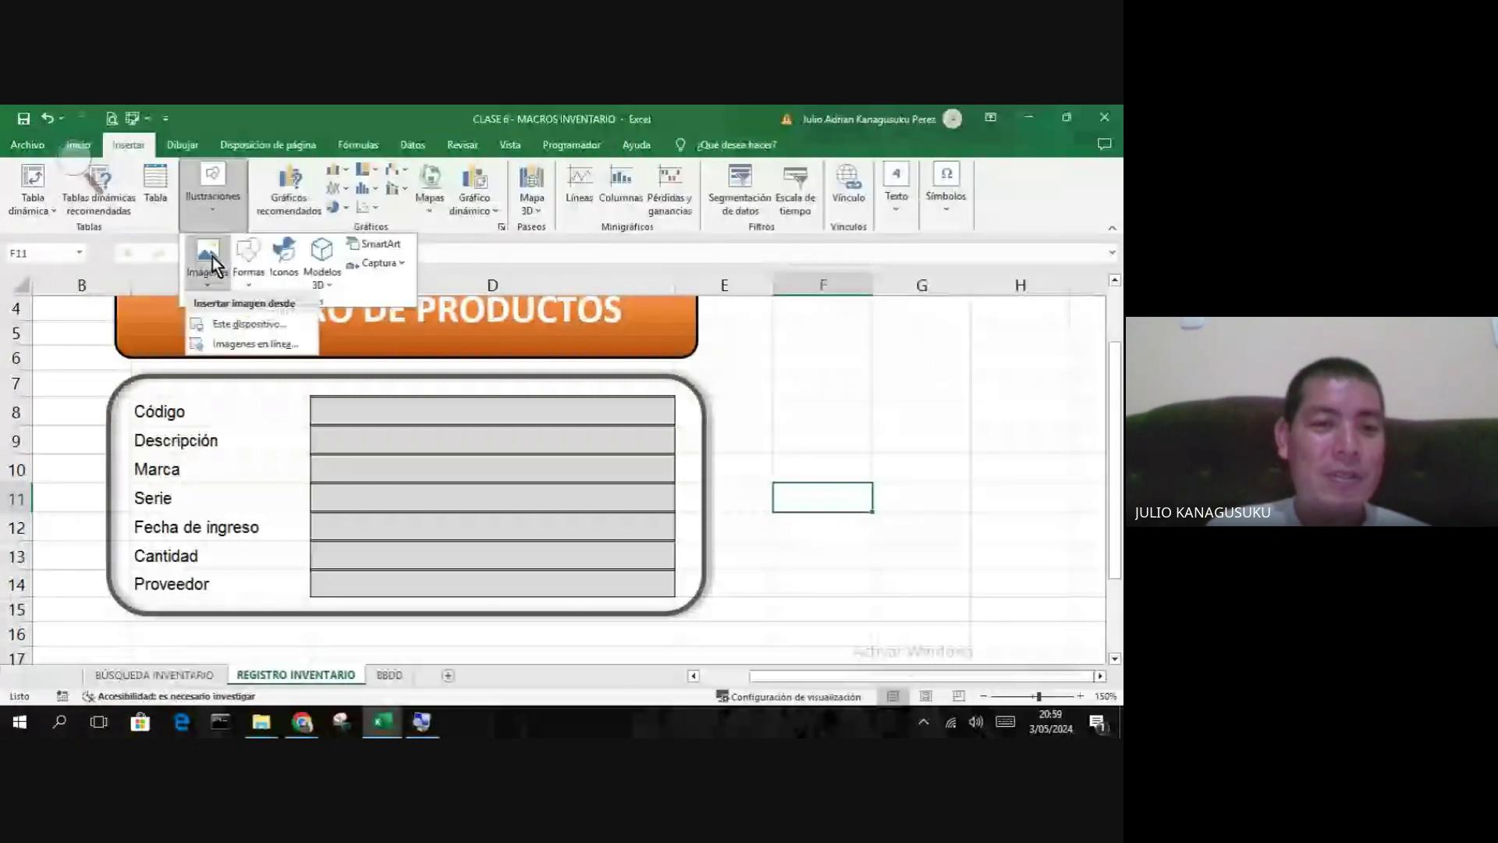
{"action": "left_click", "coordinate": [217, 347]}
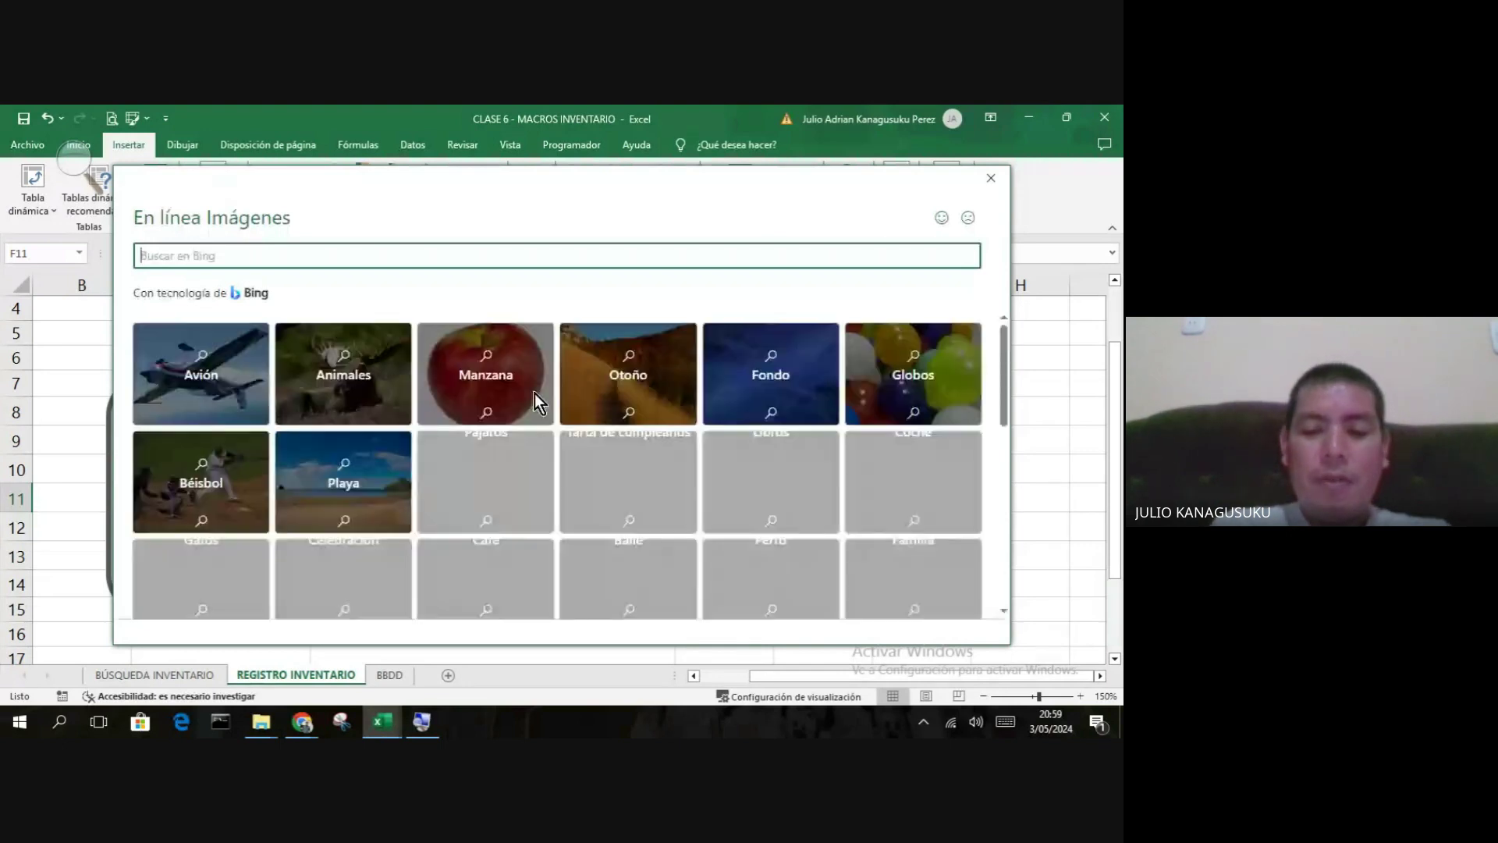
{"action": "type", "text": "BOTÓN REGIS"}
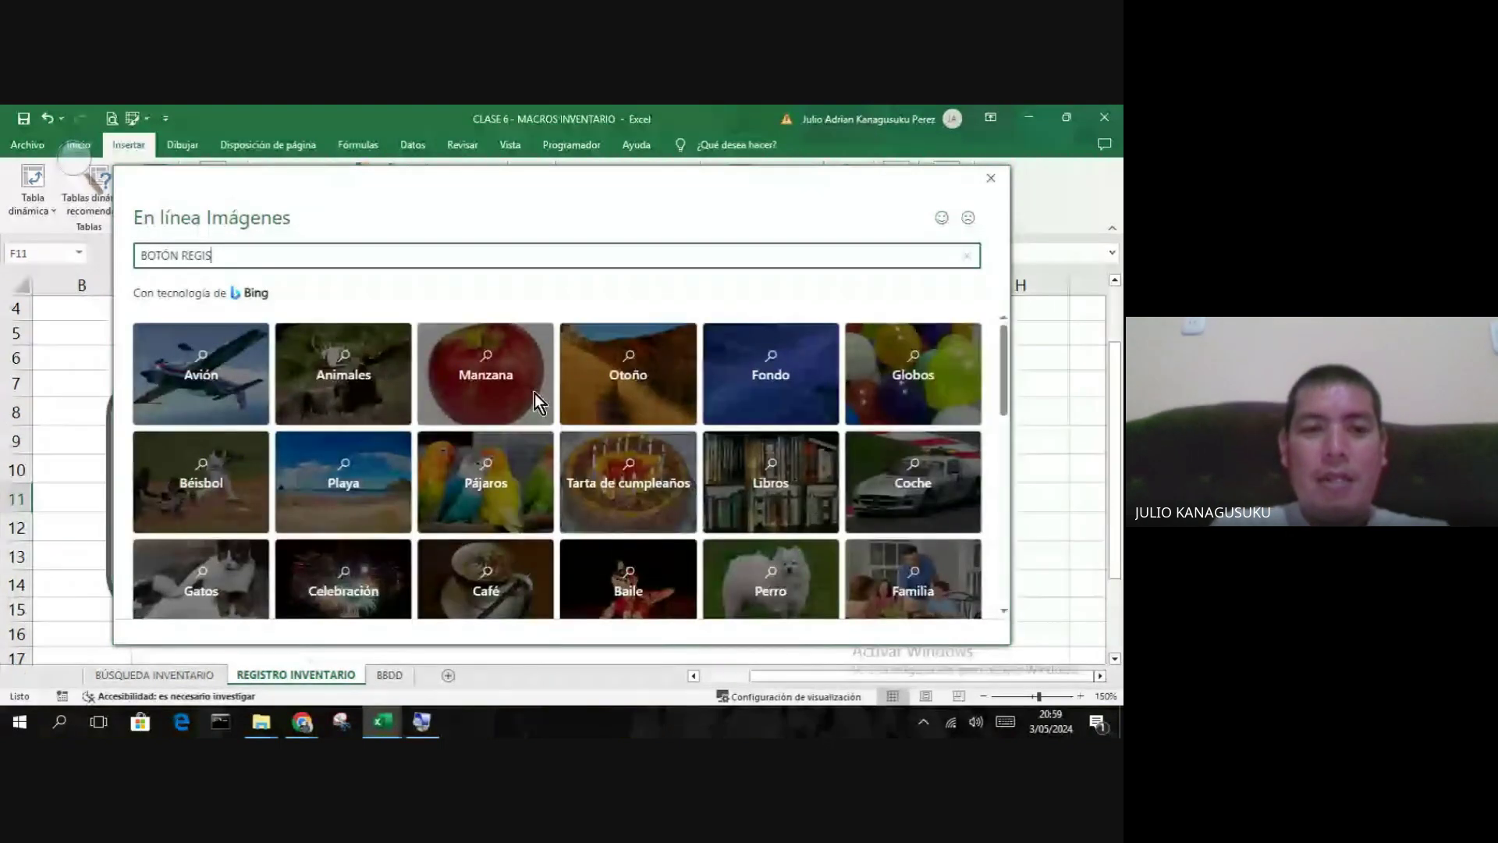
{"action": "type", "text": "TRAR"}
{"action": "key", "text": "Return"}
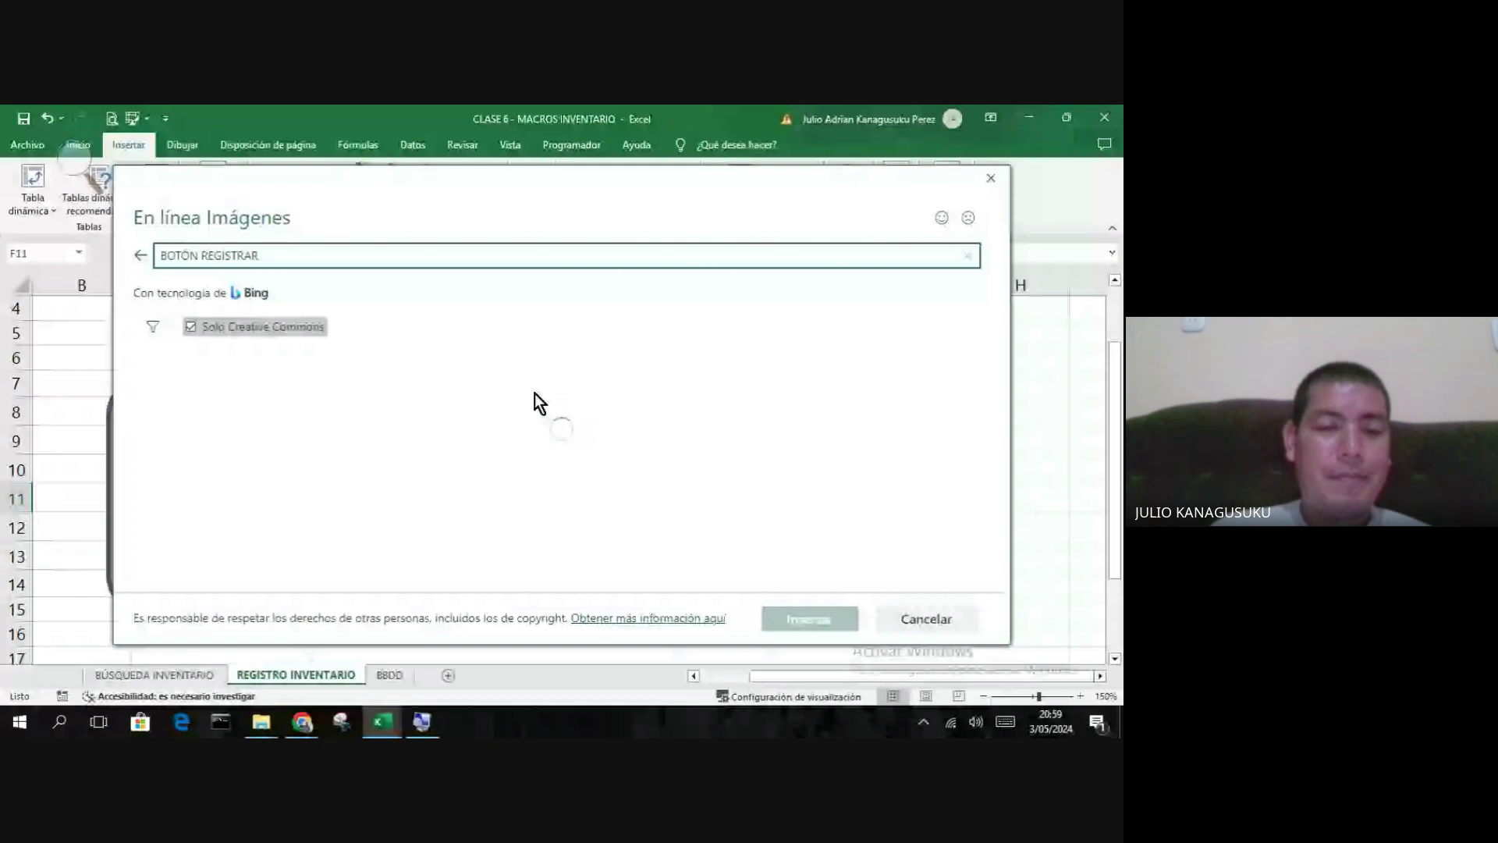
{"action": "left_click", "coordinate": [191, 328]}
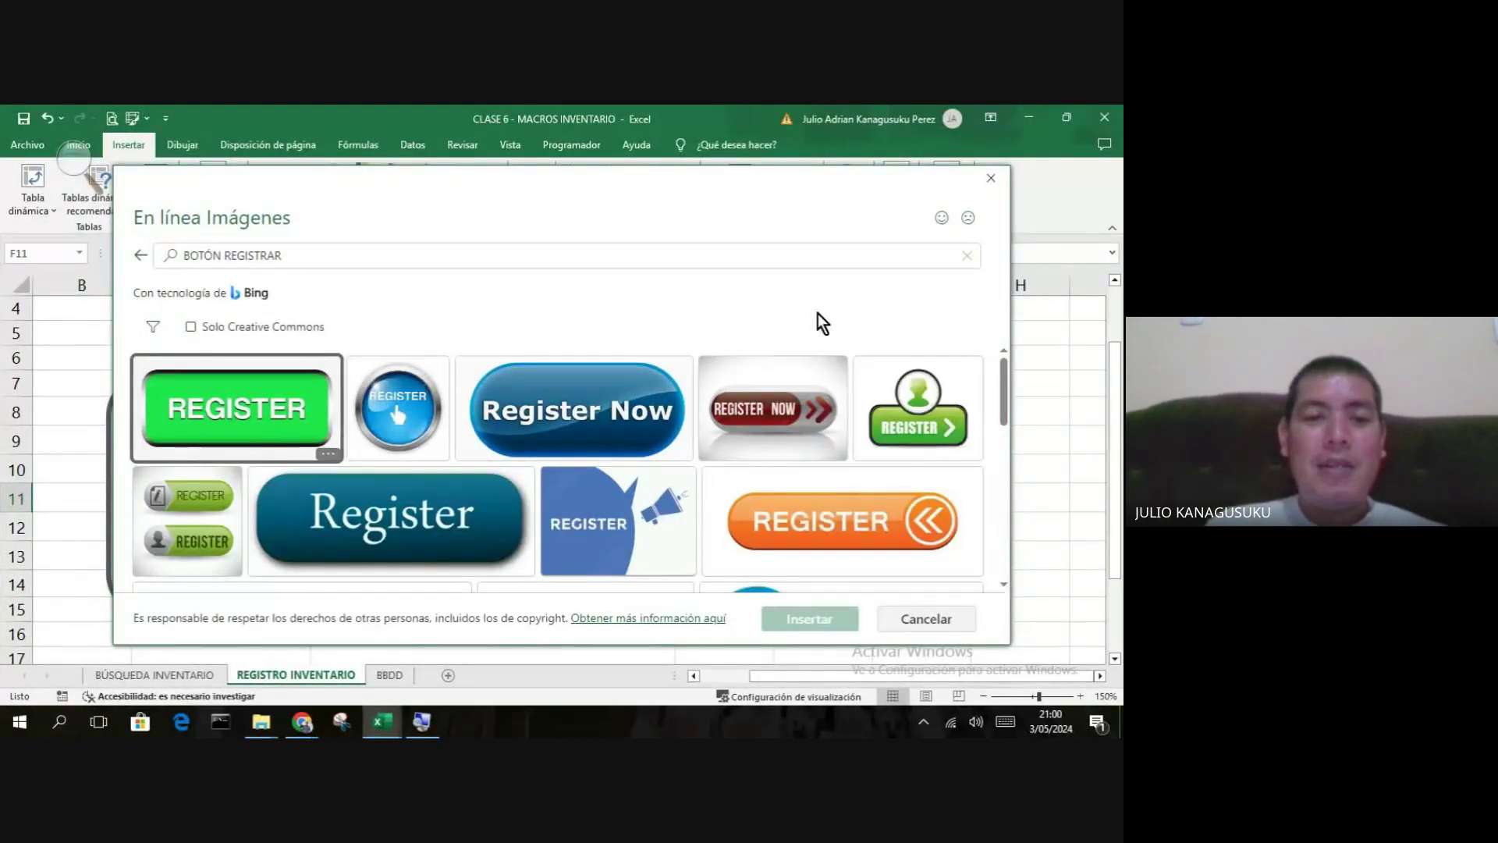
- Insert the round blue REGISTER button picture with the hand pointer from the image results into the REGISTRO INVENTARIO sheet
{"action": "scroll", "coordinate": [795, 460], "scroll_direction": "down", "scroll_amount": 1}
{"action": "scroll", "coordinate": [796, 463], "scroll_direction": "down", "scroll_amount": 3}
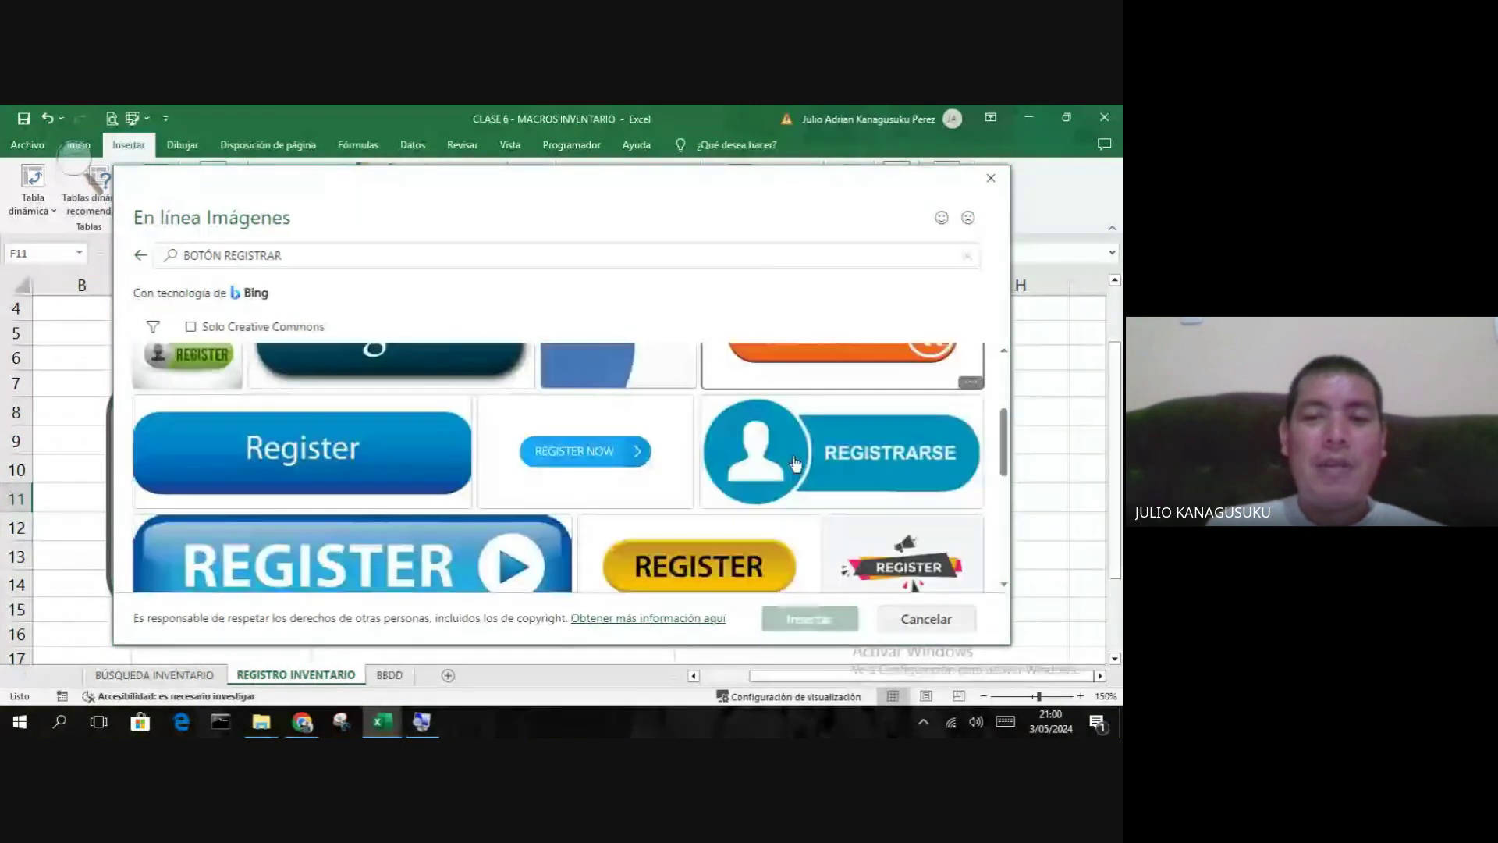
{"action": "scroll", "coordinate": [796, 463], "scroll_direction": "down", "scroll_amount": 3}
{"action": "scroll", "coordinate": [795, 462], "scroll_direction": "down", "scroll_amount": 3}
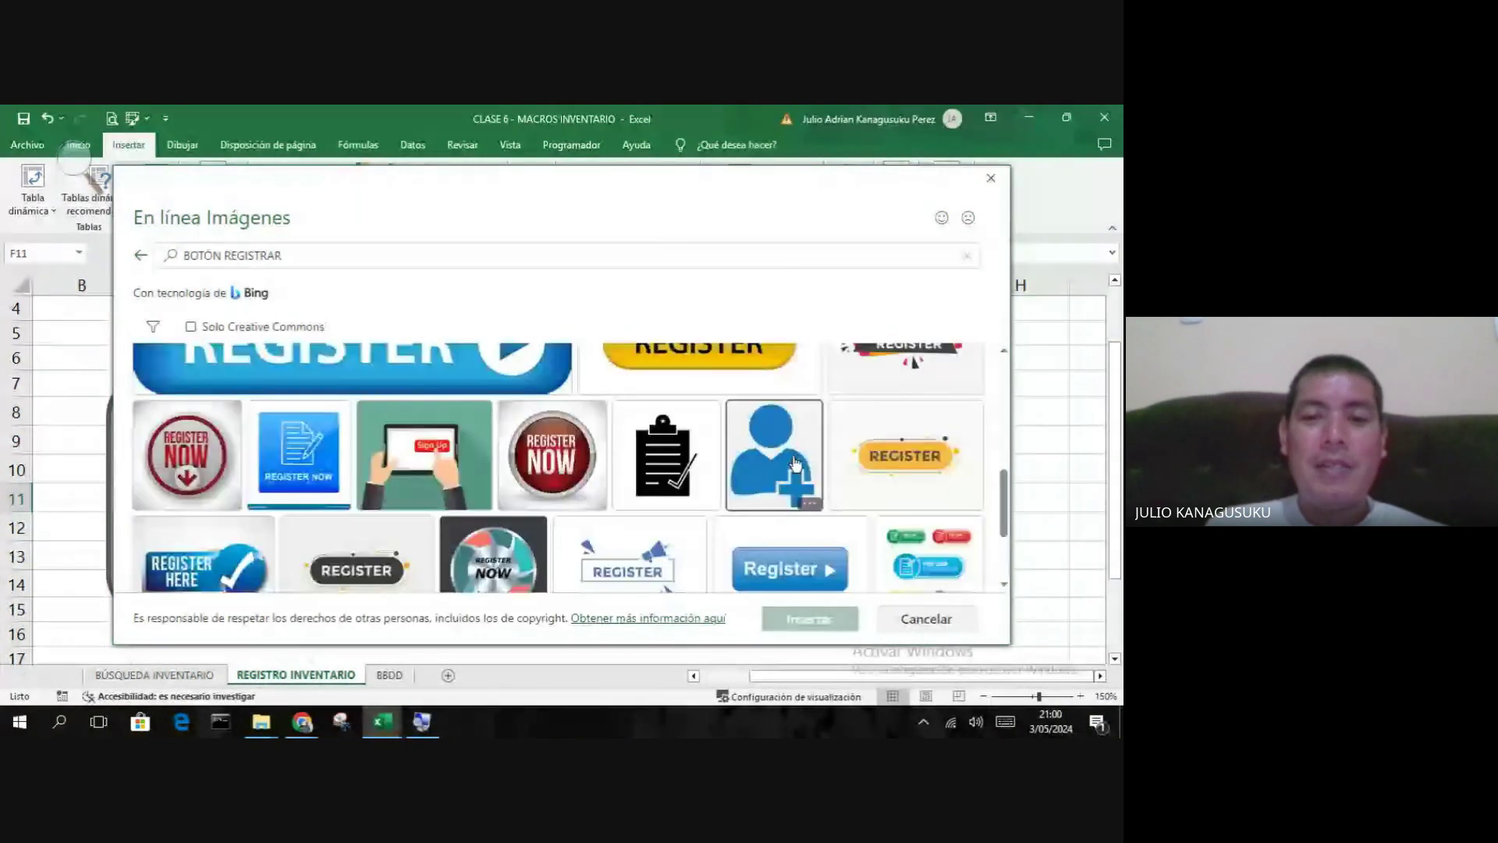
{"action": "scroll", "coordinate": [794, 462], "scroll_direction": "down", "scroll_amount": 3}
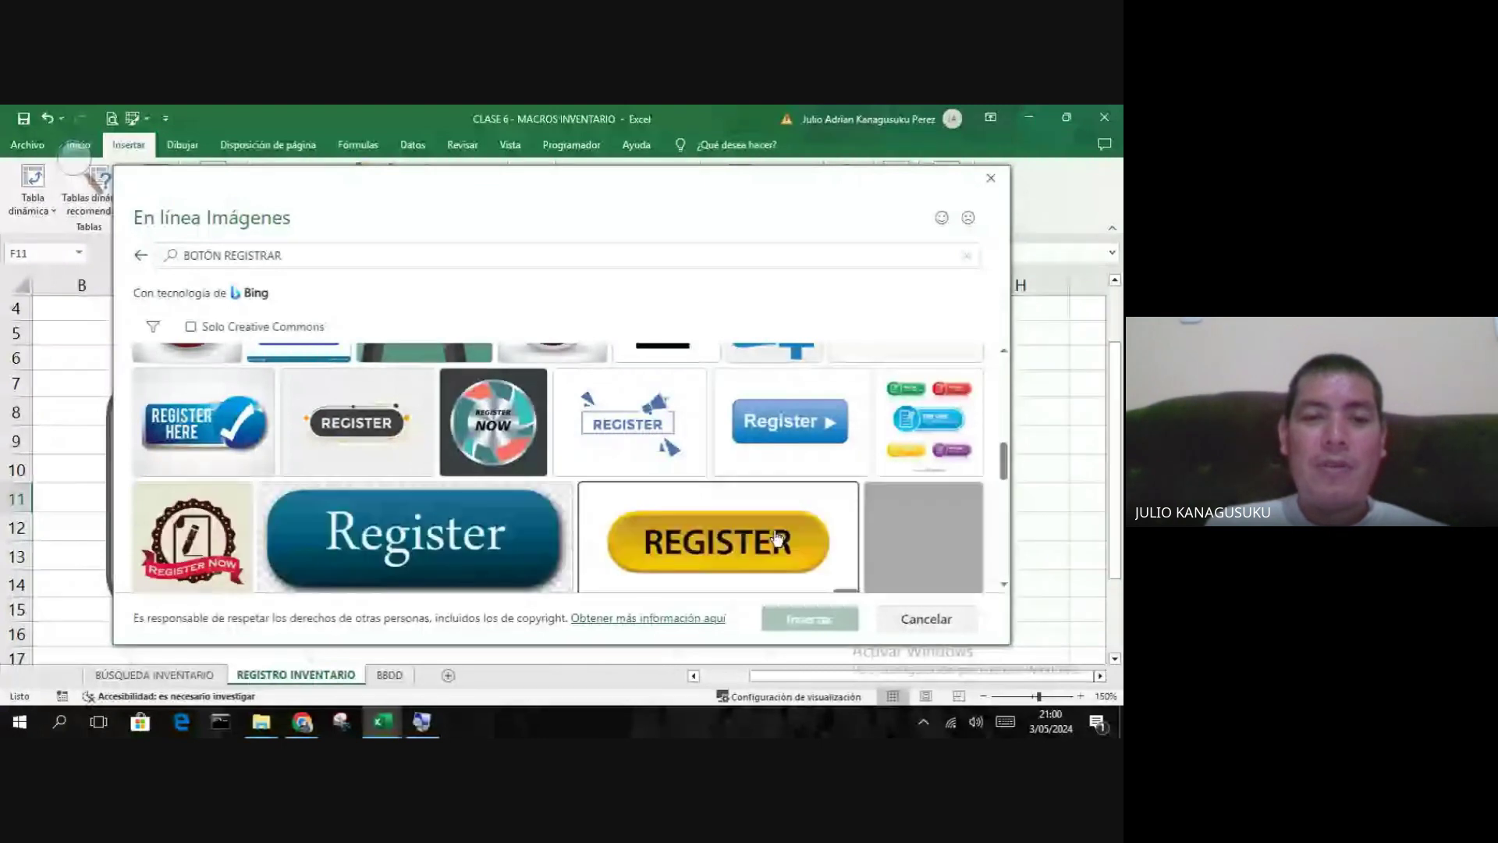
{"action": "scroll", "coordinate": [777, 538], "scroll_direction": "down", "scroll_amount": 3}
{"action": "scroll", "coordinate": [776, 537], "scroll_direction": "down", "scroll_amount": 3}
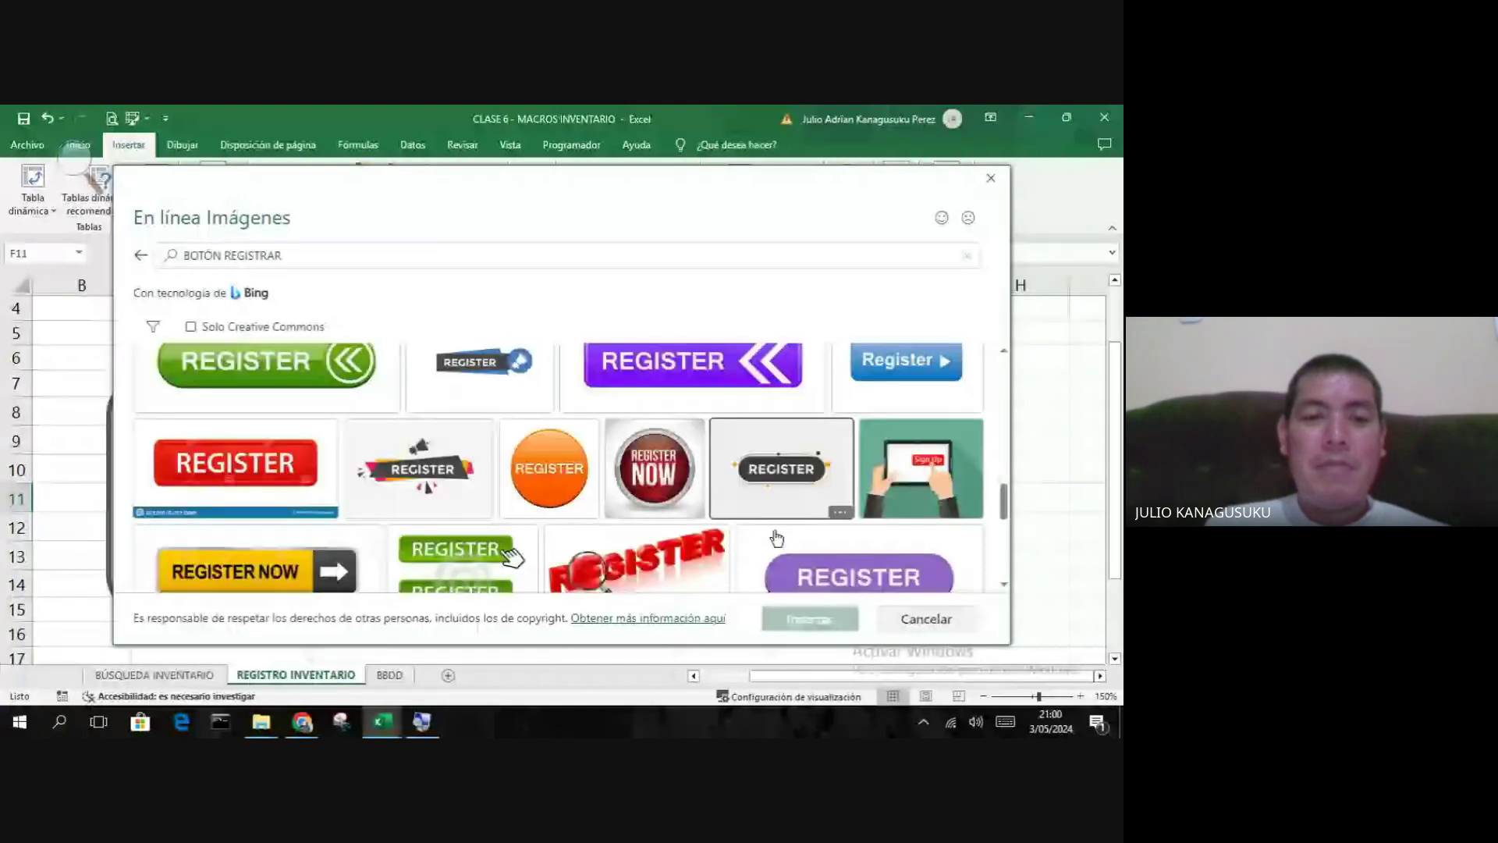
{"action": "scroll", "coordinate": [776, 537], "scroll_direction": "down", "scroll_amount": 3}
{"action": "scroll", "coordinate": [777, 539], "scroll_direction": "up", "scroll_amount": 3}
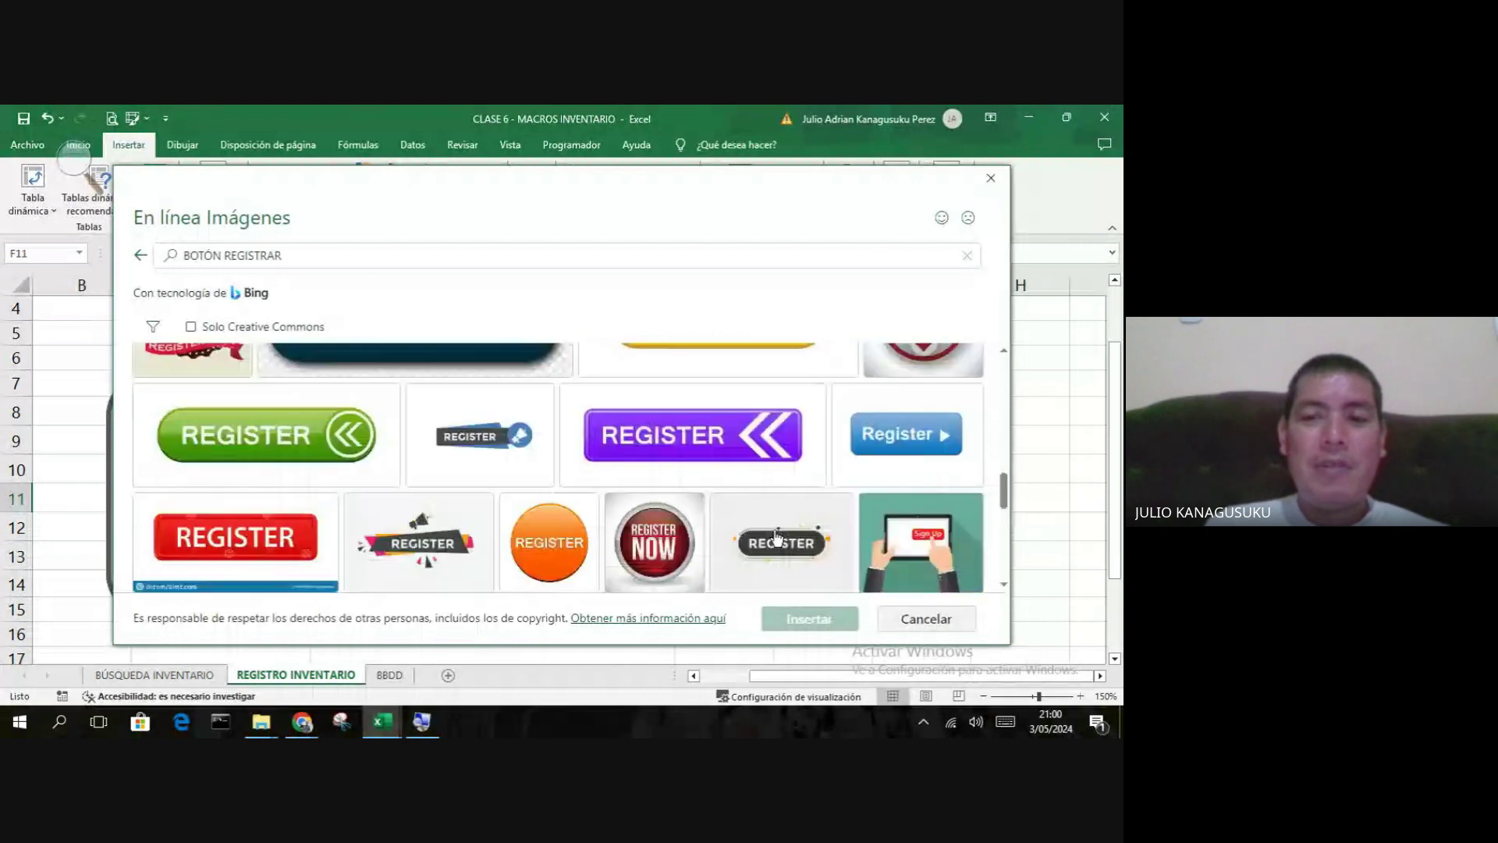
{"action": "scroll", "coordinate": [777, 538], "scroll_direction": "up", "scroll_amount": 3}
{"action": "scroll", "coordinate": [776, 536], "scroll_direction": "up", "scroll_amount": 5}
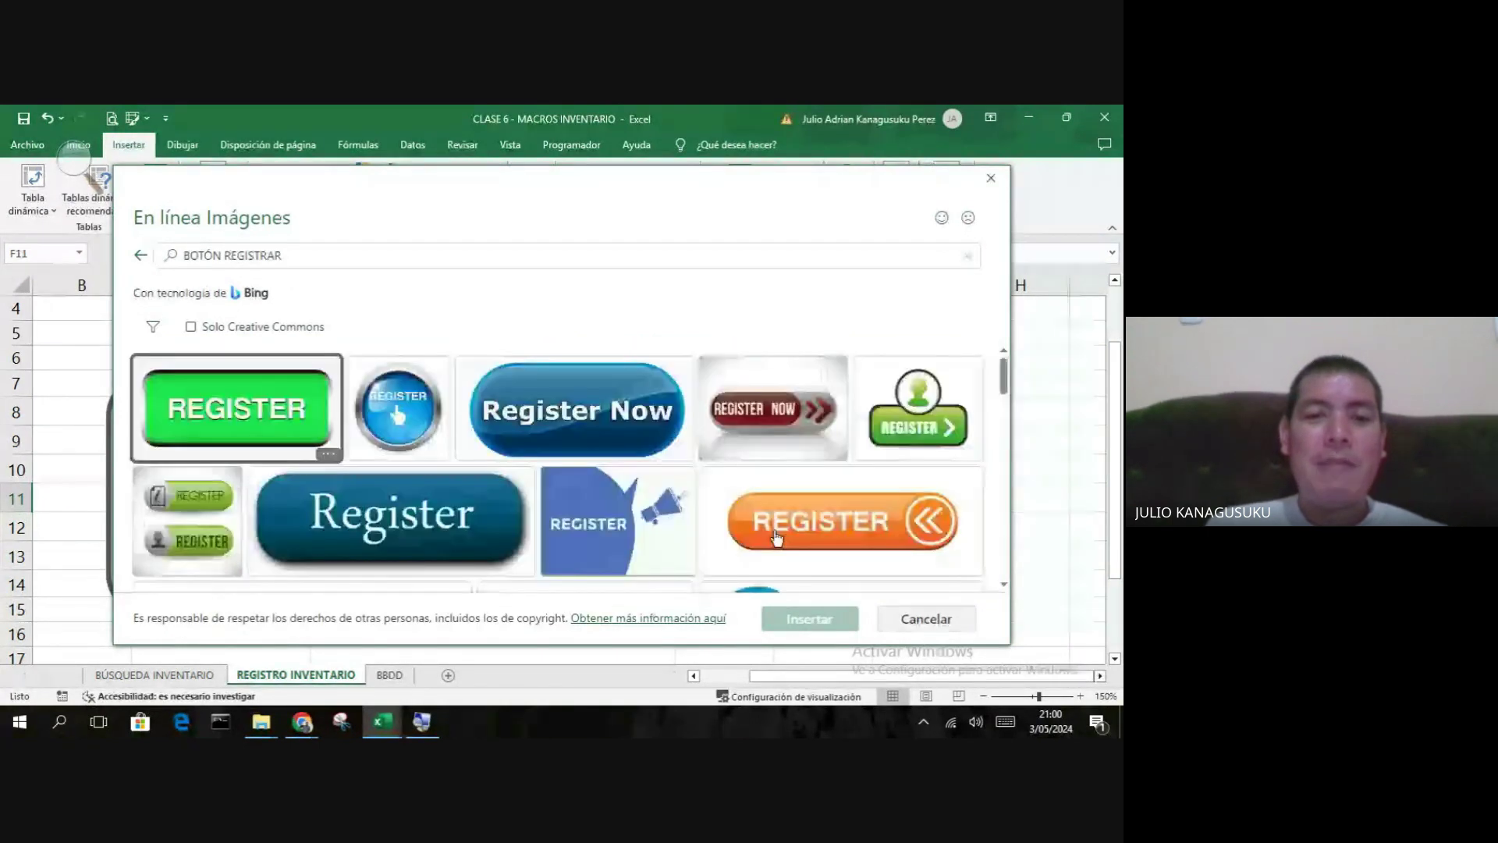
{"action": "left_click", "coordinate": [415, 420]}
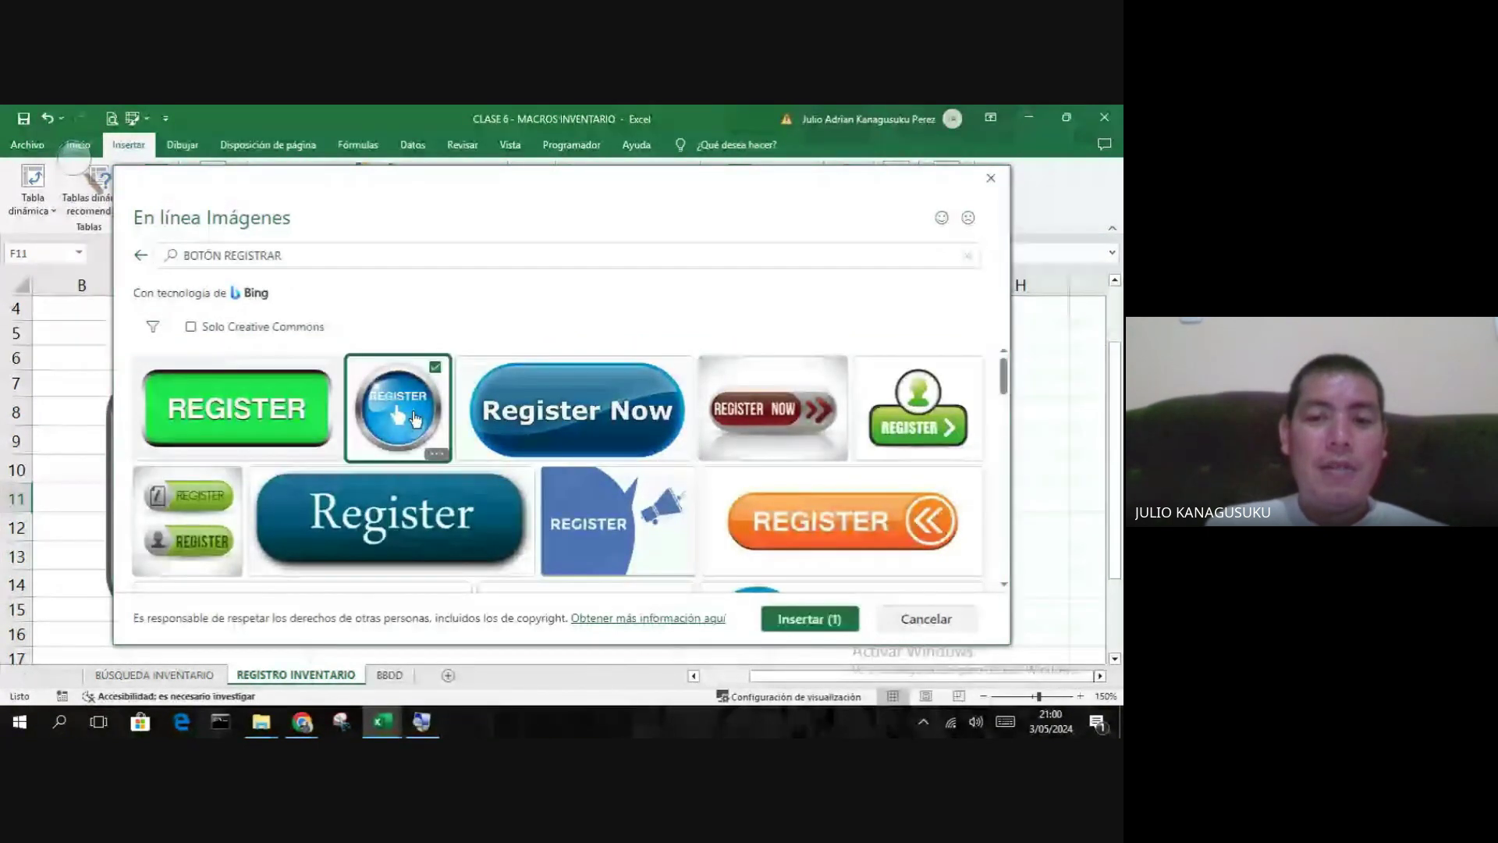
{"action": "left_click", "coordinate": [802, 619]}
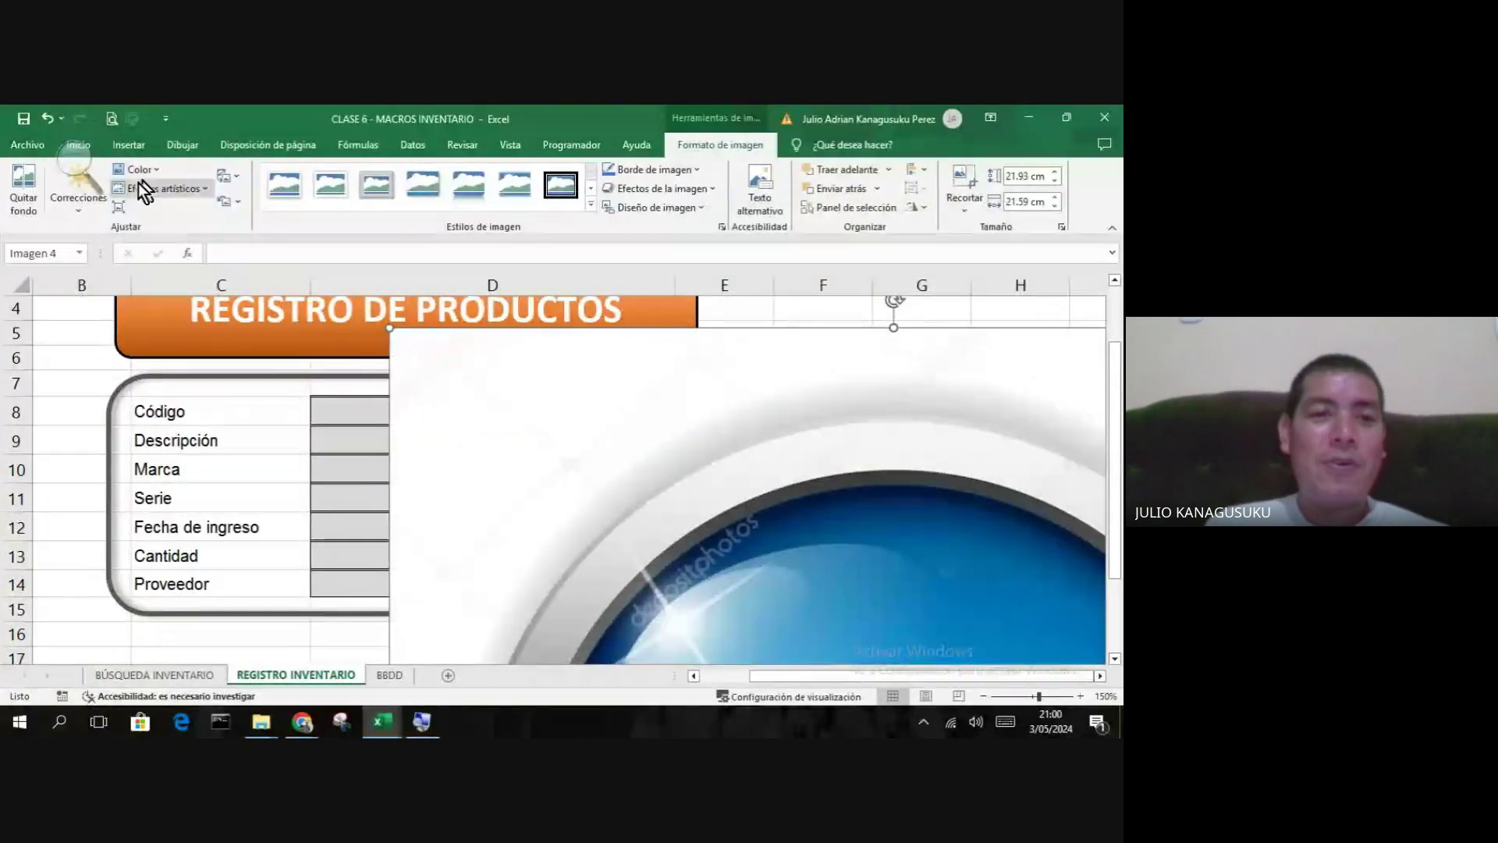
- Make the white background of the REGISTER button picture transparent with the set transparent color option
{"action": "left_click", "coordinate": [141, 169]}
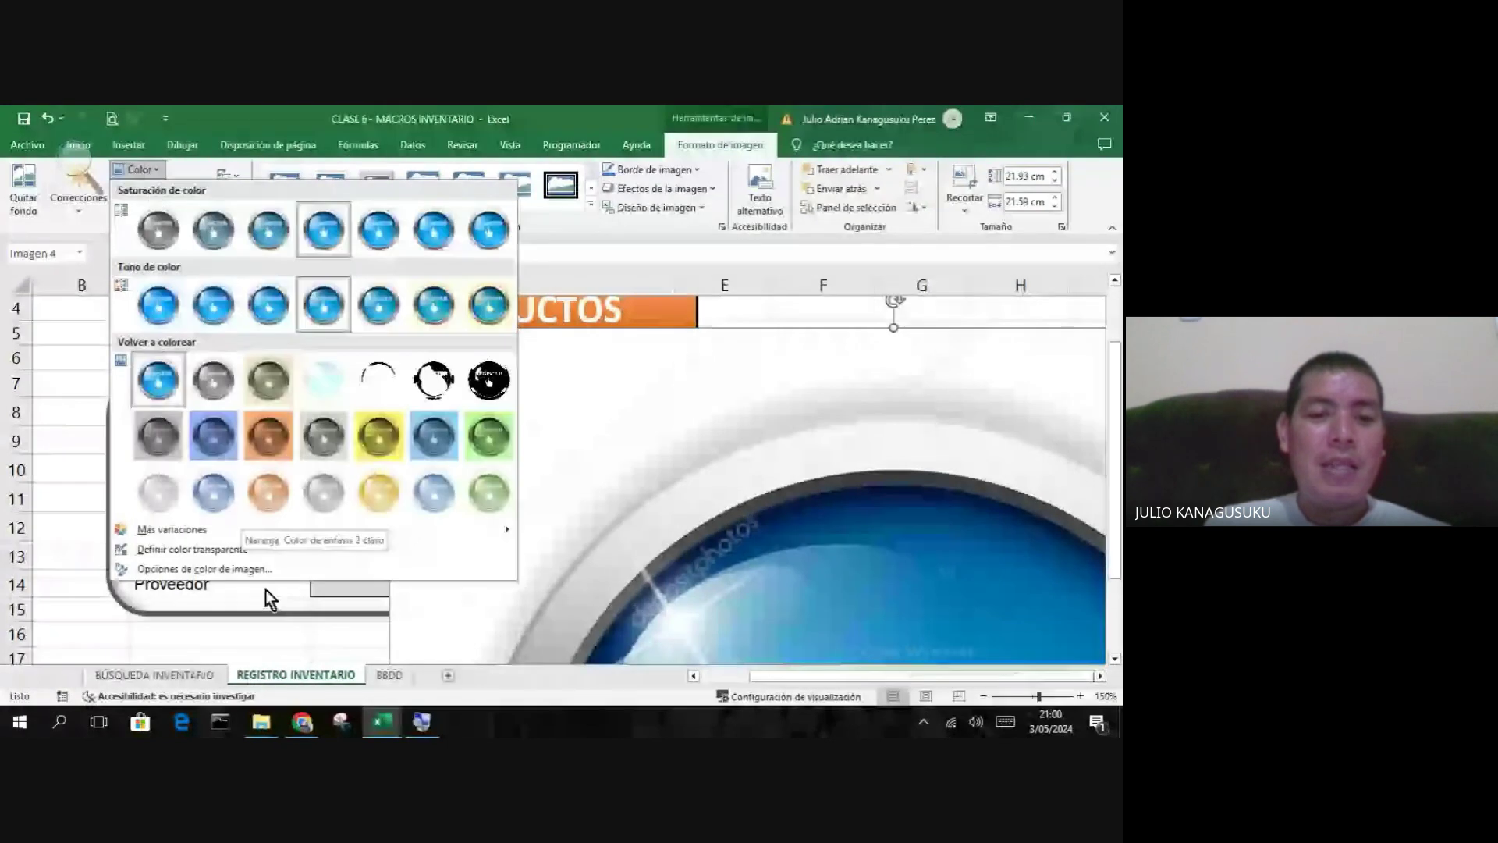
{"action": "left_click", "coordinate": [251, 554]}
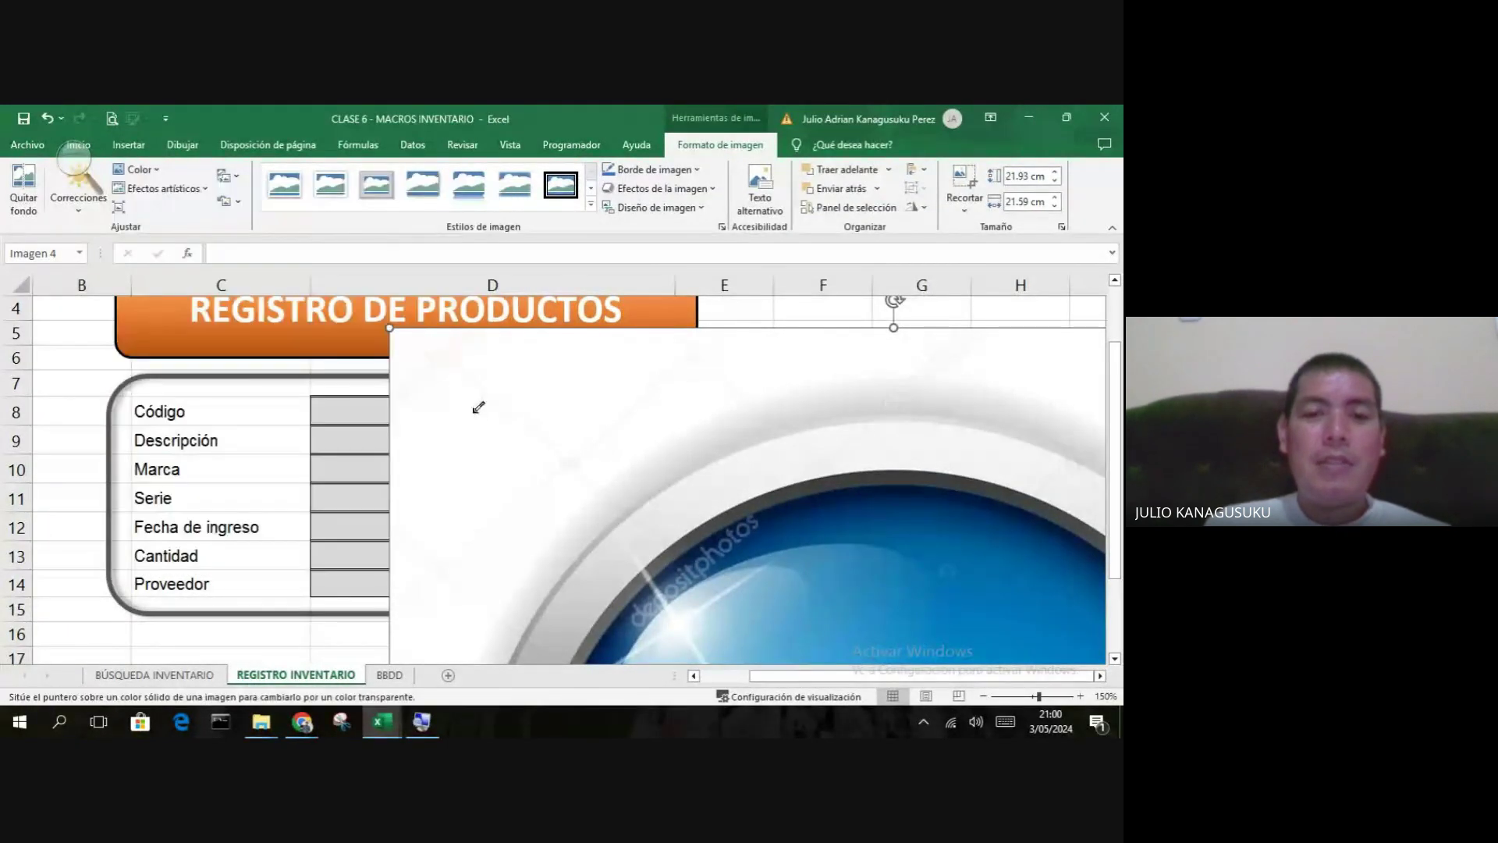
{"action": "left_click", "coordinate": [475, 411]}
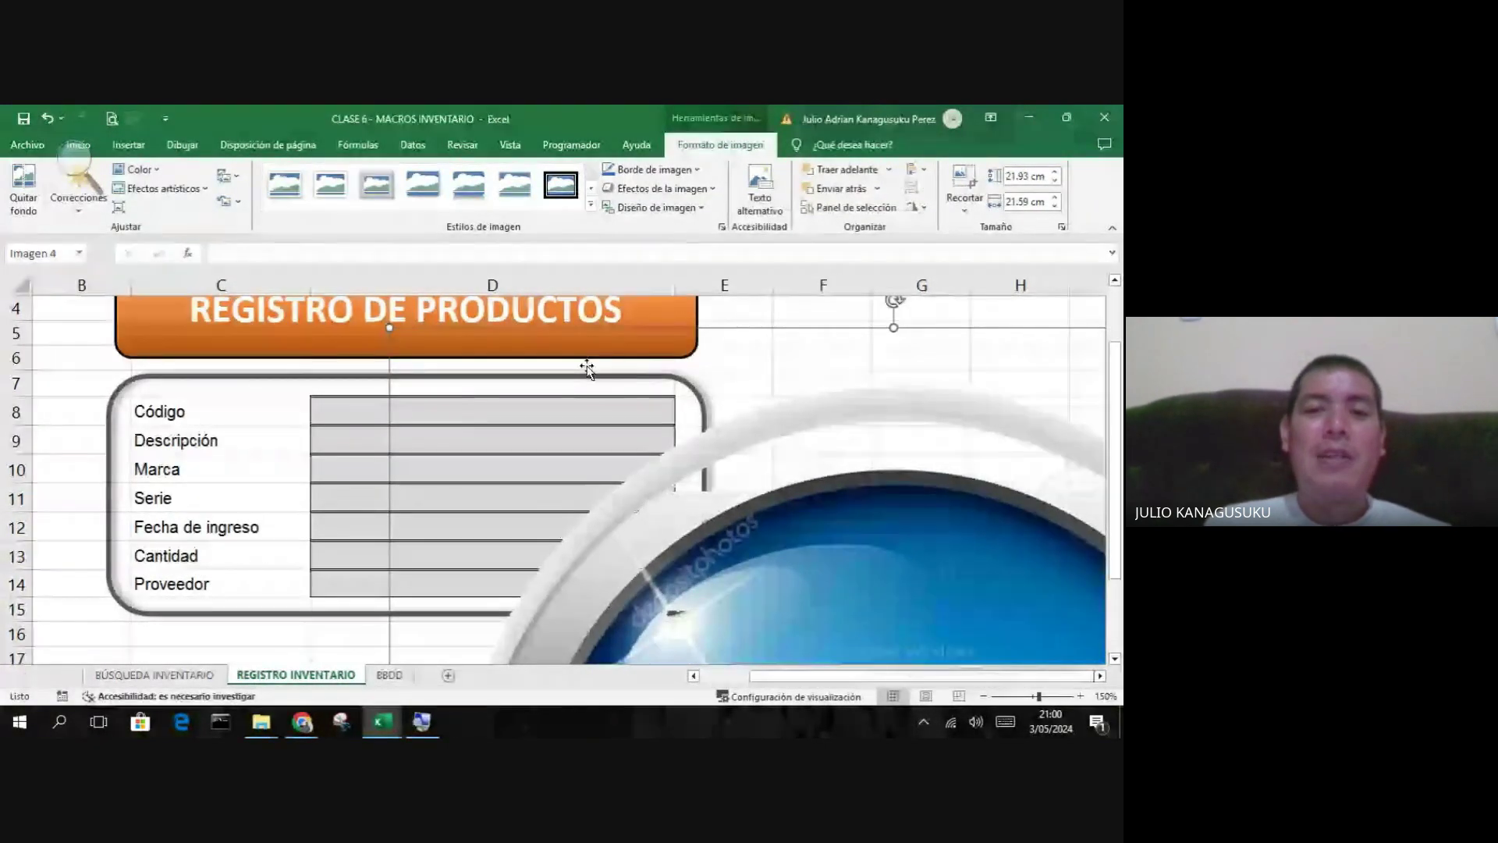
- Shrink the REGISTER picture to about 3.23 by 3.18 cm, place it beside the form across columns F and G, and leave it selected
{"action": "left_click_drag", "start_coordinate": [387, 326], "coordinate": [737, 546]}
{"action": "left_click_drag", "start_coordinate": [765, 390], "coordinate": [760, 559]}
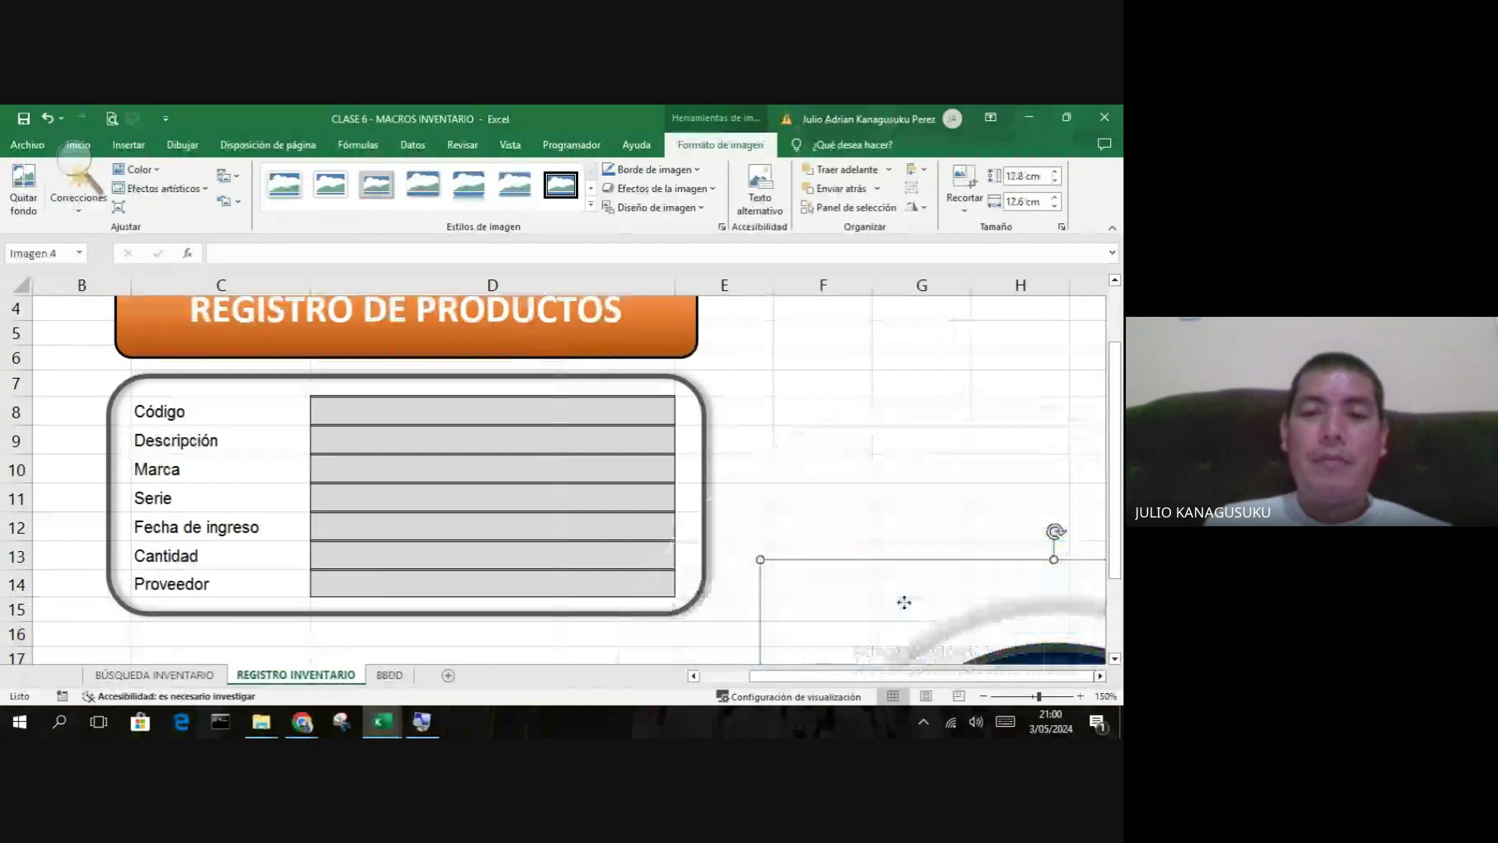
{"action": "left_click_drag", "start_coordinate": [903, 602], "coordinate": [841, 383]}
{"action": "left_click_drag", "start_coordinate": [722, 388], "coordinate": [855, 422]}
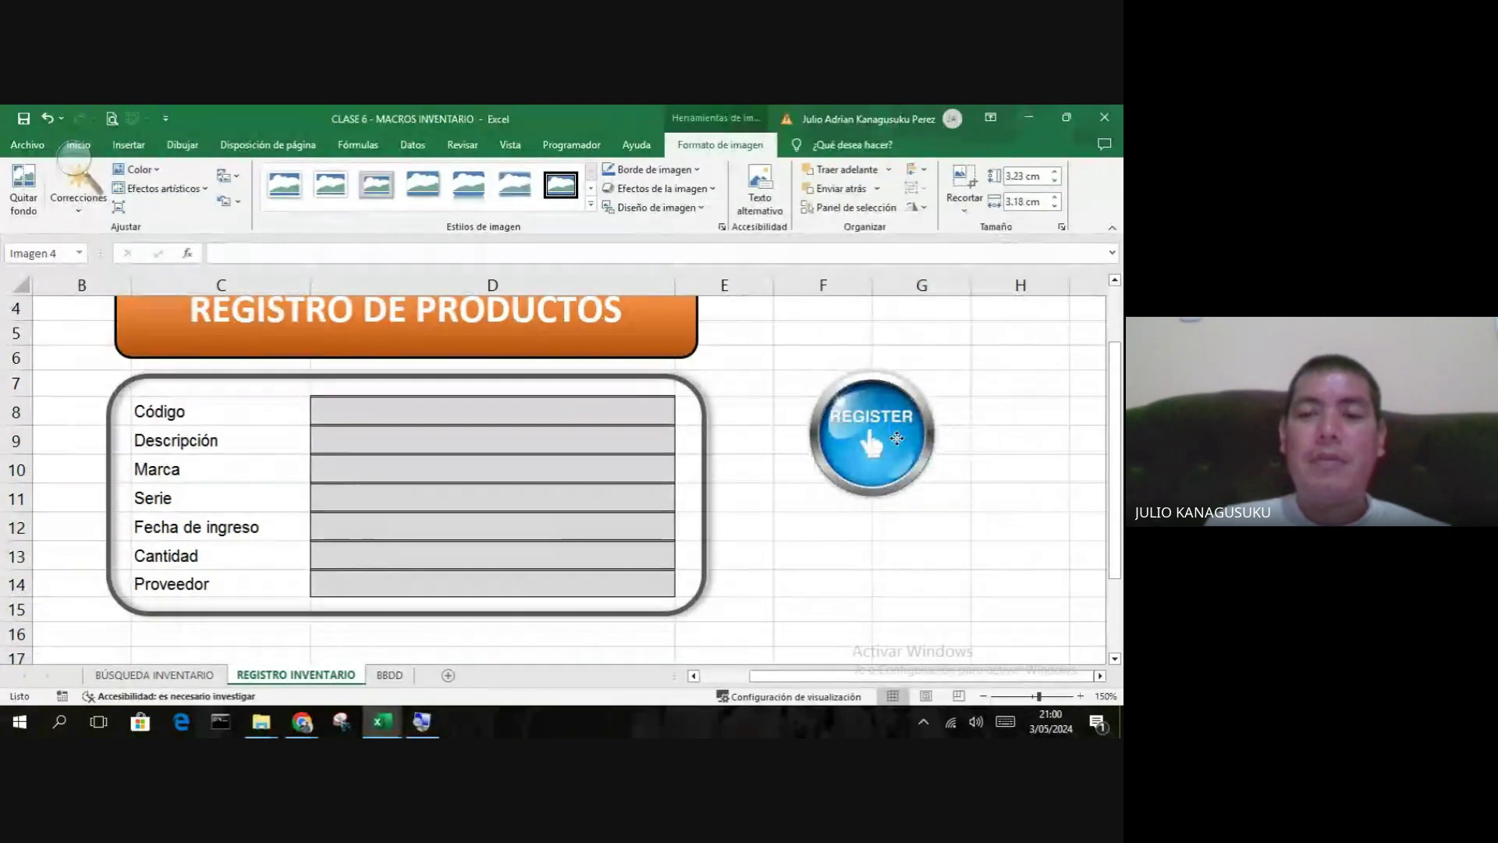
{"action": "left_click", "coordinate": [936, 582]}
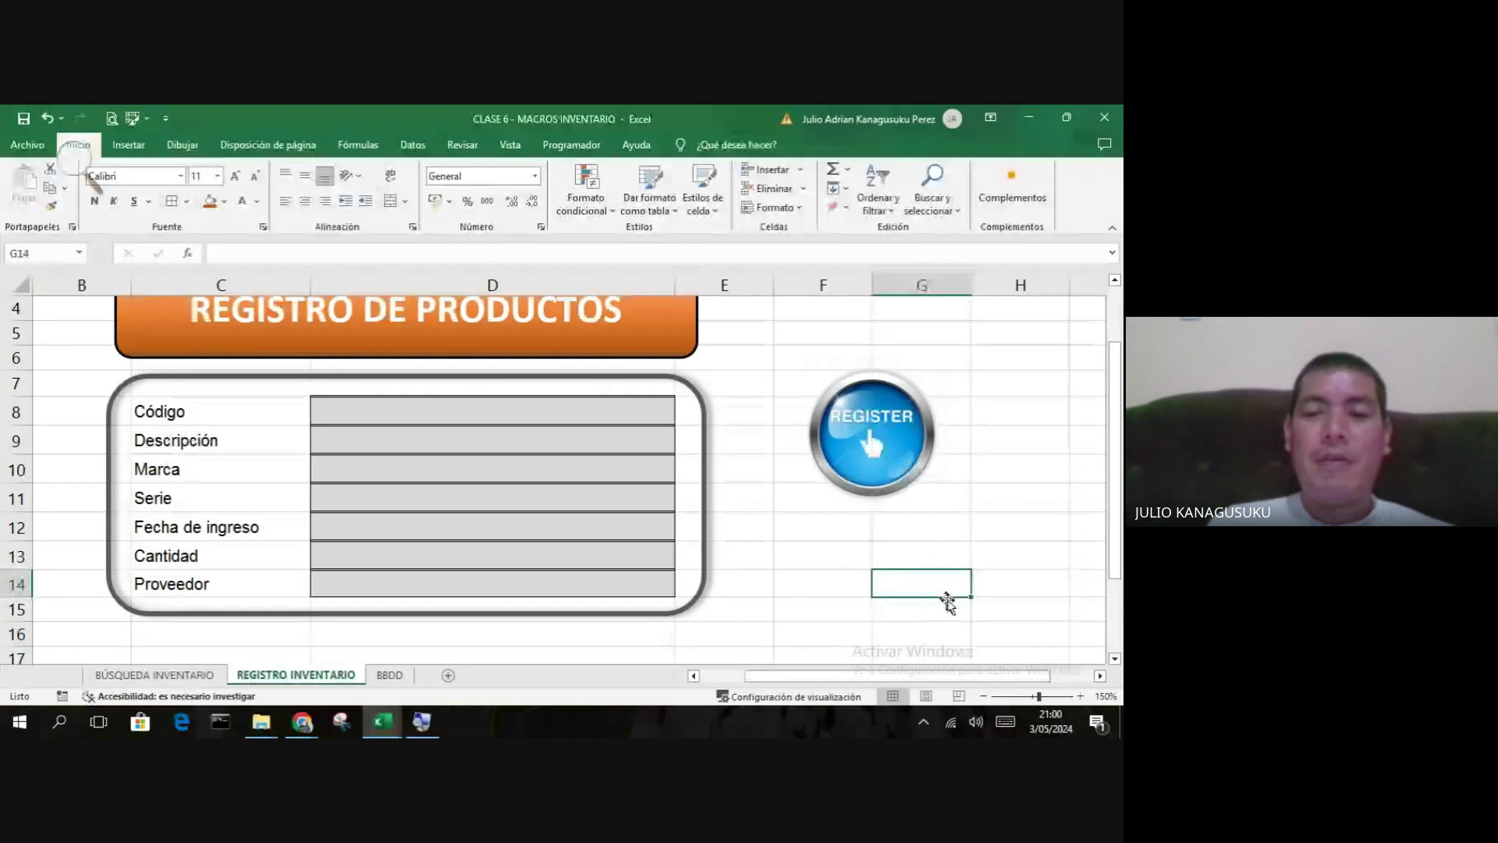
{"action": "left_click", "coordinate": [901, 469]}
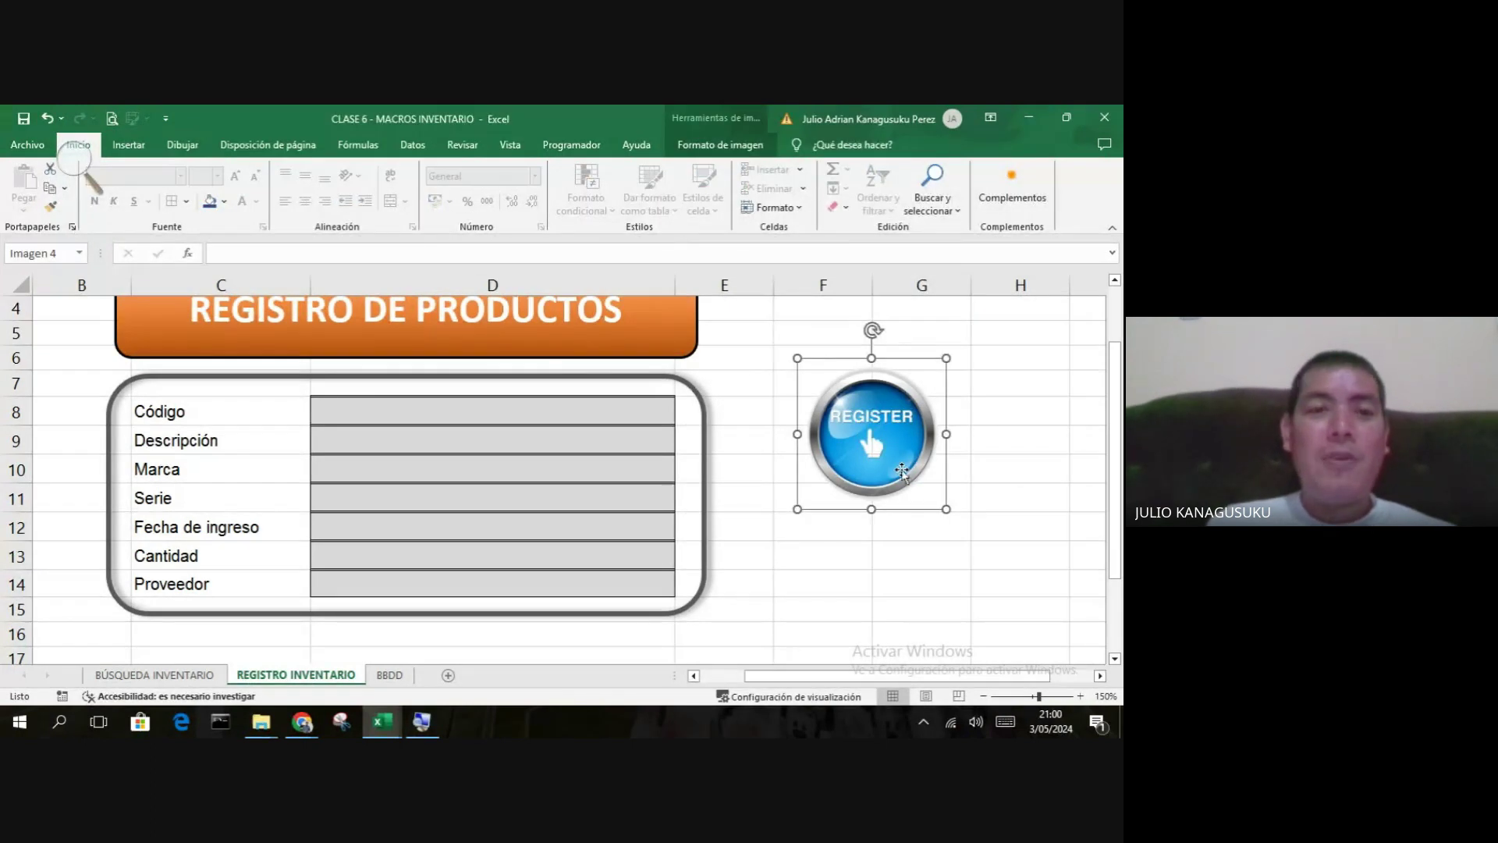